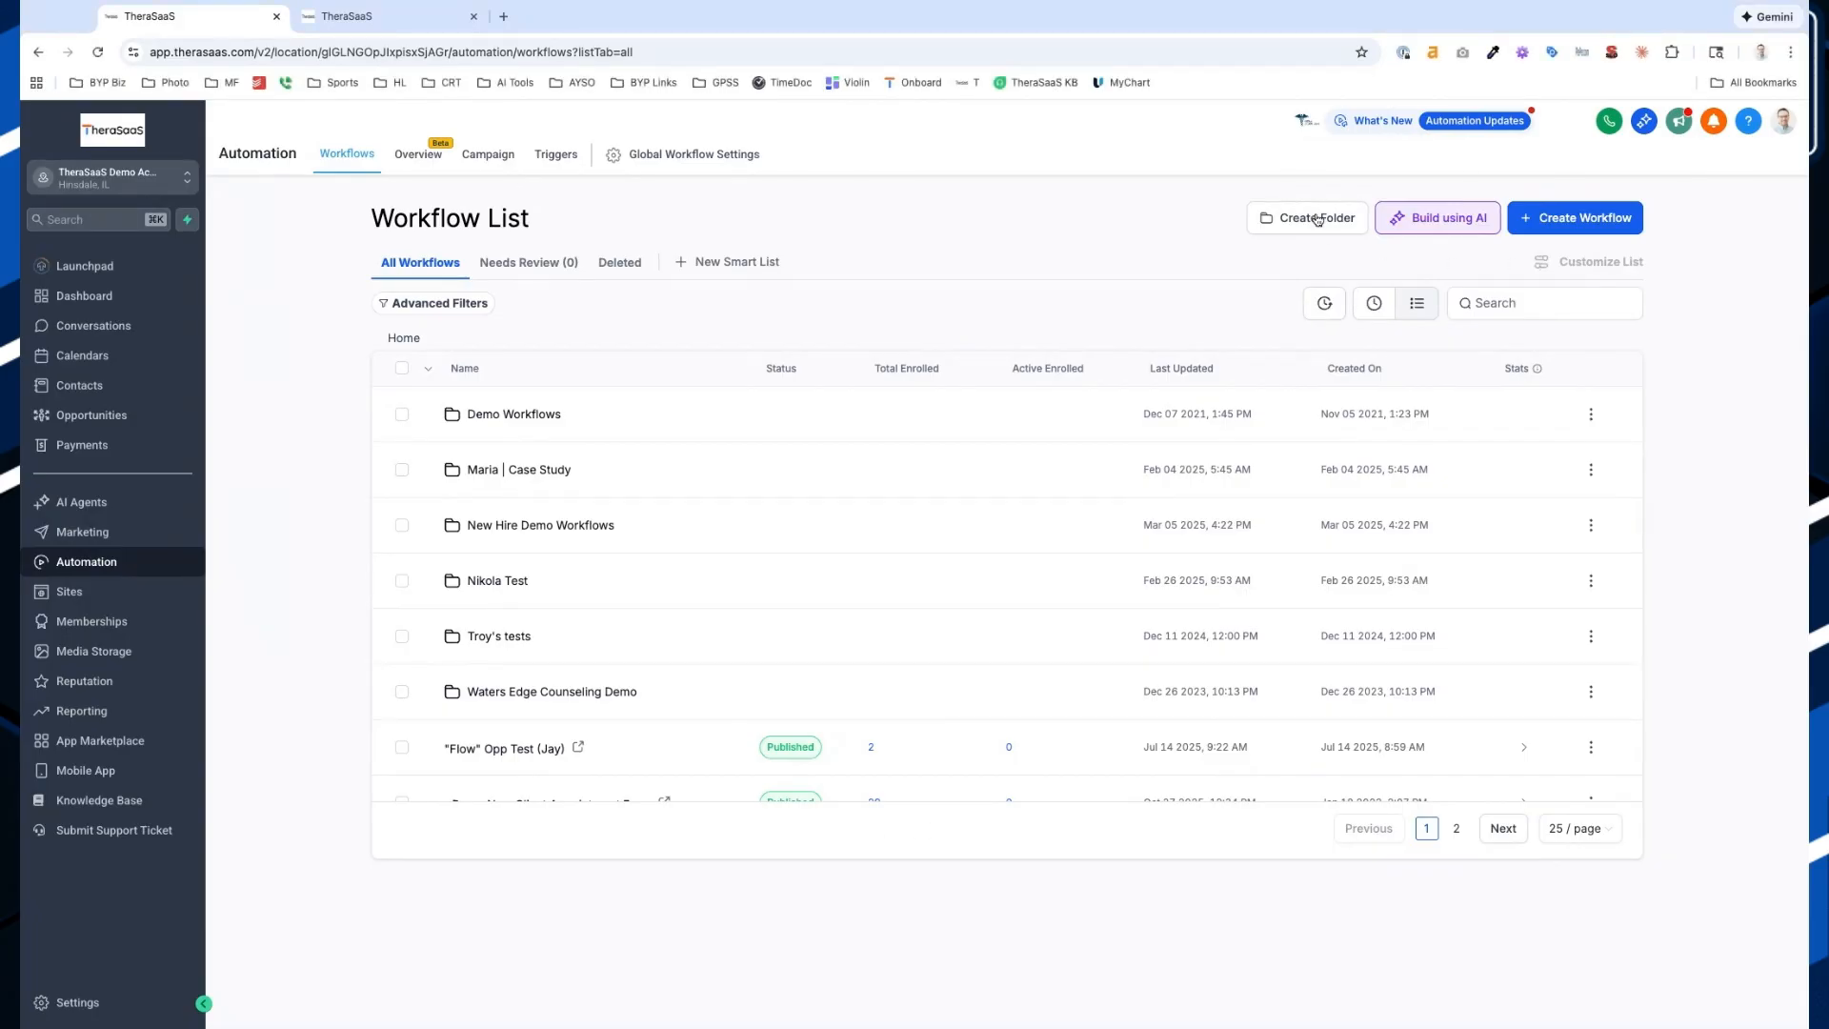
# Look through the folders and individual workflows in the workflow list, including the New Hire Demo Workflows folder
pyautogui.scroll(5, 1317, 217)
pyautogui.scroll(-5, 1318, 218)
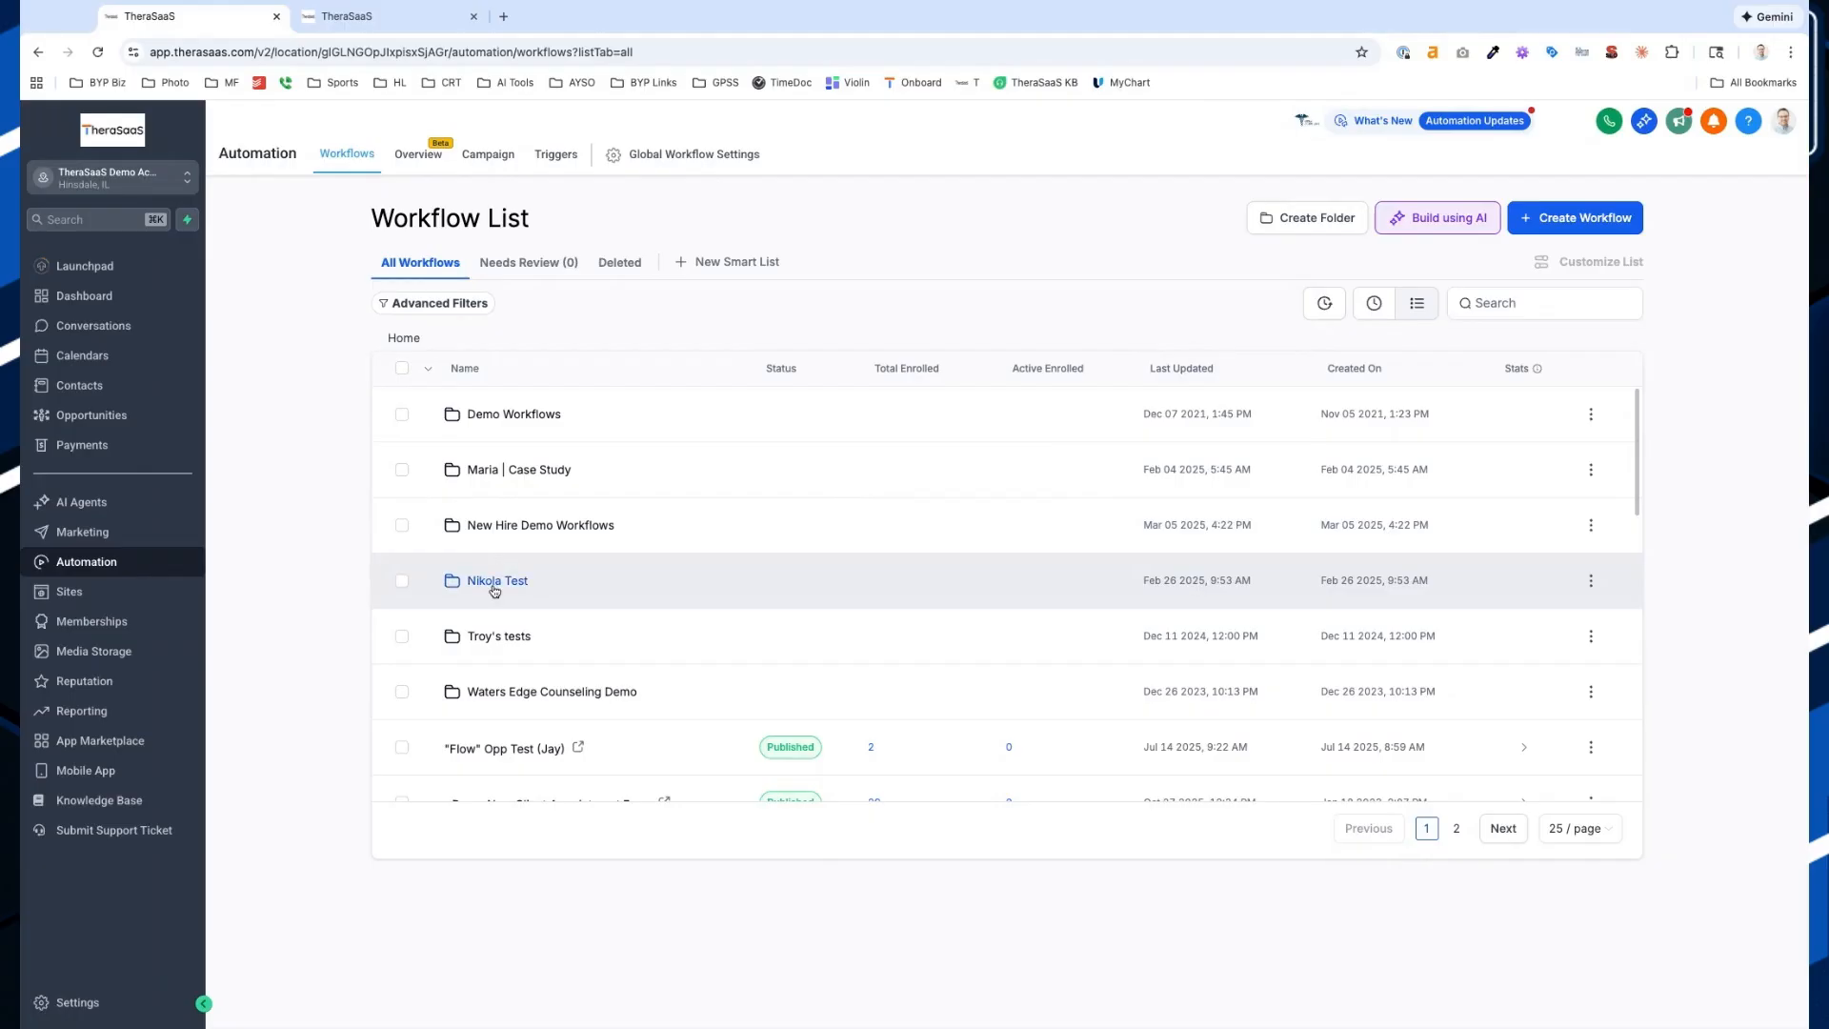
pyautogui.scroll(5, 482, 576)
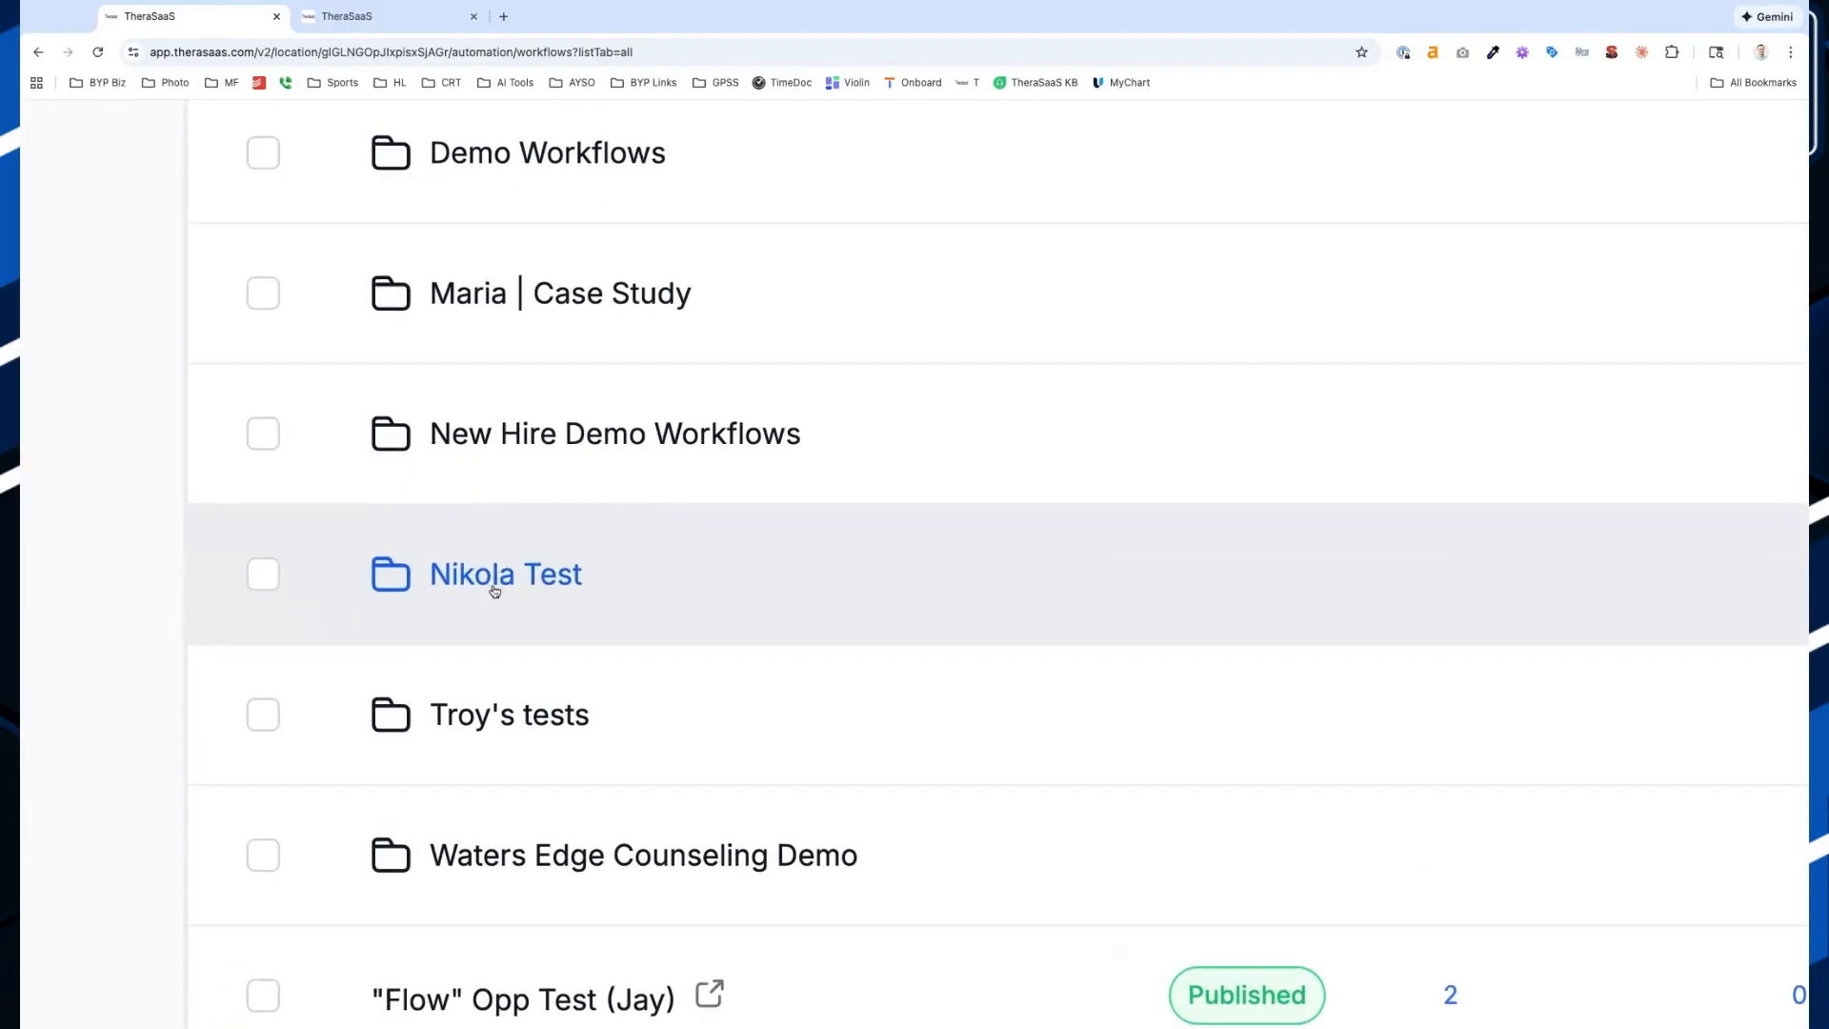
pyautogui.scroll(-5, 496, 591)
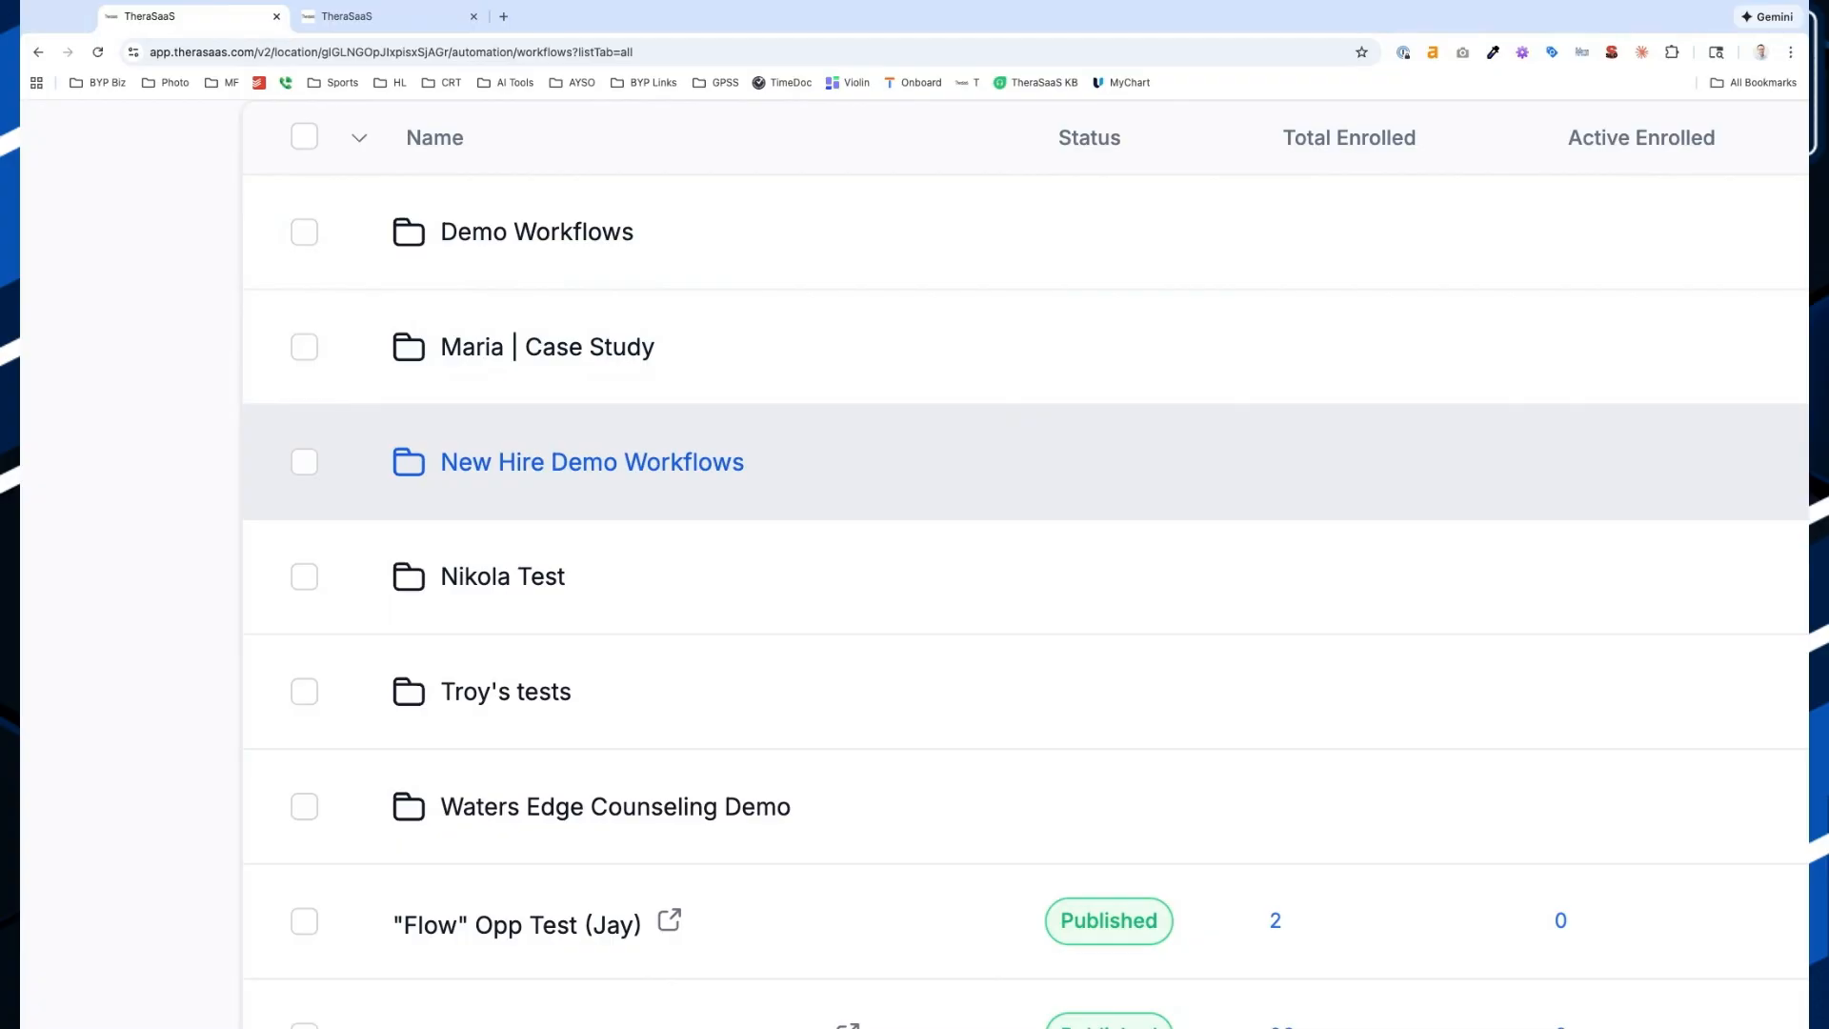
pyautogui.click(689, 505)
pyautogui.scroll(-5, 689, 507)
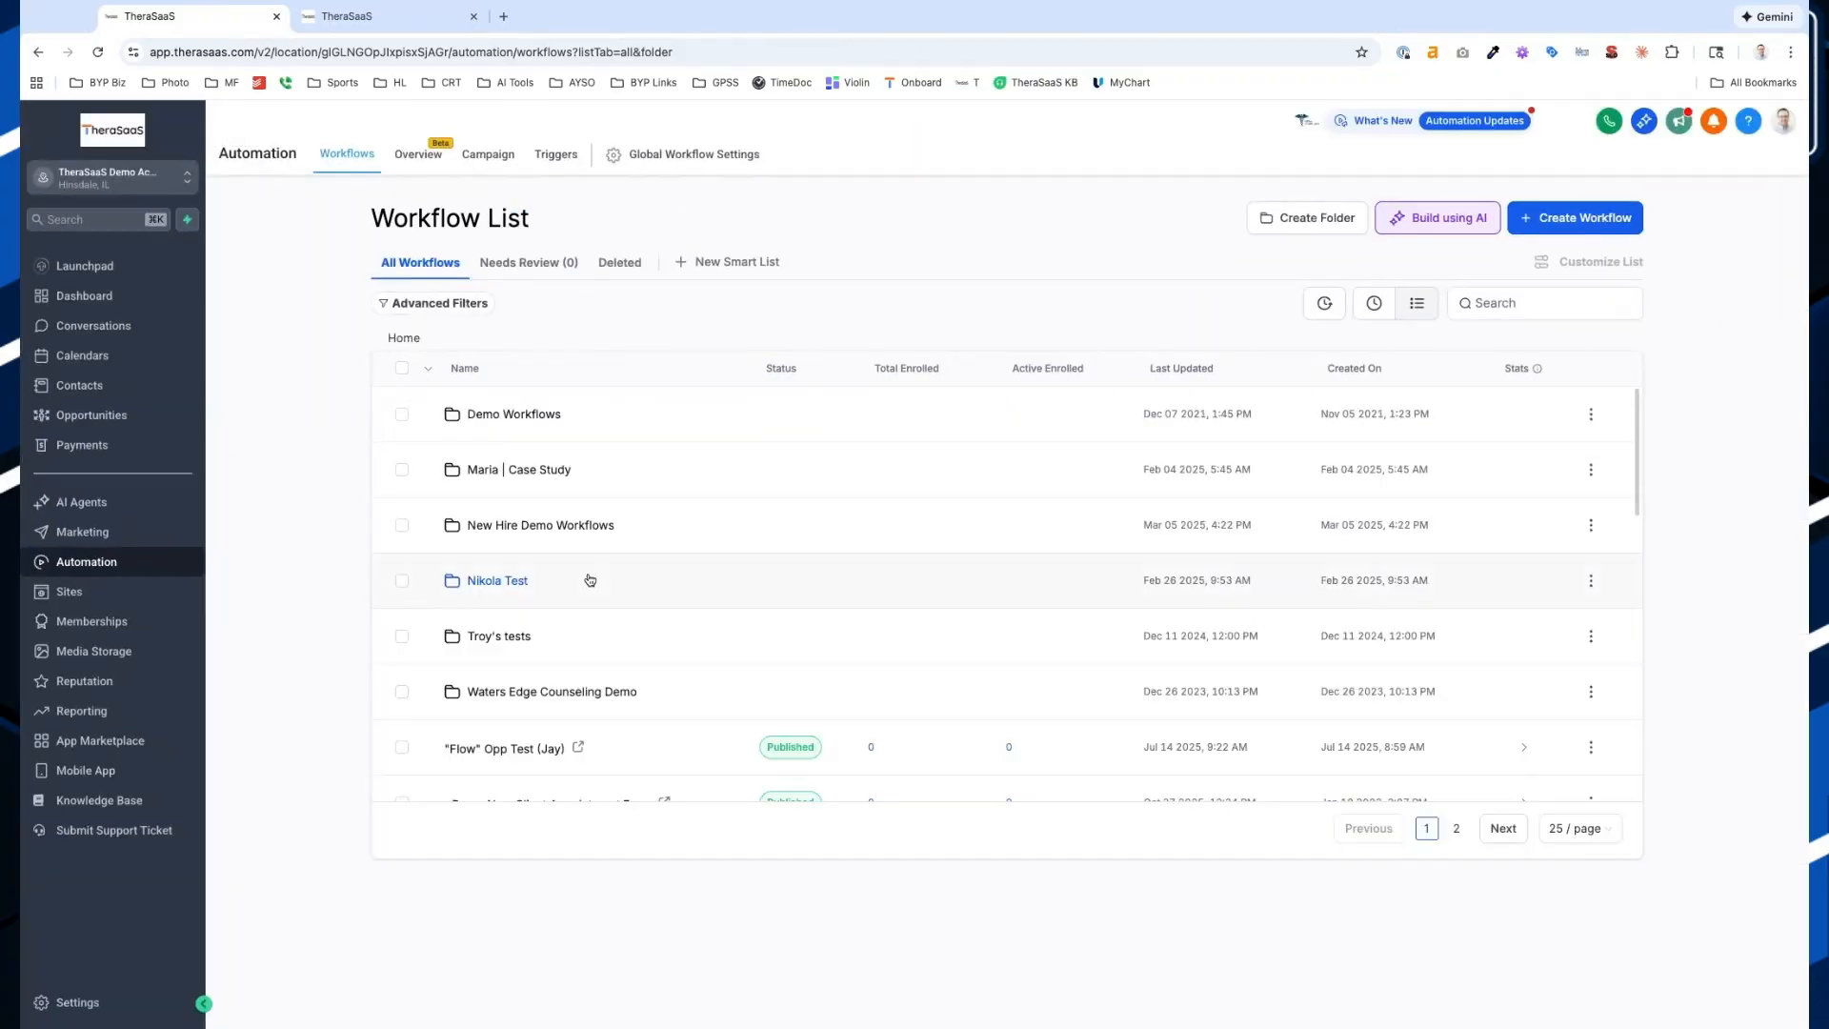
pyautogui.scroll(-3, 524, 638)
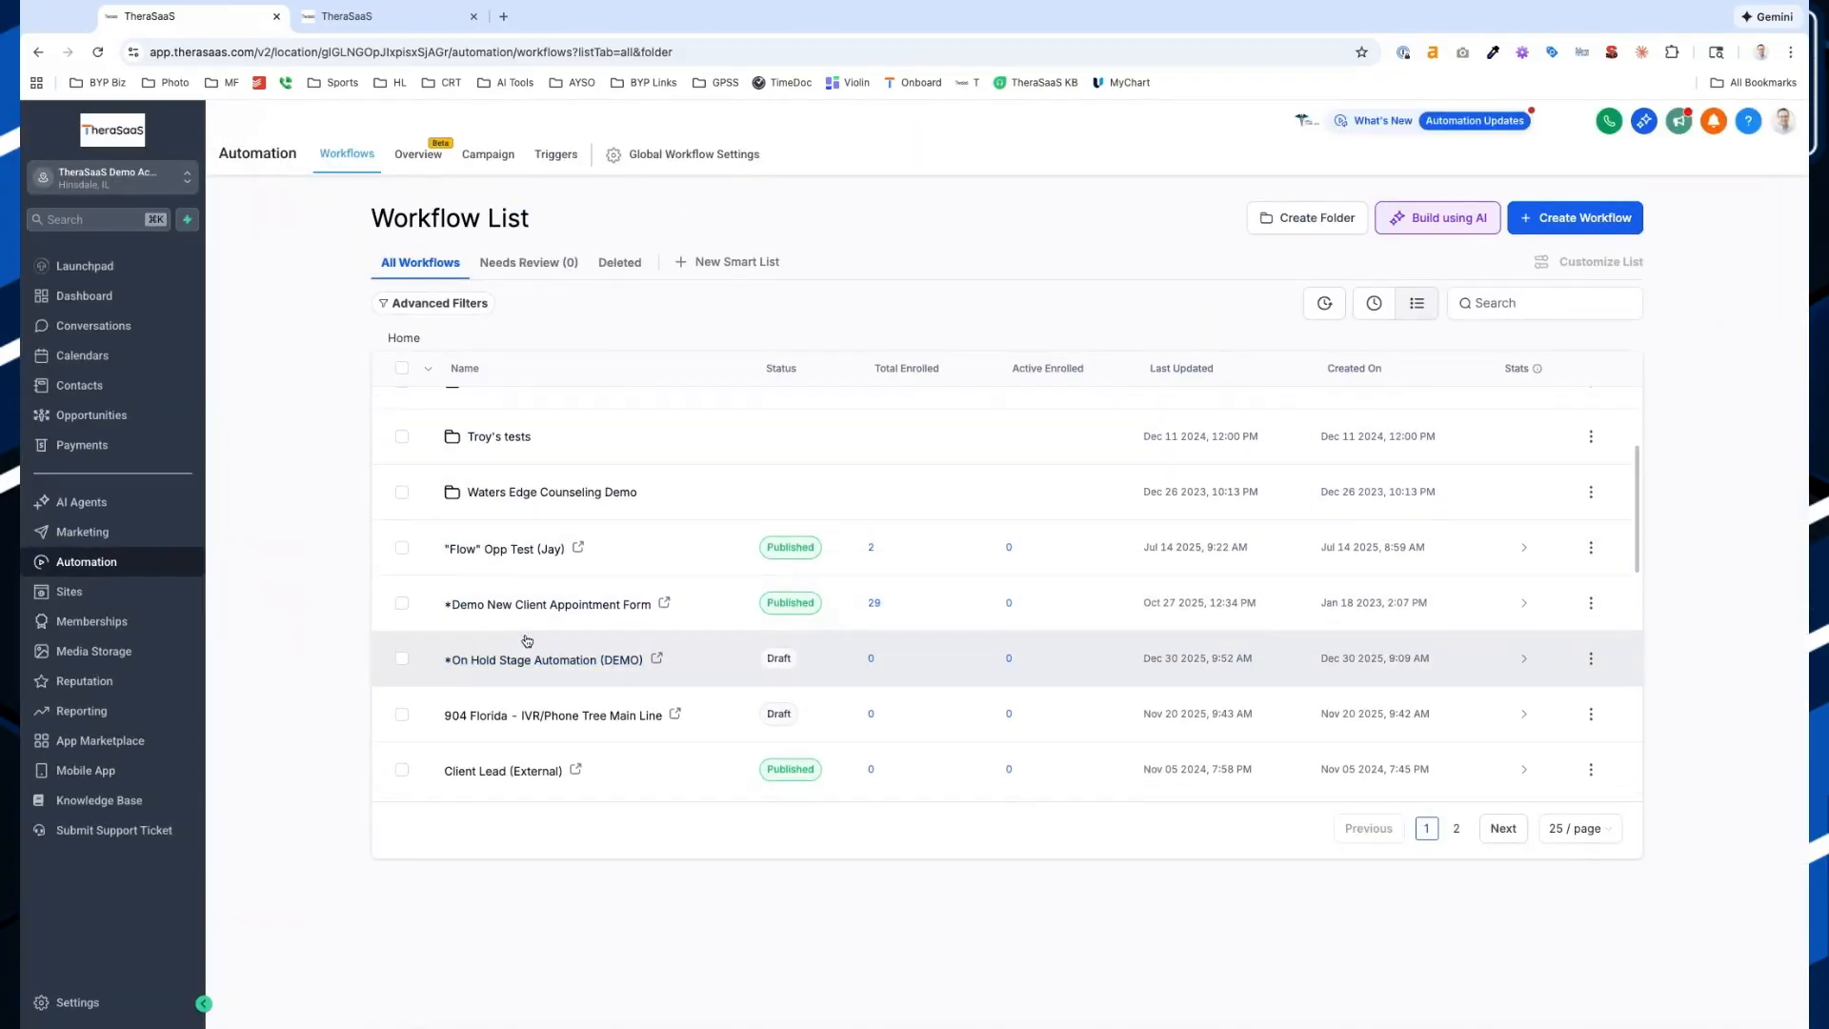
pyautogui.scroll(3, 527, 640)
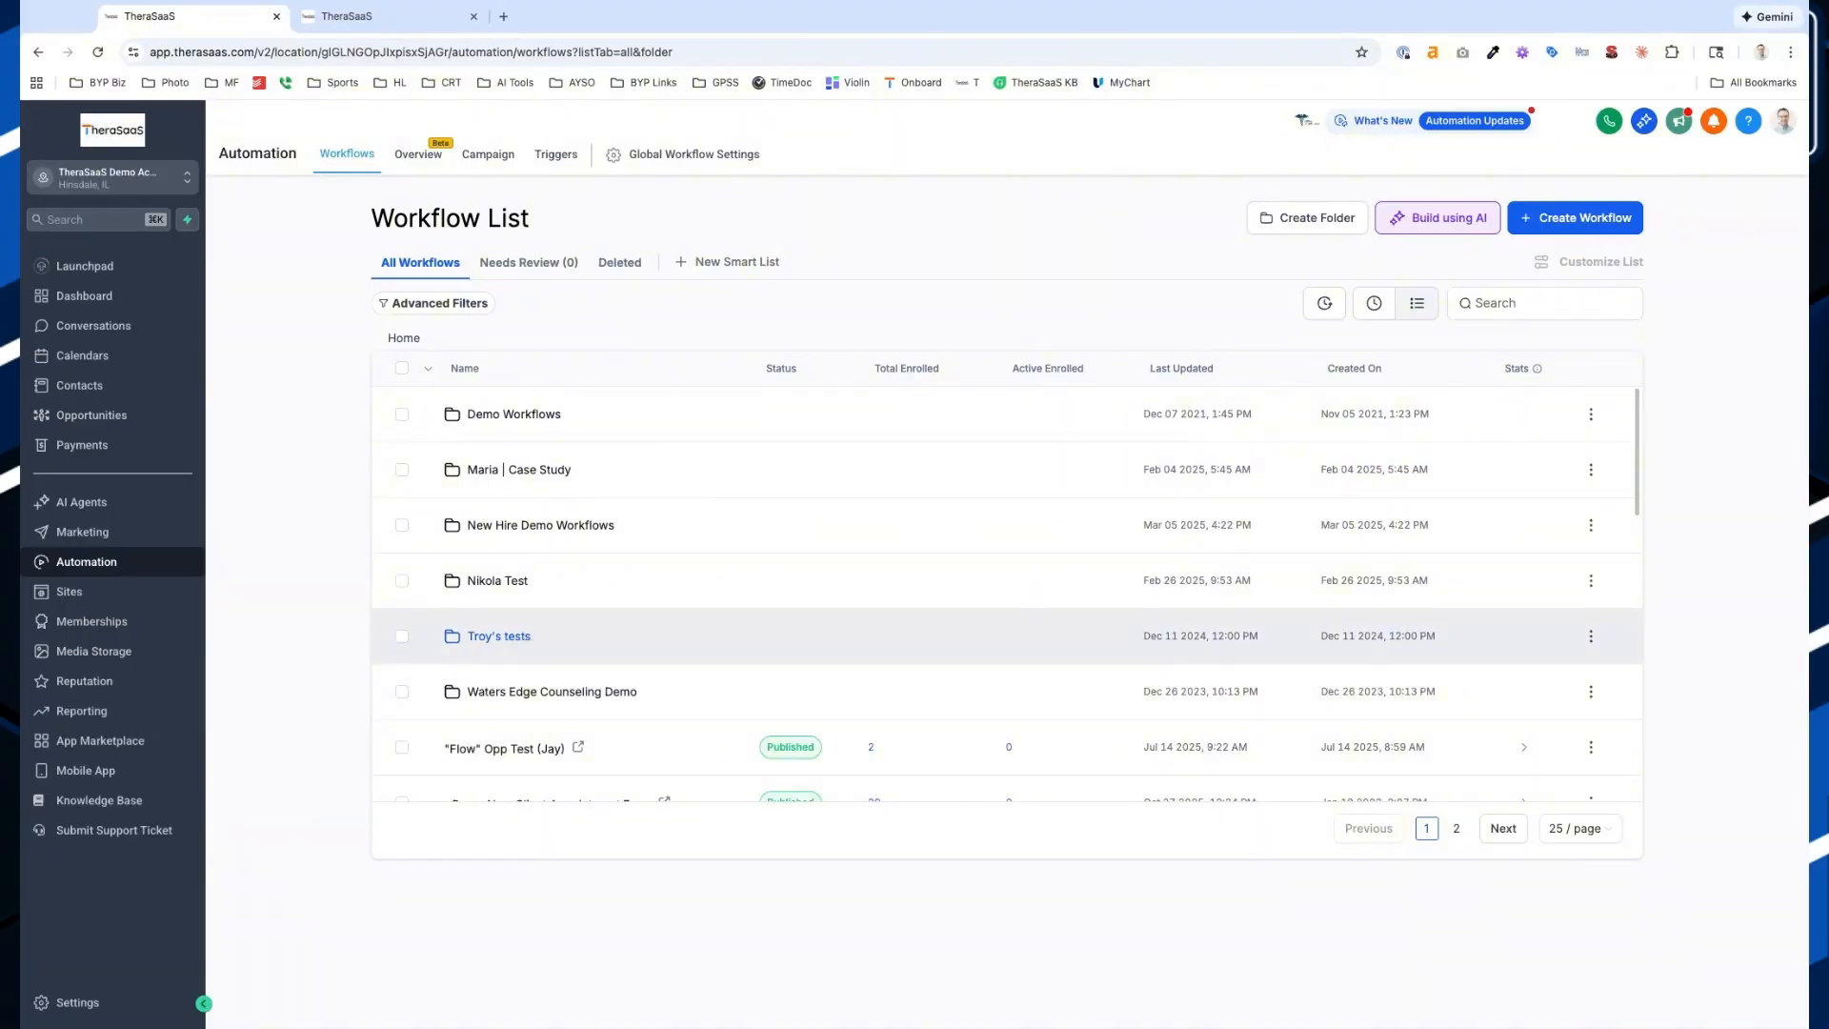
# Switch to the phone system's voice settings and view the Missed Call Text Back options
pyautogui.hotkey('ctrl', 'Tab')
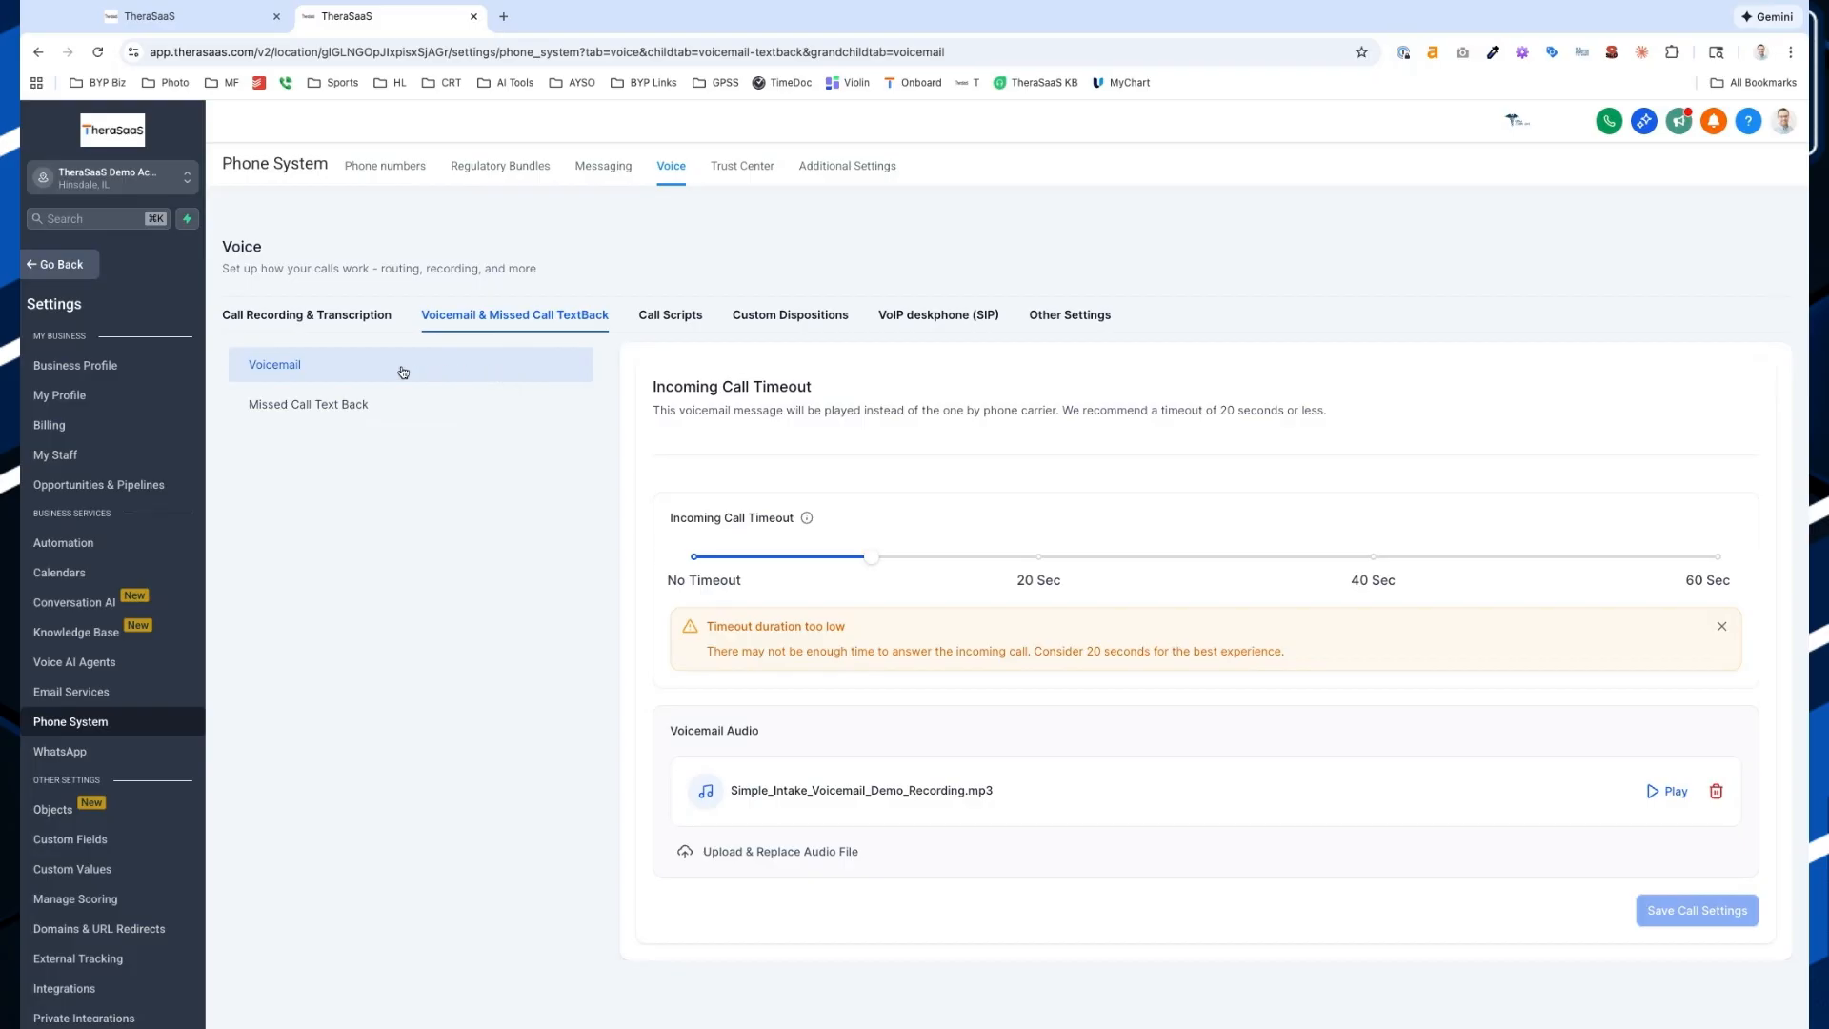
pyautogui.scroll(-2, 143, 624)
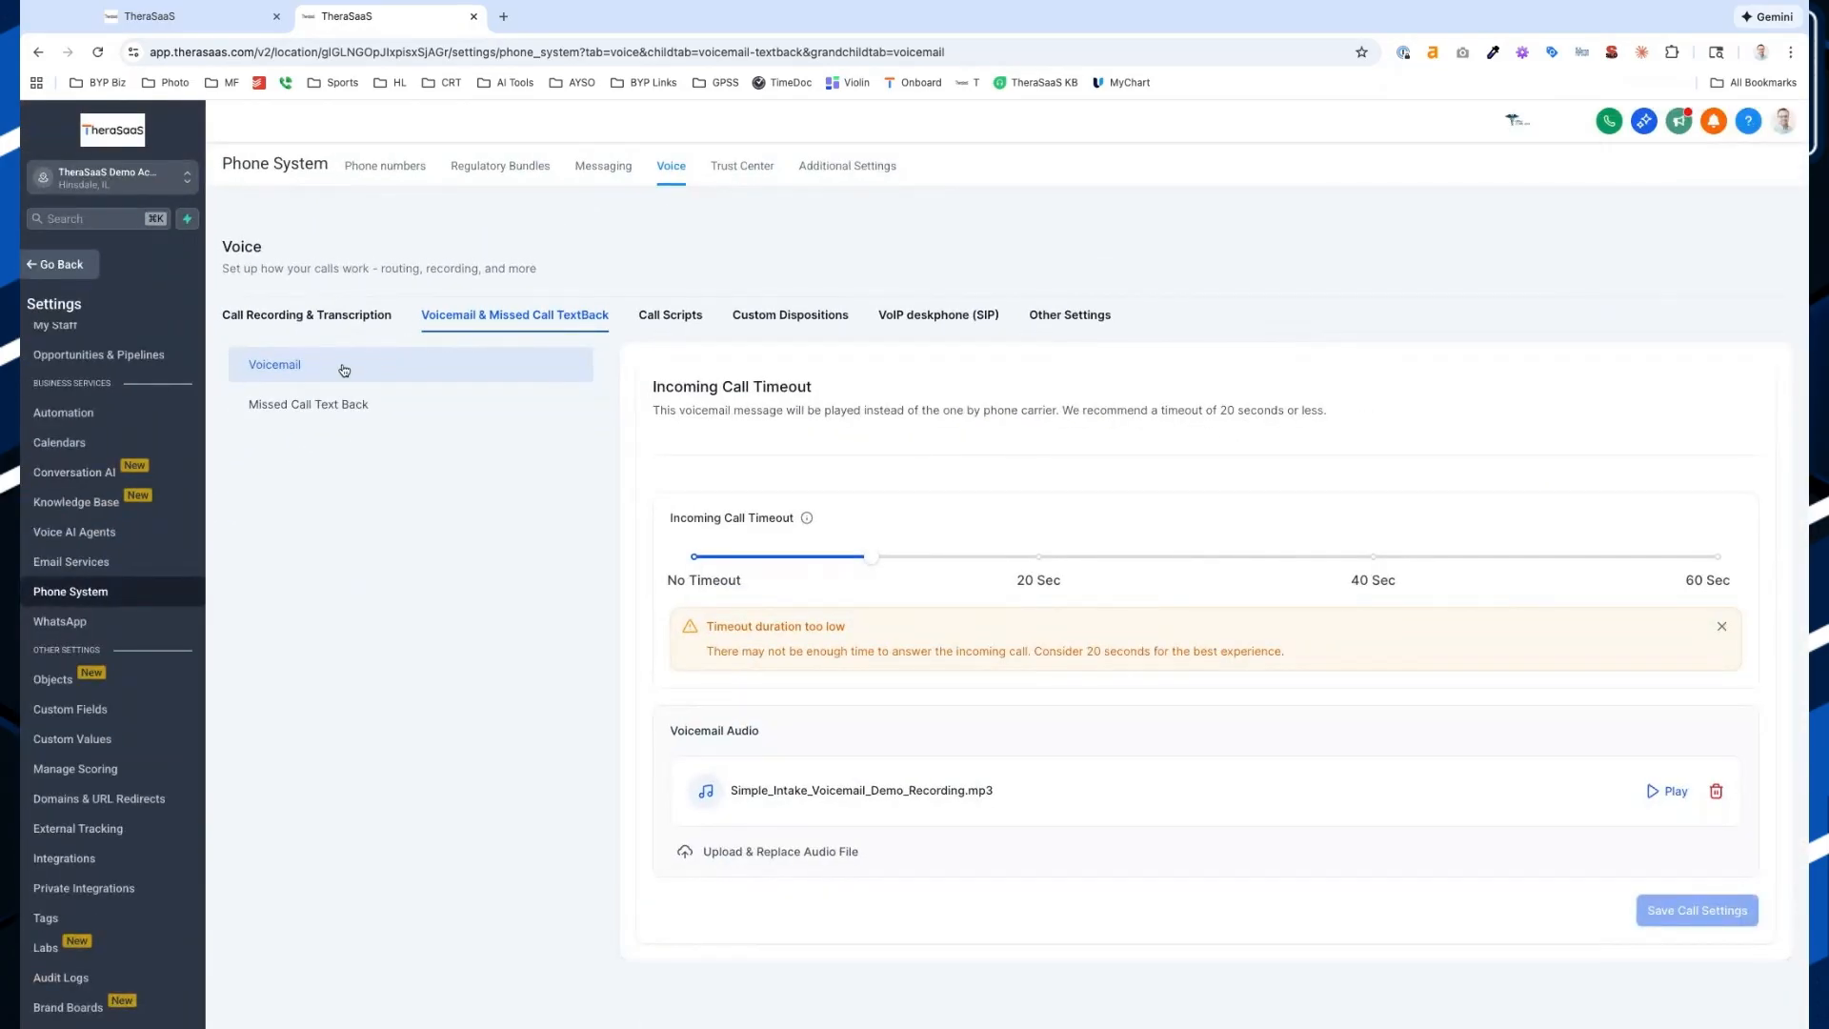
pyautogui.click(328, 408)
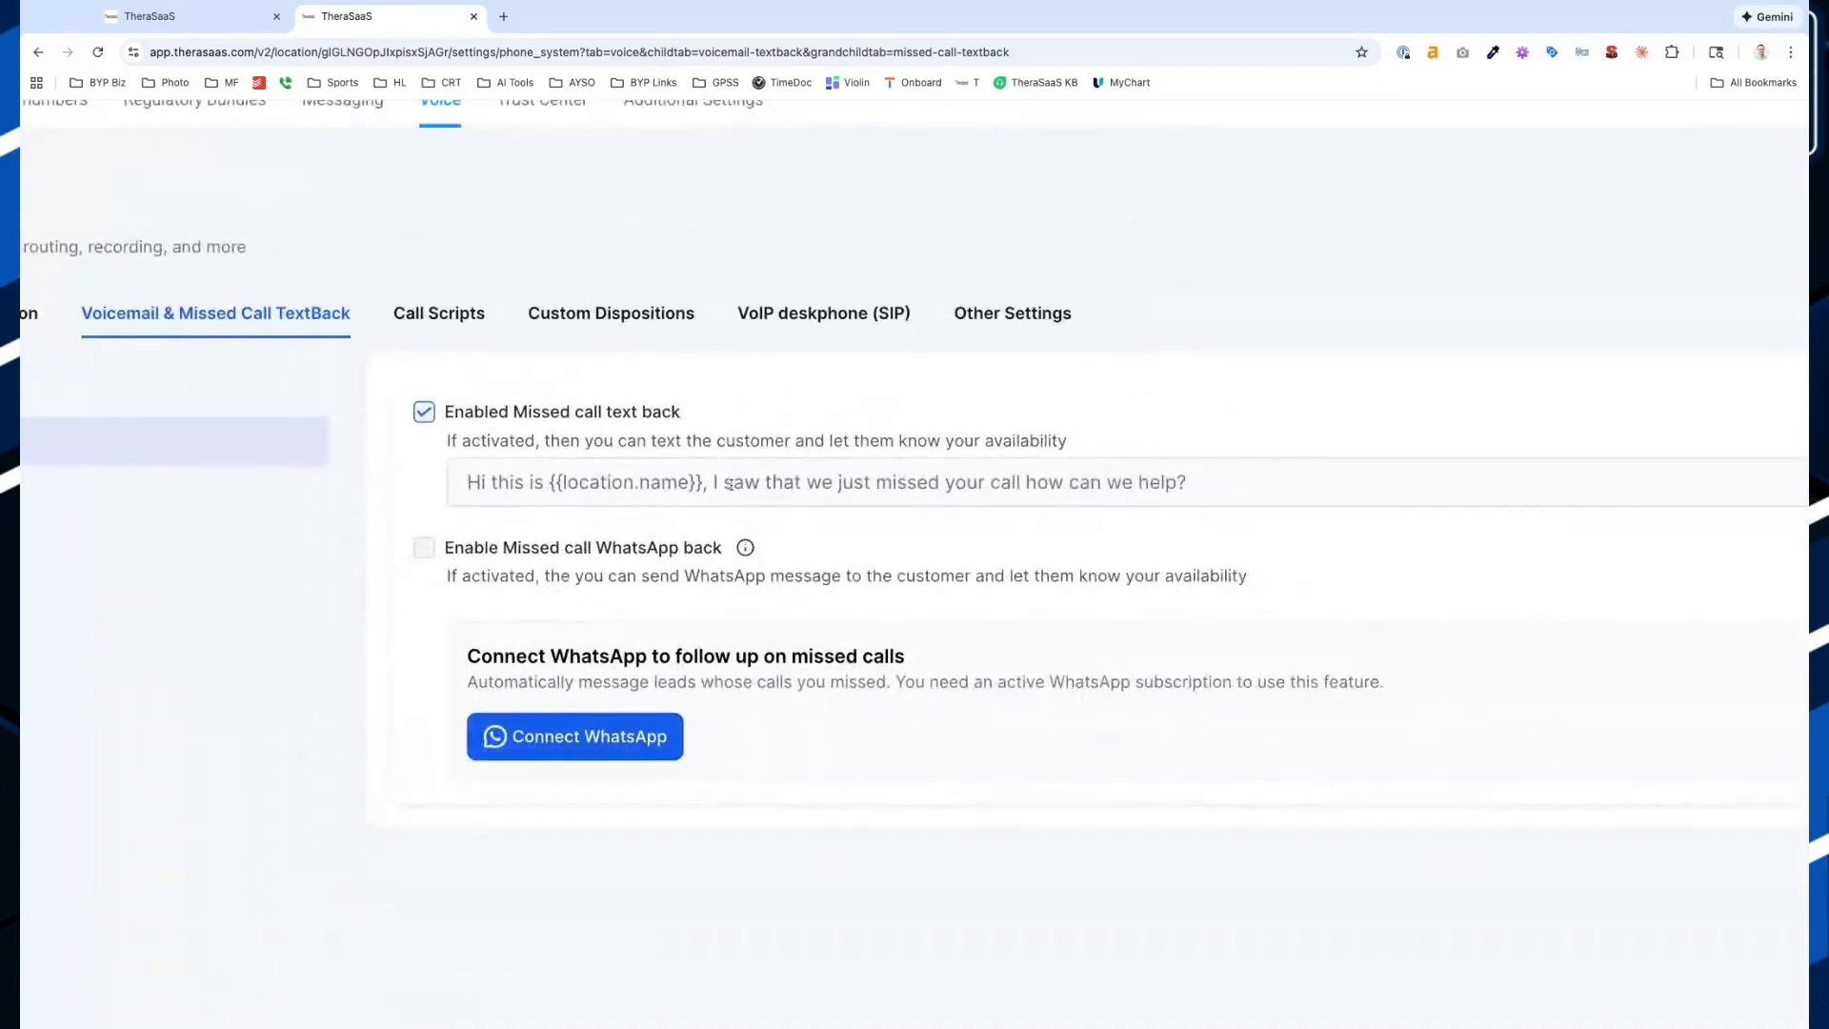
pyautogui.hscroll(2, 730, 484)
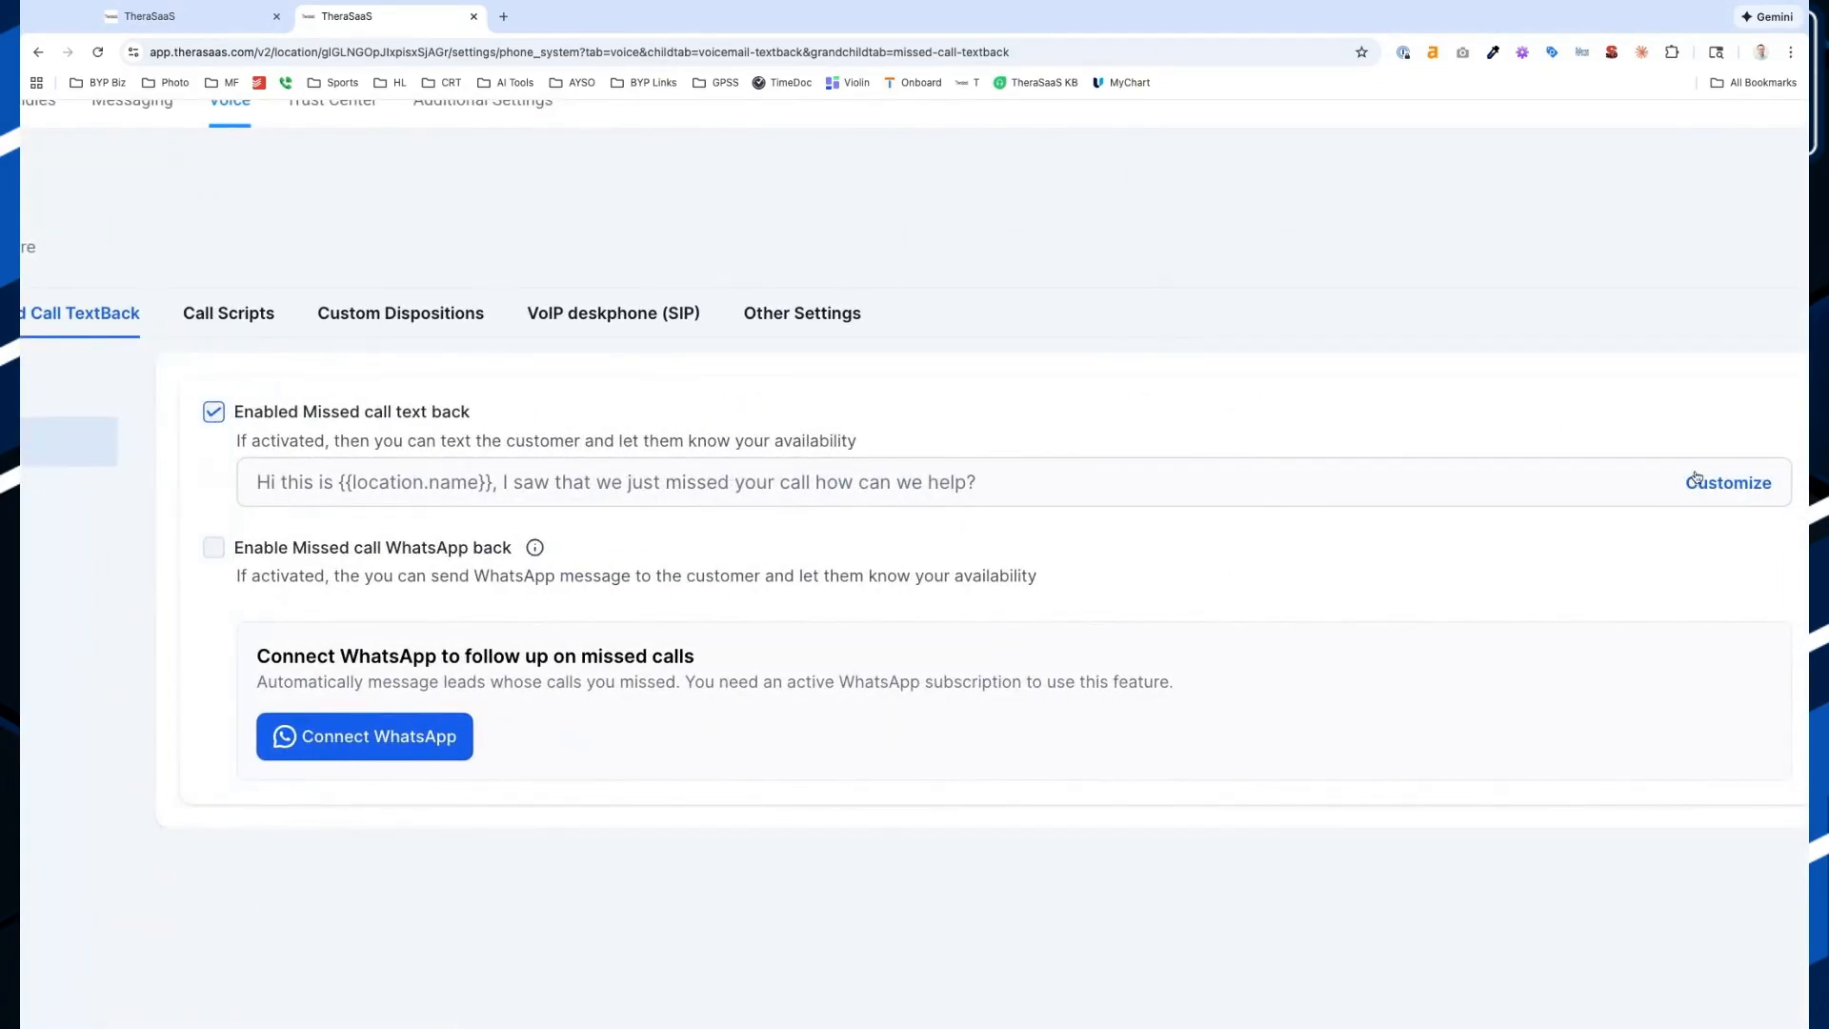
# Open the missed call text back message for customizing and examine its {{location.name}} placeholder
pyautogui.click(1697, 479)
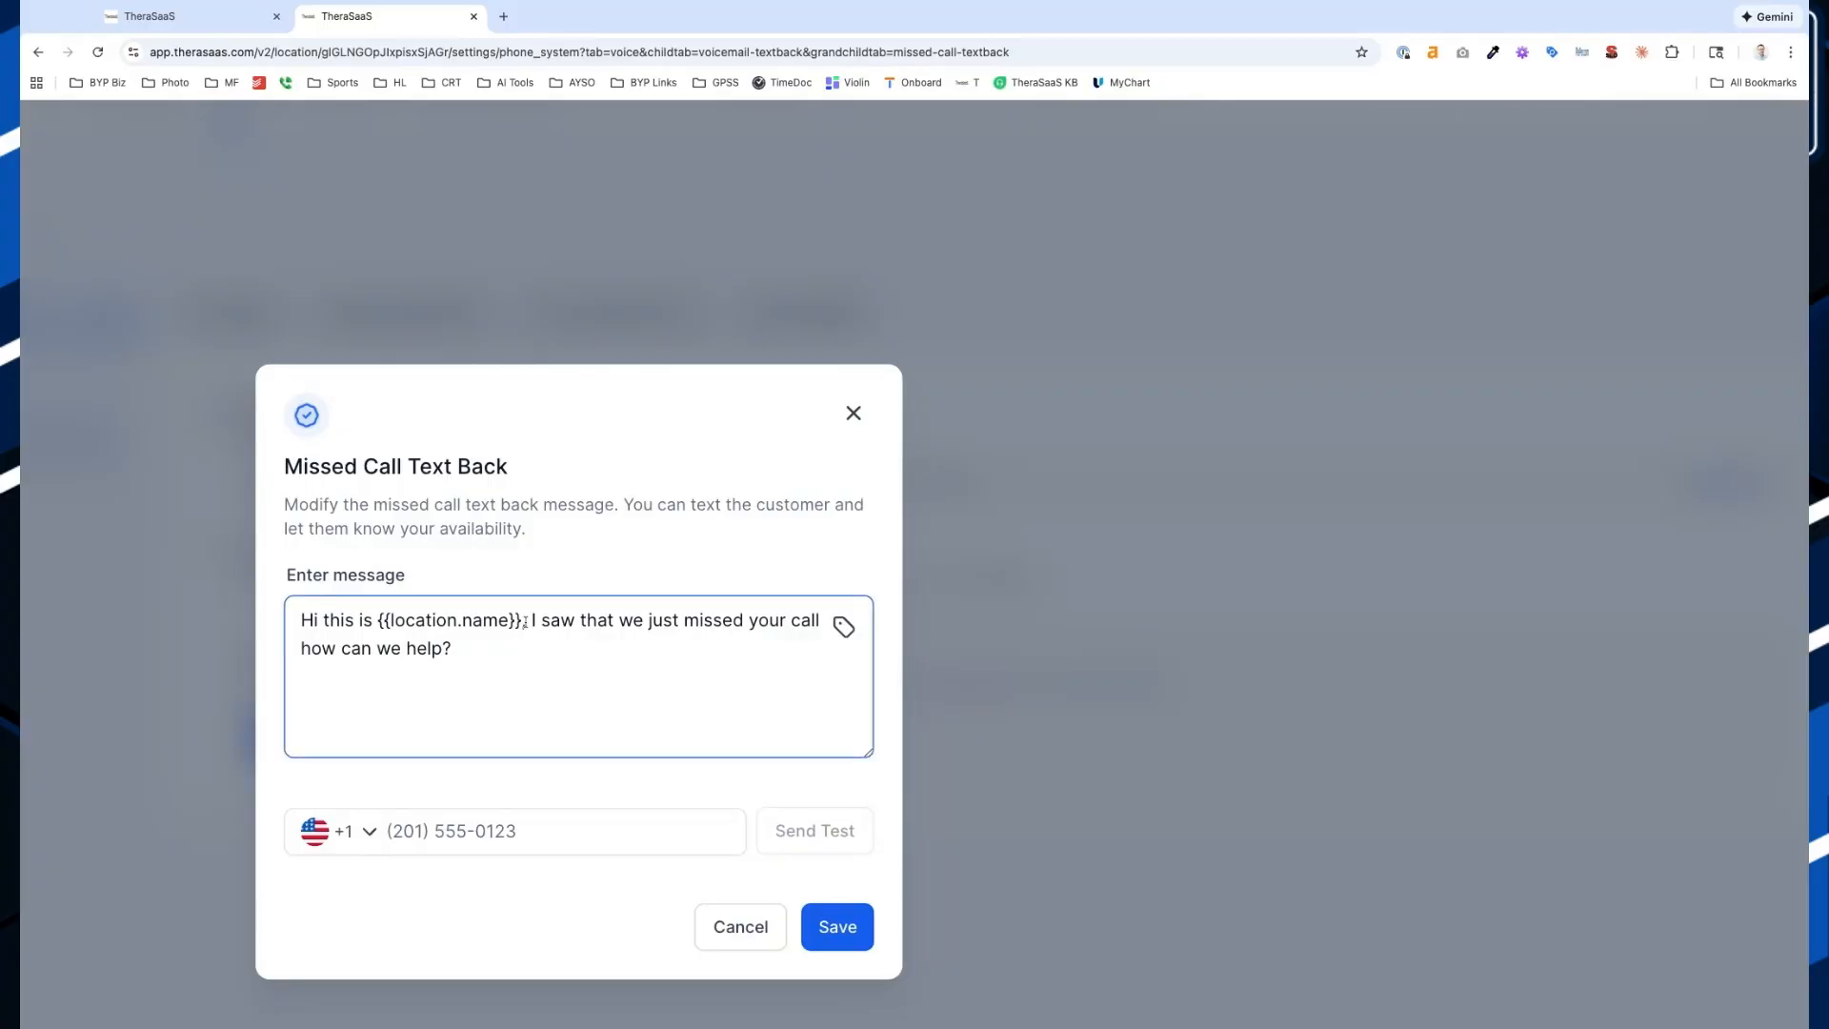
pyautogui.moveTo(522, 620); pyautogui.dragTo(378, 620)
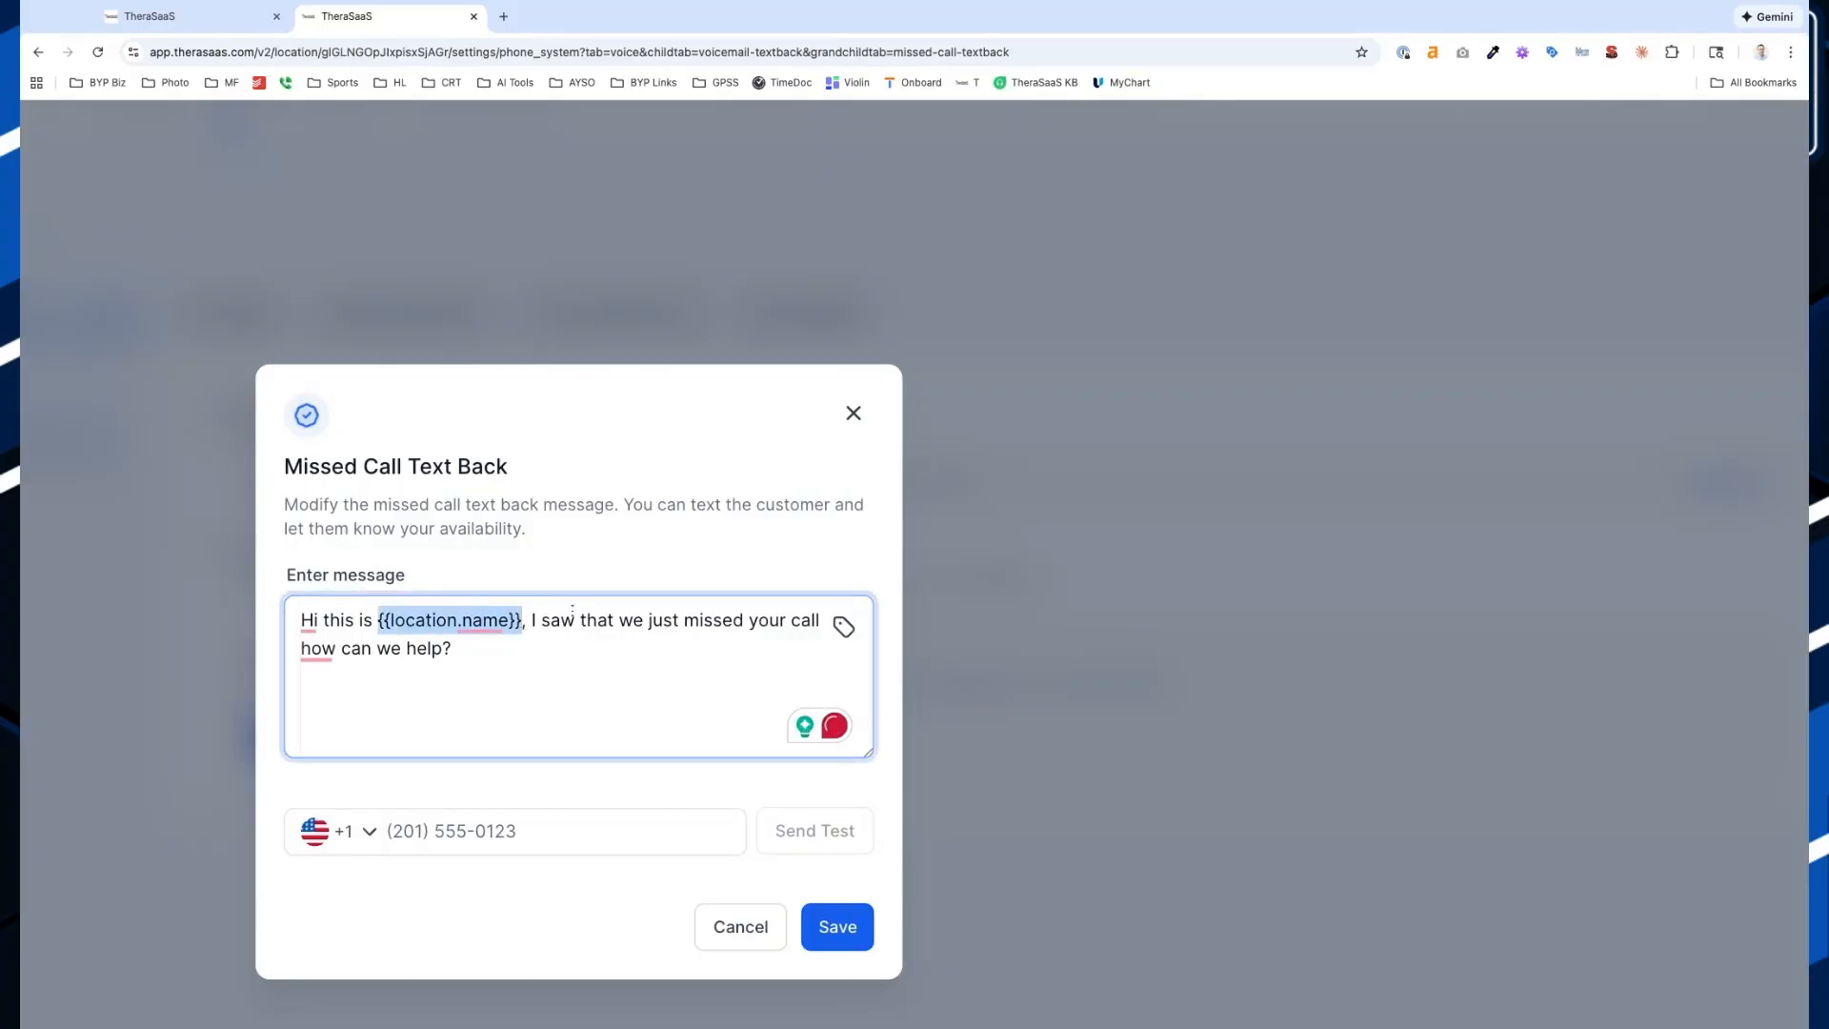
pyautogui.click(546, 646)
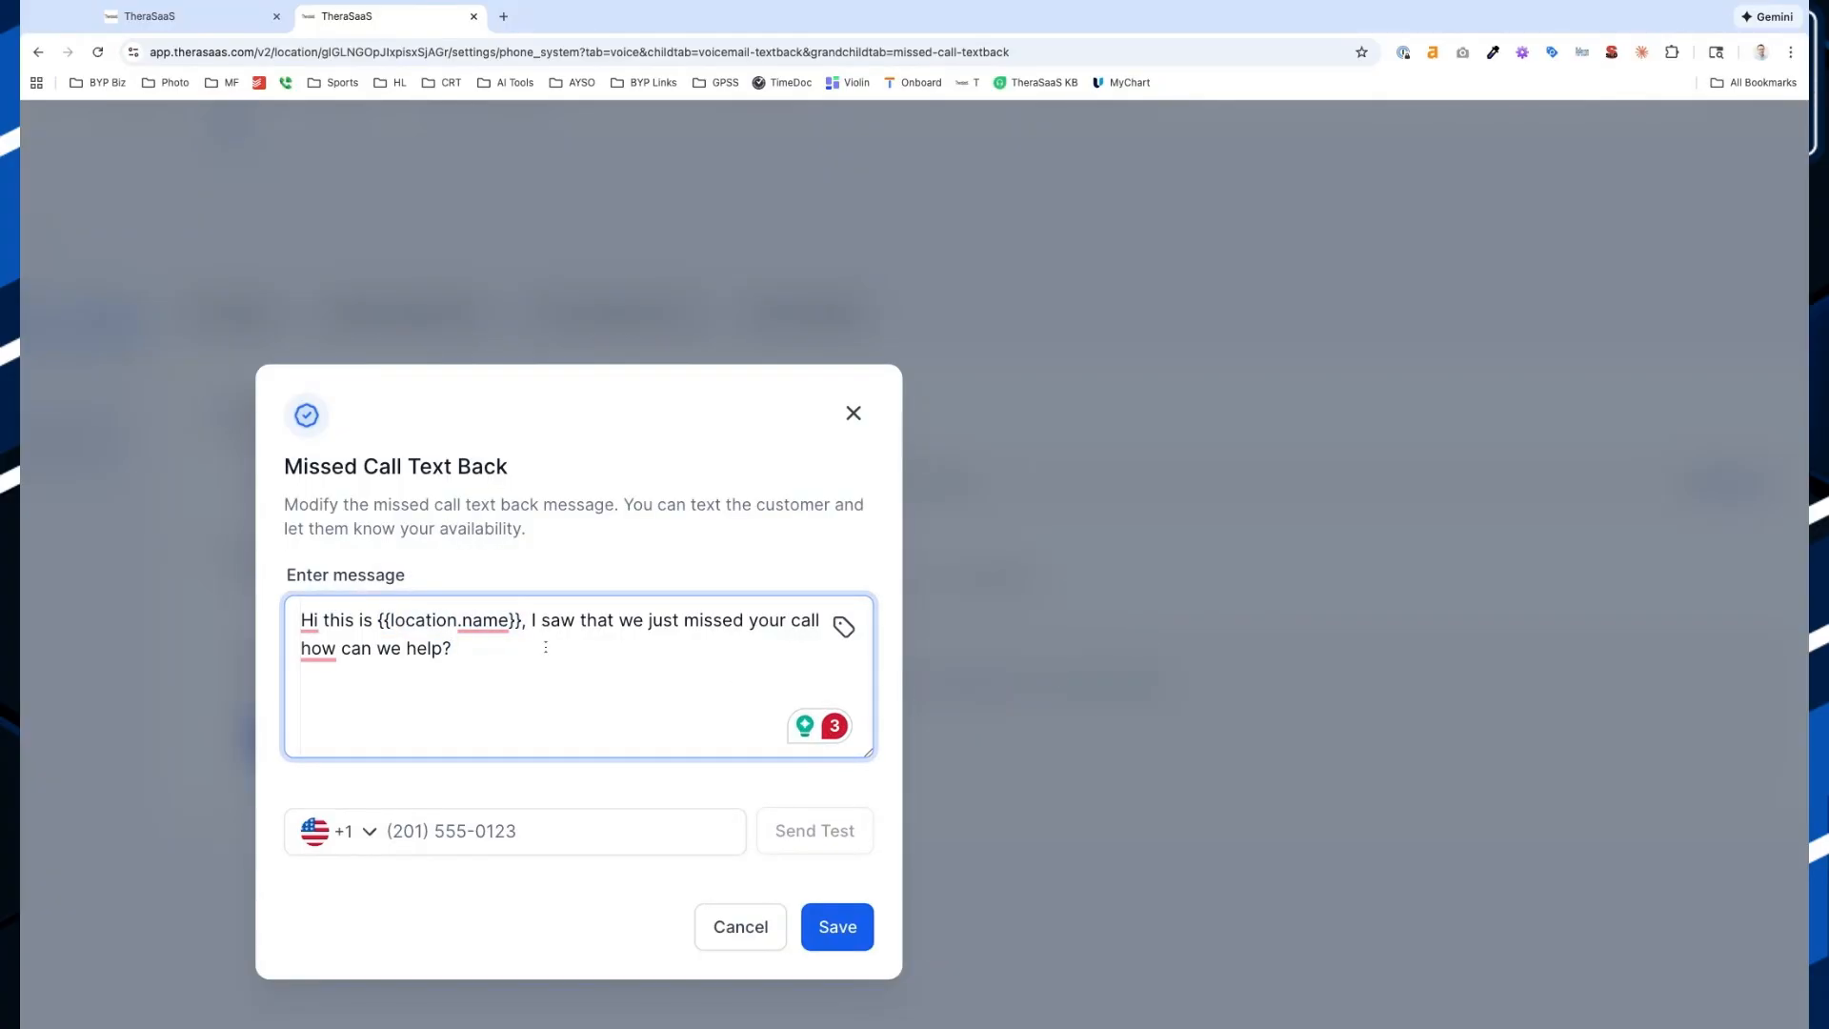
pyautogui.click(1105, 385)
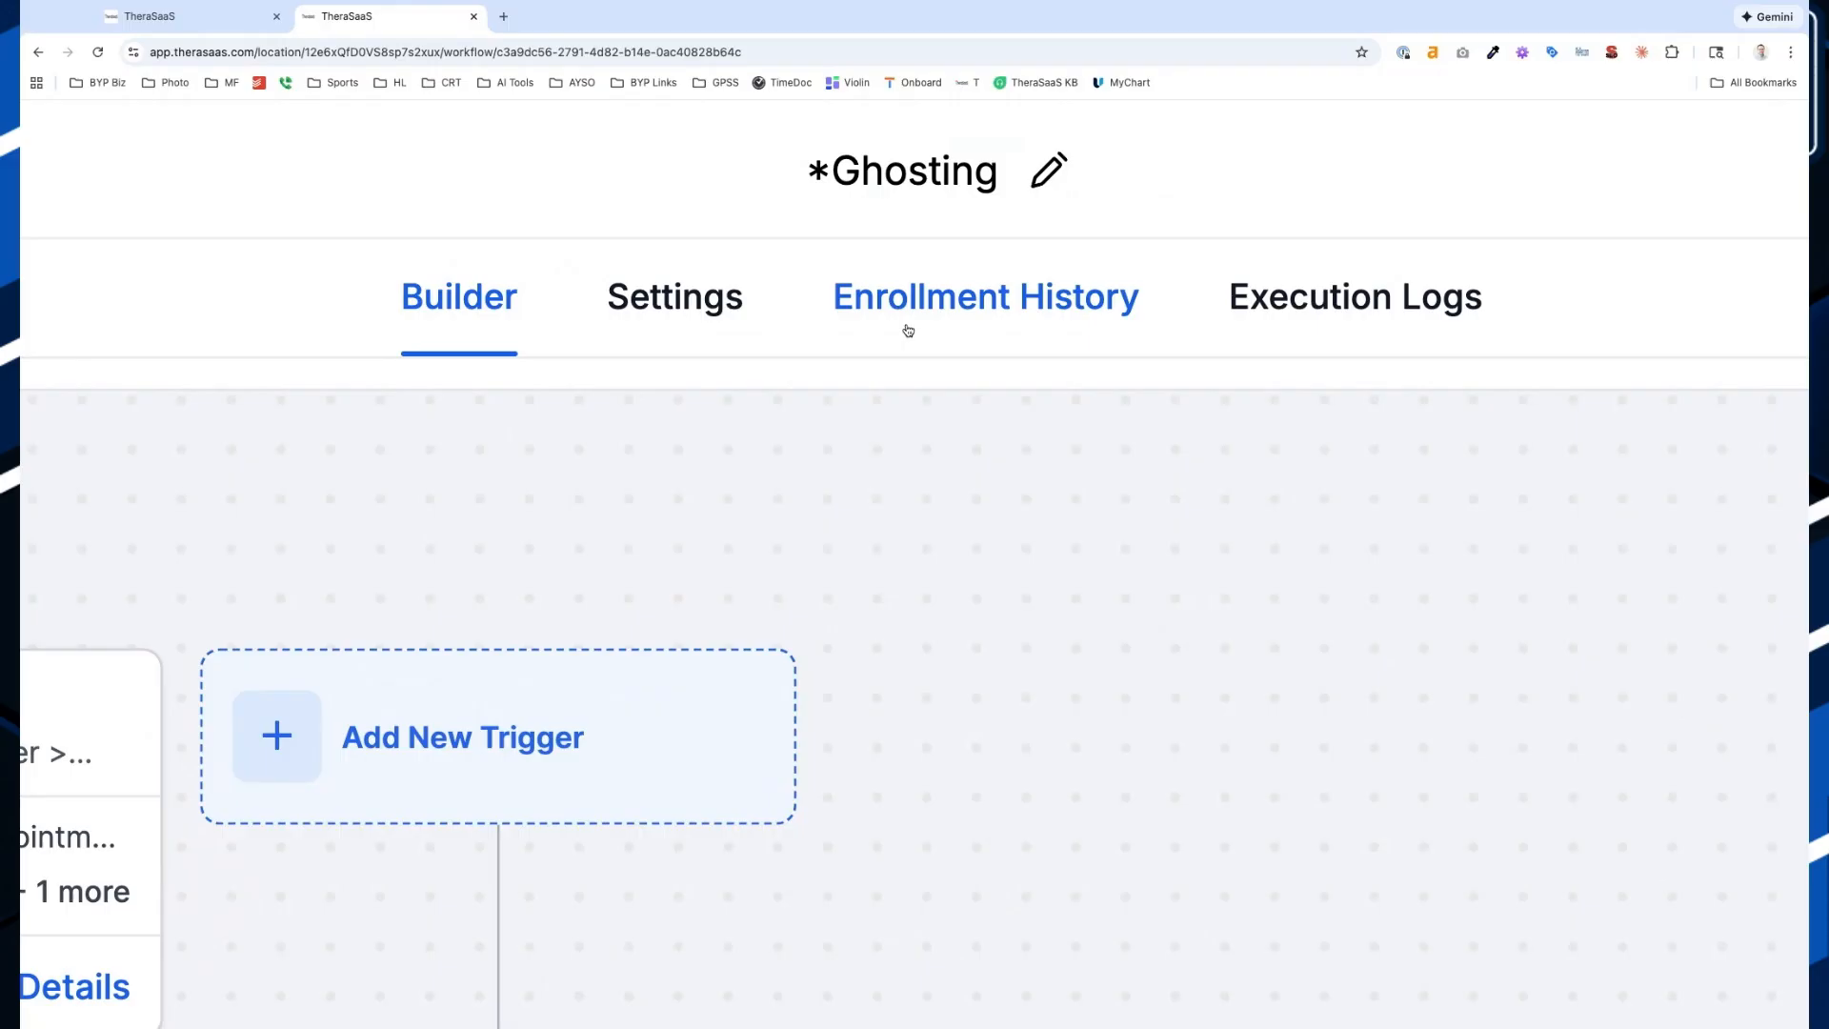
# Look over the Ghosting workflow and open its Stale Opportunities trigger to examine the name and filters
pyautogui.scroll(-10, 914, 453)
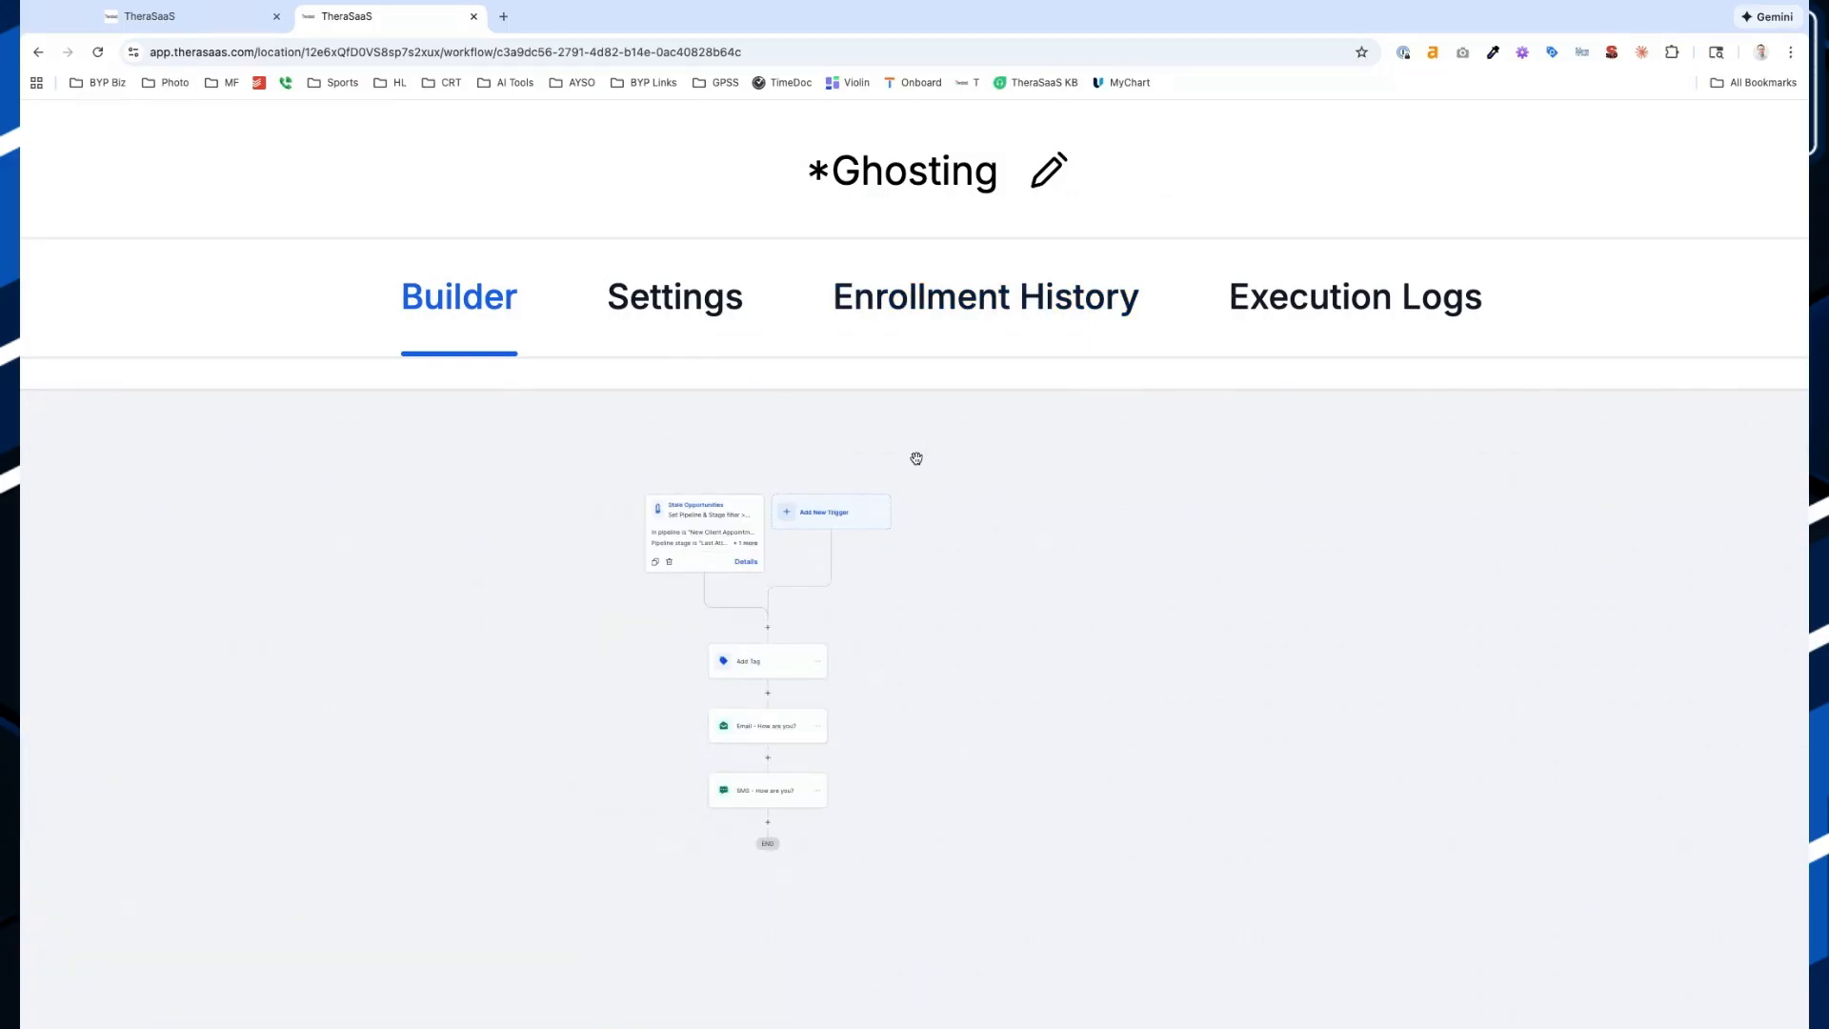
pyautogui.scroll(-10, 554, 256)
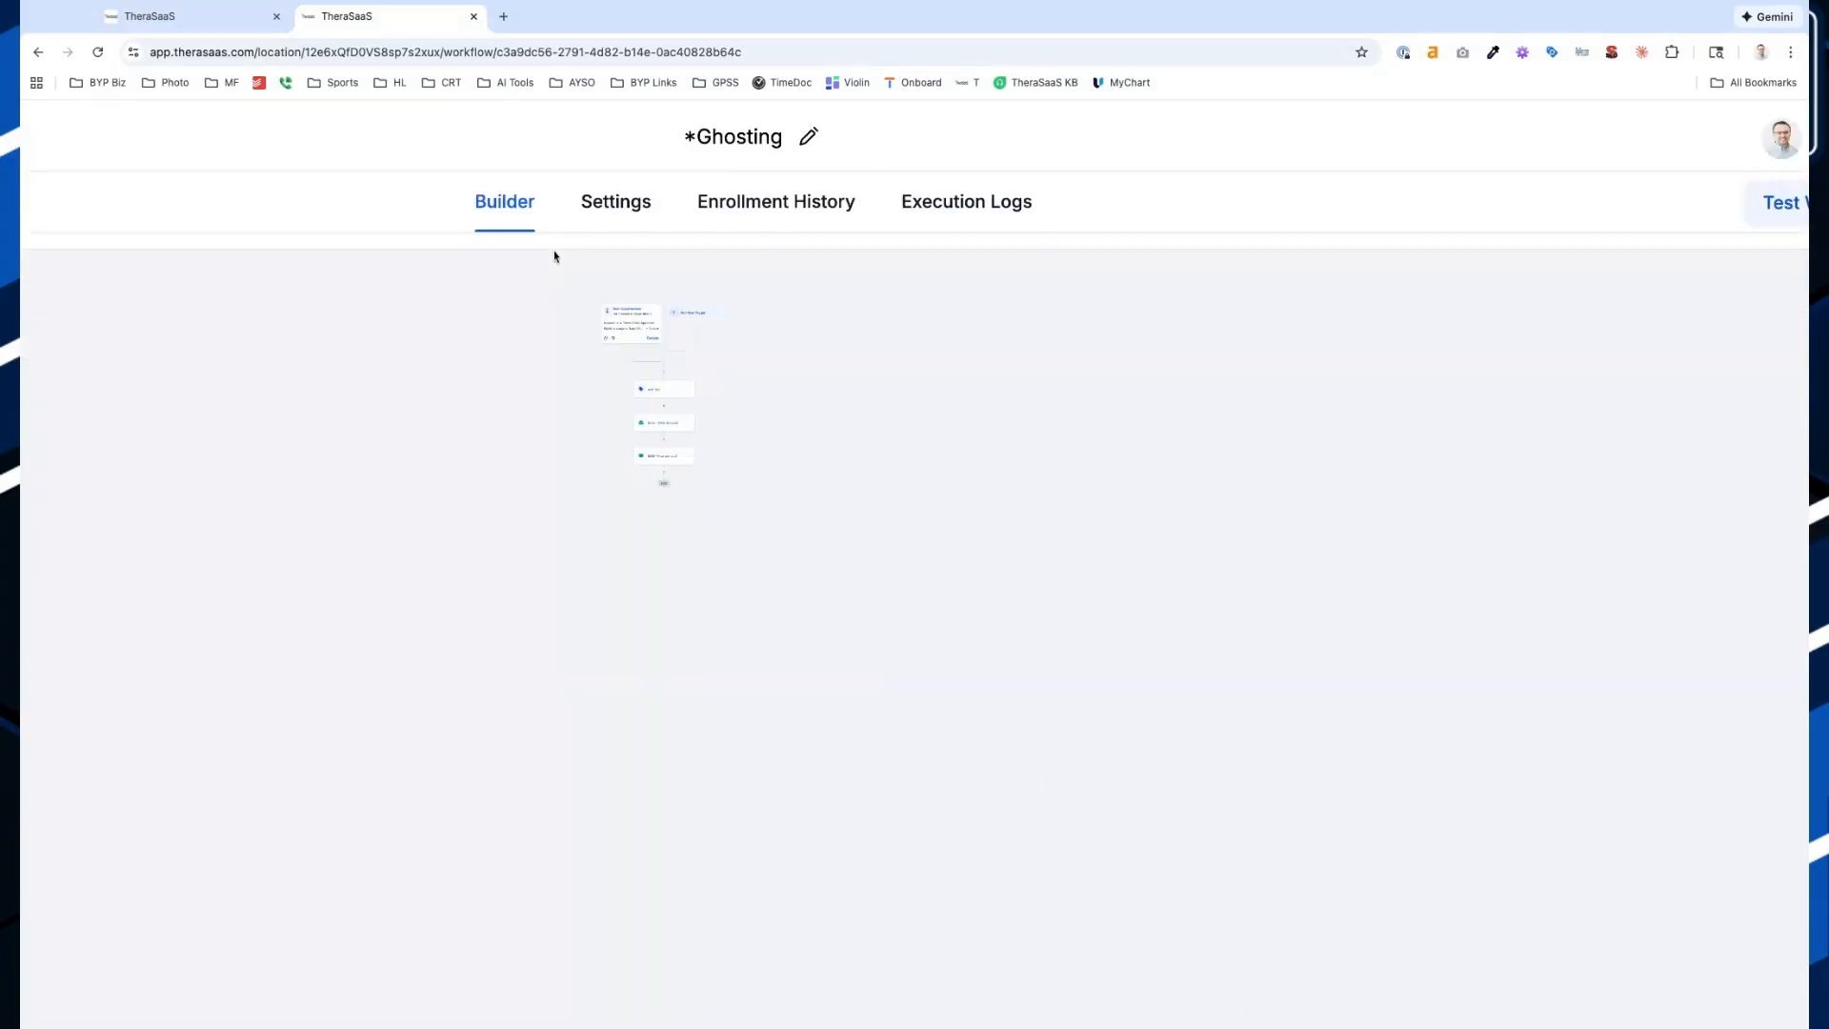
pyautogui.scroll(10, 829, 283)
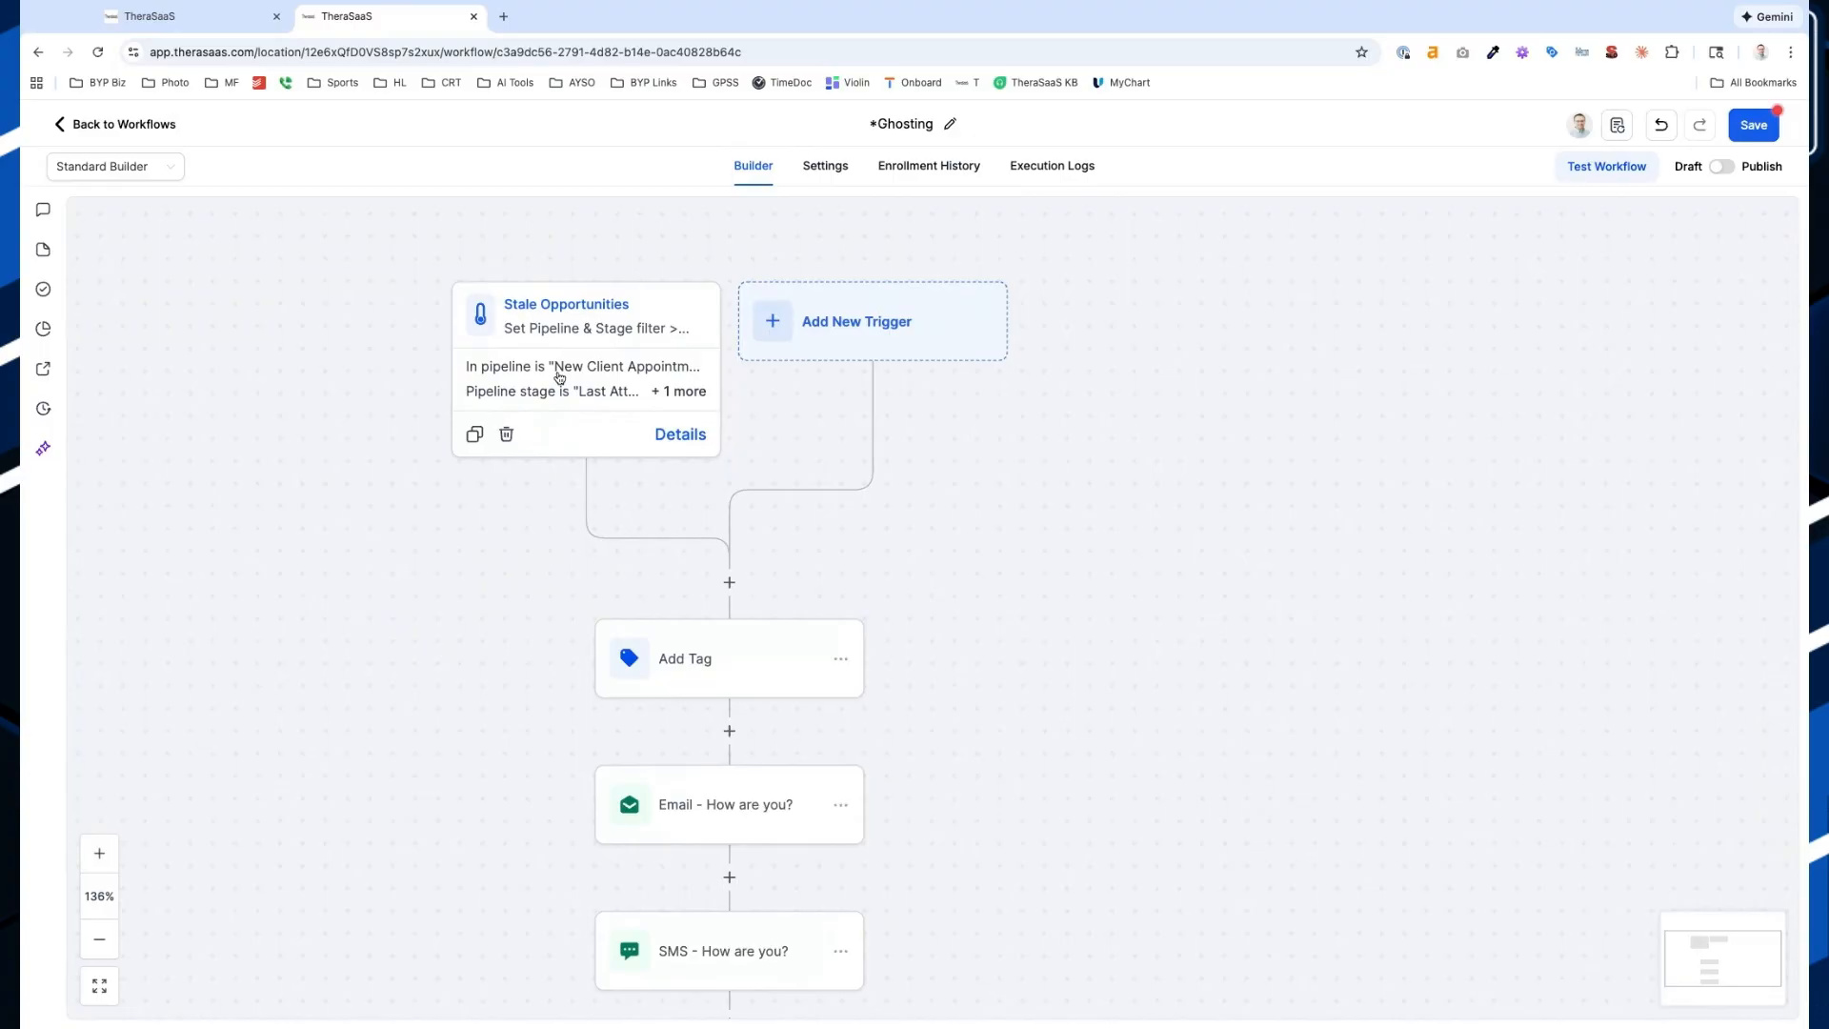
pyautogui.click(570, 322)
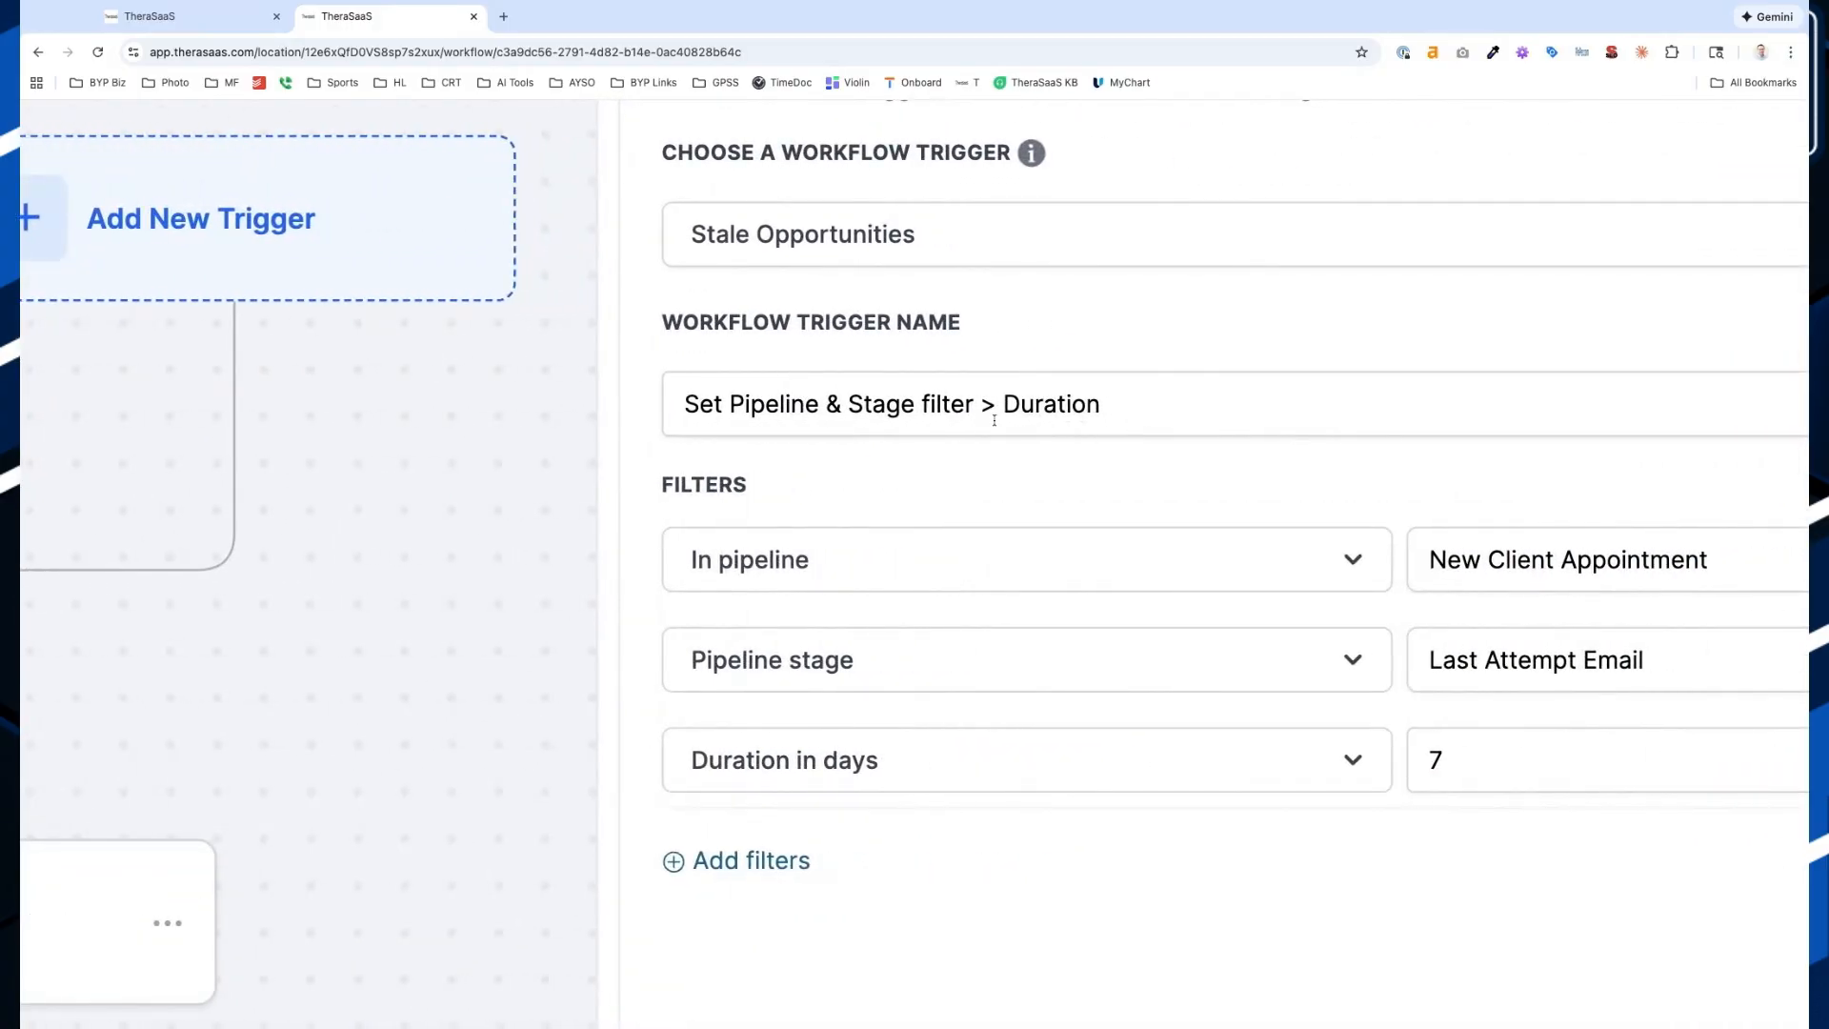
pyautogui.click(1018, 408)
pyautogui.hscroll(4, 890, 563)
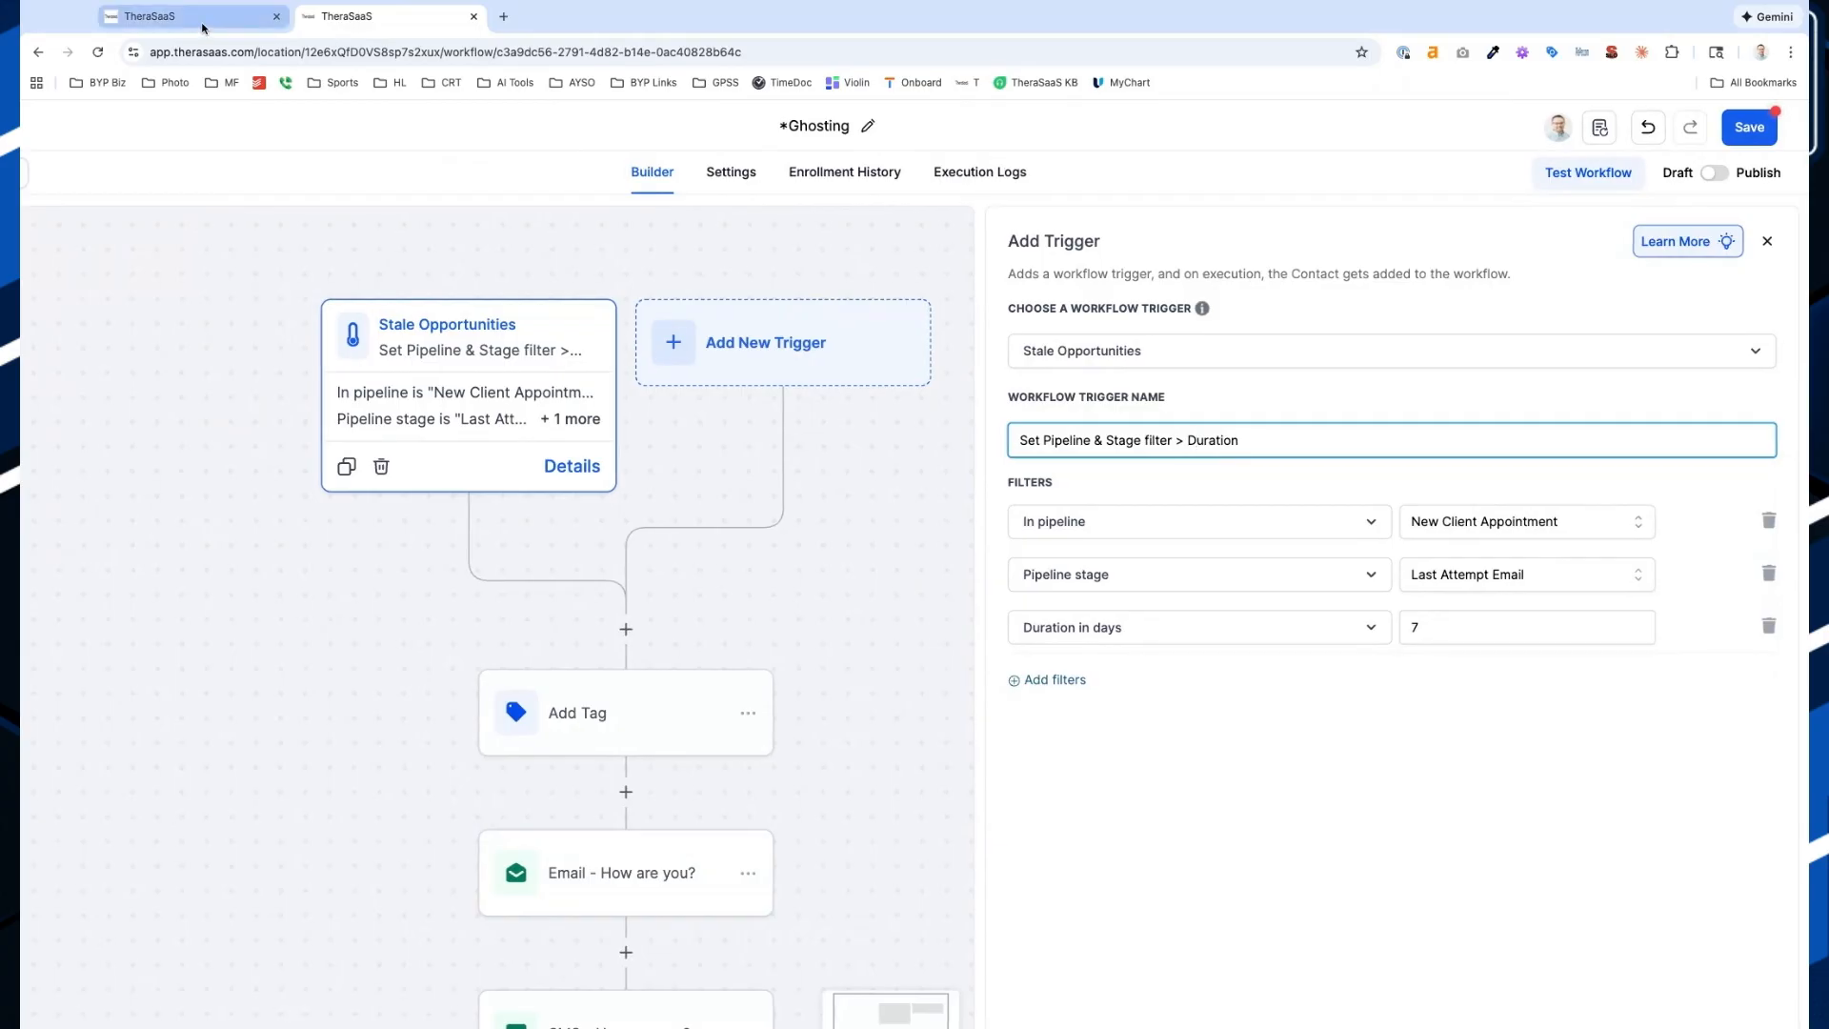
# On the opportunities board, view the stages of the New Client (LONG) pipeline and those of the first New Client Appointment pipeline
pyautogui.click(149, 16)
pyautogui.click(345, 205)
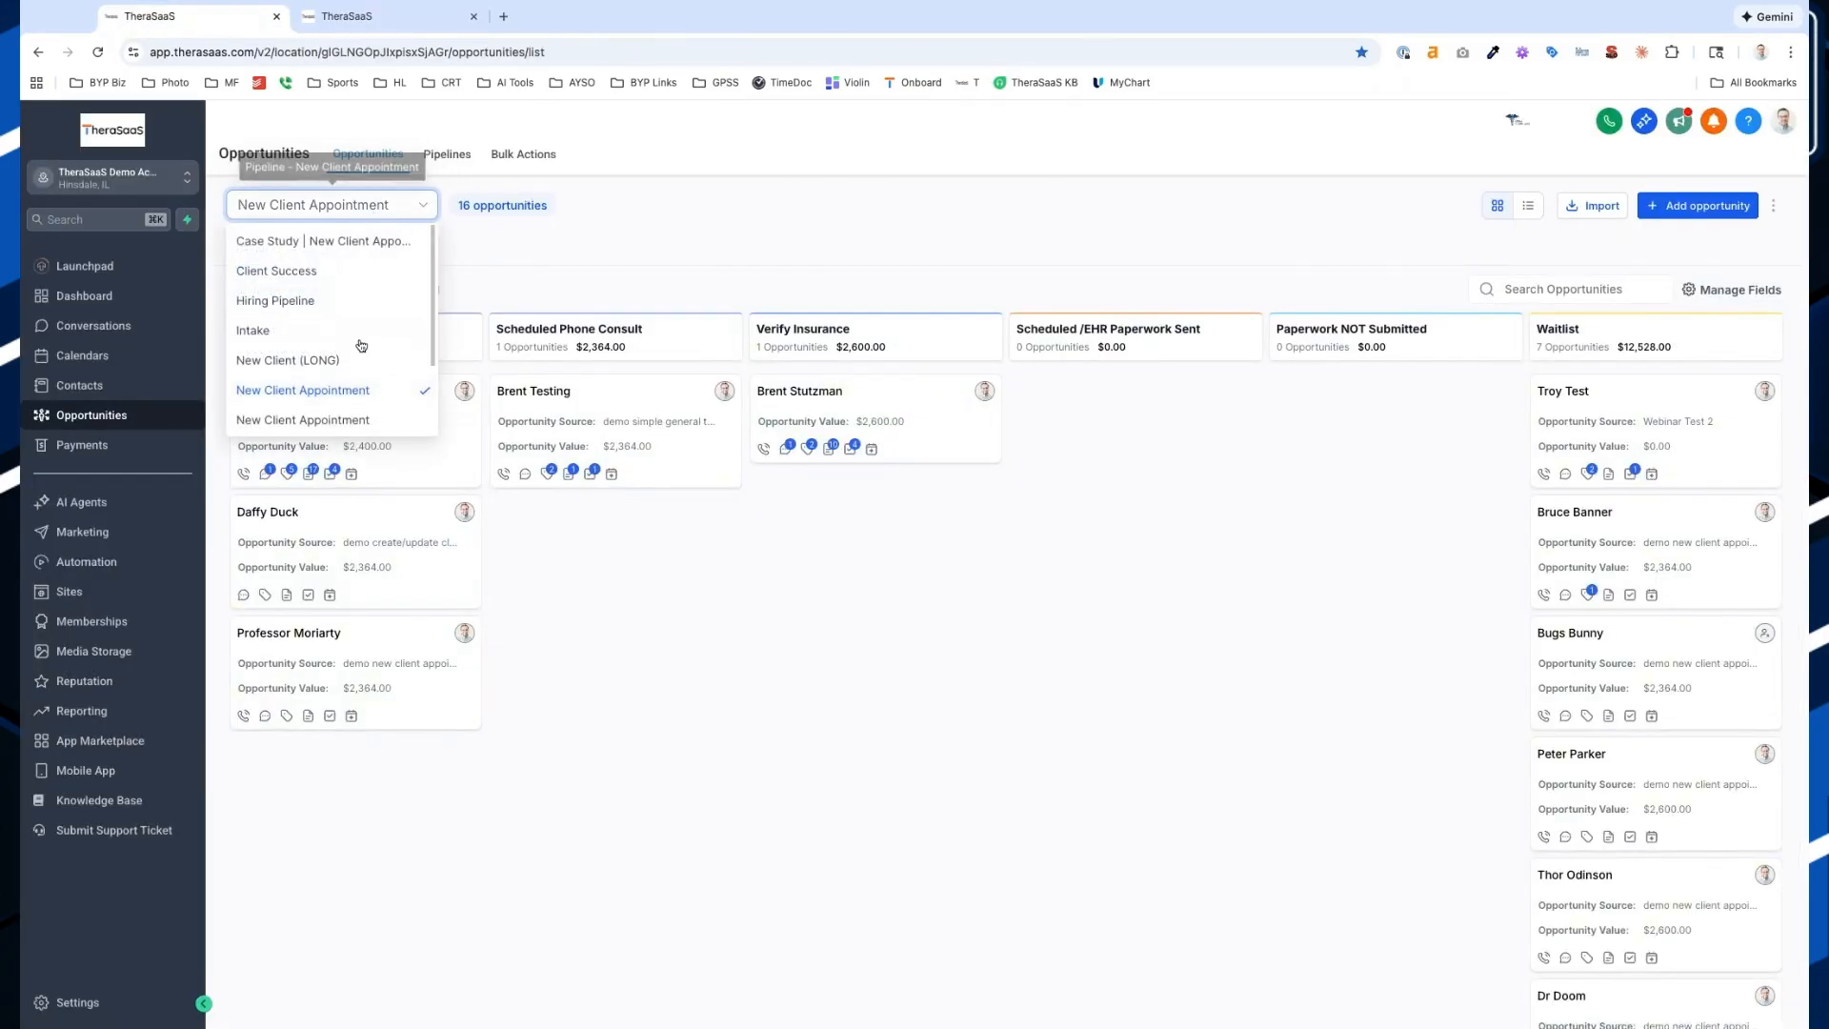
pyautogui.click(350, 360)
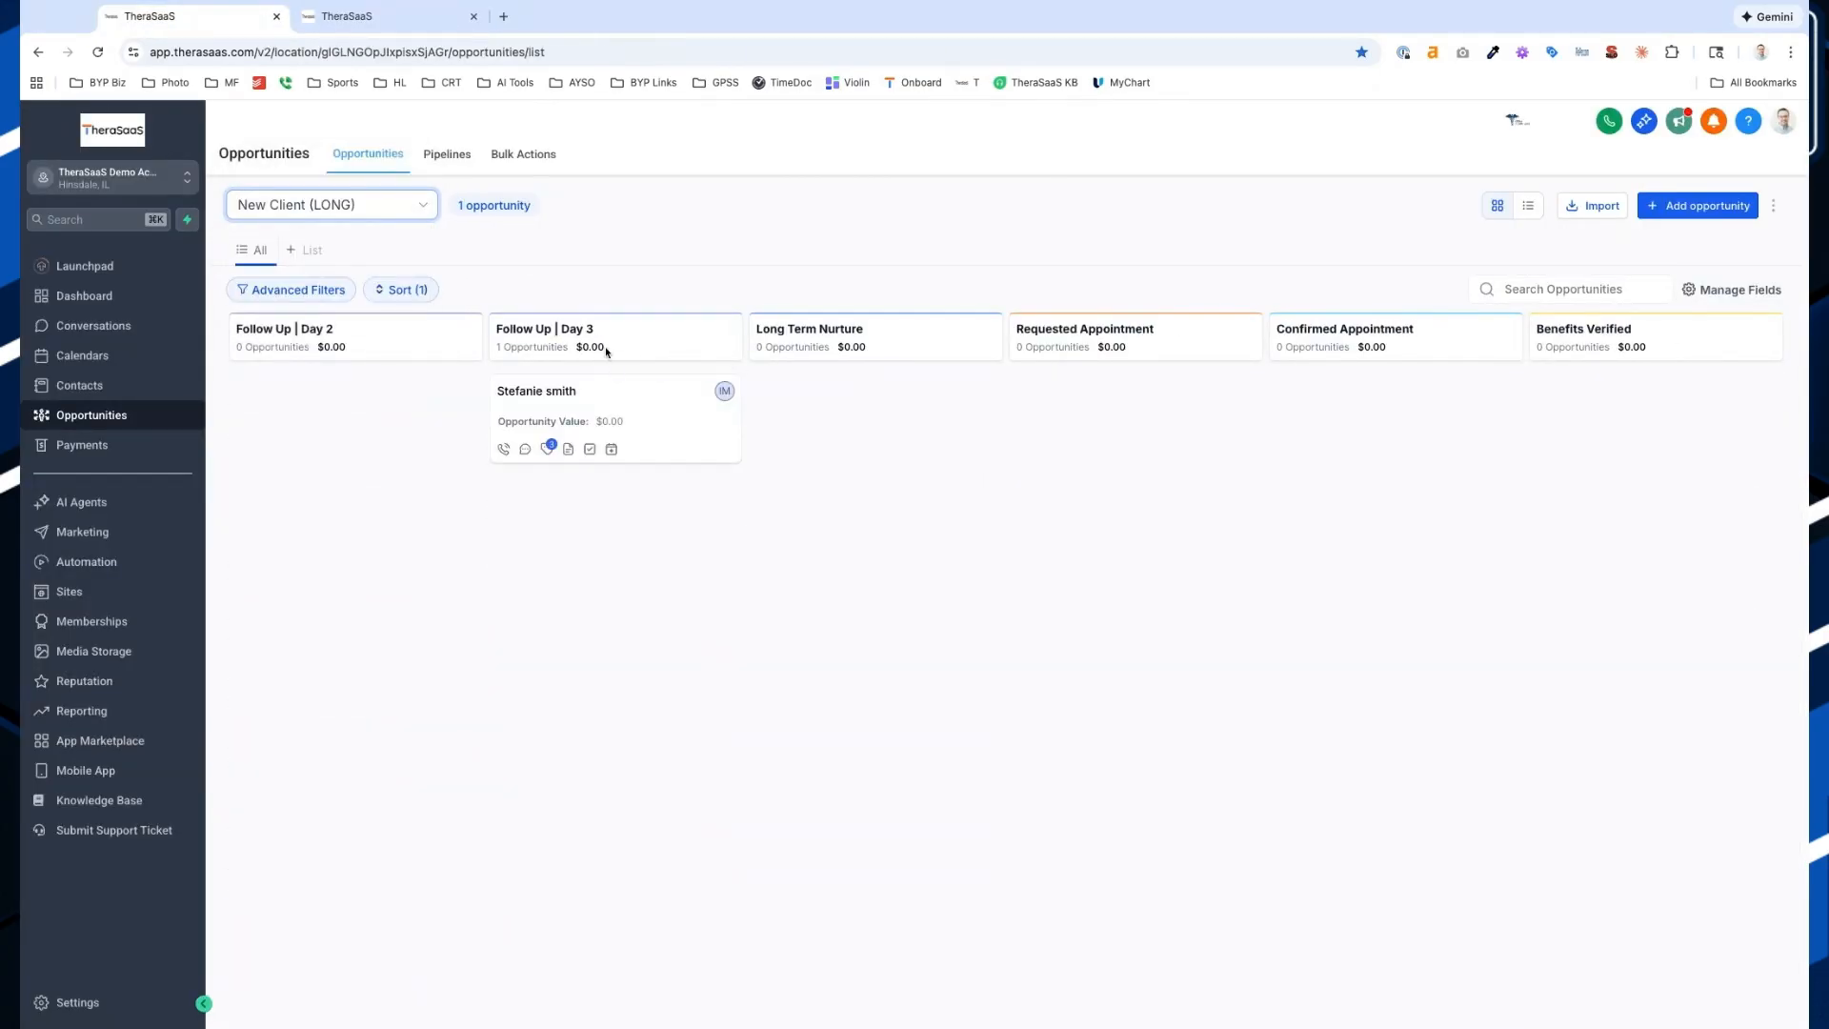
pyautogui.scroll(5, 566, 352)
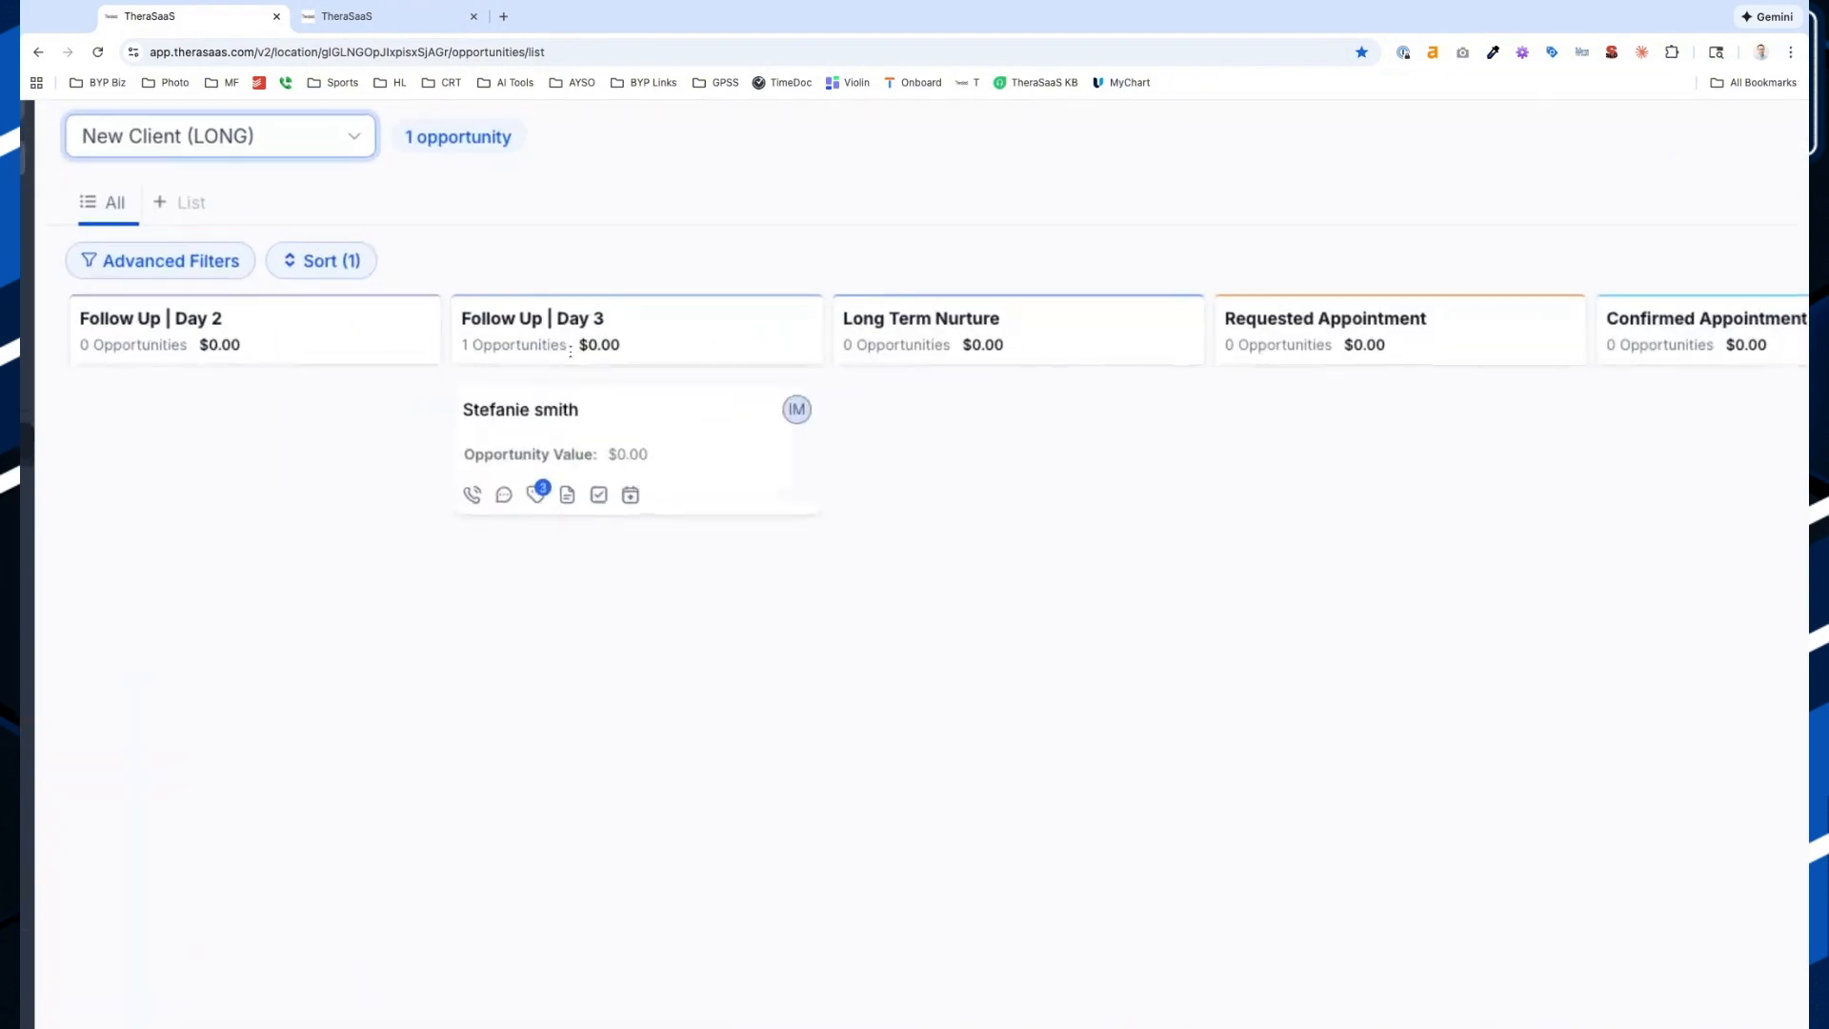
pyautogui.scroll(-3, 566, 351)
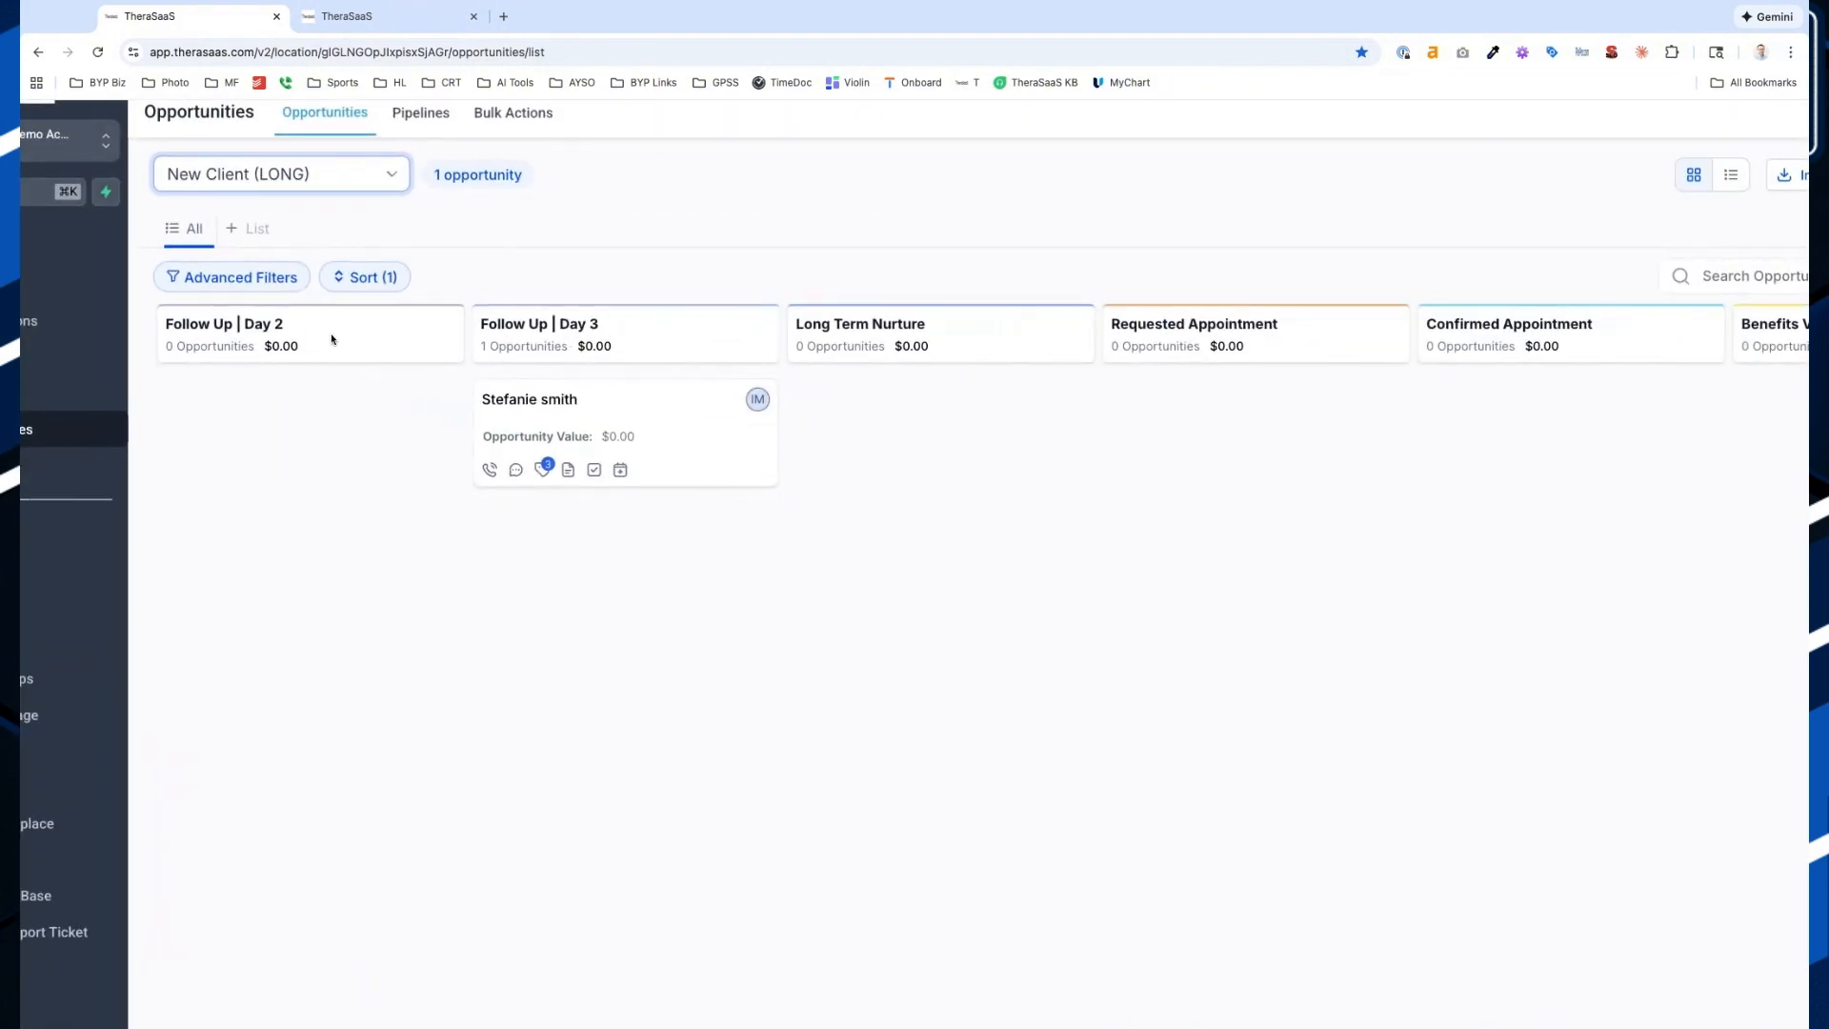
pyautogui.click(384, 176)
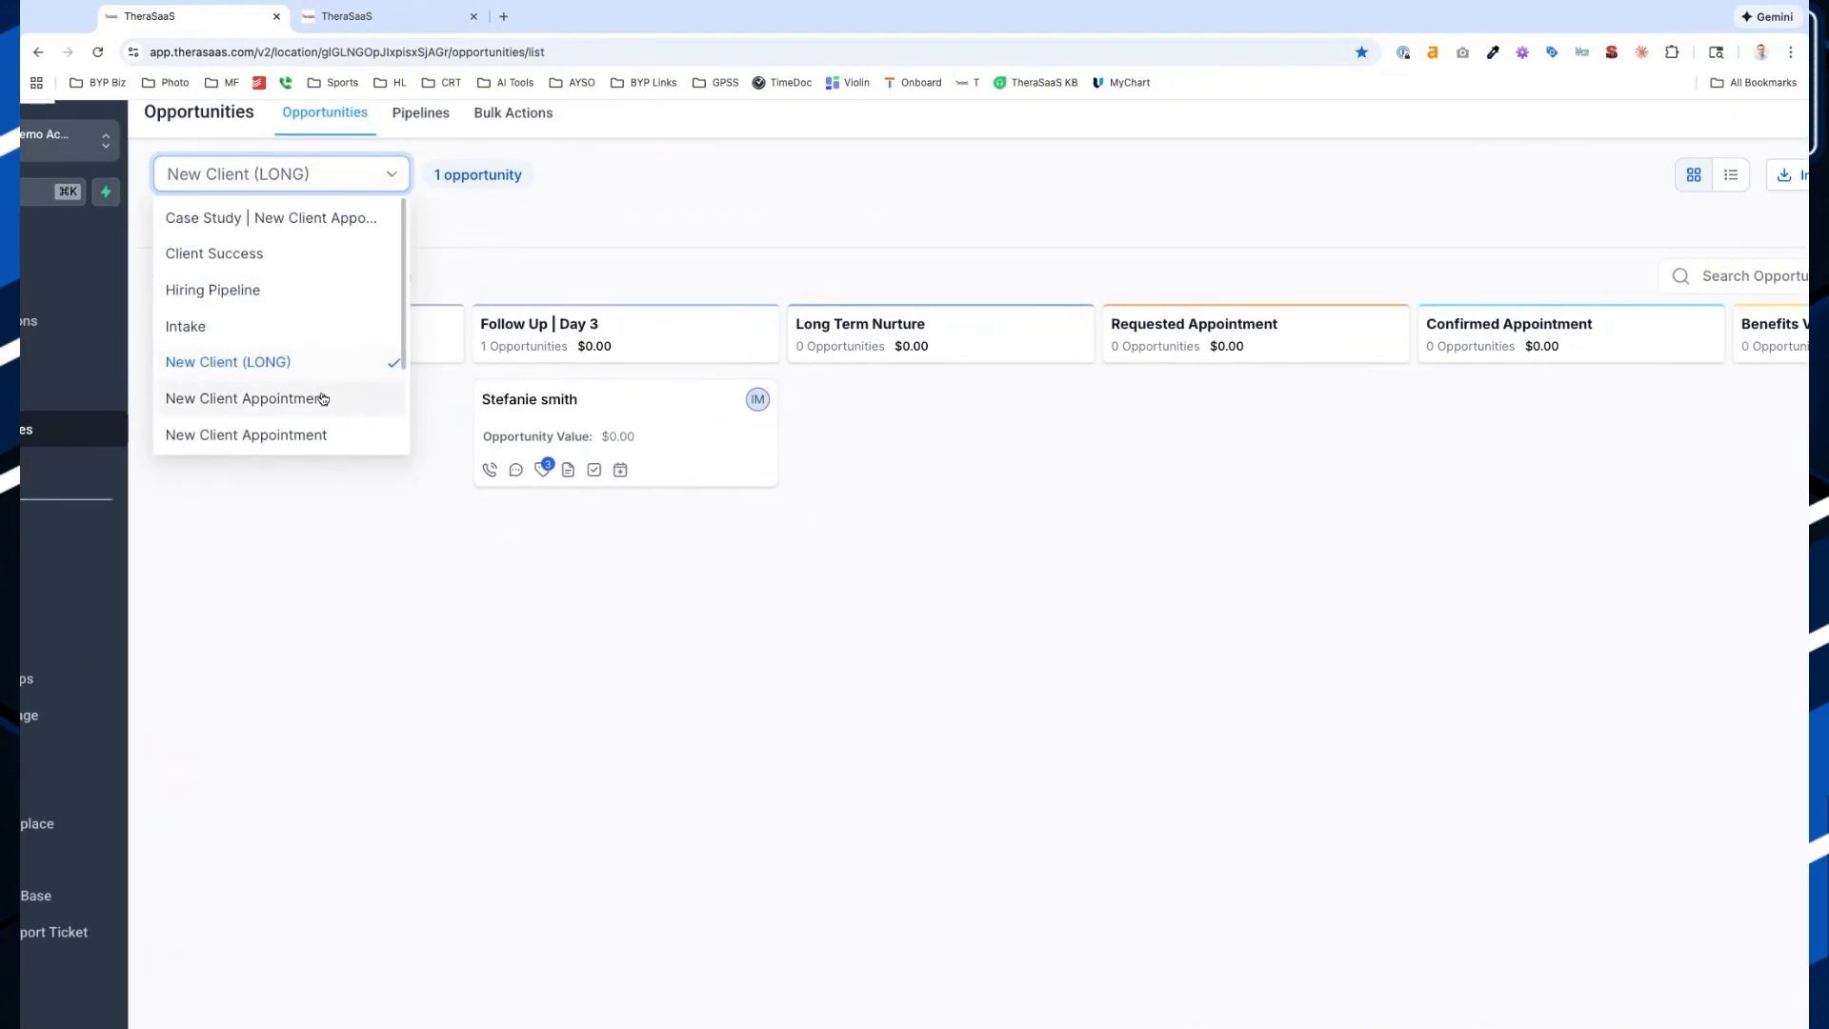
pyautogui.click(311, 406)
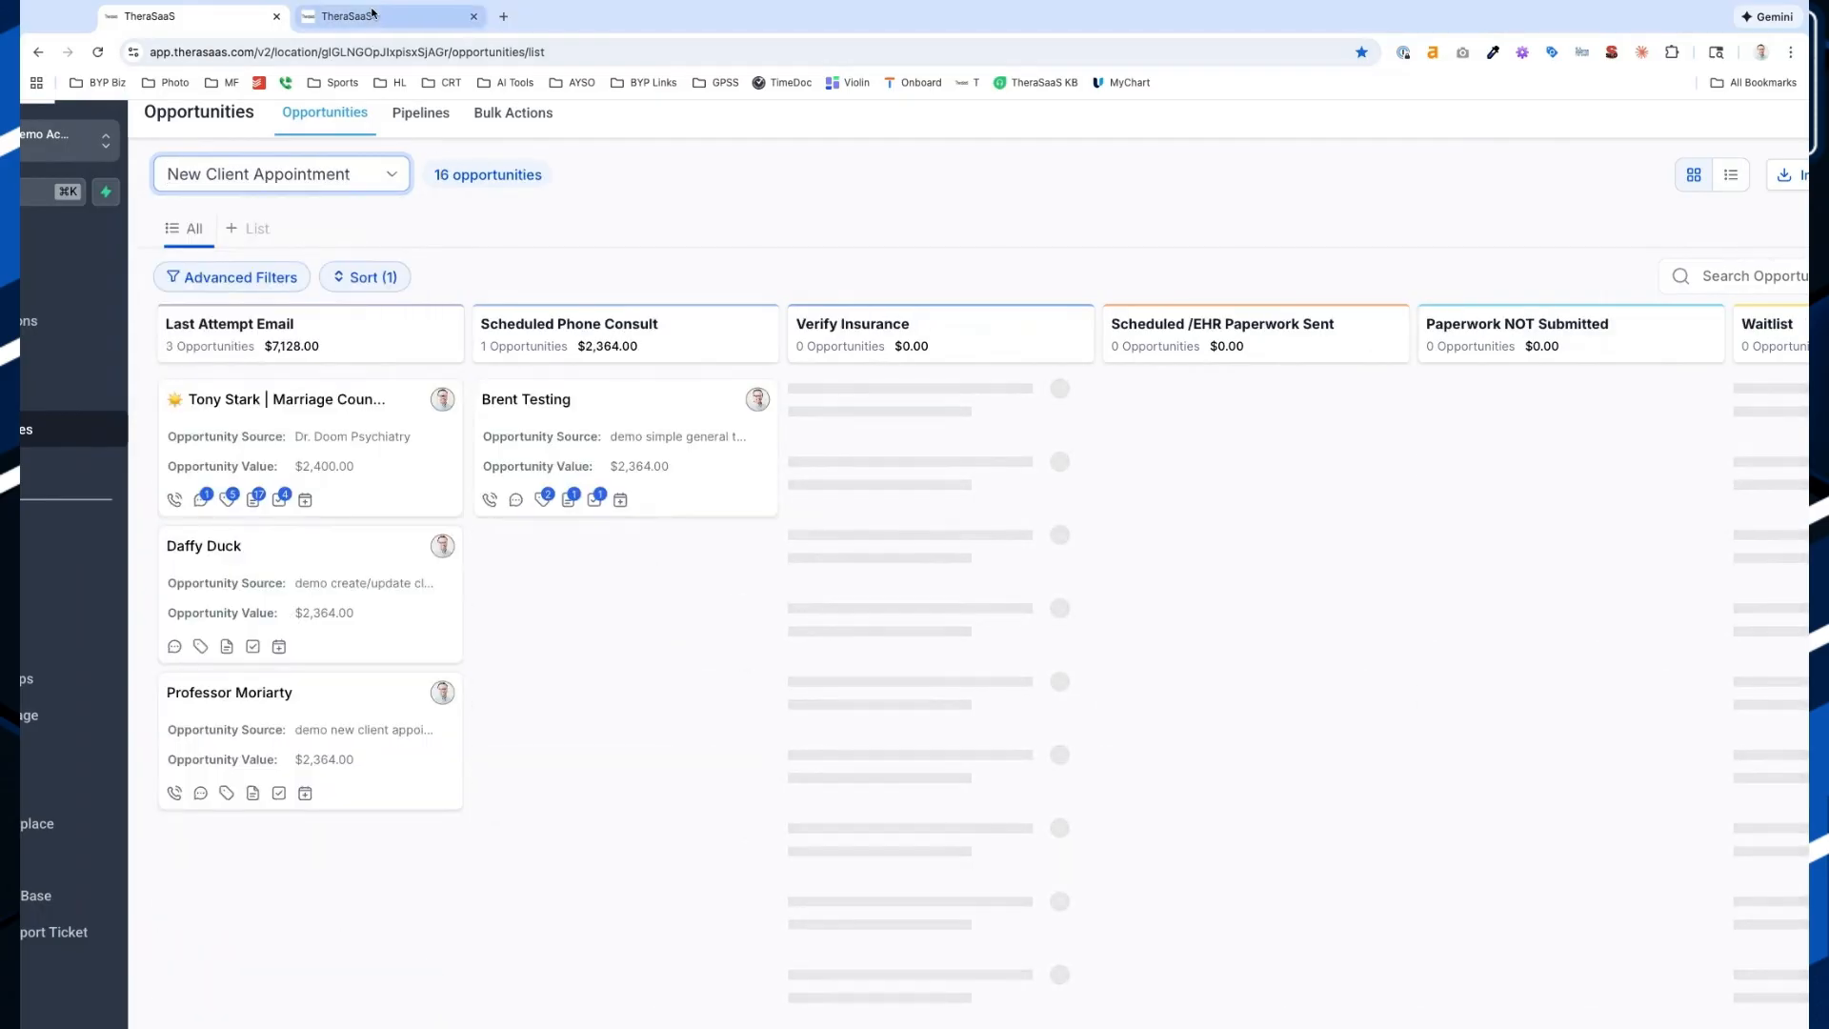
# Return to the Ghosting workflow and review the trigger's pipeline, stage and duration-in-days filters
pyautogui.click(374, 17)
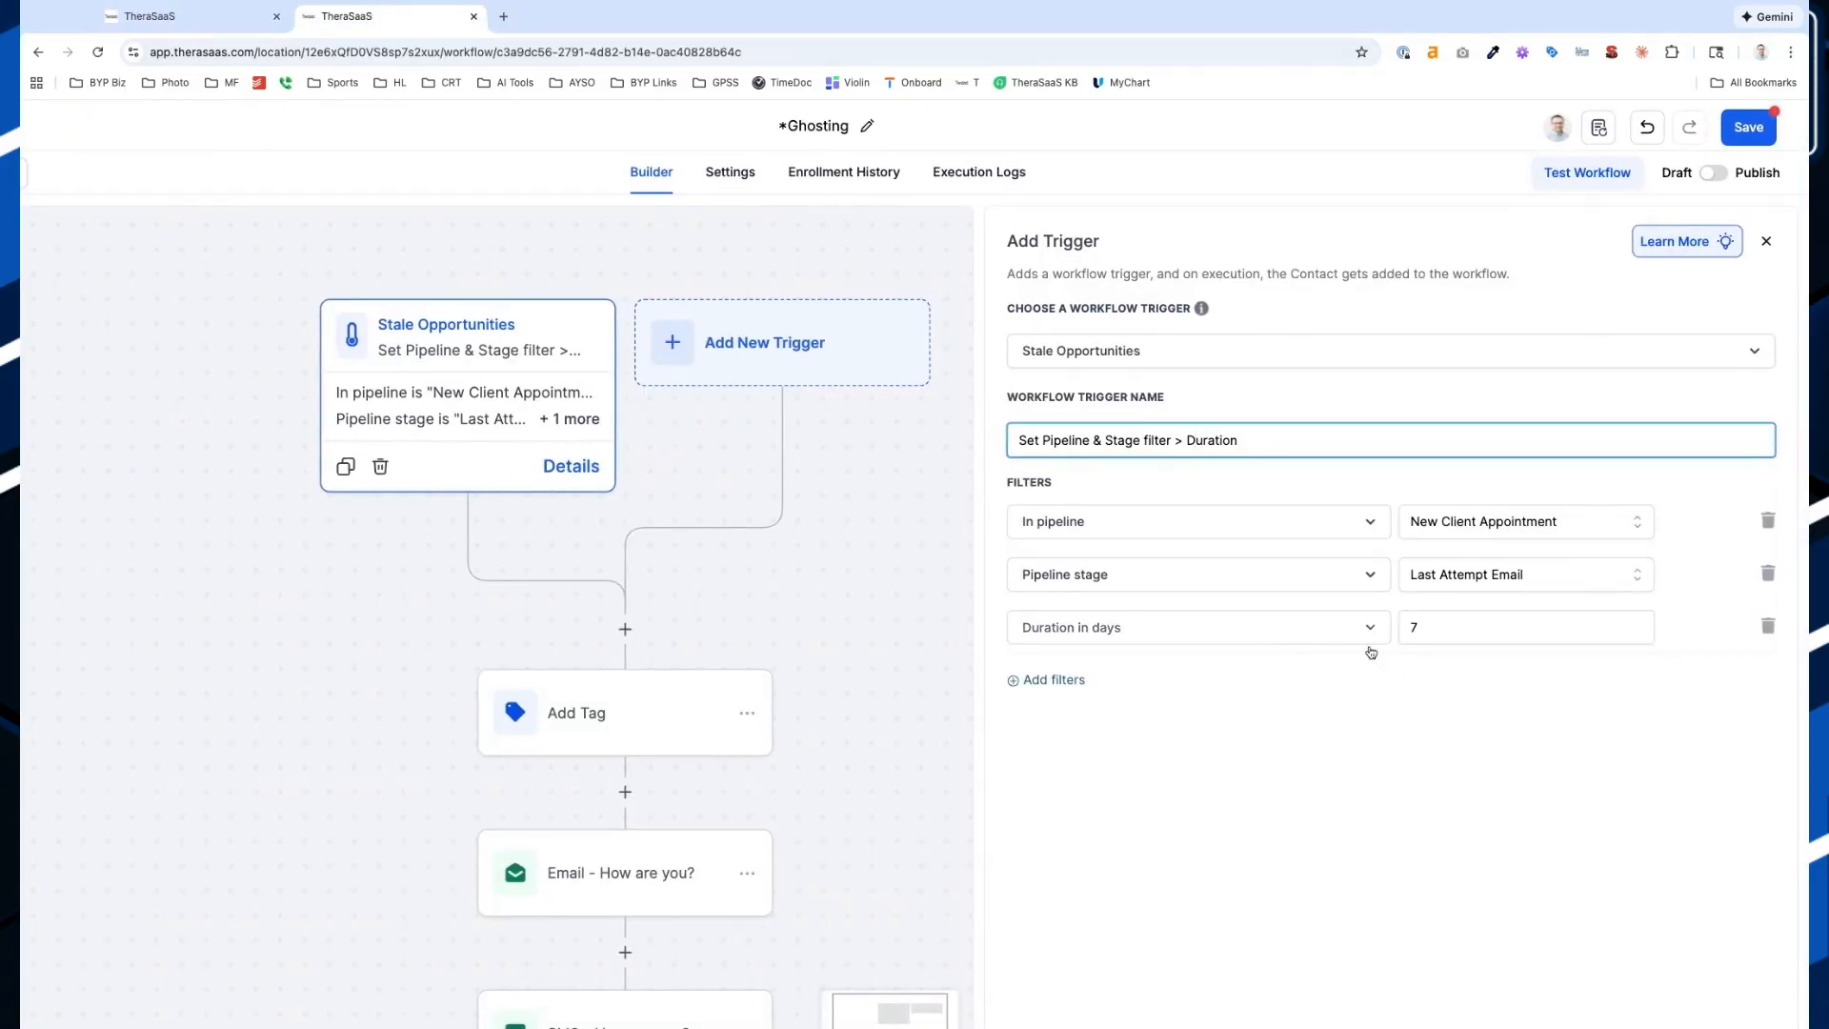
pyautogui.scroll(5, 1497, 652)
pyautogui.scroll(-5, 1497, 652)
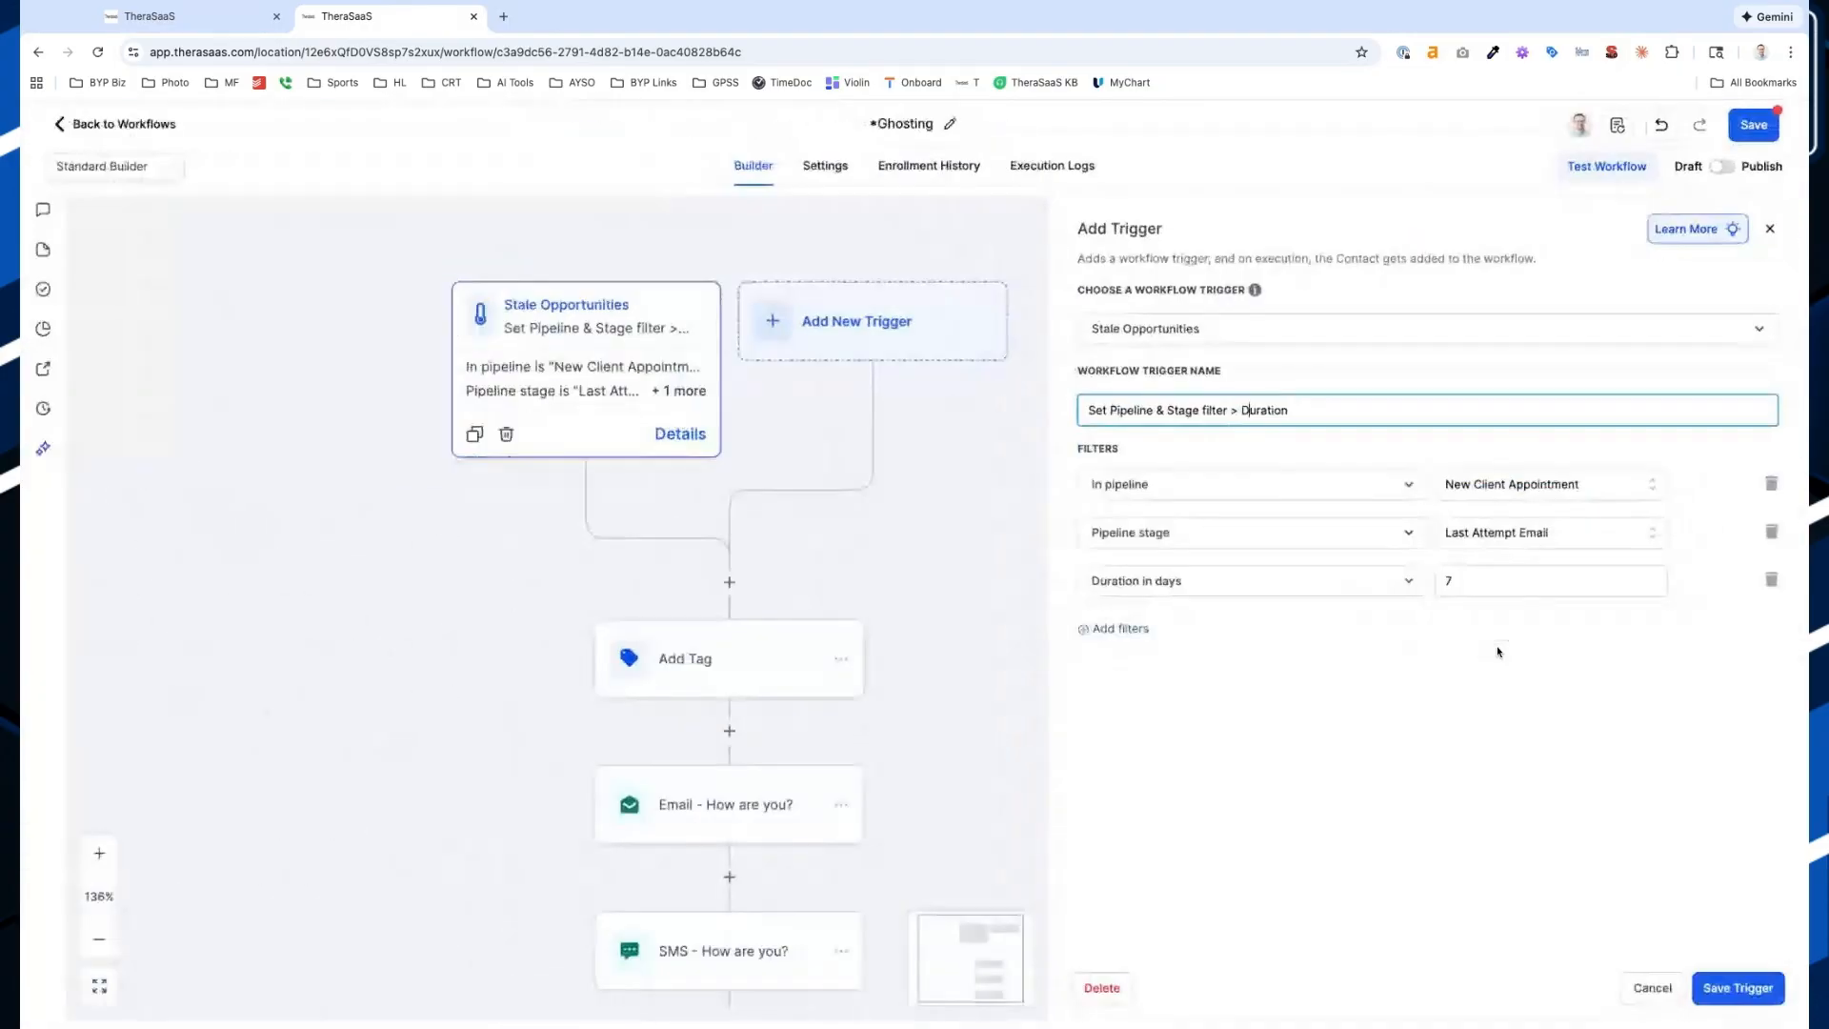
pyautogui.scroll(3, 1199, 553)
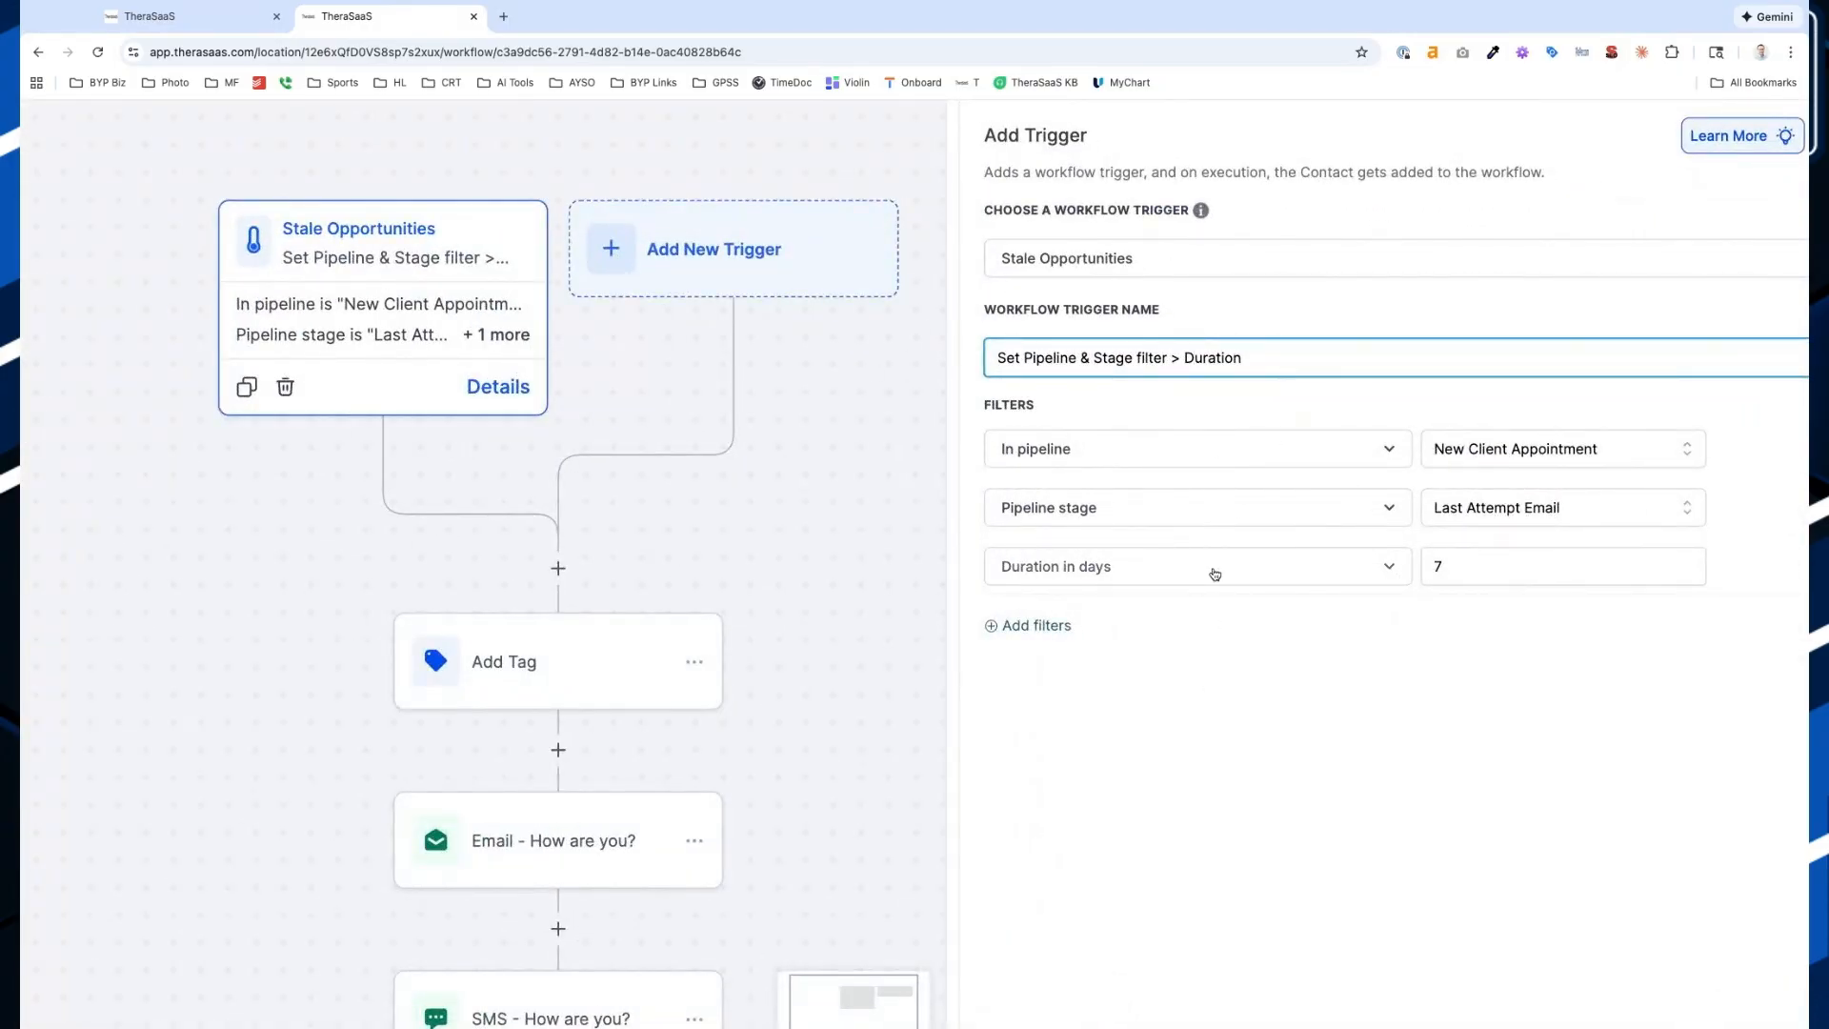
pyautogui.scroll(-4, 1188, 739)
# Open the workflow's Add Tag action and check its assigned tag and the available tag options
pyautogui.click(731, 666)
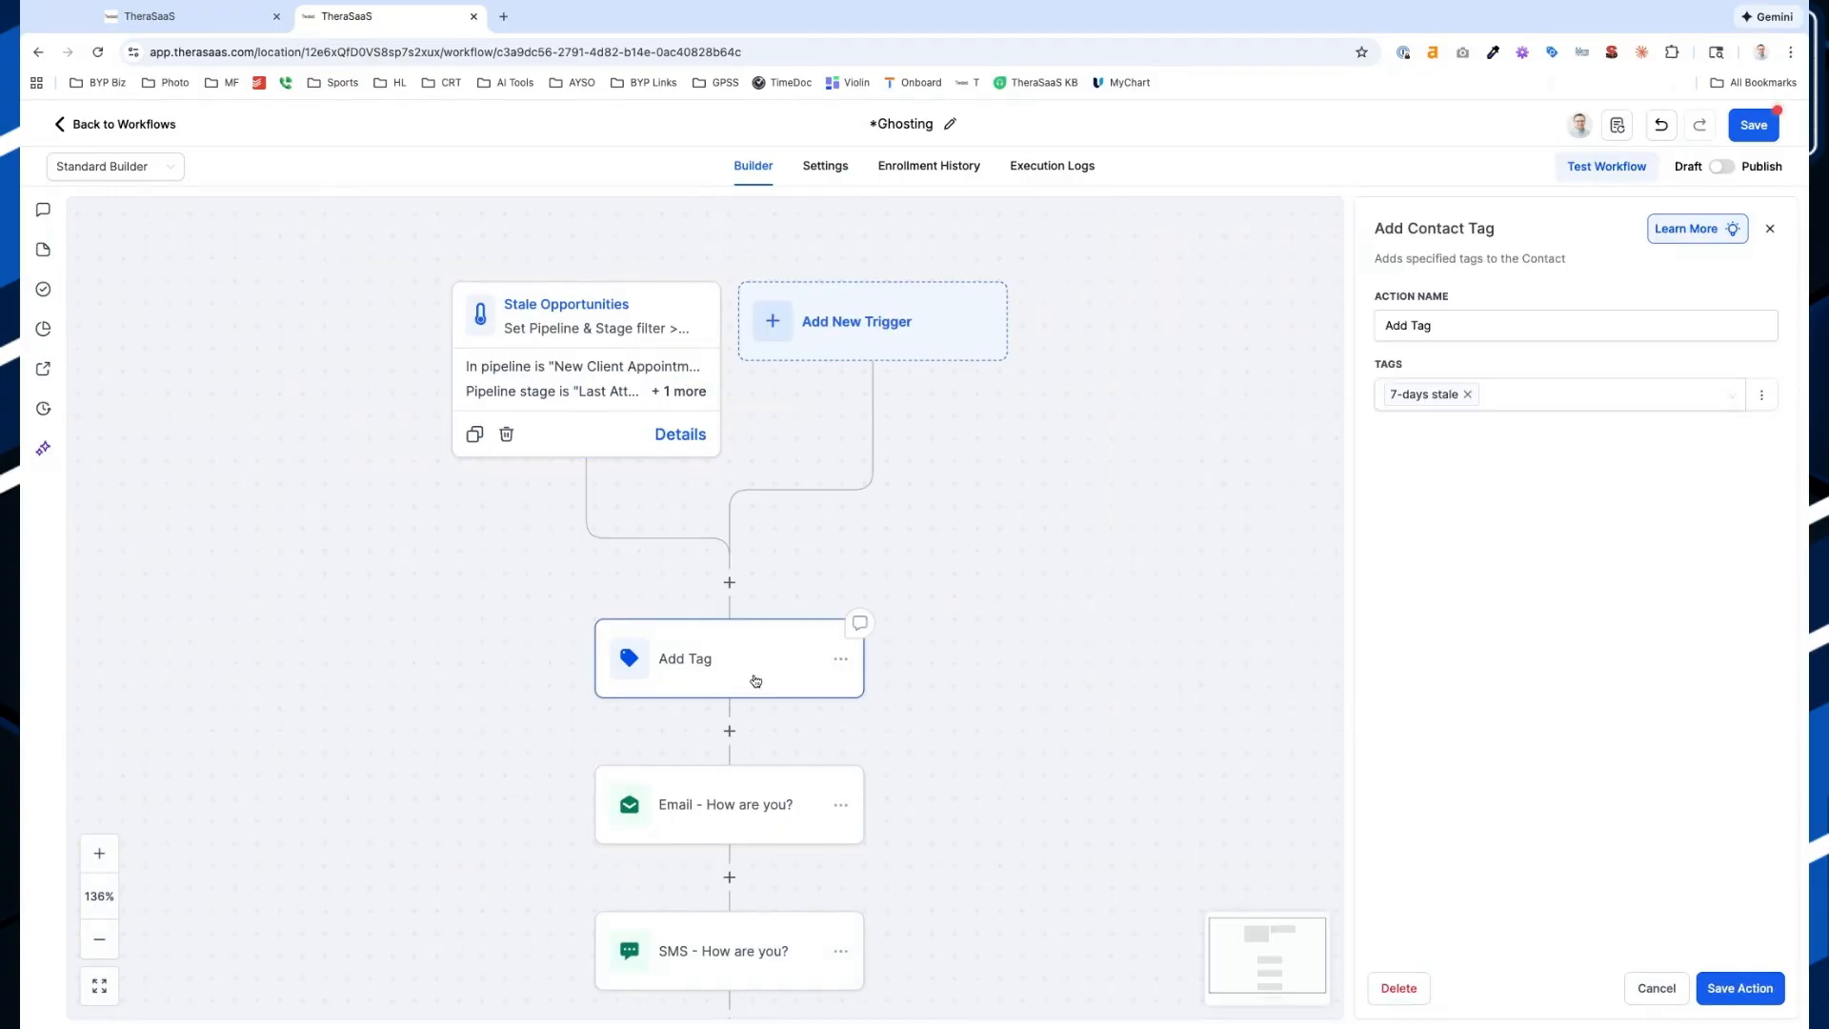
pyautogui.scroll(5, 1528, 428)
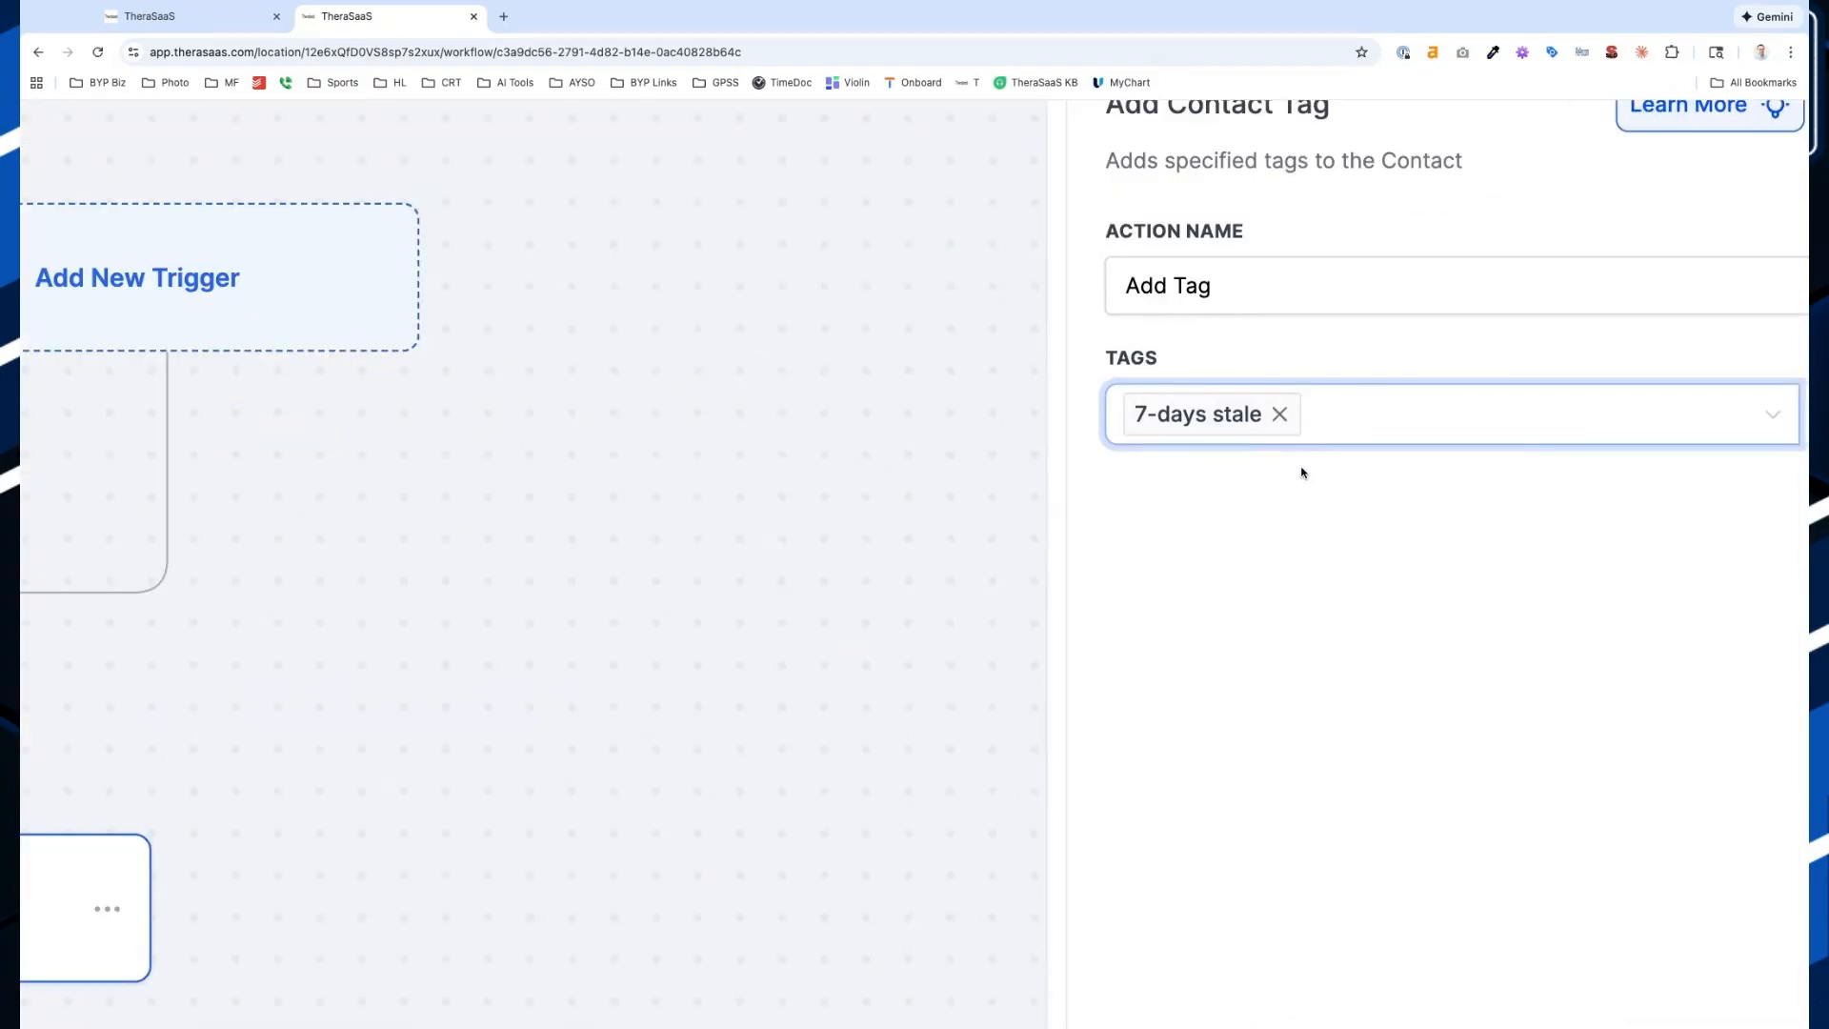
pyautogui.scroll(-5, 1305, 475)
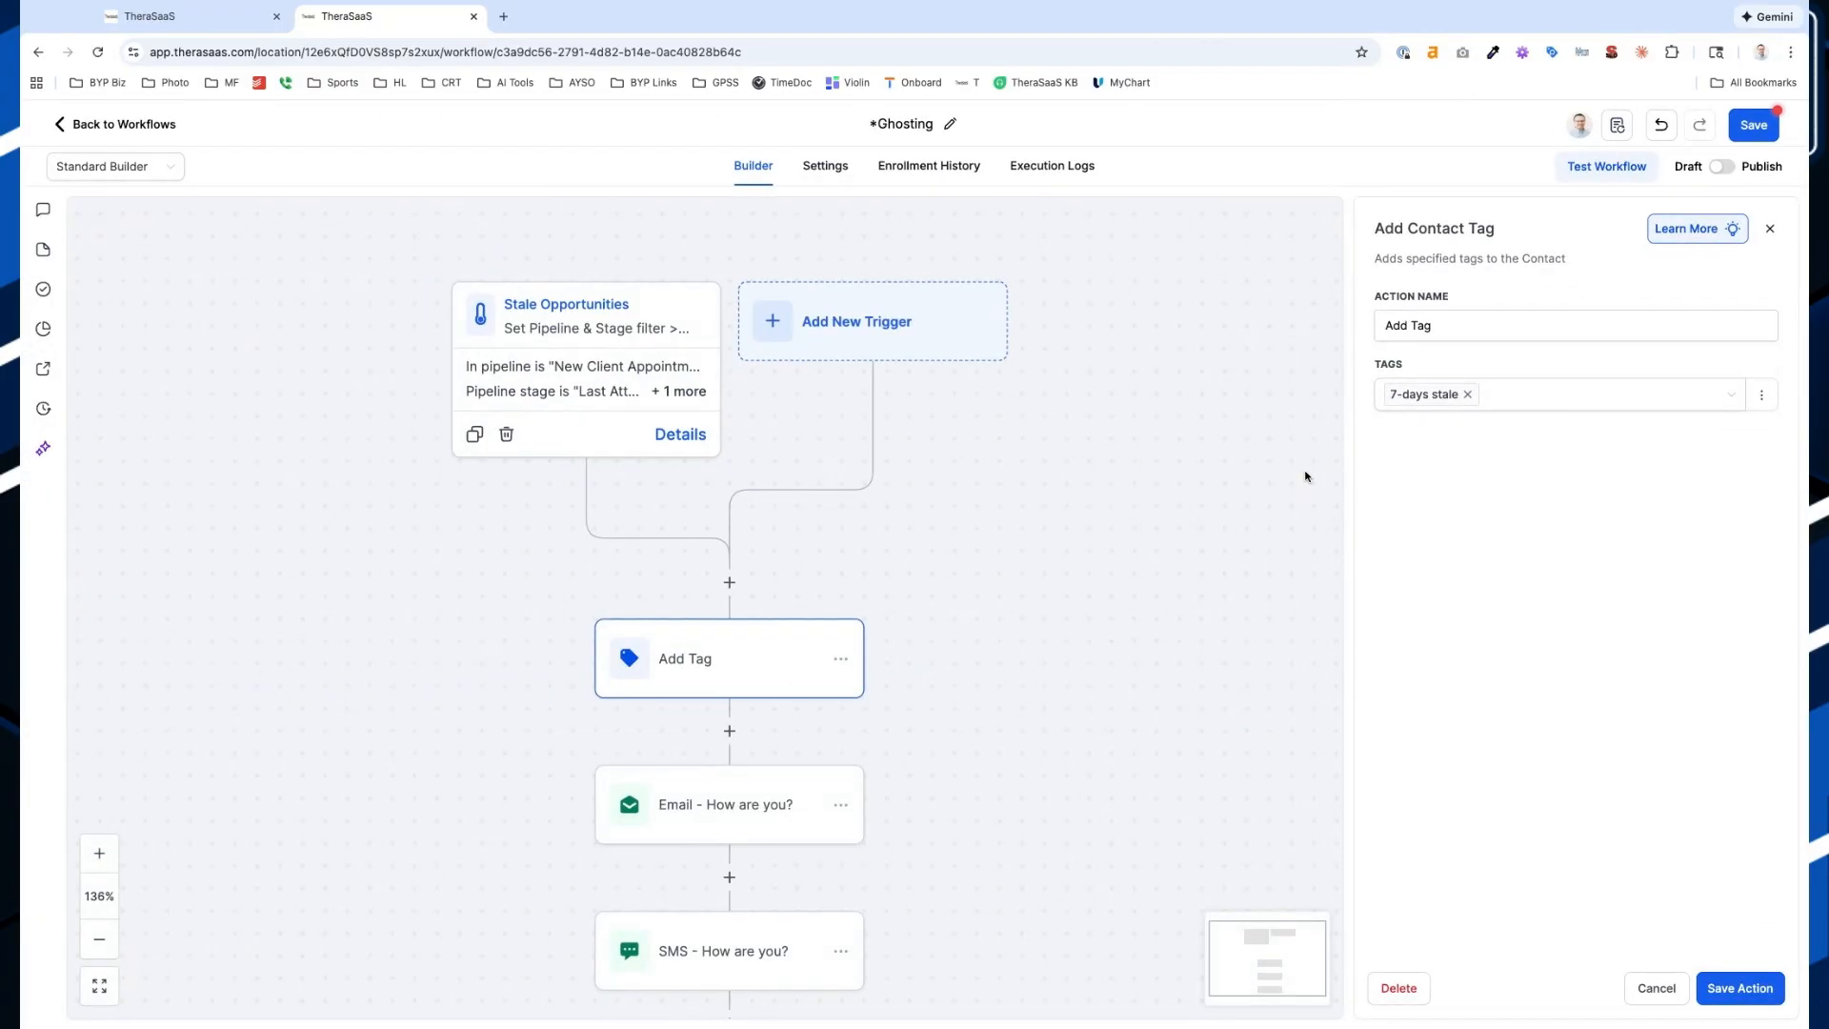
pyautogui.click(1553, 410)
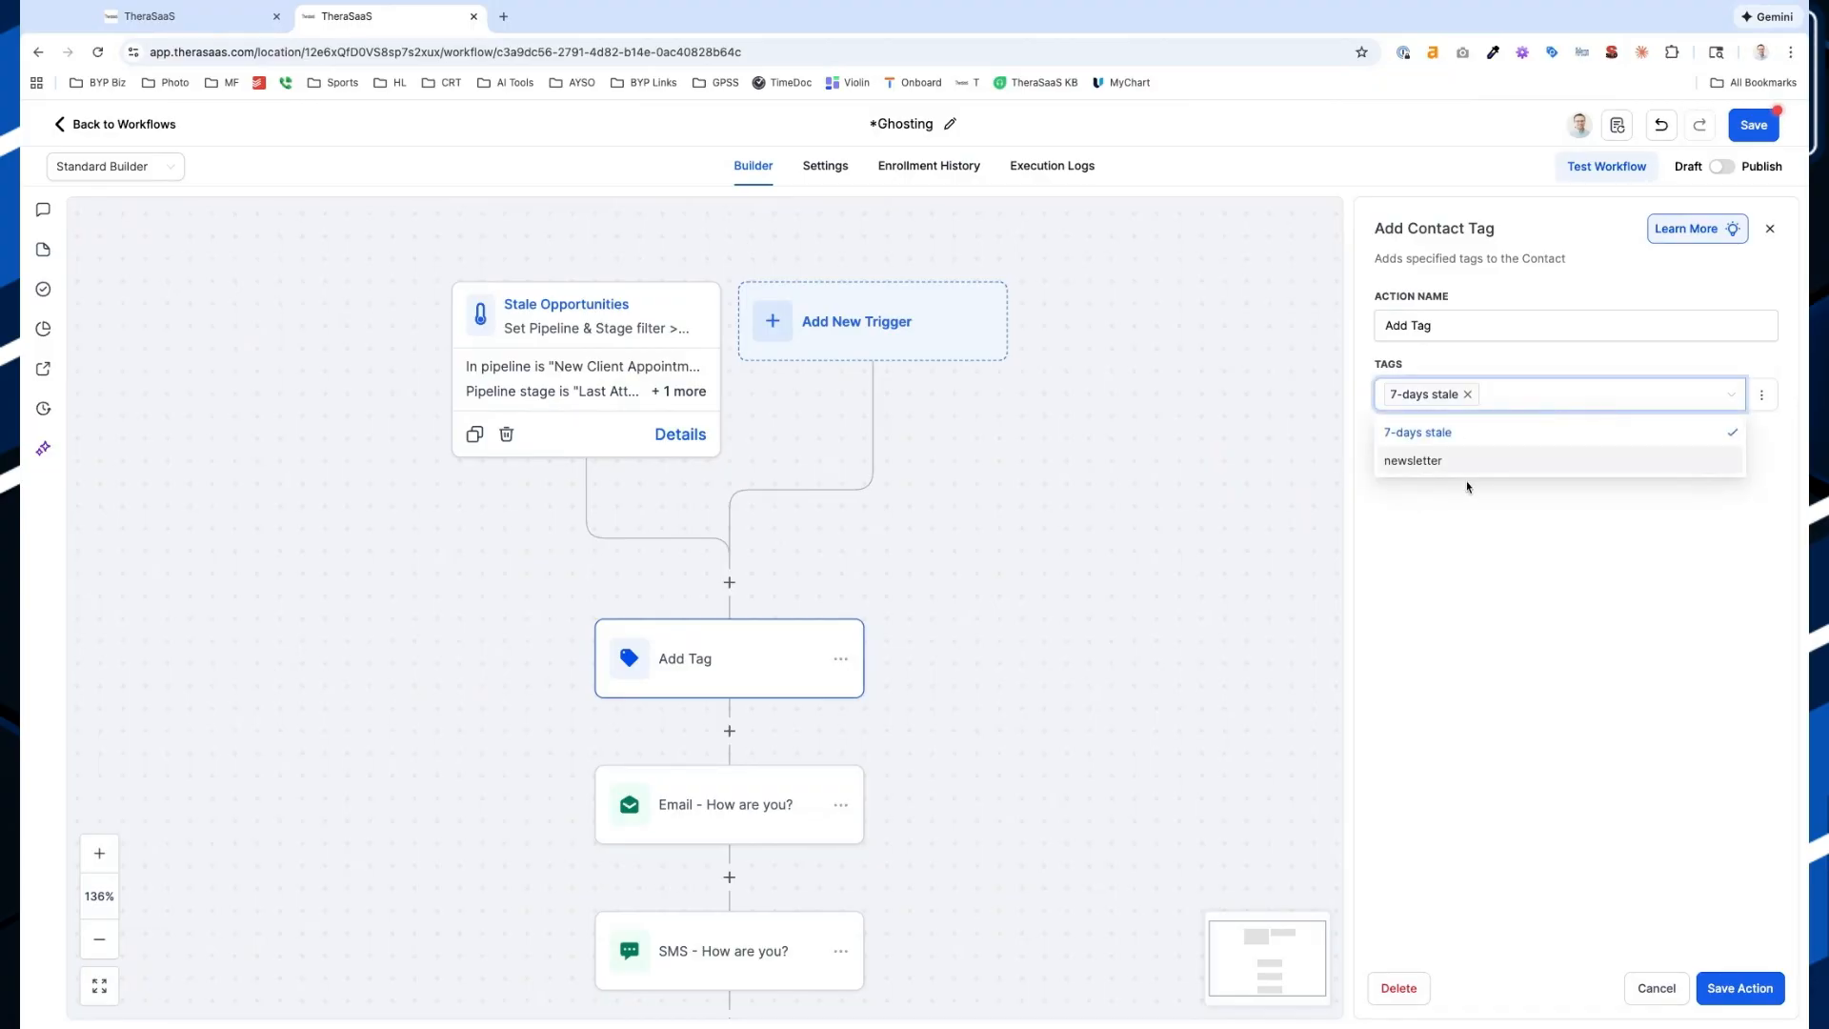
pyautogui.click(1272, 664)
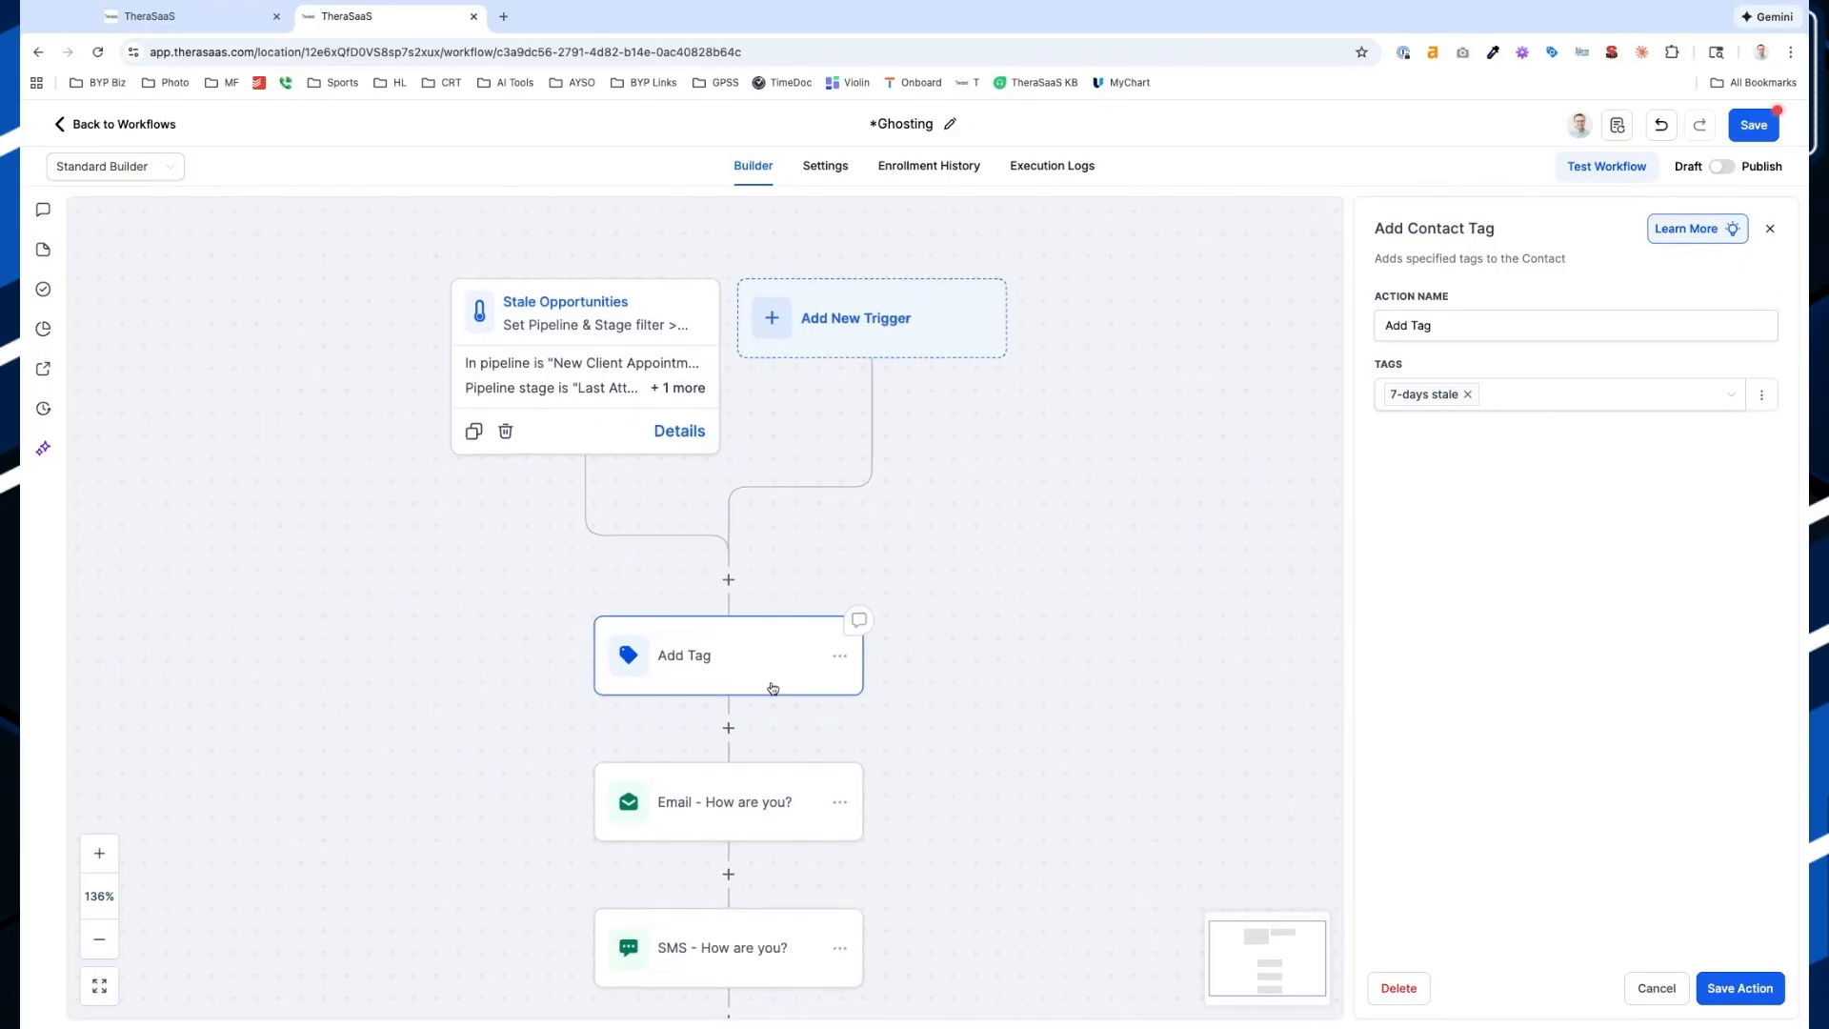
# Open the "Email - How are you?" action, select None as its template, and look over the subject and message
pyautogui.scroll(-2, 773, 688)
pyautogui.click(745, 710)
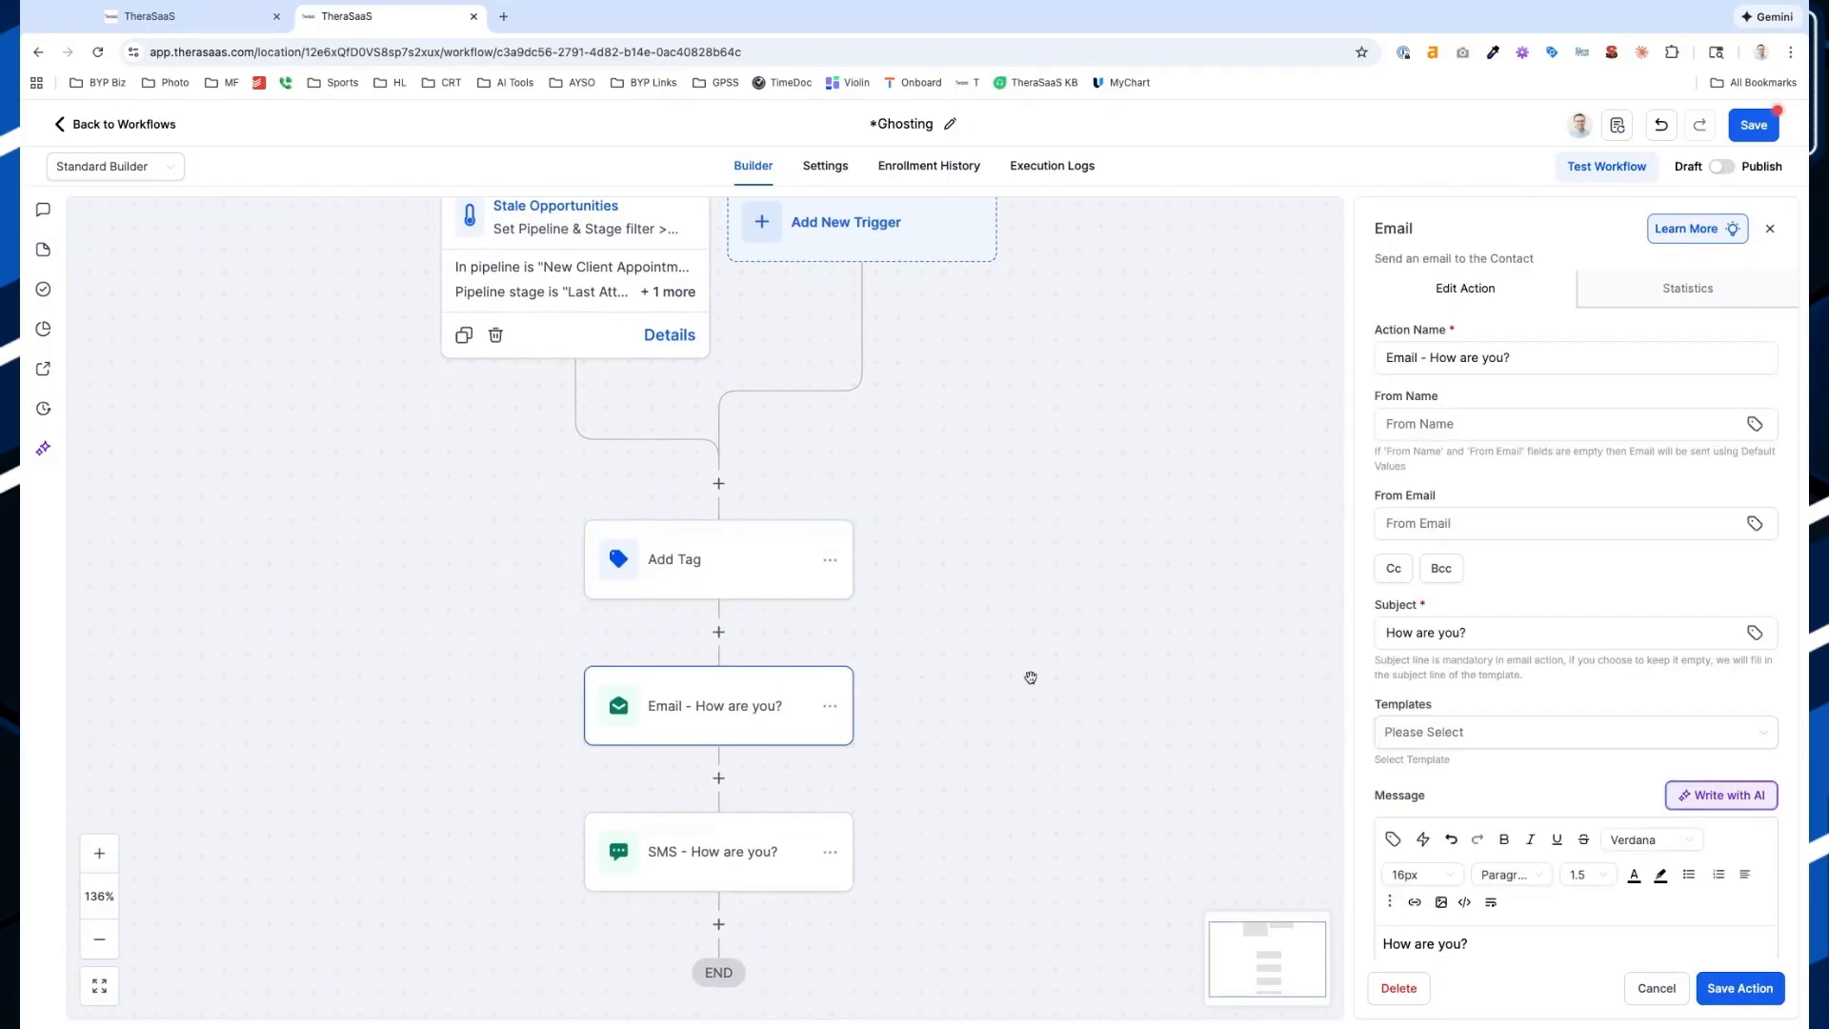
pyautogui.scroll(-3, 1520, 536)
pyautogui.click(1523, 491)
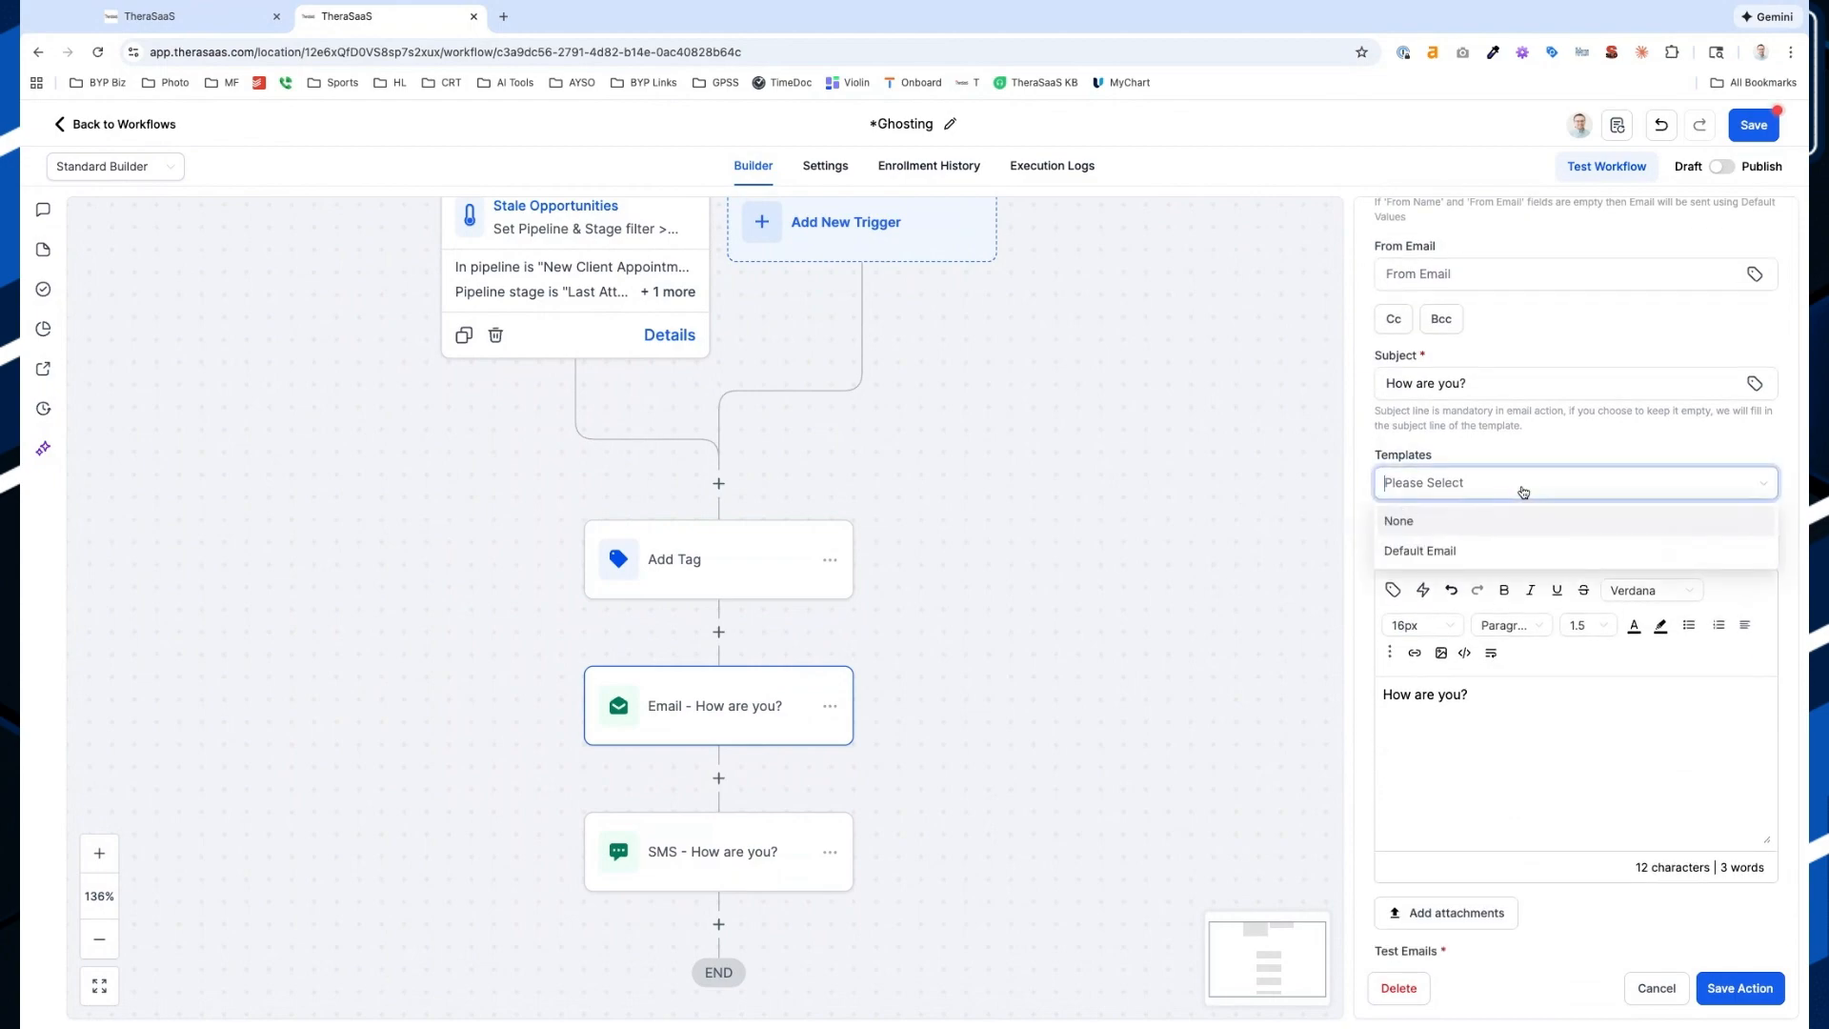
pyautogui.click(1515, 520)
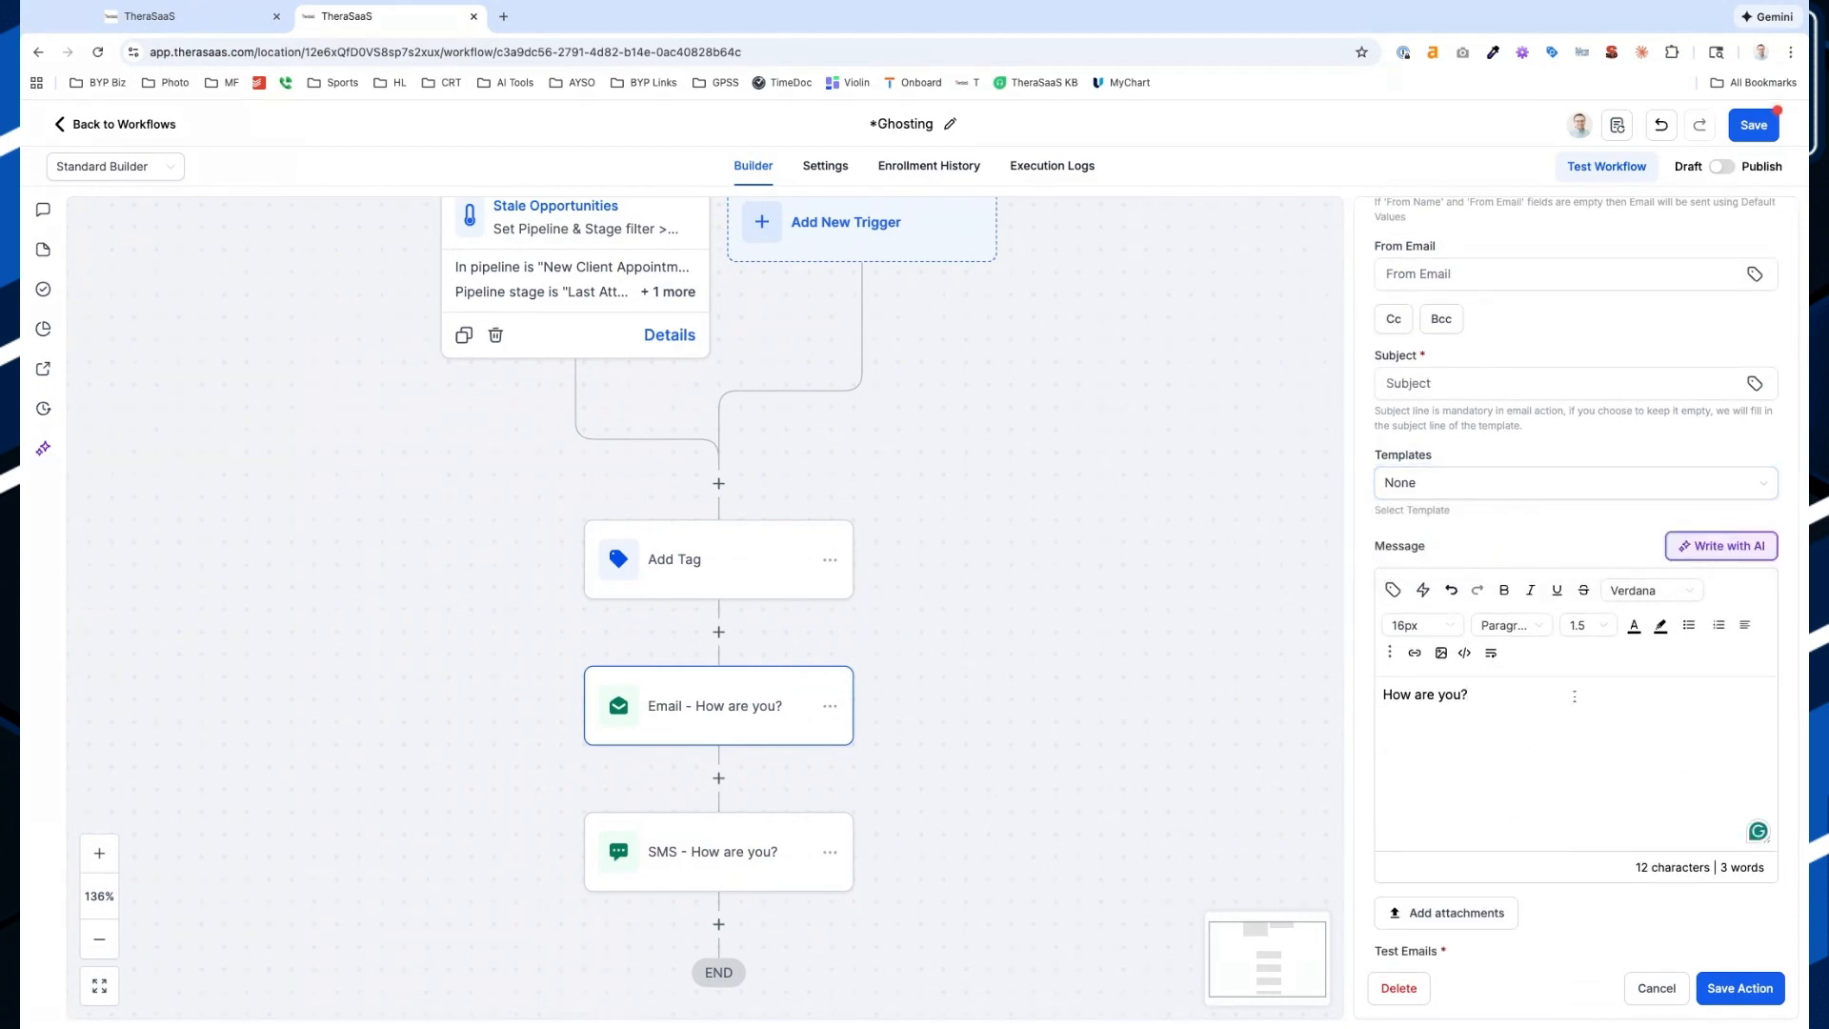
pyautogui.scroll(3, 1572, 695)
pyautogui.scroll(-3, 1472, 780)
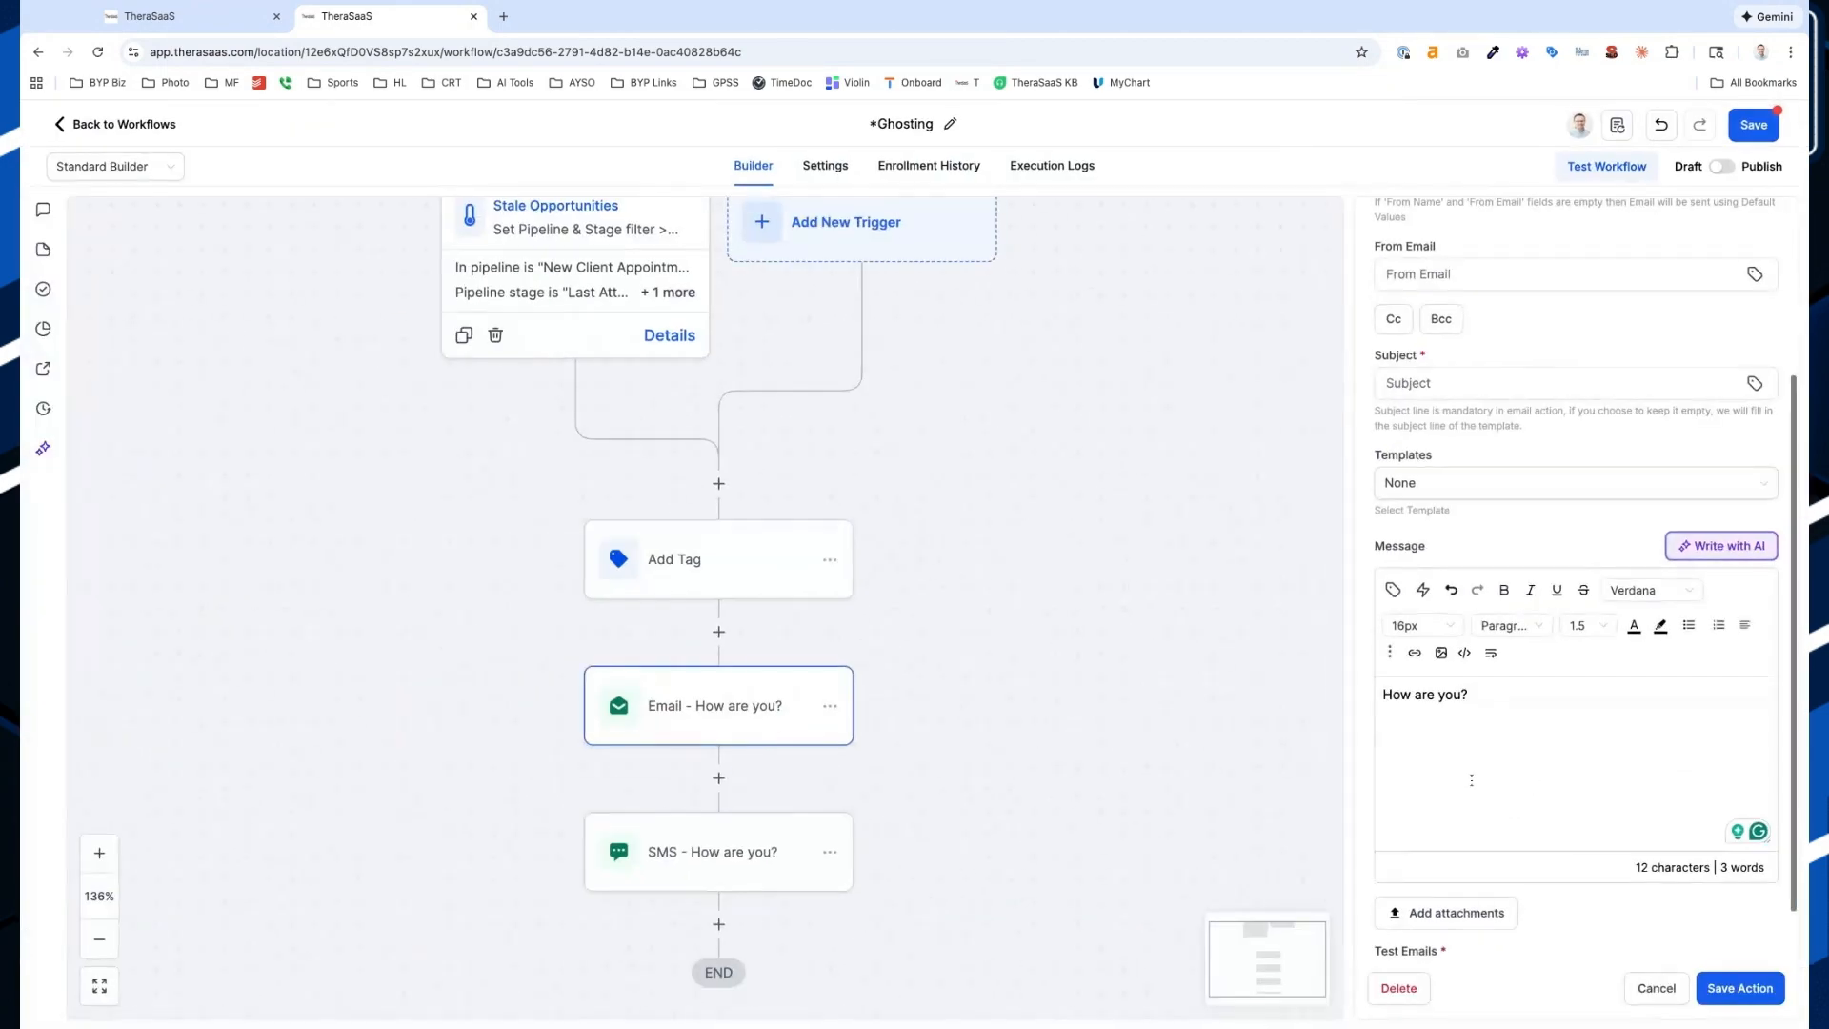
# Open the "SMS - How are you?" action and review its message along with the whole Ghosting workflow
pyautogui.click(740, 875)
pyautogui.click(1026, 614)
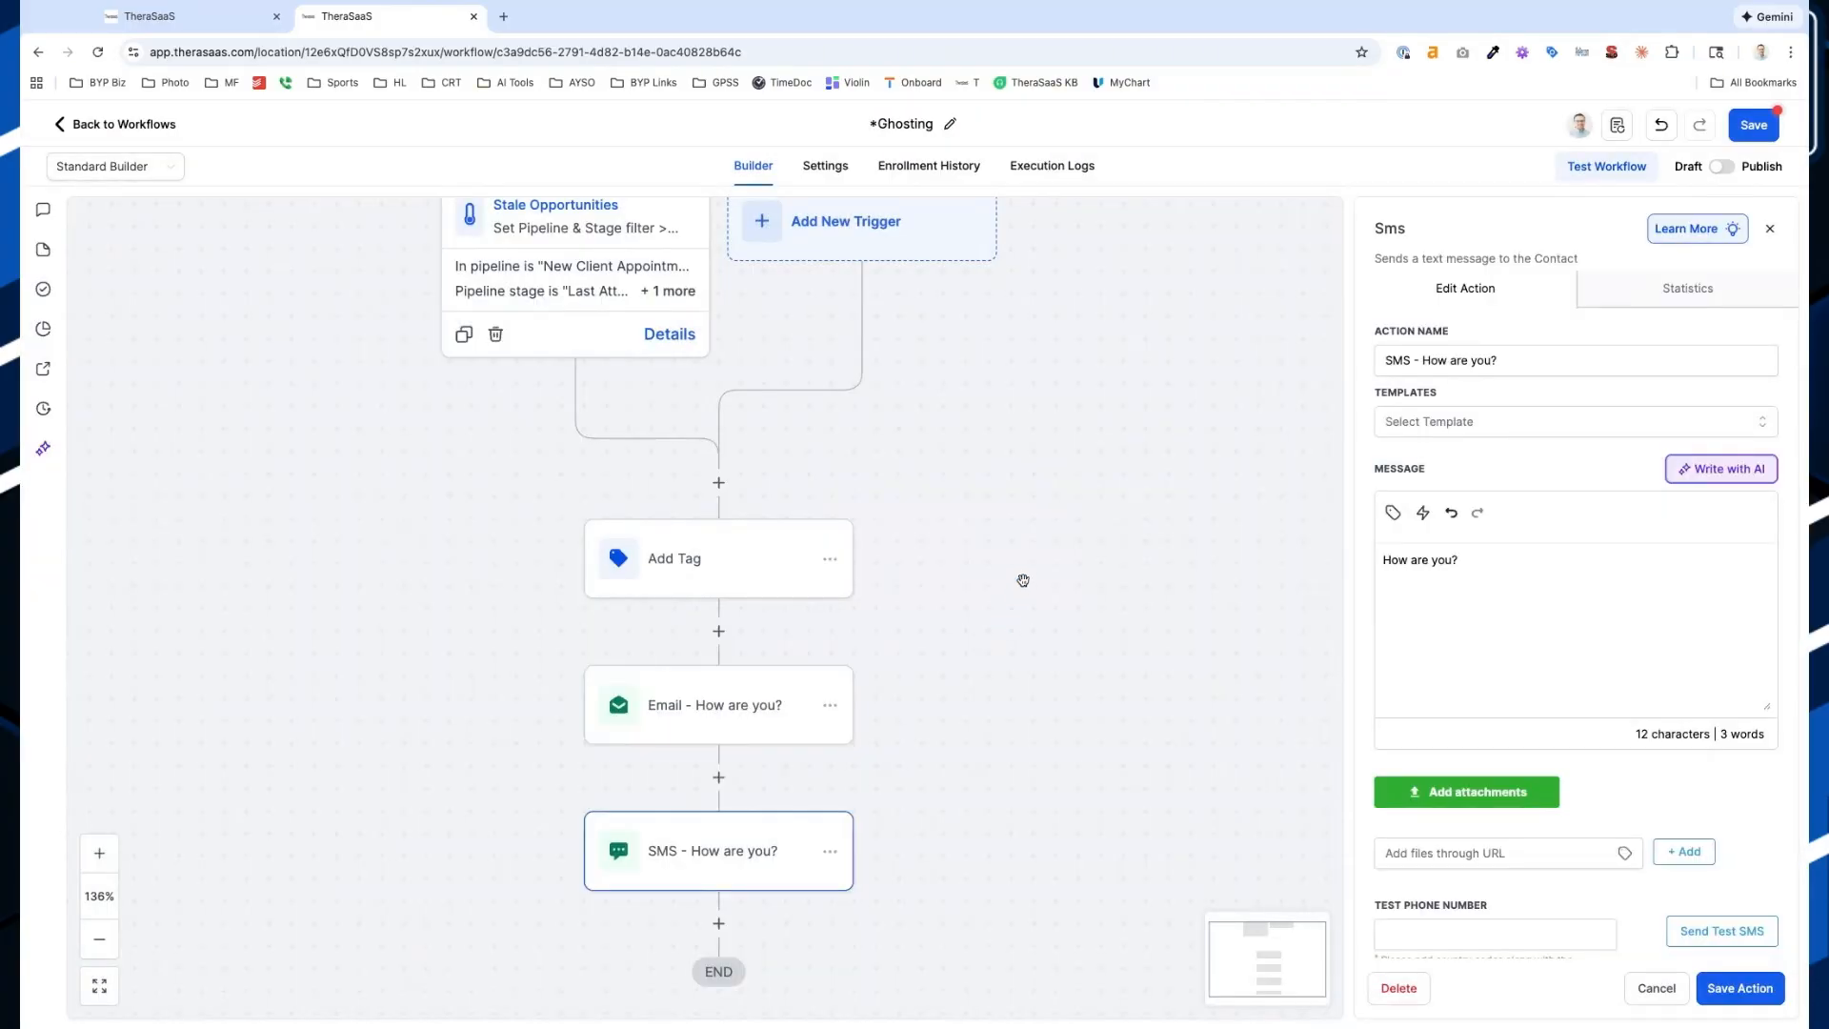
pyautogui.scroll(-5, 981, 710)
pyautogui.scroll(3, 1036, 723)
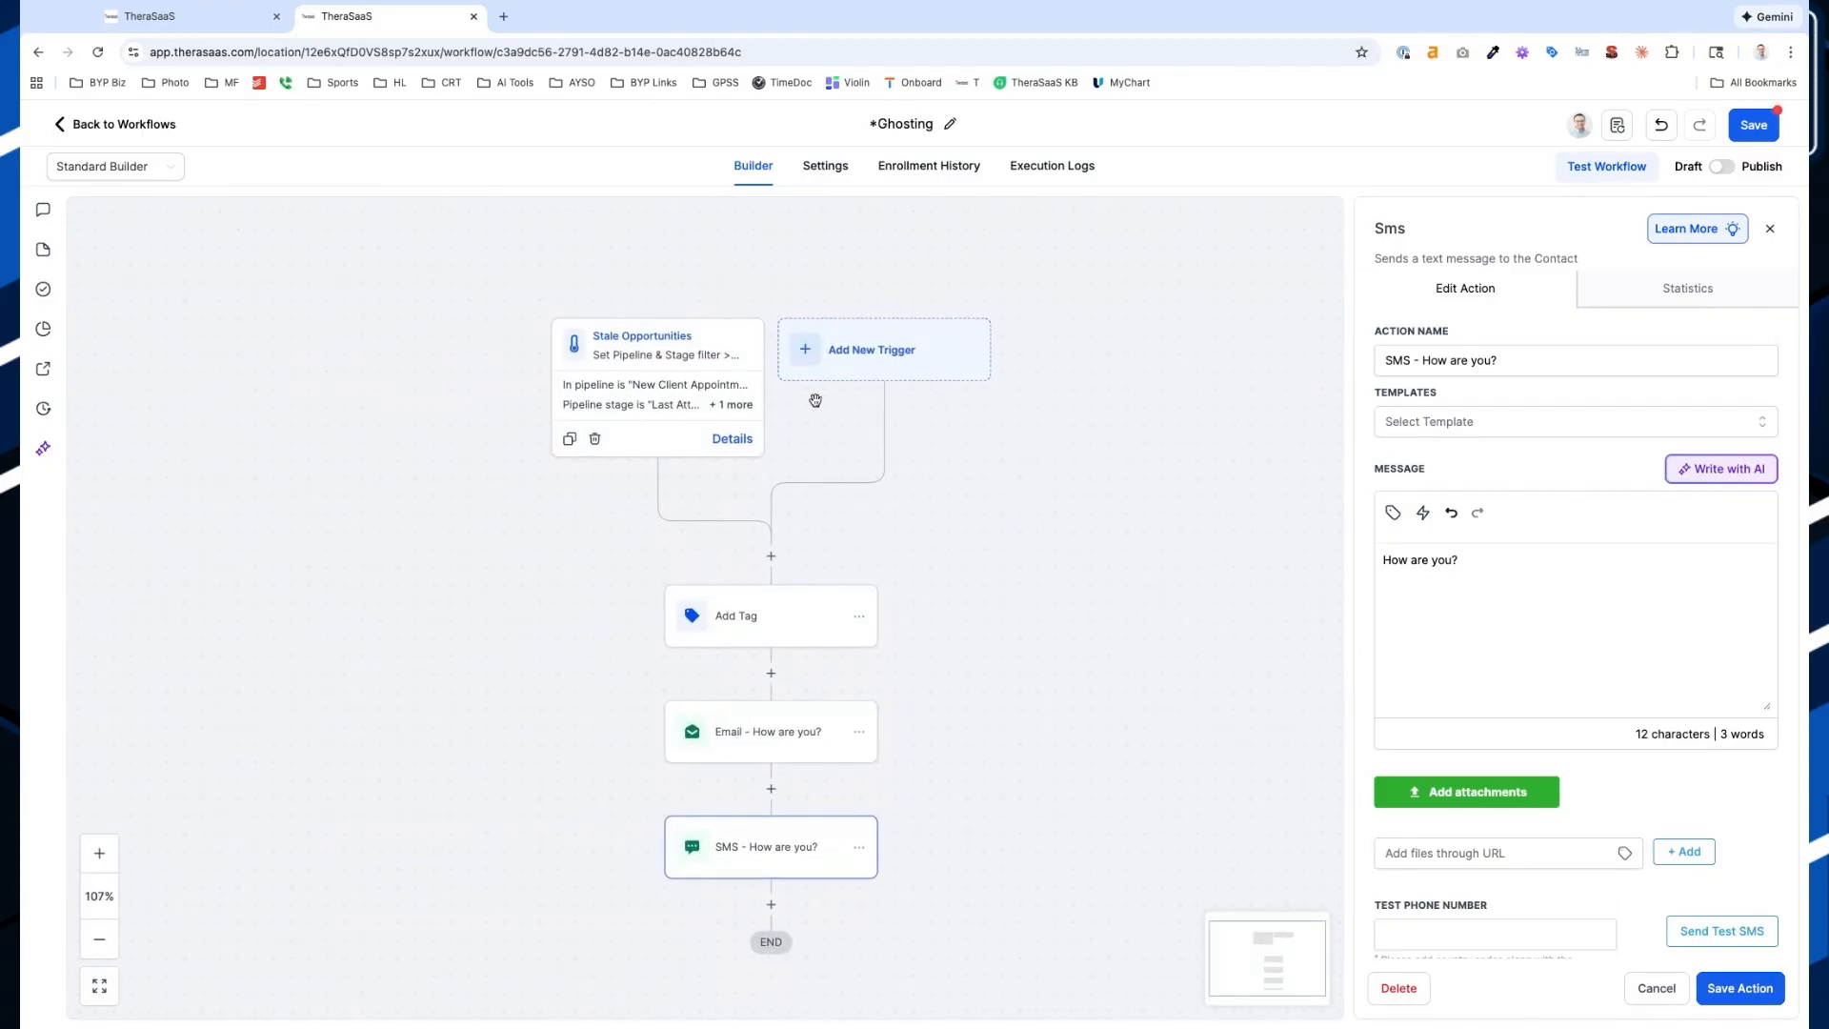
# Recheck the Stale Opportunities trigger's pipeline, stage and duration filters and save the Ghosting workflow
pyautogui.click(722, 406)
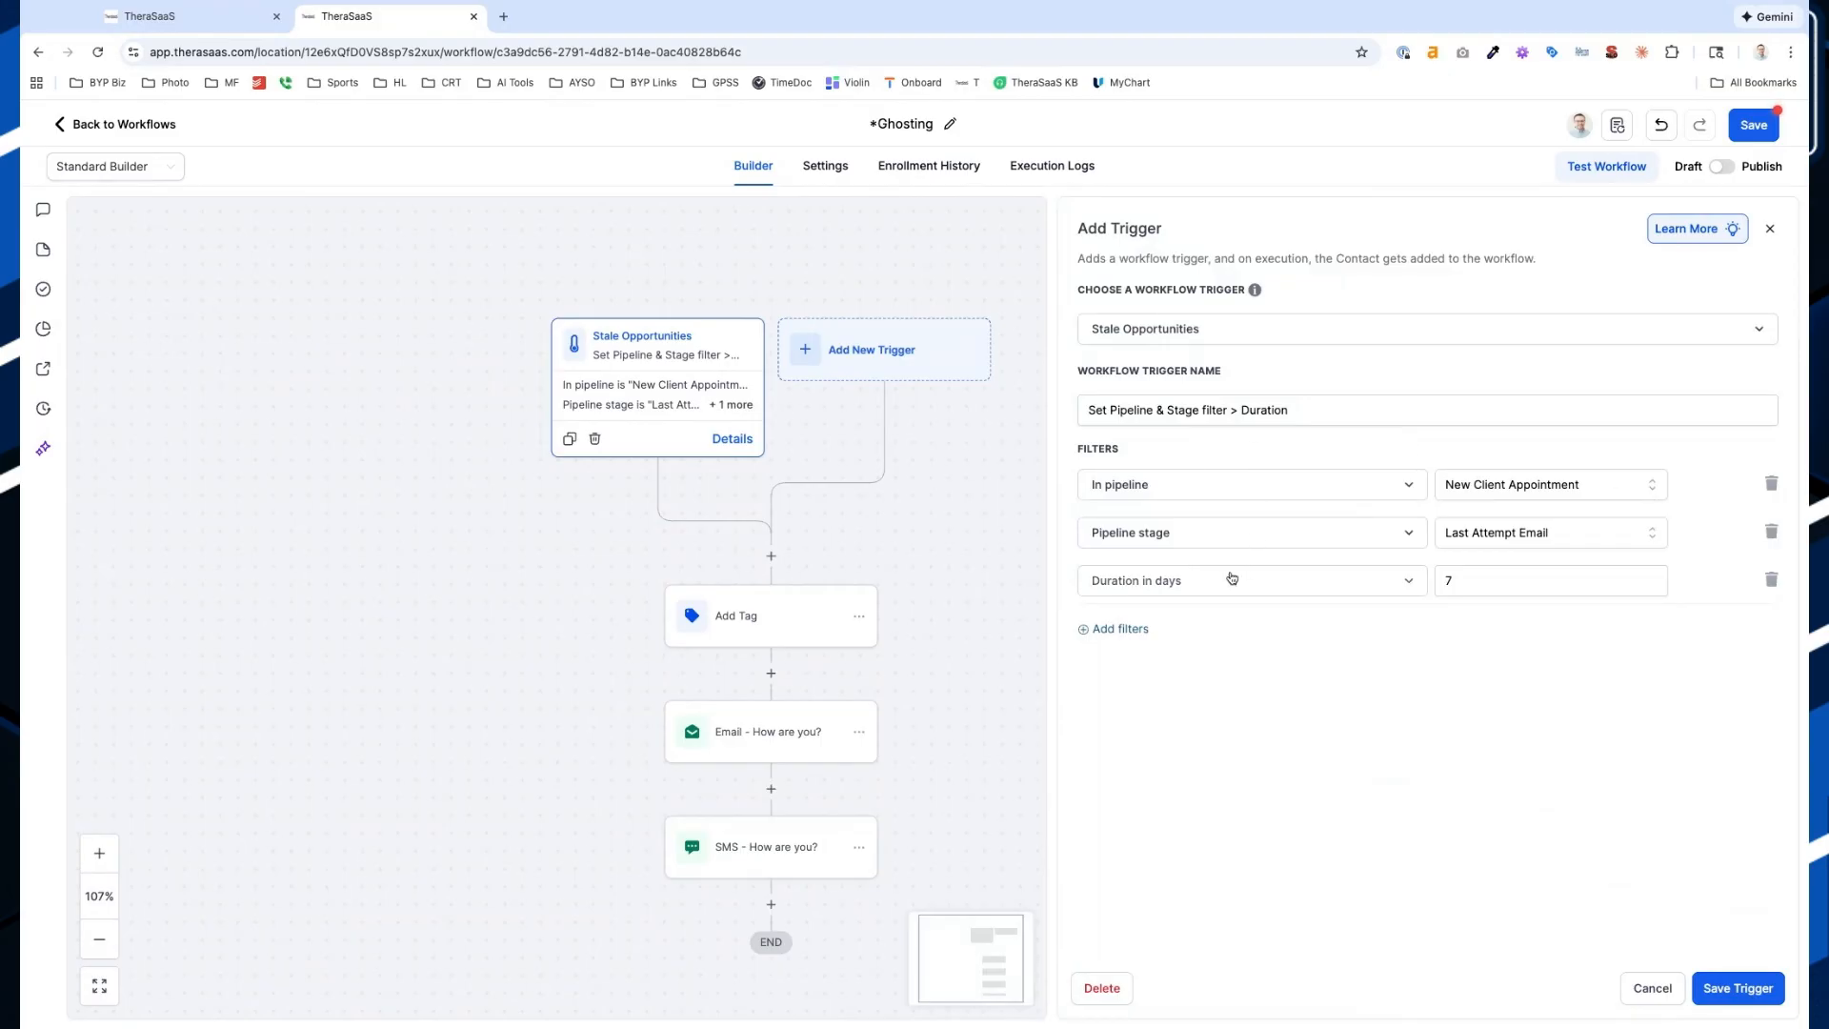
pyautogui.scroll(5, 1501, 530)
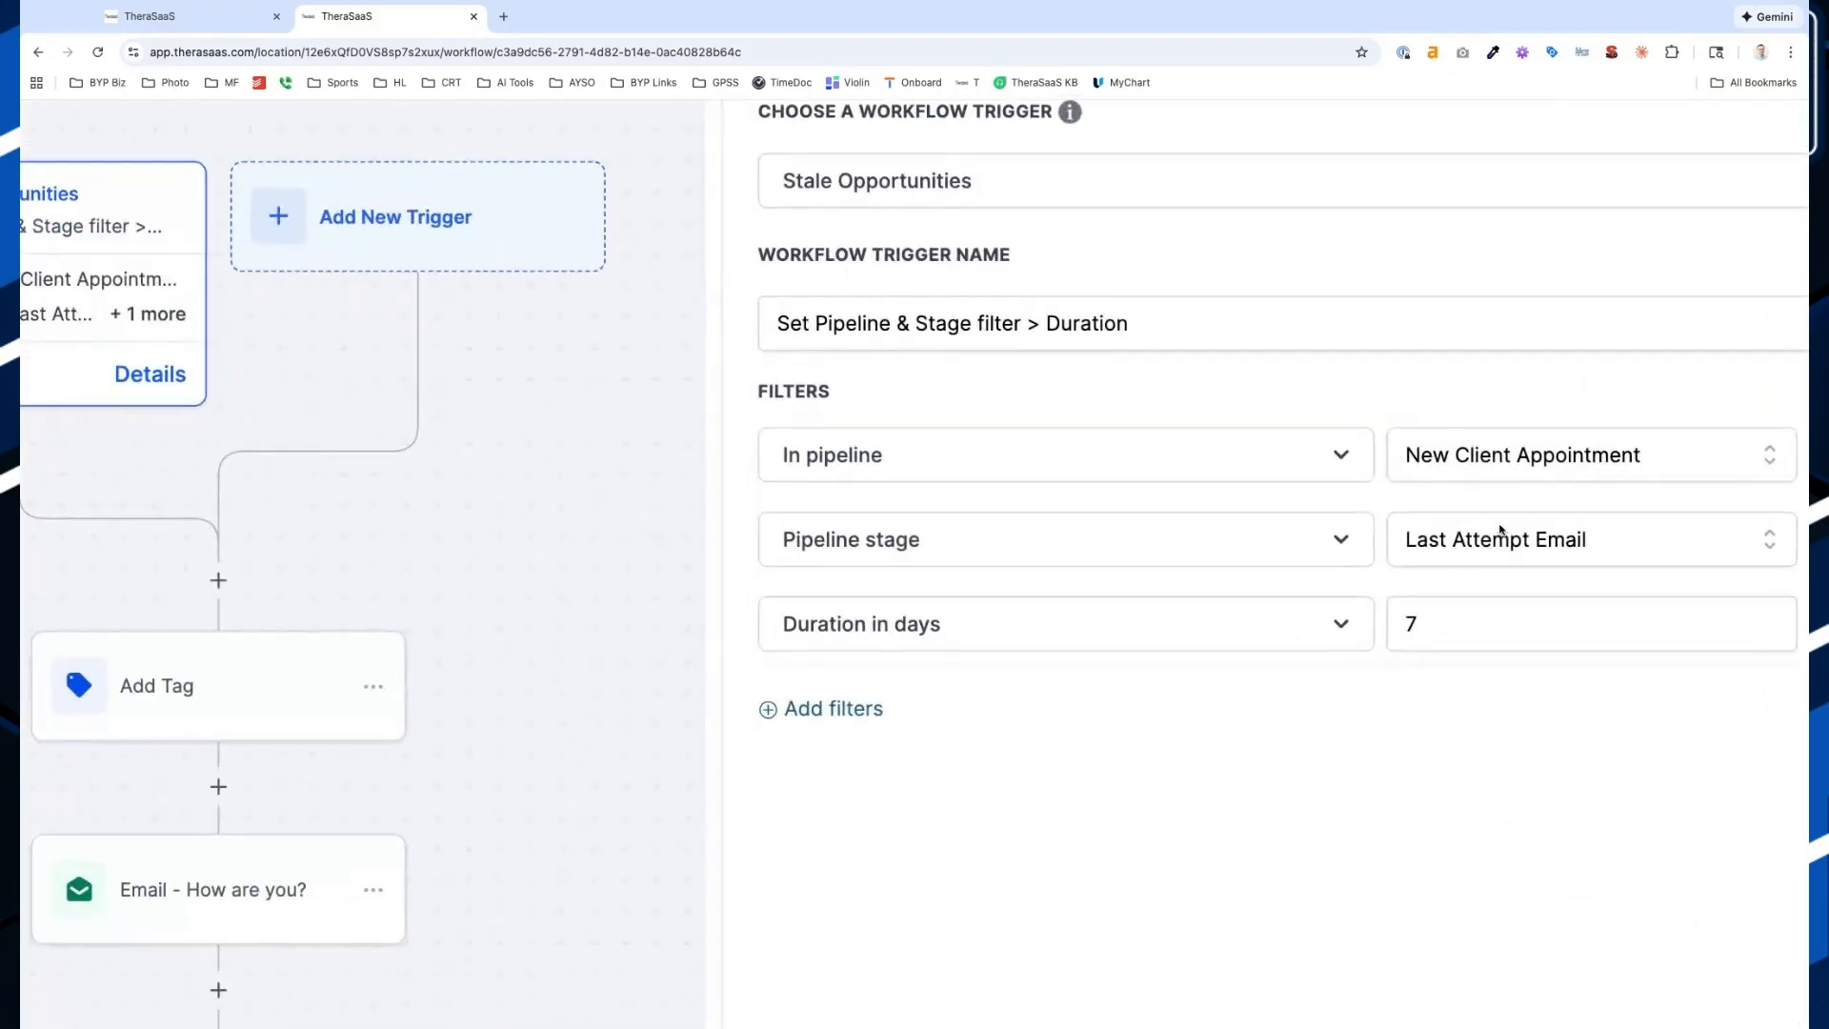
pyautogui.hscroll(1, 1500, 530)
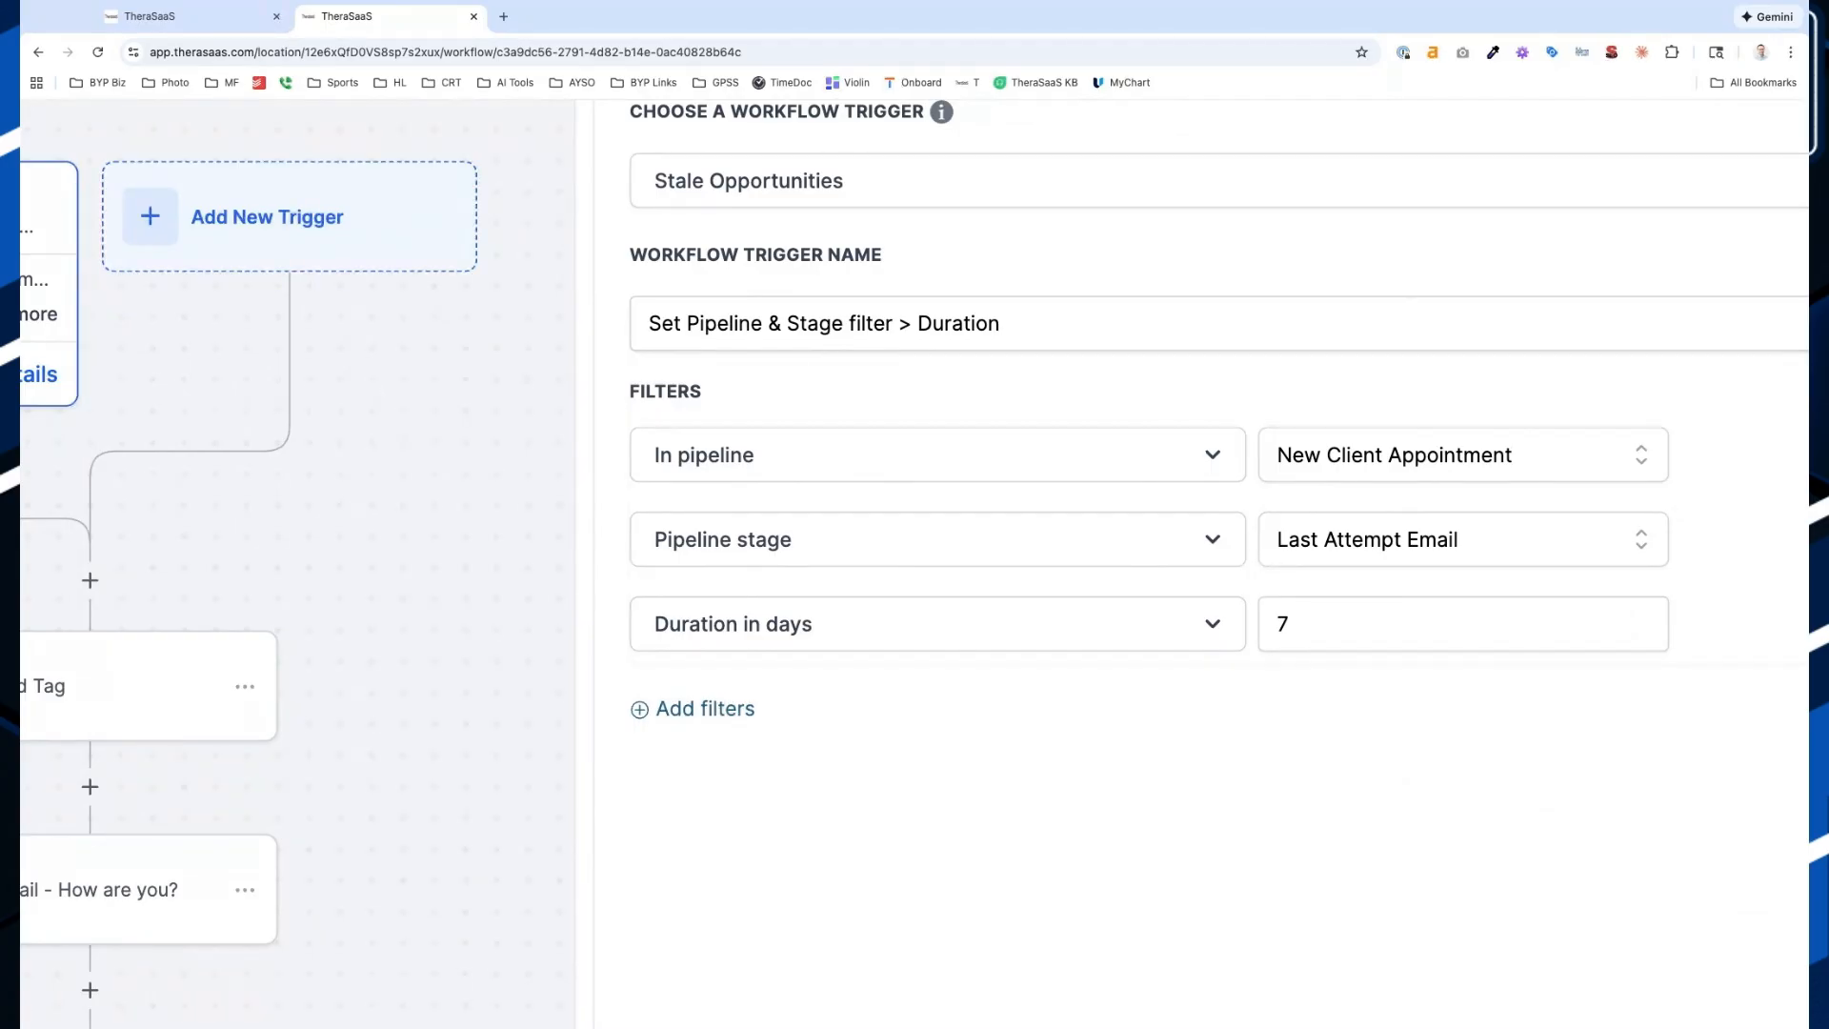
pyautogui.scroll(-5, 1591, 571)
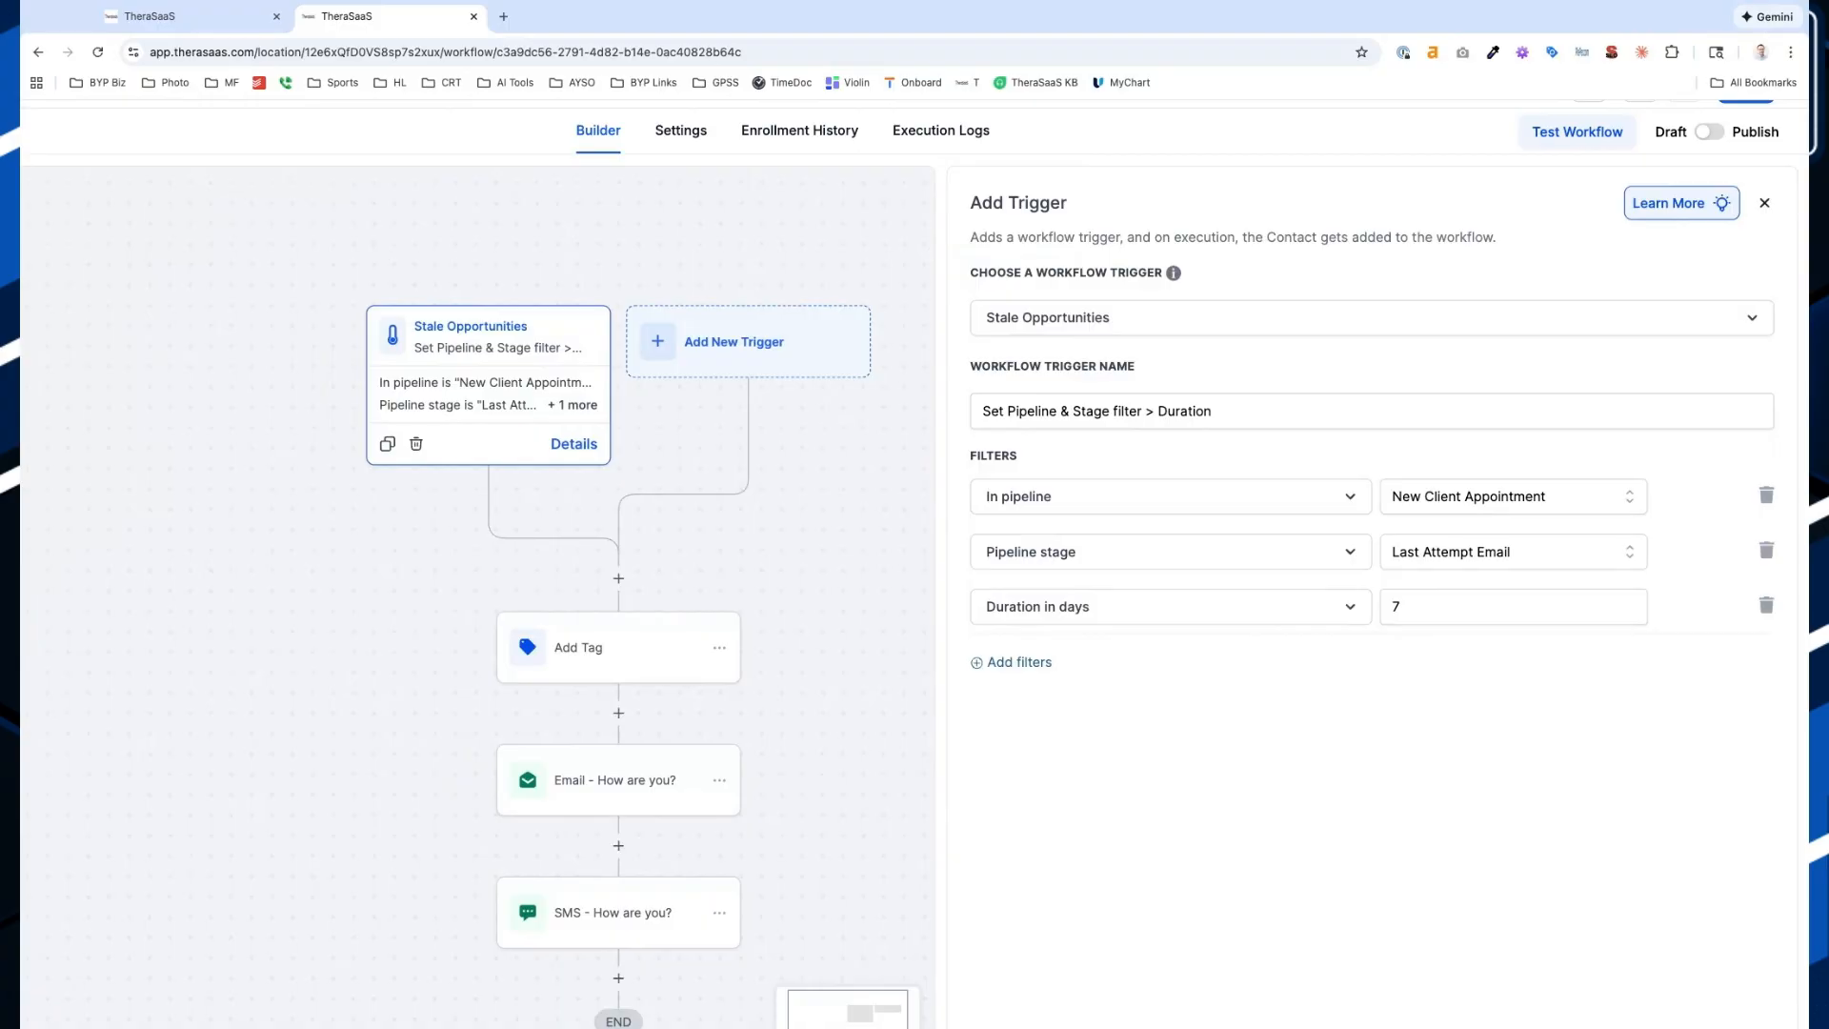
pyautogui.scroll(5, 1467, 502)
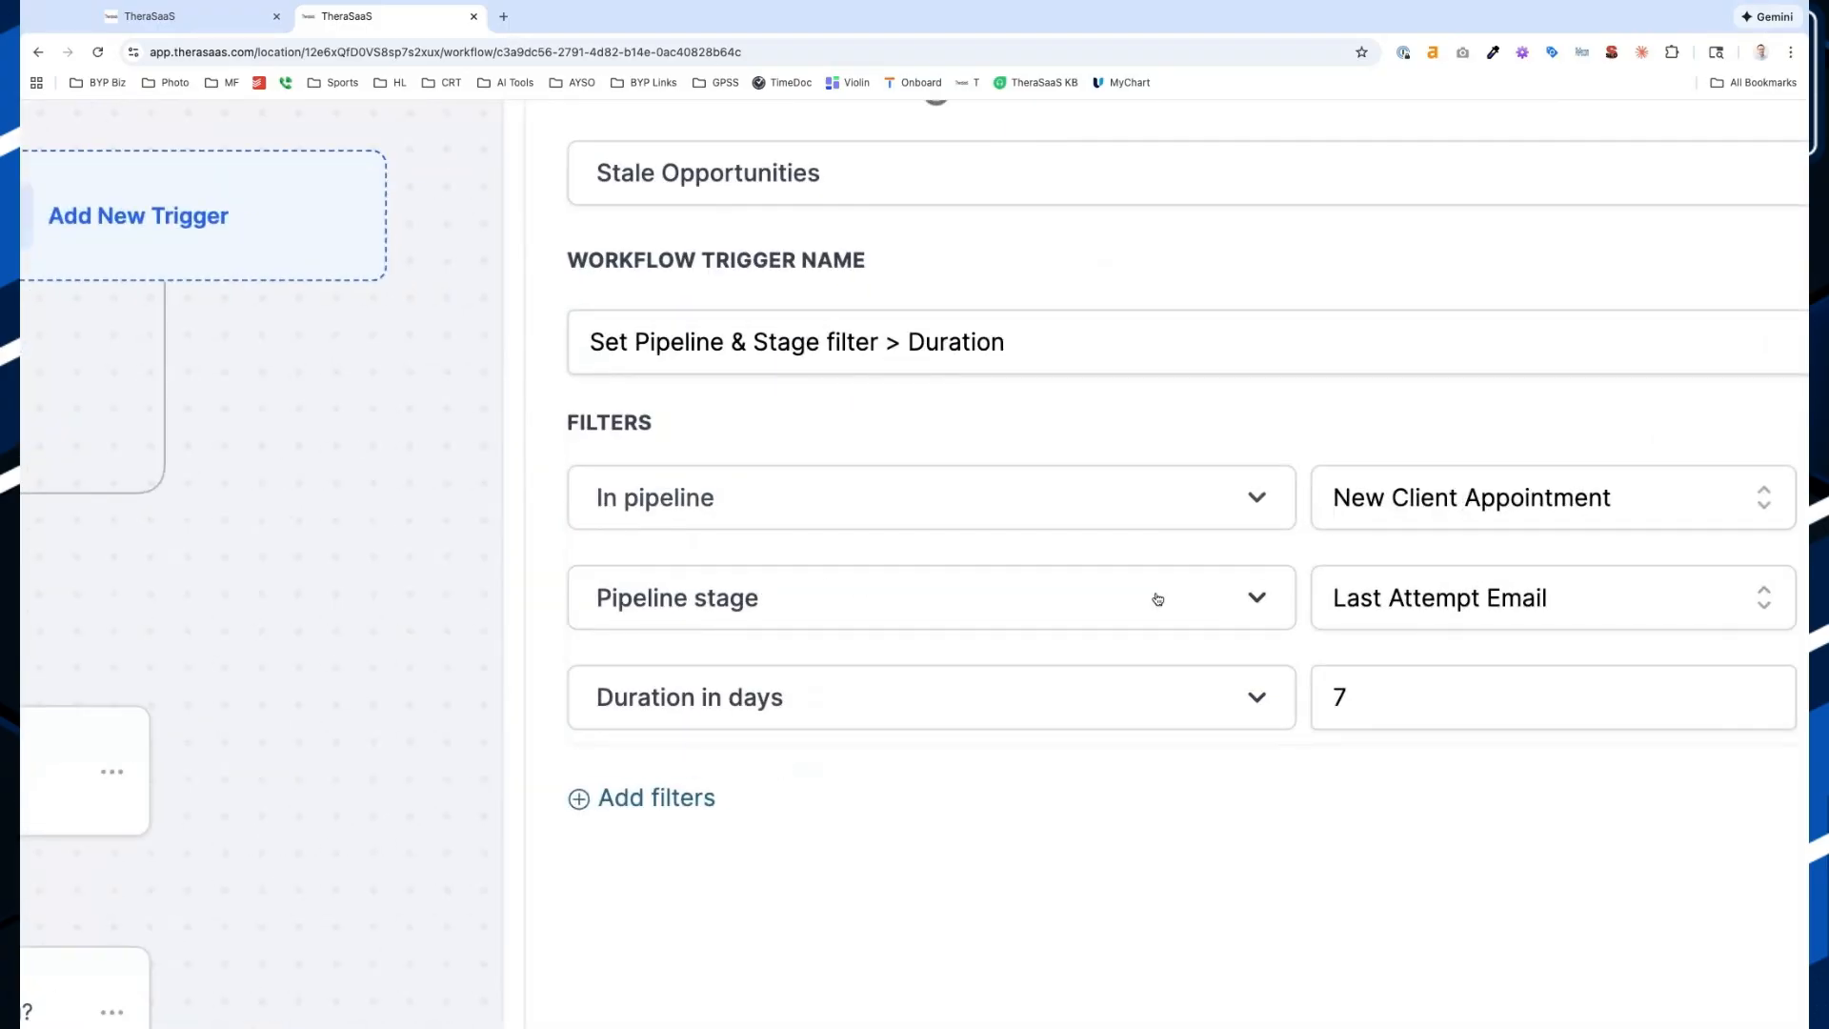
pyautogui.scroll(-5, 1297, 637)
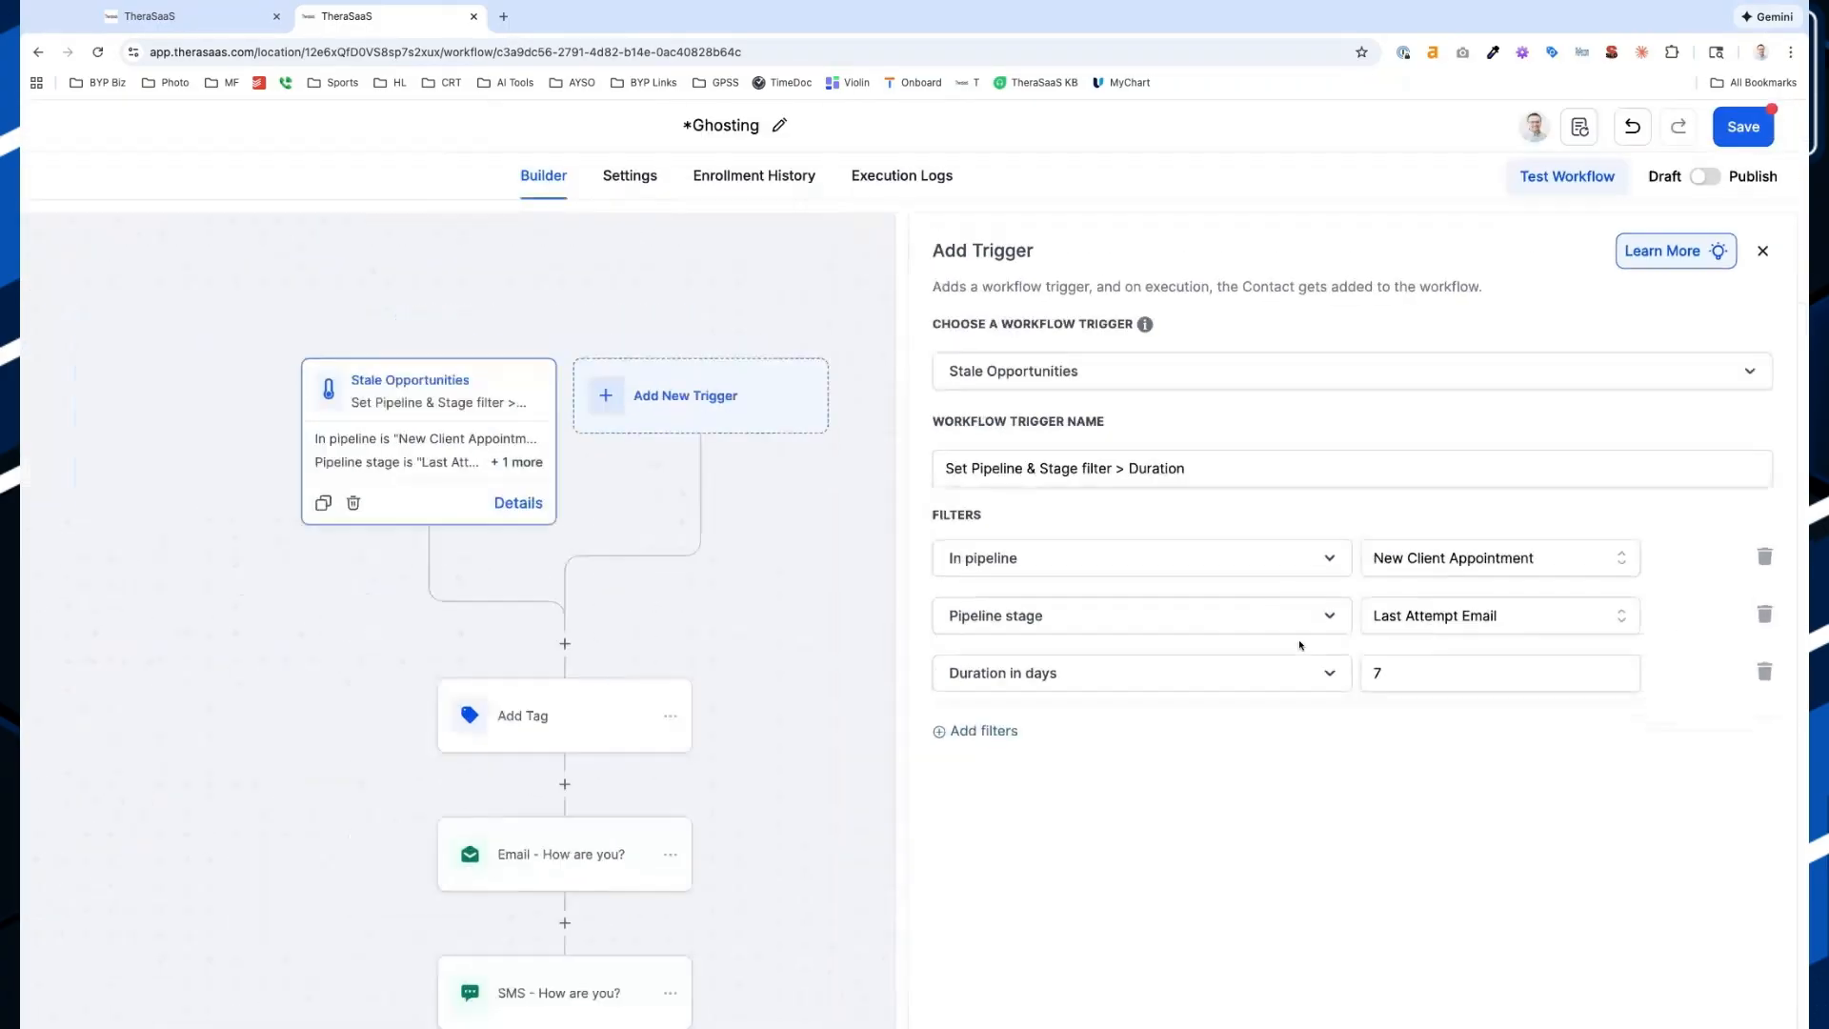
pyautogui.click(1748, 128)
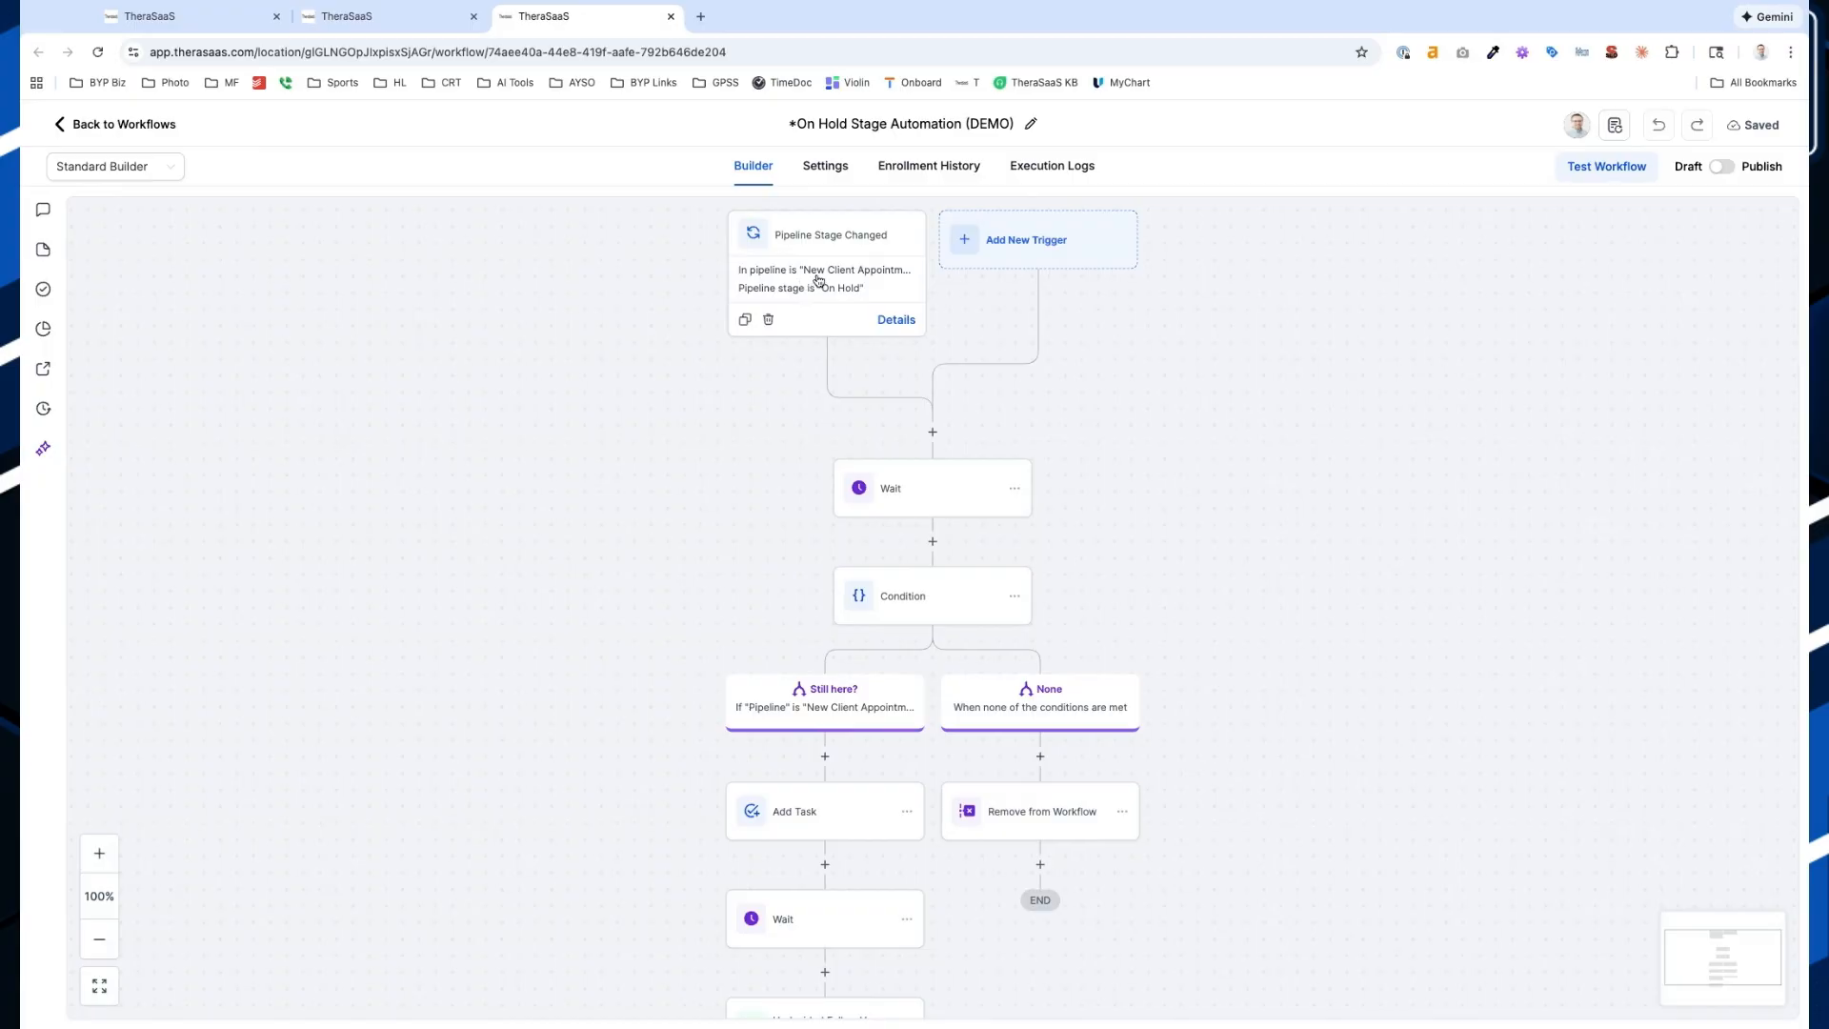
# Look over the On Hold Stage Automation (DEMO) workflow and open its Pipeline Stage Changed trigger to view the settings
pyautogui.scroll(5, 847, 128)
pyautogui.scroll(-5, 847, 128)
pyautogui.click(827, 272)
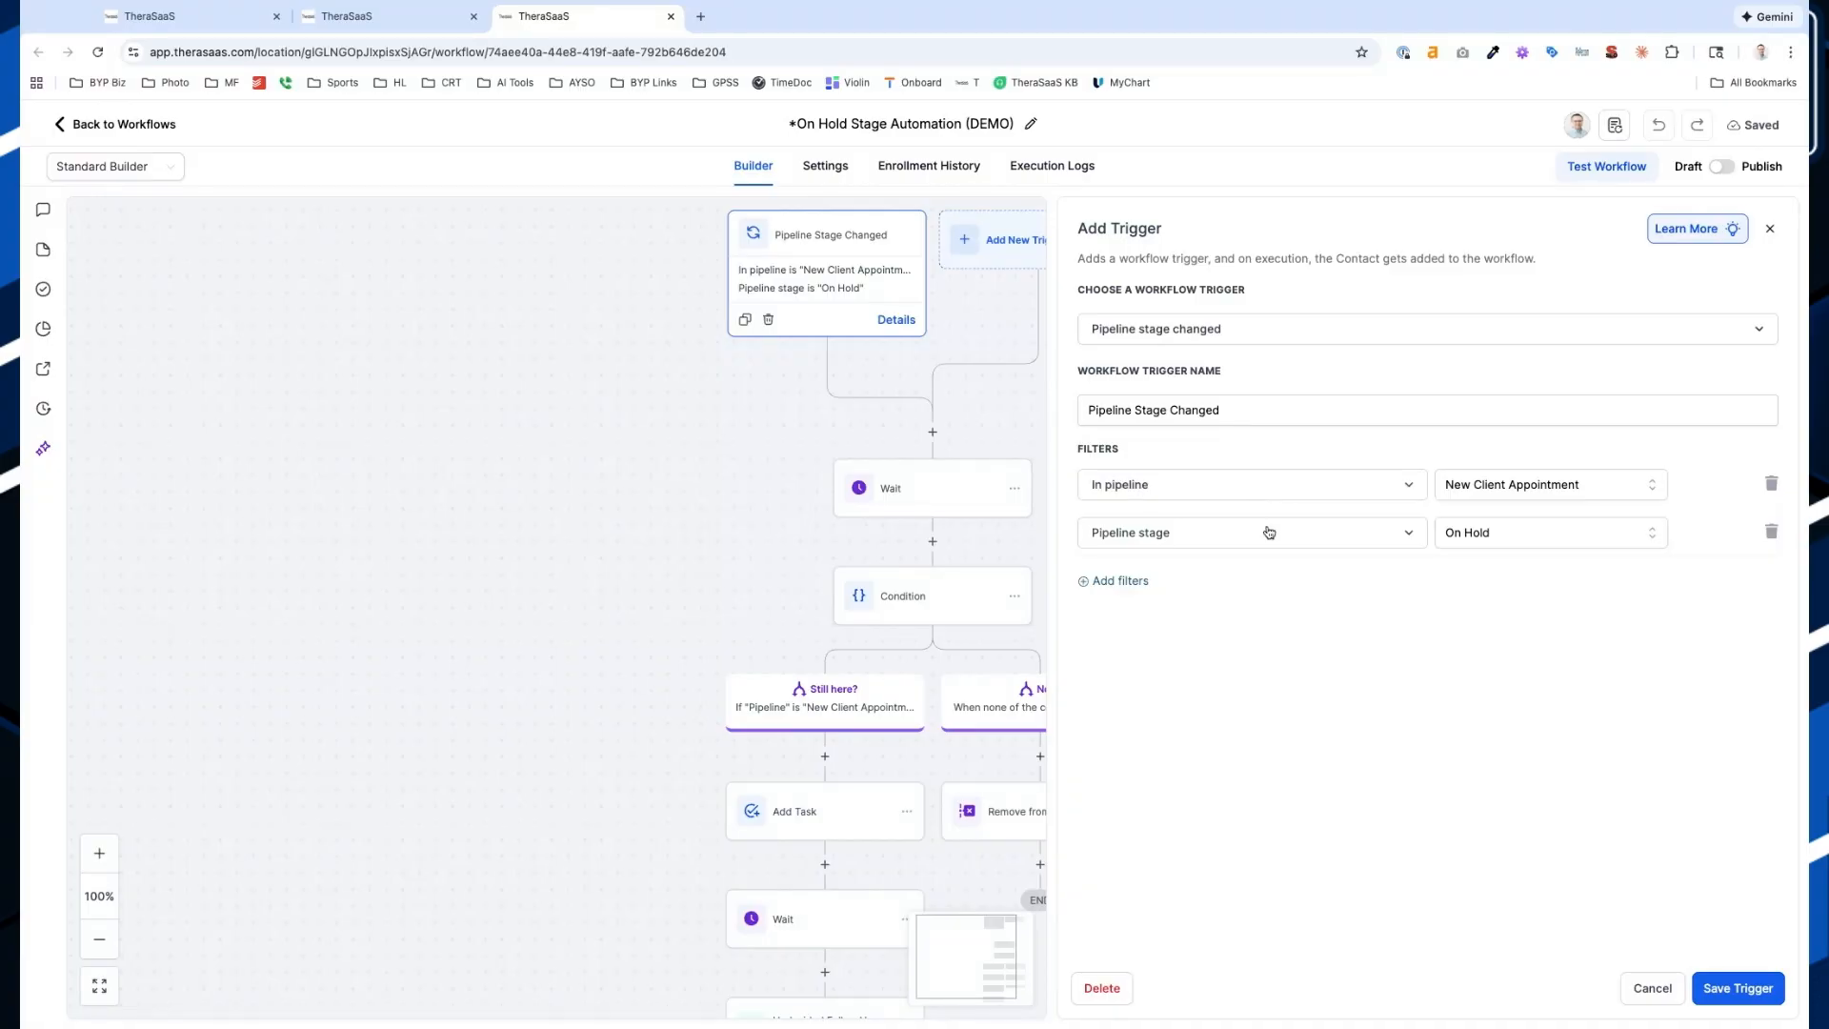
pyautogui.scroll(3, 1244, 414)
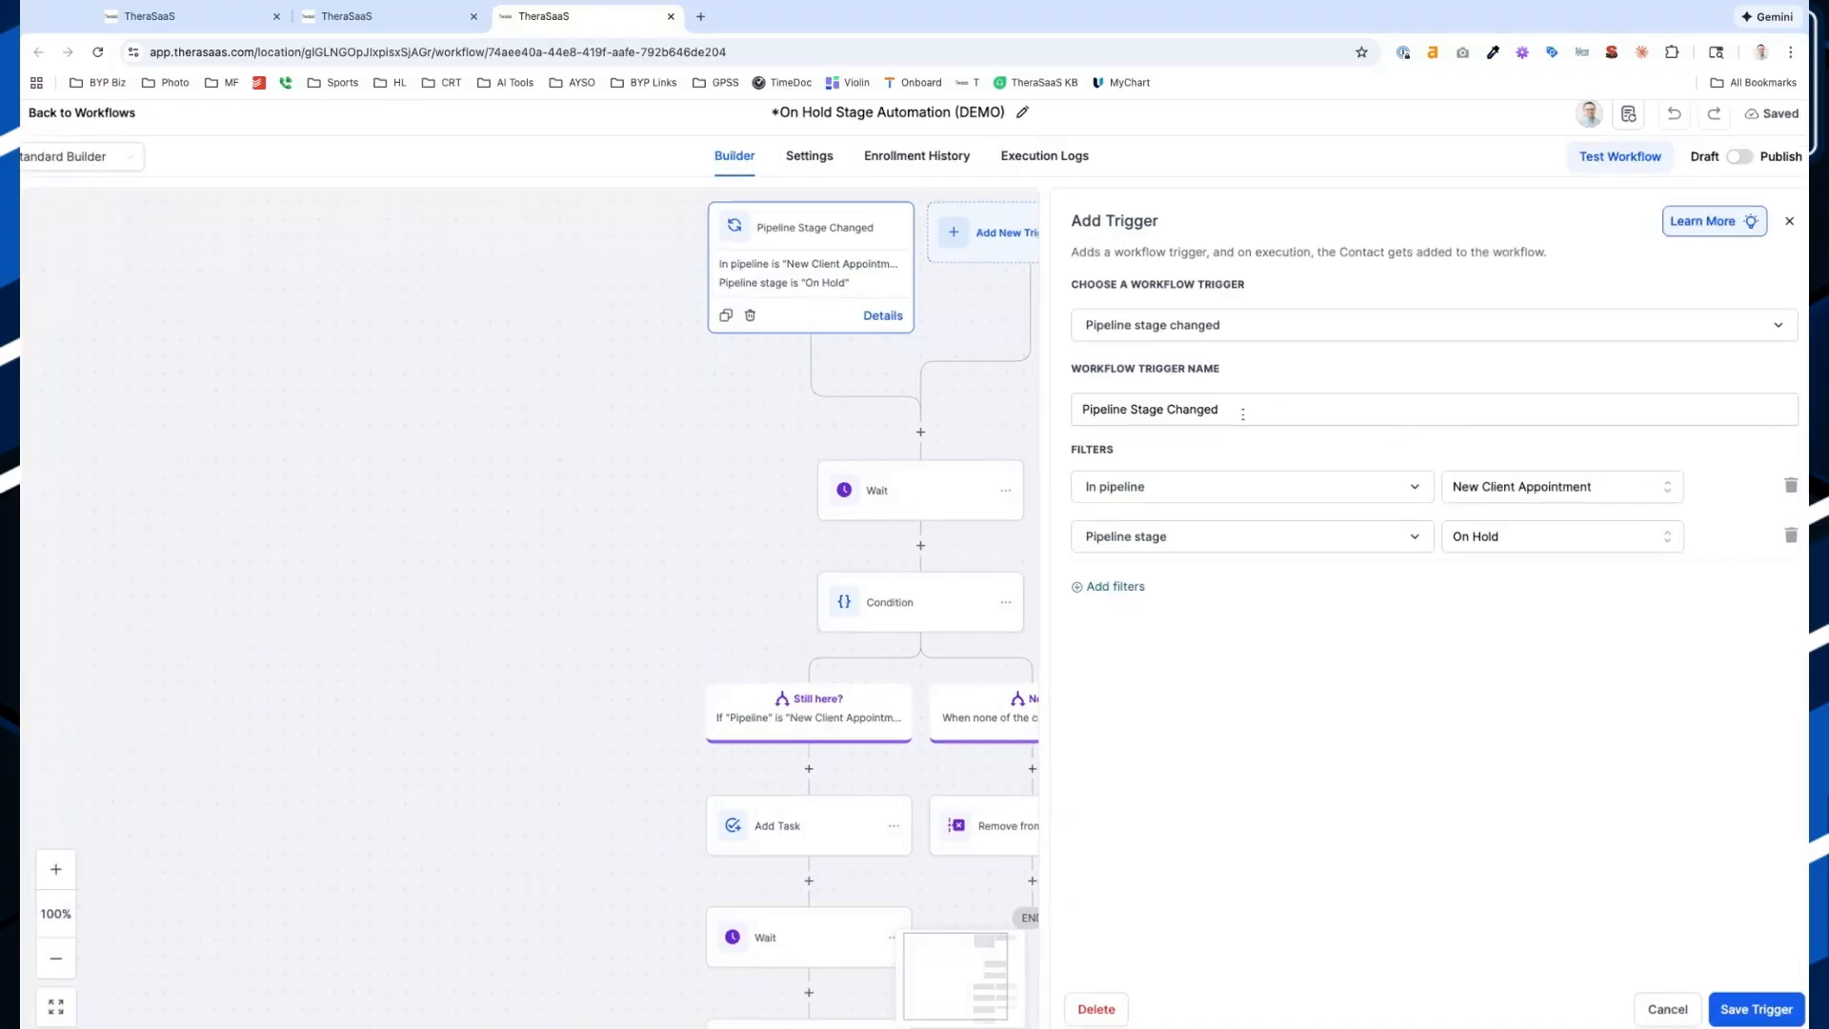
pyautogui.scroll(-3, 1243, 413)
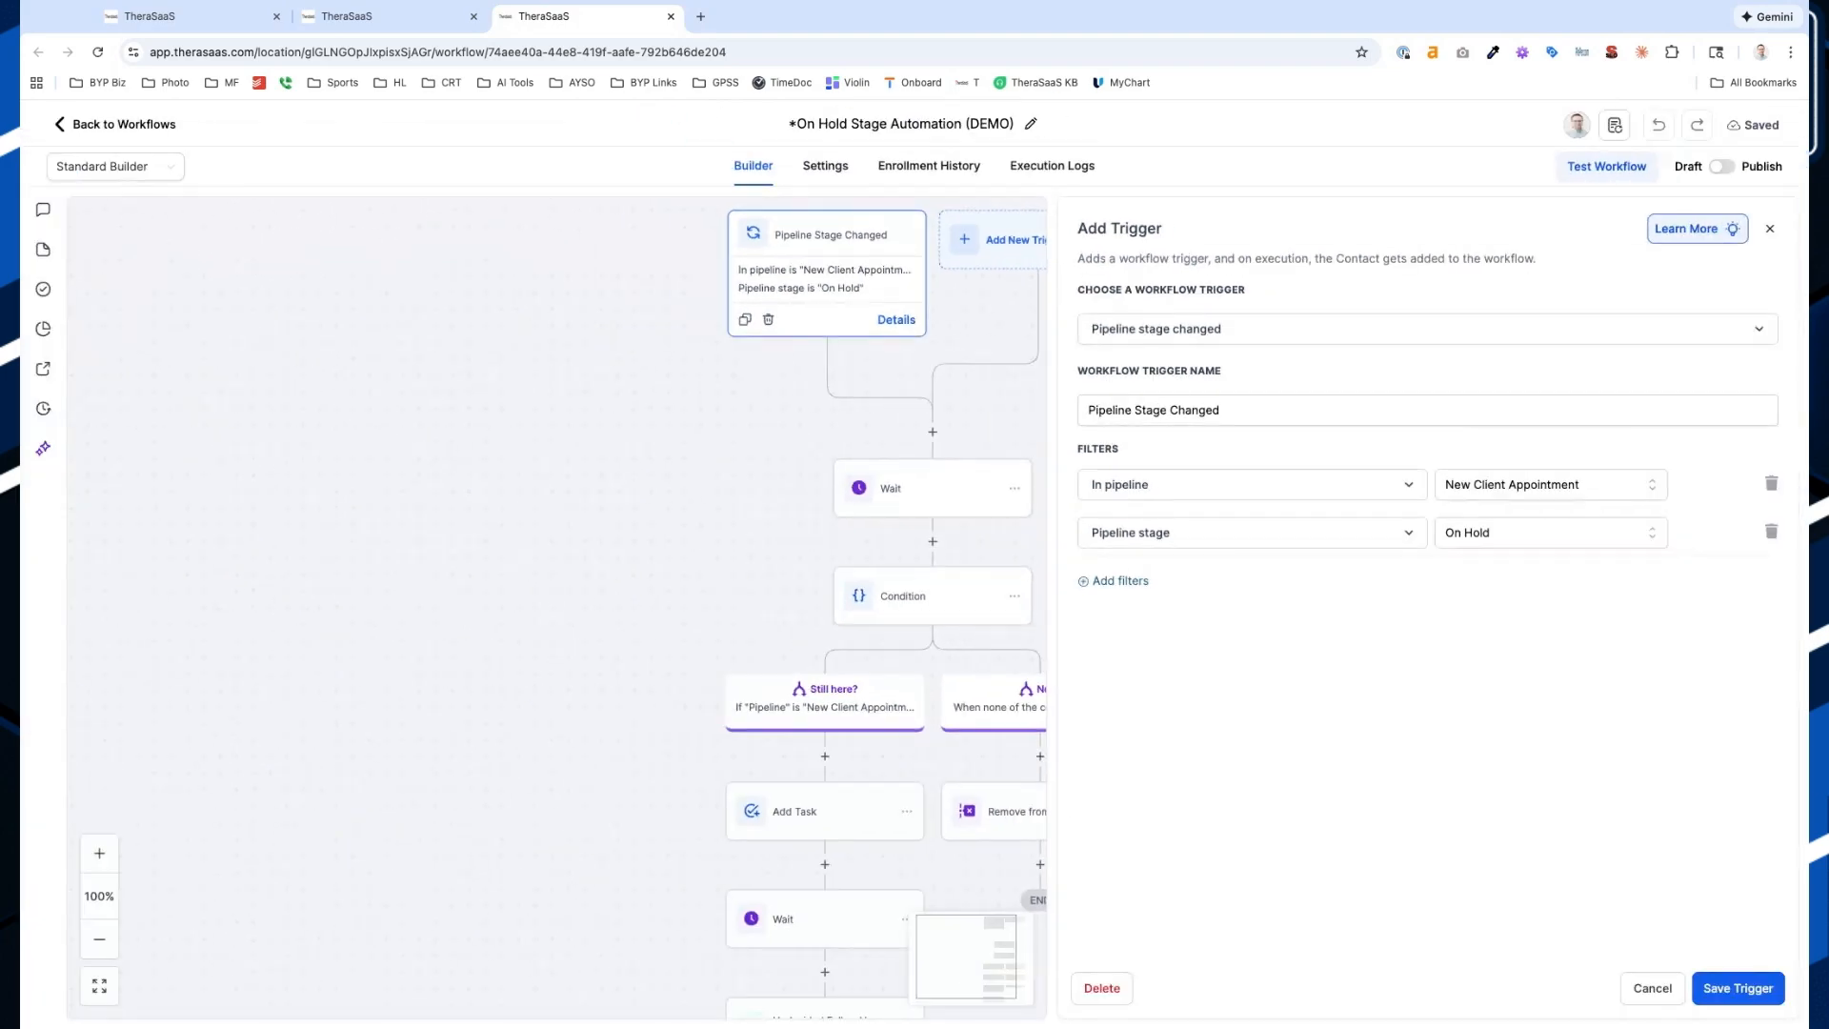
# Search the new-trigger options for "stage", open the Pipeline Stage Changed option's settings, and cancel adding it
pyautogui.click(1016, 260)
pyautogui.write('stage')
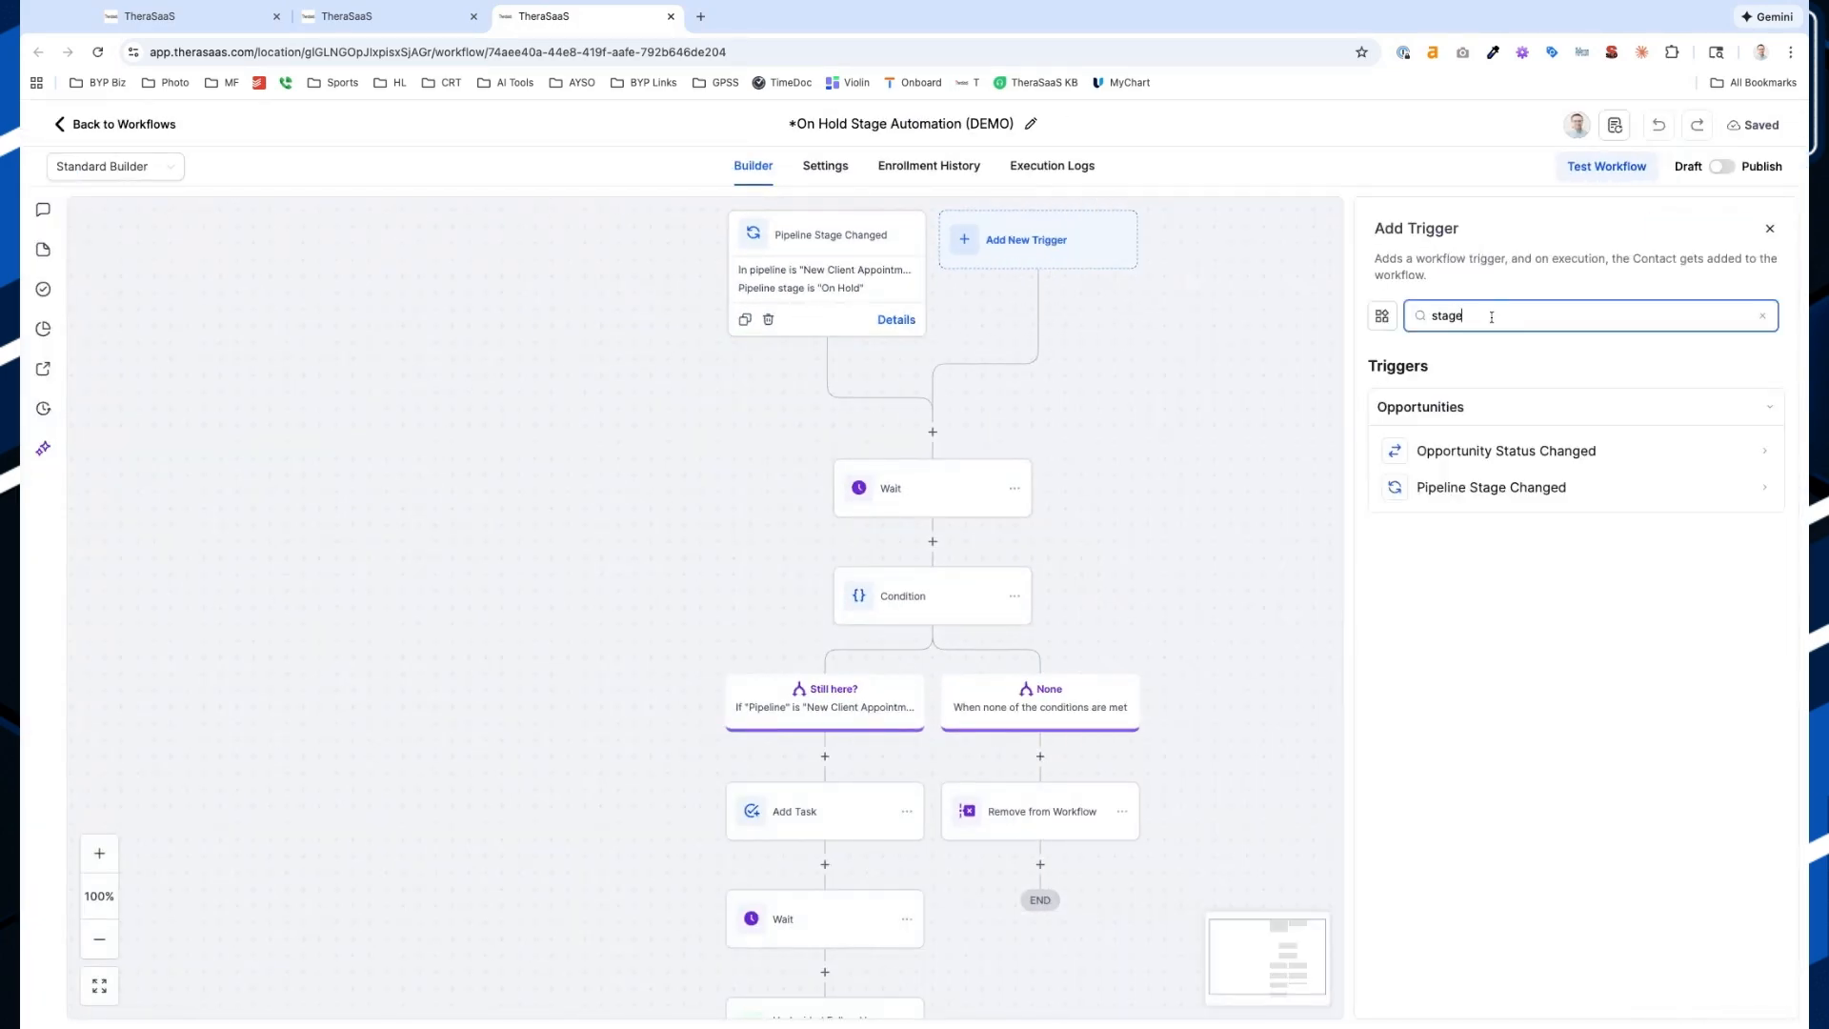
pyautogui.click(1498, 487)
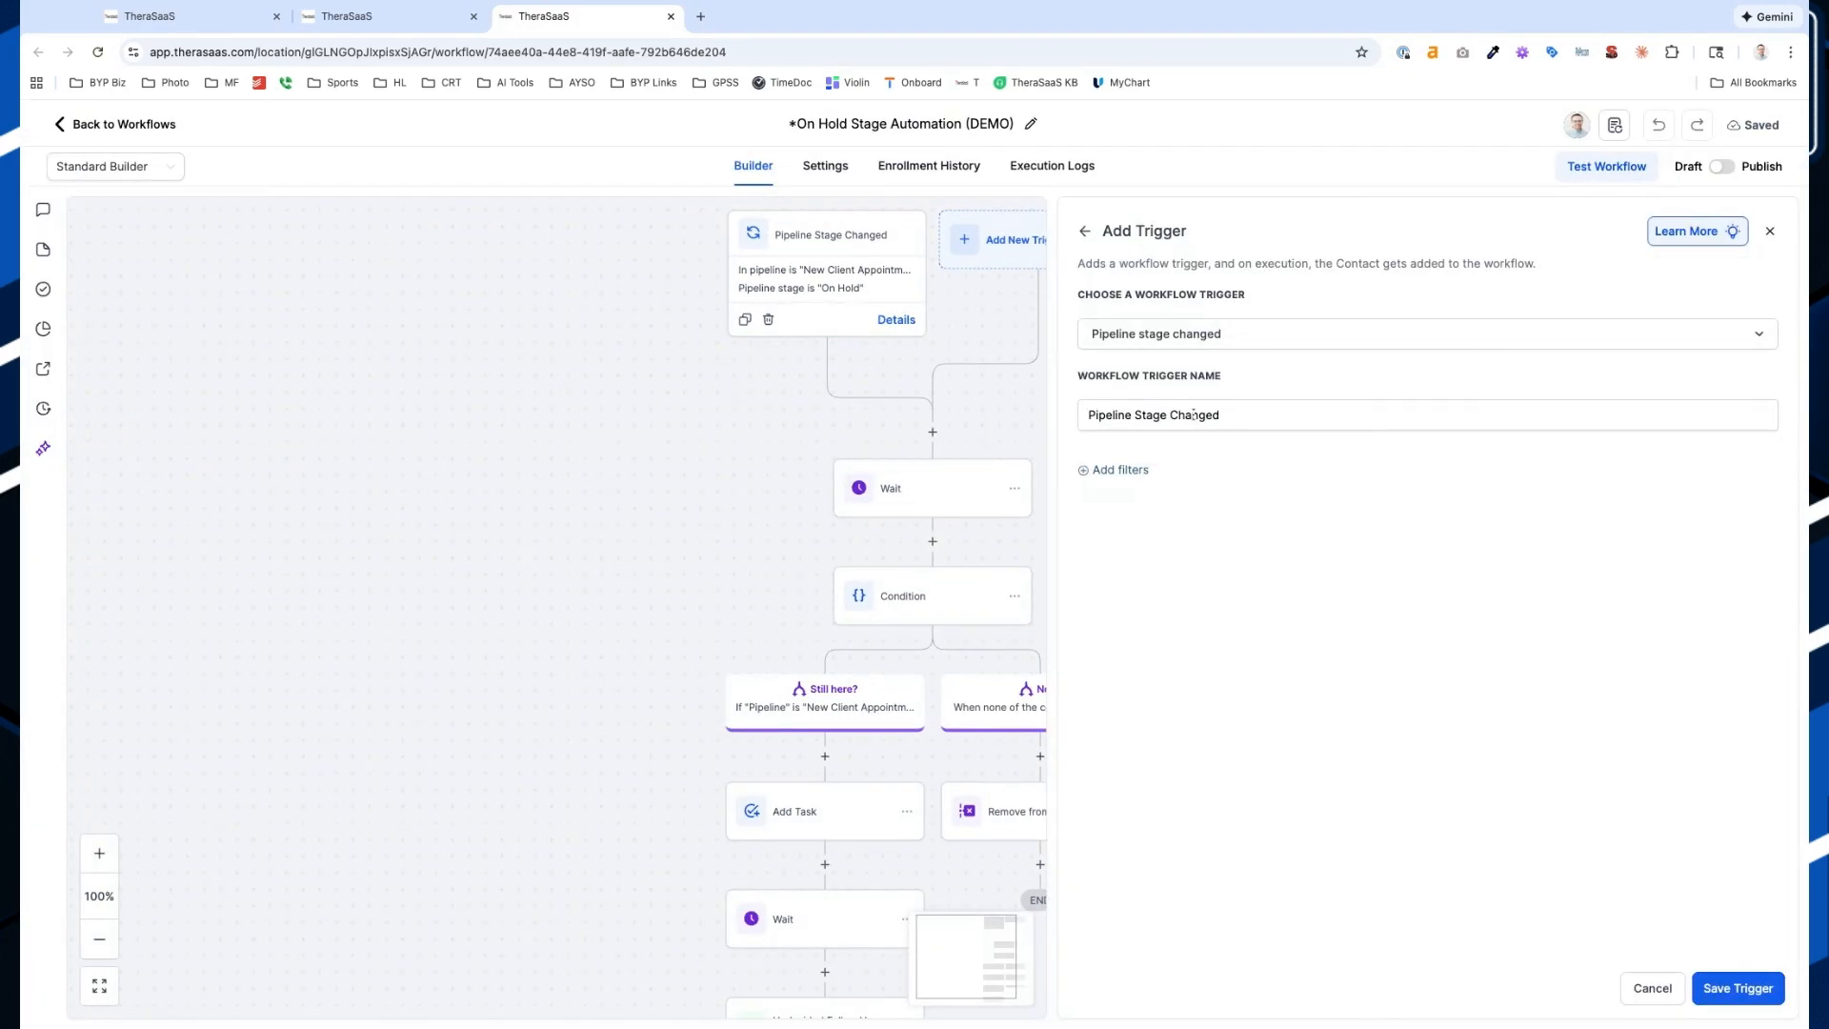
pyautogui.click(1646, 994)
# Reopen the existing Pipeline Stage Changed trigger, examine its pipeline and stage filters, and close it
pyautogui.click(826, 276)
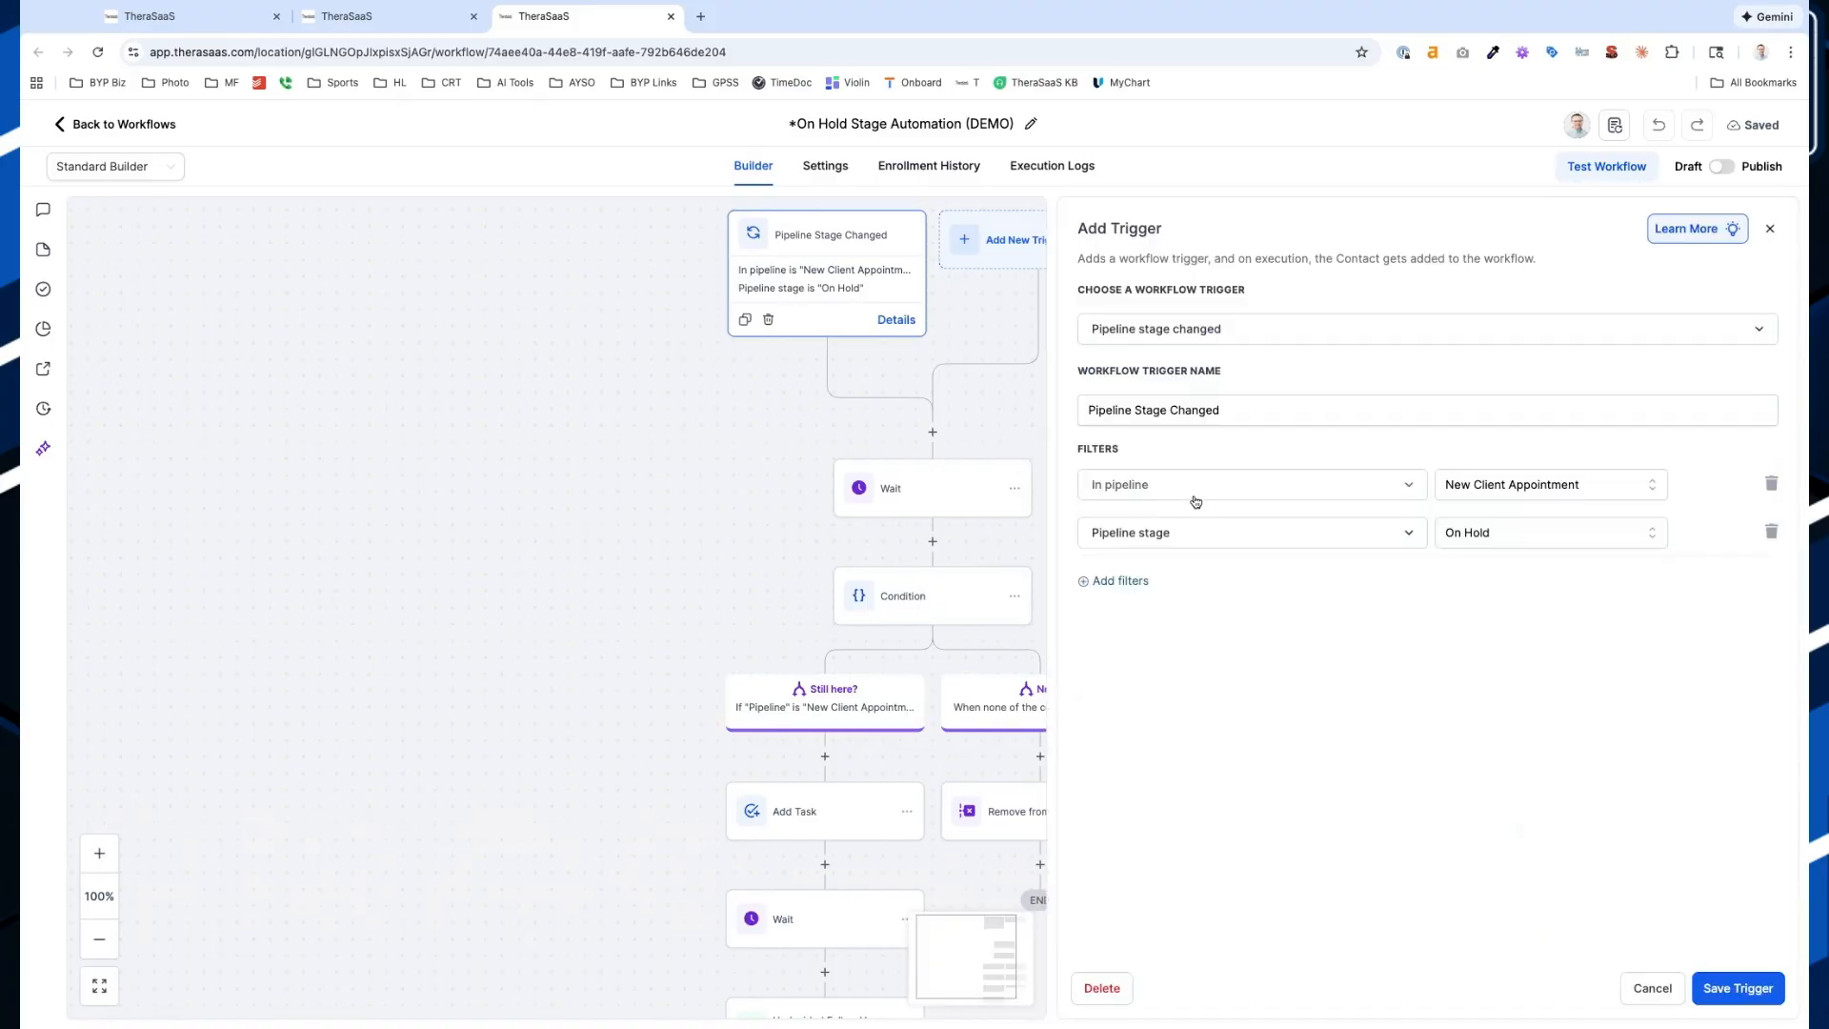
pyautogui.scroll(5, 1196, 502)
pyautogui.hscroll(8, 1195, 502)
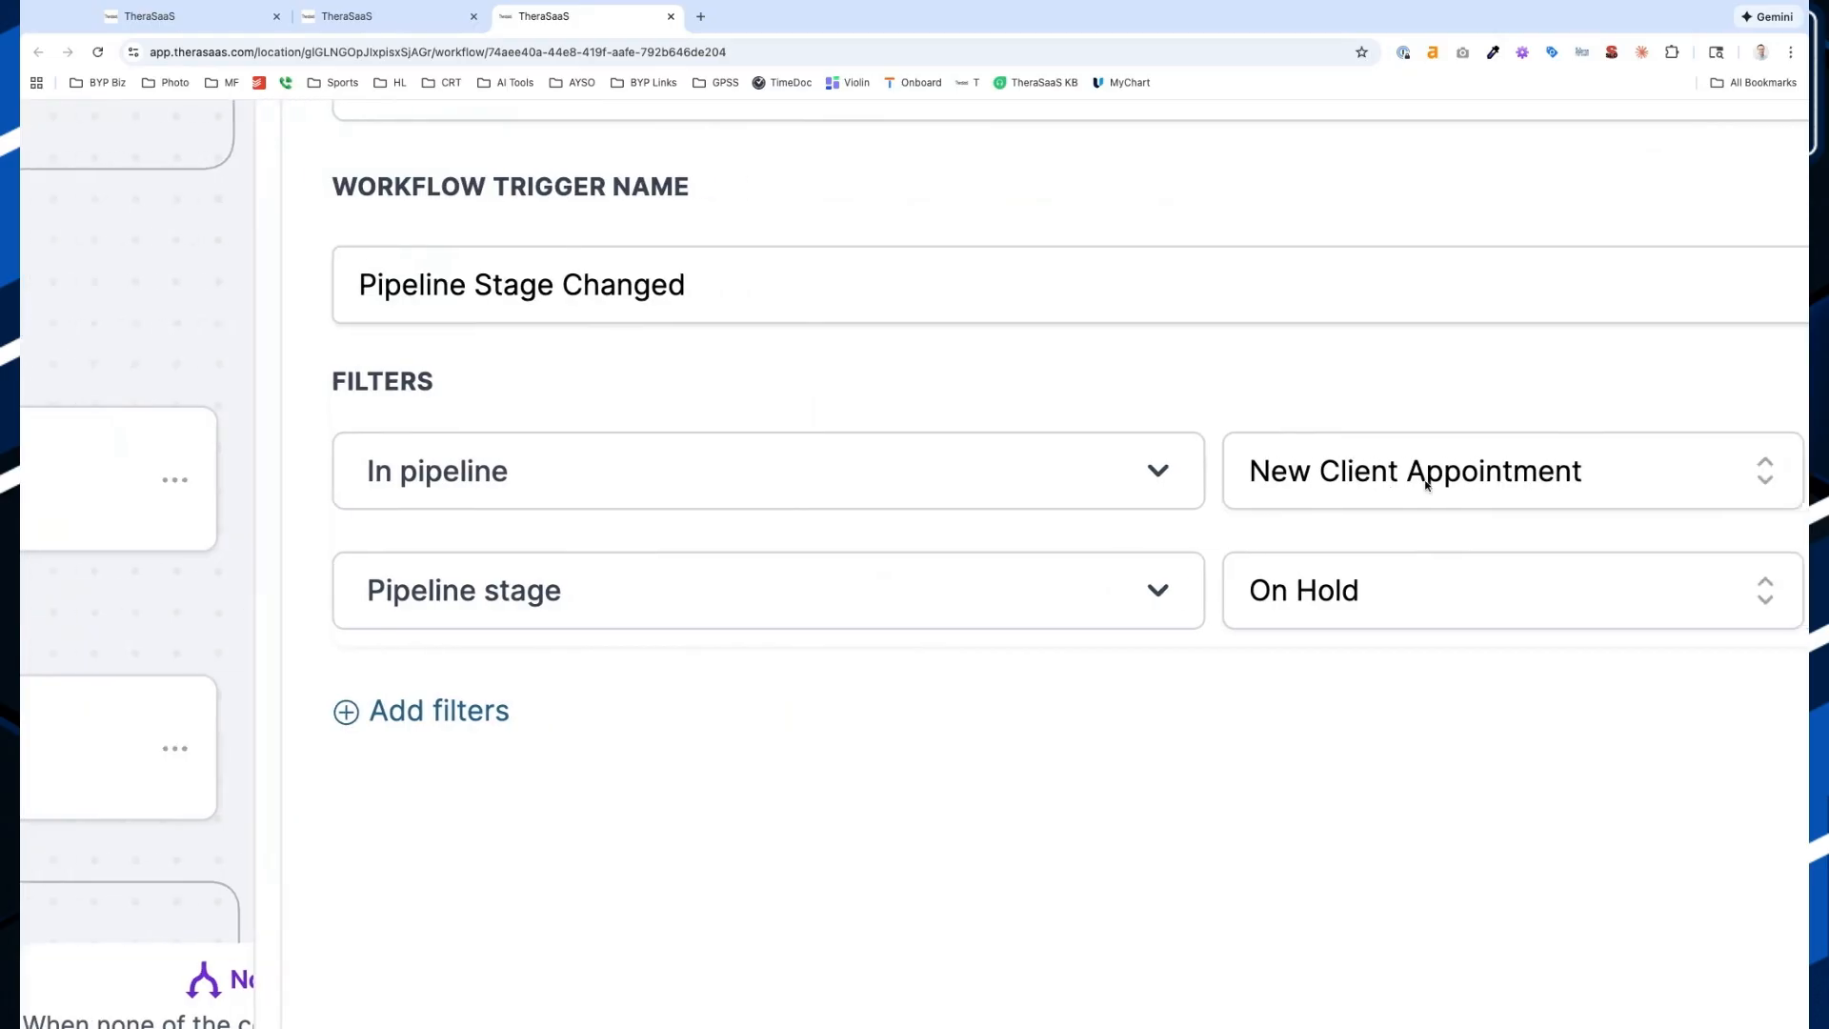
pyautogui.scroll(-5, 1211, 675)
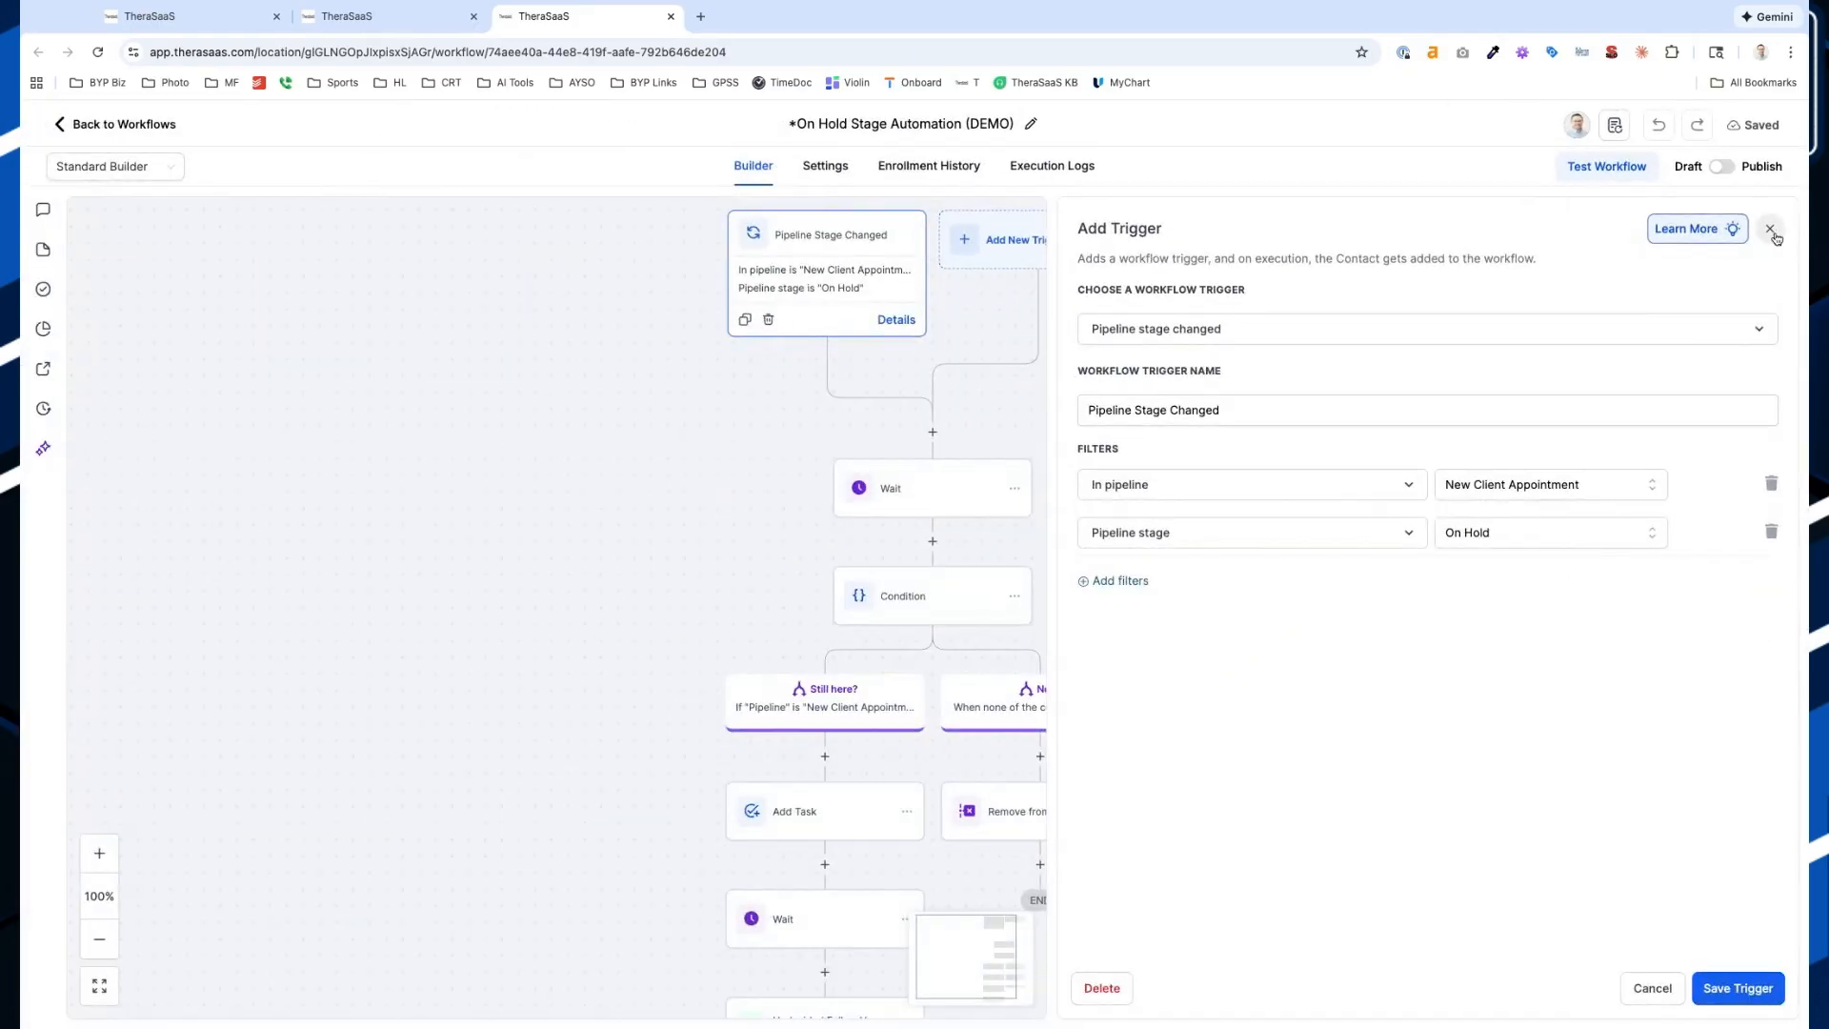
pyautogui.click(1770, 229)
# Check the first Wait action's time delay and the Condition action's branch rules, then close the settings
pyautogui.click(951, 505)
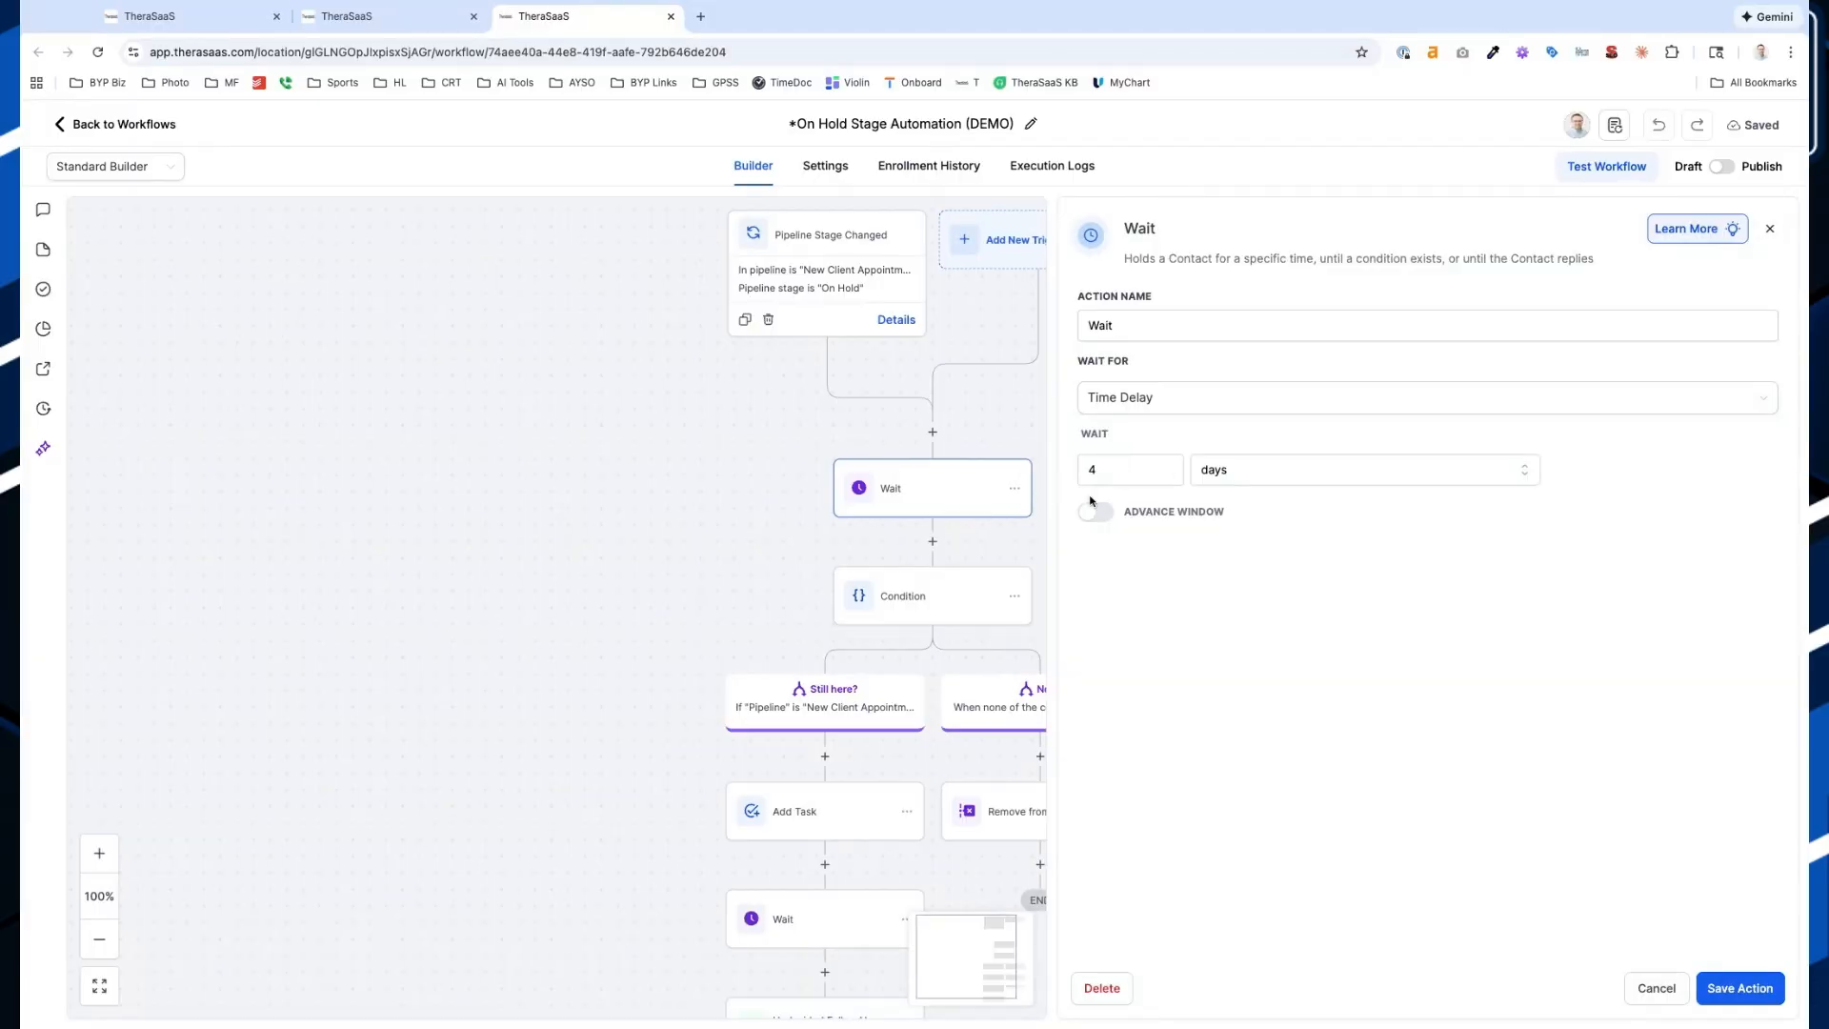
pyautogui.click(926, 598)
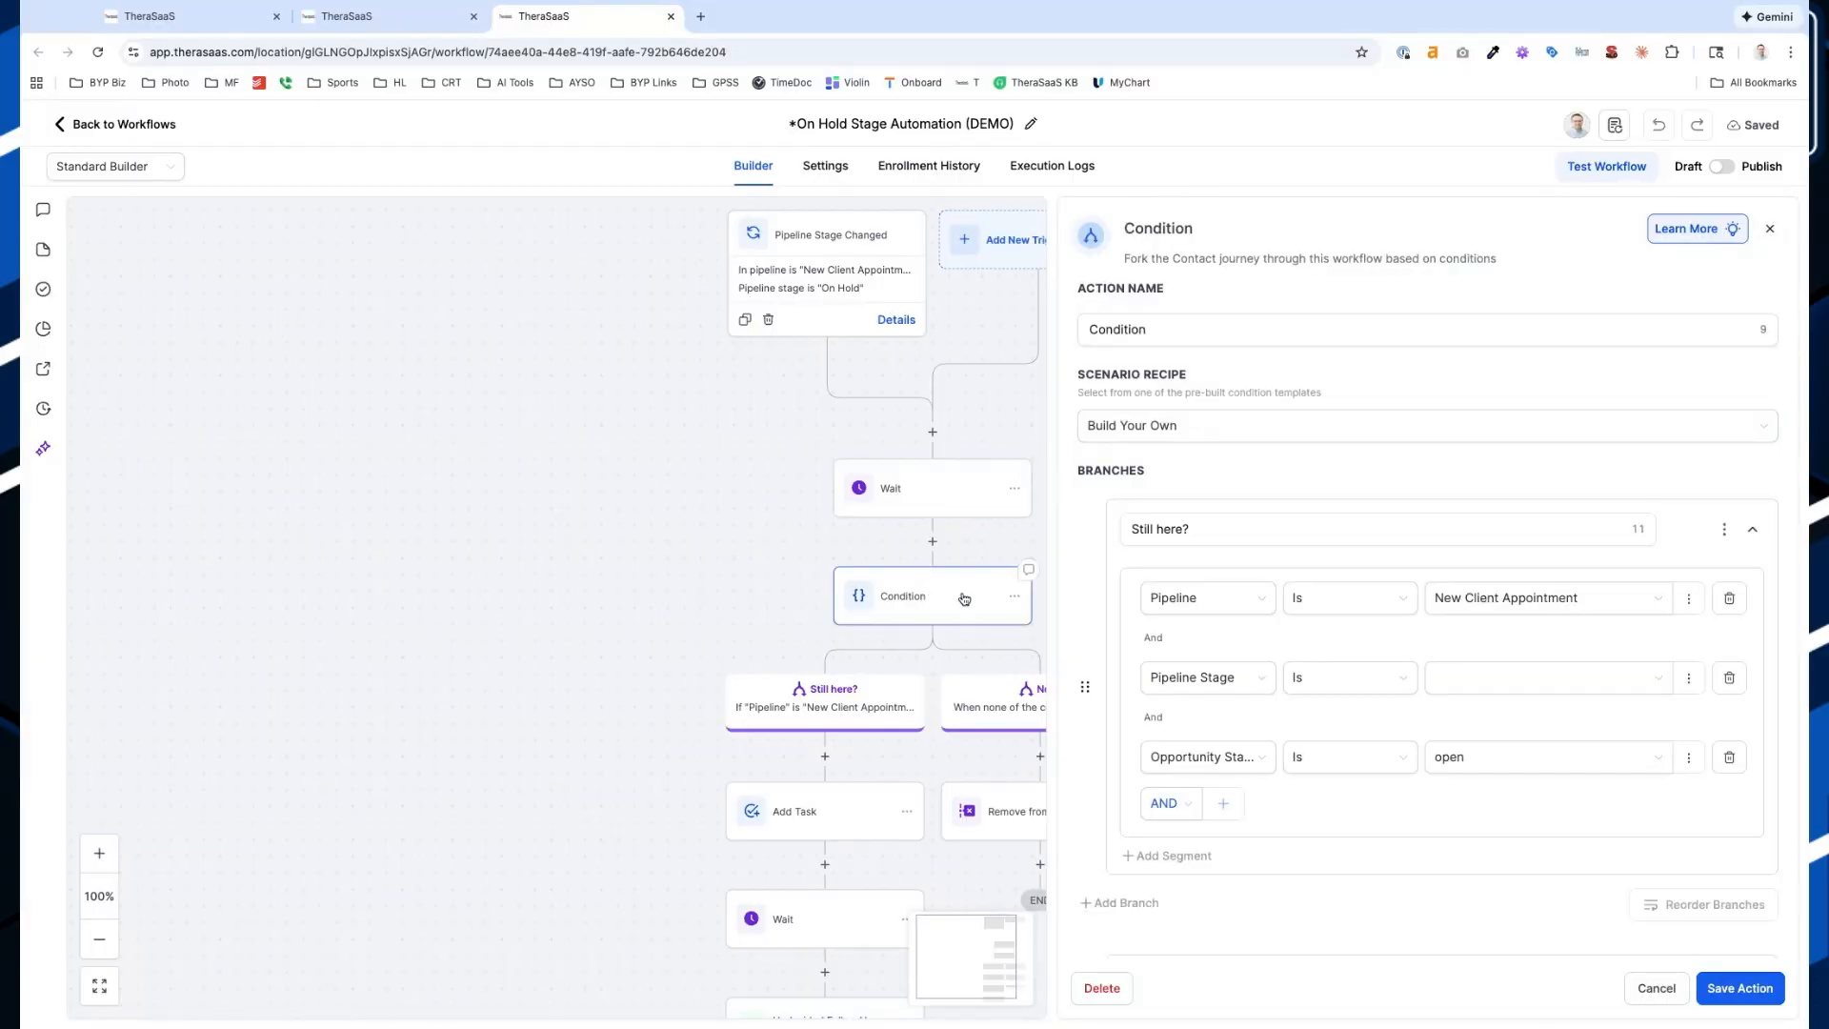
pyautogui.click(1770, 229)
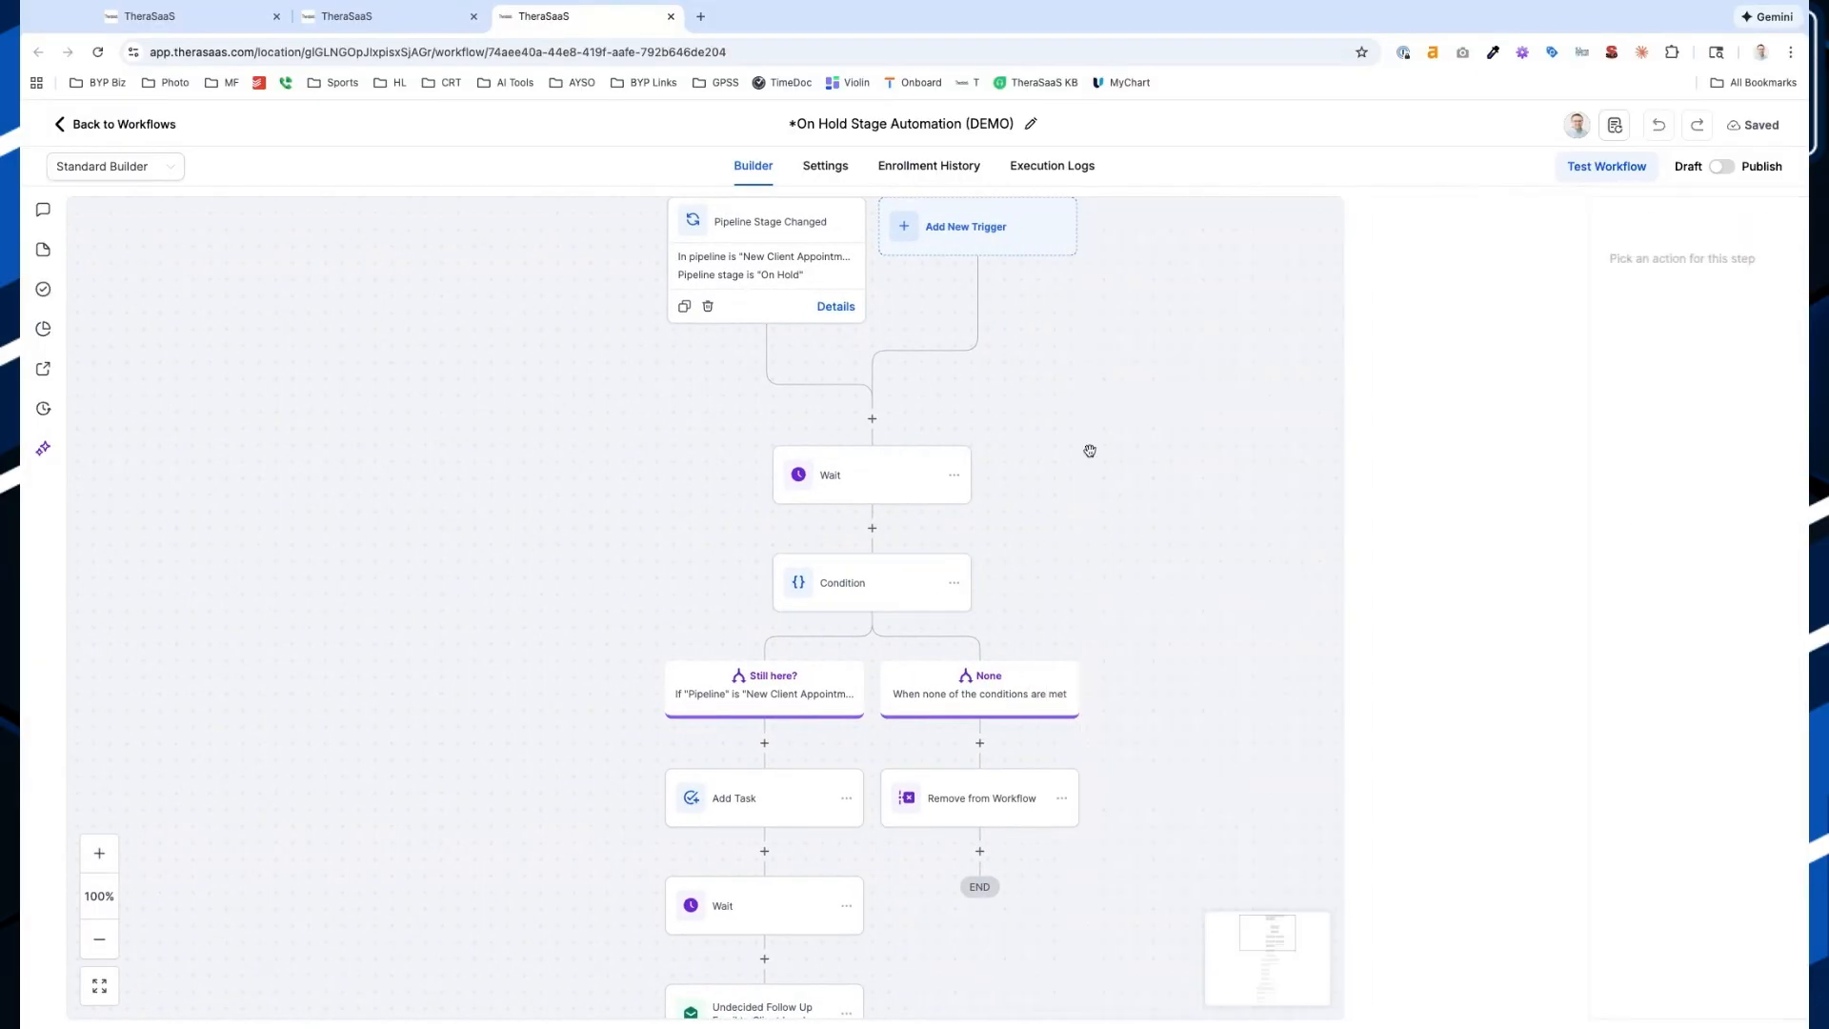
# Rename the first Wait action to "Wait 4 Days", save it, and check its label in the workflow
pyautogui.click(873, 529)
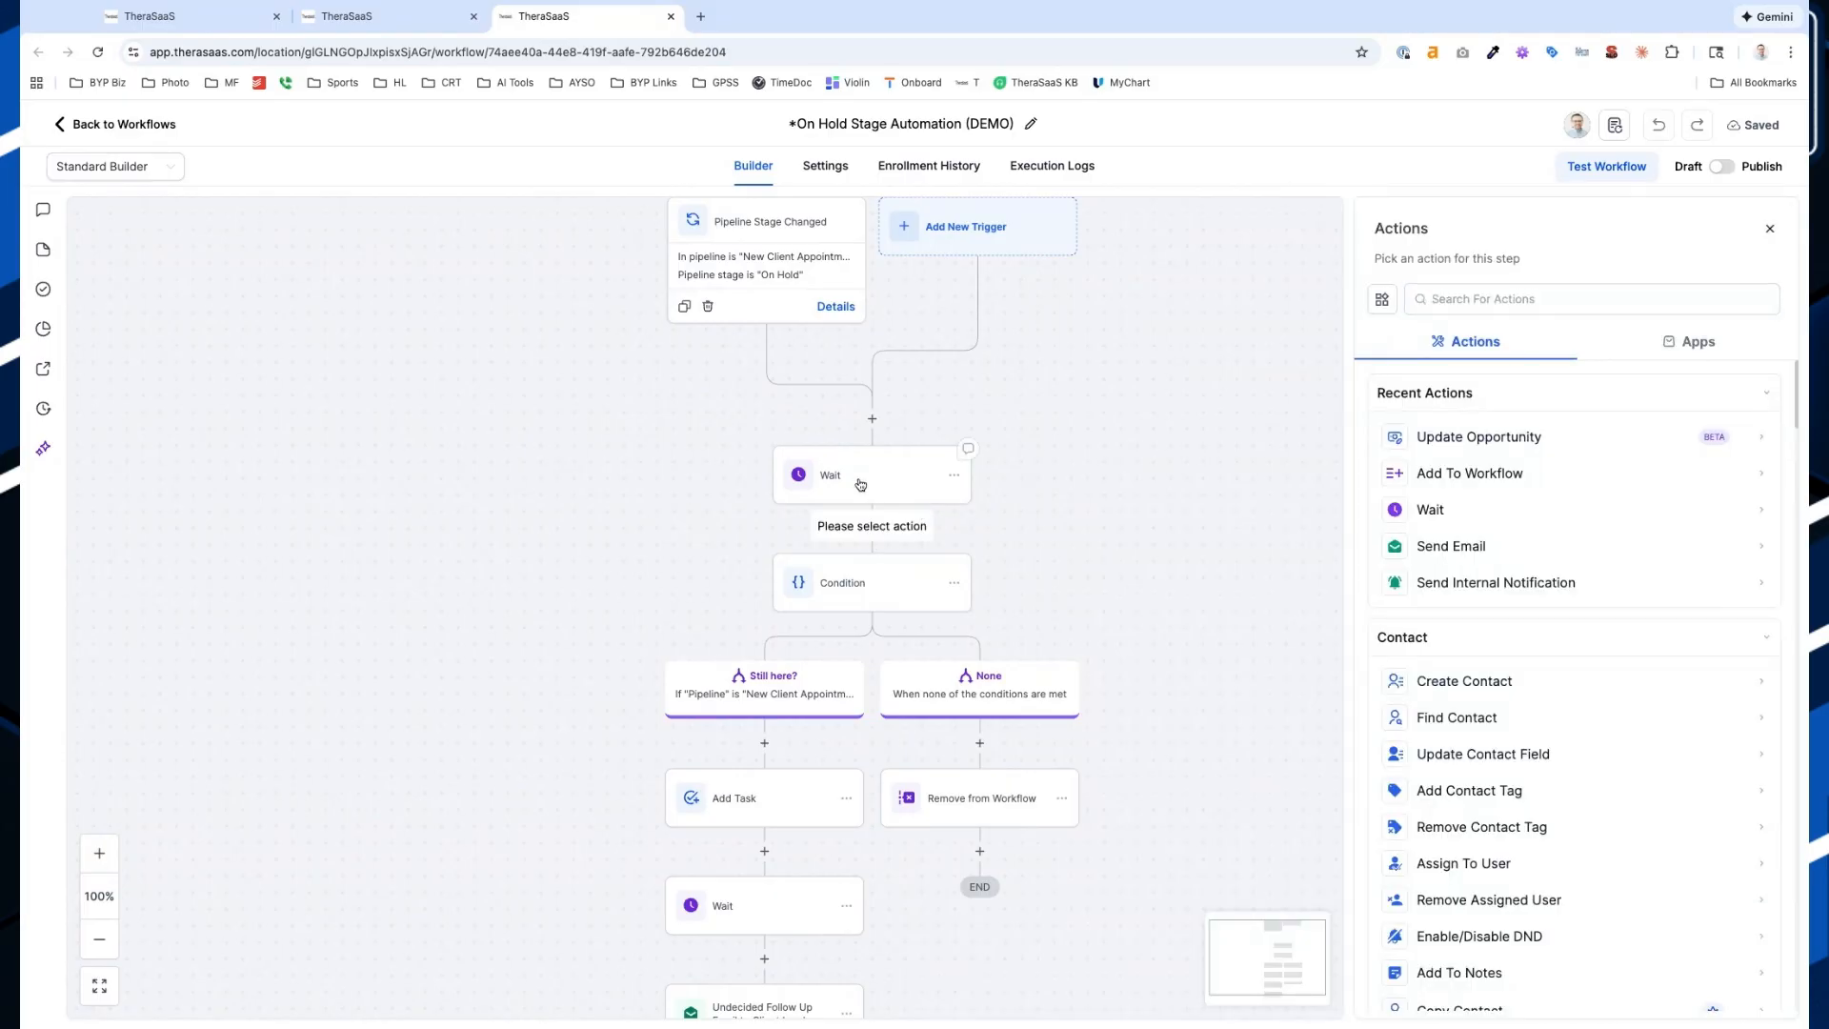
pyautogui.click(857, 482)
pyautogui.click(1150, 324)
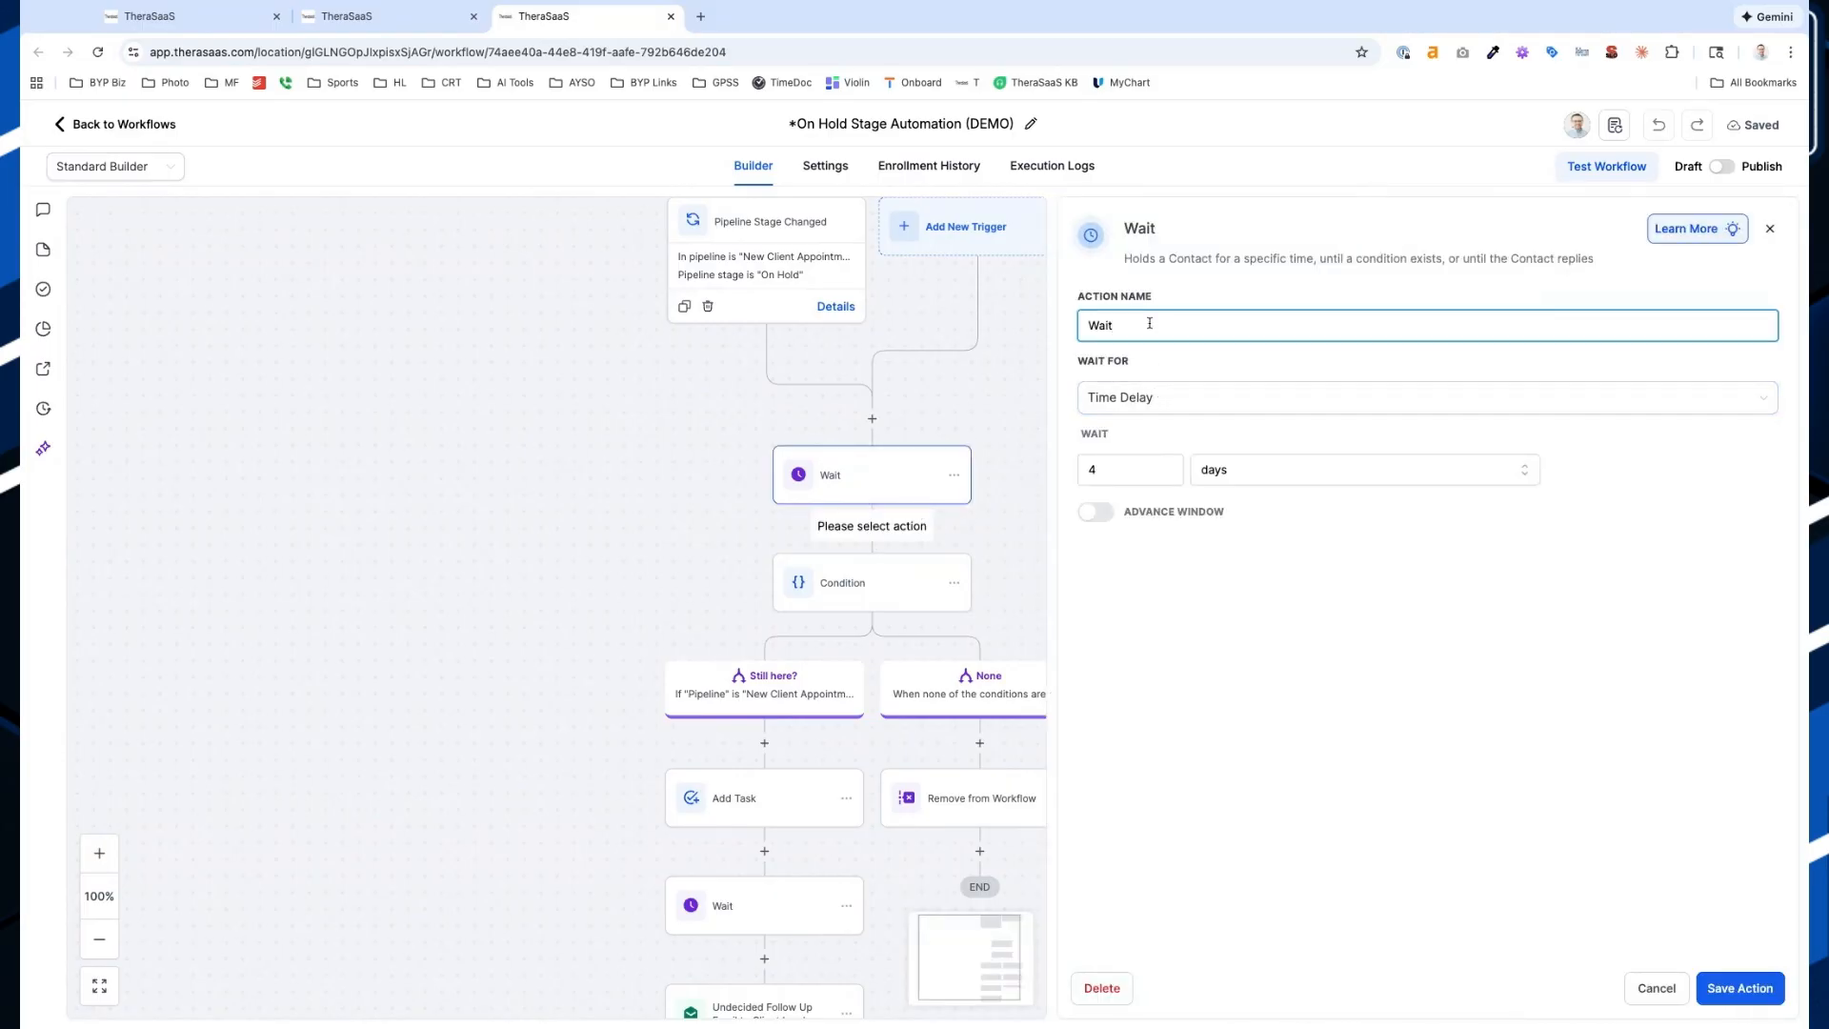
pyautogui.click(1700, 951)
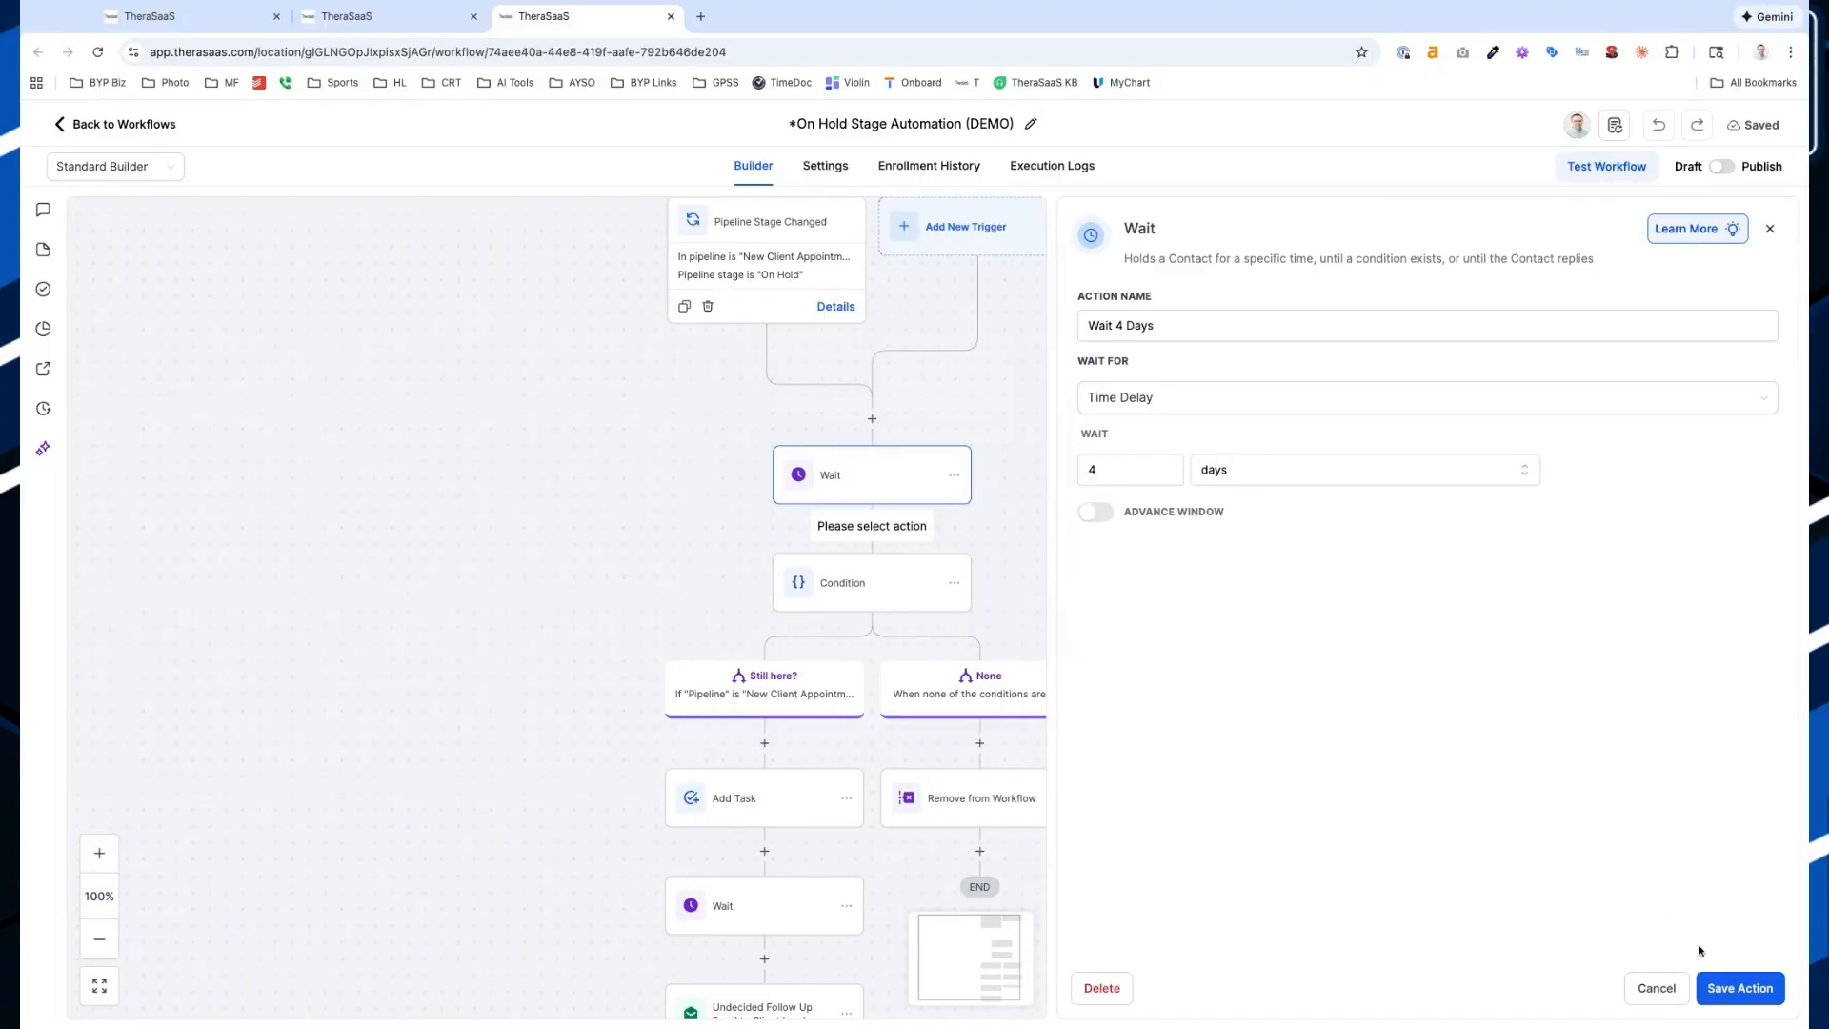
pyautogui.click(1721, 986)
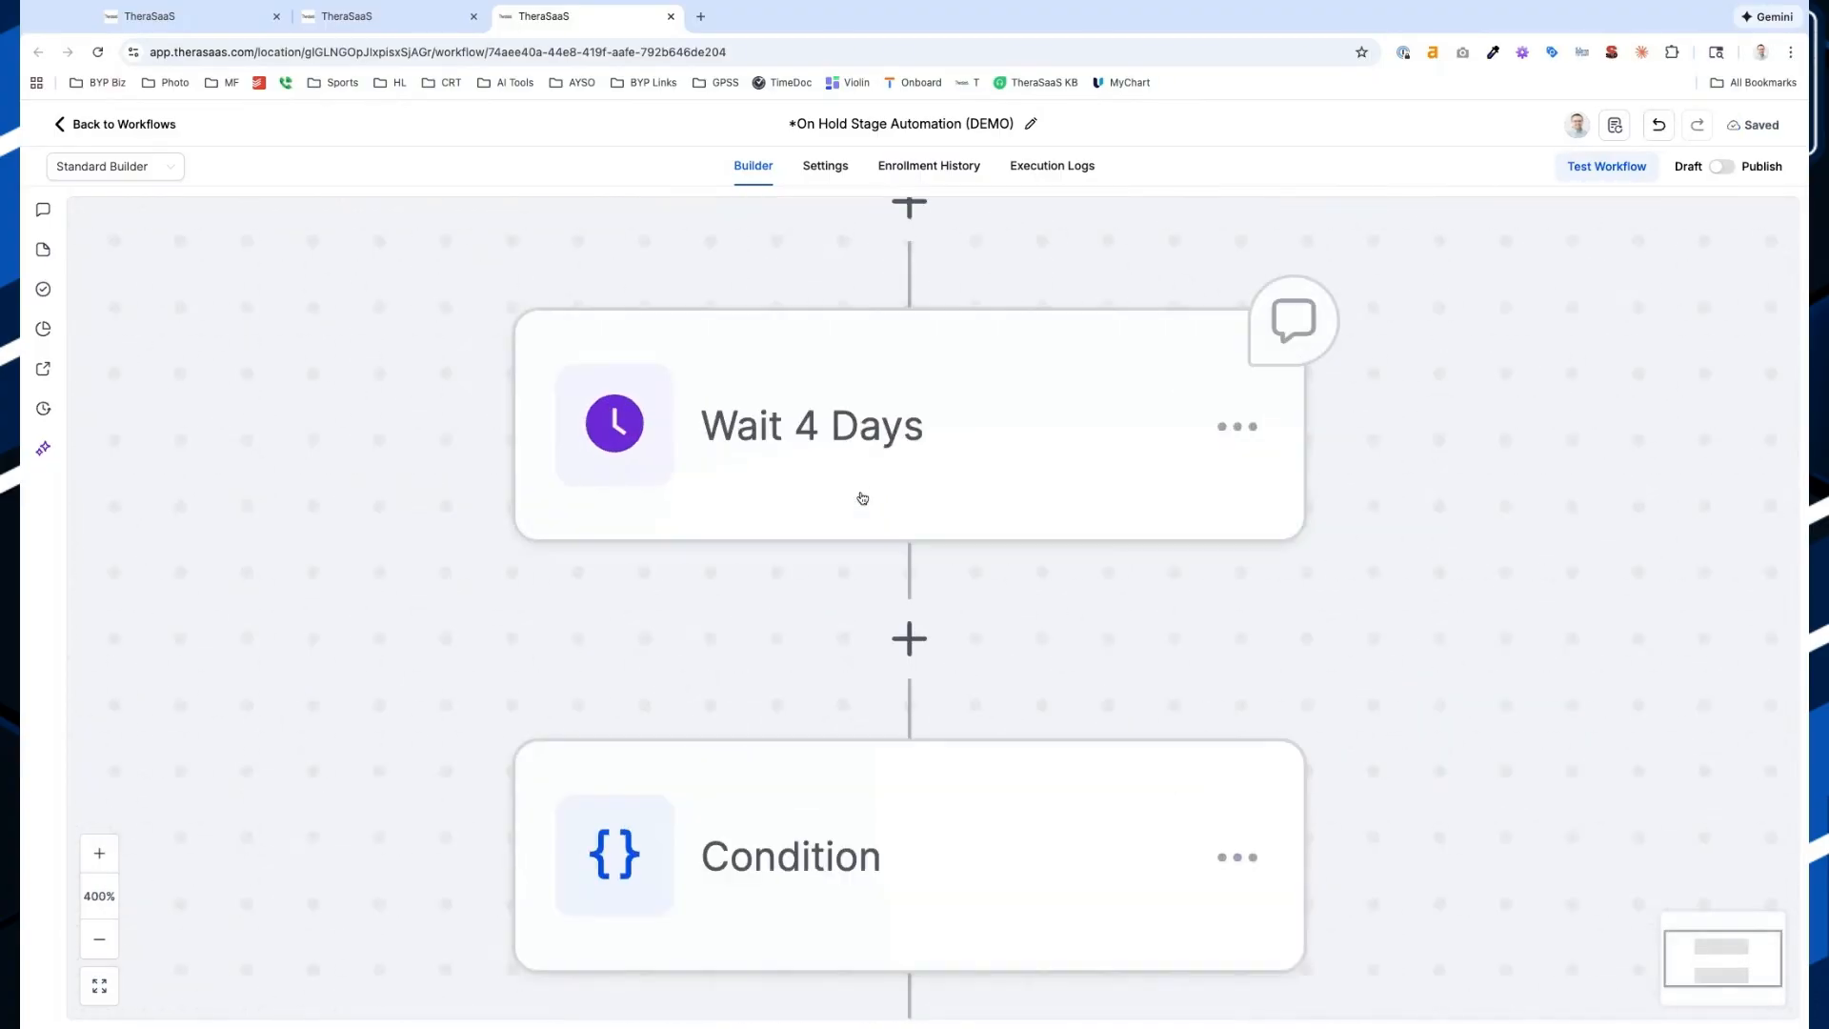
pyautogui.scroll(5, 862, 491)
pyautogui.scroll(-6, 875, 478)
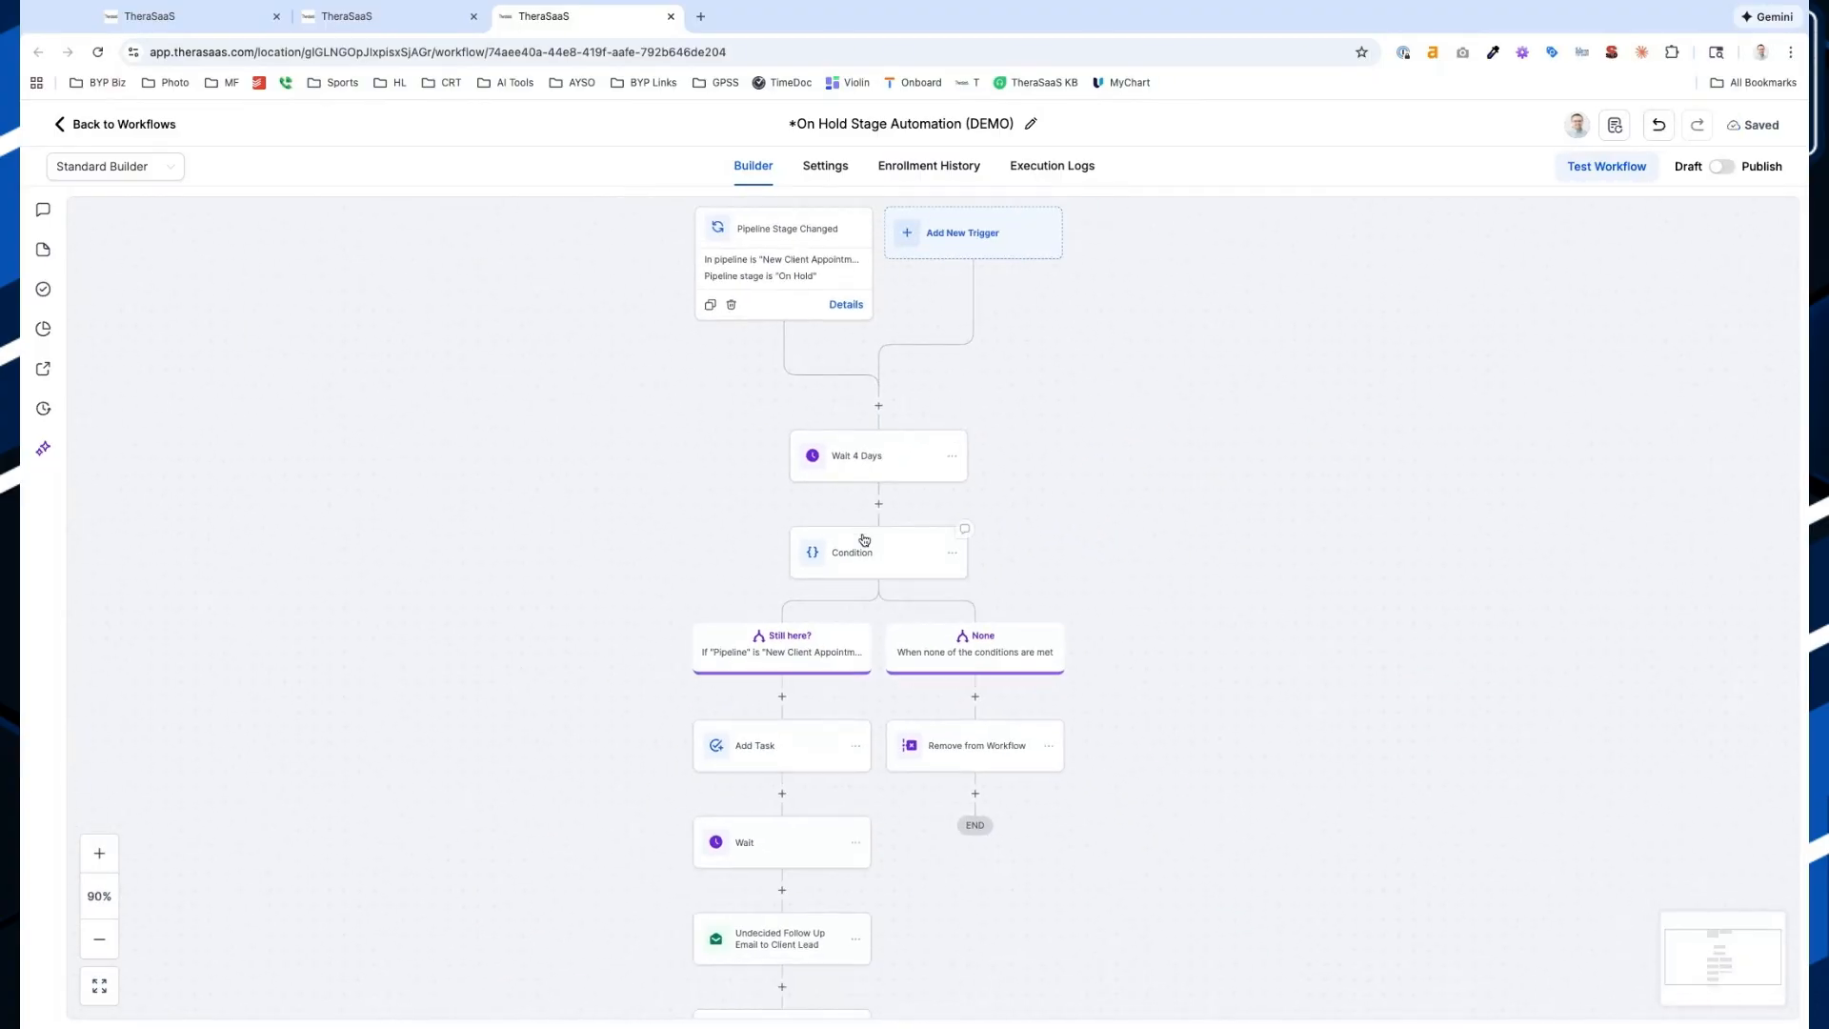
# Search for "condi" to insert an If / Else action after Wait 4 Days, view its condition options, and cancel it
pyautogui.click(862, 559)
pyautogui.click(878, 503)
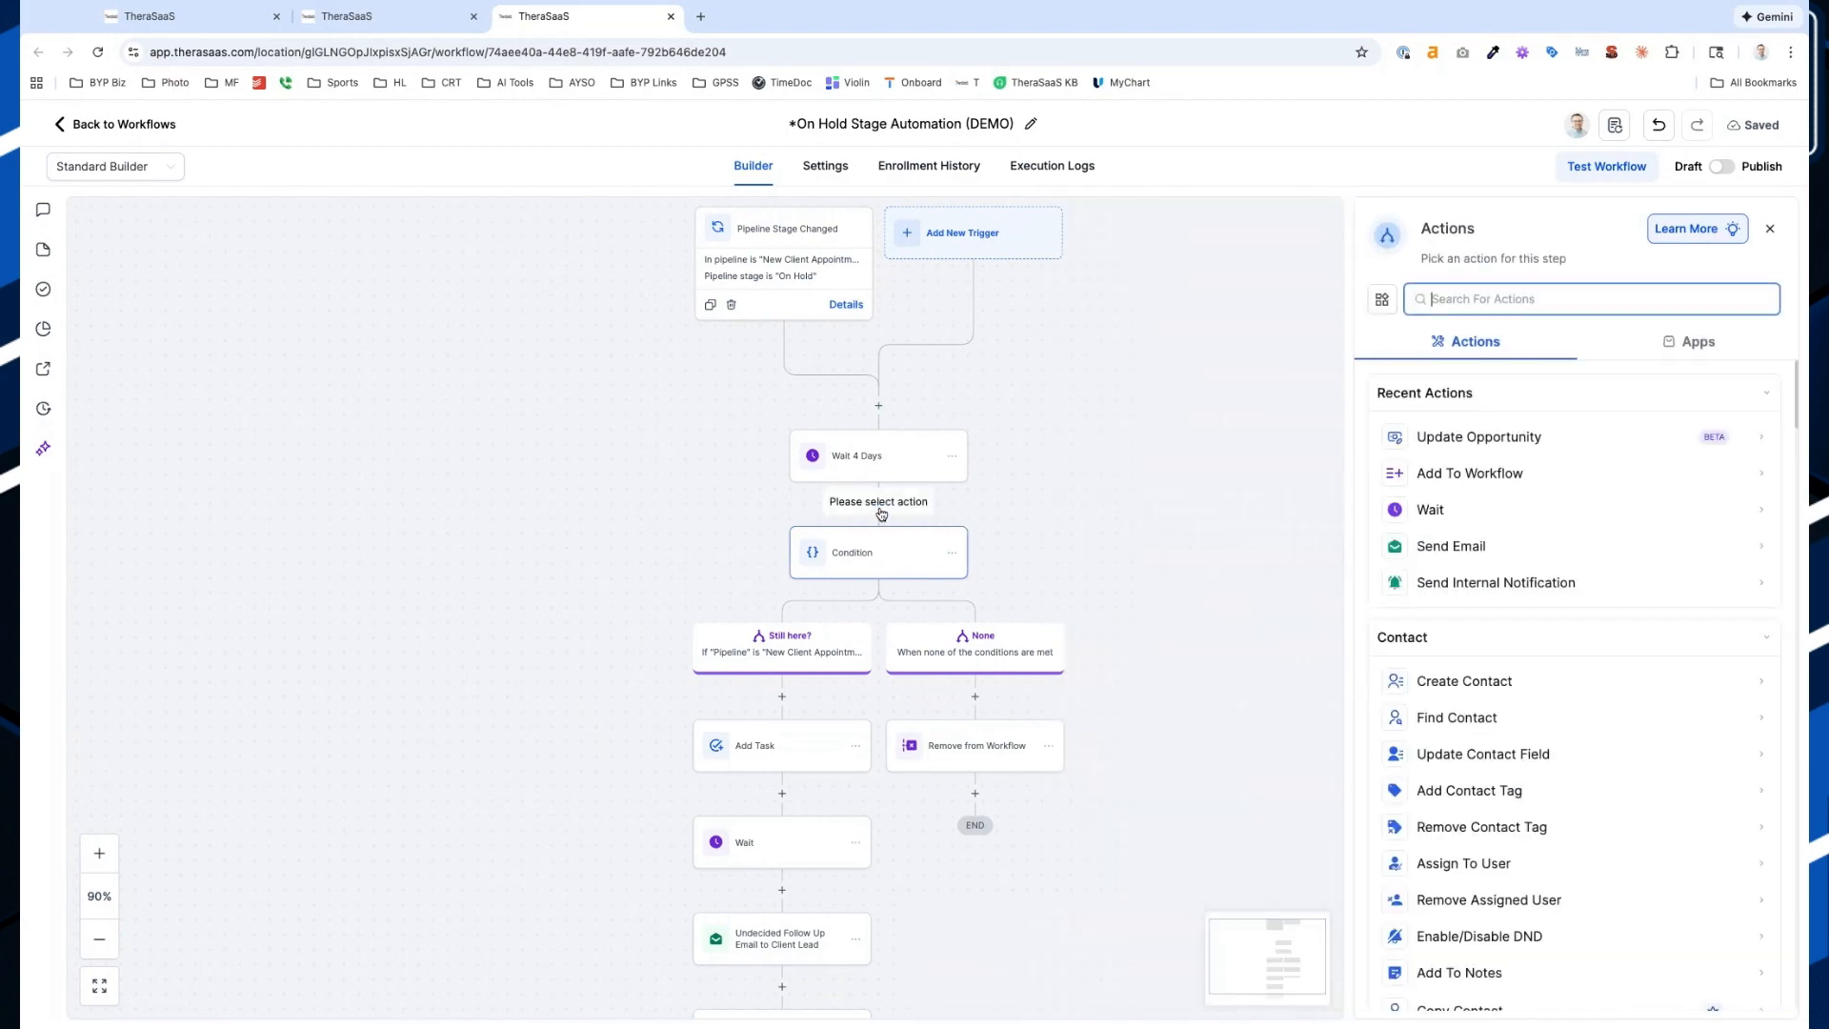
pyautogui.write('condi')
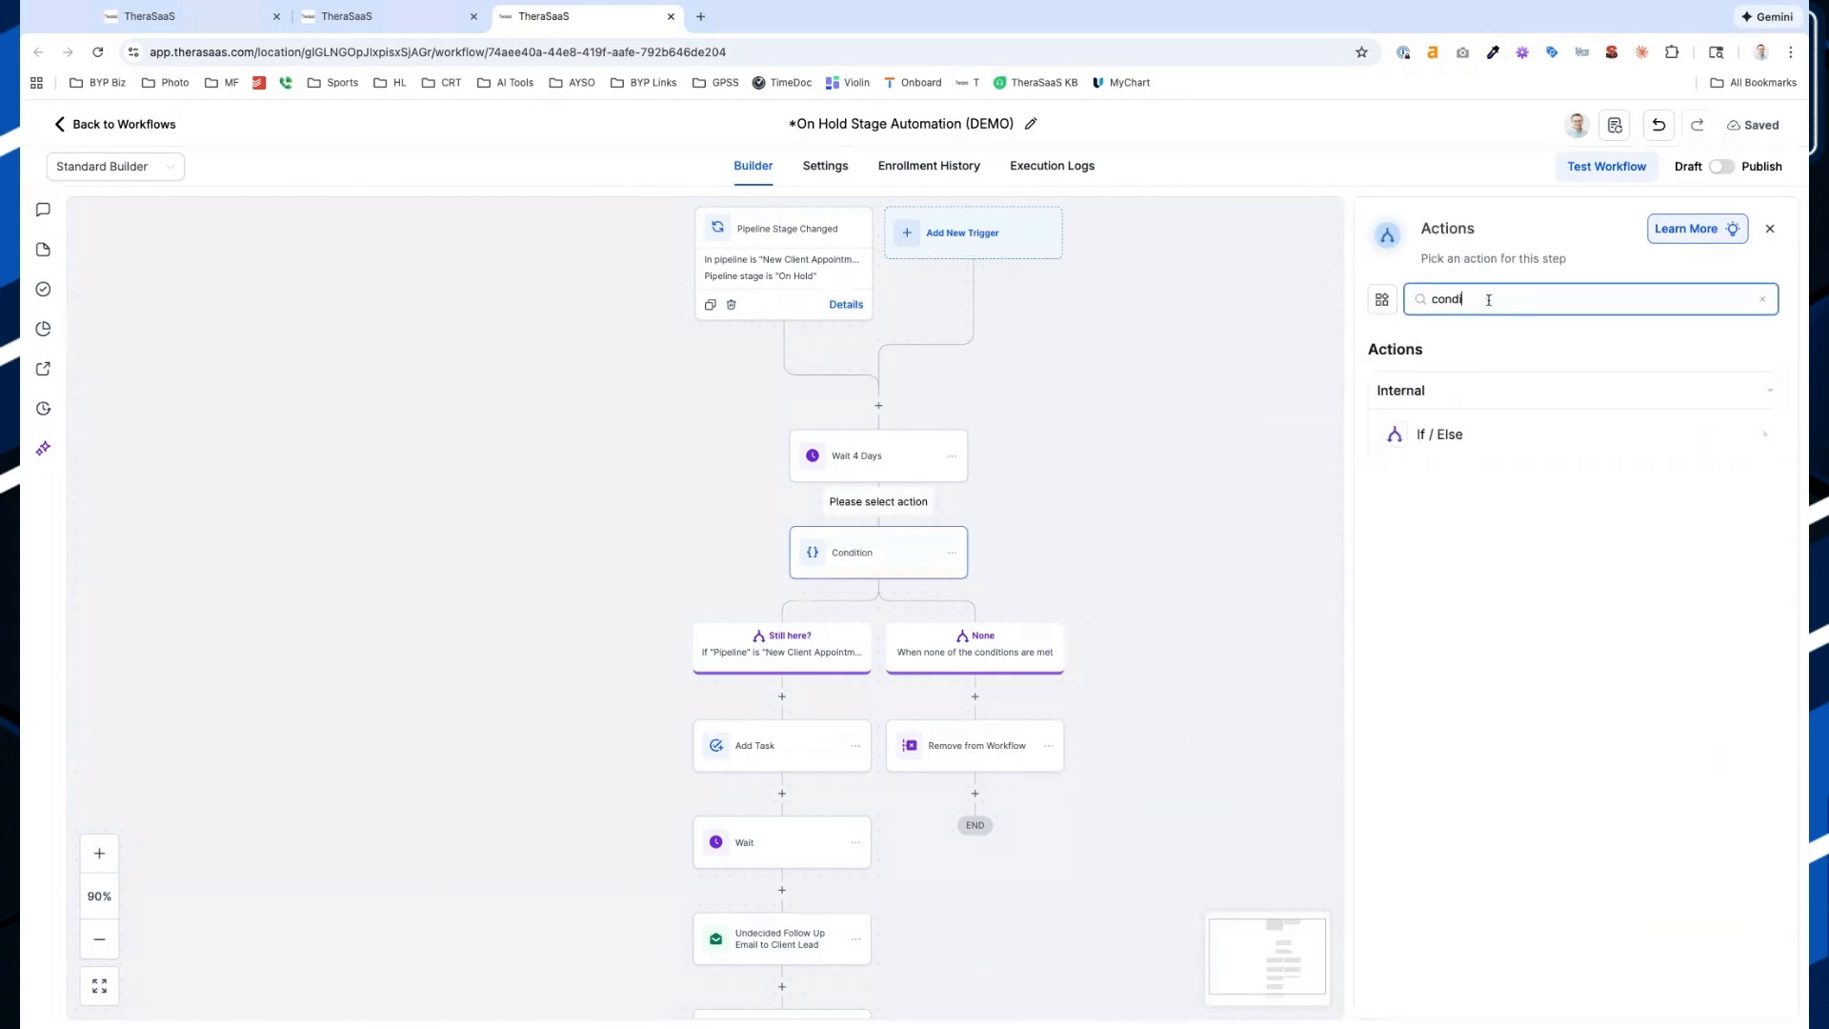
pyautogui.click(1498, 424)
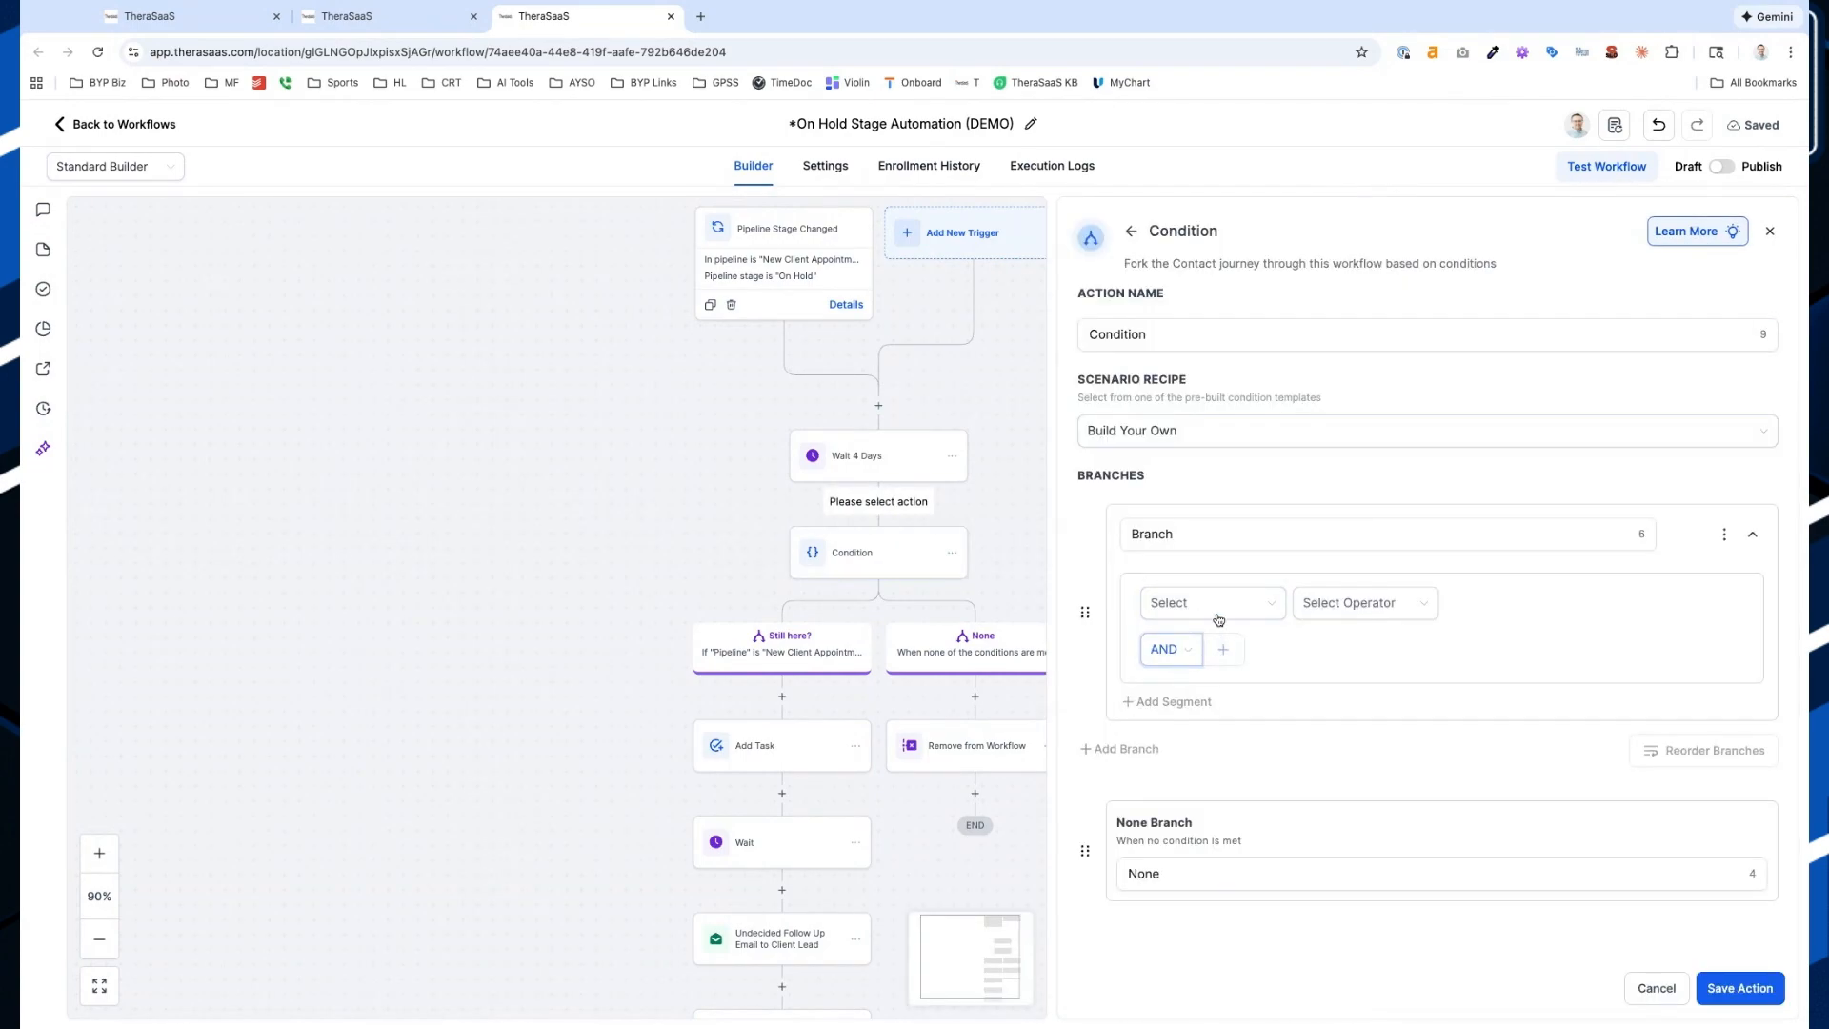
pyautogui.click(1197, 606)
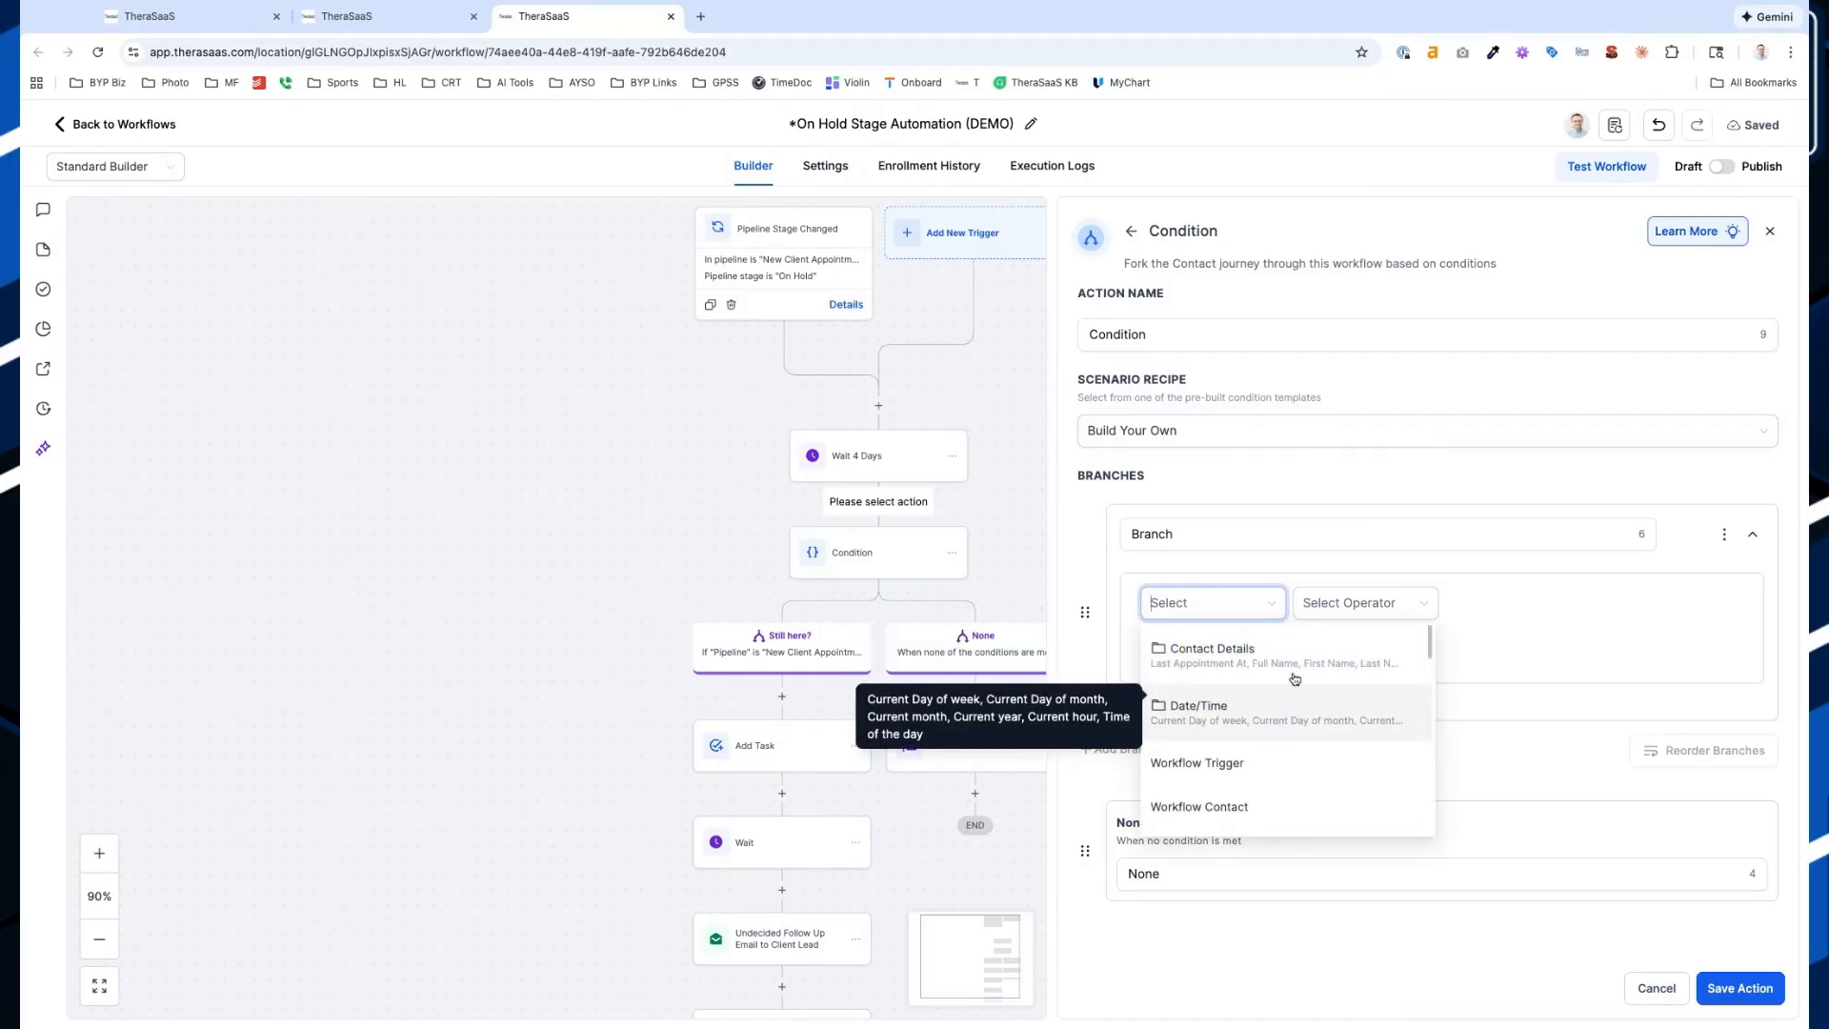
pyautogui.click(1657, 987)
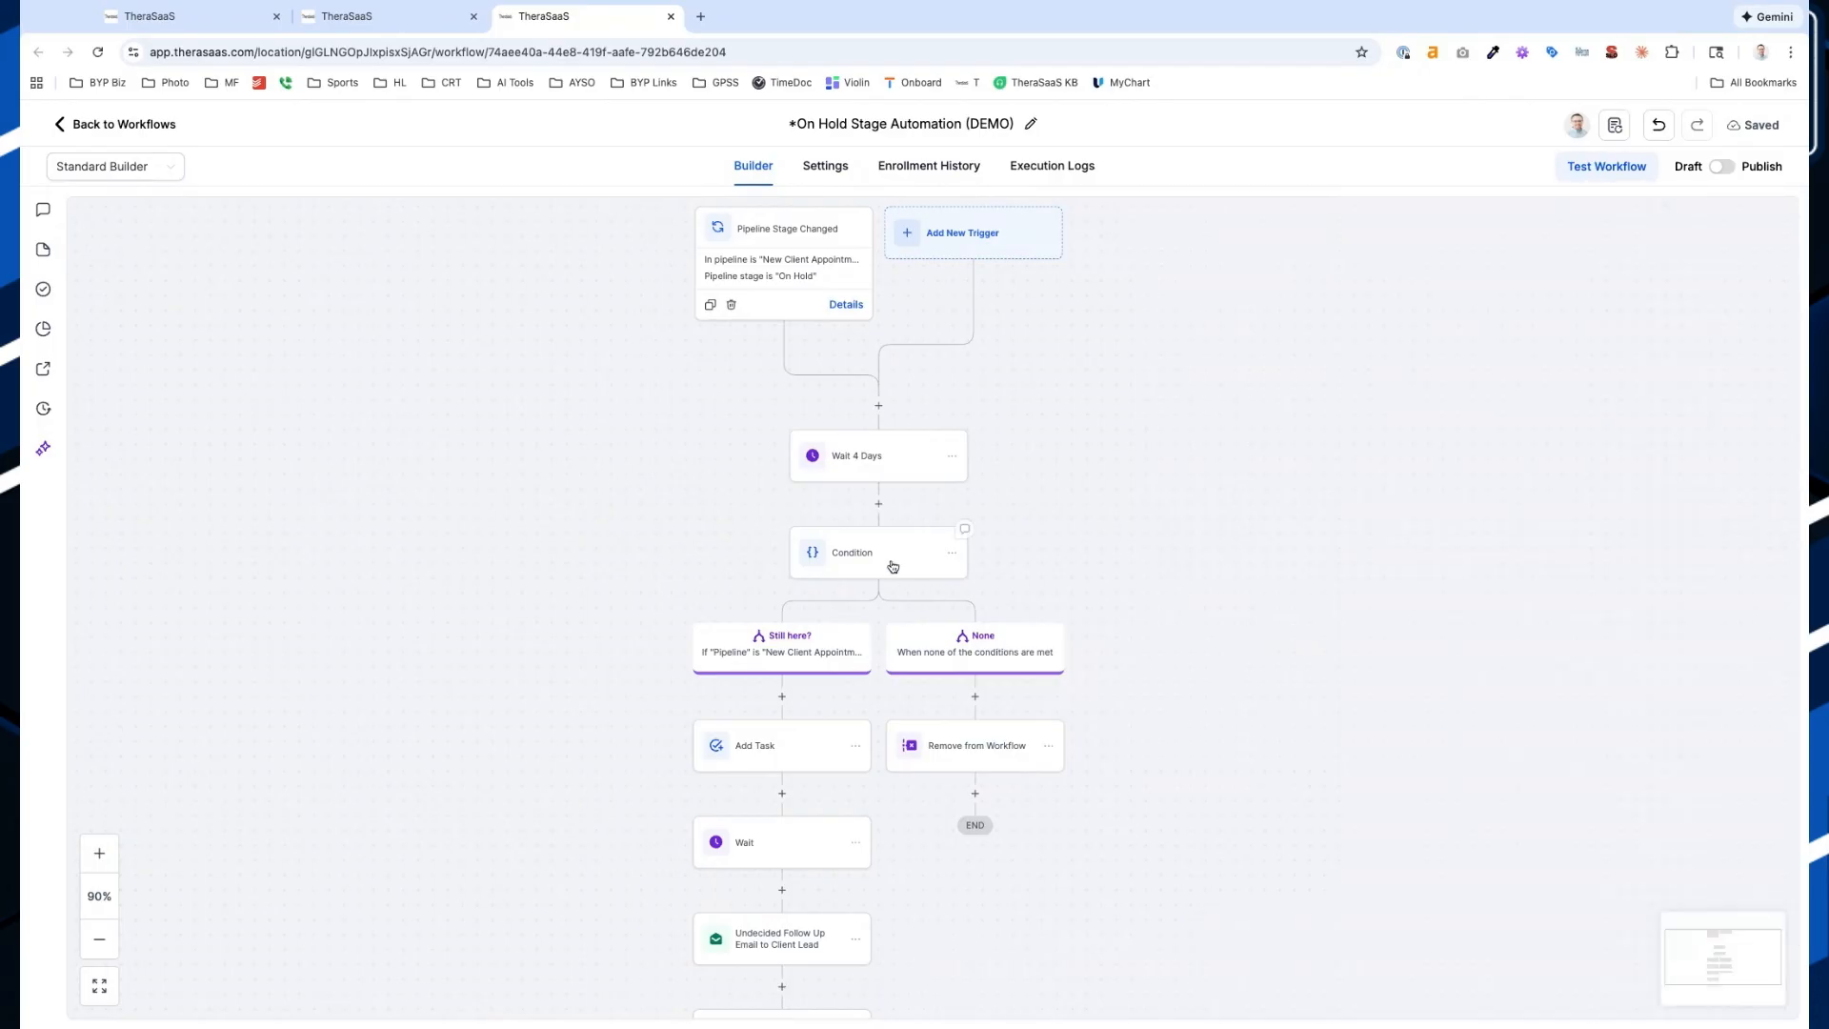
# Open the Condition action and examine the "Still here?" branch, collapsing and re-expanding its rules
pyautogui.click(893, 566)
pyautogui.click(1171, 529)
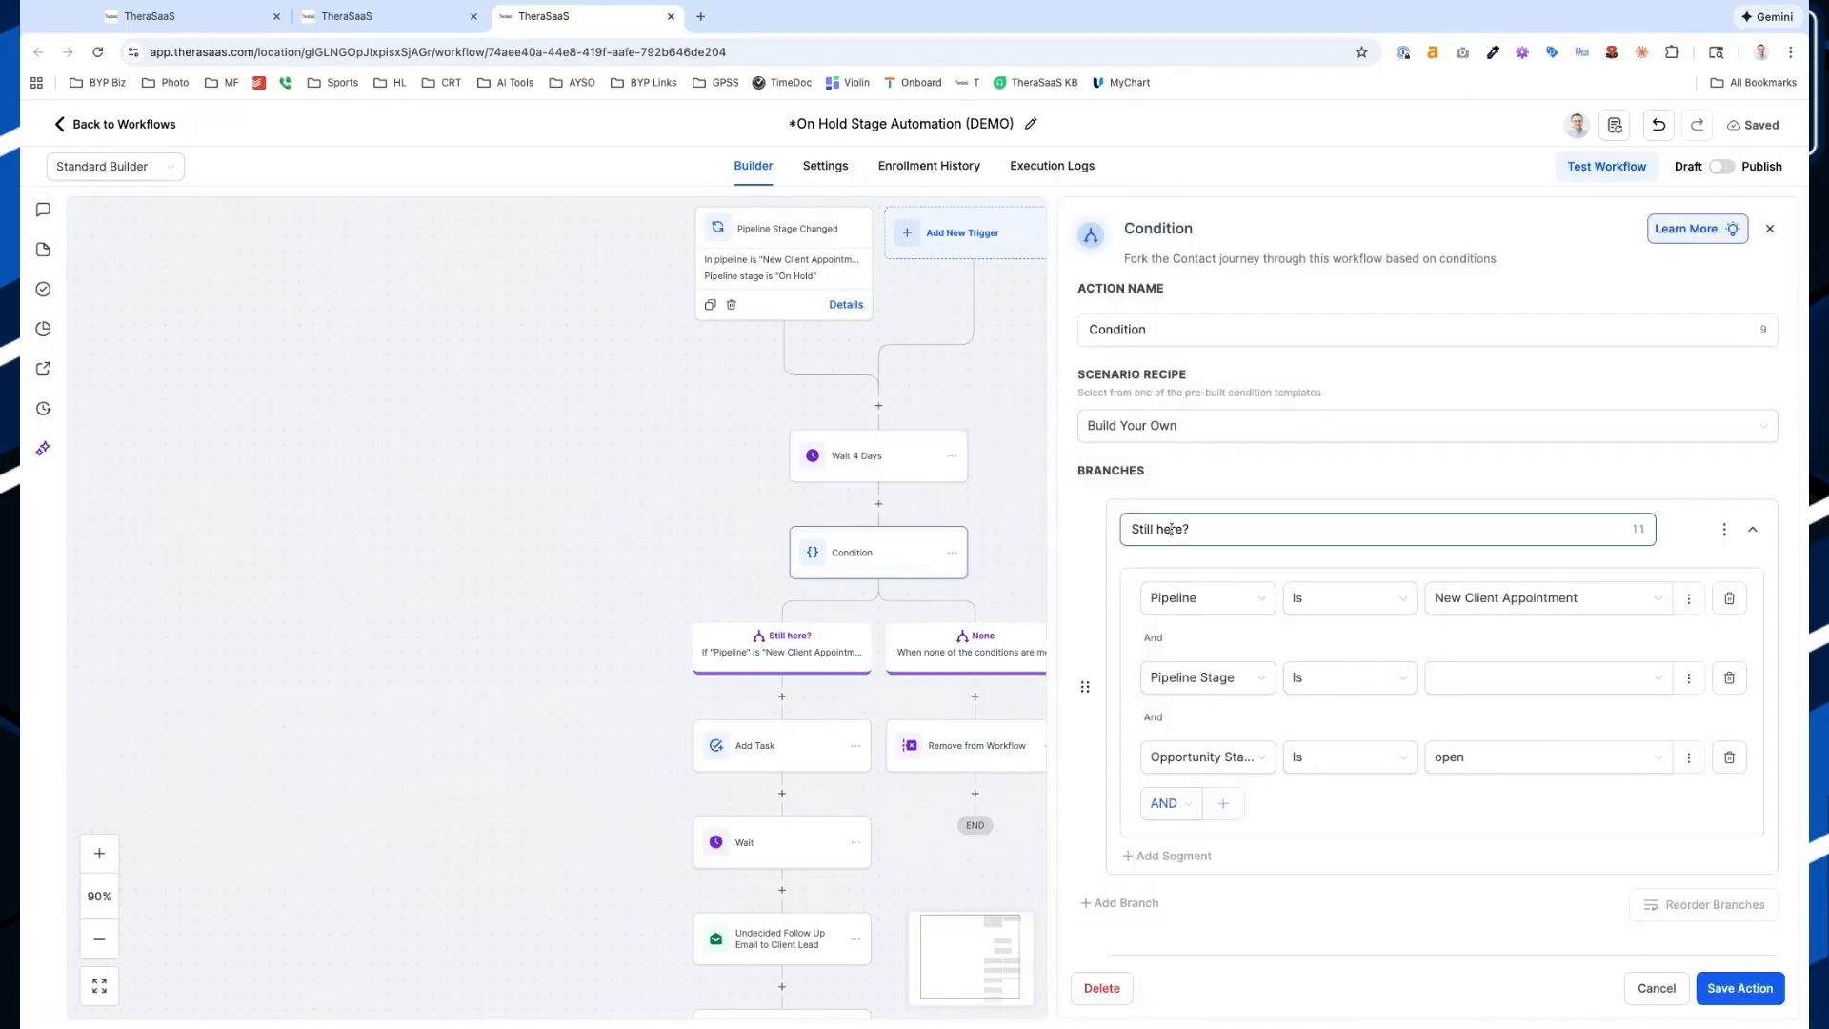
pyautogui.tripleClick(1172, 529)
pyautogui.click(1751, 531)
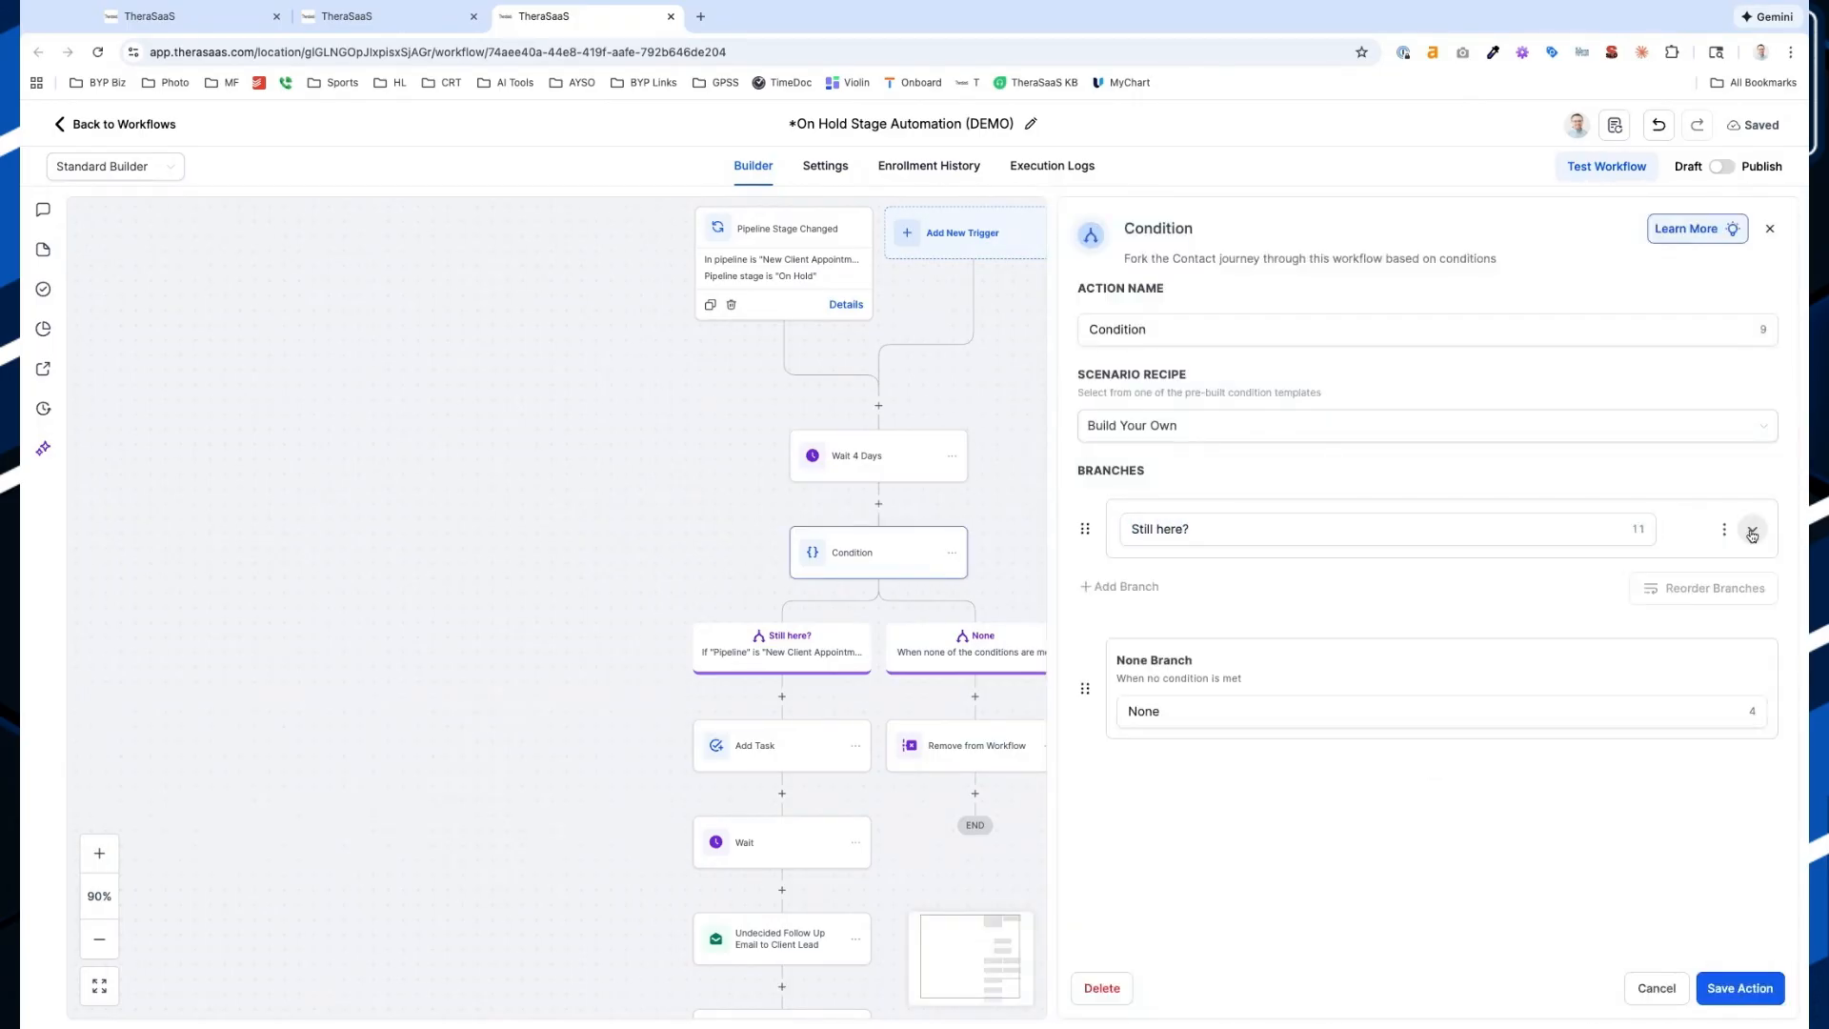
pyautogui.click(1752, 530)
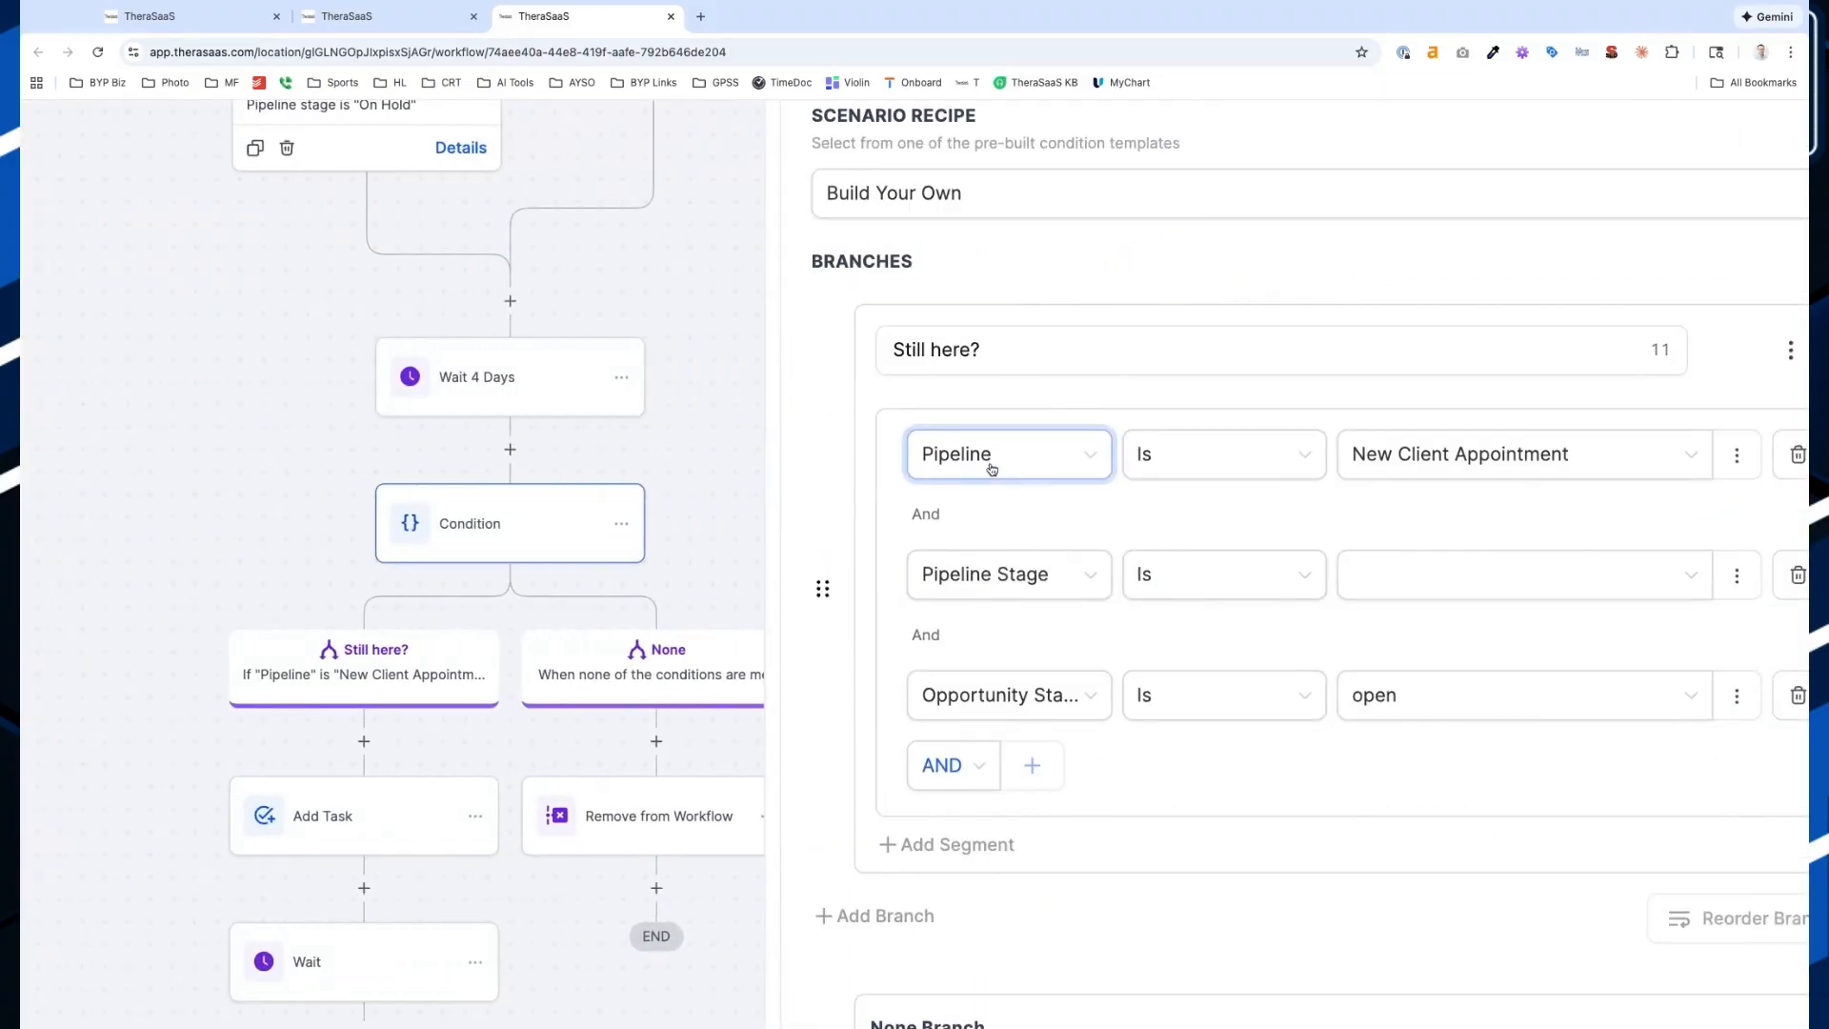
# Set the Pipeline Stage rule in the "Still here?" branch to "[New Client Appointment] - On Hold"
pyautogui.hscroll(2, 1458, 455)
pyautogui.click(1307, 455)
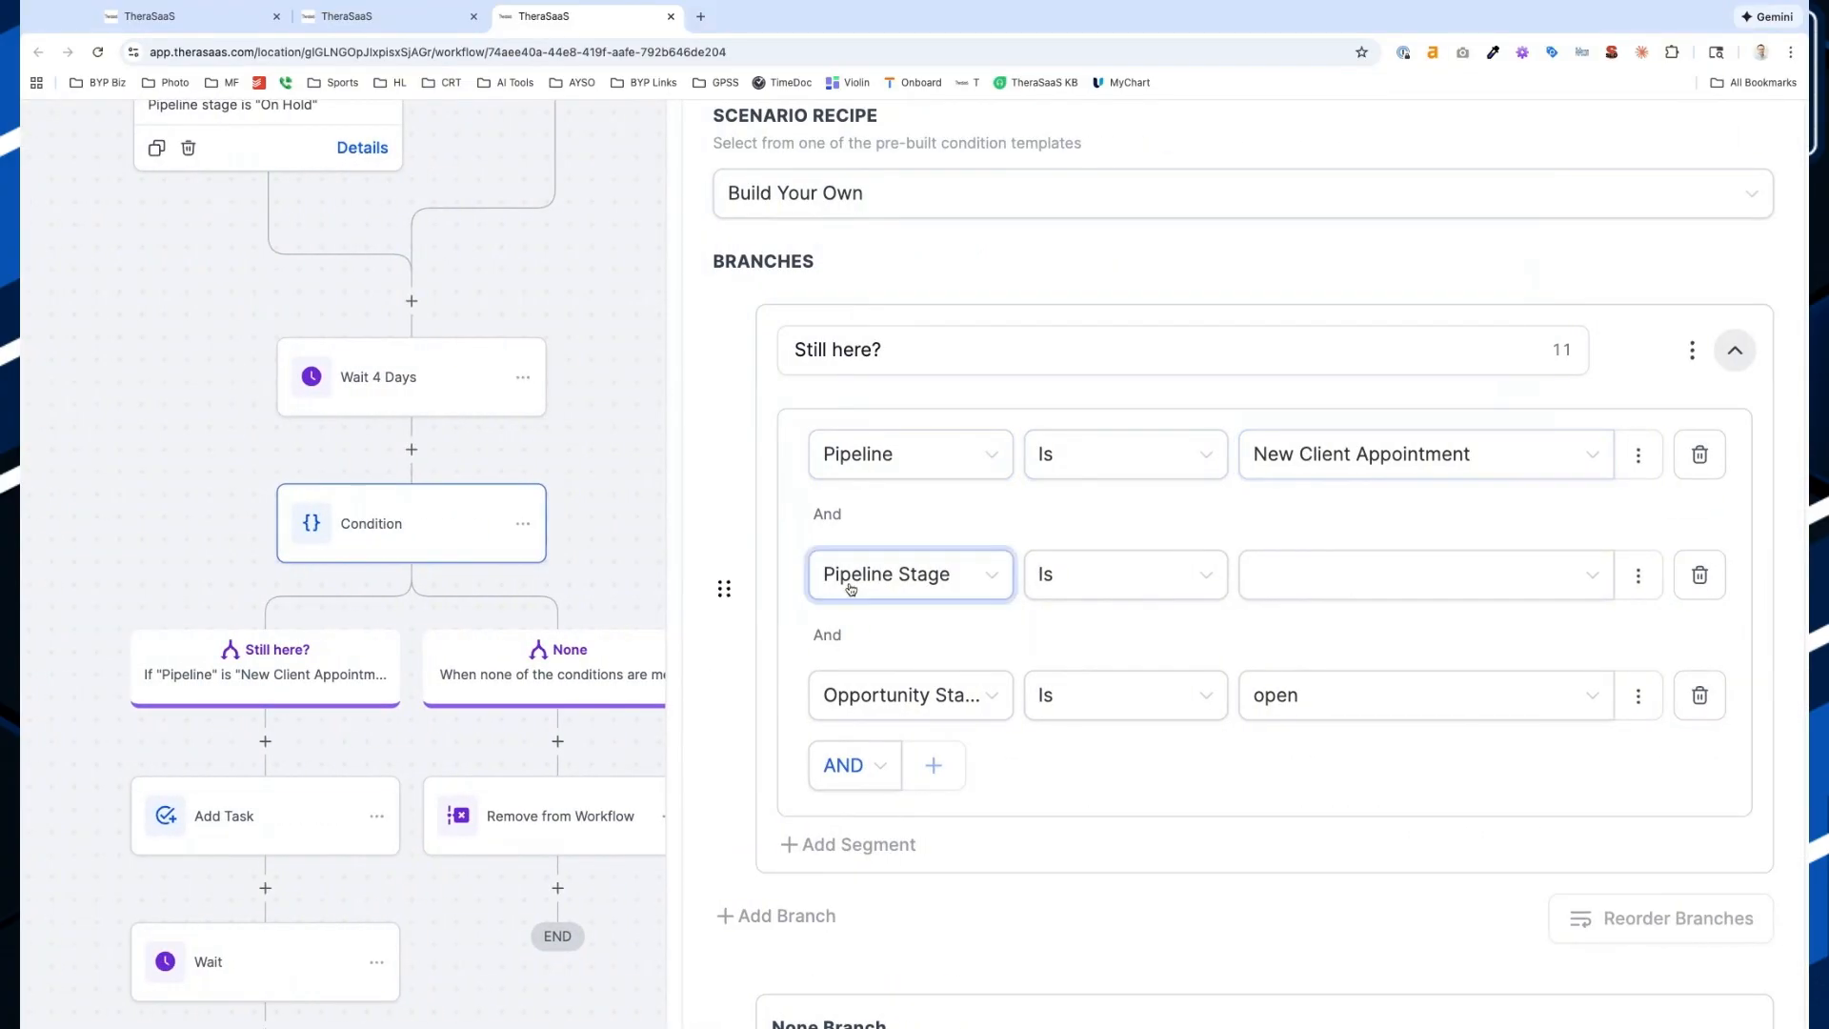
pyautogui.click(1285, 597)
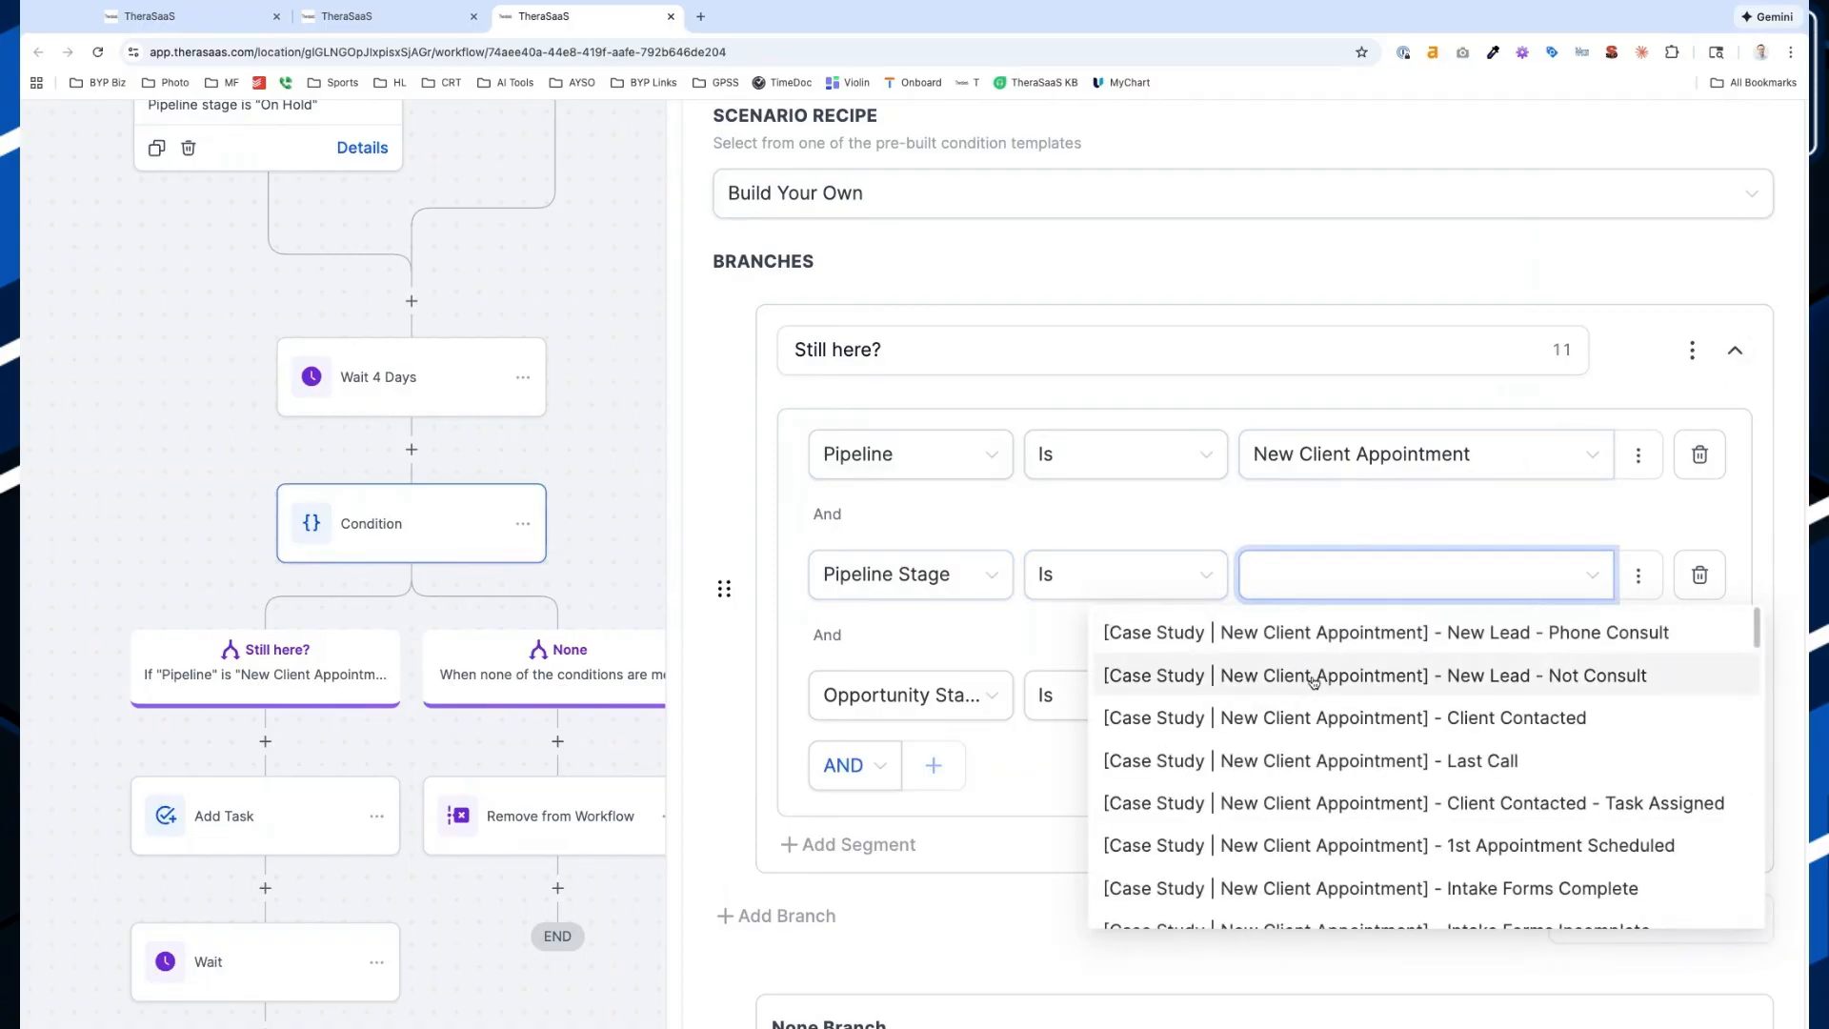
pyautogui.click(1342, 686)
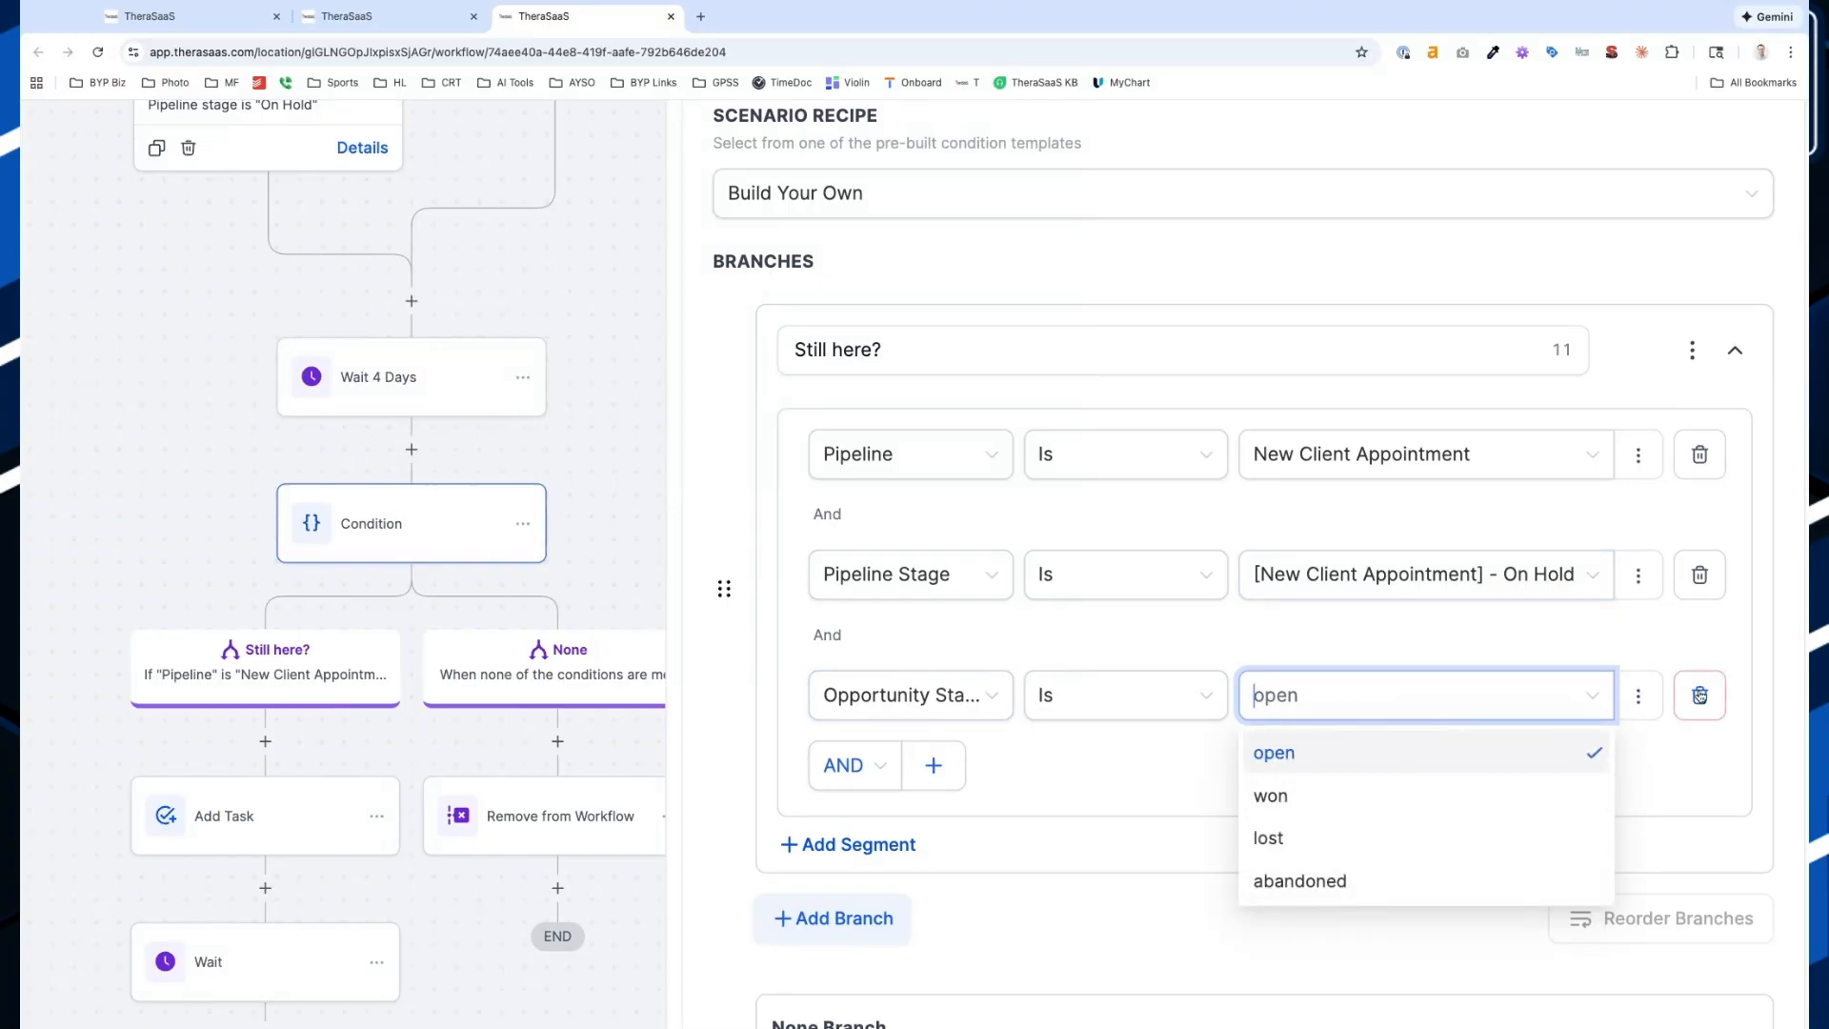
# Delete the Opportunity Status rule from the "Still here?" branch and add an empty rule joined with AND
pyautogui.click(1700, 694)
pyautogui.click(858, 727)
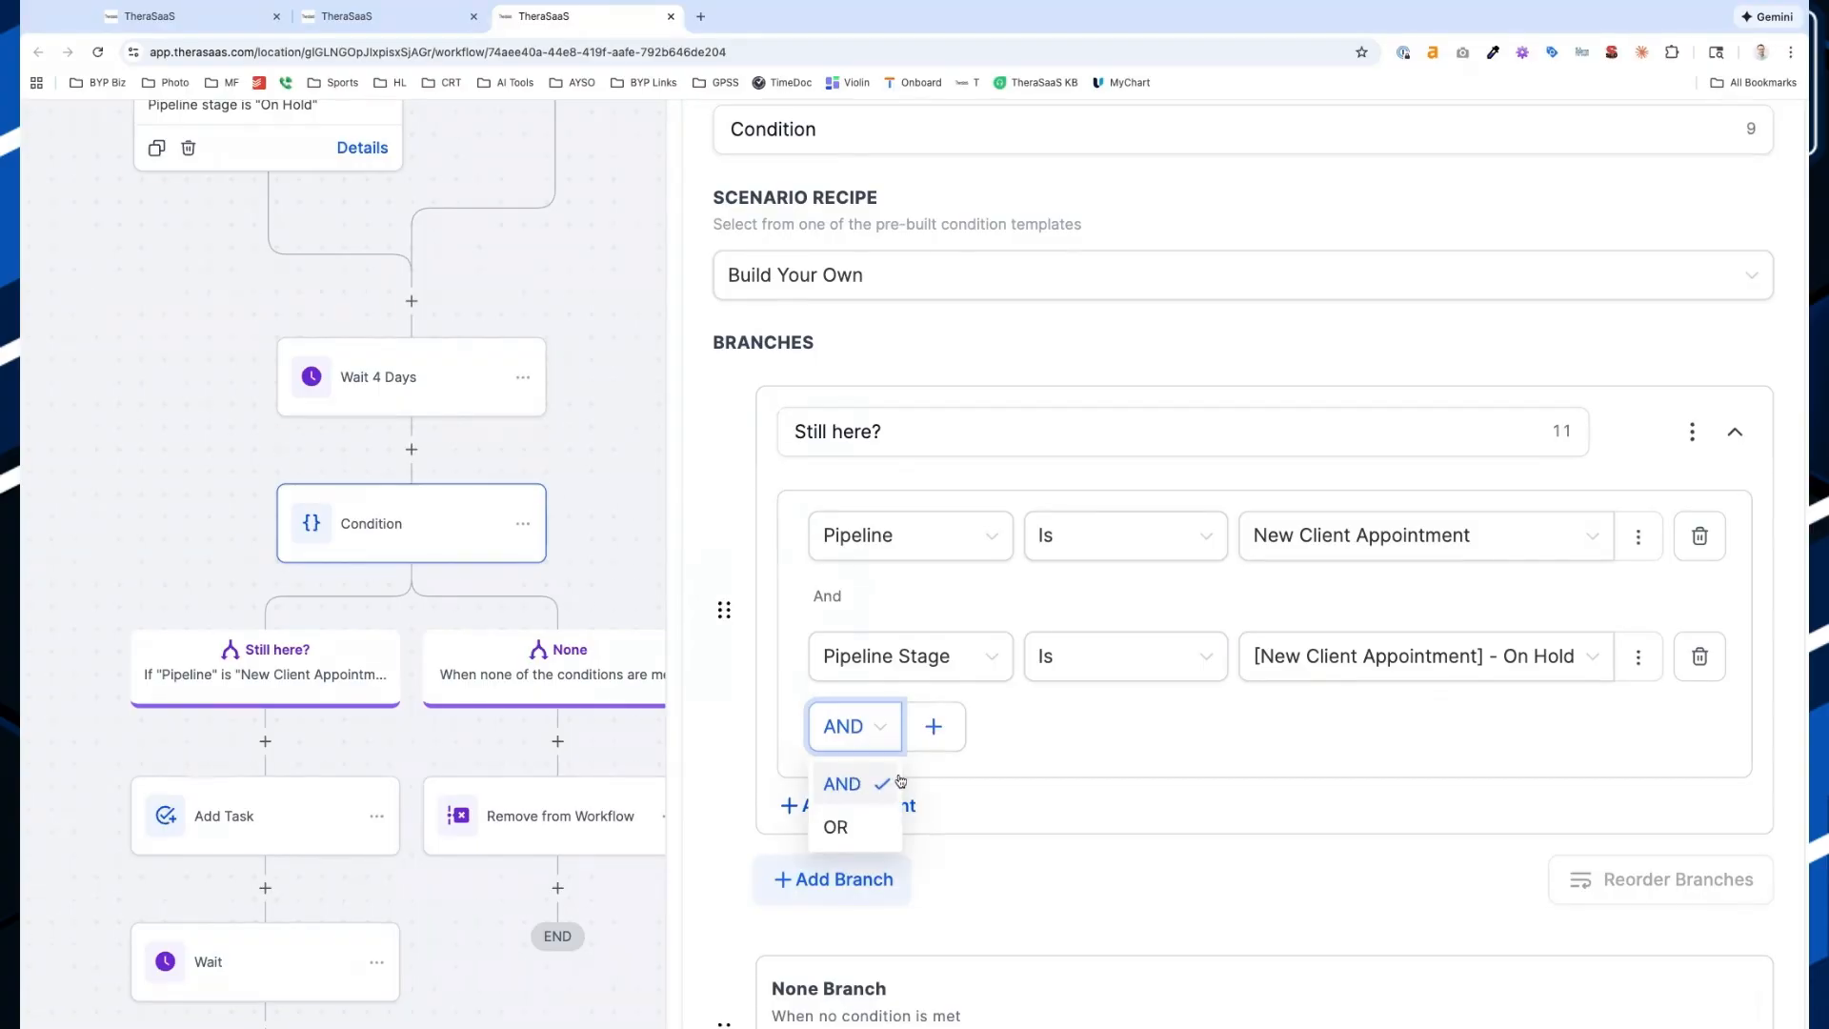
pyautogui.click(900, 781)
pyautogui.click(950, 739)
# Try to find the new rule's field by searching for "stag" and "st"
pyautogui.click(915, 776)
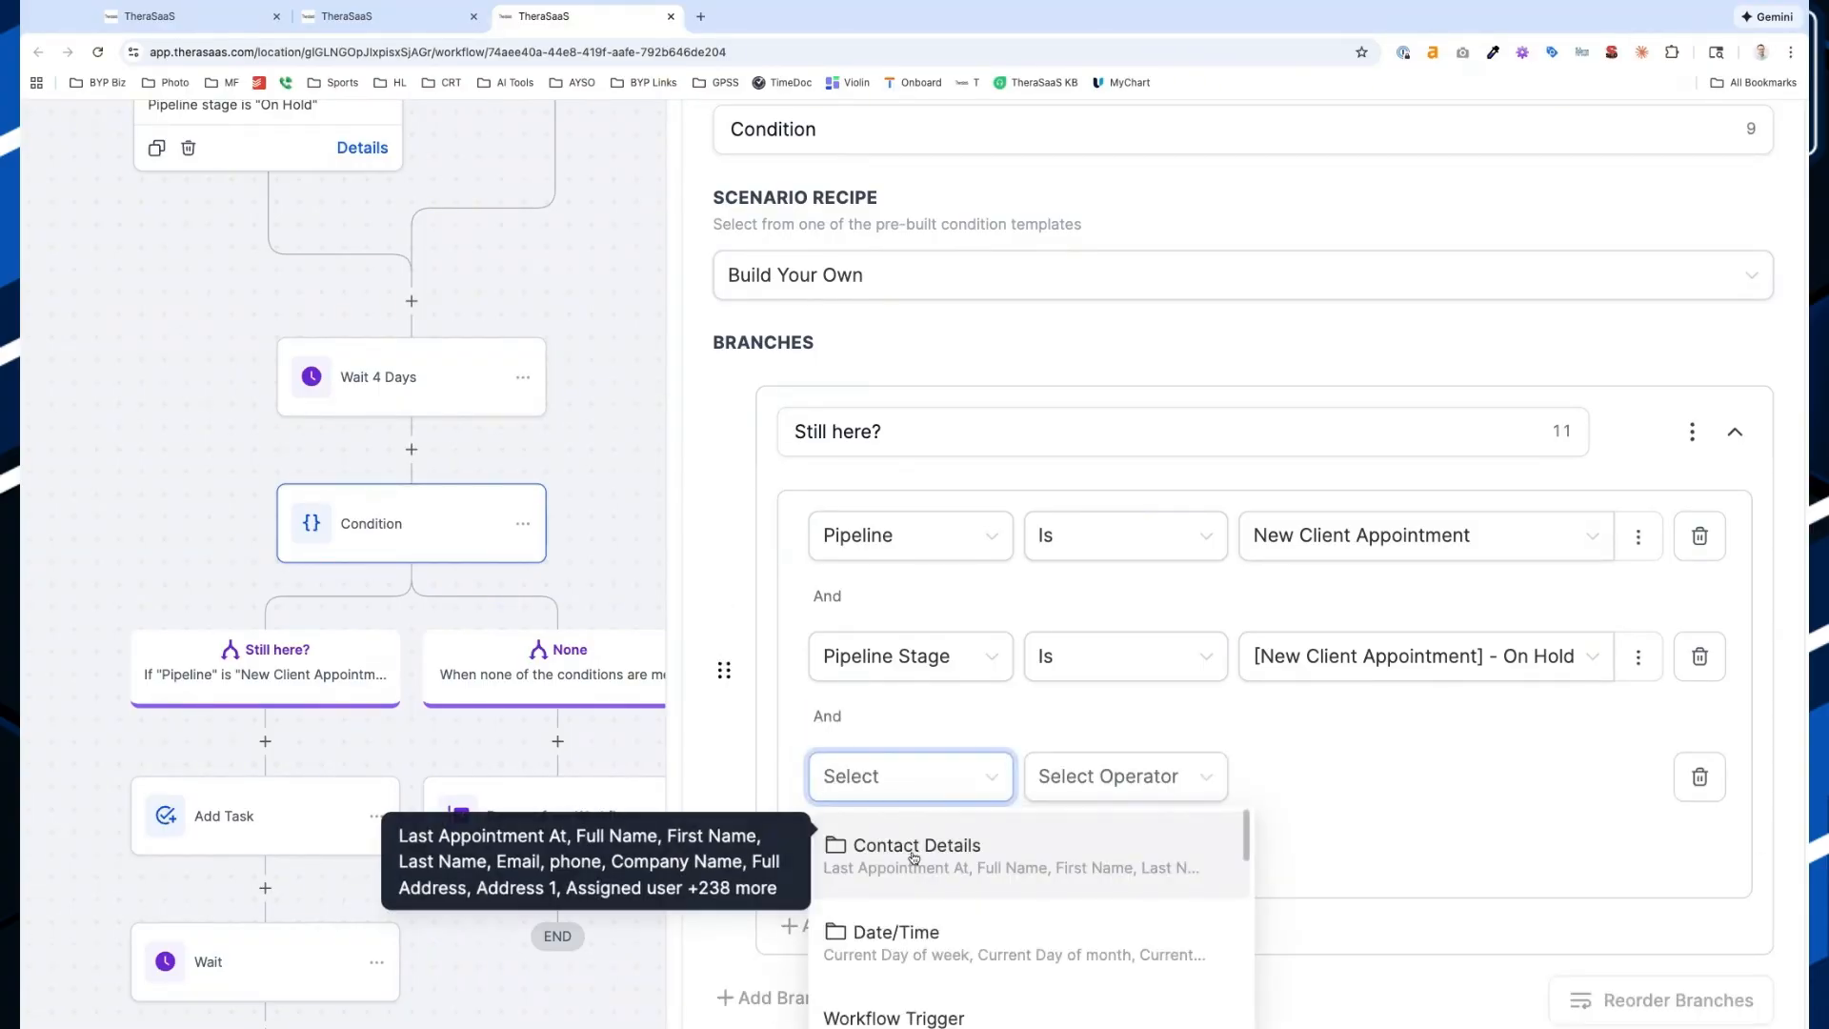
pyautogui.write('stag')
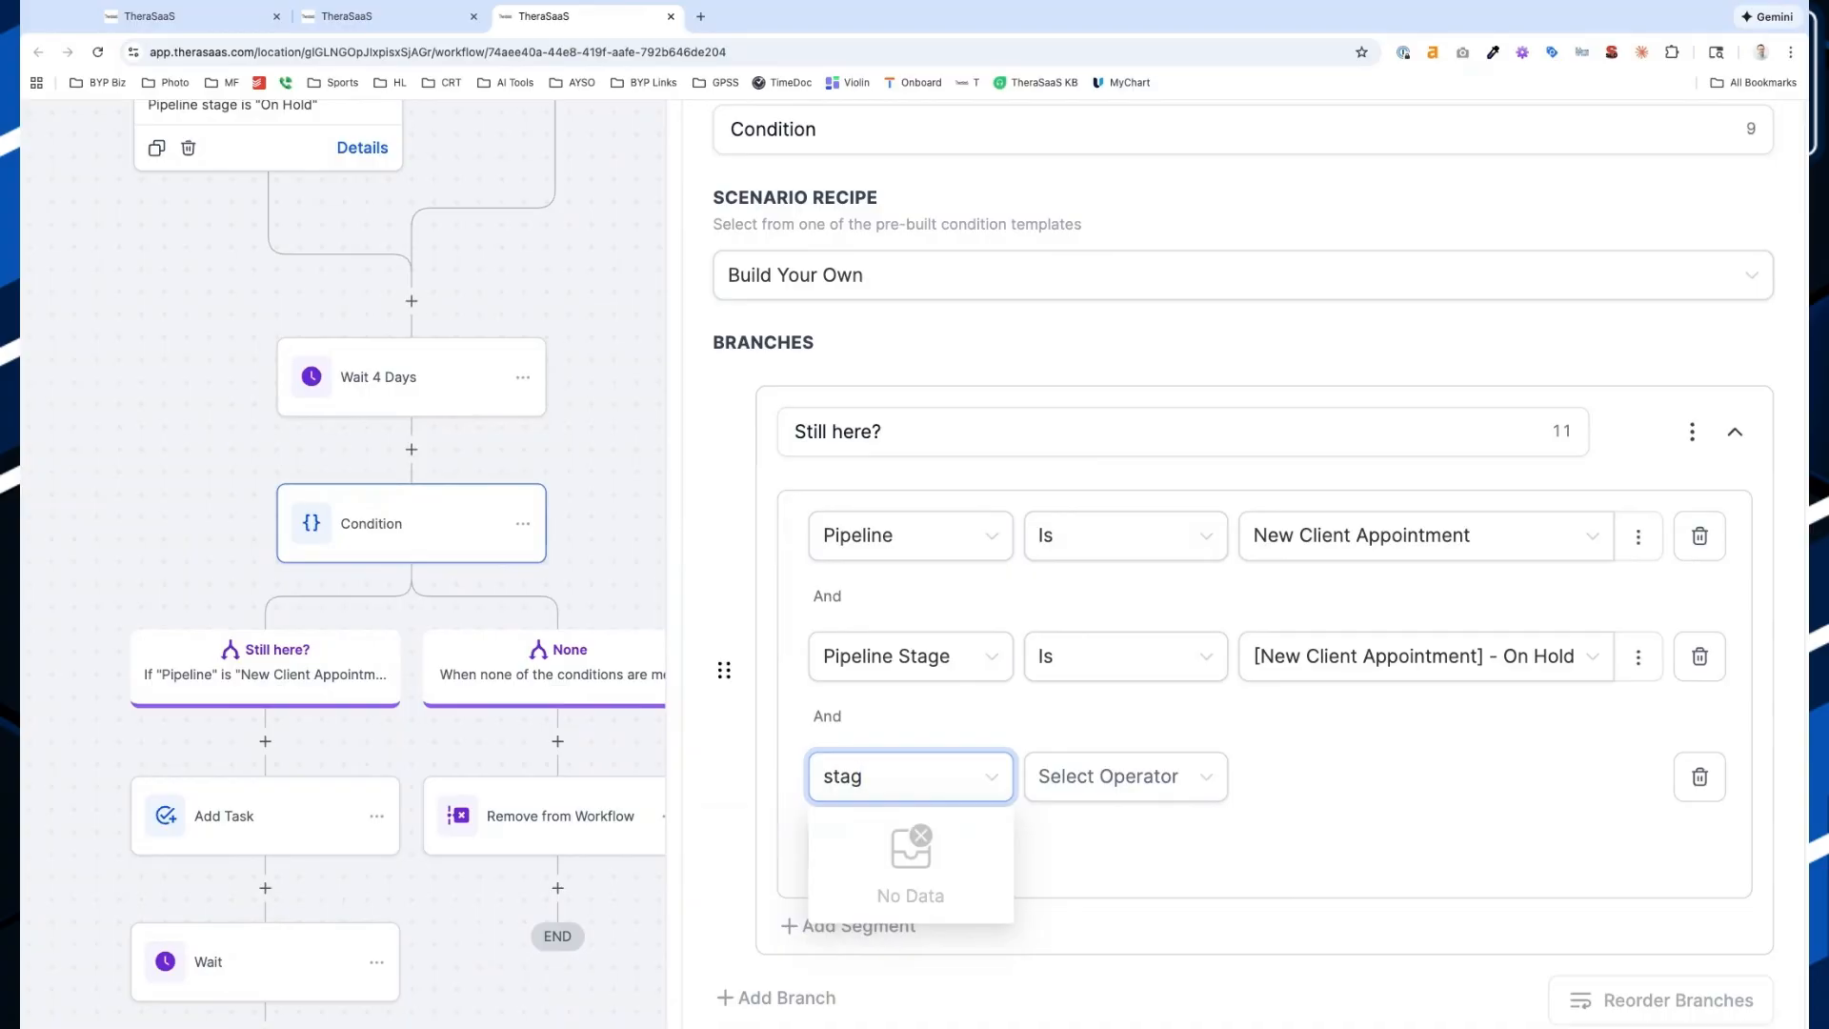
pyautogui.press('super+a')
pyautogui.write('st')
pyautogui.scroll(-2, 1069, 843)
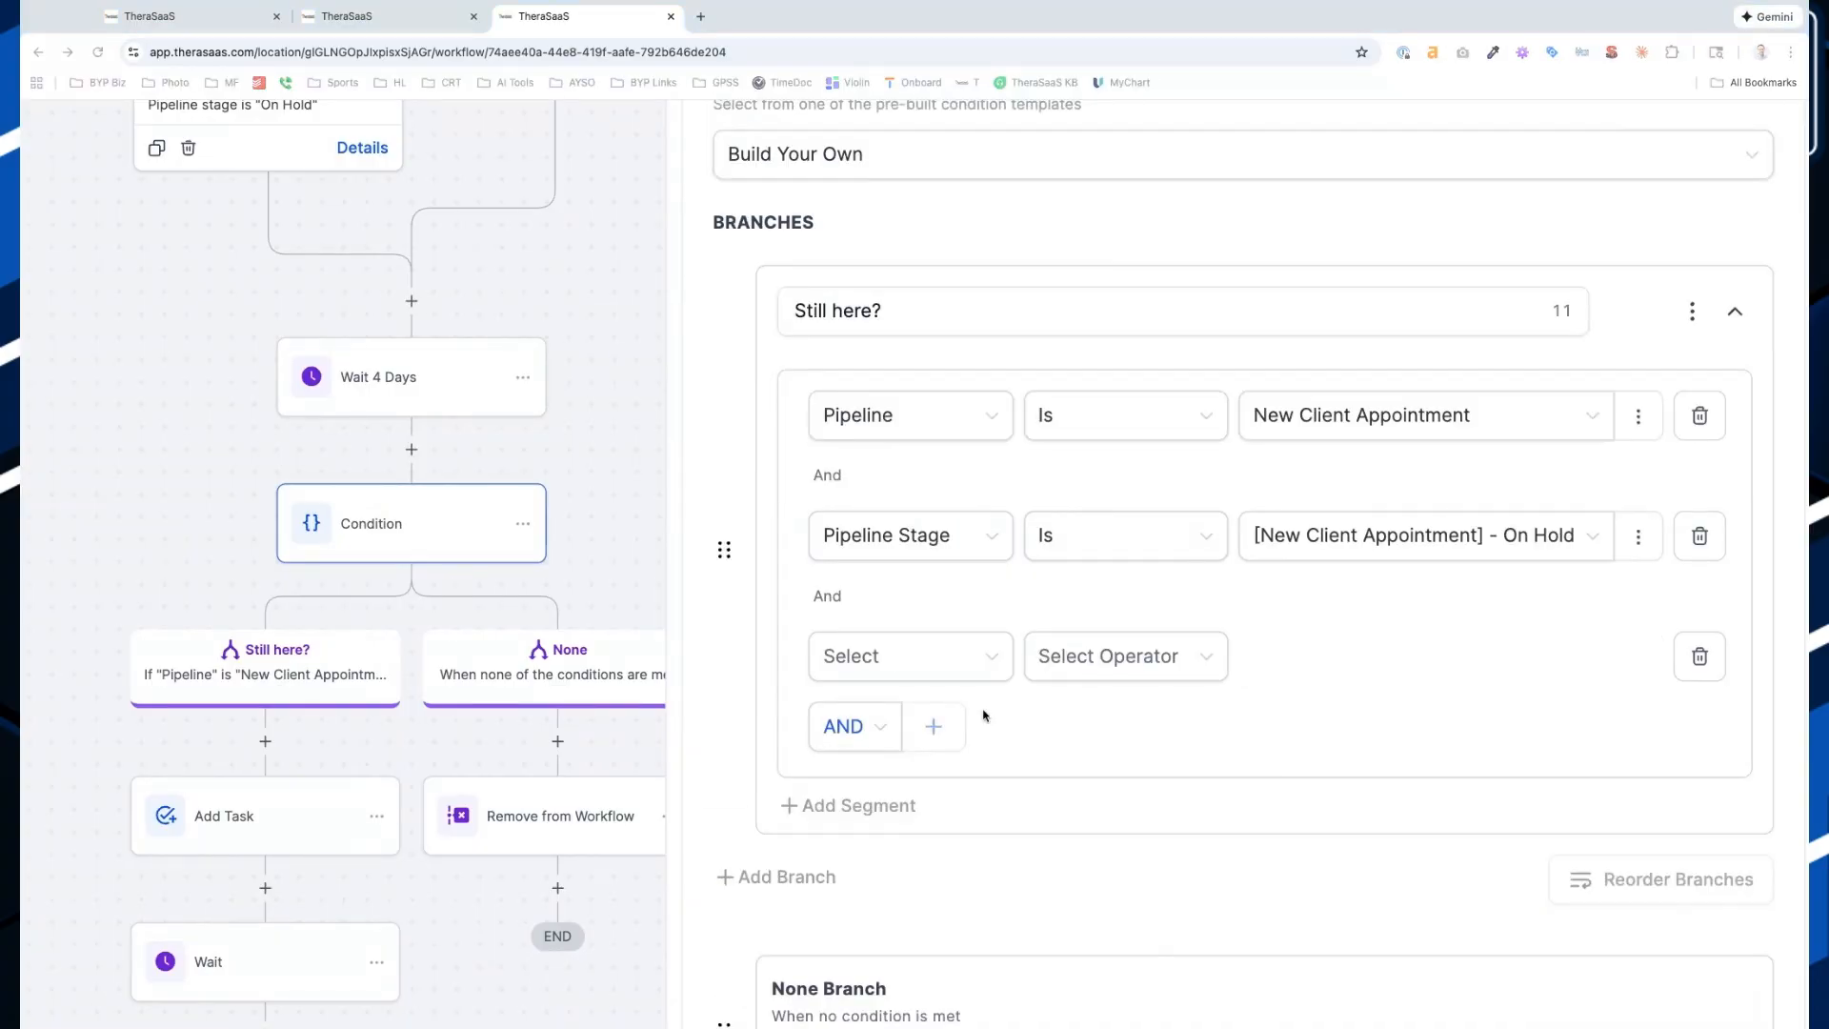
# Set the new rule to Opportunity Status Is open and save the Condition action
pyautogui.click(936, 664)
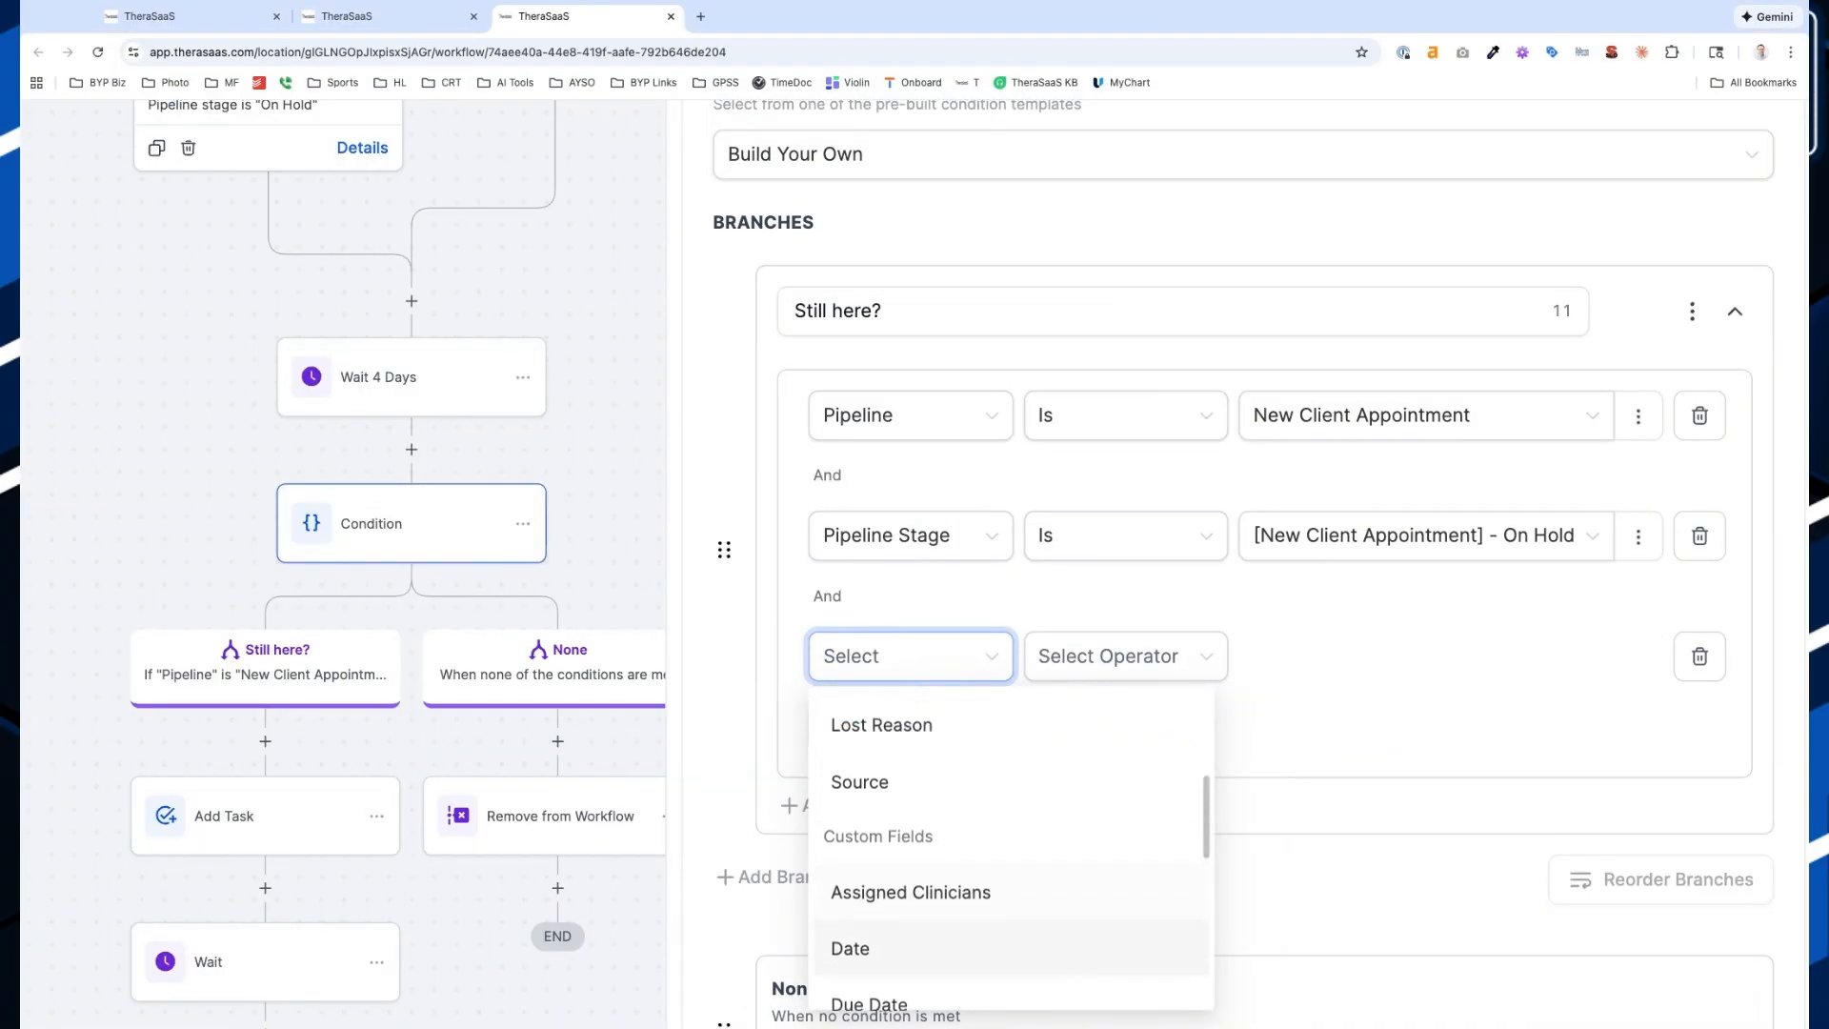
pyautogui.scroll(4, 976, 886)
pyautogui.scroll(-1, 977, 882)
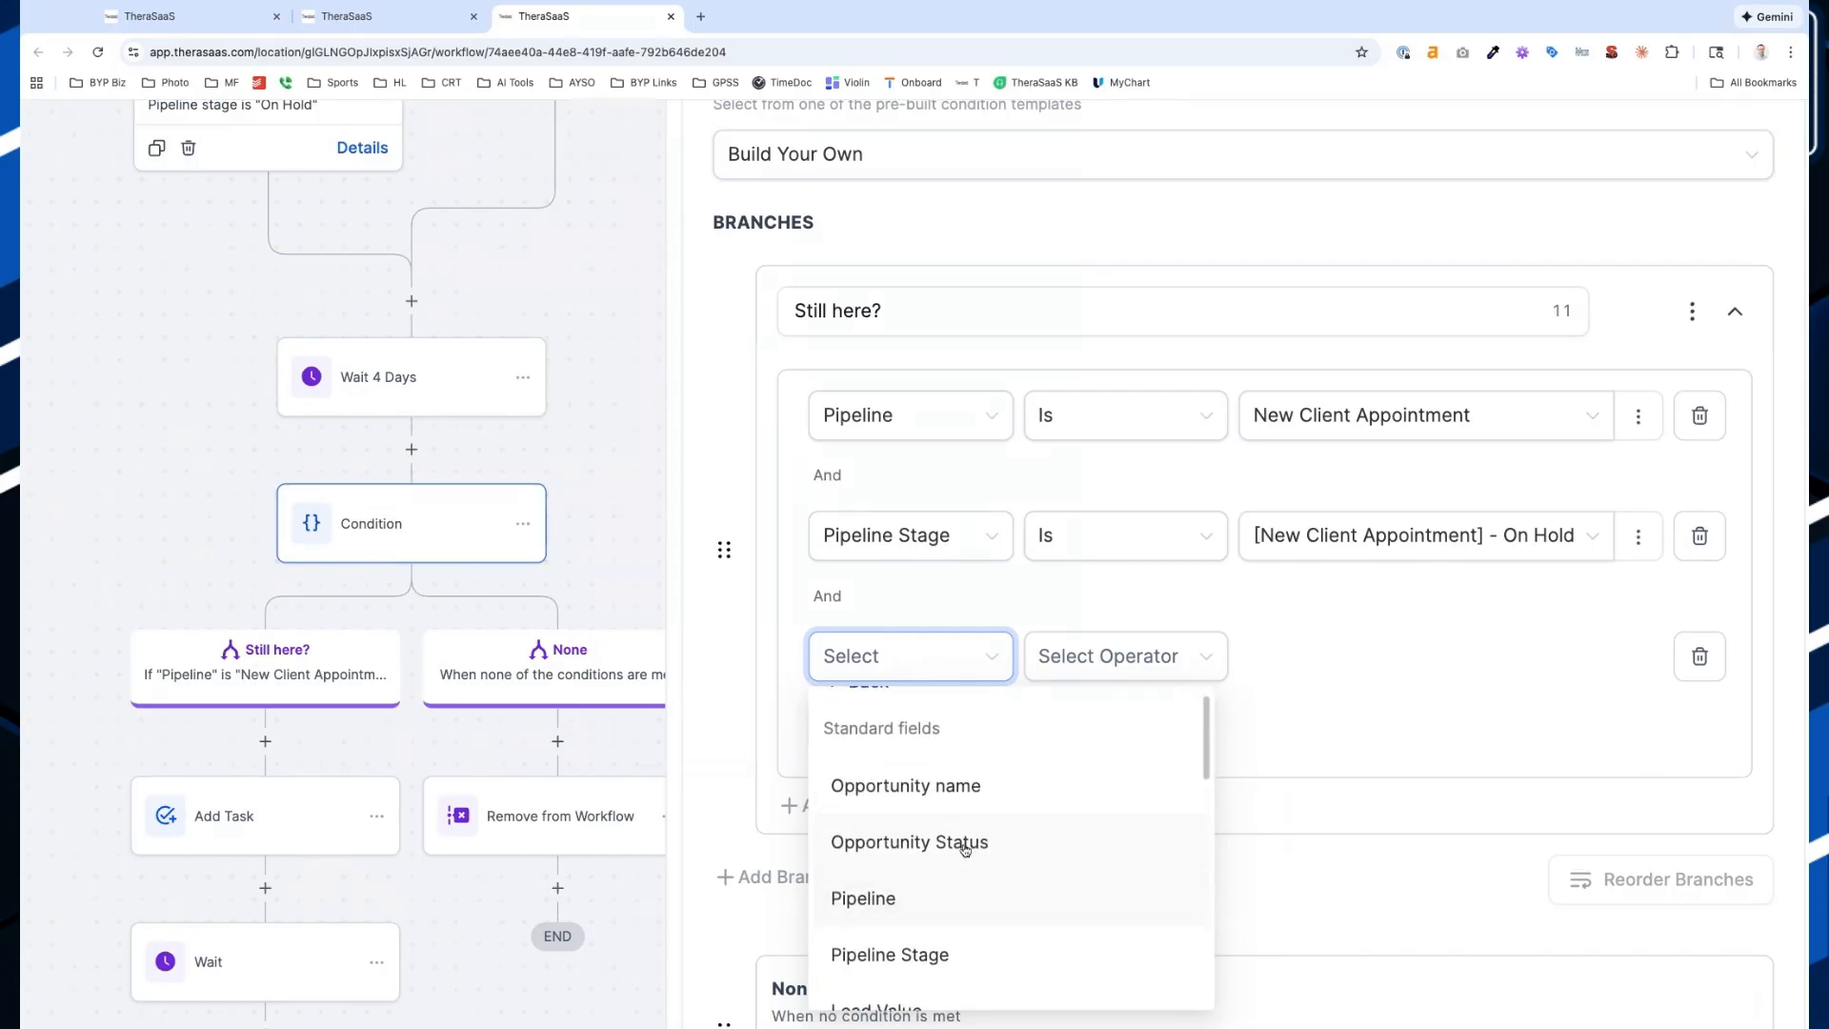
pyautogui.click(963, 843)
pyautogui.click(1133, 674)
pyautogui.click(1127, 715)
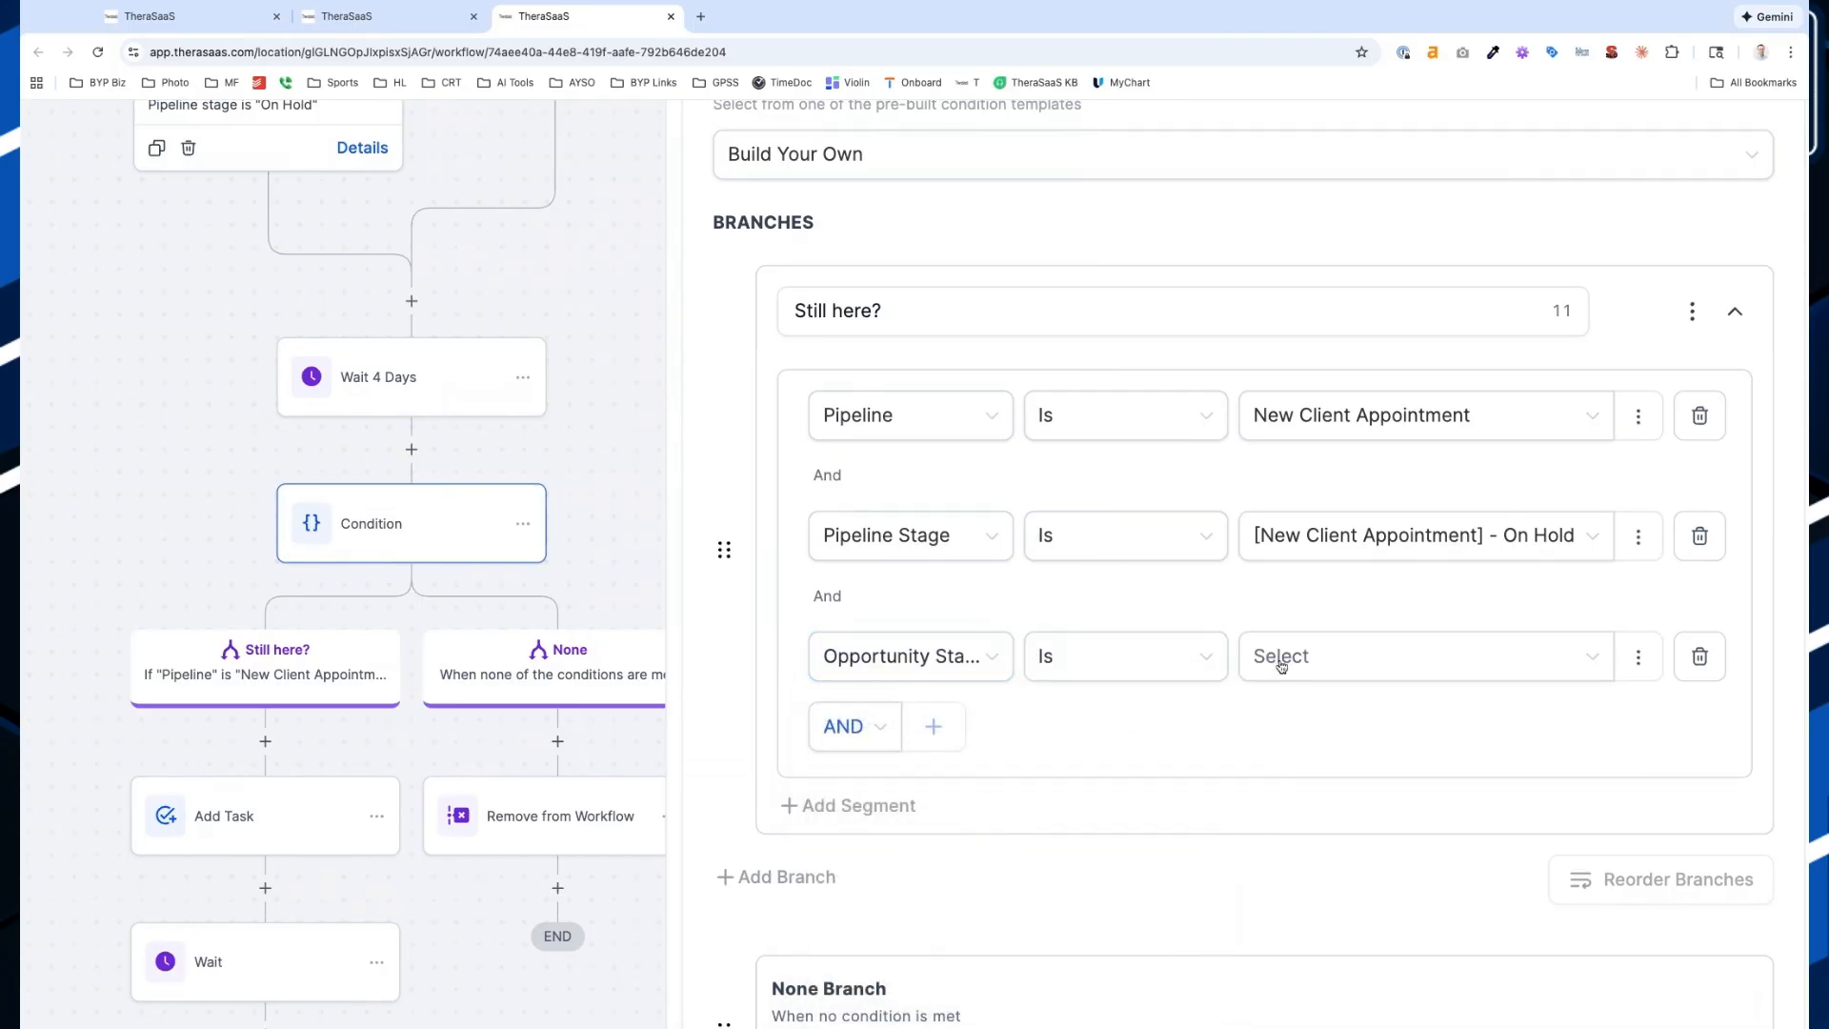
pyautogui.click(1331, 655)
pyautogui.click(1329, 731)
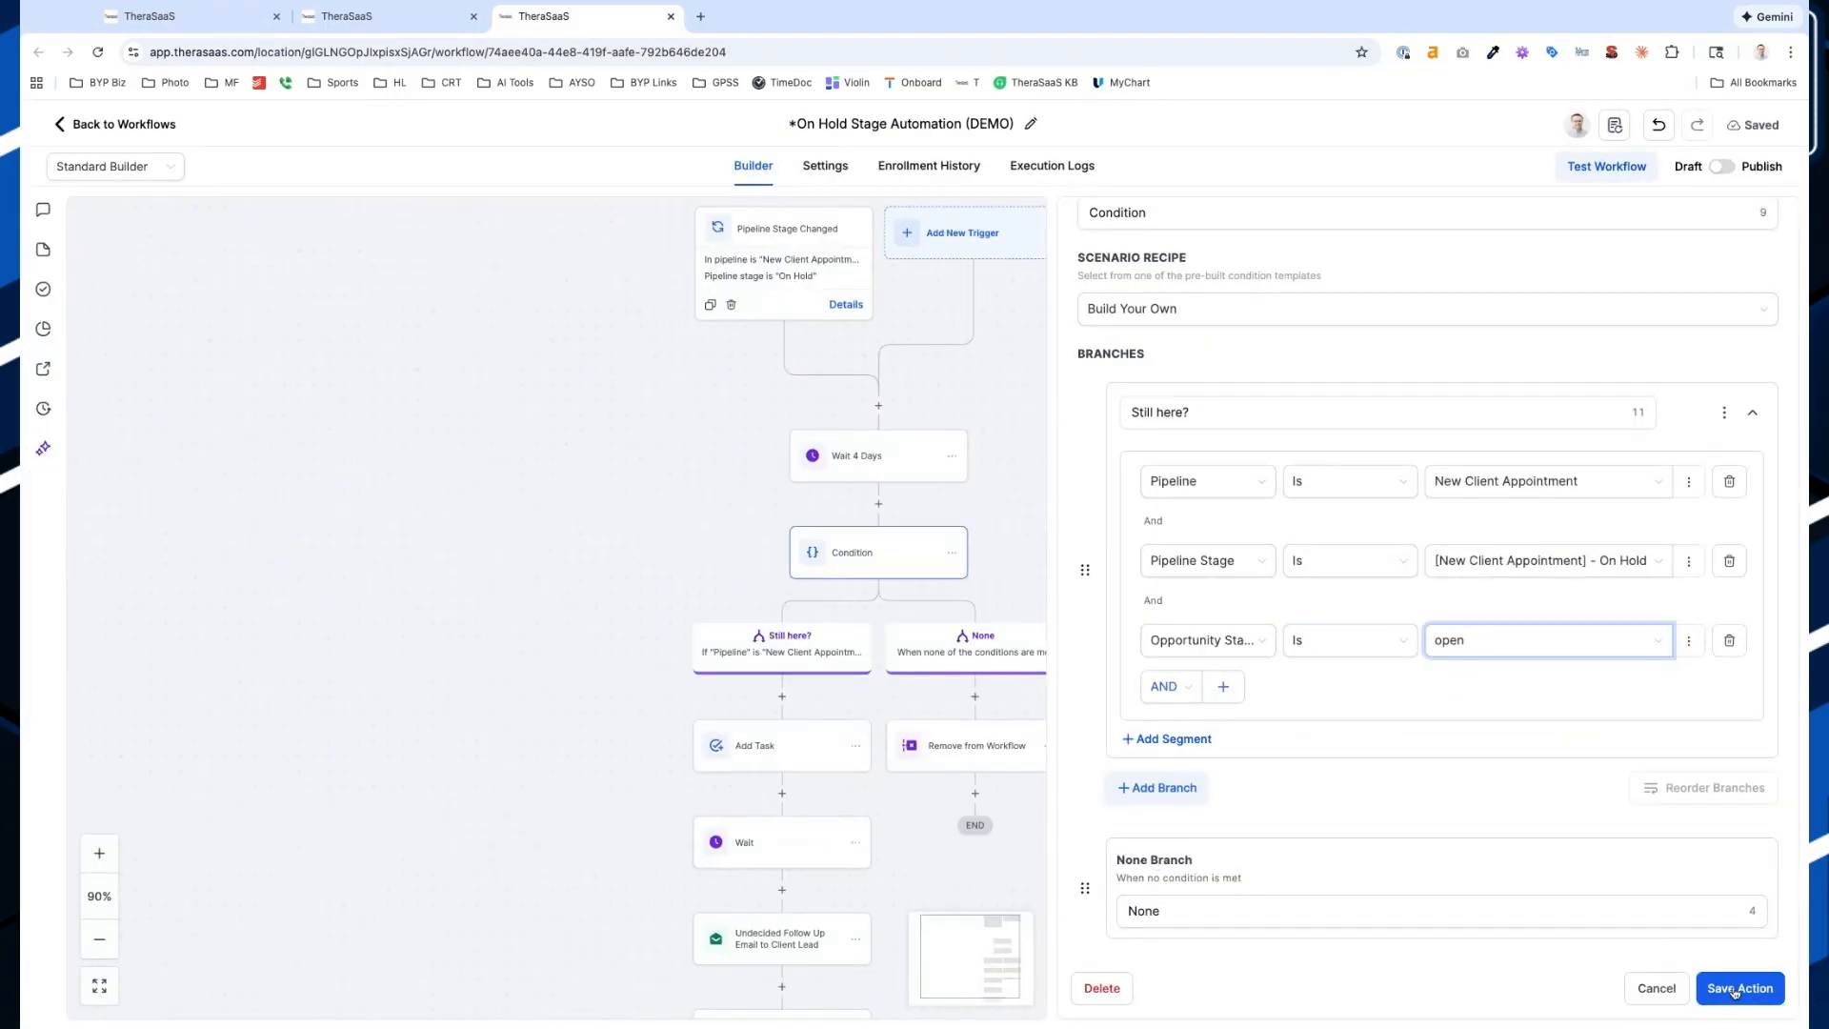
pyautogui.click(1735, 993)
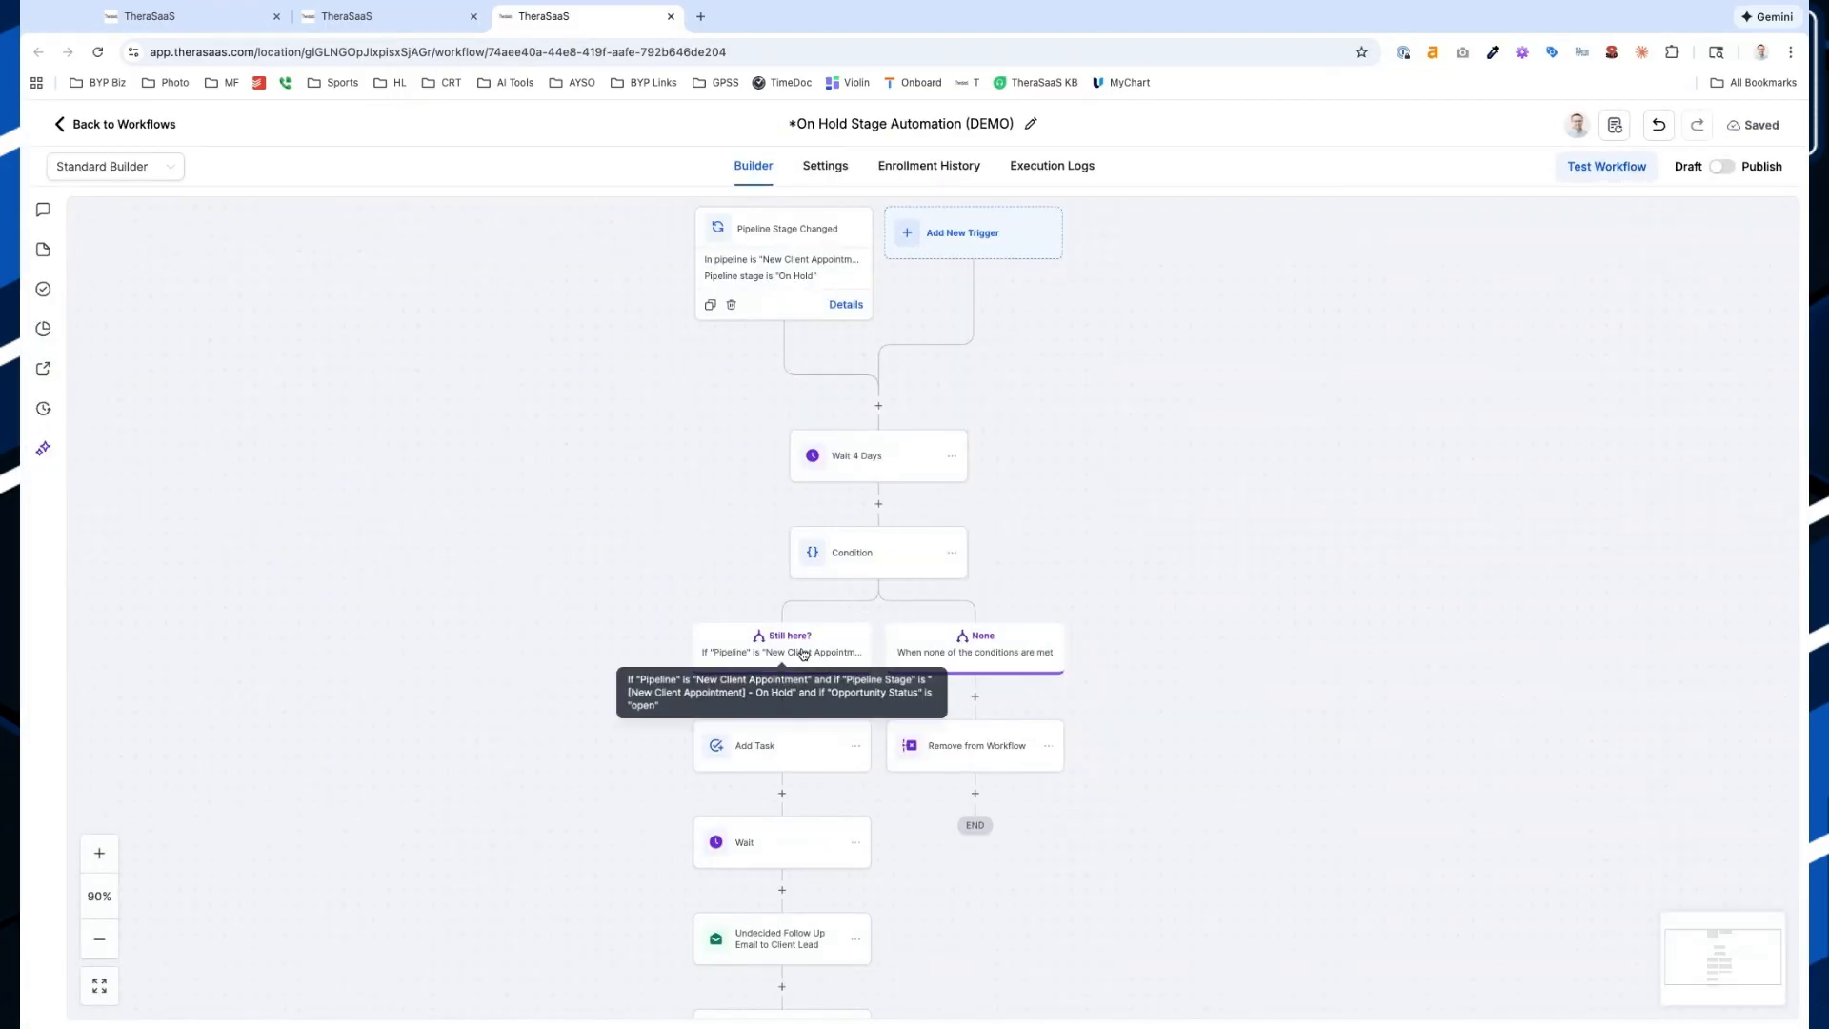
# Check the Condition's None Branch and the Remove from Workflow action's workflow setting, then close the settings
pyautogui.click(805, 648)
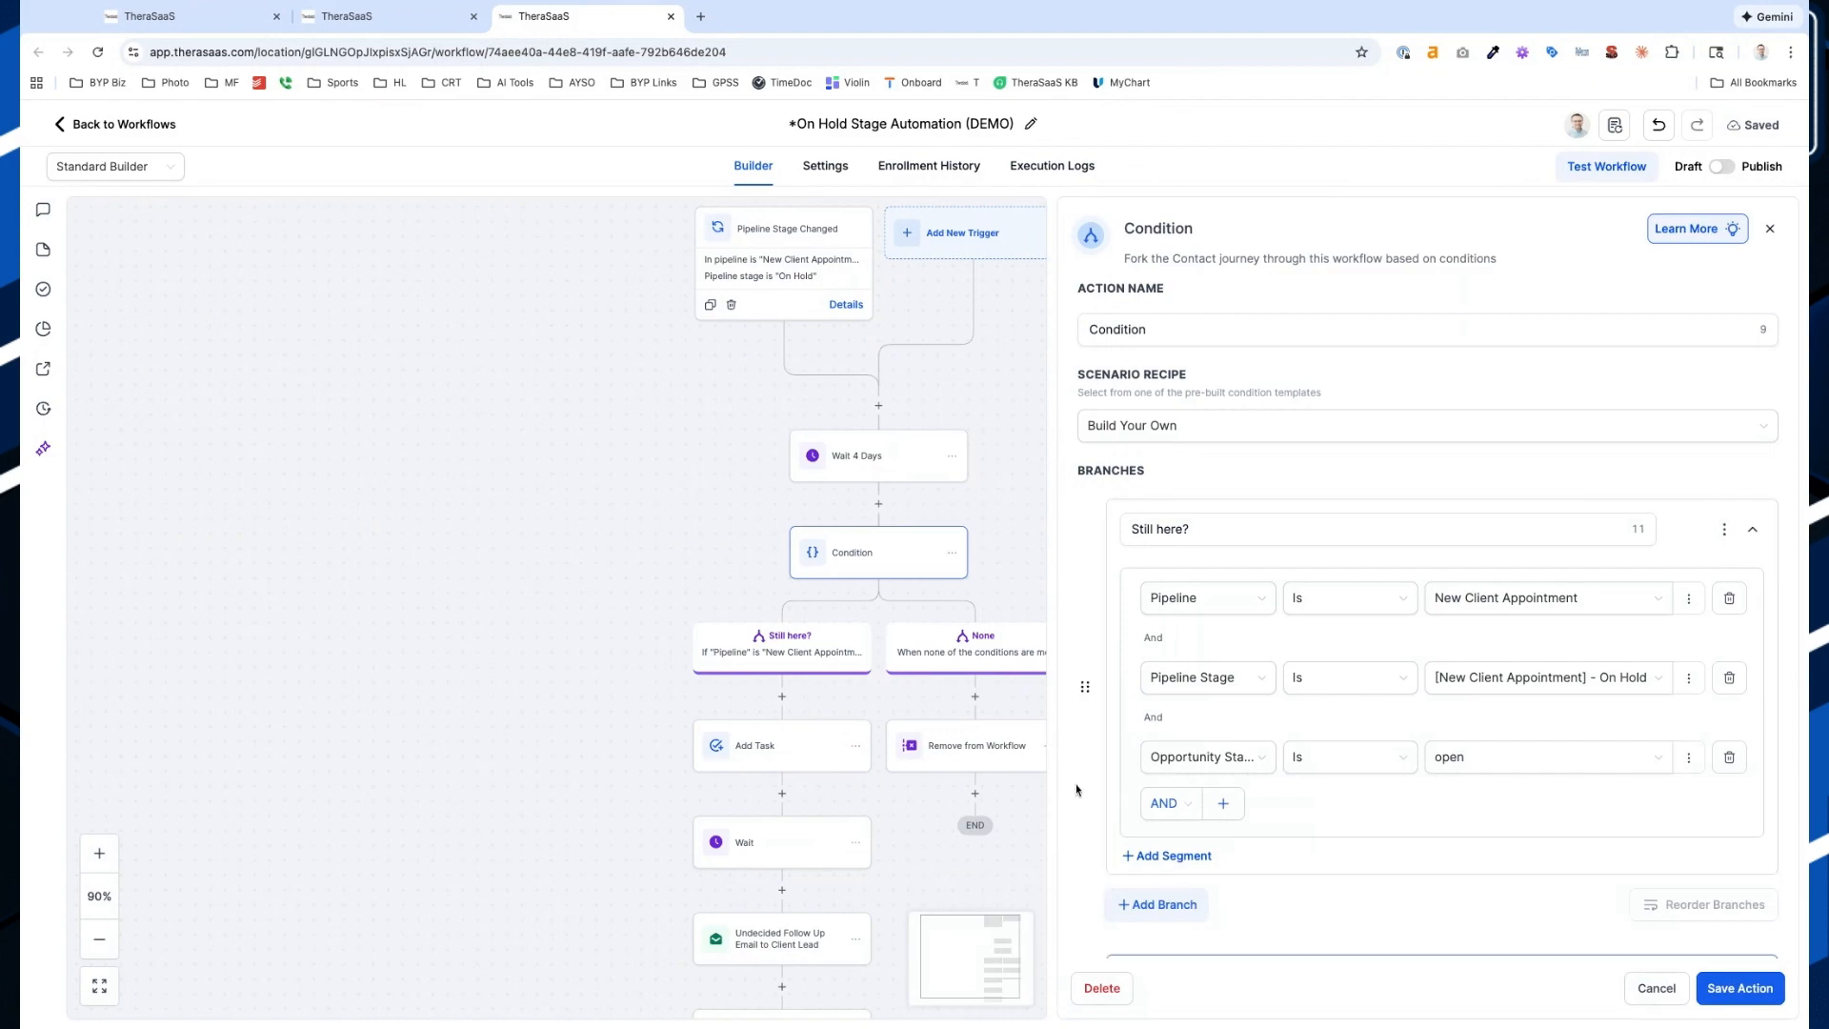
pyautogui.scroll(-3, 1096, 793)
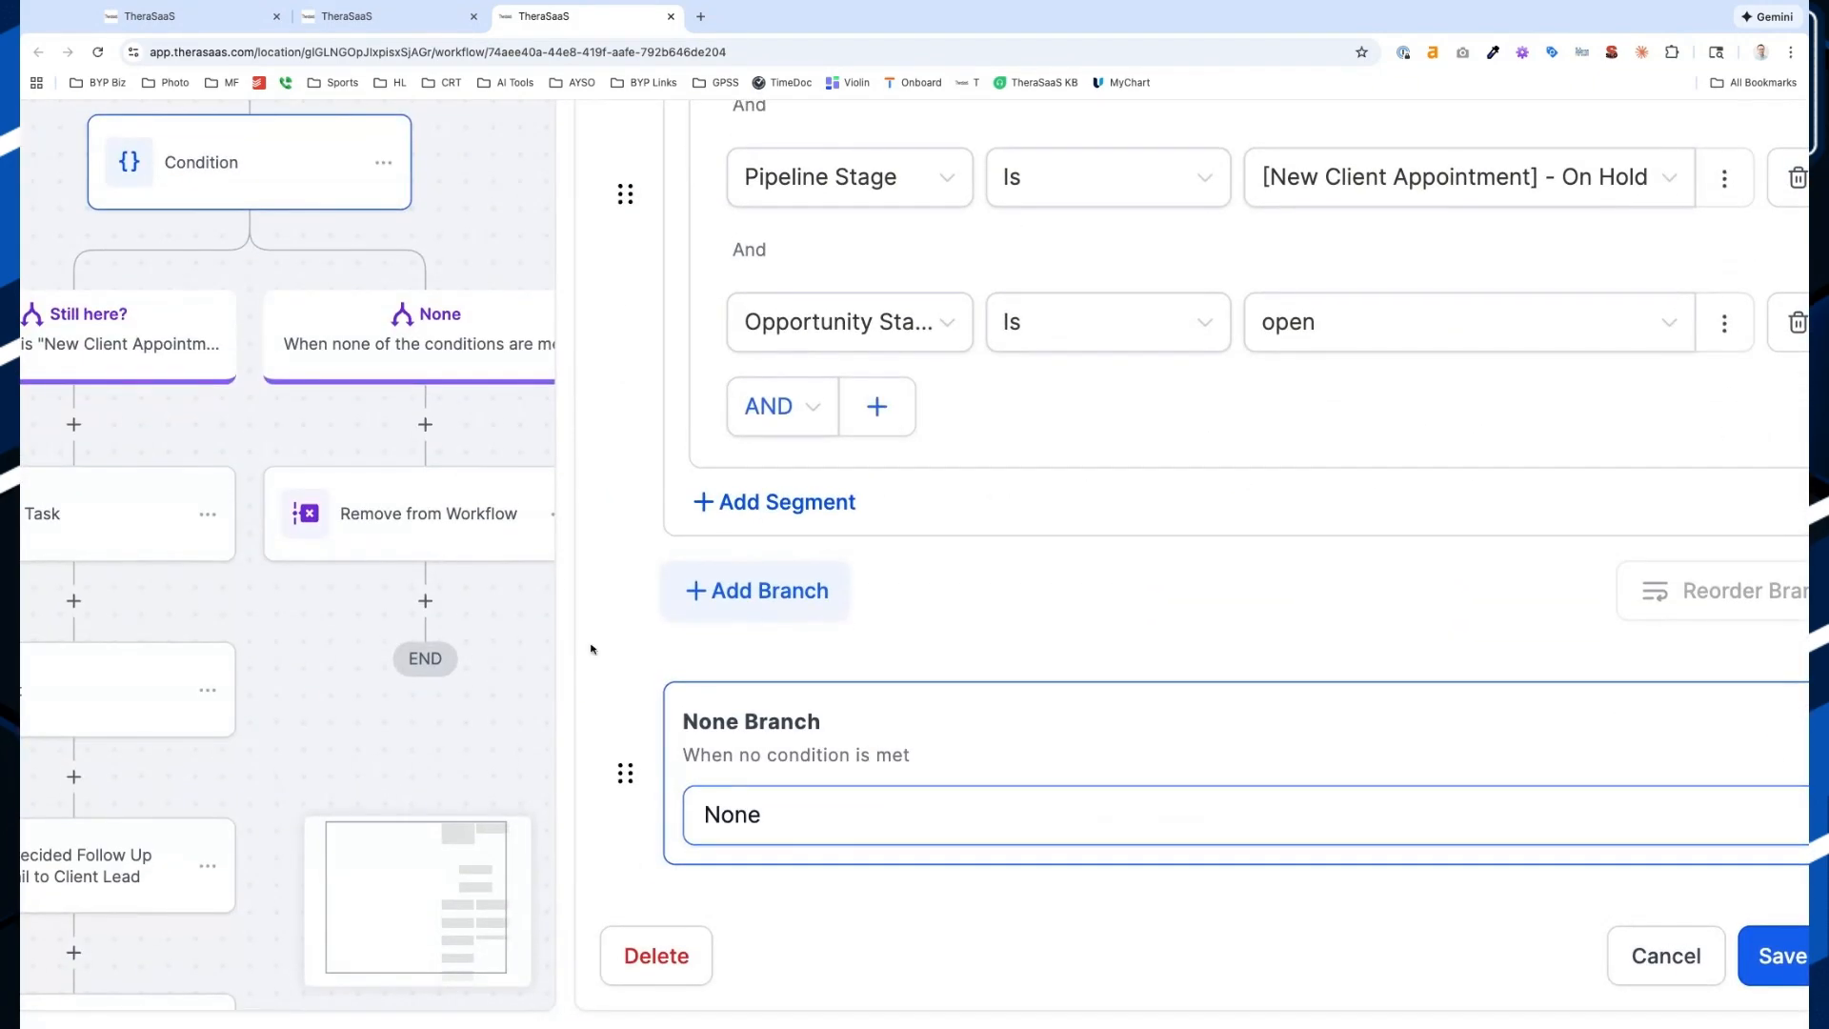
pyautogui.click(457, 514)
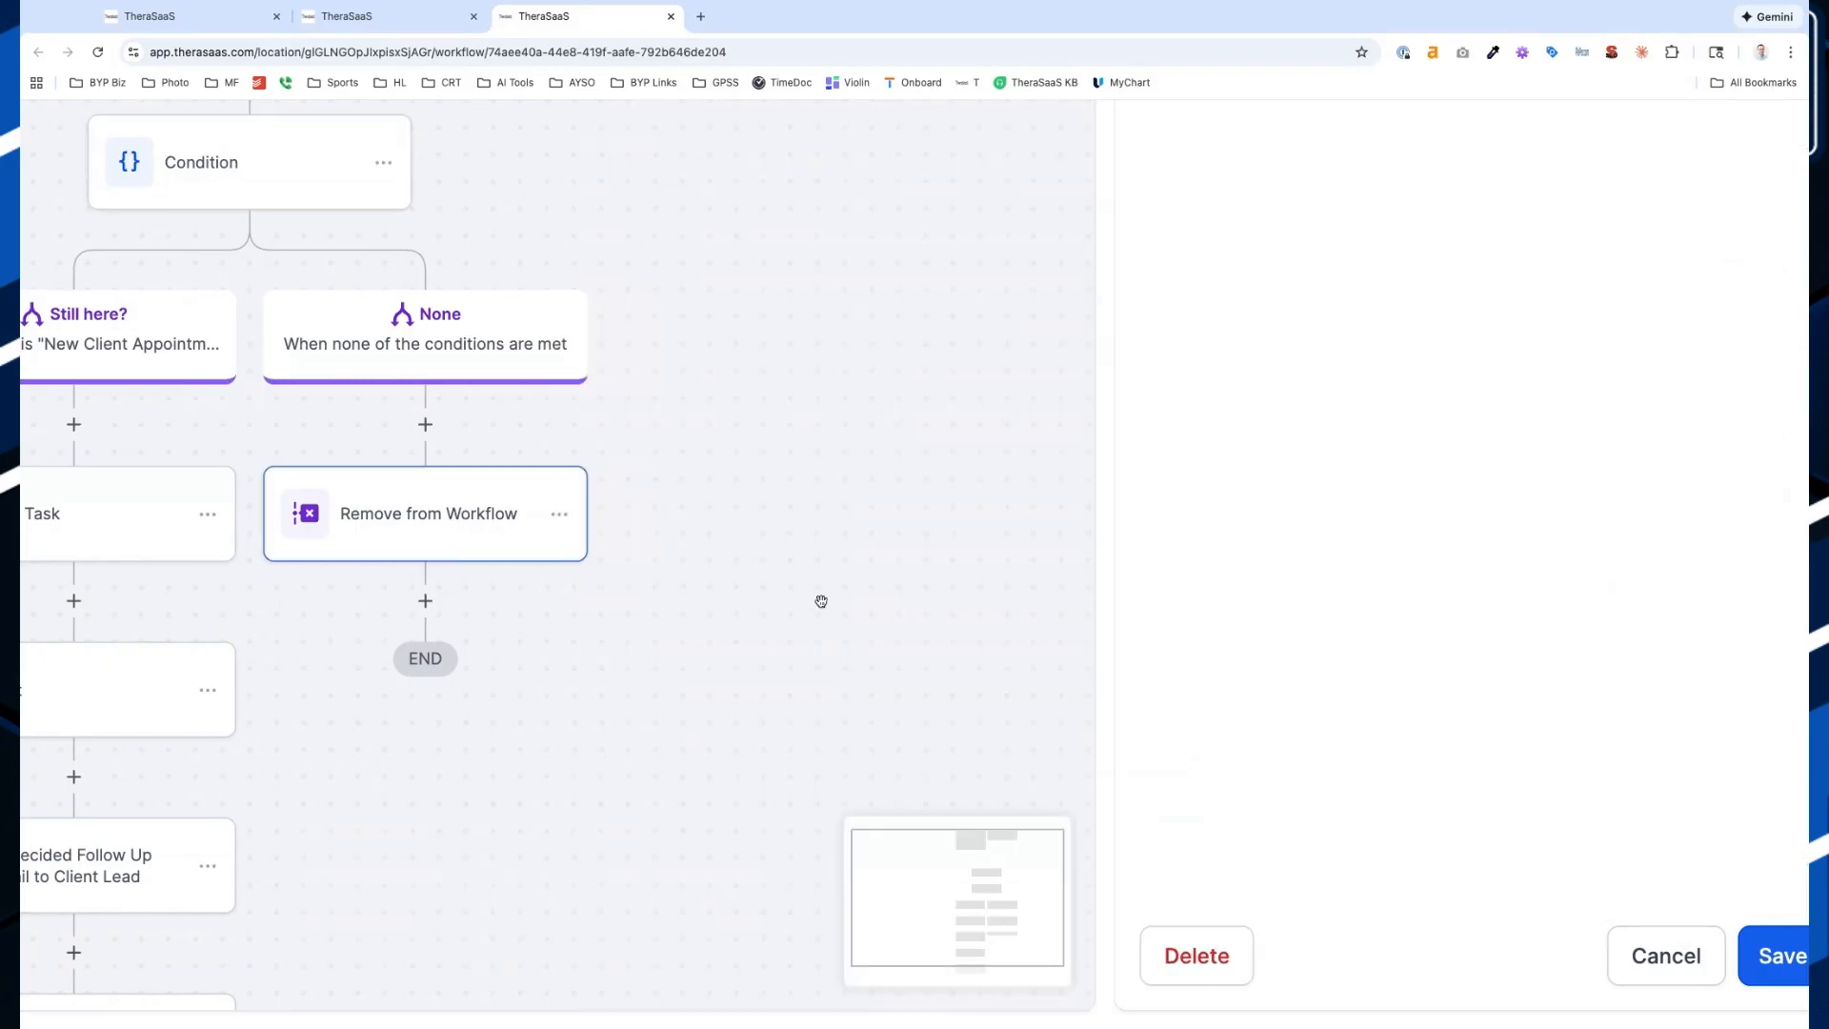
pyautogui.scroll(-3, 911, 690)
pyautogui.scroll(3, 780, 416)
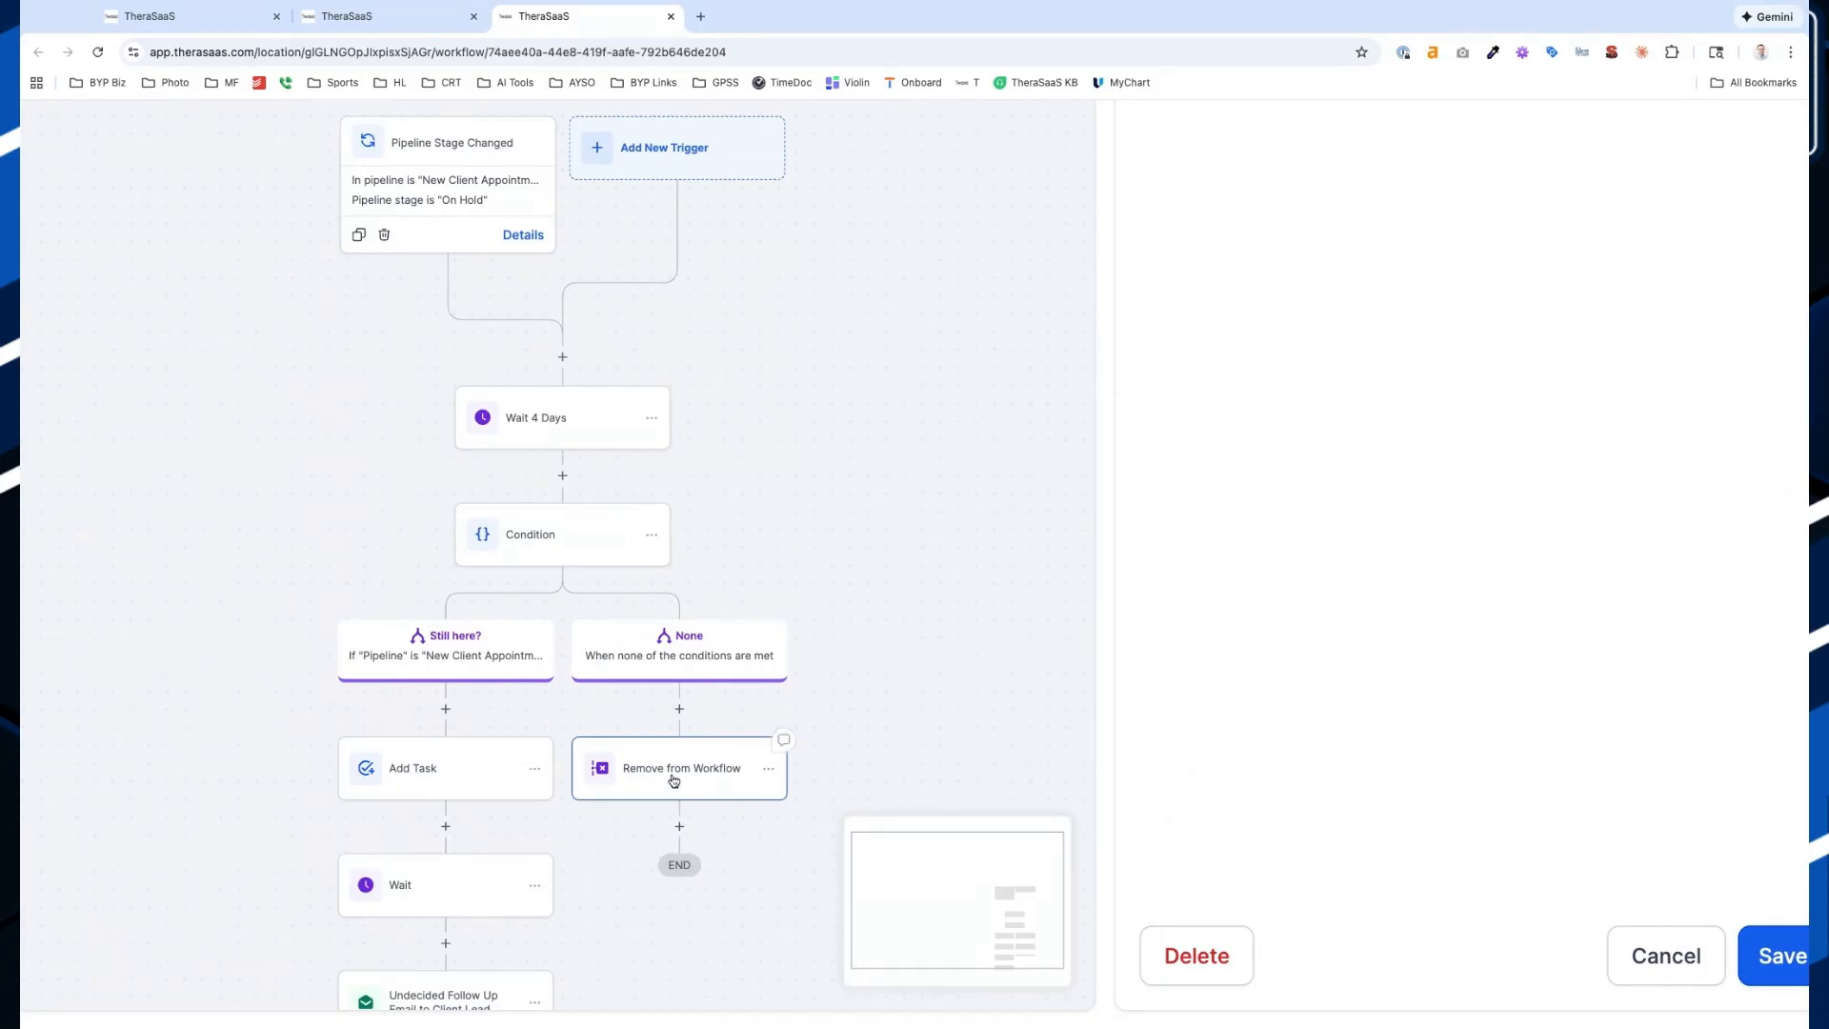
pyautogui.scroll(-5, 1439, 586)
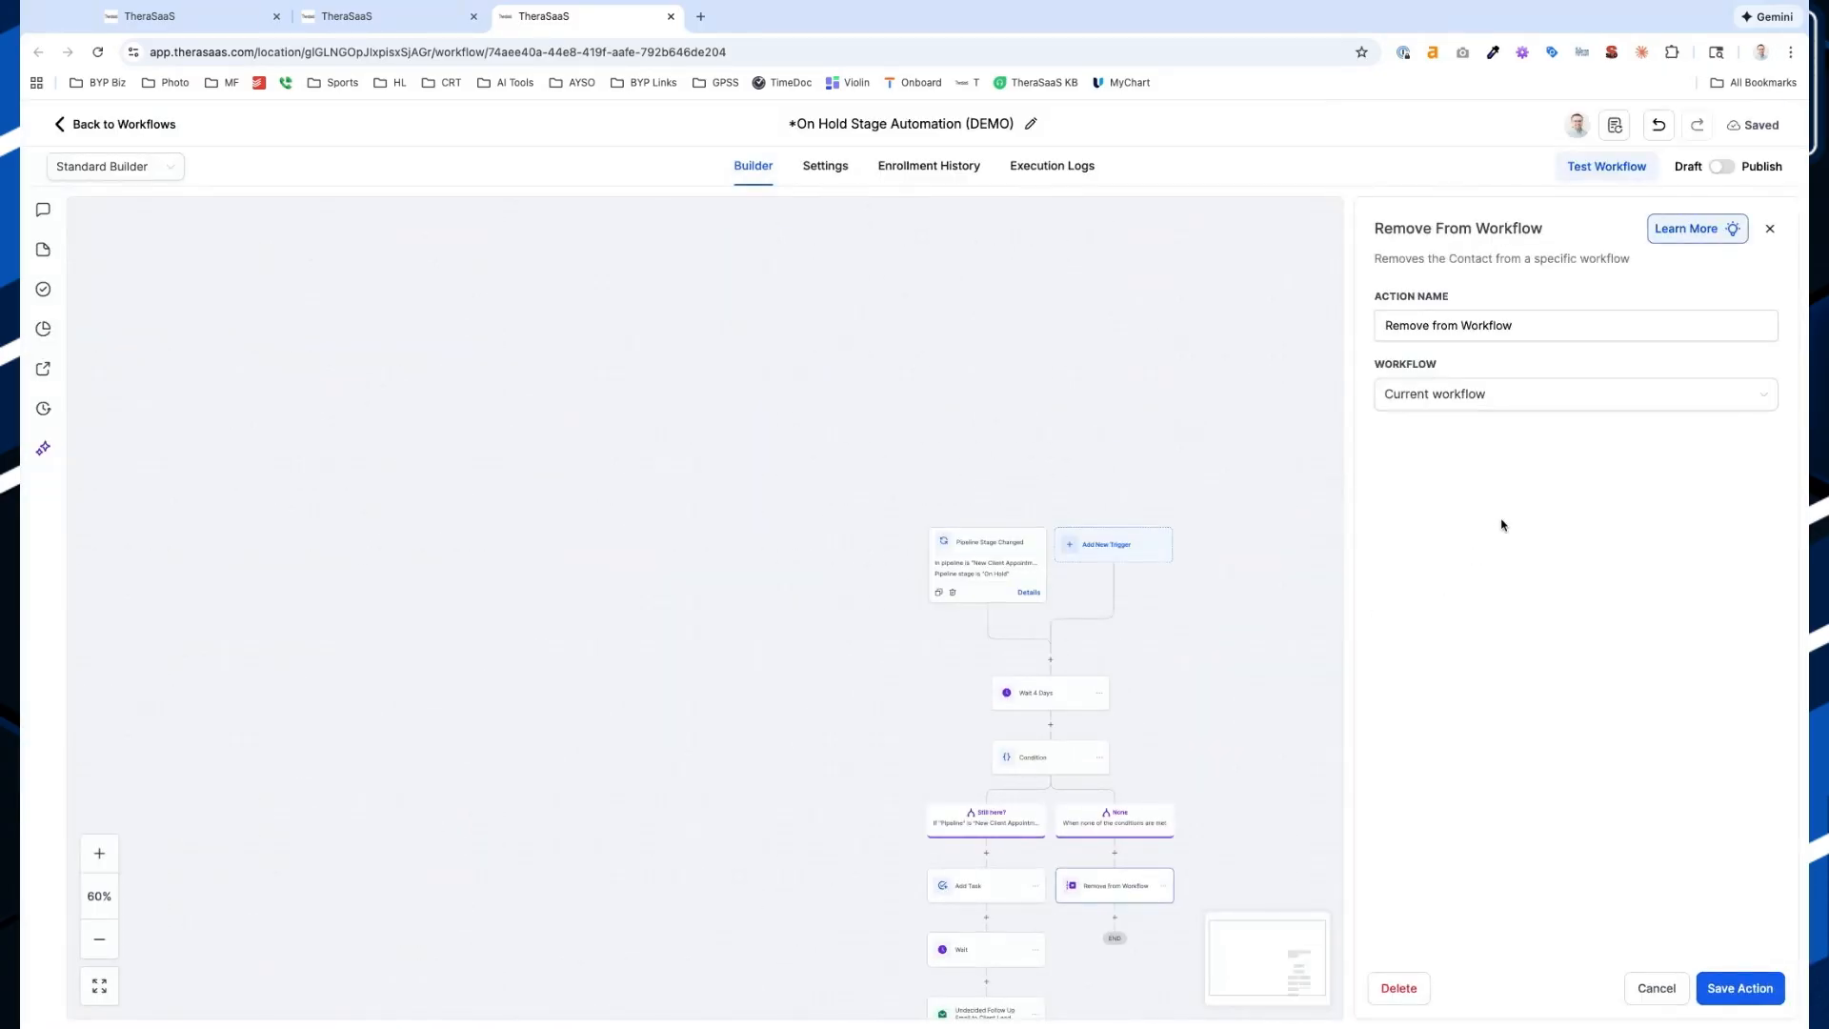
pyautogui.click(1769, 229)
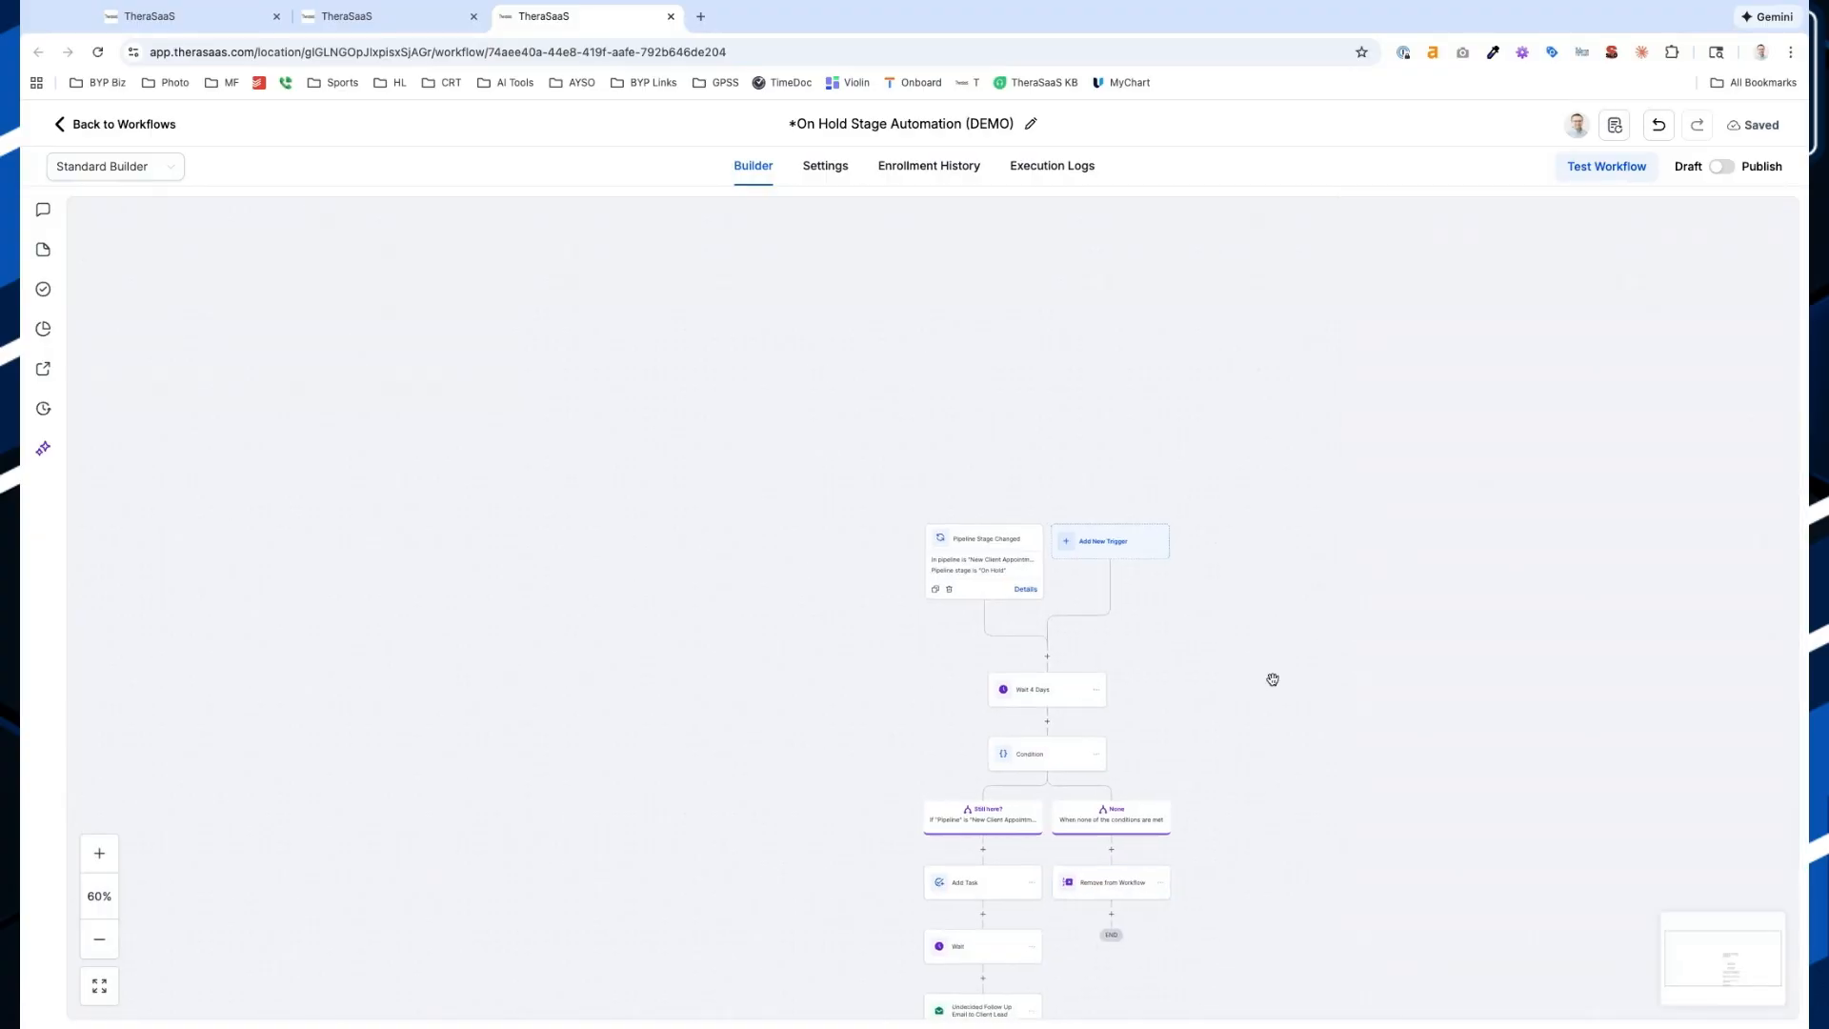
# Search for "remove from" to insert a Remove From Workflow action below the existing one, view its workflow options, and cancel it
pyautogui.click(785, 694)
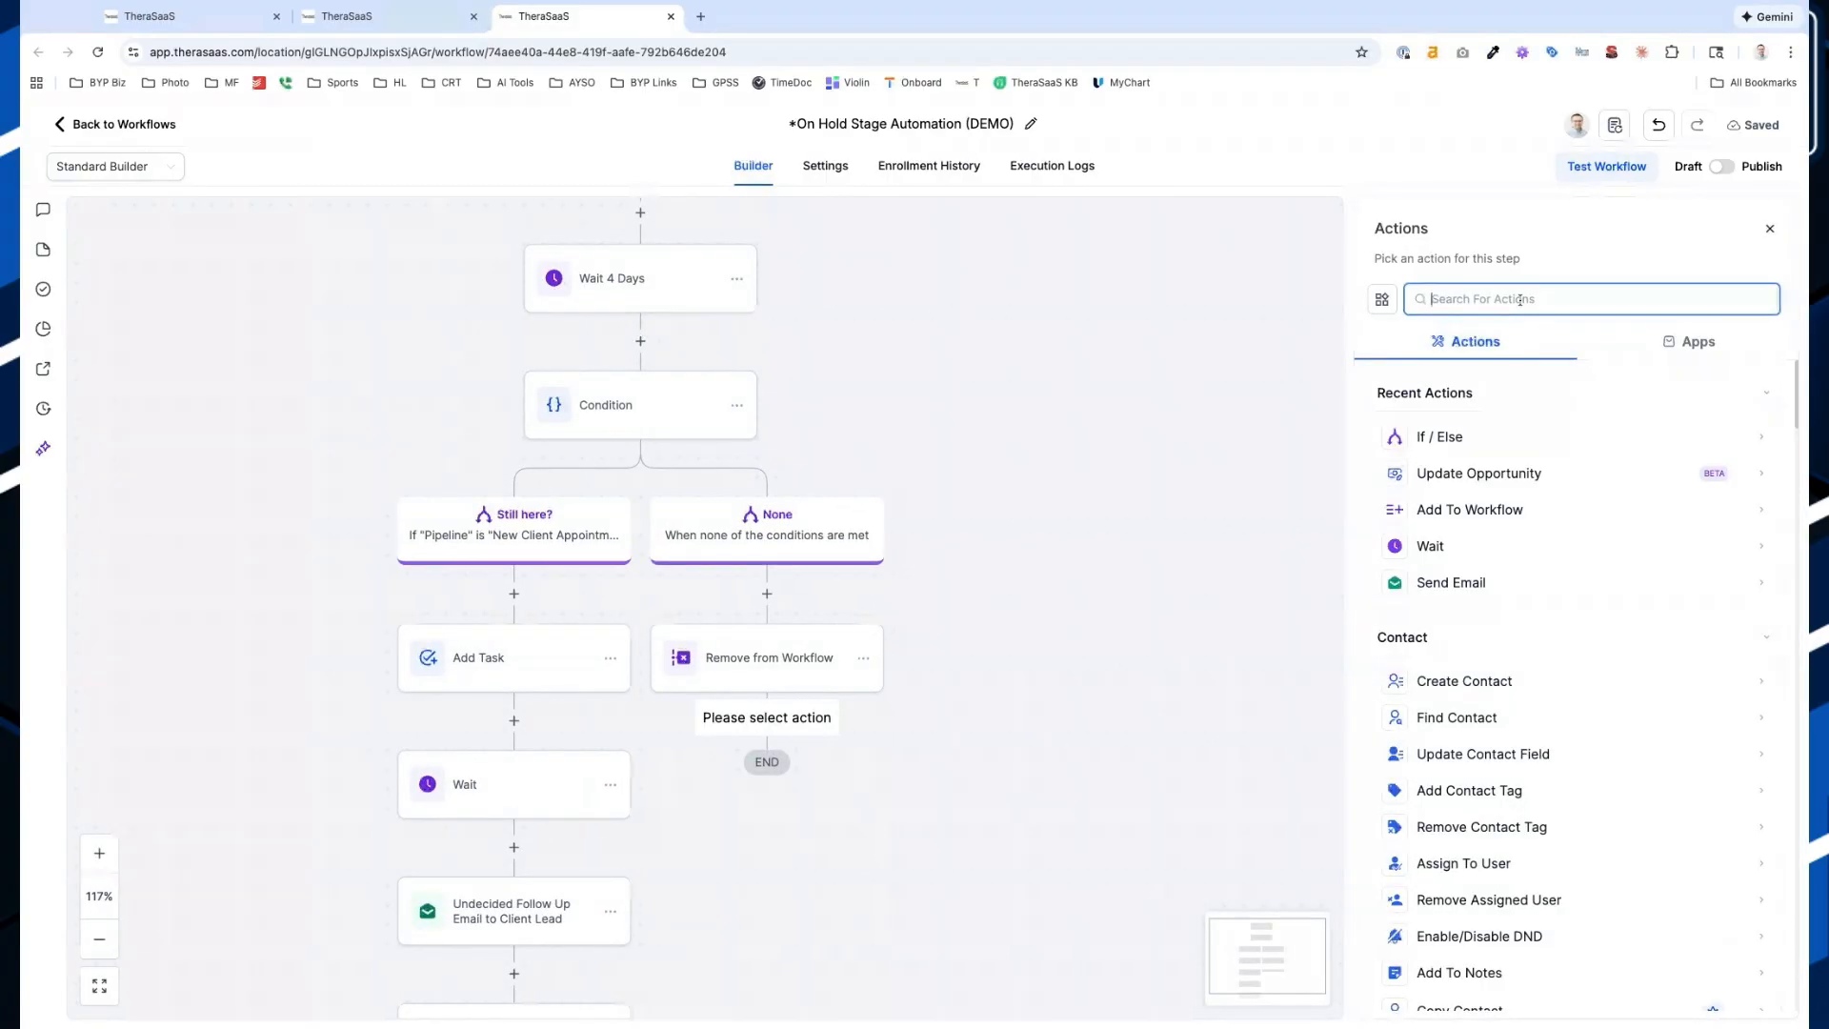
pyautogui.write('remove from')
pyautogui.scroll(5, 1624, 441)
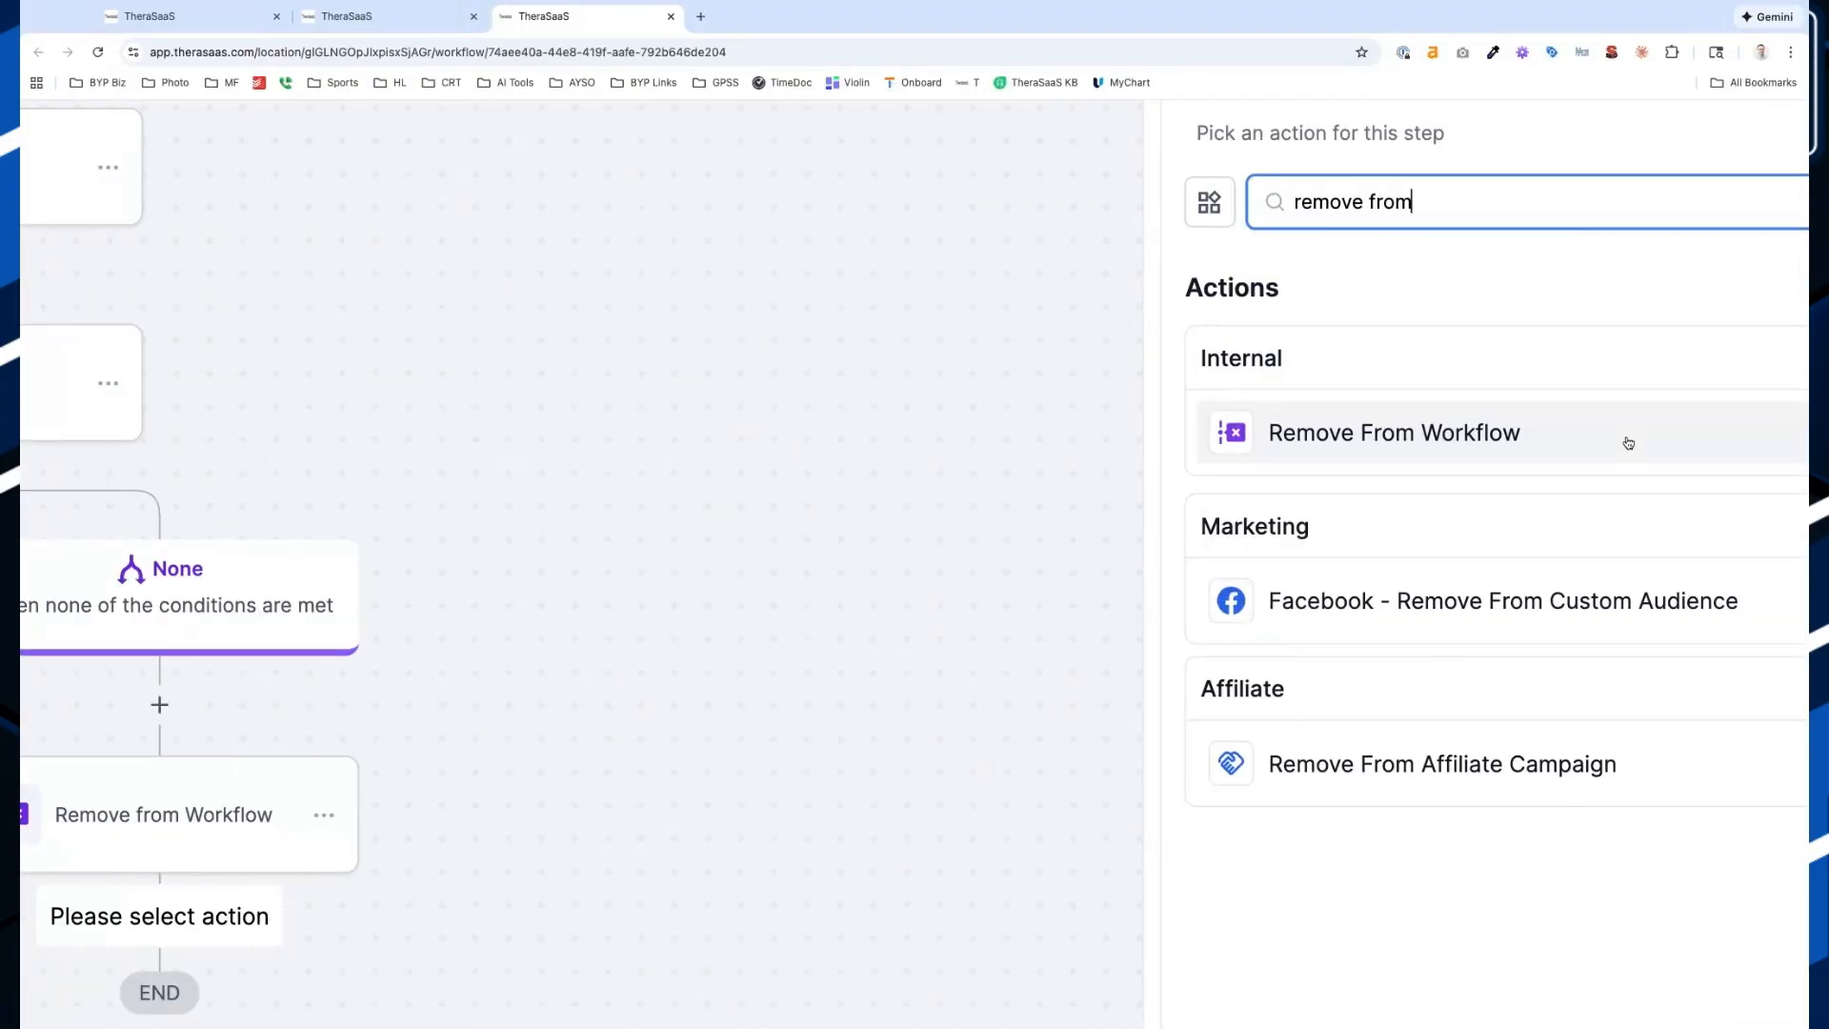
pyautogui.click(1628, 443)
pyautogui.click(1497, 387)
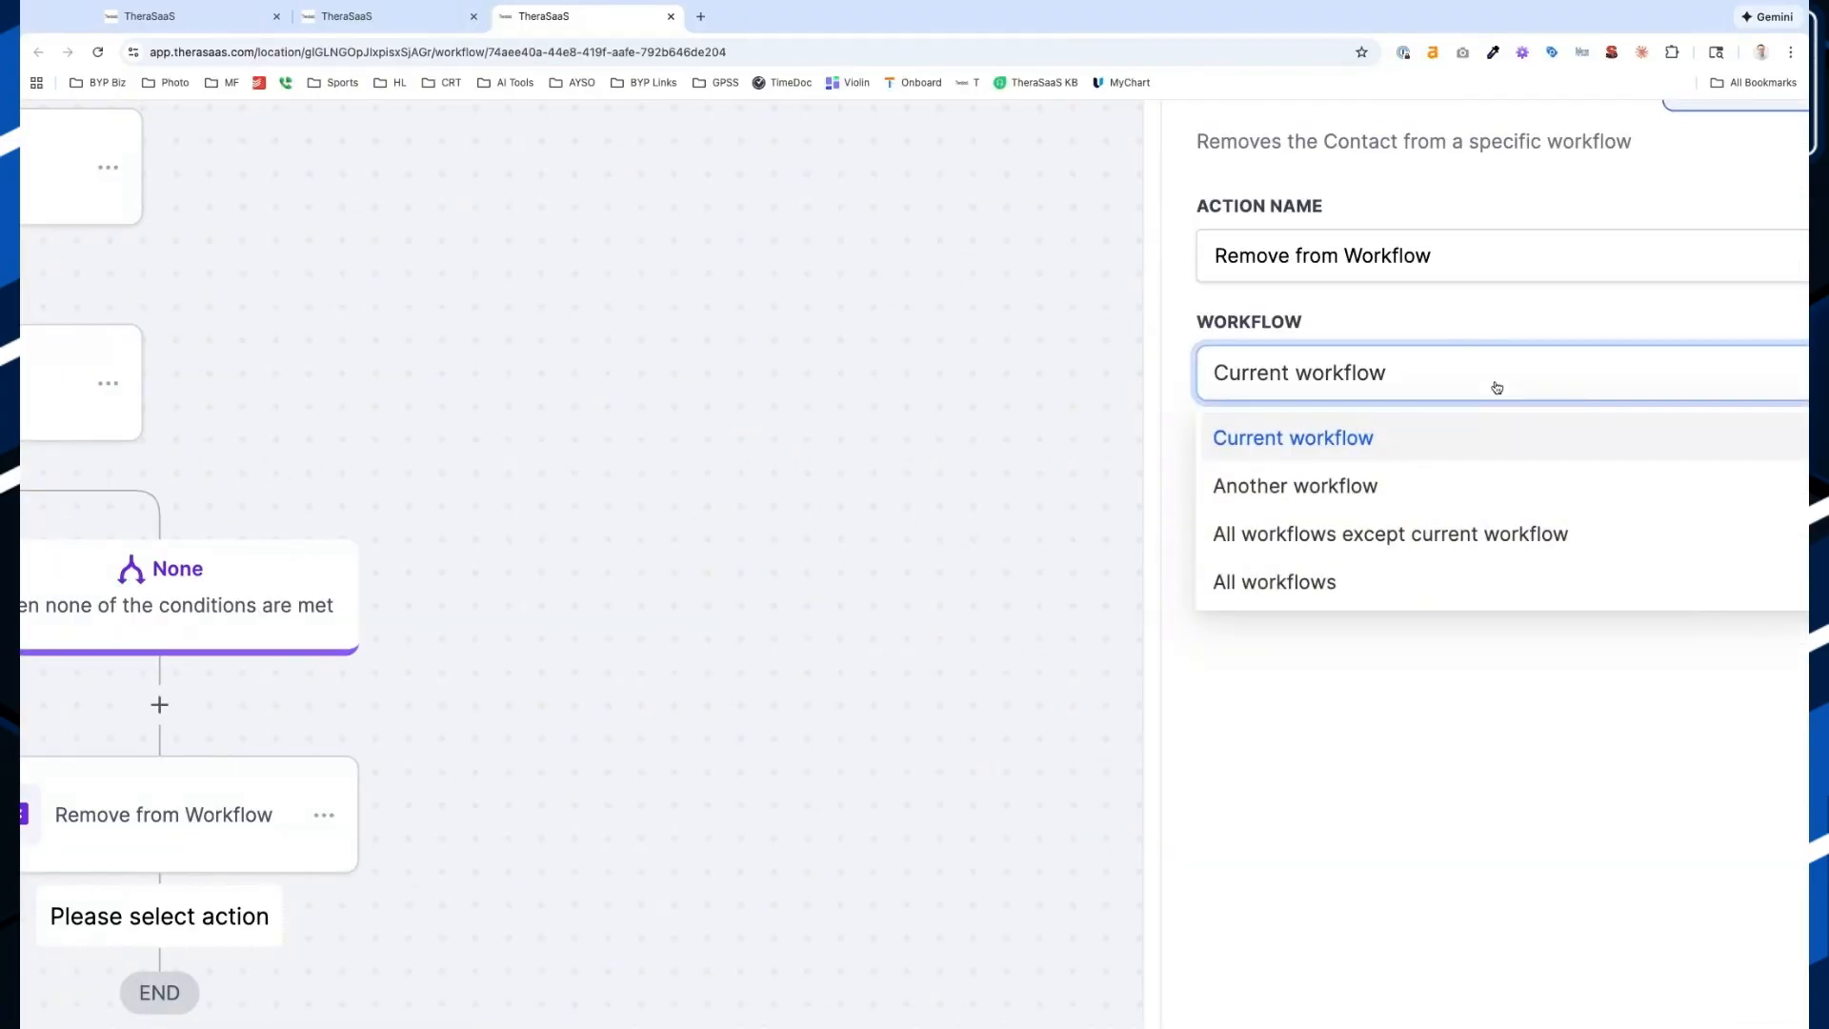
pyautogui.hscroll(3, 1496, 387)
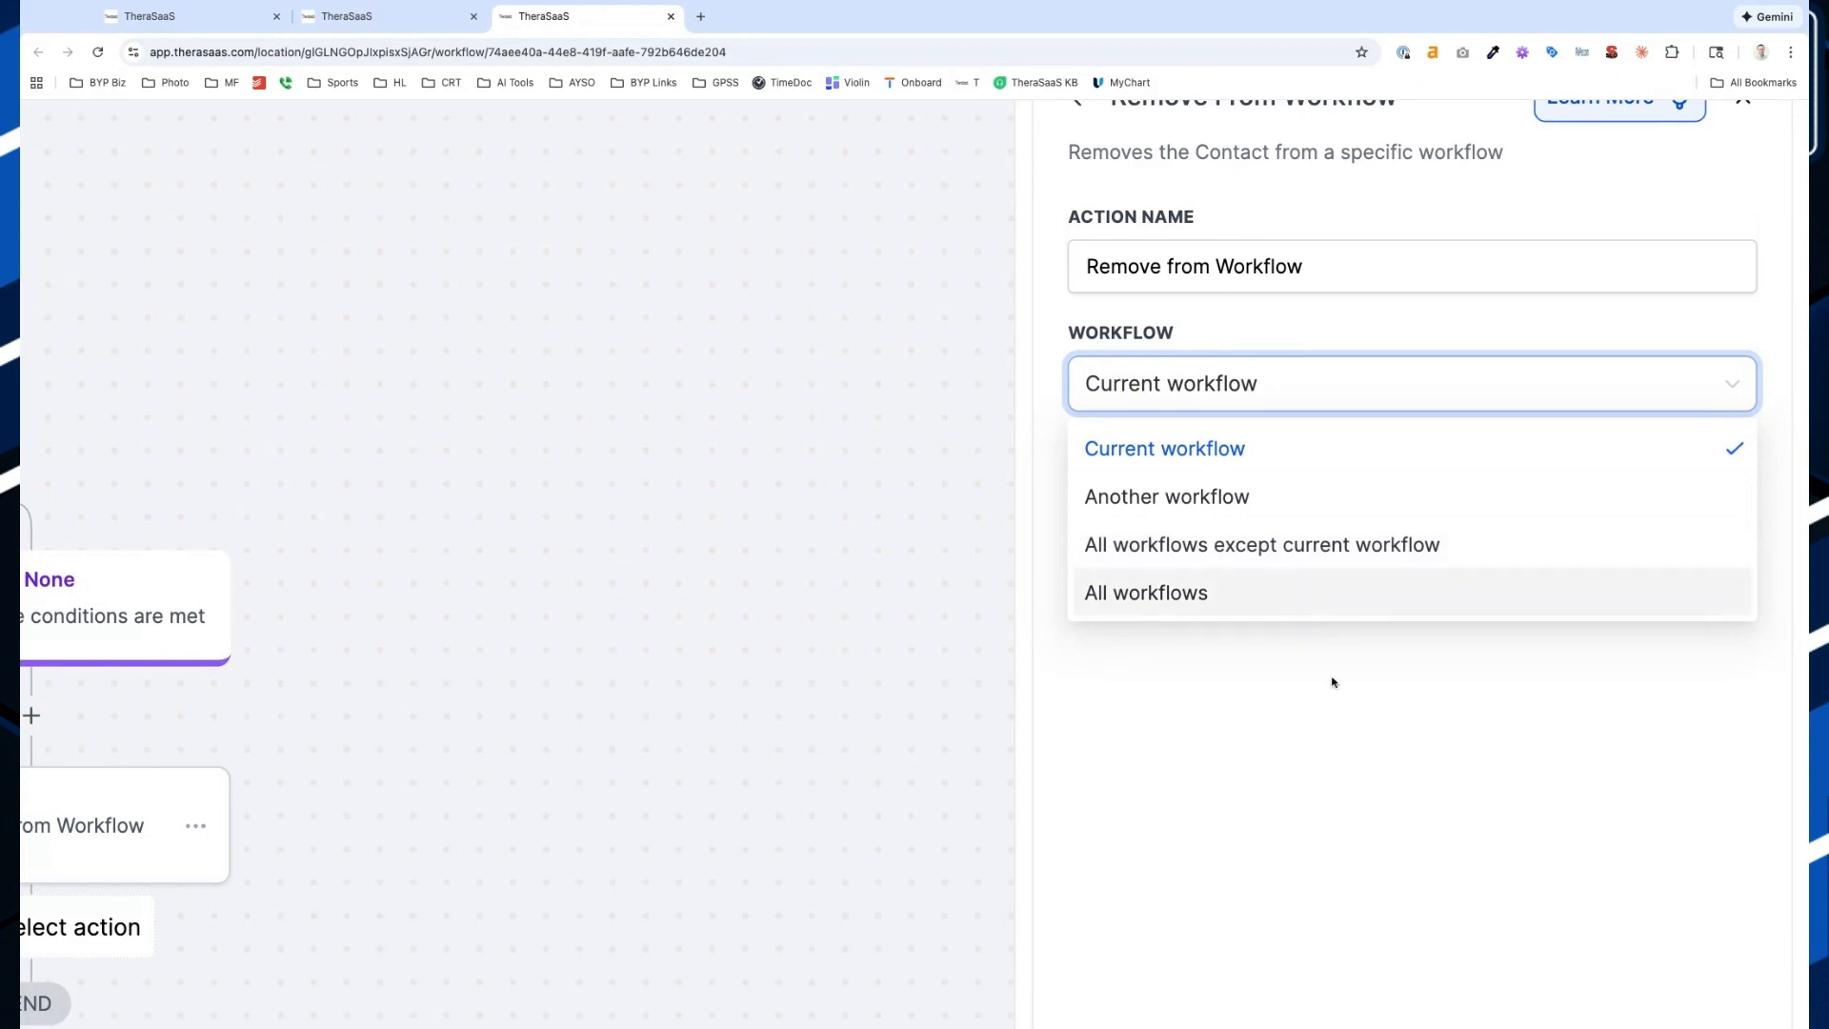
pyautogui.scroll(-5, 1332, 682)
pyautogui.scroll(-1, 1332, 682)
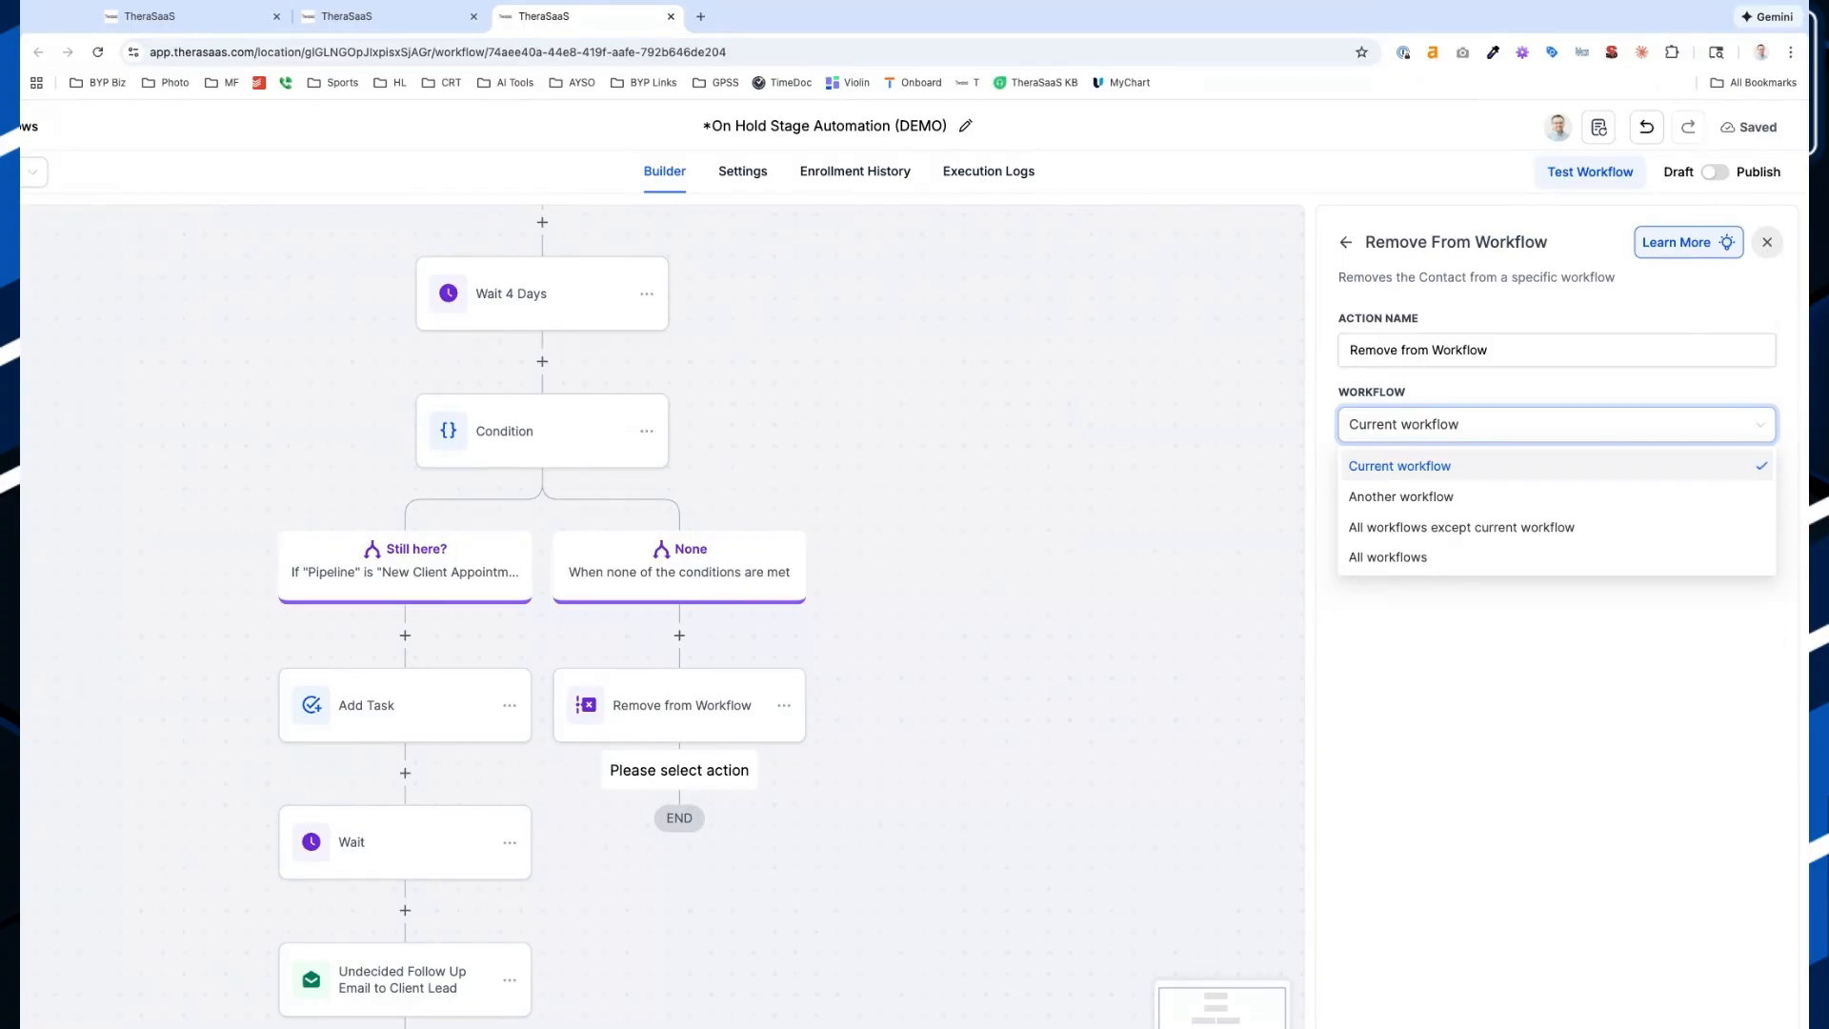
pyautogui.click(1767, 242)
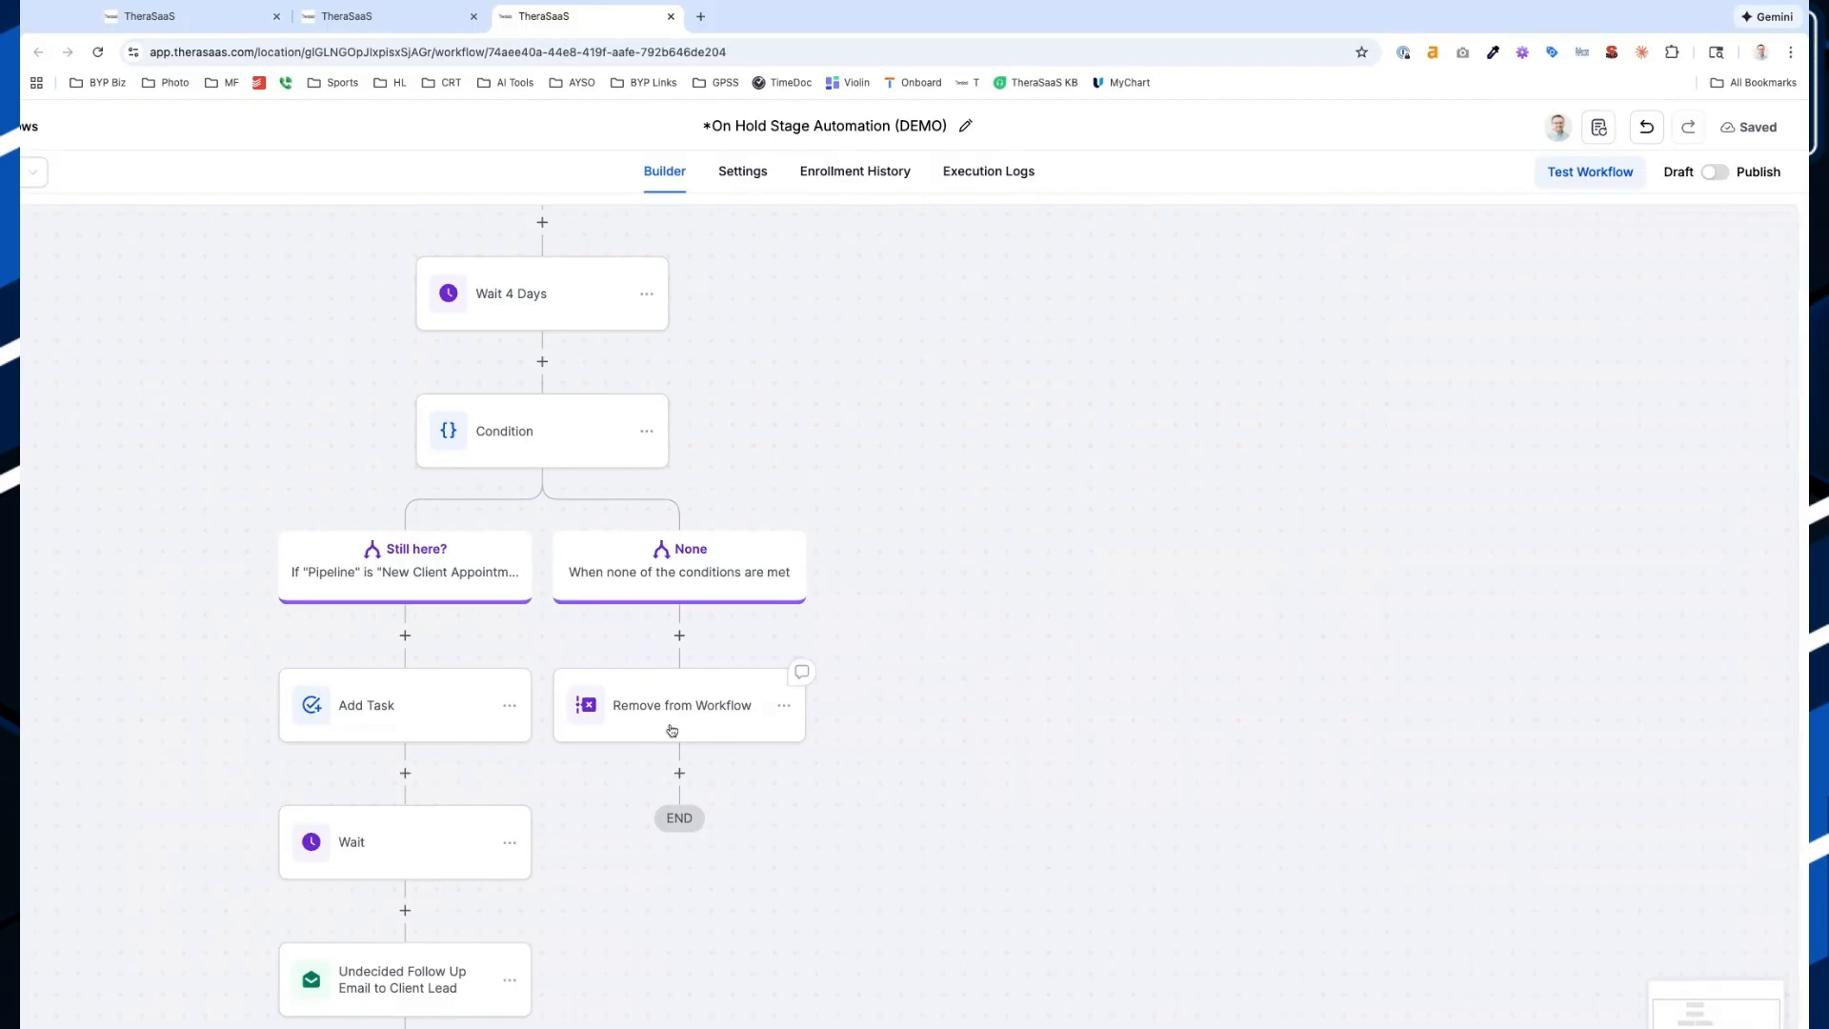
# Examine the Remove from Workflow and Add Task settings, then recheck the rules of the "Still here?" branch
pyautogui.click(655, 709)
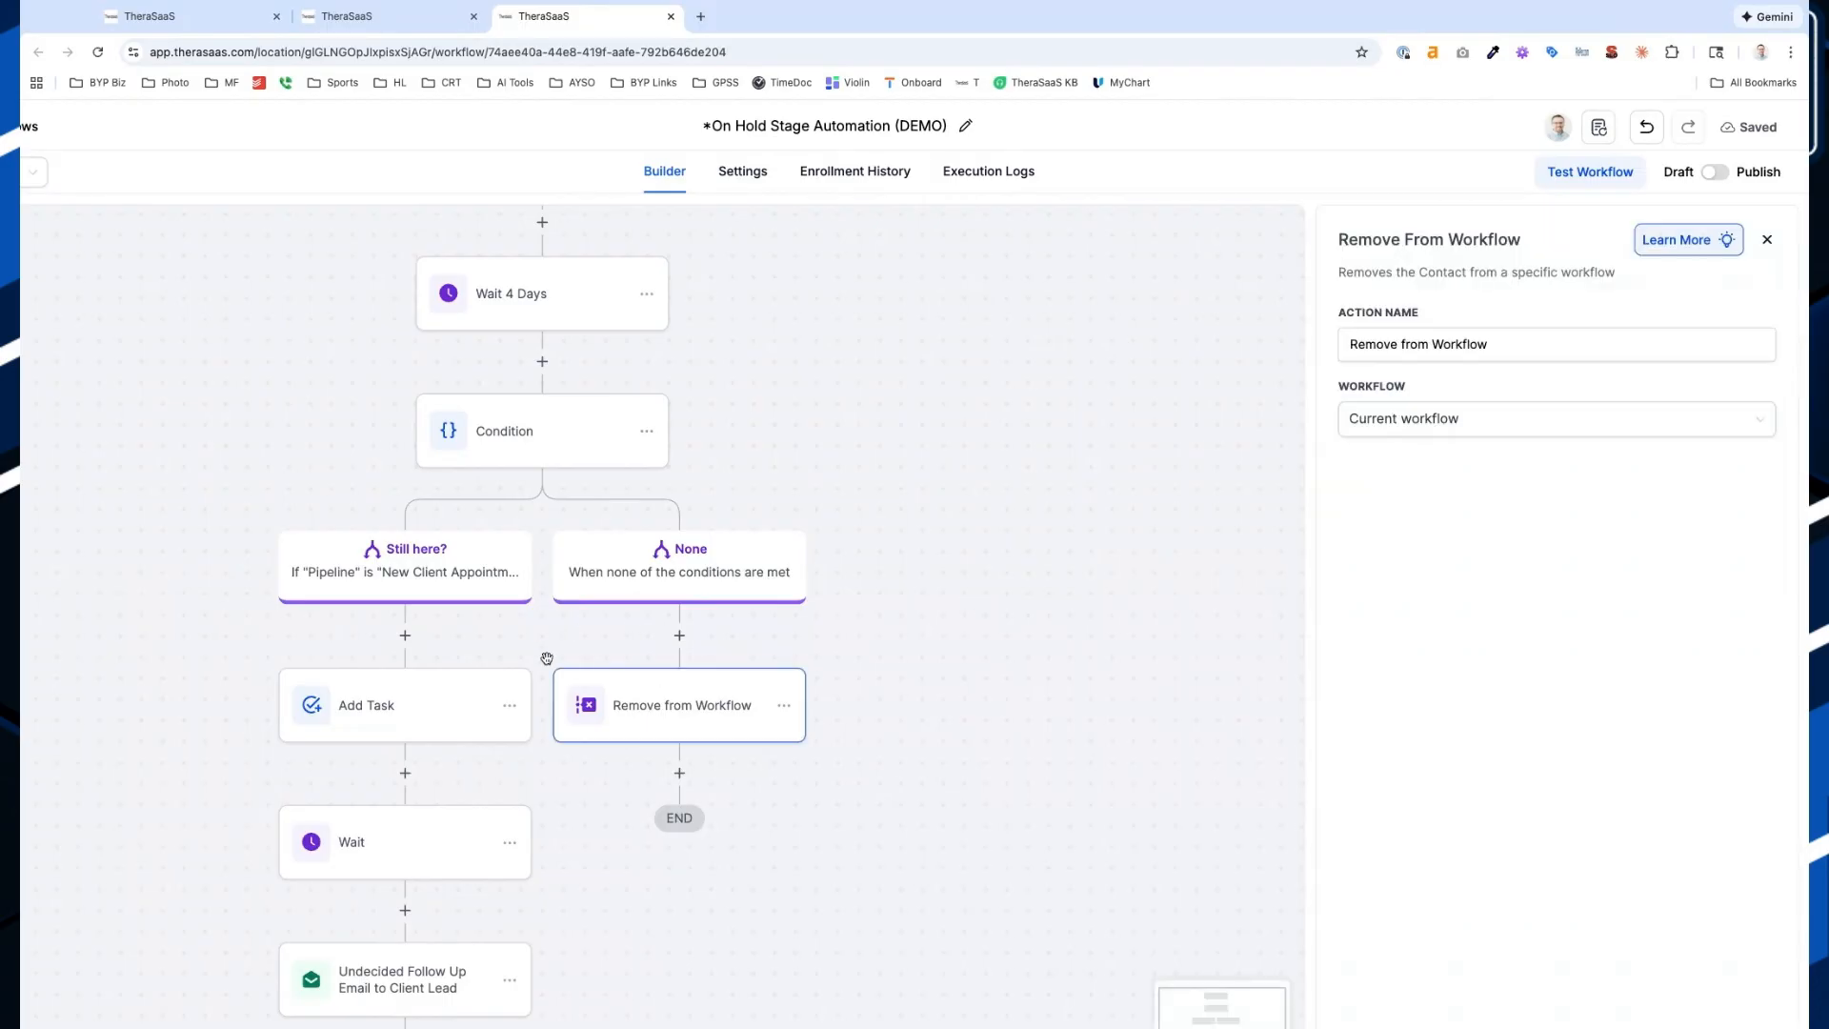
pyautogui.click(472, 721)
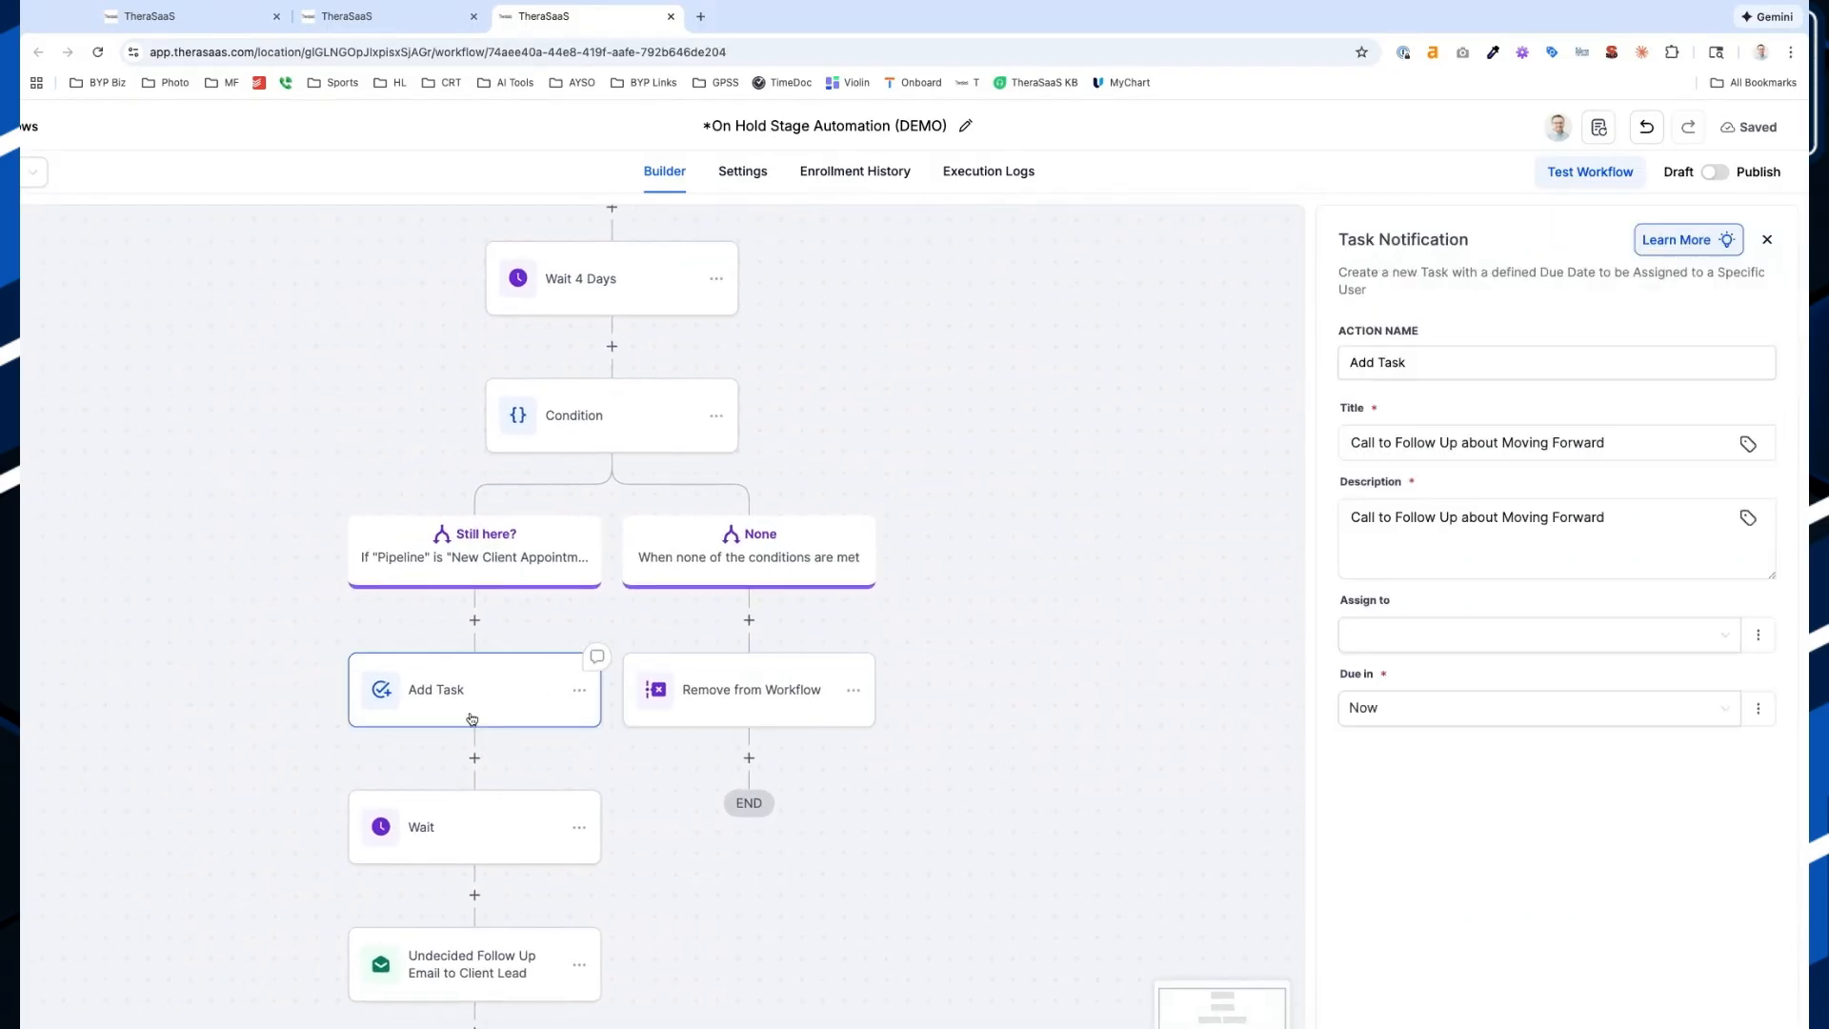
pyautogui.click(475, 572)
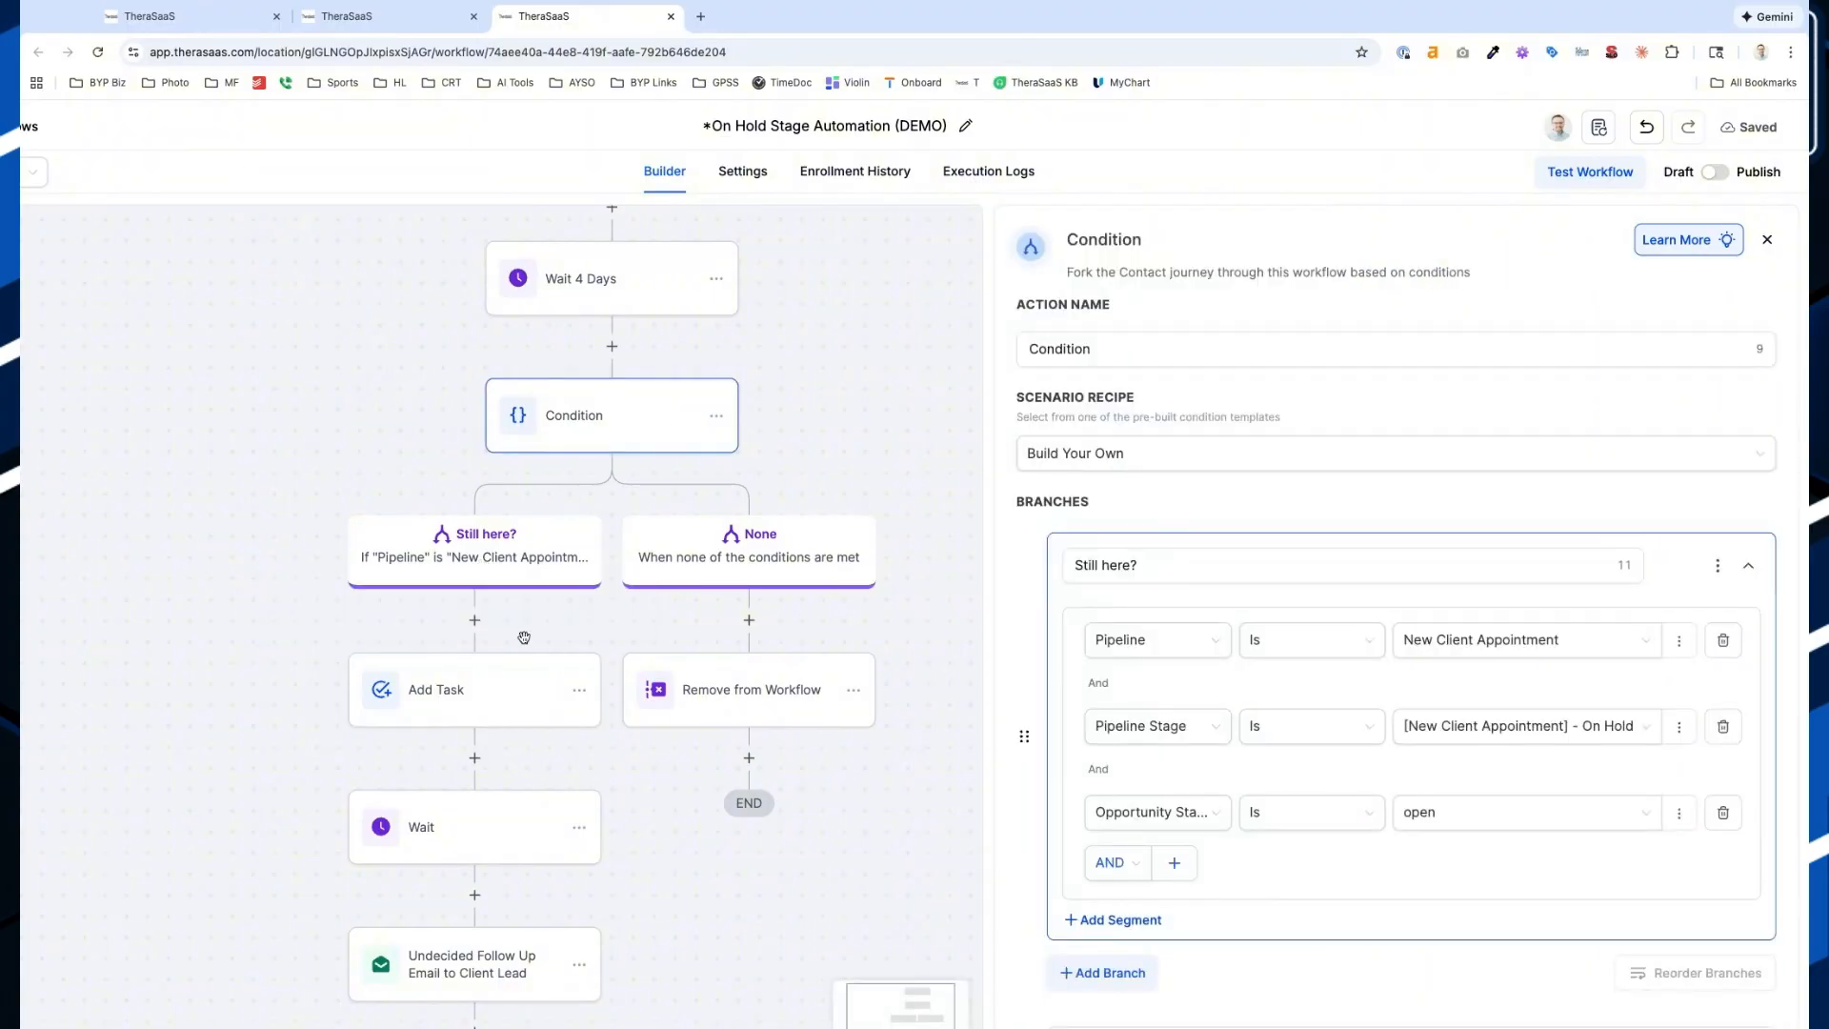
pyautogui.scroll(-2, 1330, 723)
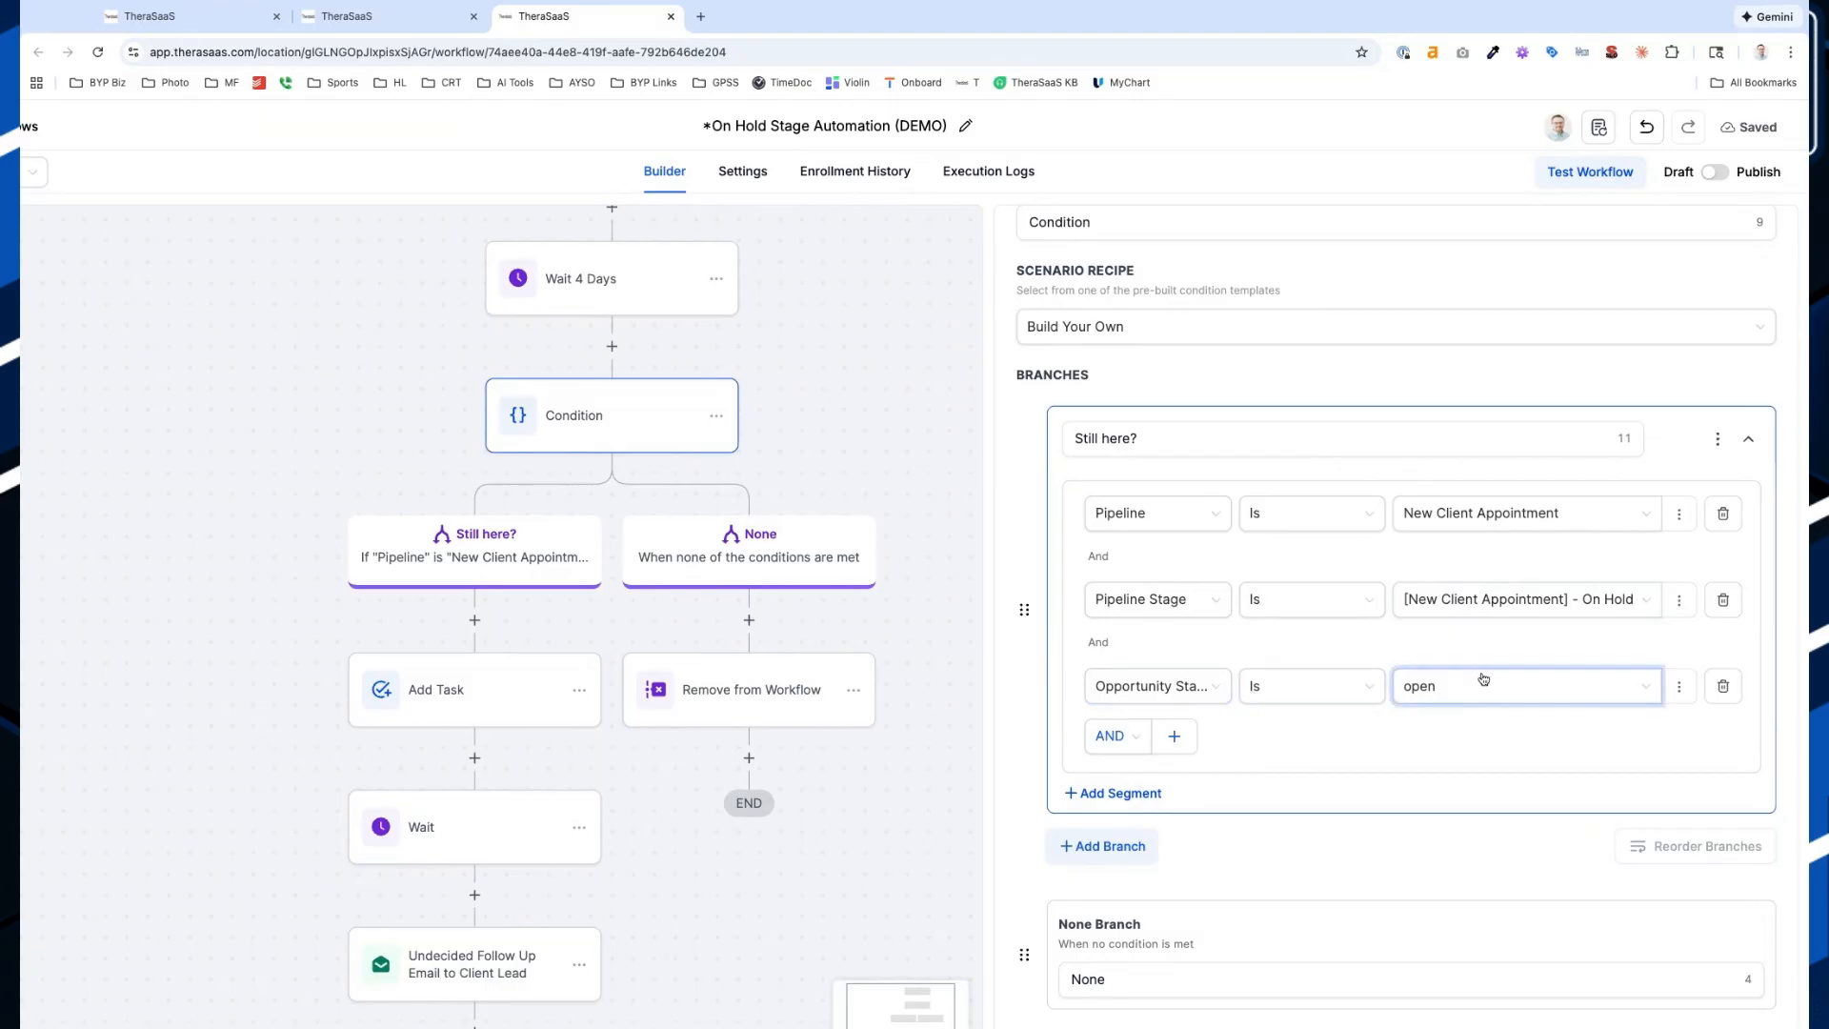
# Reopen the Add Task action, examine its description, and view the available Assign to options without choosing one
pyautogui.click(471, 705)
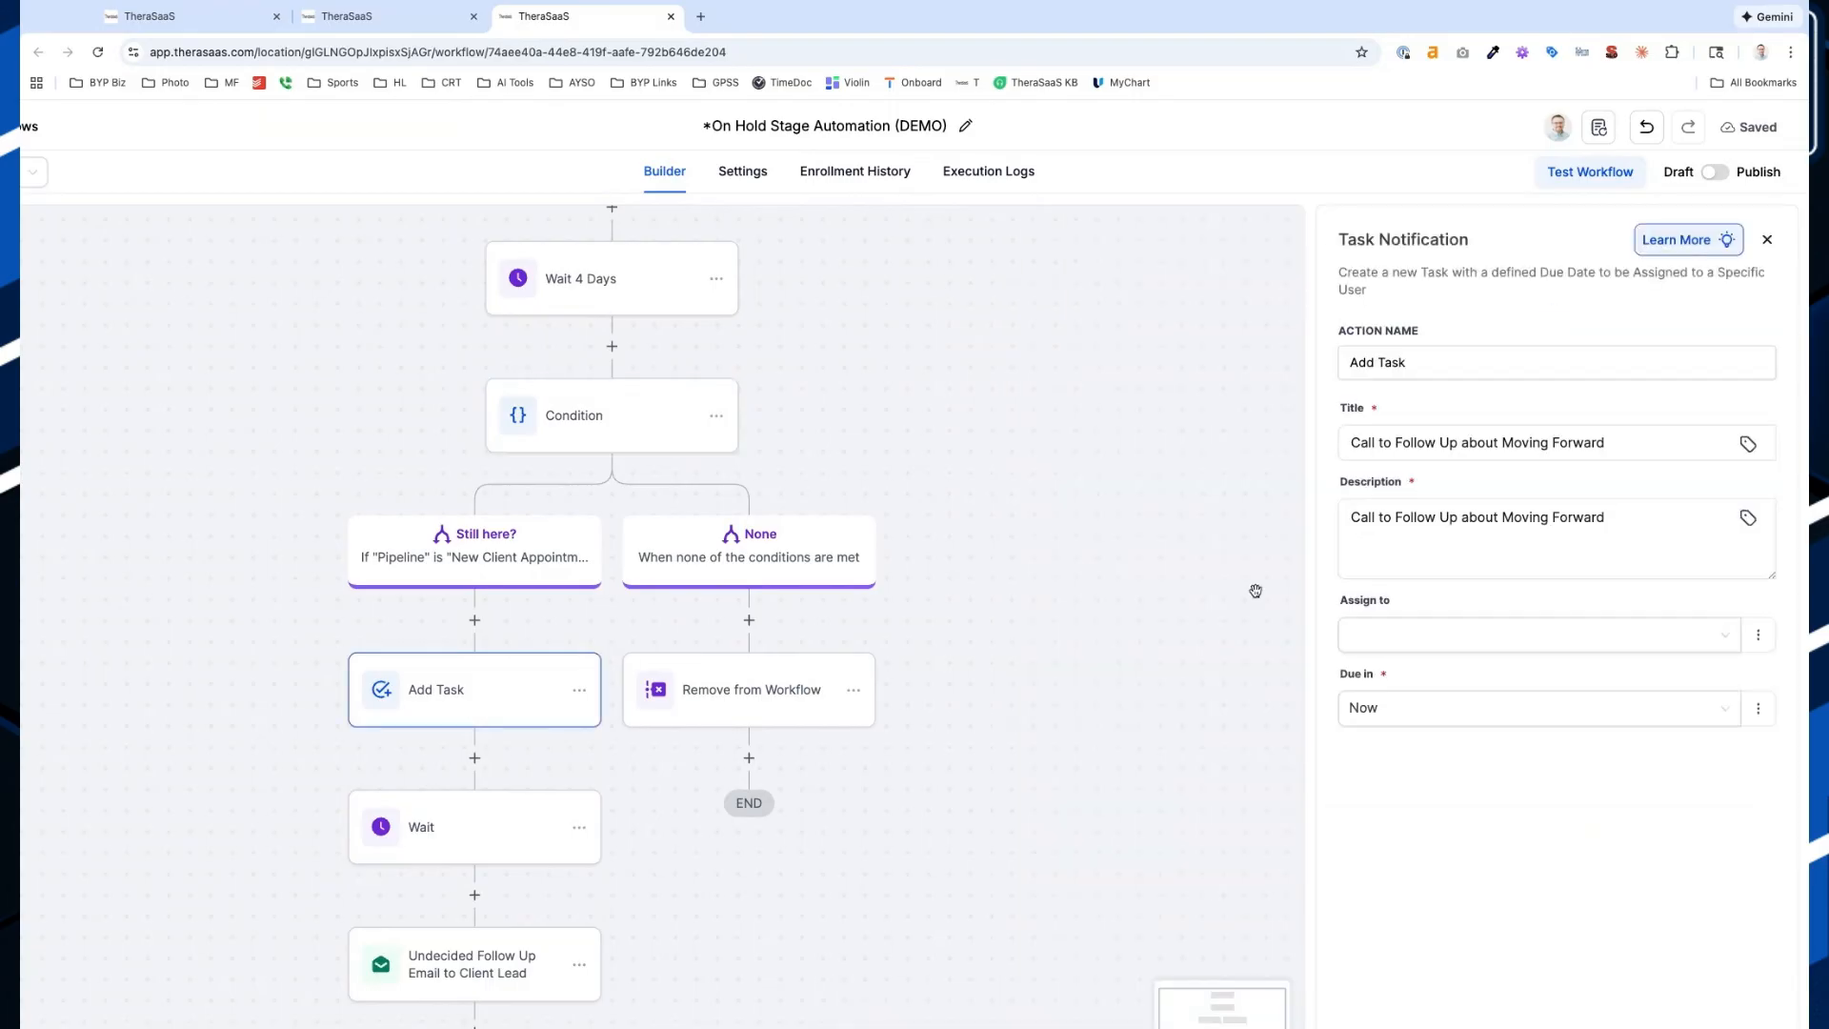
pyautogui.click(1461, 507)
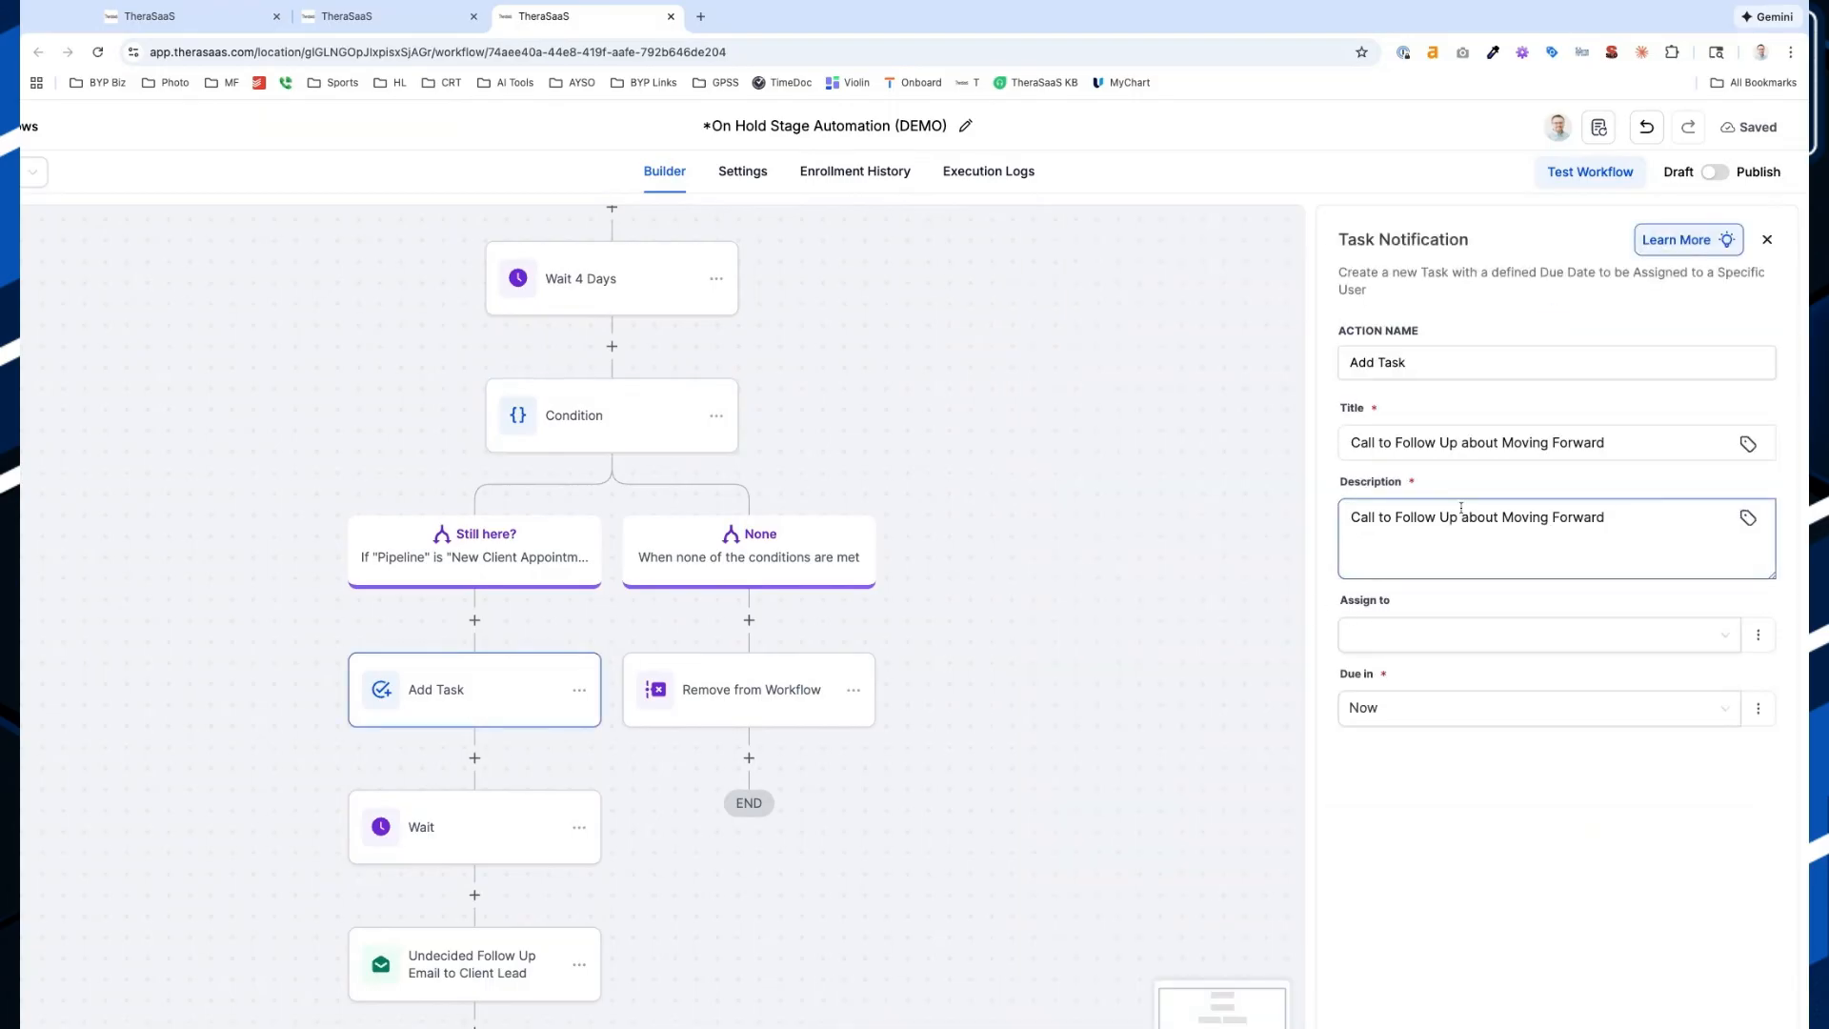
pyautogui.click(1238, 658)
pyautogui.click(1489, 648)
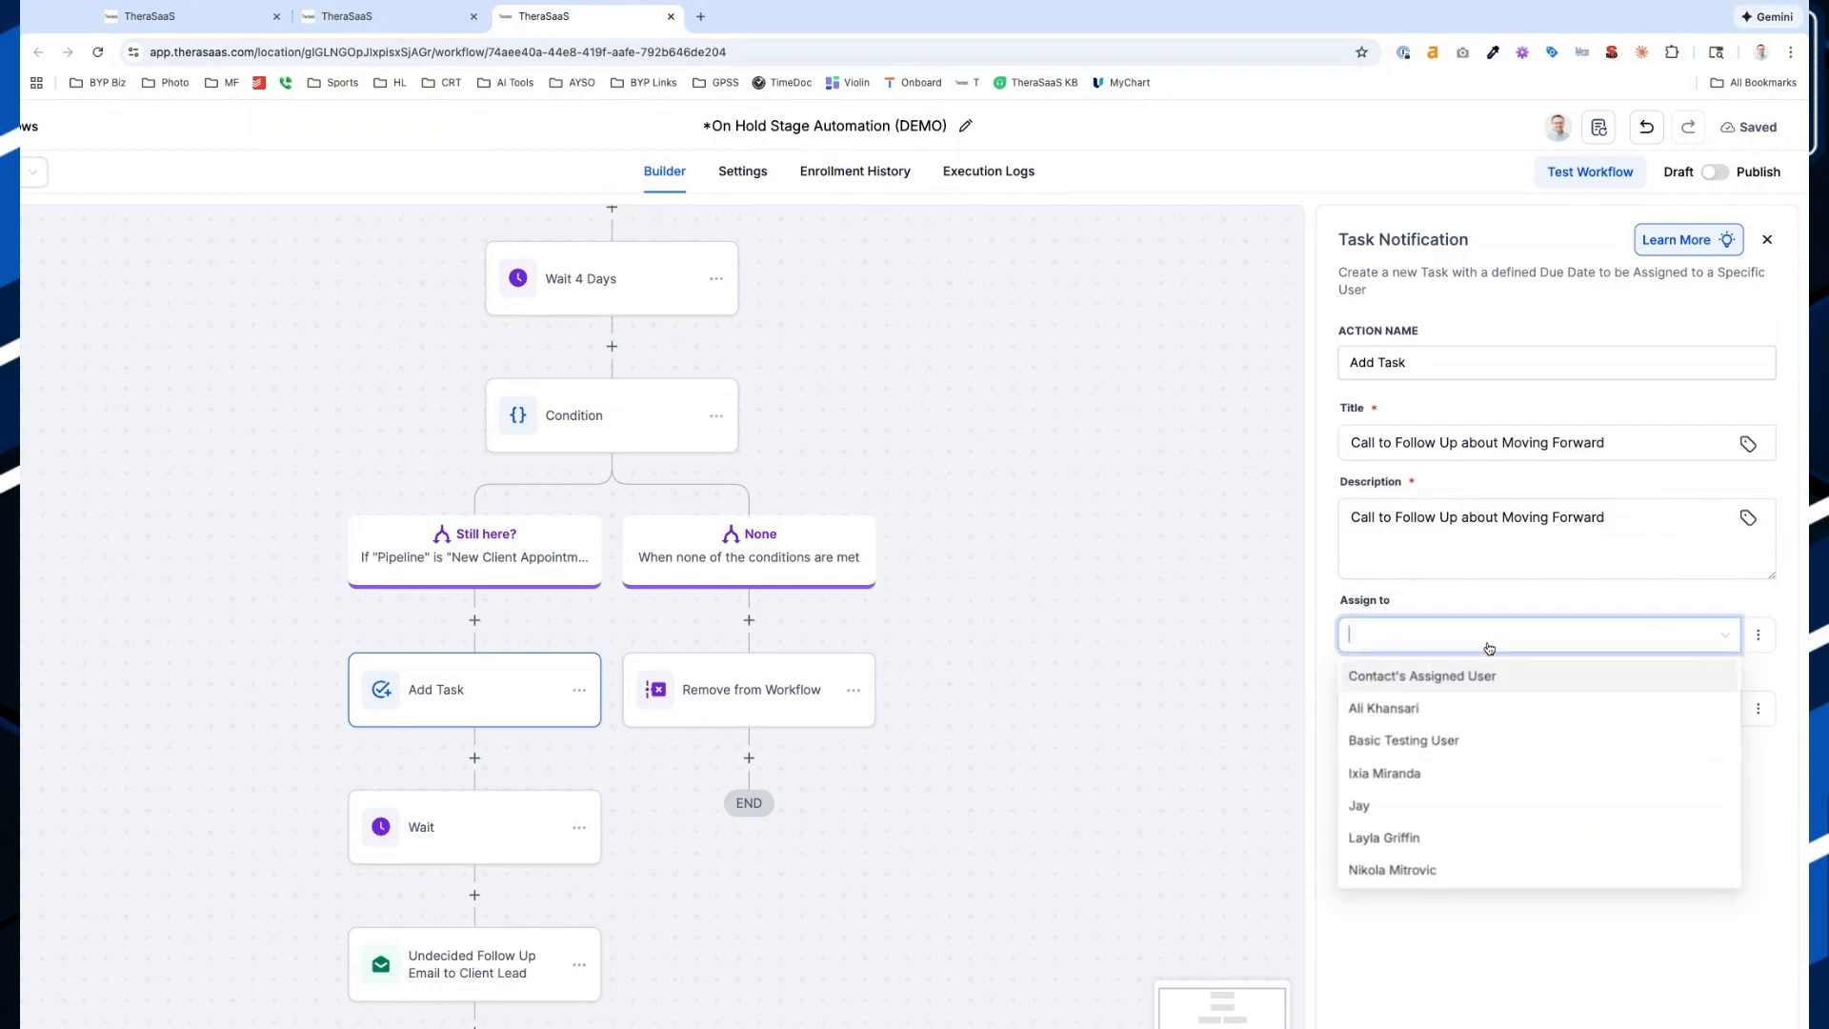
pyautogui.click(1327, 609)
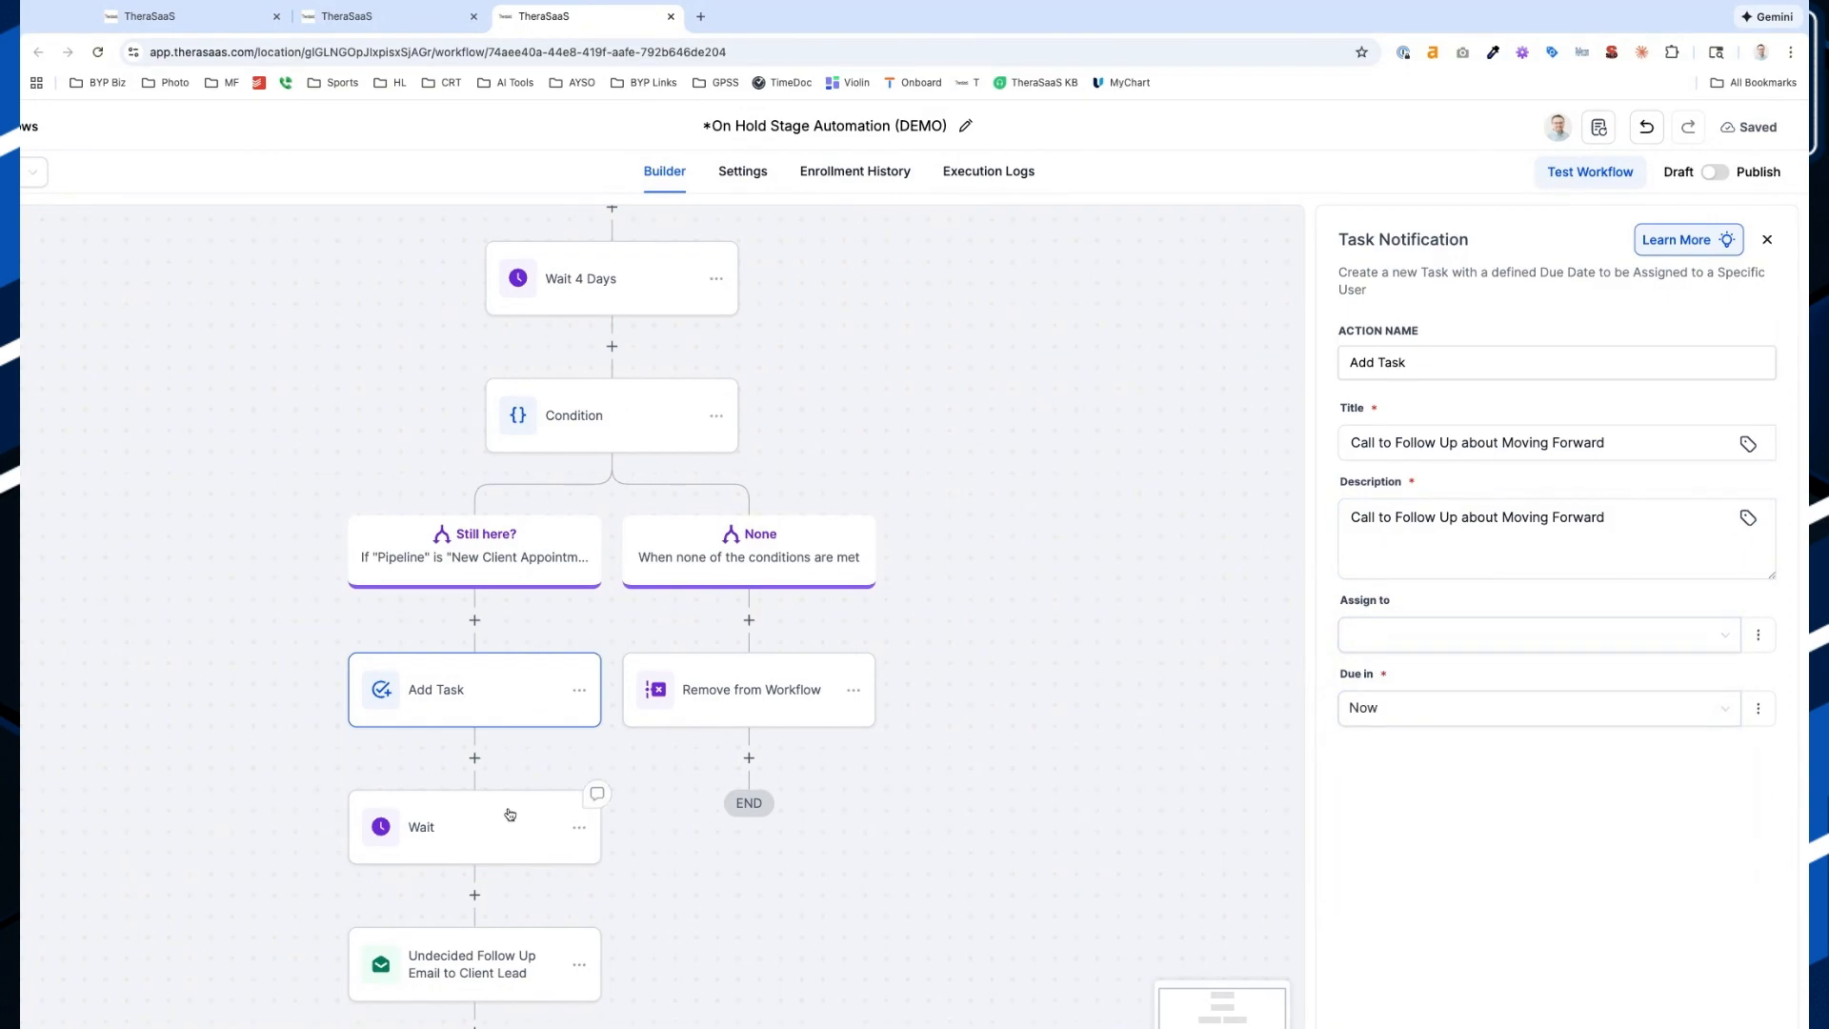
# Examine the time delay of the Wait below Add Task and read the Undecided Follow Up Email to Client Lead message
pyautogui.scroll(-2, 509, 813)
pyautogui.click(468, 690)
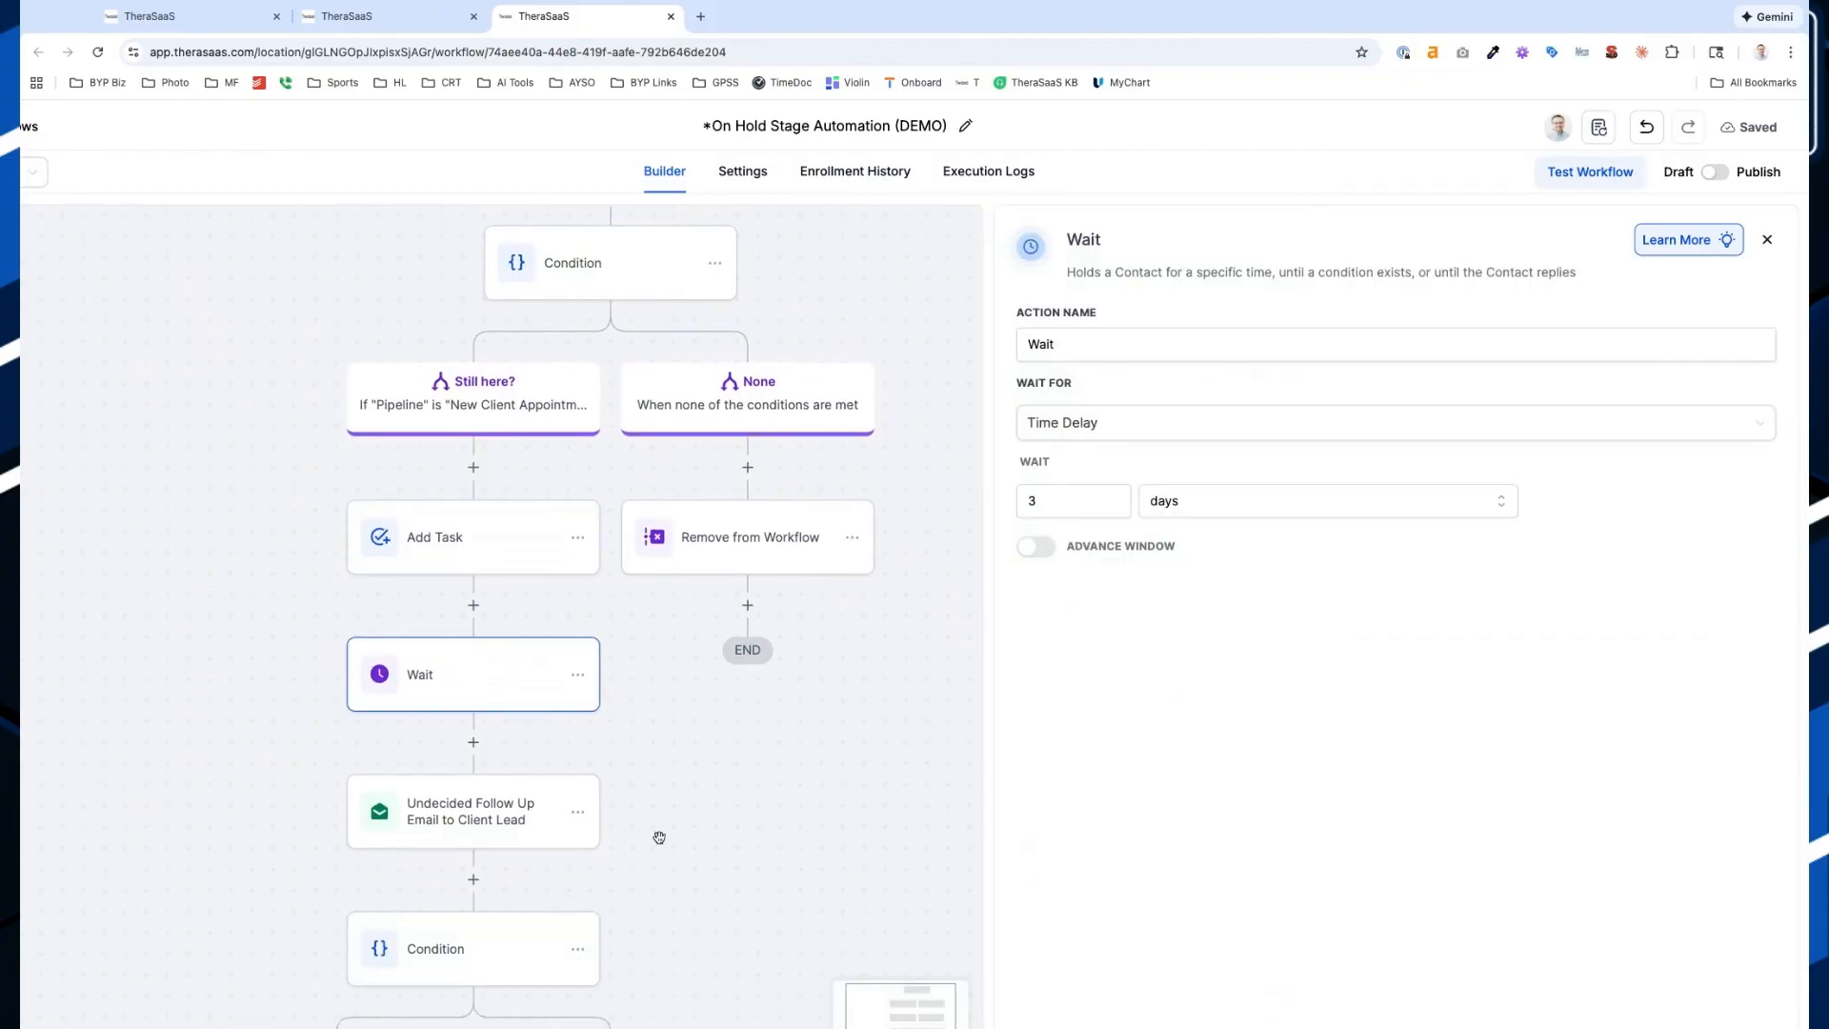
pyautogui.click(471, 814)
pyautogui.scroll(-5, 1458, 710)
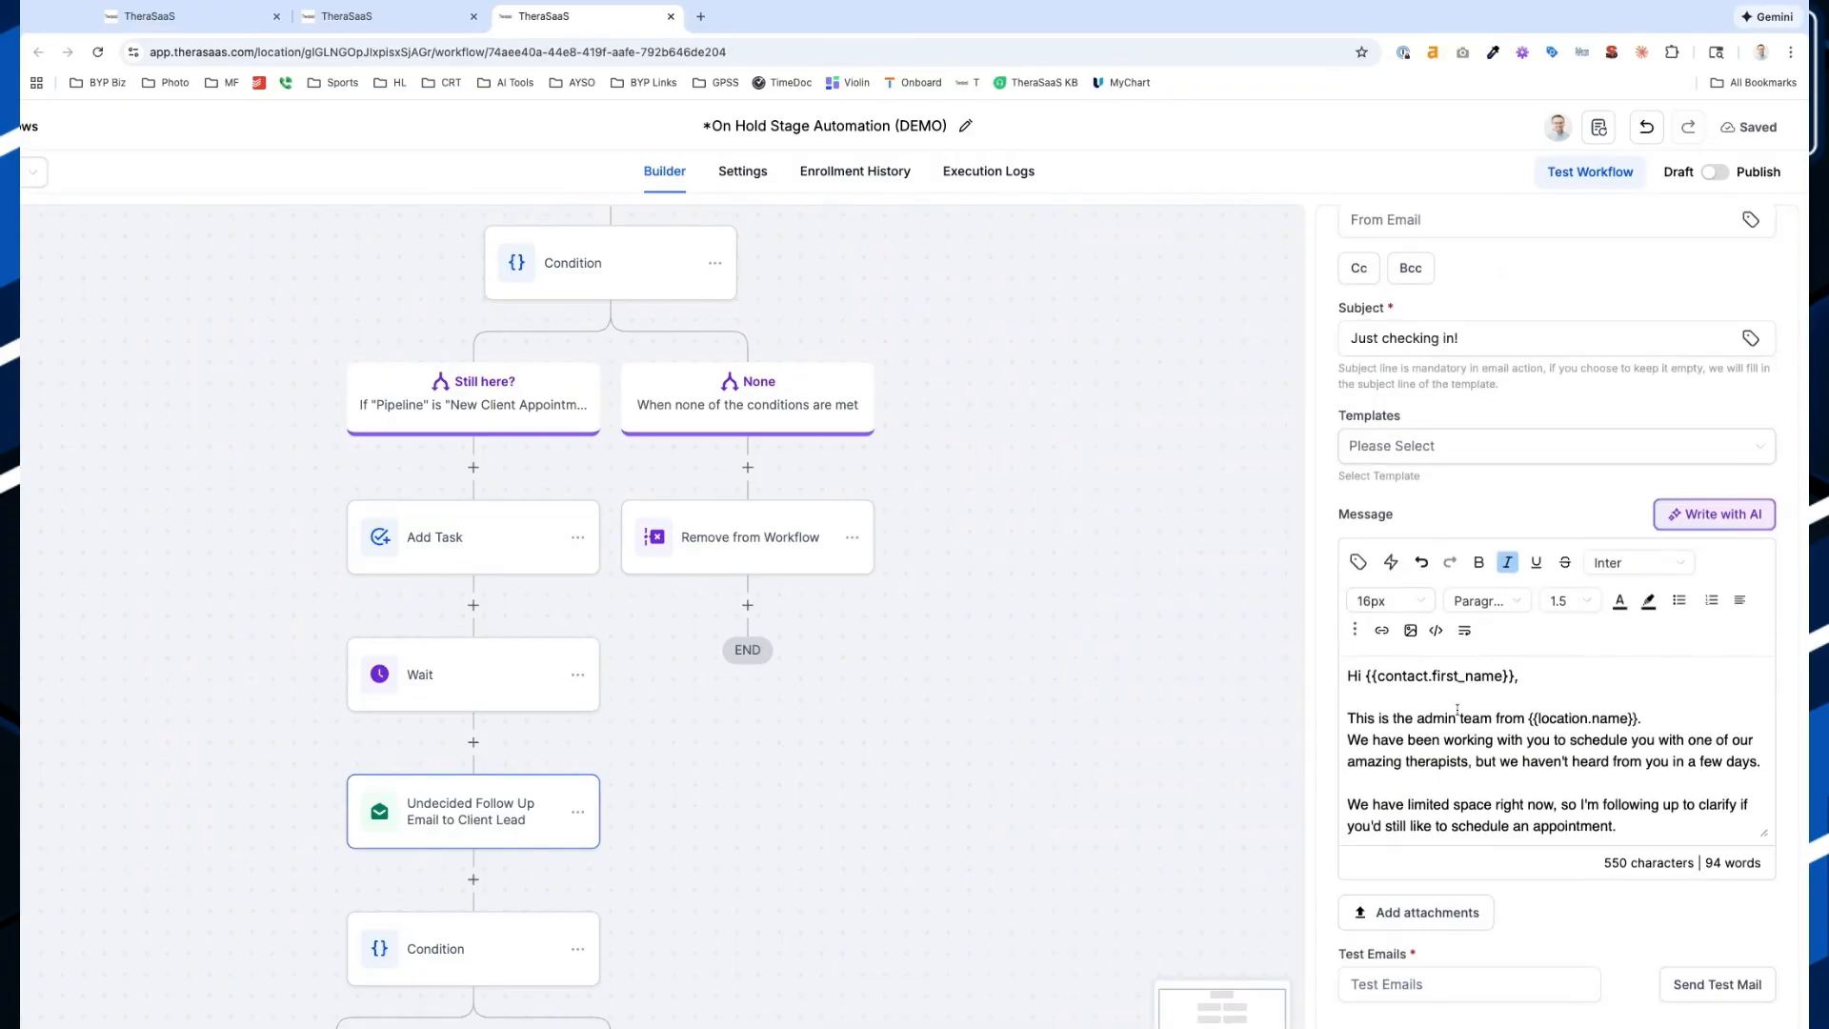
pyautogui.scroll(-3, 1458, 710)
pyautogui.scroll(3, 1458, 710)
pyautogui.scroll(5, 1458, 705)
pyautogui.hscroll(5, 1458, 704)
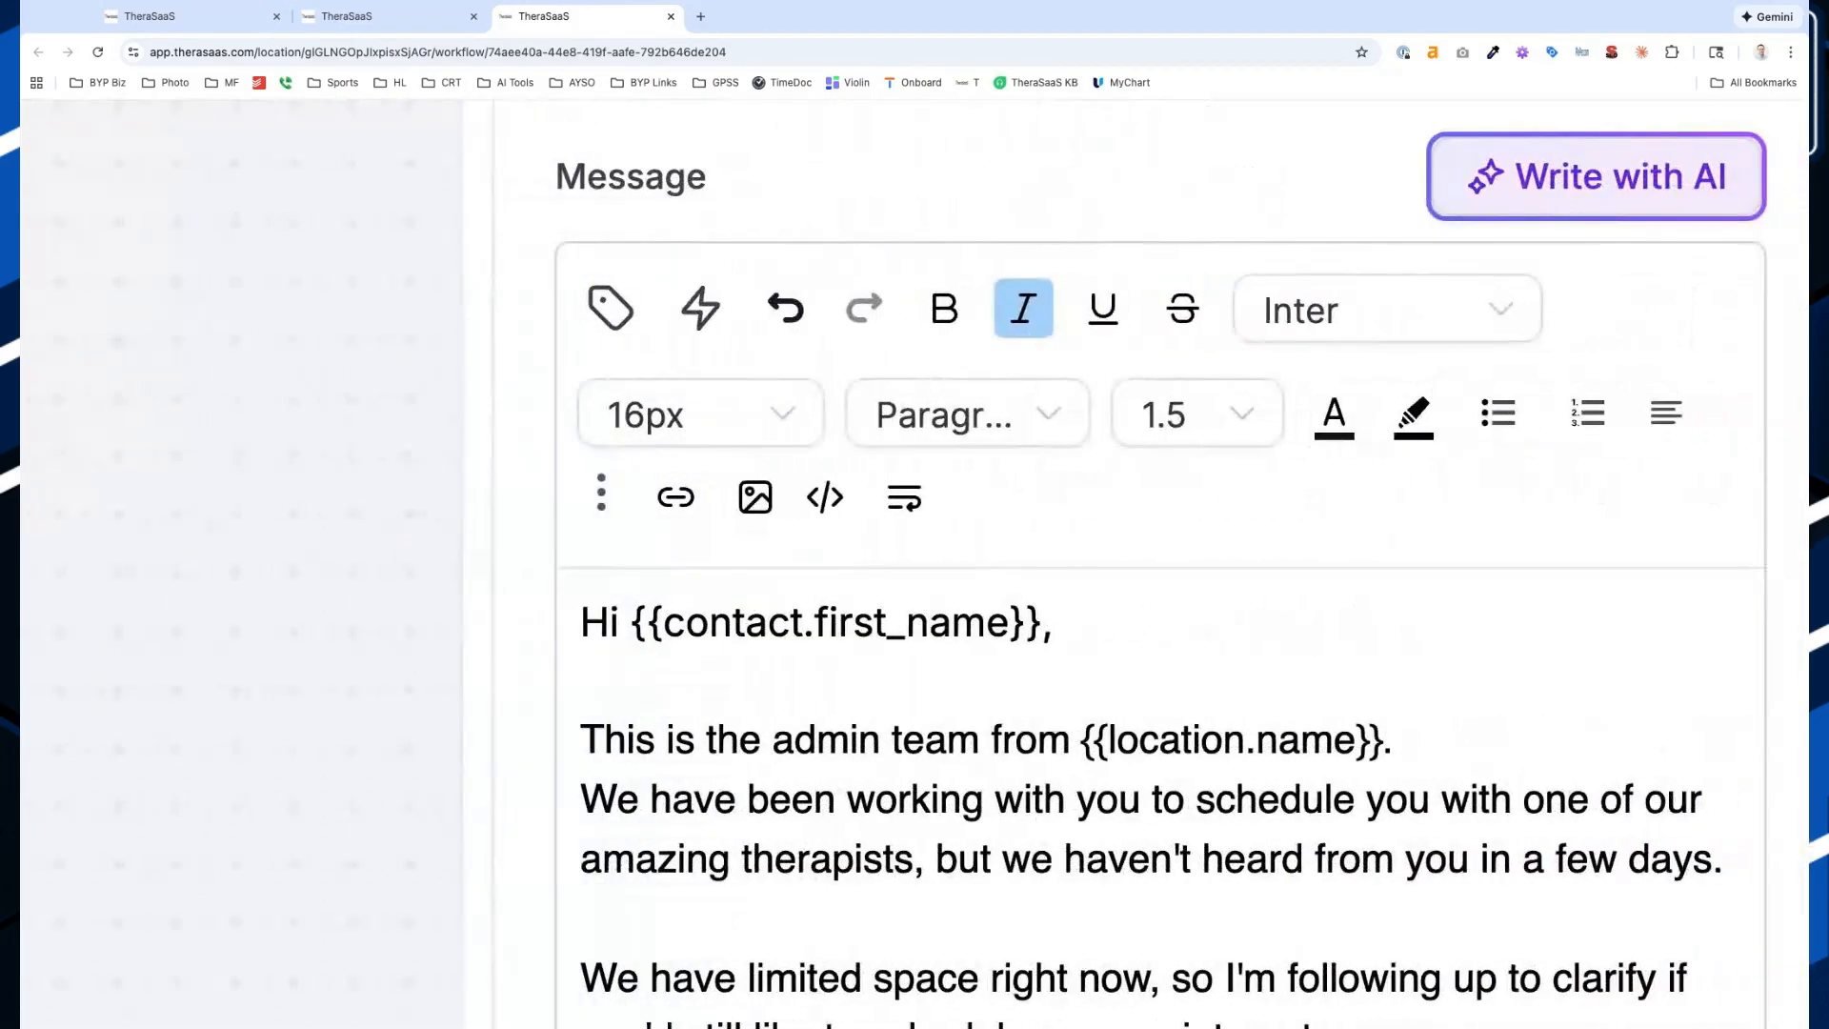
pyautogui.scroll(-1, 891, 853)
pyautogui.scroll(1, 891, 854)
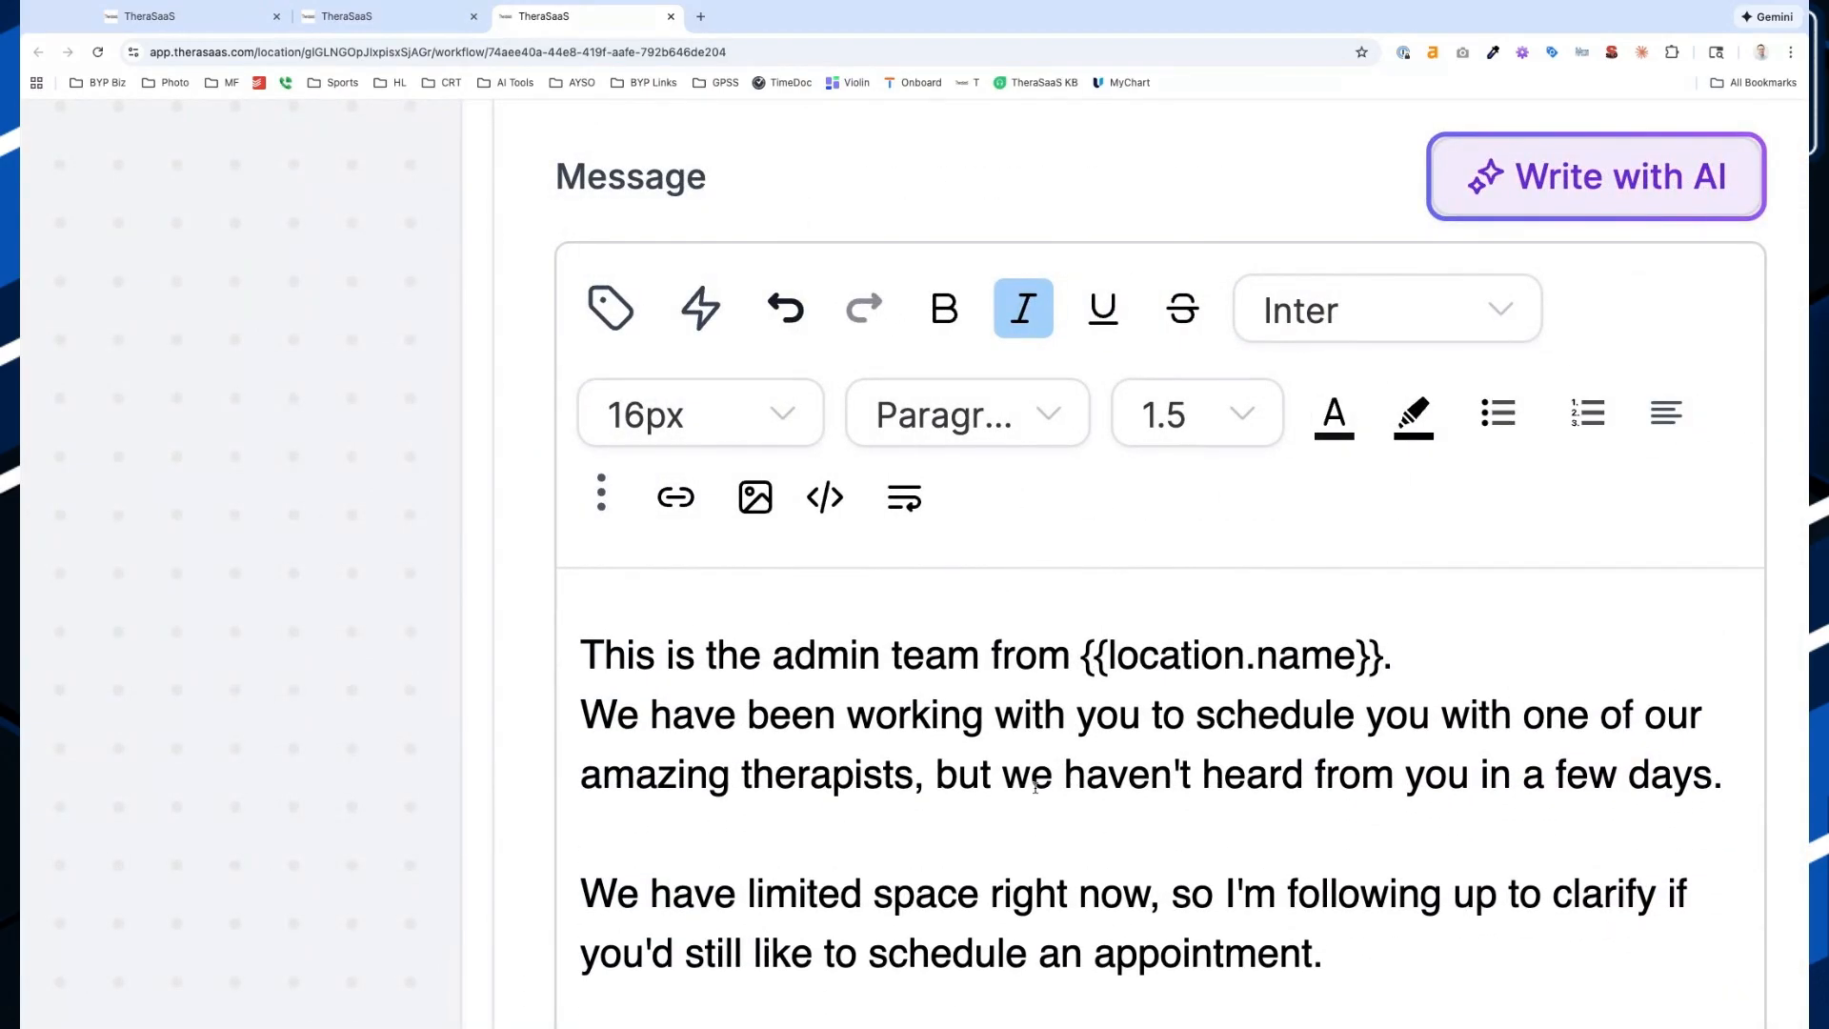
pyautogui.scroll(-5, 1035, 787)
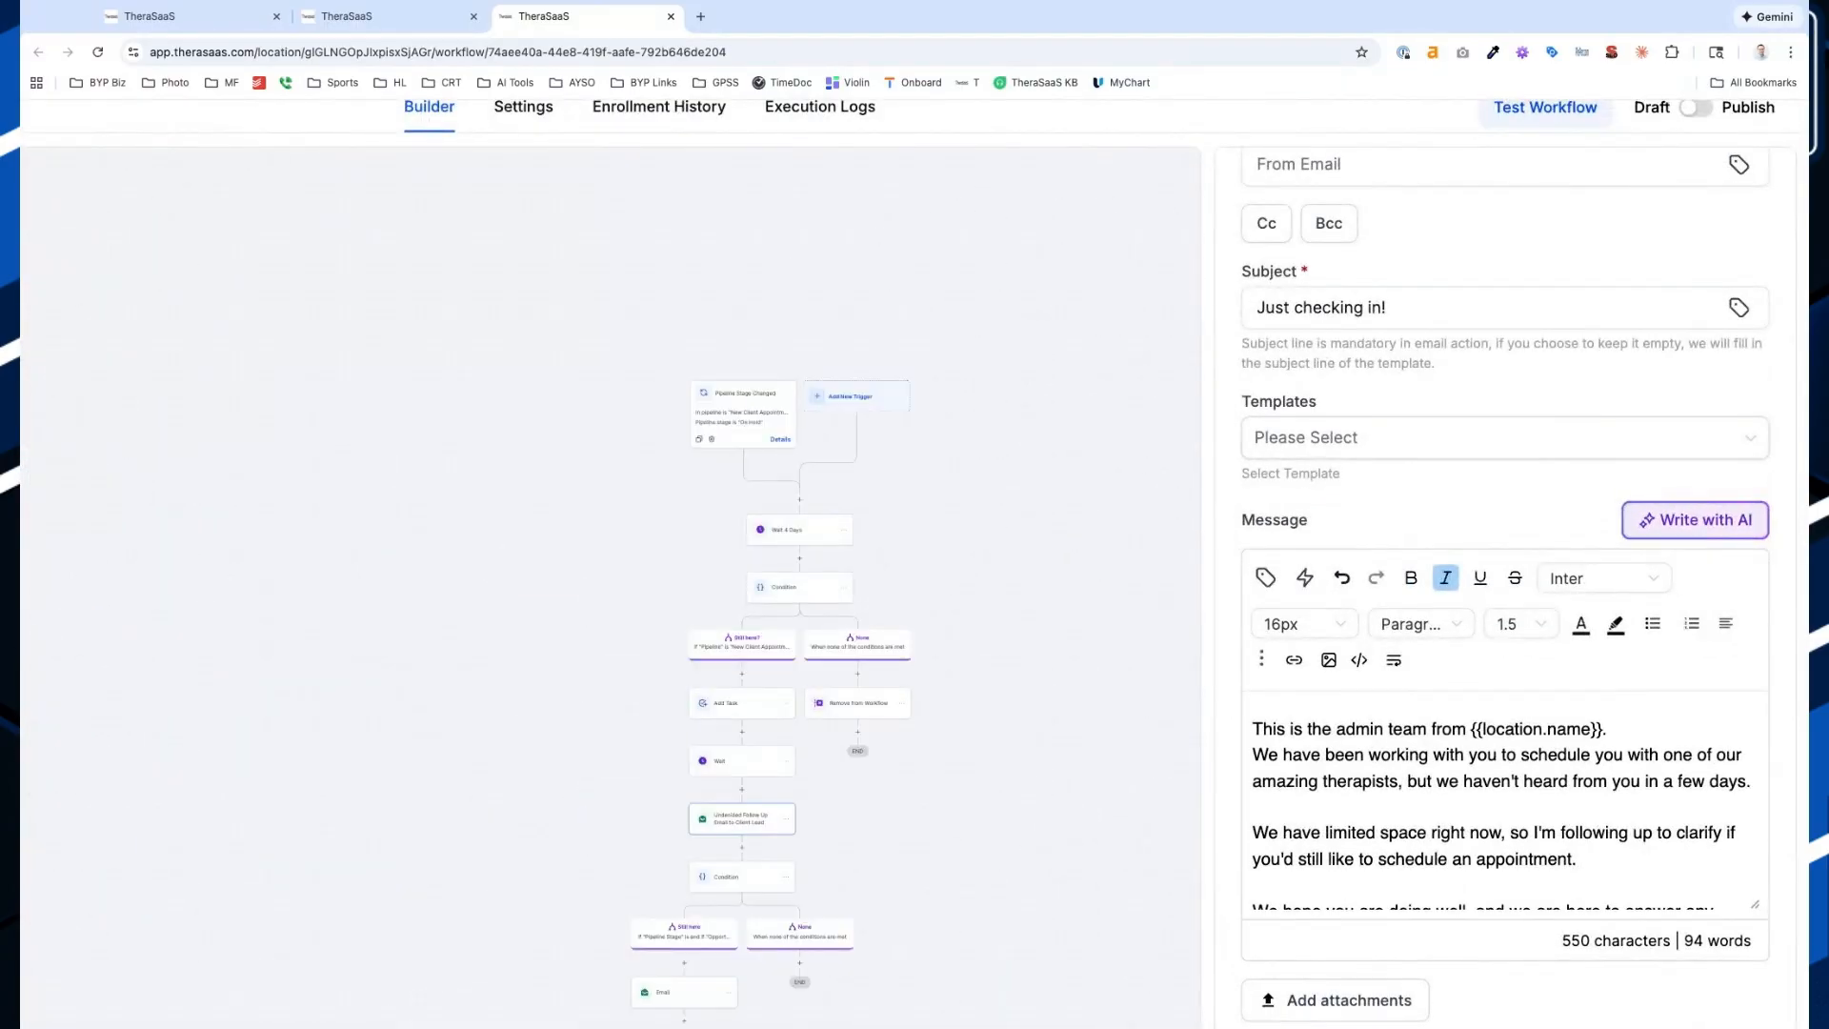
pyautogui.scroll(-3, 1368, 688)
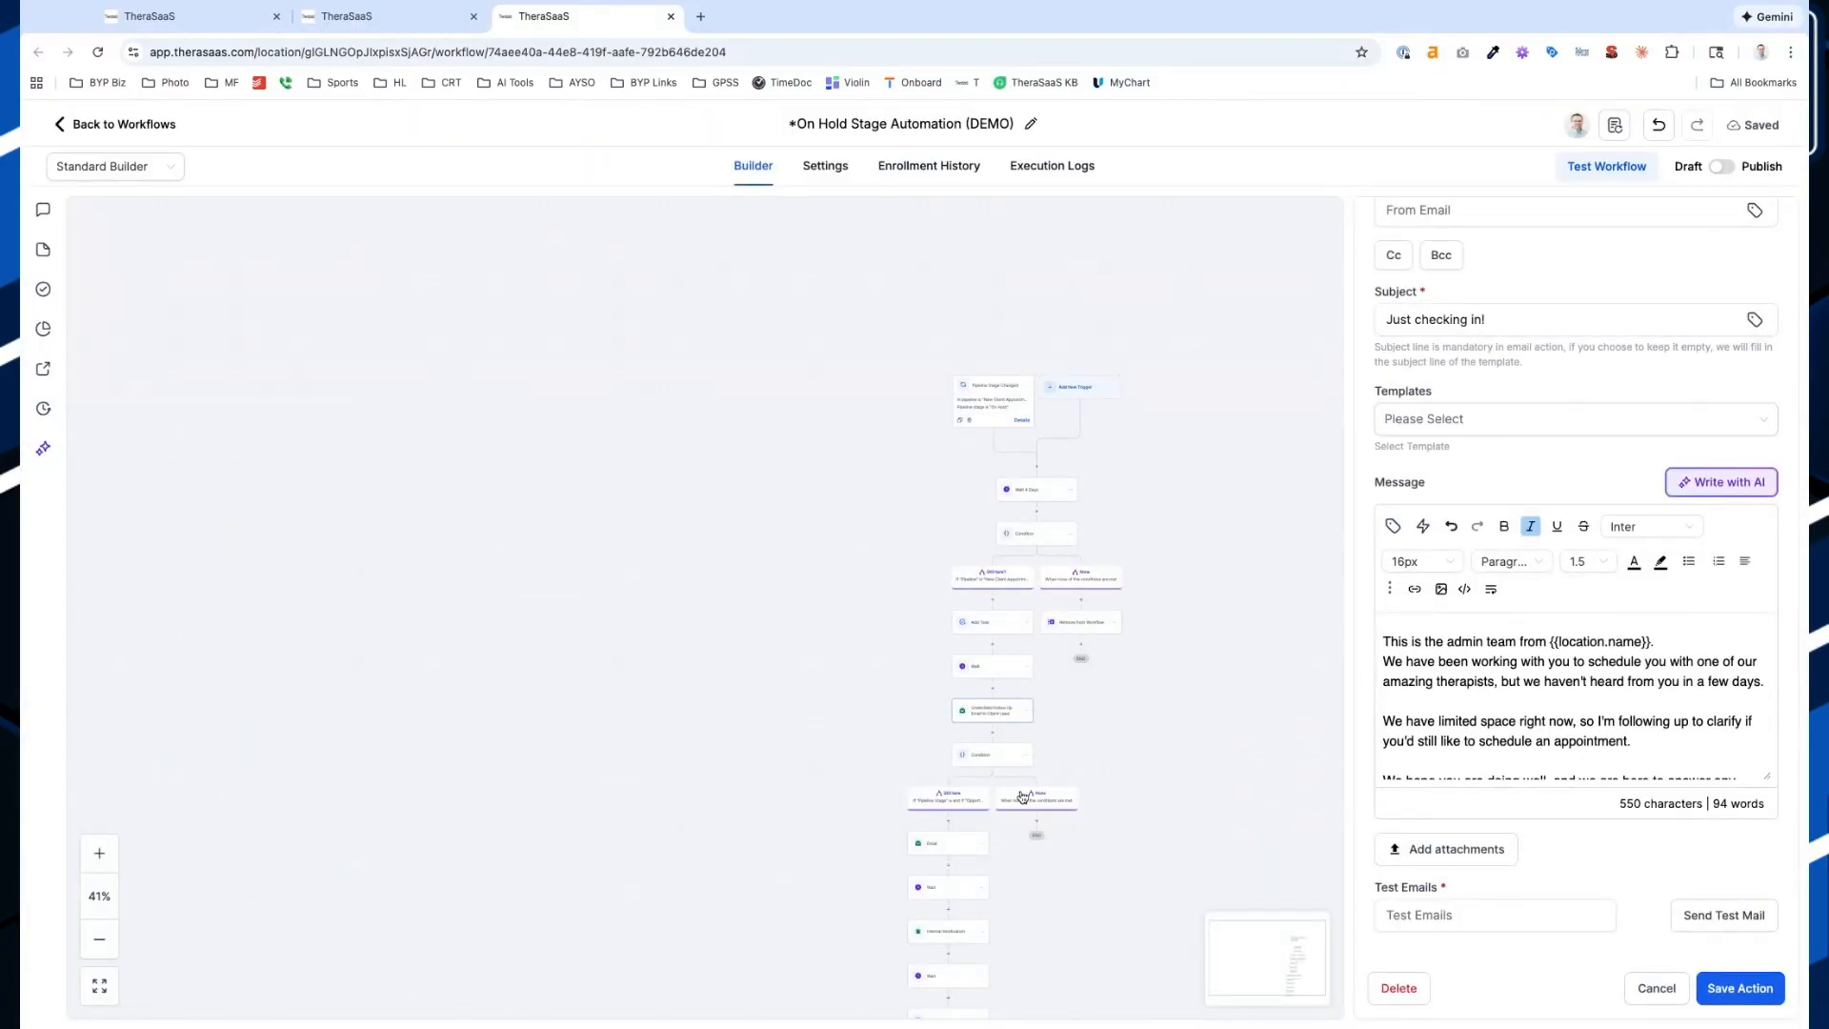
# Examine the Condition below the Undecided Follow Up Email and view its Still here branch's Pipeline Stage options without choosing one
pyautogui.scroll(6, 1022, 796)
pyautogui.scroll(-2, 1023, 796)
pyautogui.click(936, 715)
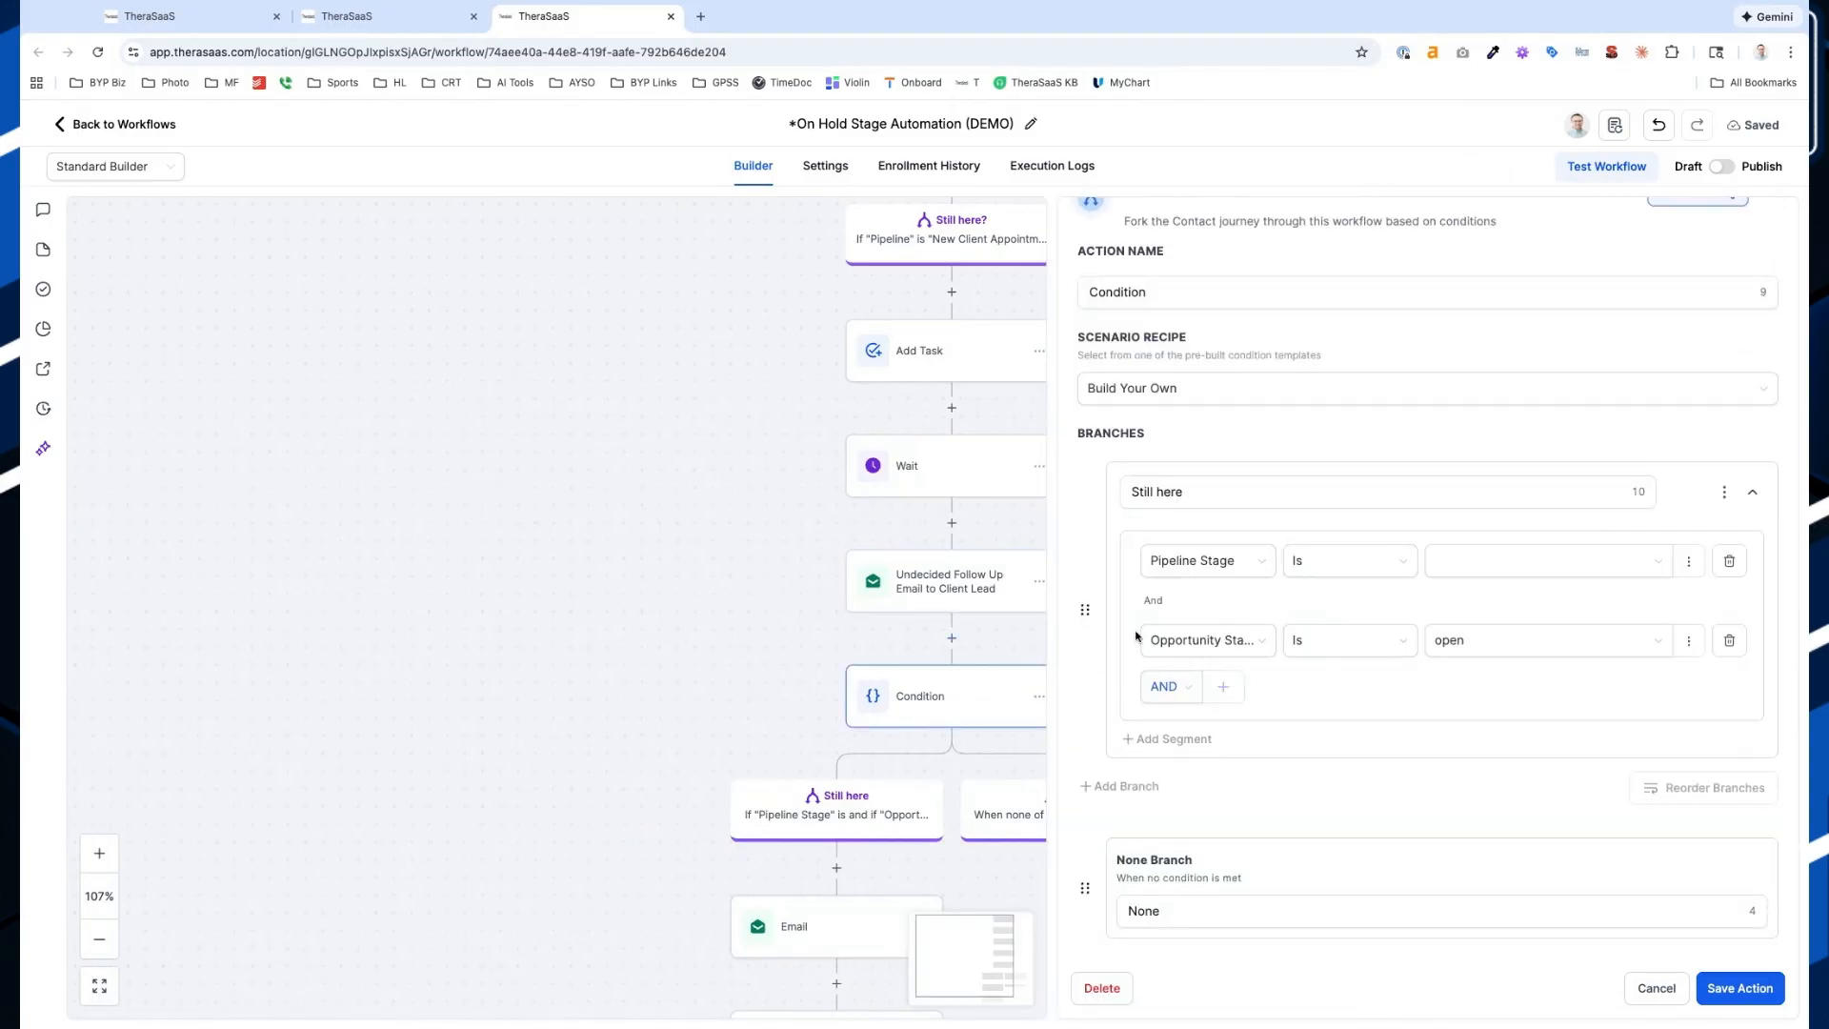
pyautogui.click(1478, 564)
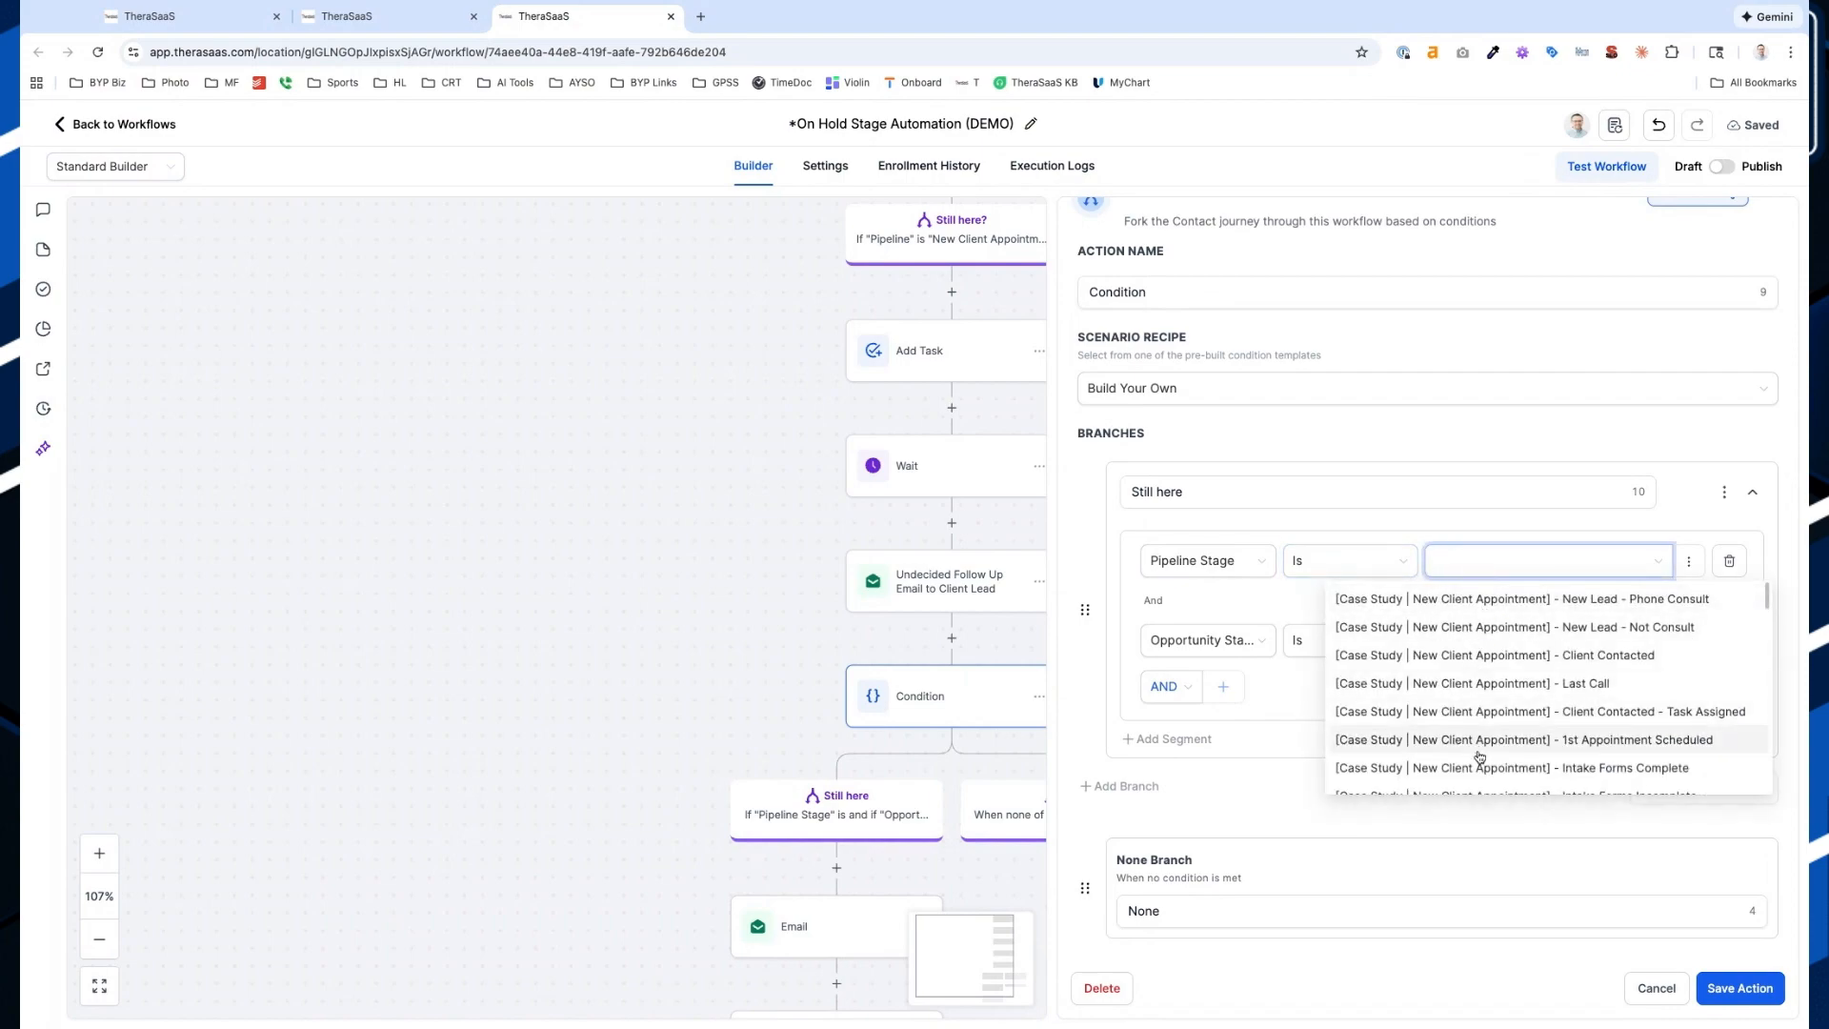
pyautogui.scroll(-1, 1479, 758)
pyautogui.scroll(1, 1478, 757)
pyautogui.click(1354, 508)
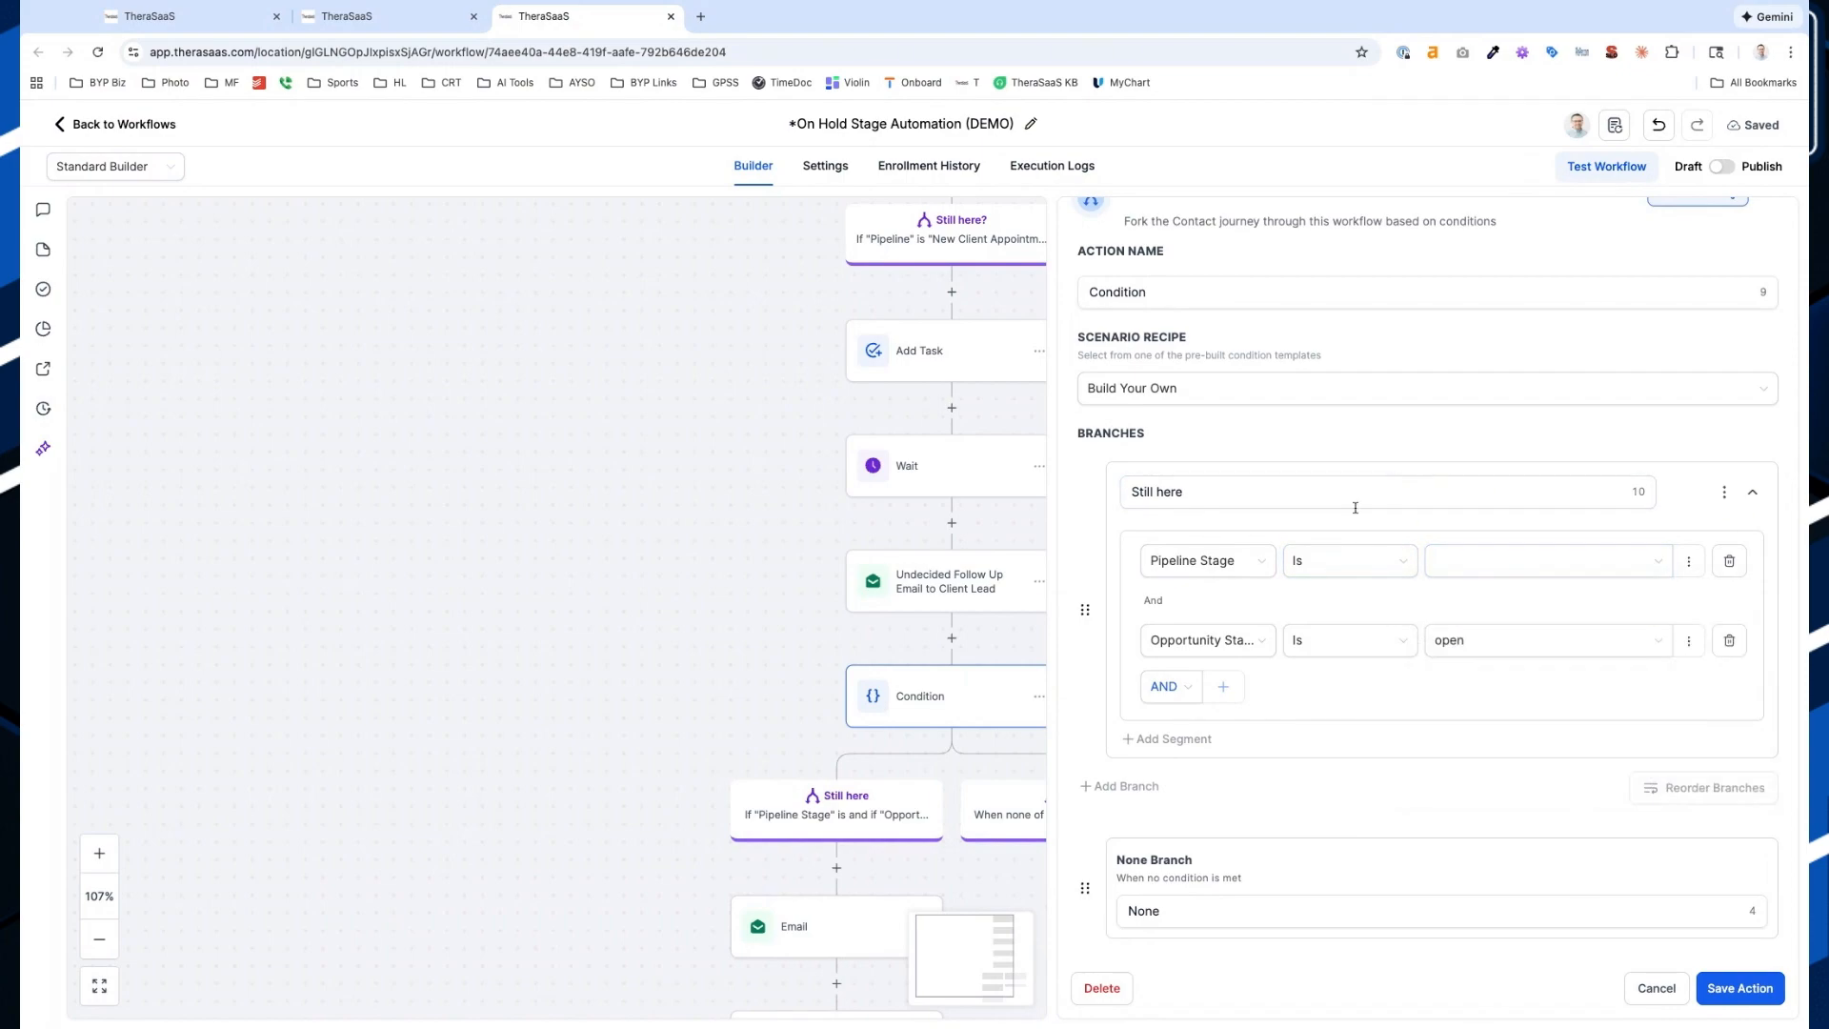
pyautogui.hscroll(3, 724, 765)
pyautogui.scroll(1, 724, 765)
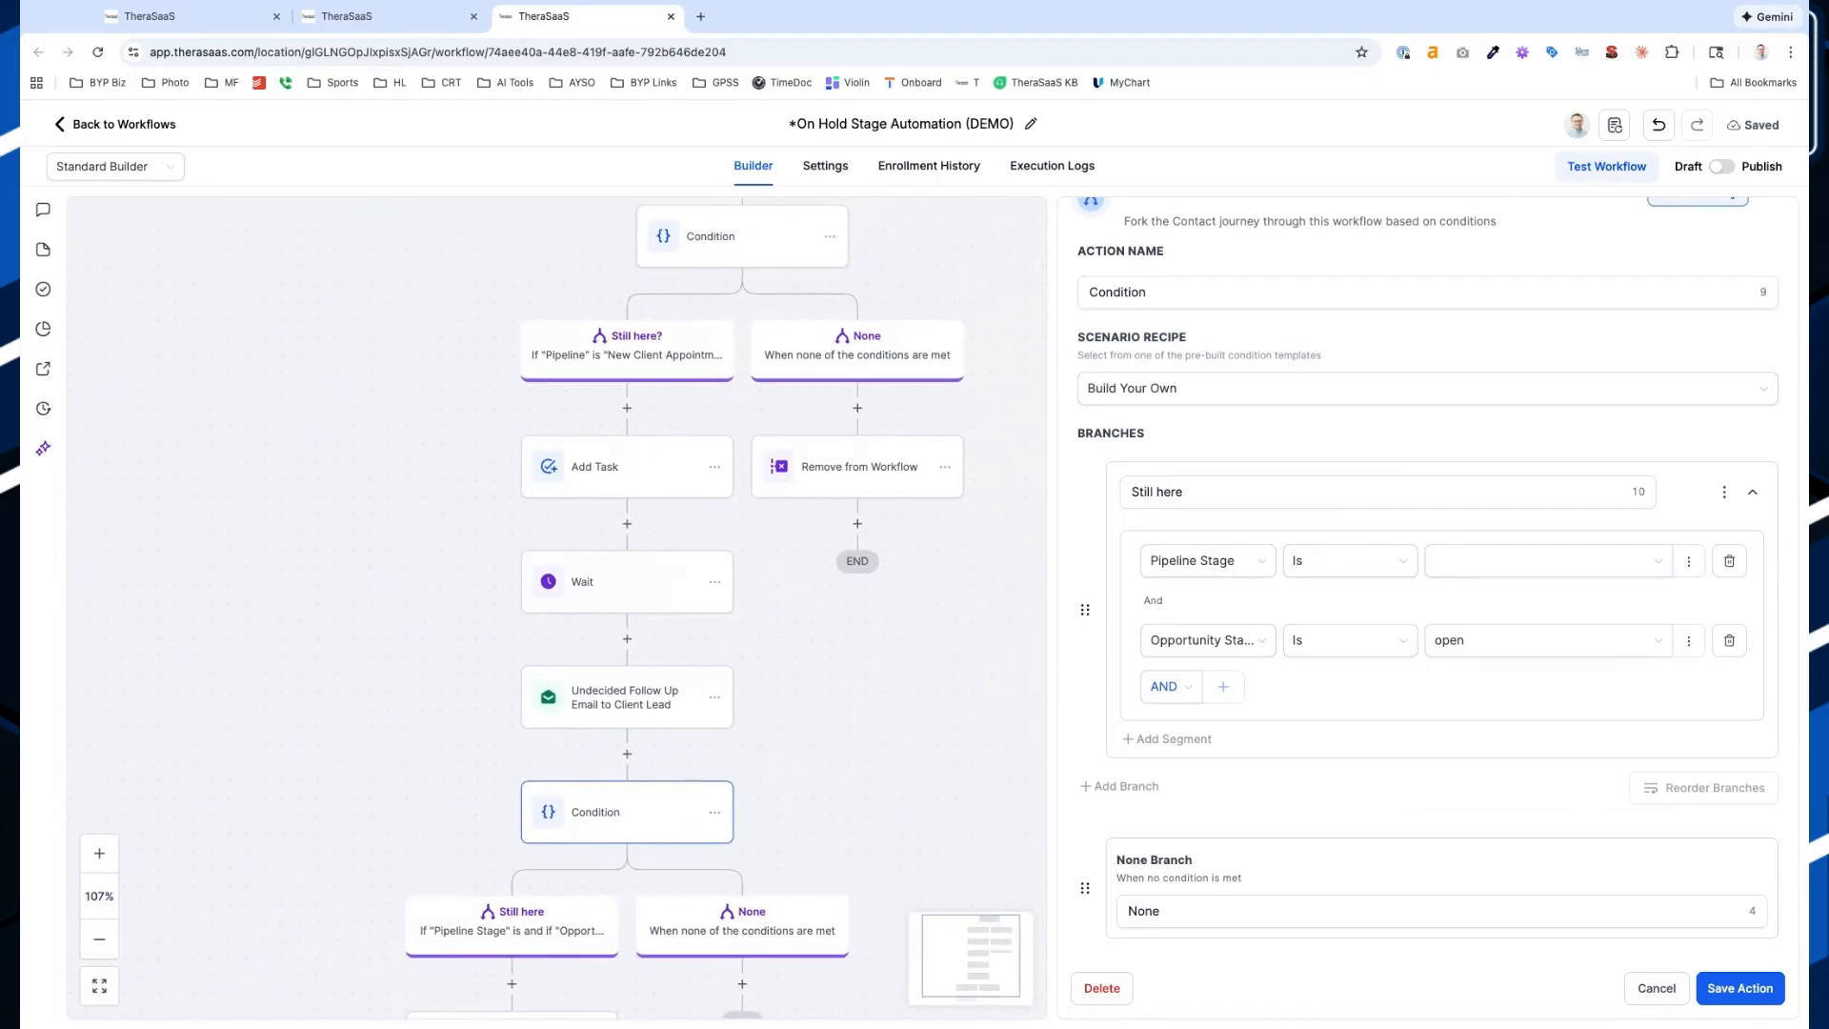
# Review the workflow around both Conditions and view the action options of the Condition below Wait 4 Days, without choosing one
pyautogui.scroll(-3, 724, 764)
pyautogui.scroll(-4, 381, 517)
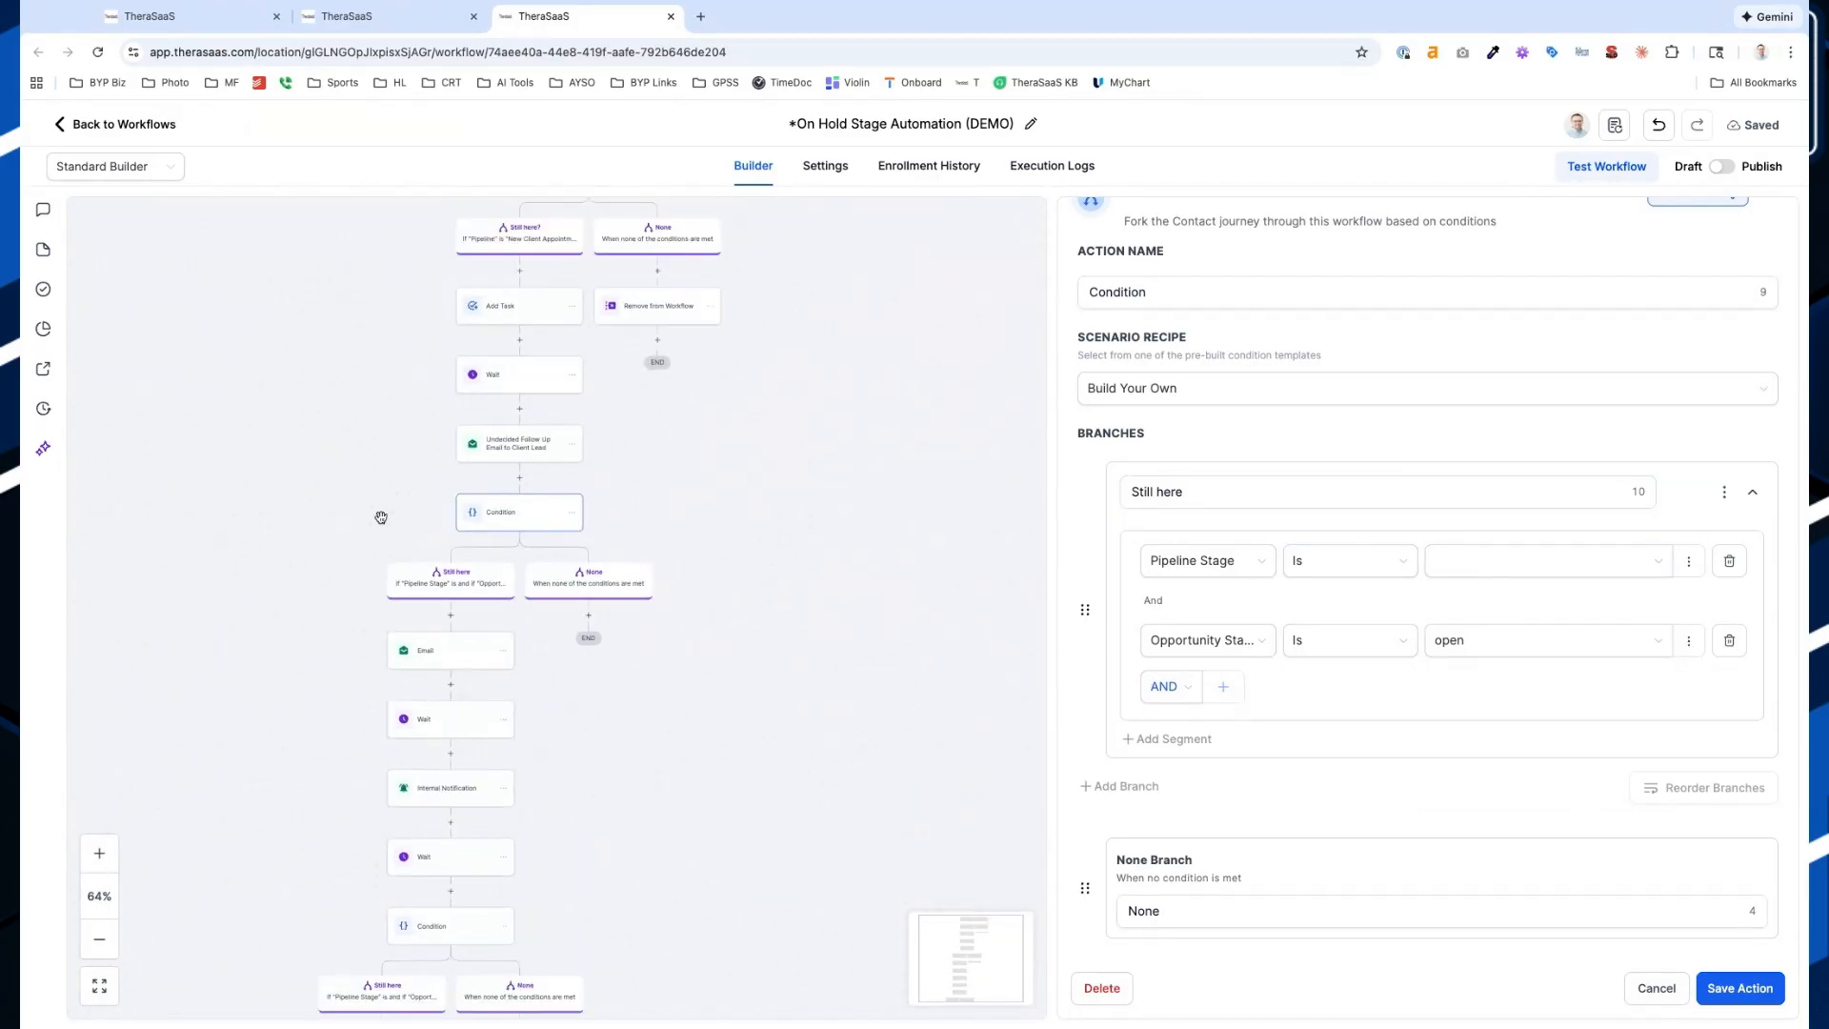
pyautogui.scroll(3, 505, 581)
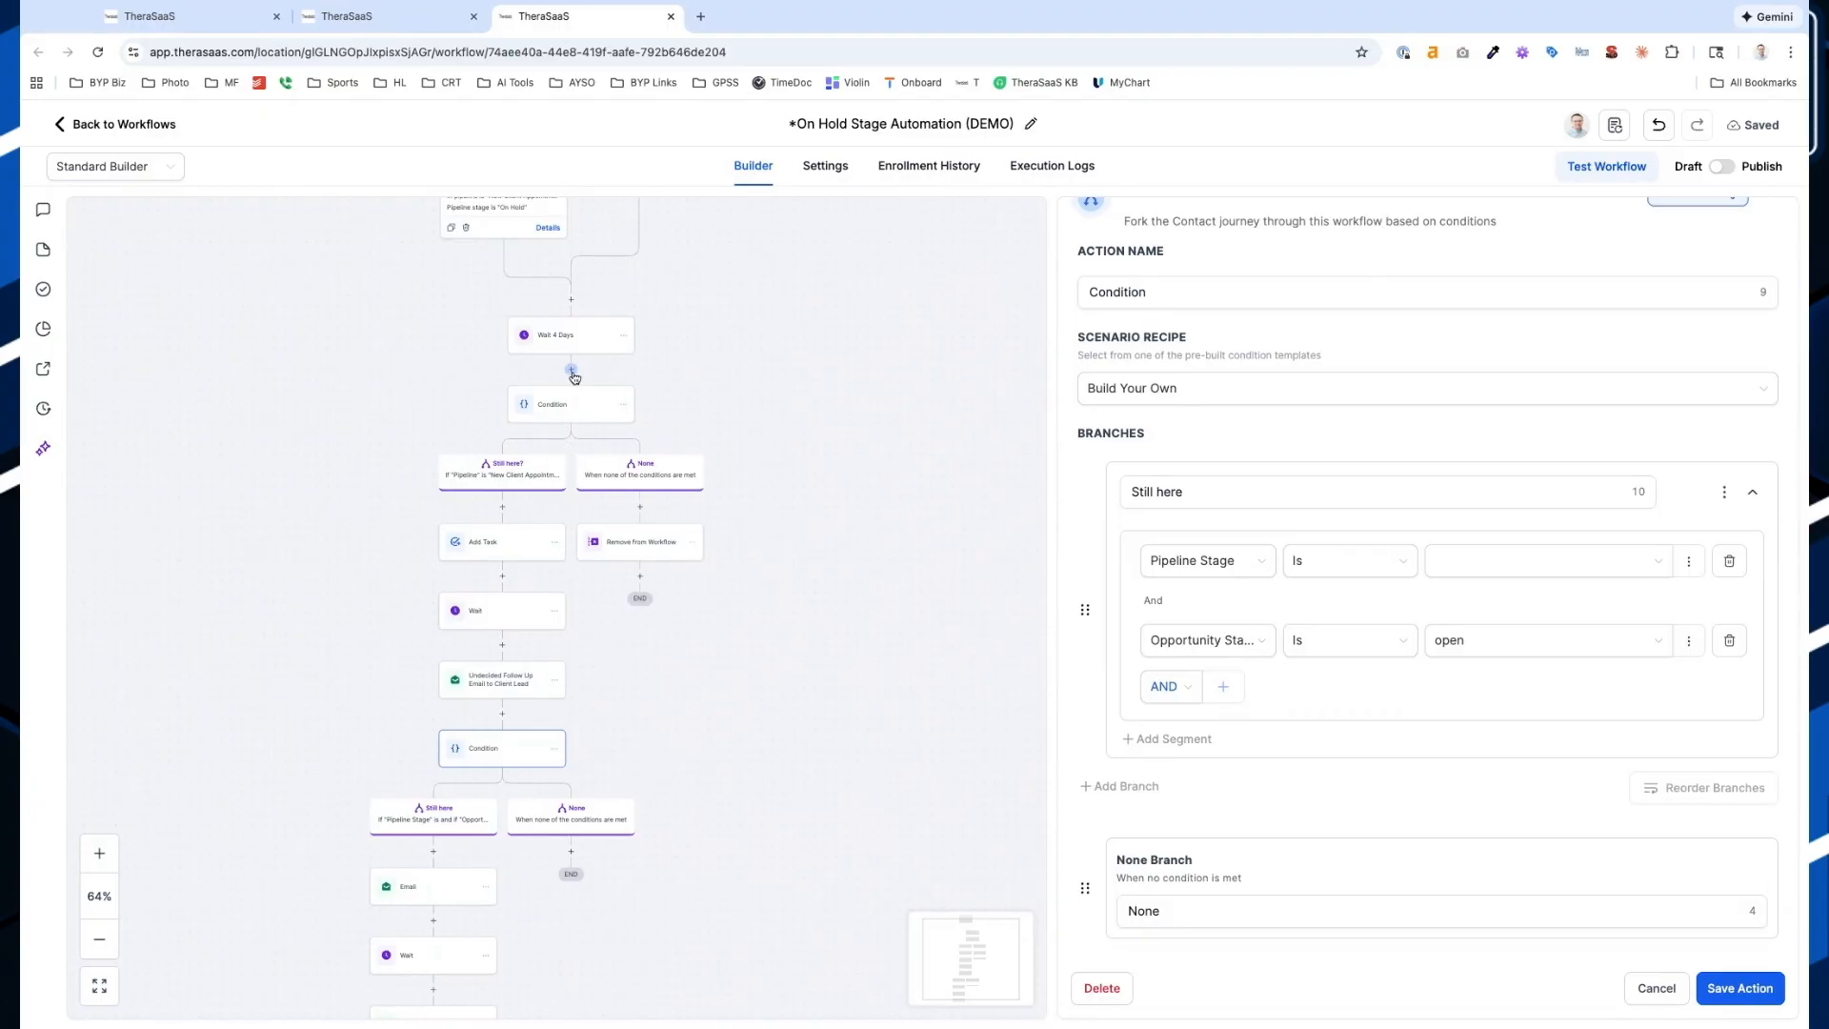
pyautogui.click(625, 408)
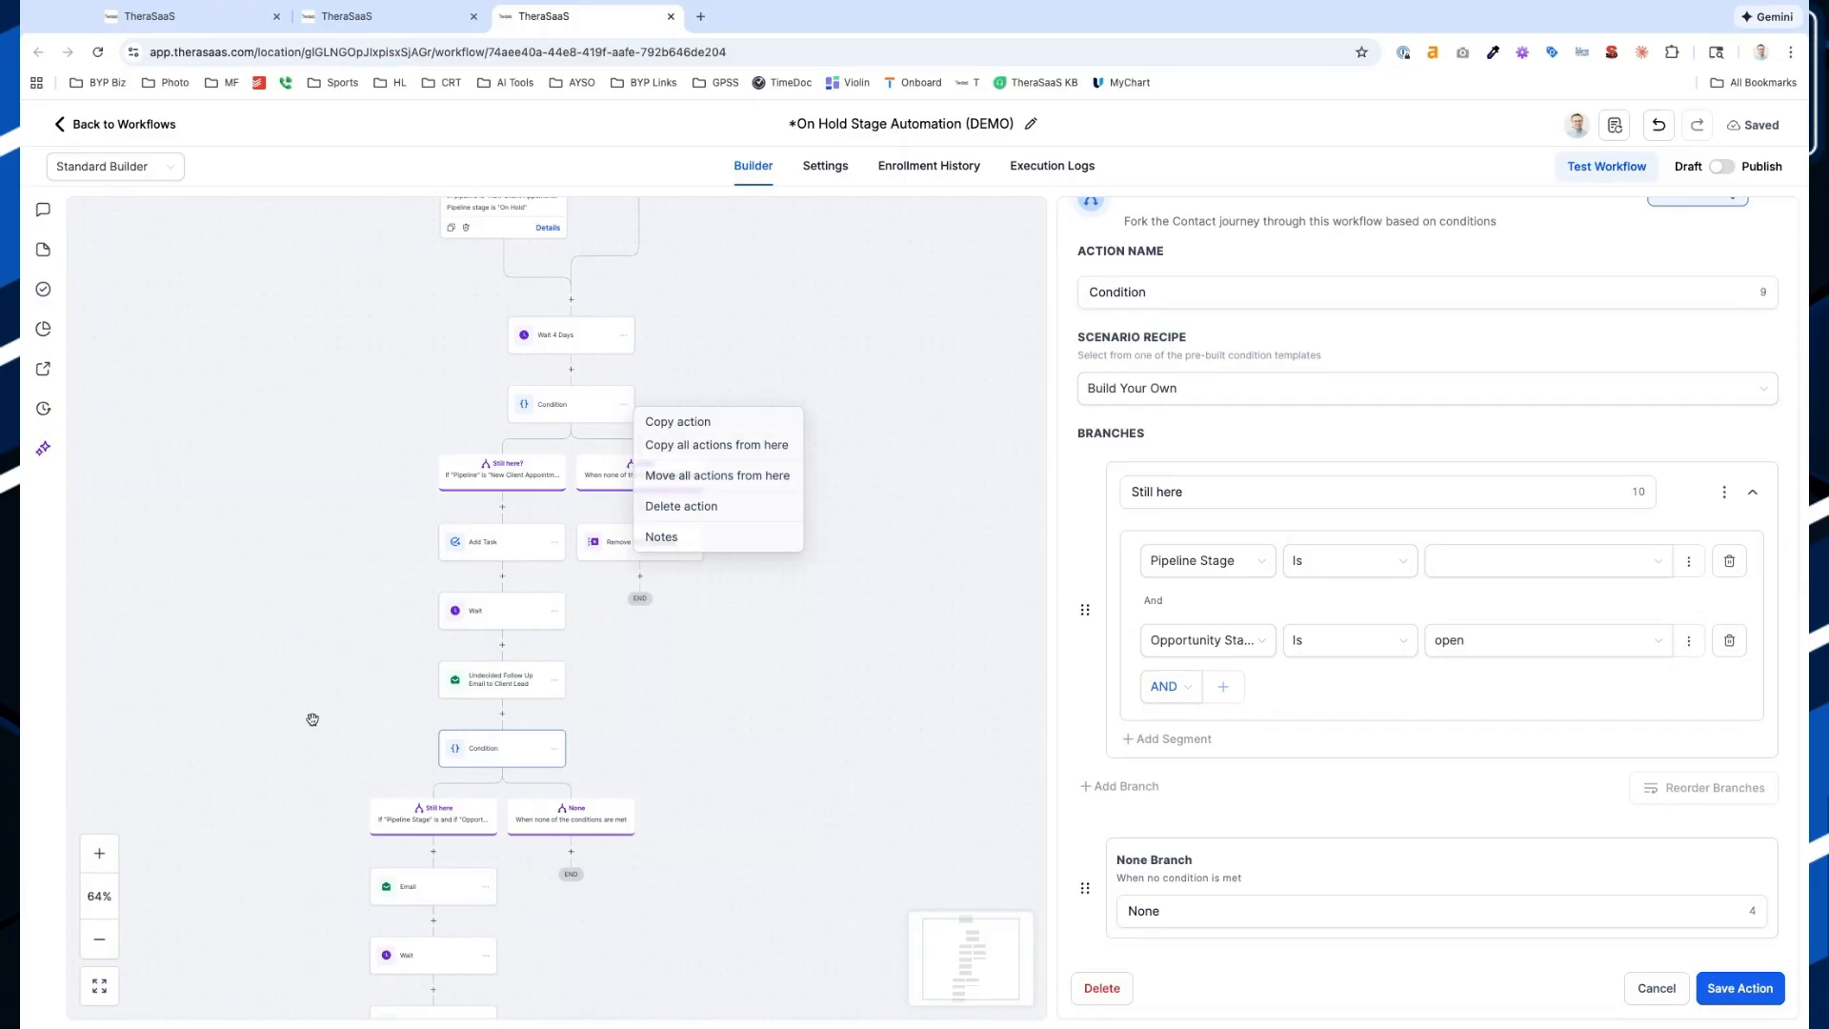
pyautogui.click(295, 845)
pyautogui.scroll(-5, 294, 845)
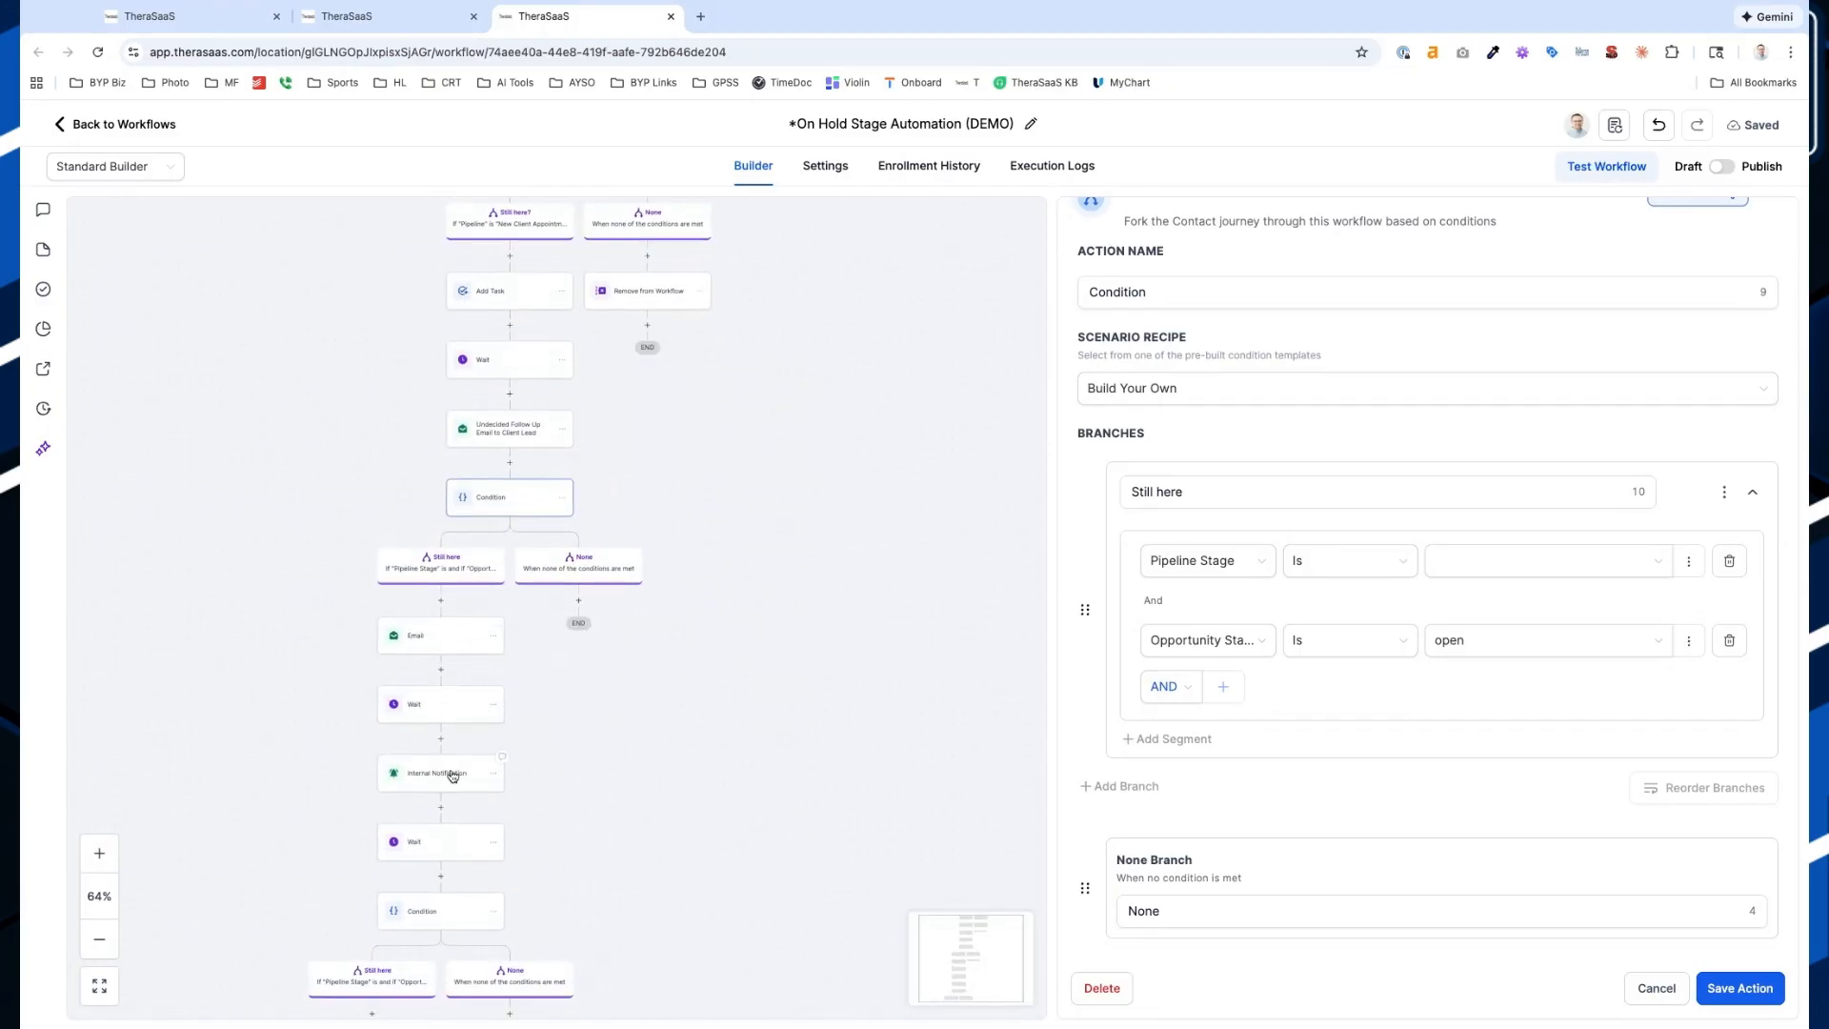
pyautogui.scroll(5, 452, 806)
pyautogui.scroll(-1, 451, 806)
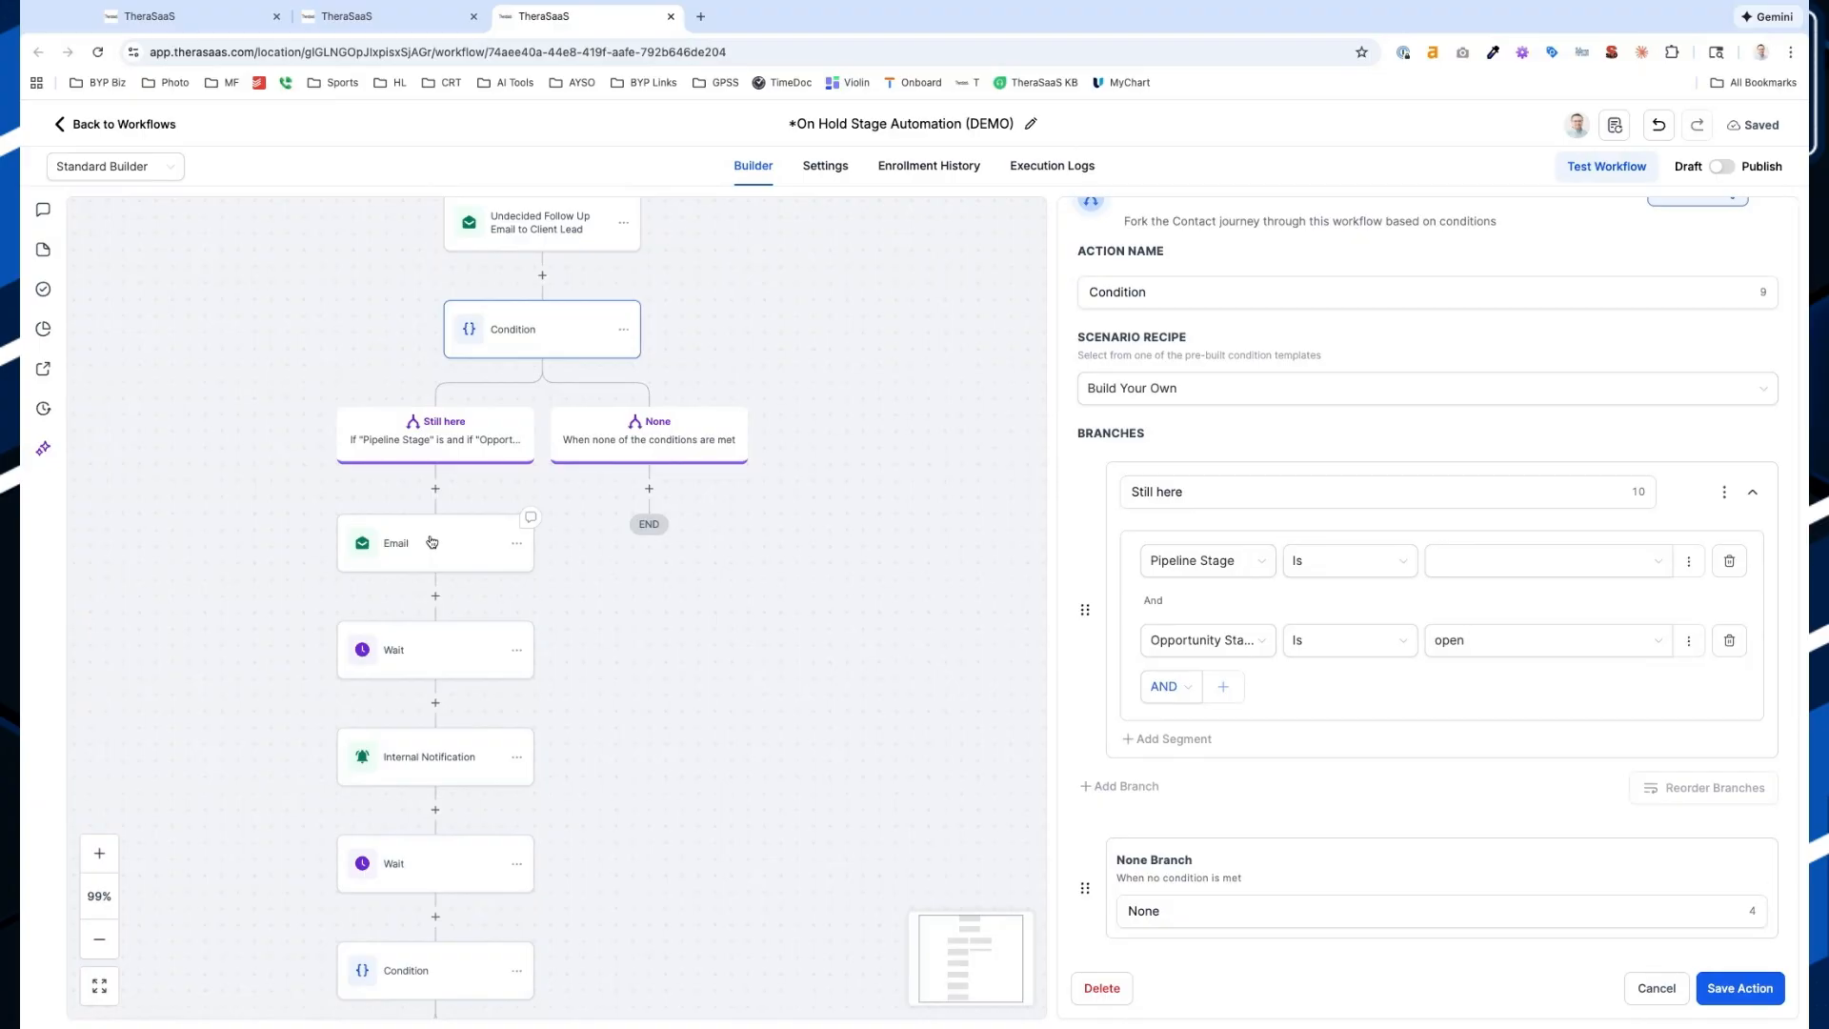
# Examine the subject and message of the Email action directly below the second Condition's Still here branch
pyautogui.click(486, 560)
pyautogui.scroll(-2, 1508, 672)
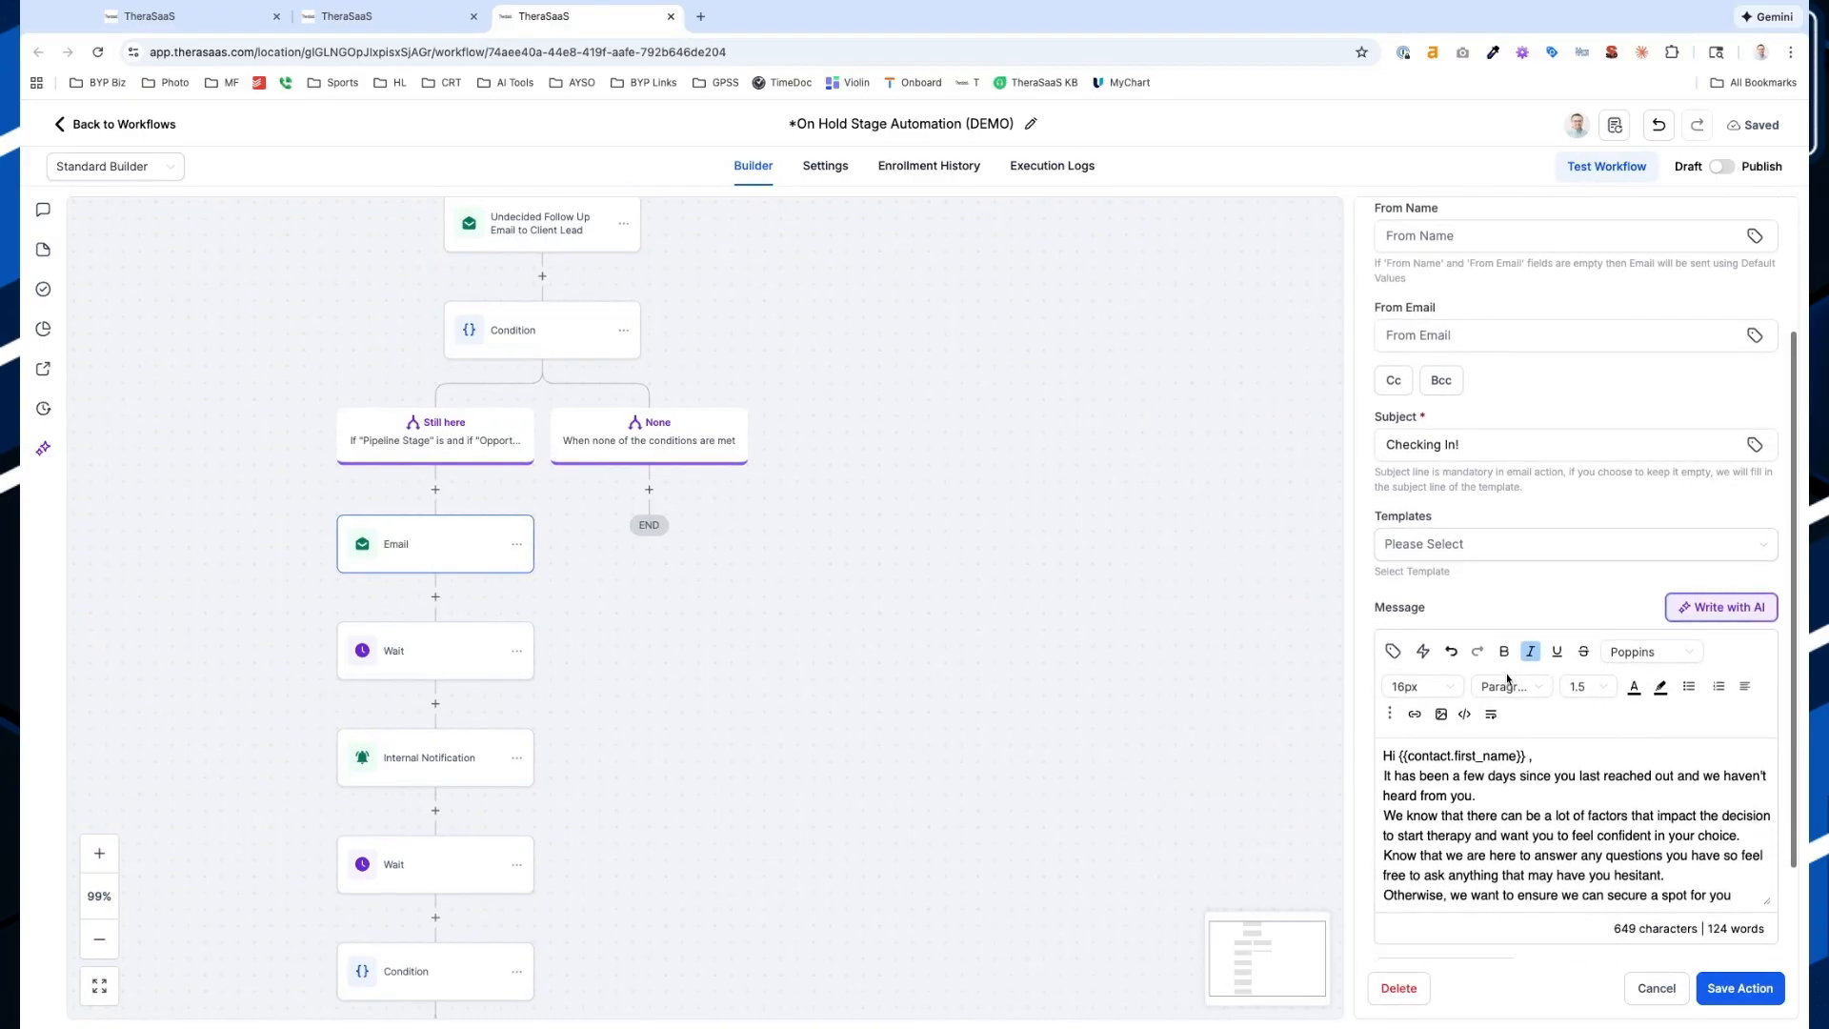
pyautogui.scroll(2, 639, 536)
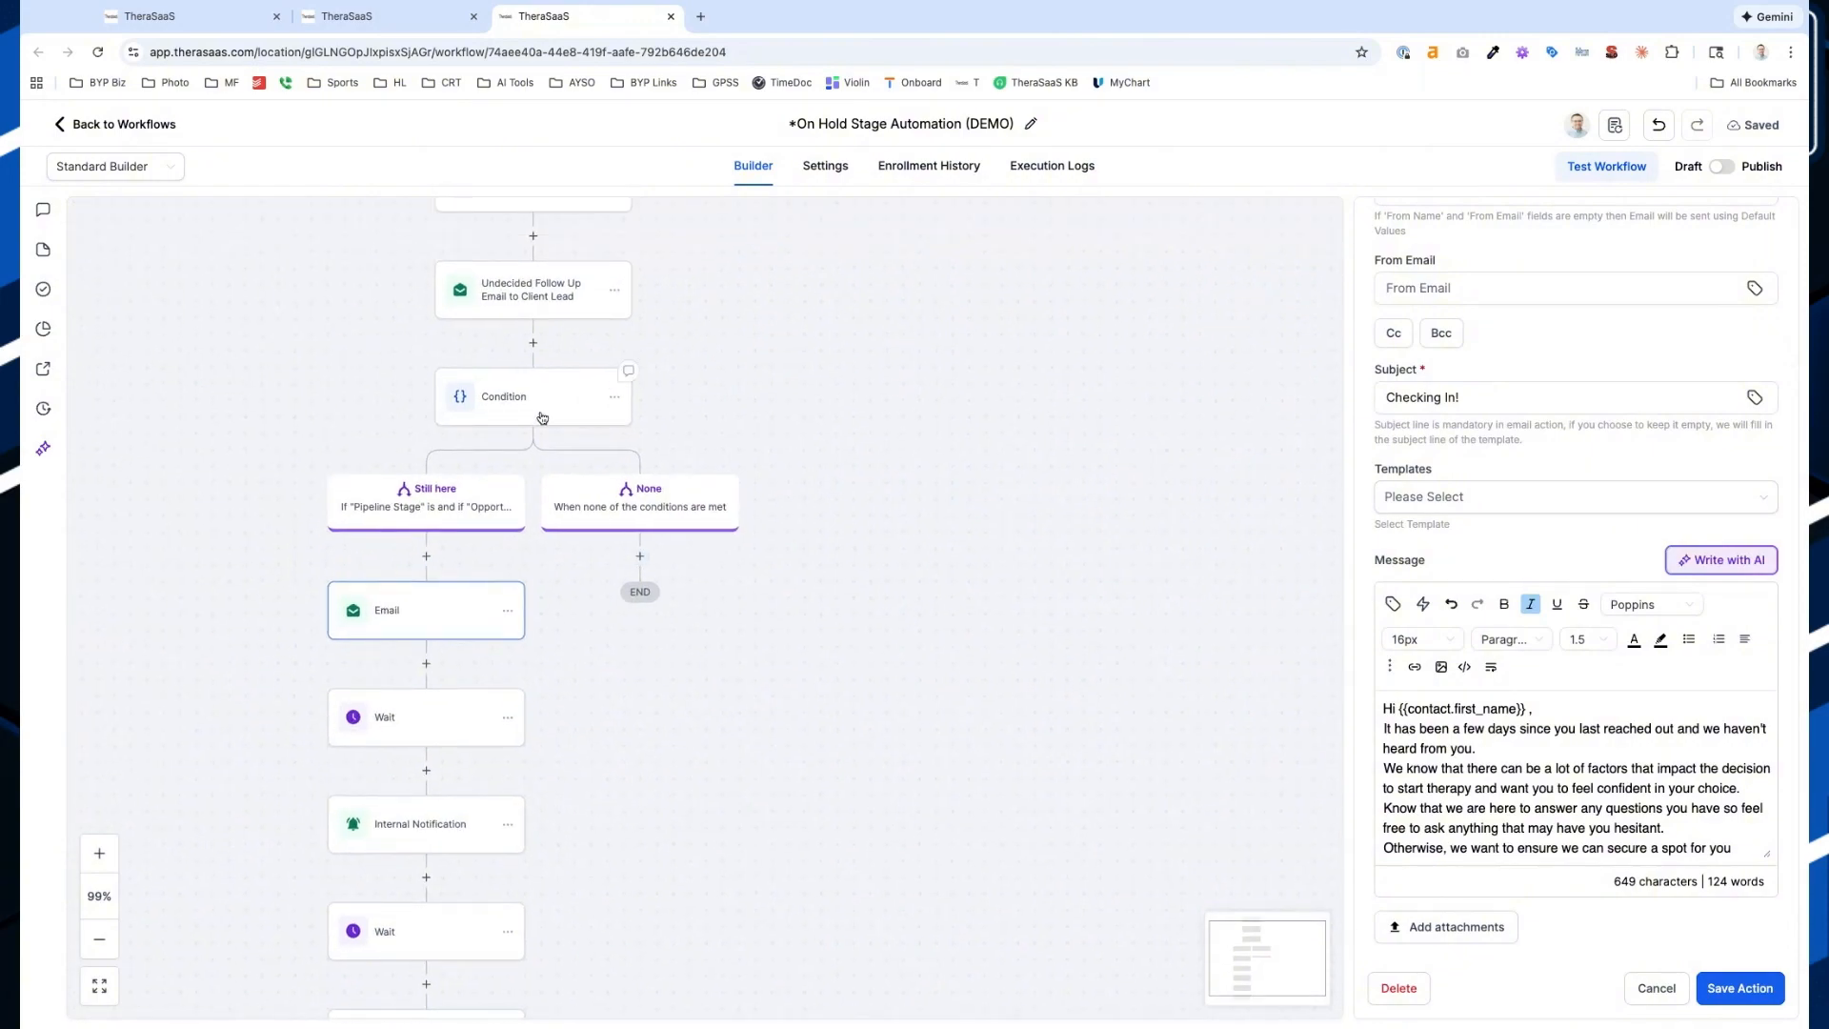
# Move the Wait action directly above the "Checking In!" Email in the second Condition's Still here branch, and check its delay
pyautogui.scroll(1, 519, 462)
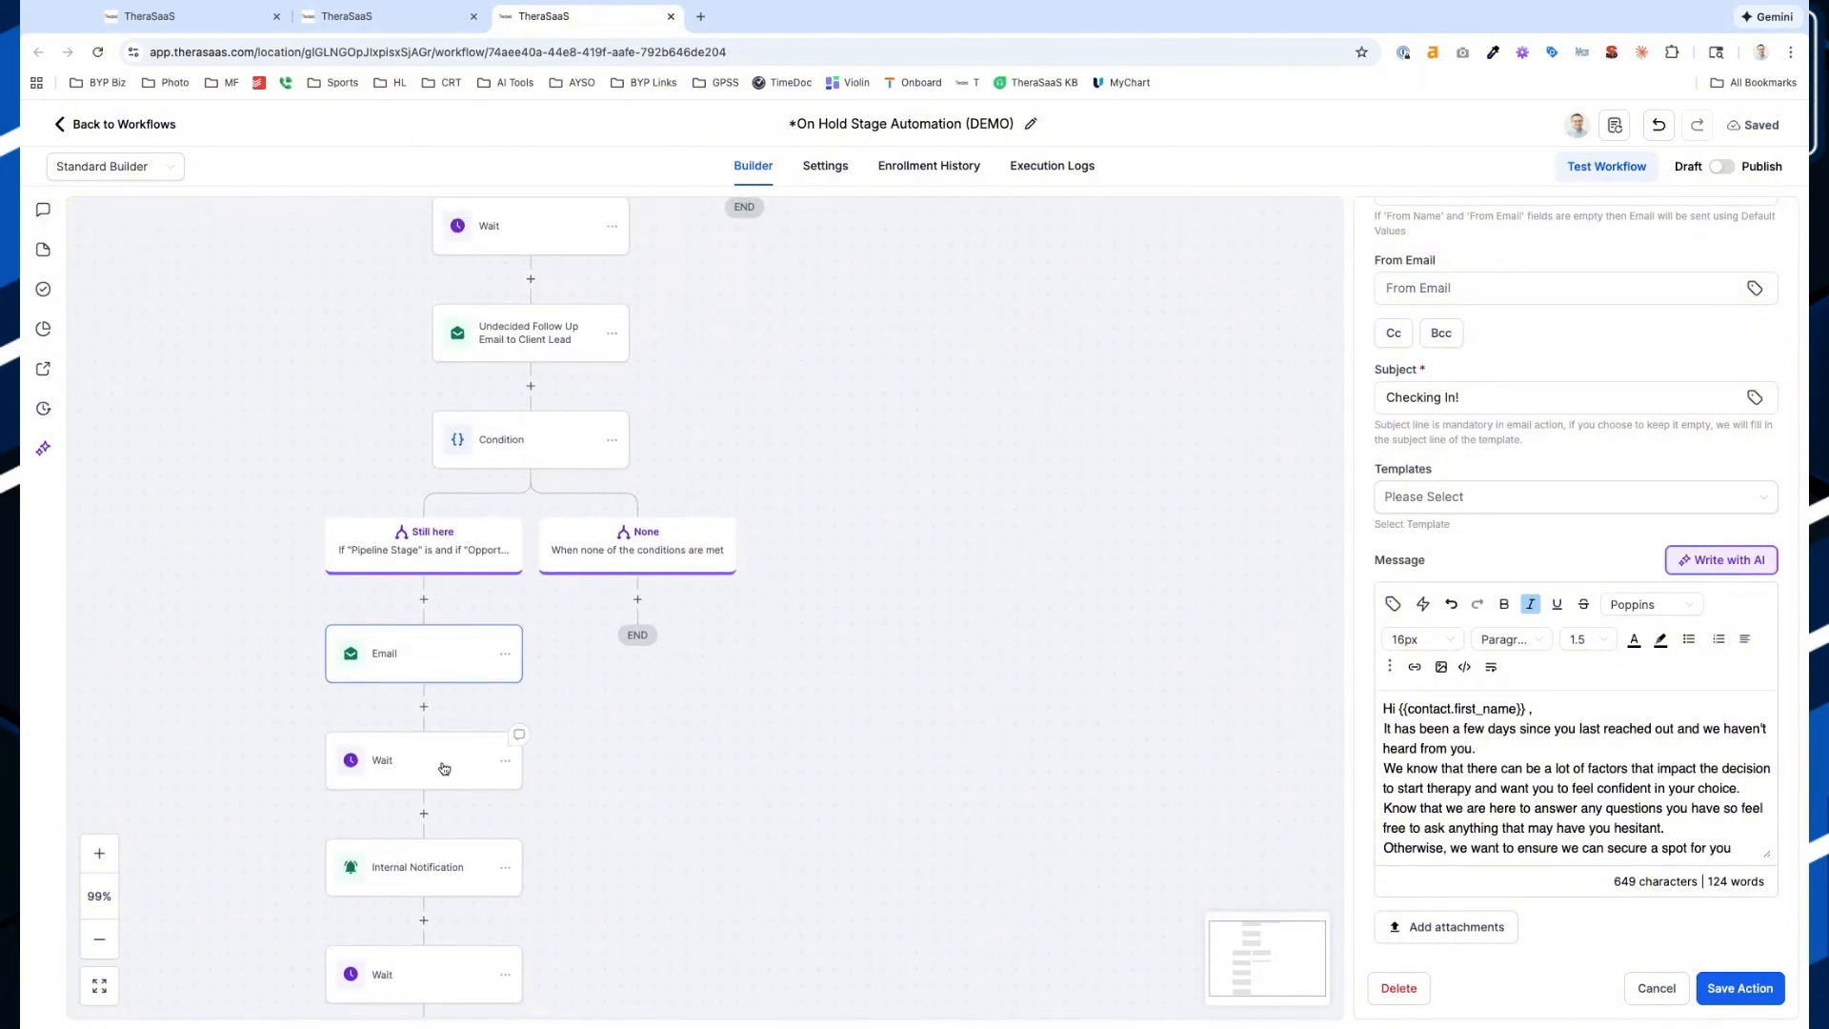
pyautogui.click(510, 767)
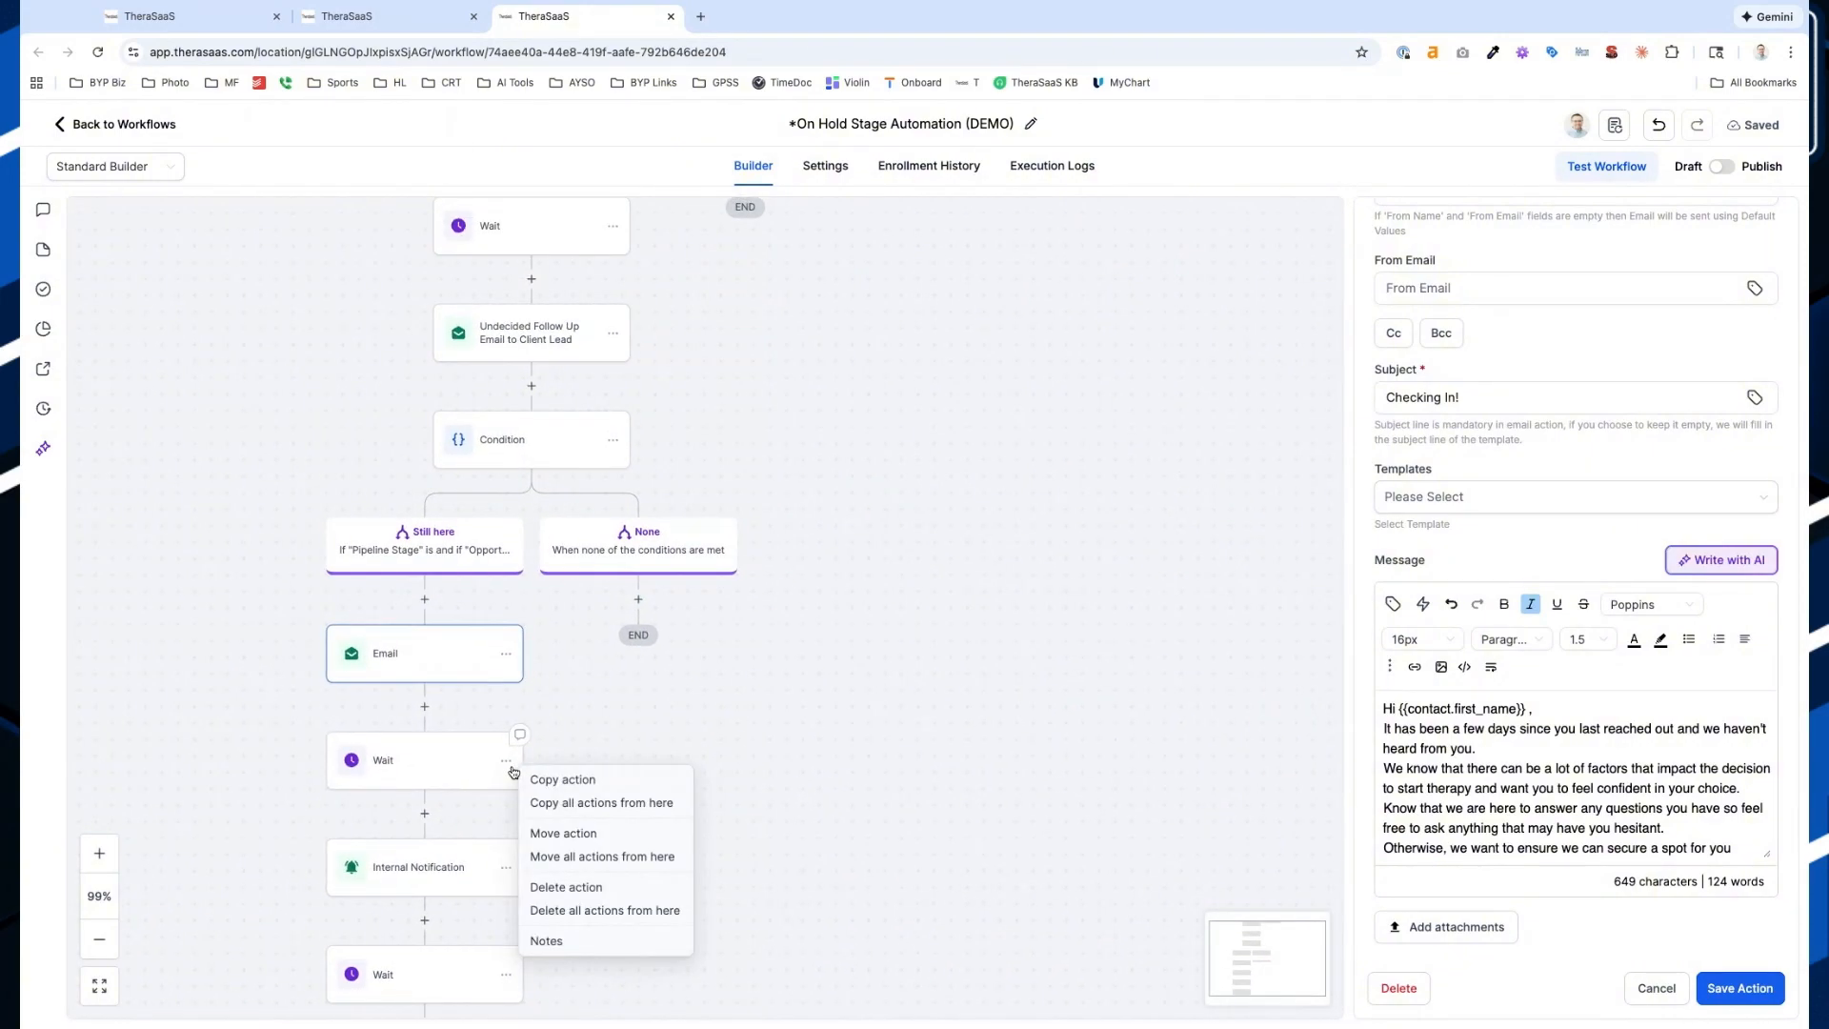
pyautogui.click(544, 835)
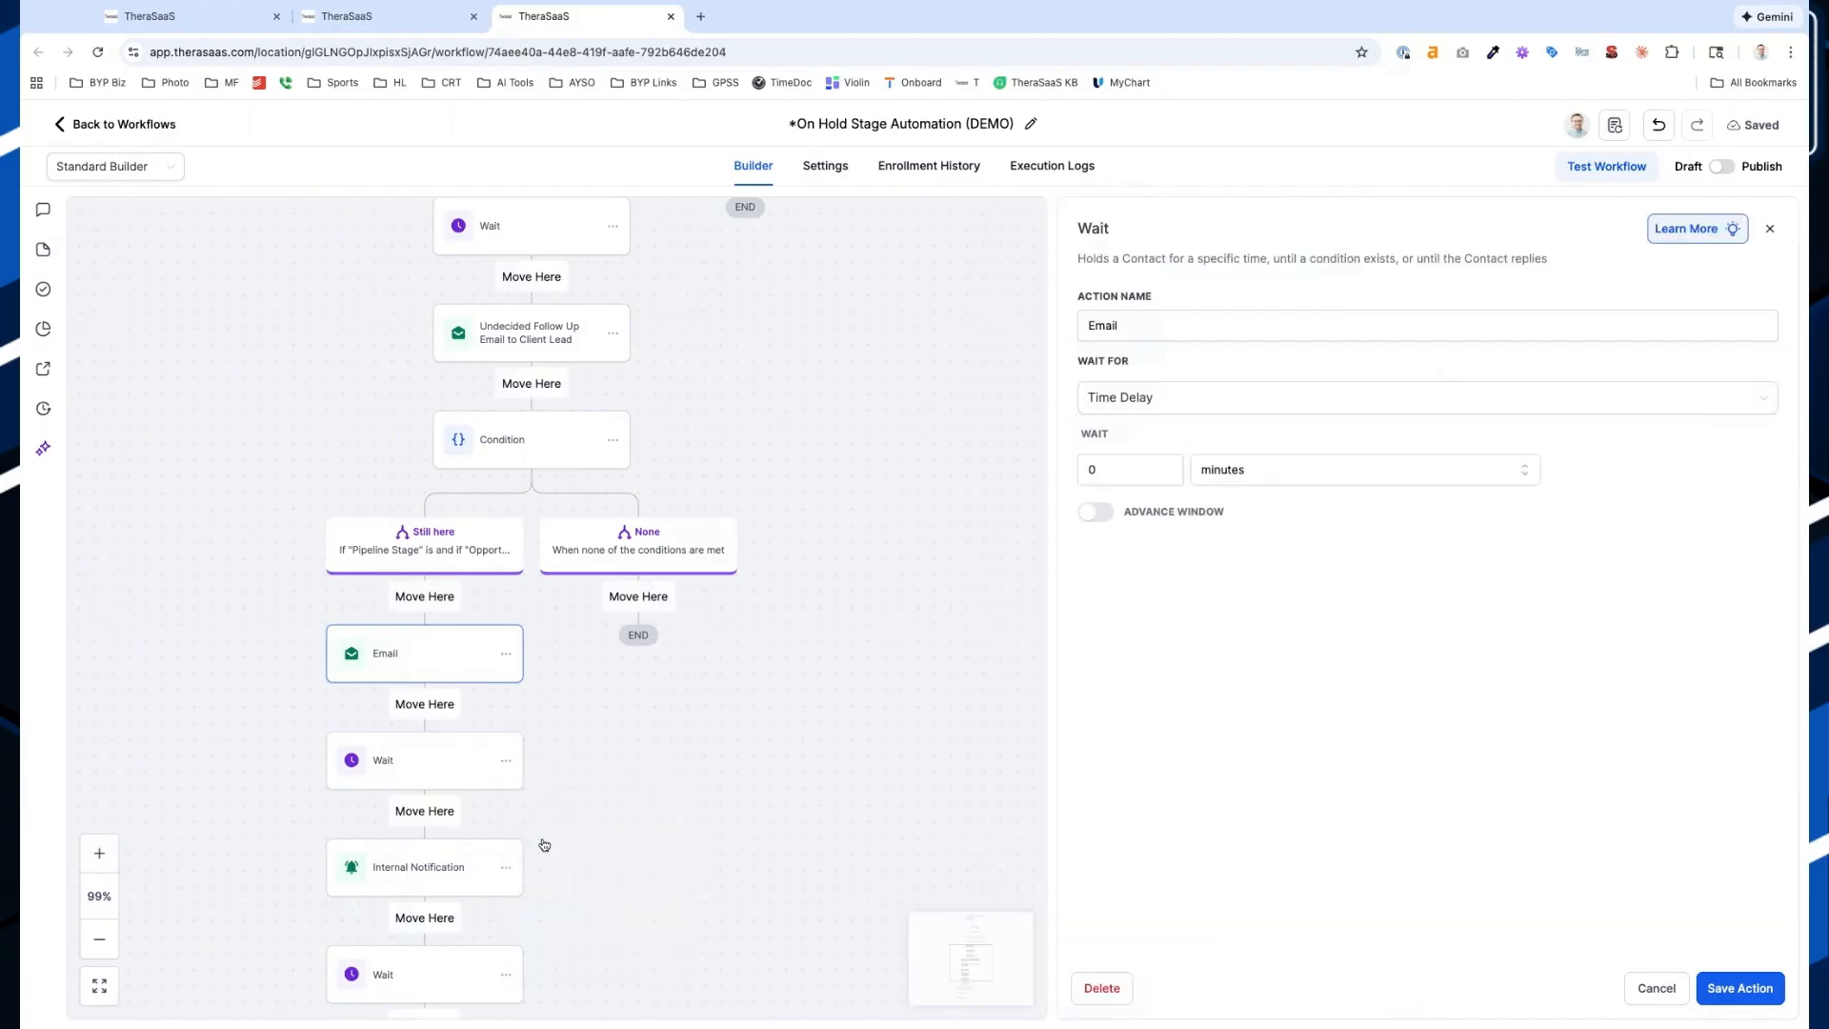
pyautogui.click(424, 597)
pyautogui.click(416, 657)
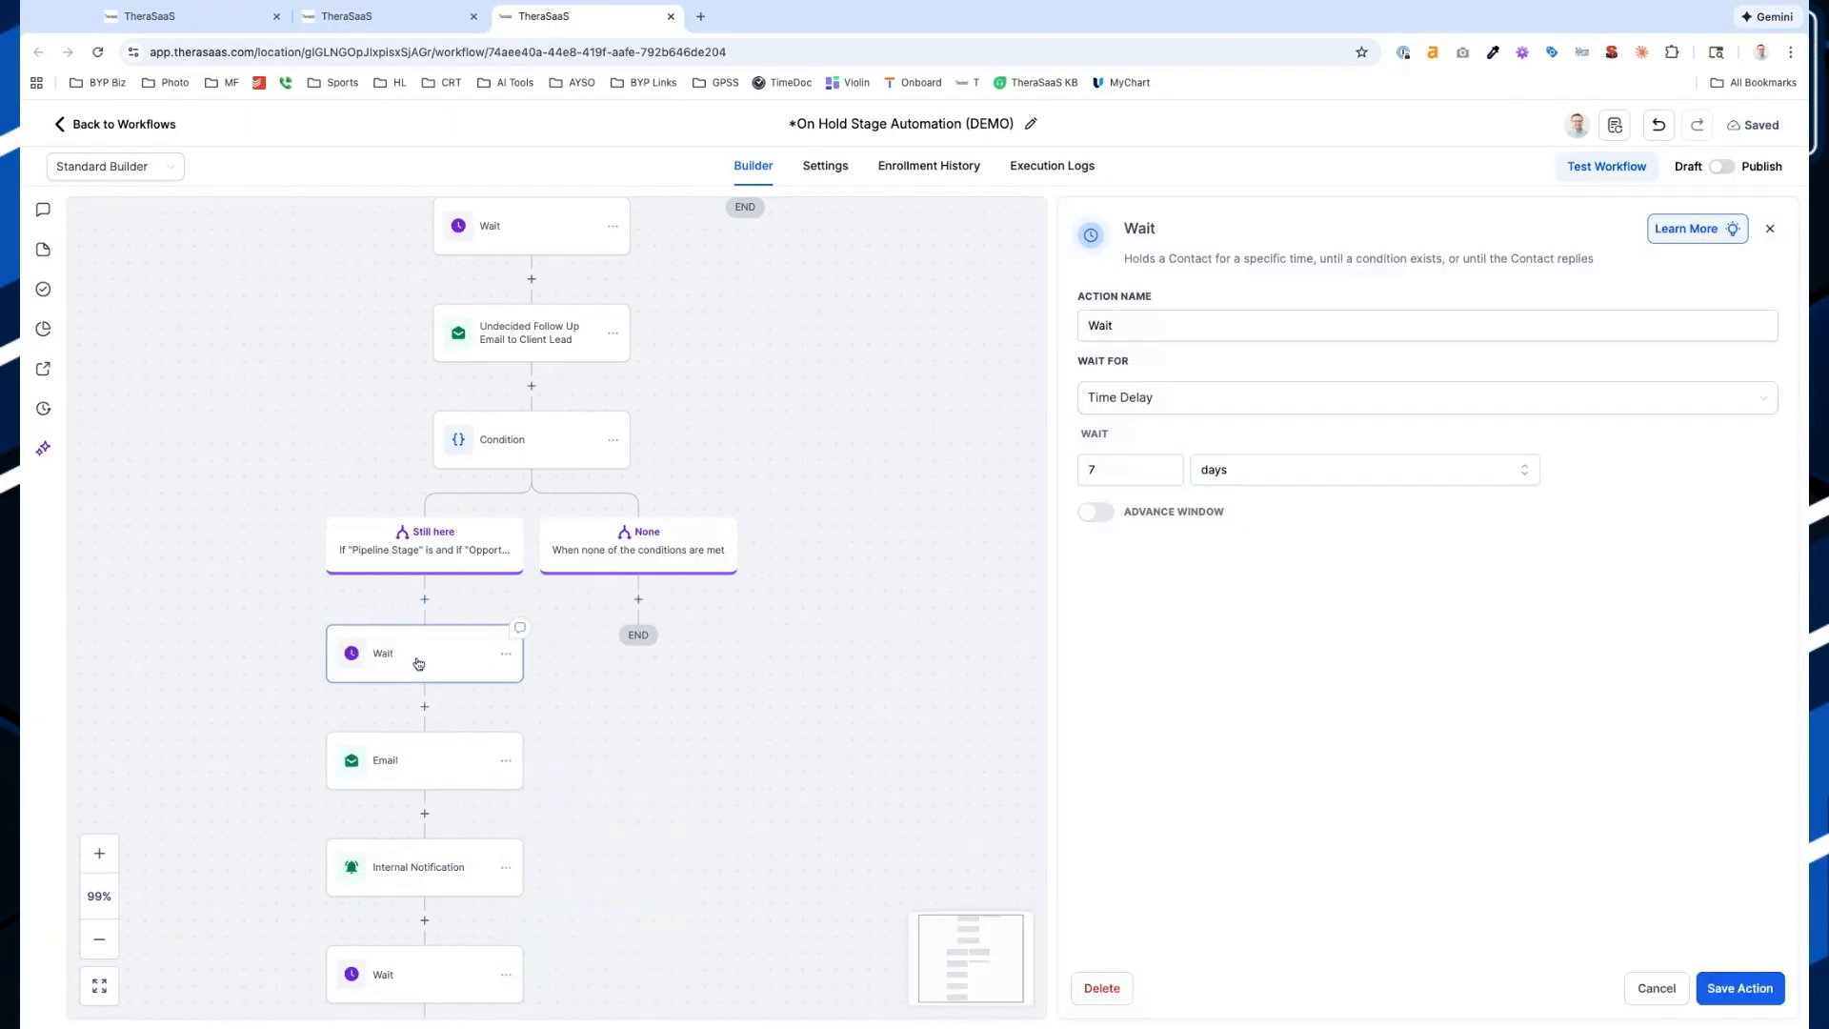
# Read the full message of the "Checking In!" Email action through to its closing signature
pyautogui.click(421, 765)
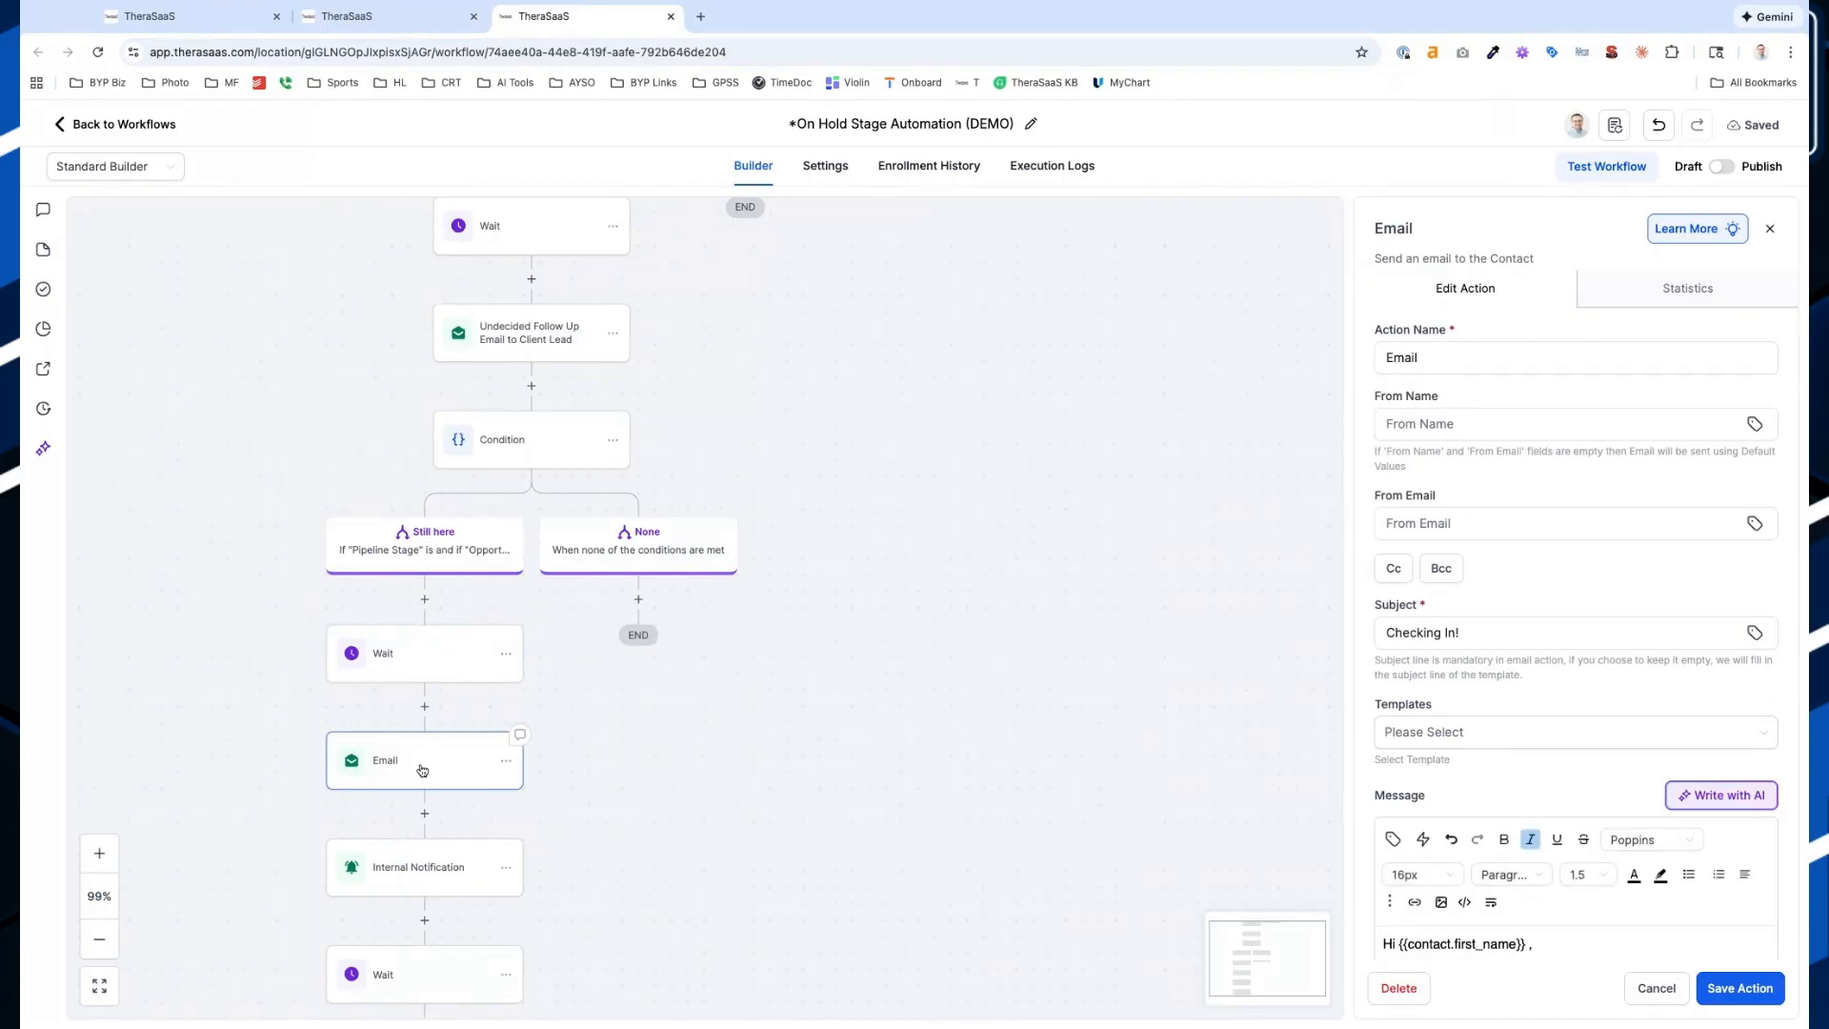
pyautogui.scroll(-3, 1606, 794)
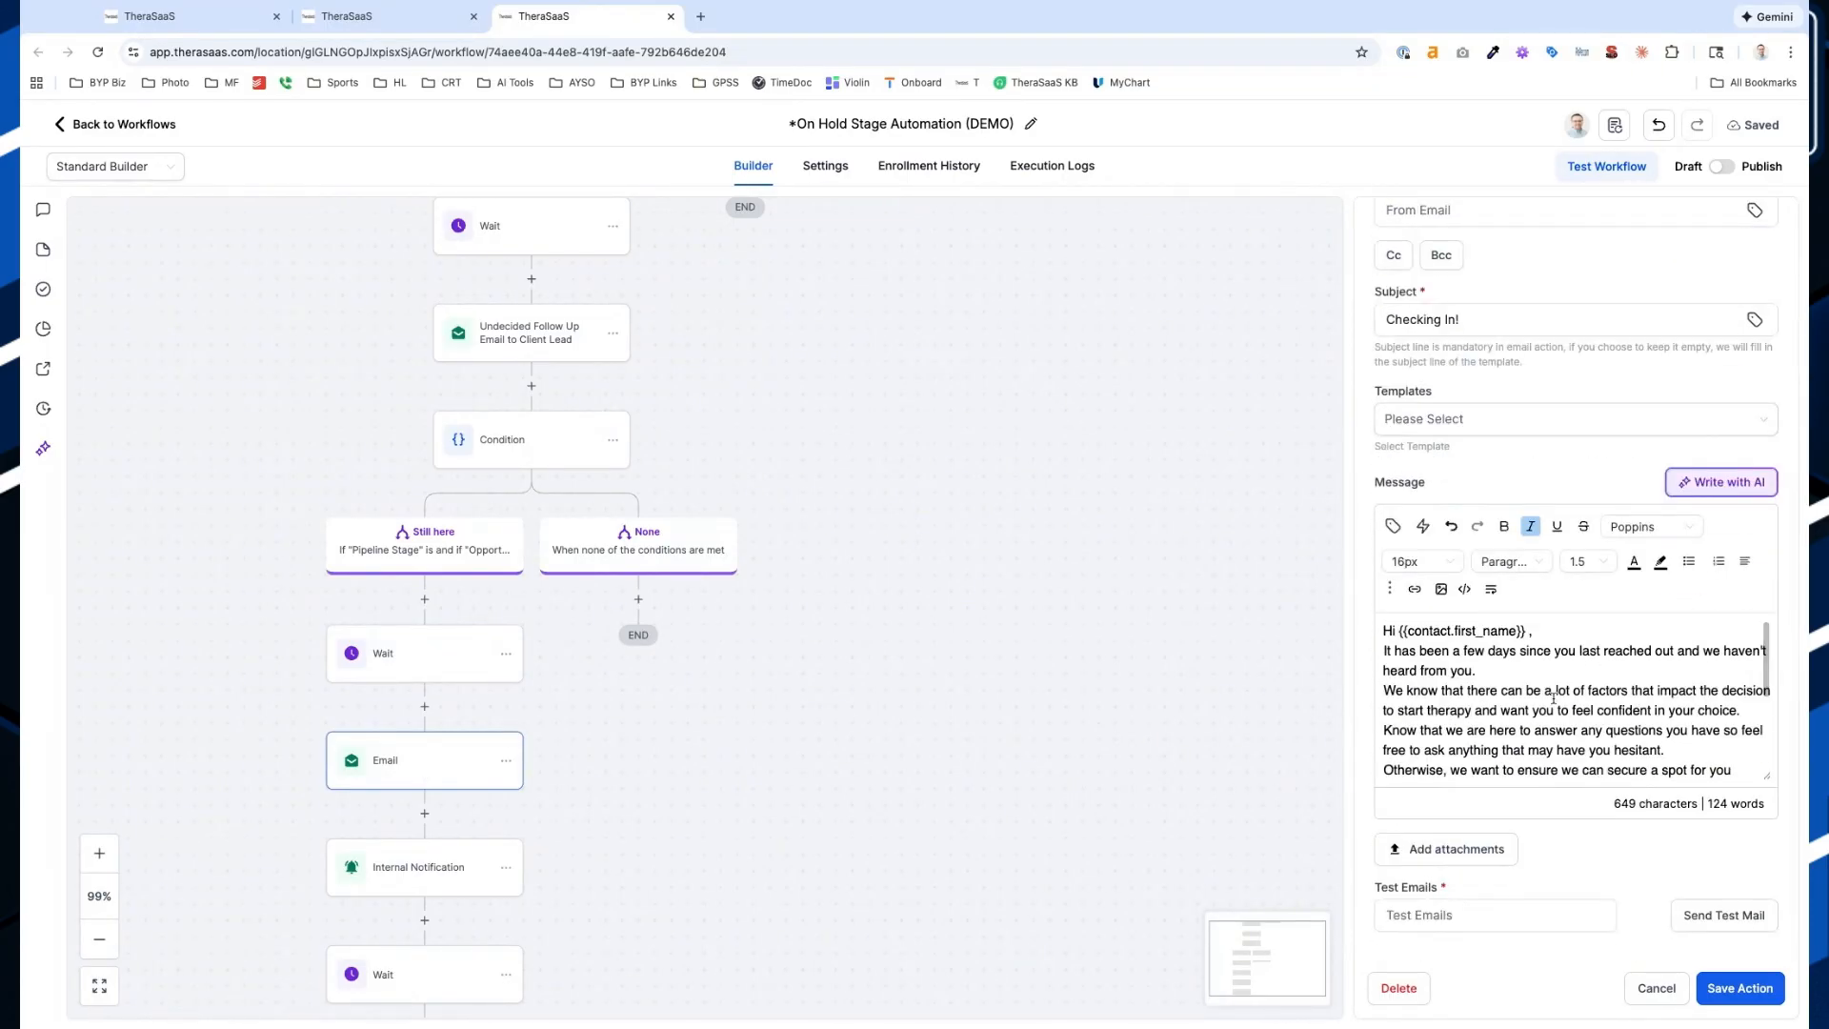
pyautogui.click(1540, 673)
pyautogui.scroll(1, 1572, 724)
pyautogui.click(1694, 852)
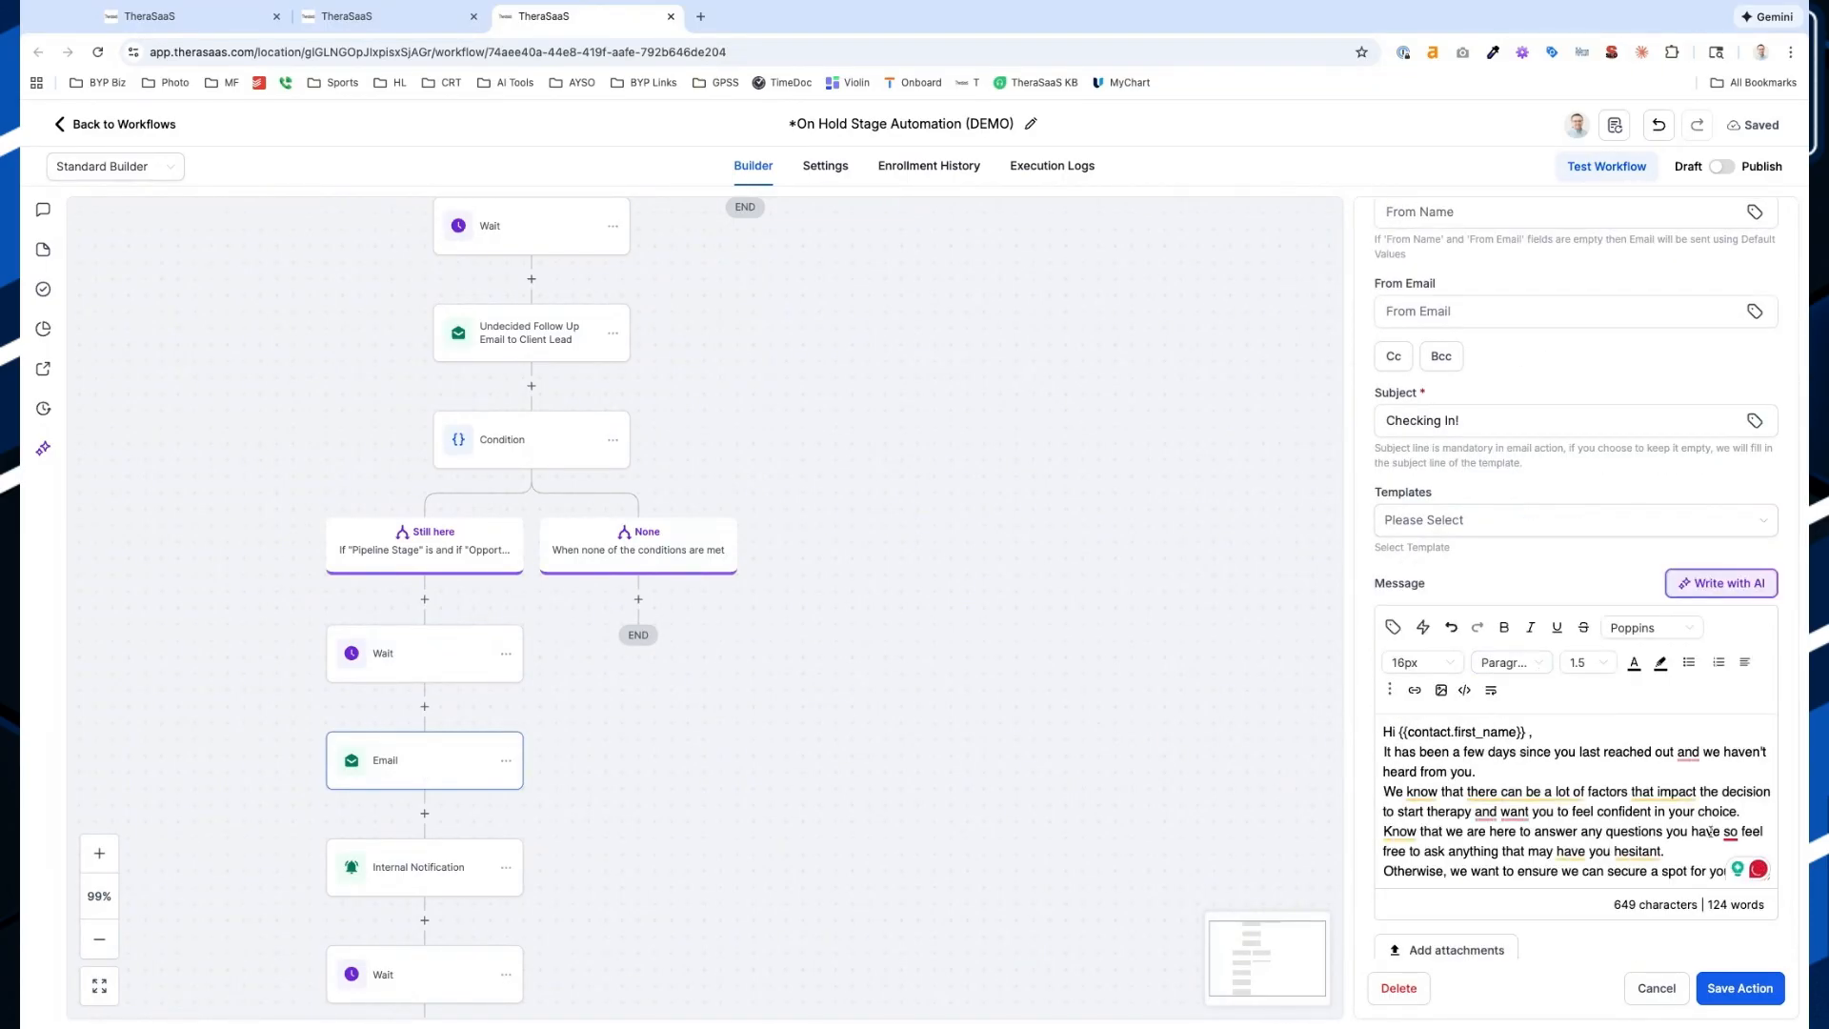
pyautogui.scroll(2, 1694, 851)
pyautogui.scroll(-4, 1694, 852)
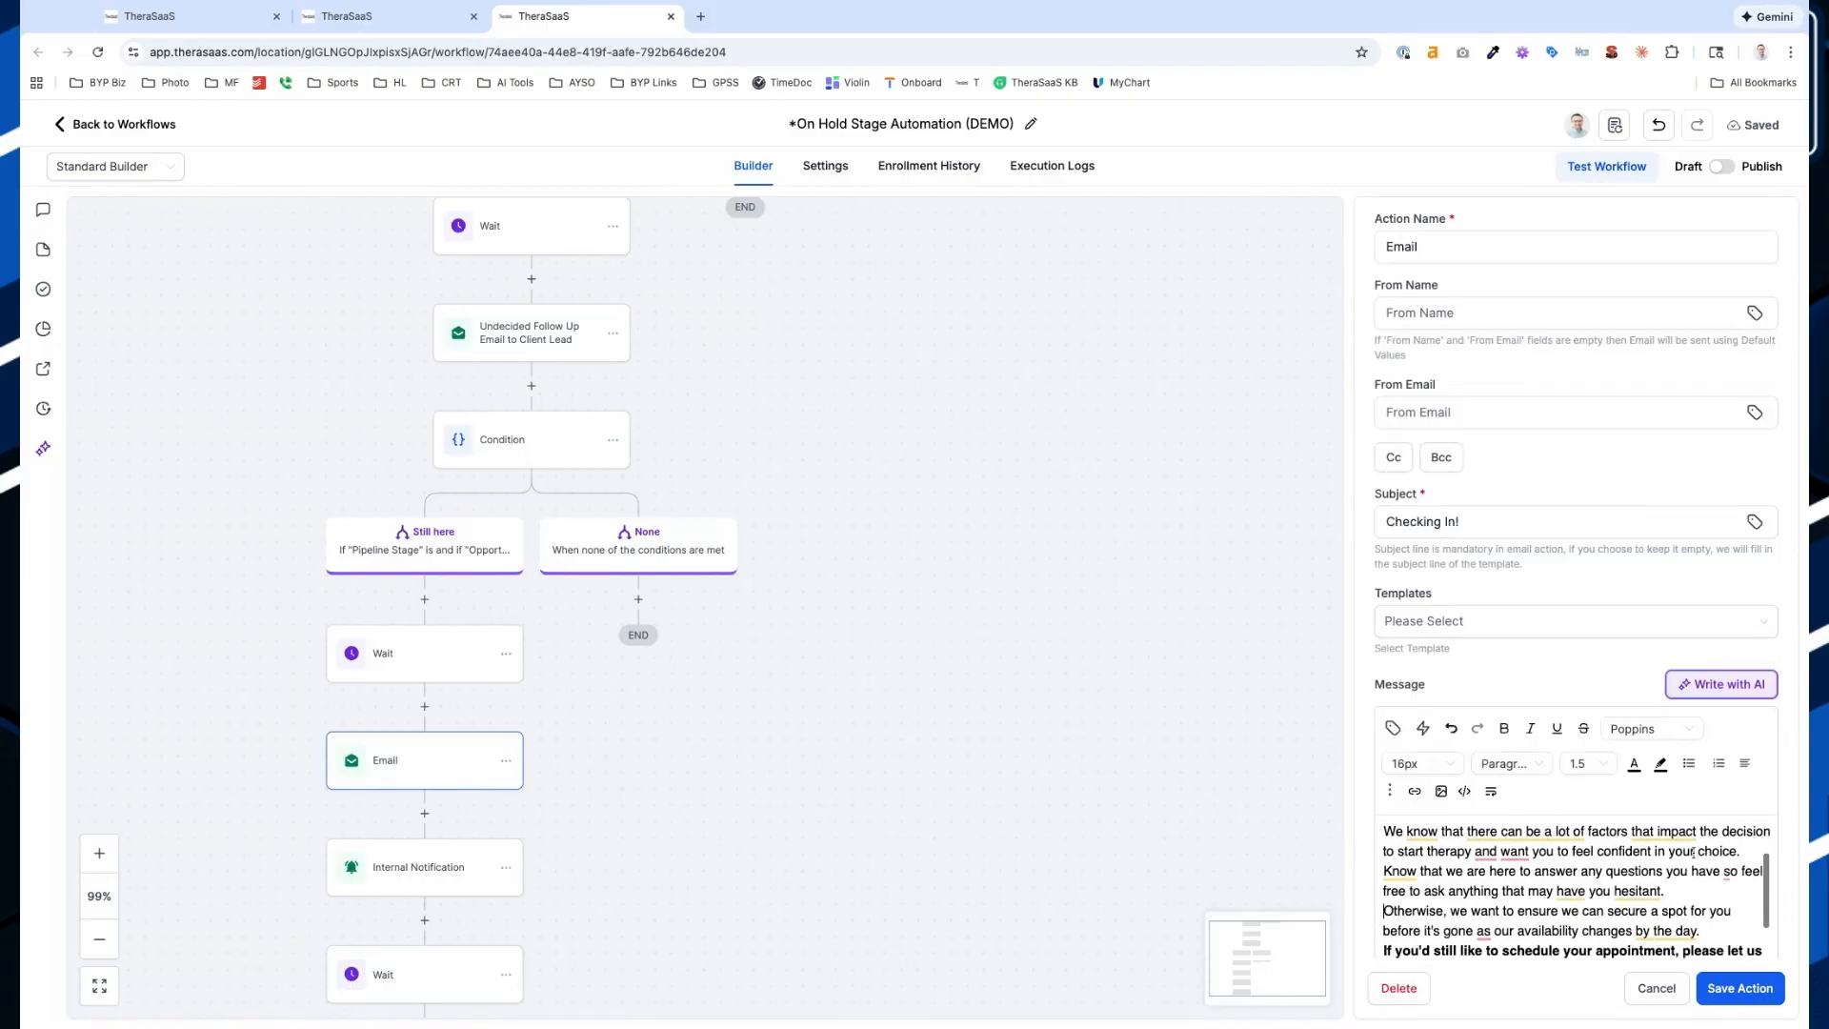
pyautogui.scroll(-2, 1576, 610)
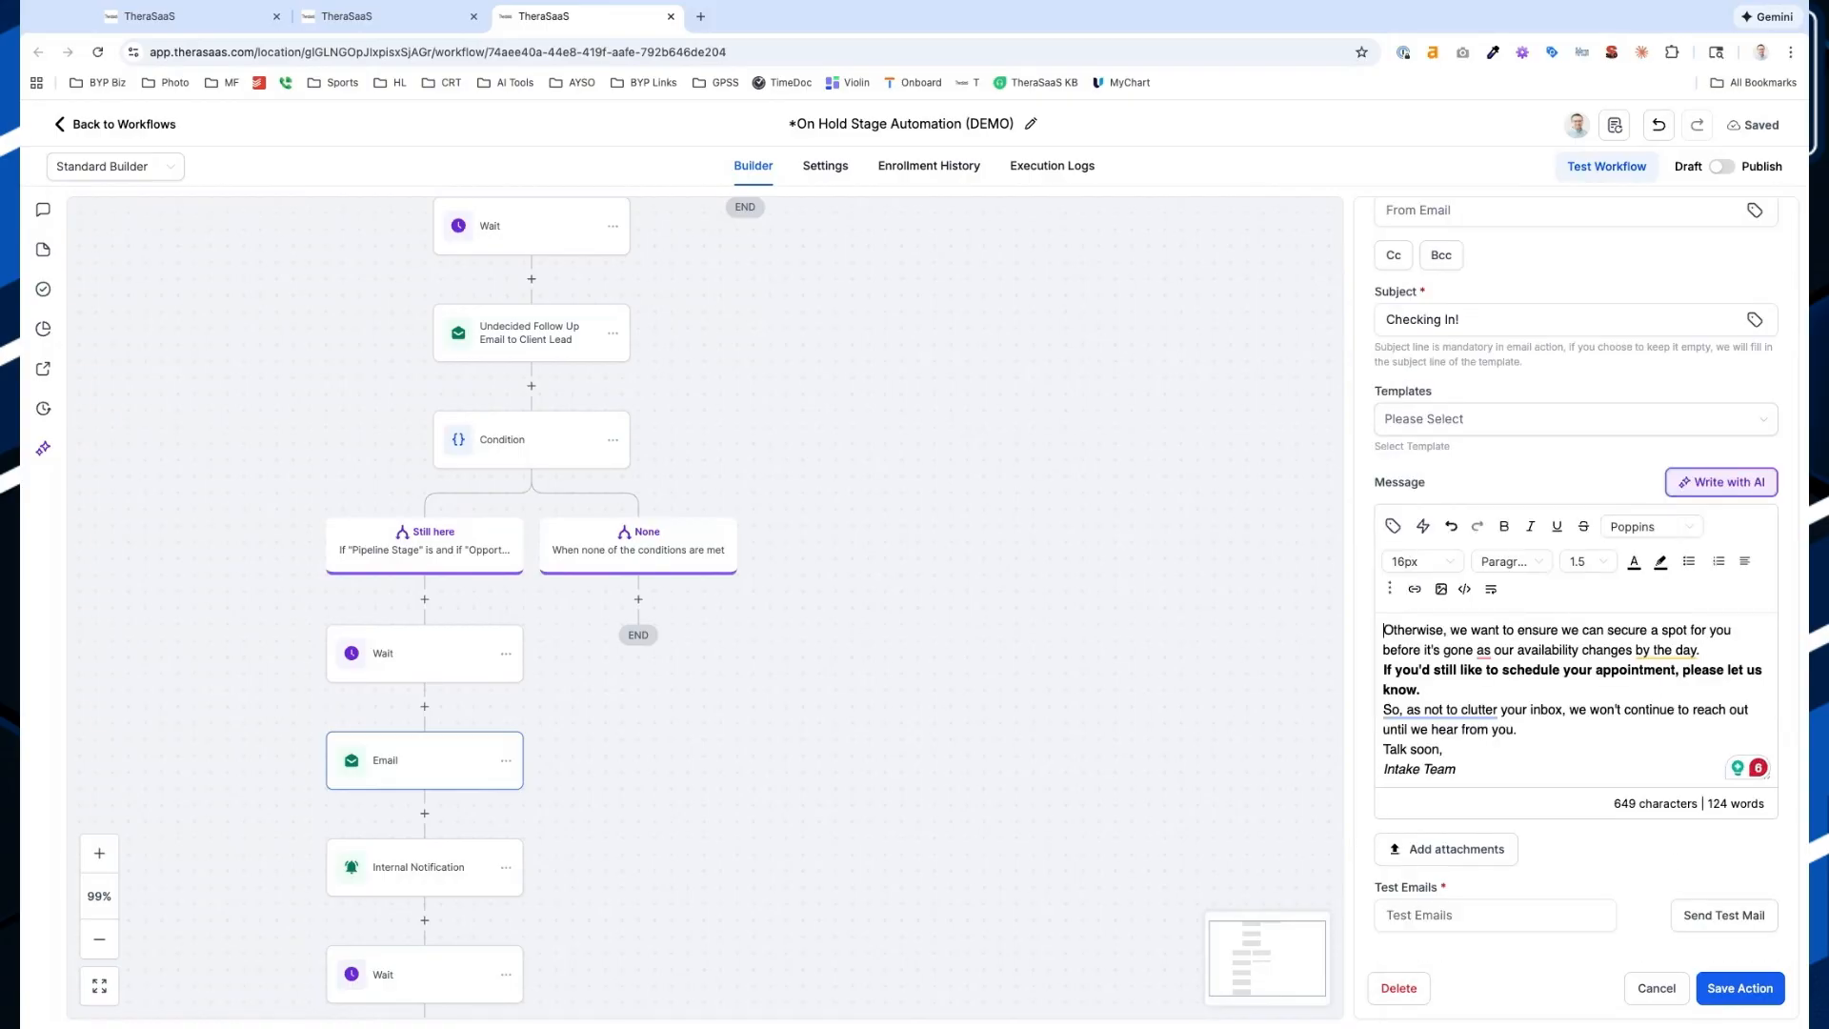
pyautogui.scroll(-3, 610, 877)
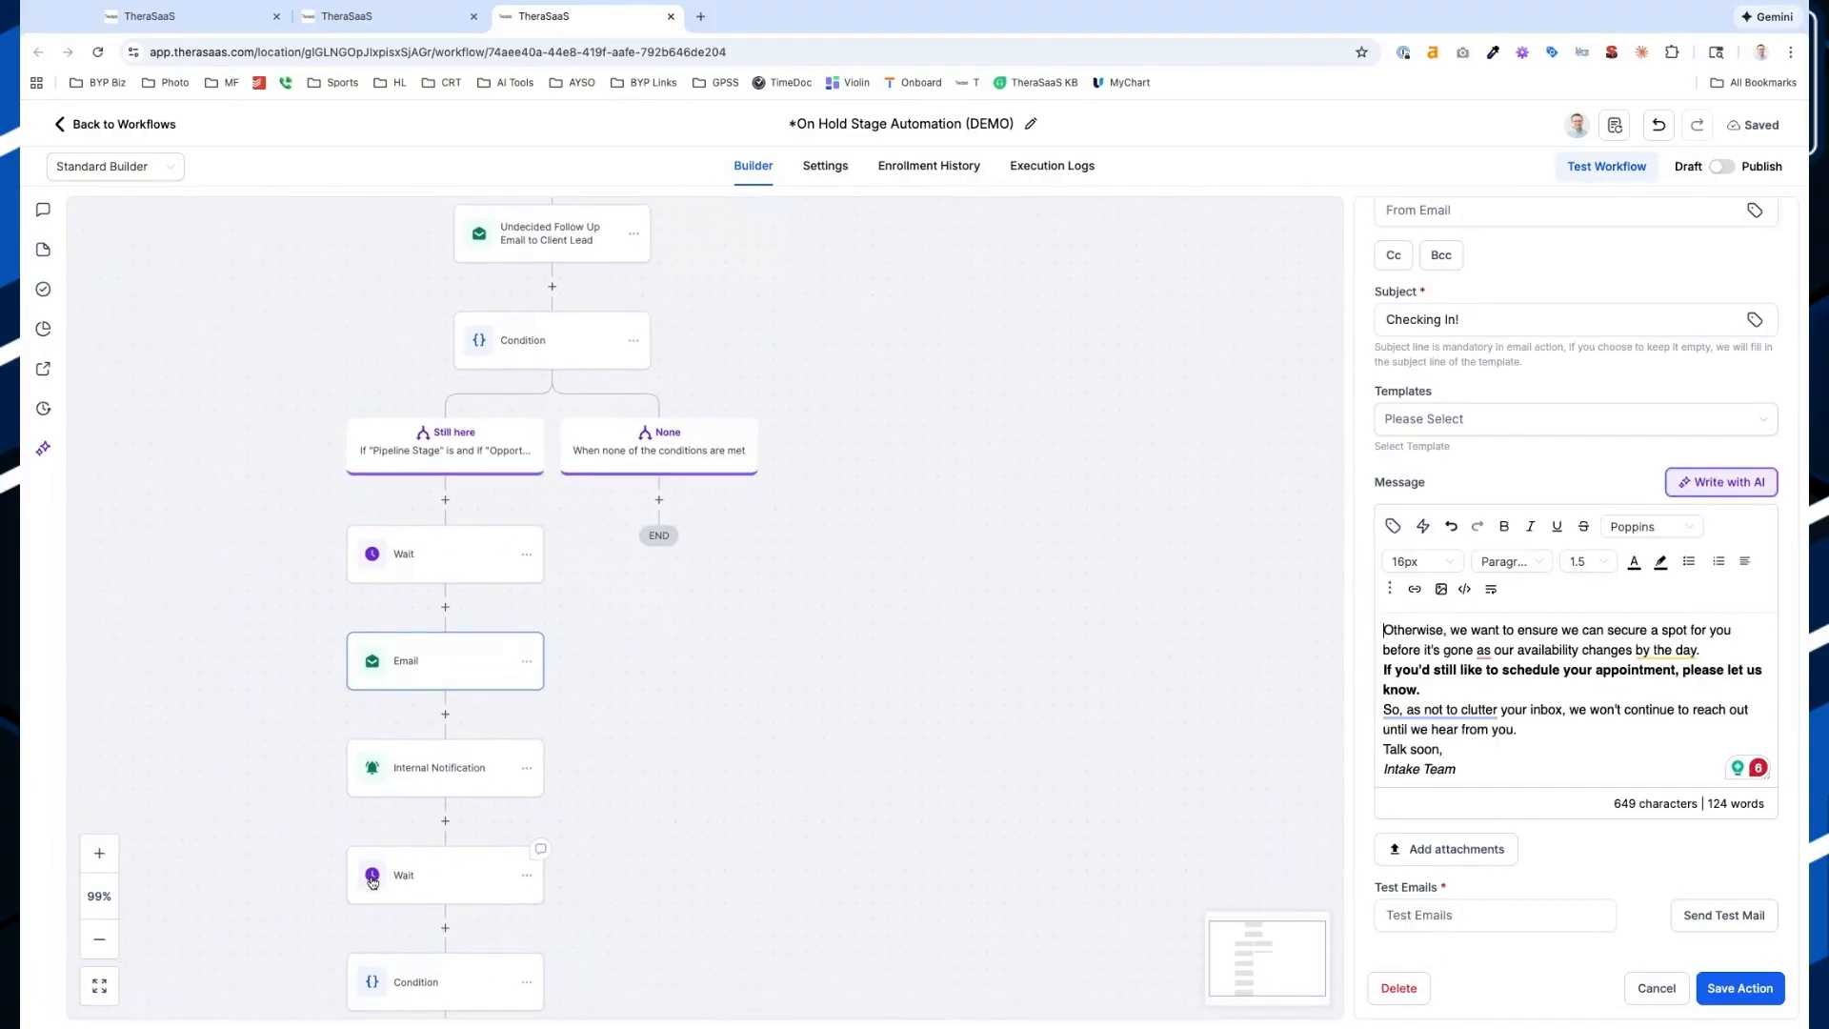
# Examine the Internal Notification action's type, recipient, subject and message, highlighting the message text
pyautogui.scroll(-2, 371, 882)
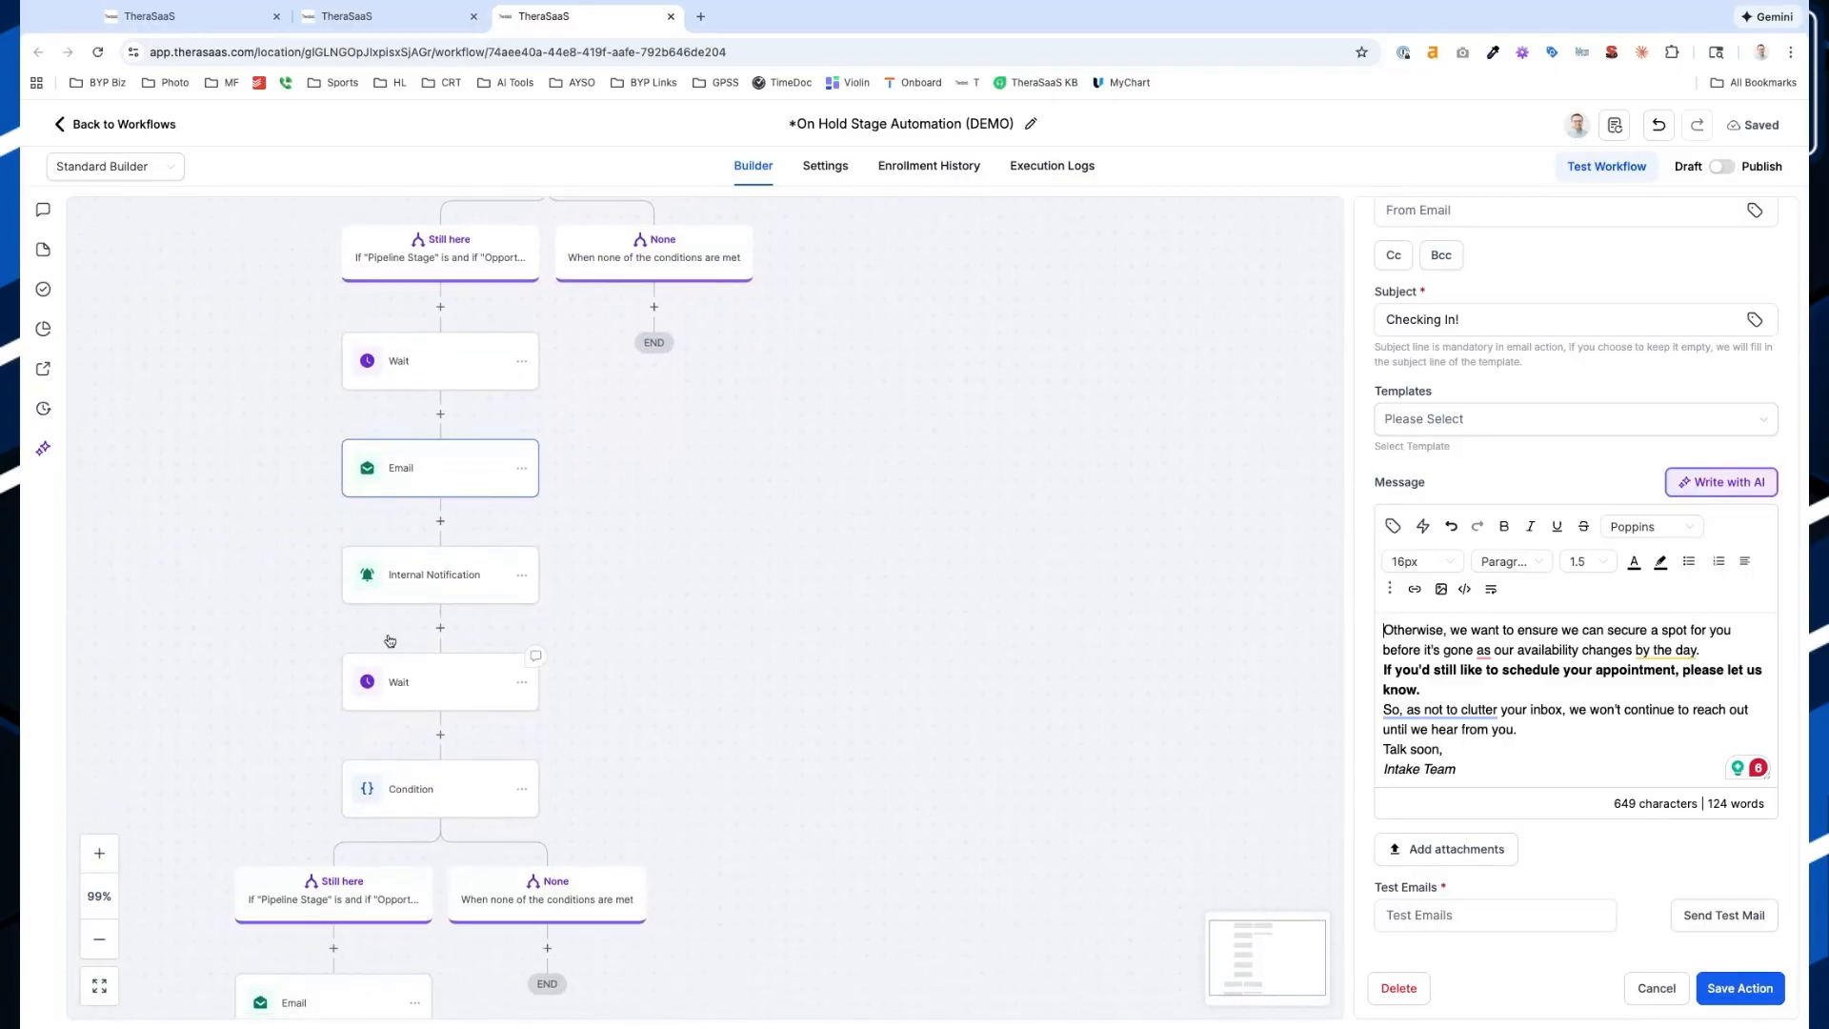
pyautogui.click(442, 569)
pyautogui.click(1015, 617)
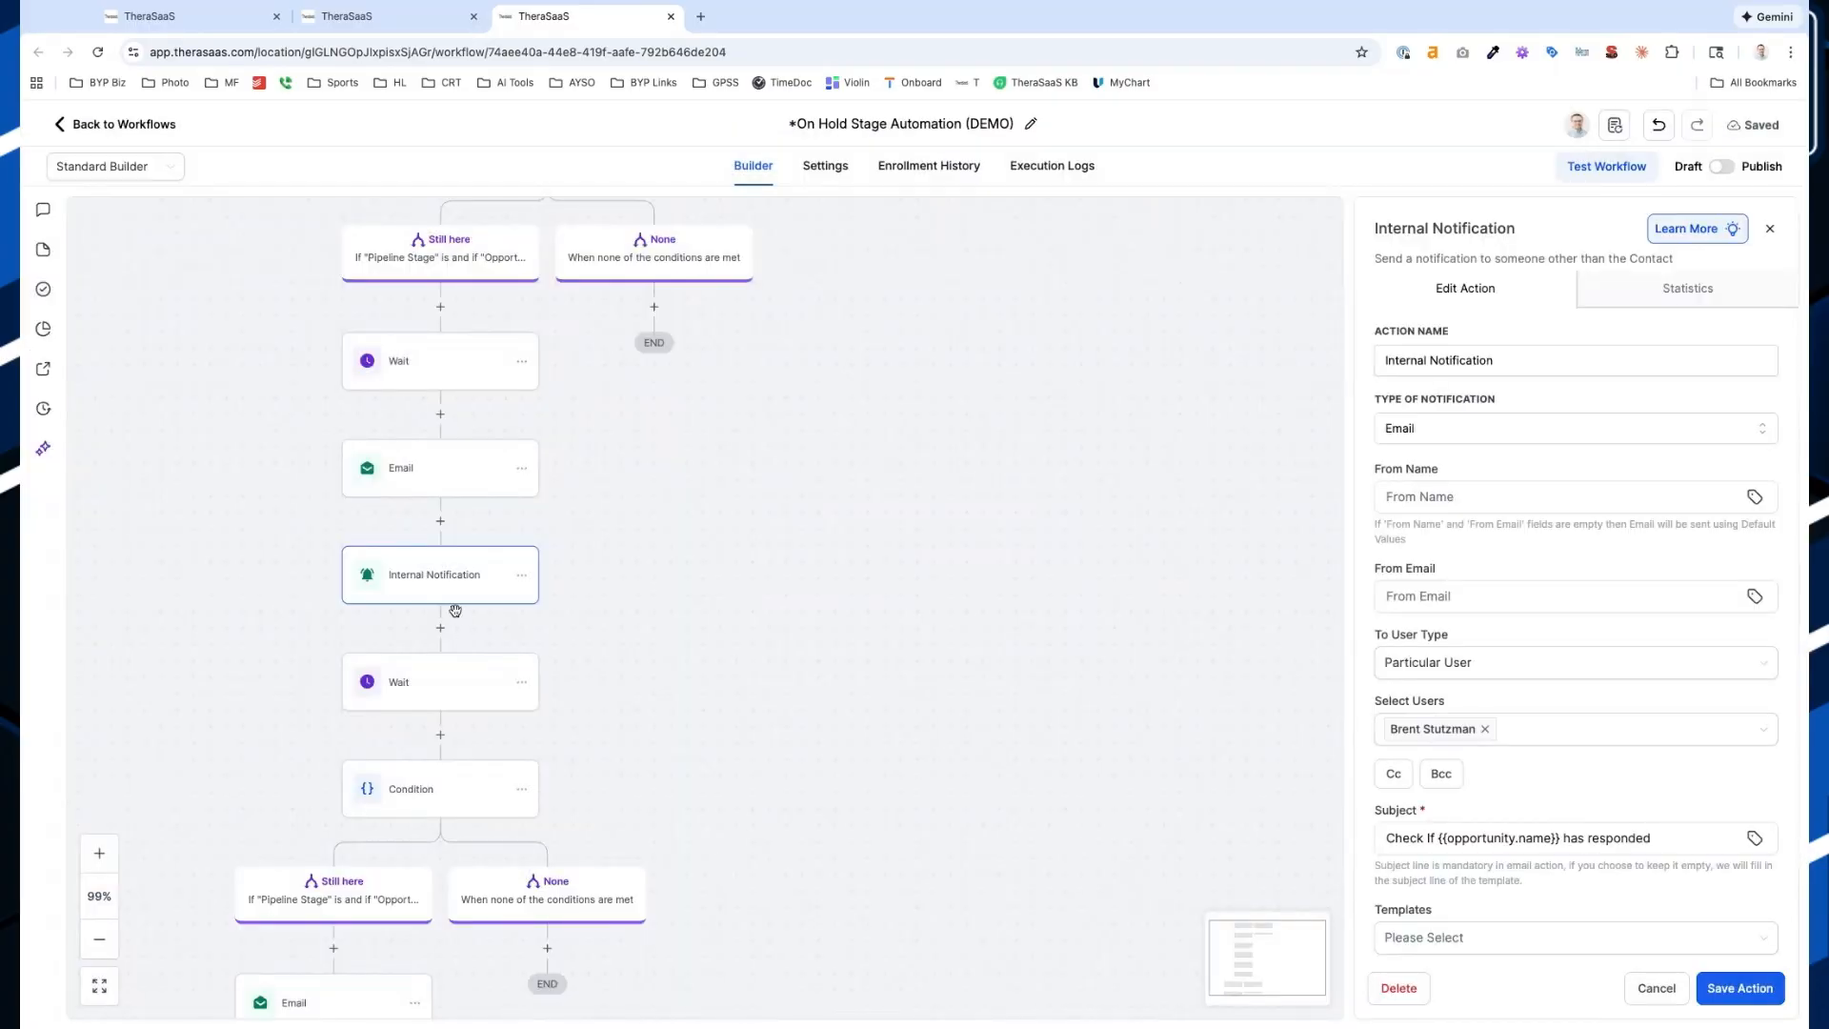
pyautogui.scroll(-1, 1562, 762)
pyautogui.scroll(-5, 1572, 774)
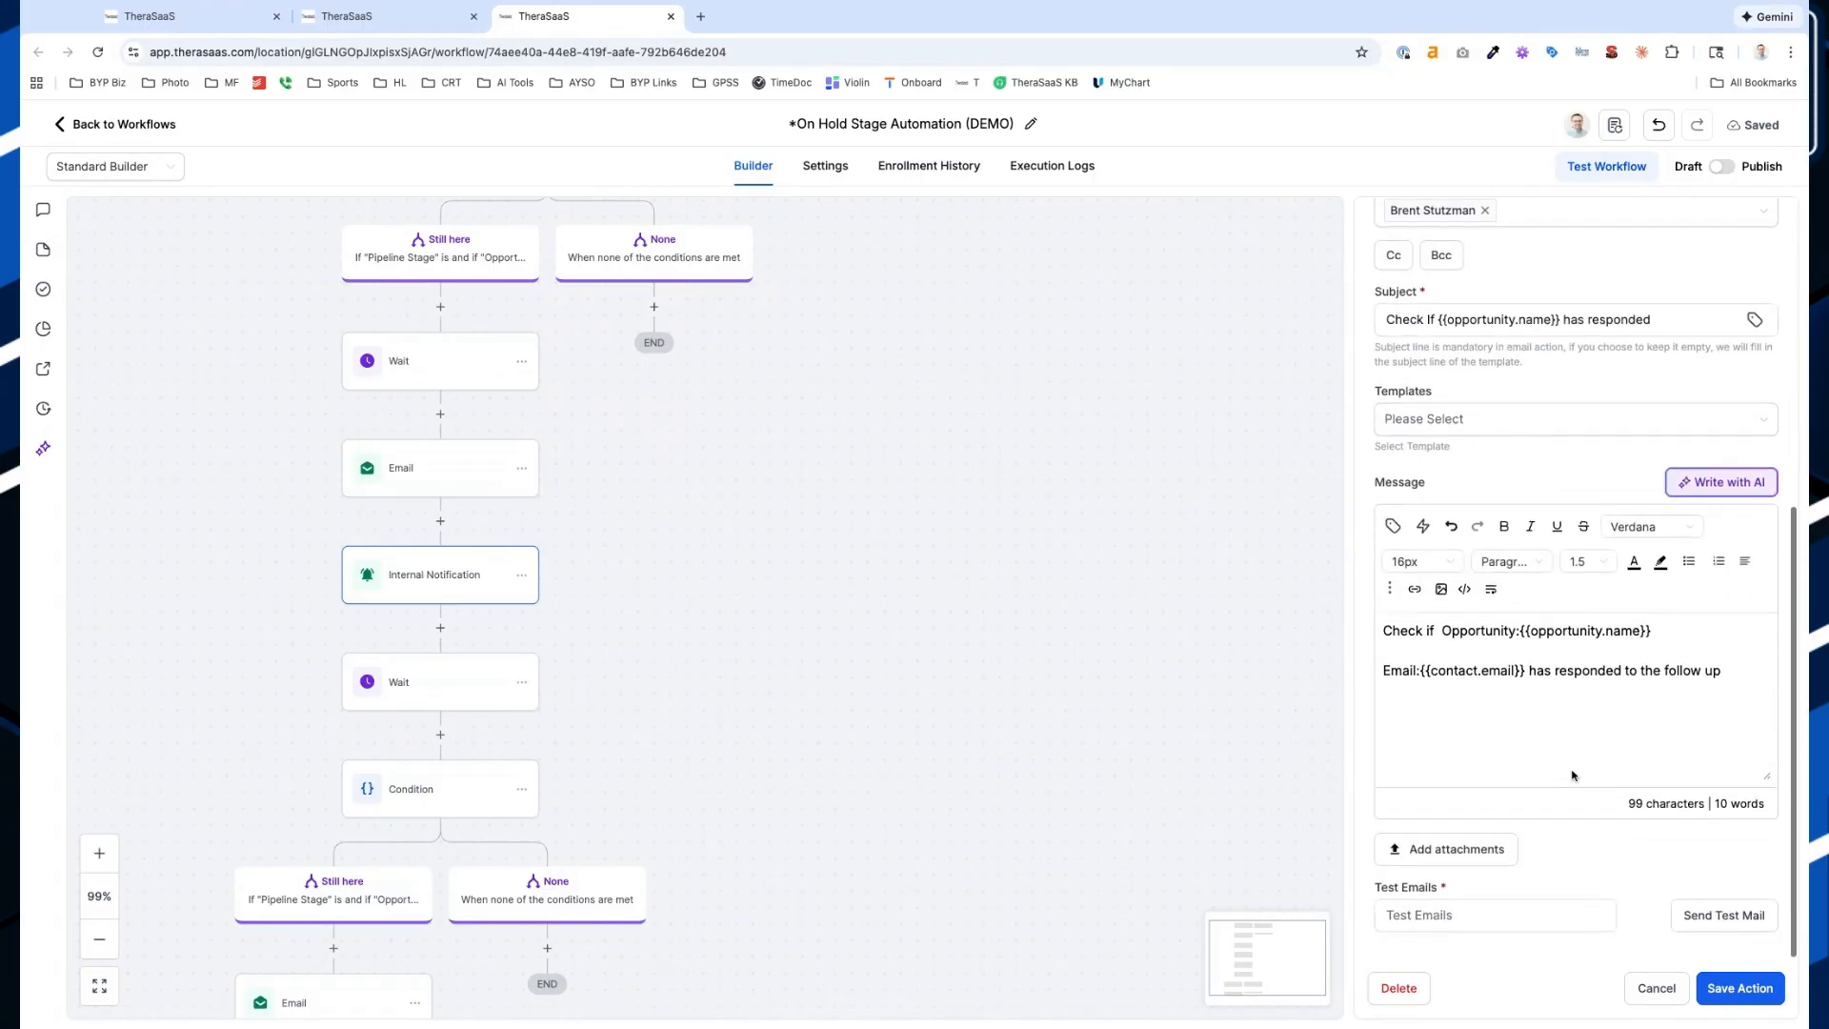
pyautogui.moveTo(1457, 671); pyautogui.dragTo(1376, 627)
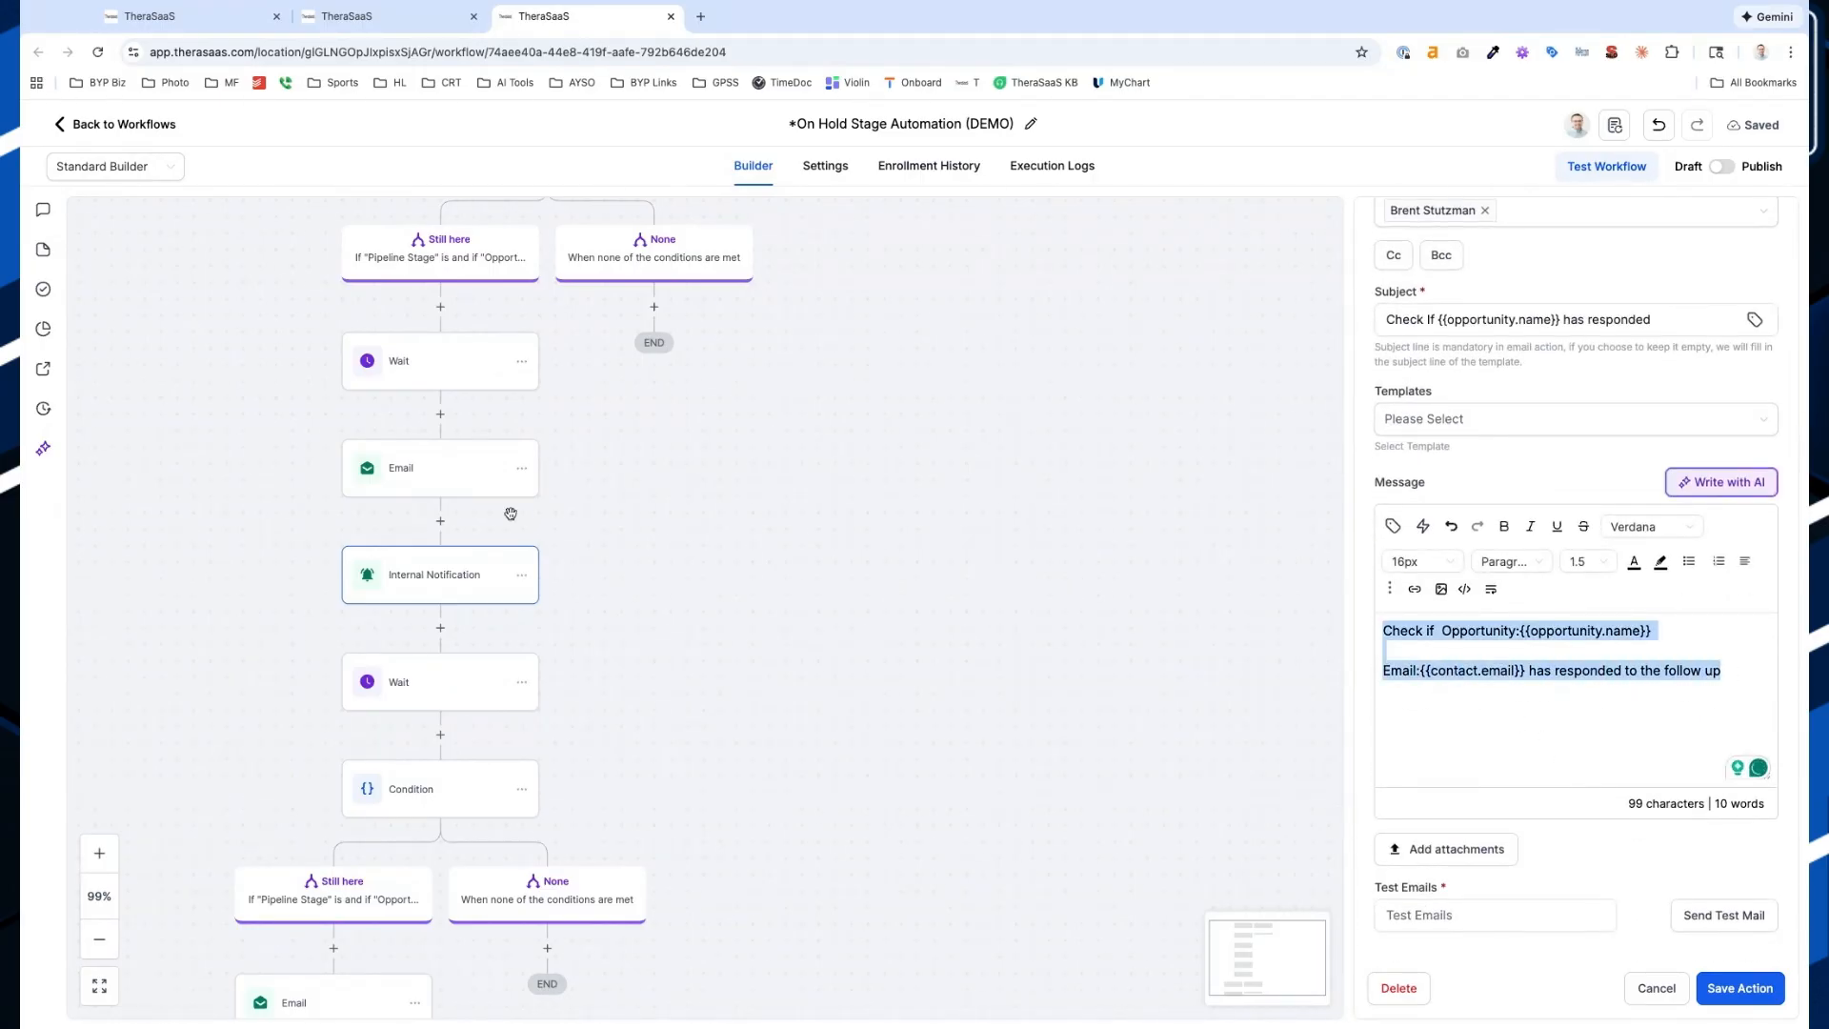
# Check the time delay of the Wait below Internal Notification and the Still here rules of the Condition that follows it
pyautogui.click(444, 695)
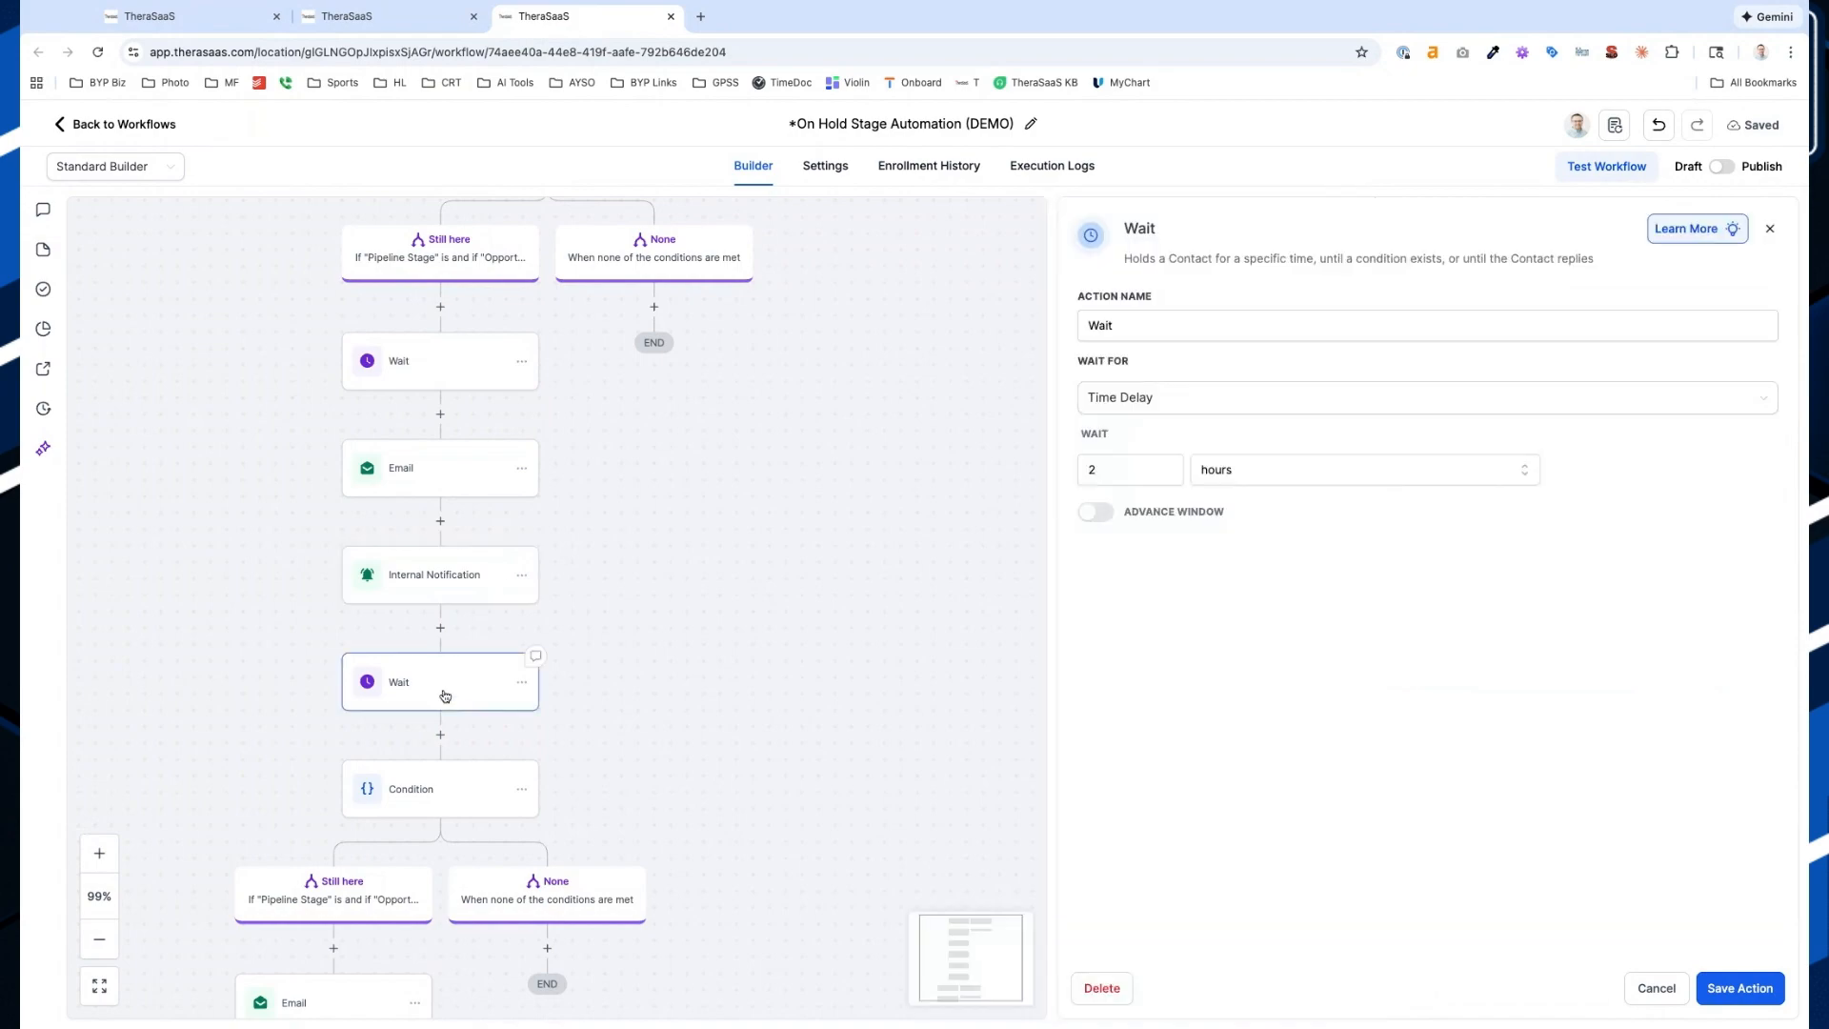
pyautogui.scroll(-4, 444, 695)
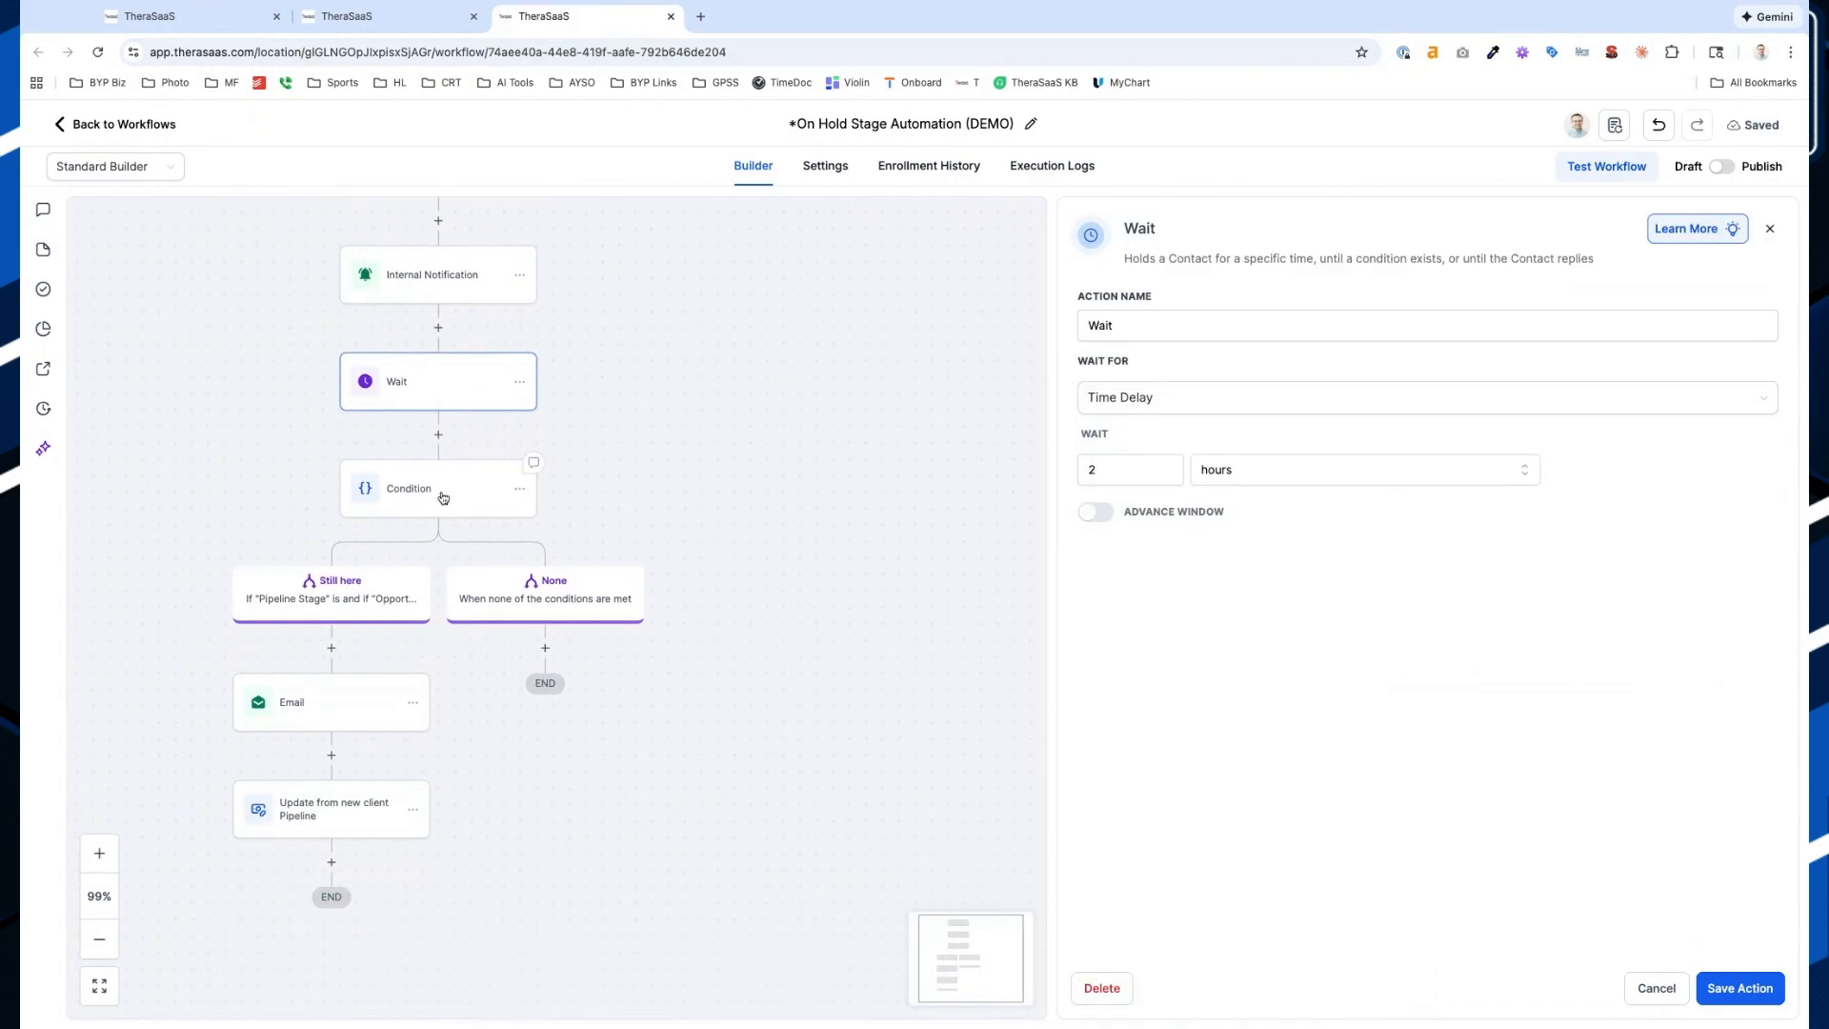
pyautogui.click(443, 497)
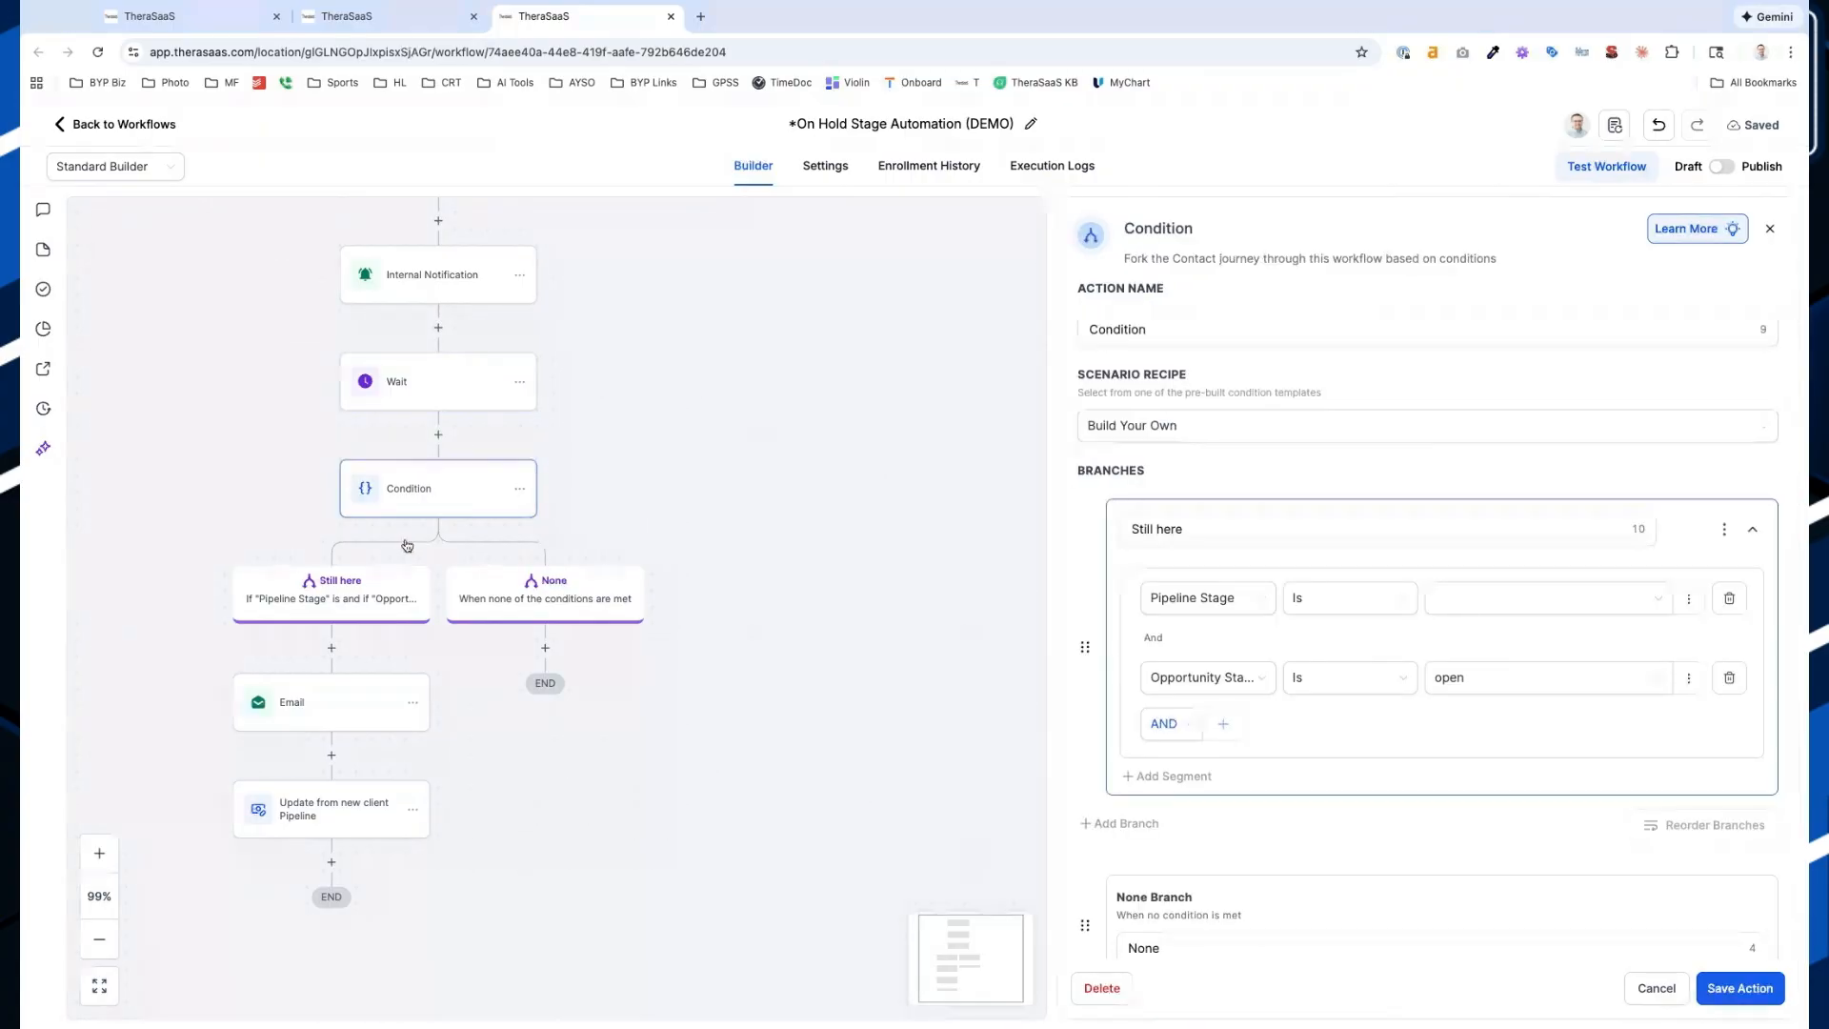
pyautogui.scroll(2, 637, 578)
pyautogui.scroll(6, 637, 578)
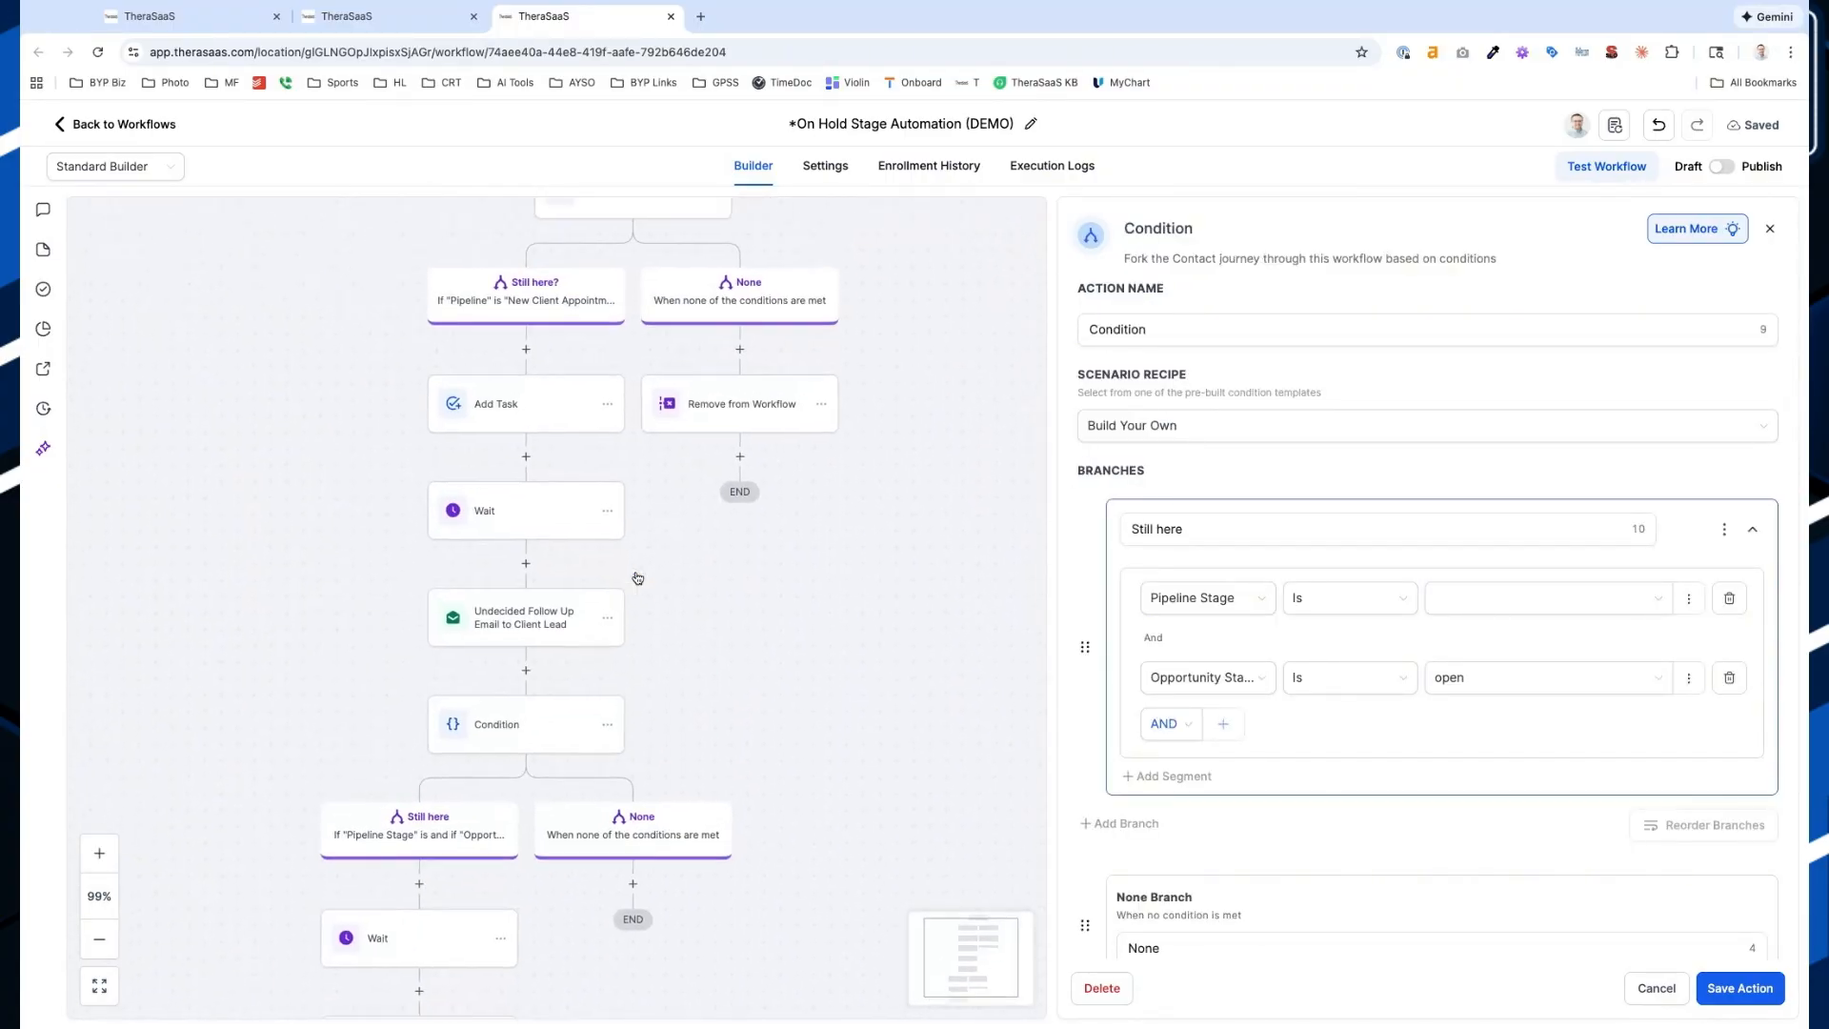
# Check the first Condition's Still here? rules, and read the message of the Email in the last Still here branch
pyautogui.click(490, 499)
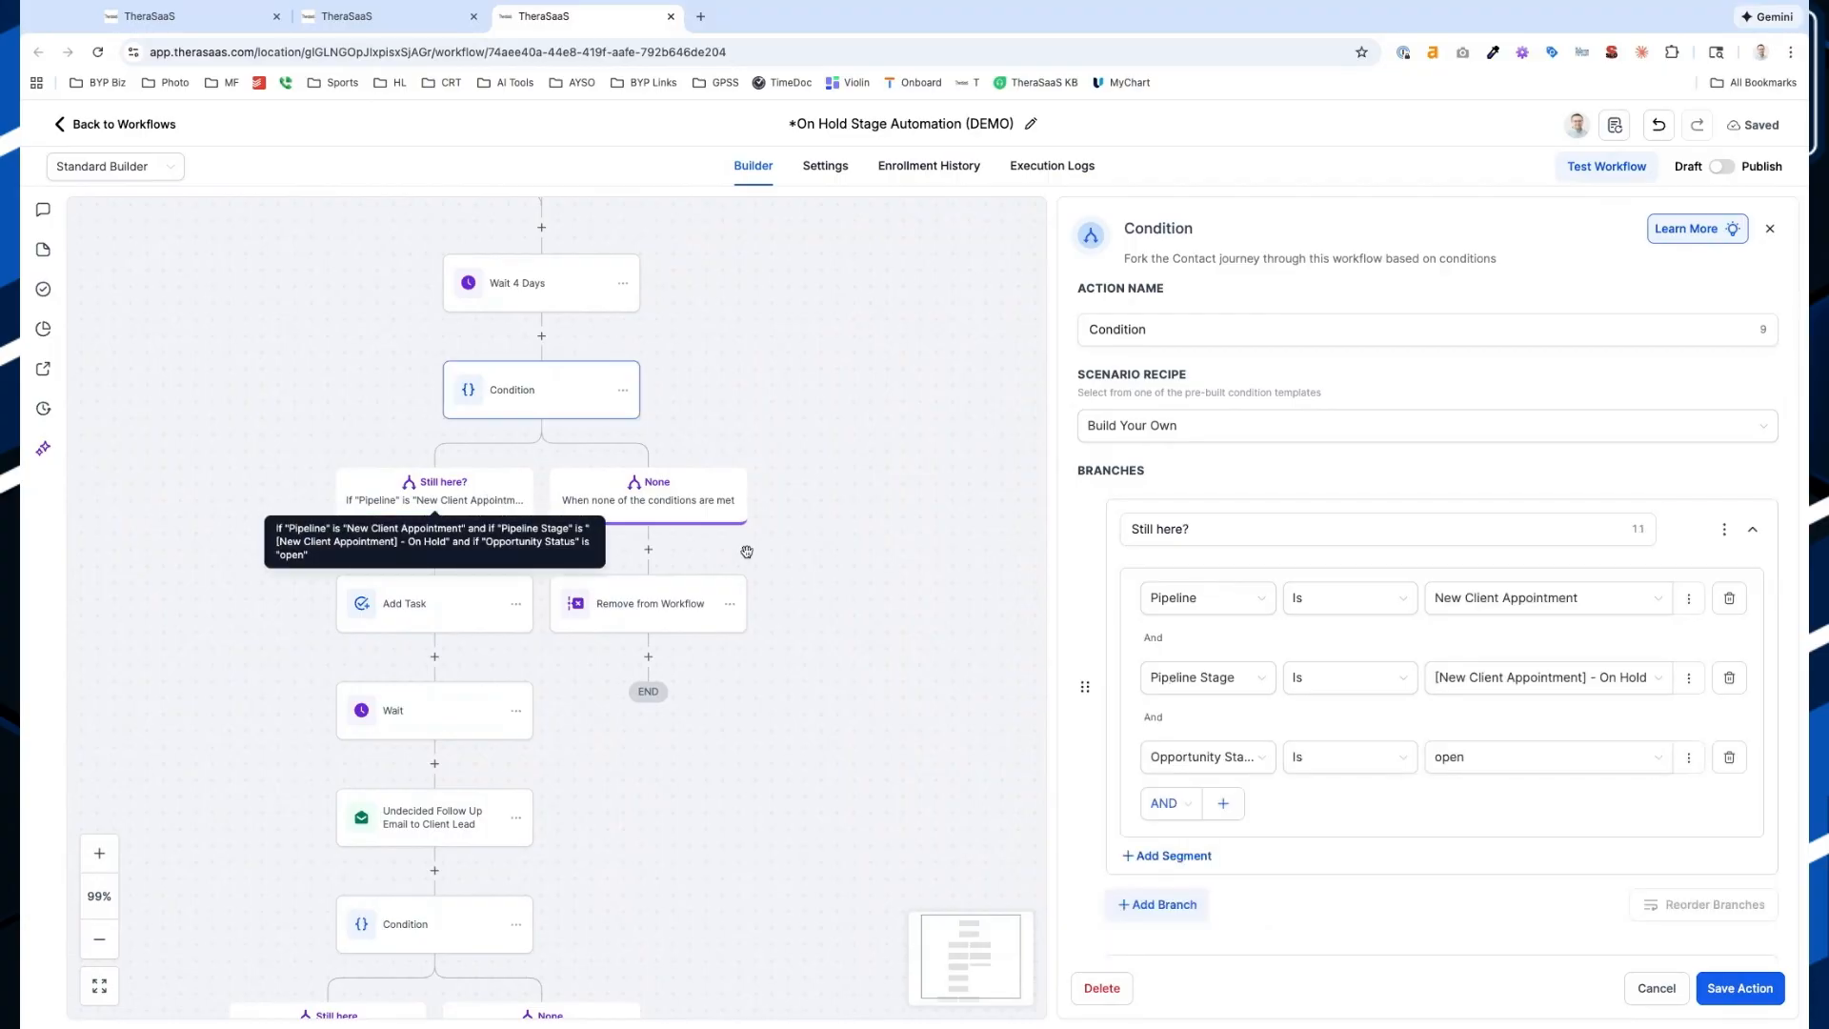
pyautogui.scroll(-8, 755, 767)
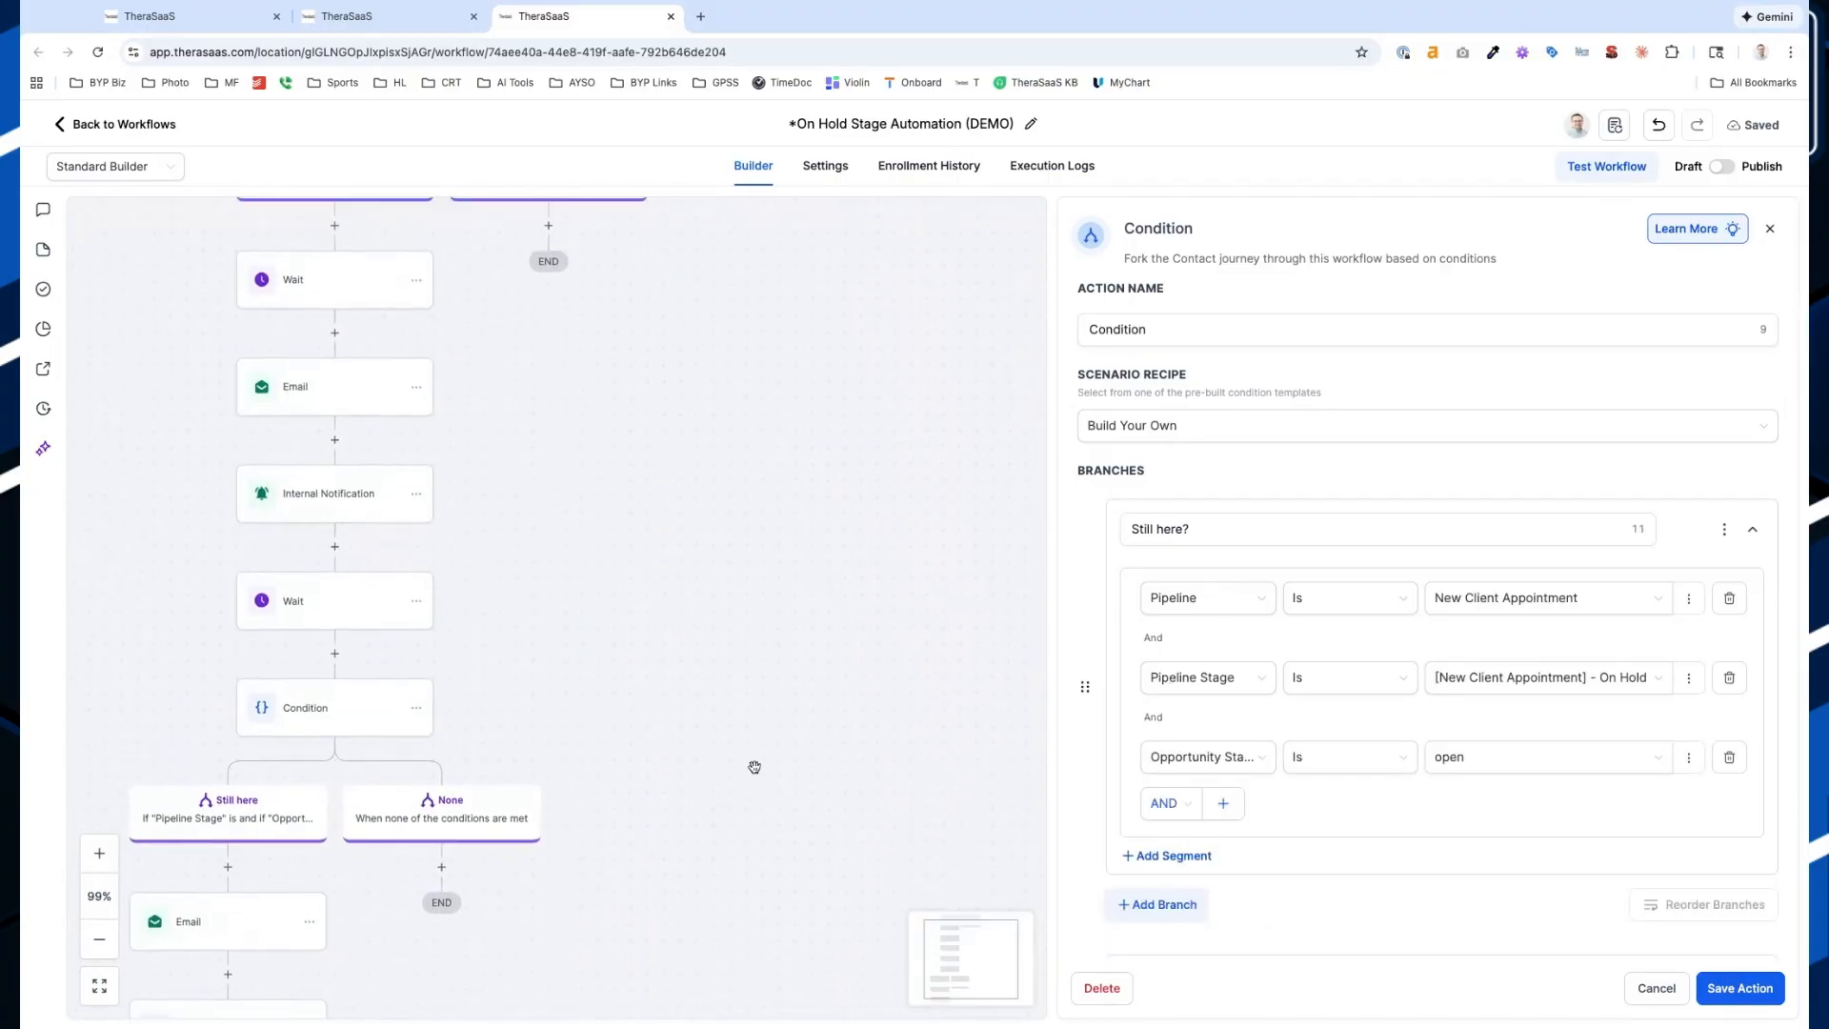
pyautogui.click(264, 633)
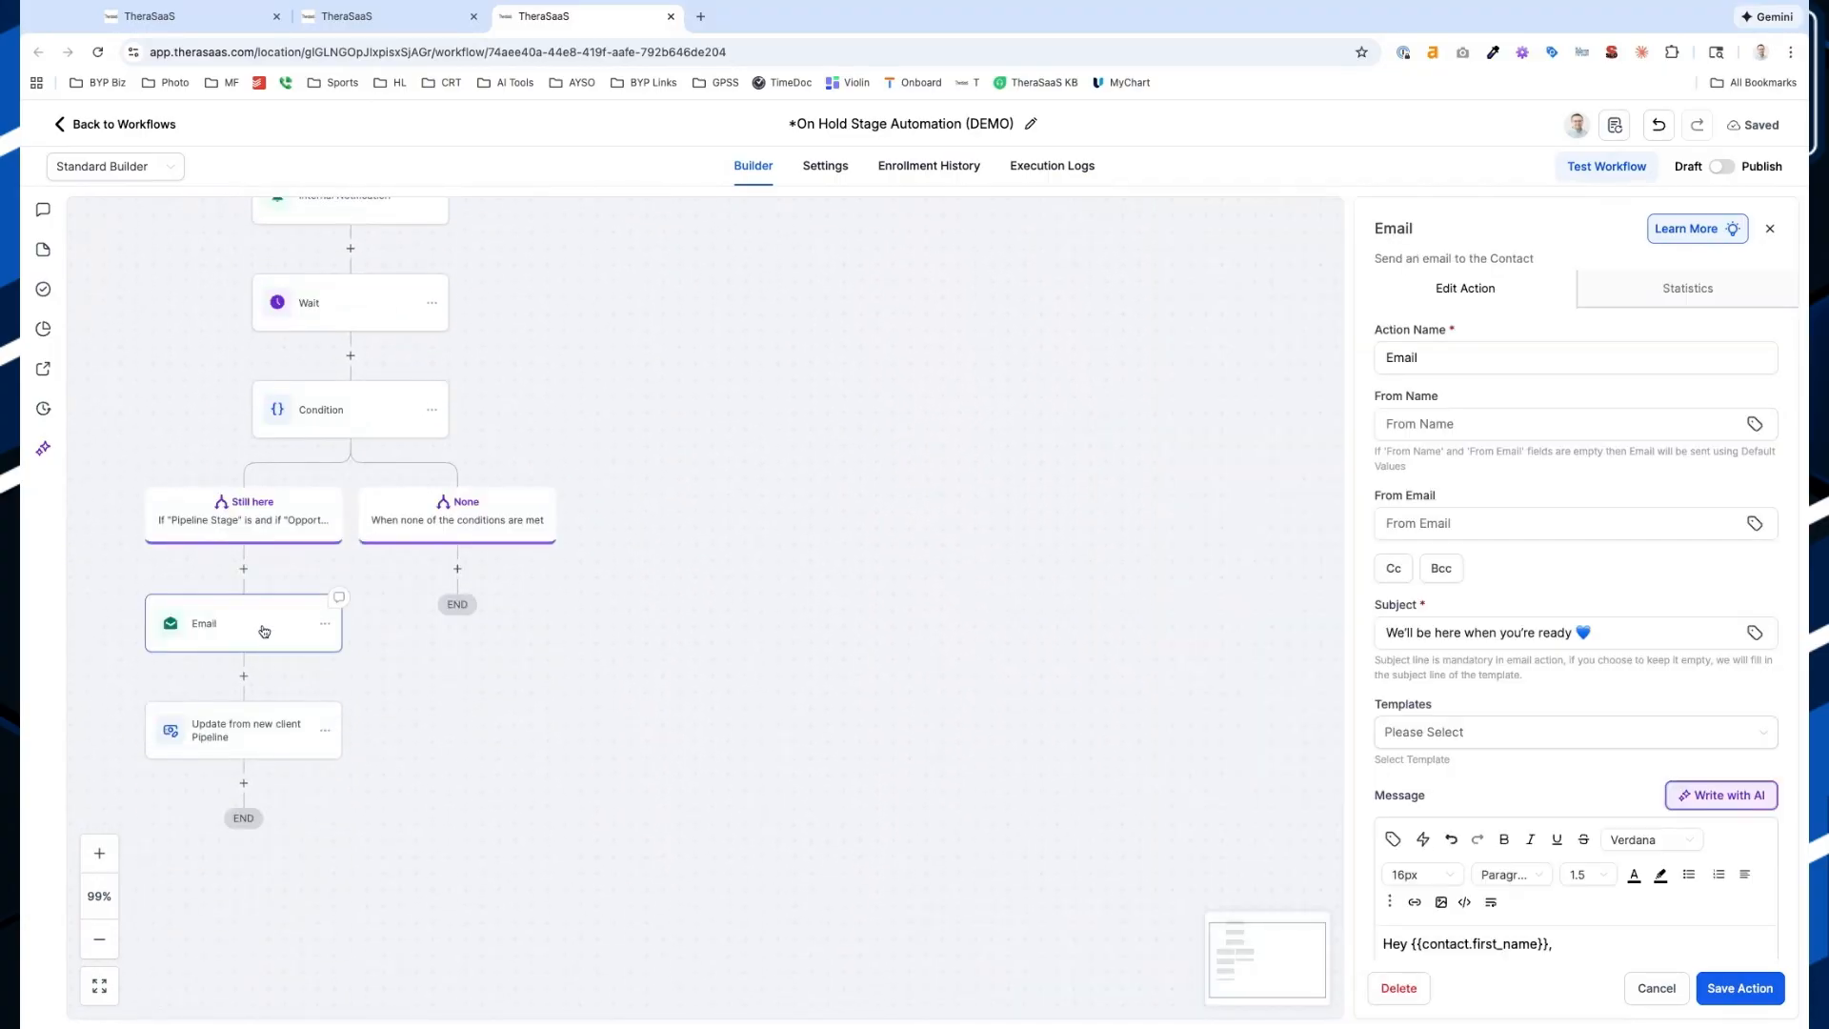
pyautogui.scroll(-3, 1502, 712)
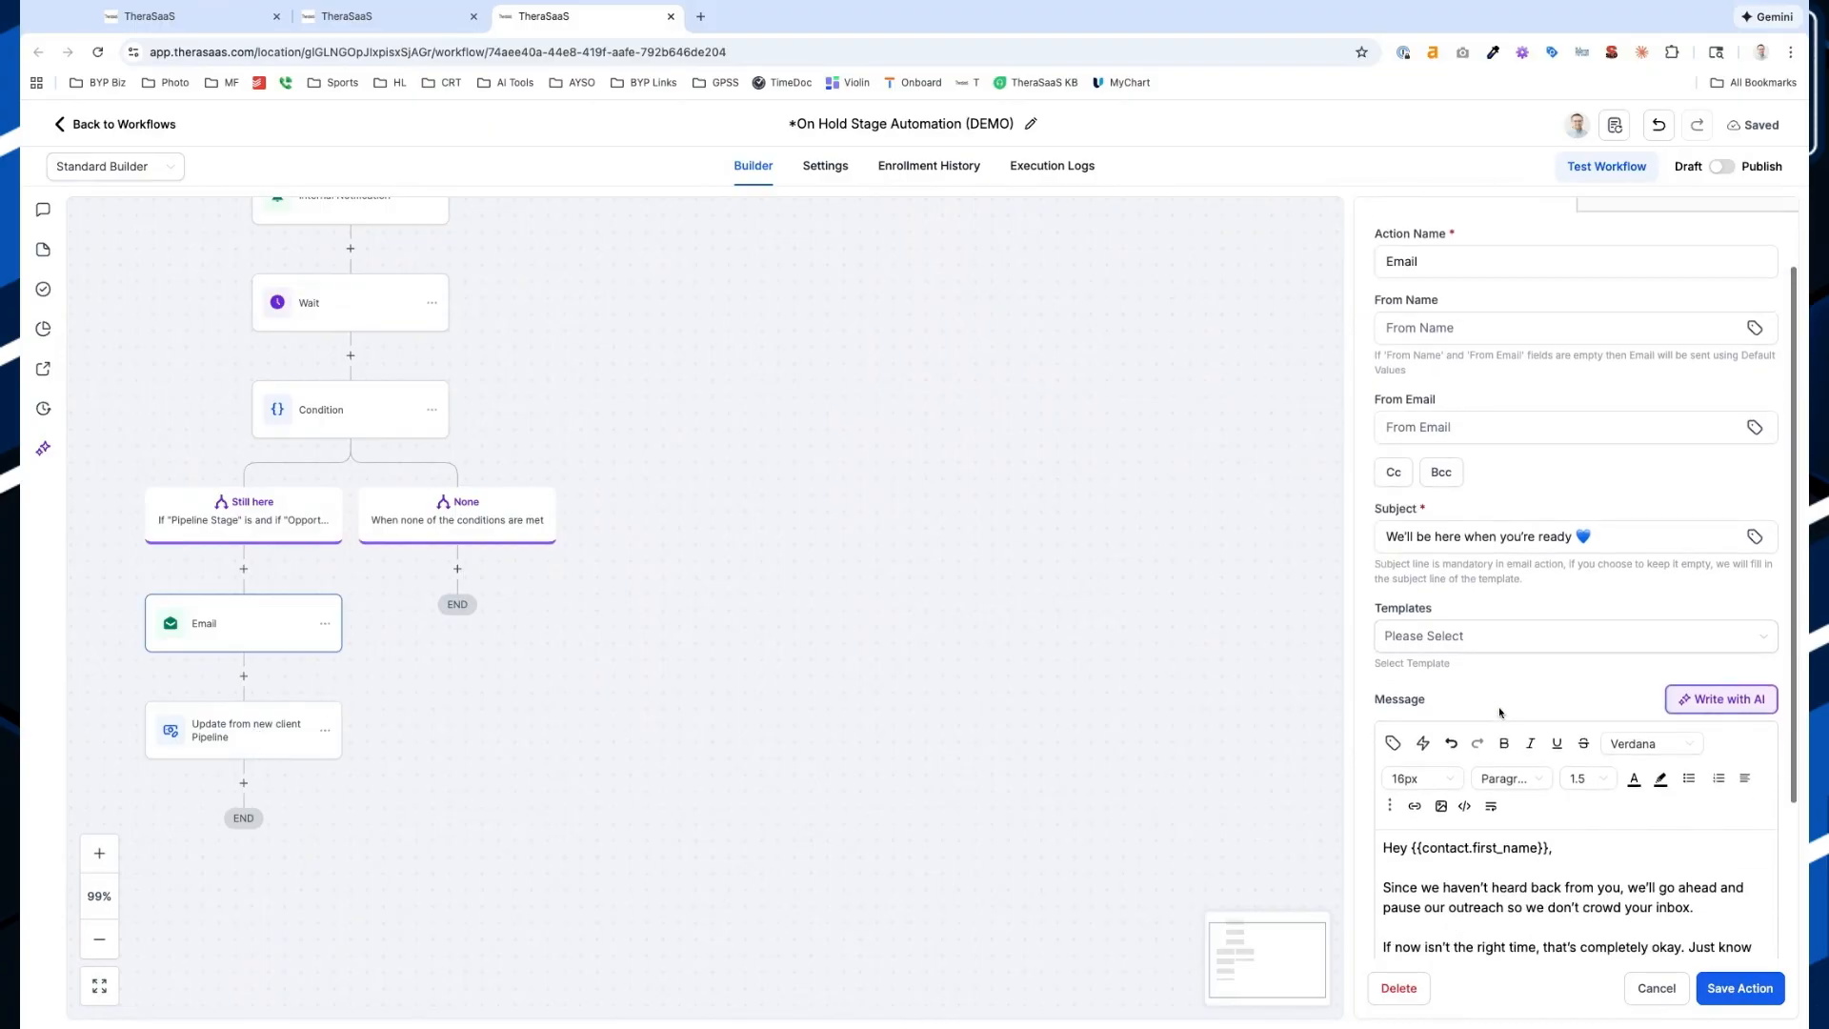
pyautogui.scroll(1, 332, 687)
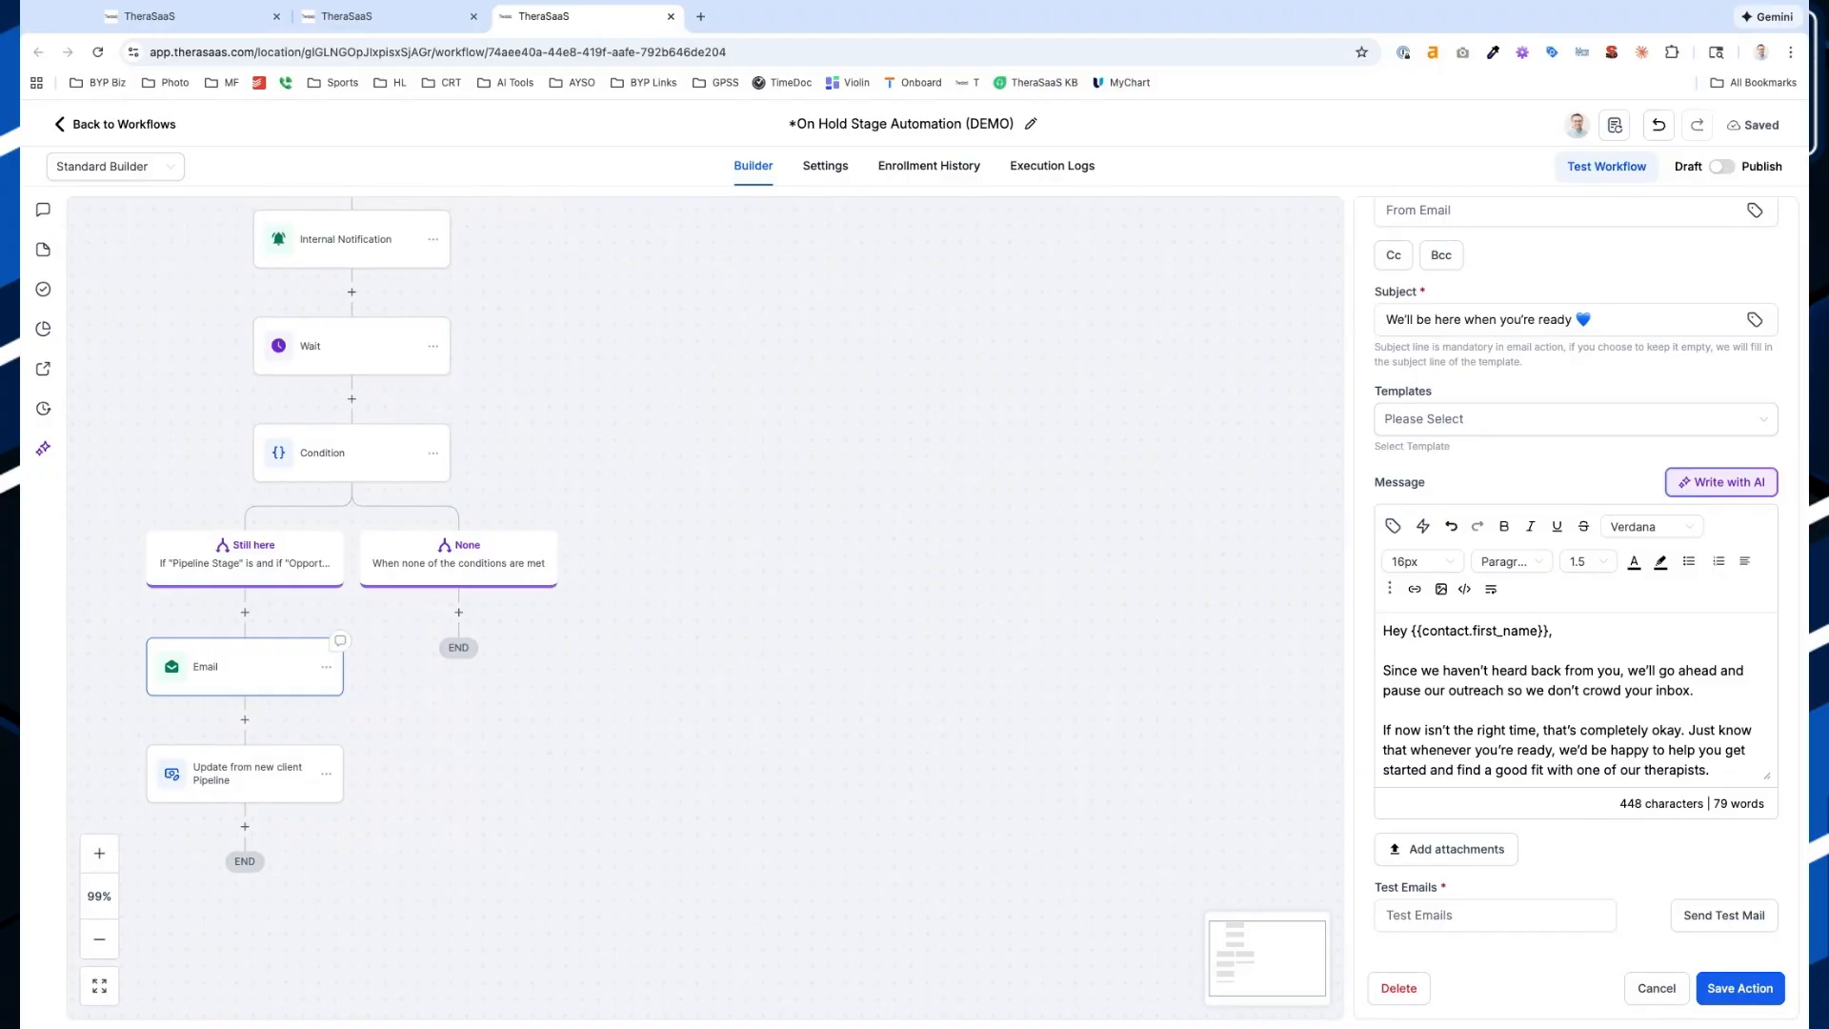
pyautogui.scroll(-3, 286, 667)
# Copy the Wait above the last Condition and paste it between the final Email and the Update from new client Pipeline action
pyautogui.click(315, 680)
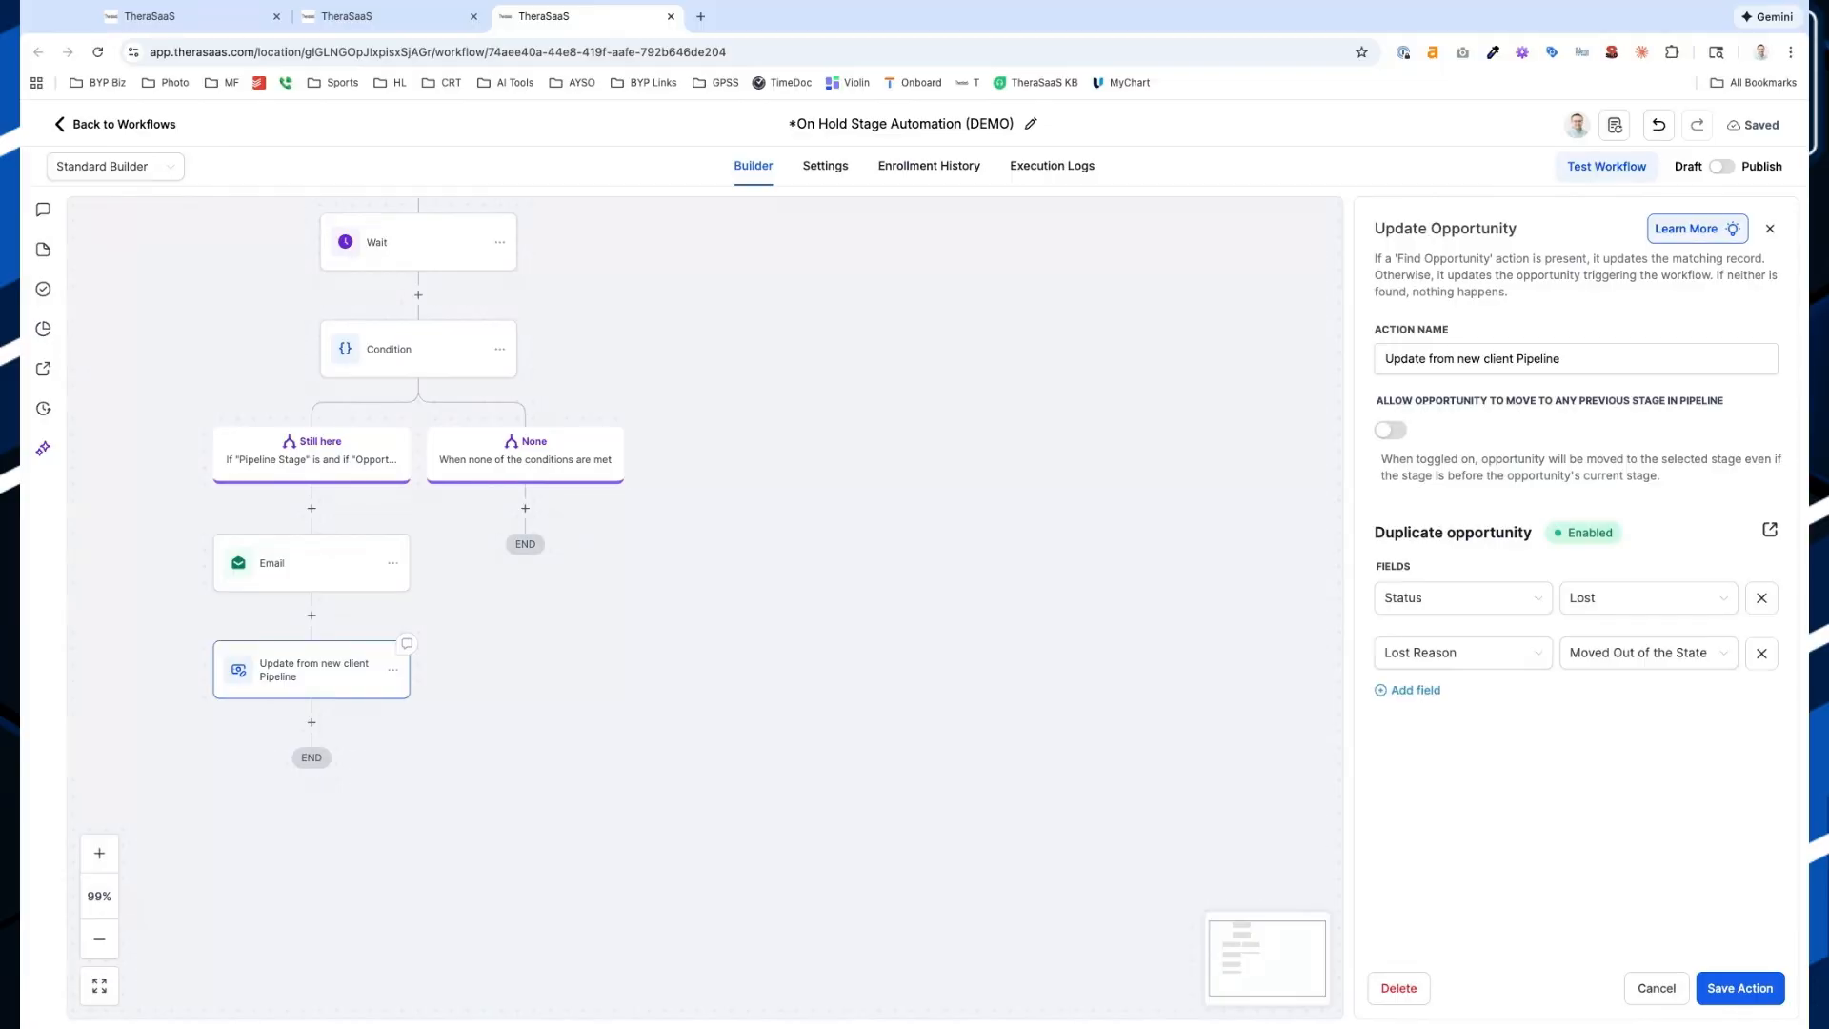
pyautogui.click(296, 566)
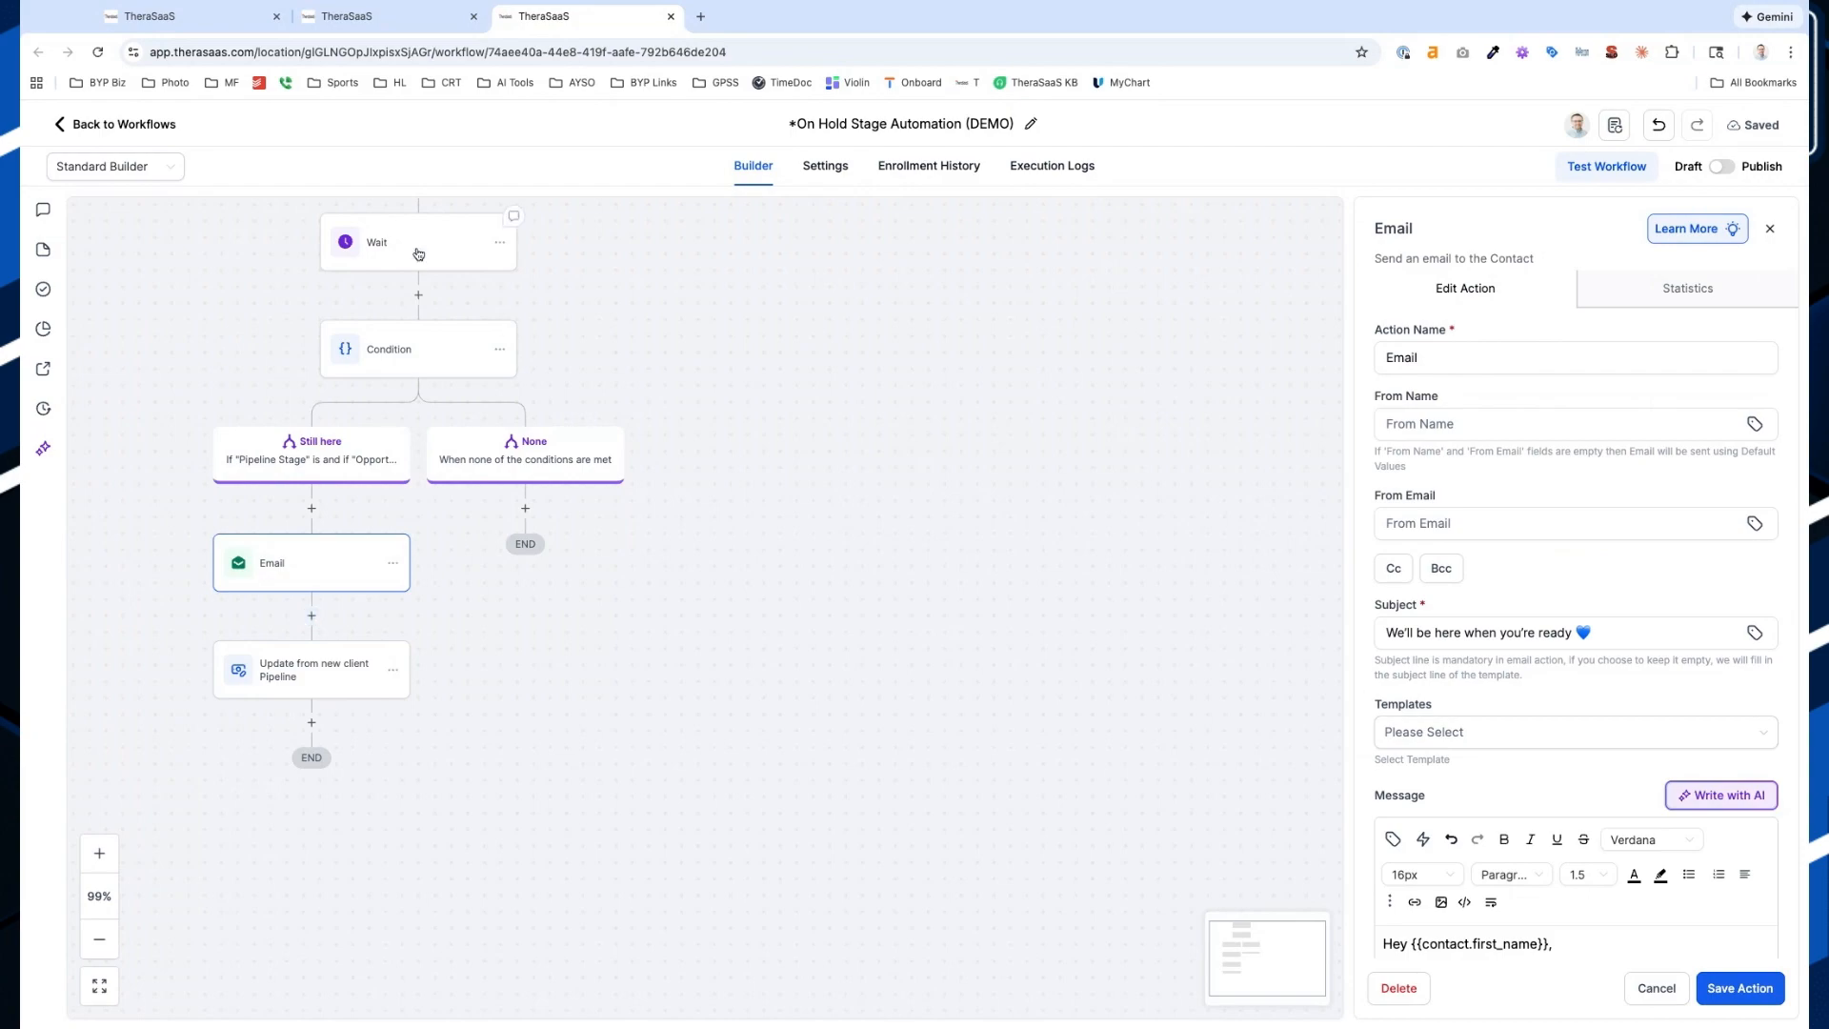
pyautogui.click(498, 244)
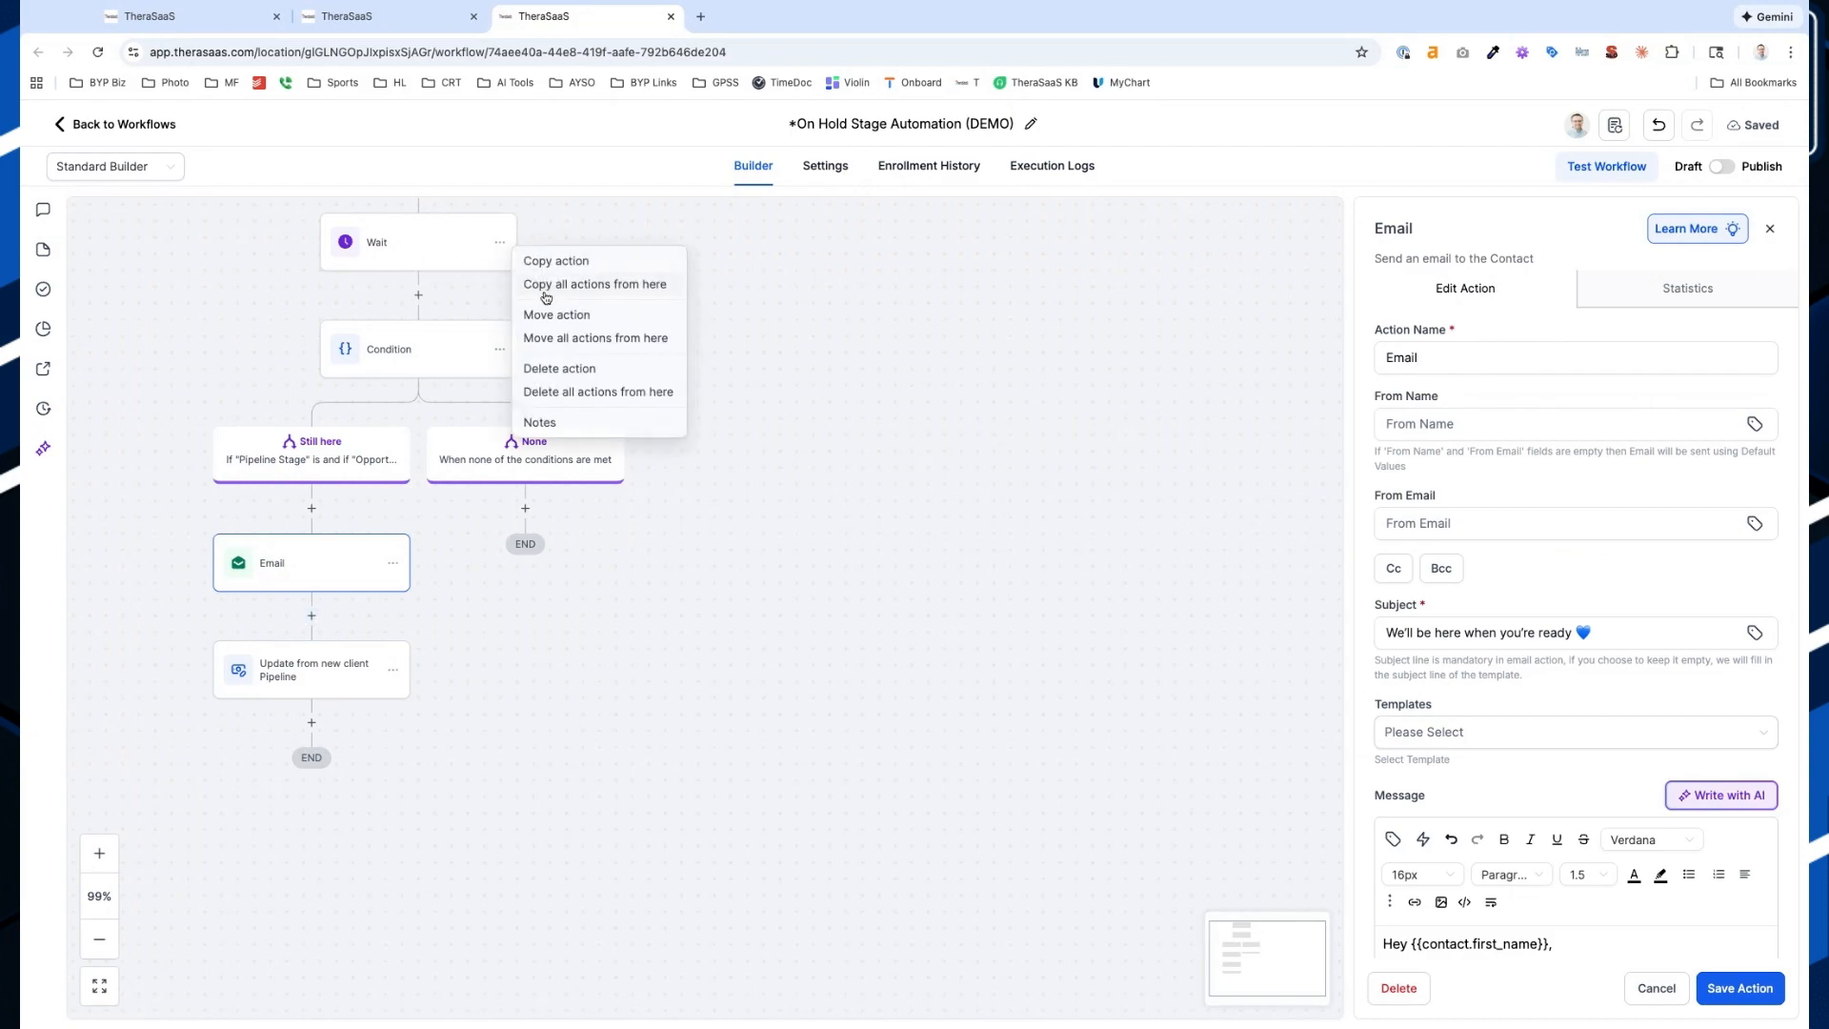
pyautogui.click(554, 263)
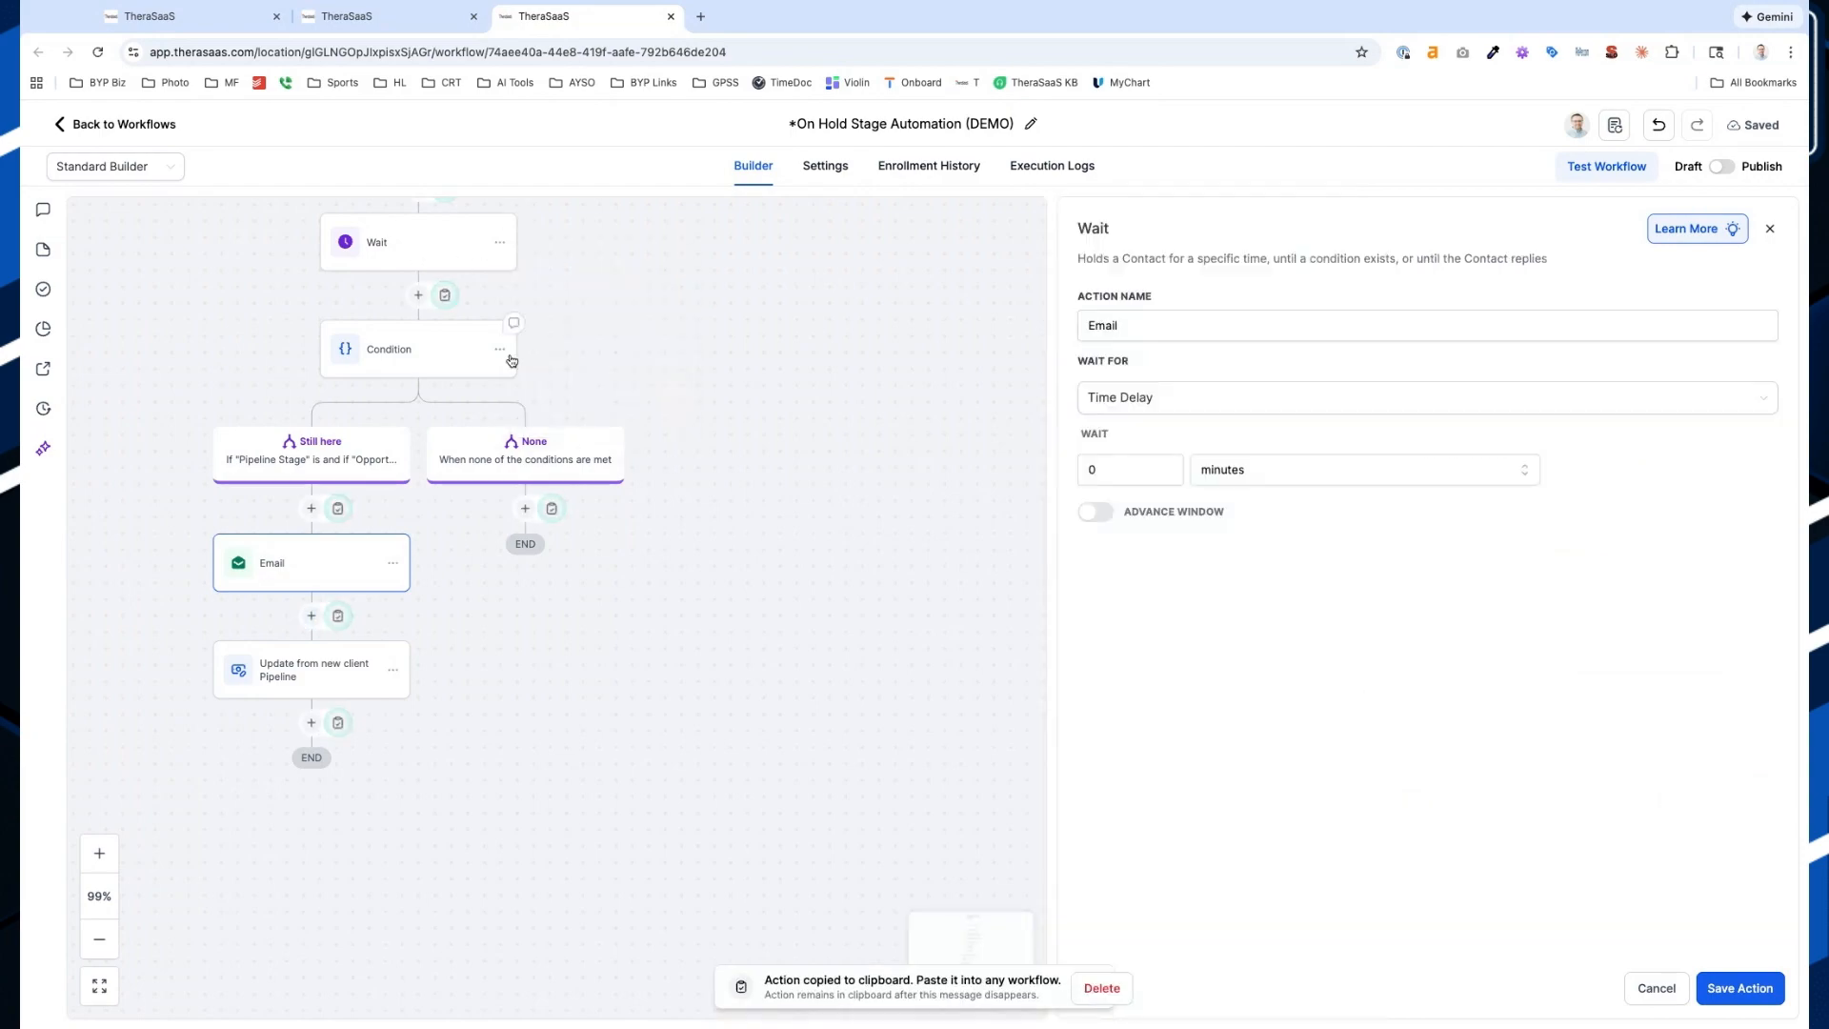
pyautogui.click(314, 620)
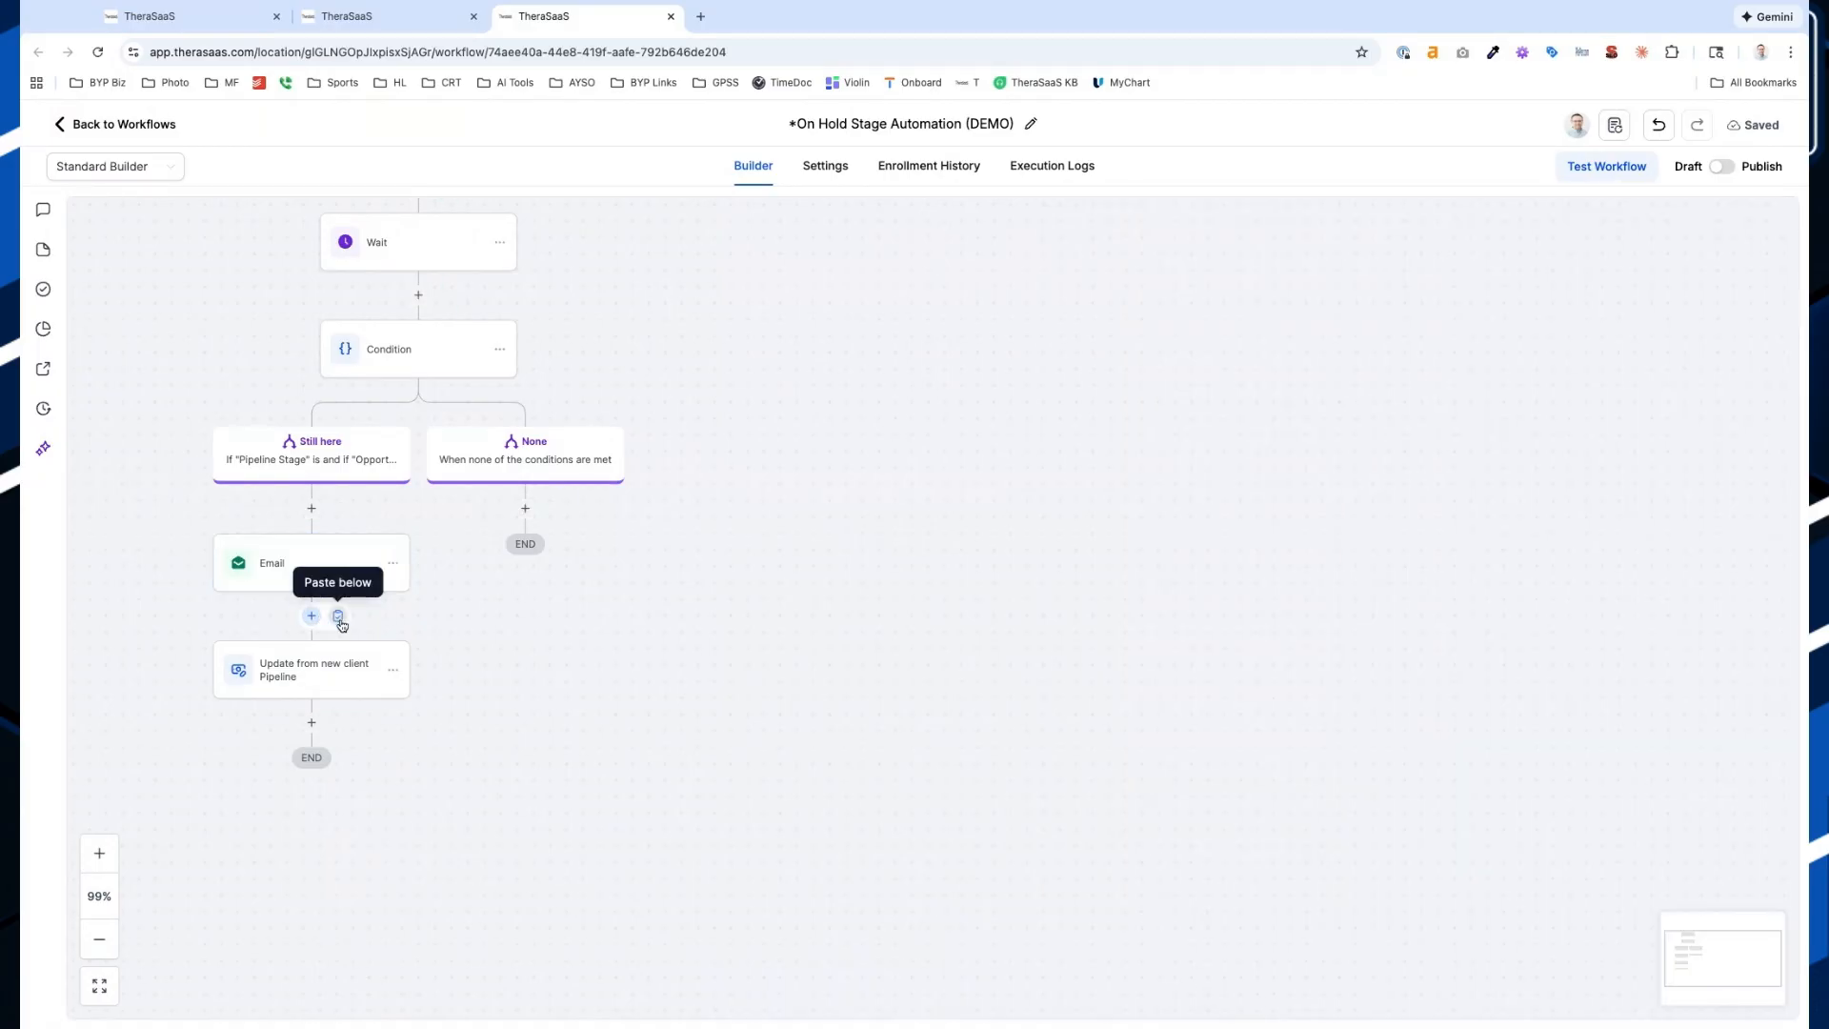
pyautogui.click(338, 618)
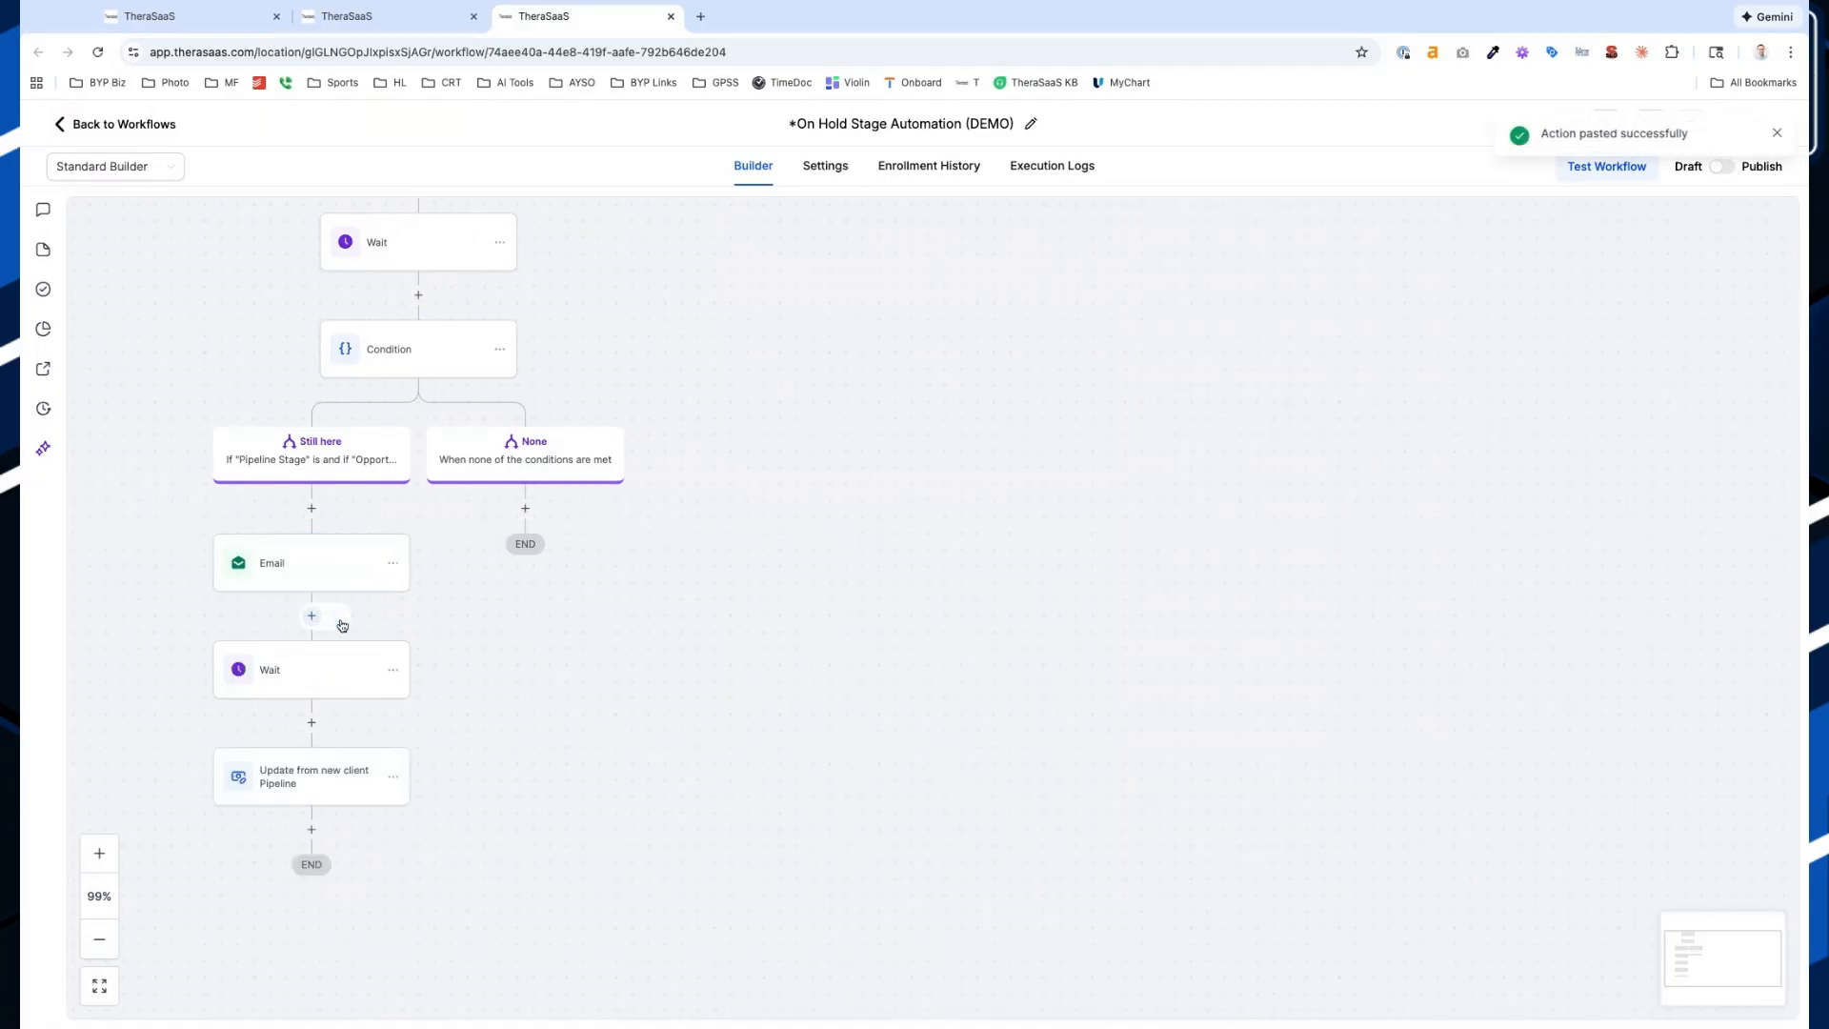
# Rename the pasted Wait action as "Wait 2 hours" and save it
pyautogui.click(289, 671)
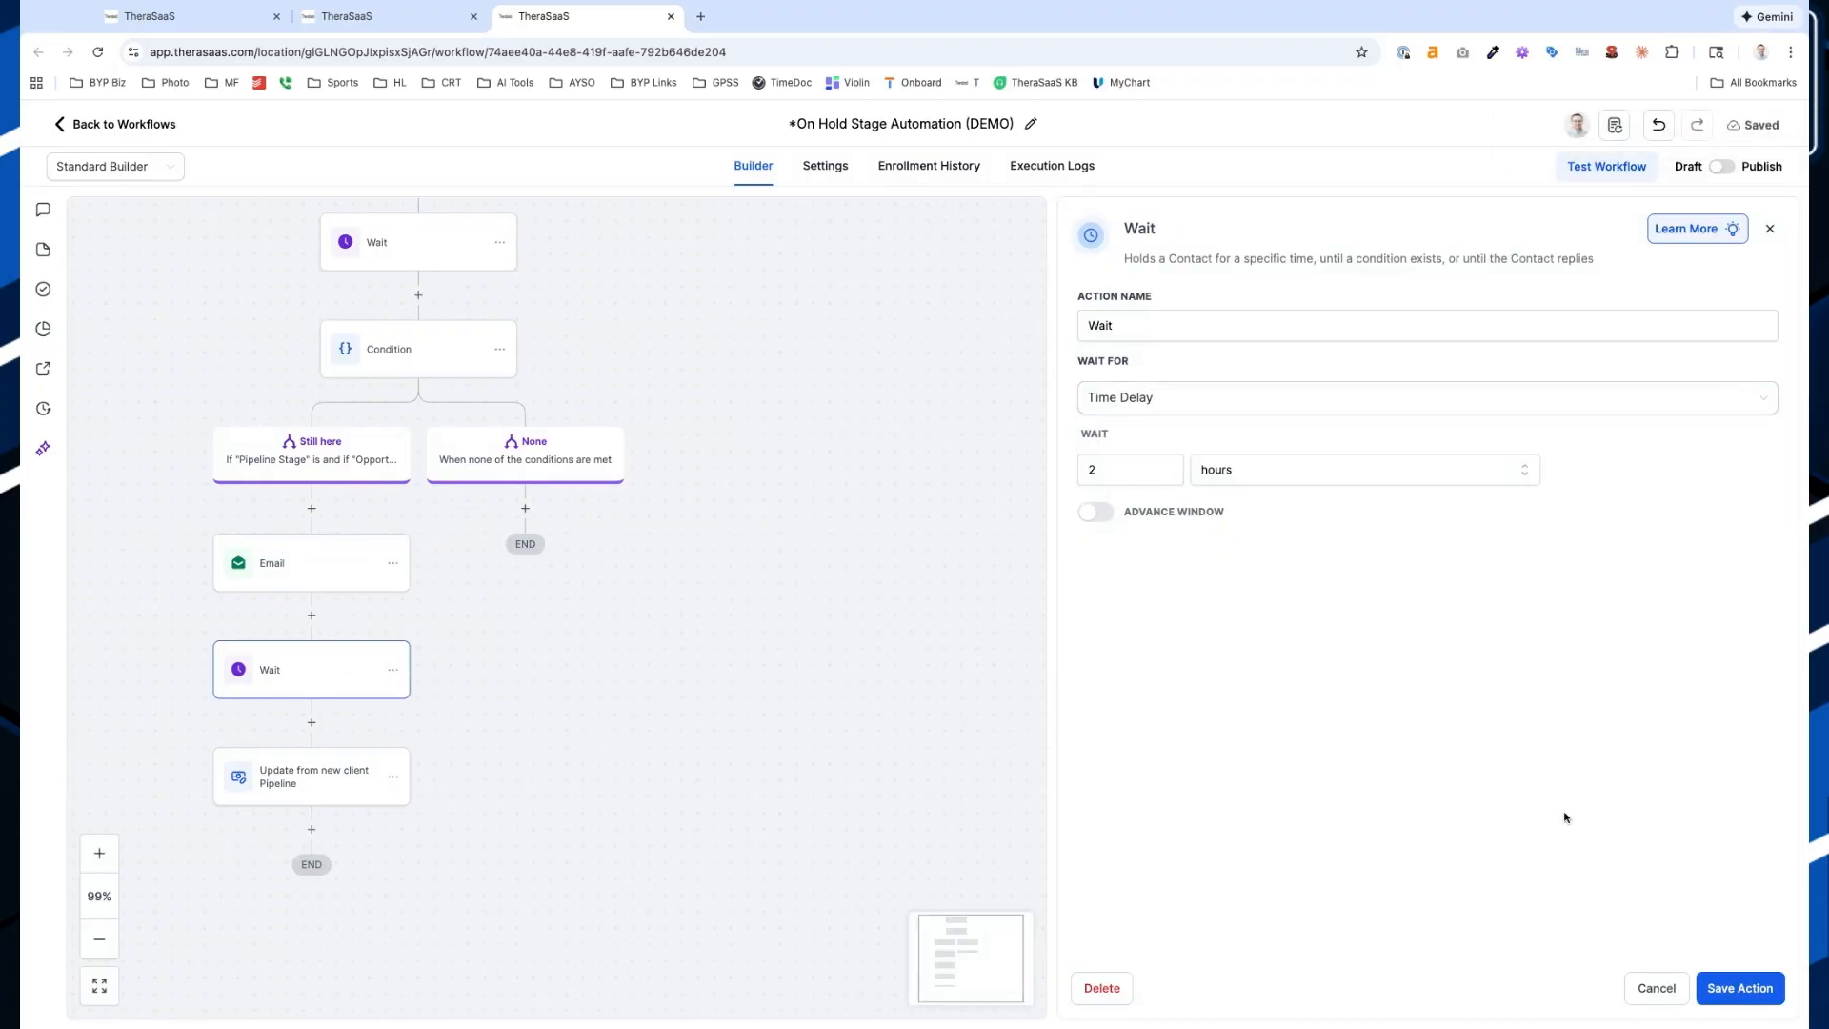
pyautogui.click(1227, 481)
pyautogui.click(1166, 470)
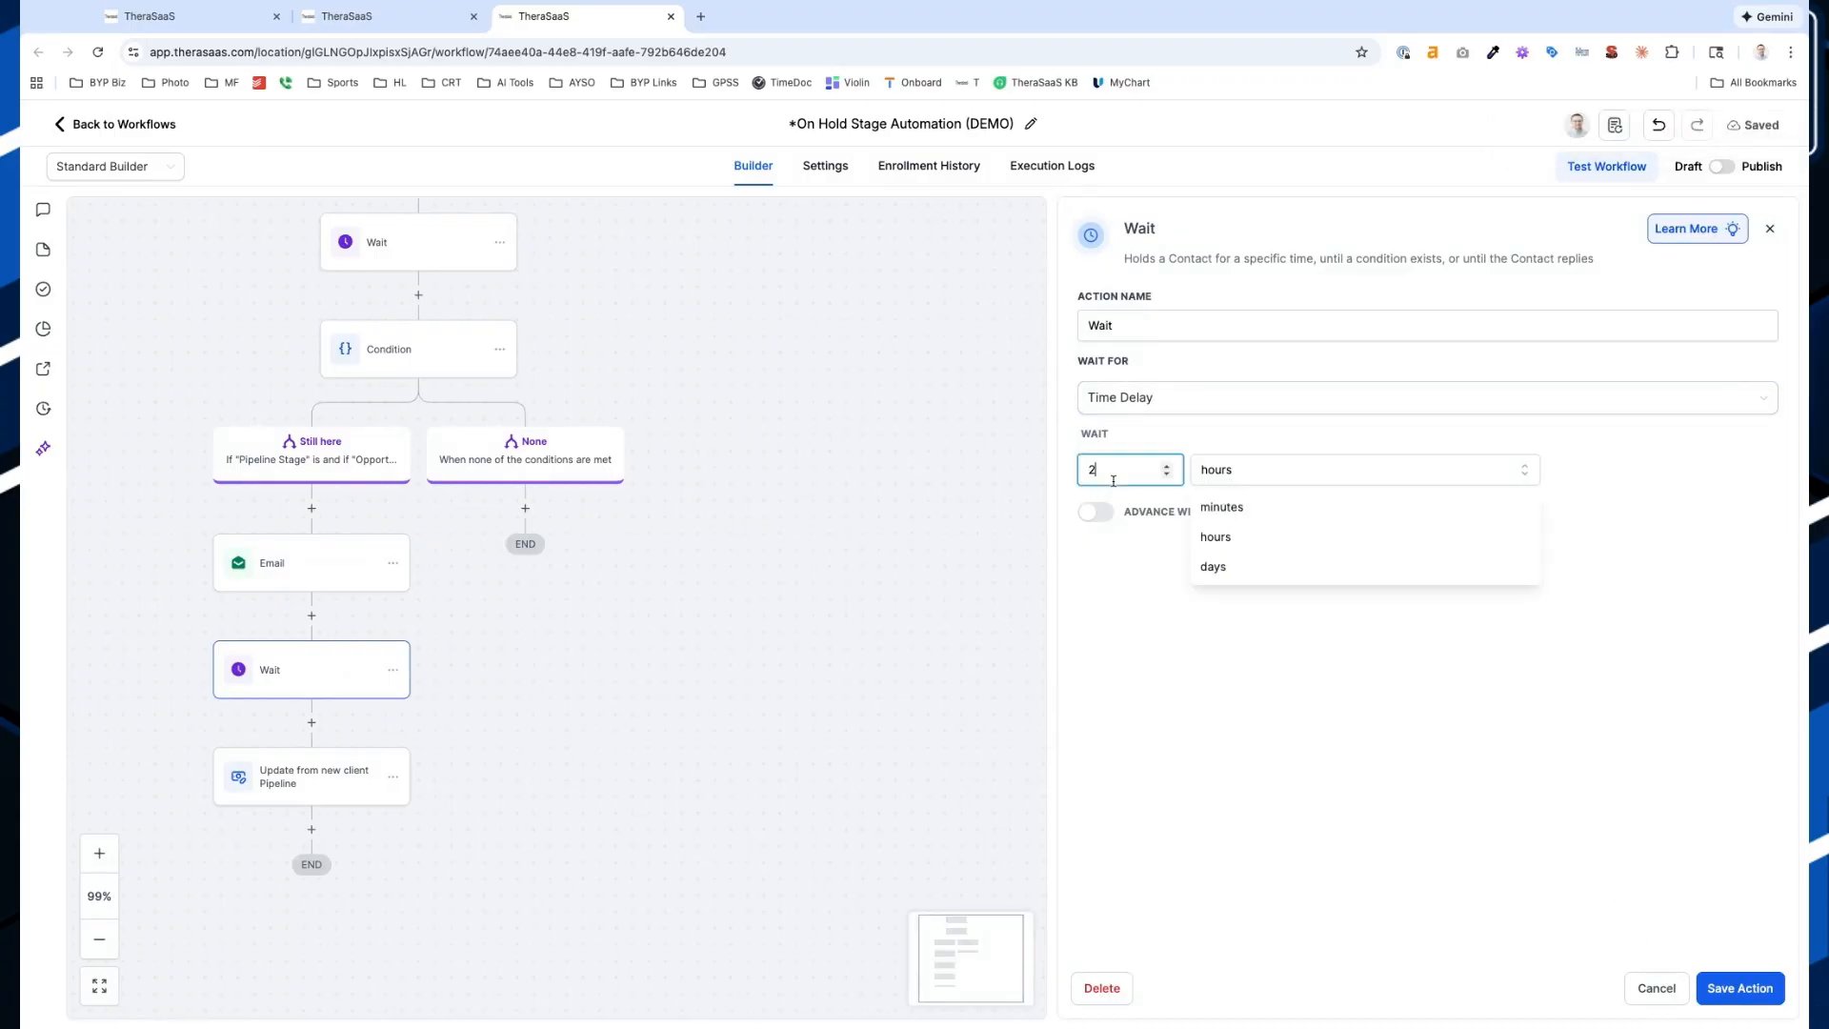
pyautogui.click(1173, 333)
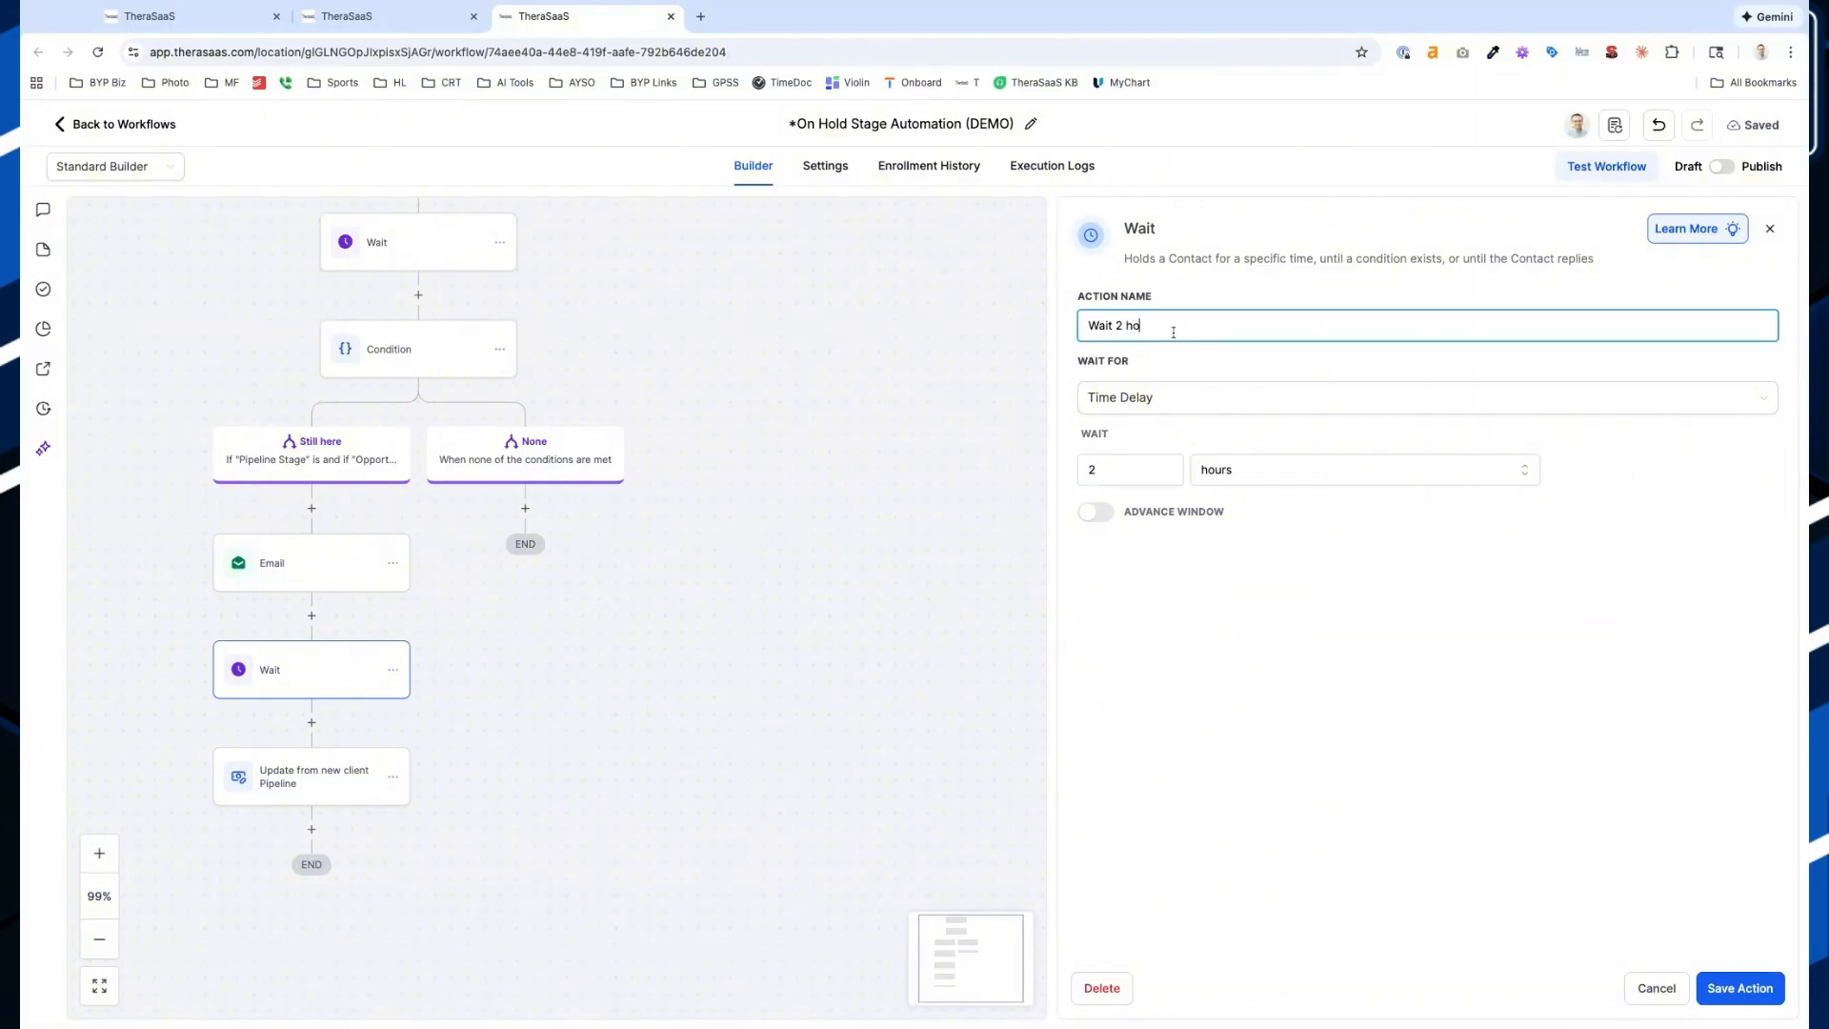
pyautogui.click(1739, 988)
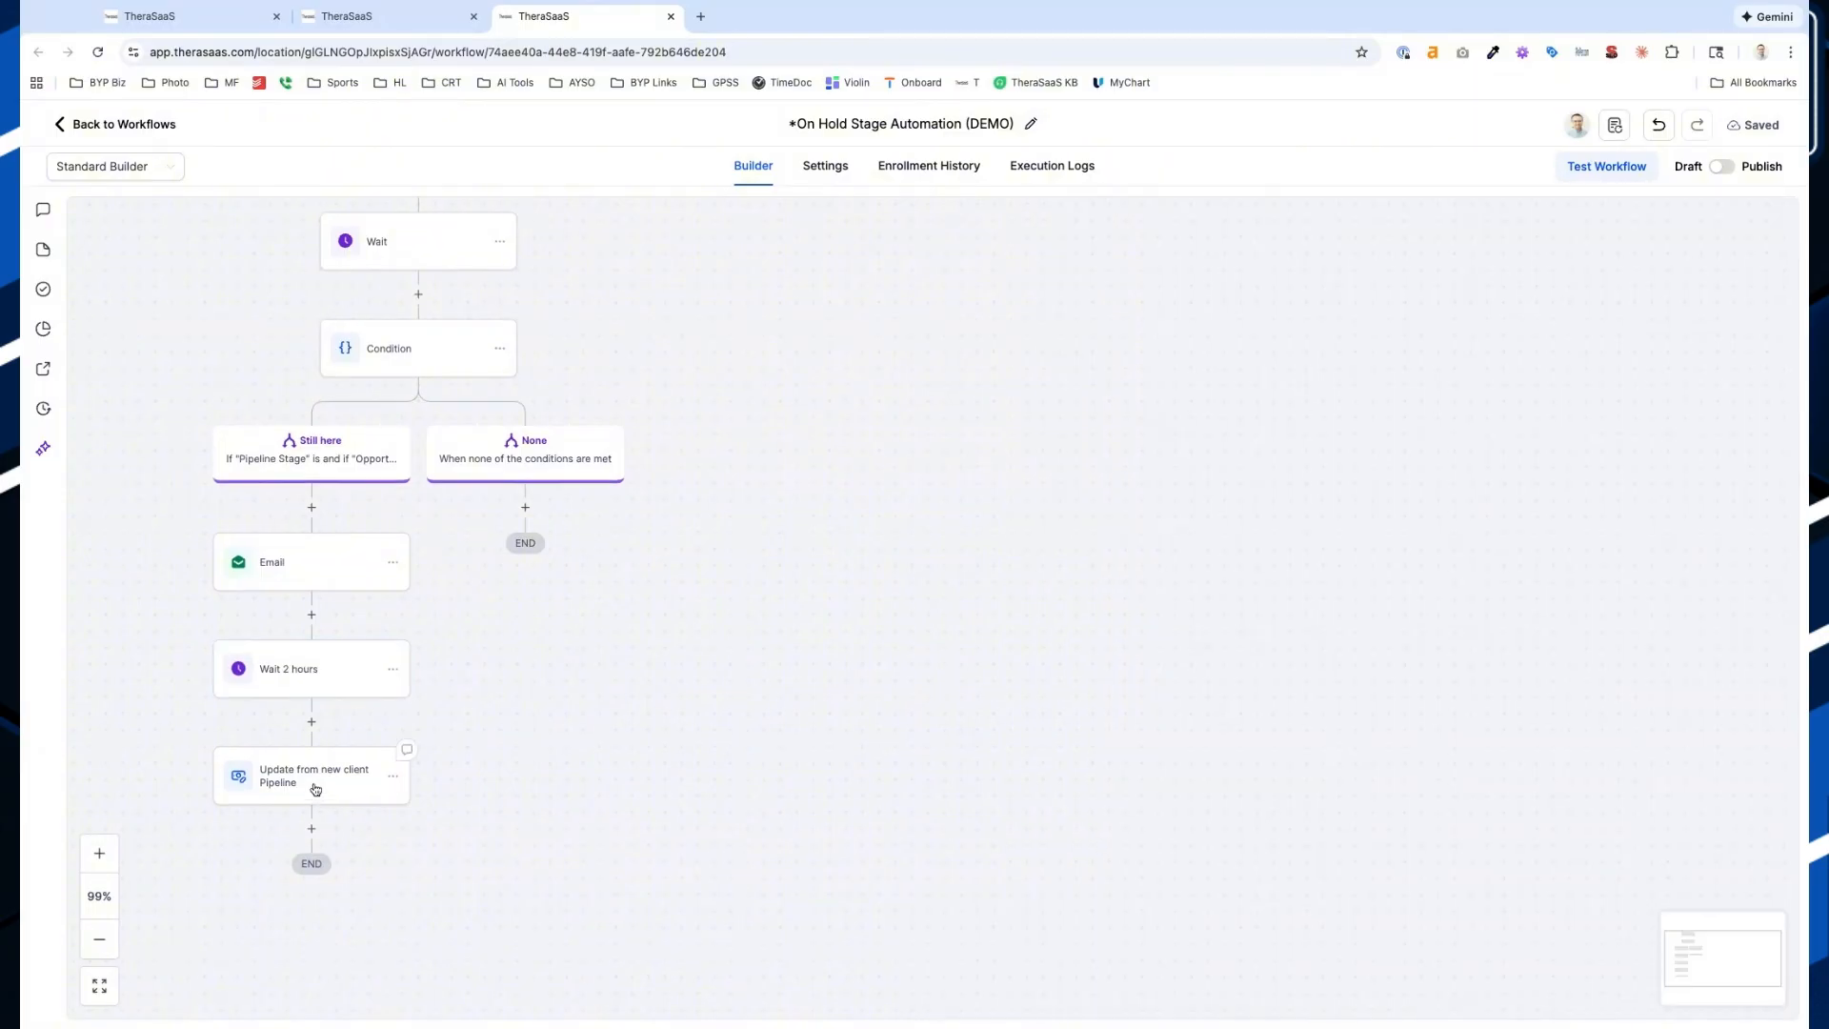
pyautogui.click(316, 789)
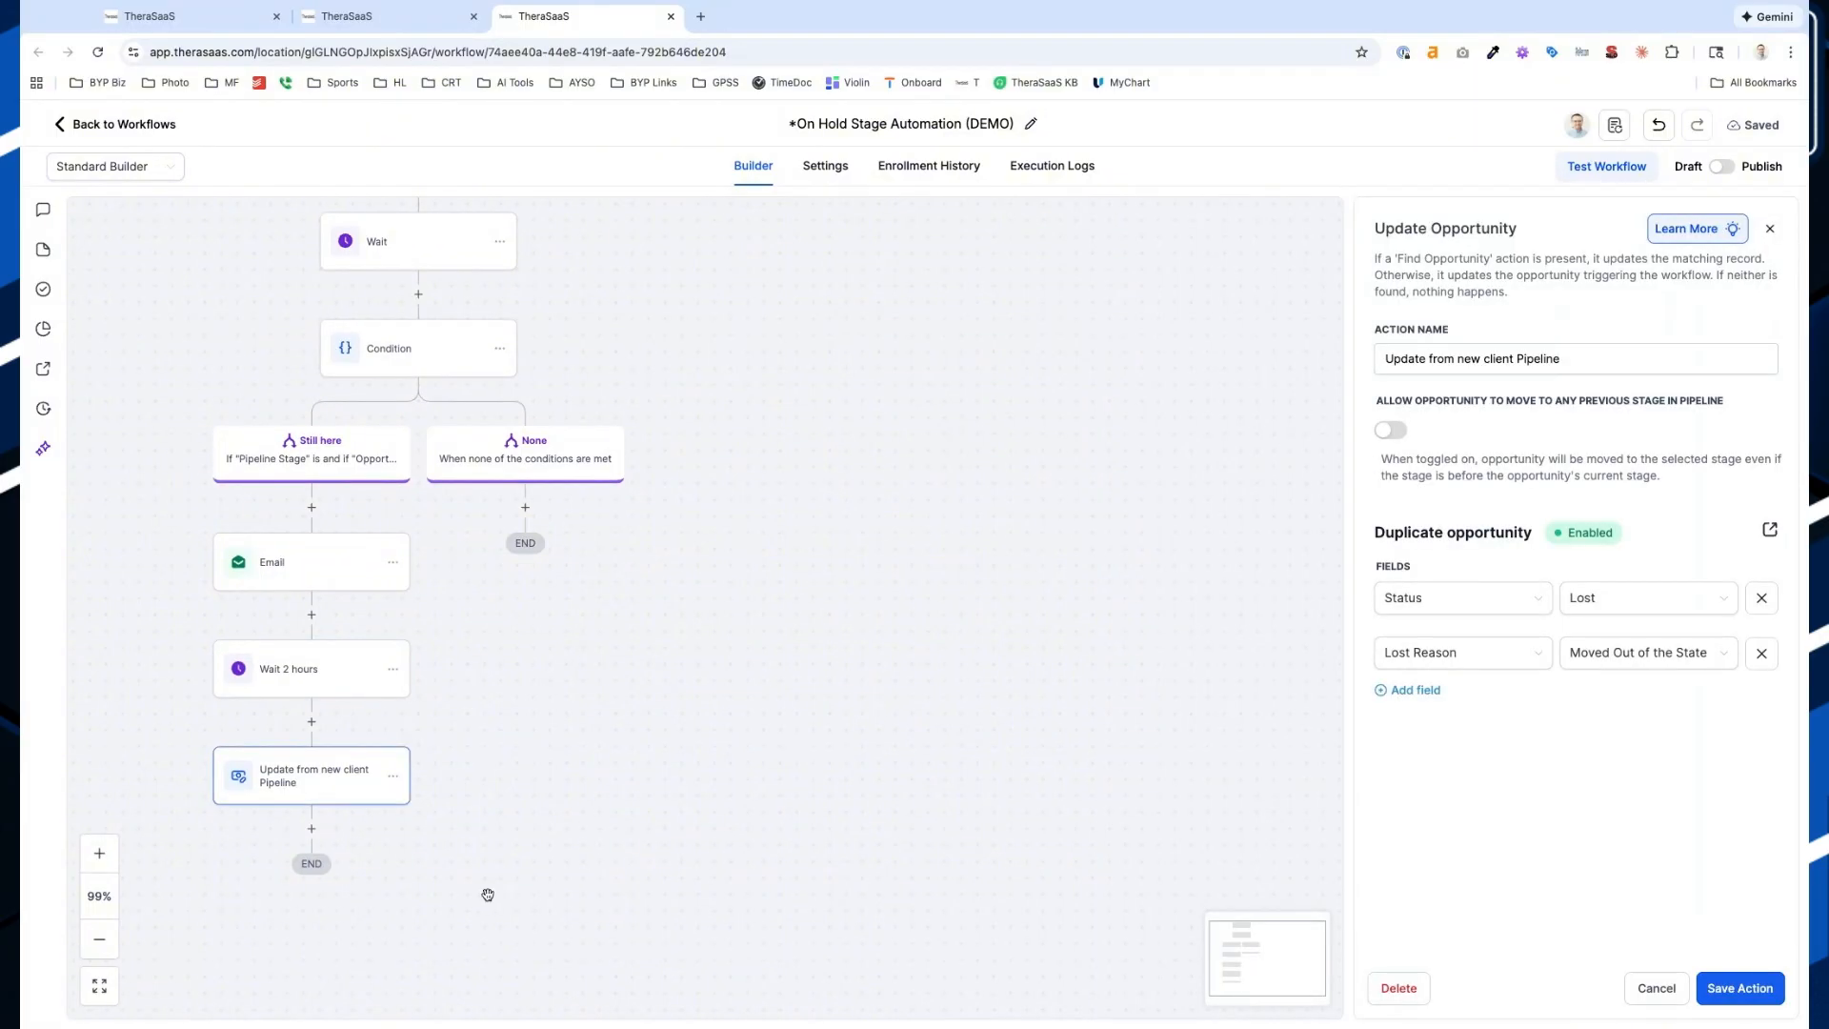
pyautogui.click(311, 828)
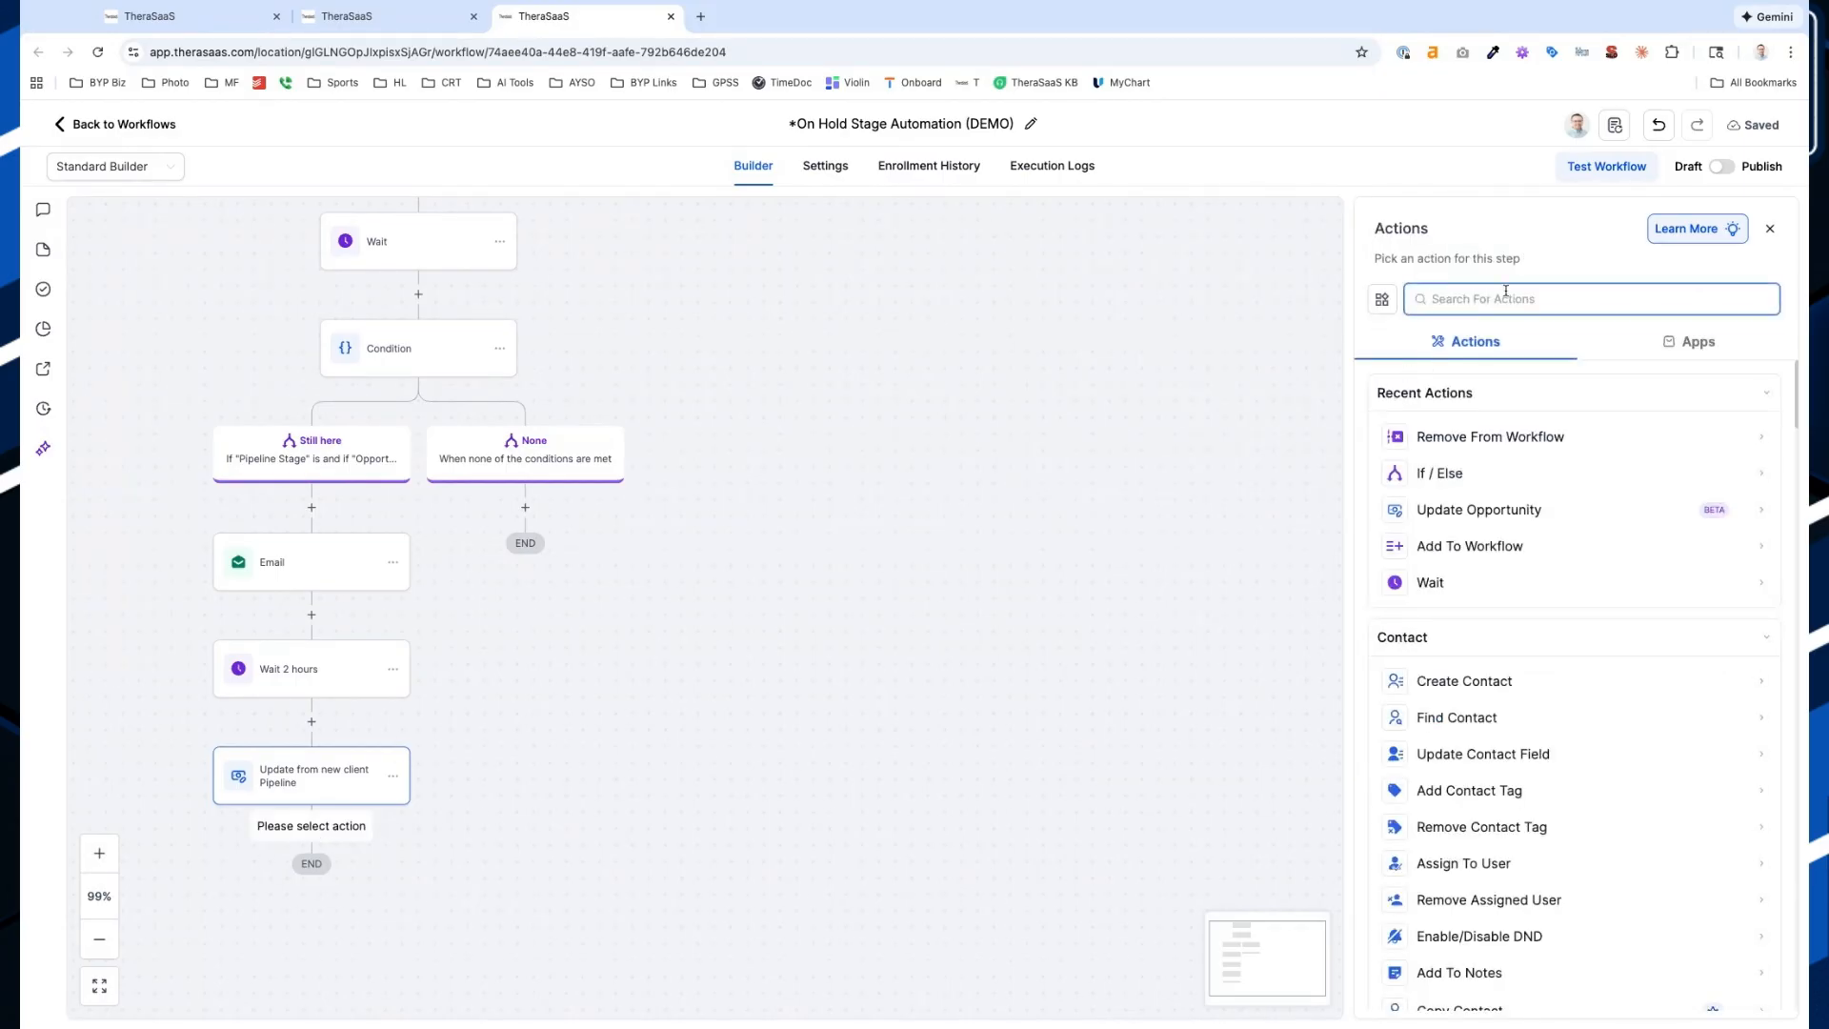
pyautogui.write('update')
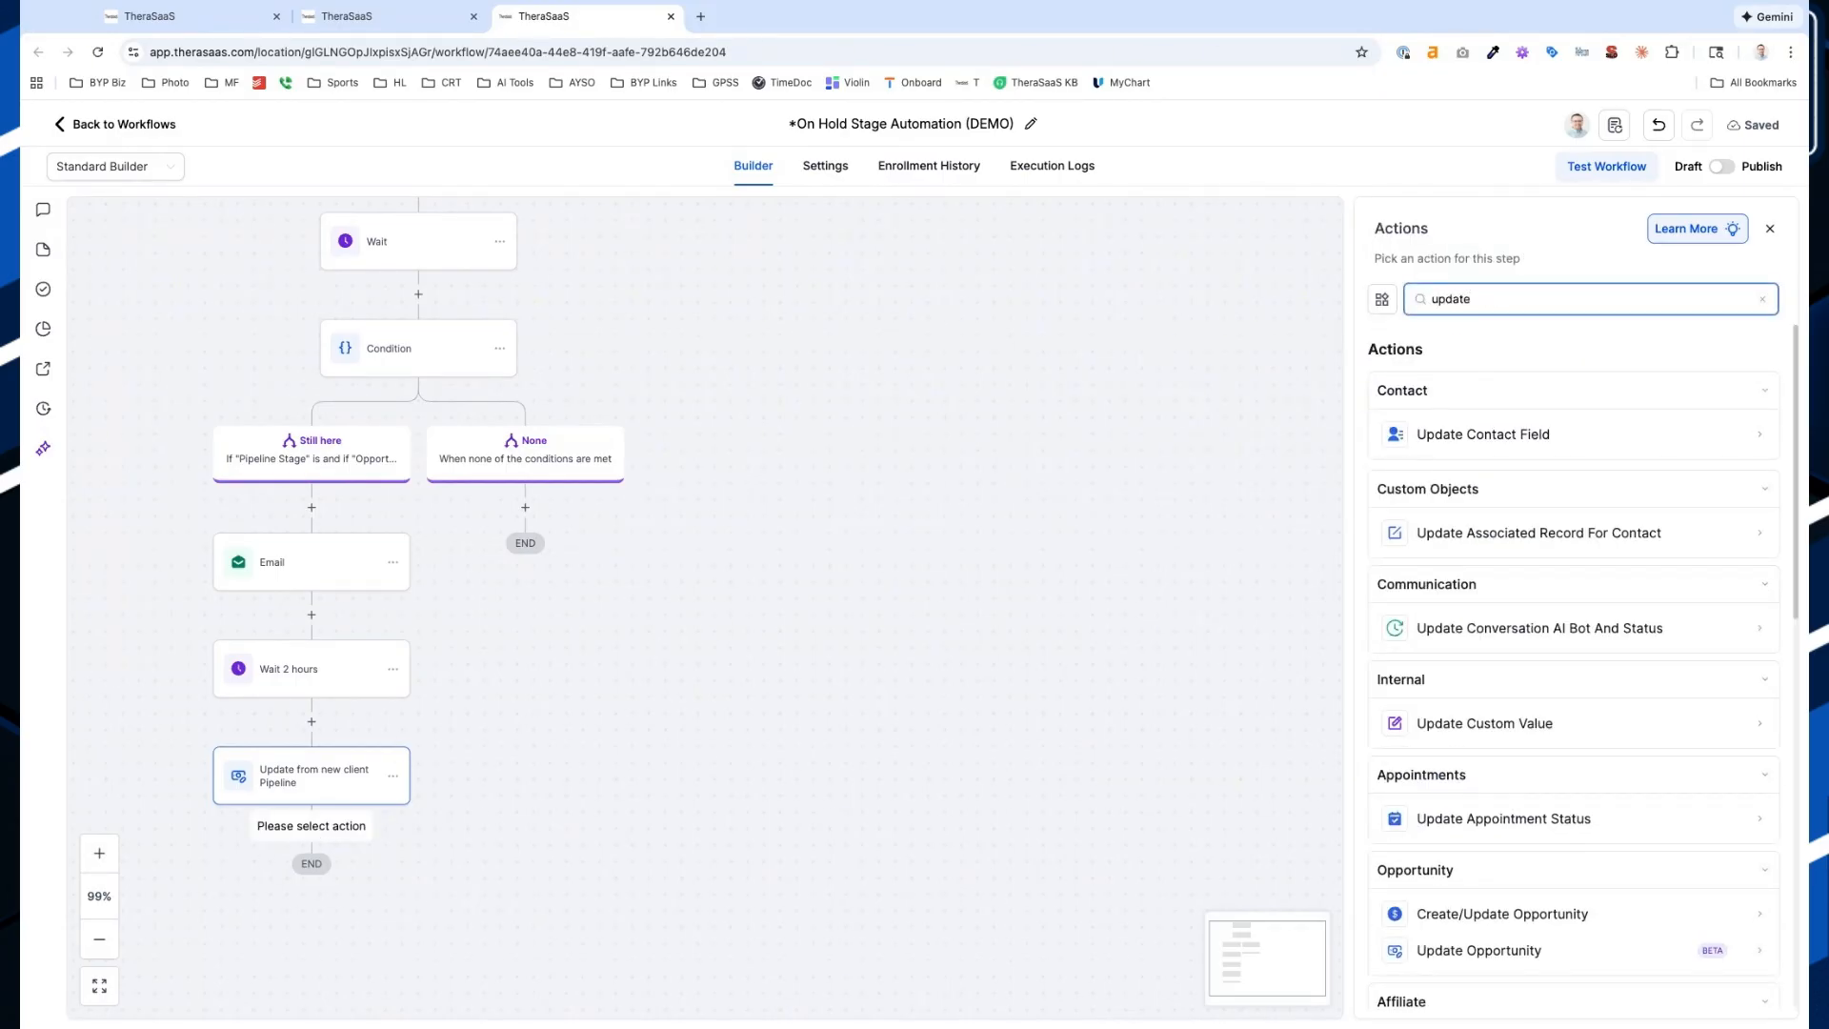
pyautogui.hotkey('ctrl', 'a')
pyautogui.write('opp')
pyautogui.click(1514, 732)
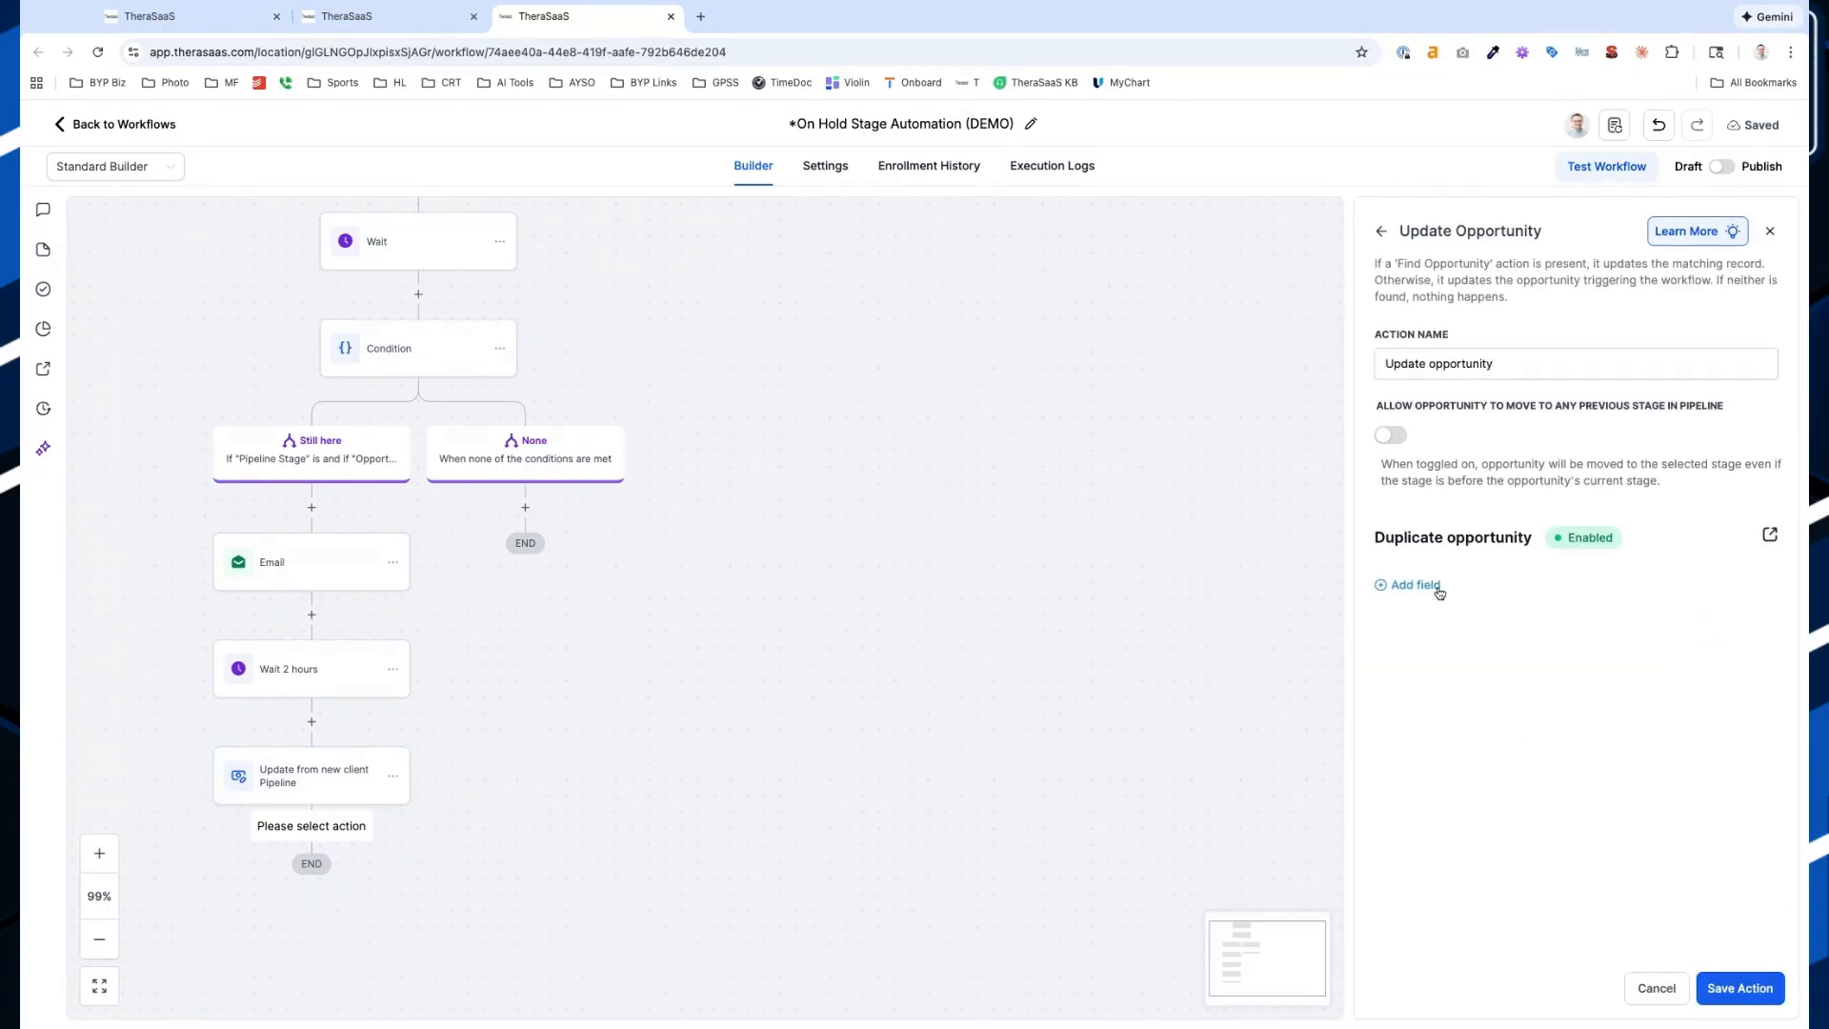
pyautogui.click(1429, 586)
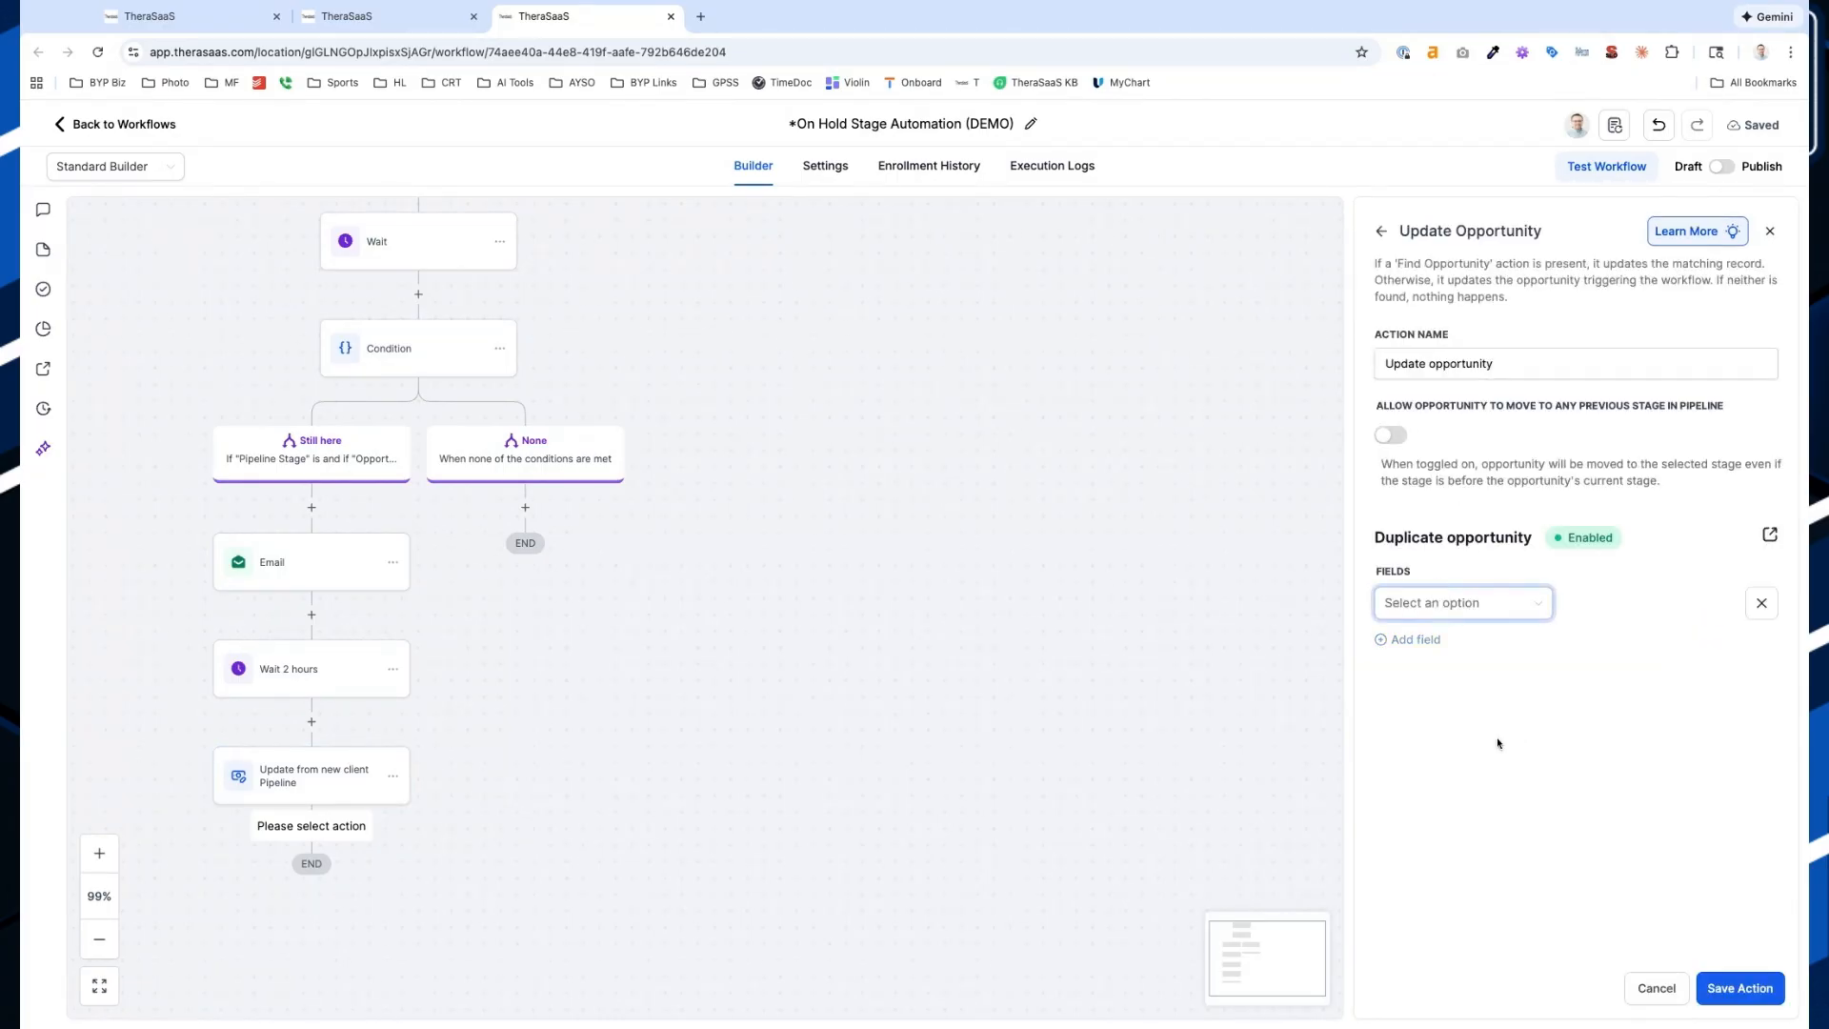
pyautogui.click(1656, 987)
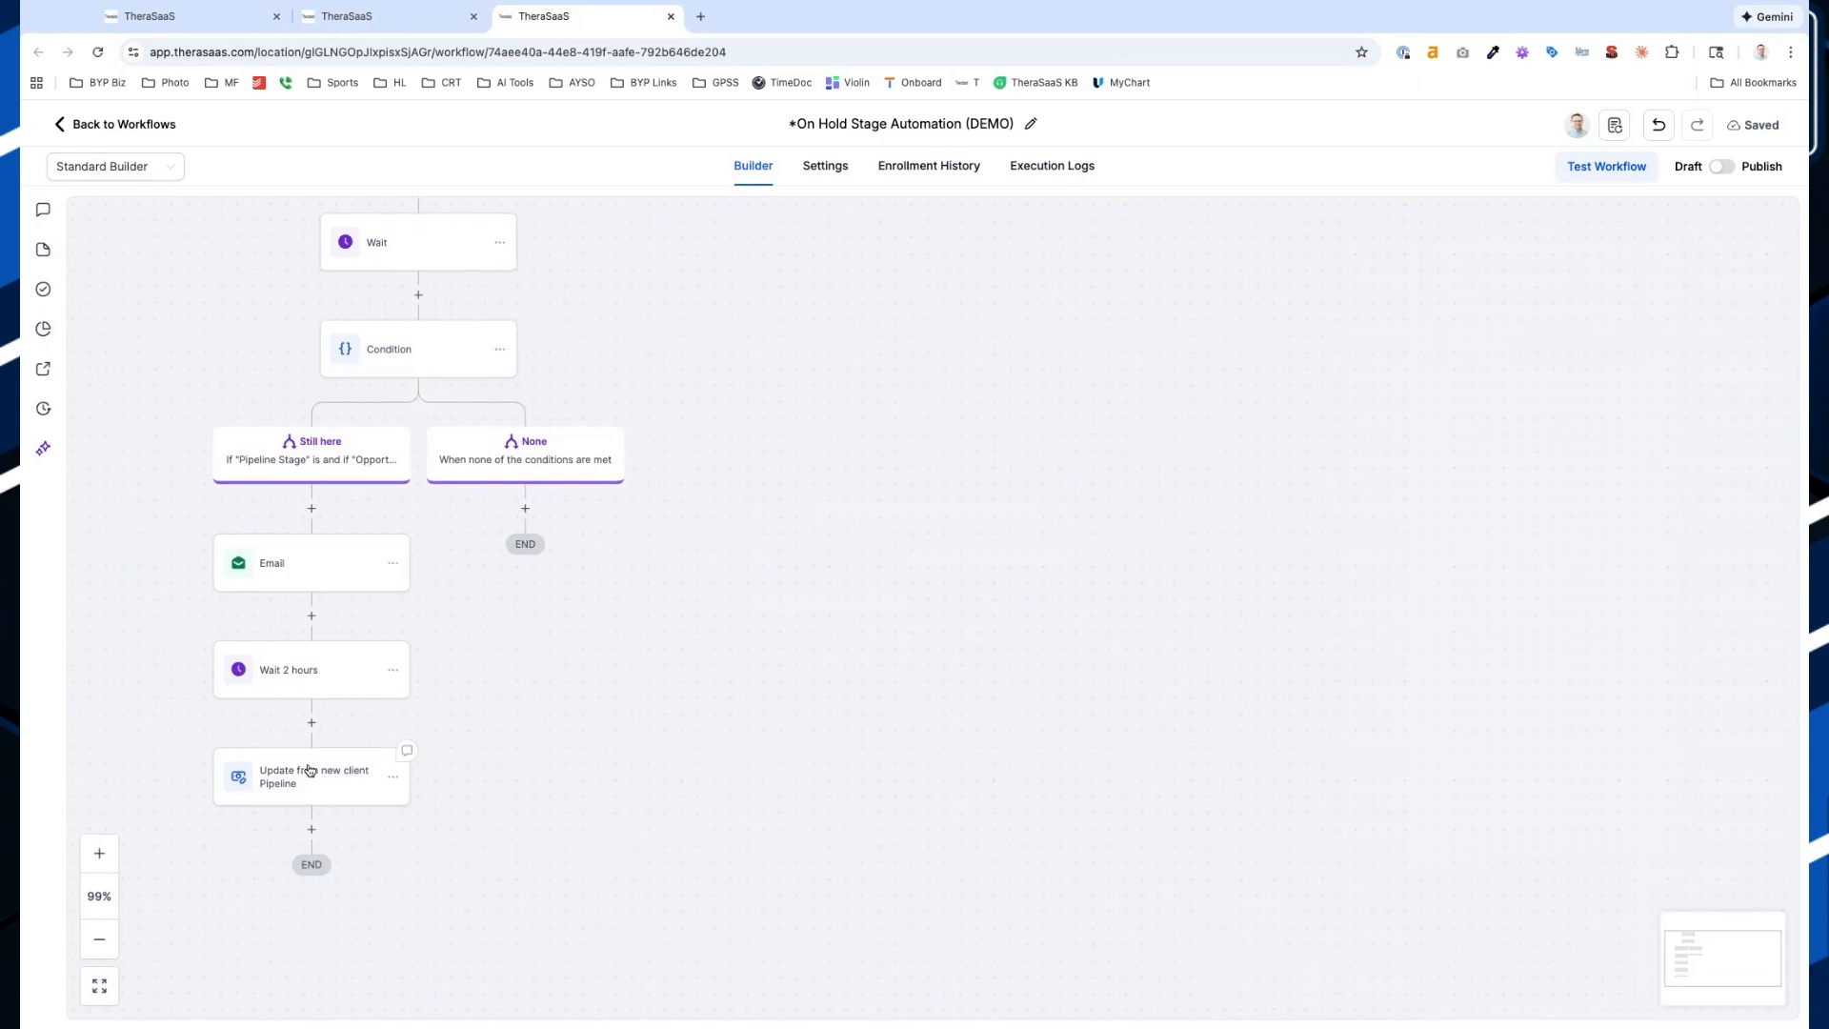
# Examine the Status and Lost Reason fields of the Update from new client Pipeline action, including the available lost reasons
pyautogui.click(312, 772)
pyautogui.scroll(5, 1591, 611)
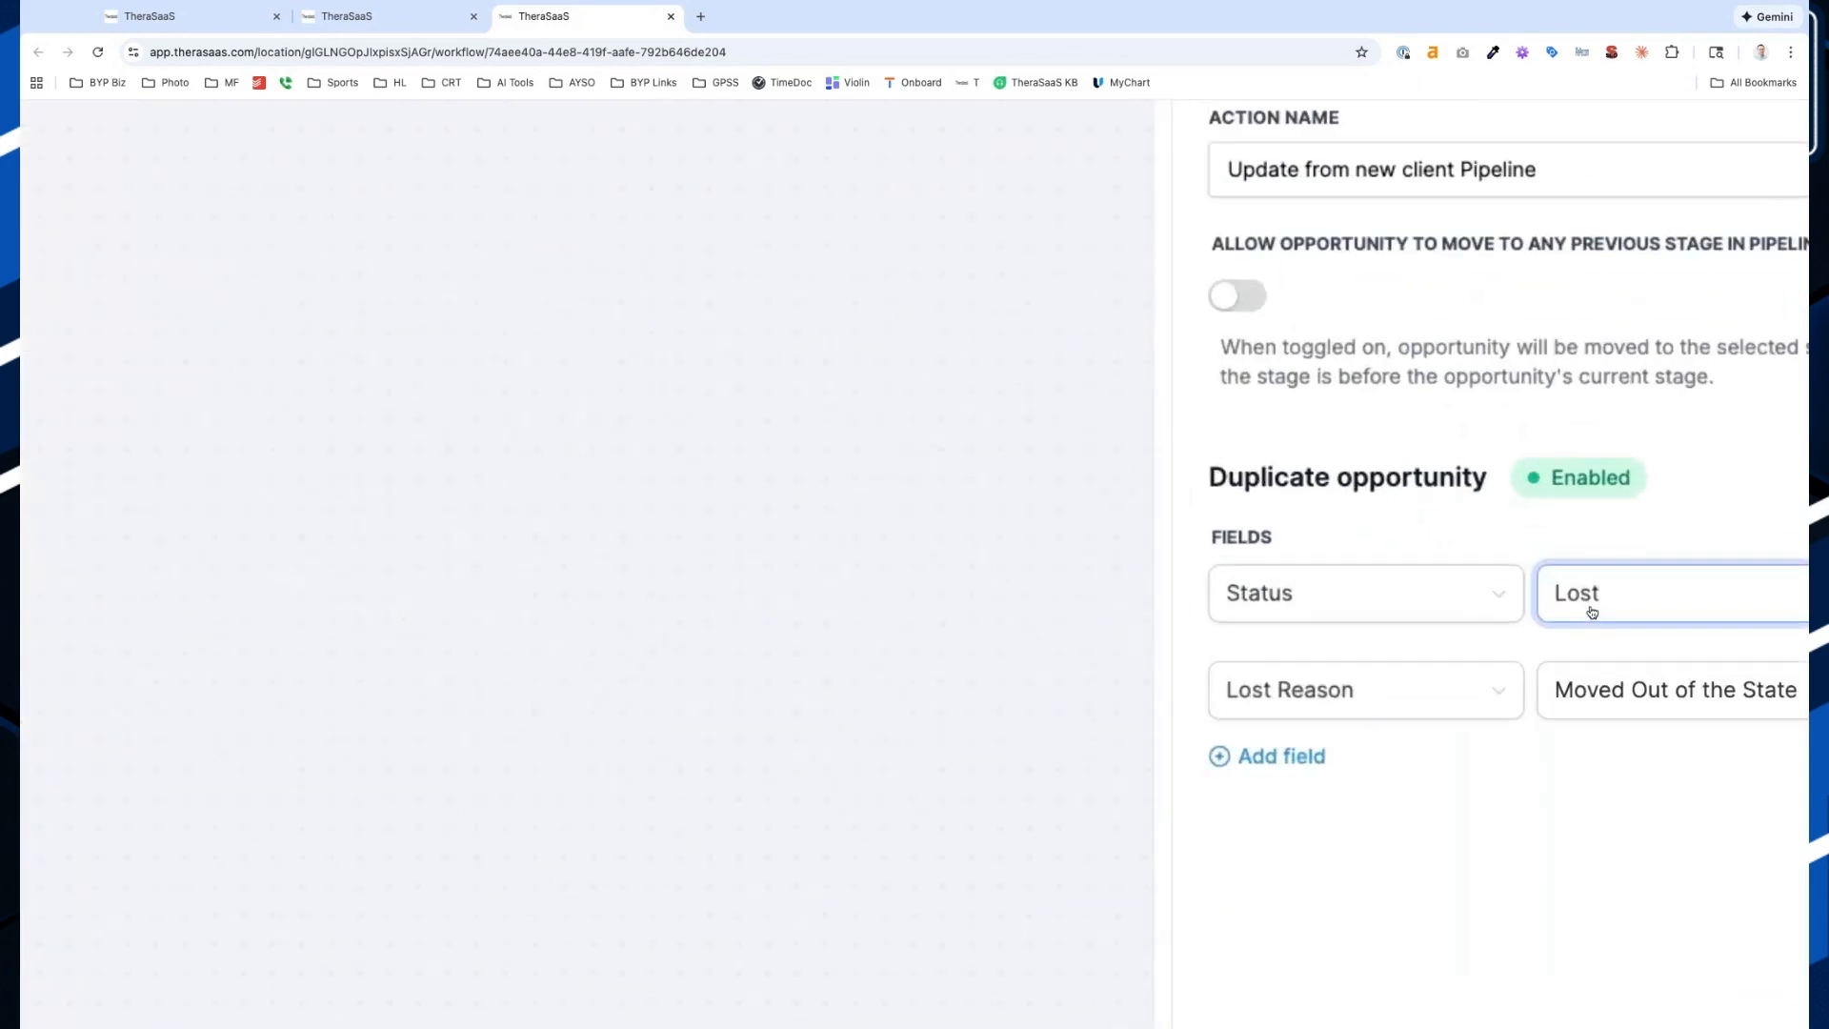
pyautogui.hscroll(3, 1591, 612)
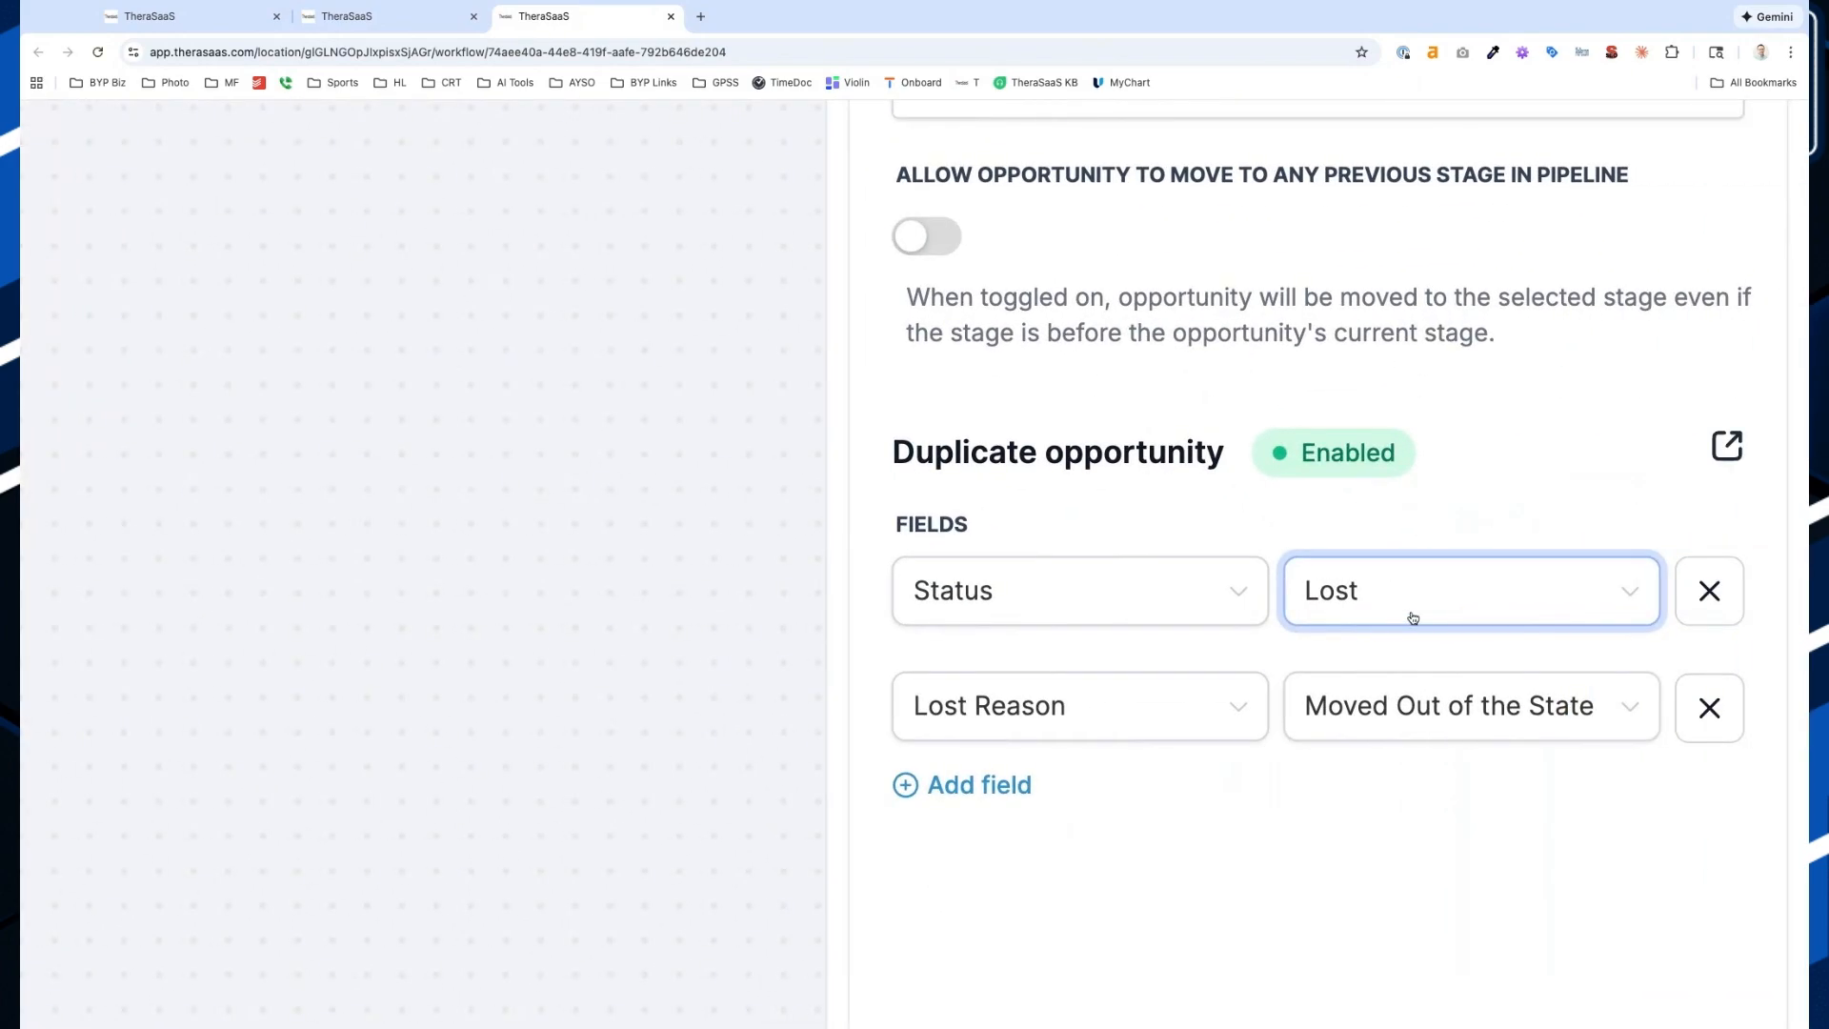
pyautogui.click(1375, 706)
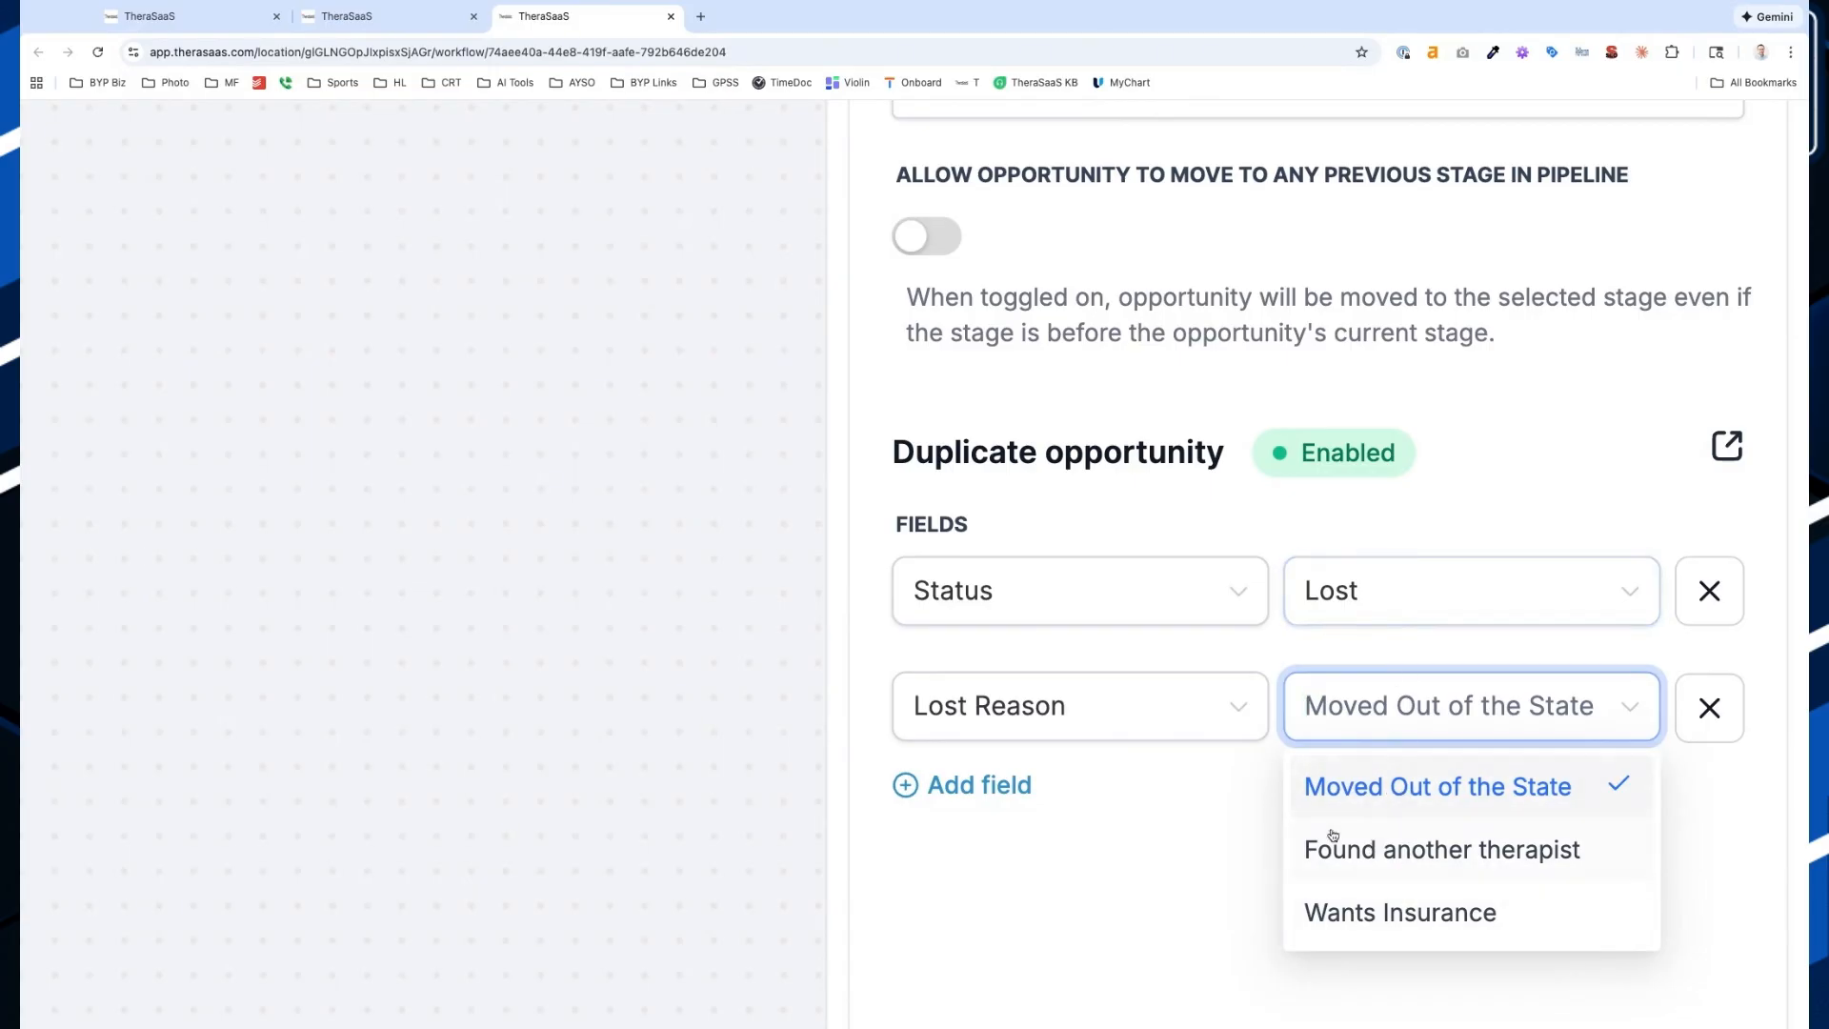
pyautogui.click(1207, 887)
pyautogui.scroll(-5, 1206, 888)
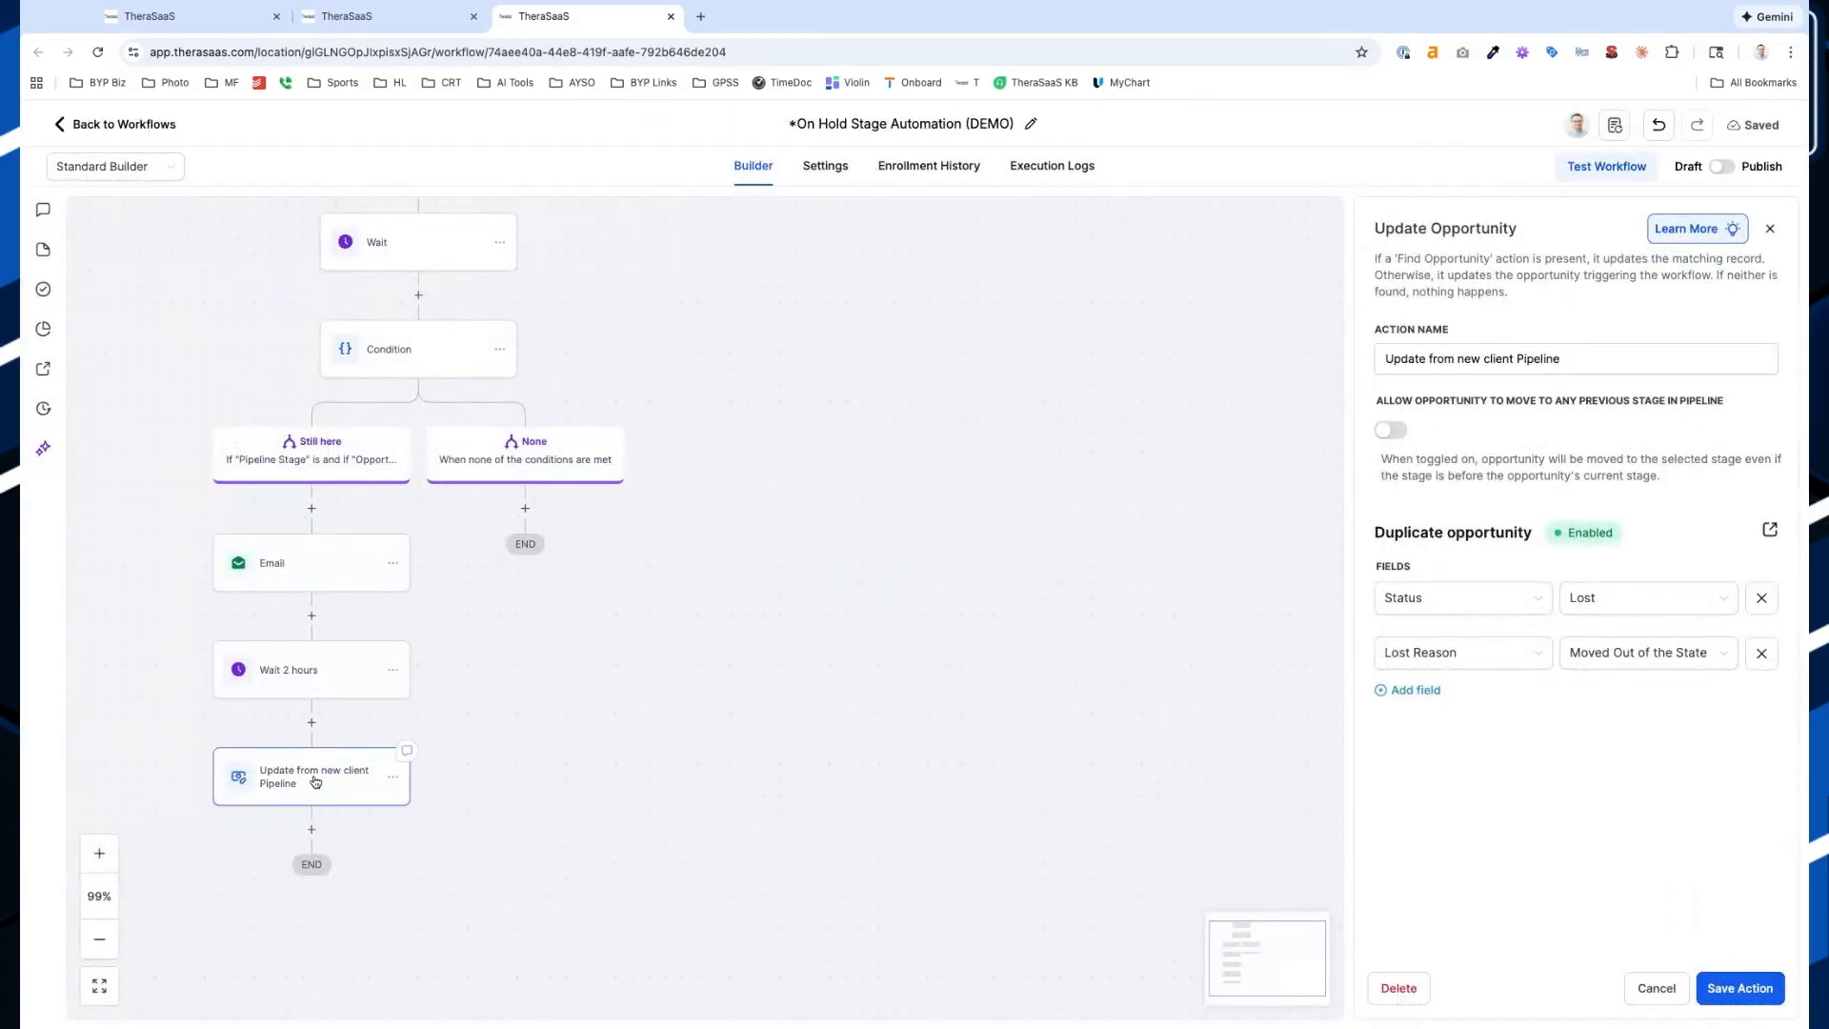
# Set the update action's Status to Abandoned, rename it "Update from new client Pipeline - Mark Abandoned" and save it
pyautogui.click(1599, 601)
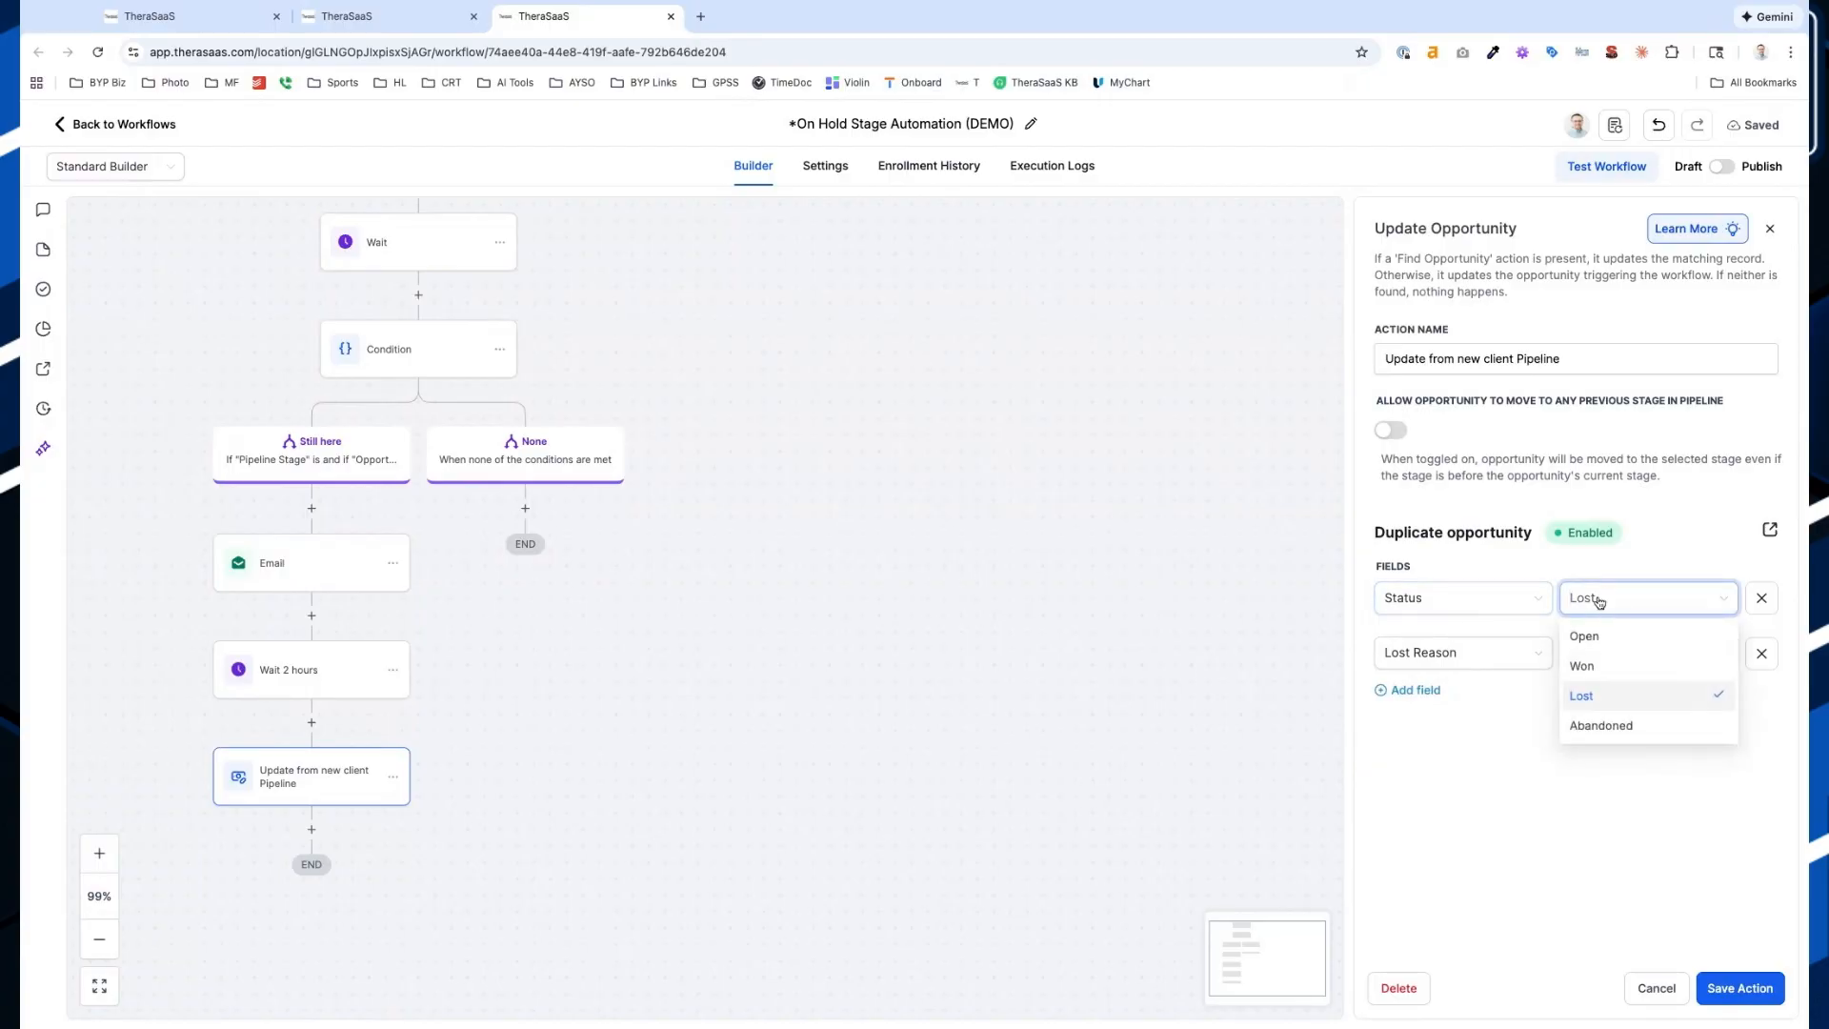
pyautogui.click(1613, 726)
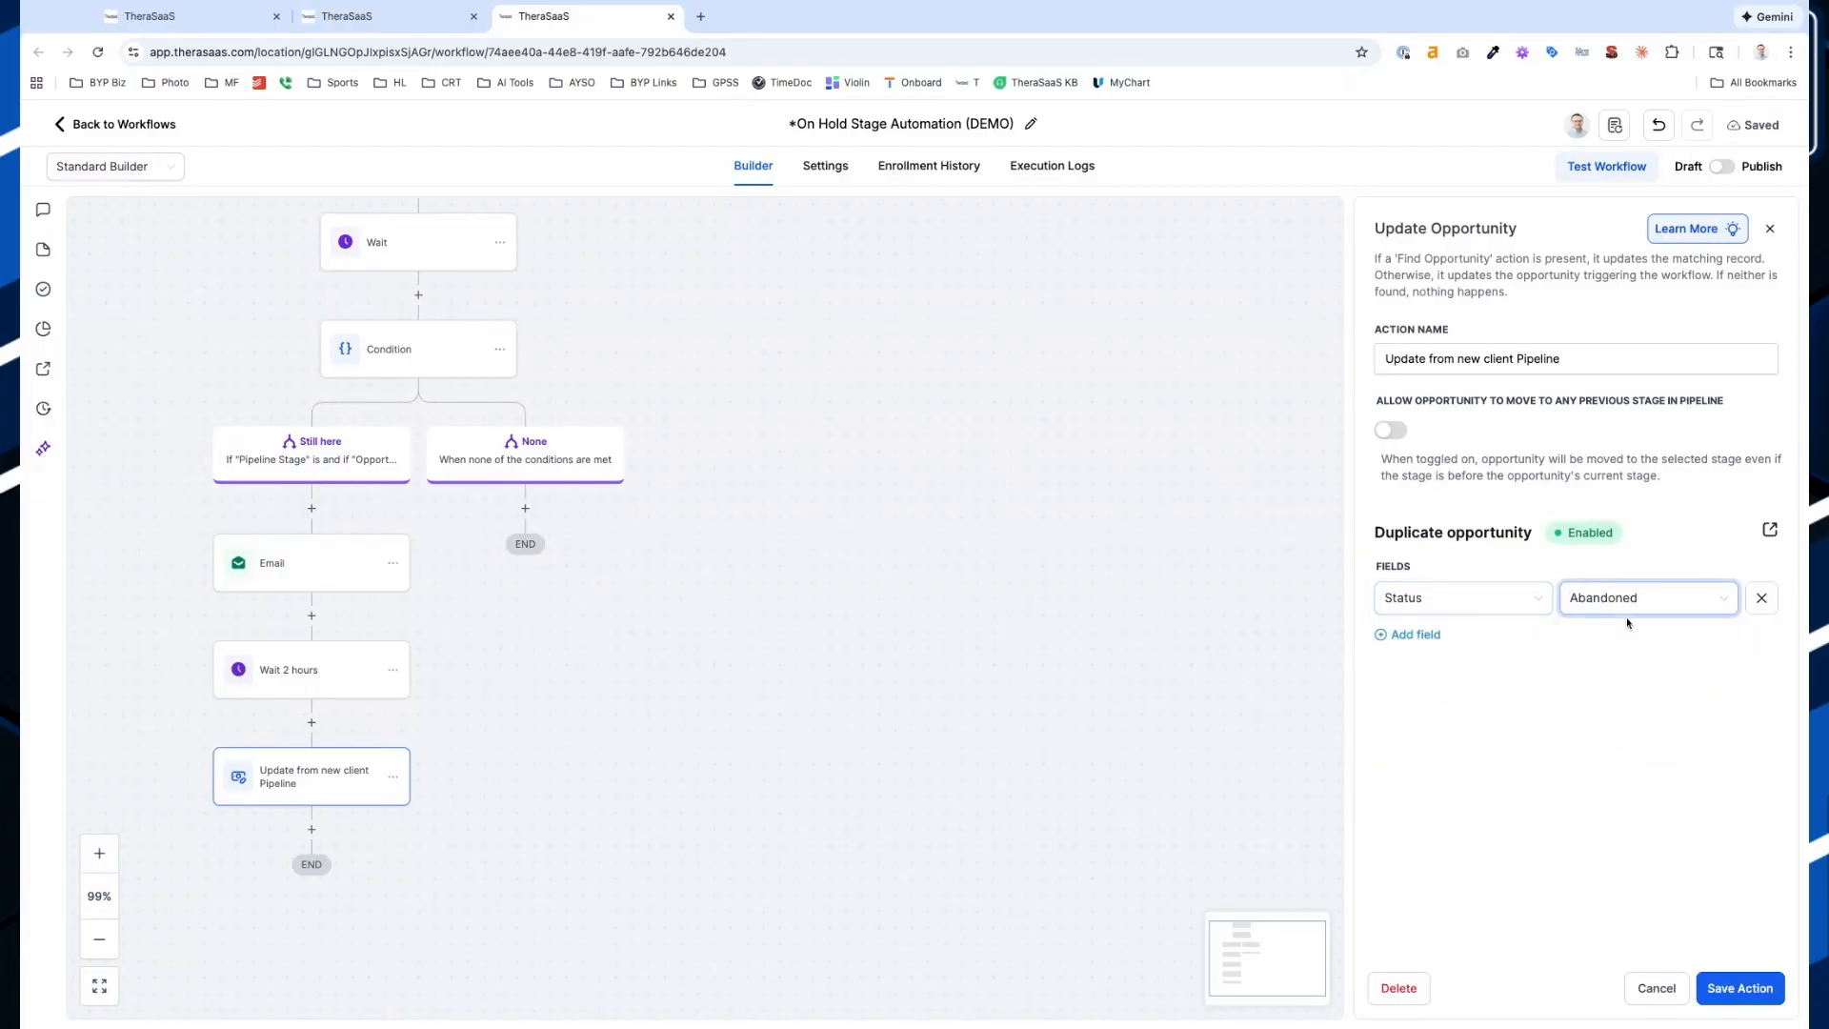
pyautogui.click(1479, 367)
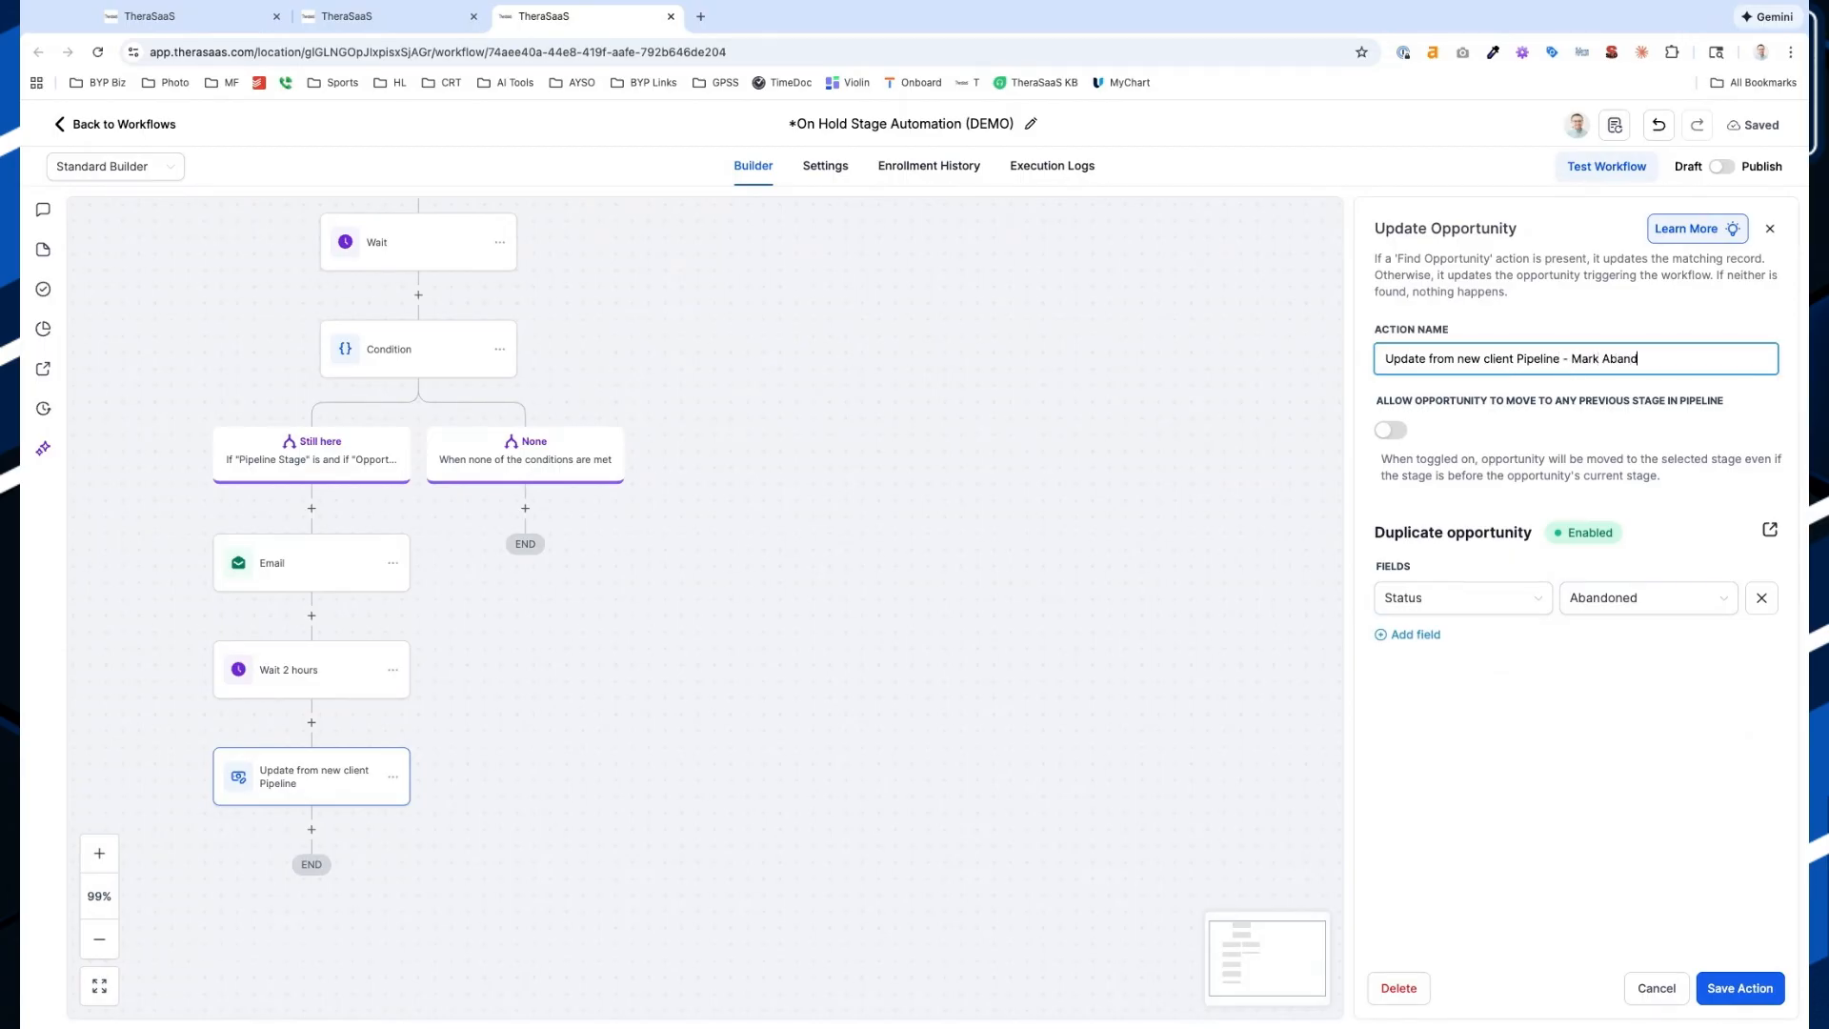
pyautogui.click(1727, 991)
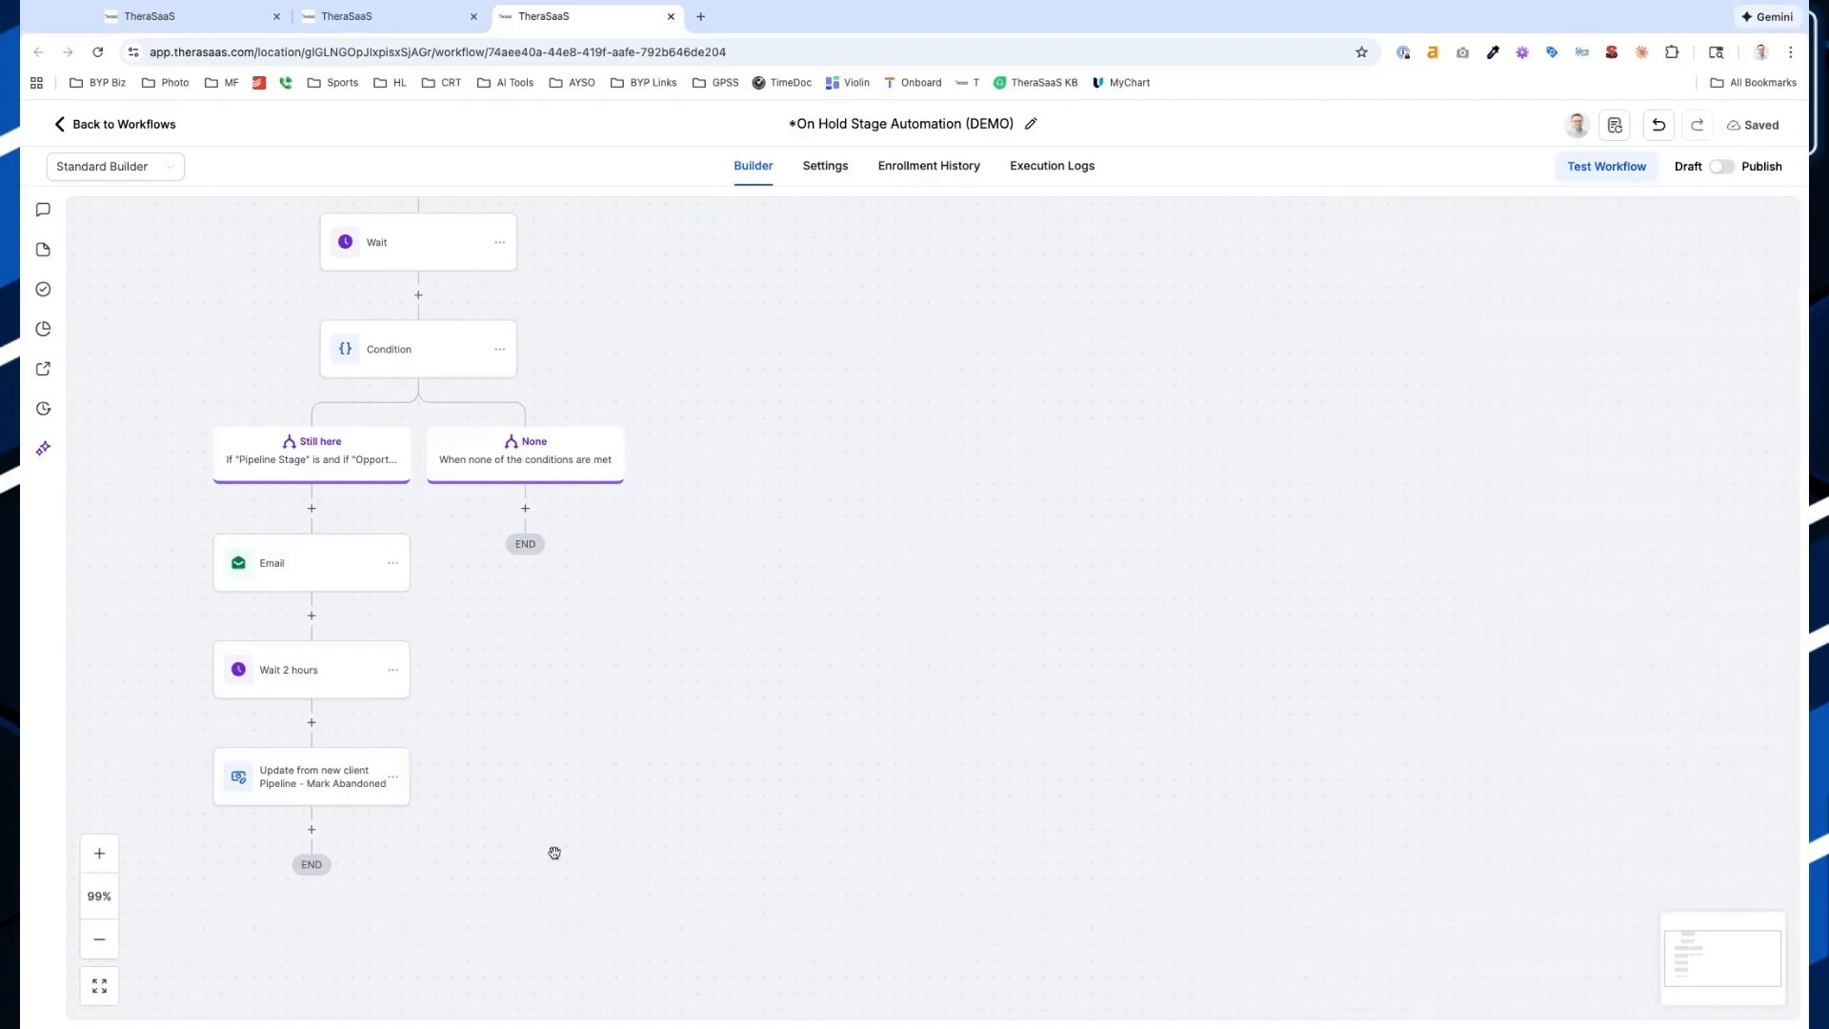
# Review the whole On Hold workflow from its final actions back up to the Pipeline Stage Changed trigger
pyautogui.scroll(3, 934, 608)
pyautogui.hscroll(-1, 934, 608)
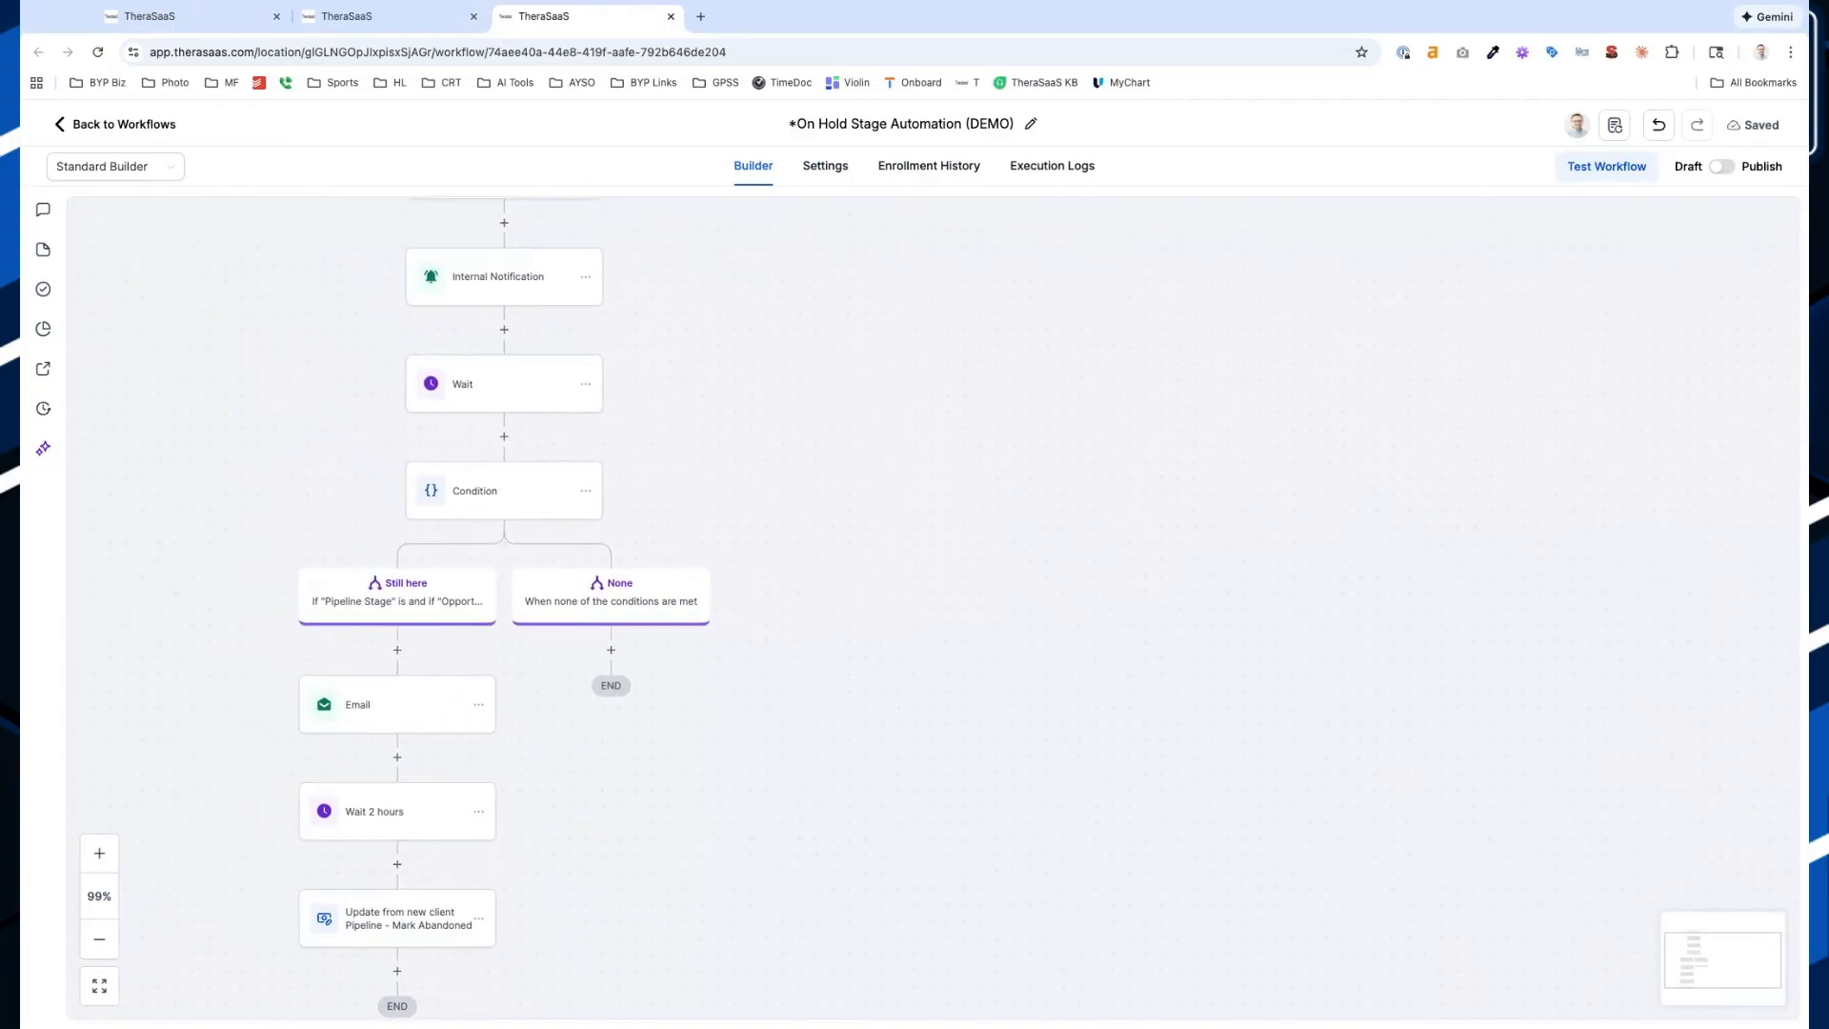
pyautogui.scroll(3, 715, 620)
pyautogui.scroll(-5, 715, 620)
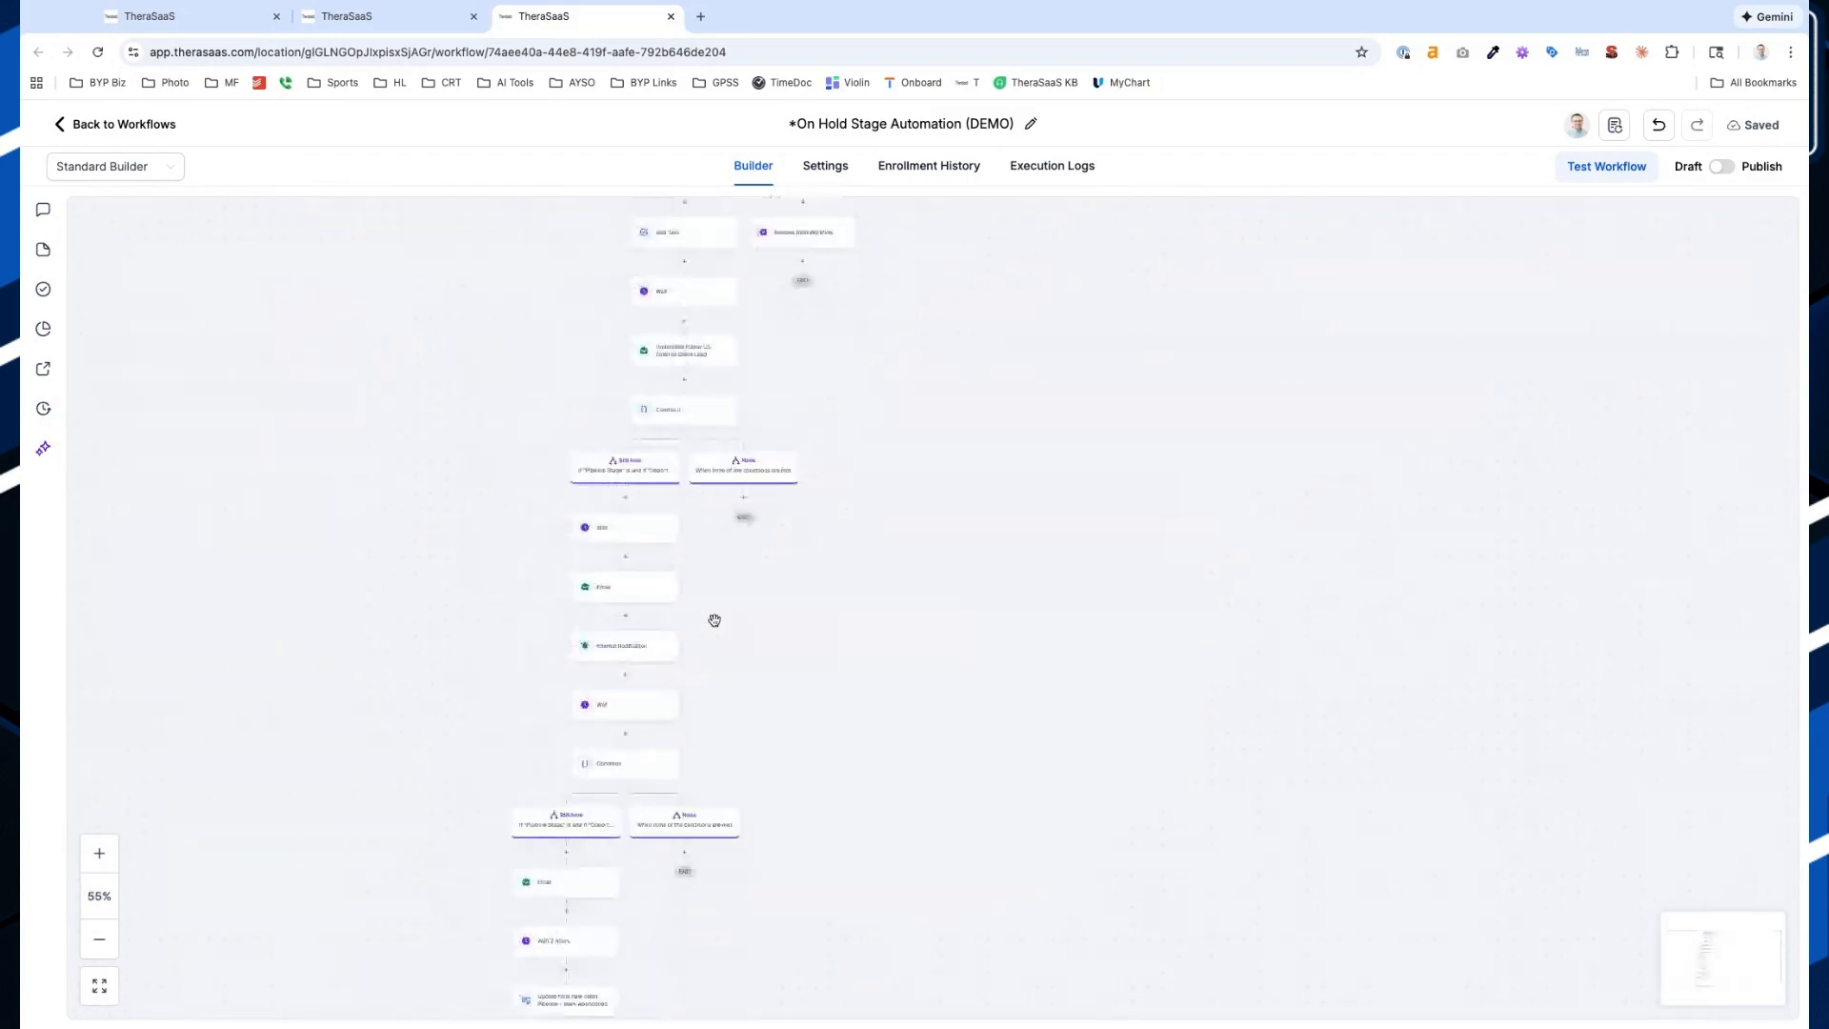
pyautogui.scroll(2, 715, 620)
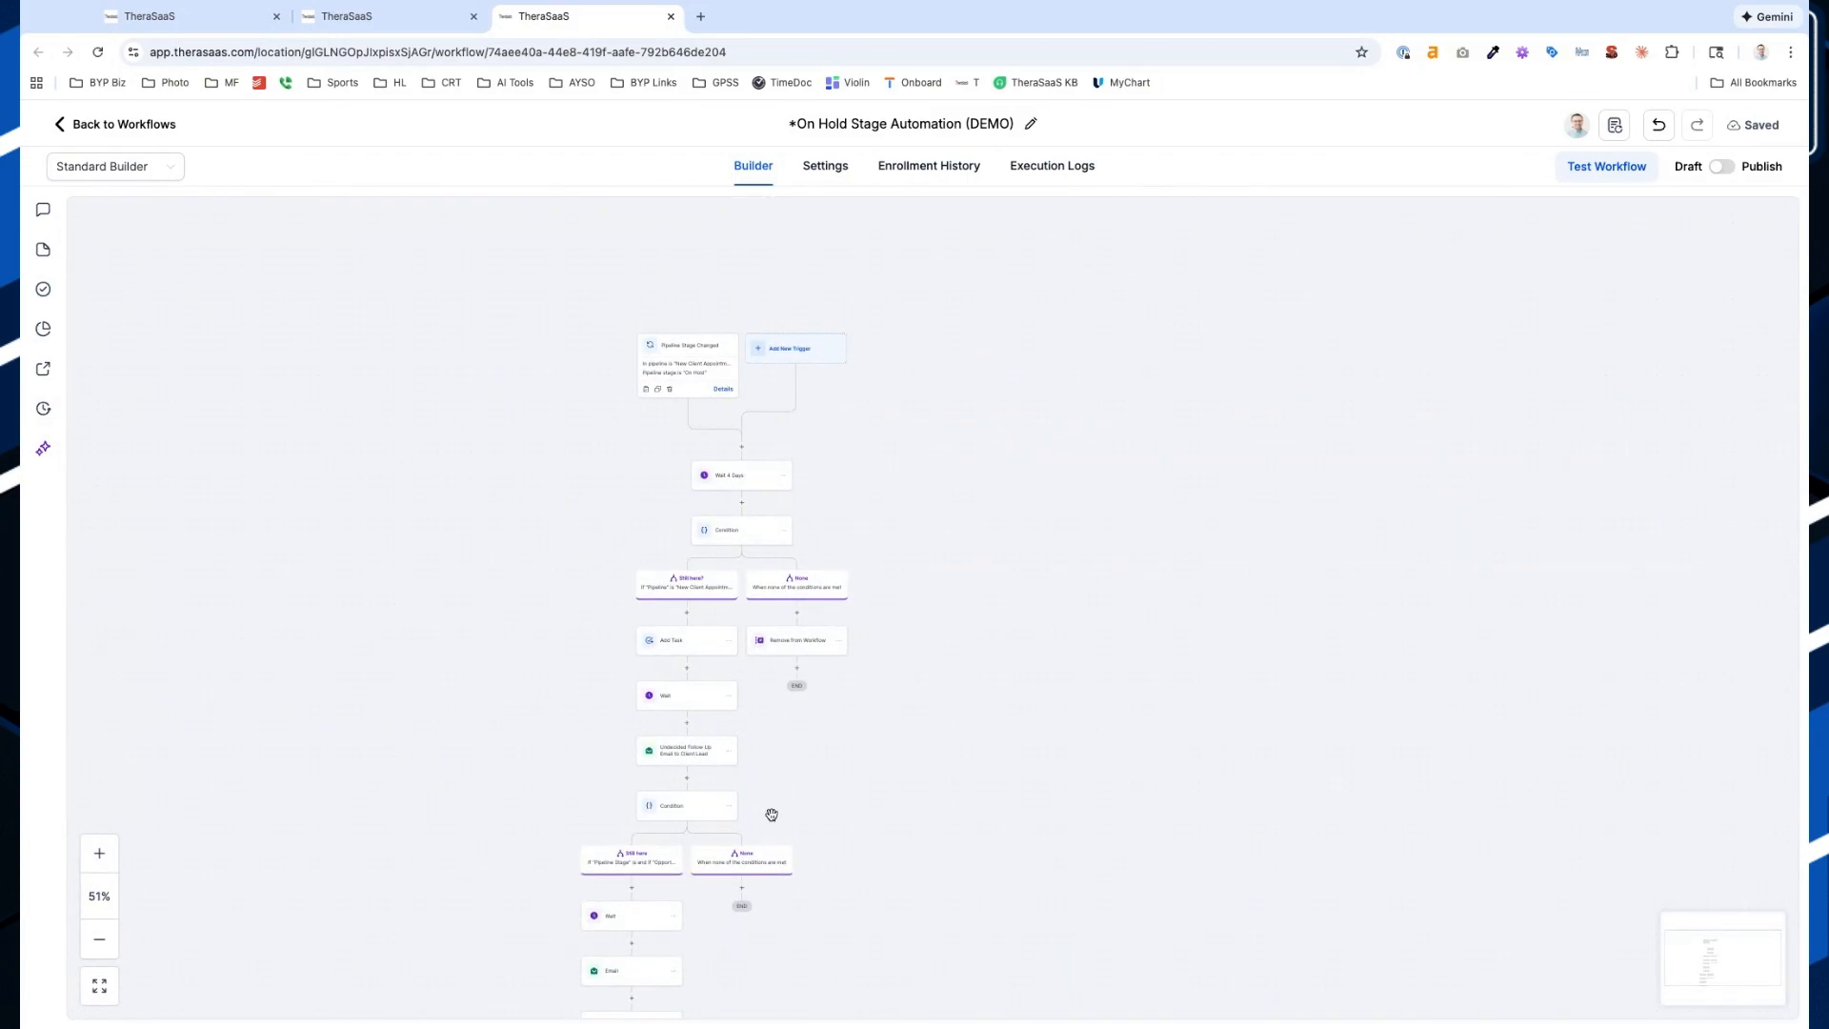
pyautogui.scroll(-3, 713, 858)
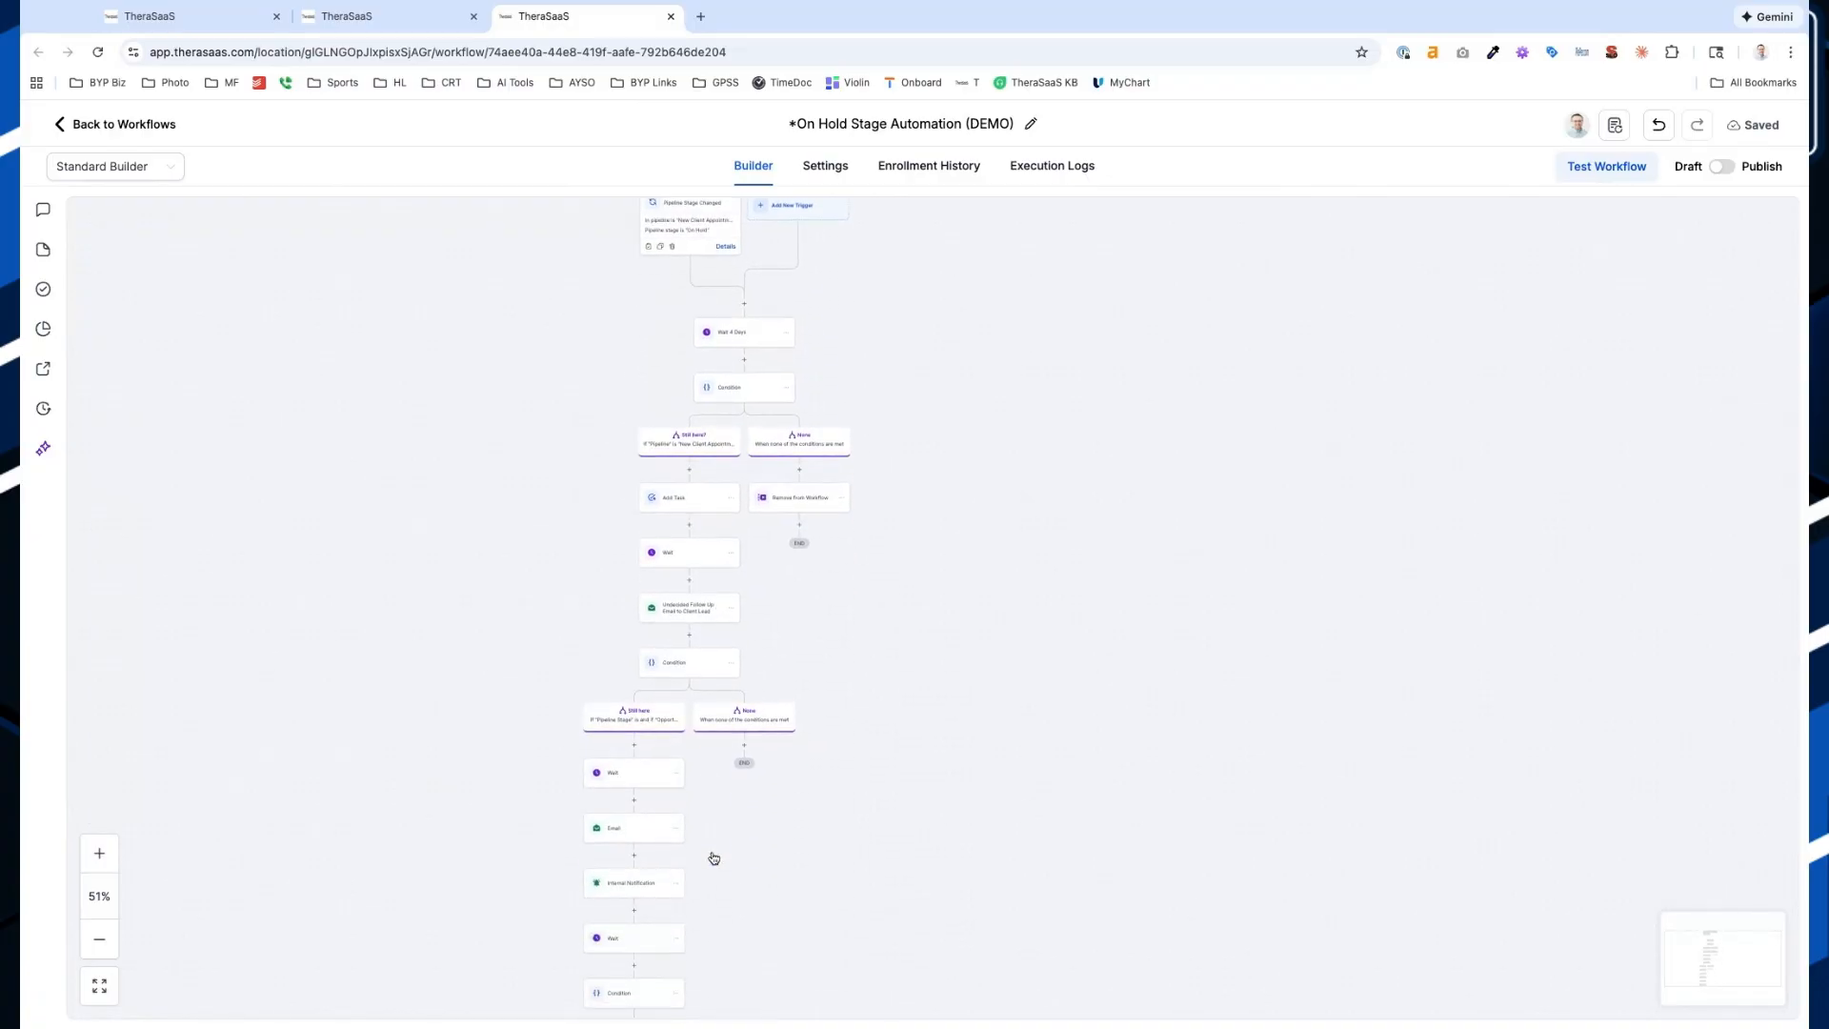
pyautogui.scroll(2, 715, 610)
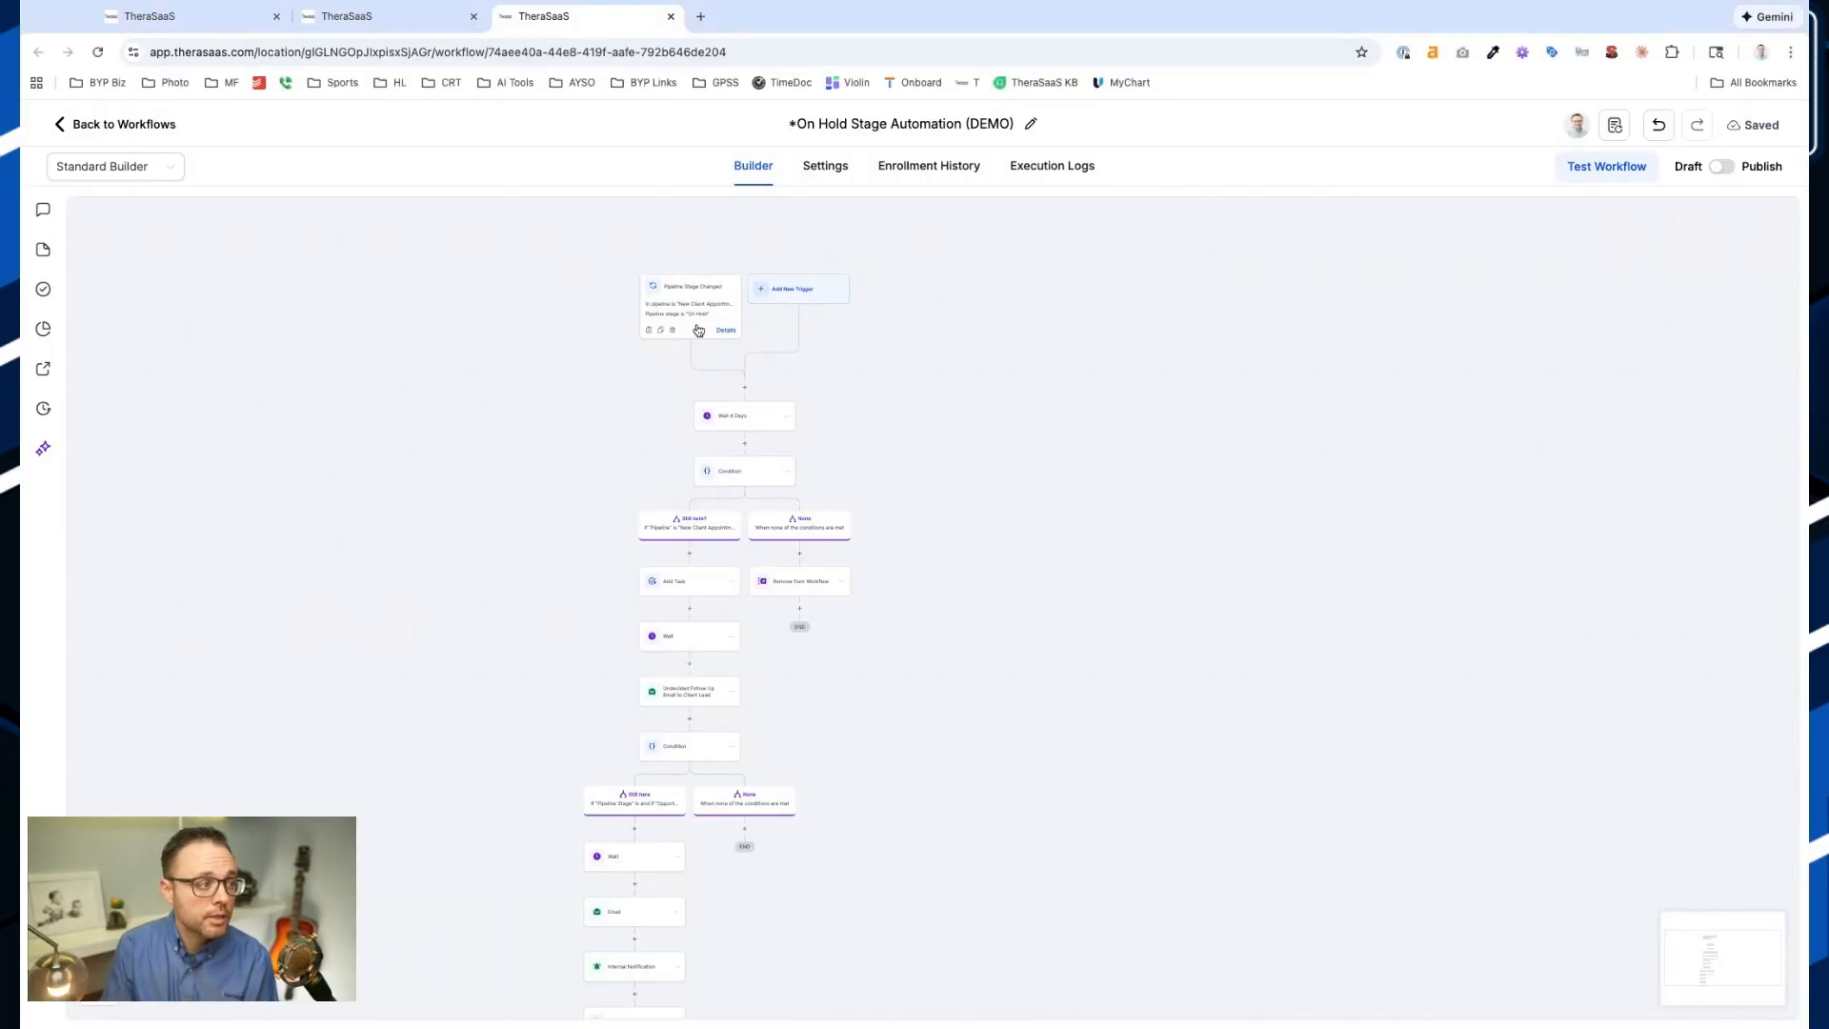
pyautogui.scroll(5, 698, 330)
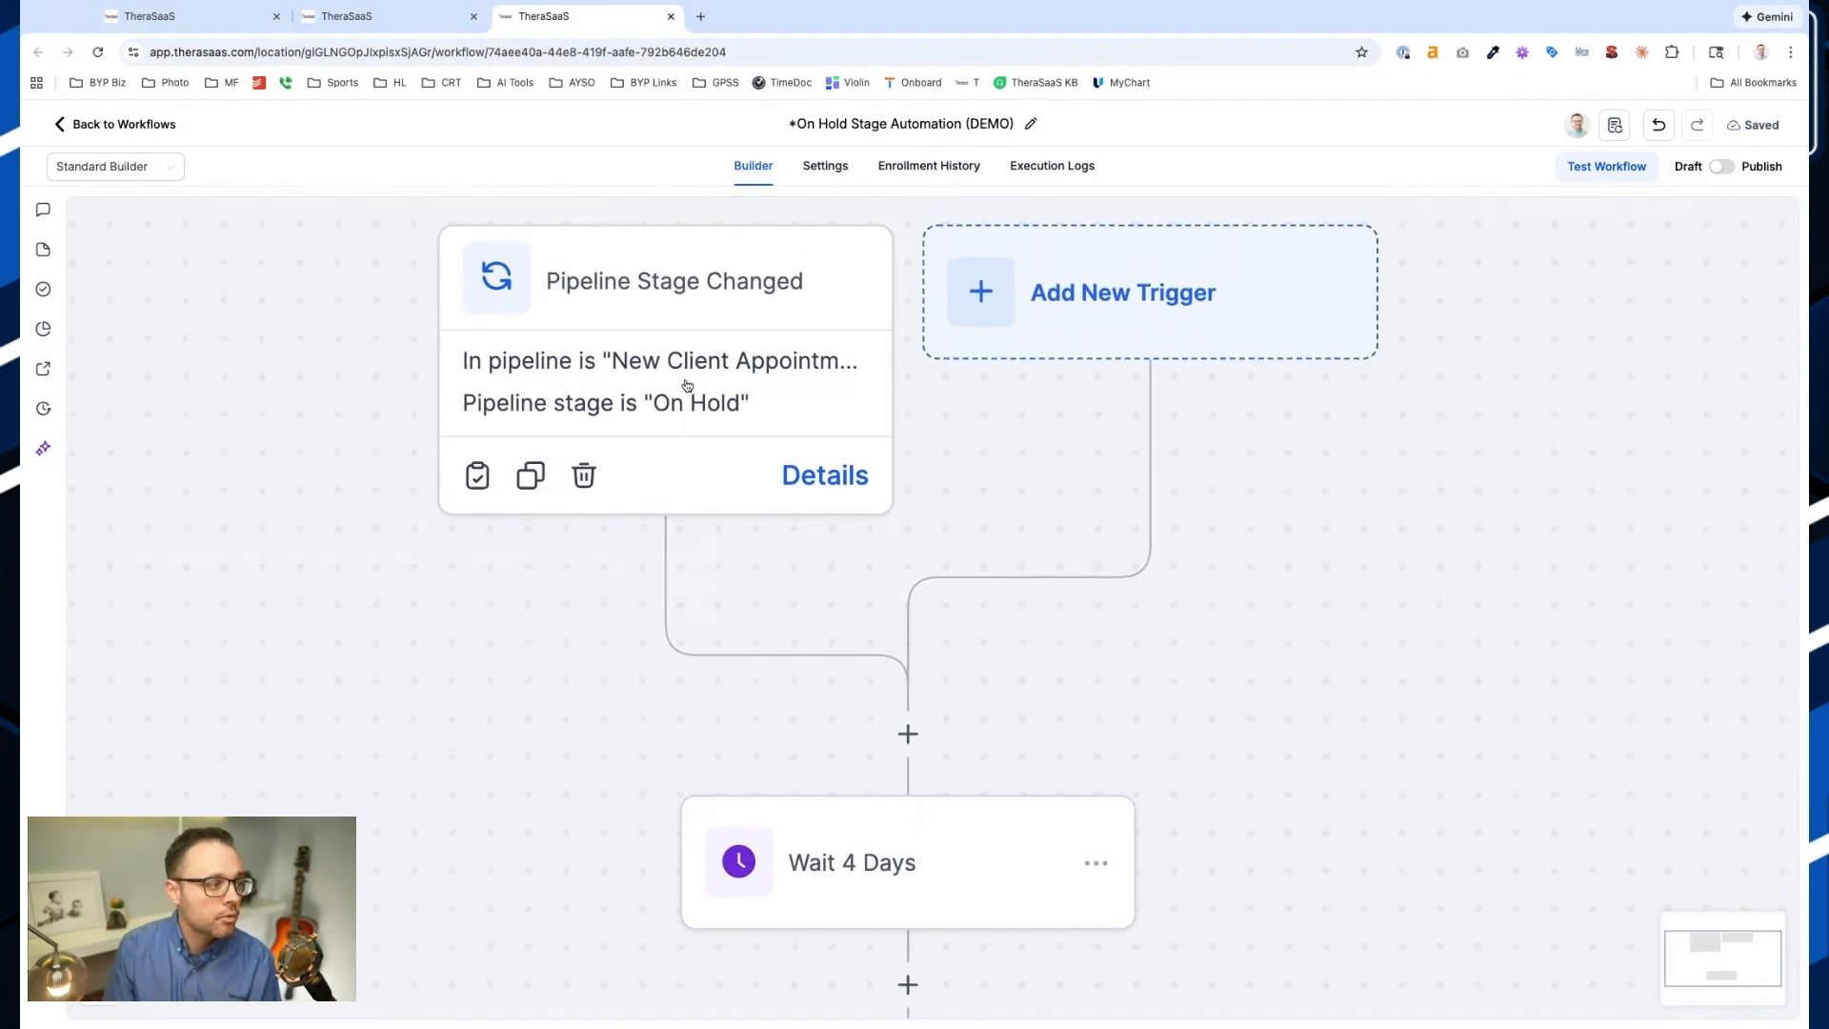
pyautogui.scroll(1, 687, 386)
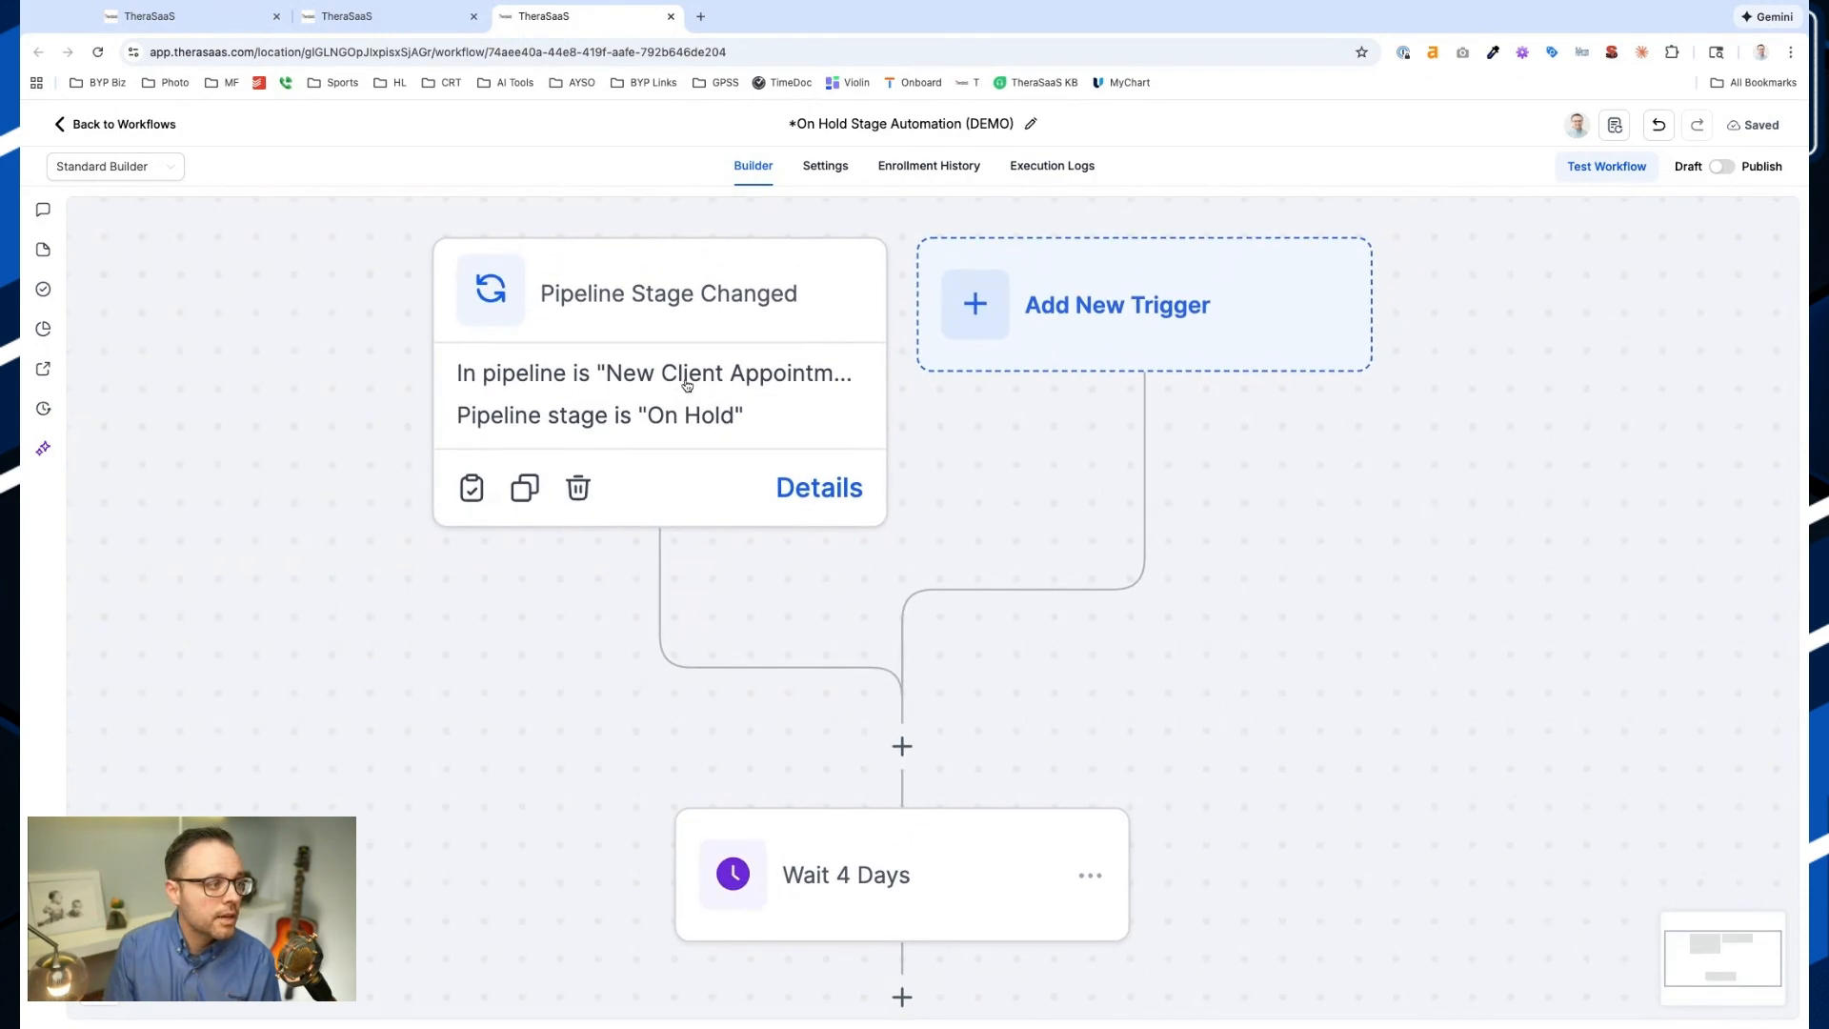
pyautogui.scroll(-5, 667, 395)
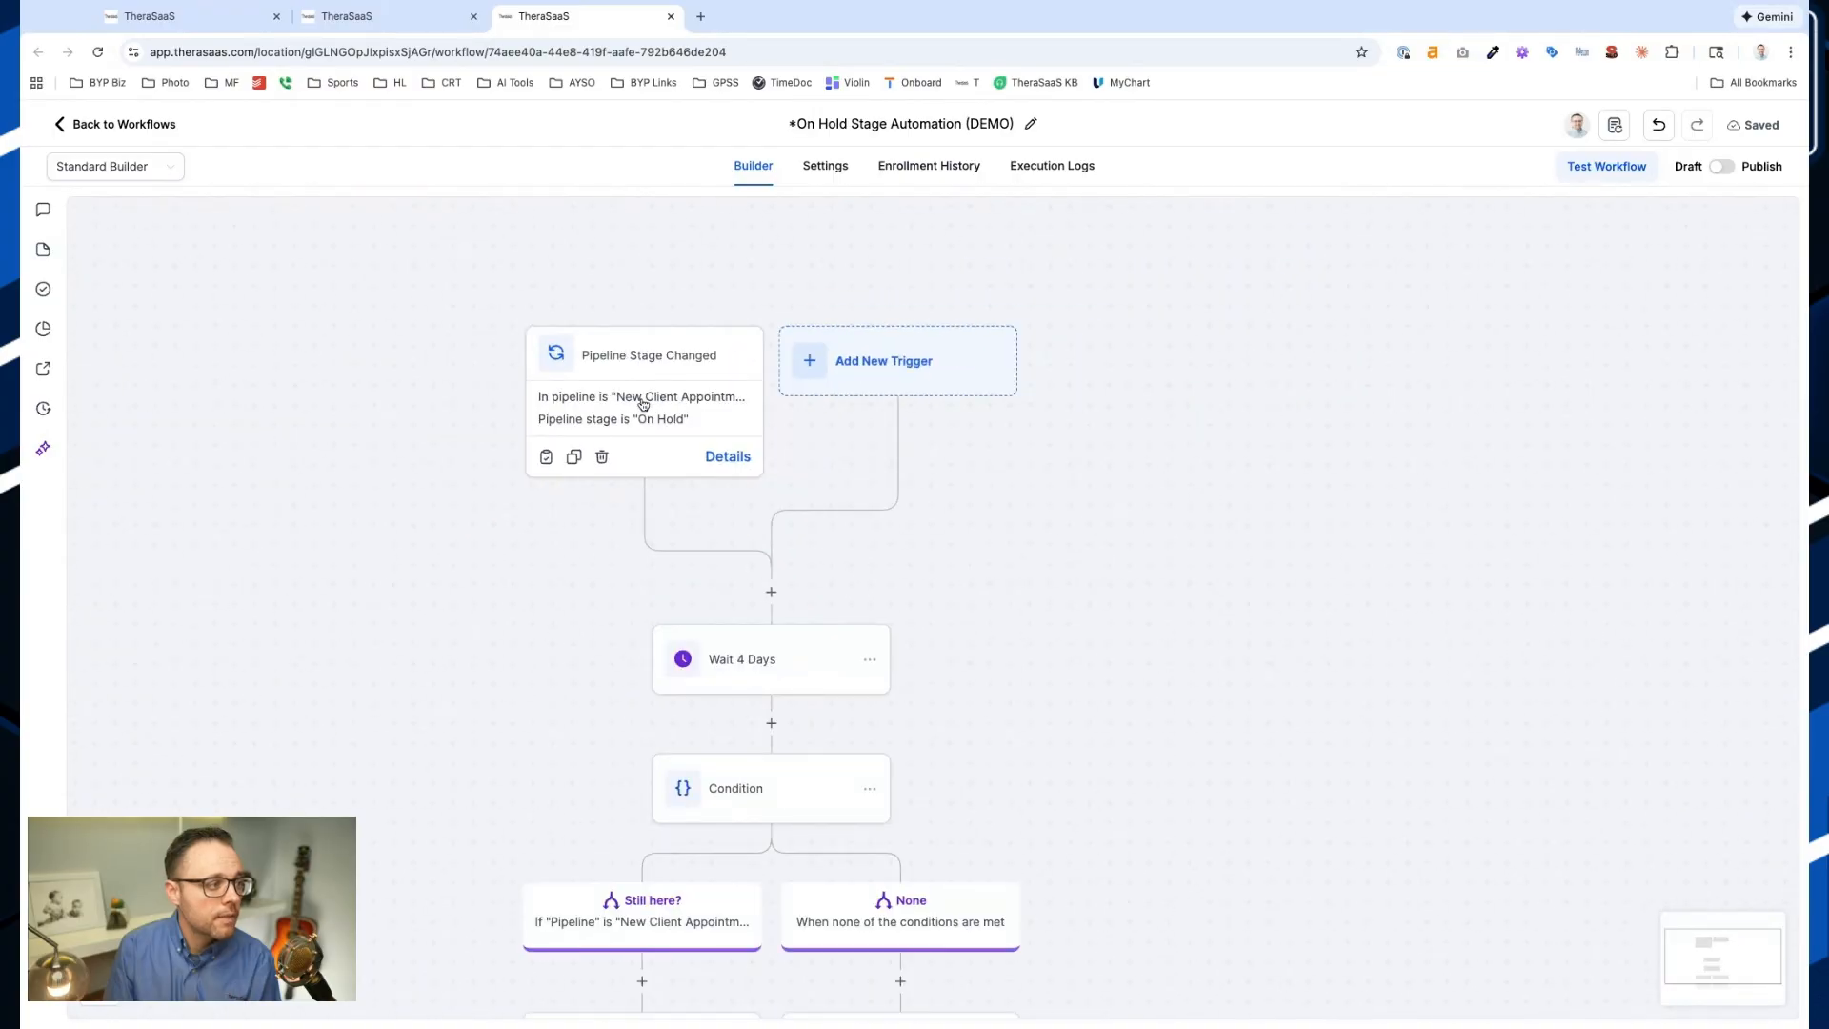
pyautogui.click(908, 360)
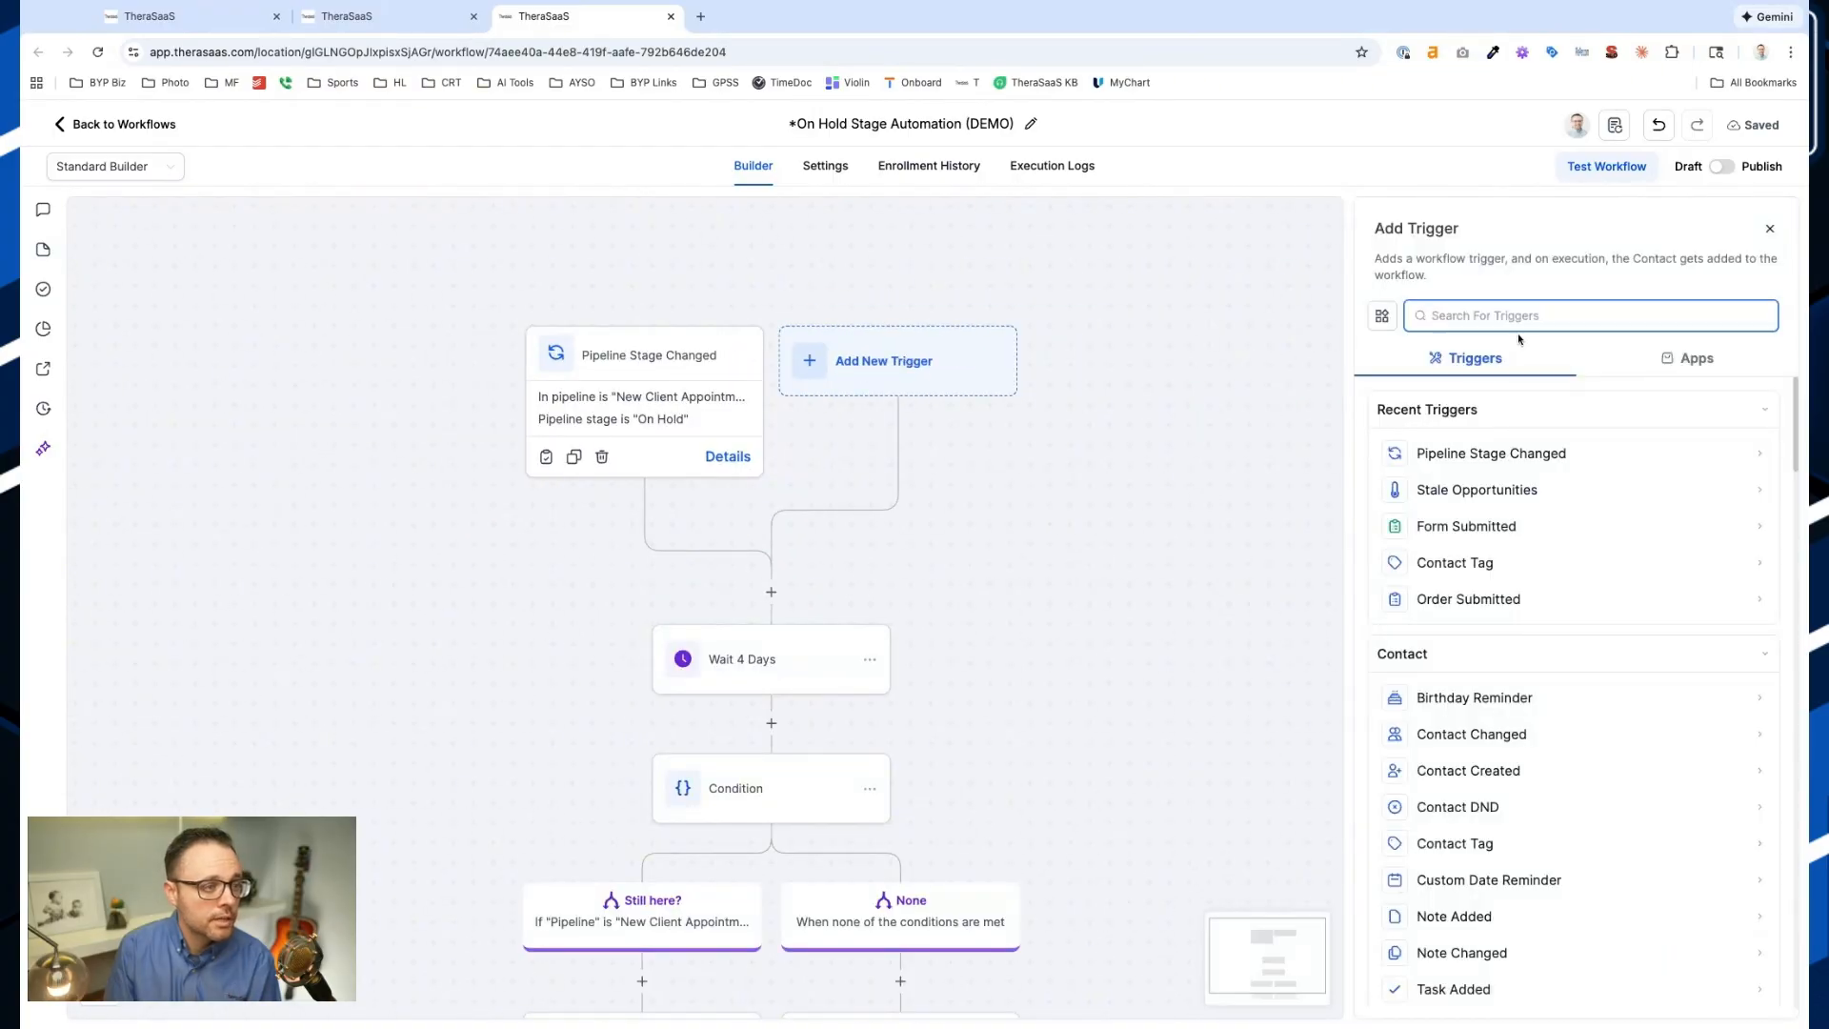
pyautogui.write('tag')
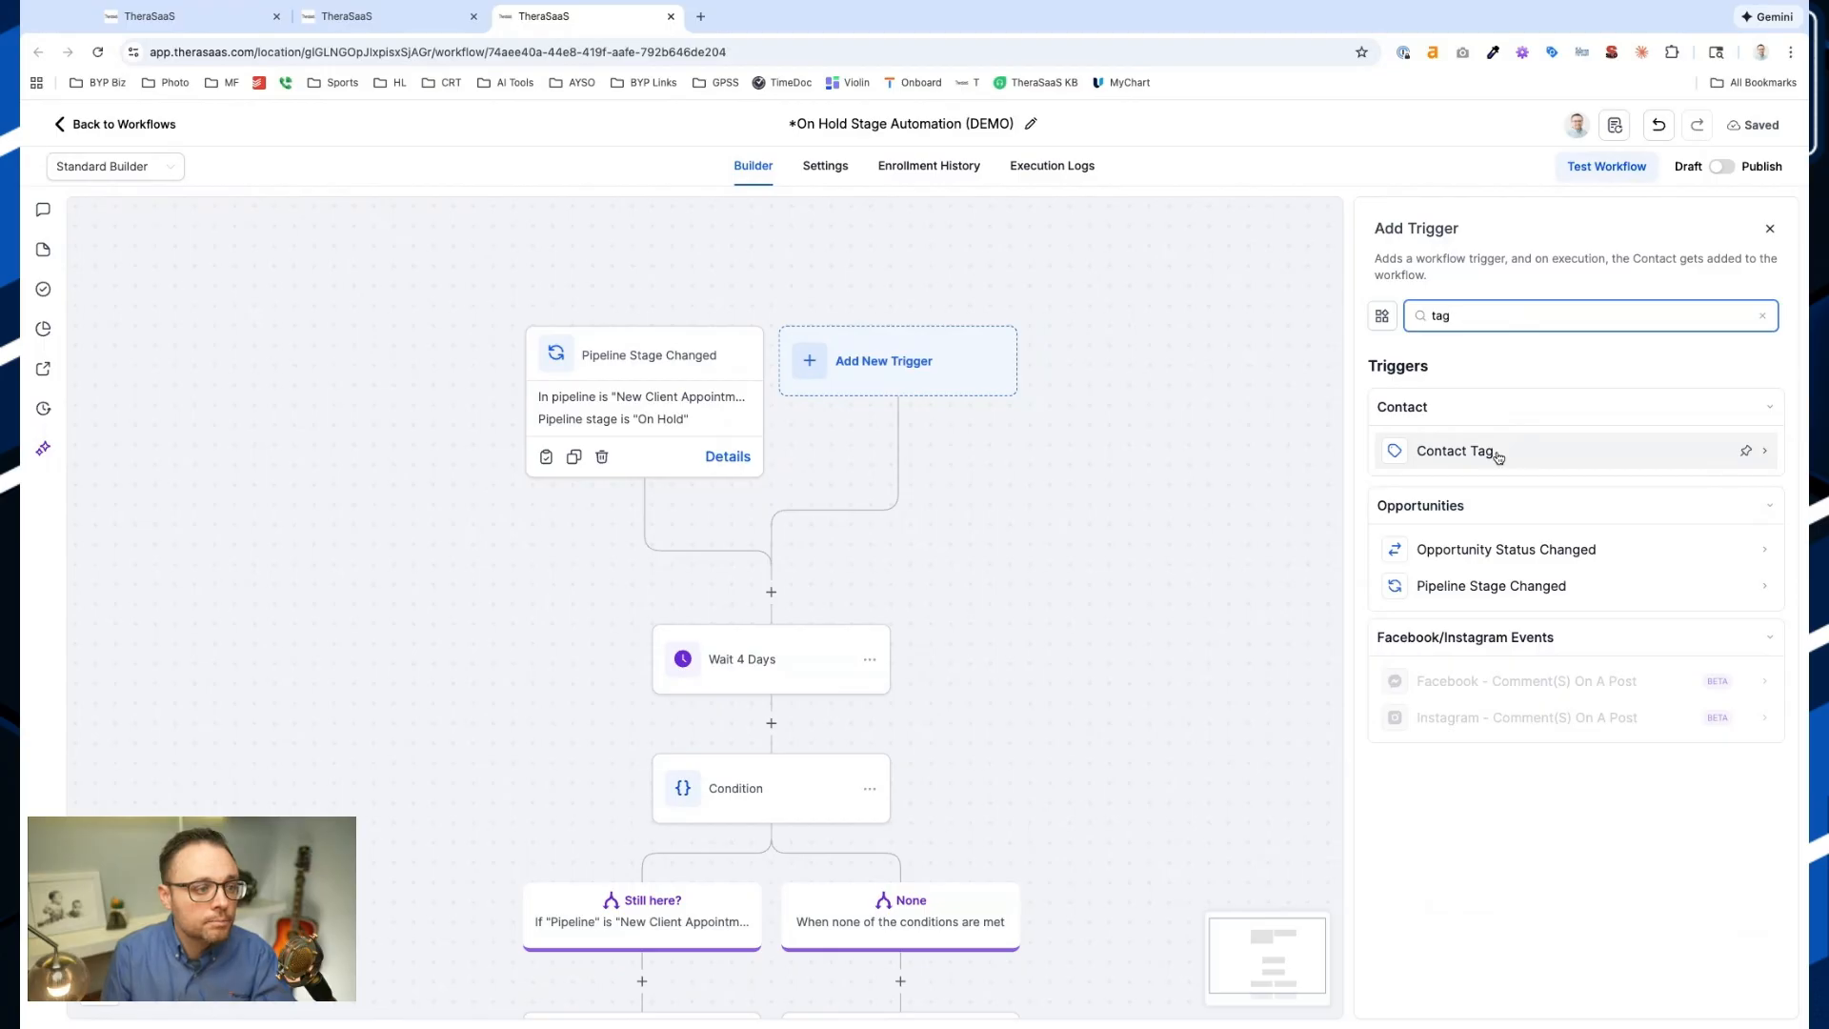
pyautogui.click(1457, 450)
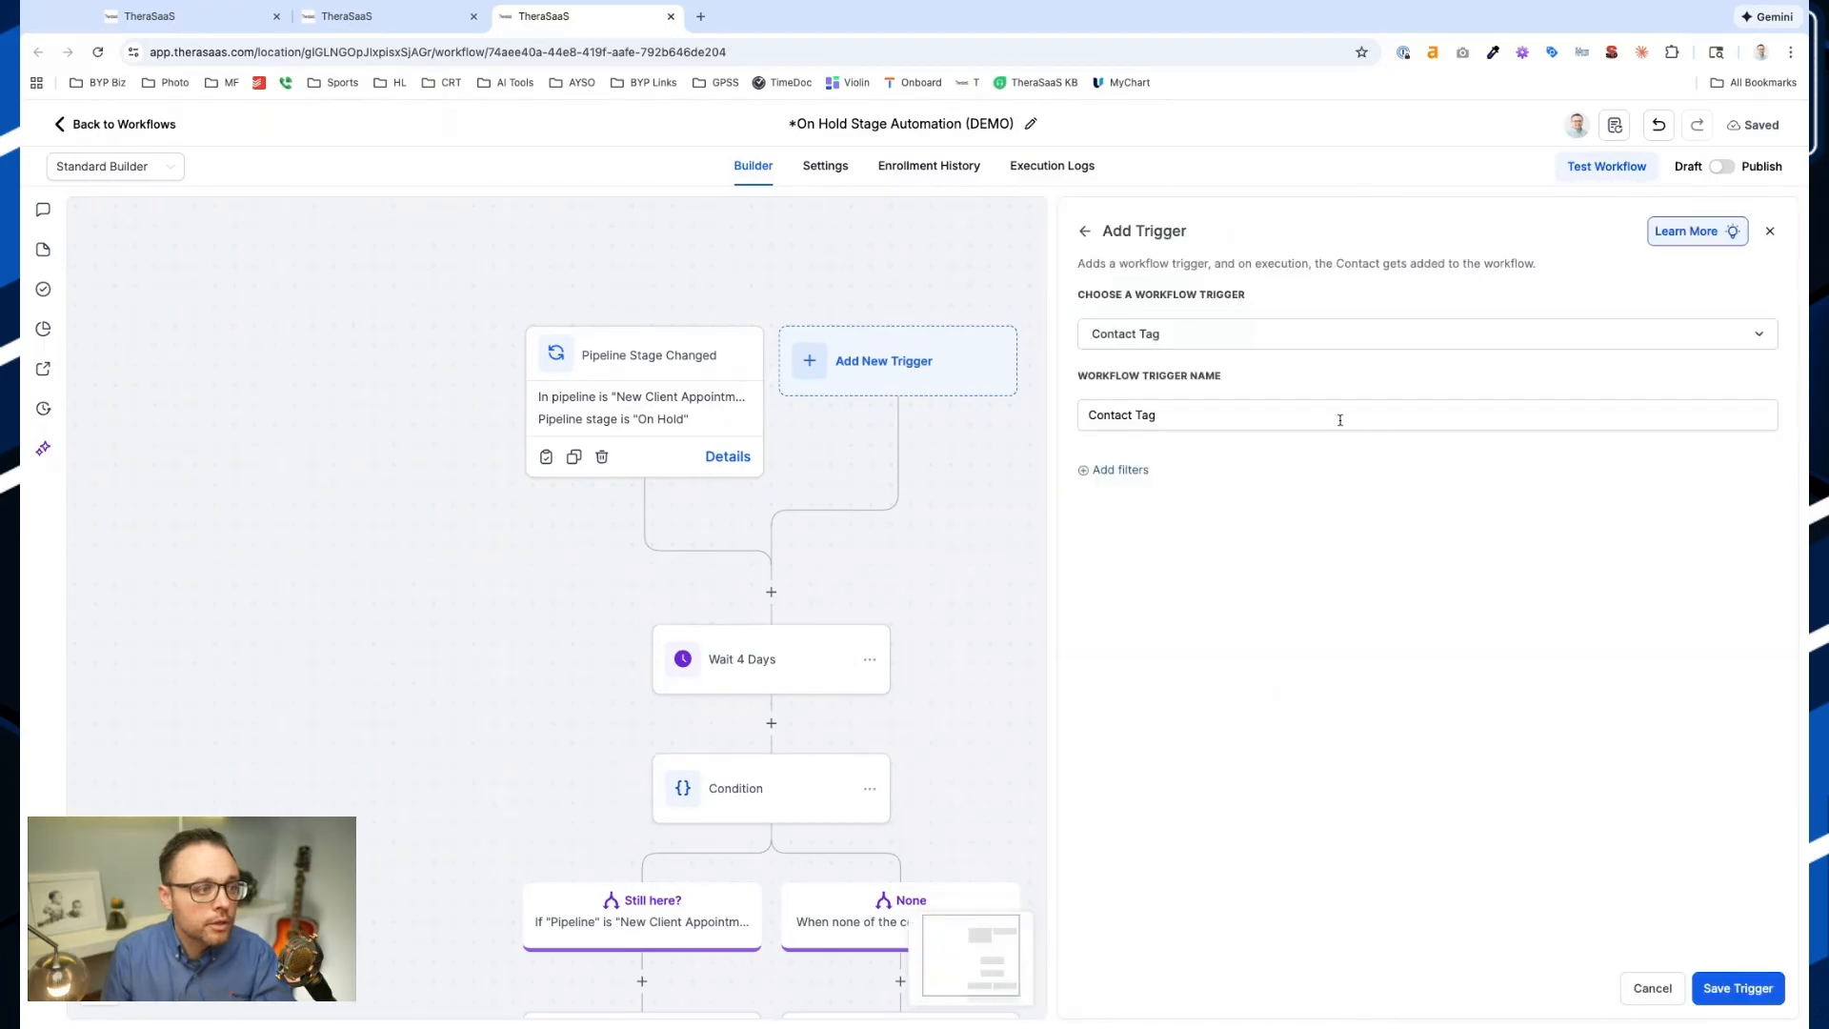
pyautogui.click(1124, 472)
pyautogui.click(1142, 496)
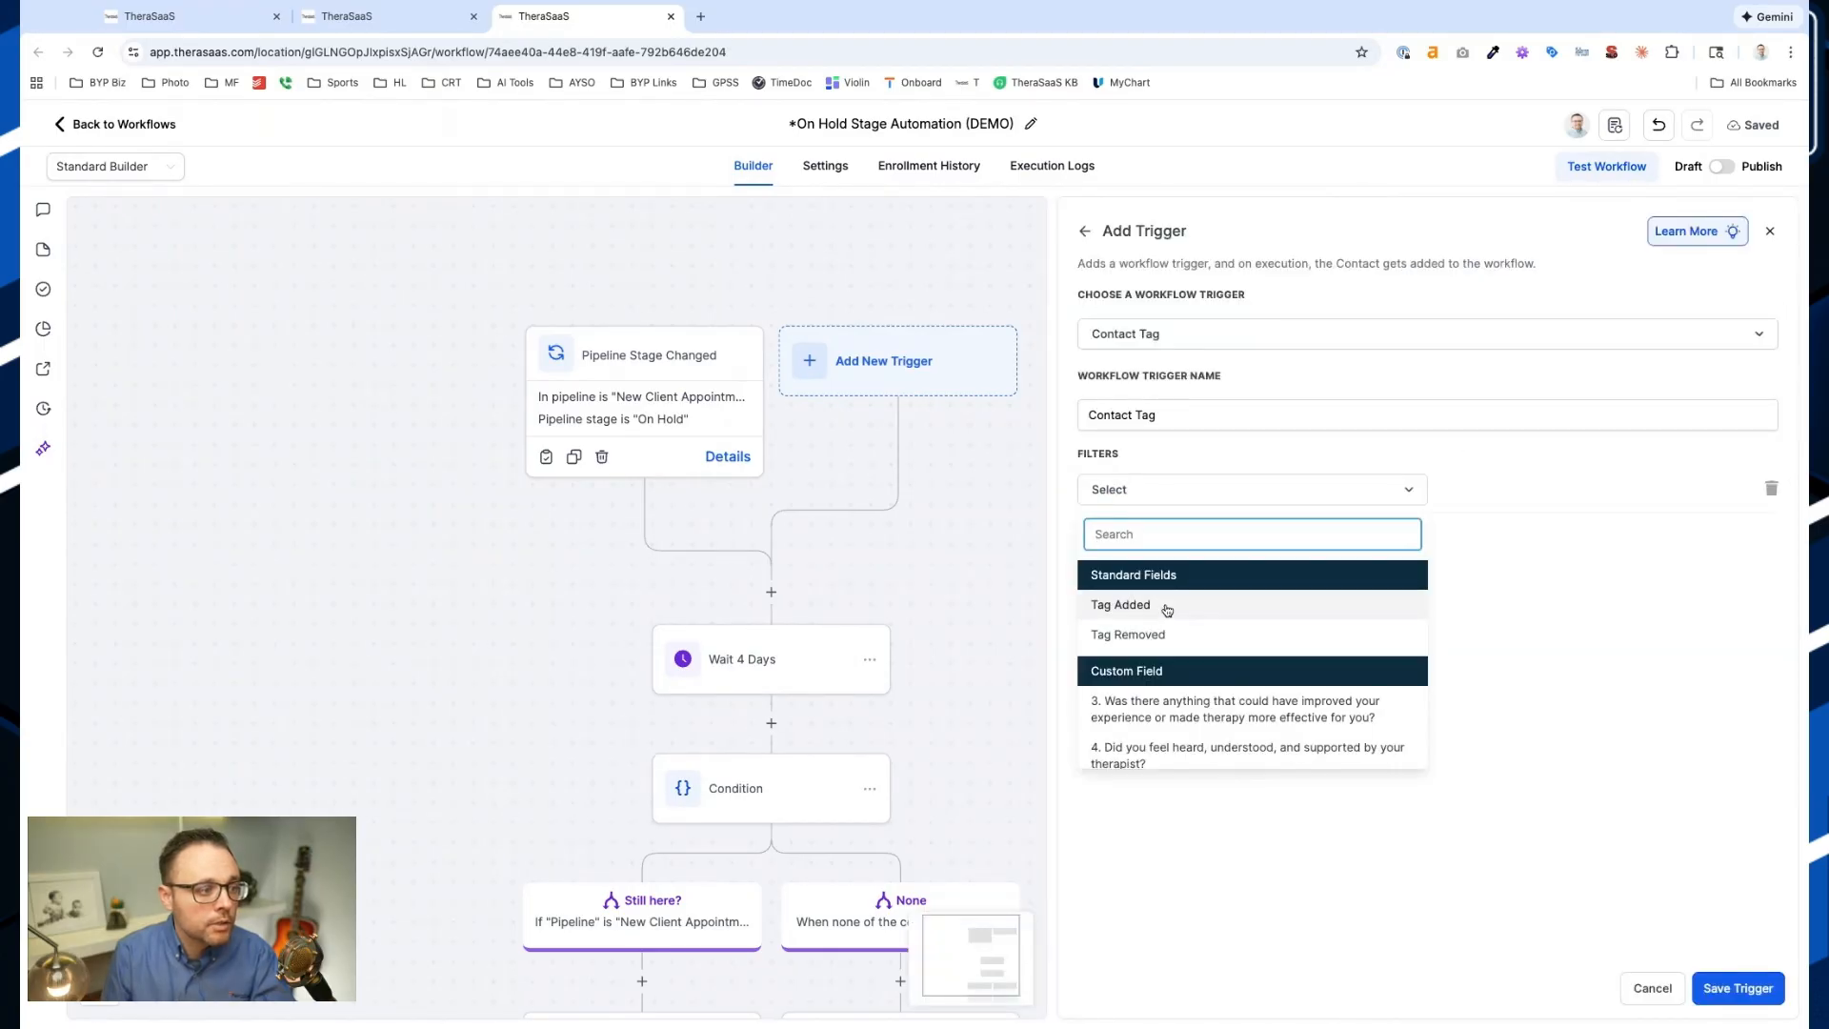
pyautogui.click(1652, 993)
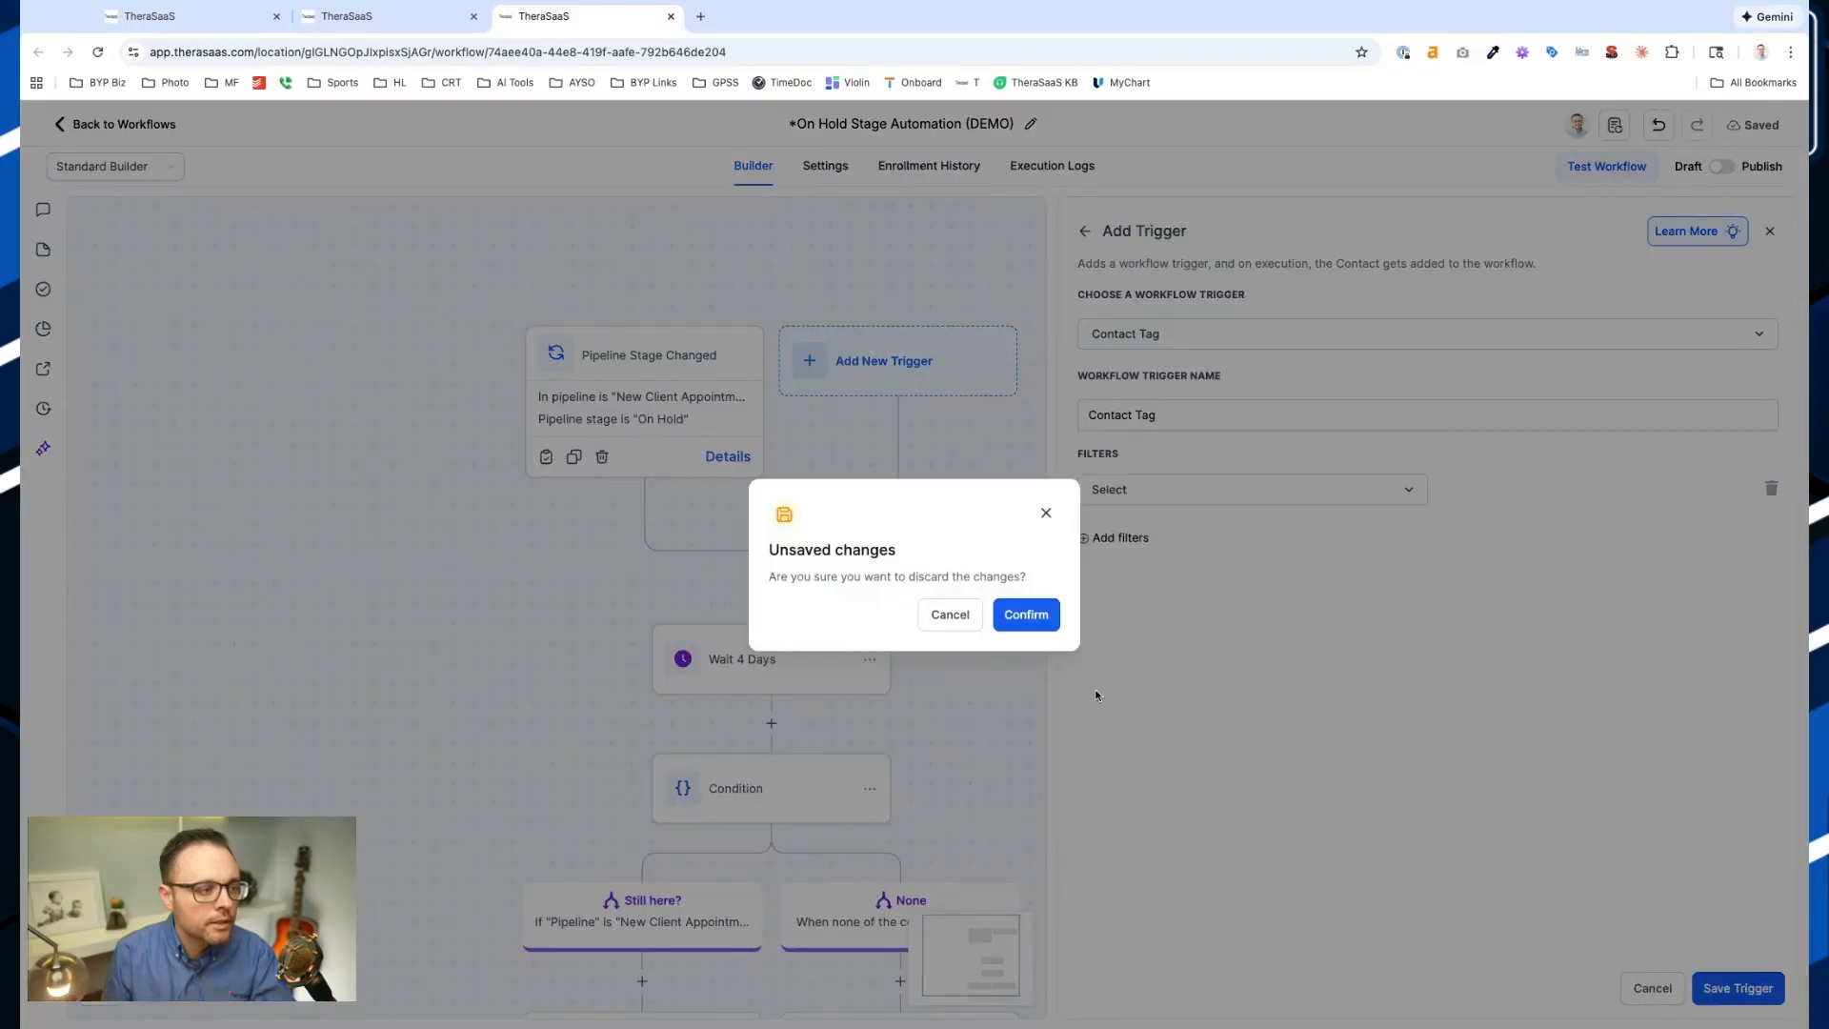
pyautogui.click(1016, 615)
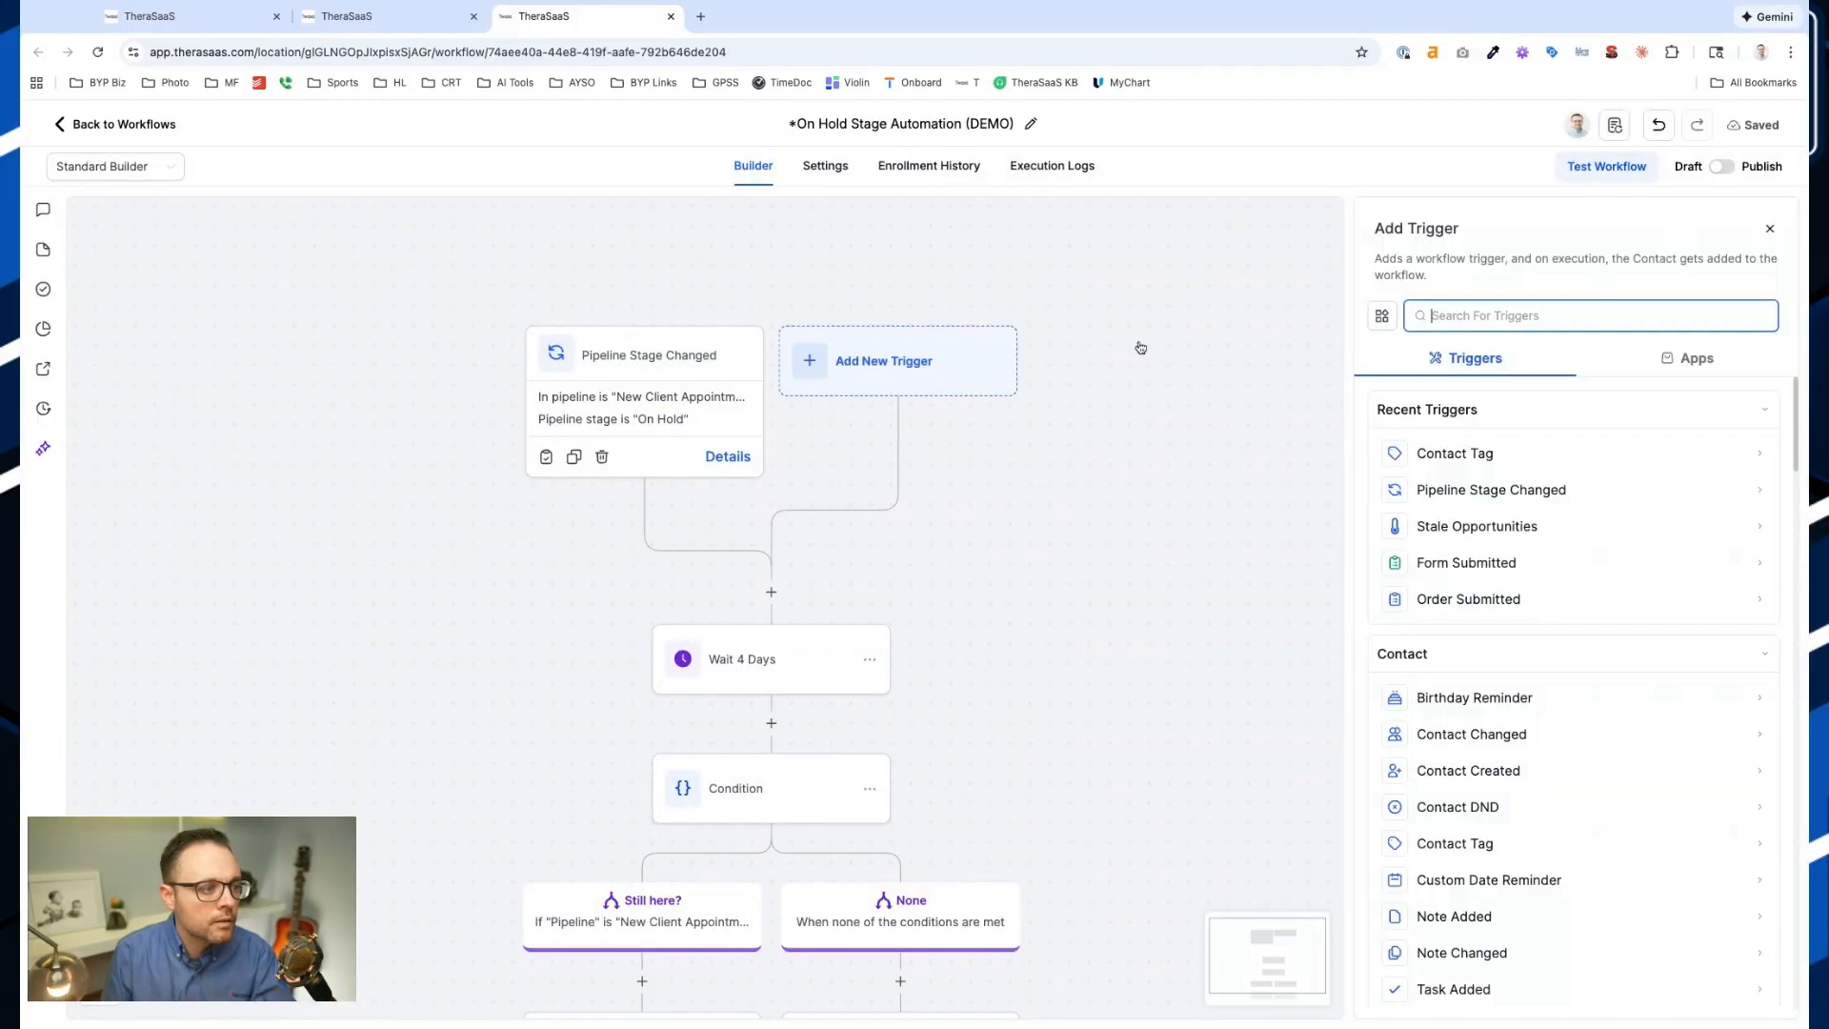
# Set up a new Contact Tag trigger filtered on Tag Added with the marriage-counseling tag
pyautogui.write('tag')
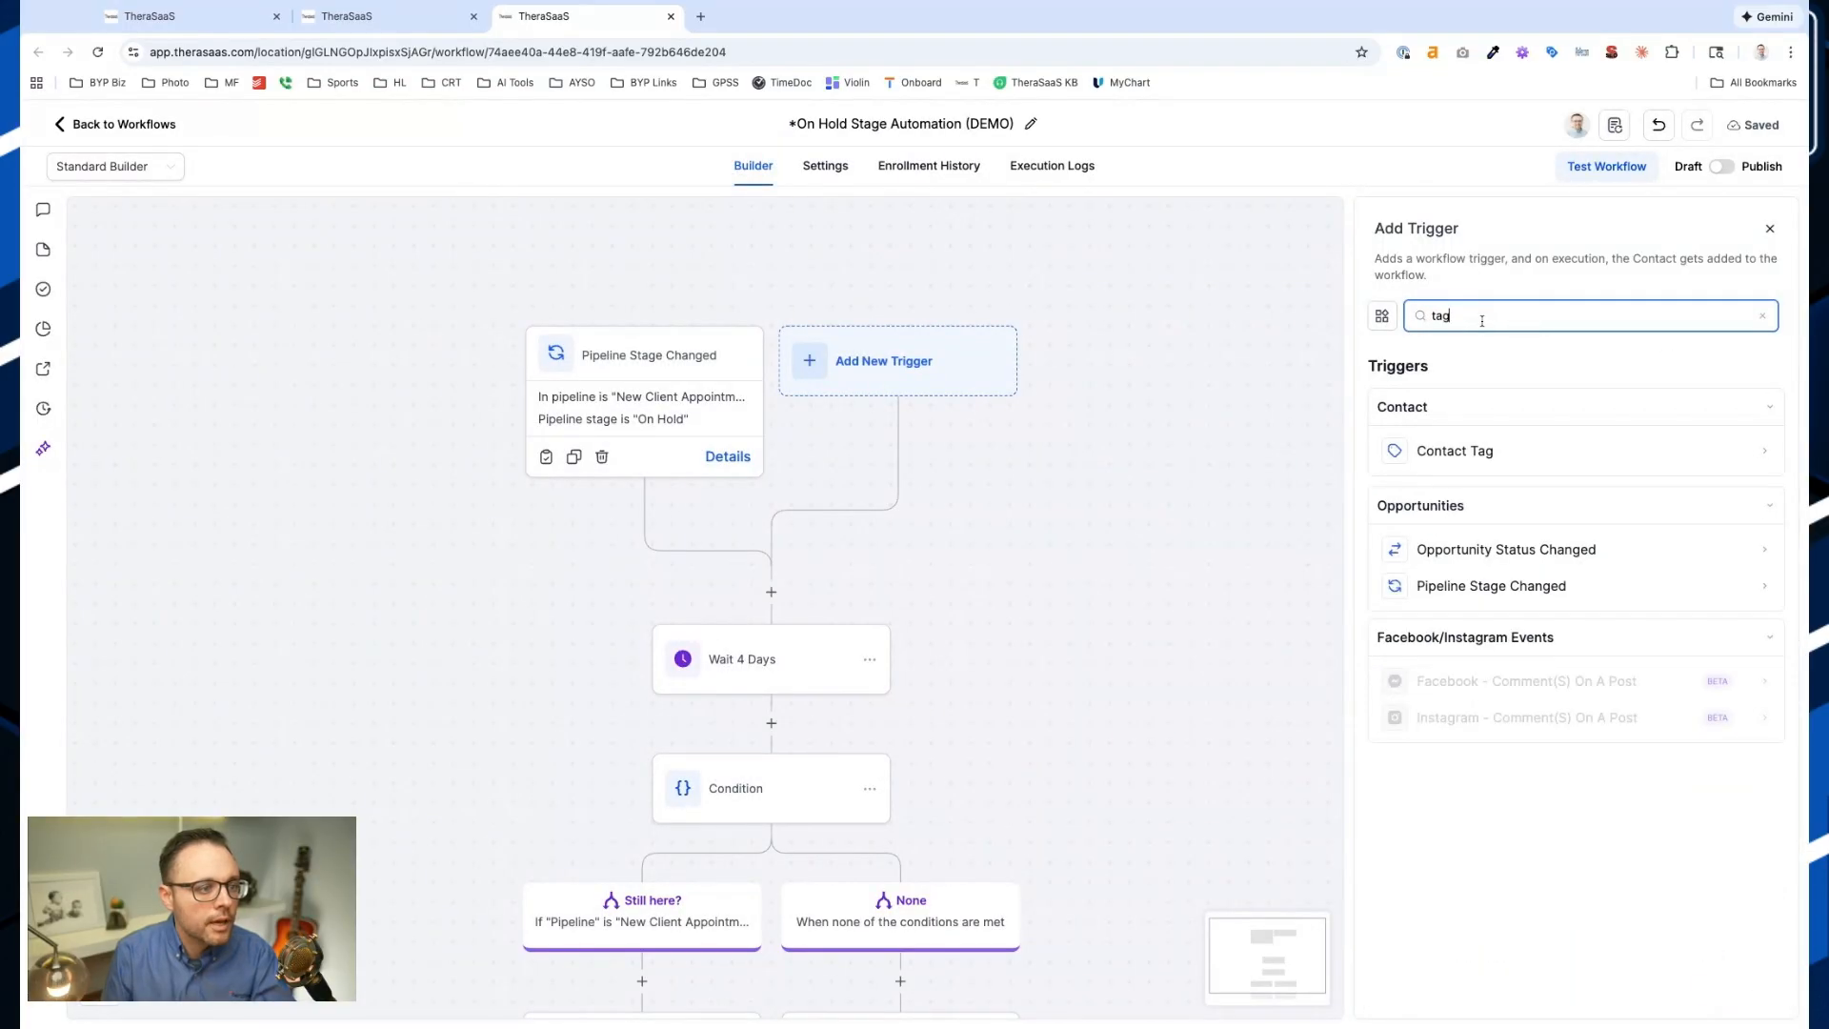
pyautogui.click(1484, 454)
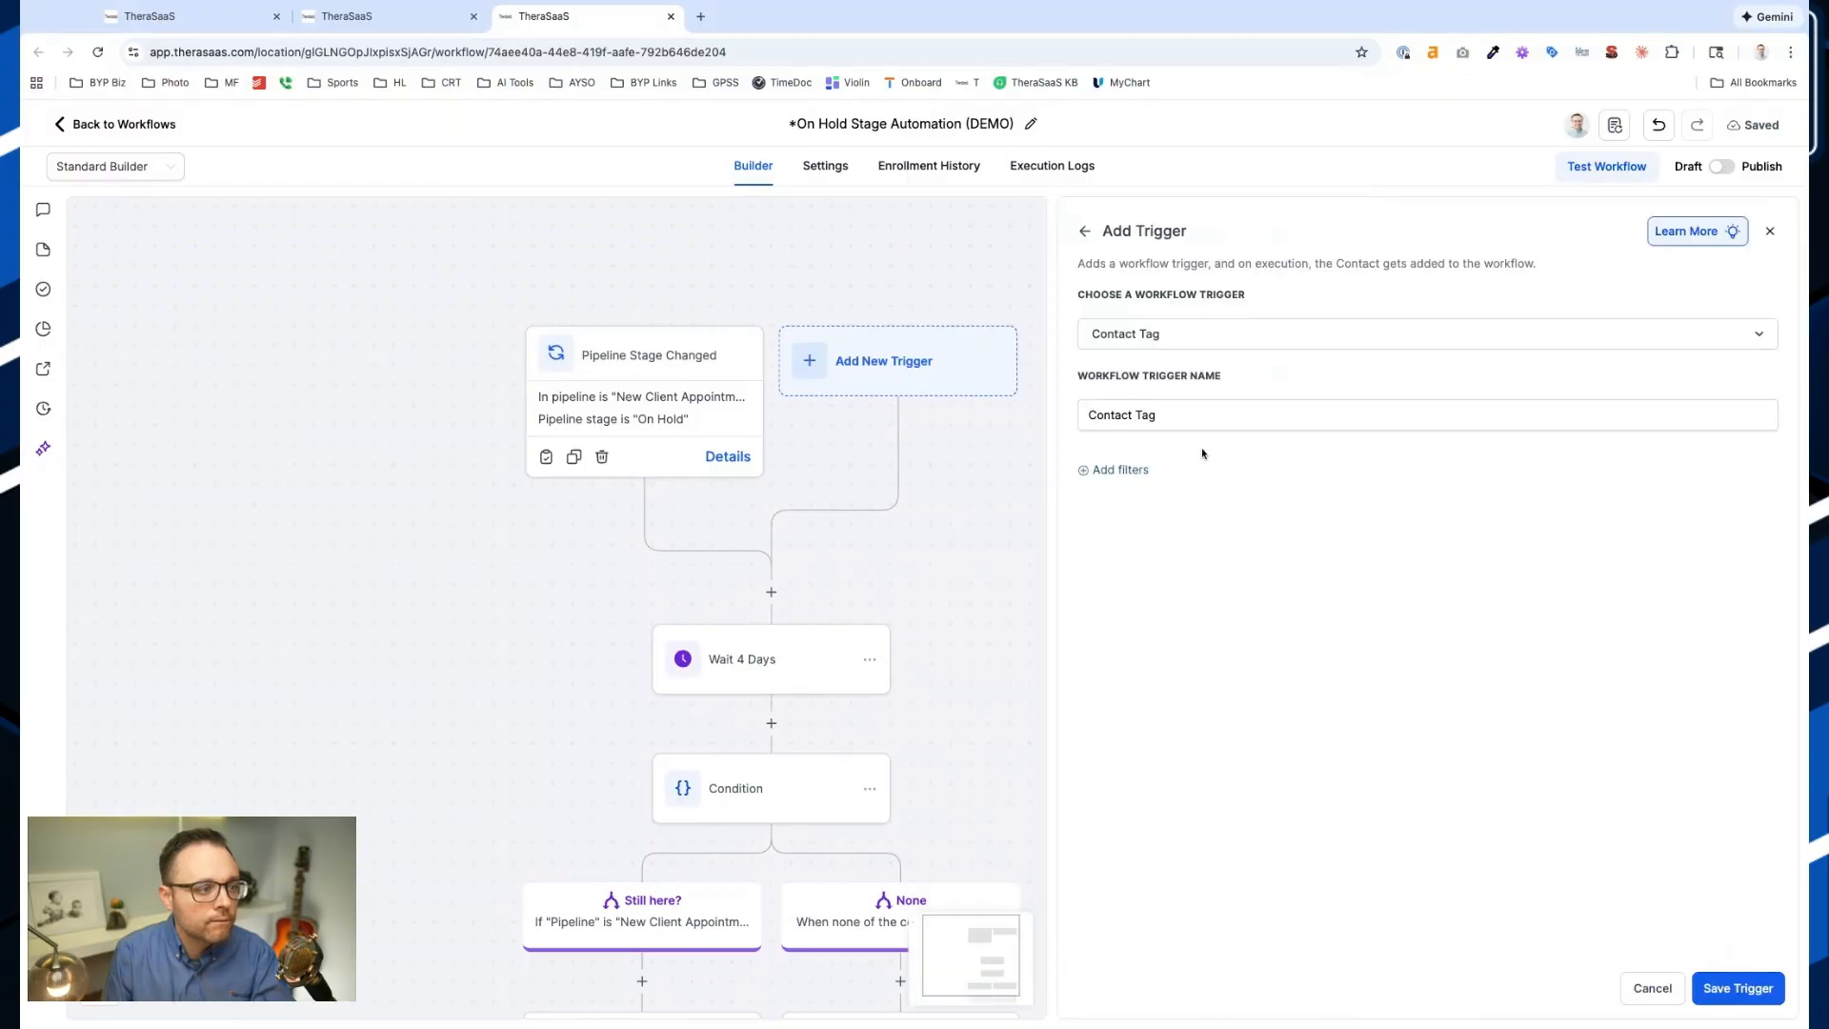
pyautogui.click(1124, 470)
pyautogui.click(1145, 492)
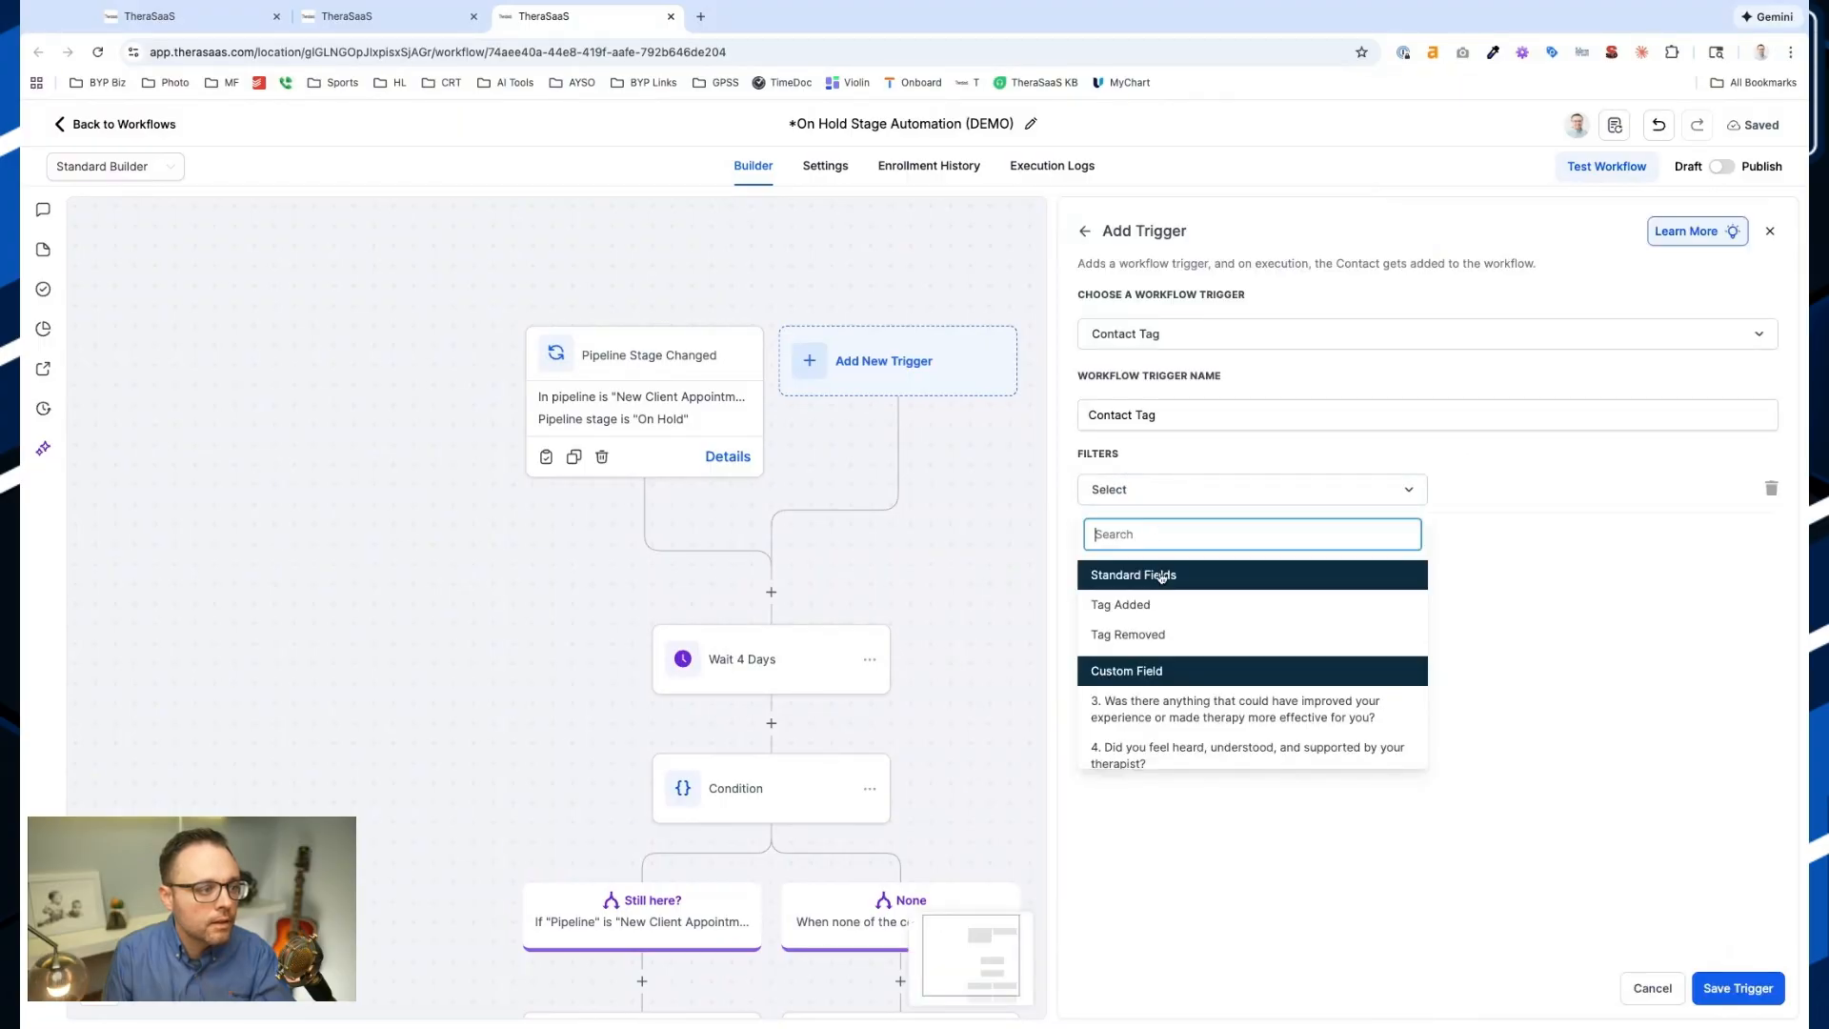
pyautogui.click(1161, 603)
pyautogui.click(1500, 497)
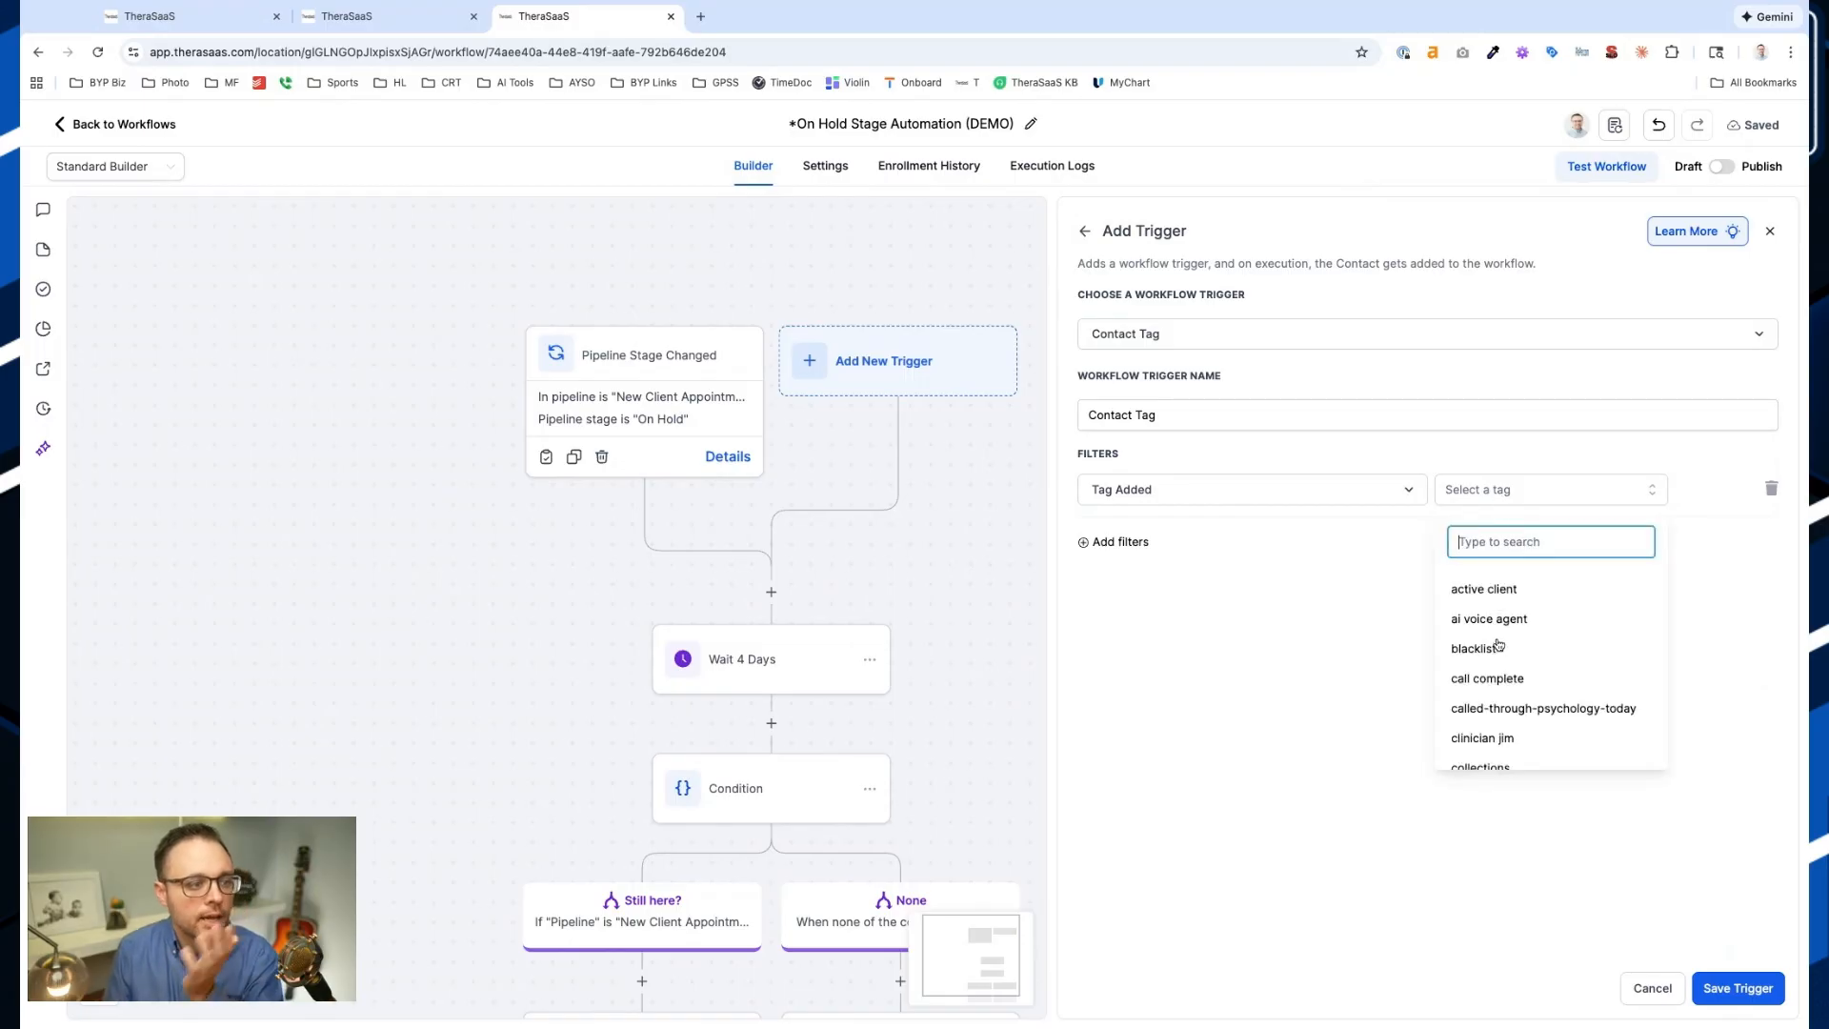
pyautogui.write('mar')
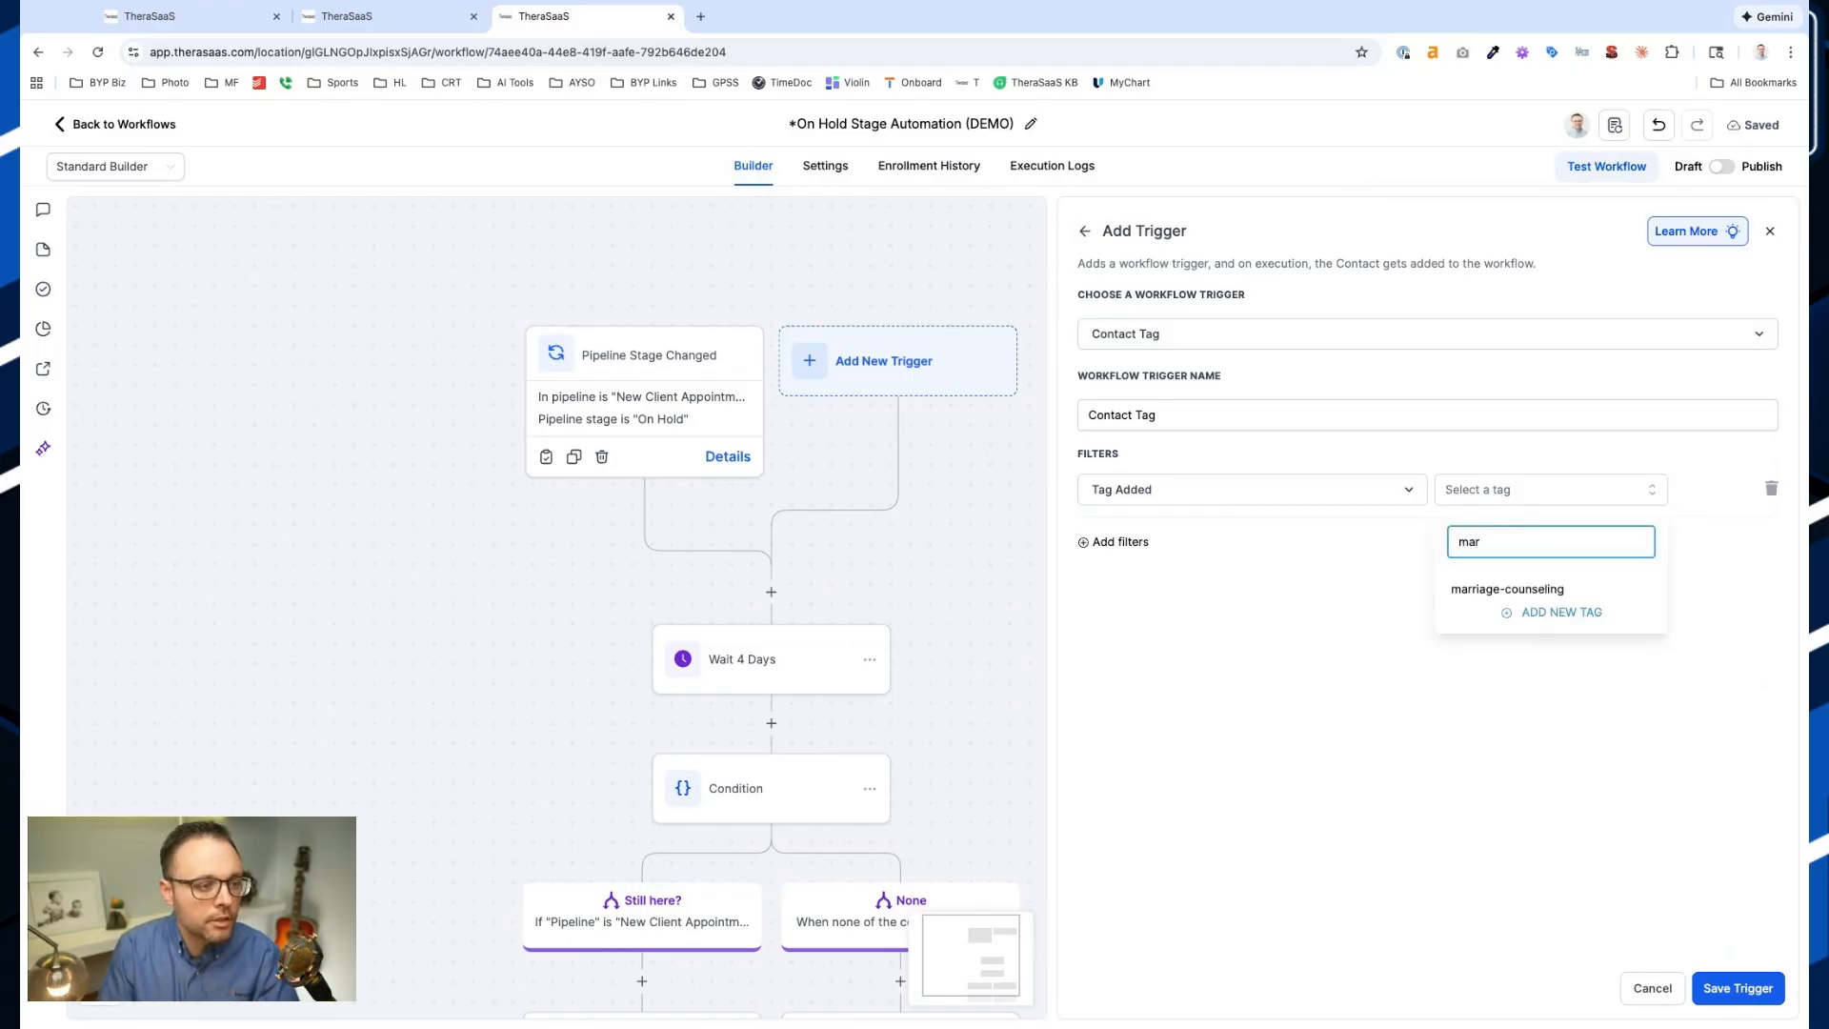
pyautogui.click(1482, 596)
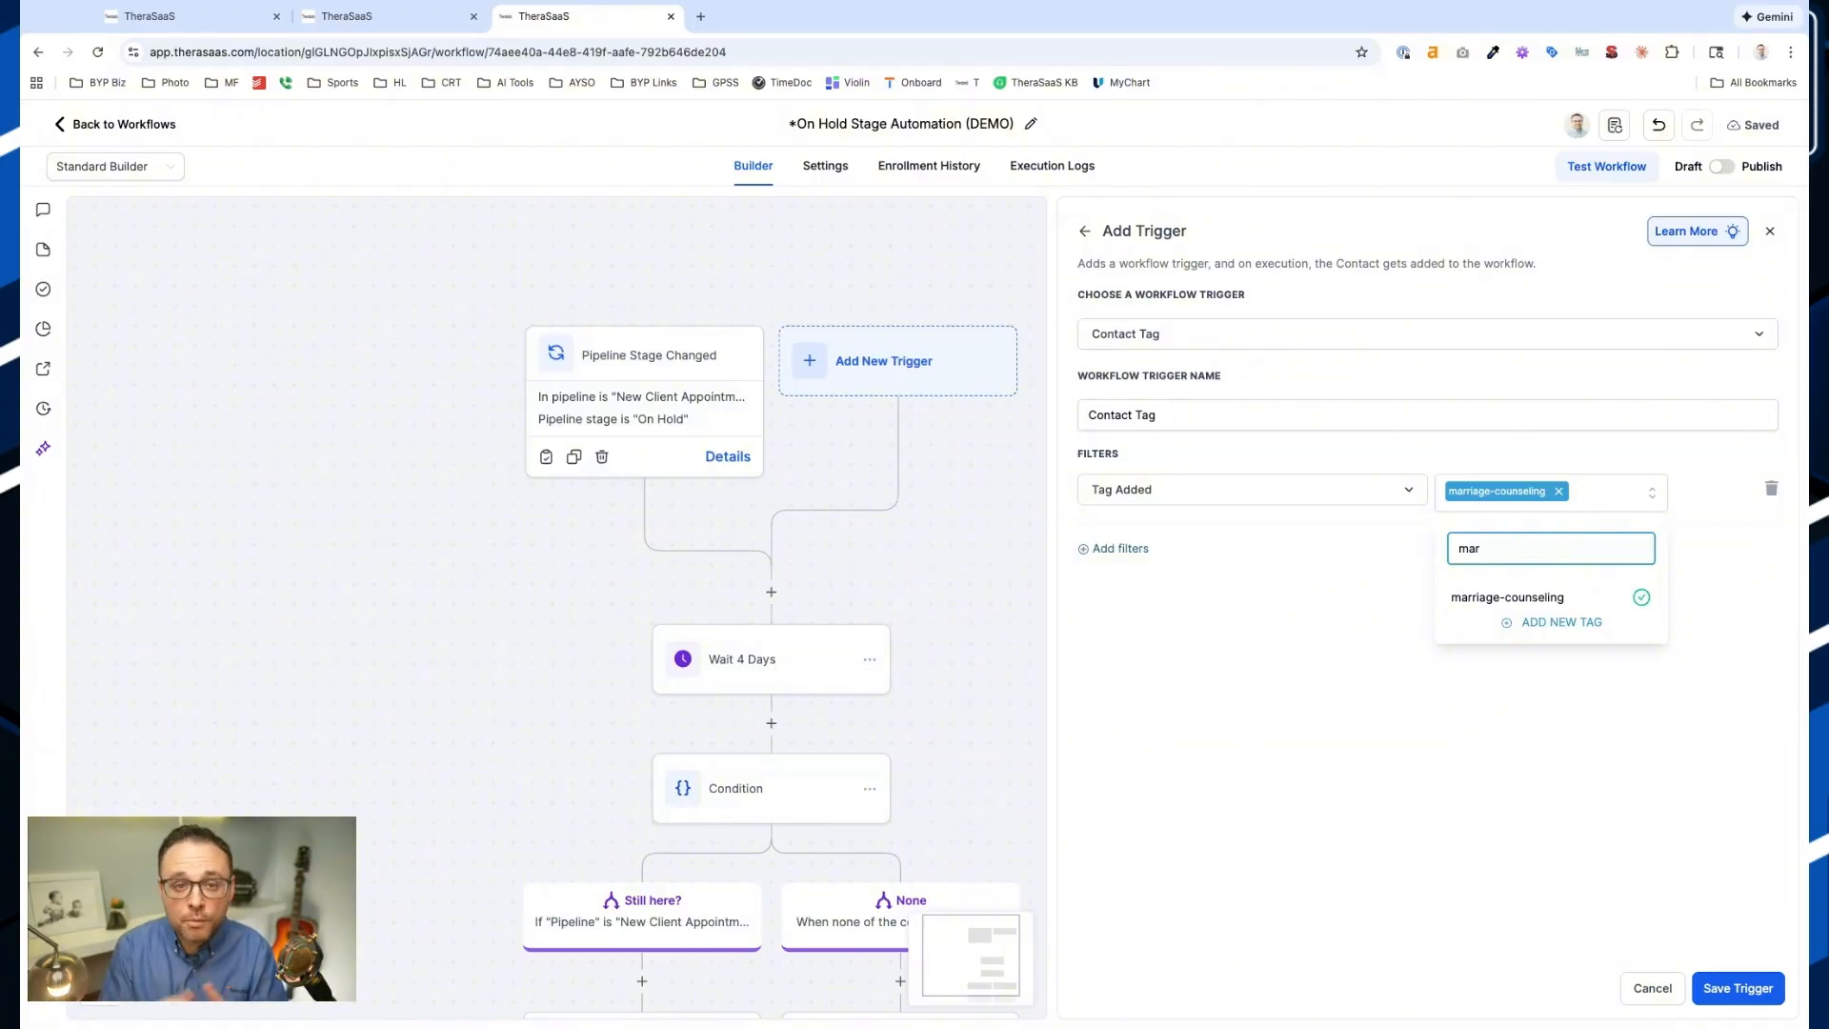
pyautogui.click(1603, 759)
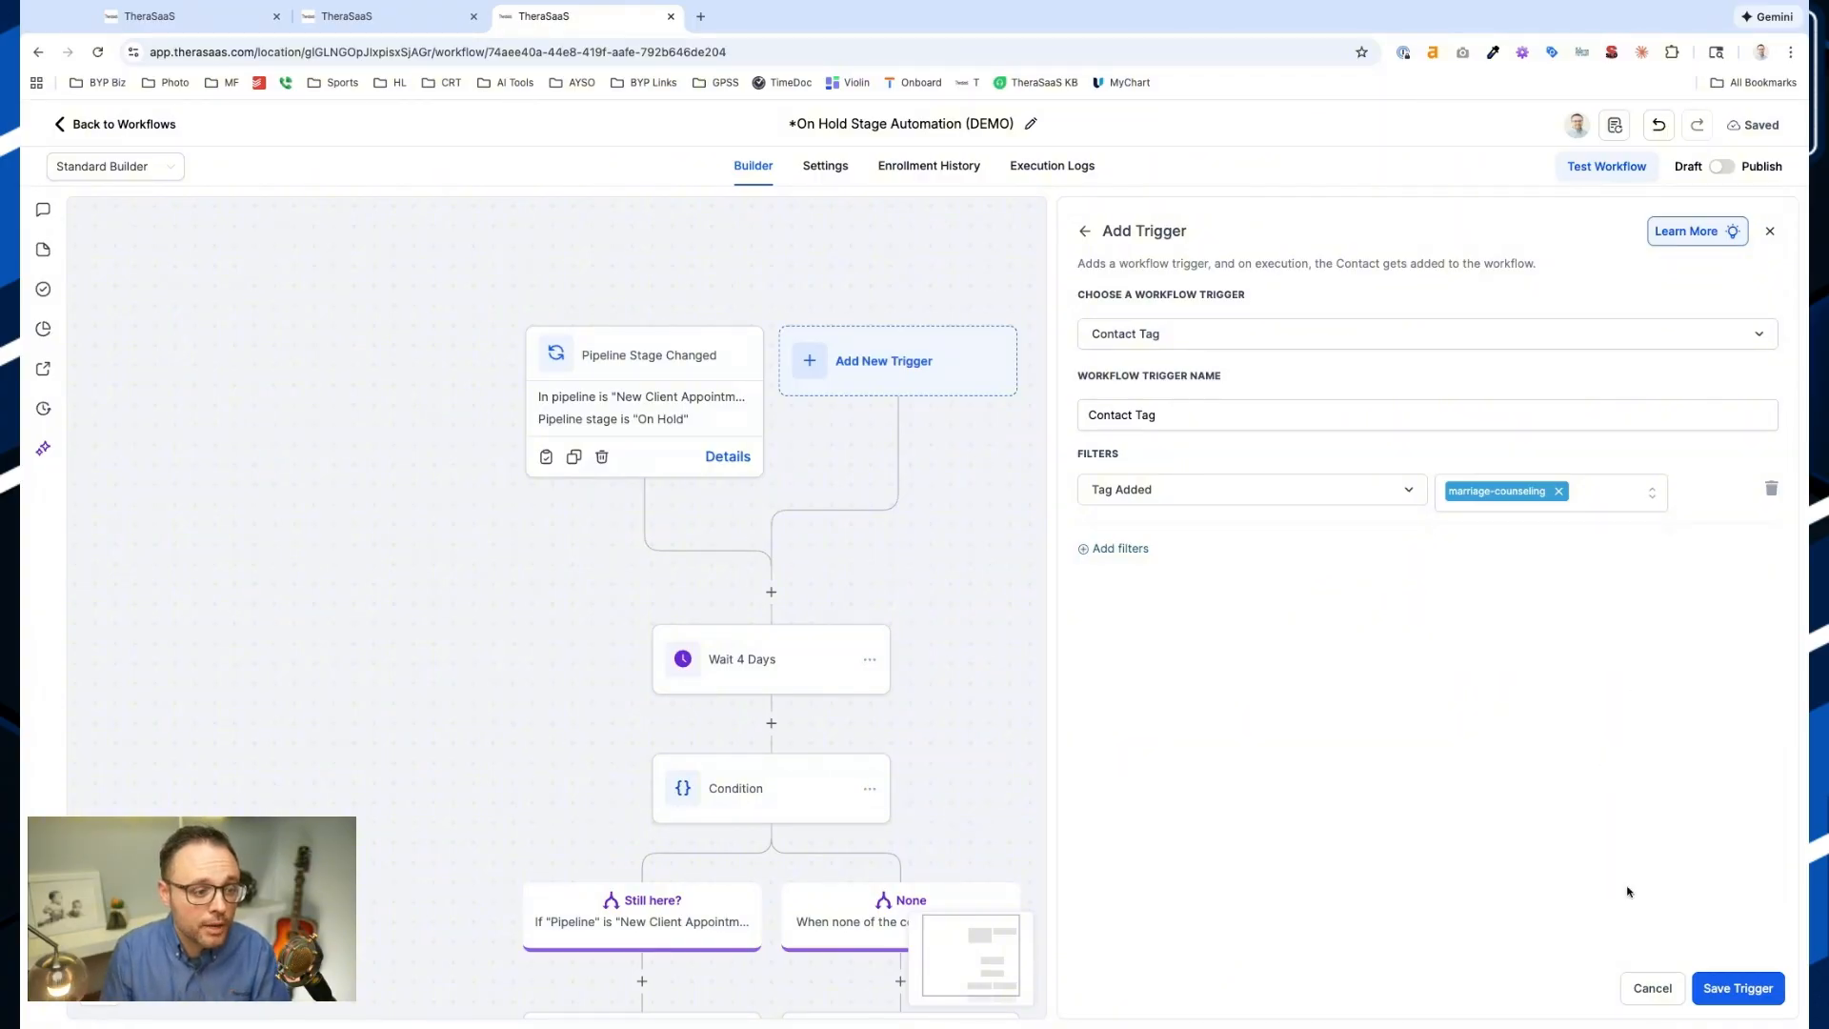
# Discard the unsaved Contact Tag trigger and return to the On Hold workflow canvas
pyautogui.click(1653, 989)
pyautogui.click(948, 614)
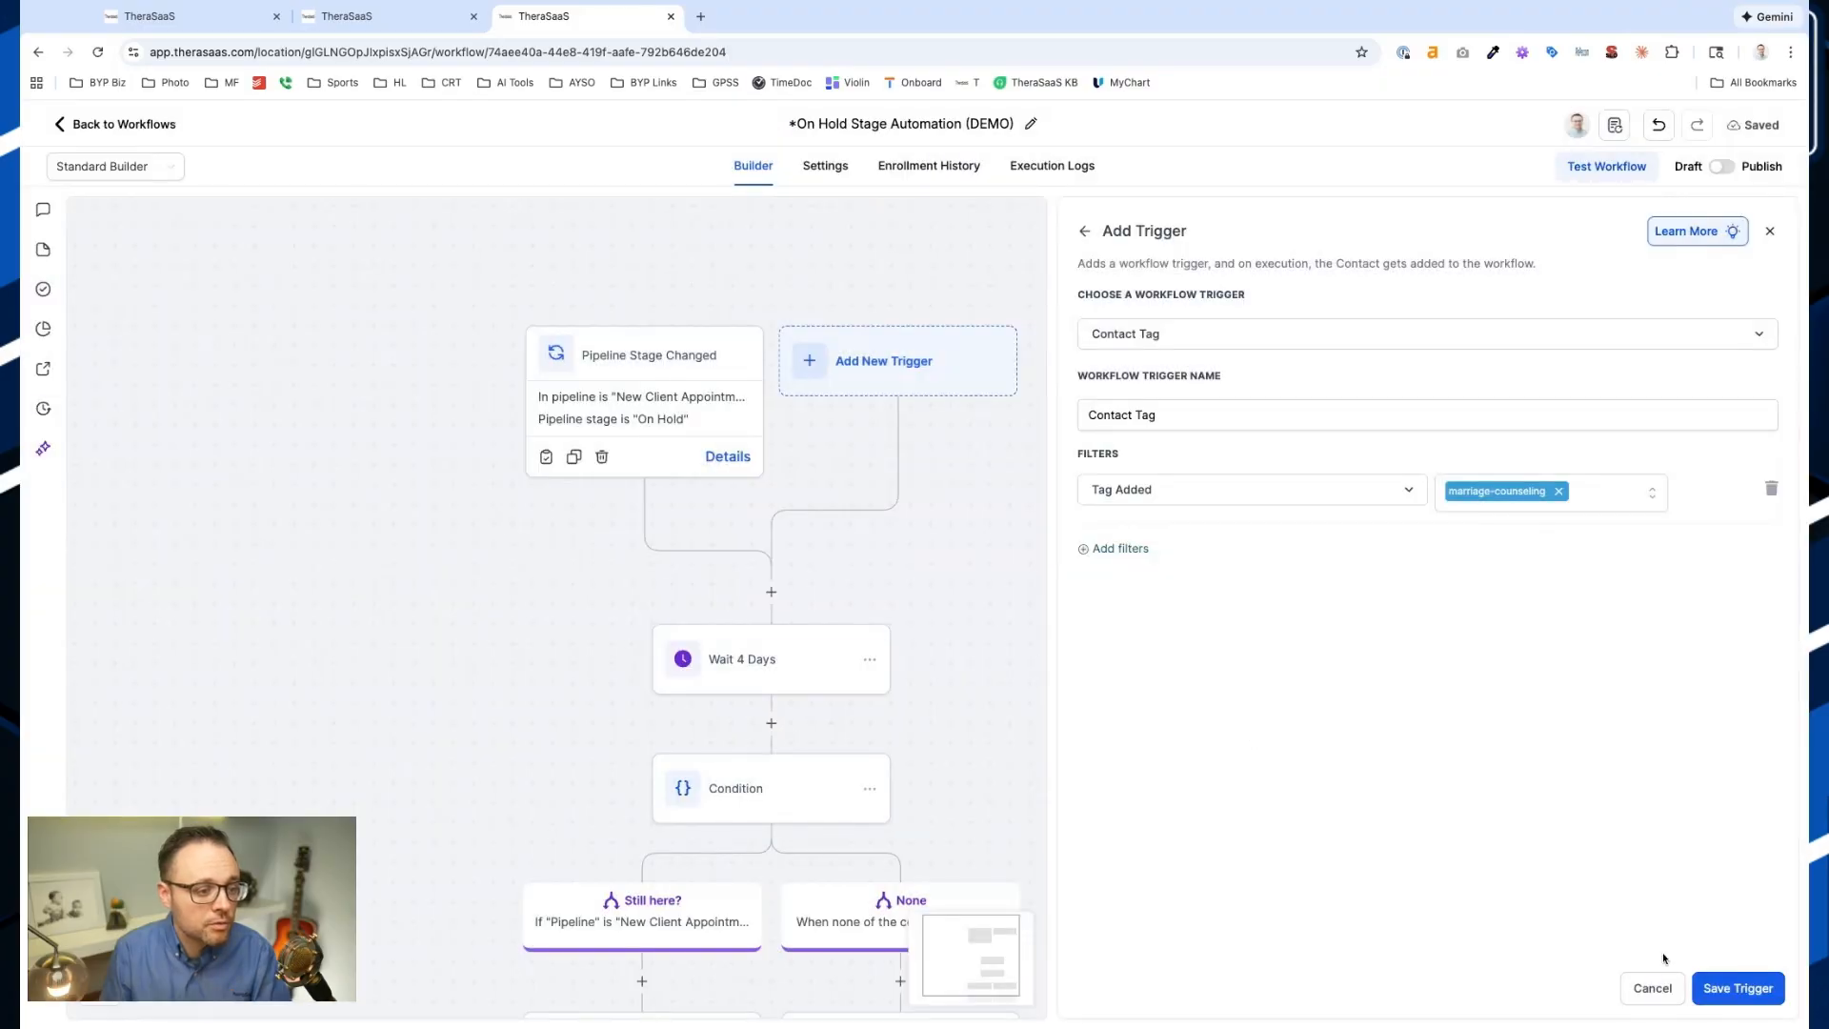
pyautogui.click(1653, 988)
pyautogui.click(1031, 615)
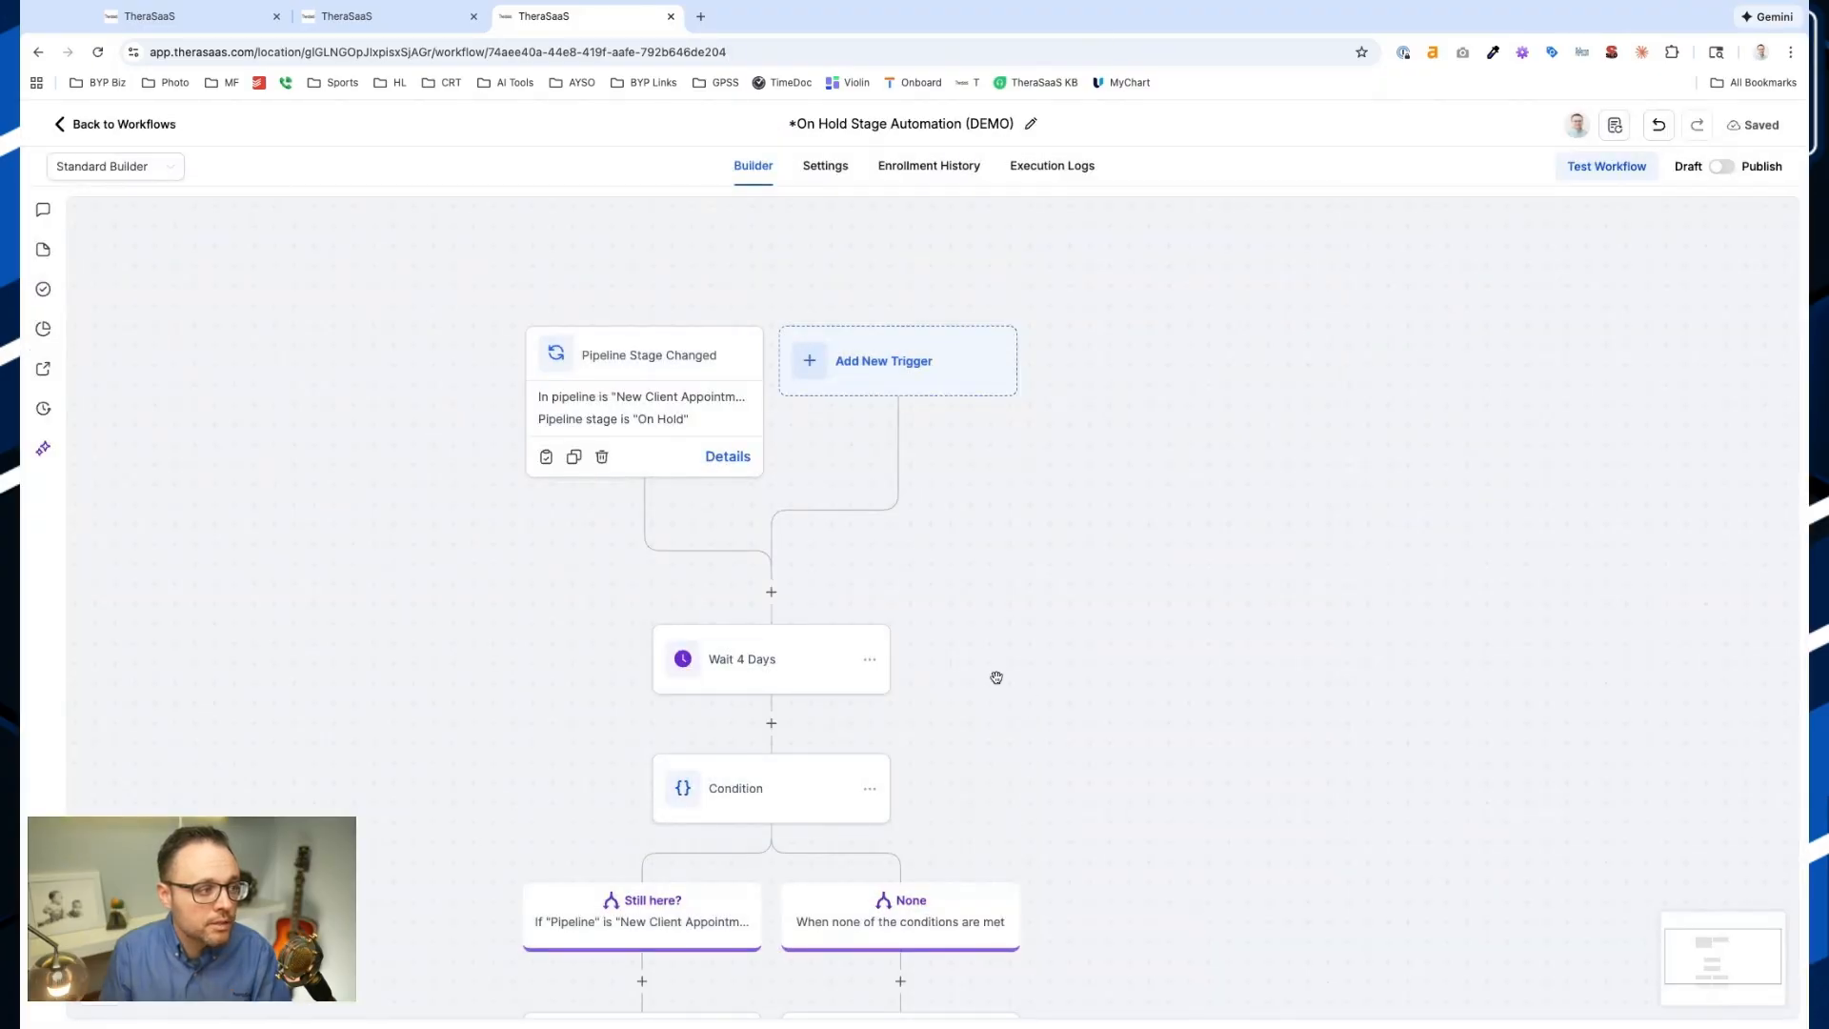
pyautogui.scroll(-4, 997, 677)
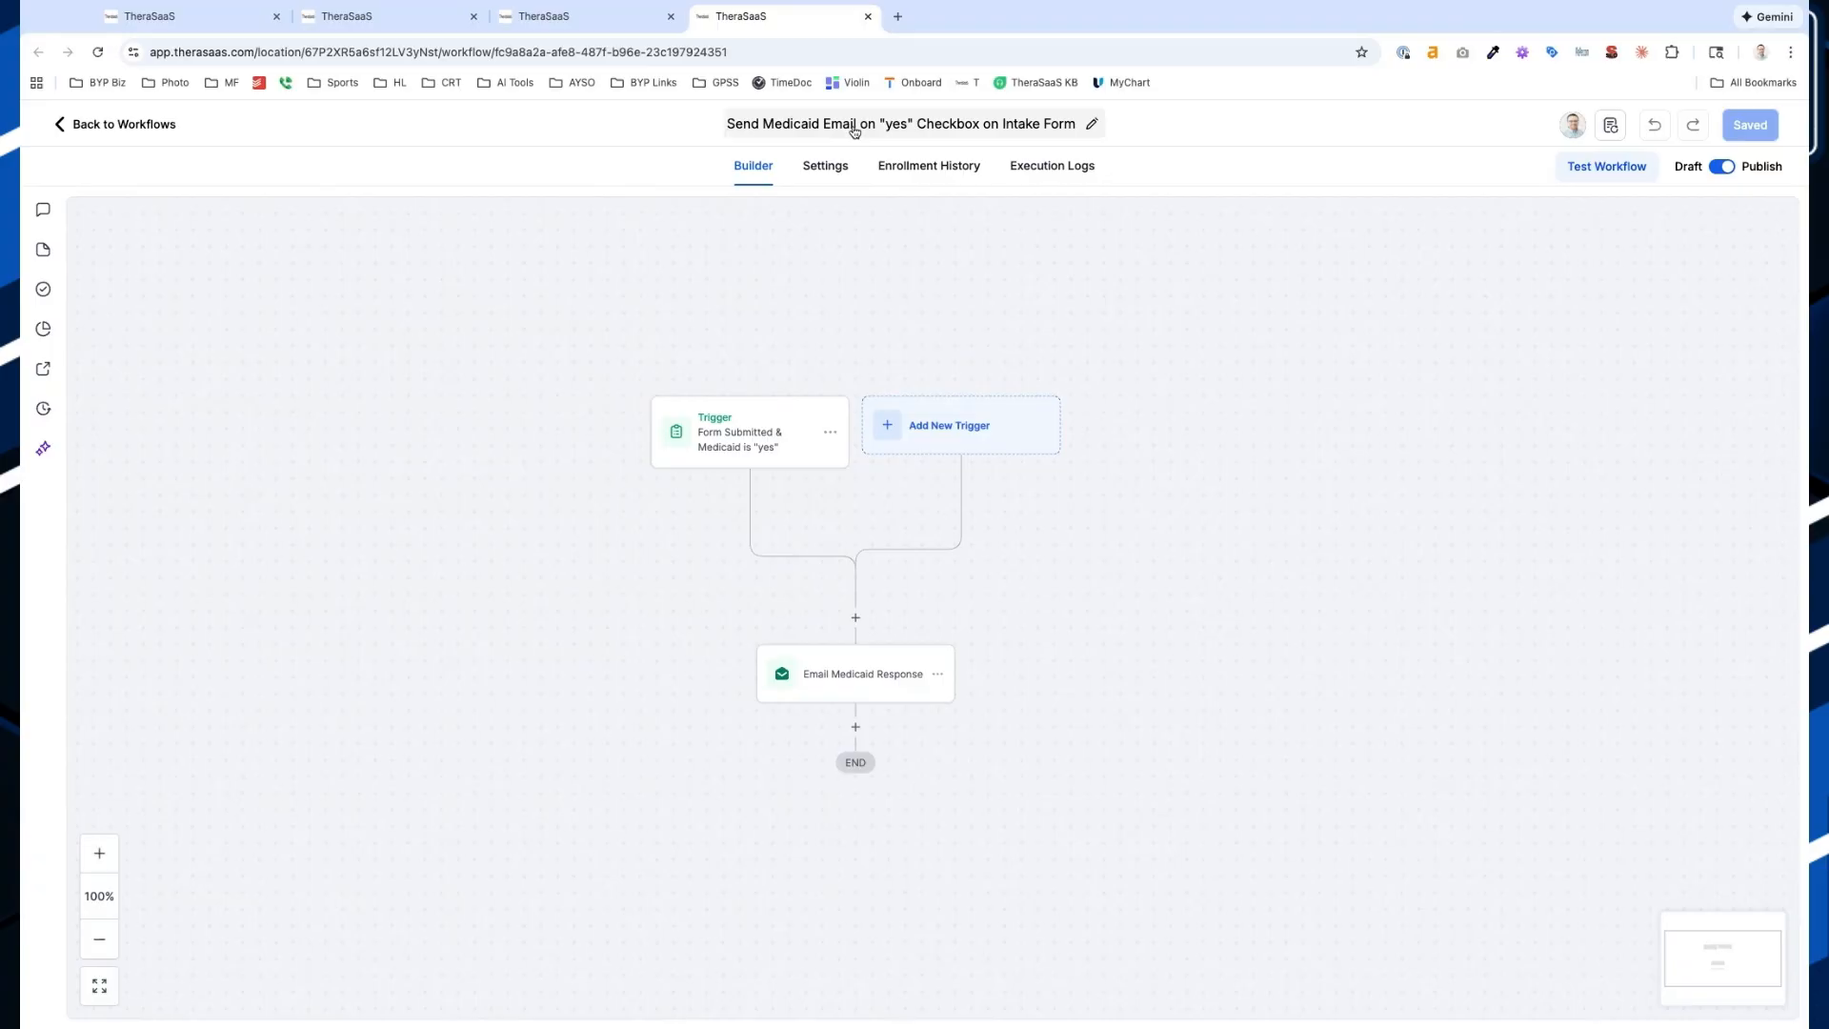
# Examine the title and overall layout of the "Send Medicaid Email on "yes" Checkbox on Intake Form" workflow
pyautogui.hotkey('ctrl', '+')
pyautogui.hotkey('ctrl', '+')
pyautogui.hotkey('ctrl', '+')
pyautogui.hotkey('ctrl', '+')
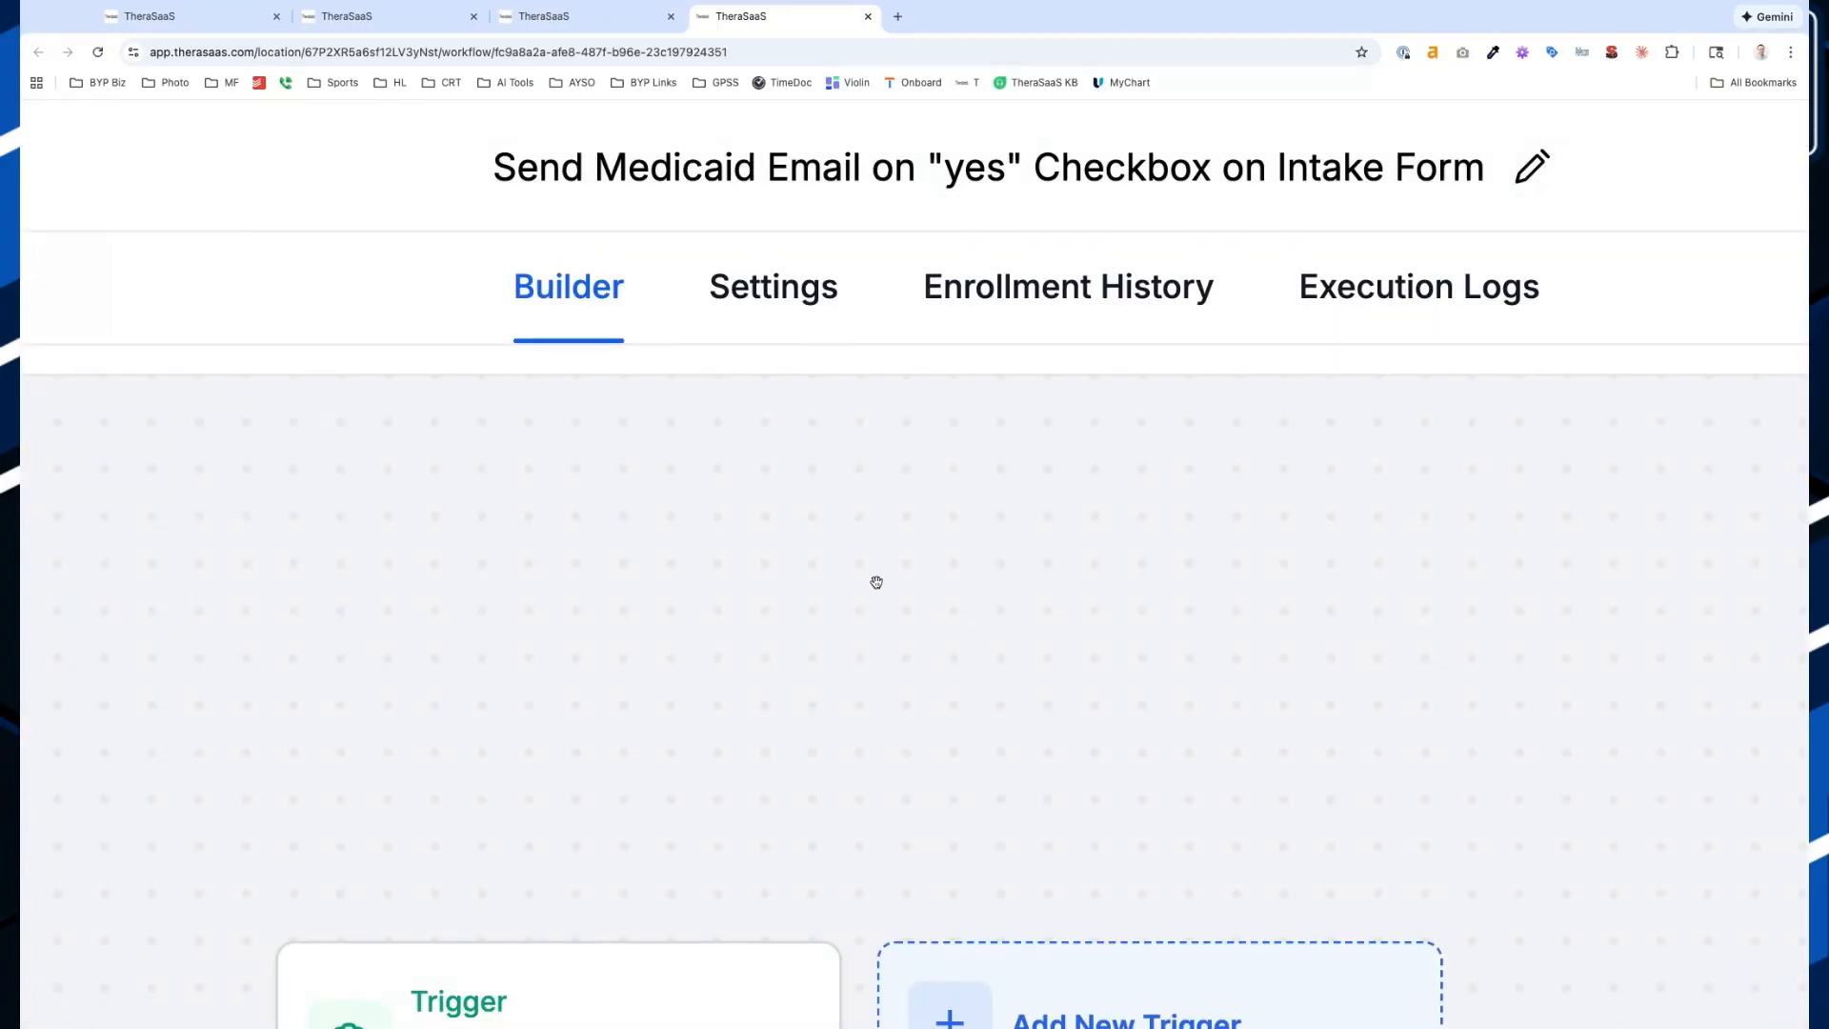
pyautogui.scroll(-3, 876, 582)
pyautogui.scroll(-5, 876, 582)
pyautogui.scroll(2, 874, 580)
pyautogui.scroll(-3, 874, 580)
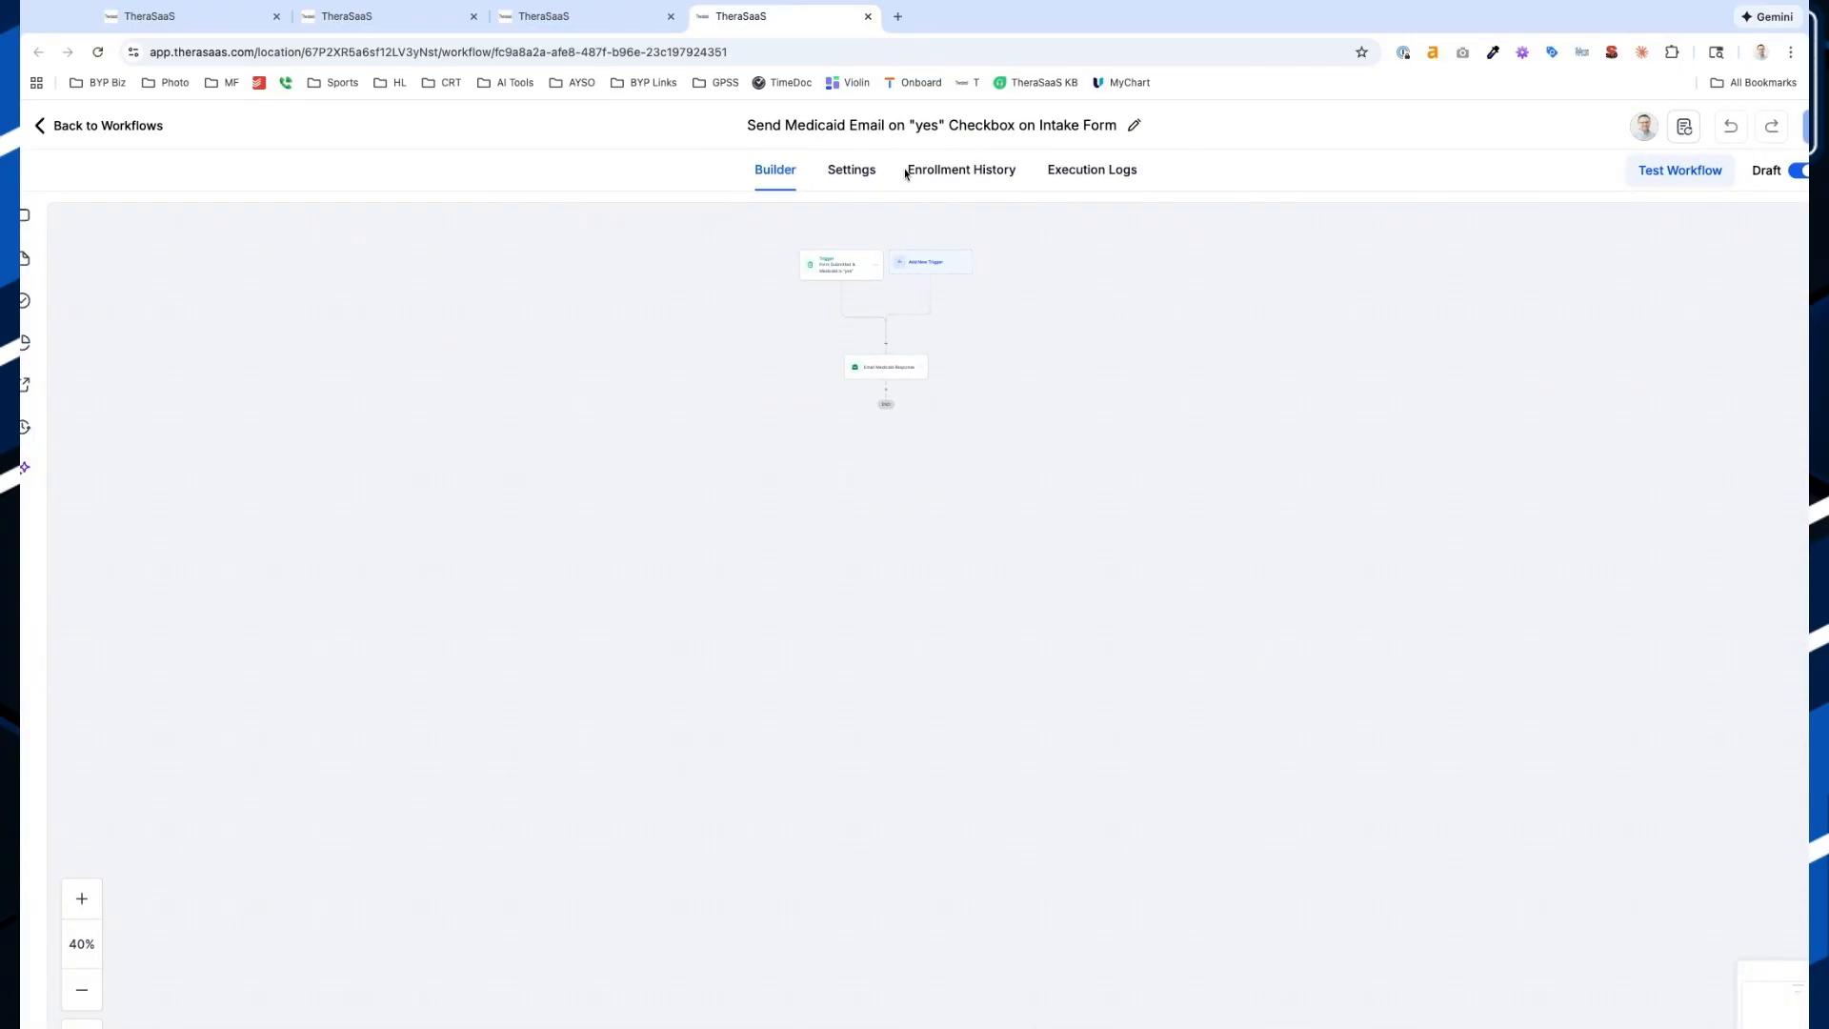
pyautogui.scroll(-1, 690, 153)
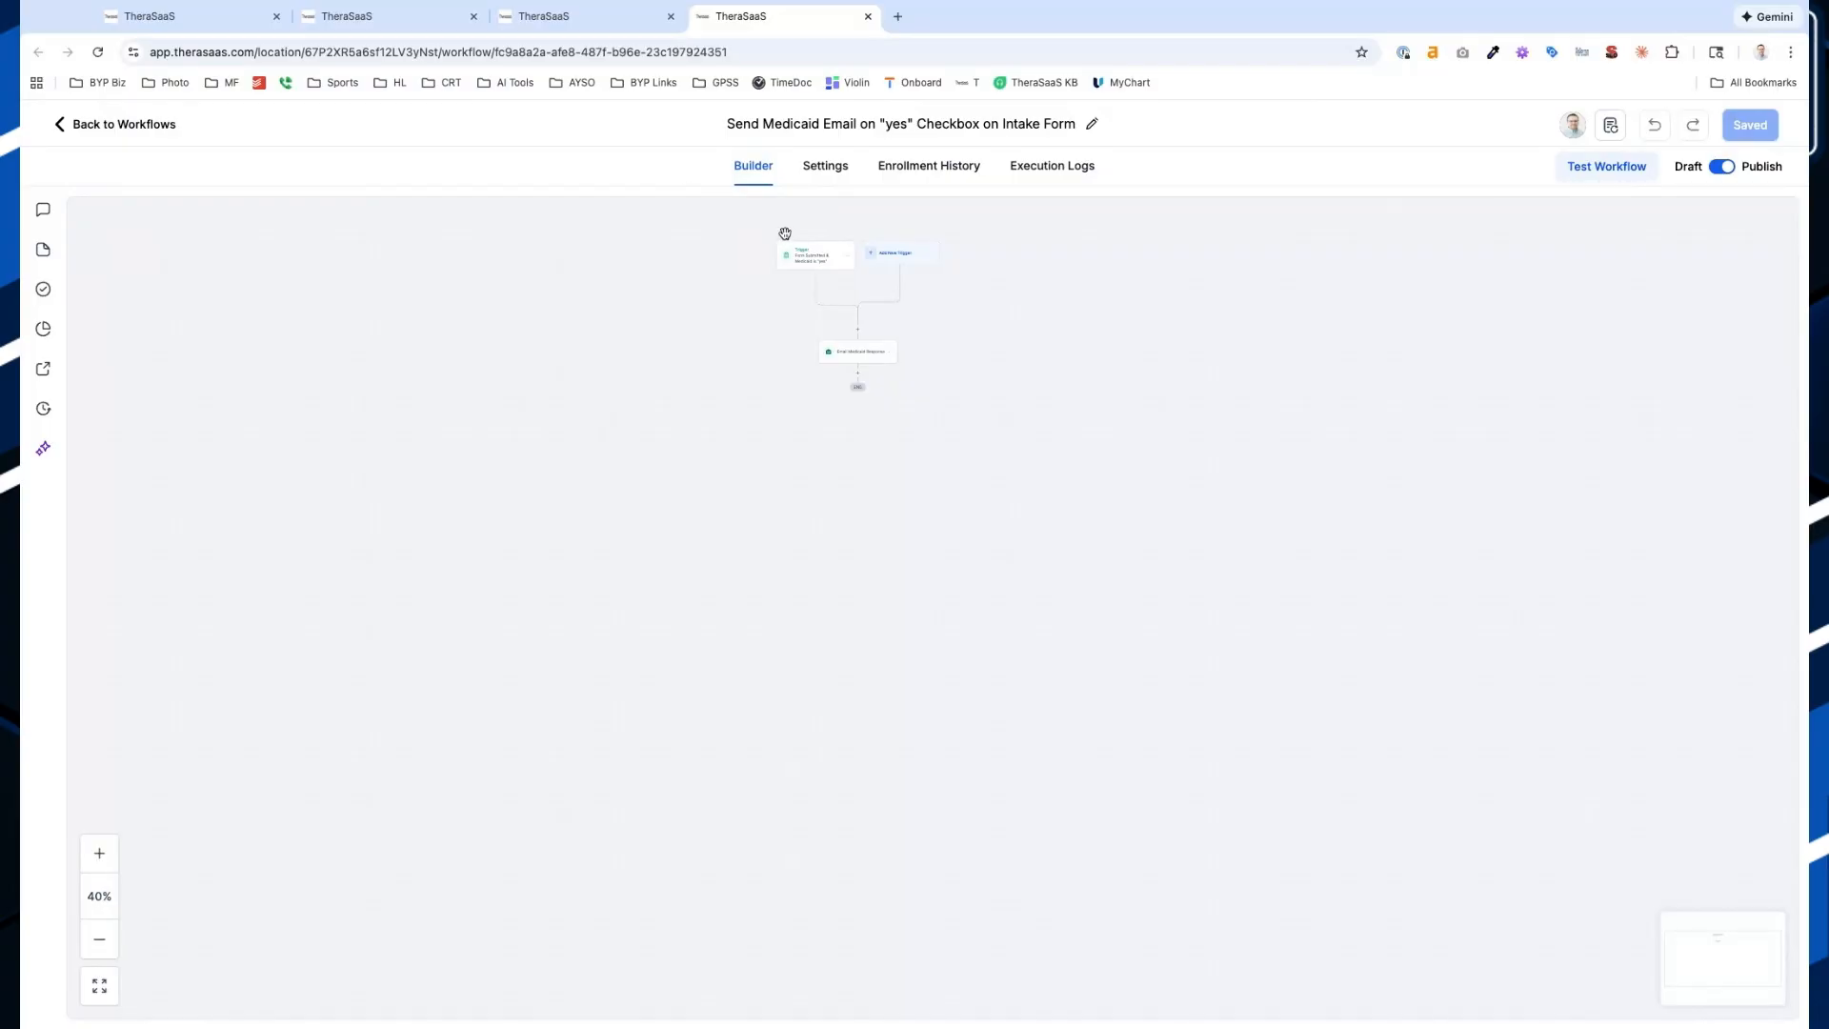
# Open the Form Submitted & Medicaid is "yes" trigger and examine its filters alongside the Email Medicaid Response action
pyautogui.scroll(10, 805, 284)
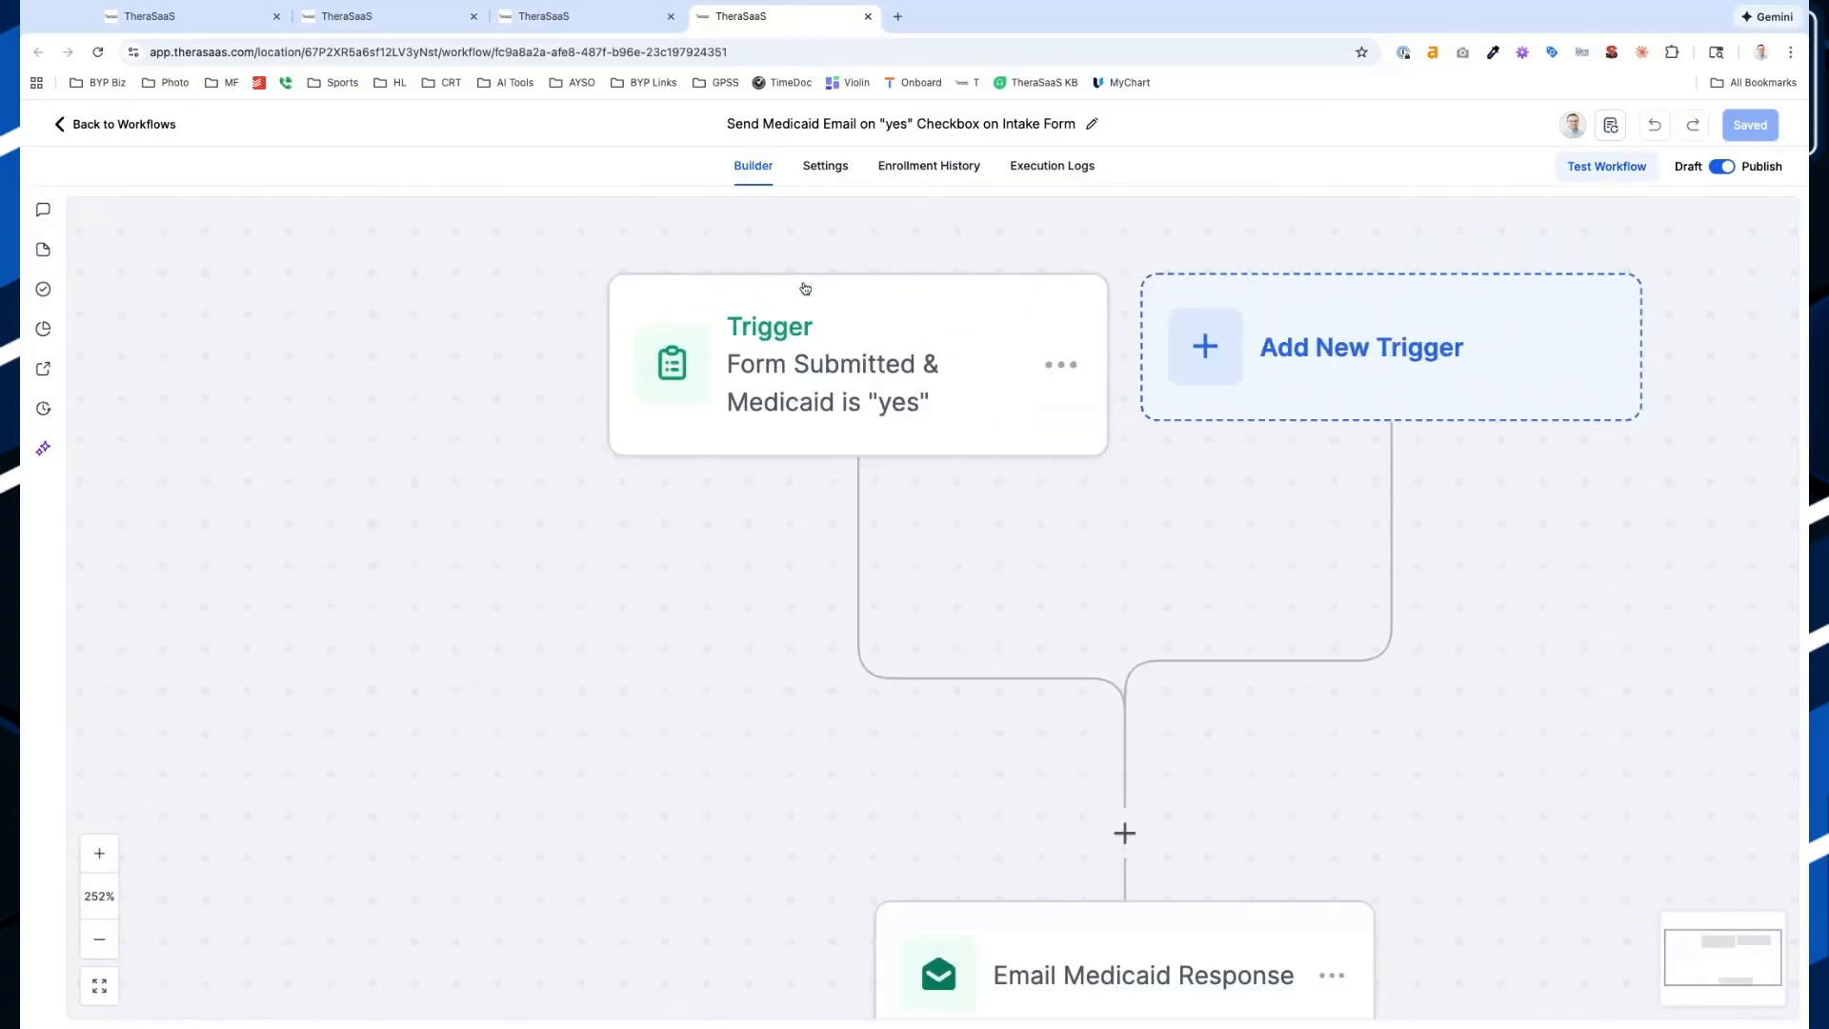
pyautogui.click(815, 363)
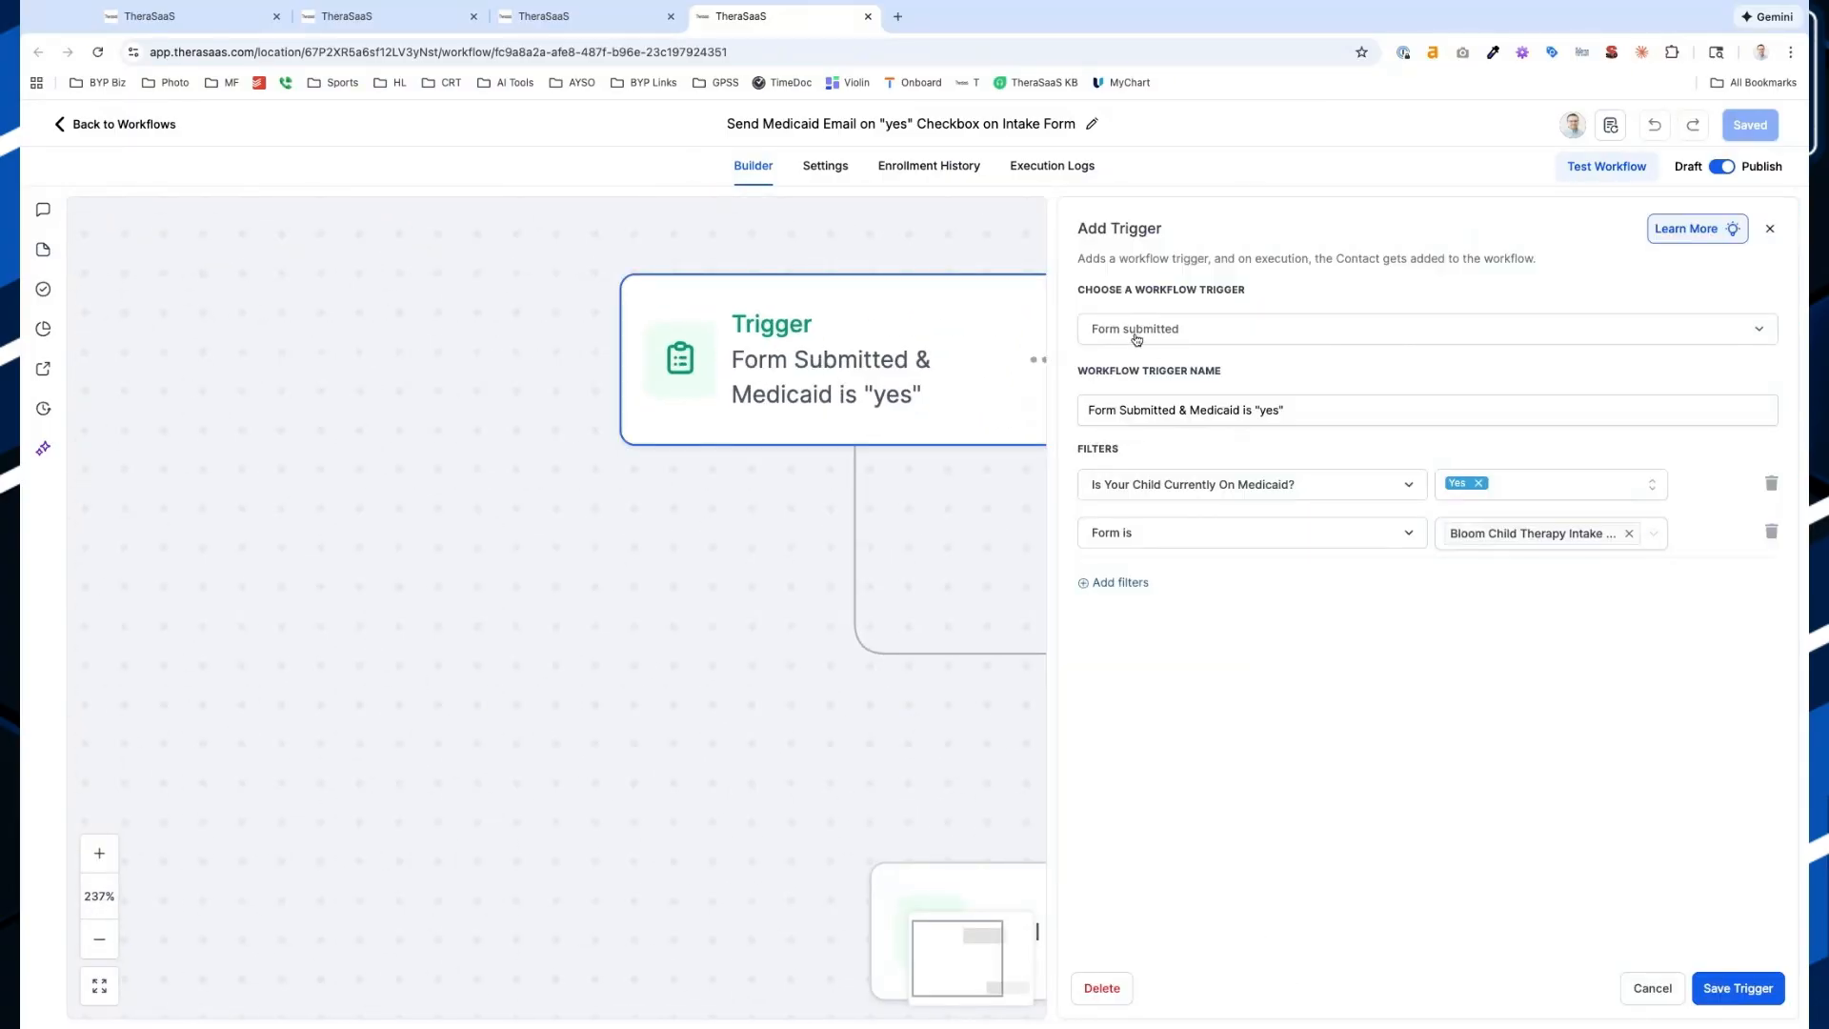
pyautogui.scroll(-5, 996, 500)
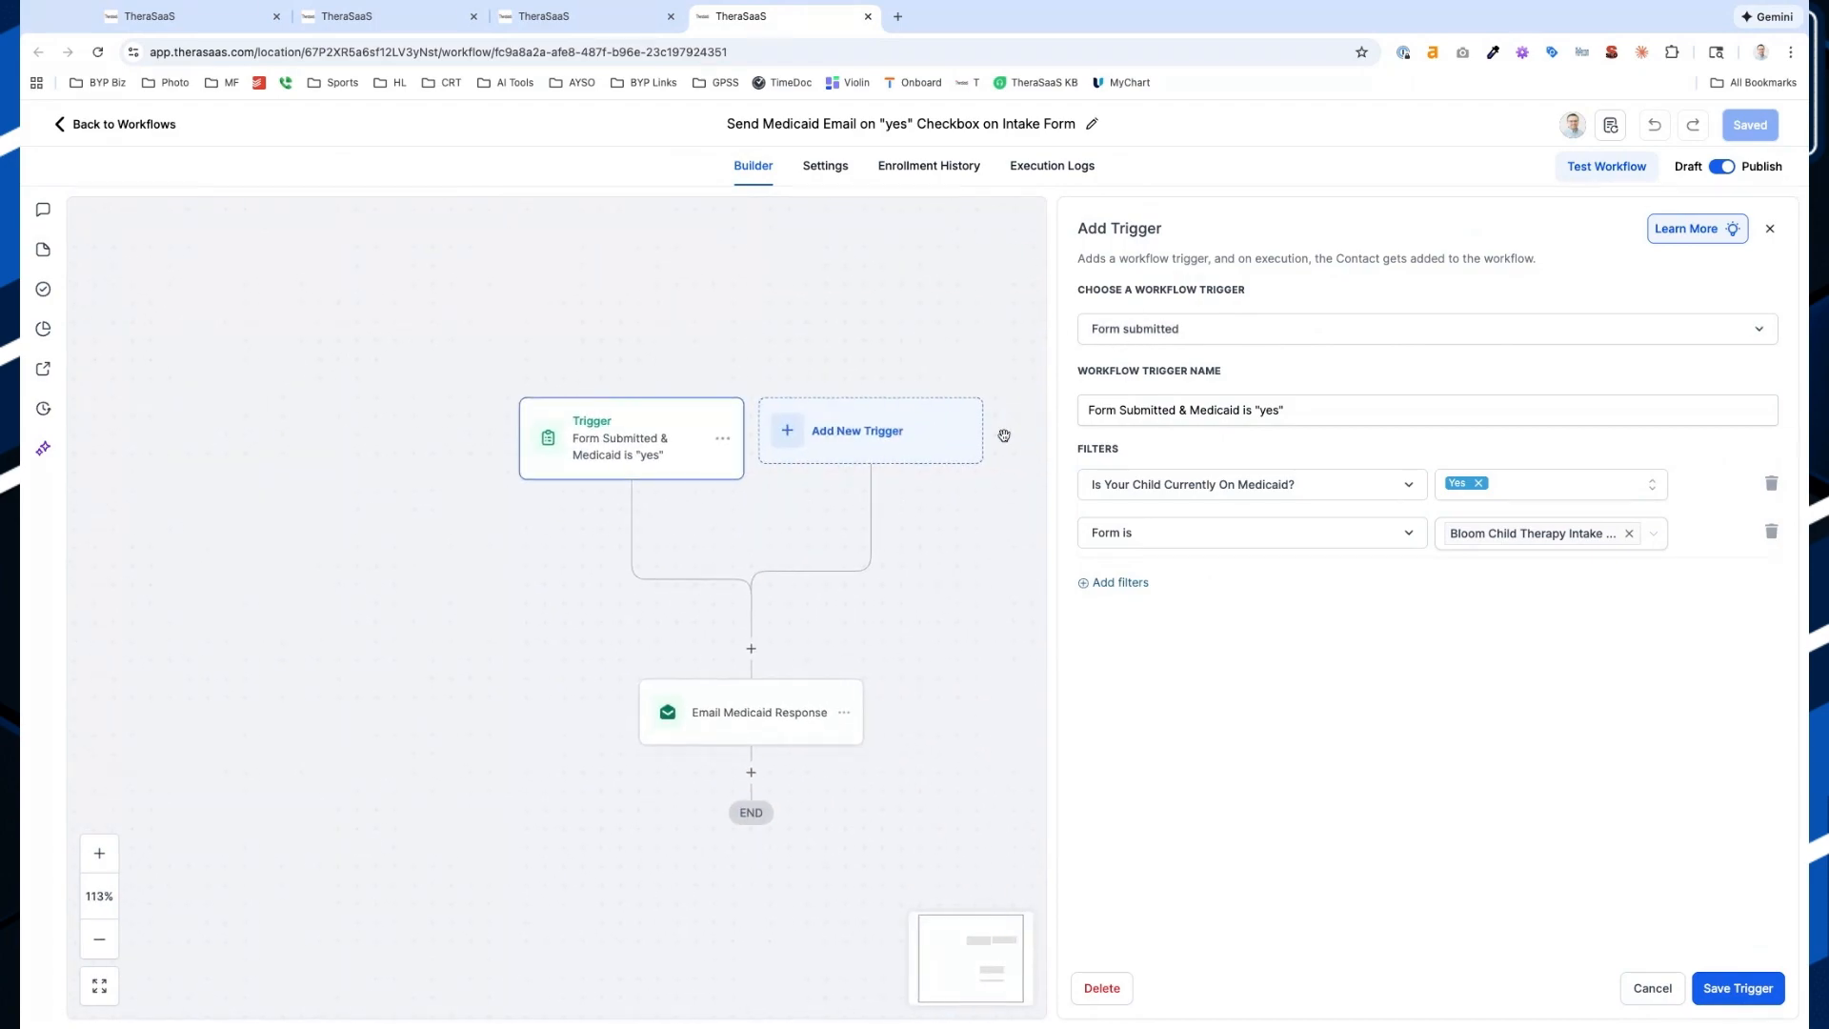
# Start a second Form Submitted trigger with a "Form is" filter set to the Bloom Clinician Initial Onboarding Form
pyautogui.click(872, 440)
pyautogui.write('form')
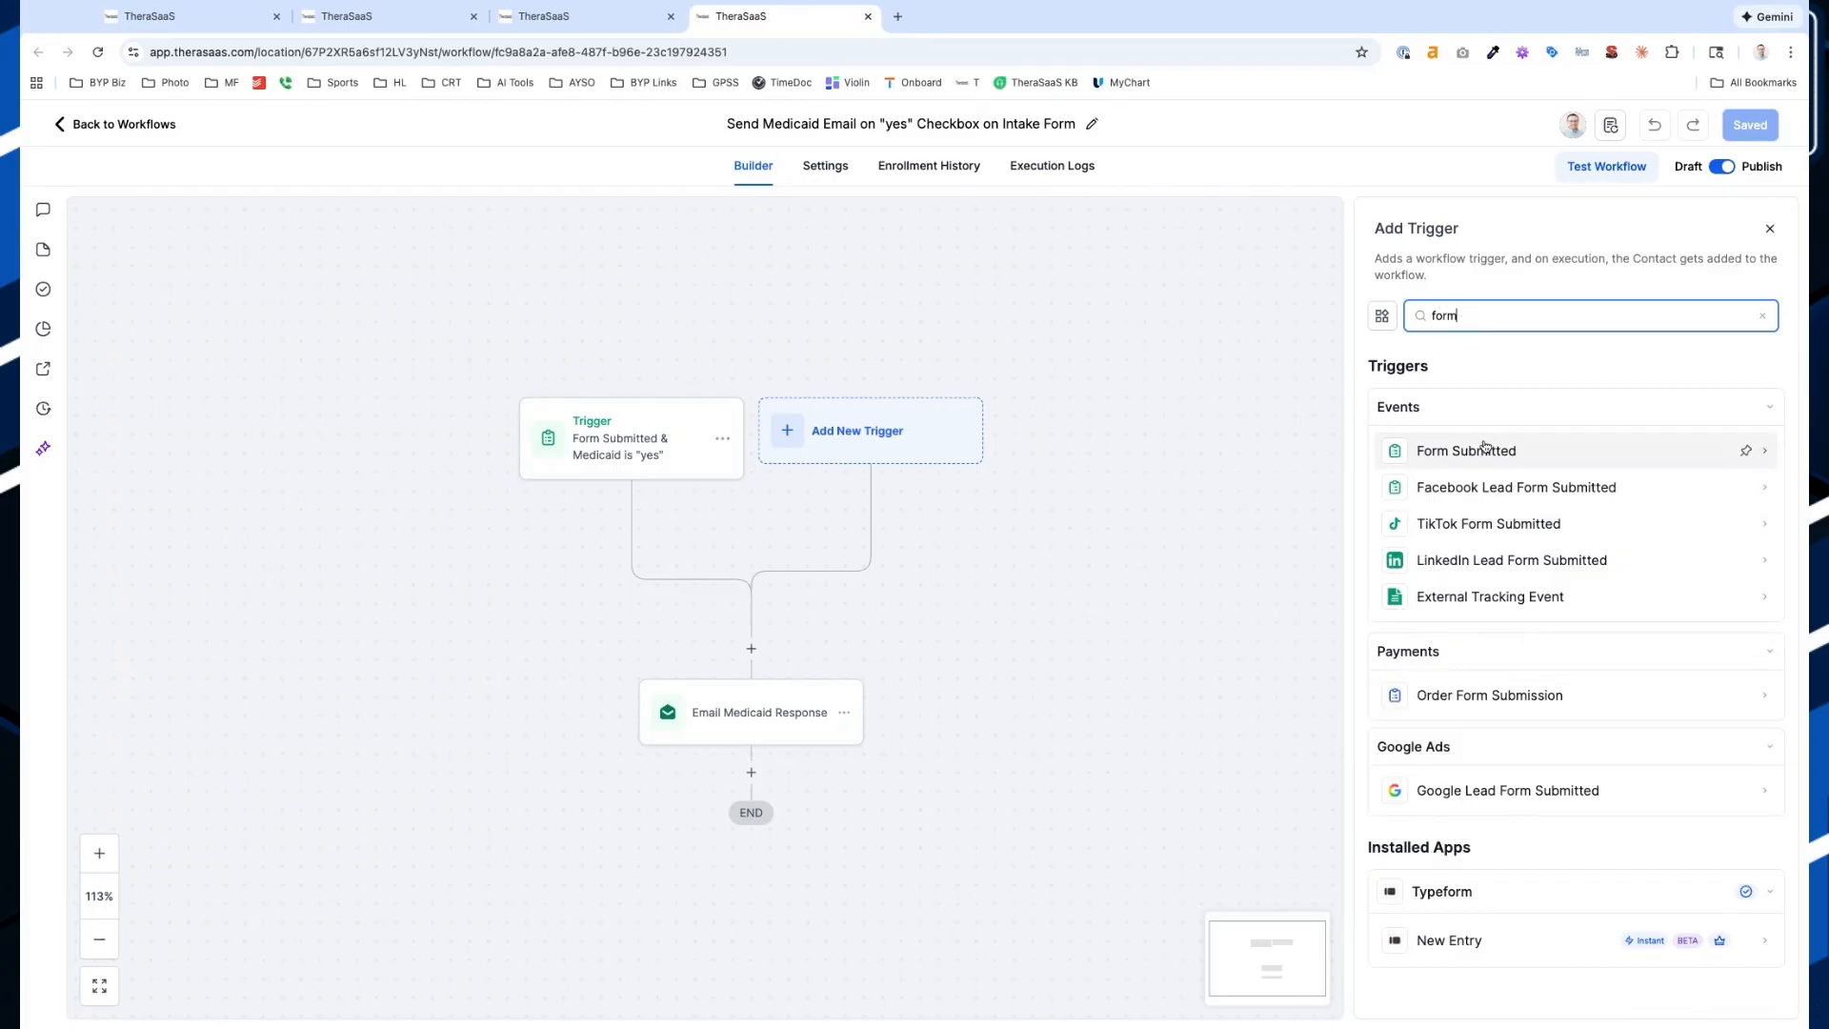
pyautogui.click(1484, 448)
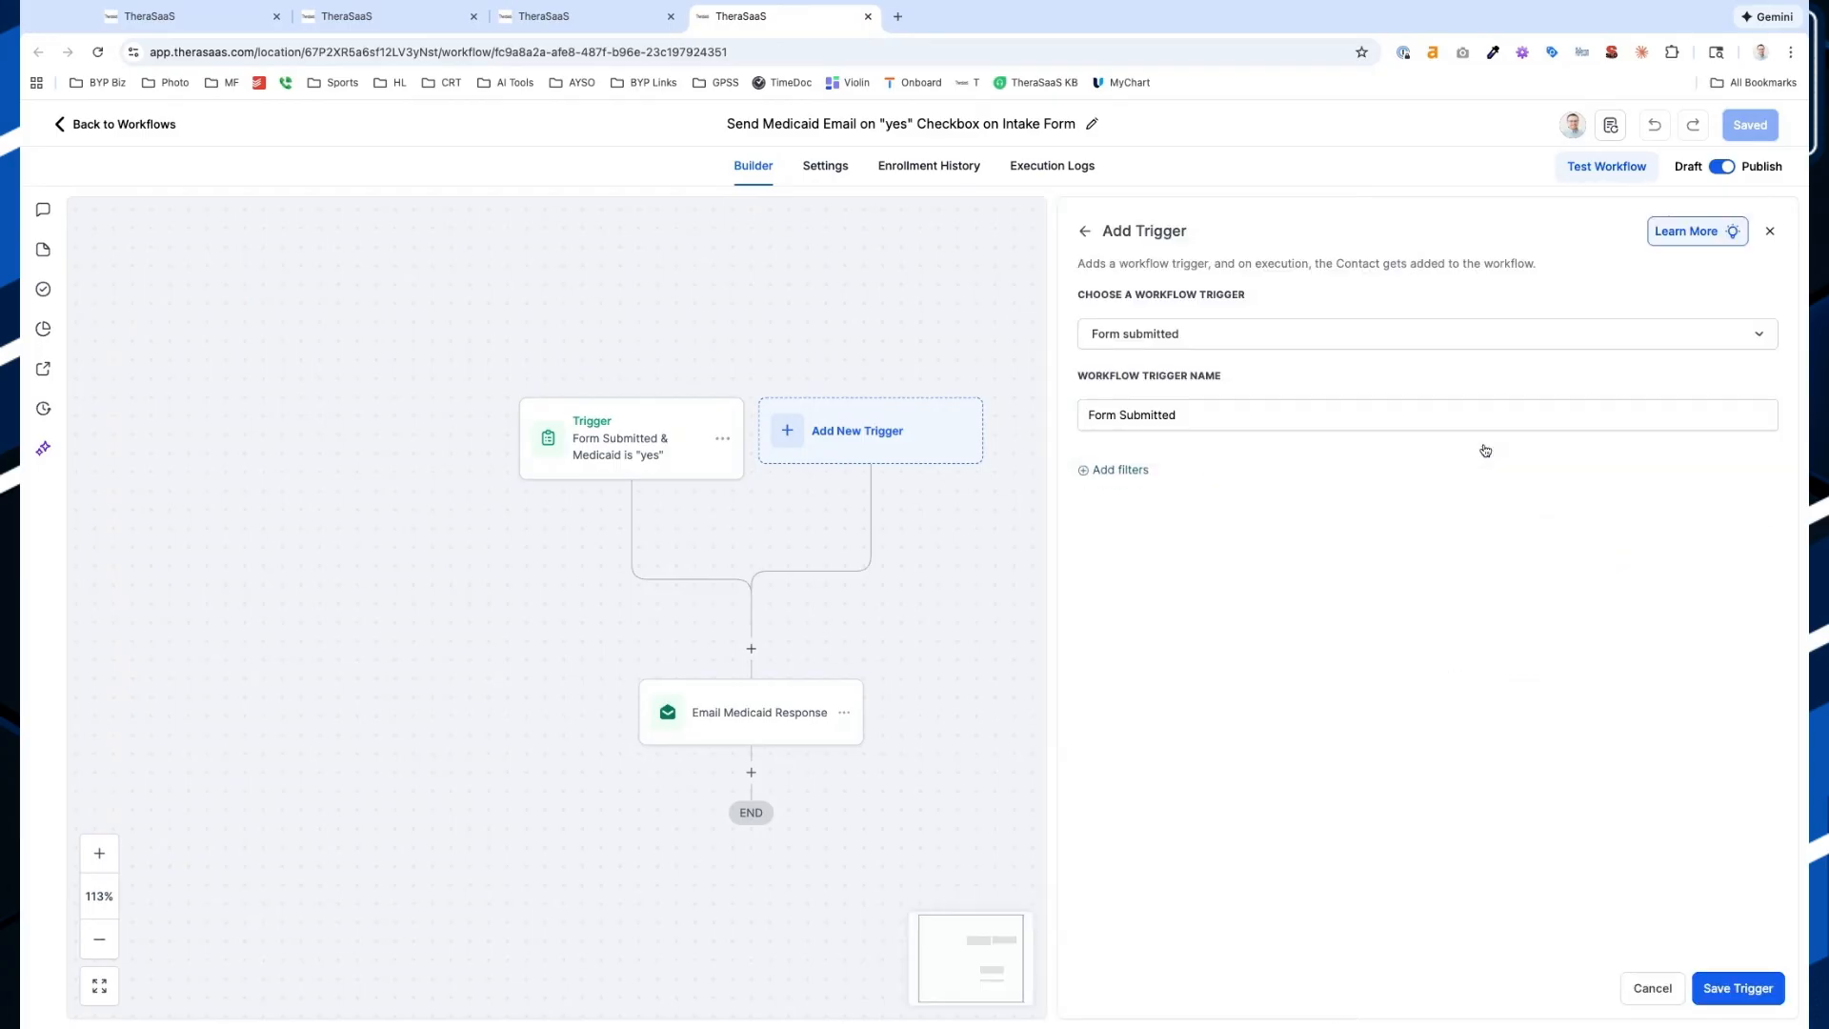
pyautogui.click(1121, 471)
pyautogui.click(1150, 493)
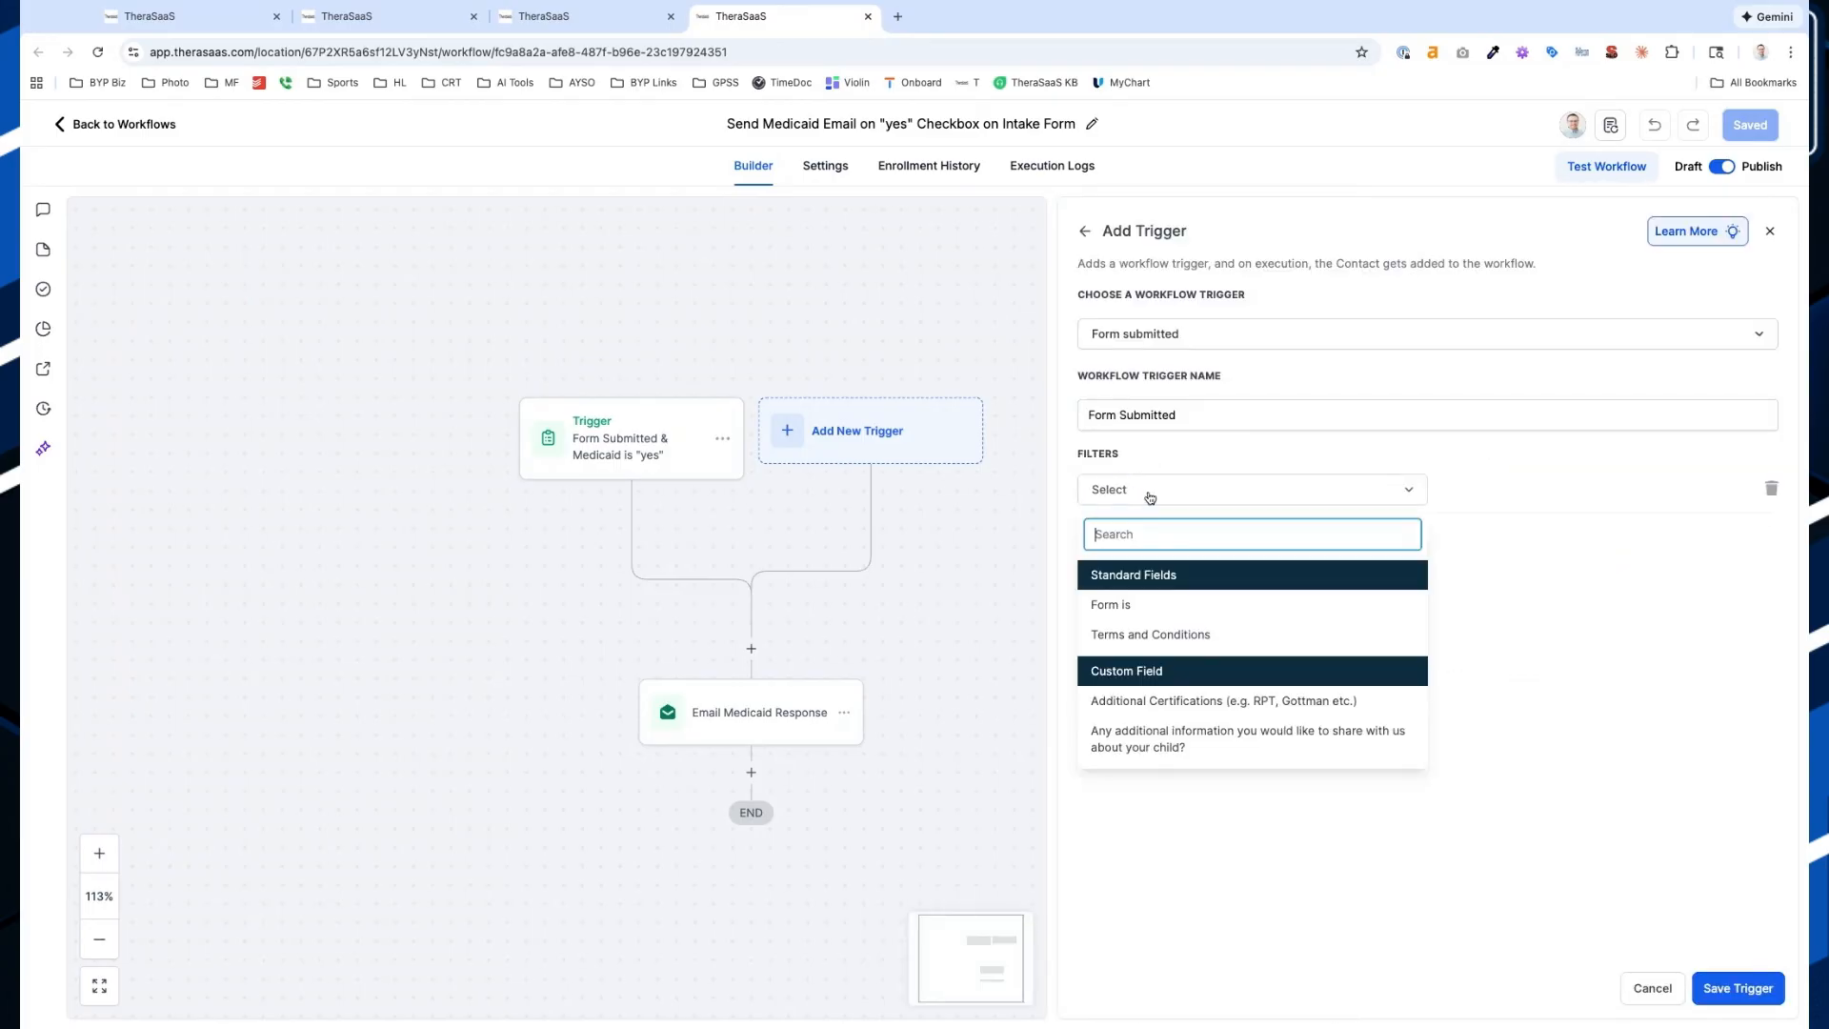
pyautogui.click(1154, 605)
pyautogui.click(1486, 490)
pyautogui.click(1484, 584)
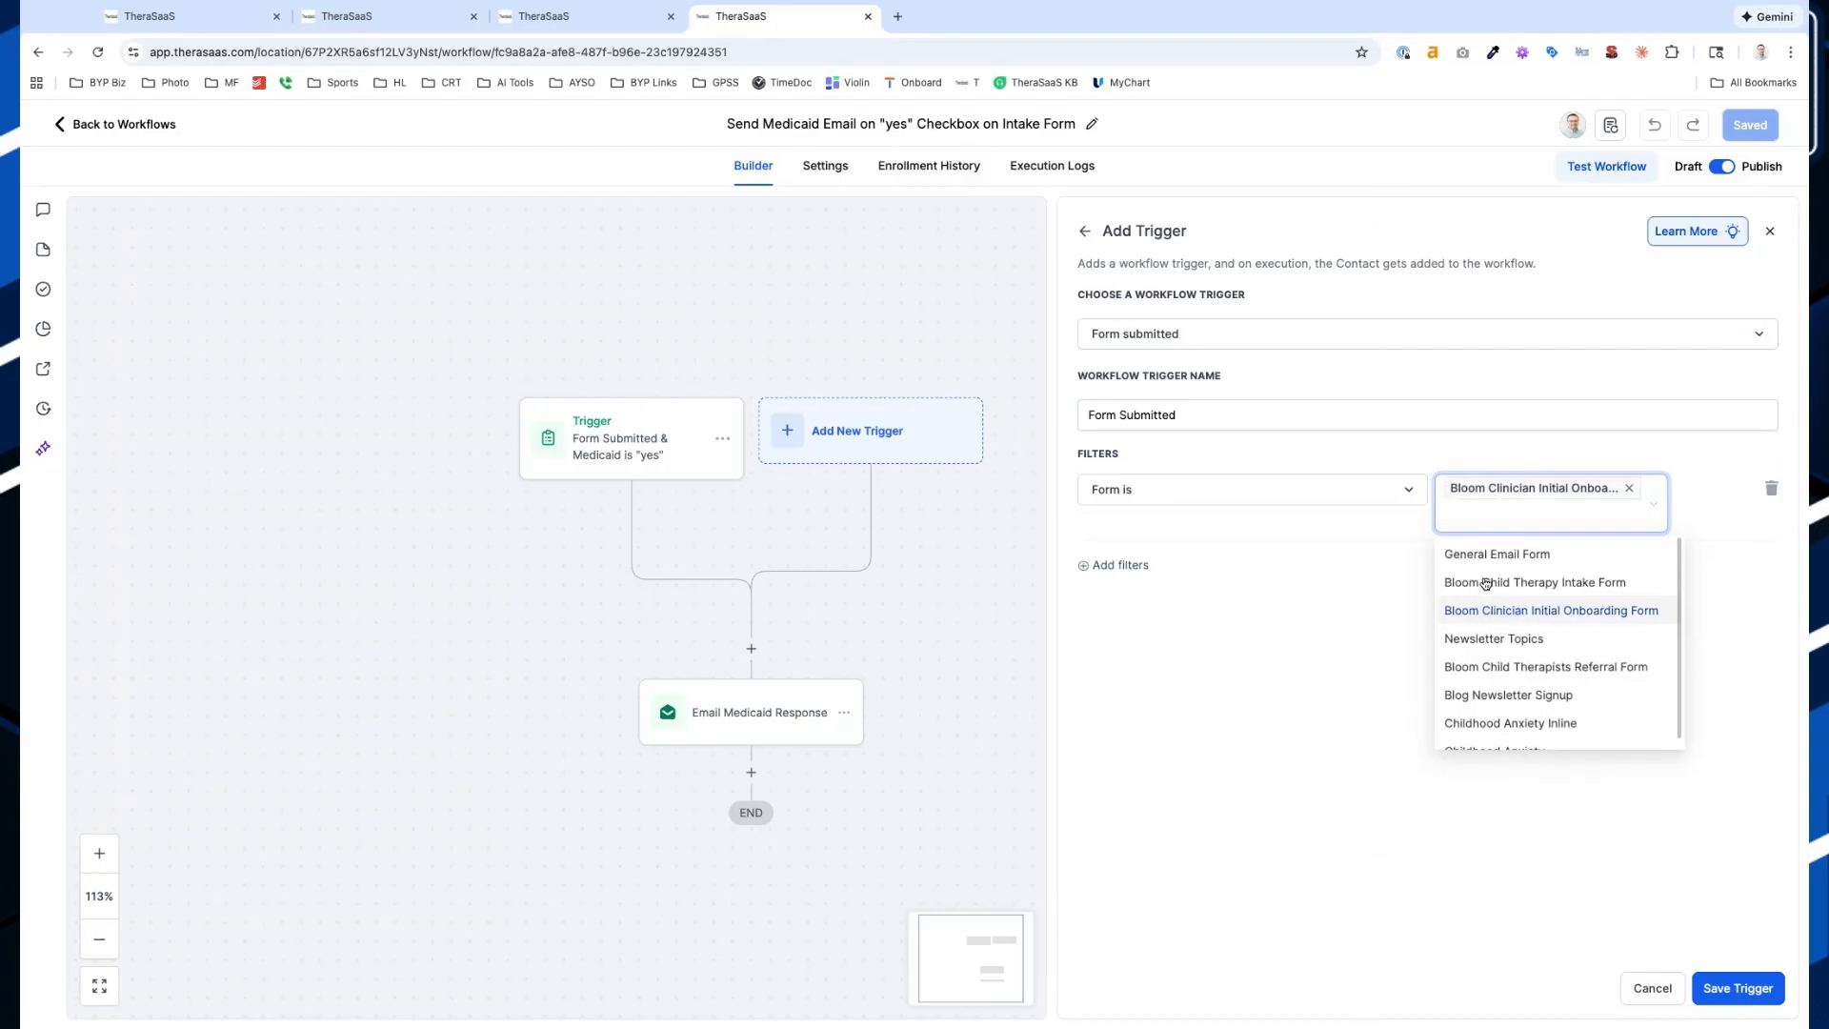
pyautogui.click(1143, 576)
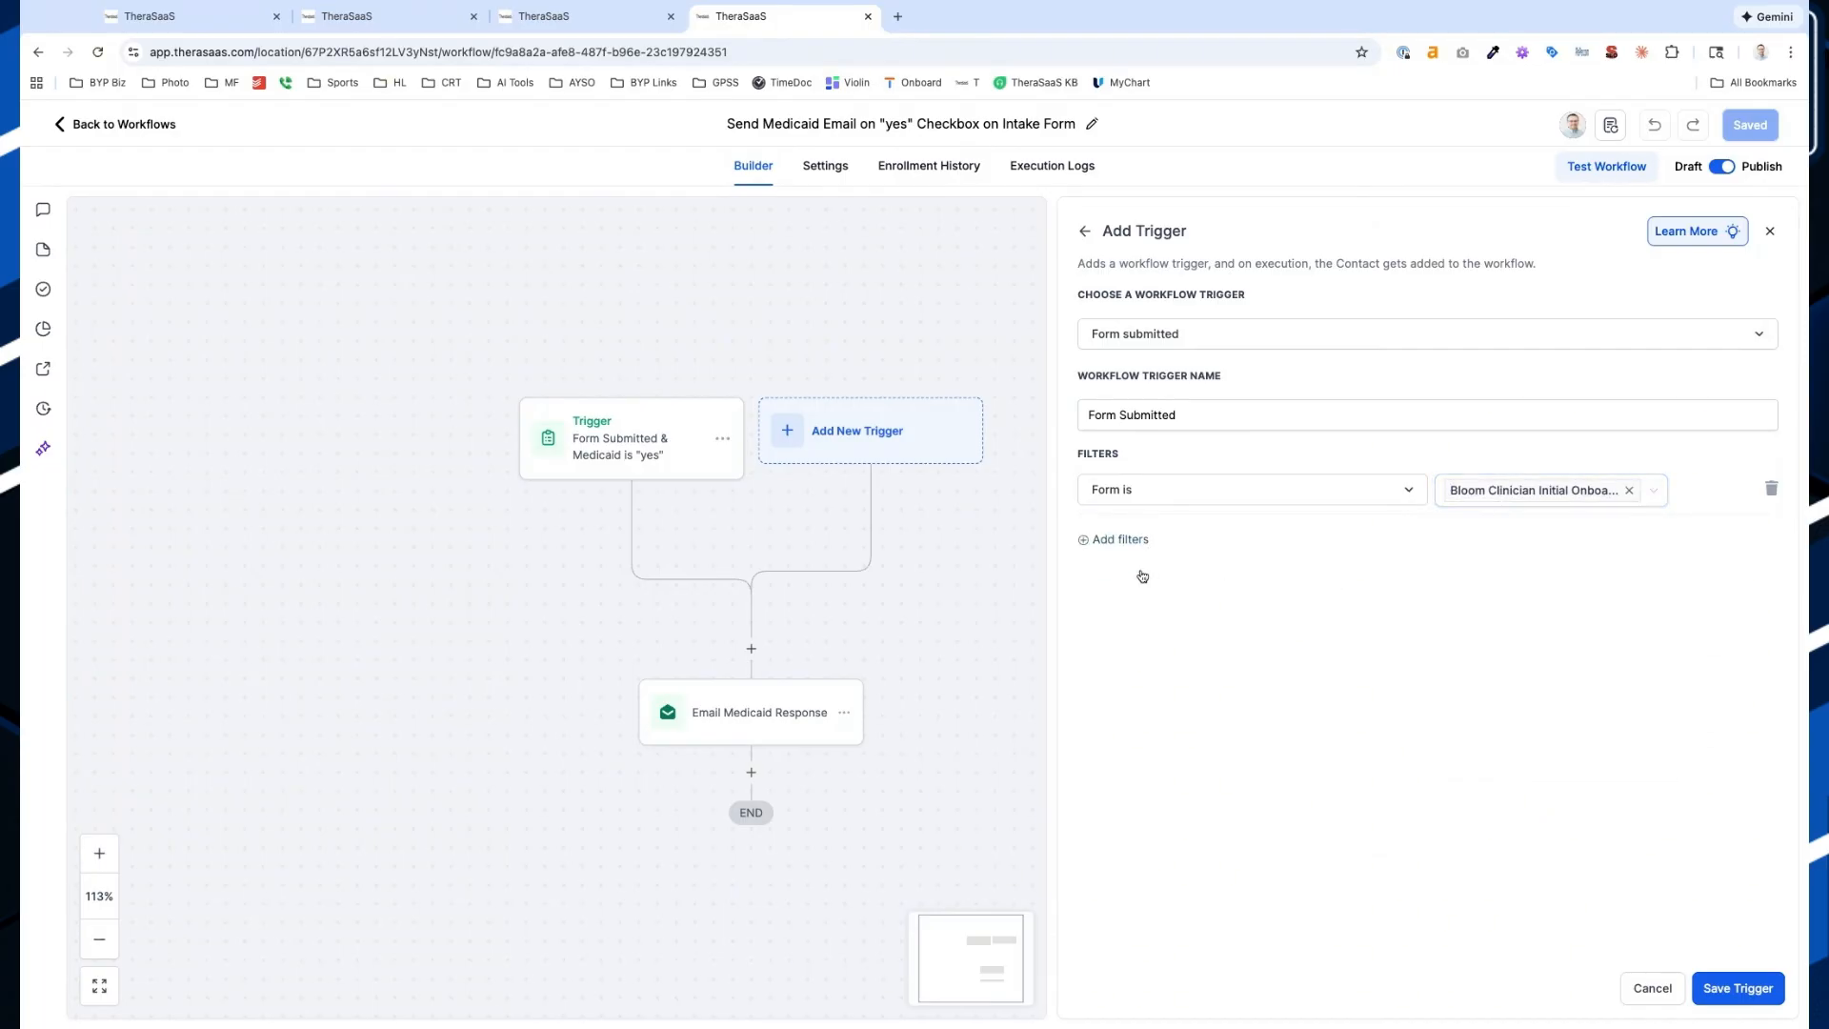
# Add an "Is Your Child Currently On Medicaid?" filter set to Yes, and discard the unsaved trigger
pyautogui.click(1121, 541)
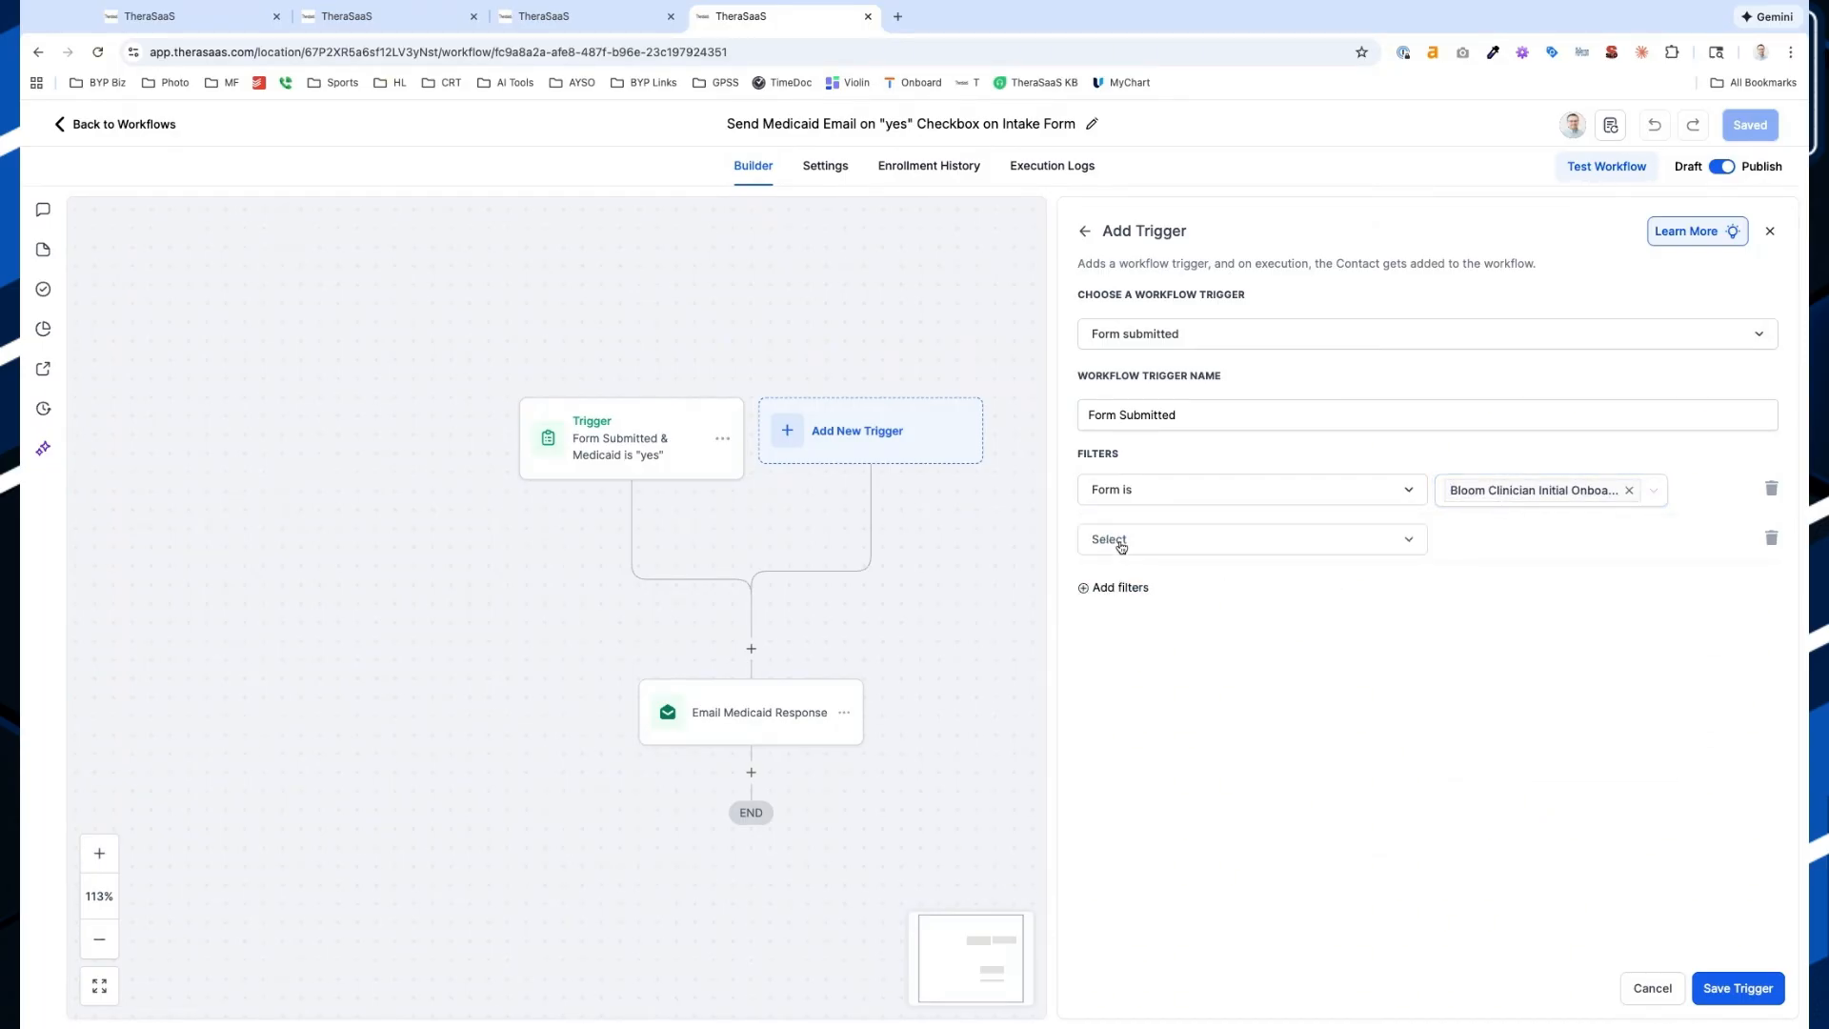
pyautogui.click(1156, 540)
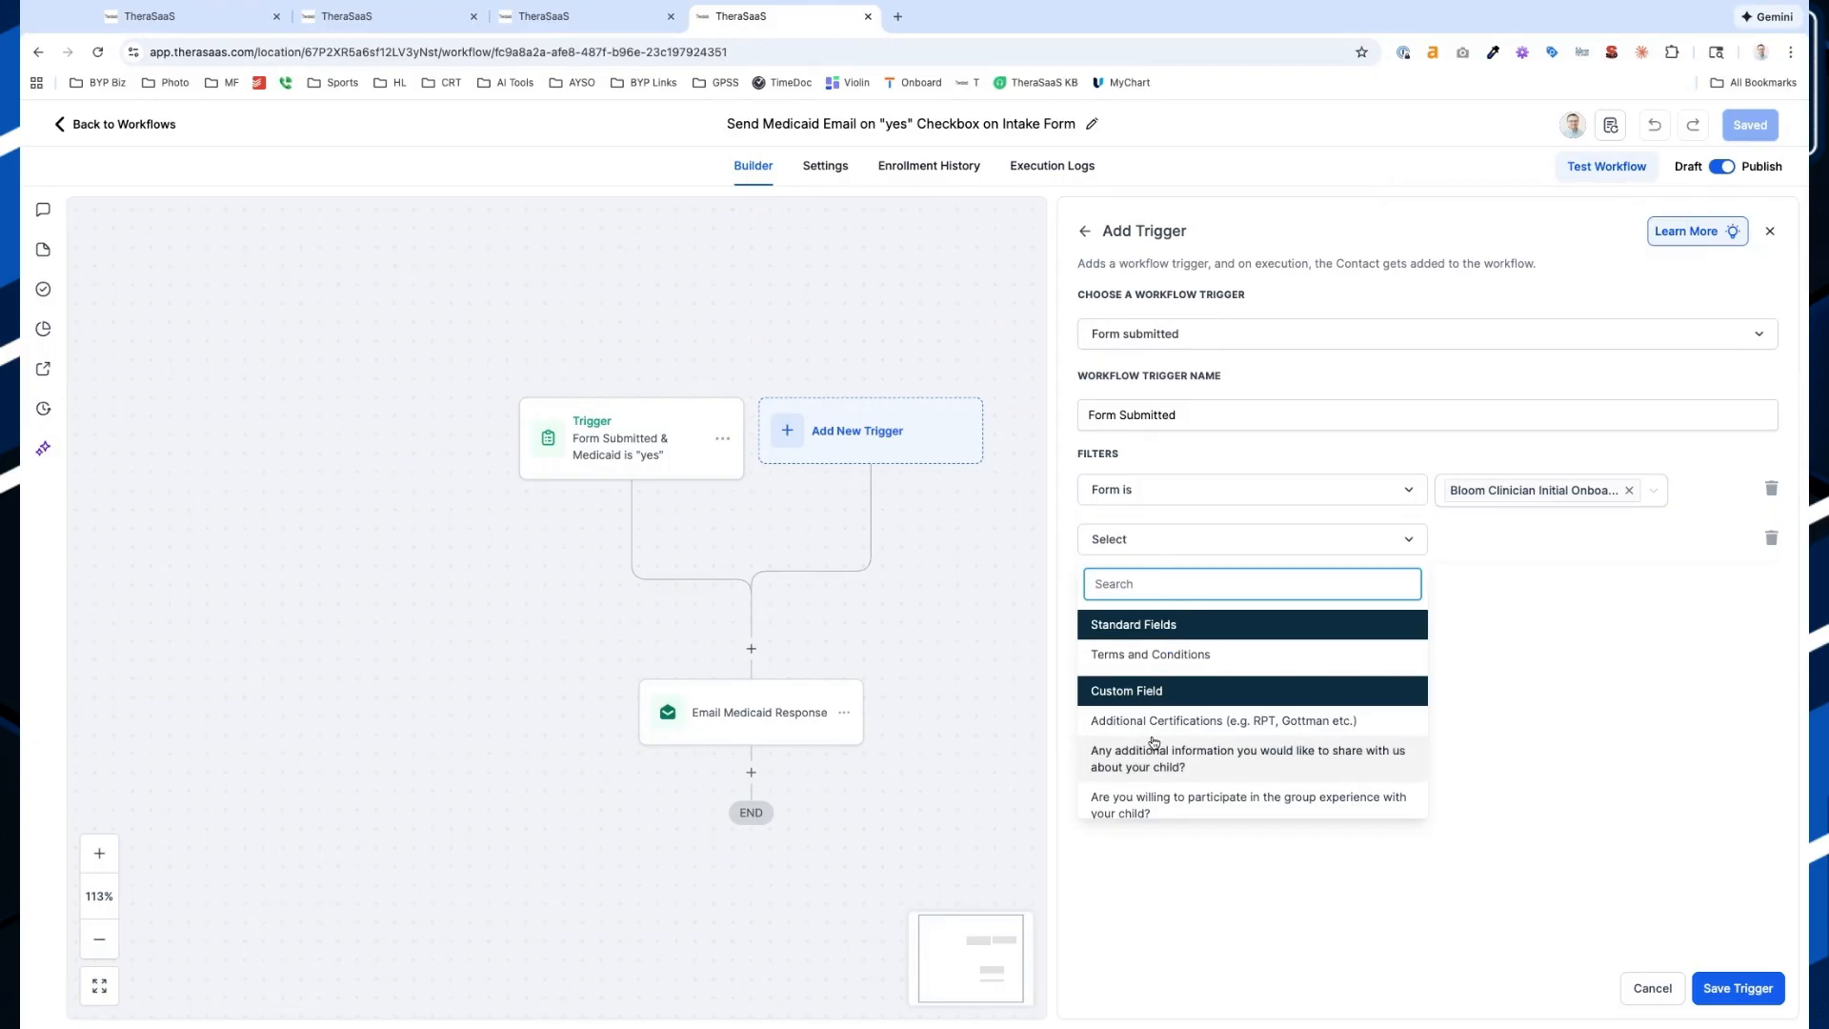
pyautogui.write('med')
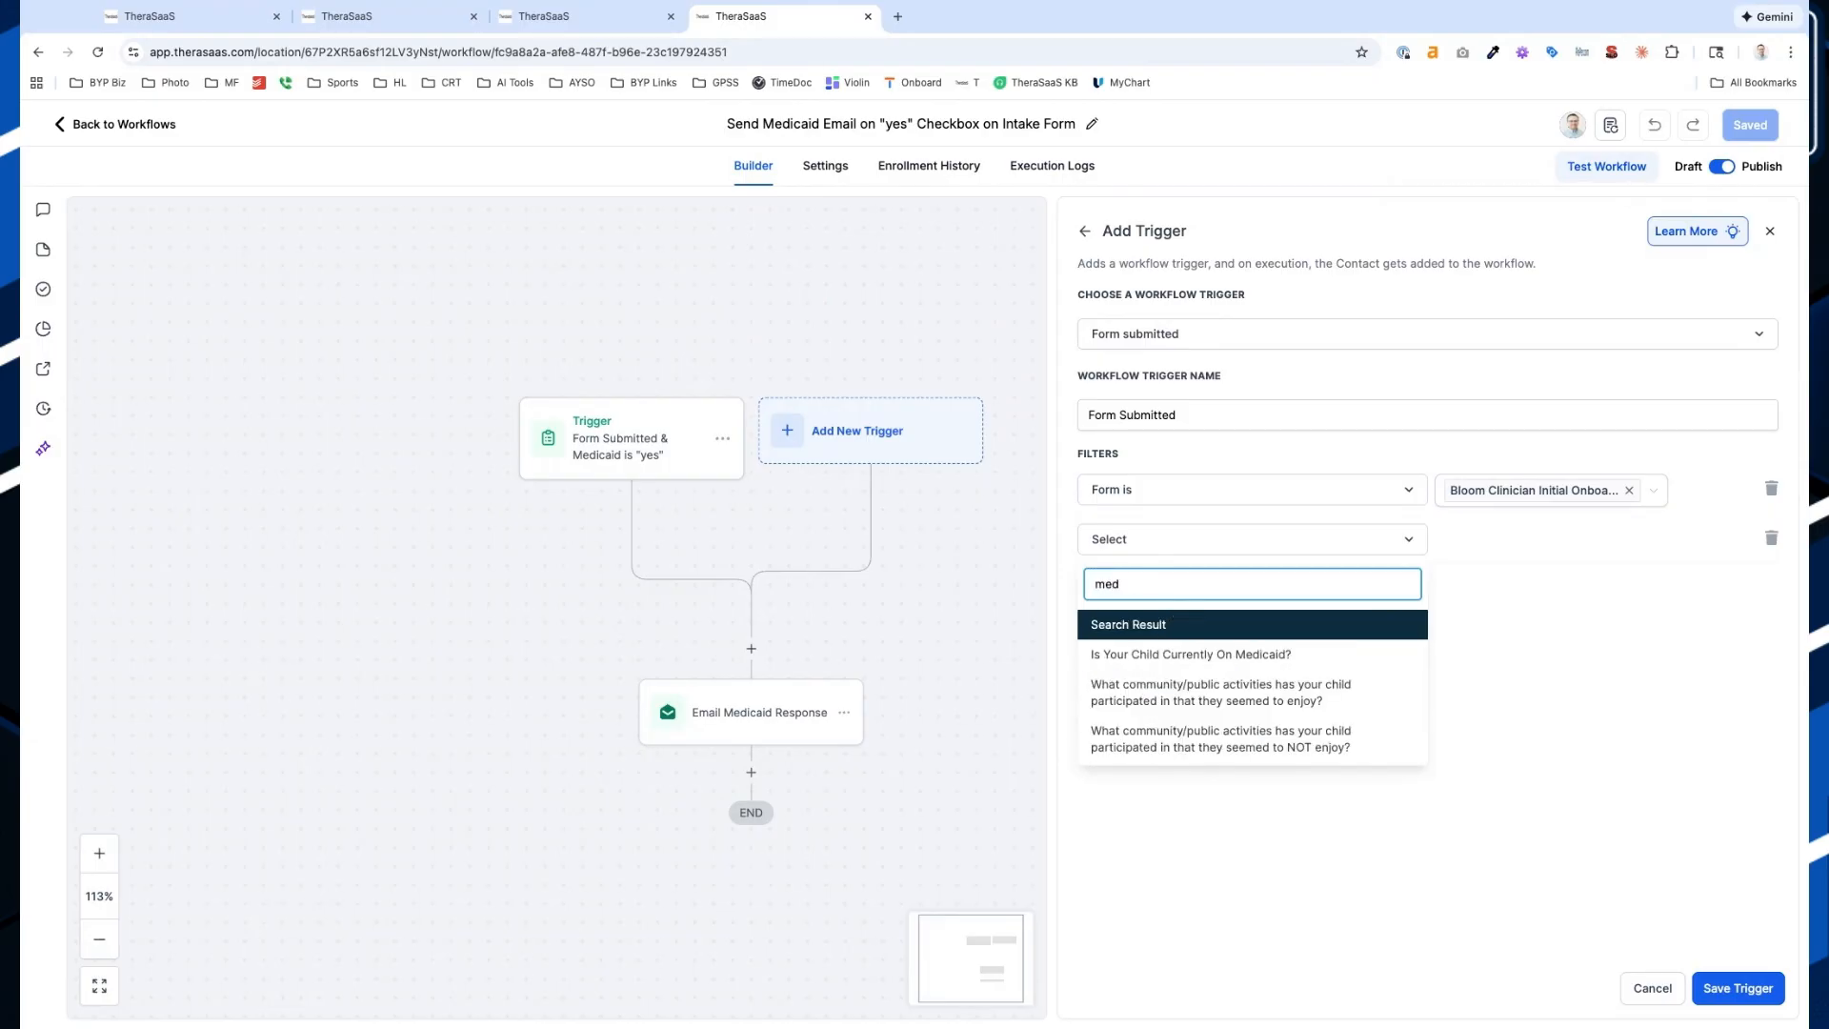
pyautogui.click(1174, 654)
pyautogui.click(1478, 551)
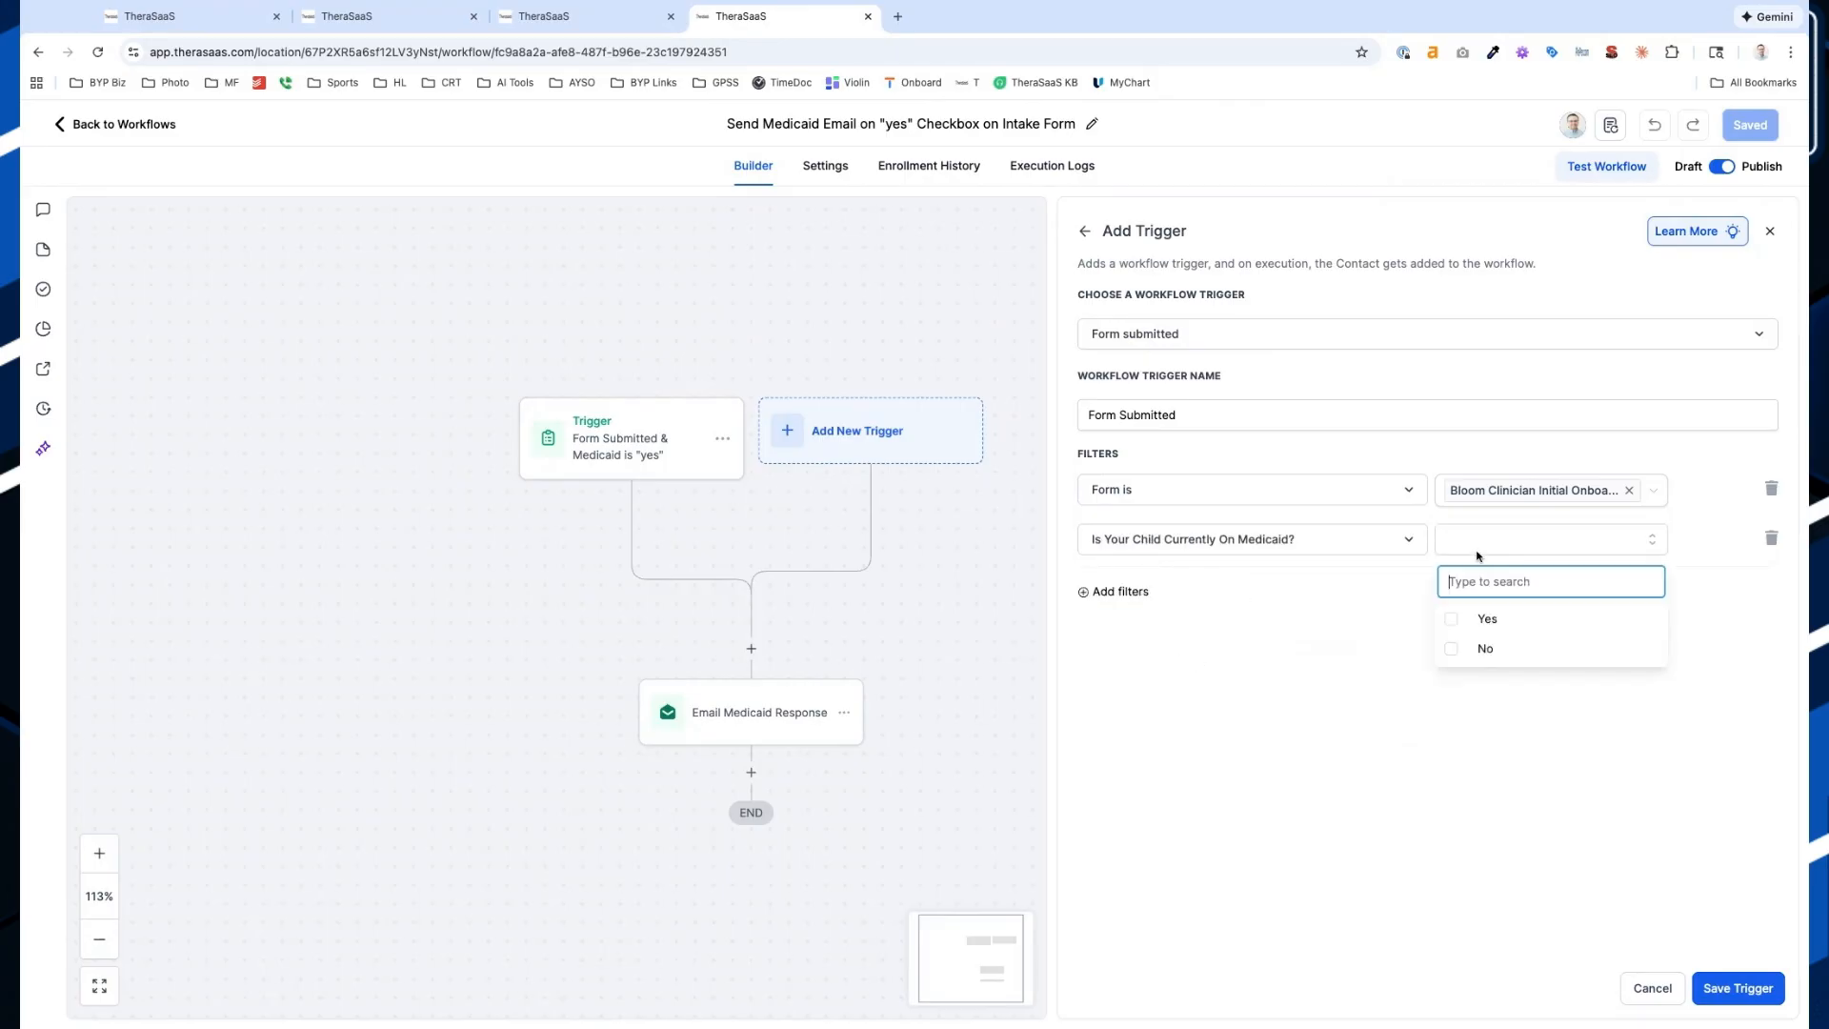
pyautogui.click(1482, 615)
pyautogui.click(1652, 988)
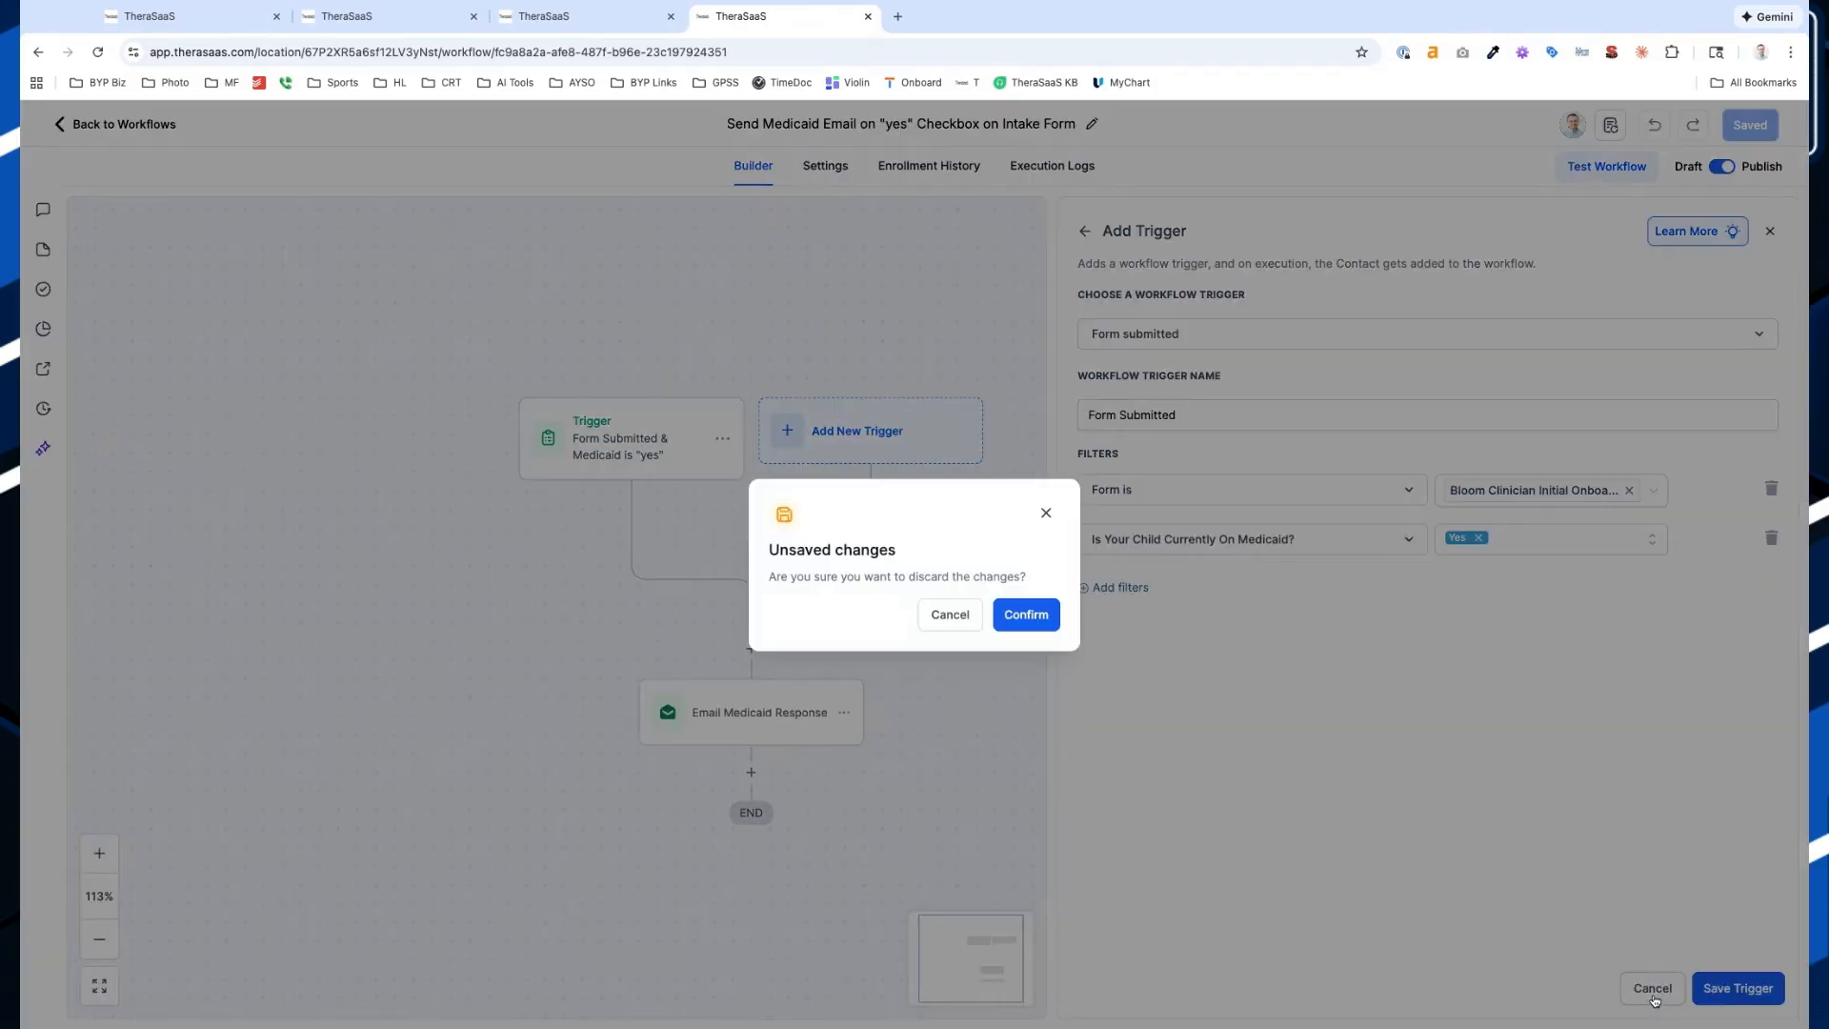
pyautogui.click(1016, 606)
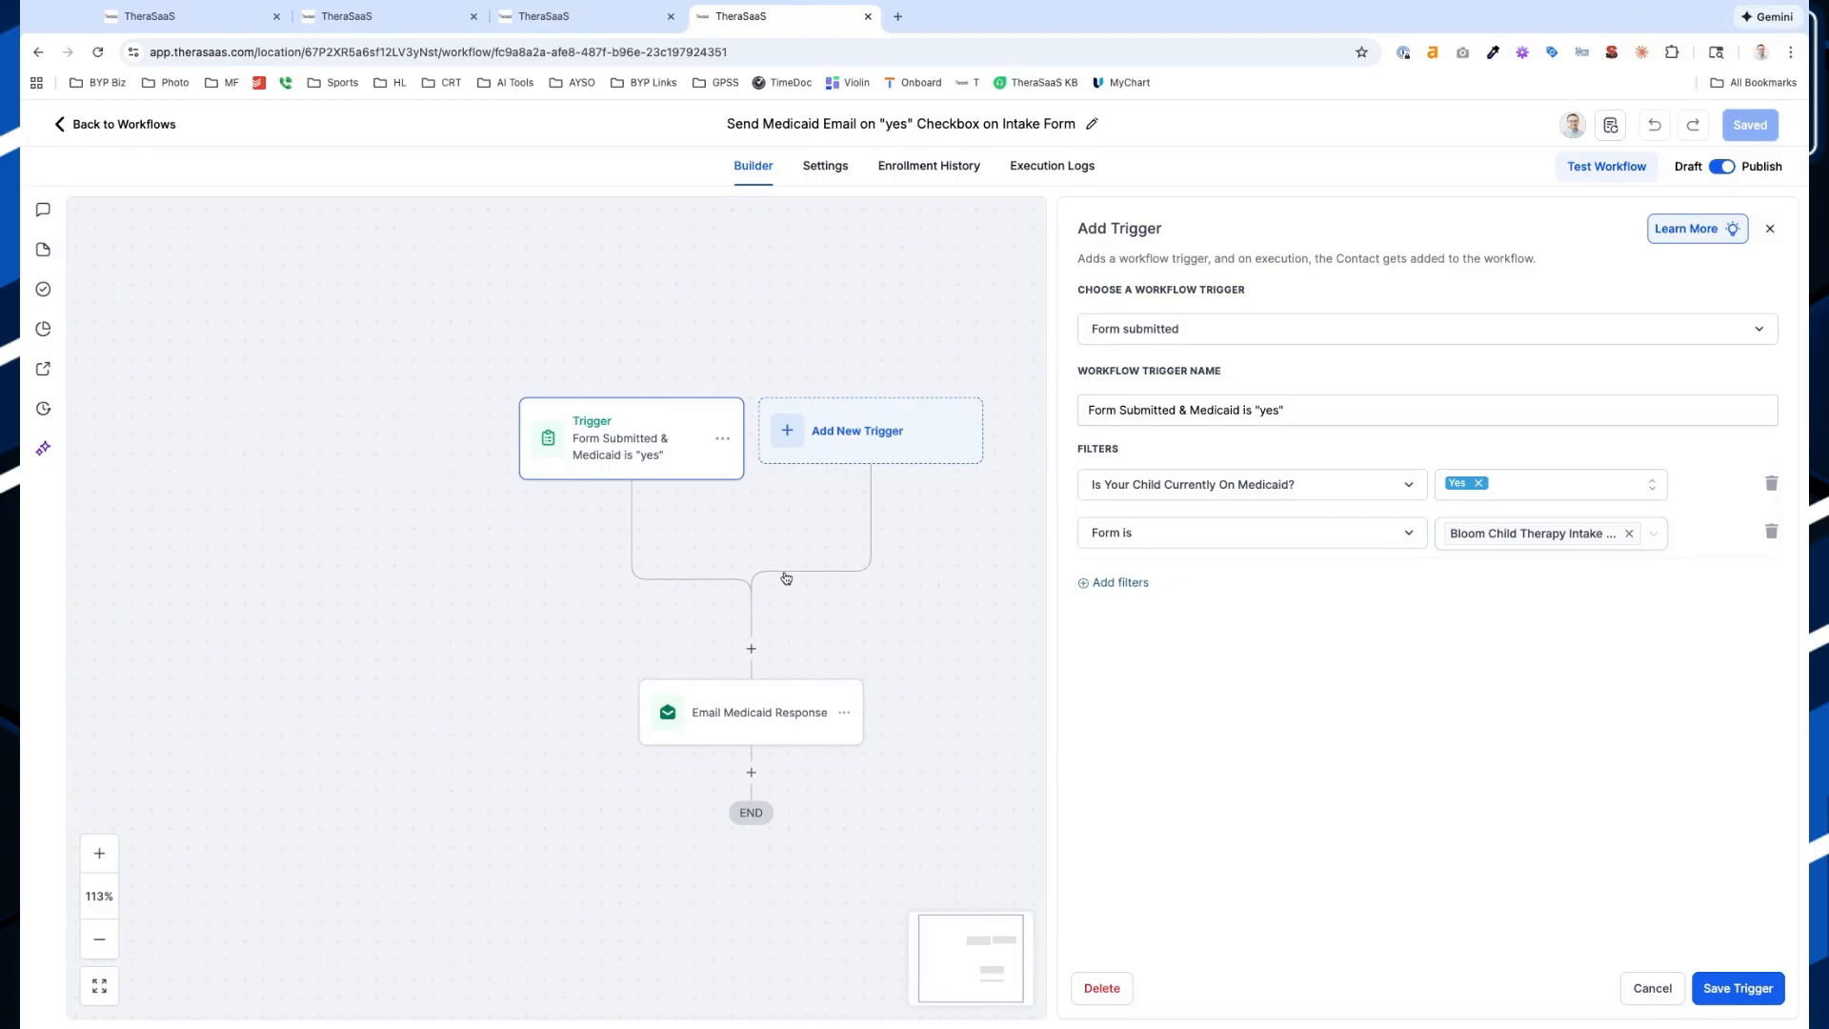
# Open the Email Medicaid Response action and examine its subject, Medicaid Response template text and test email settings
pyautogui.click(753, 716)
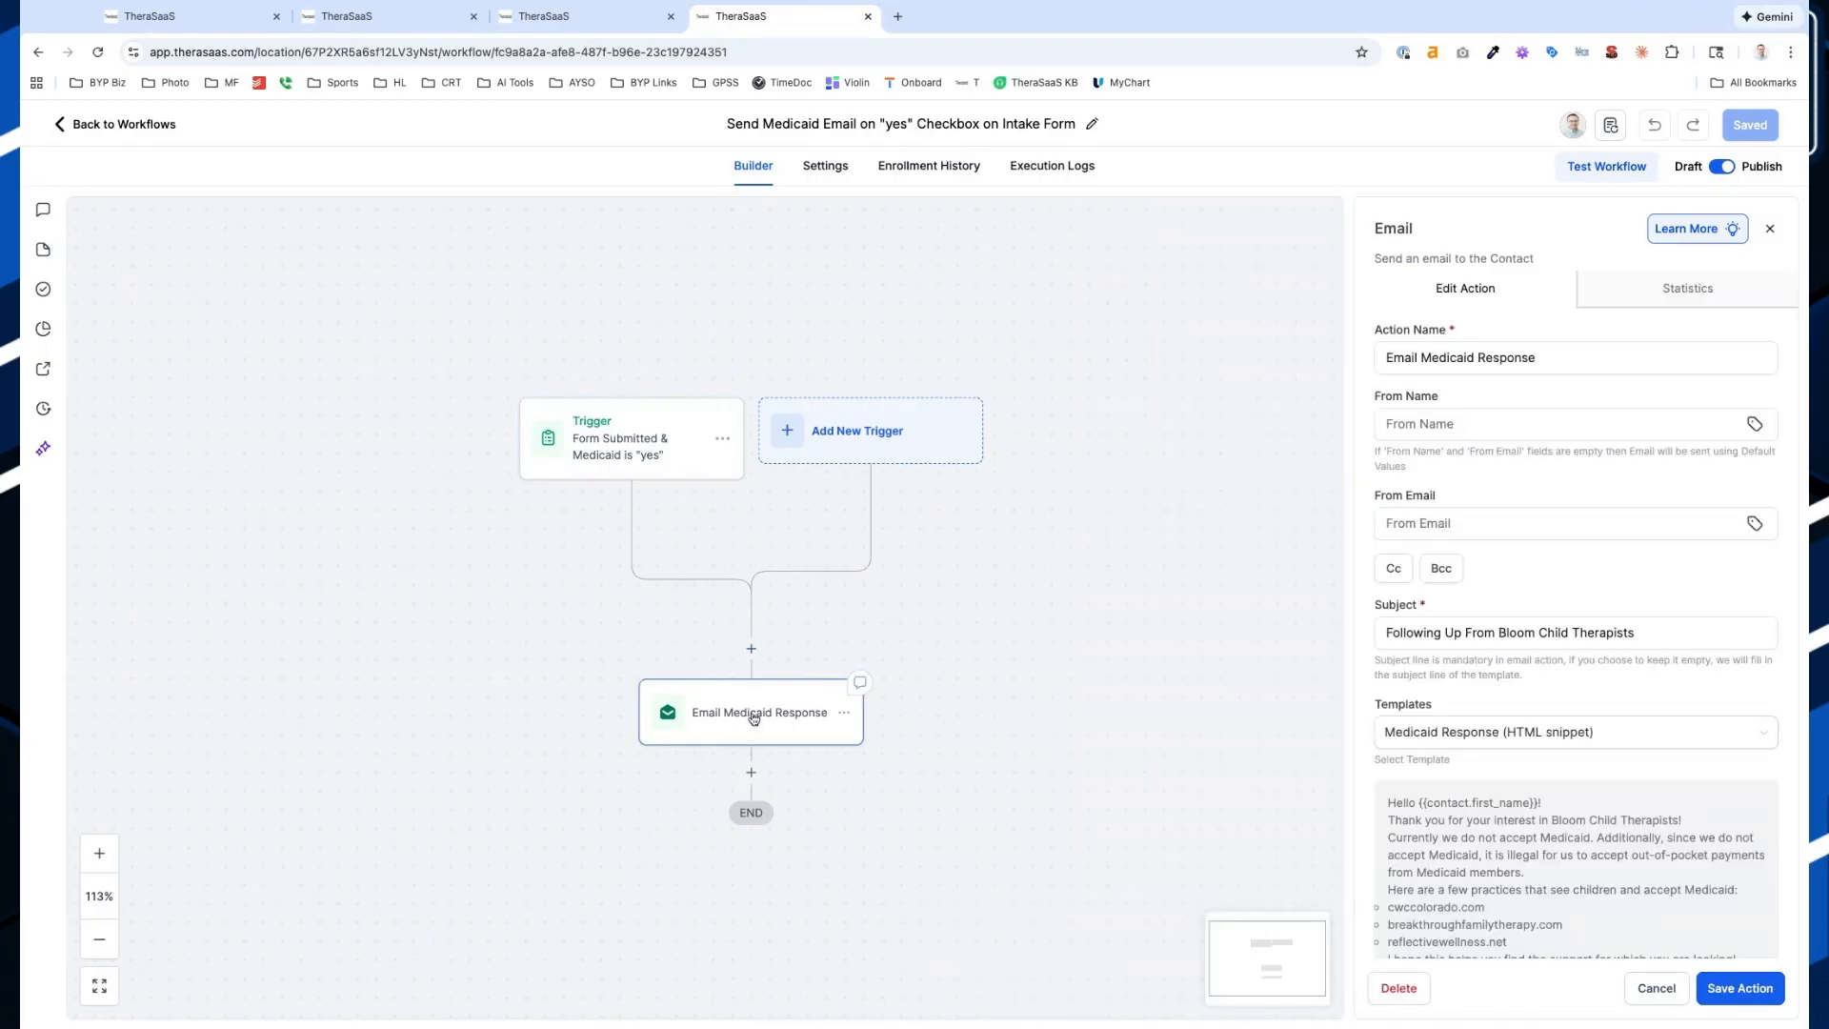
pyautogui.scroll(-1, 1480, 705)
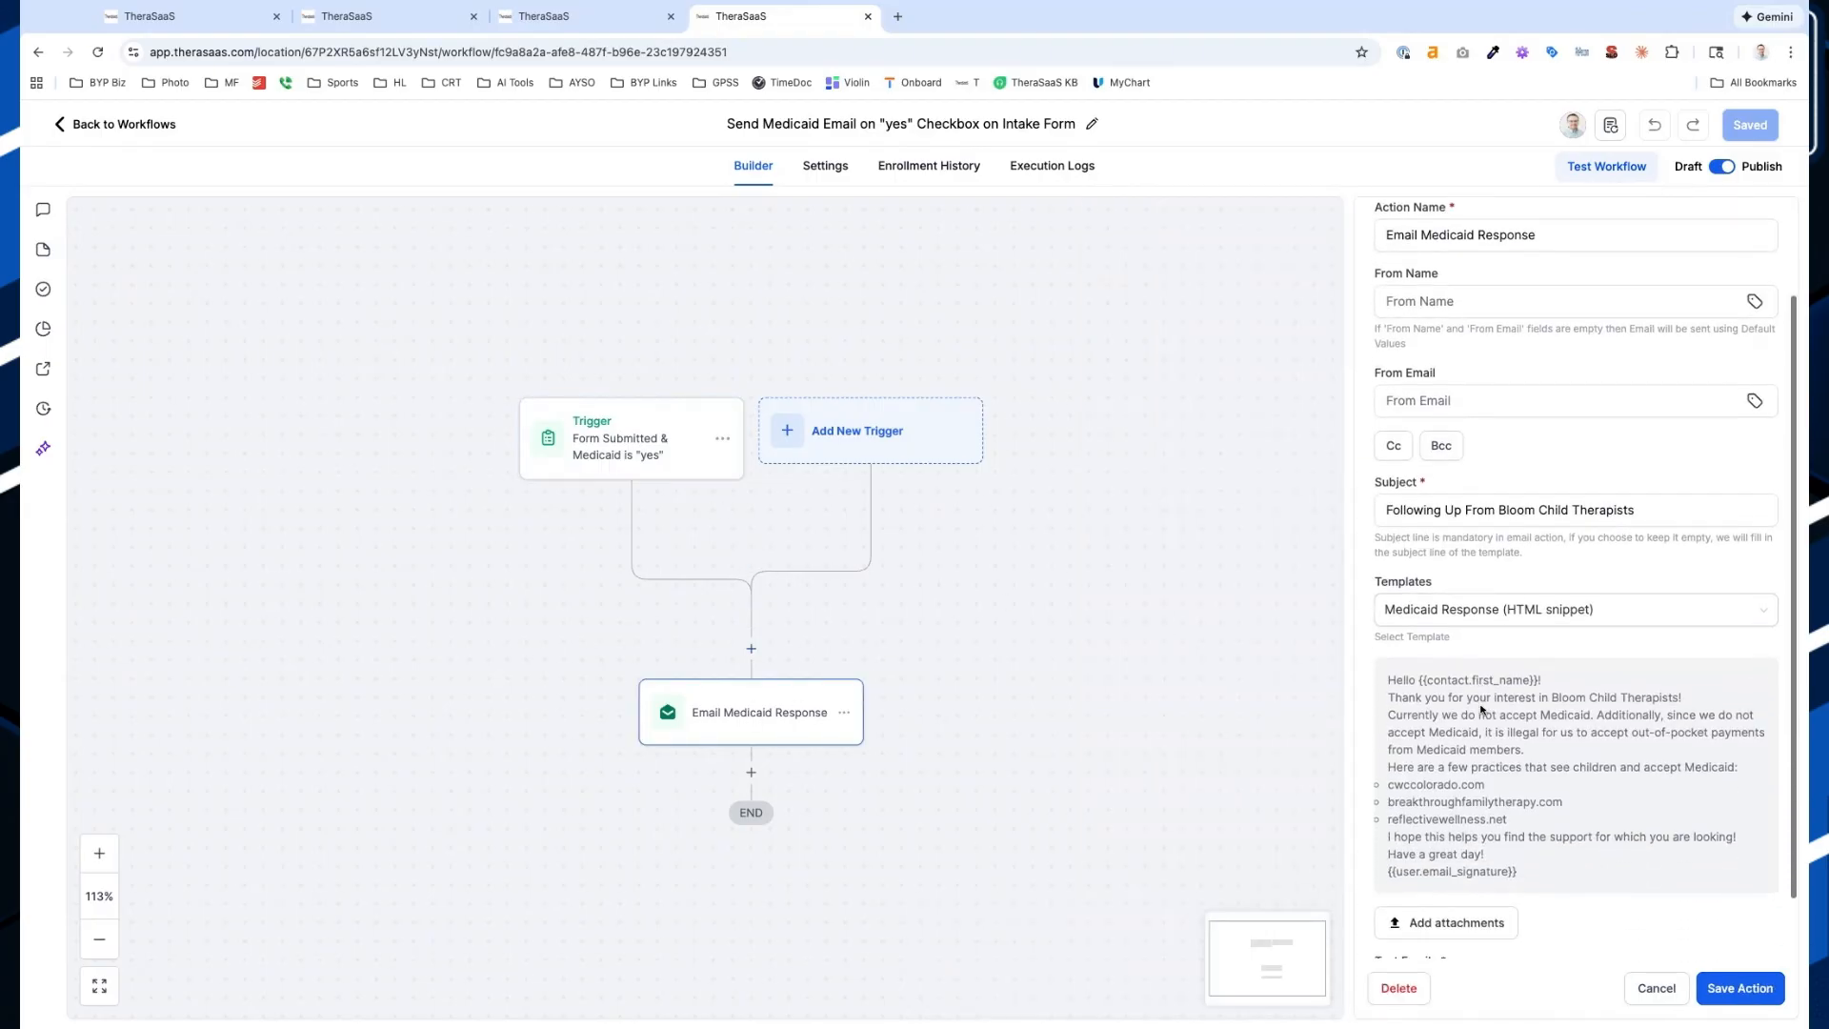
pyautogui.scroll(4, 1482, 710)
pyautogui.hscroll(1, 1482, 709)
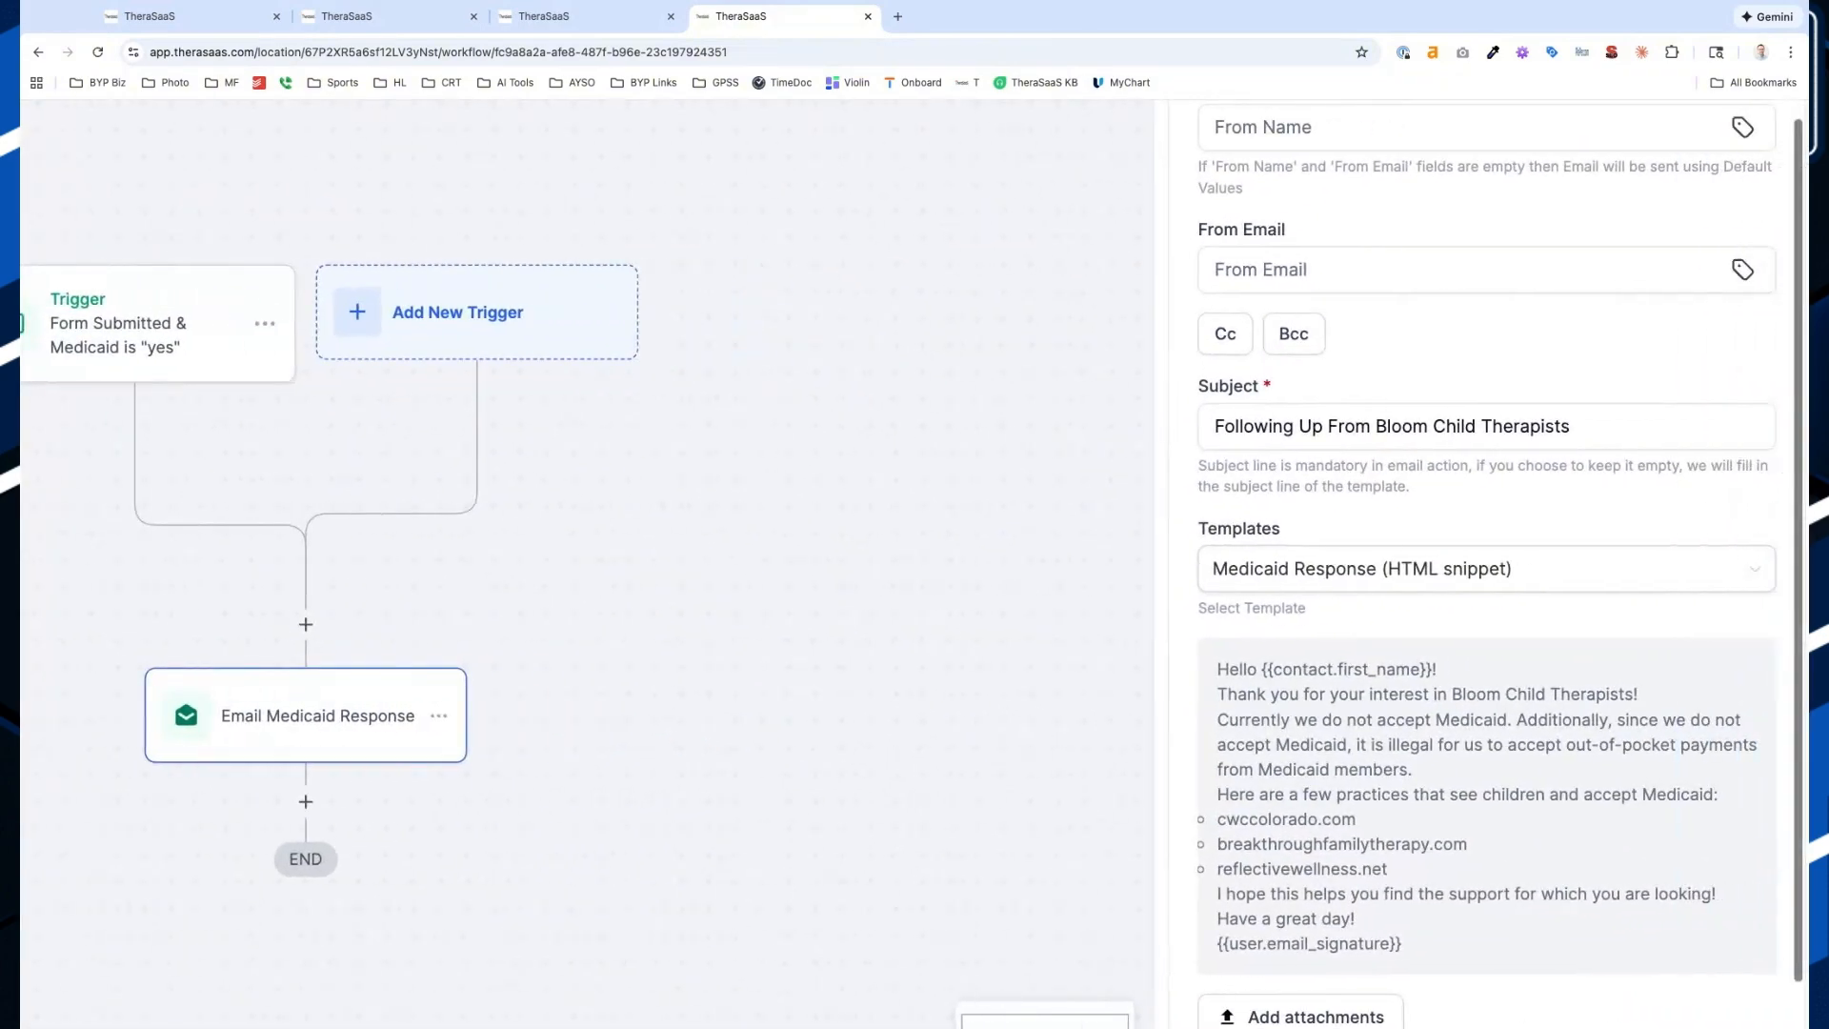
pyautogui.scroll(-2, 1331, 726)
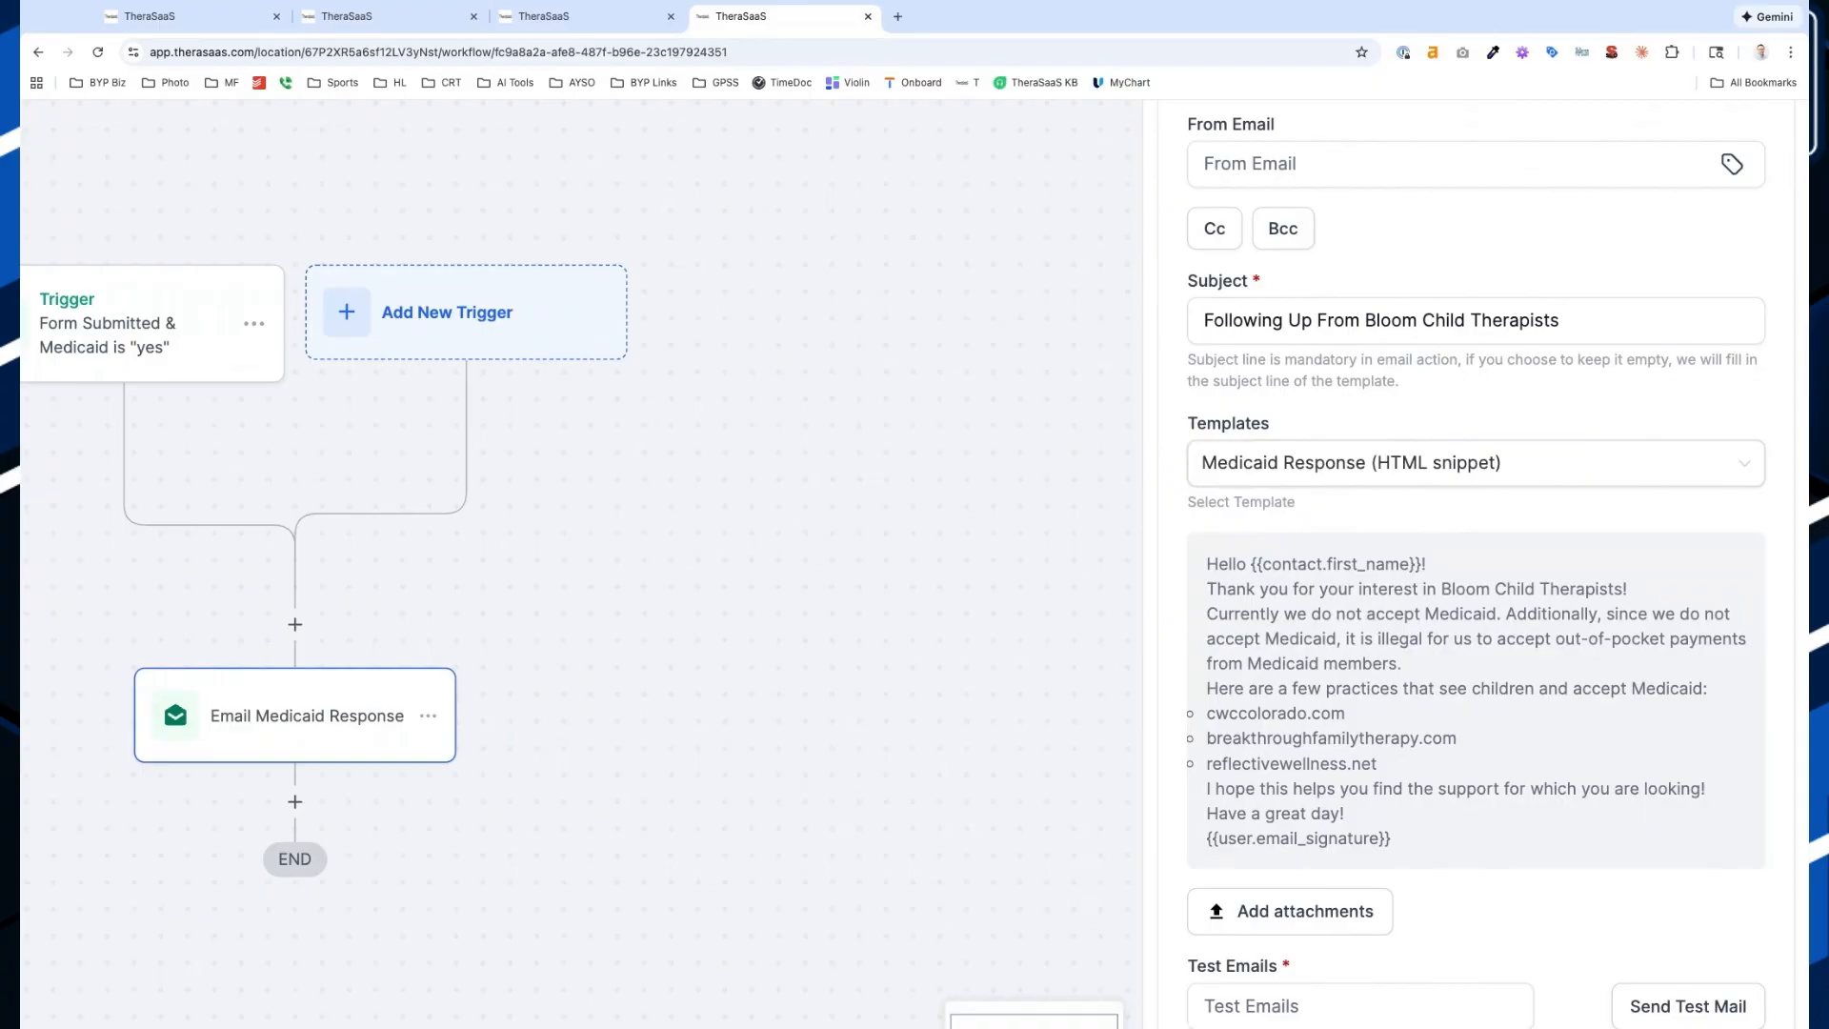
pyautogui.scroll(-4, 987, 765)
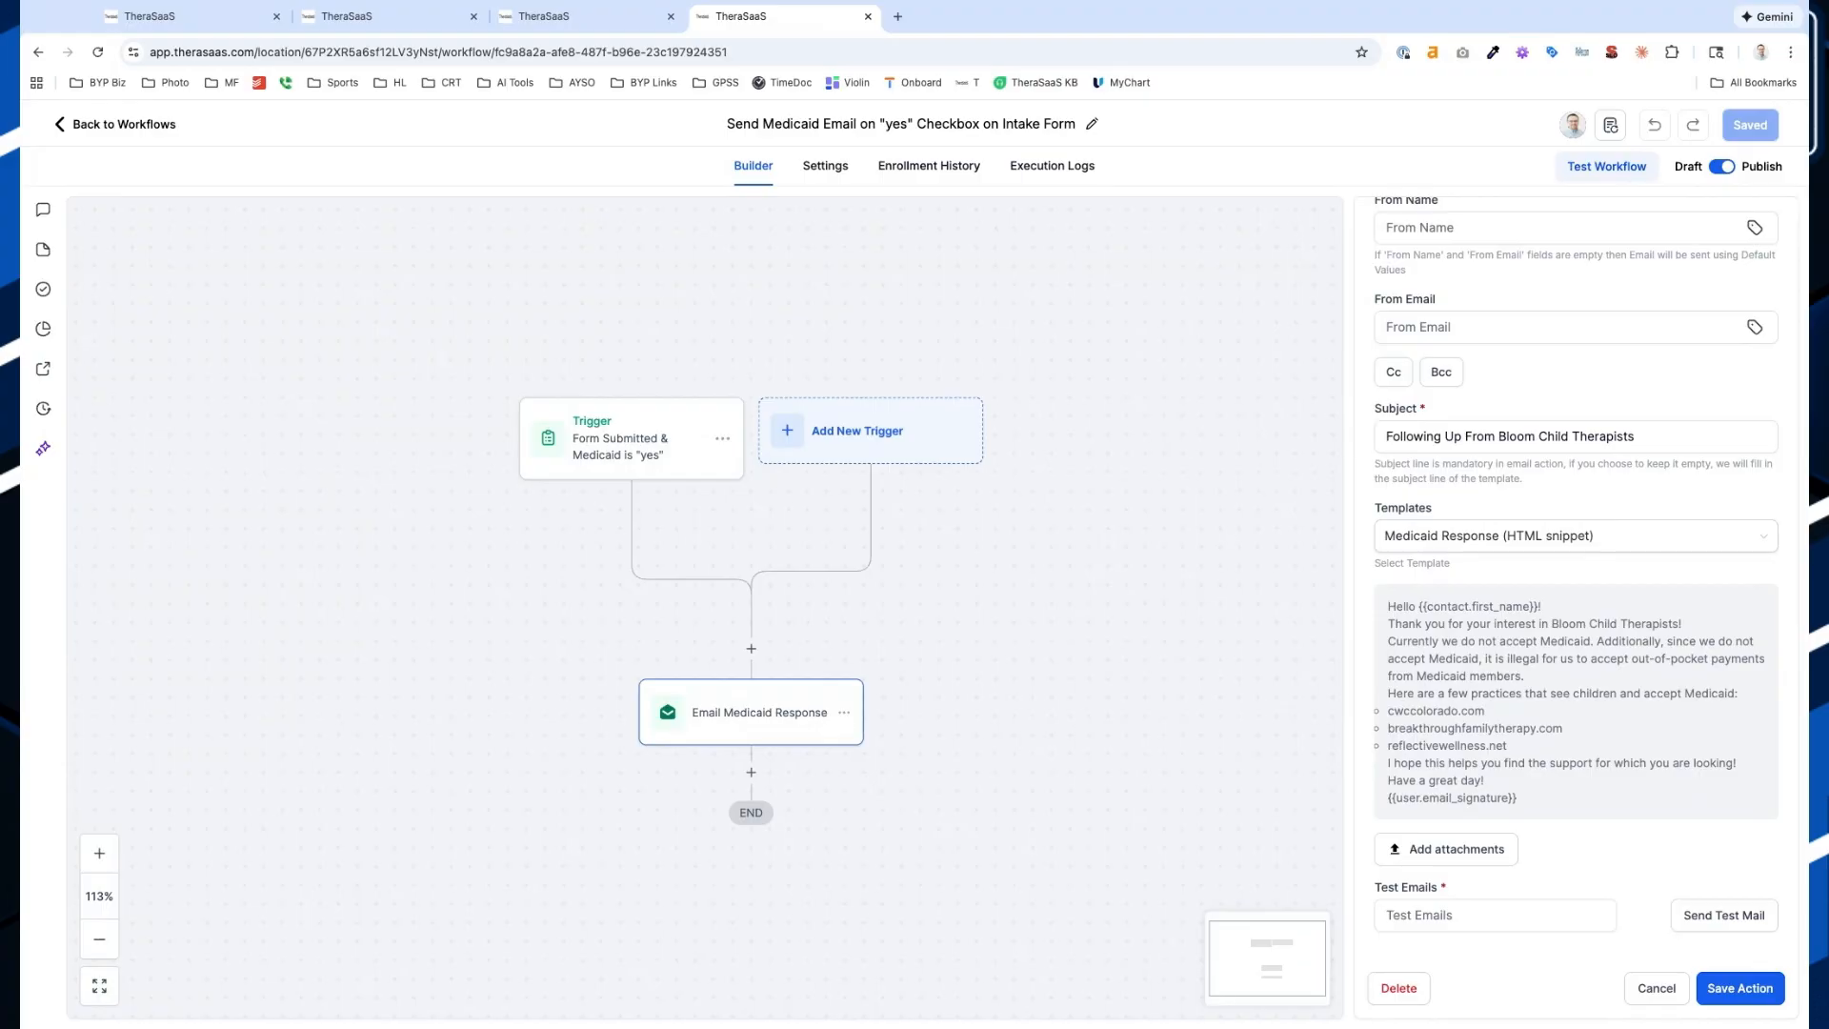
# Start adding an action after Email Medicaid Response and search the available actions for "remove"
pyautogui.click(751, 772)
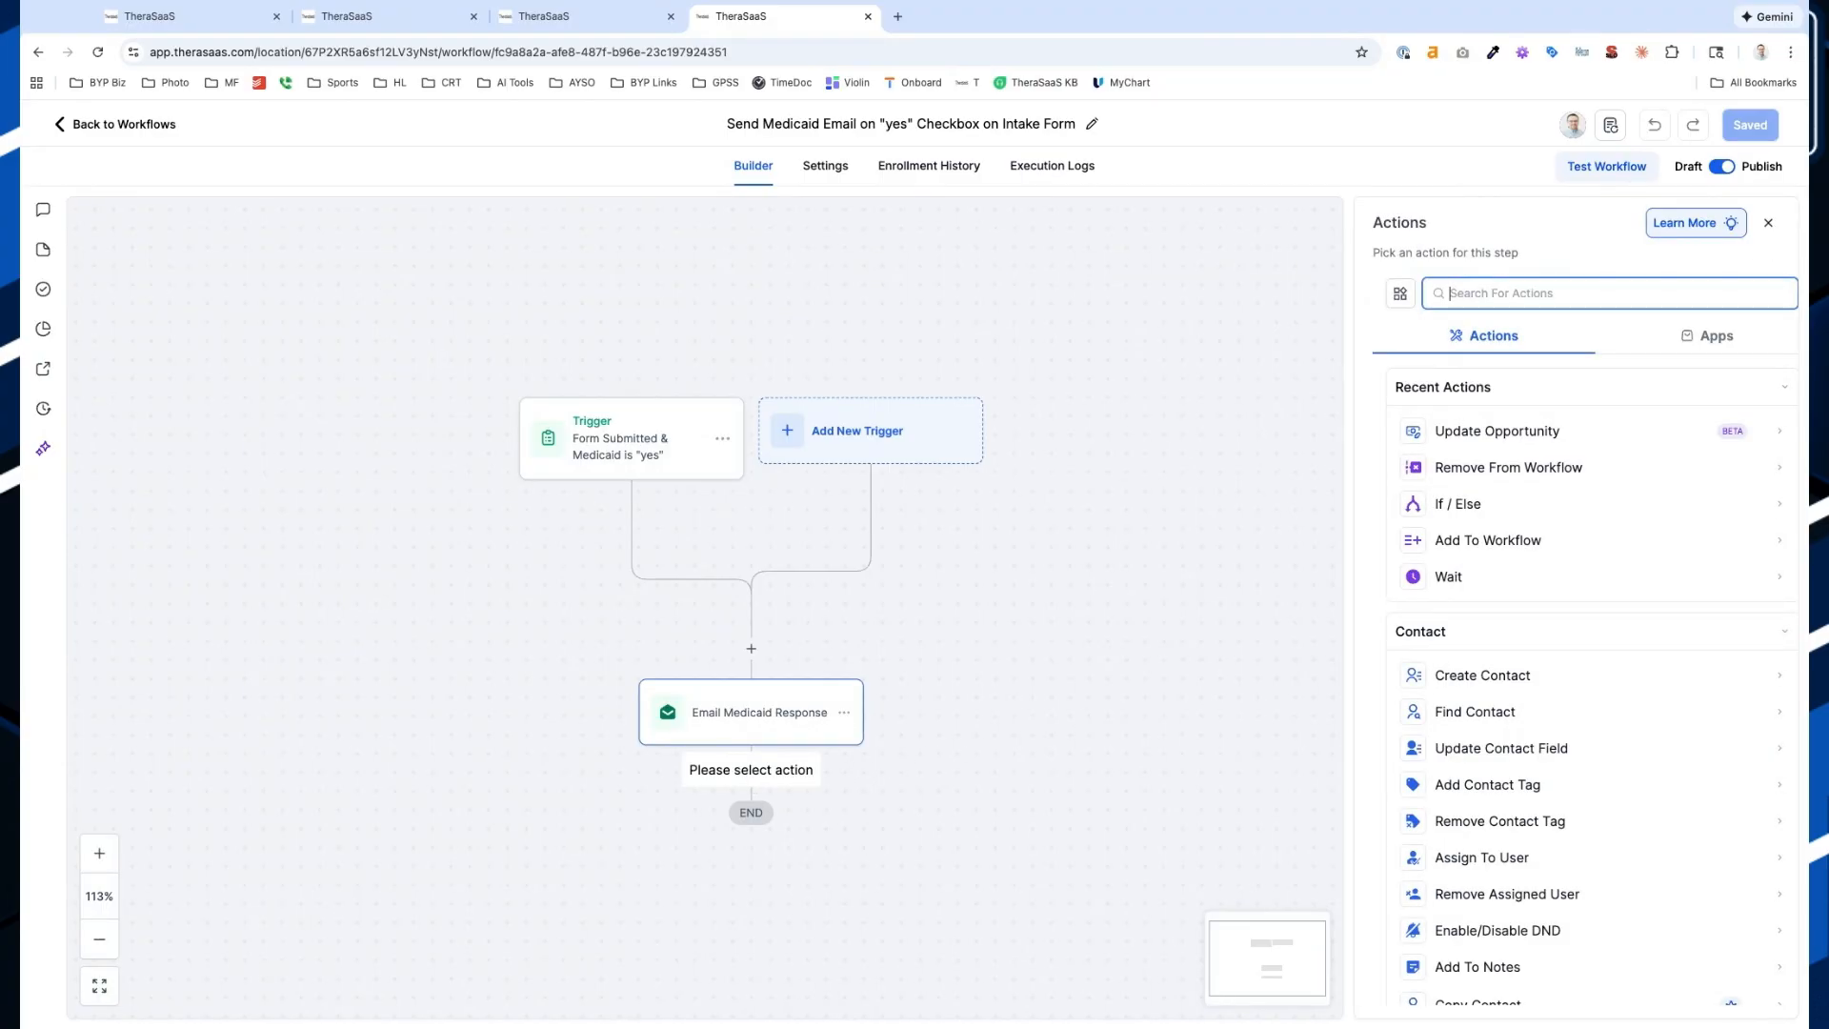
pyautogui.write('remove')
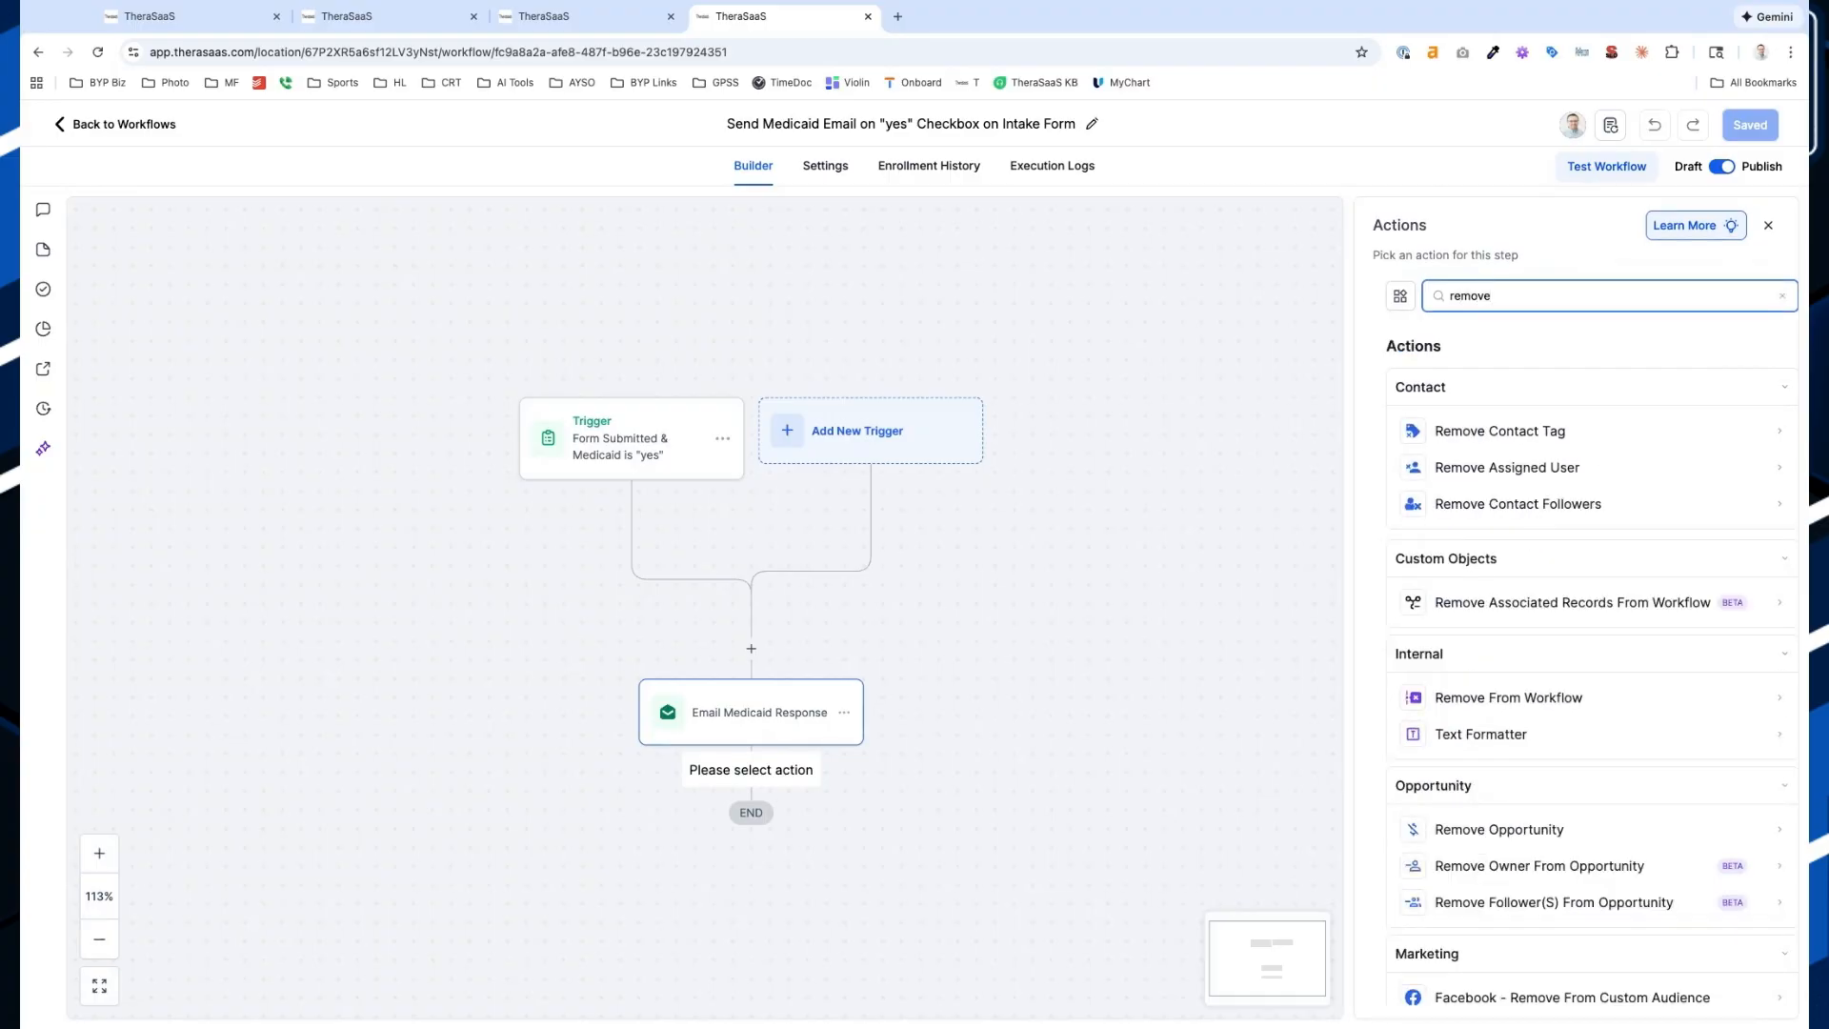
# Search the workflow actions for "opp" and choose the Remove Opportunity action
pyautogui.hotkey('ctrl', 'a')
pyautogui.write('opp')
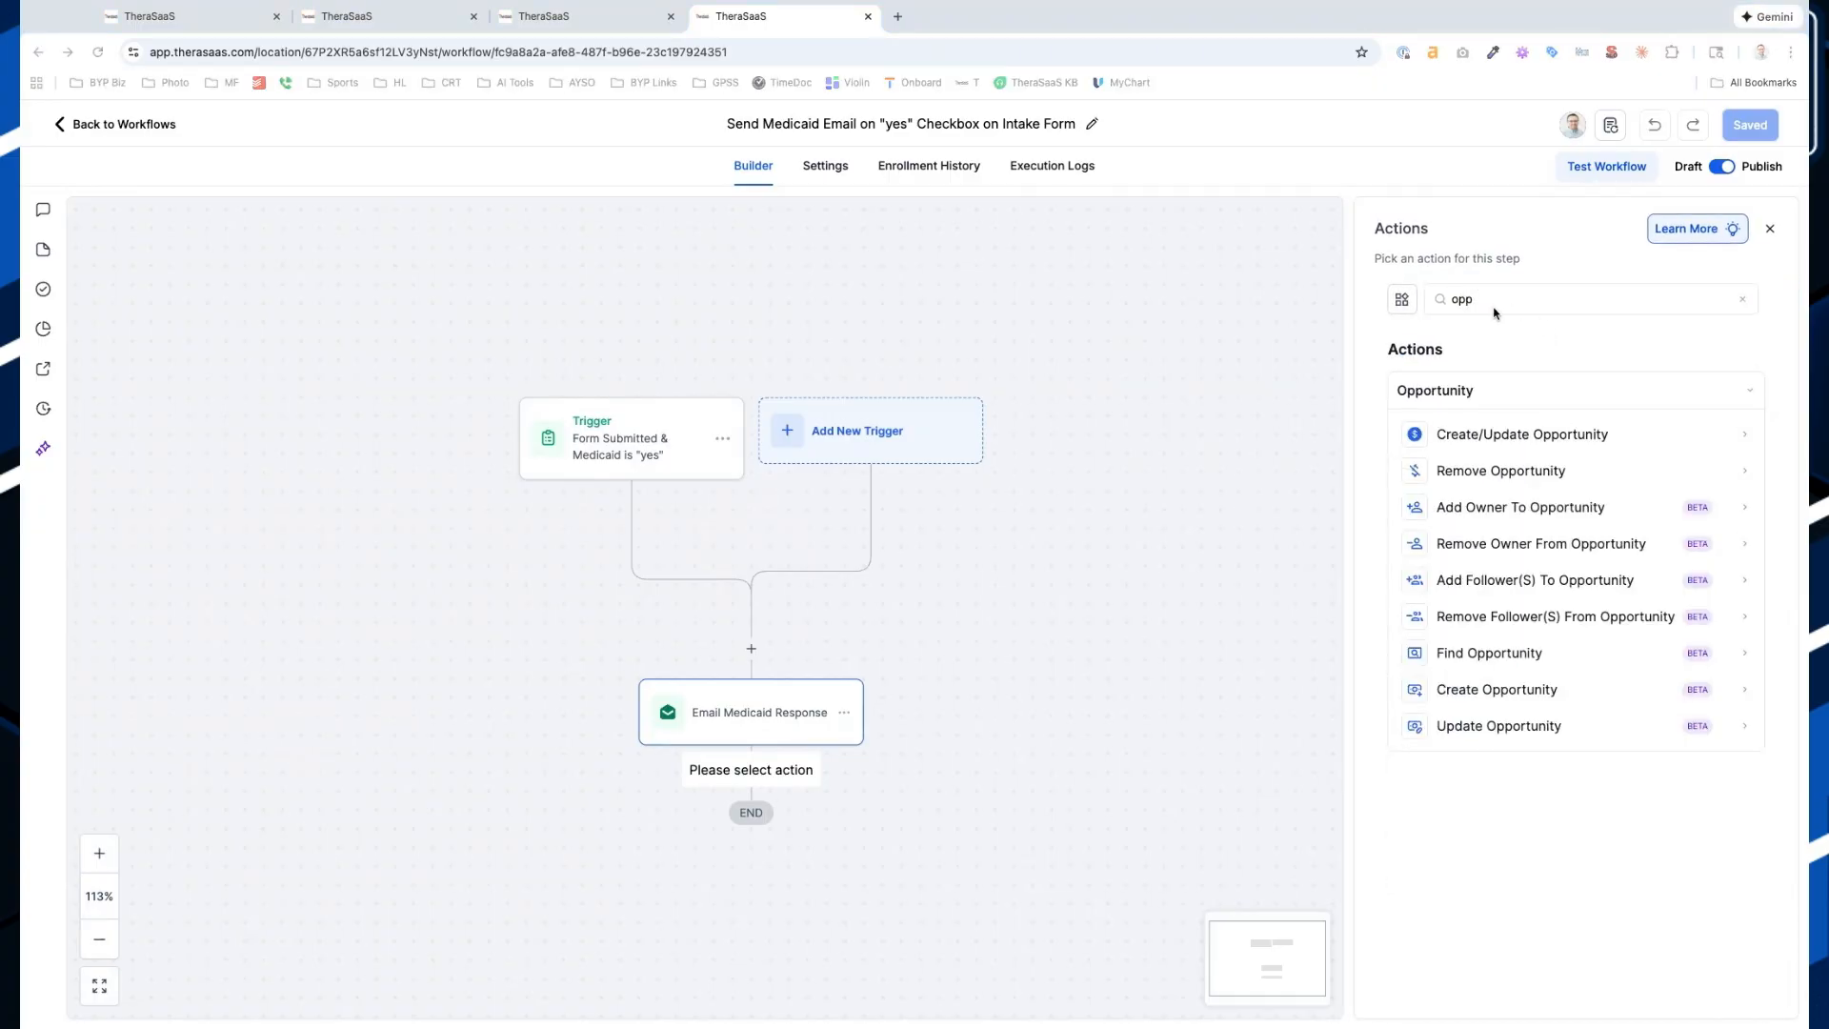
pyautogui.click(1494, 309)
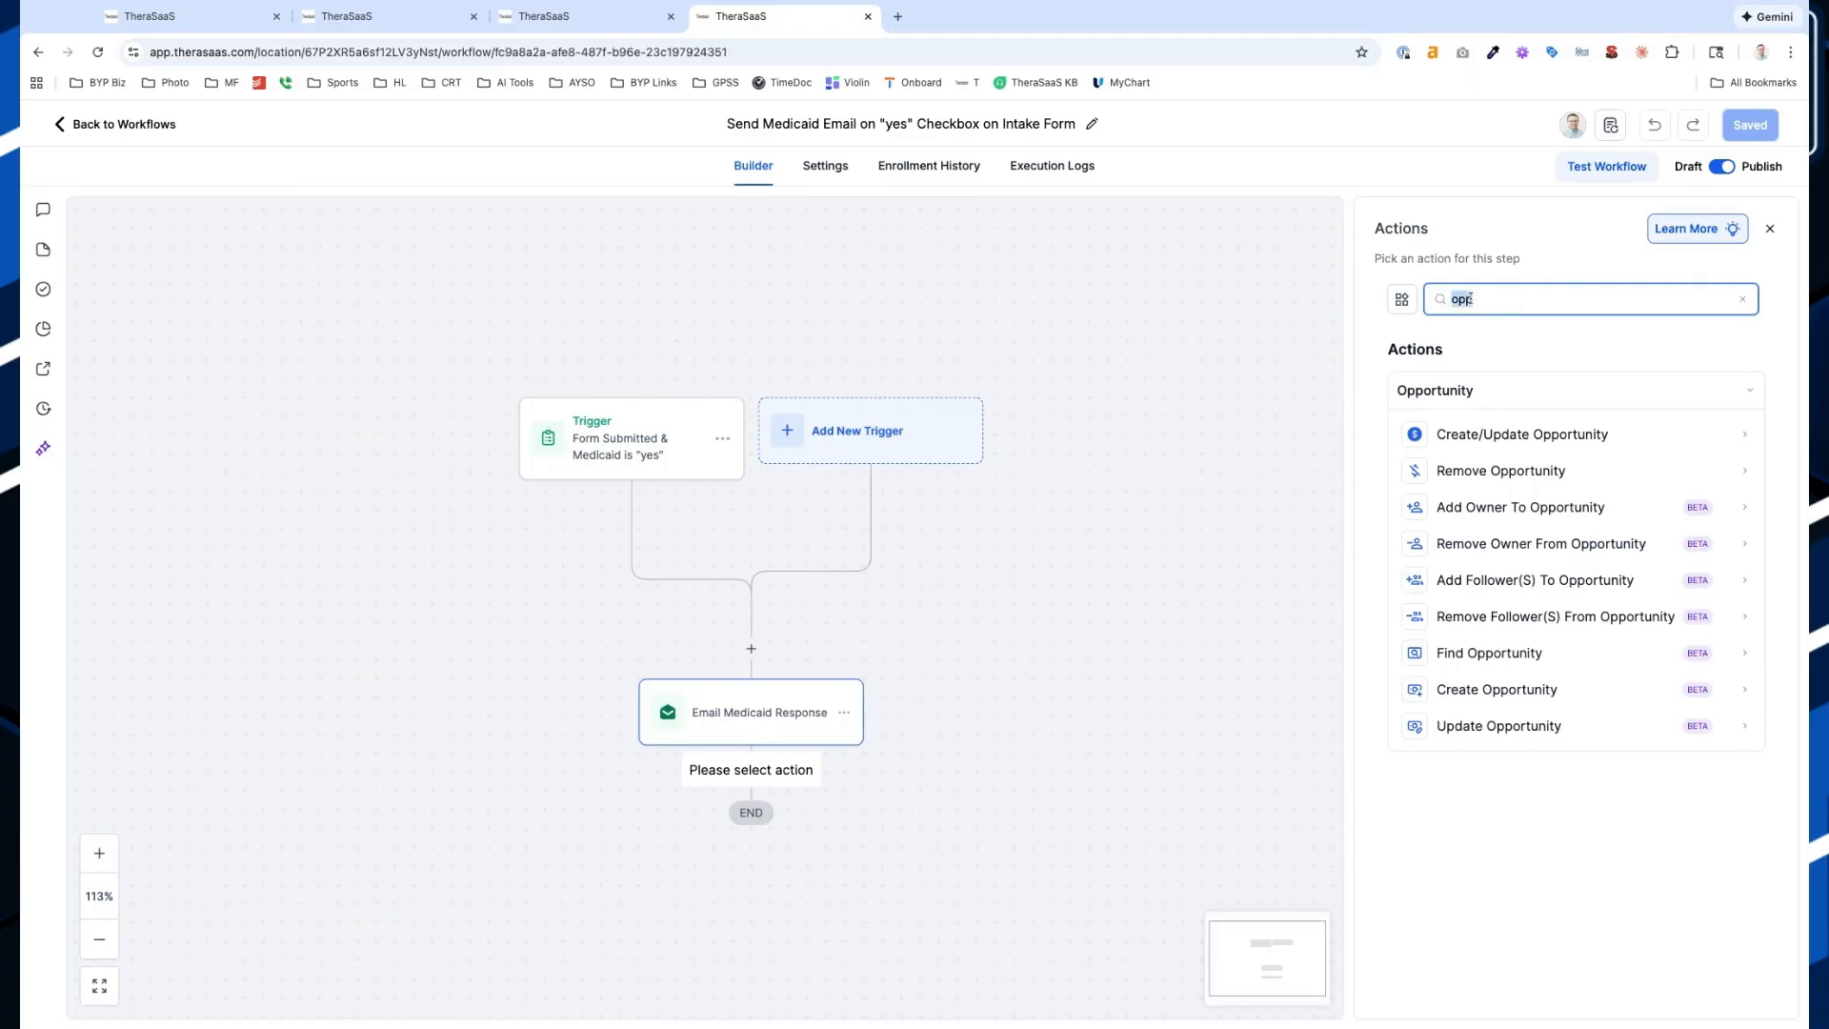
pyautogui.click(1476, 476)
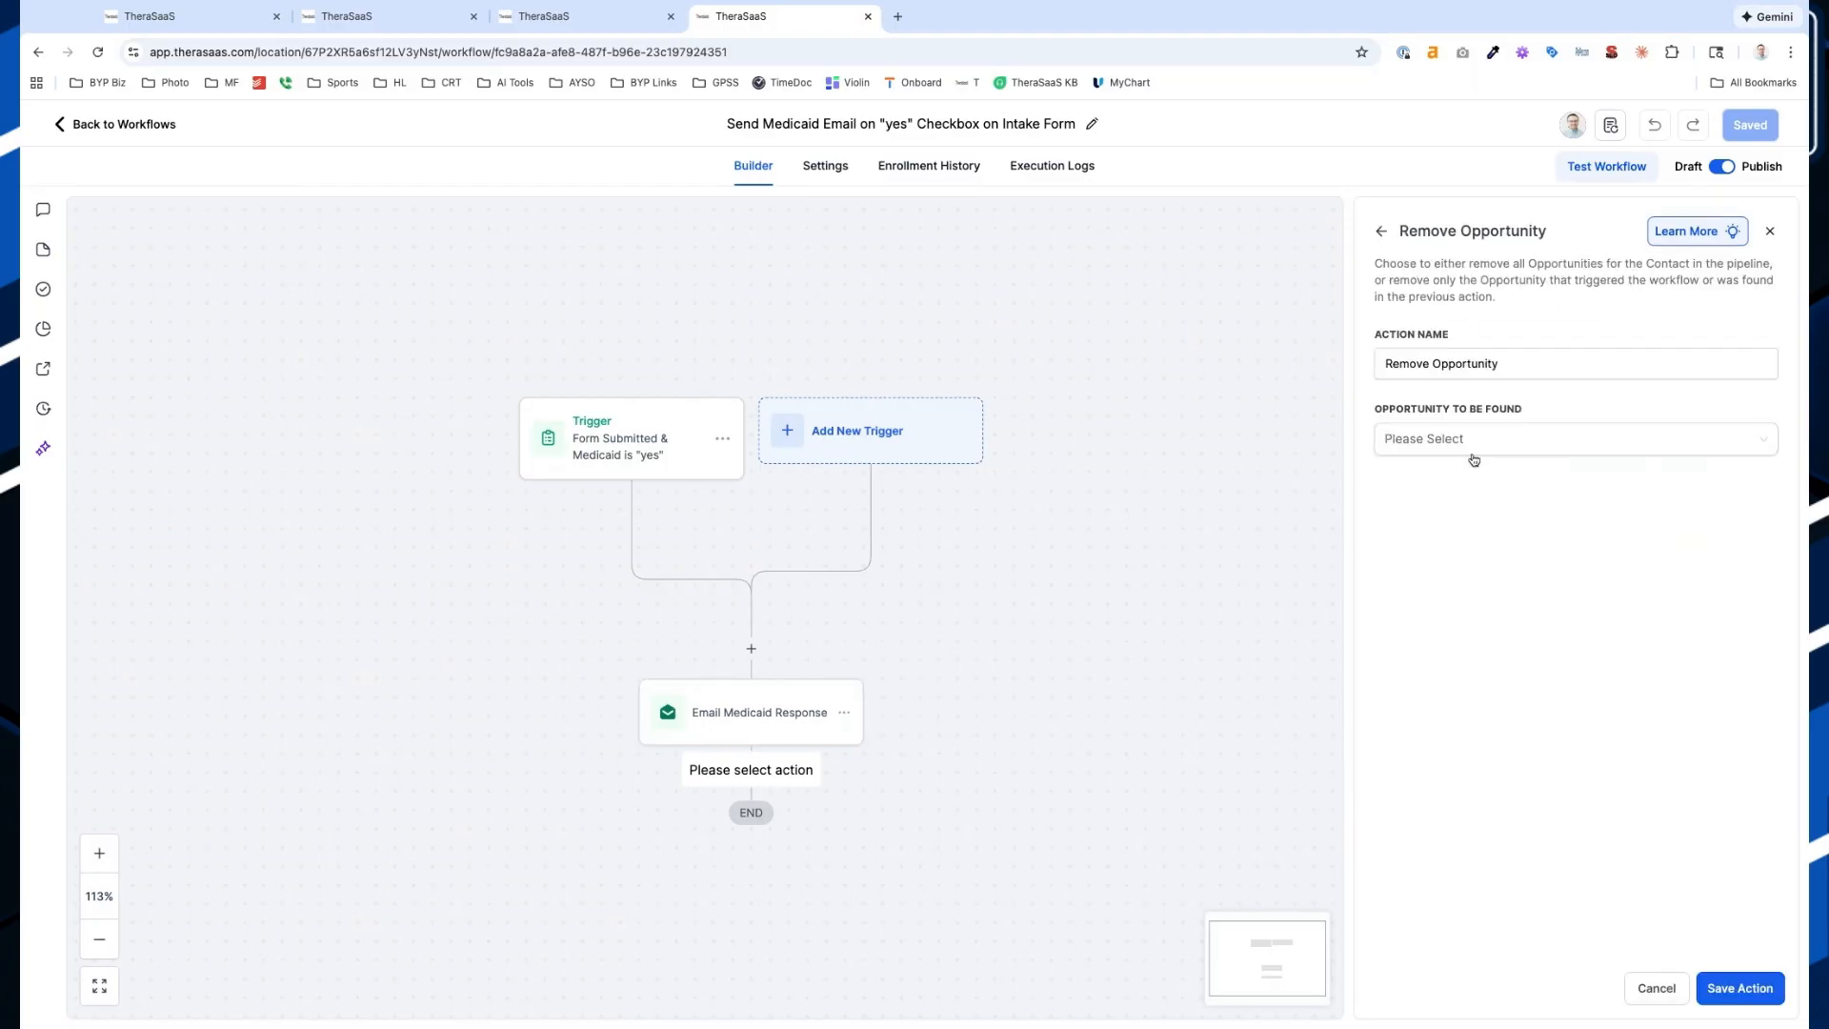
# Configure Remove Opportunity to target all contact opportunities in the selected pipeline, with New Client Appointment as the pipeline
pyautogui.click(1474, 451)
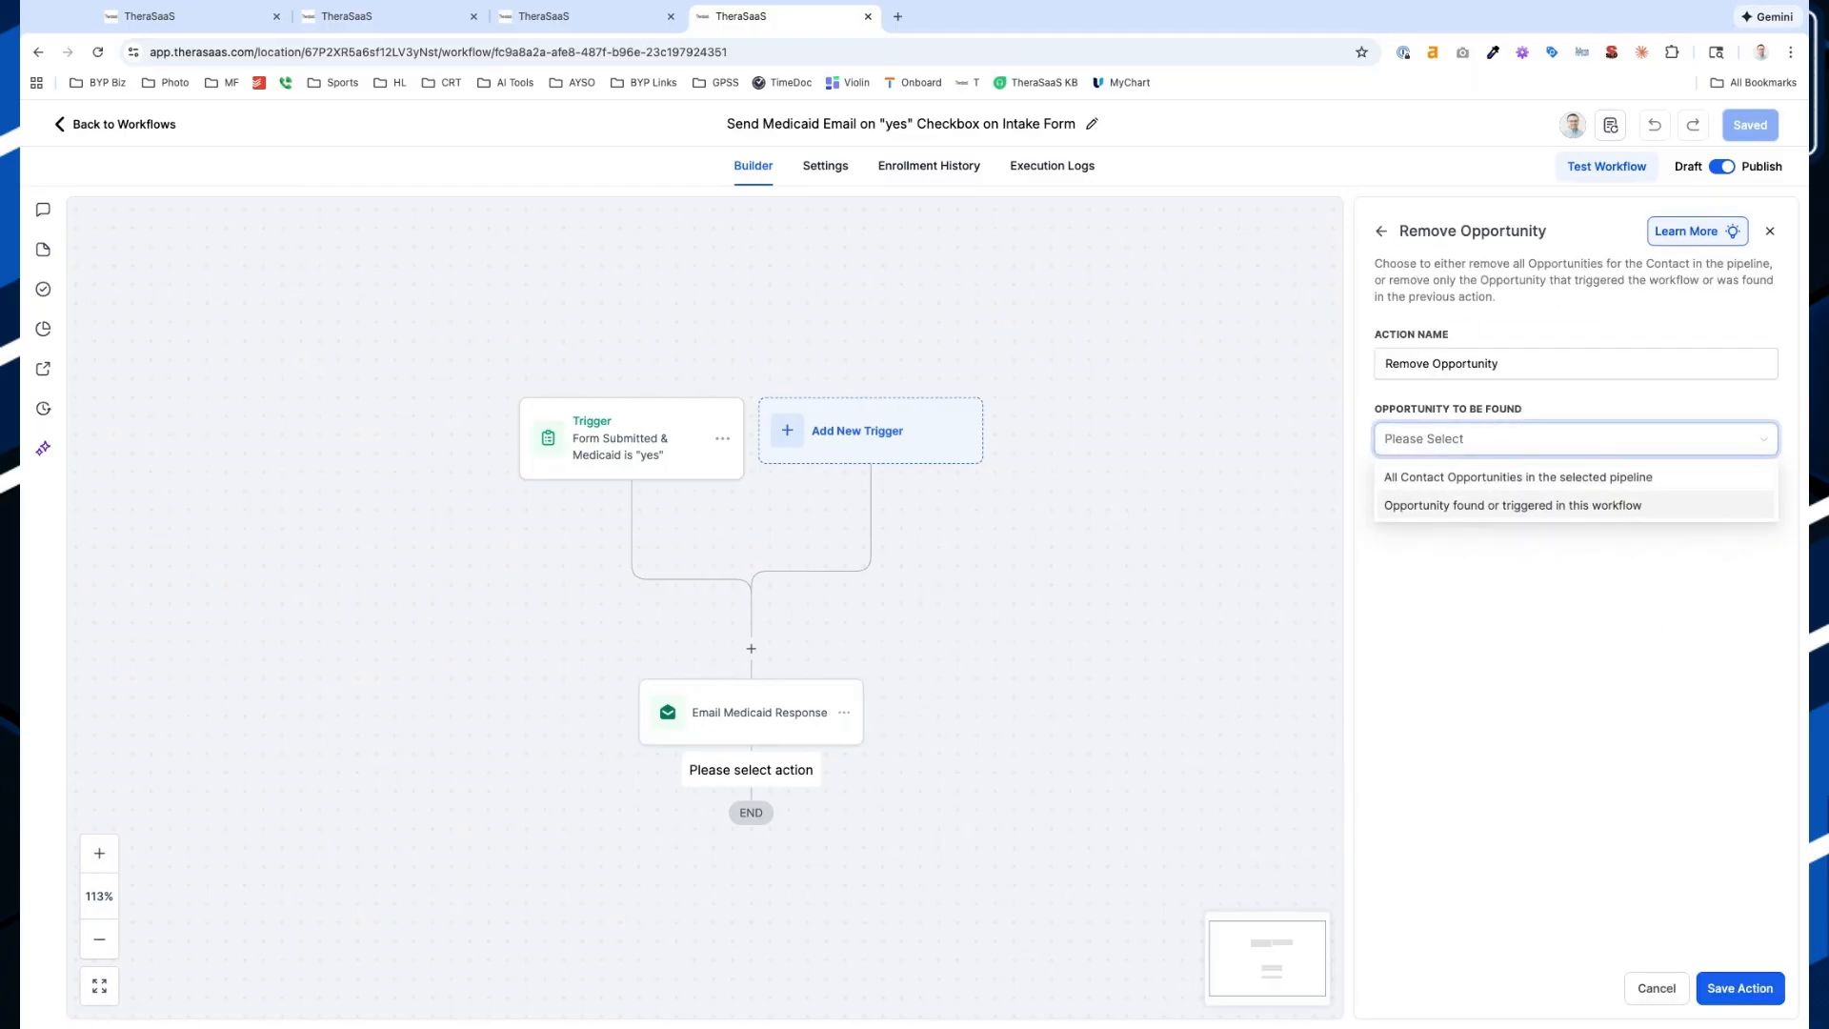
pyautogui.click(1517, 477)
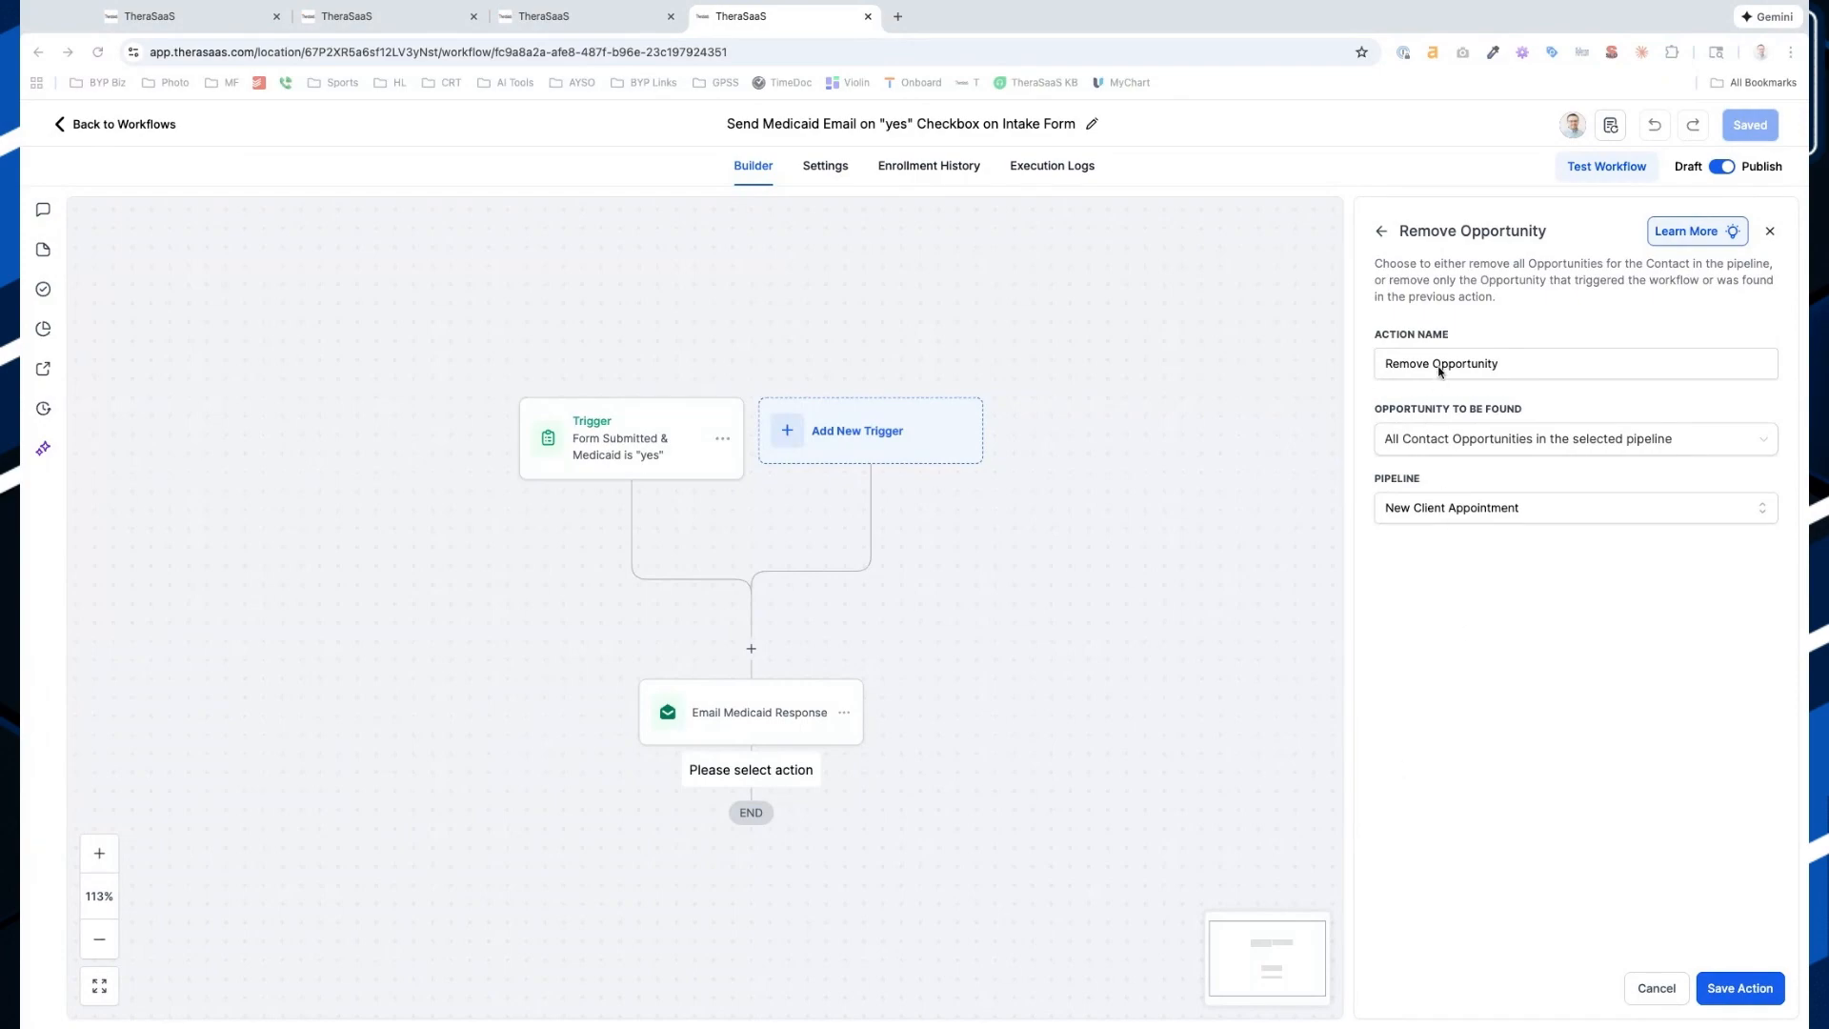
pyautogui.click(1439, 436)
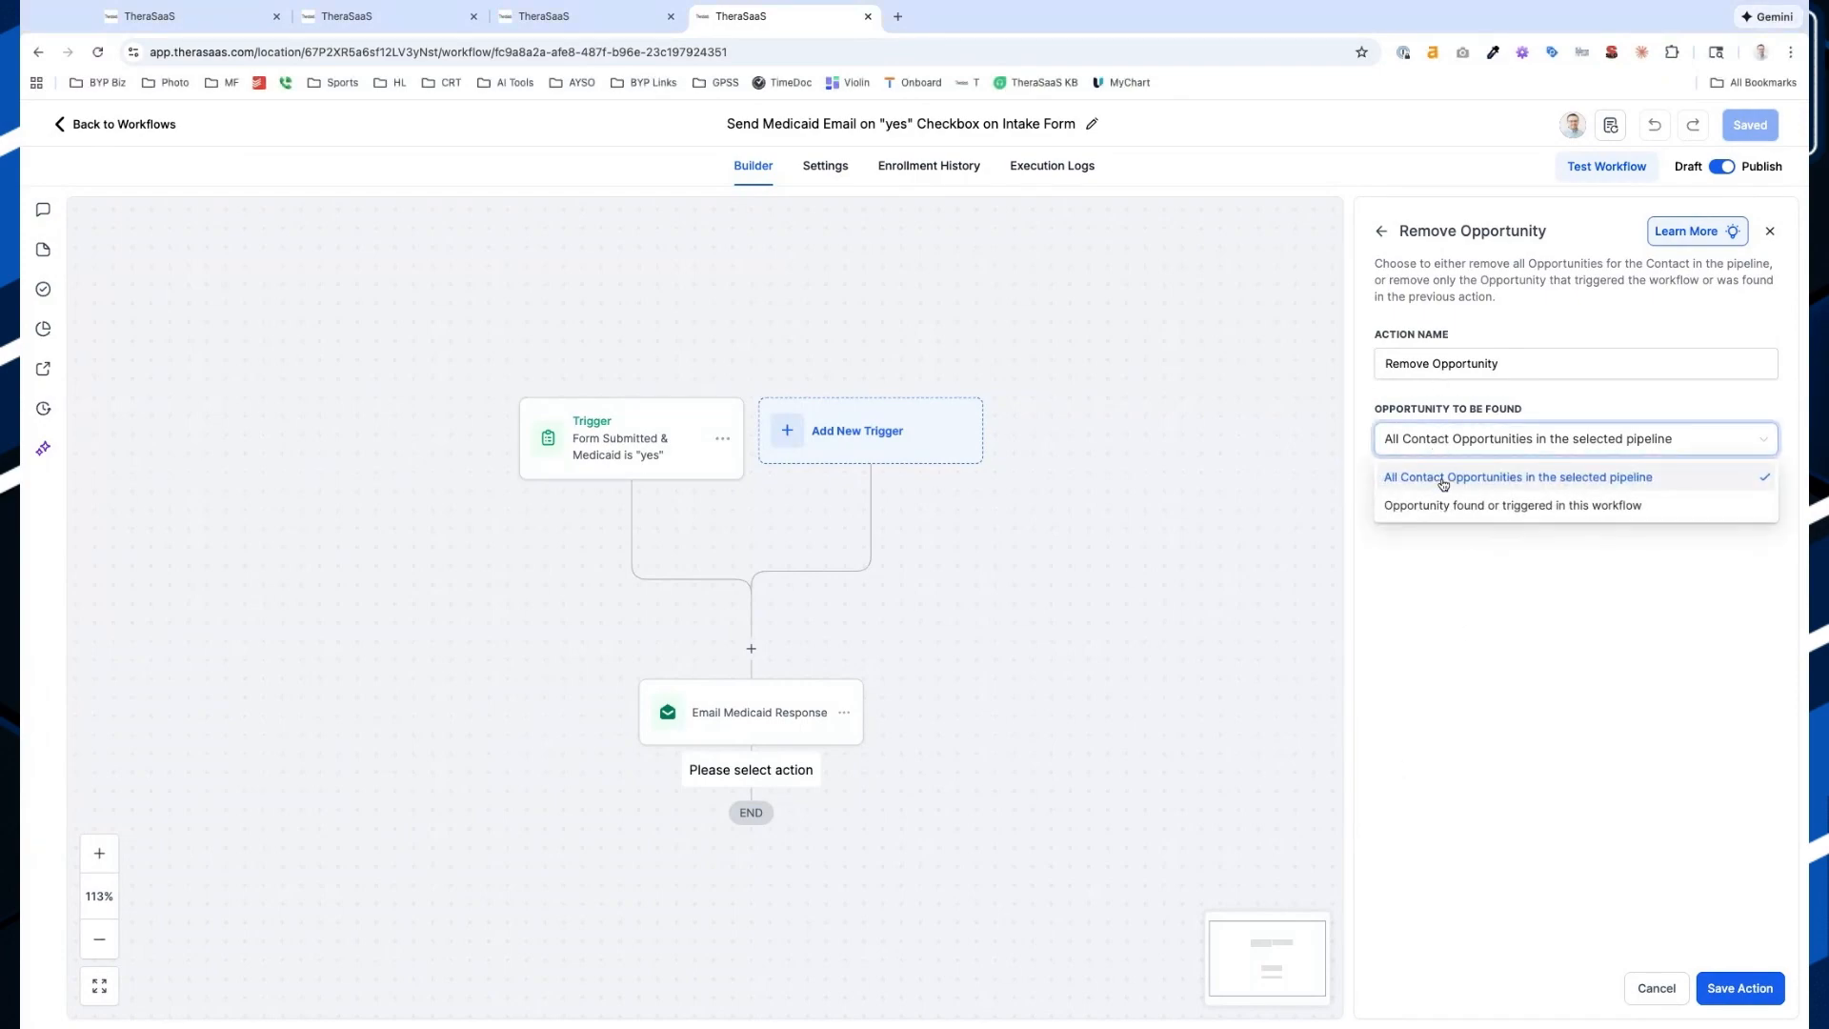
pyautogui.click(1443, 481)
pyautogui.click(1433, 510)
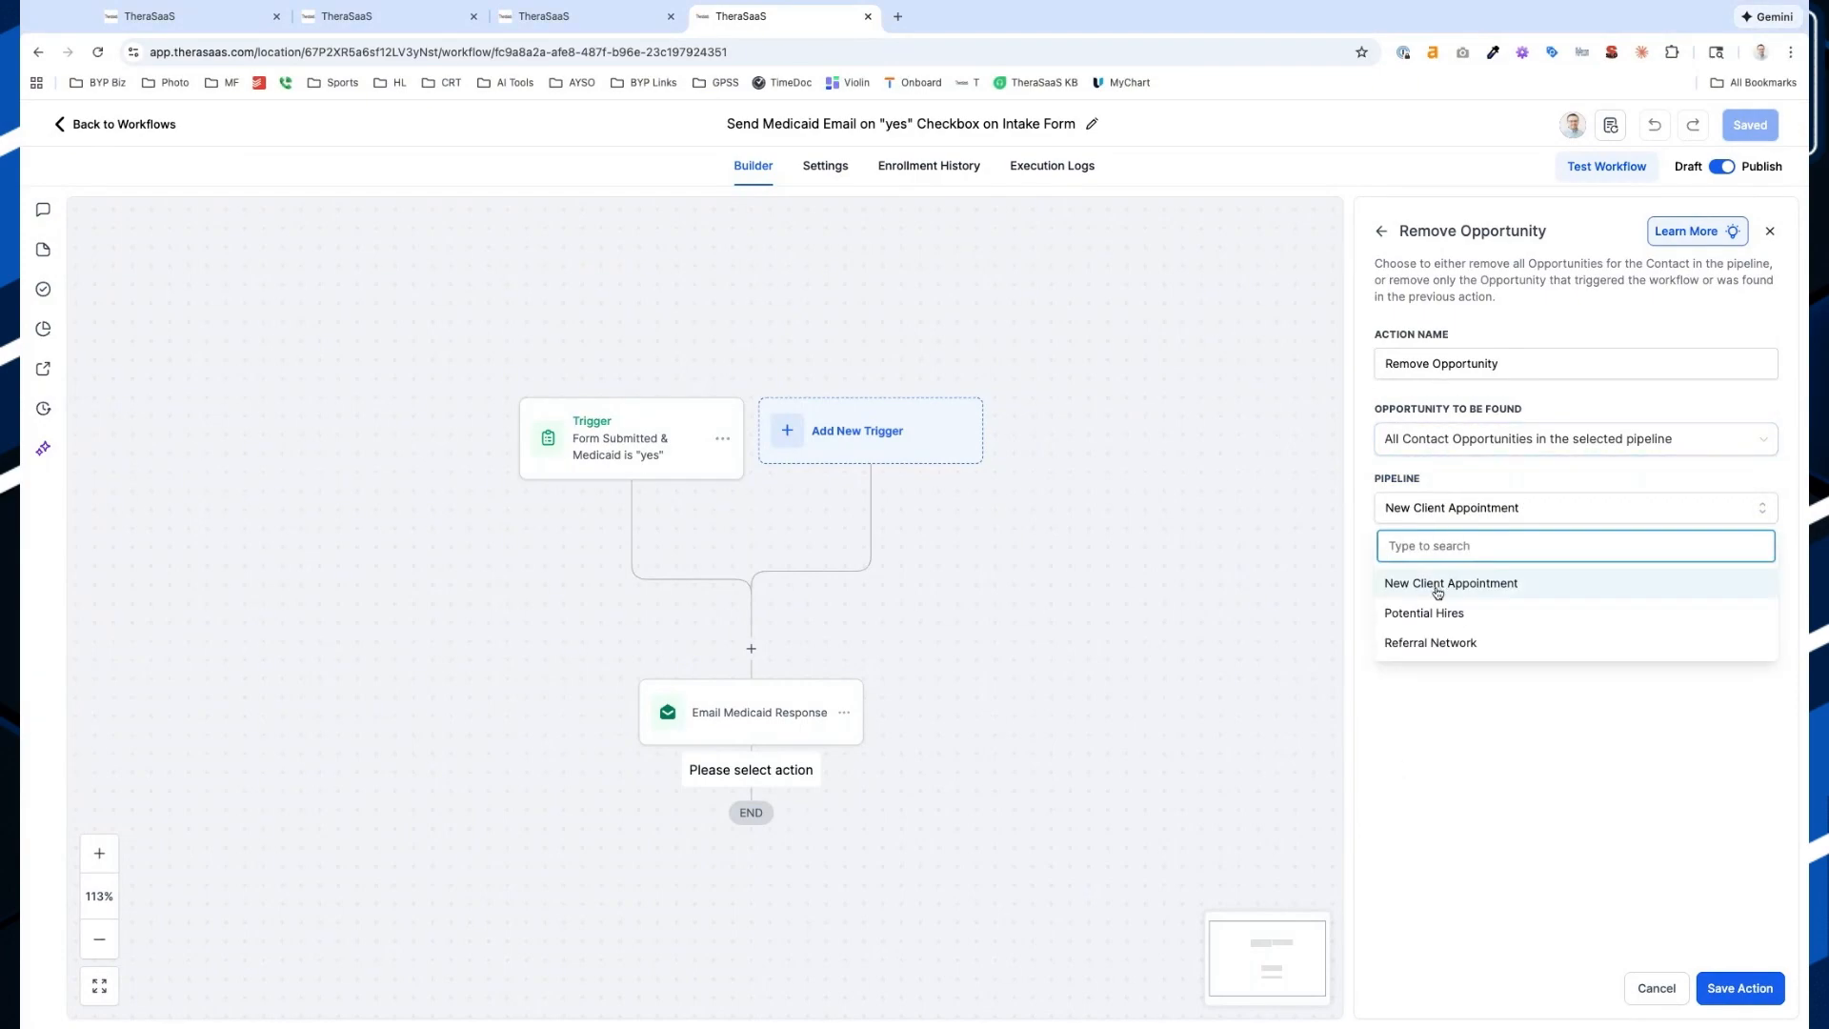
pyautogui.click(1438, 591)
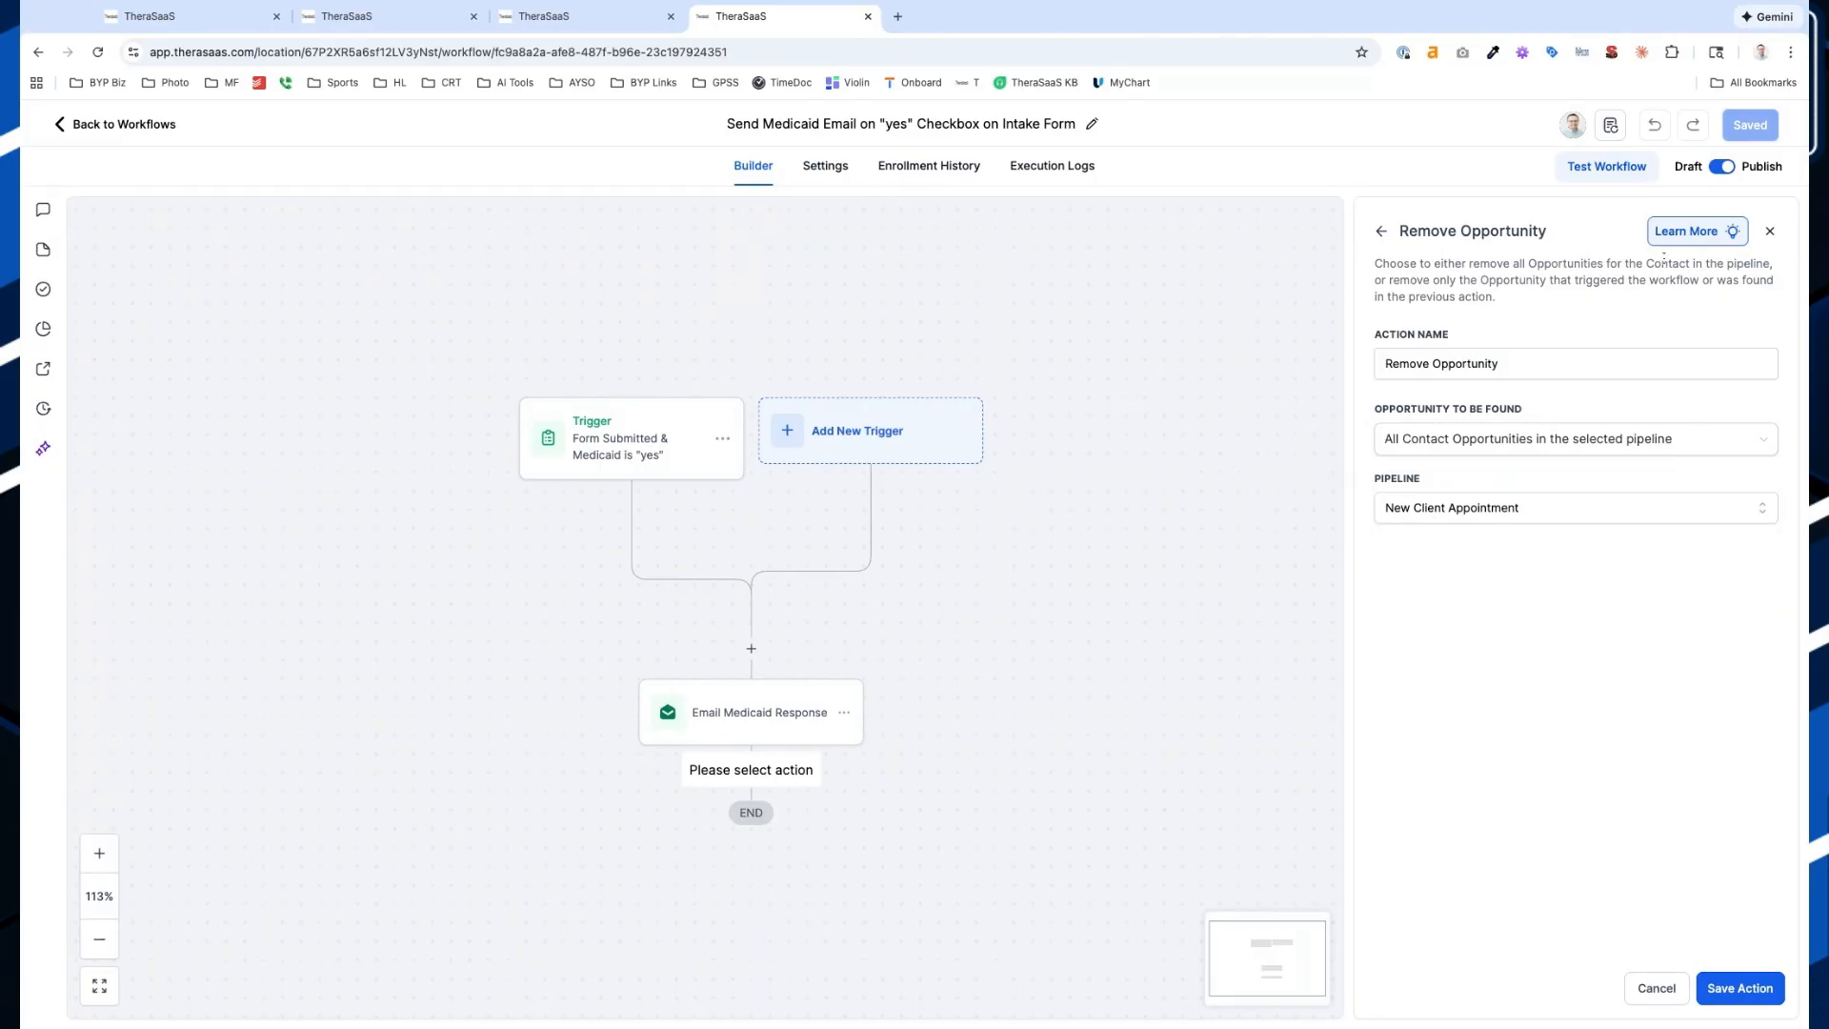
# Open the AI explanation of Remove Opportunity, read its configuration notes, constraints and use cases, and close it
pyautogui.click(1686, 248)
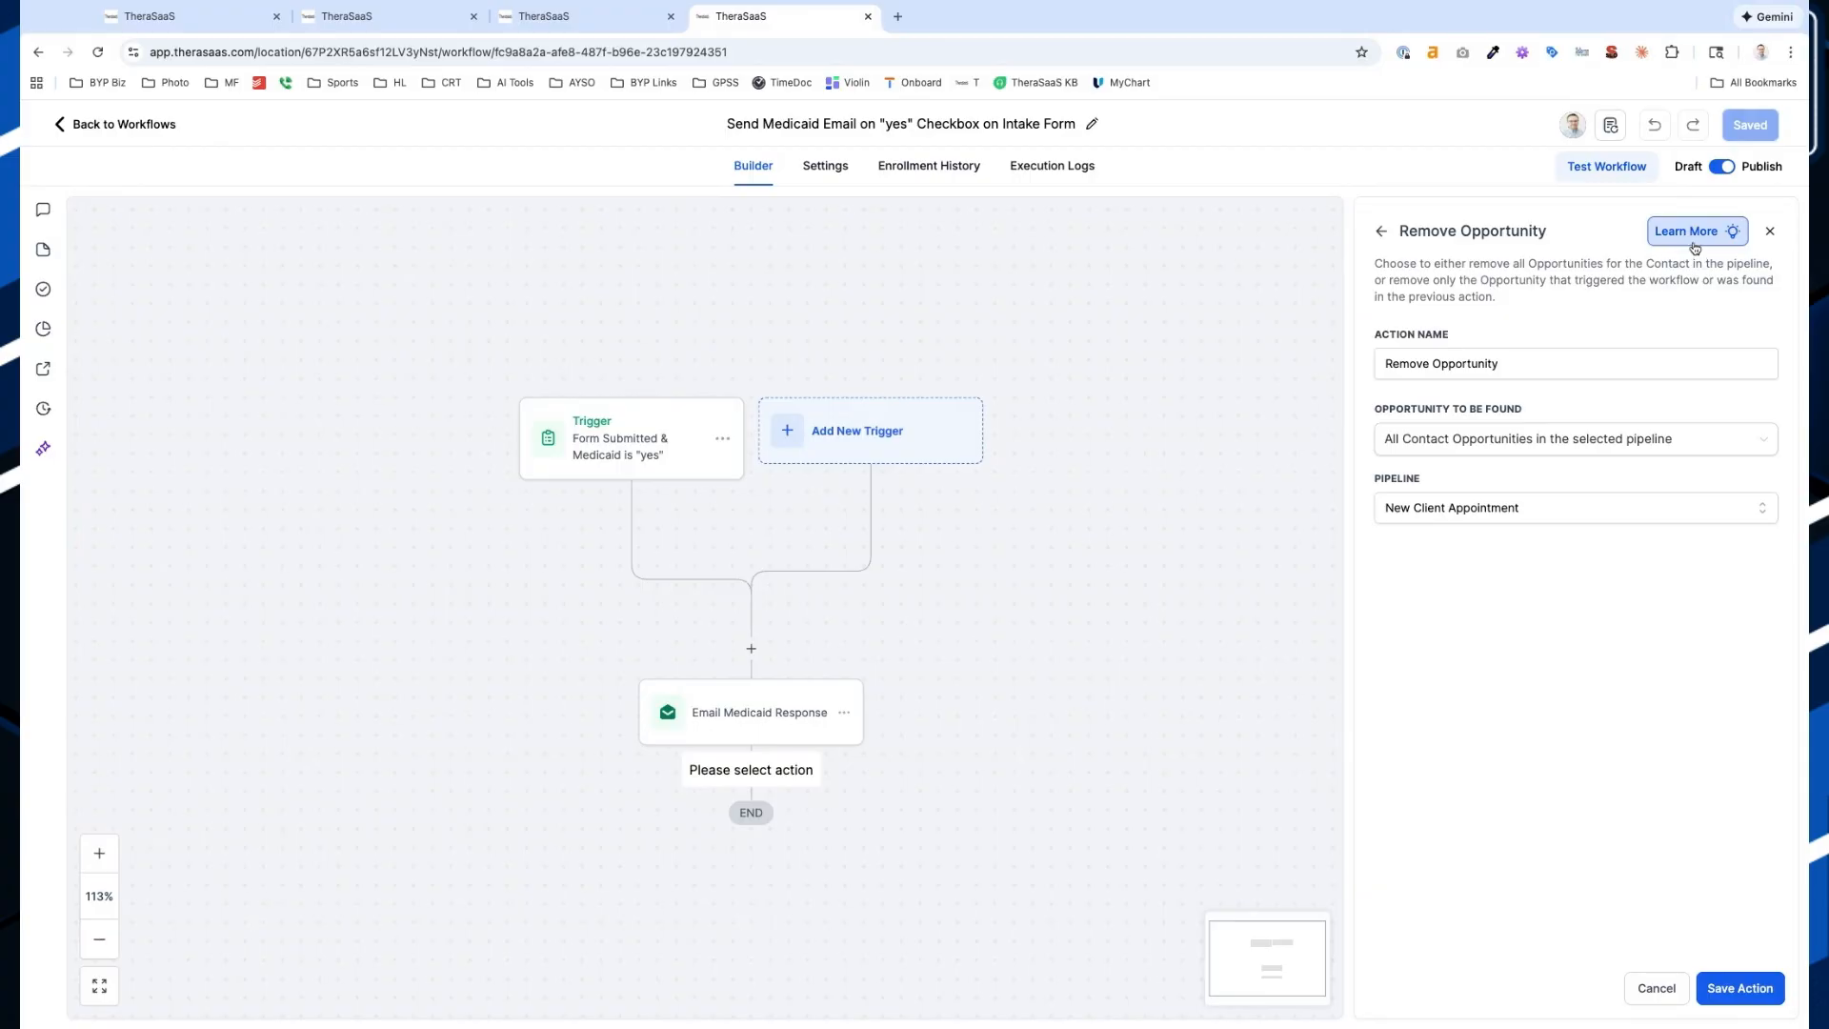
pyautogui.scroll(10, 181, 483)
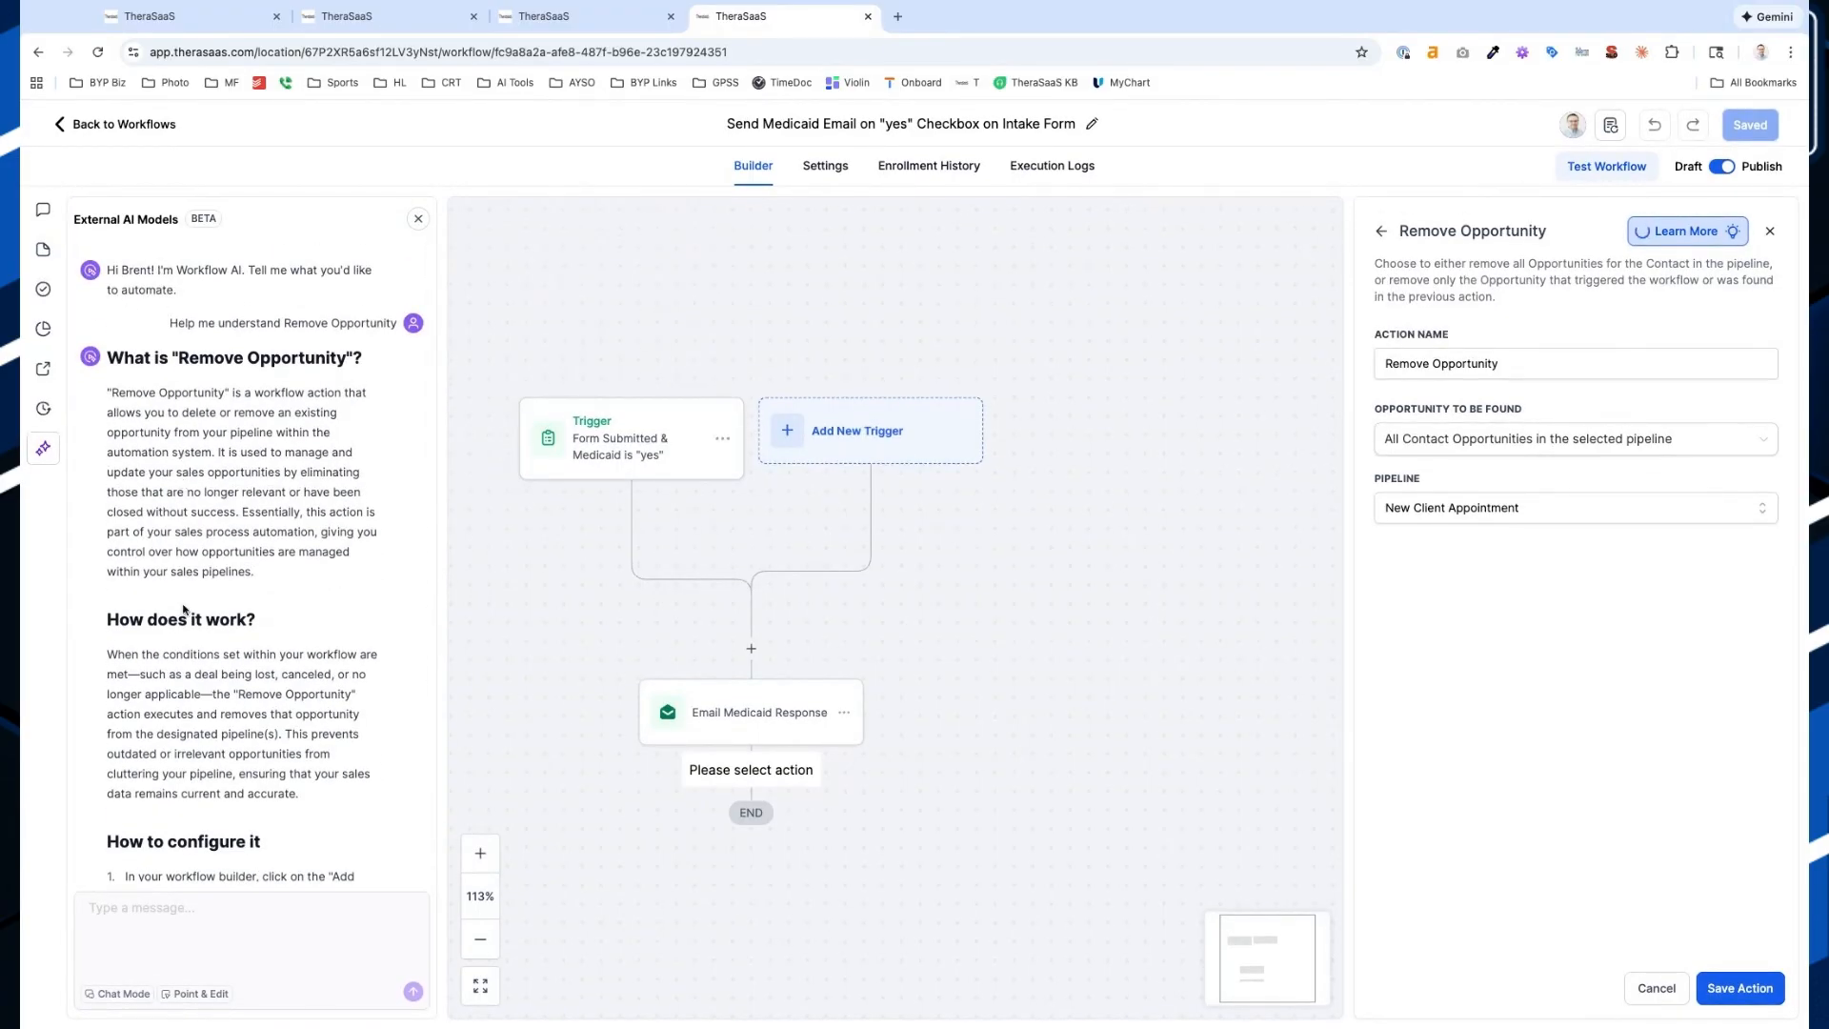
pyautogui.scroll(-6, 186, 610)
pyautogui.scroll(-3, 201, 684)
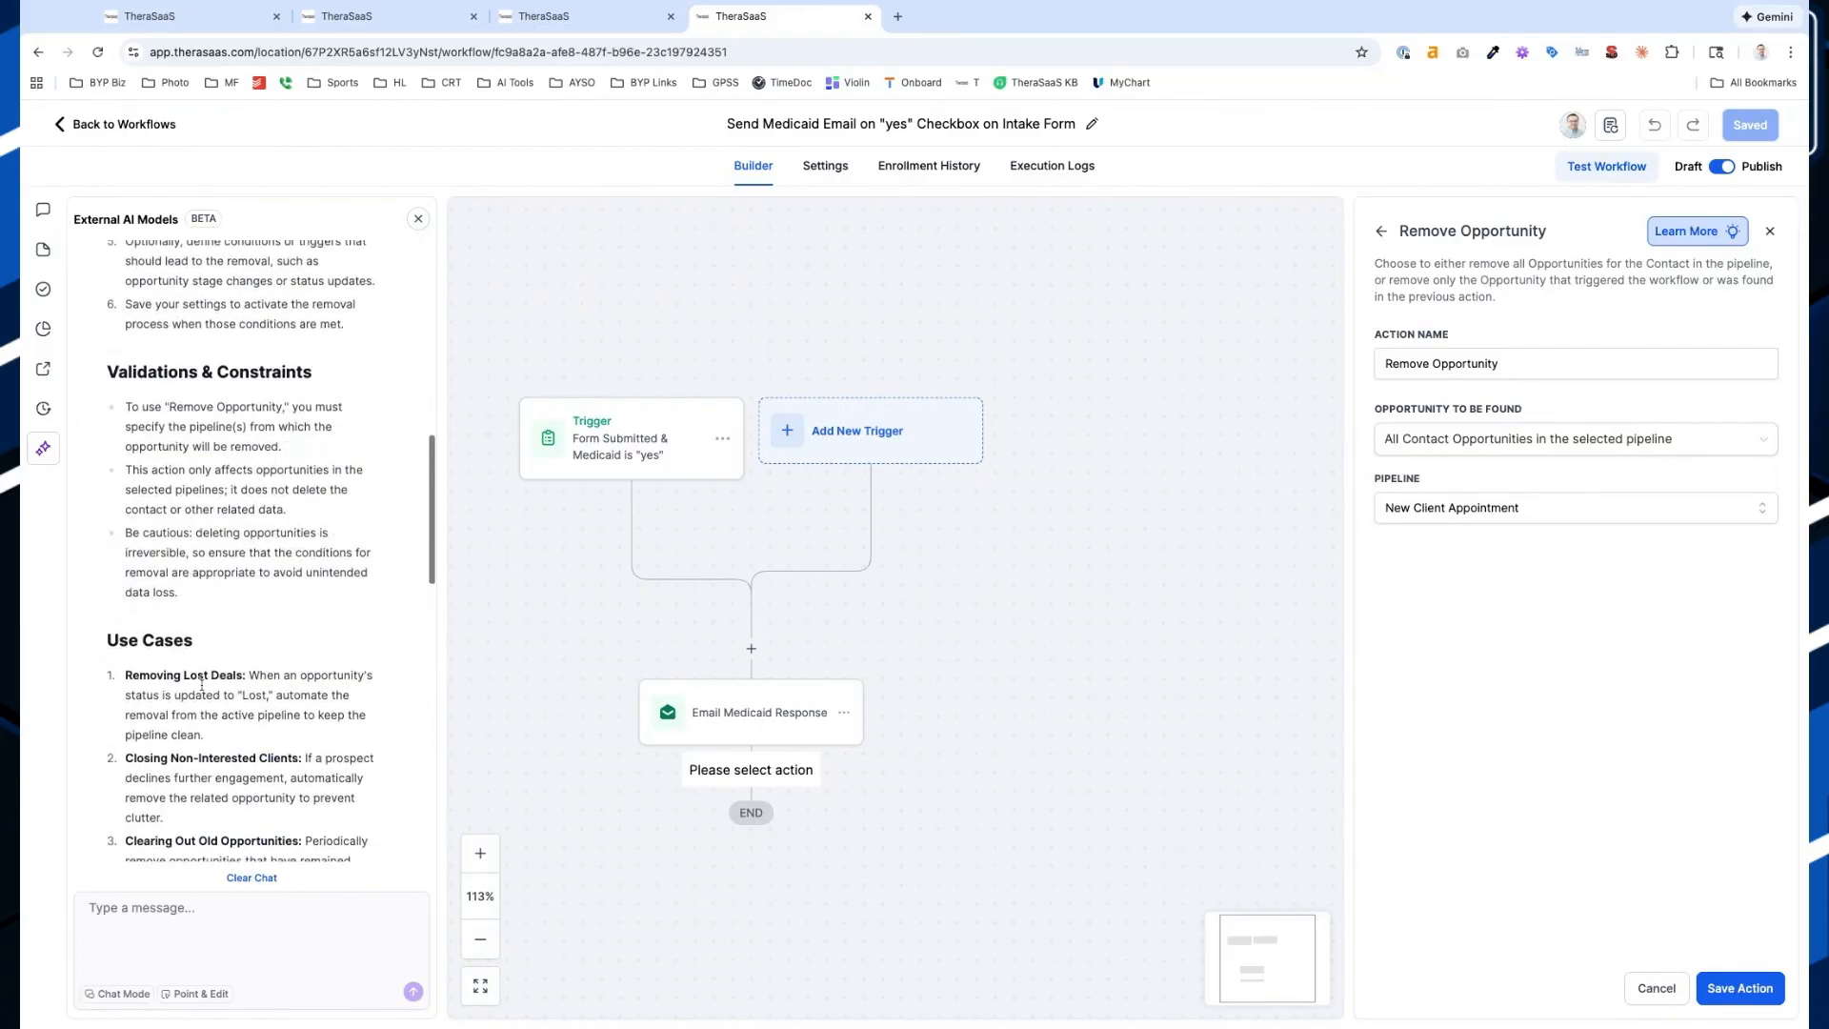
pyautogui.scroll(8, 201, 684)
pyautogui.scroll(-10, 201, 667)
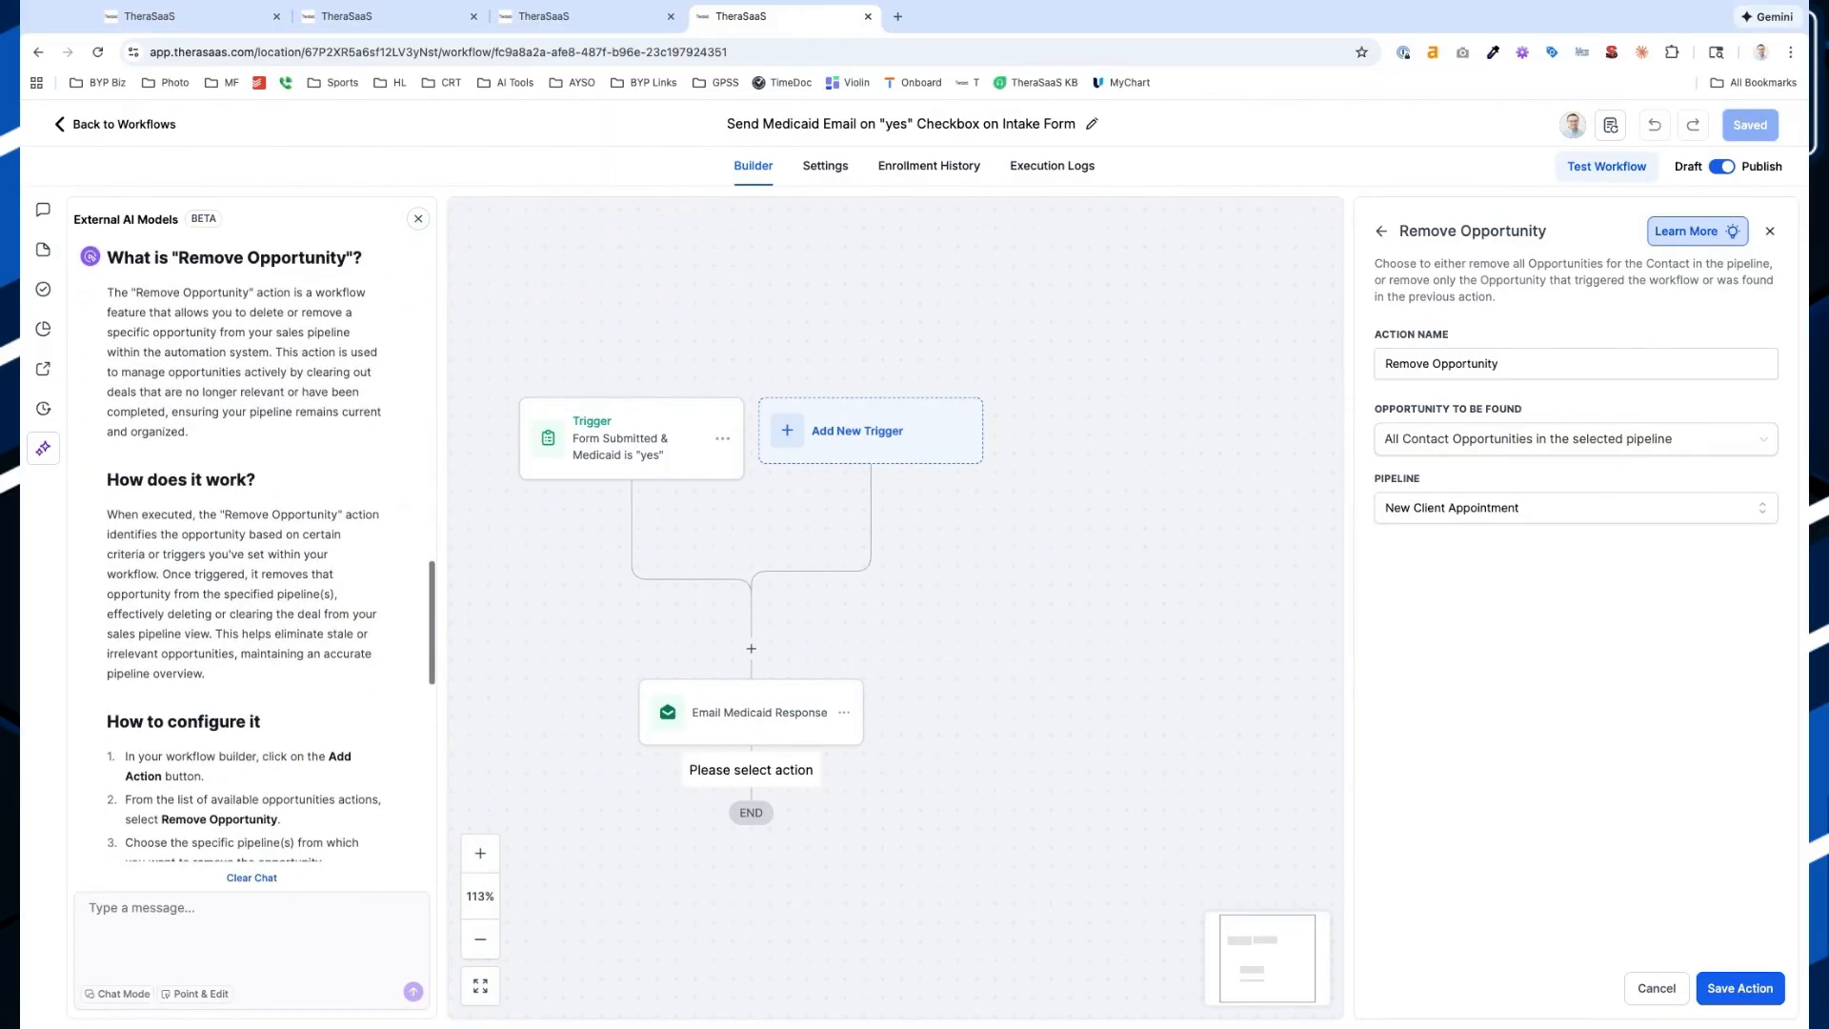
pyautogui.click(194, 933)
pyautogui.scroll(6, 195, 933)
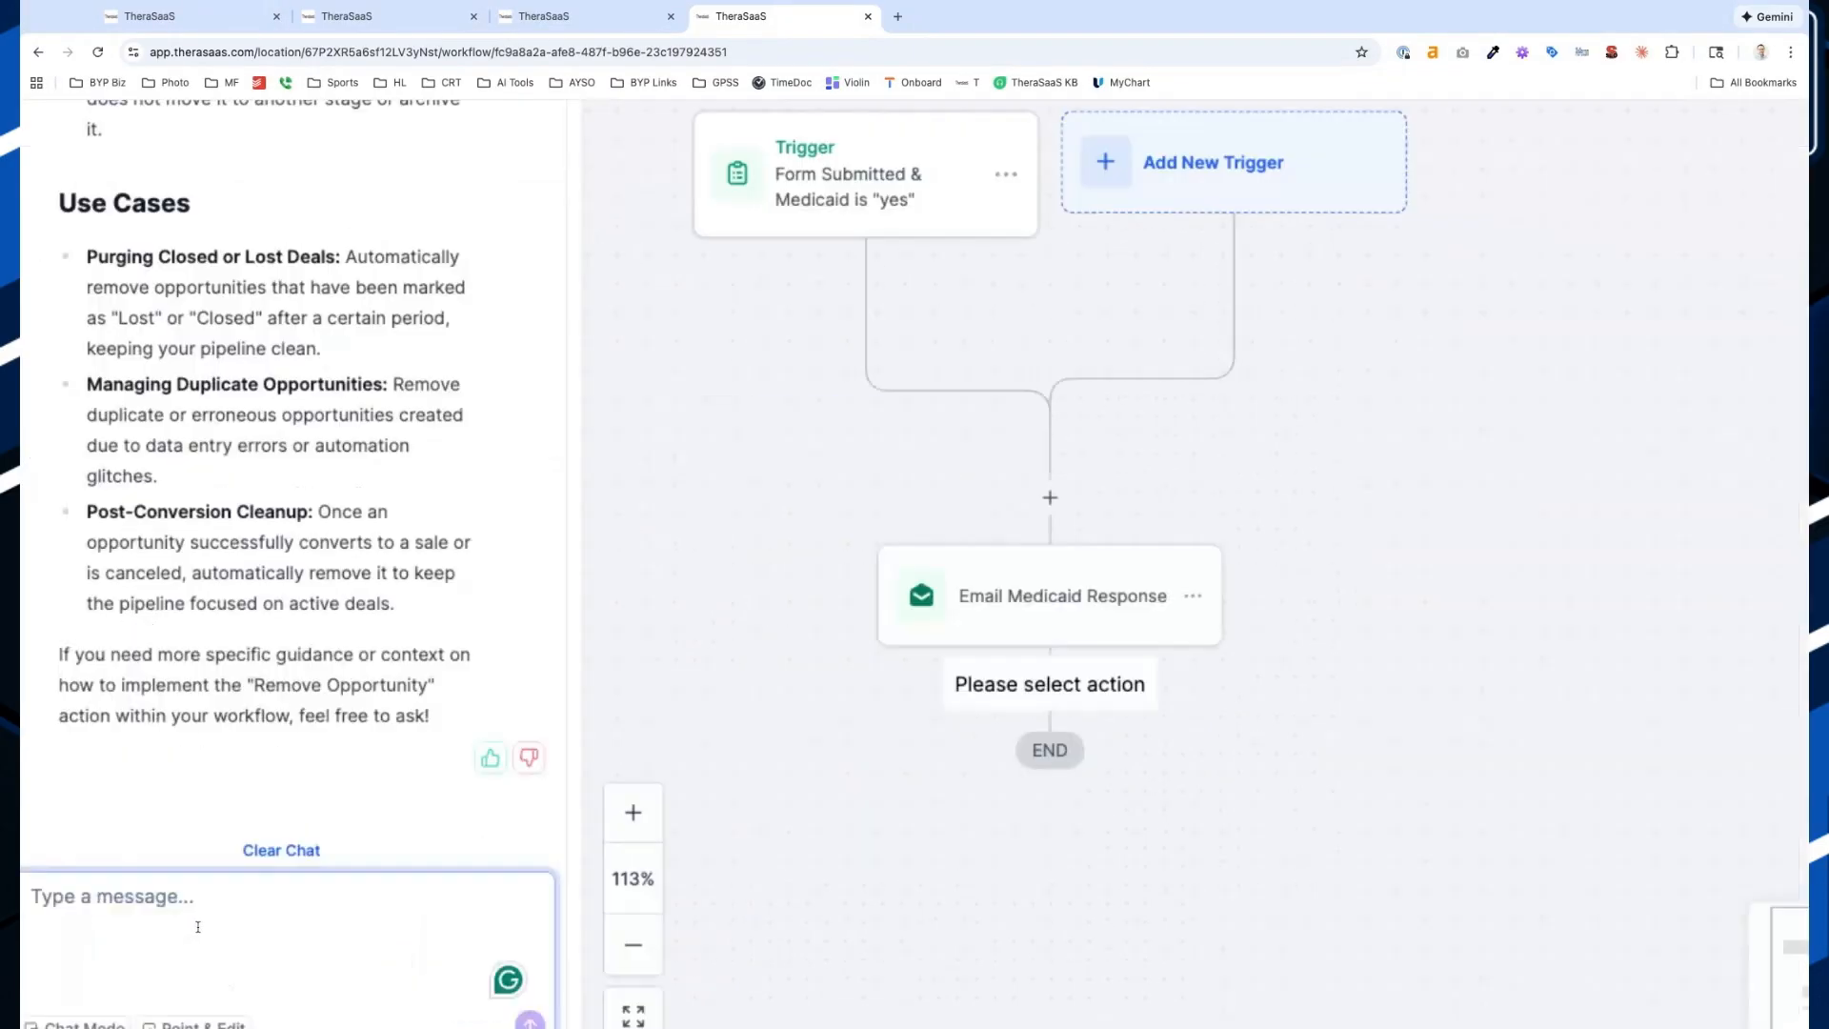
pyautogui.hscroll(-3, 197, 927)
pyautogui.scroll(-6, 197, 927)
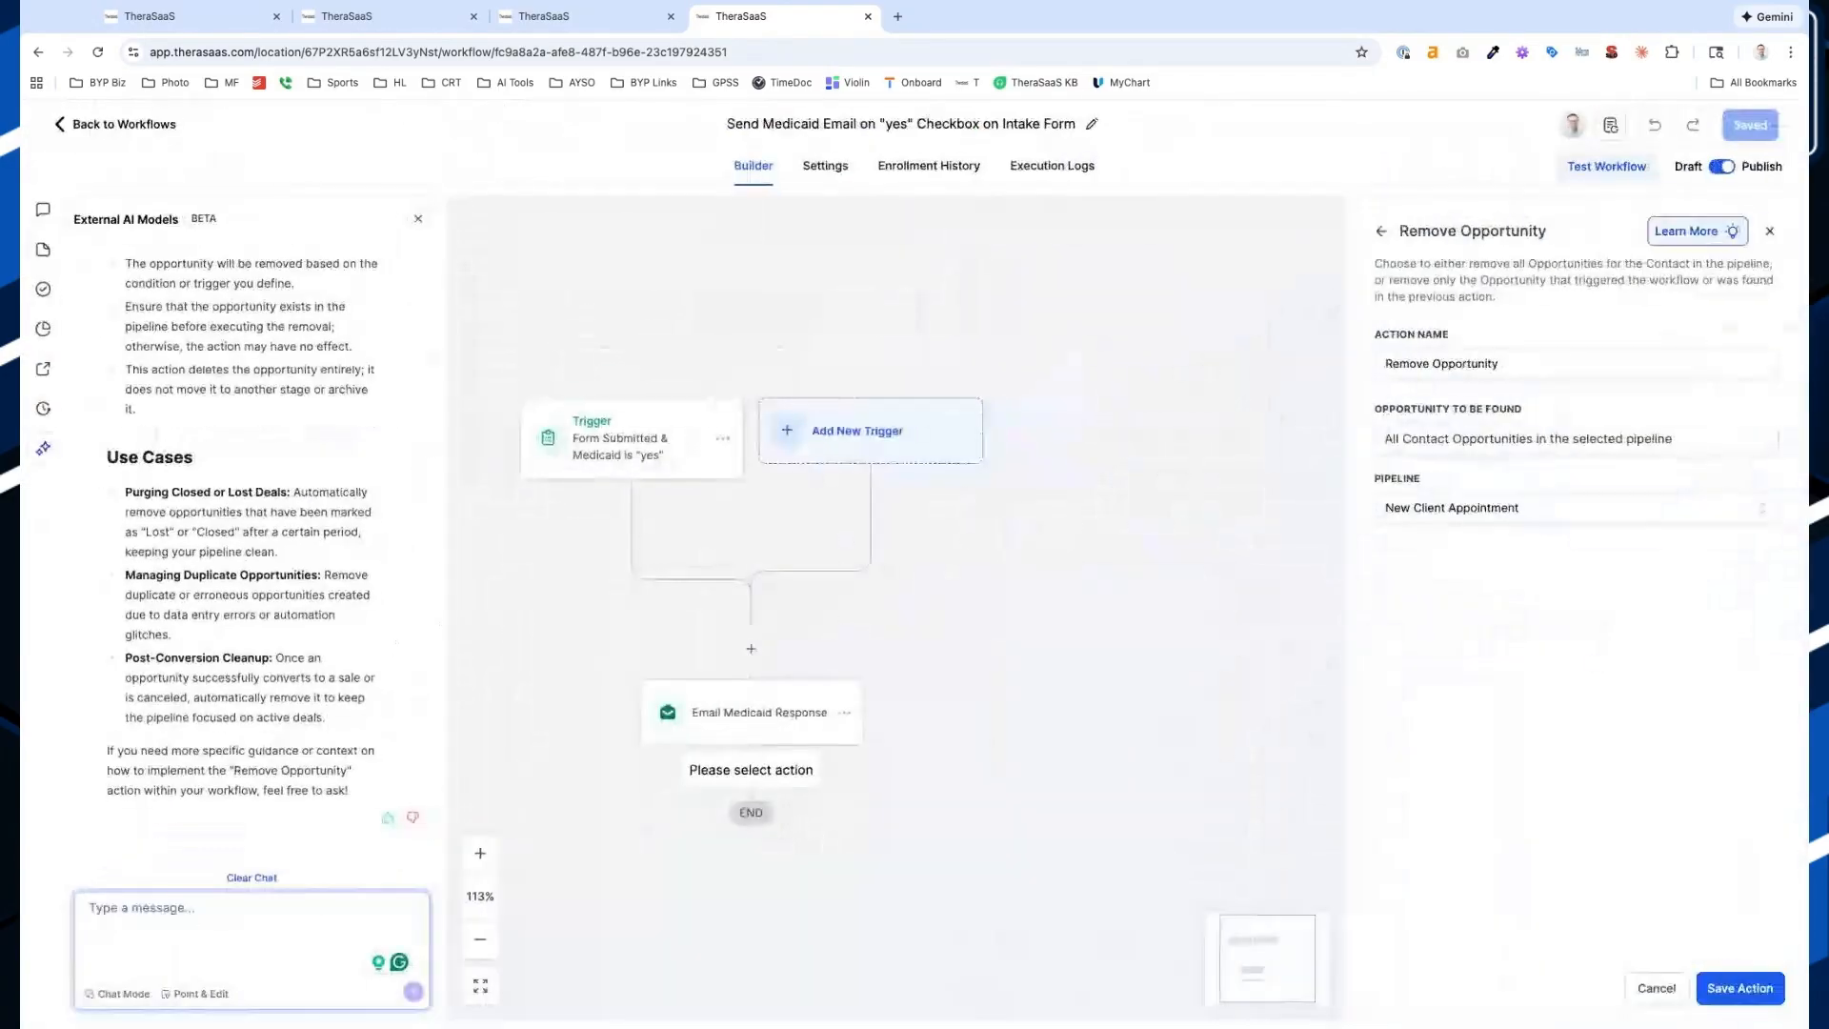
pyautogui.scroll(3, 200, 597)
pyautogui.scroll(-2, 200, 597)
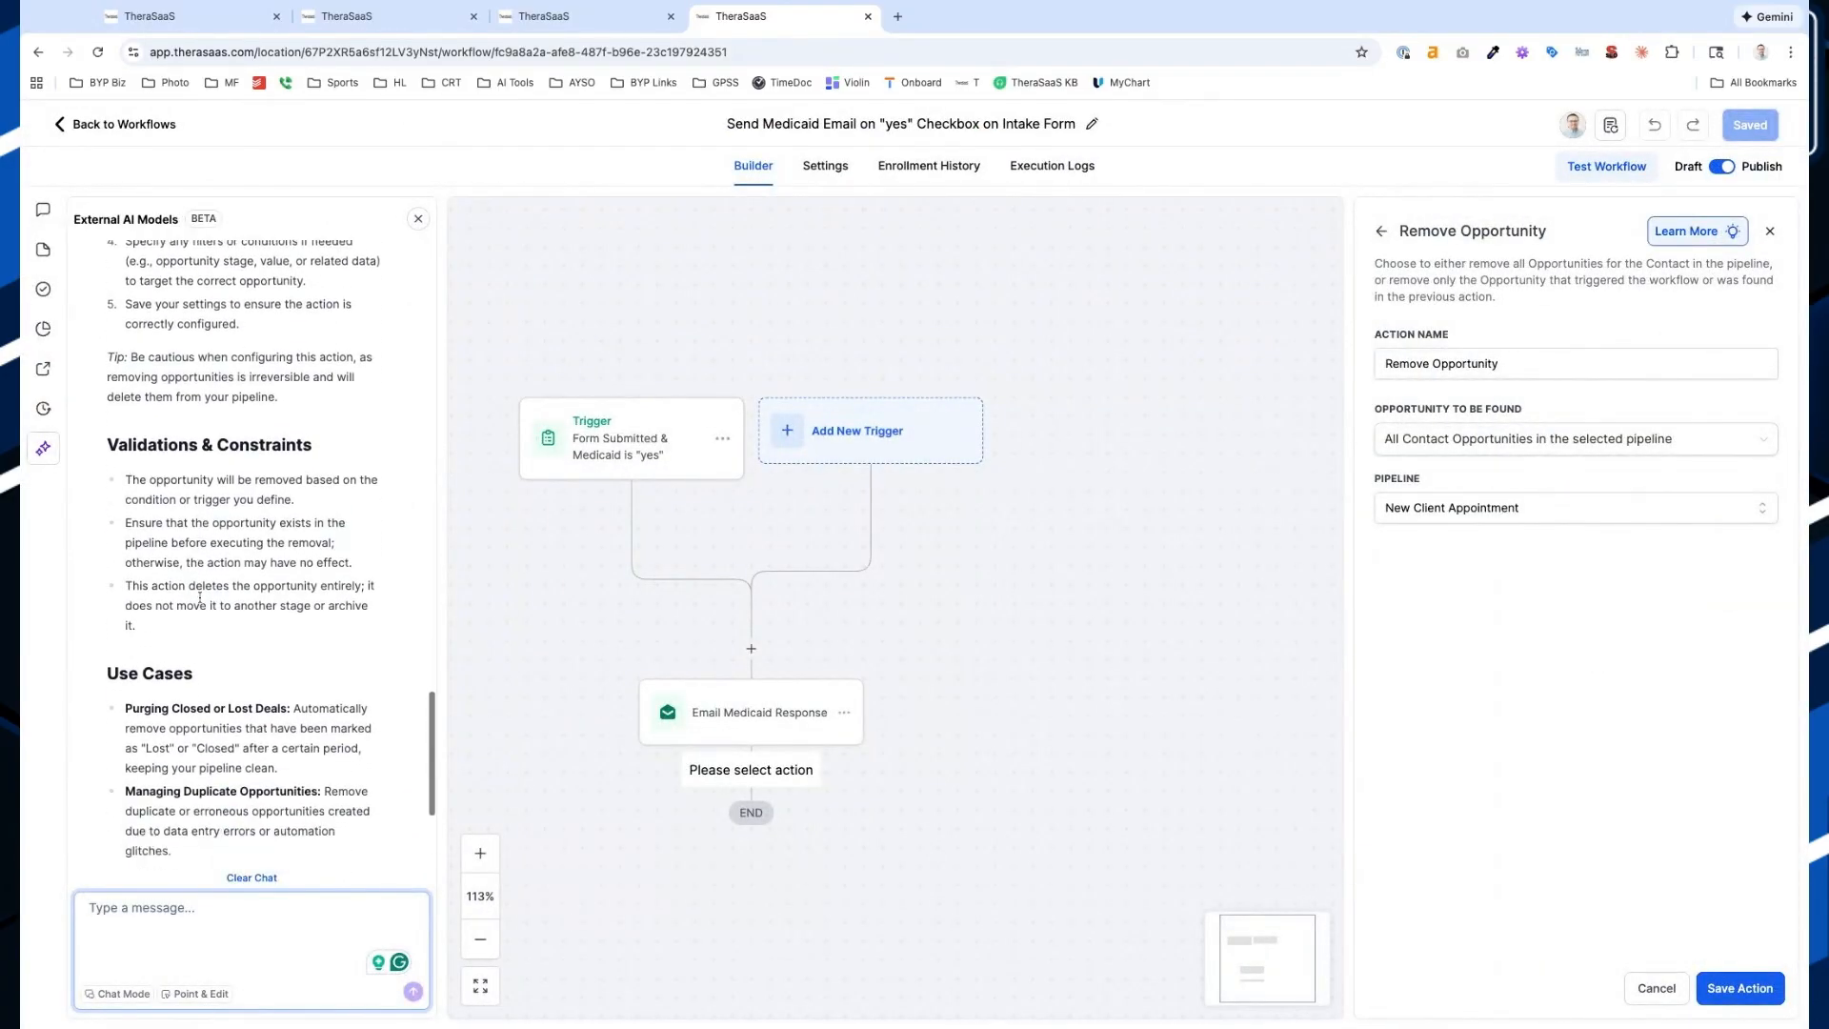
pyautogui.click(418, 218)
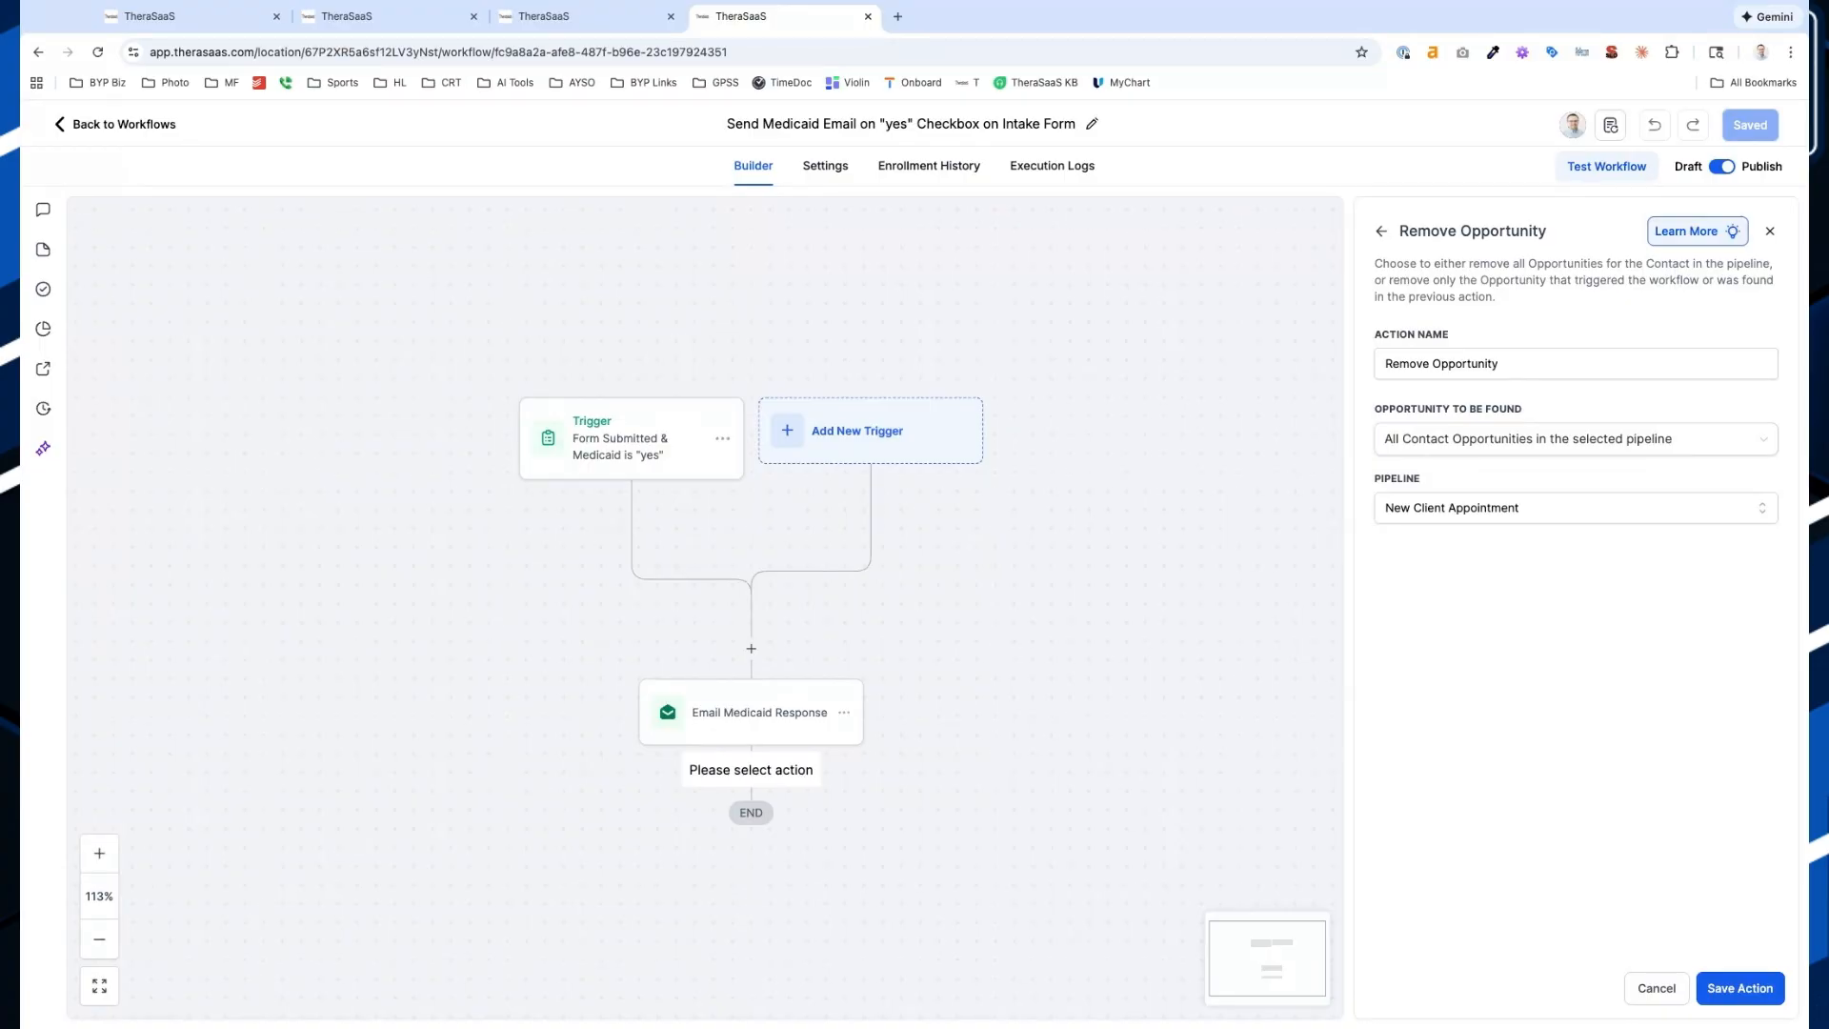
# Open the Form Submitted trigger, discarding the unsaved action, and examine the filter fields available for its form condition
pyautogui.click(619, 452)
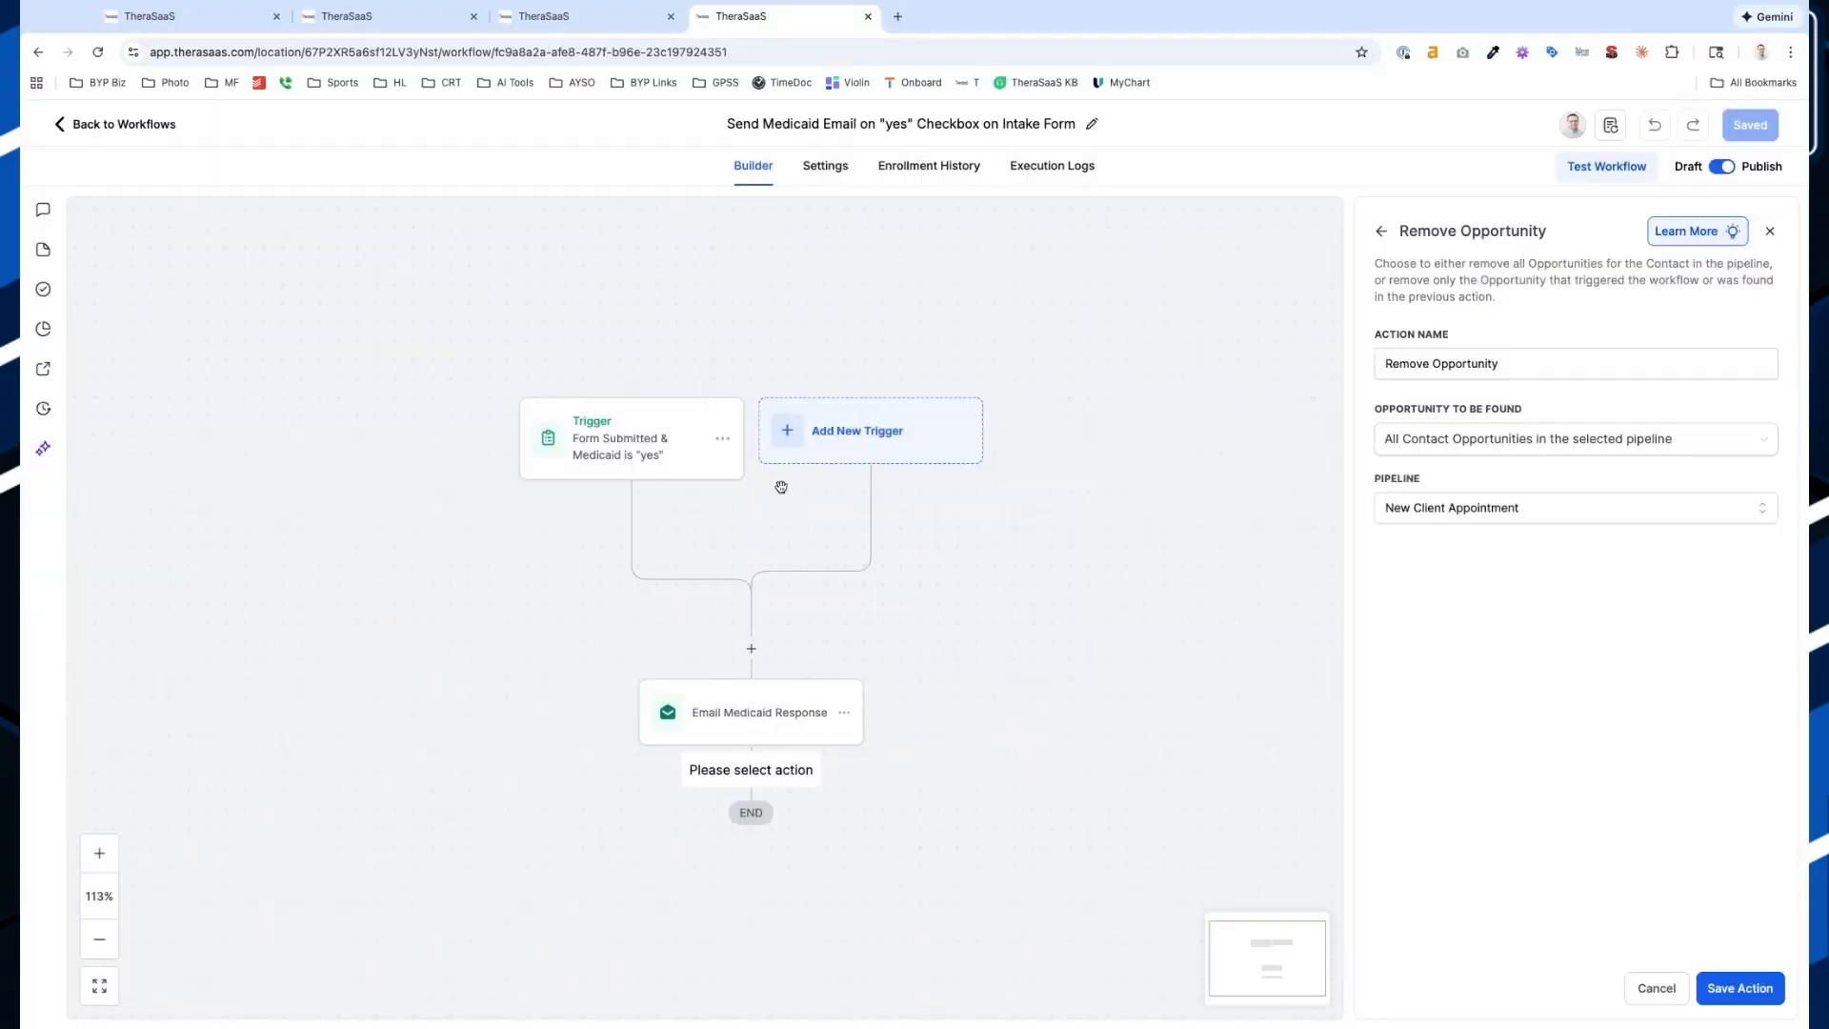
pyautogui.click(663, 456)
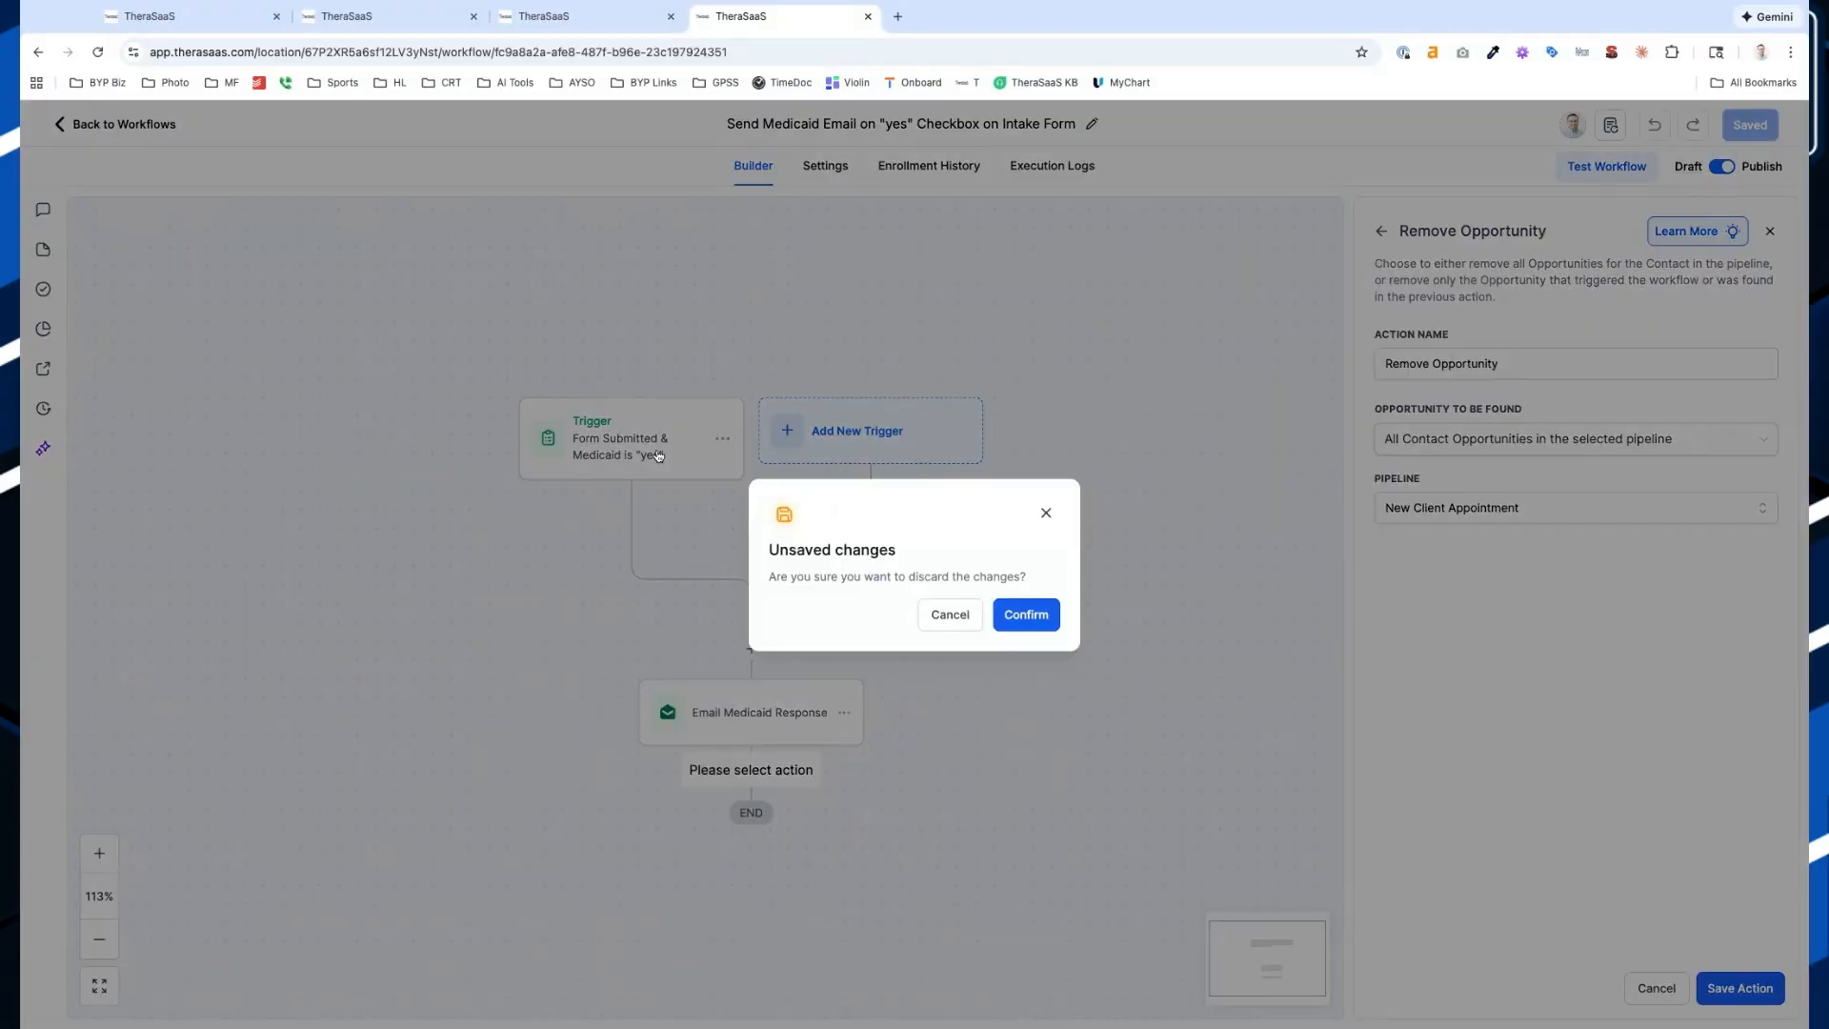
pyautogui.click(1029, 617)
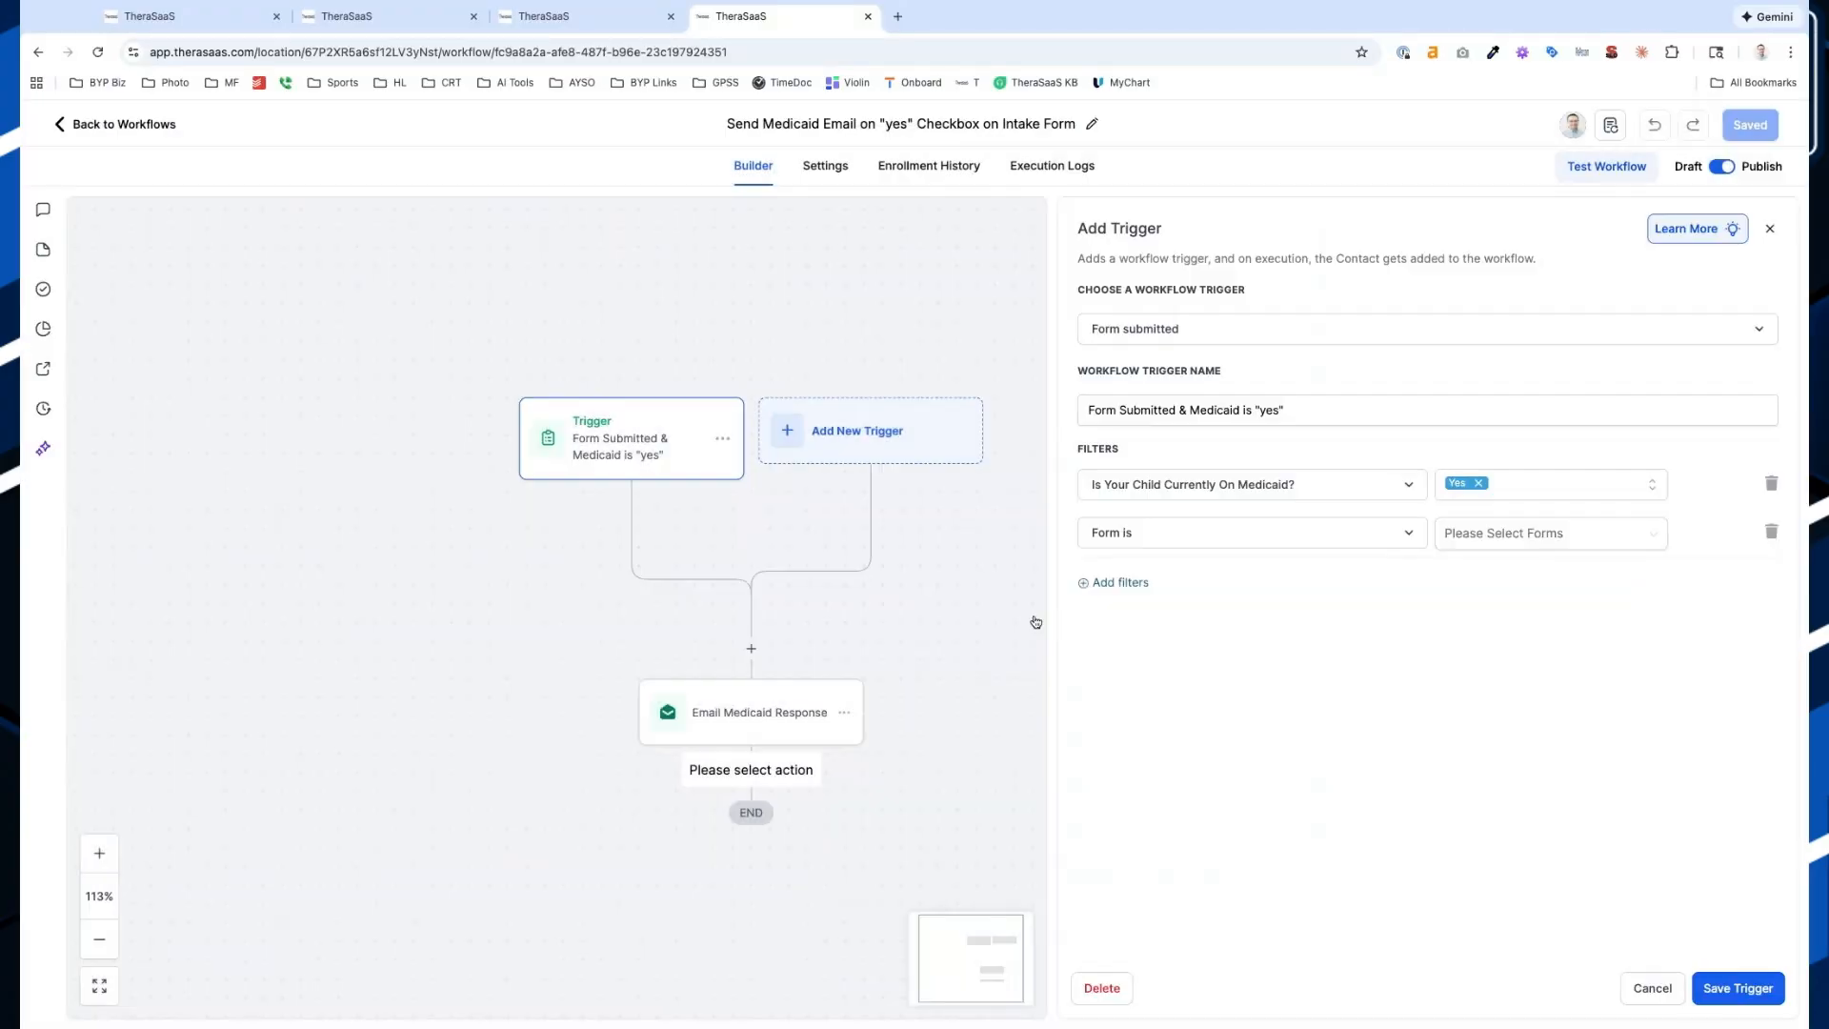
pyautogui.click(1171, 547)
pyautogui.scroll(-5, 1196, 686)
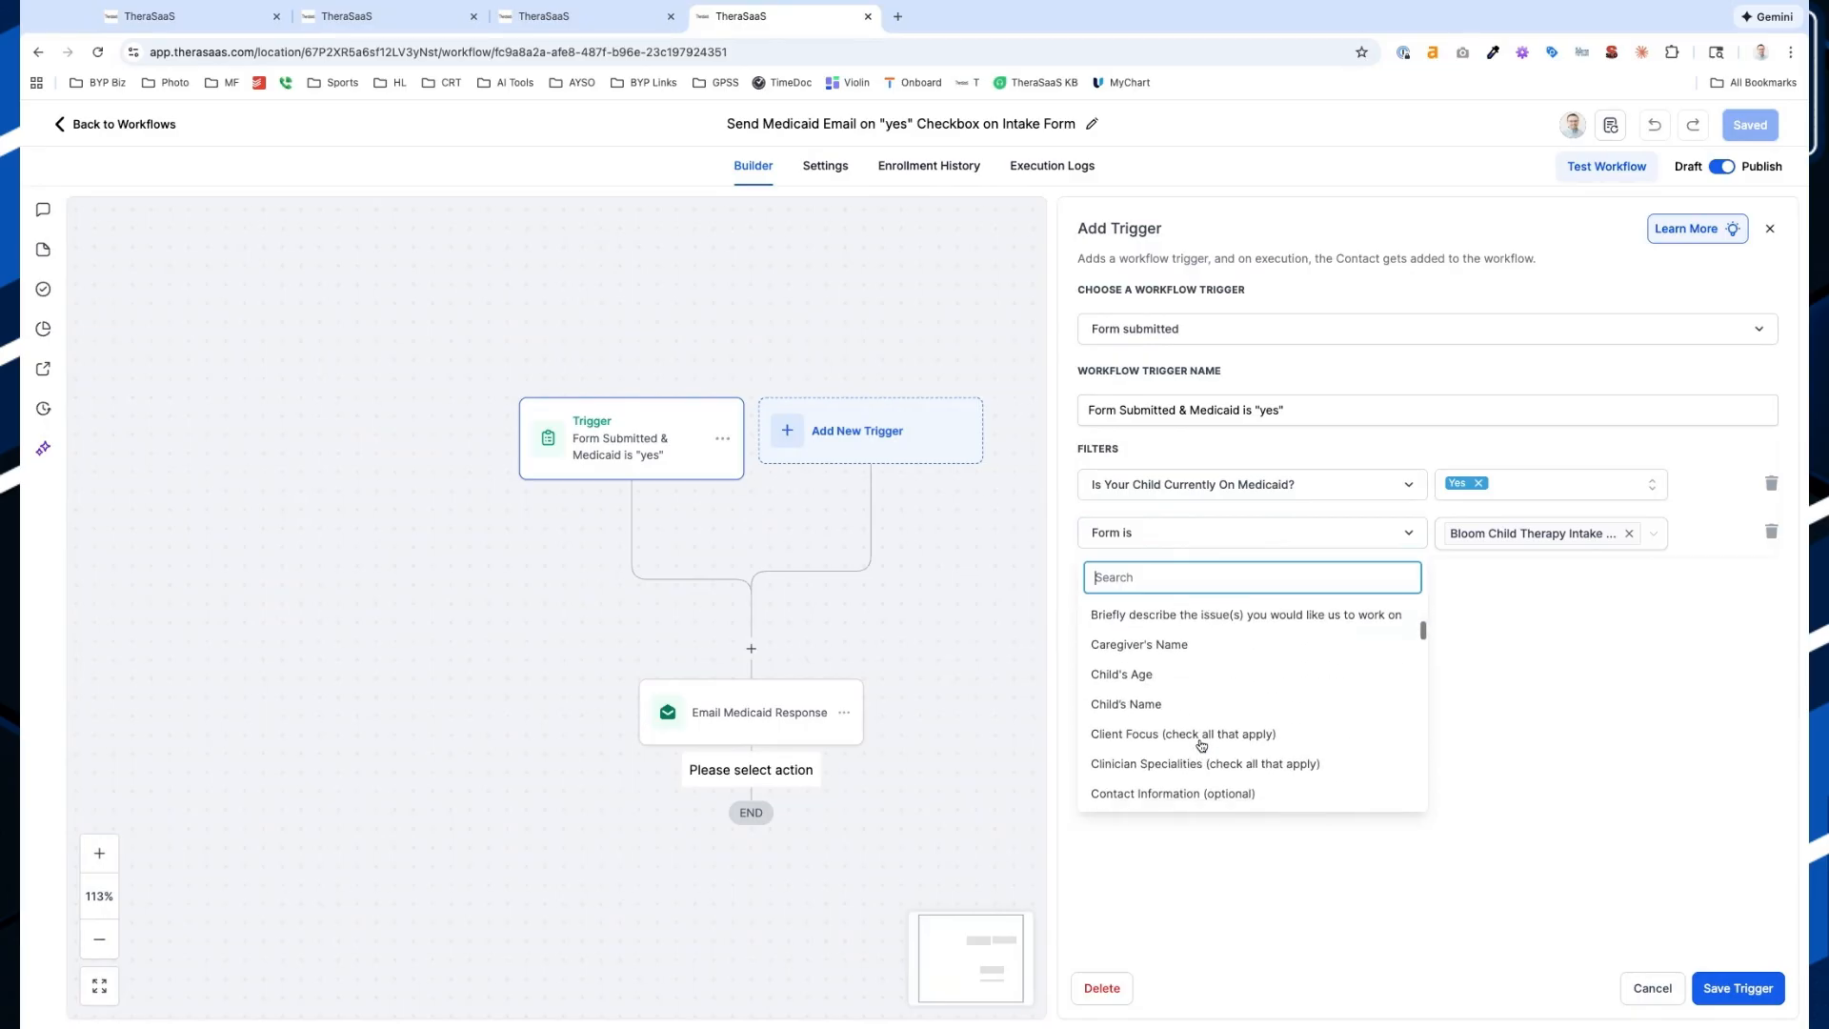
pyautogui.scroll(-3, 1202, 746)
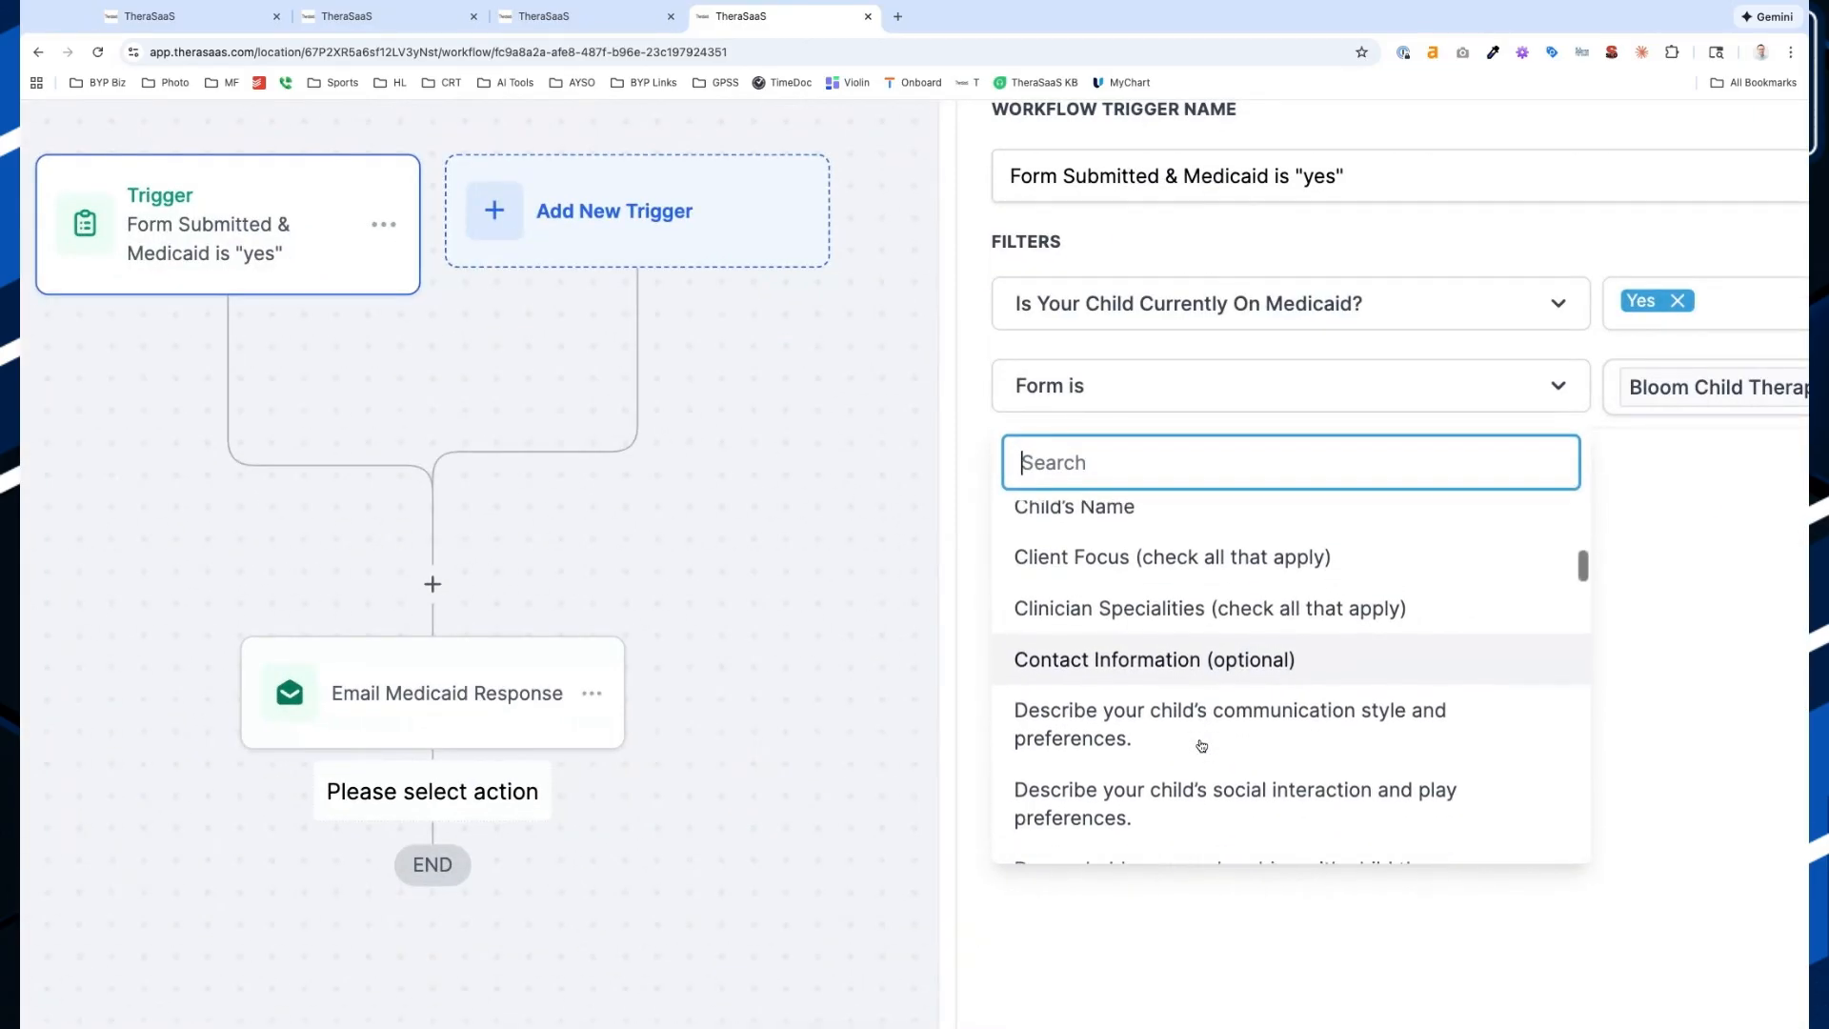
pyautogui.click(1683, 550)
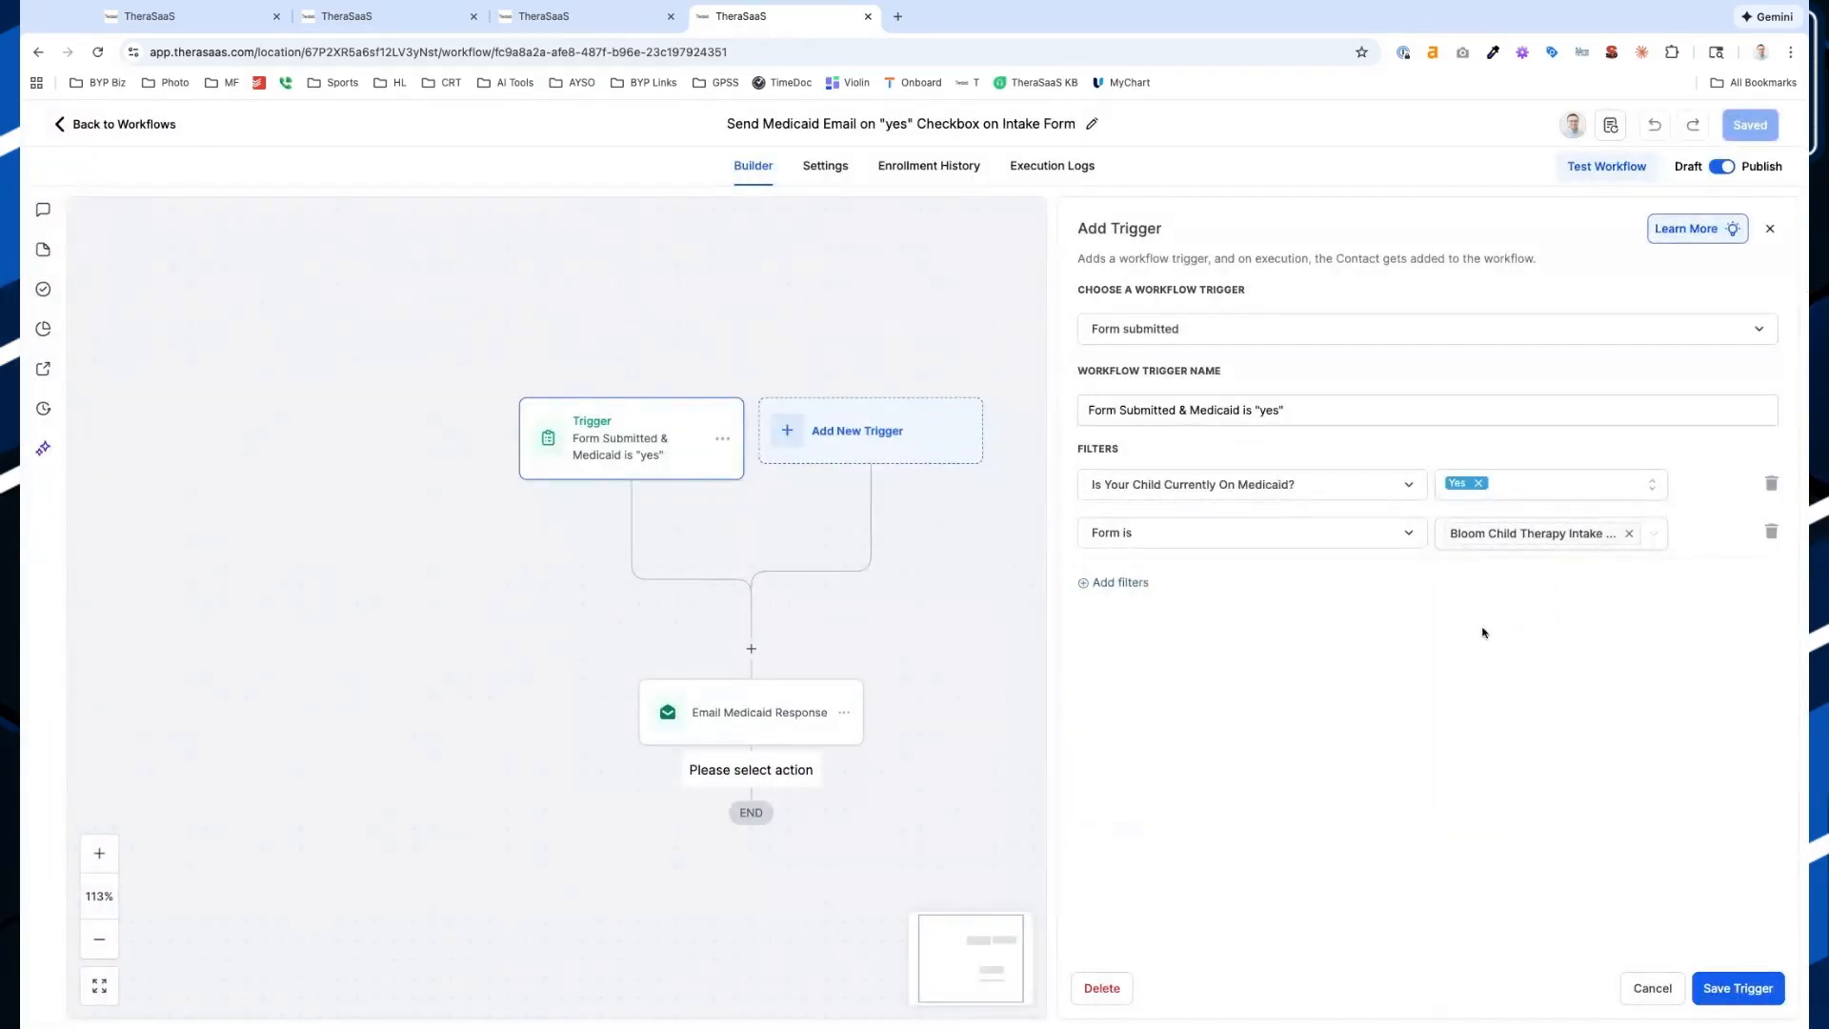
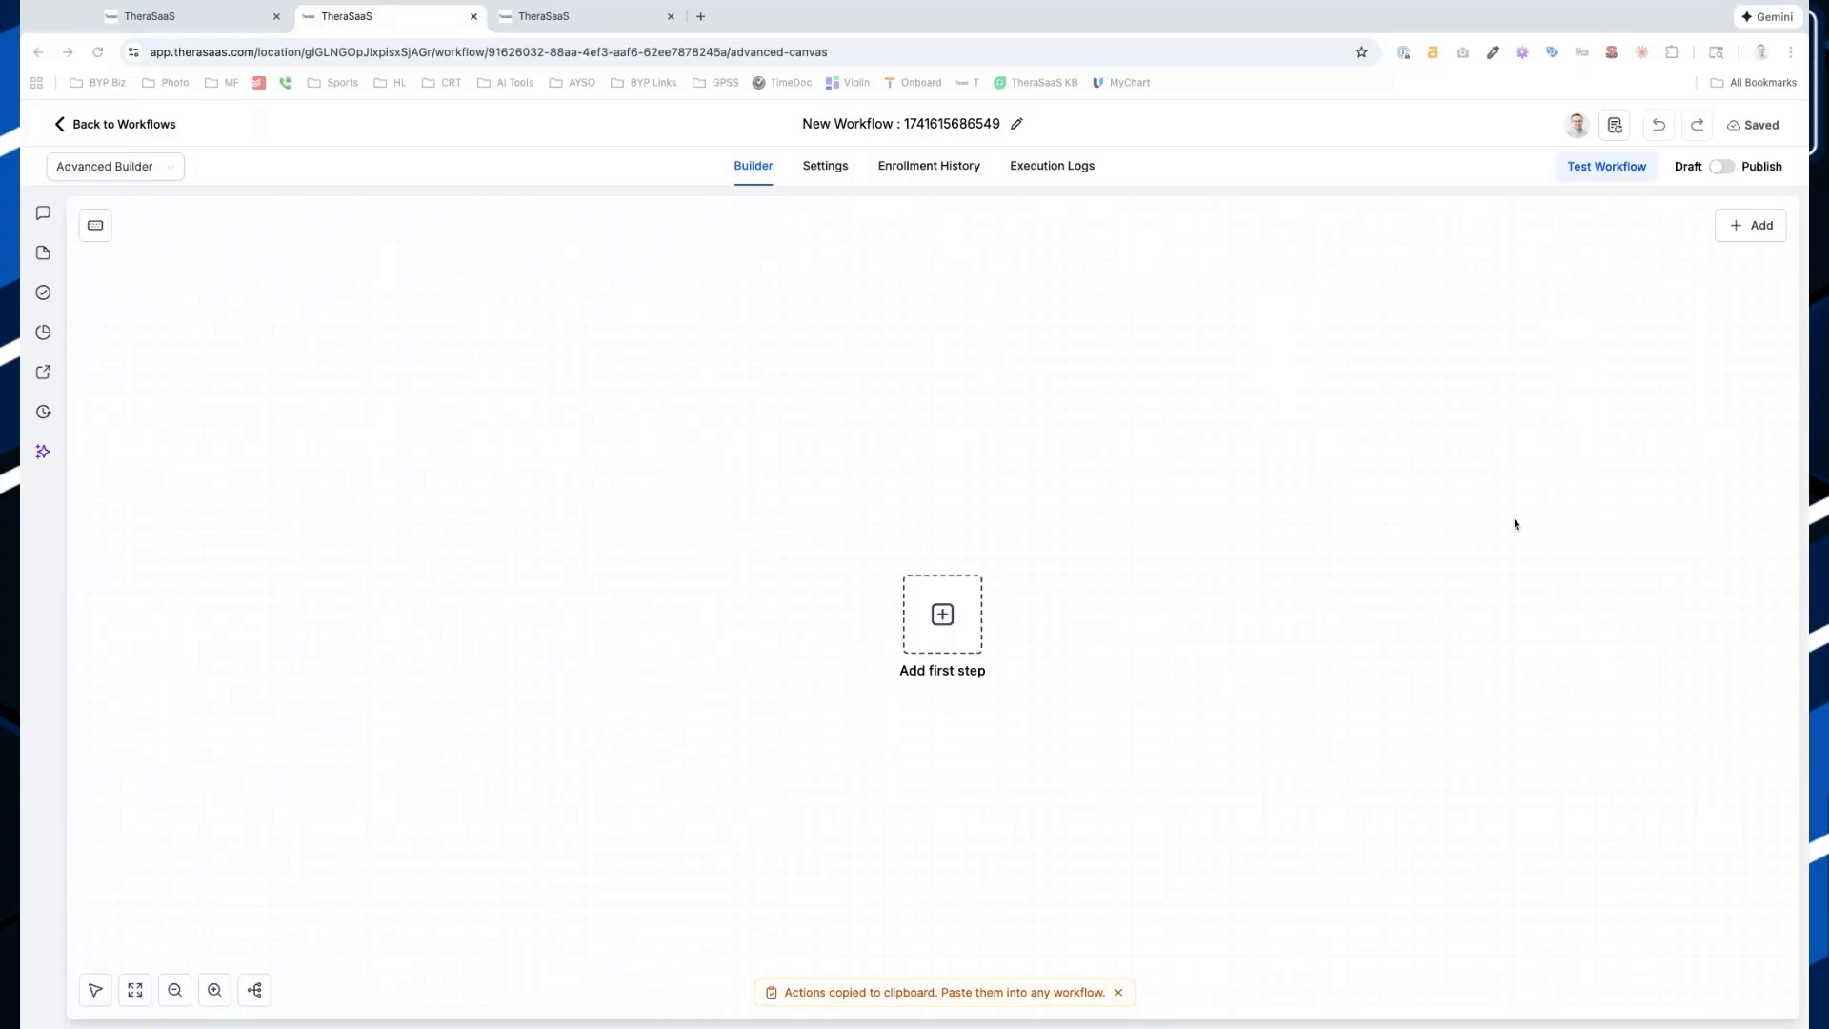
# Search the triggers for "opp" and add an Opportunity Status Changed trigger to the empty workflow
pyautogui.click(1749, 229)
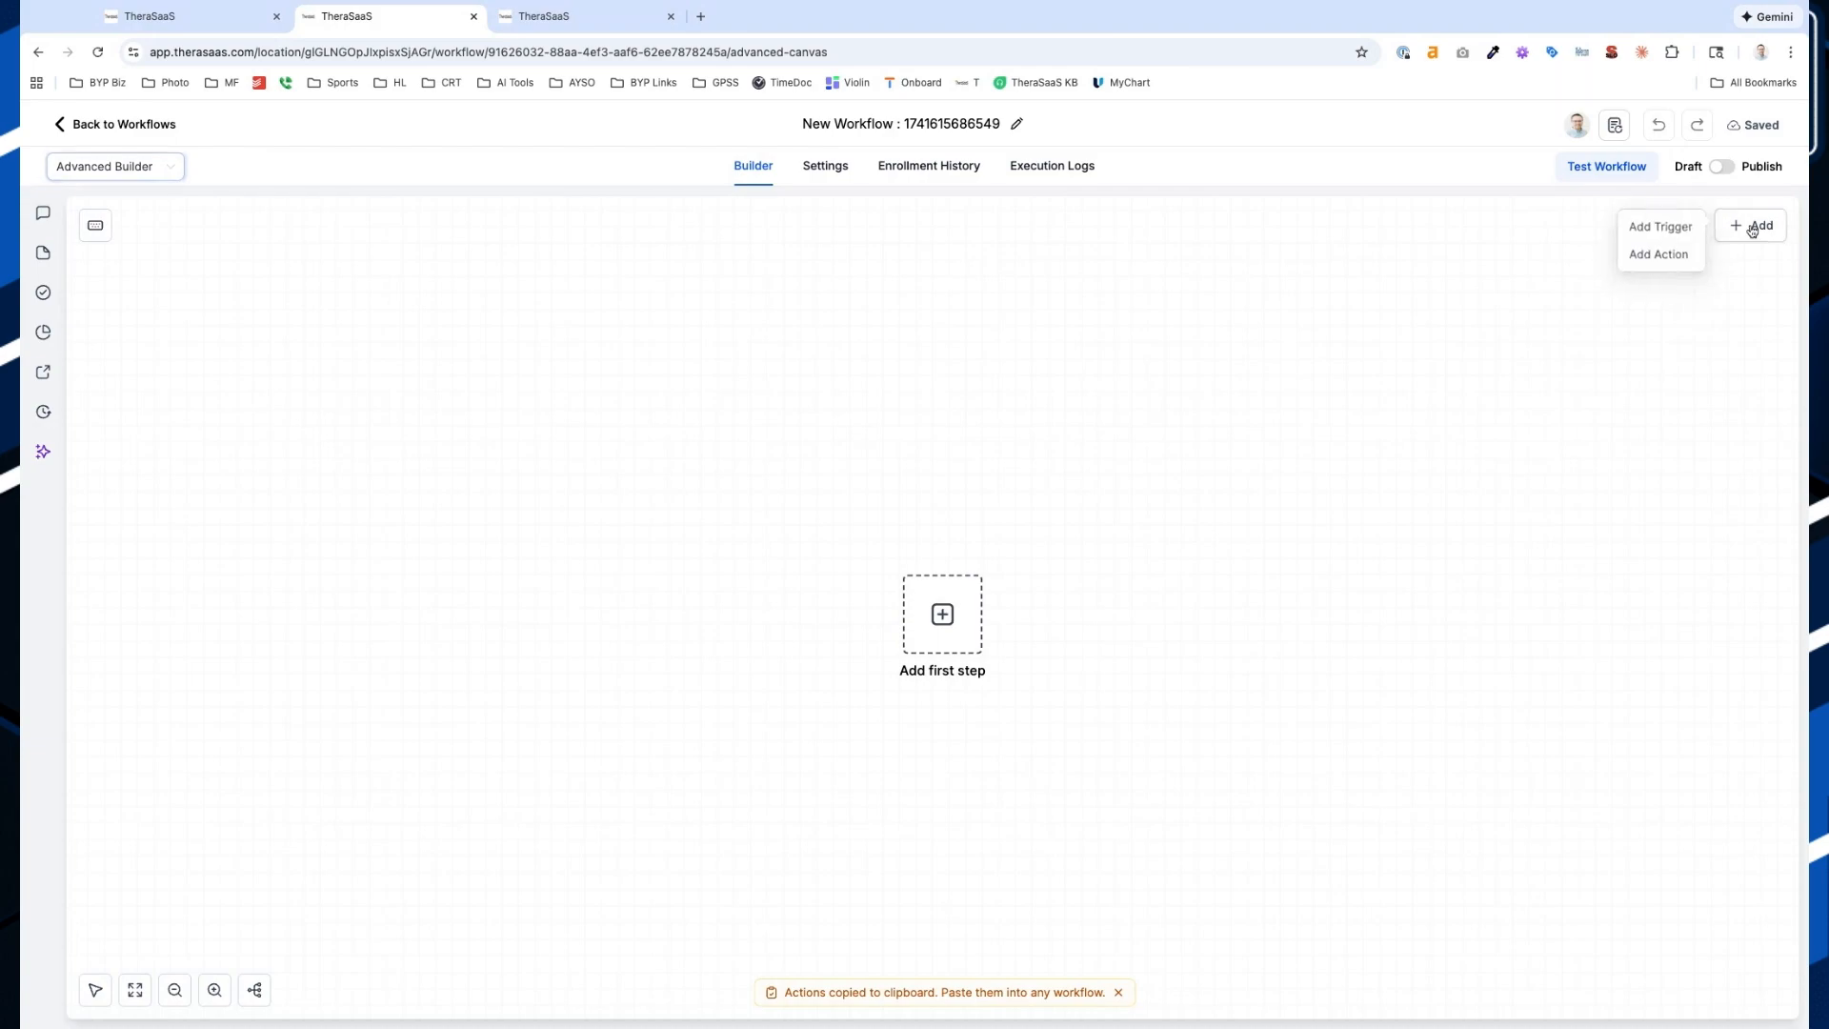
pyautogui.click(1672, 230)
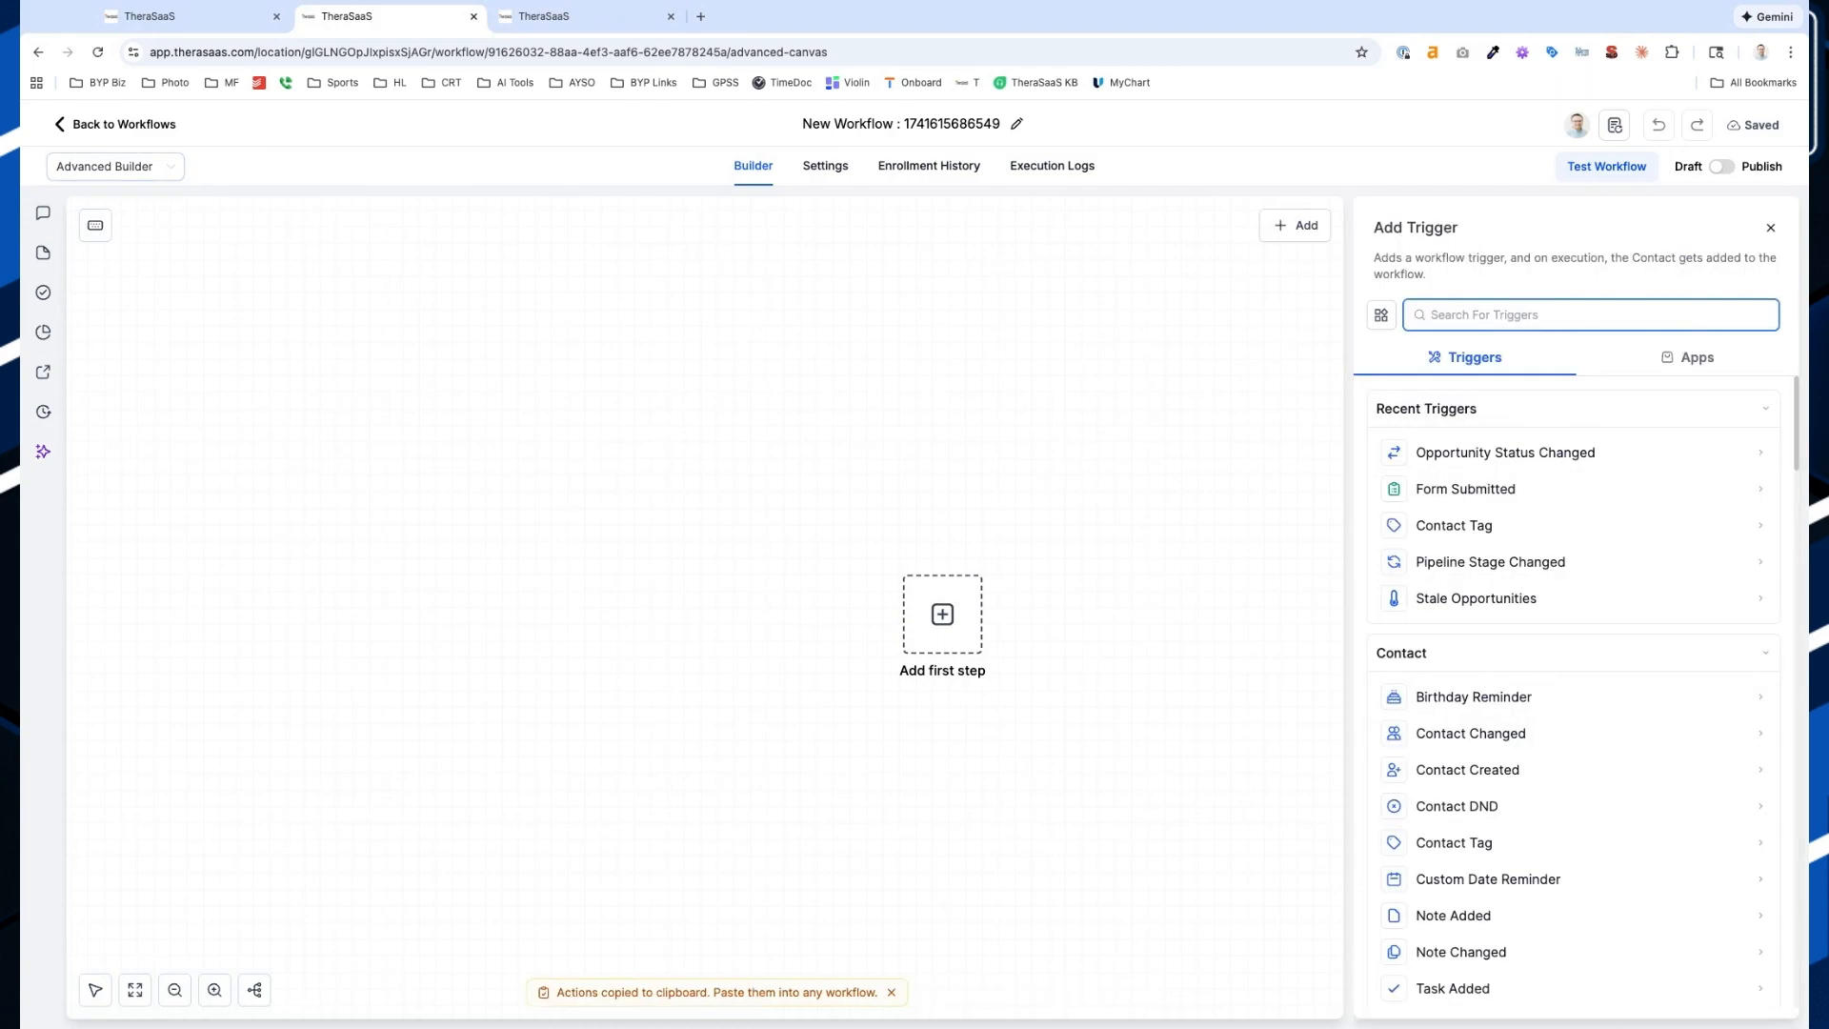
pyautogui.write('opp')
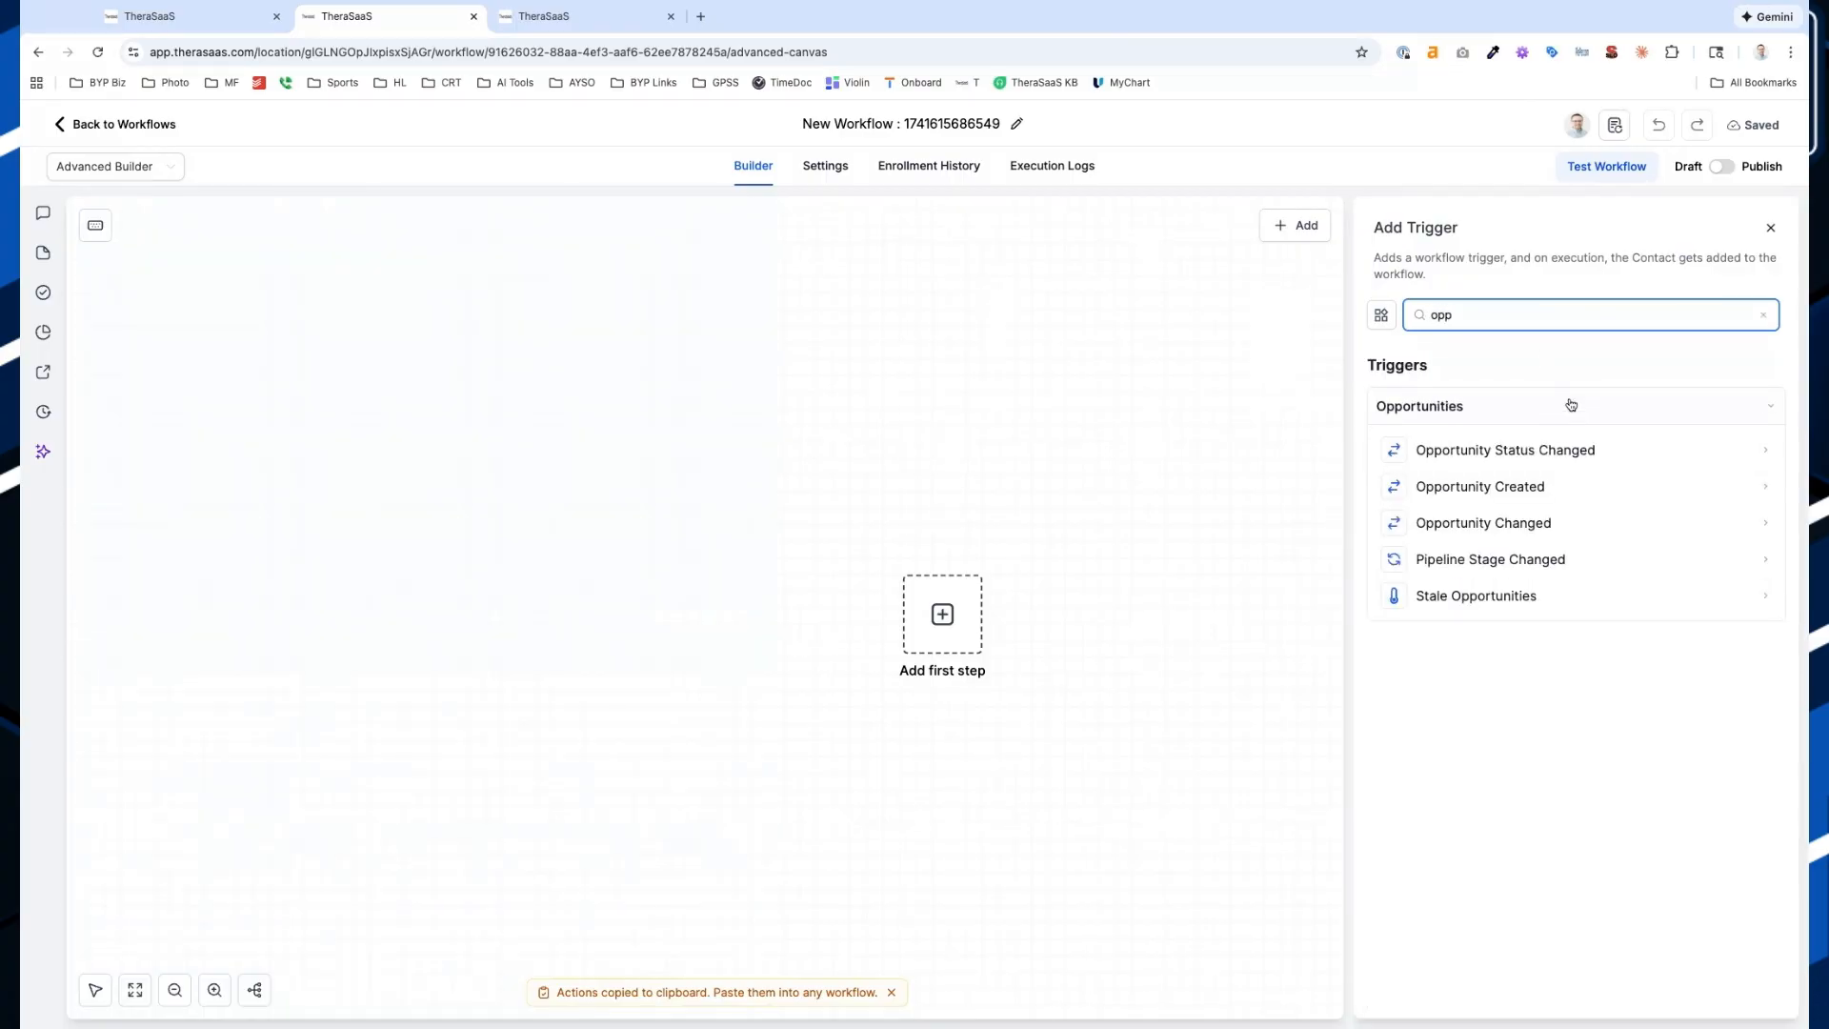
pyautogui.click(1560, 445)
pyautogui.keyDown('ctrl'); pyautogui.scroll(5, 1322, 443); pyautogui.keyUp('ctrl')
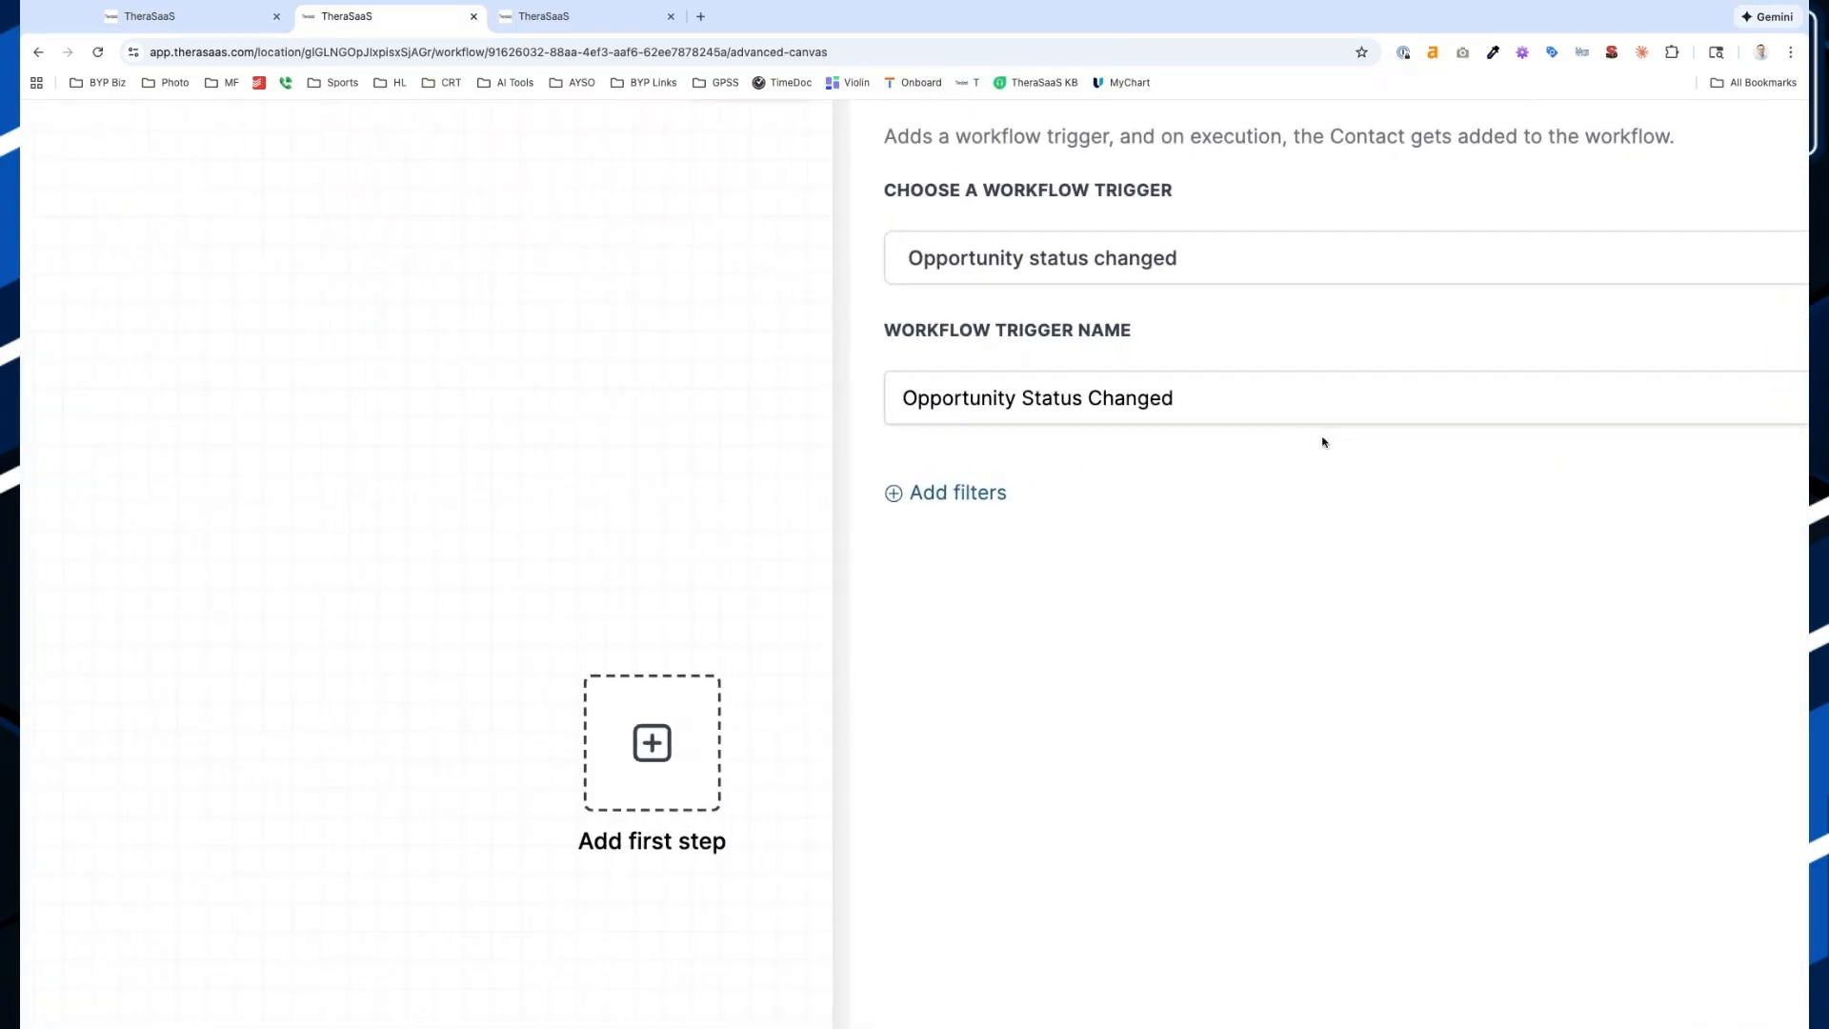
# Add a trigger filter restricting it to the New Client Appointment pipeline
pyautogui.click(654, 494)
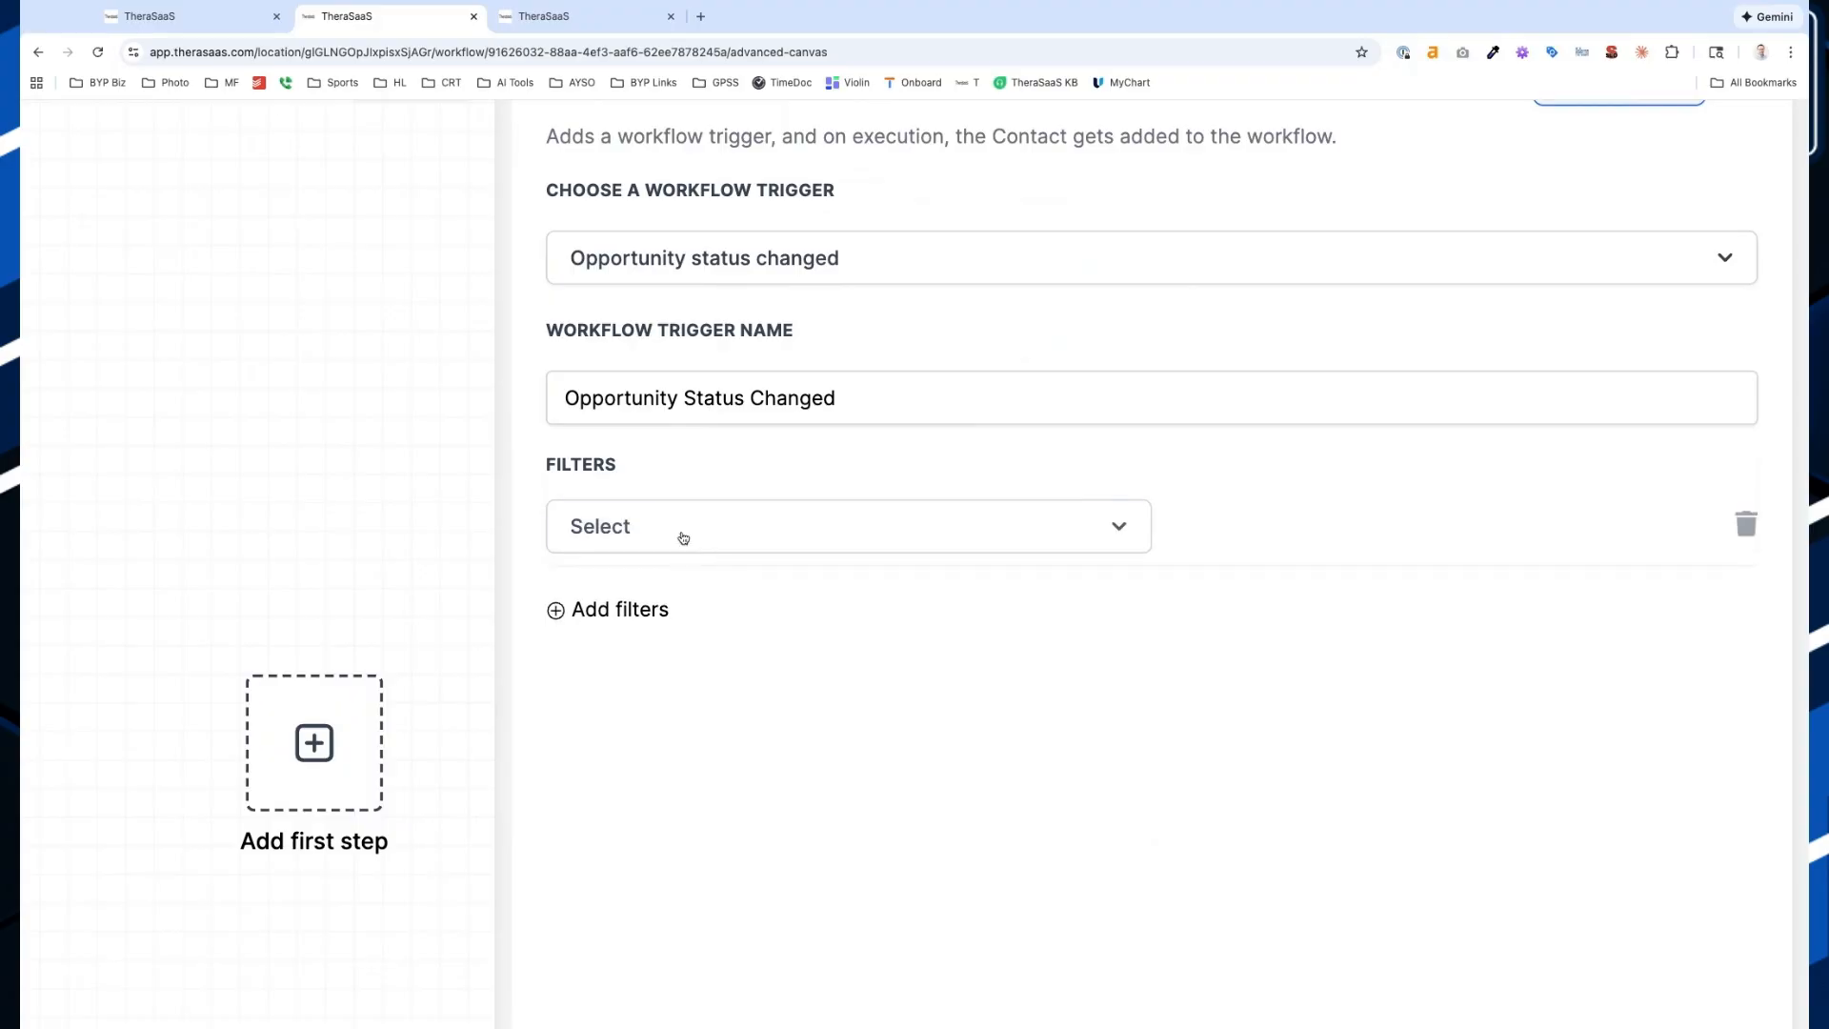
pyautogui.click(683, 537)
pyautogui.click(717, 821)
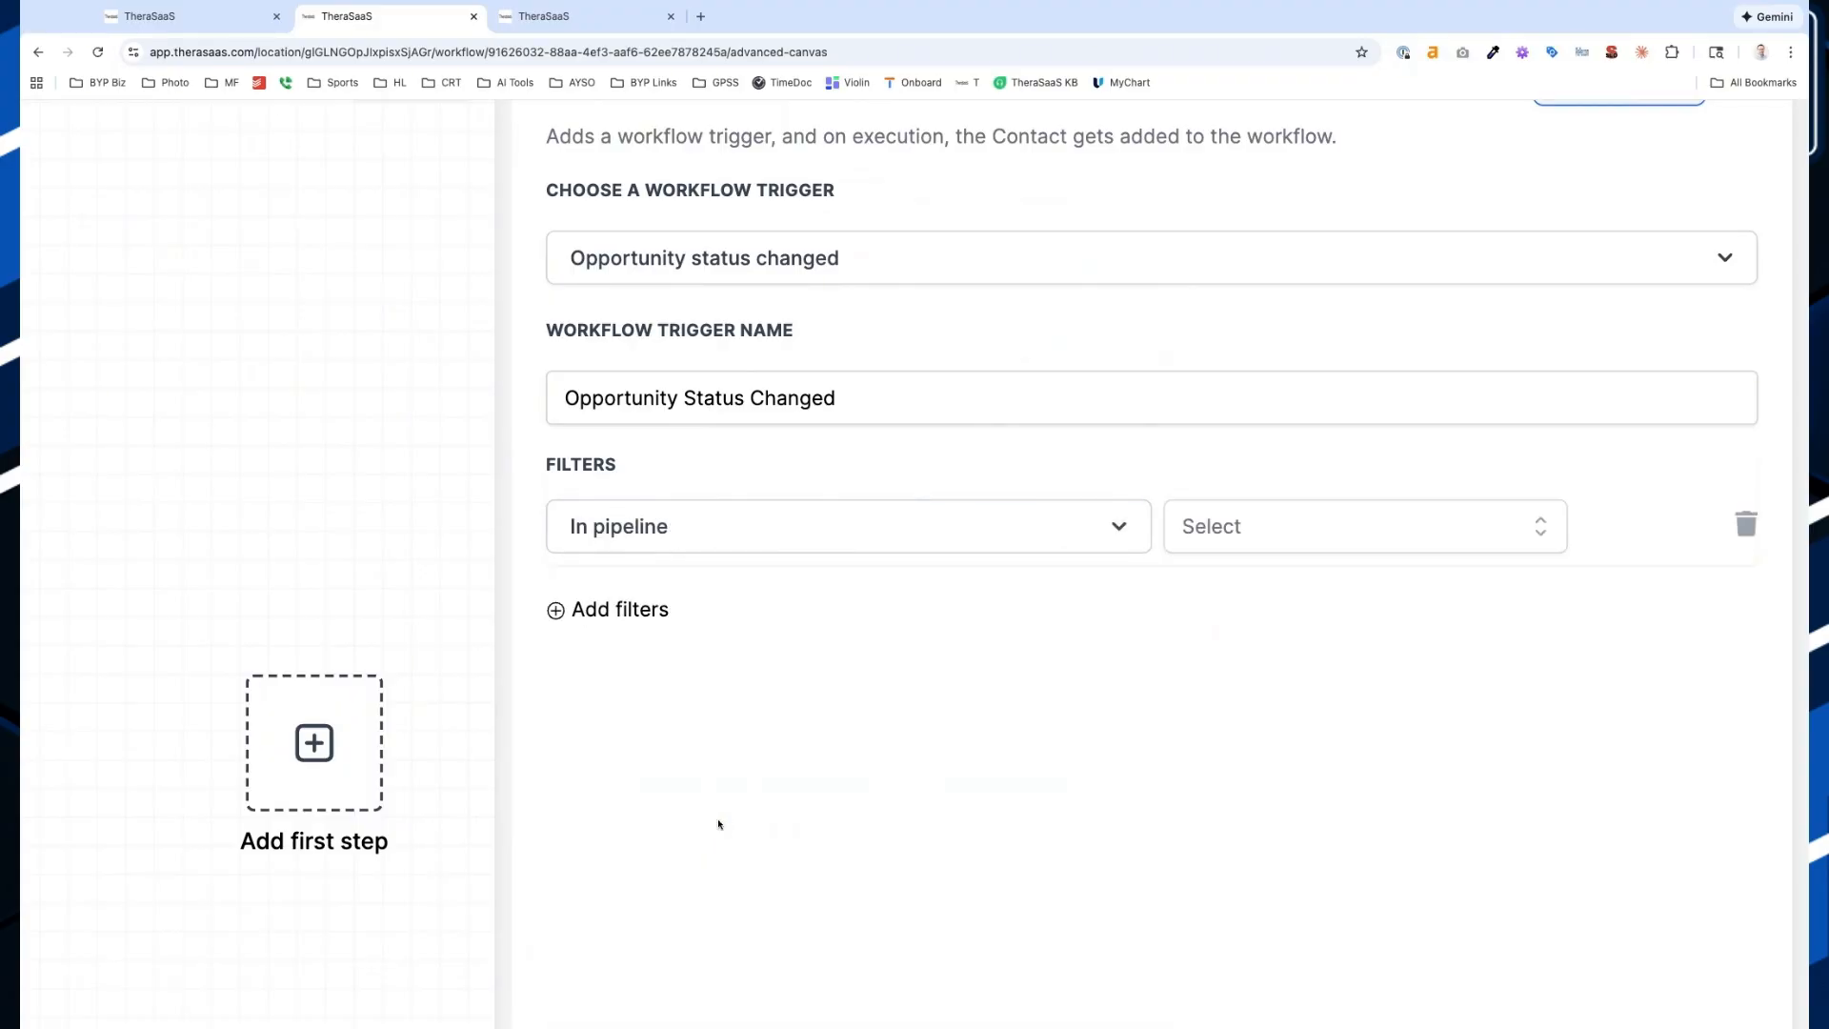
pyautogui.click(1257, 538)
pyautogui.scroll(-2, 1306, 791)
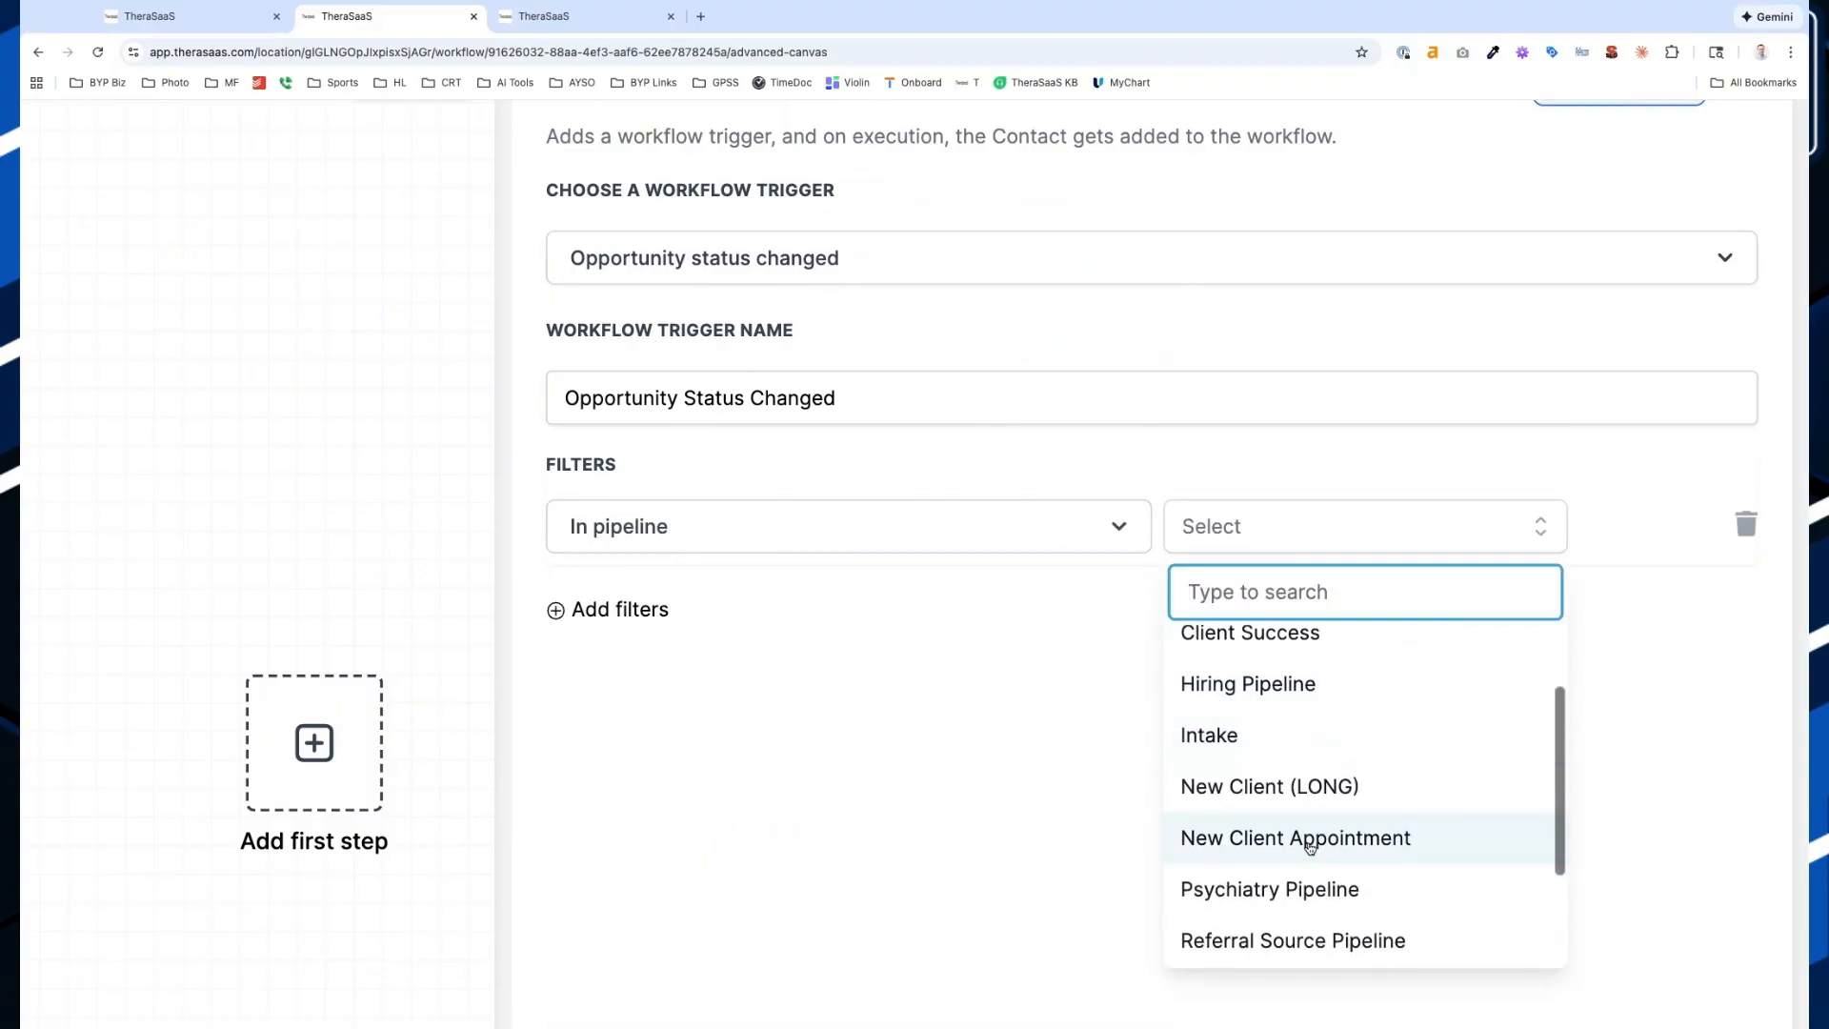
pyautogui.click(1309, 845)
# Add a second trigger filter restricting it to the Scheduled /EHR Paperwork Sent pipeline stage
pyautogui.click(657, 609)
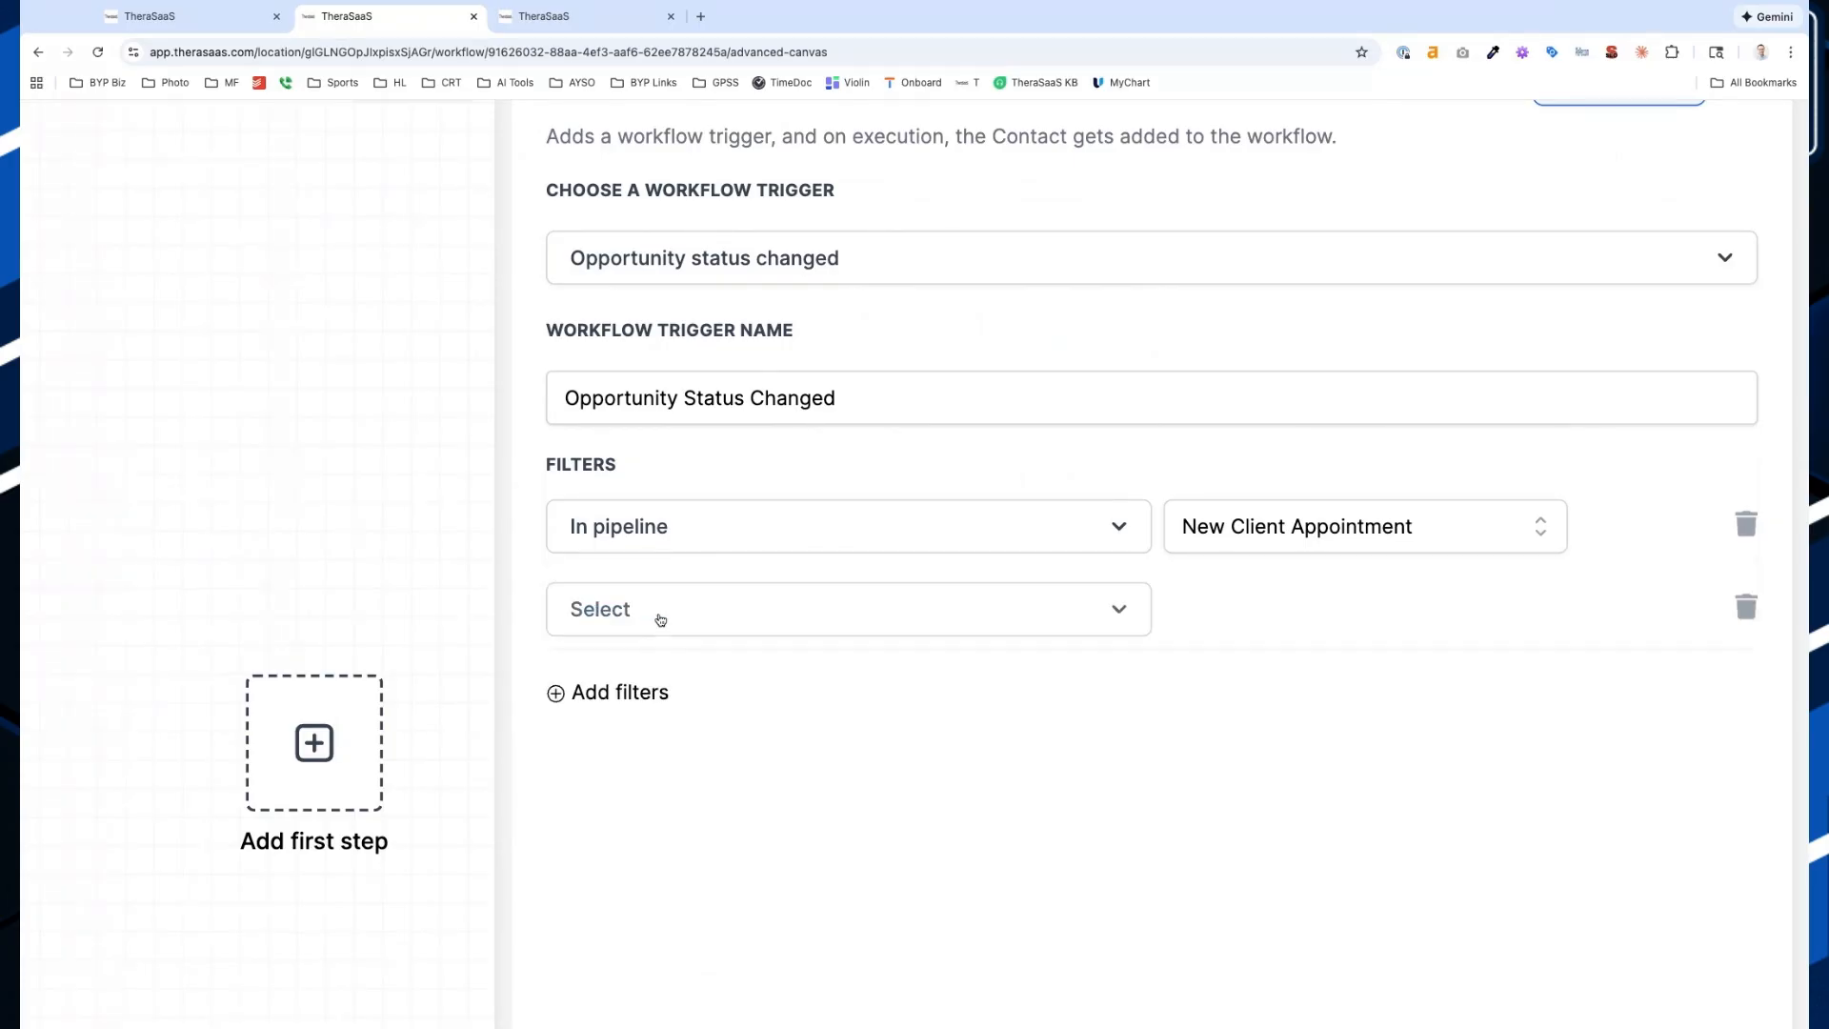
pyautogui.click(688, 617)
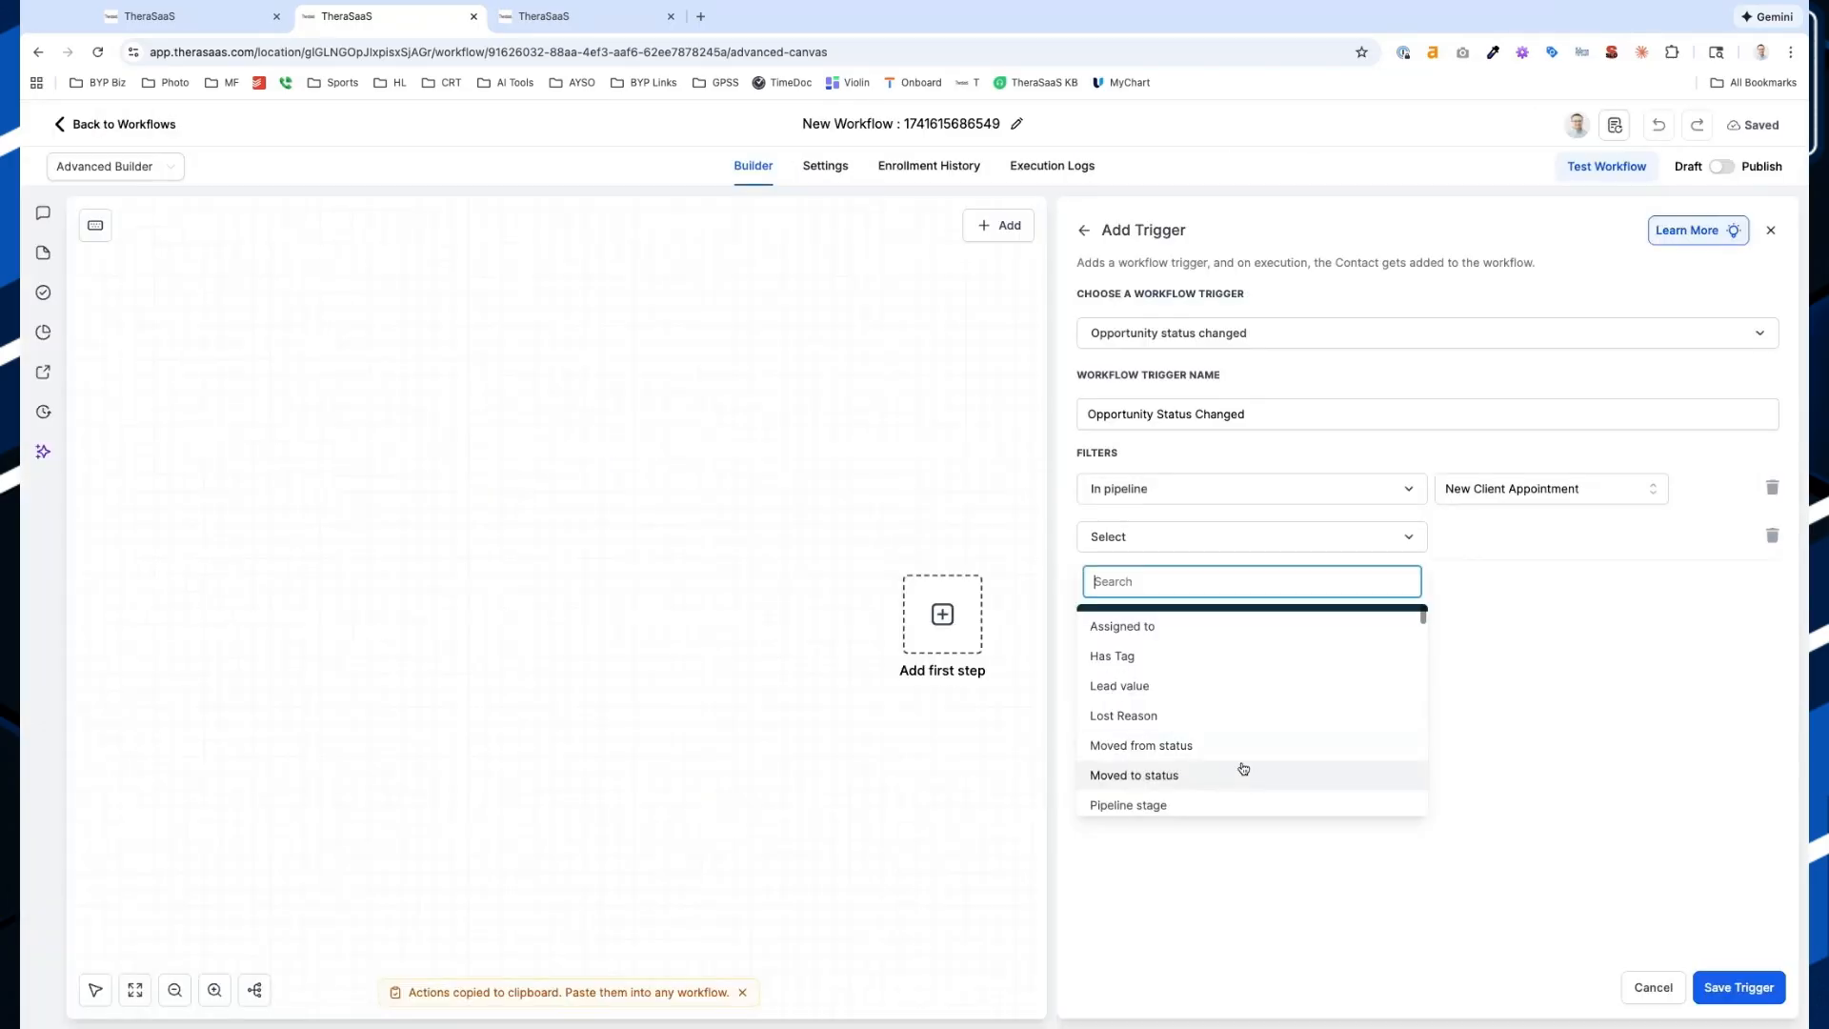
pyautogui.scroll(-1, 1243, 771)
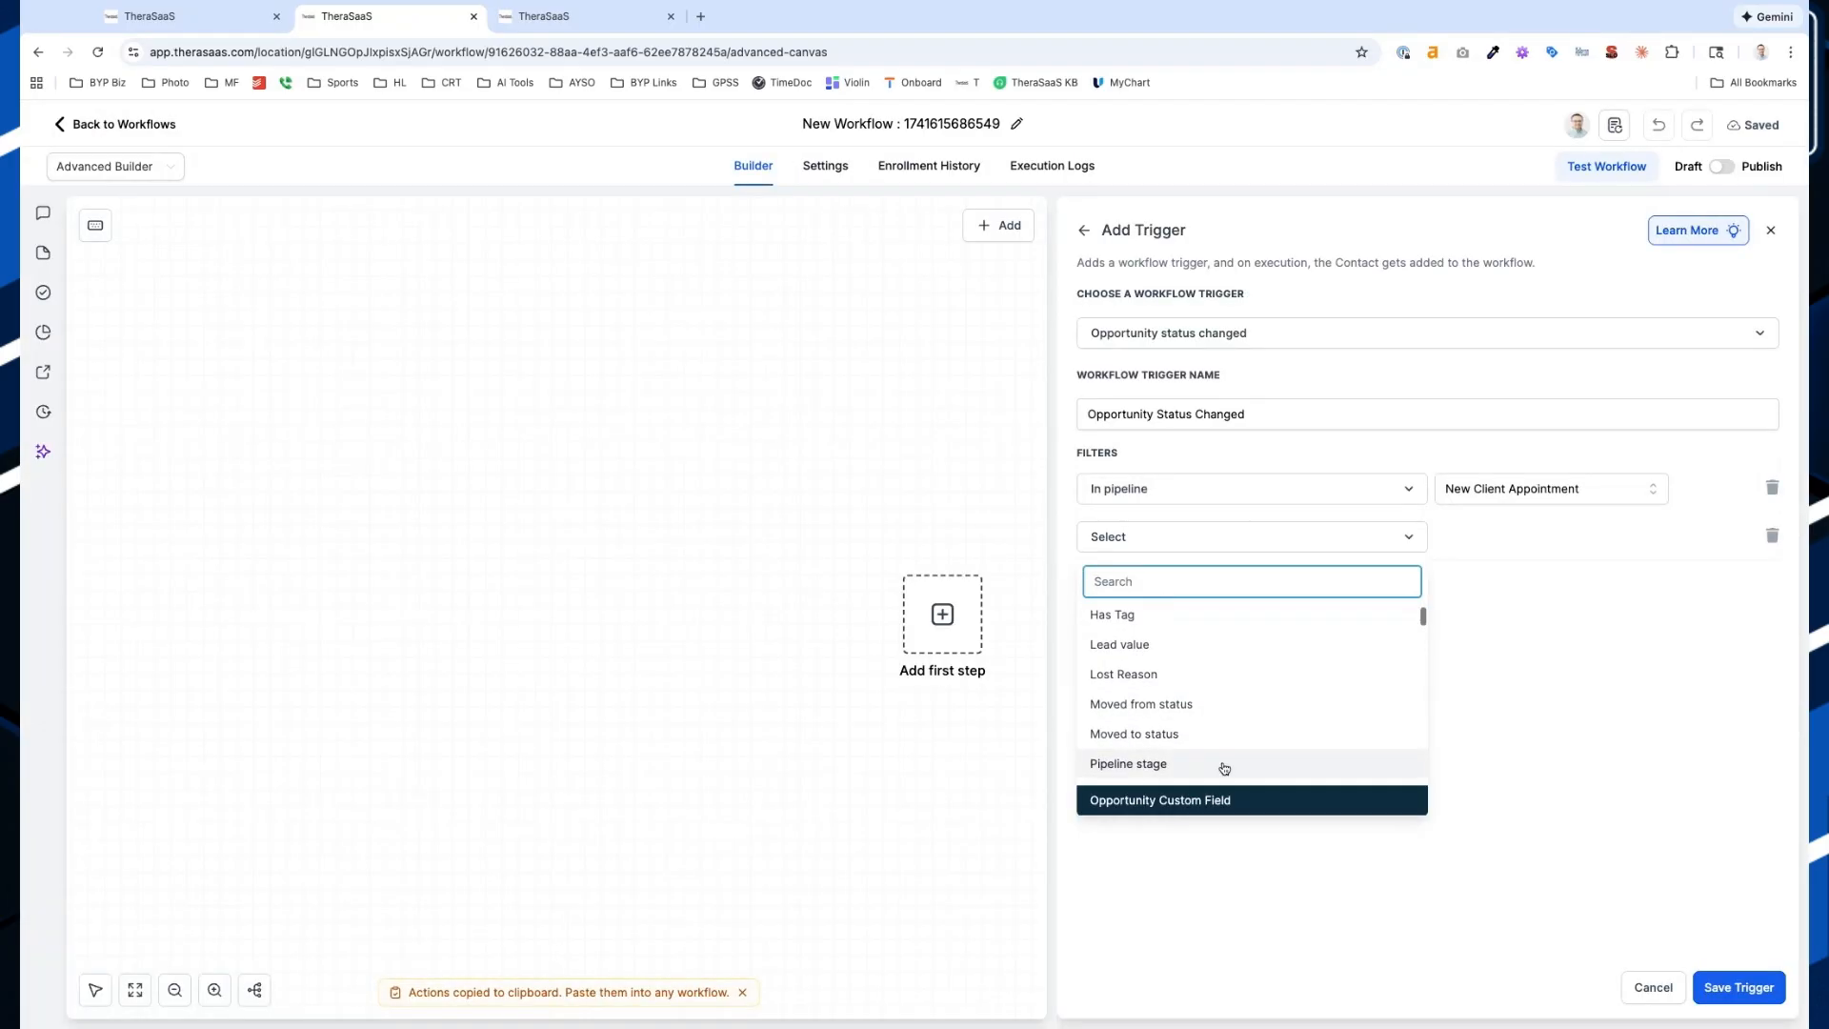
pyautogui.click(1222, 763)
pyautogui.click(1459, 539)
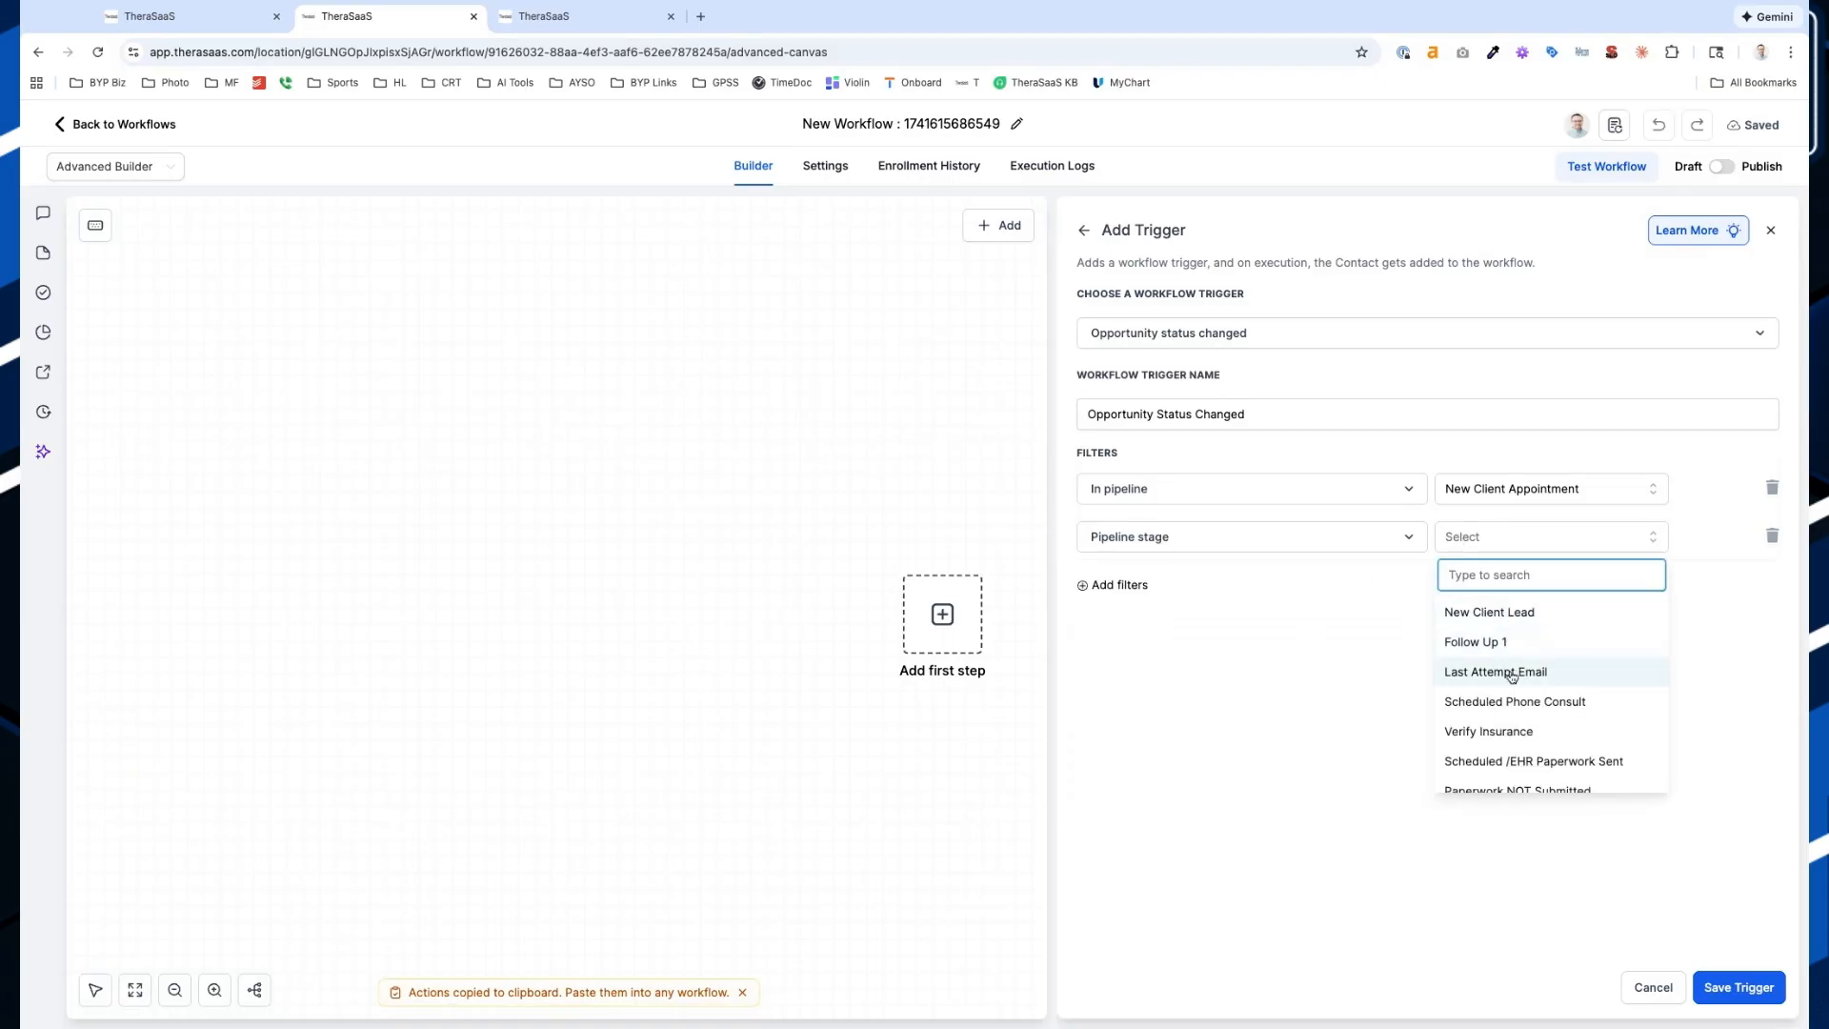
pyautogui.scroll(-1, 1510, 679)
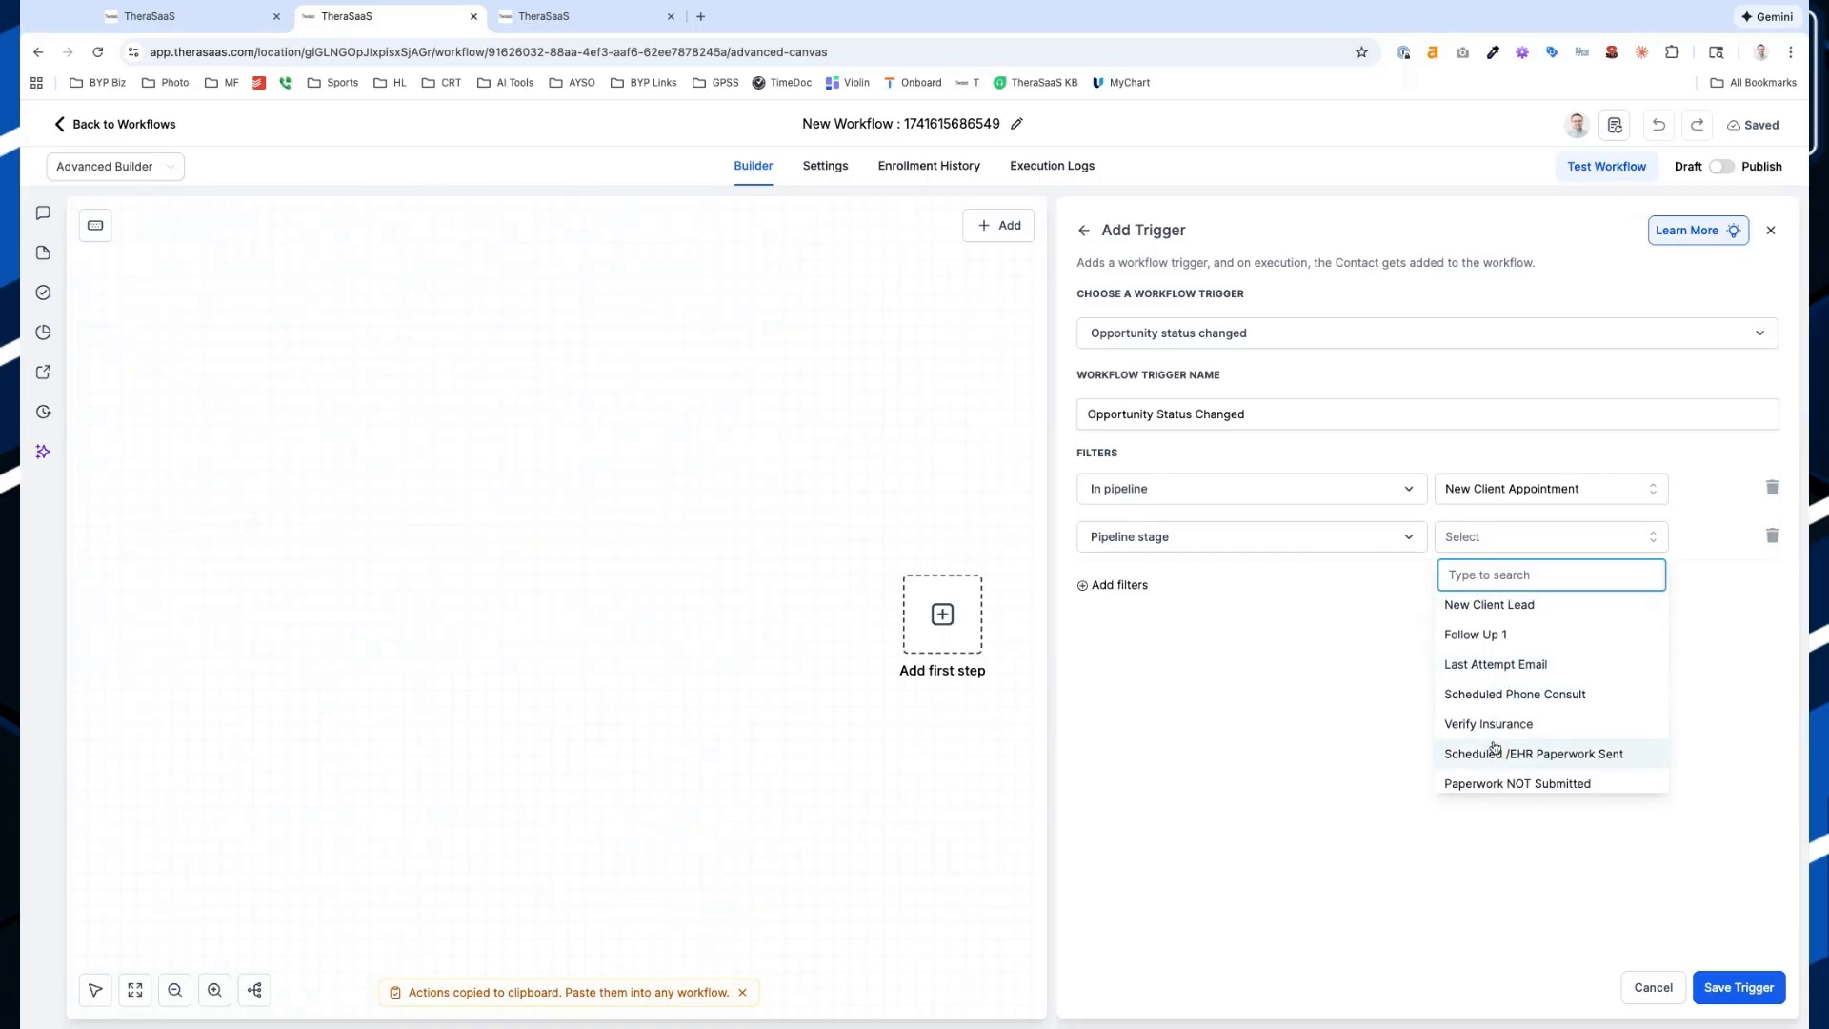
pyautogui.scroll(-1, 1495, 747)
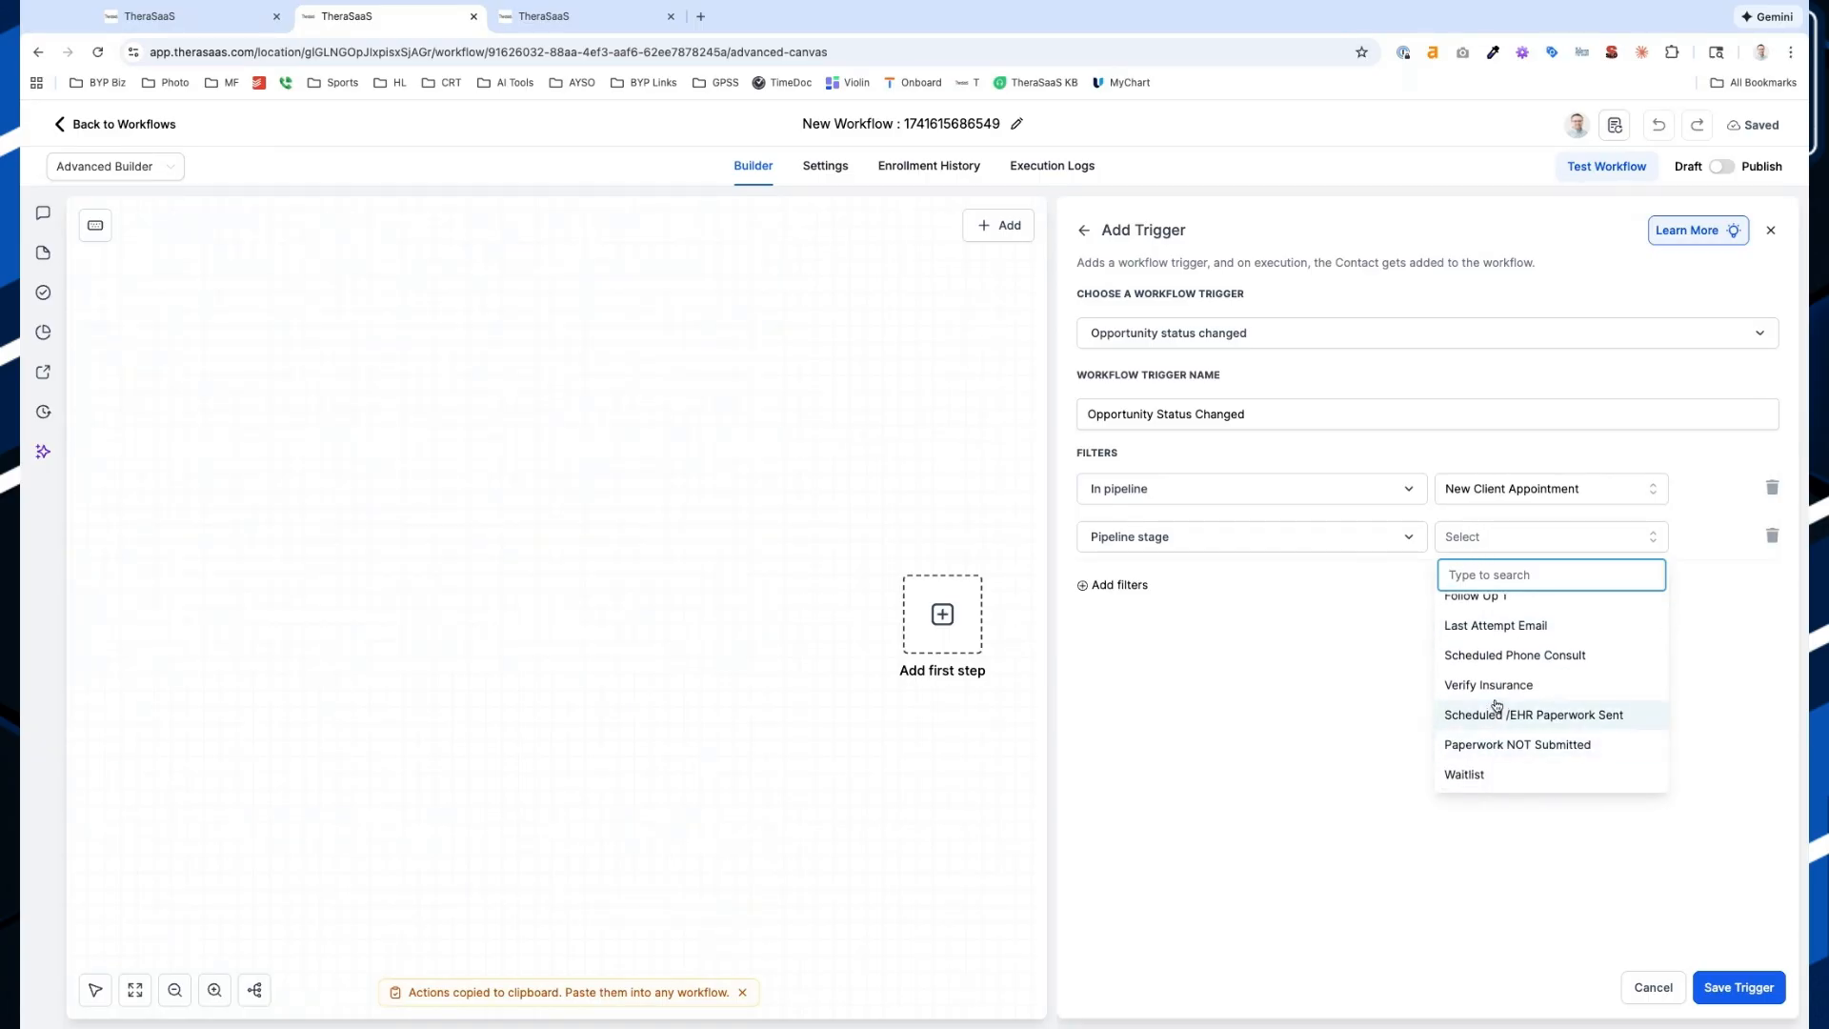
pyautogui.click(1495, 724)
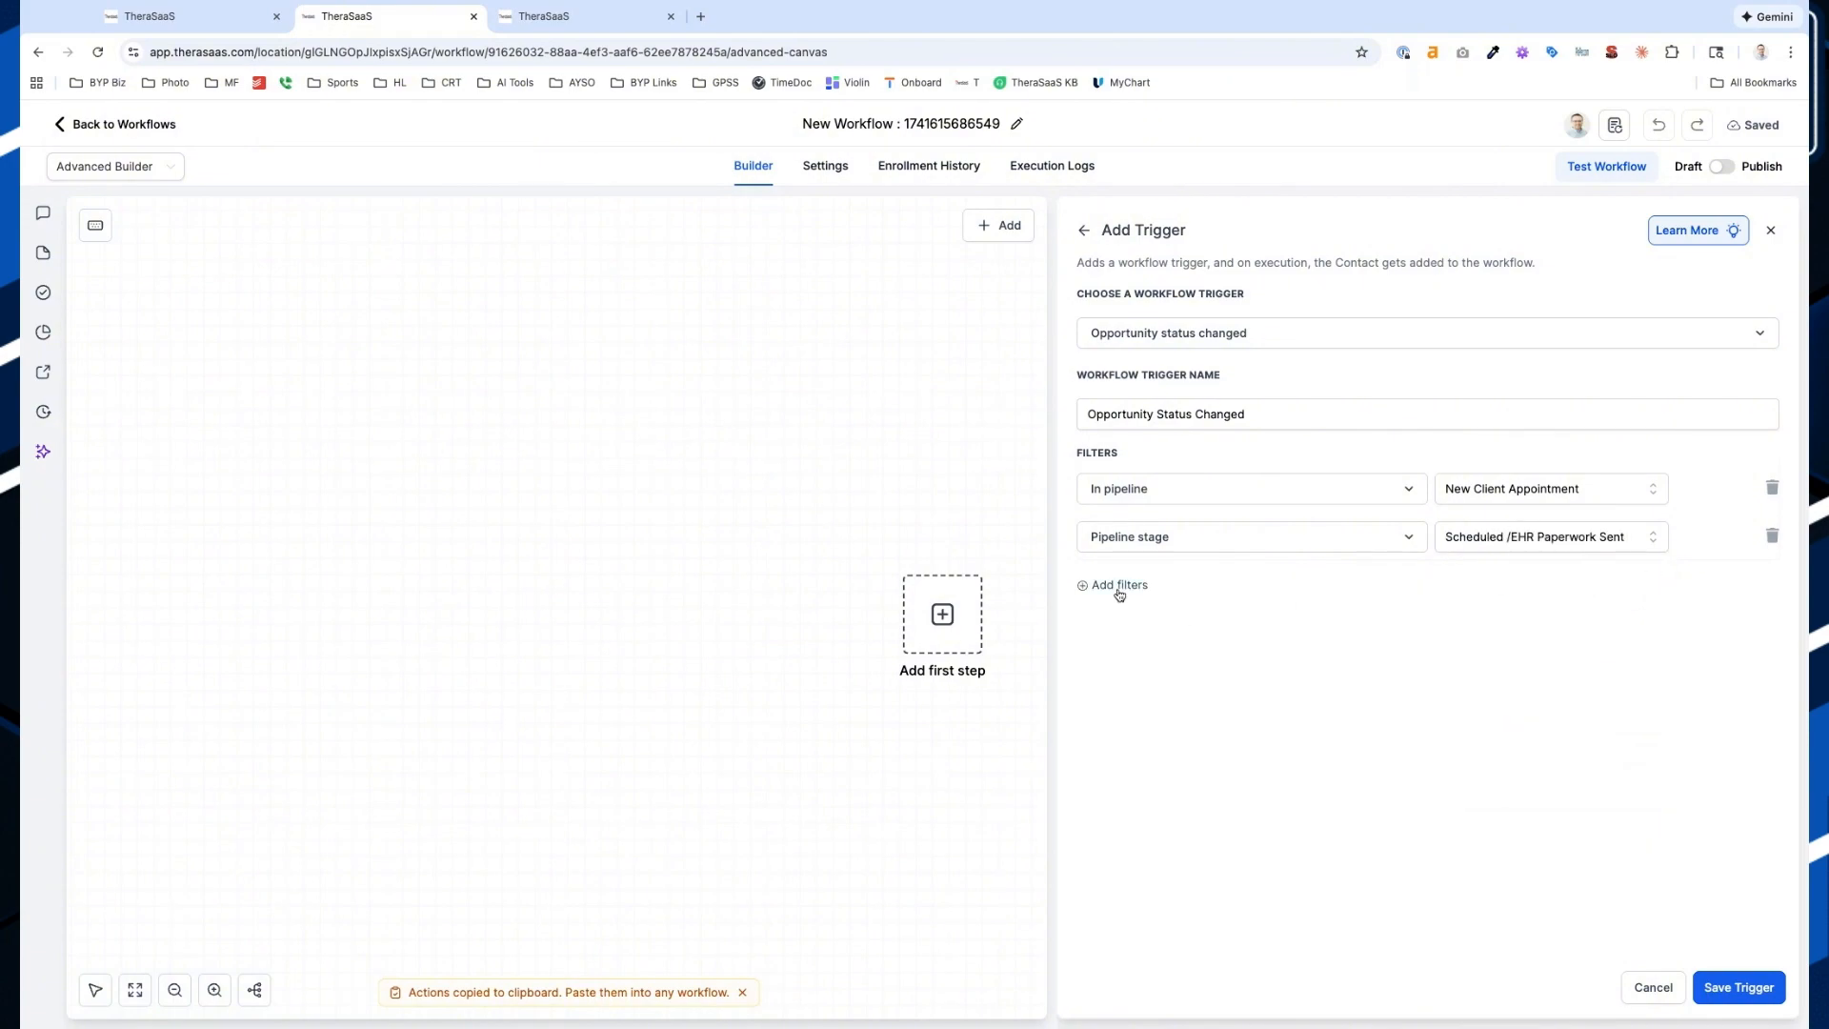
# Add a third trigger filter requiring the opportunity to be moved to status won, and check the other available filter fields
pyautogui.click(1128, 591)
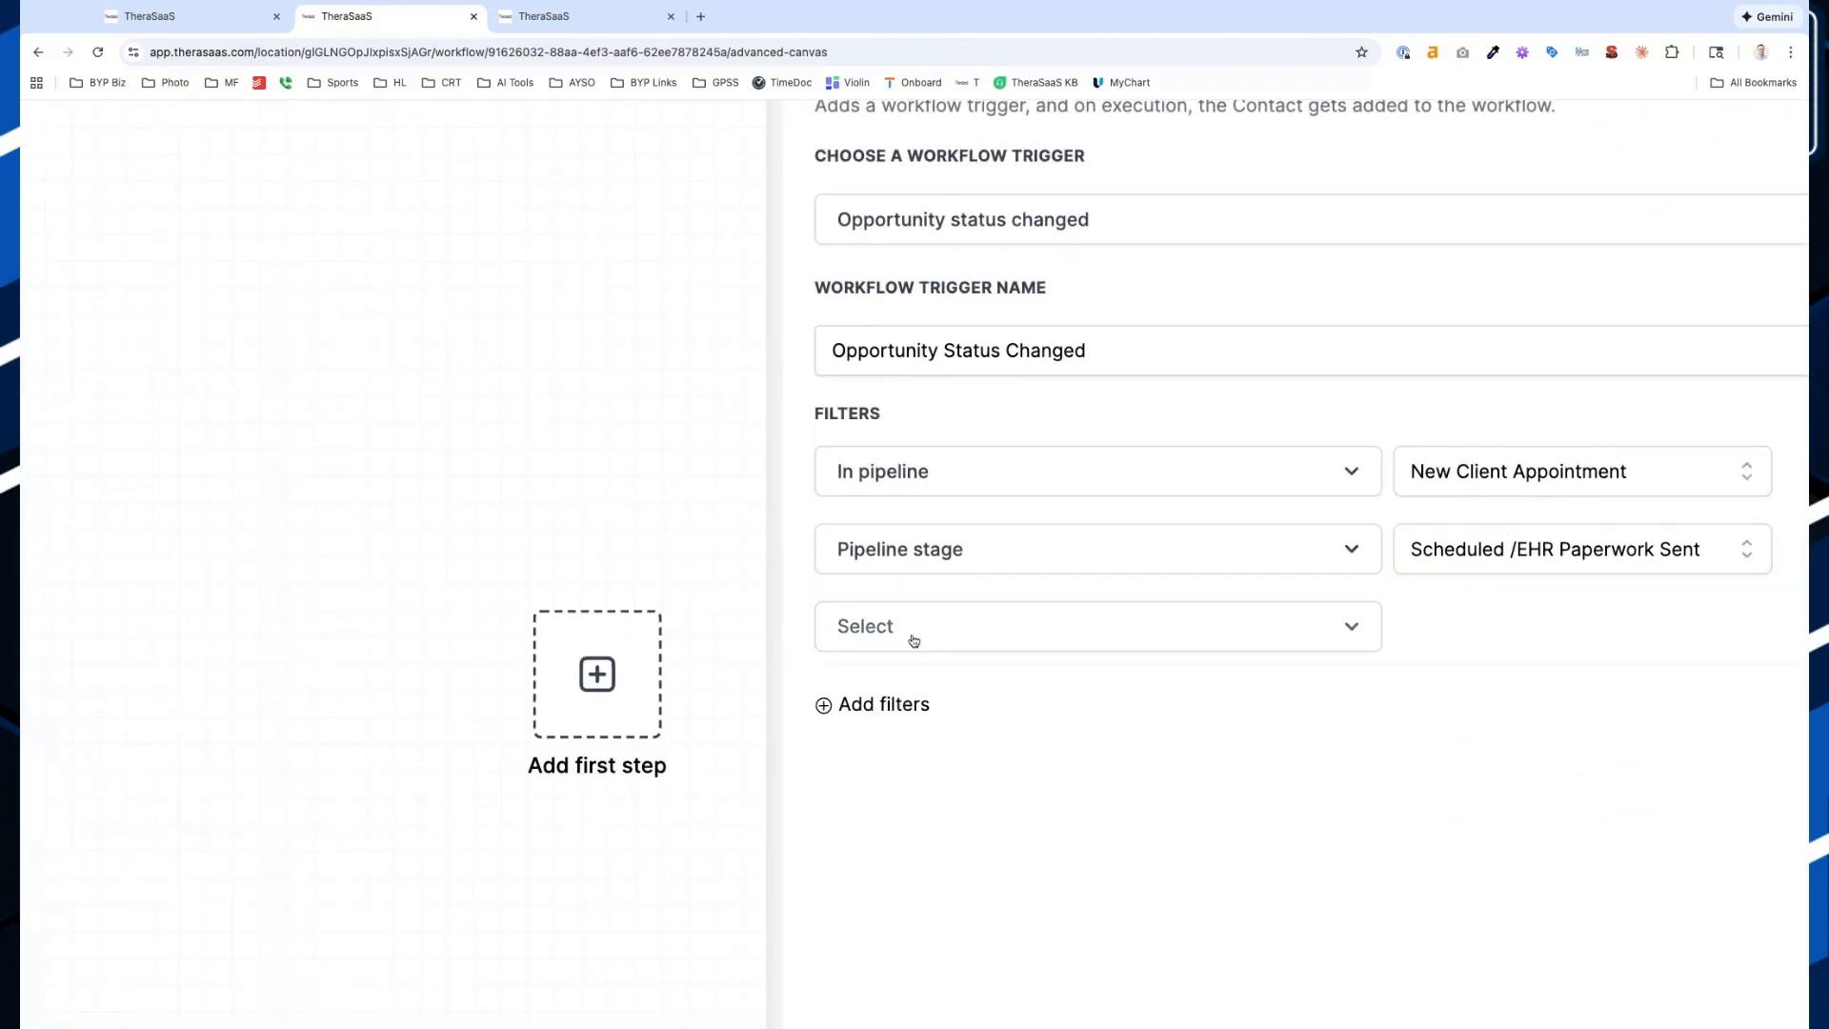
pyautogui.click(914, 640)
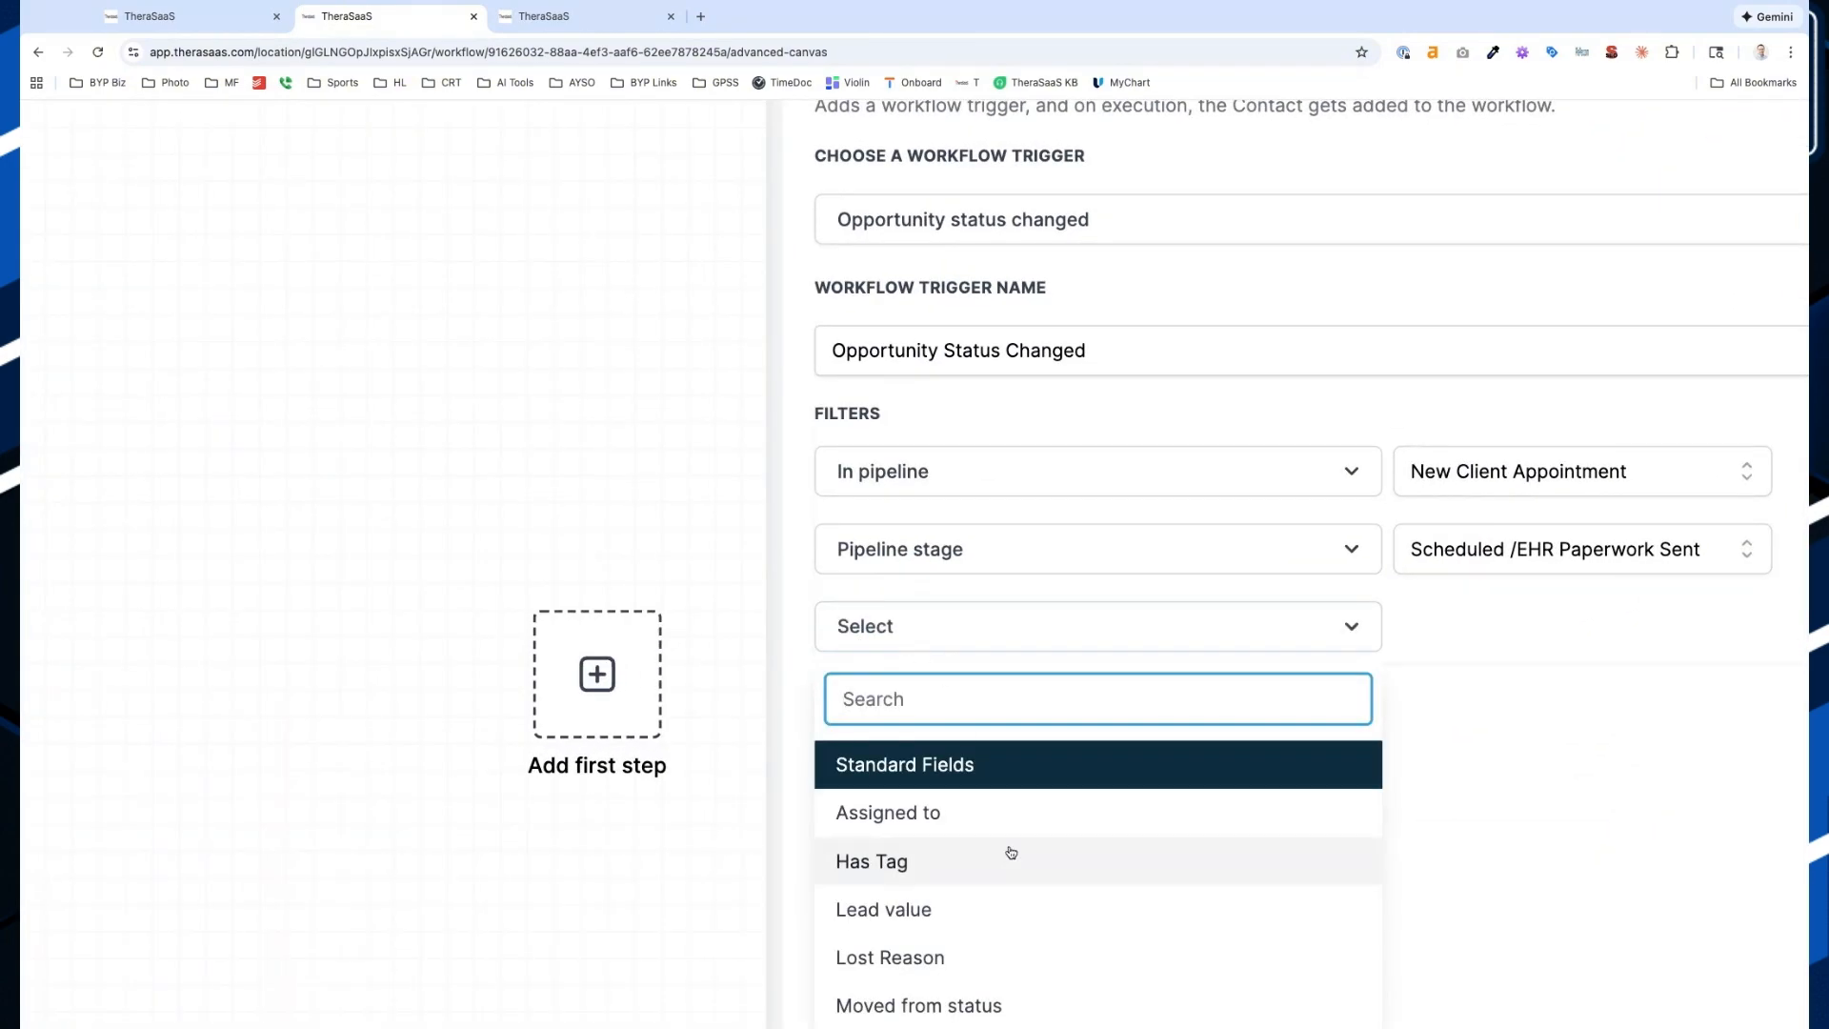
pyautogui.scroll(-3, 1008, 848)
pyautogui.scroll(2, 1008, 848)
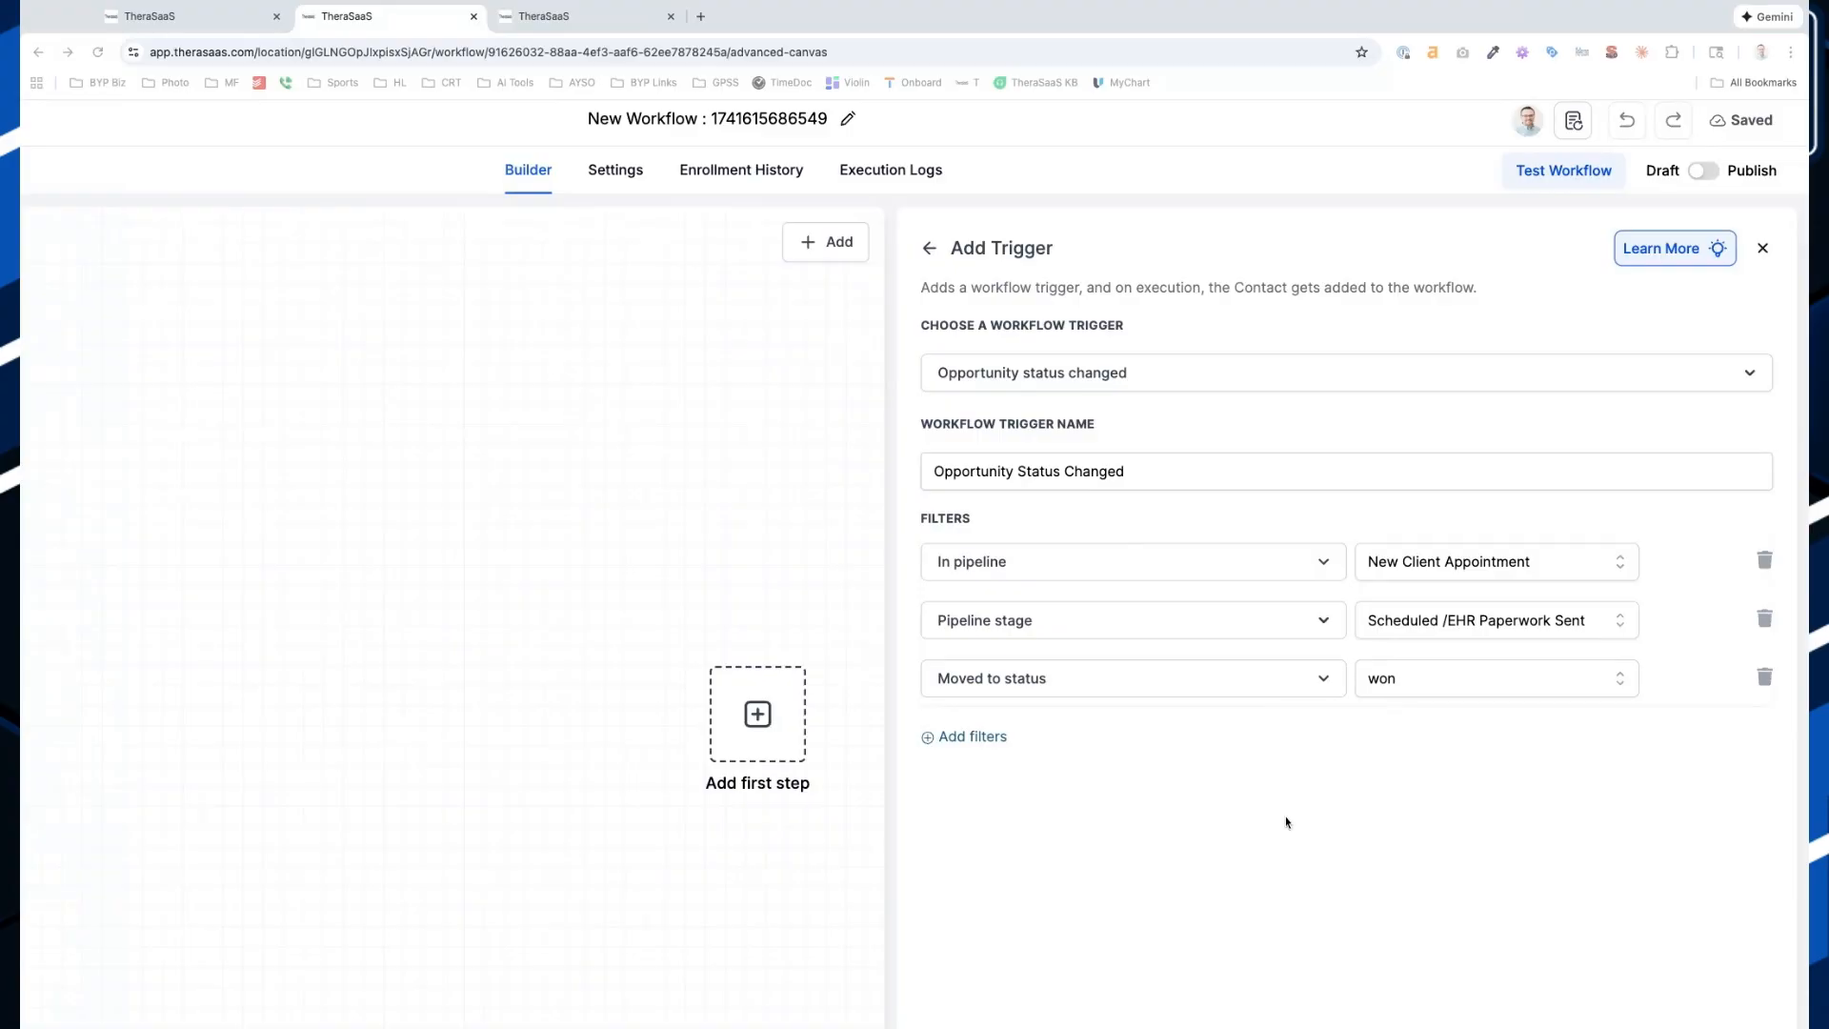
pyautogui.click(1179, 682)
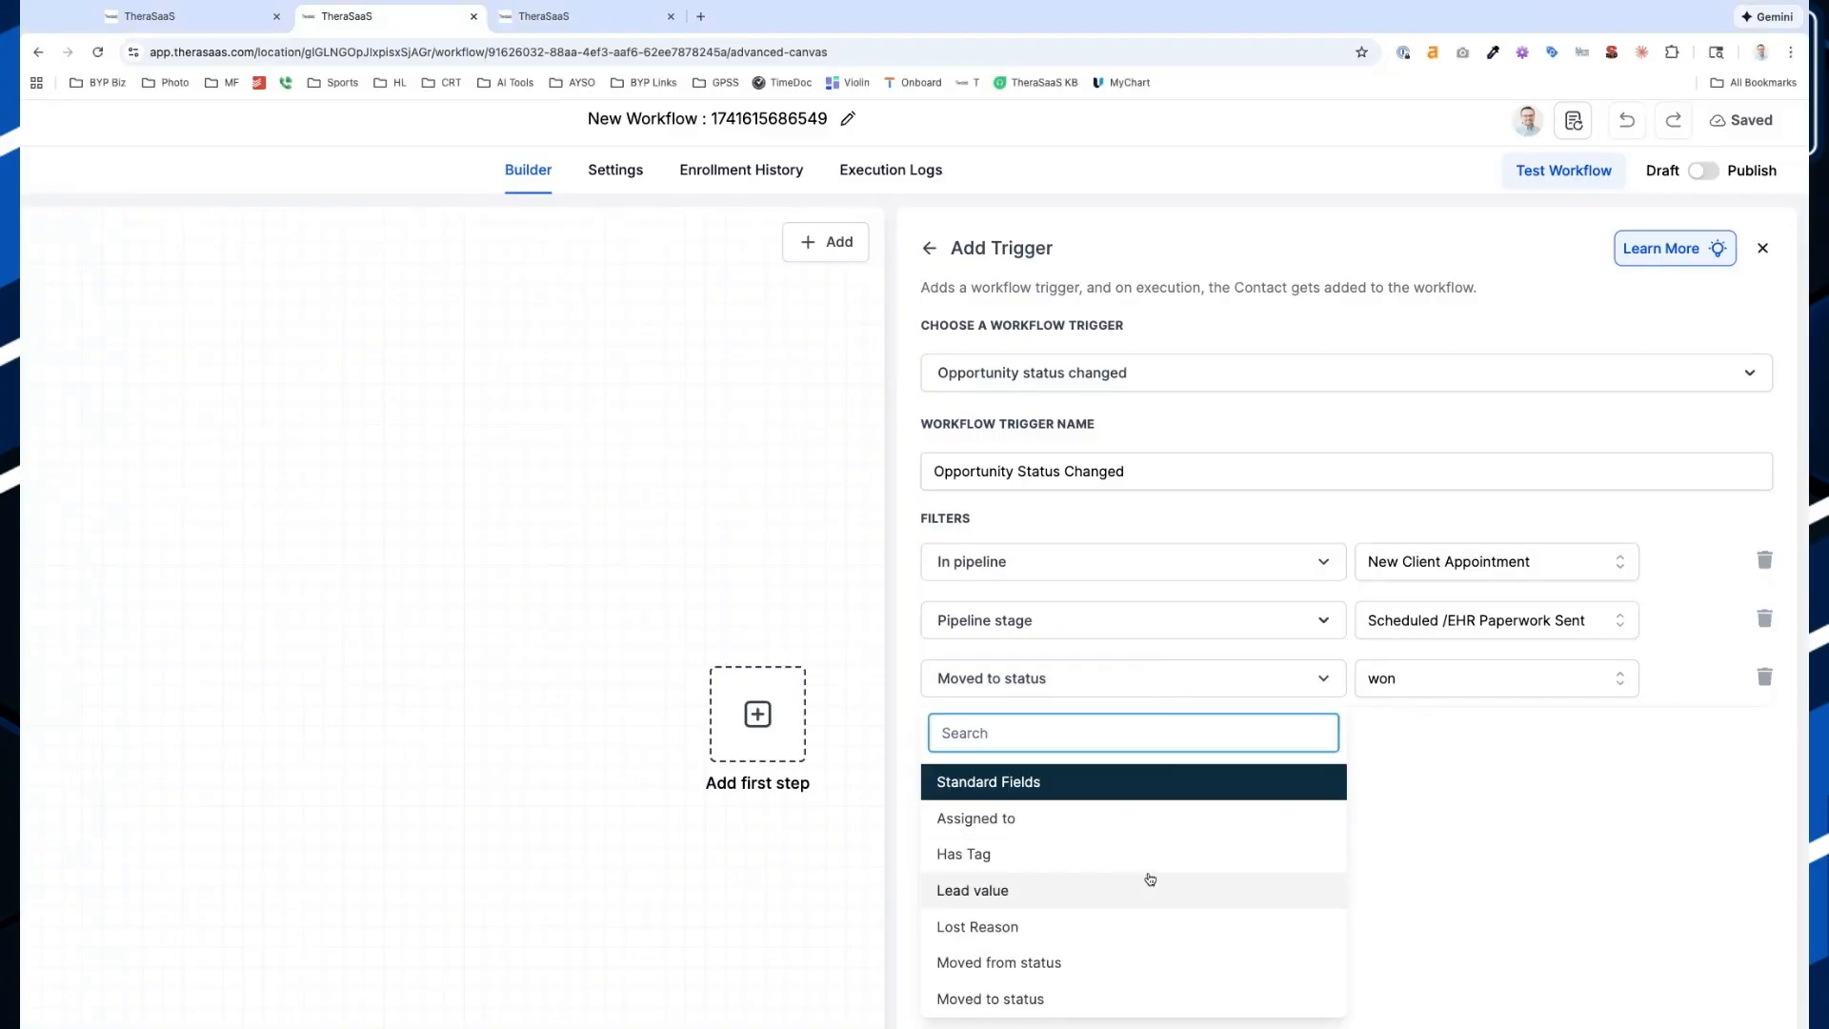
pyautogui.scroll(-3, 1147, 873)
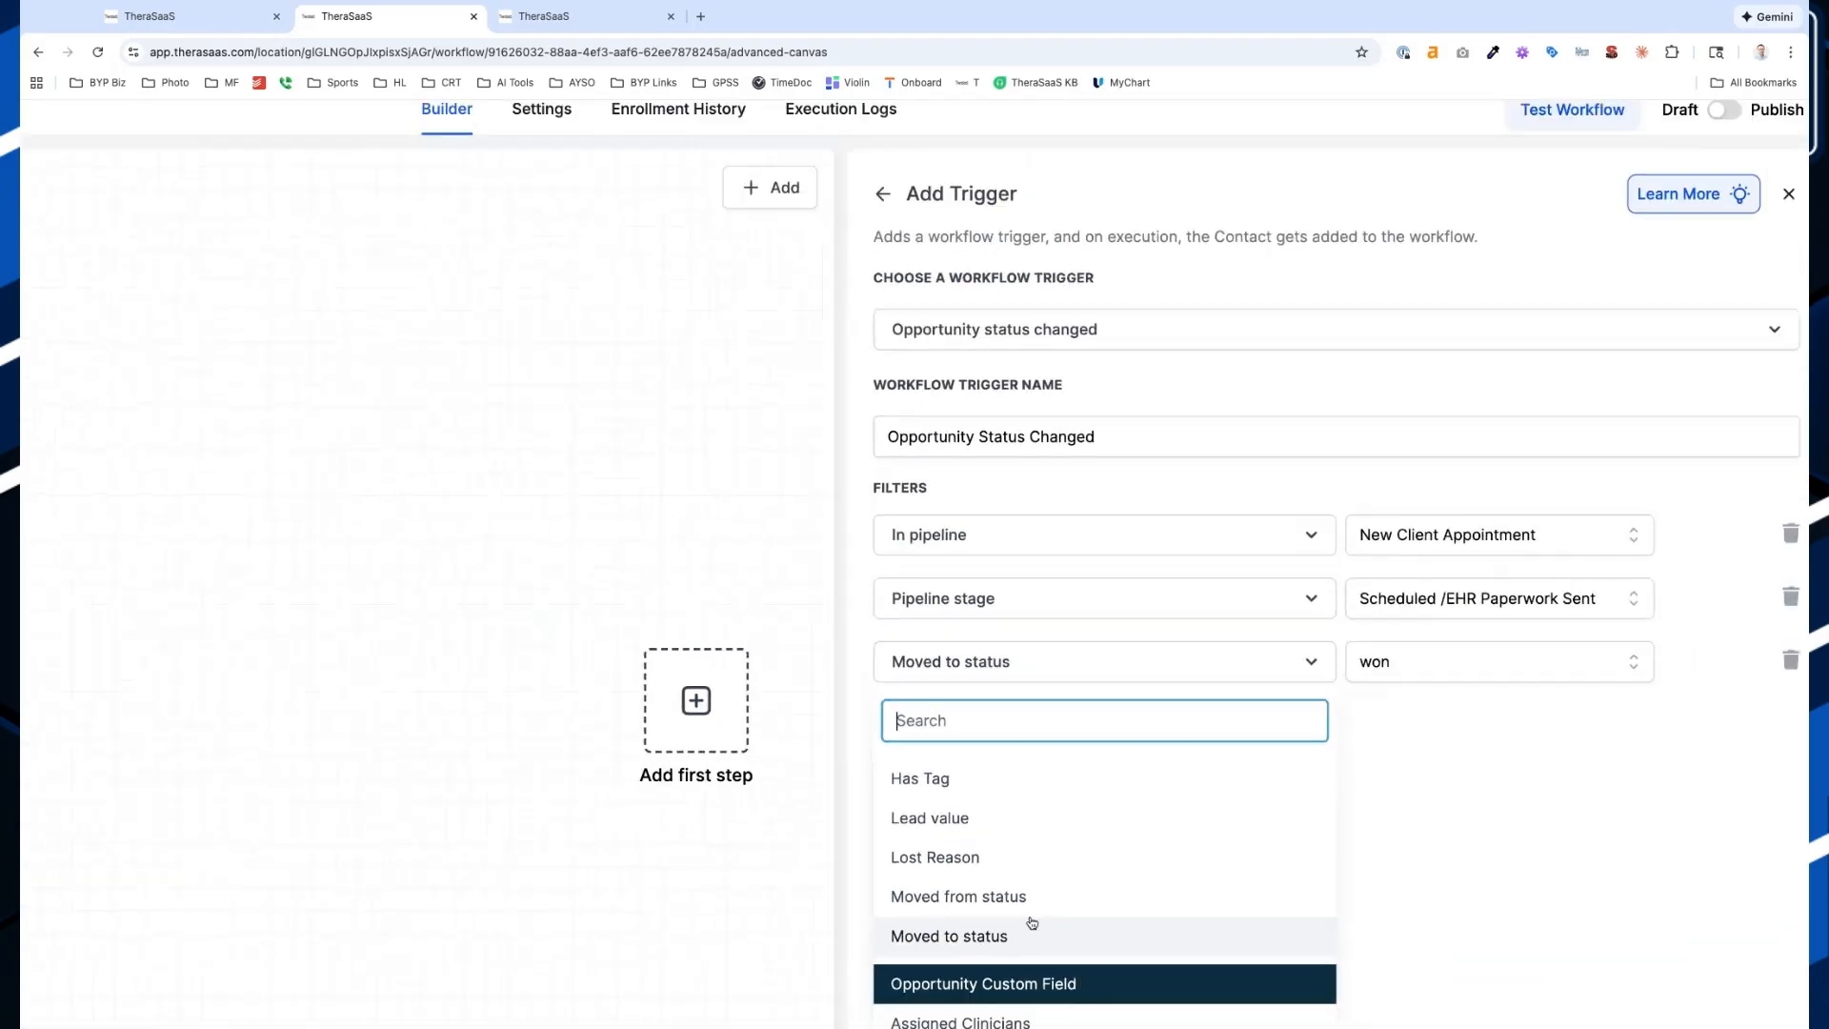
pyautogui.scroll(-1, 1032, 922)
pyautogui.click(1447, 759)
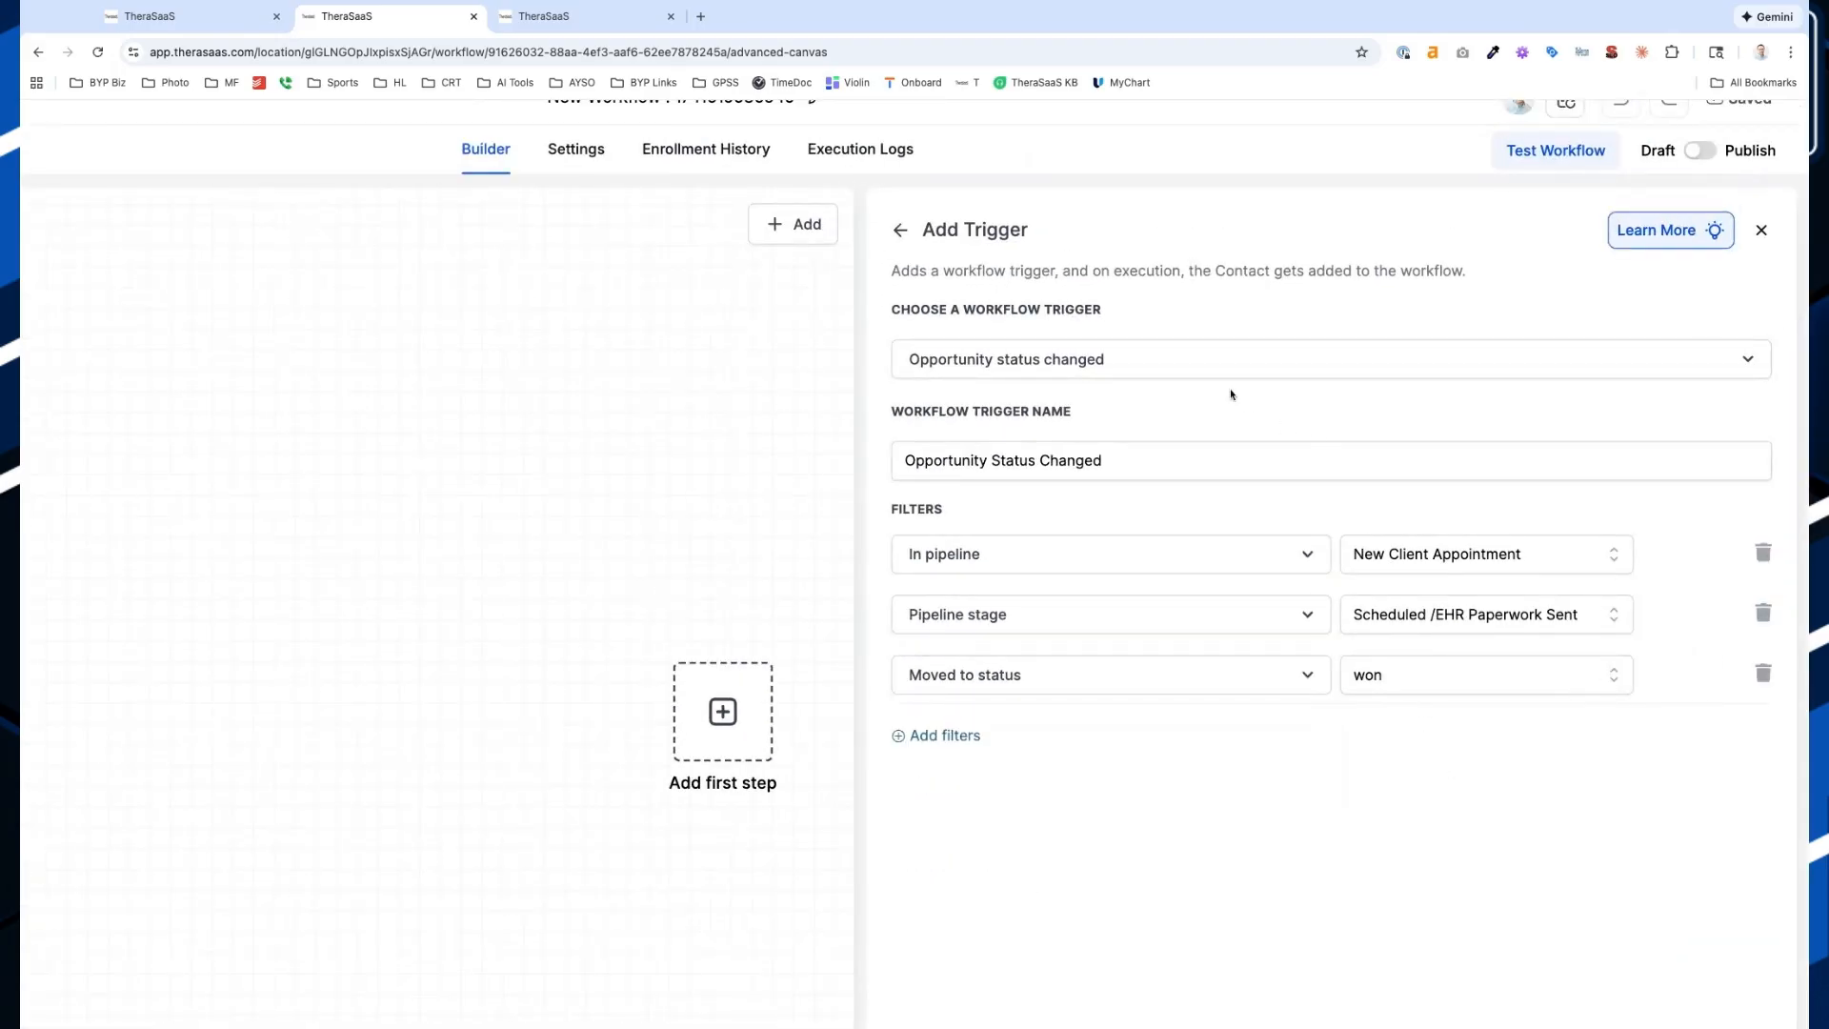
# Name the trigger Opportunity Status Changed to "won" and save it
pyautogui.click(1196, 360)
pyautogui.click(1185, 305)
pyautogui.click(1151, 464)
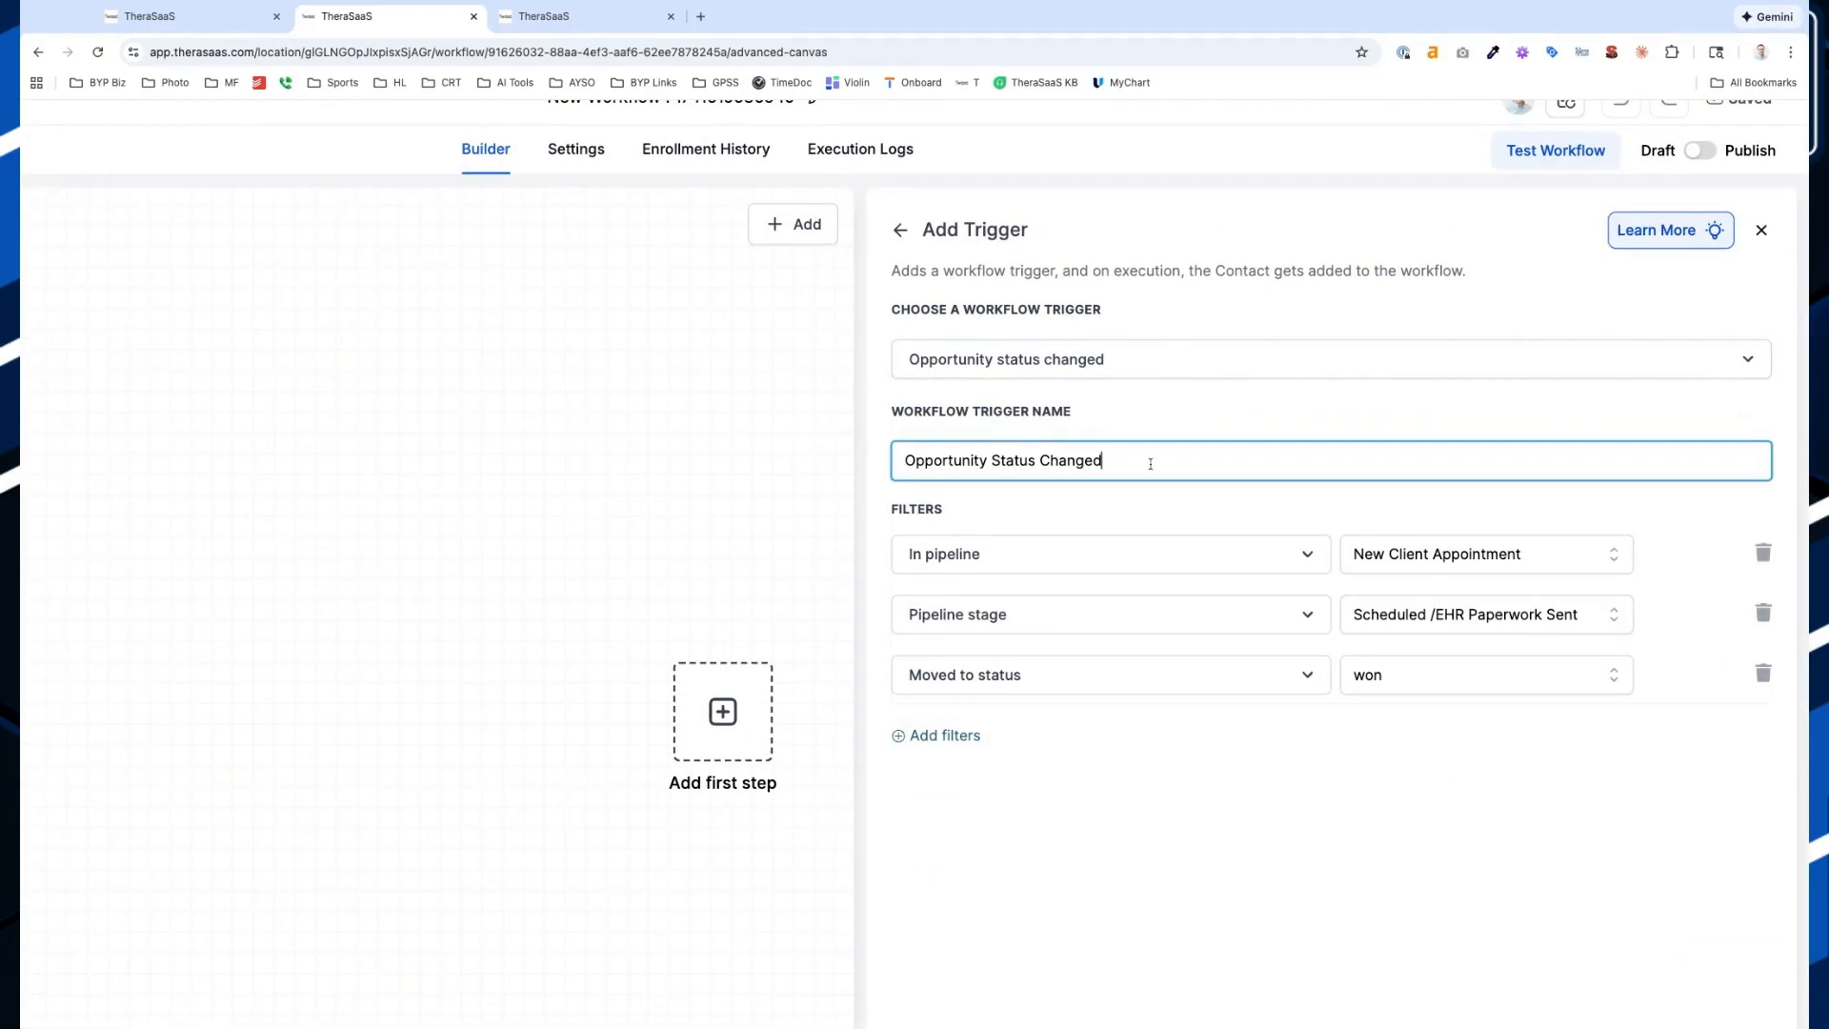
pyautogui.write('to "won"')
pyautogui.click(1735, 984)
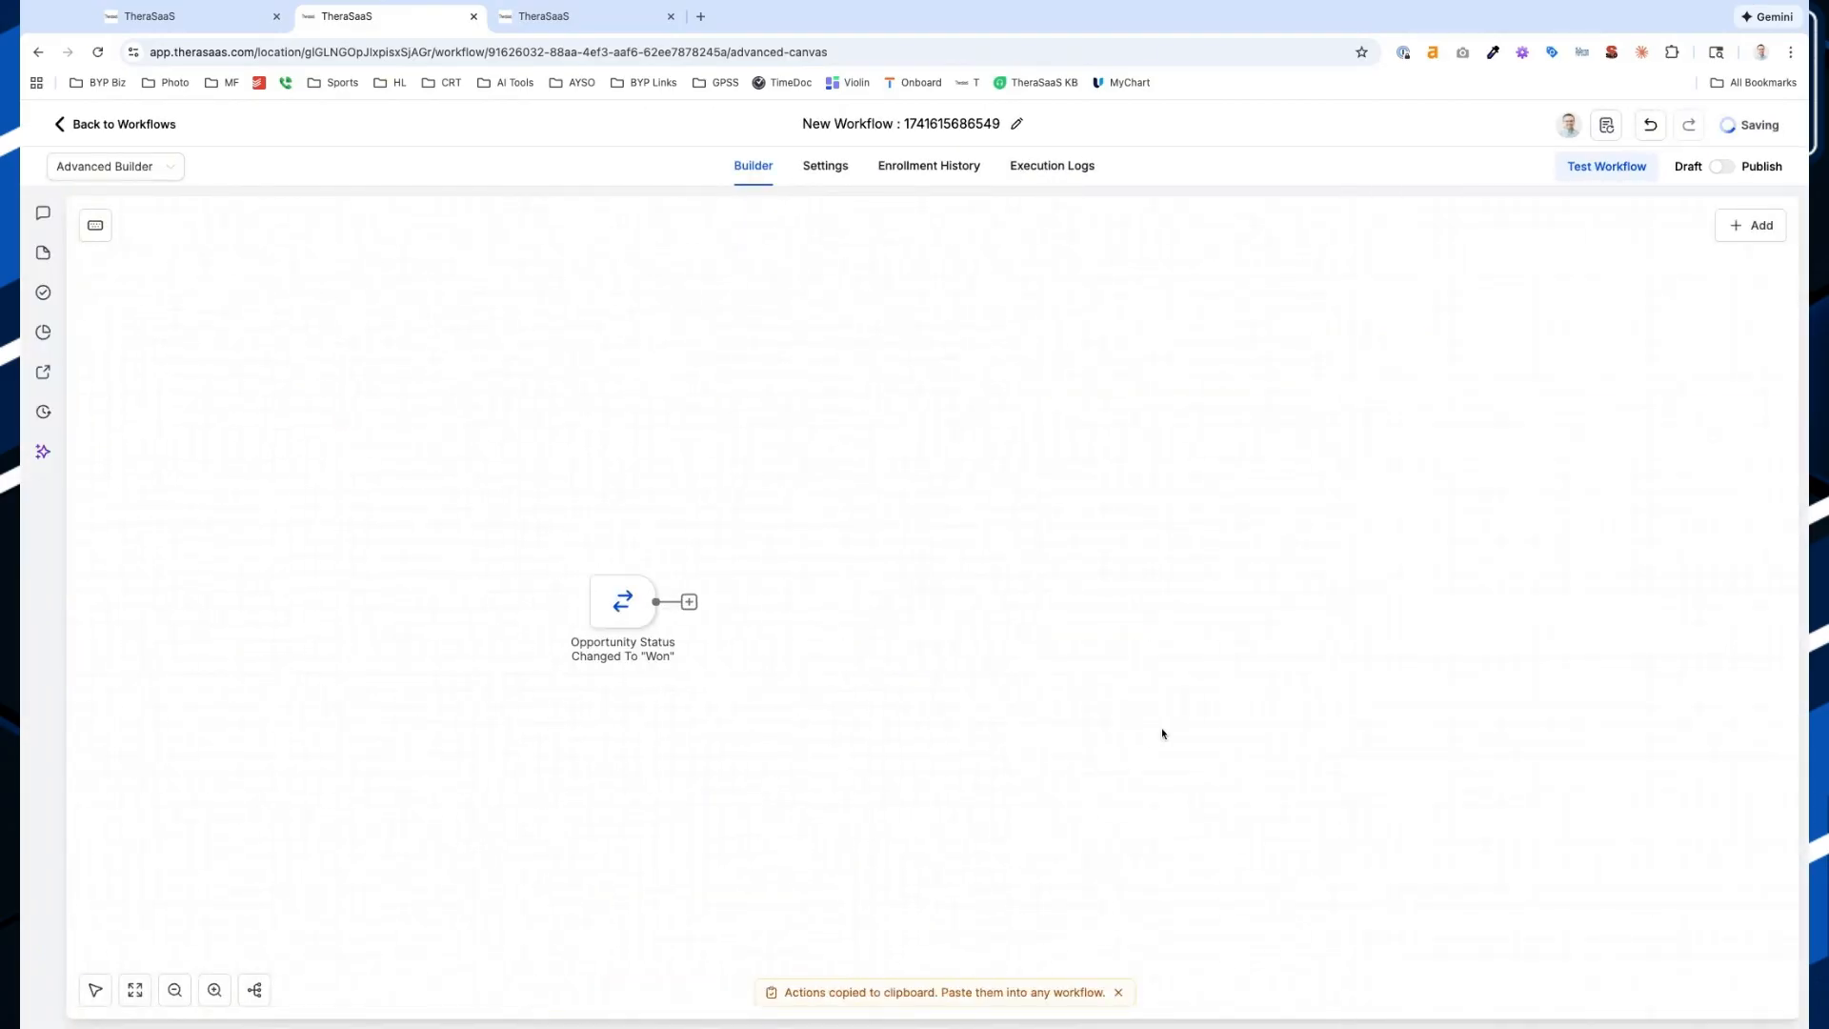
# View the workflow in the Standard Builder, and return to the Advanced Builder
pyautogui.moveTo(640, 609)
pyautogui.scroll(2, 653, 602)
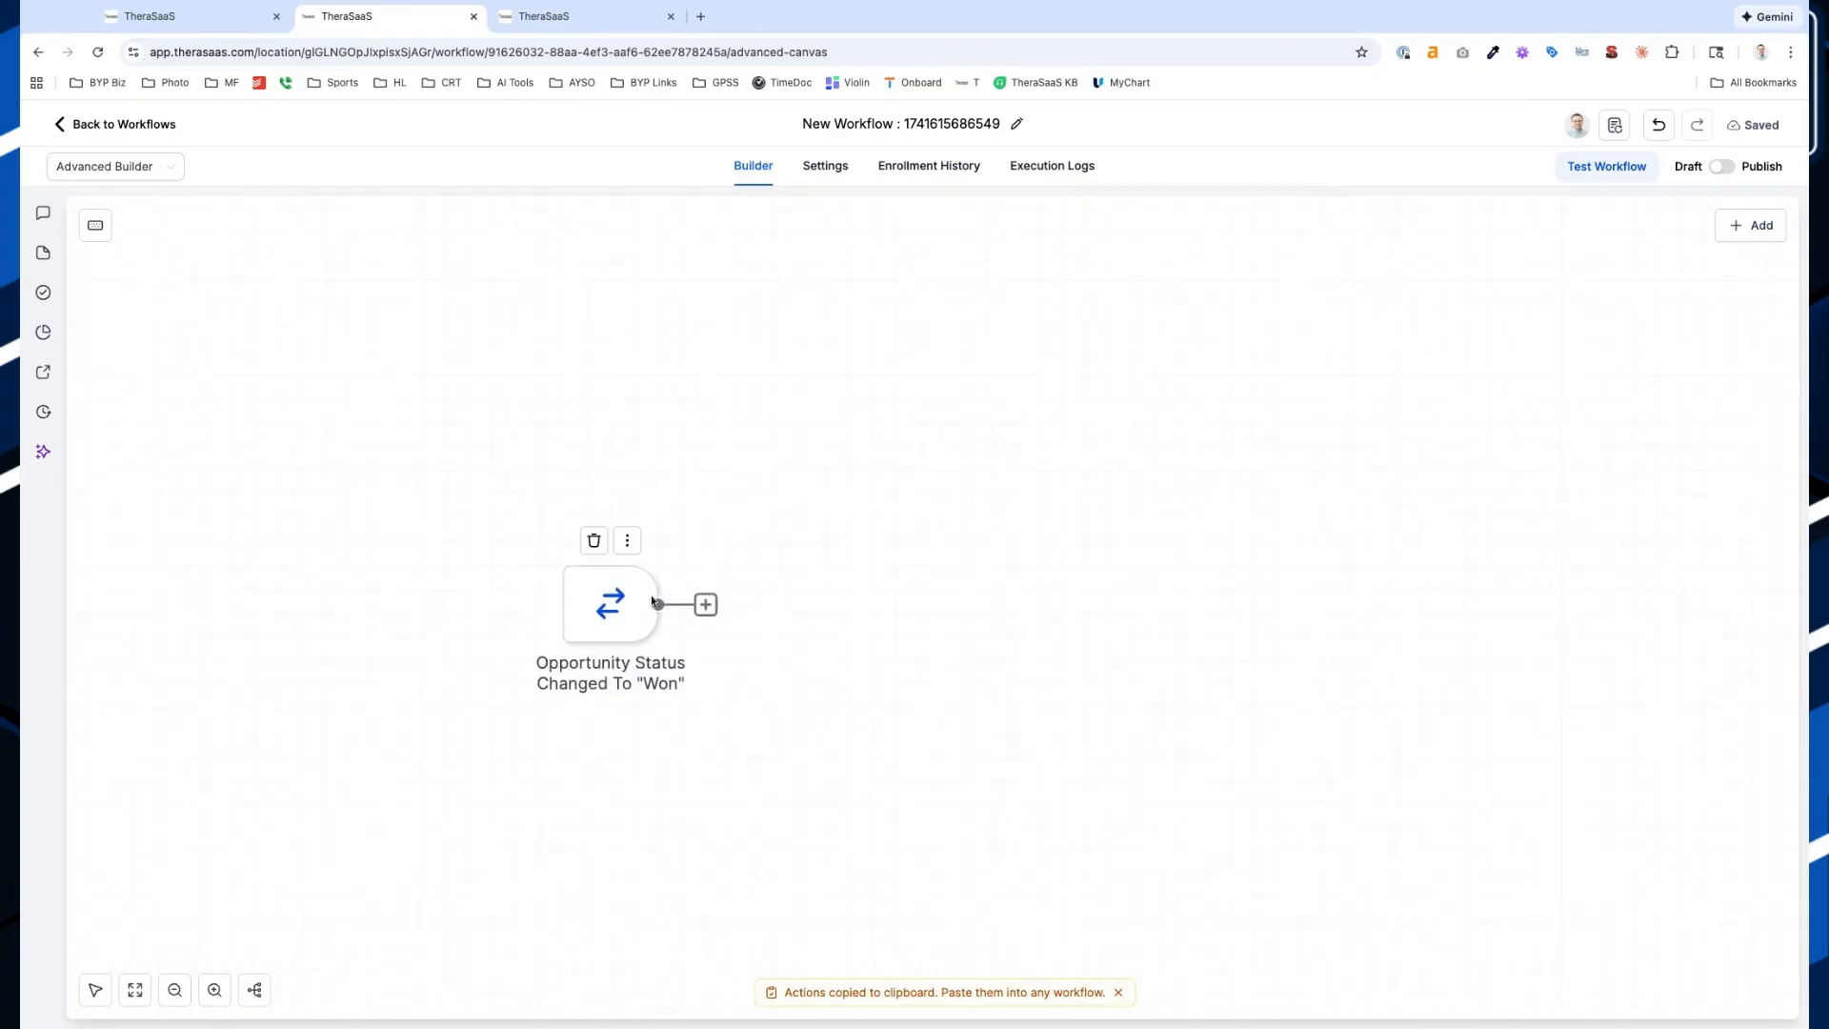
pyautogui.scroll(-1, 654, 602)
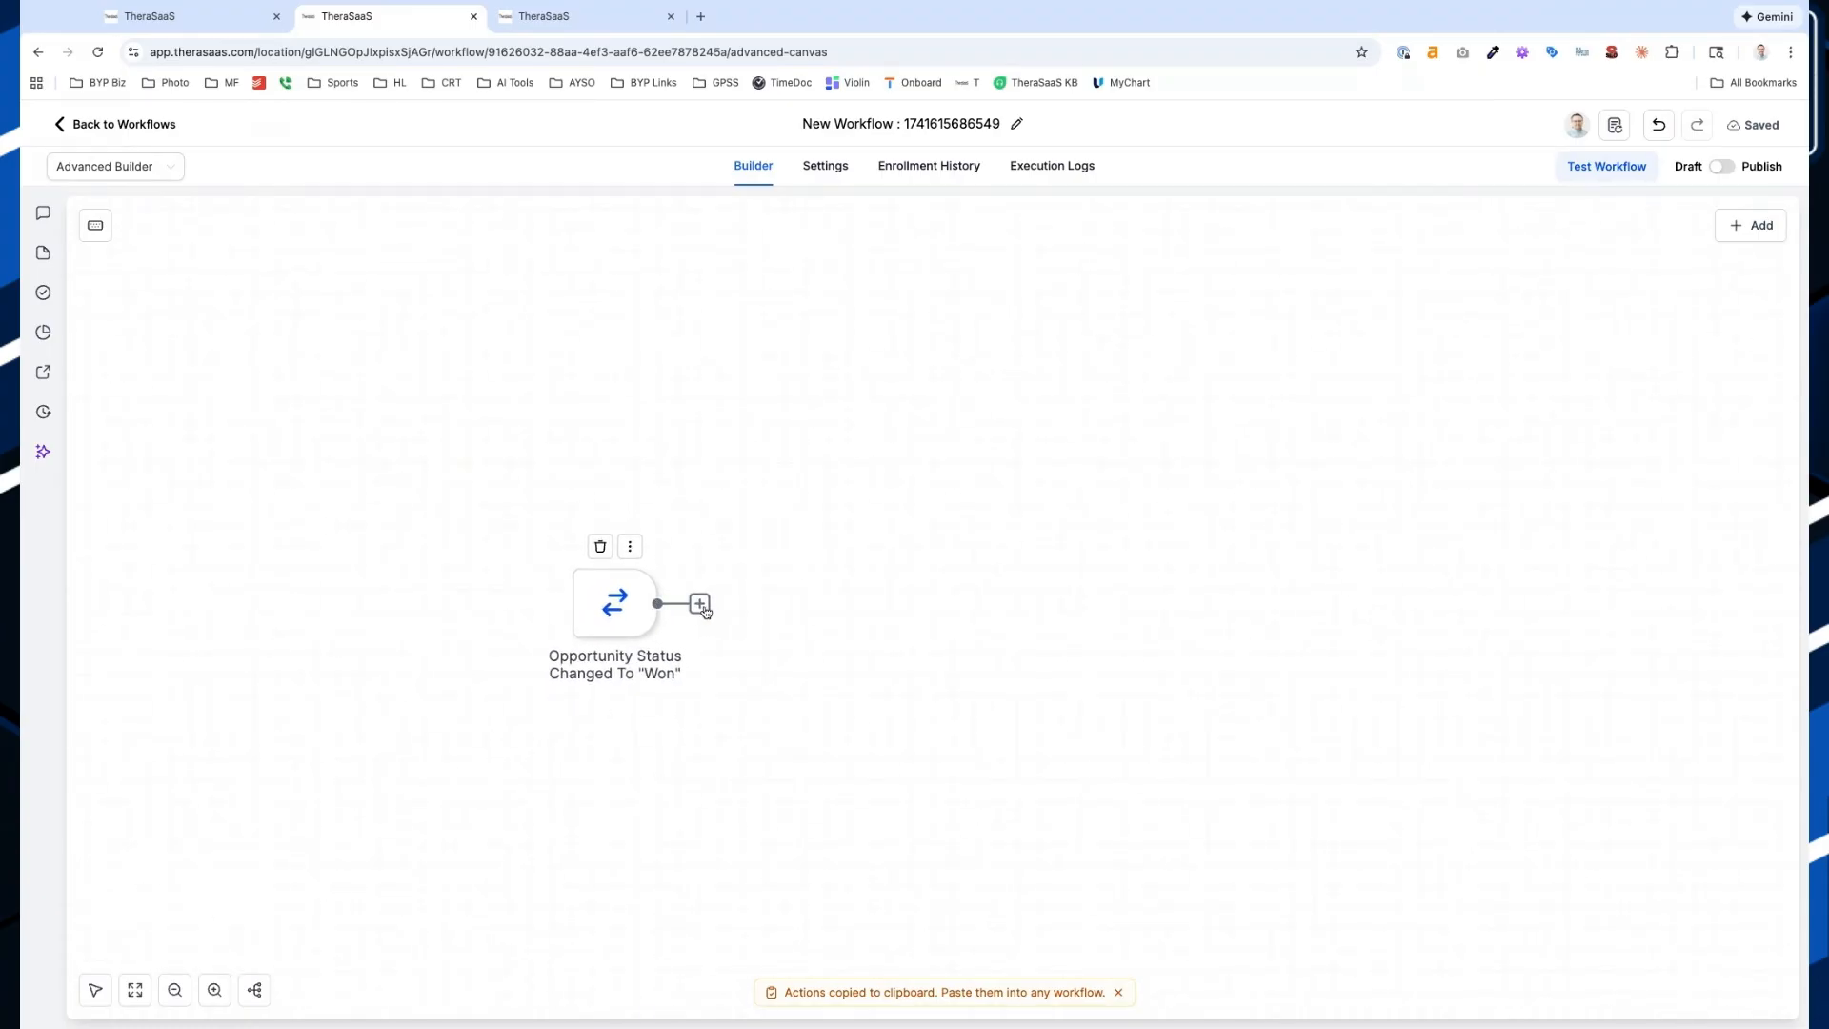
pyautogui.click(139, 167)
pyautogui.click(136, 204)
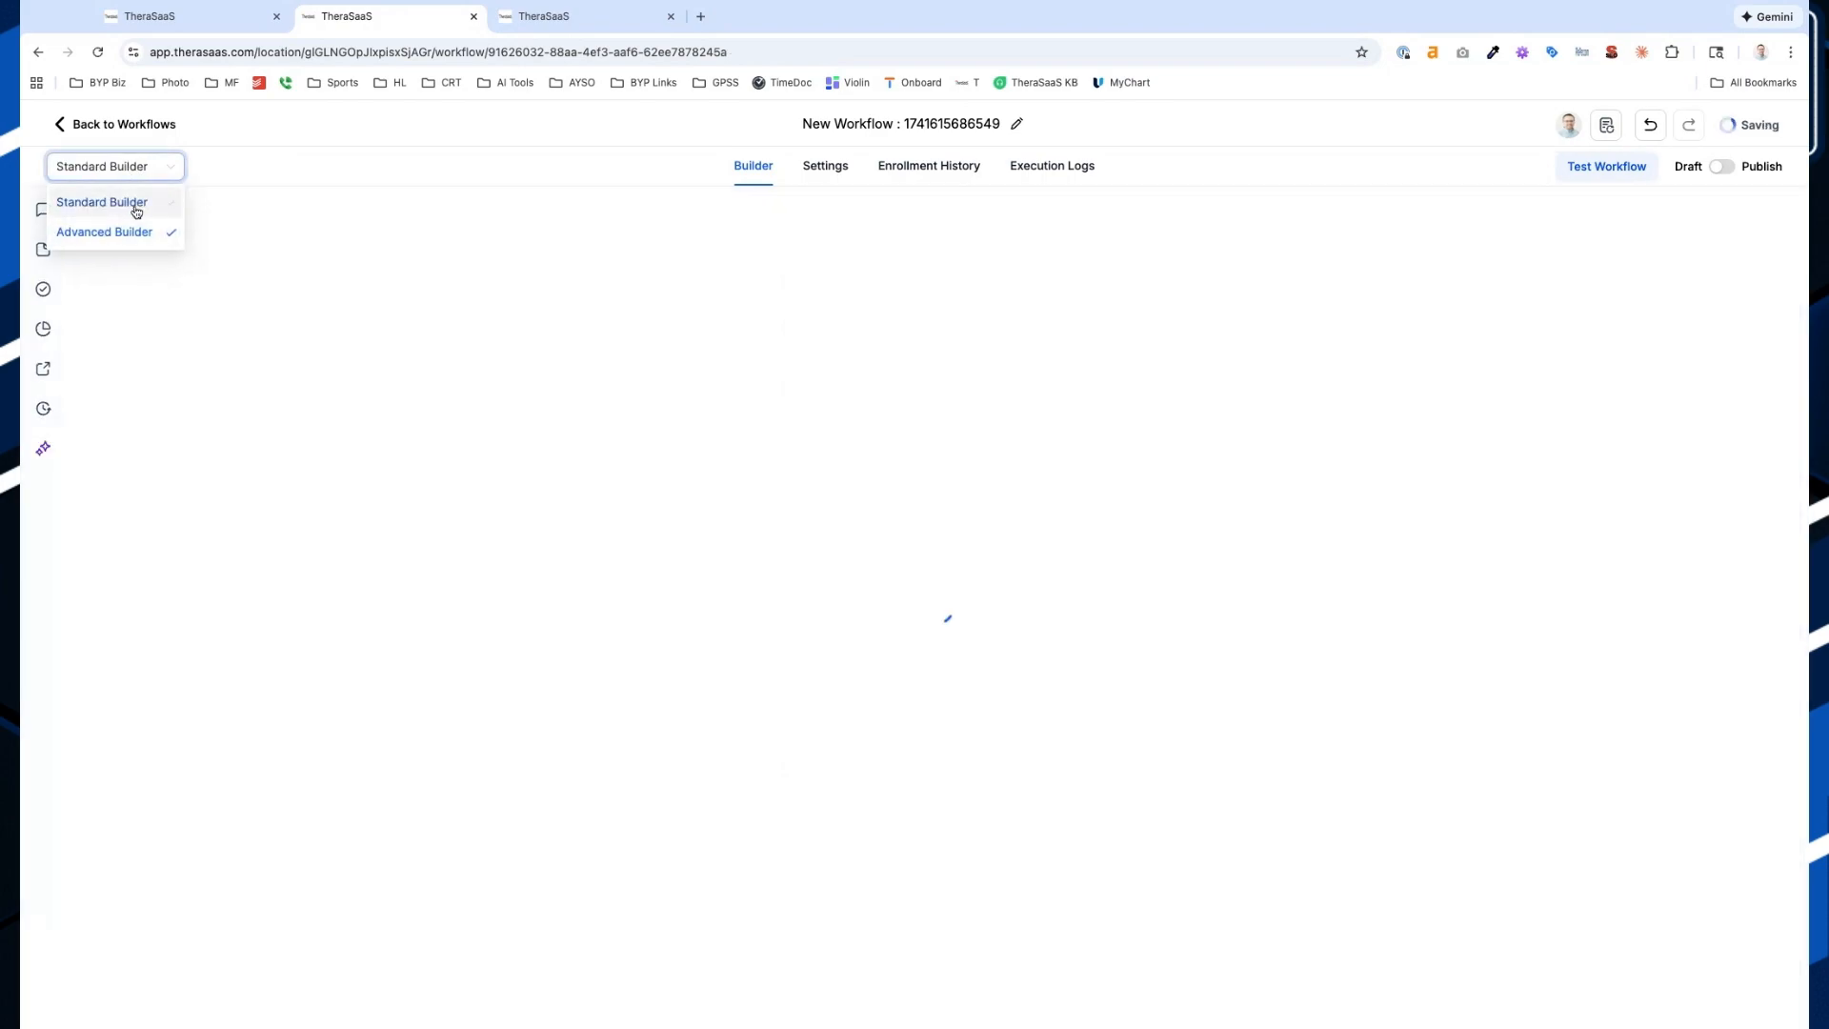
pyautogui.click(126, 170)
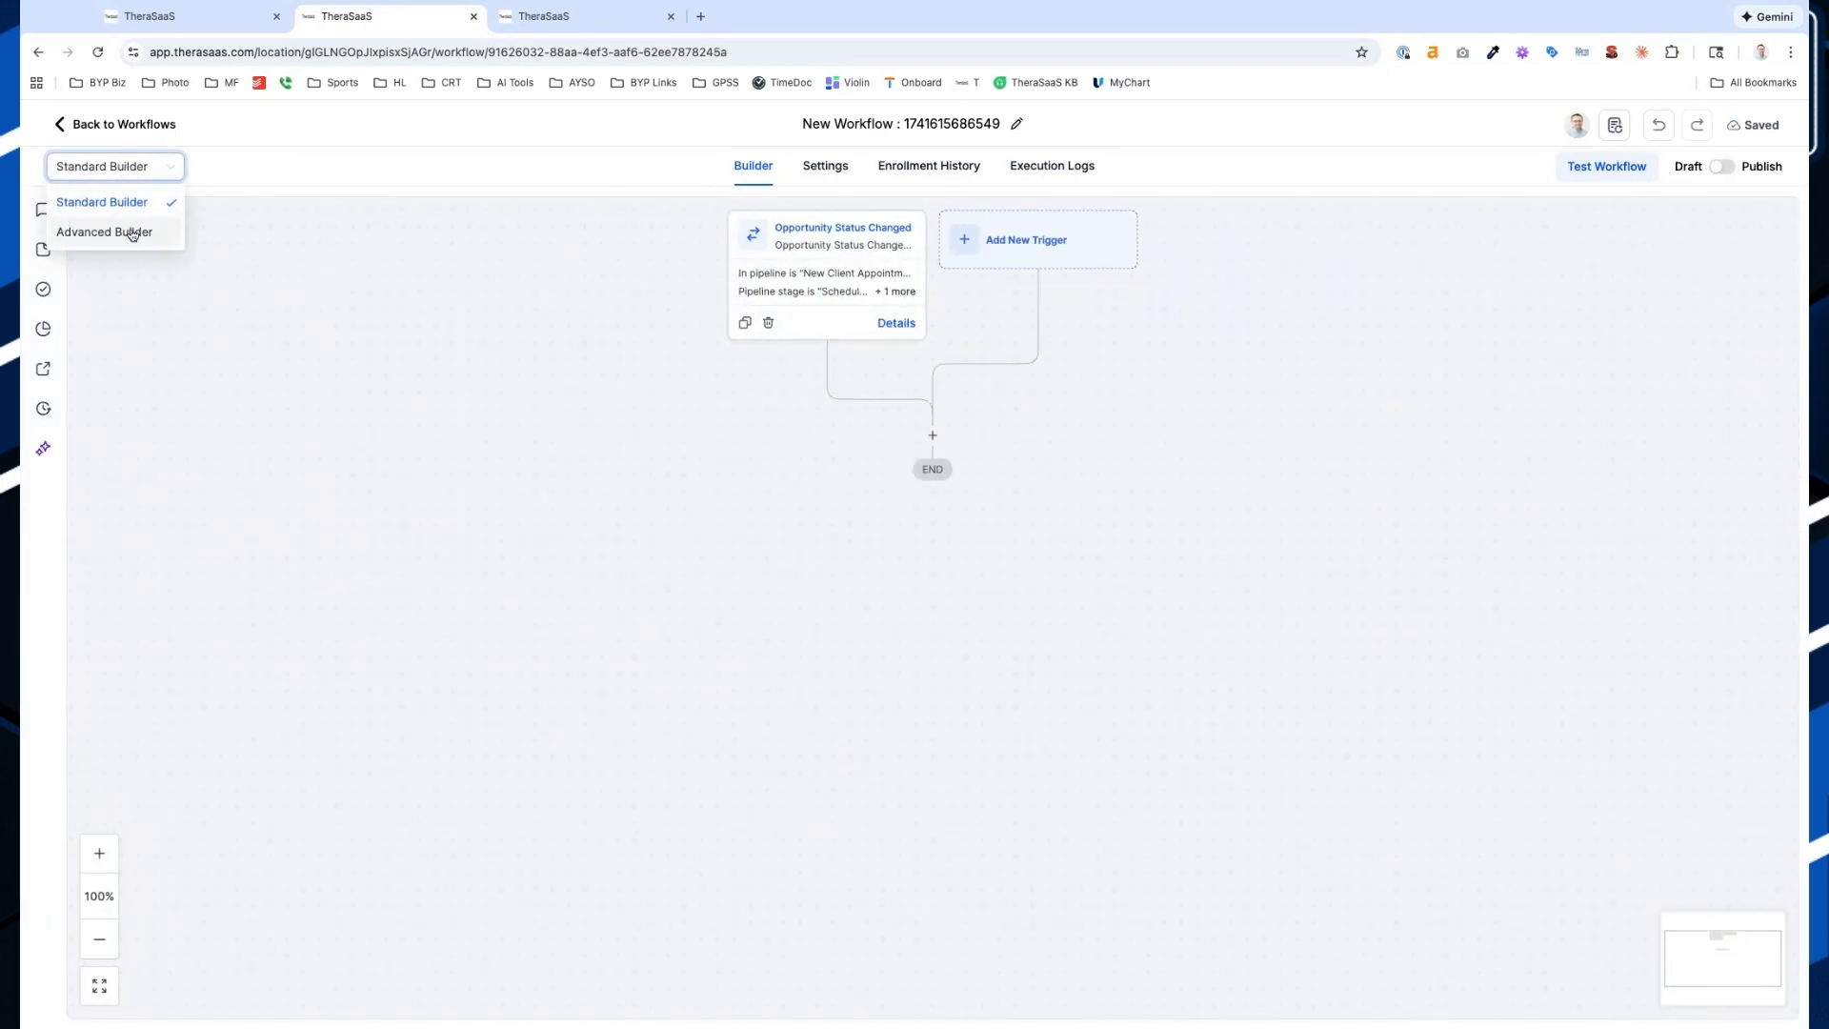
pyautogui.click(132, 234)
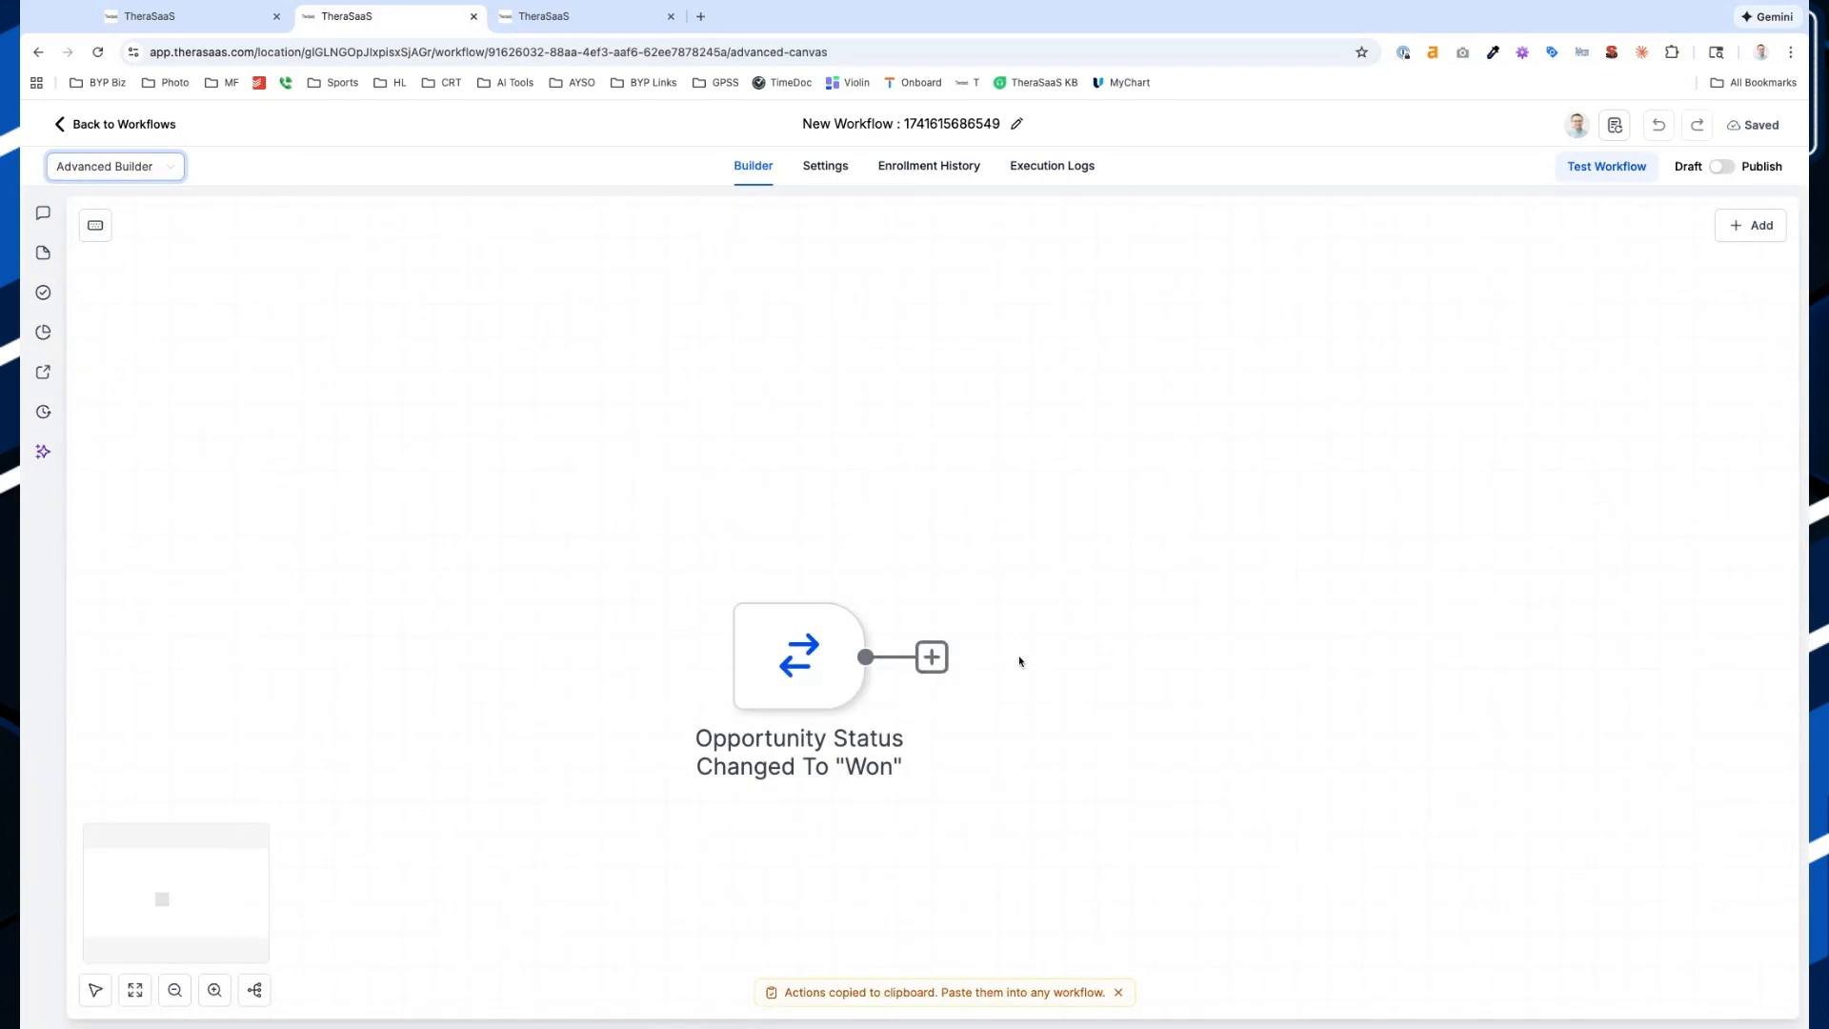
# Add an Update Opportunity action after the Opportunity Status Changed trigger
pyautogui.click(957, 657)
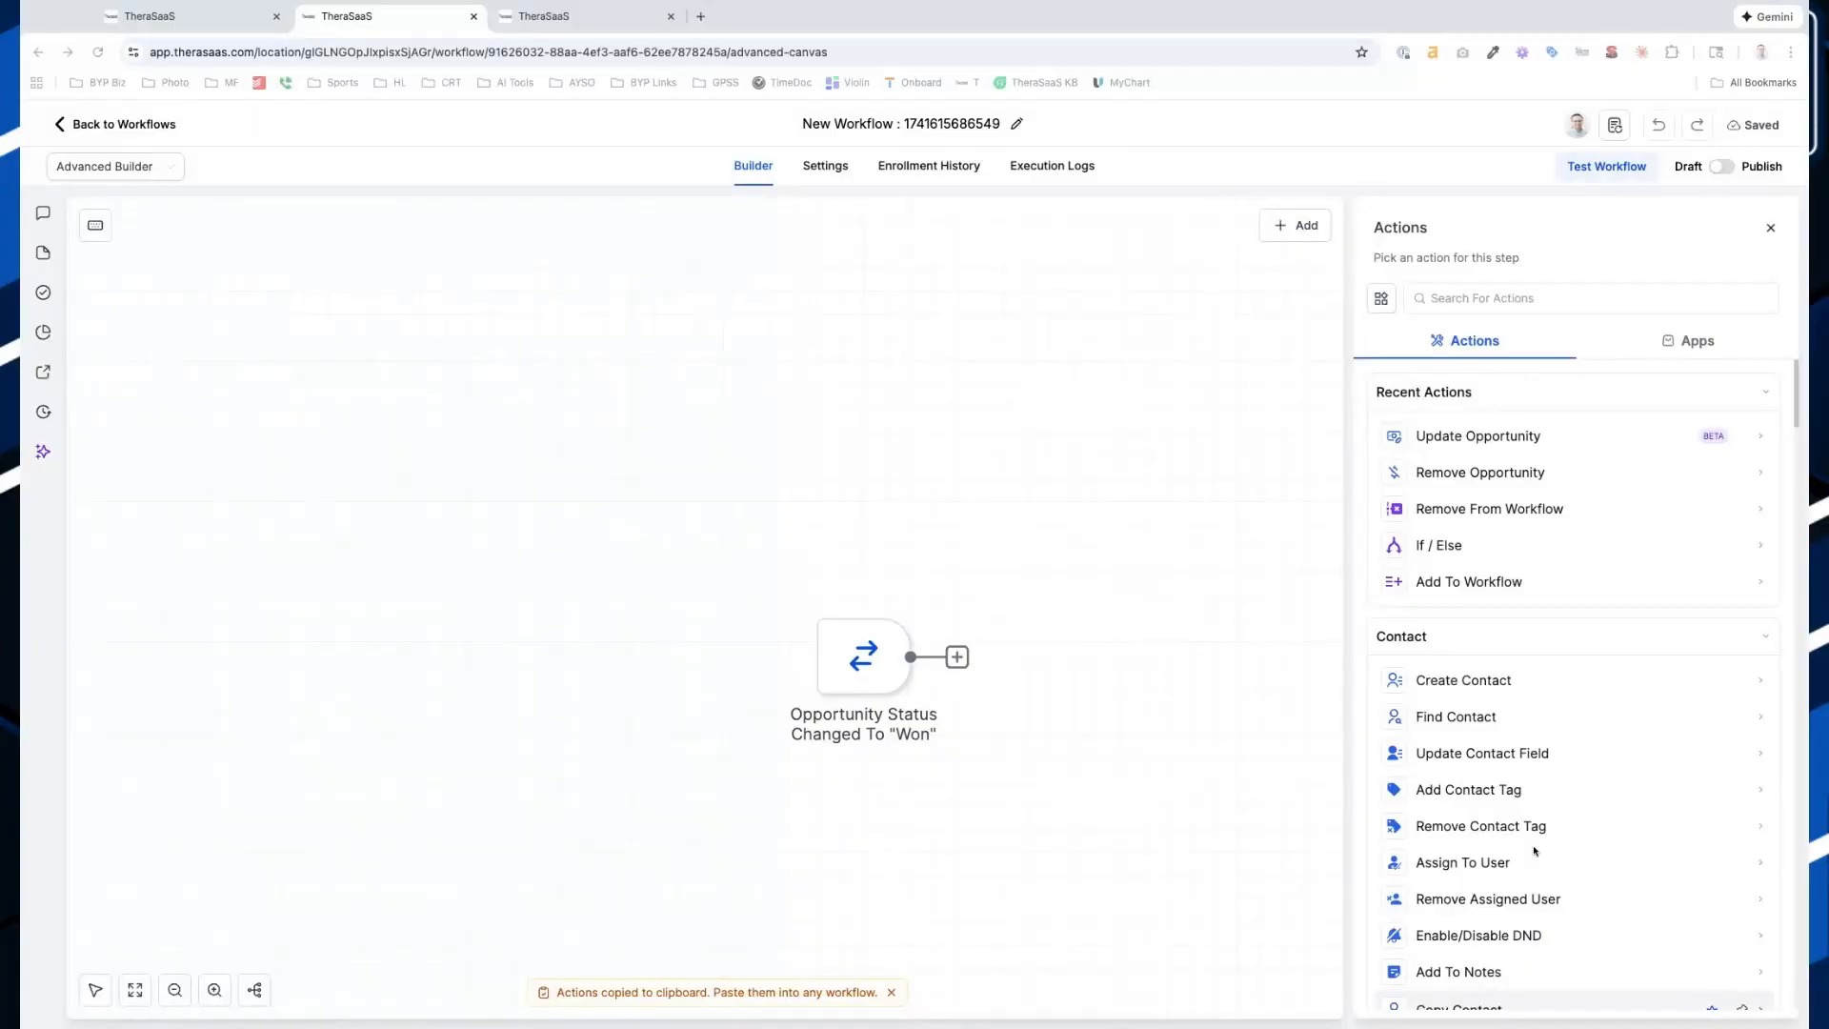
pyautogui.scroll(-20, 1534, 850)
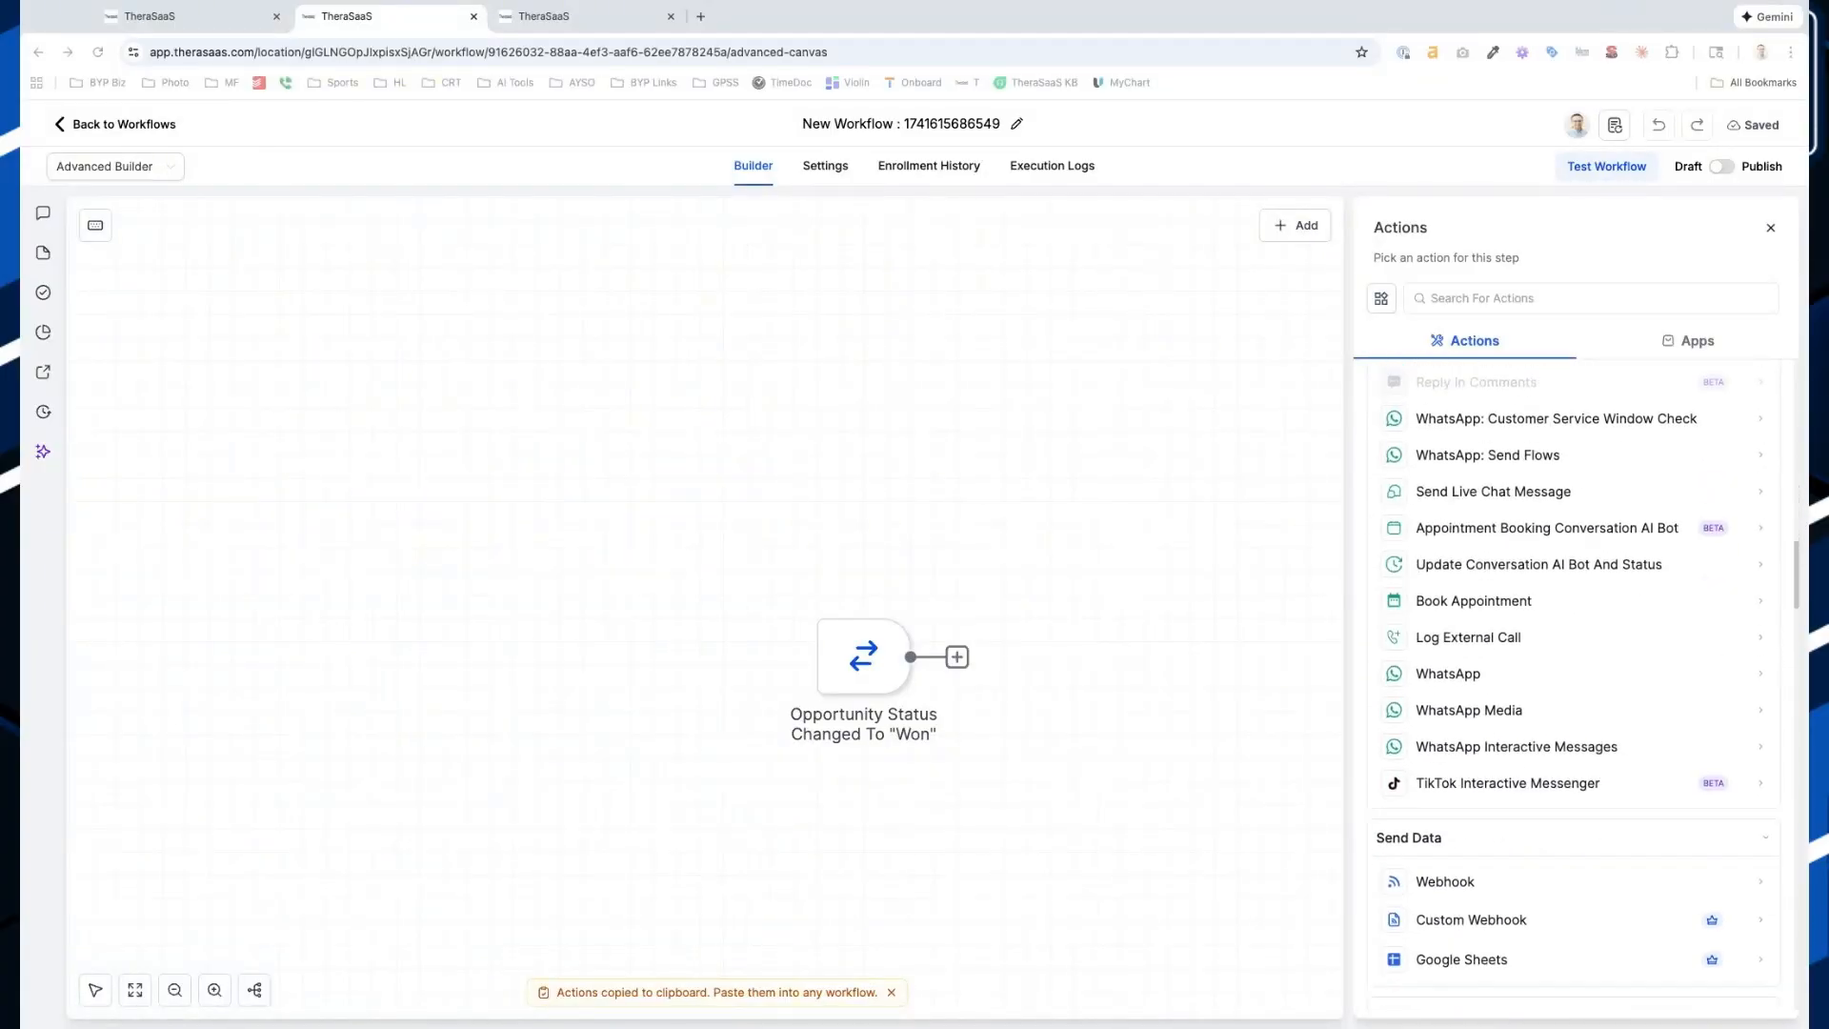
pyautogui.scroll(-20, 1534, 851)
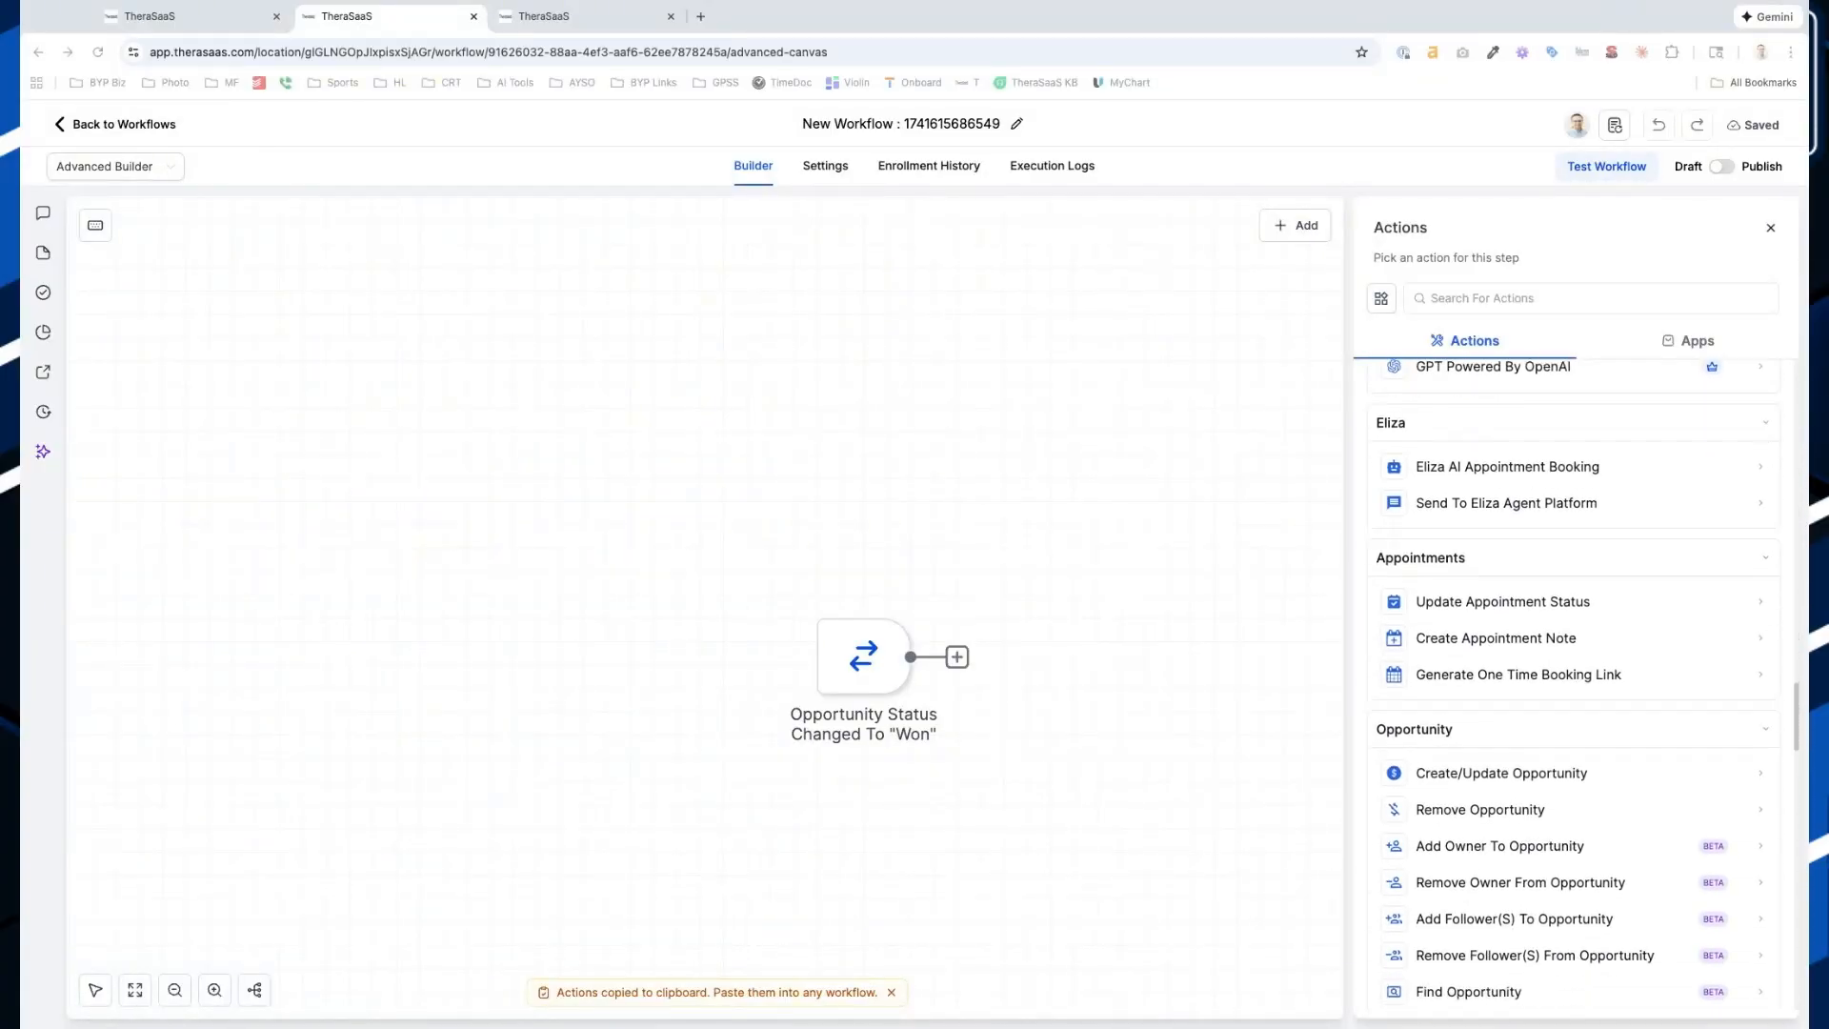
pyautogui.scroll(-4, 1470, 479)
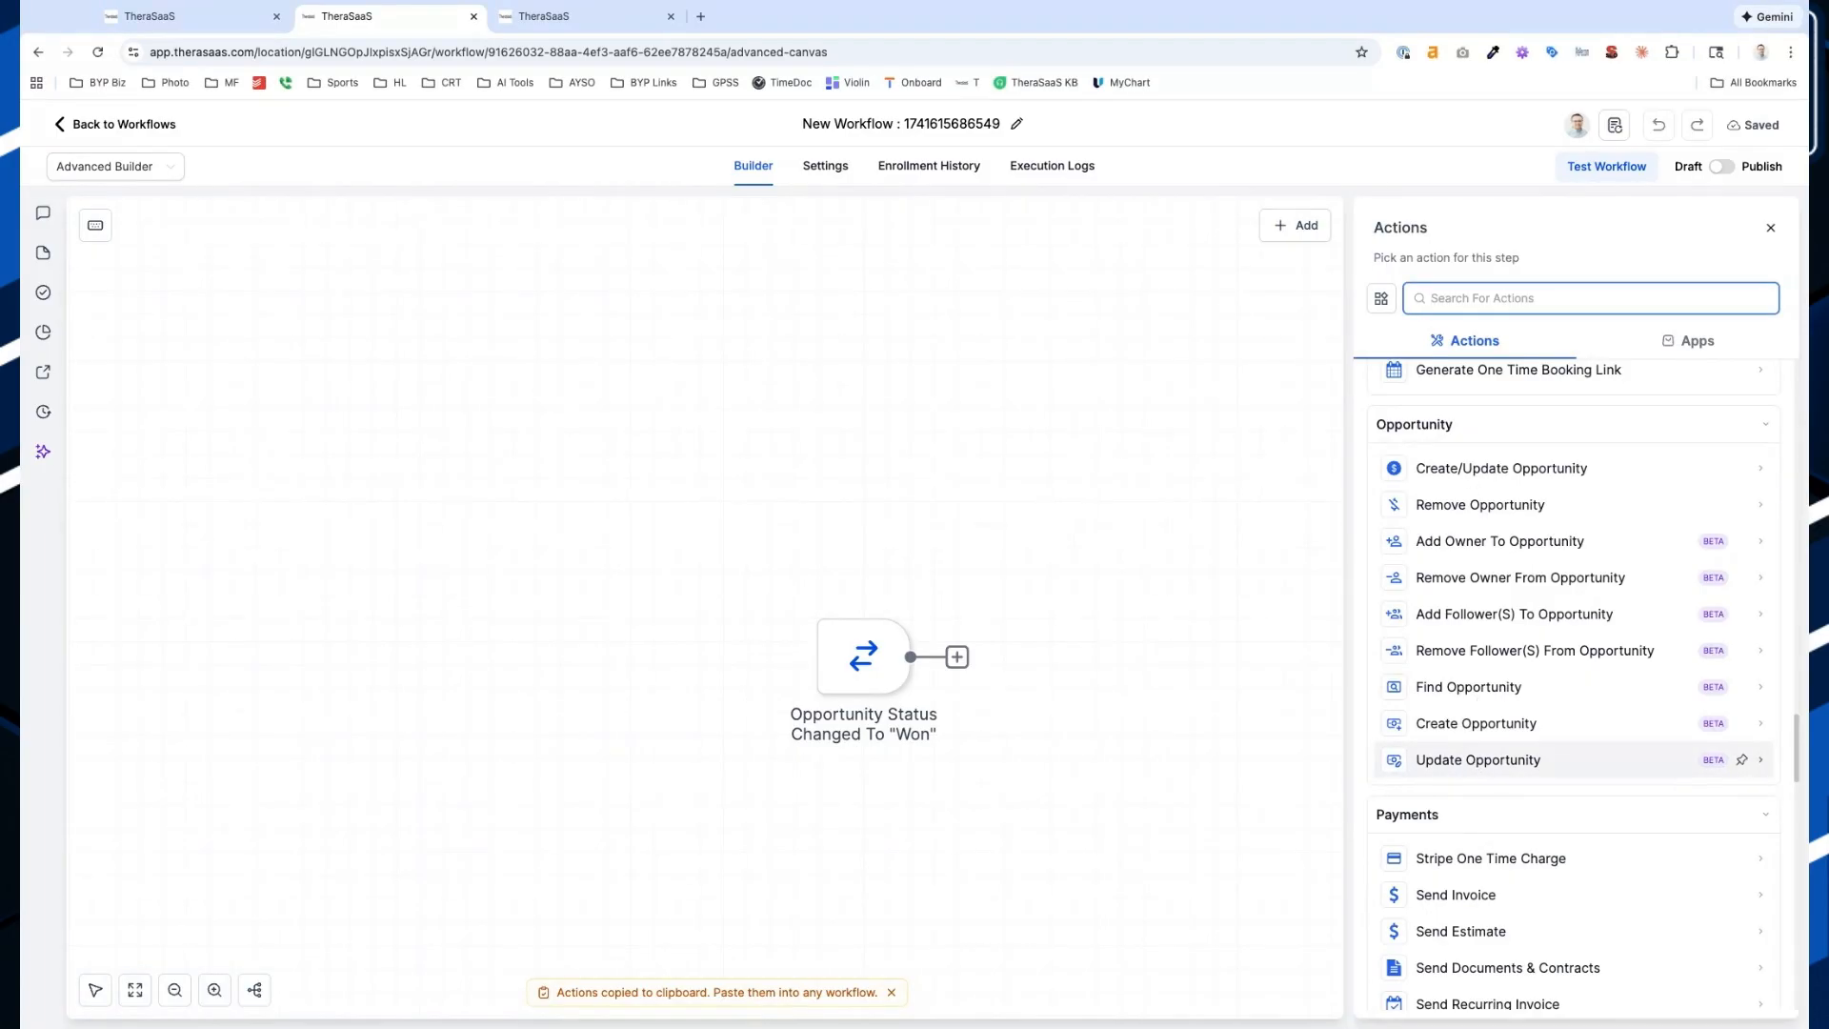
pyautogui.click(1525, 759)
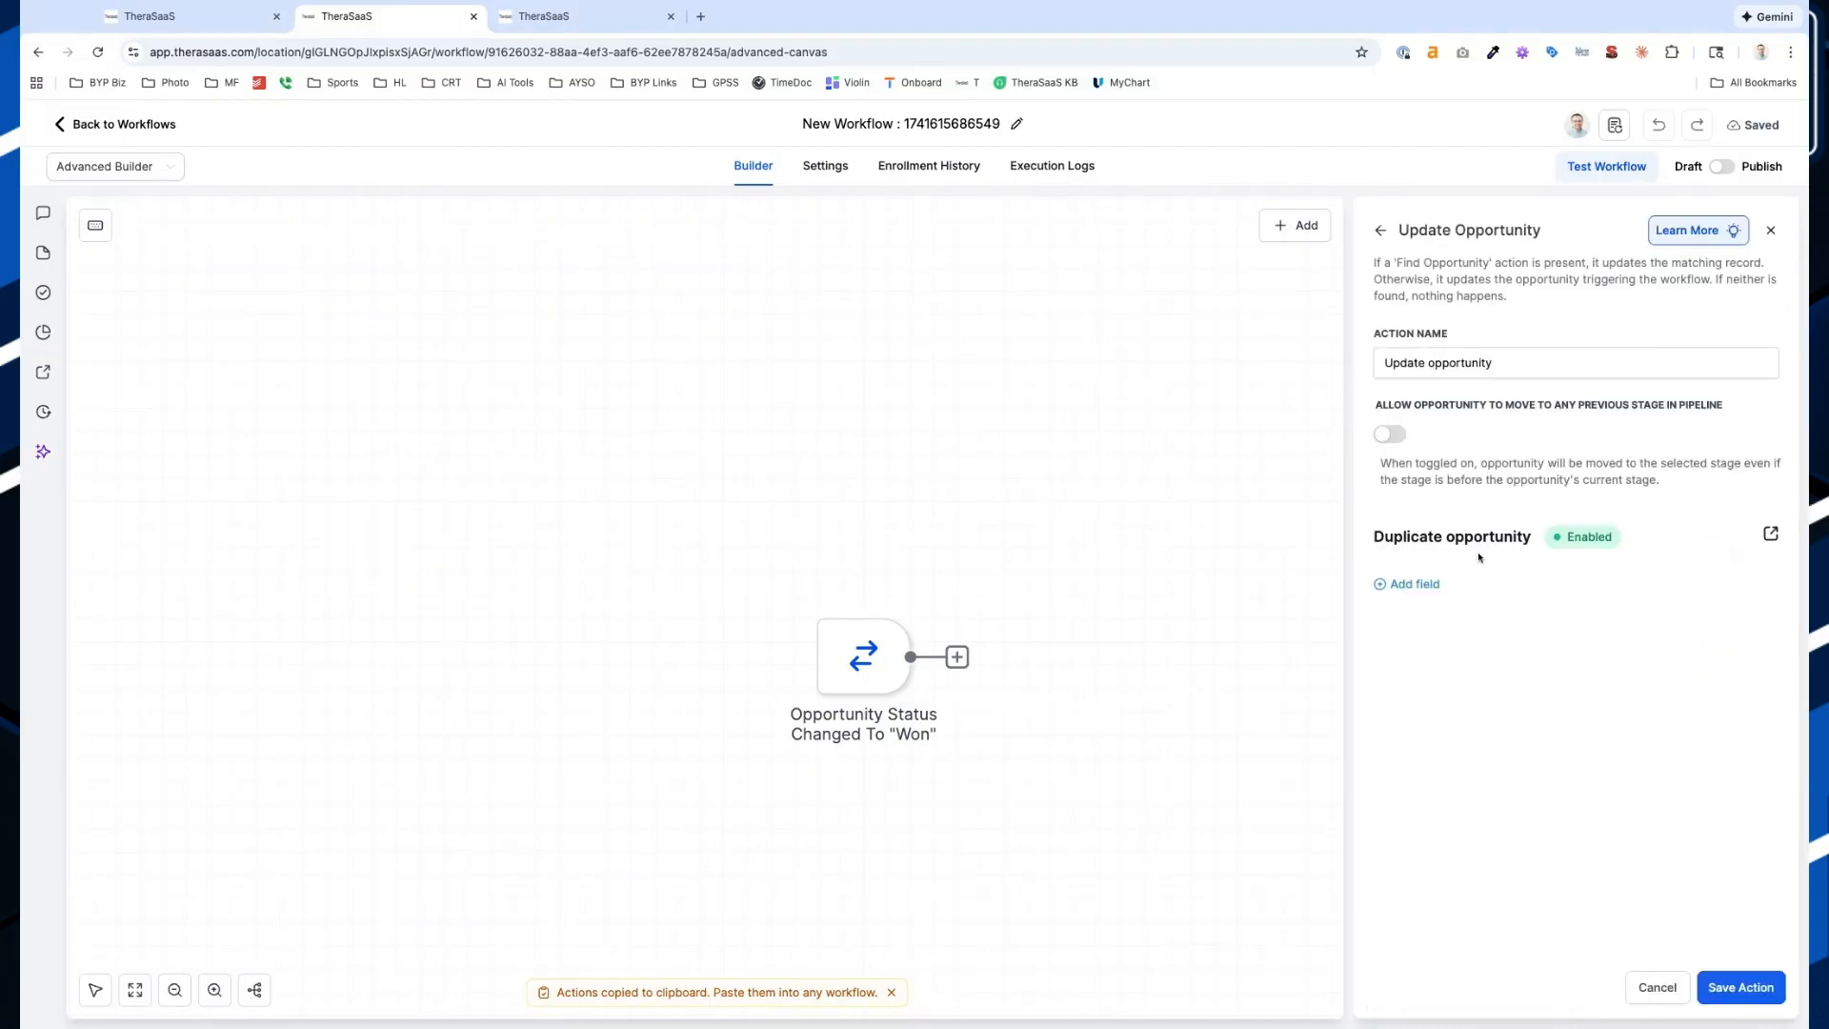
# Add a Pipeline field to the Update Opportunity action and set it to Client Success
pyautogui.click(1420, 586)
pyautogui.click(1420, 603)
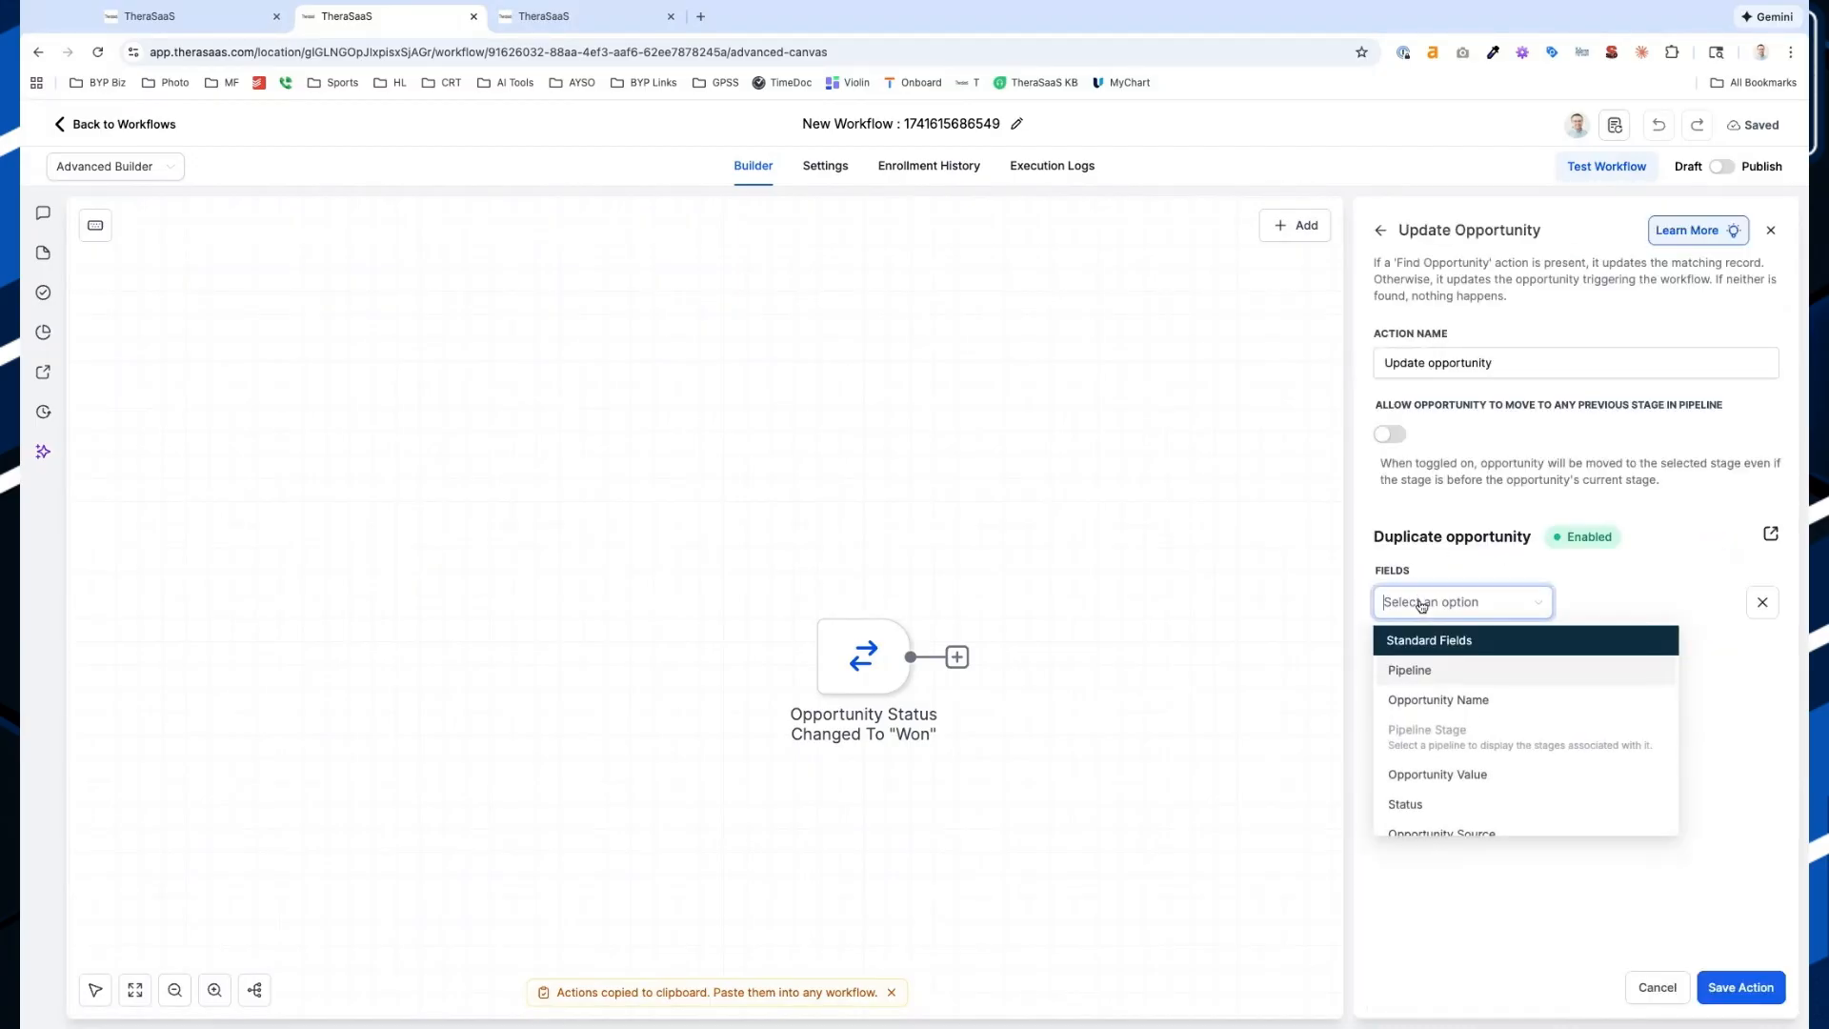
pyautogui.click(1424, 671)
pyautogui.click(1645, 605)
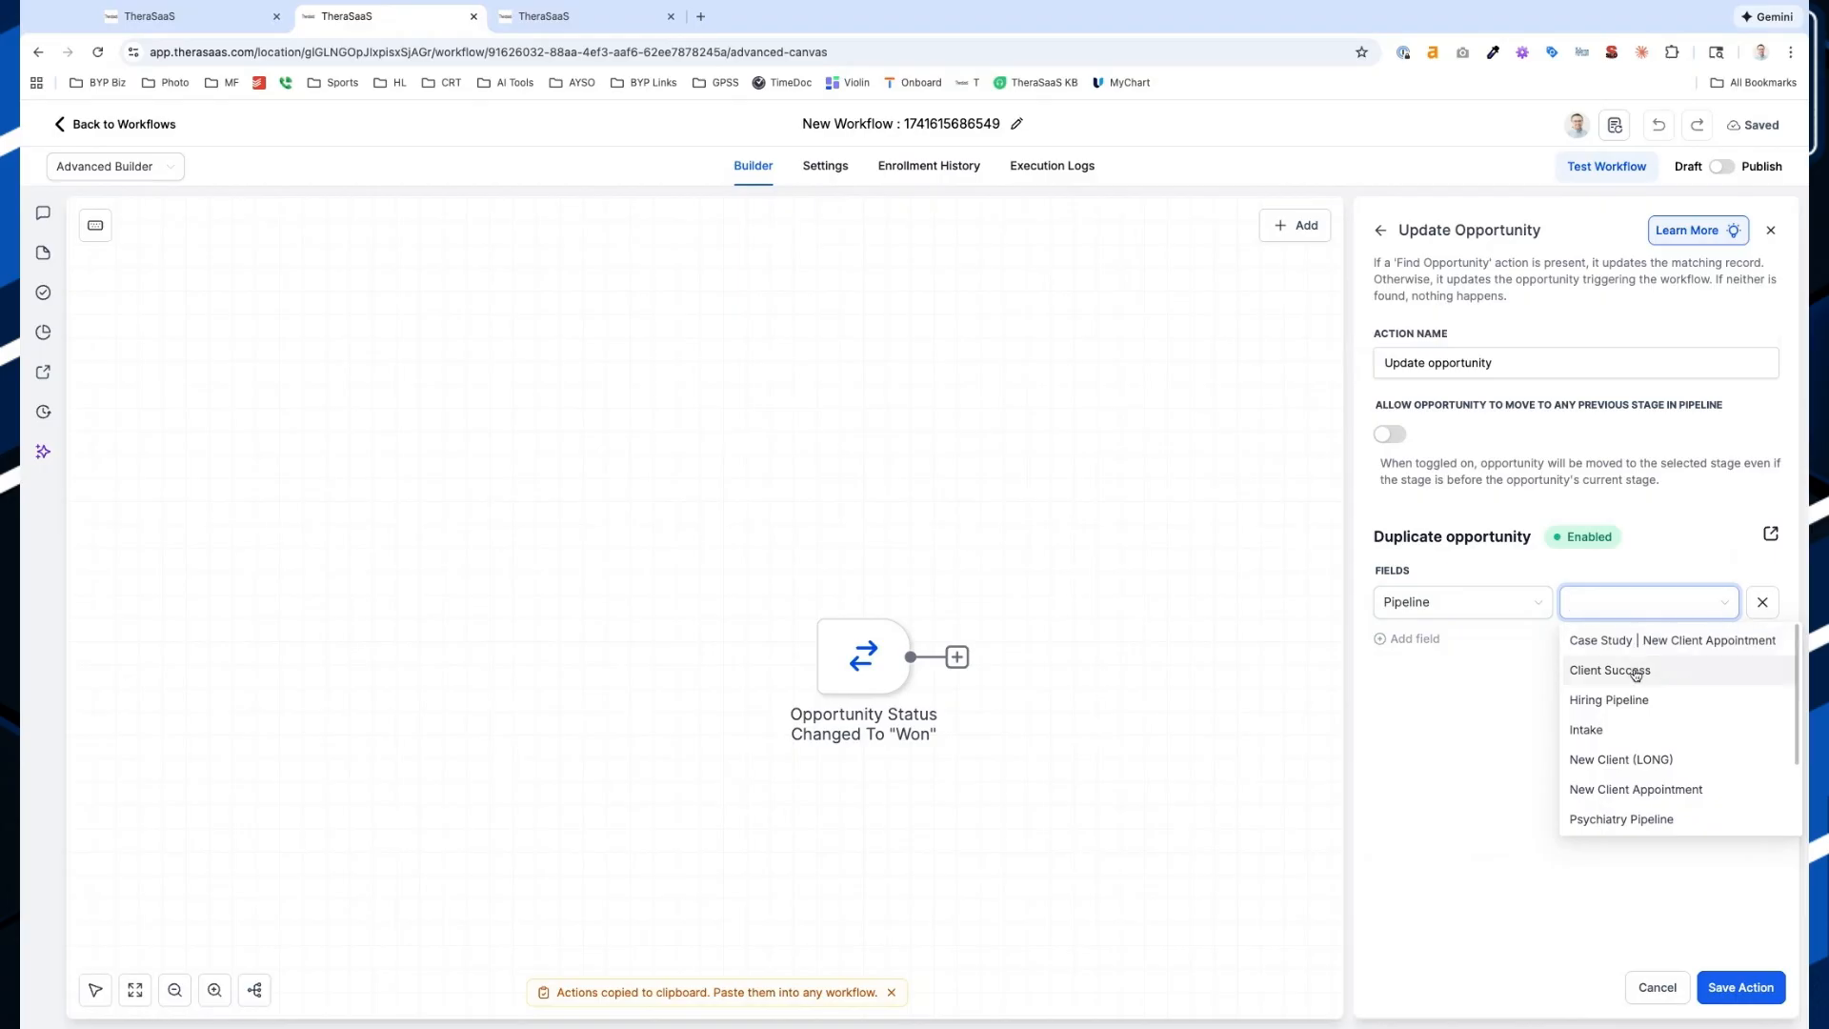
pyautogui.click(1634, 672)
# Add a Pipeline Stage field set to Confirmed Appointment and save the Update Opportunity action
pyautogui.click(1431, 642)
pyautogui.click(1427, 664)
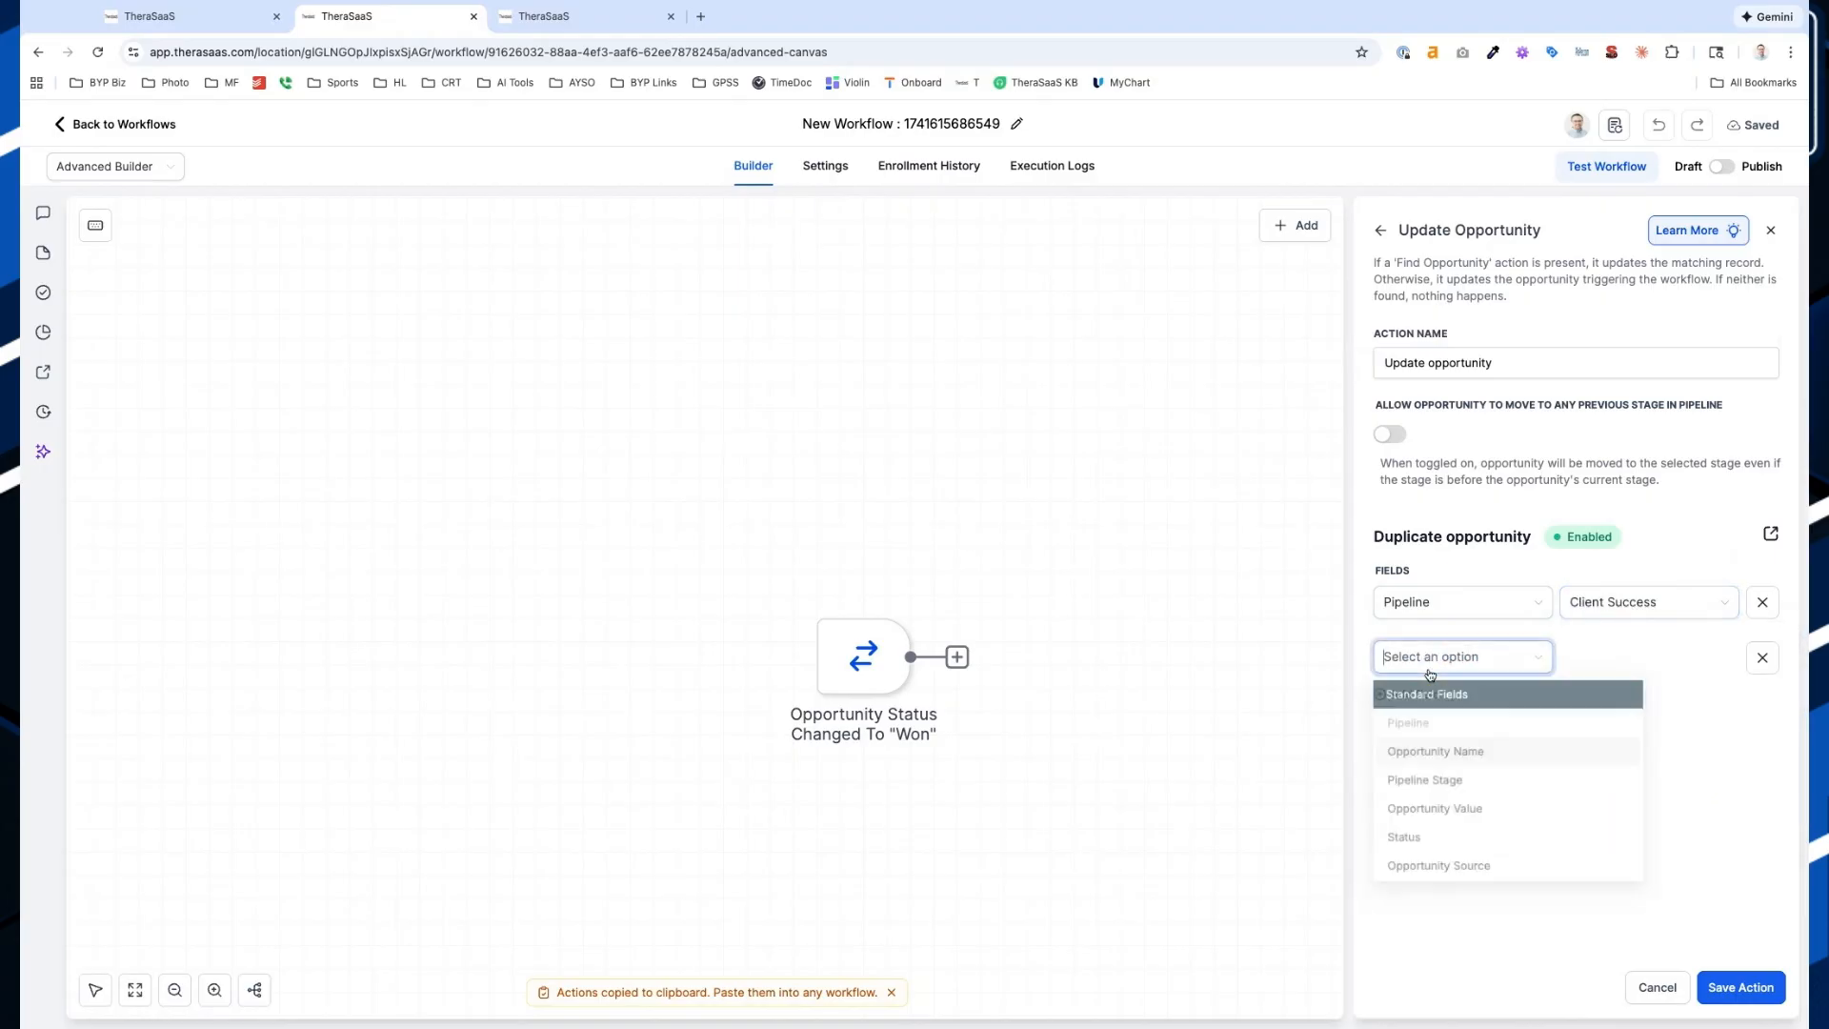
pyautogui.click(1453, 786)
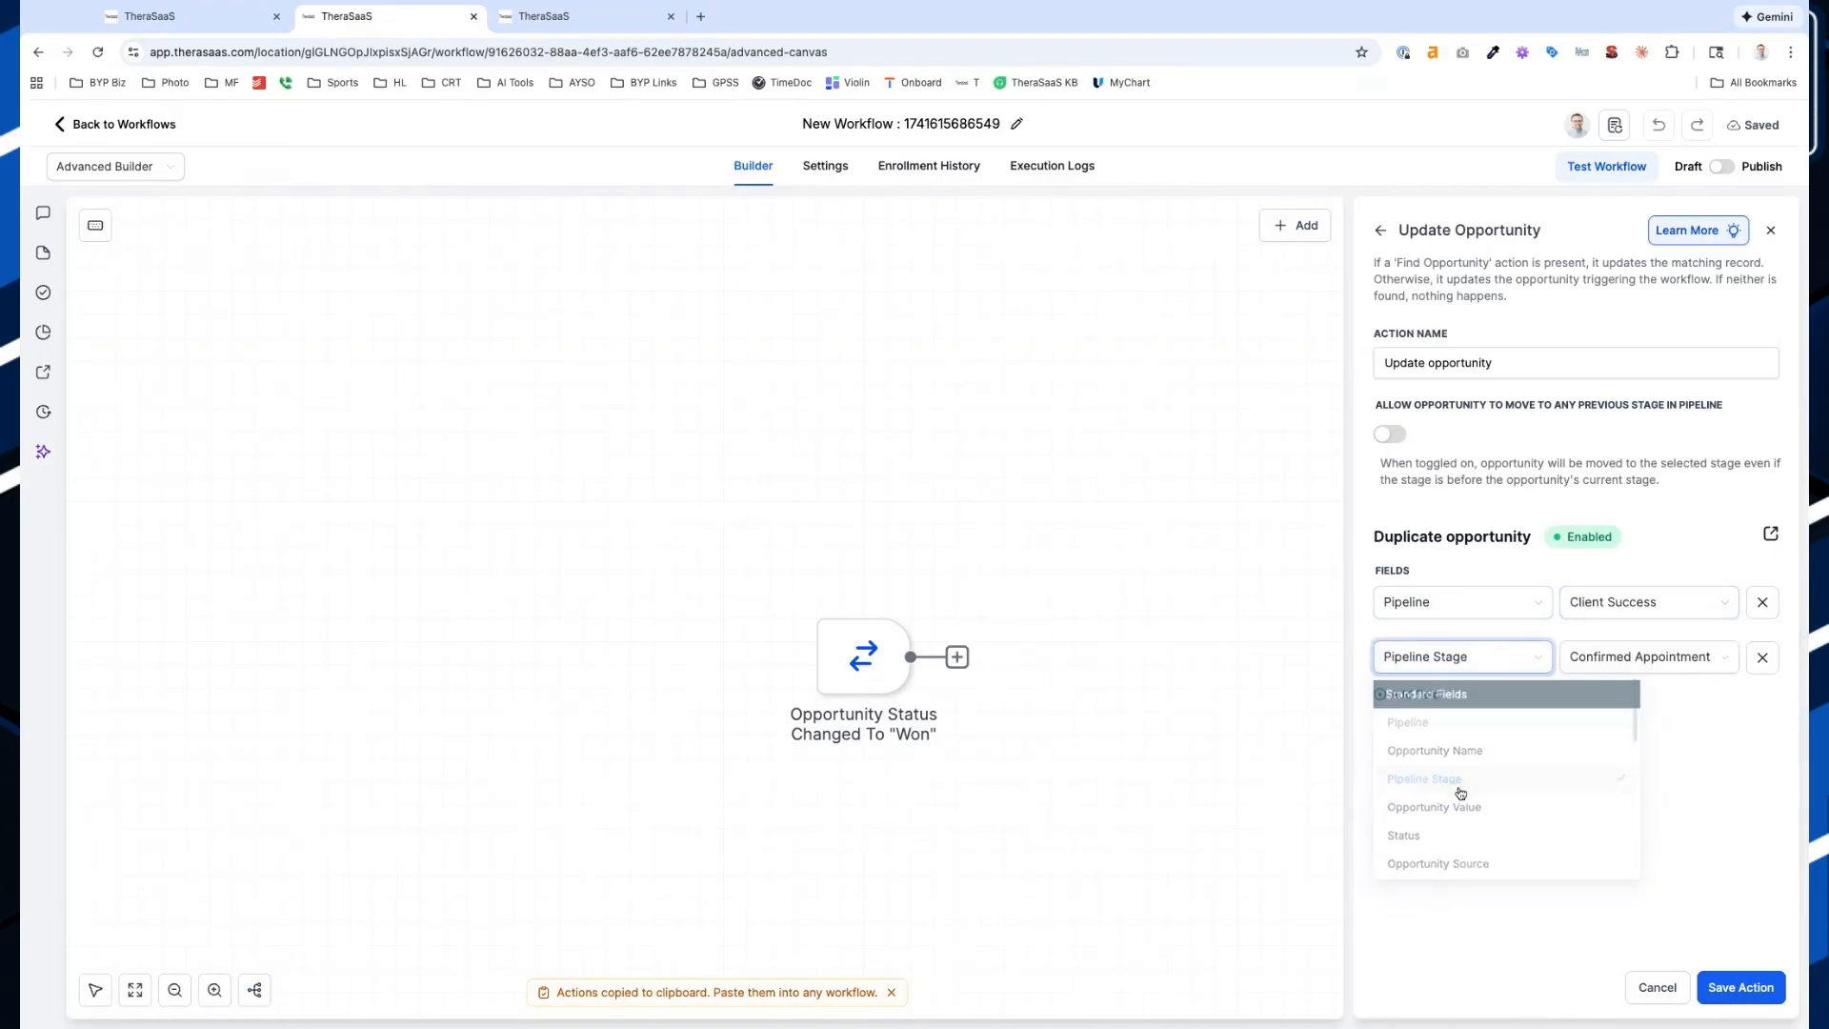
pyautogui.click(1610, 672)
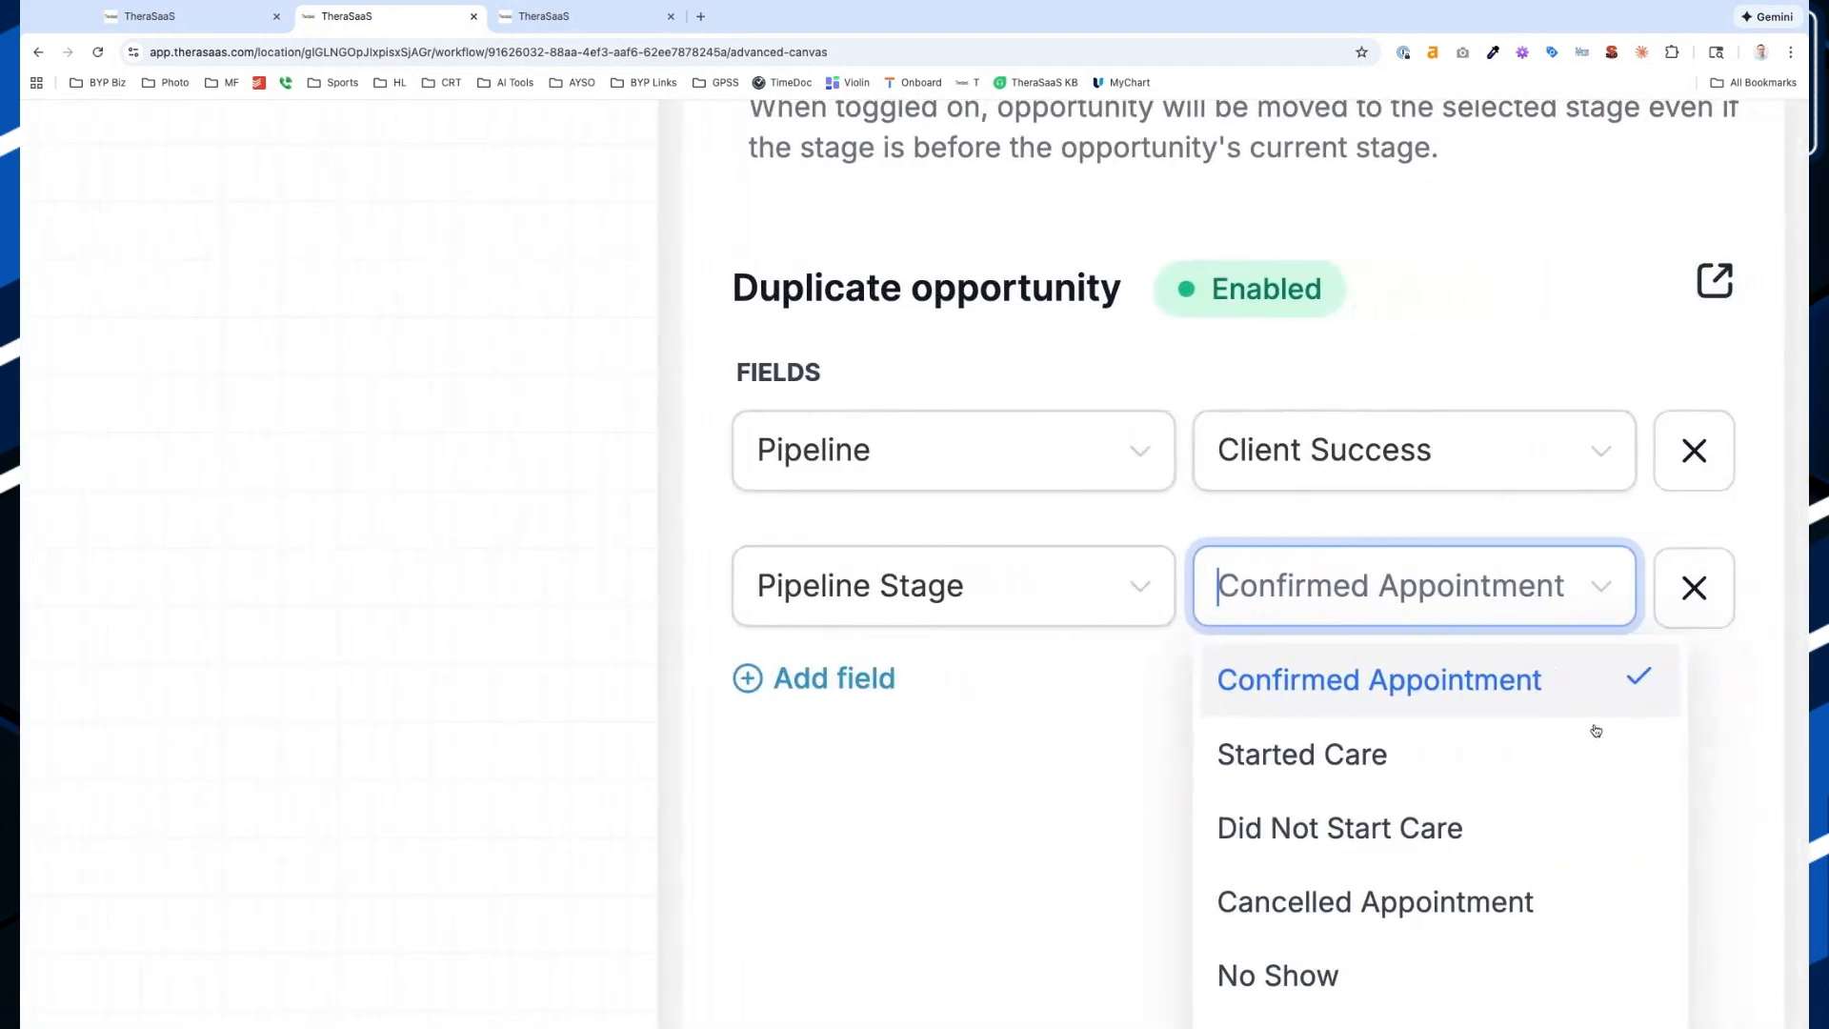
pyautogui.click(1383, 701)
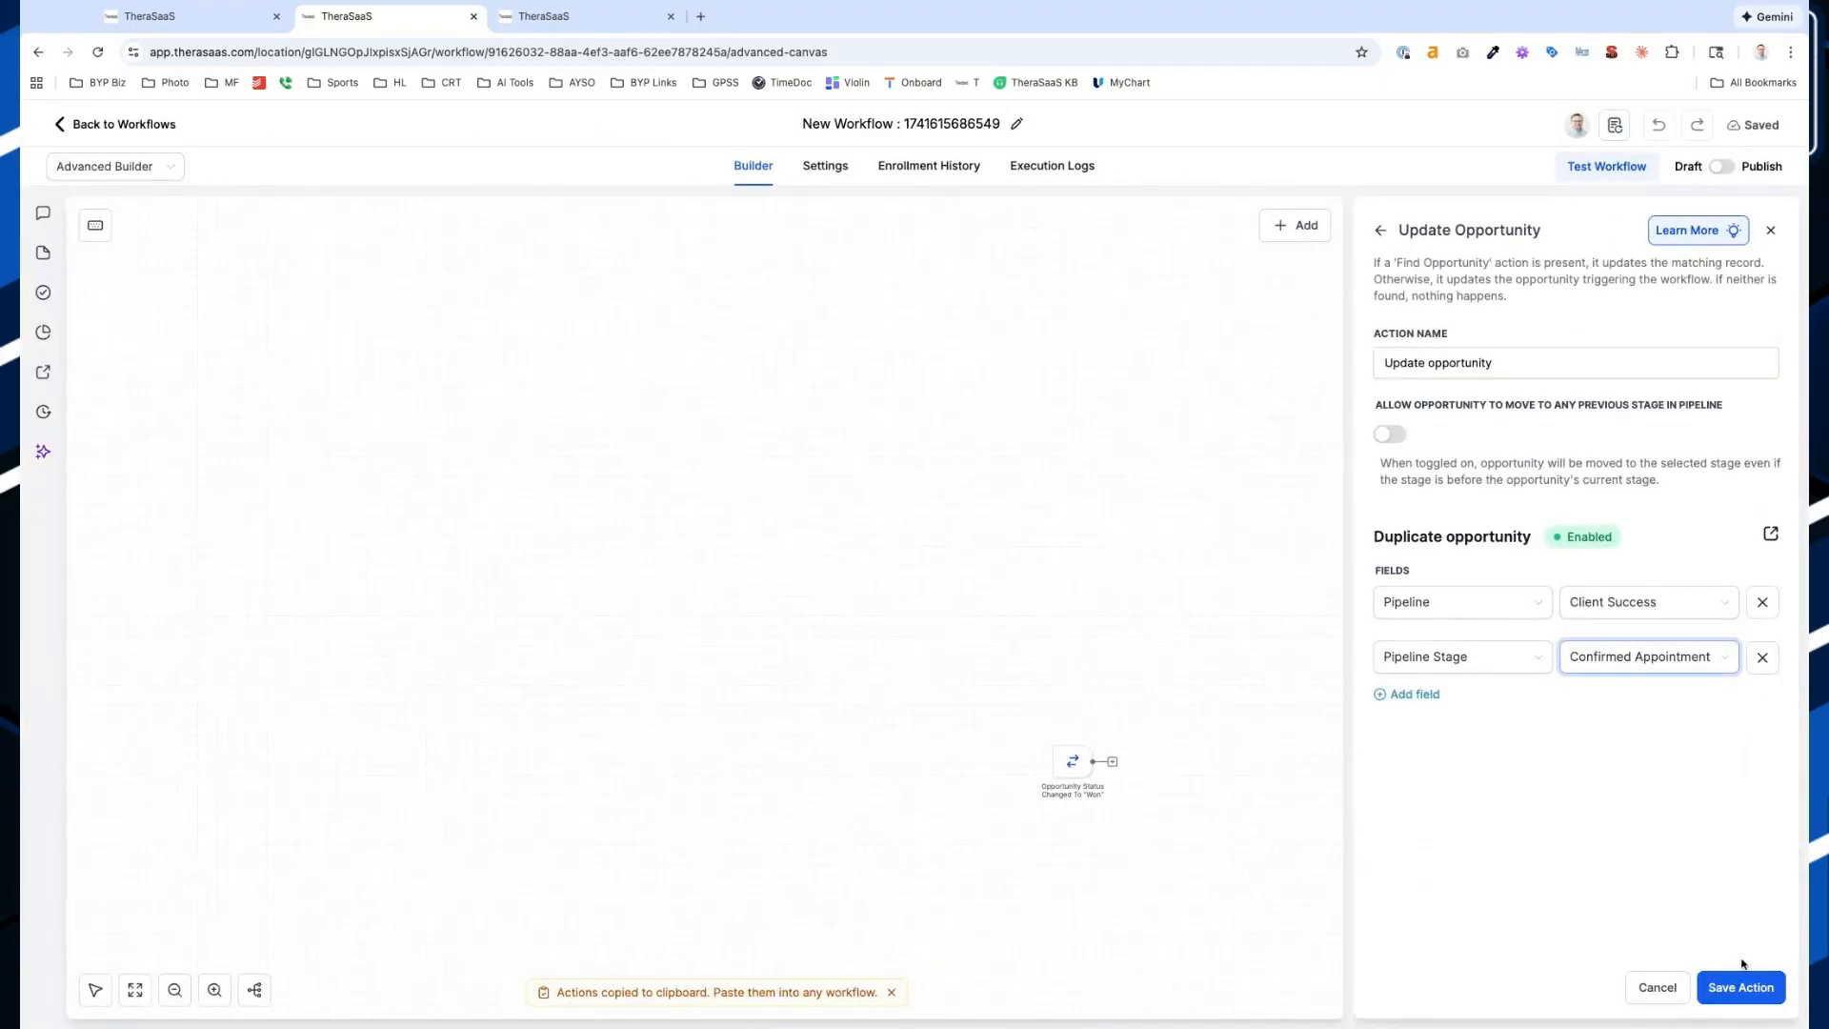
pyautogui.click(1743, 989)
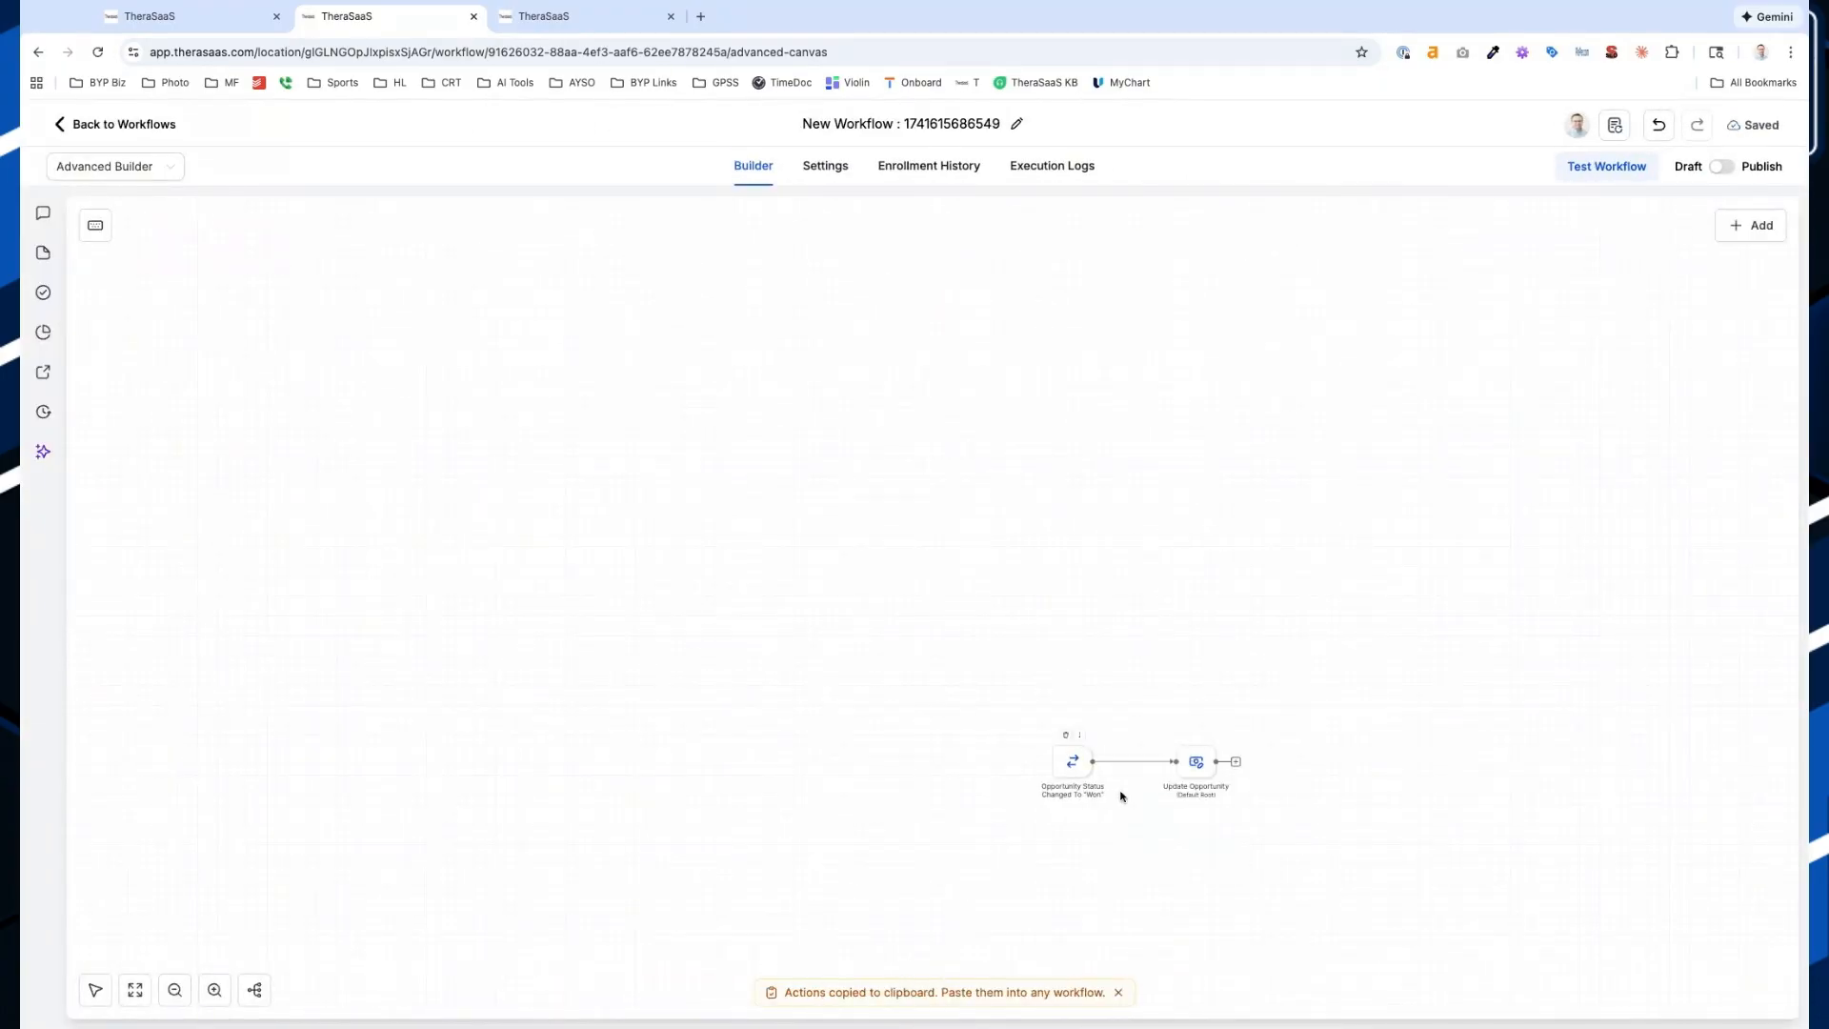
# Open the Opportunity Status Changed trigger in the workflow and review its pipeline, stage and status filters
pyautogui.scroll(5, 1158, 796)
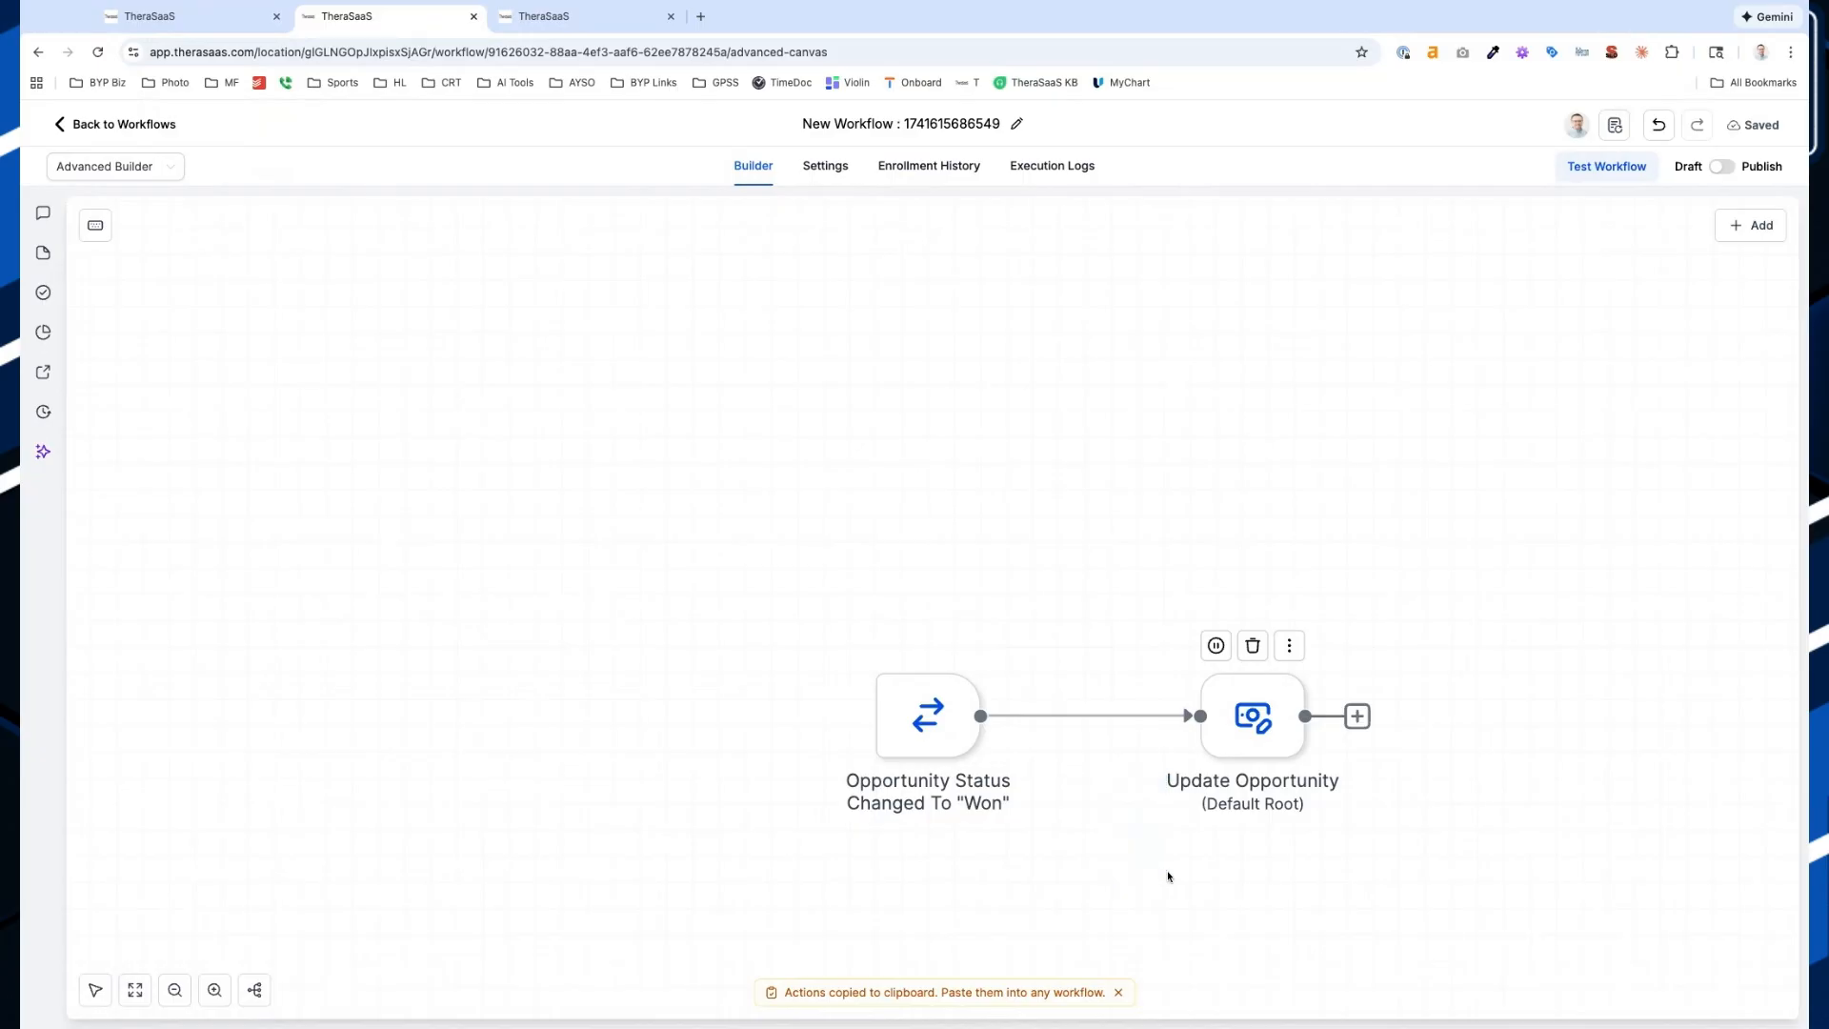
pyautogui.scroll(-2, 1169, 876)
pyautogui.hscroll(2, 1169, 877)
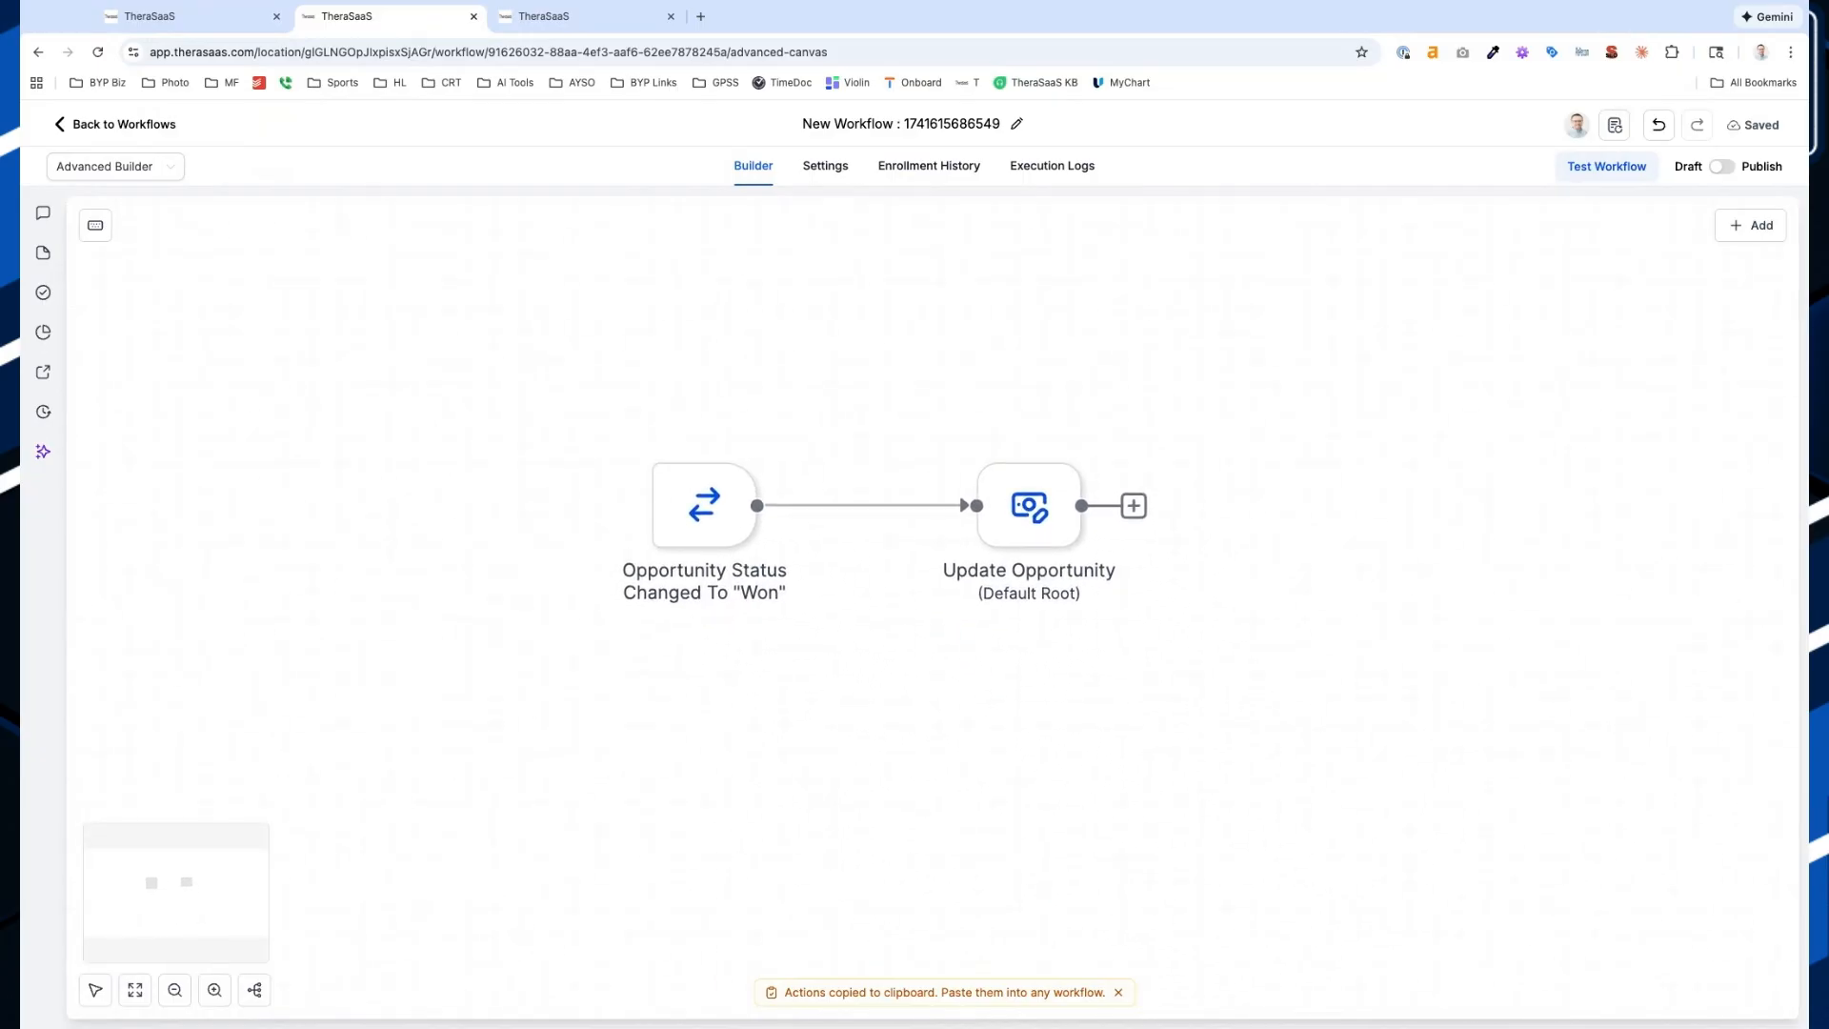
pyautogui.click(709, 513)
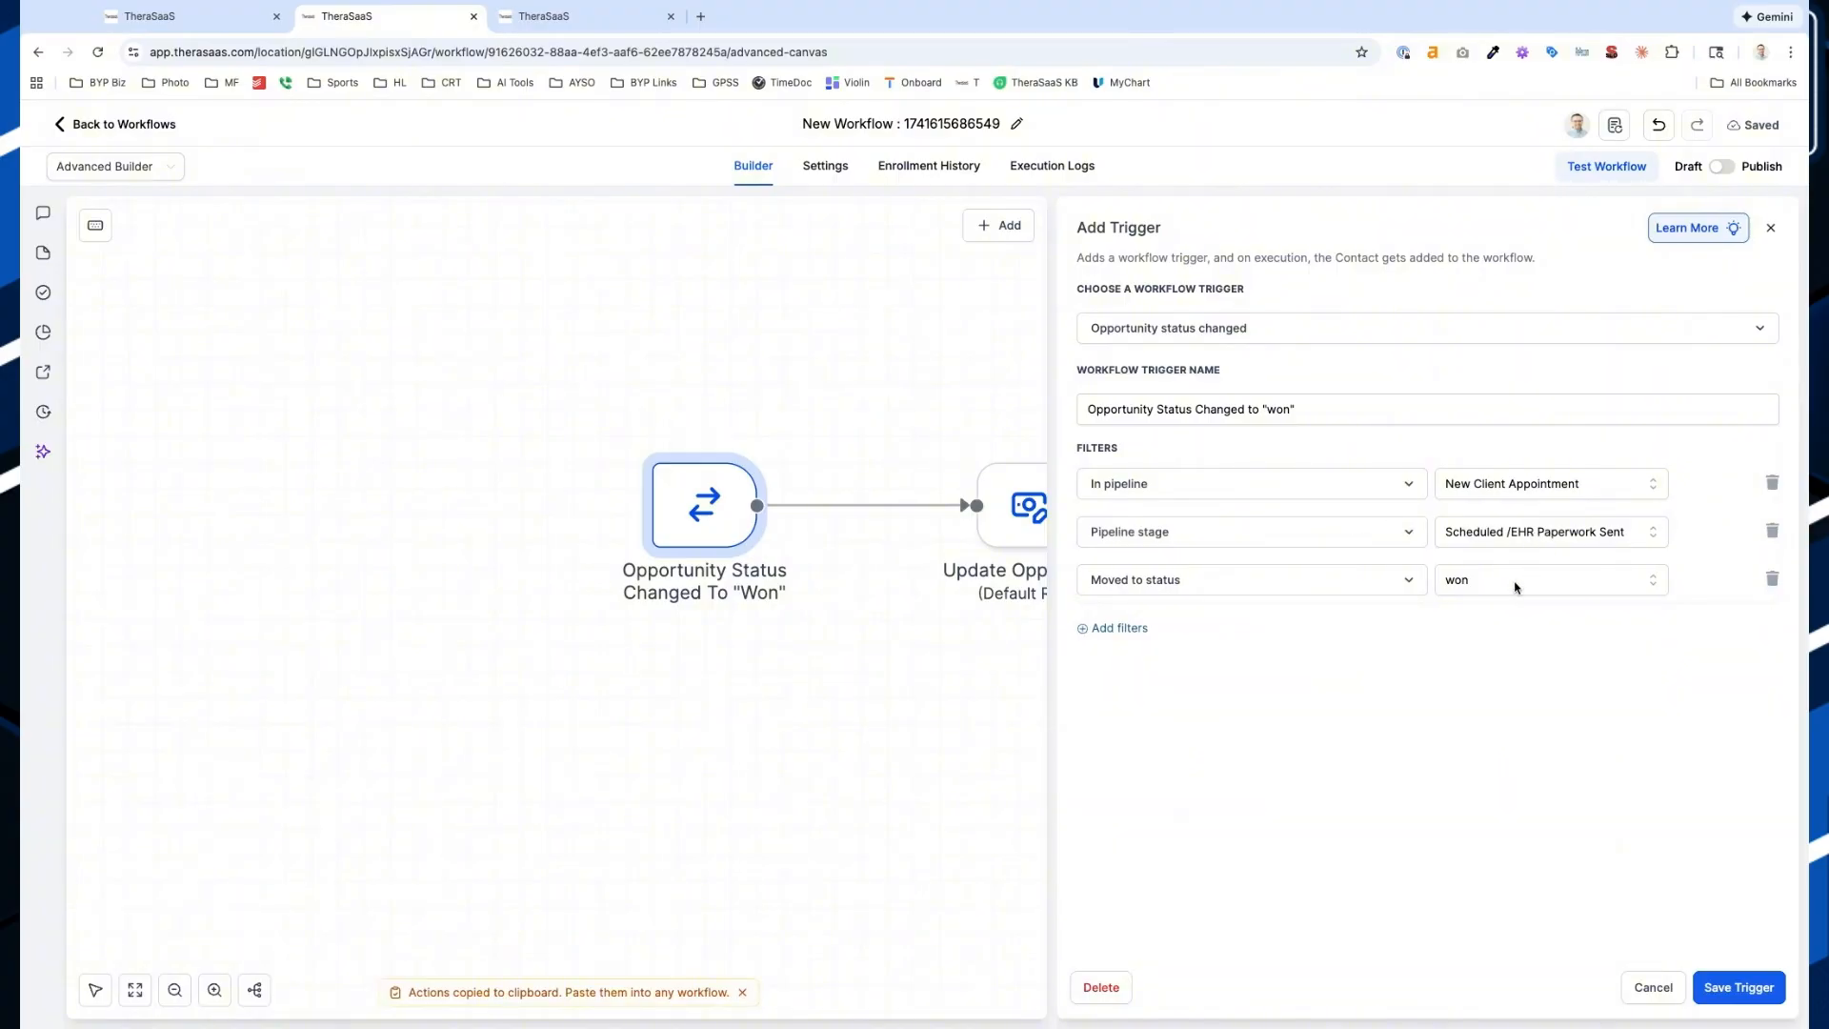
# Remove the Pipeline stage filter from the Opportunity Status Changed trigger and save both the trigger and the Update Opportunity action
pyautogui.click(1771, 532)
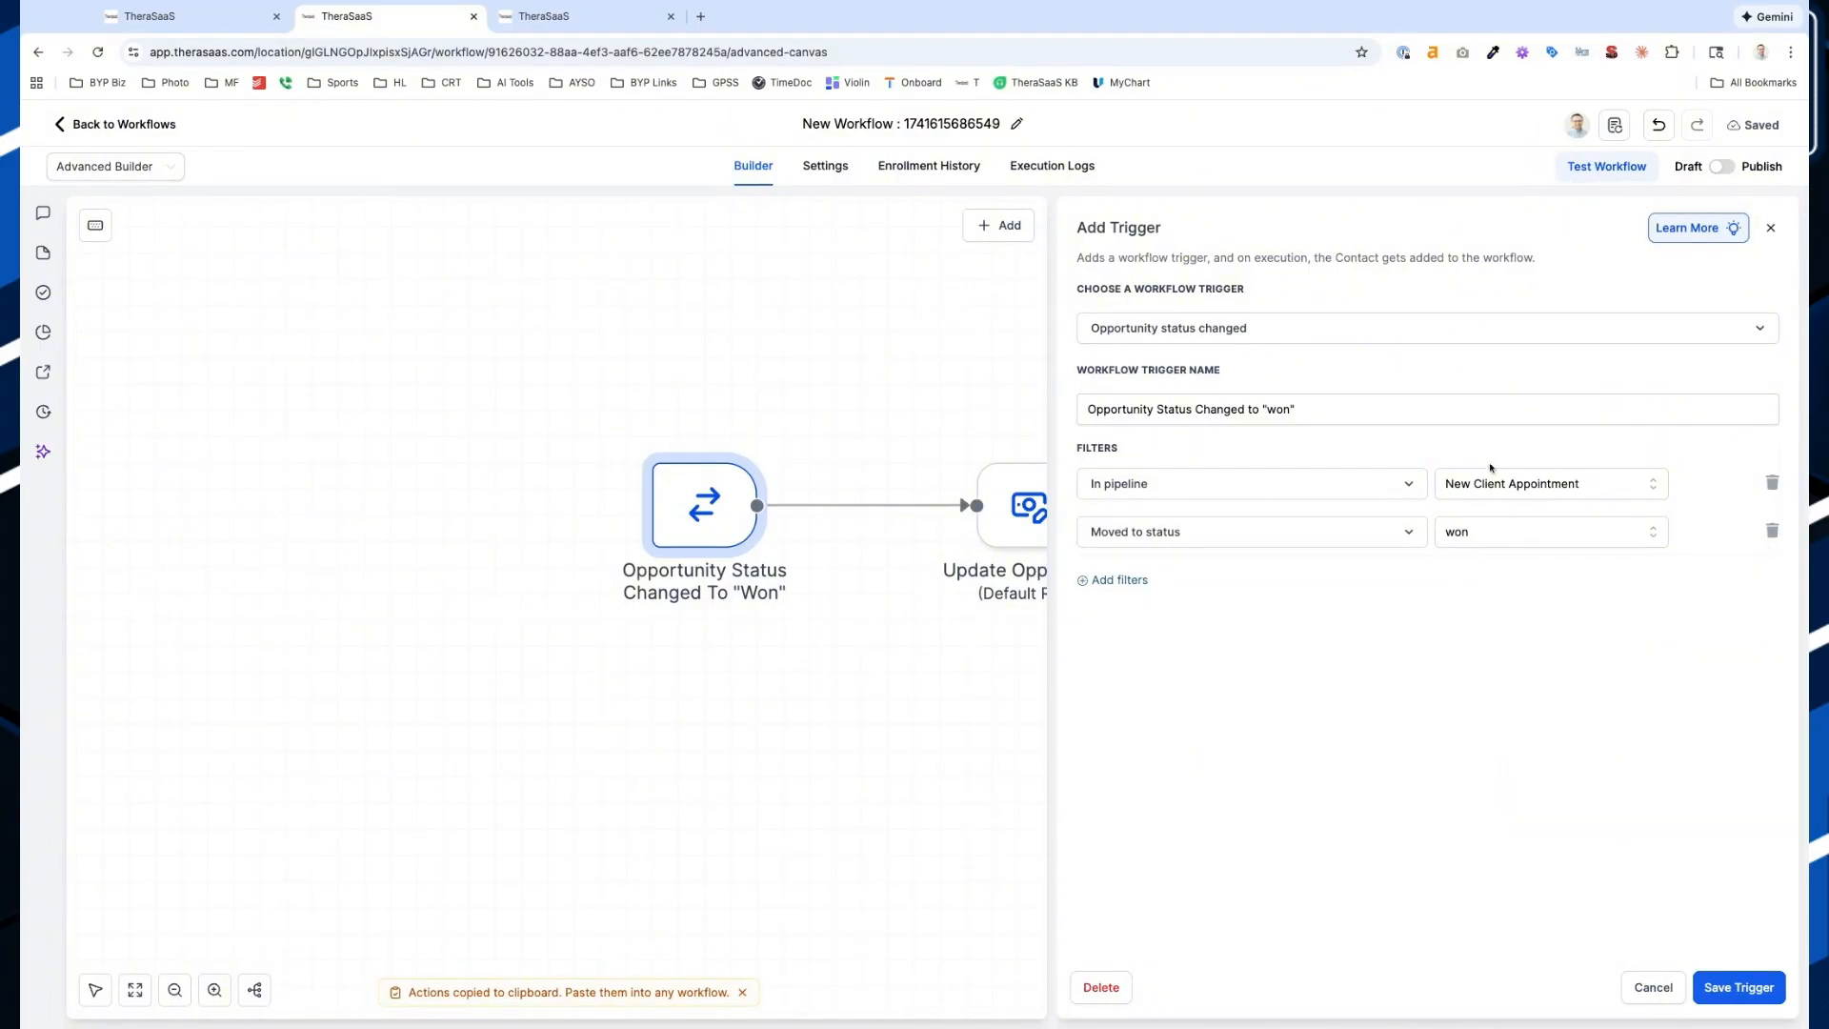
pyautogui.click(1761, 983)
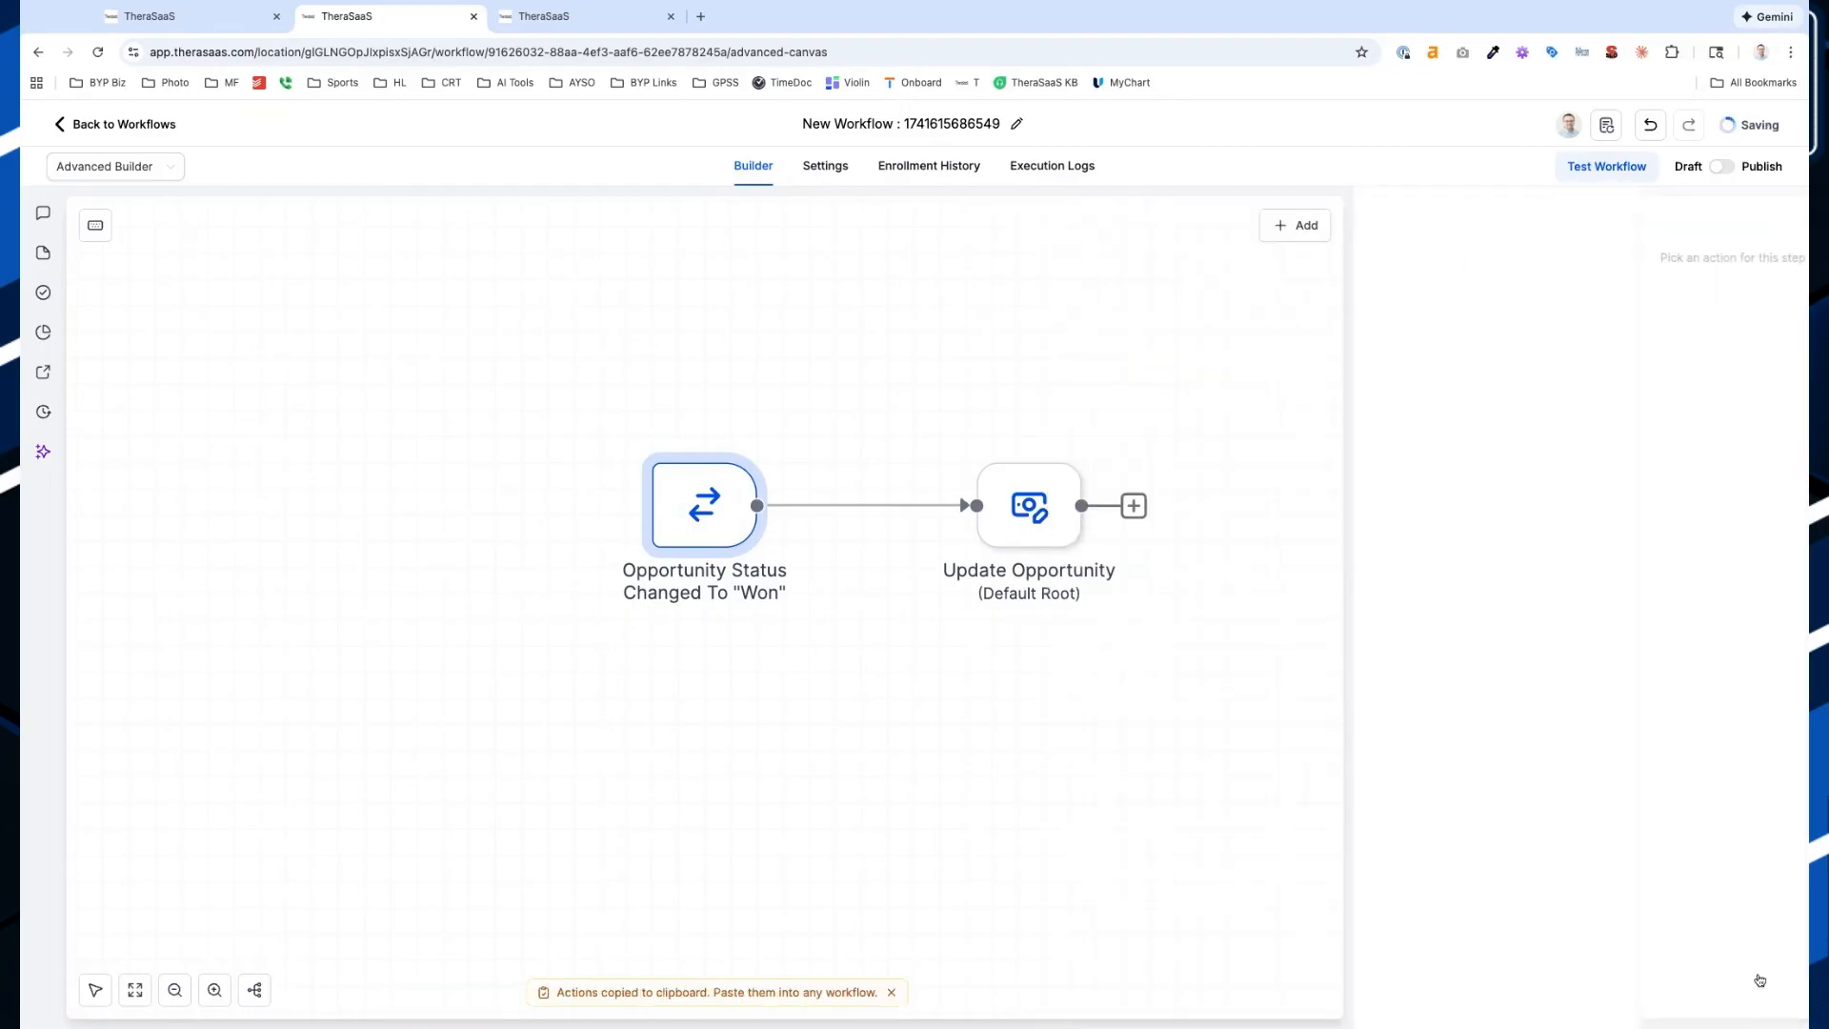
pyautogui.click(1033, 530)
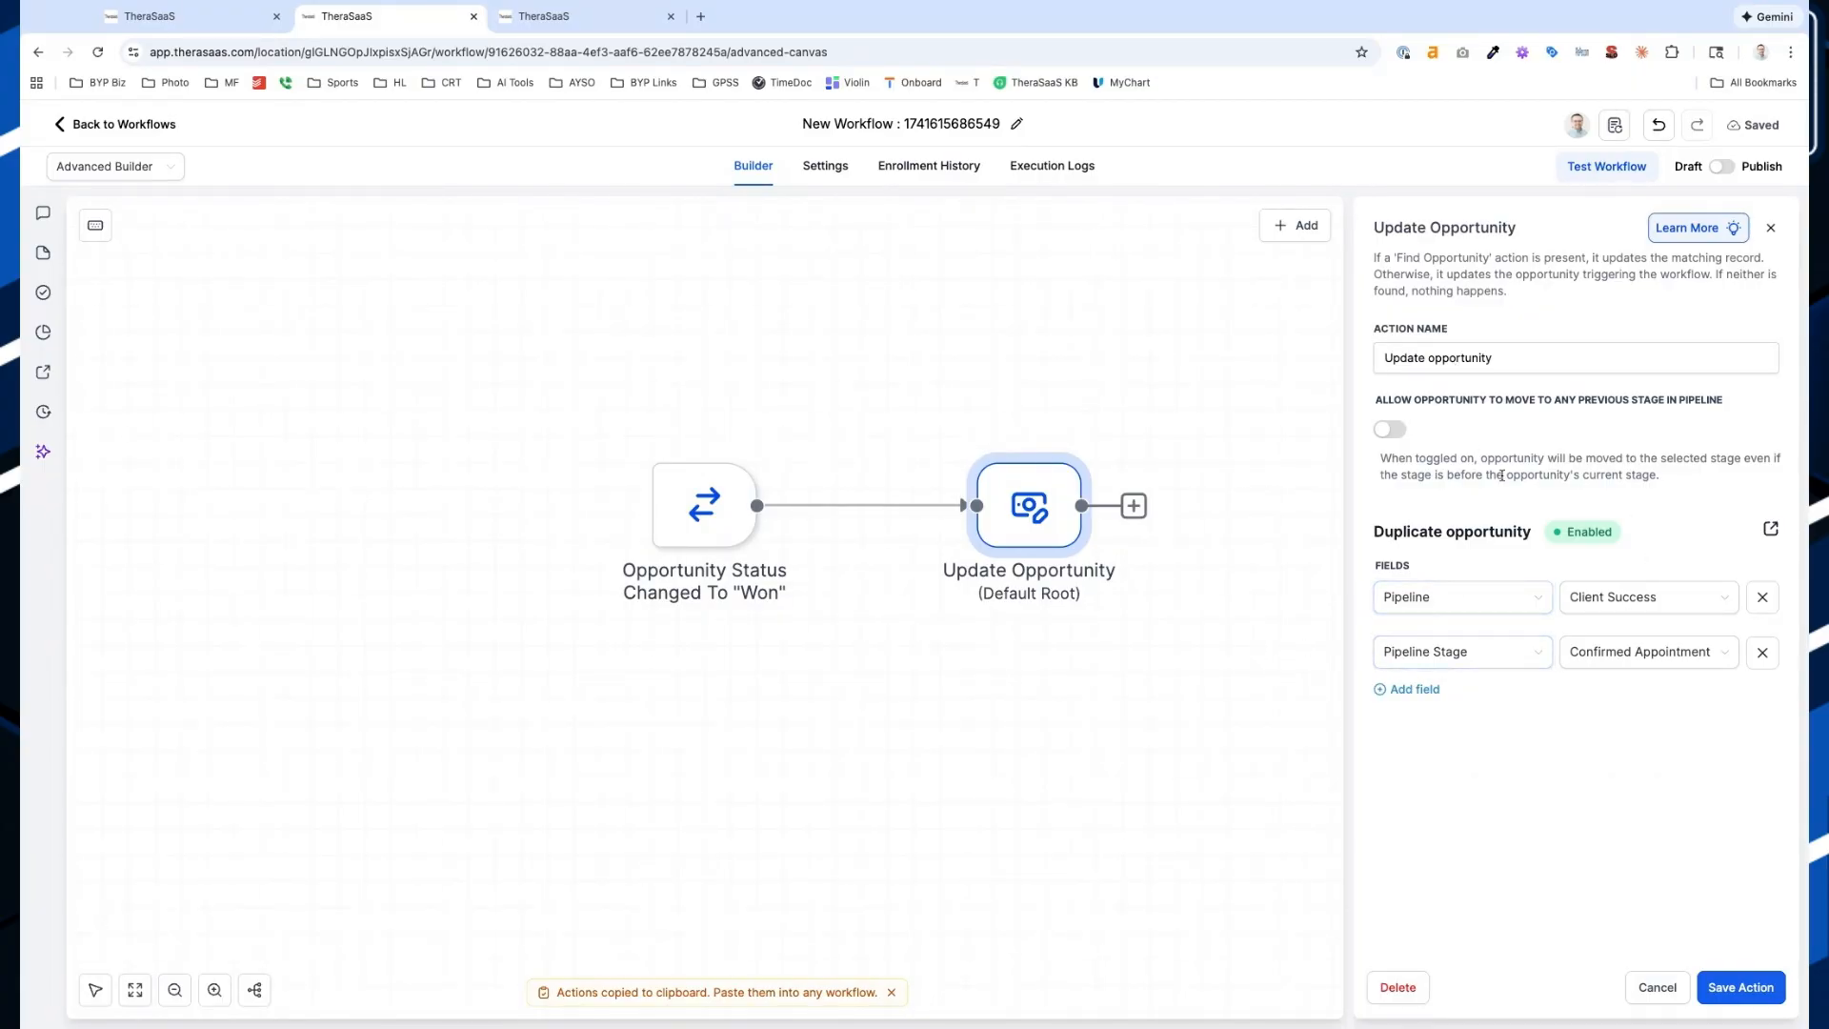
pyautogui.click(1749, 991)
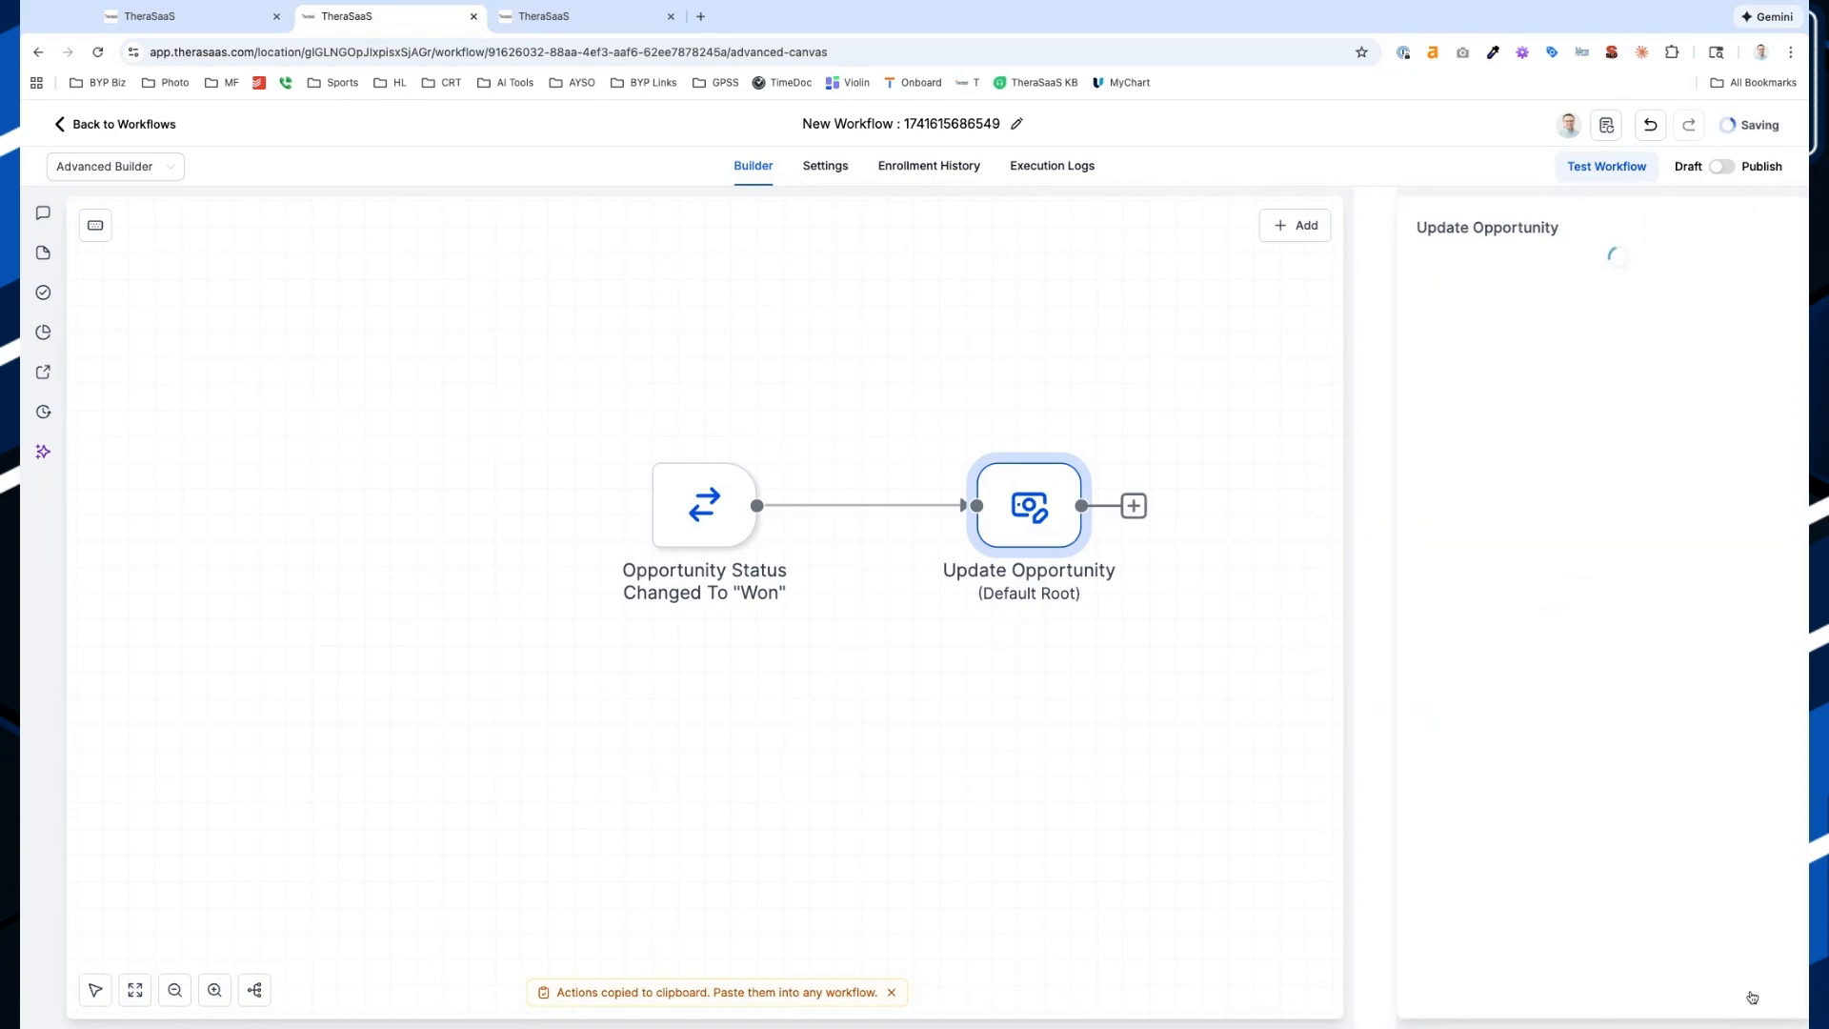
pyautogui.scroll(-3, 1130, 664)
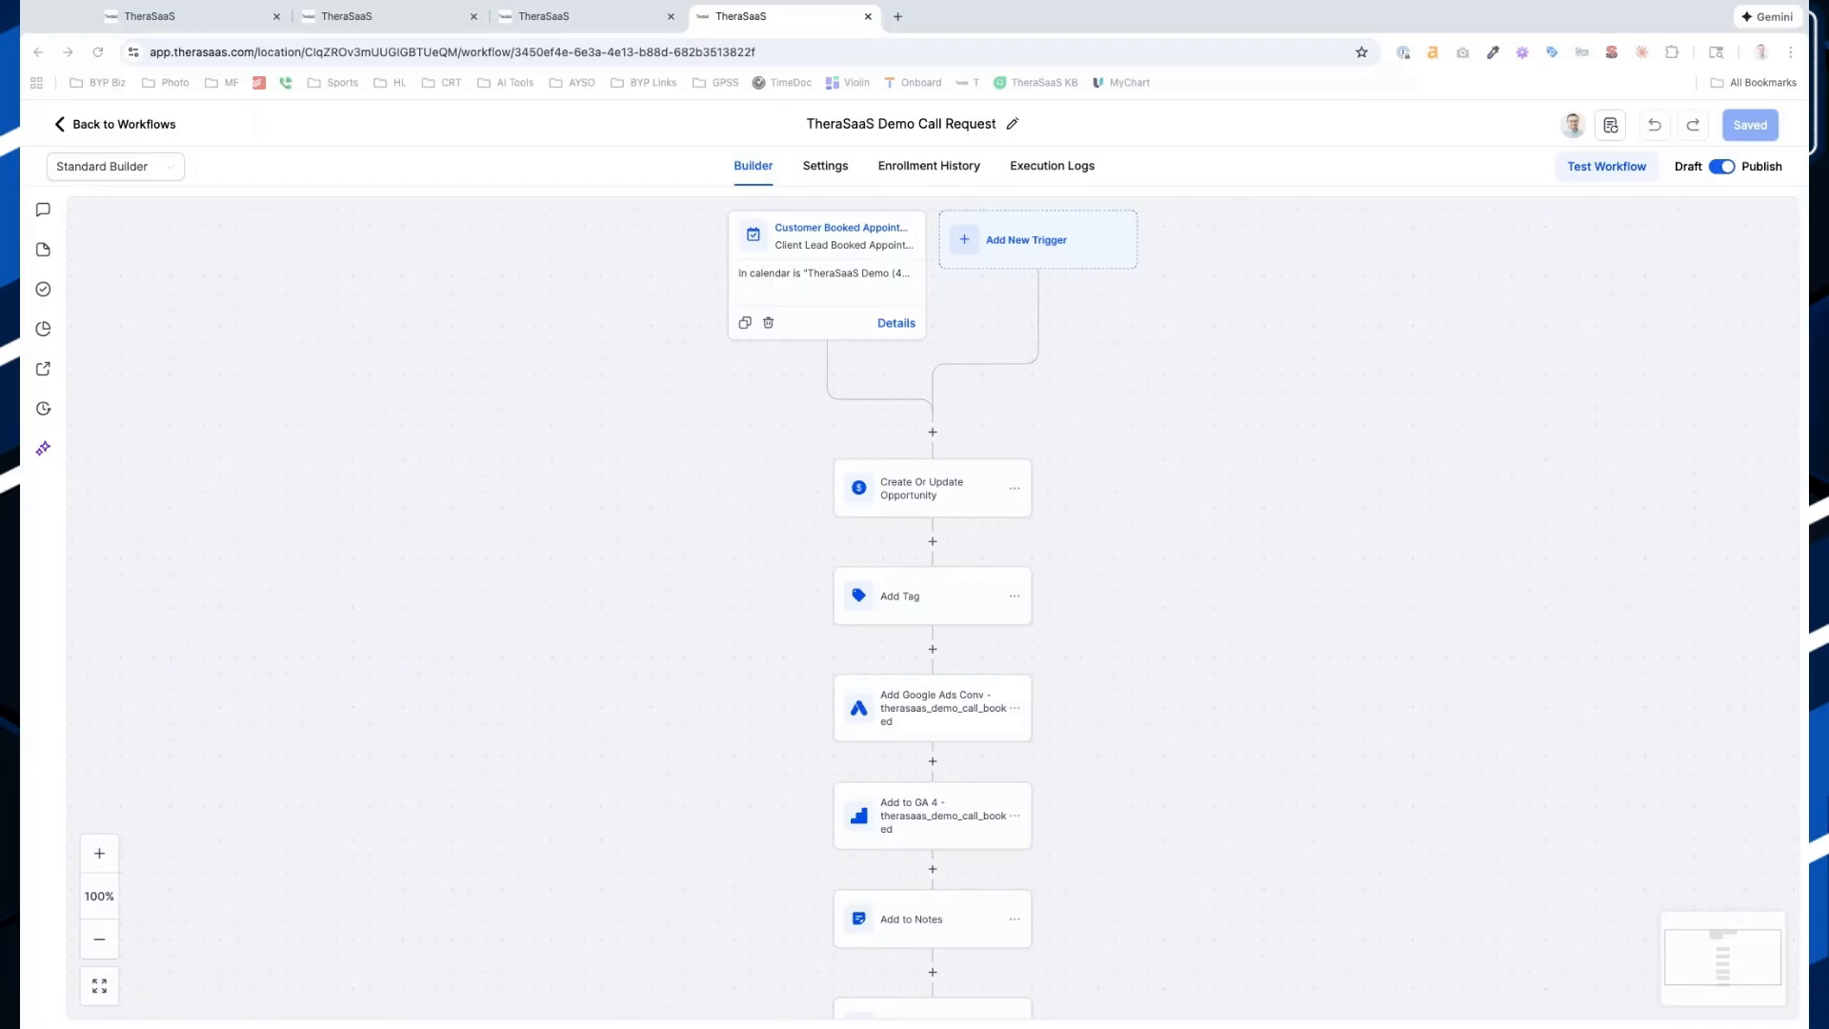
pyautogui.scroll(2, 996, 633)
pyautogui.scroll(-1, 996, 633)
pyautogui.hscroll(1, 996, 632)
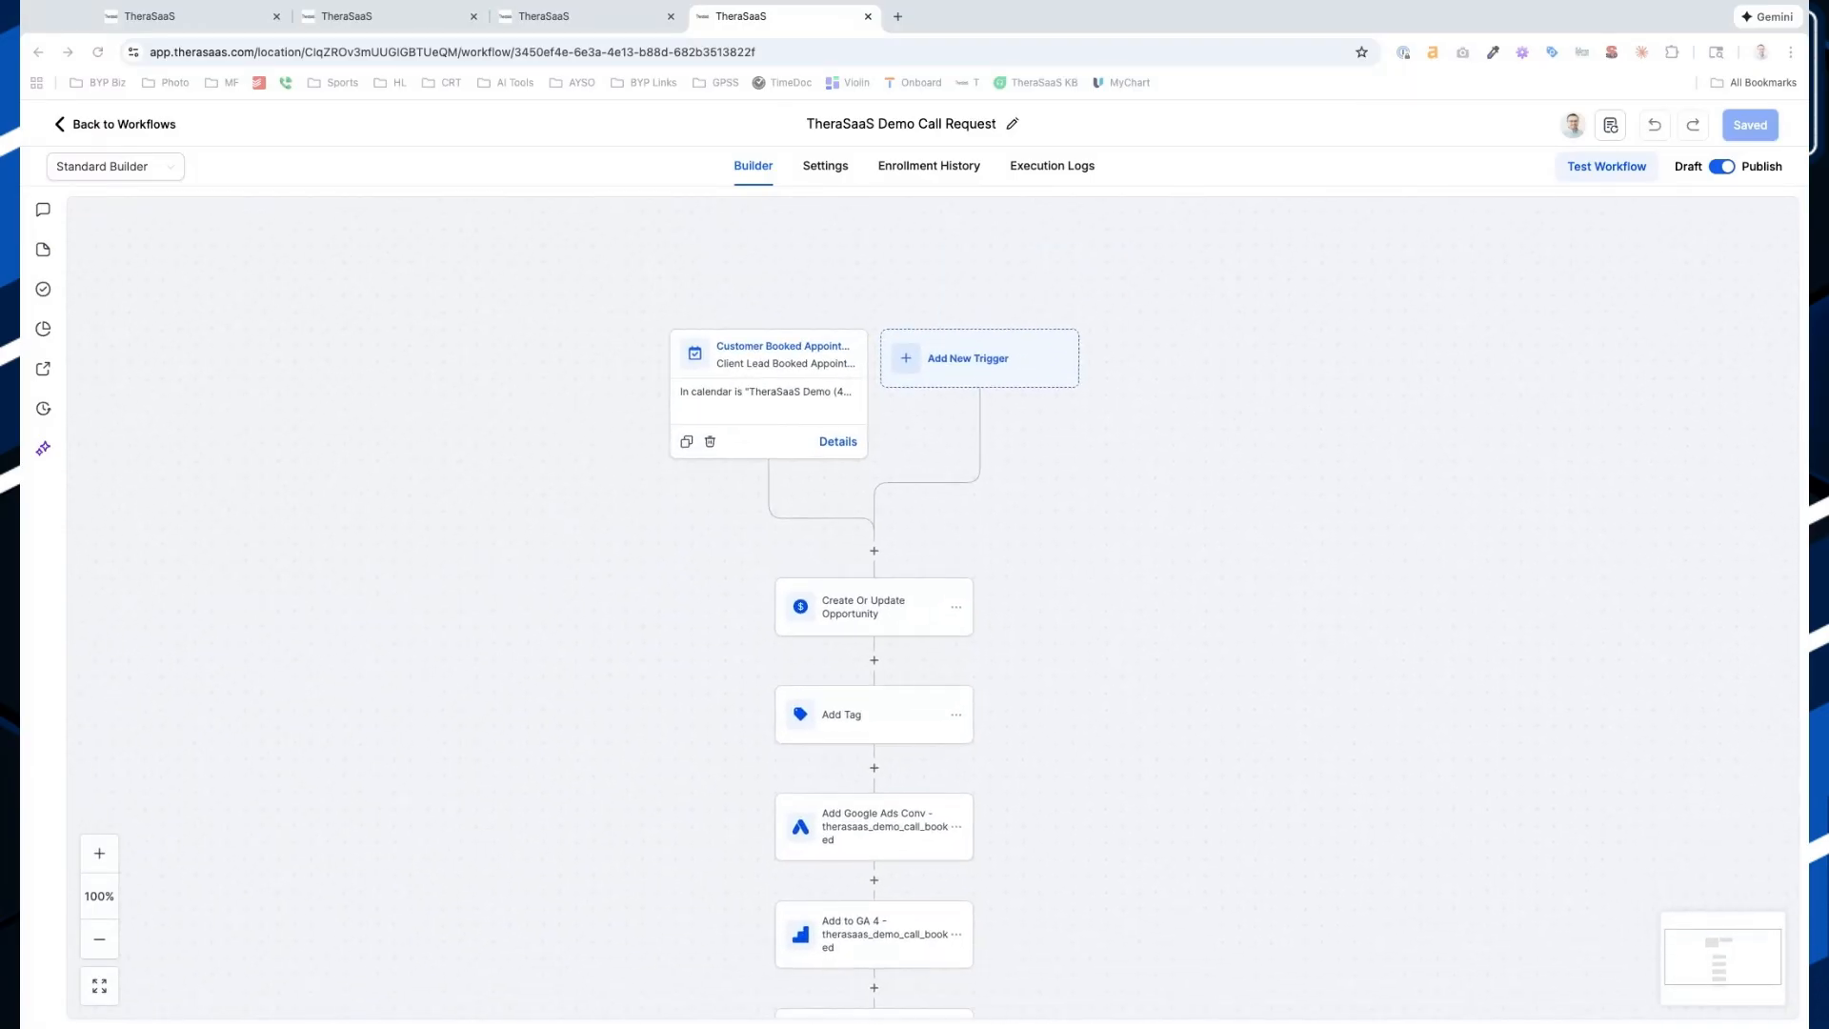
# Open therasaas.com in a new browser tab and go to the demo call booking calendar
pyautogui.click(896, 17)
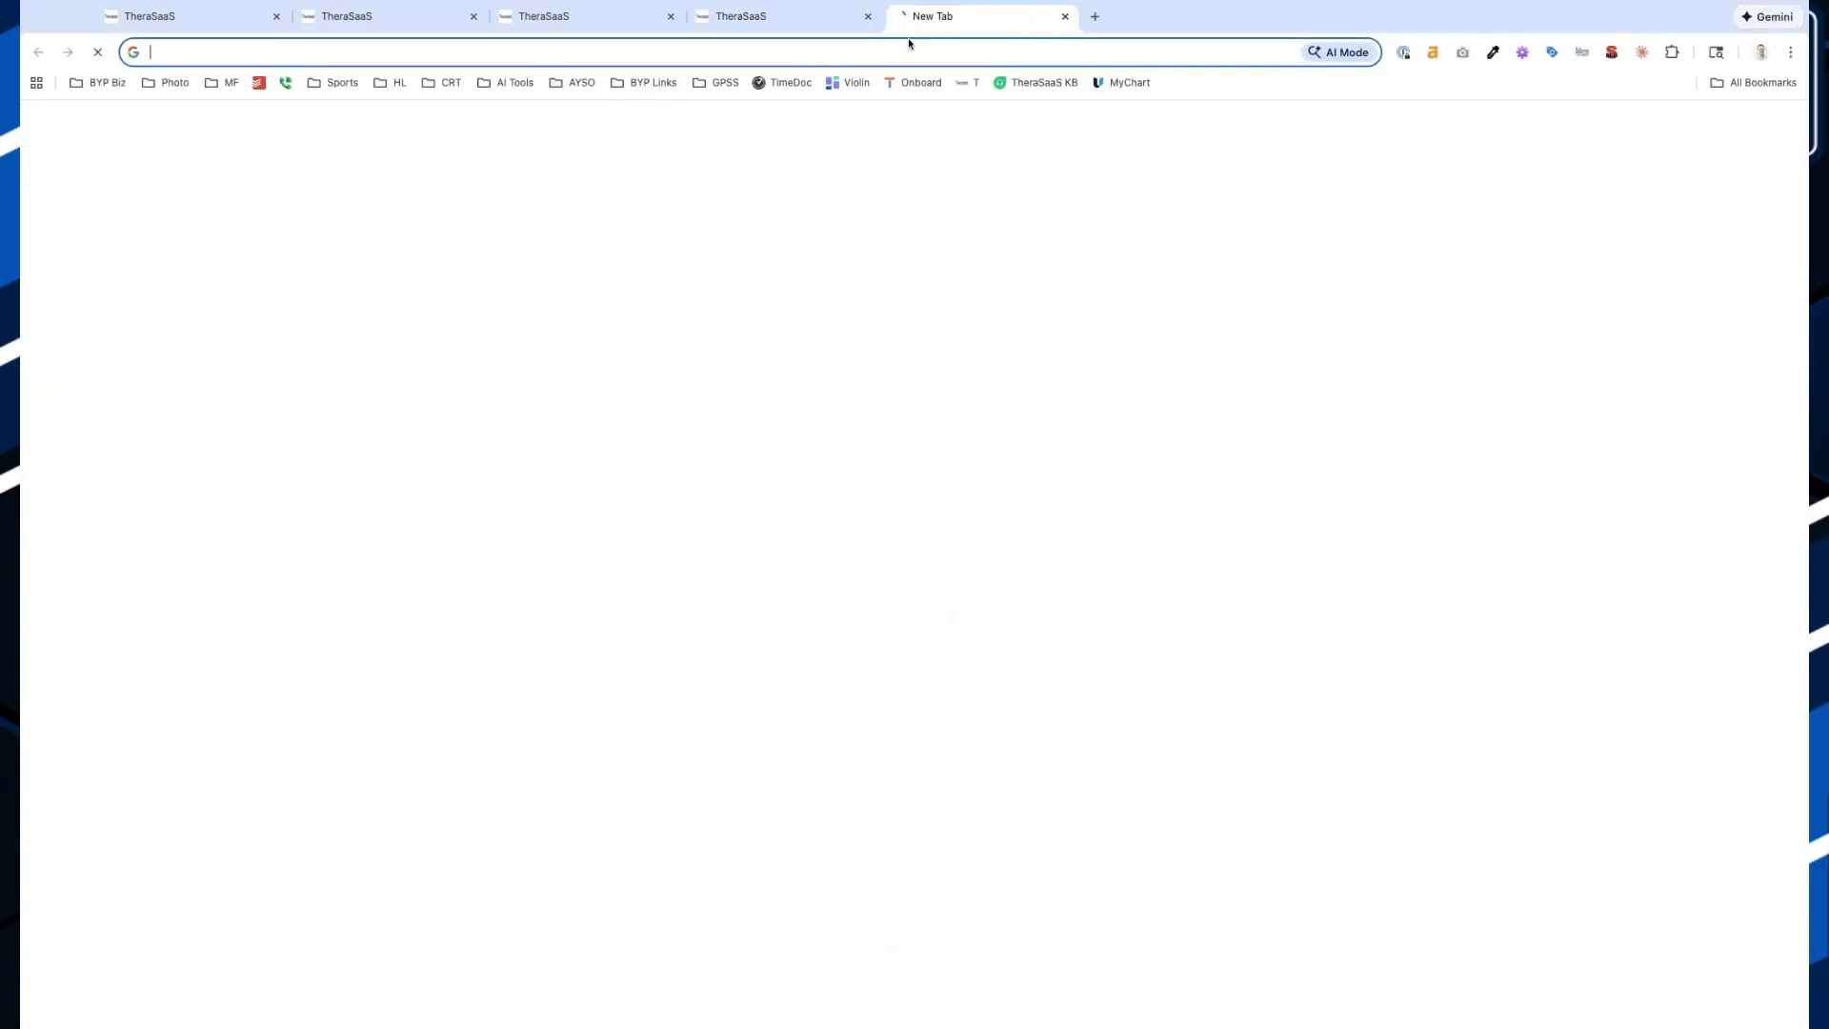
pyautogui.write('therasaas.com')
pyautogui.press('Return')
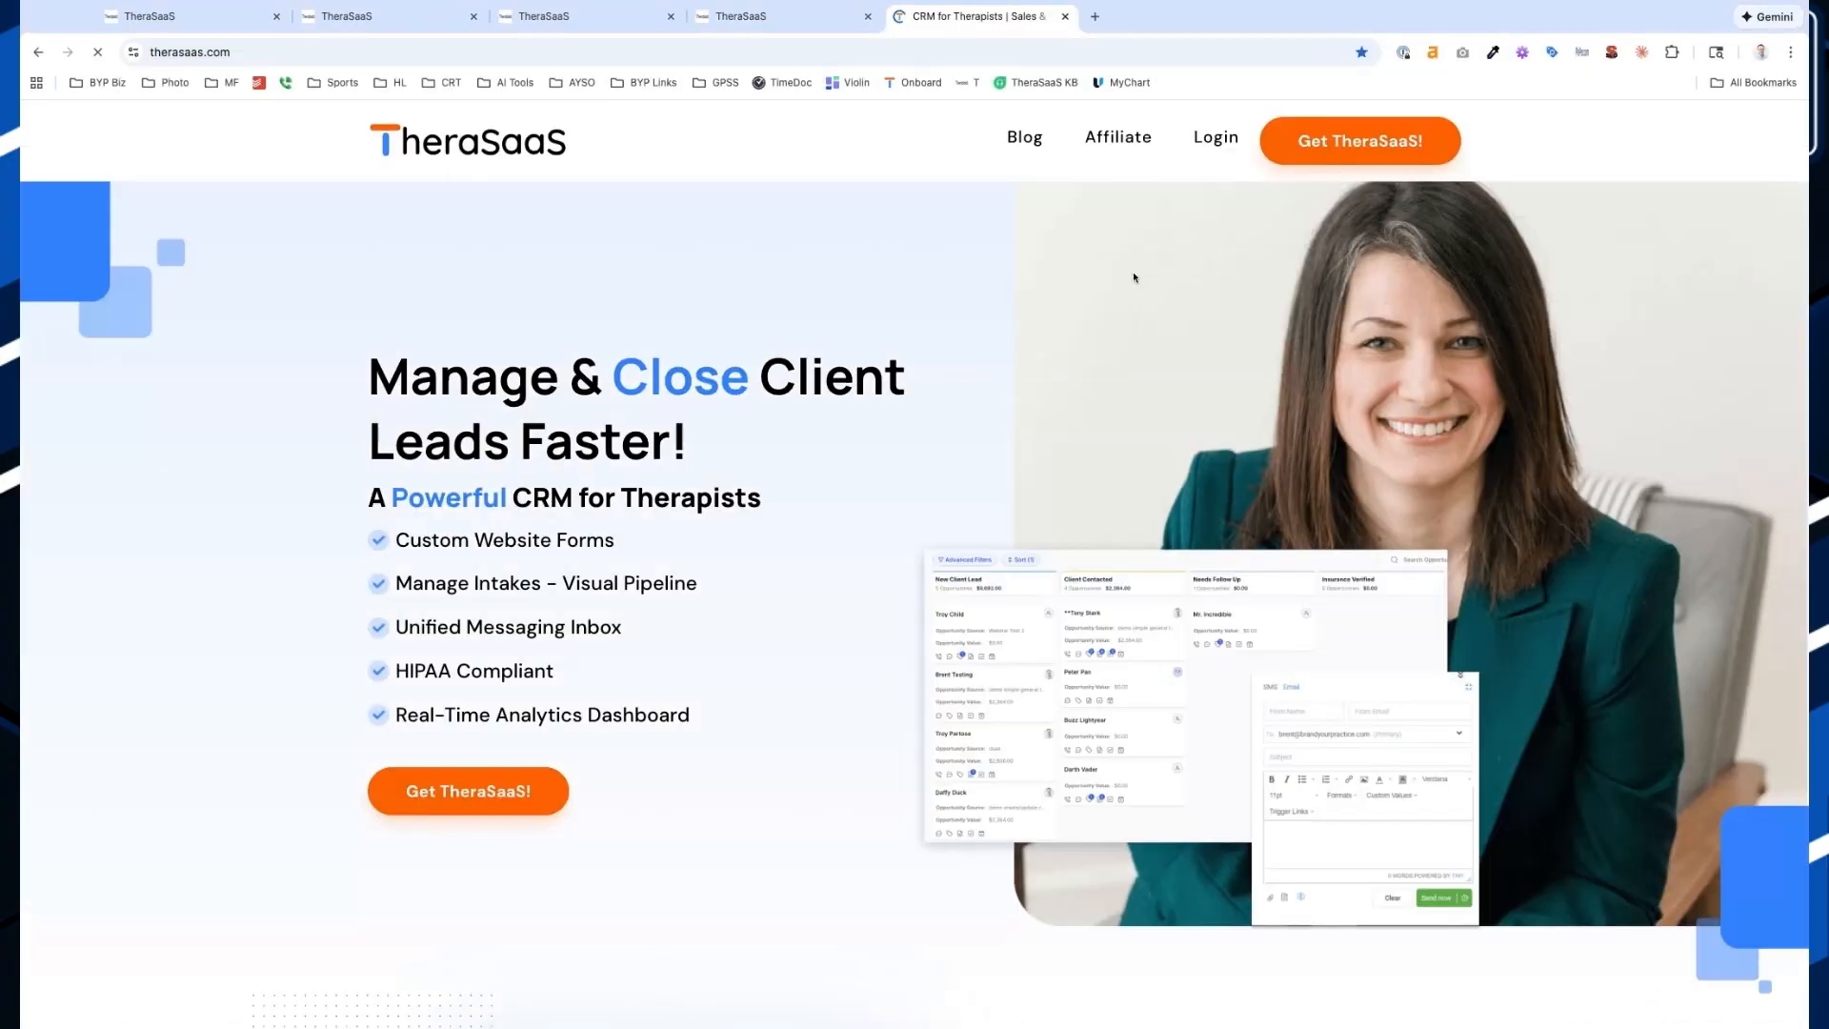
pyautogui.click(1336, 139)
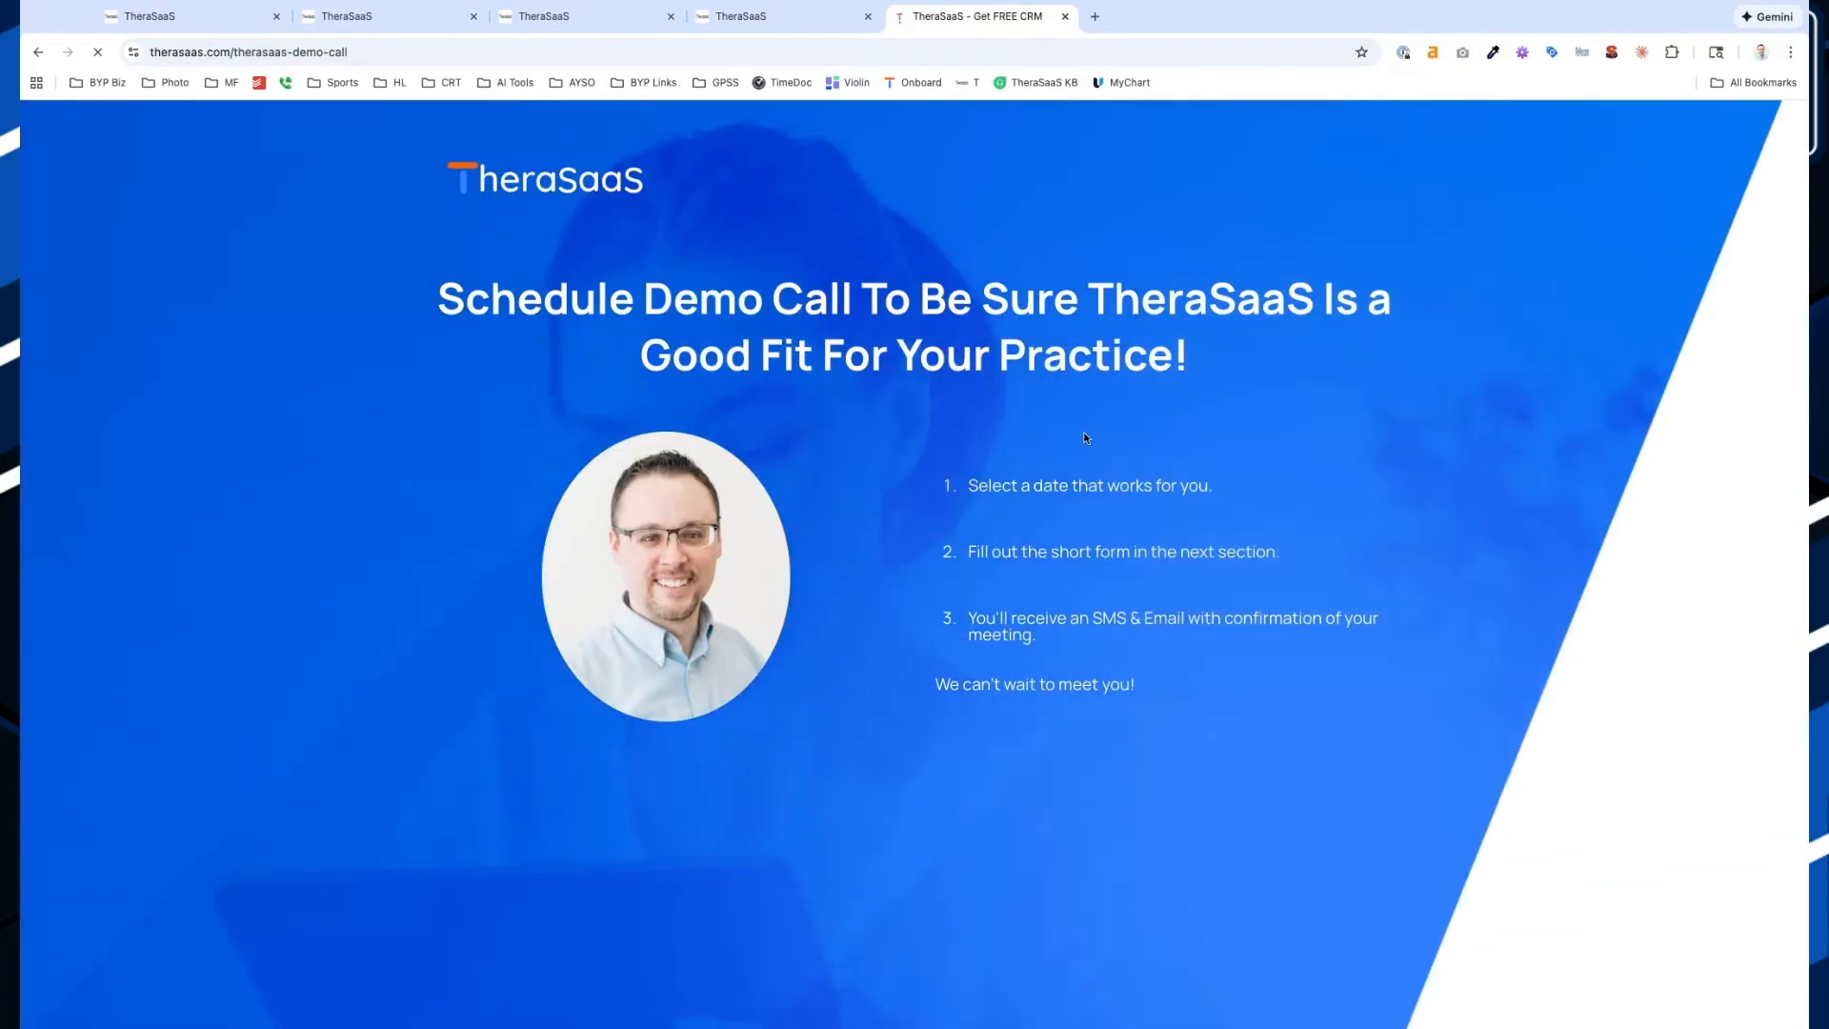
pyautogui.scroll(-1, 1083, 436)
pyautogui.scroll(-5, 1083, 436)
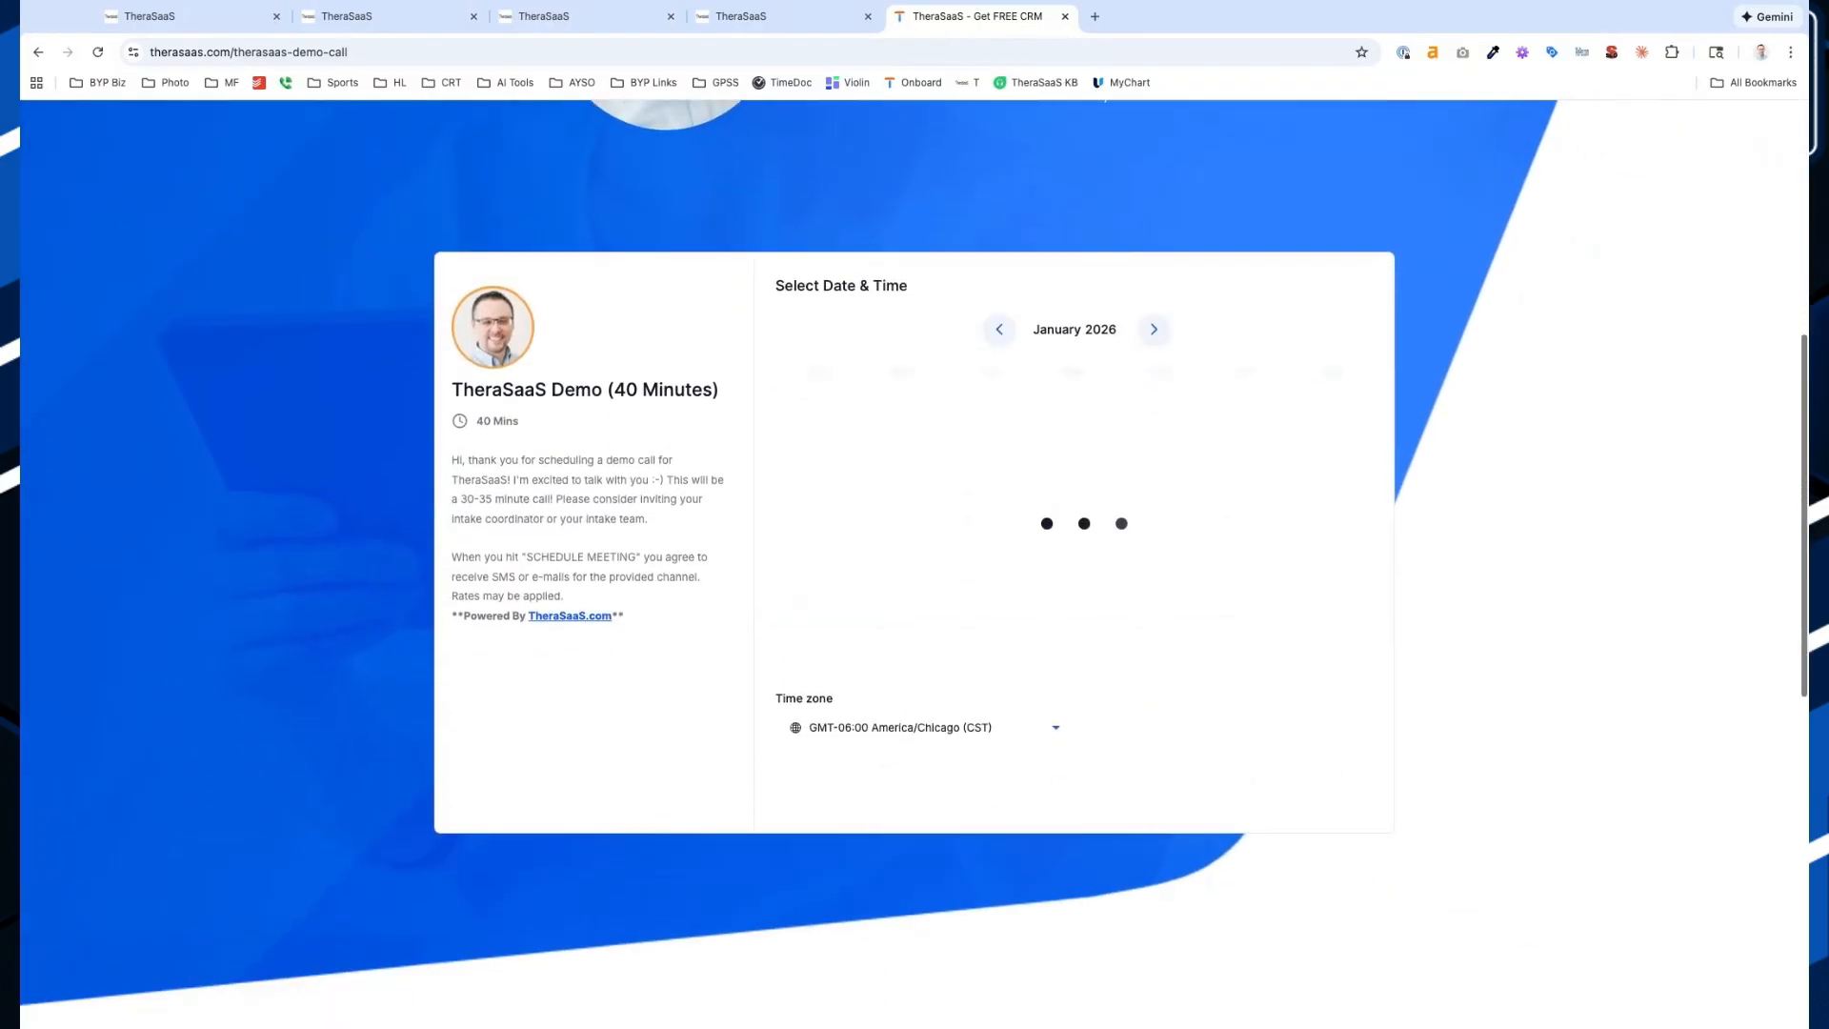
# Preview the booking details form for the 09:15 AM slot on Thursday, January 8, 2026, and close the booking page
pyautogui.click(1003, 462)
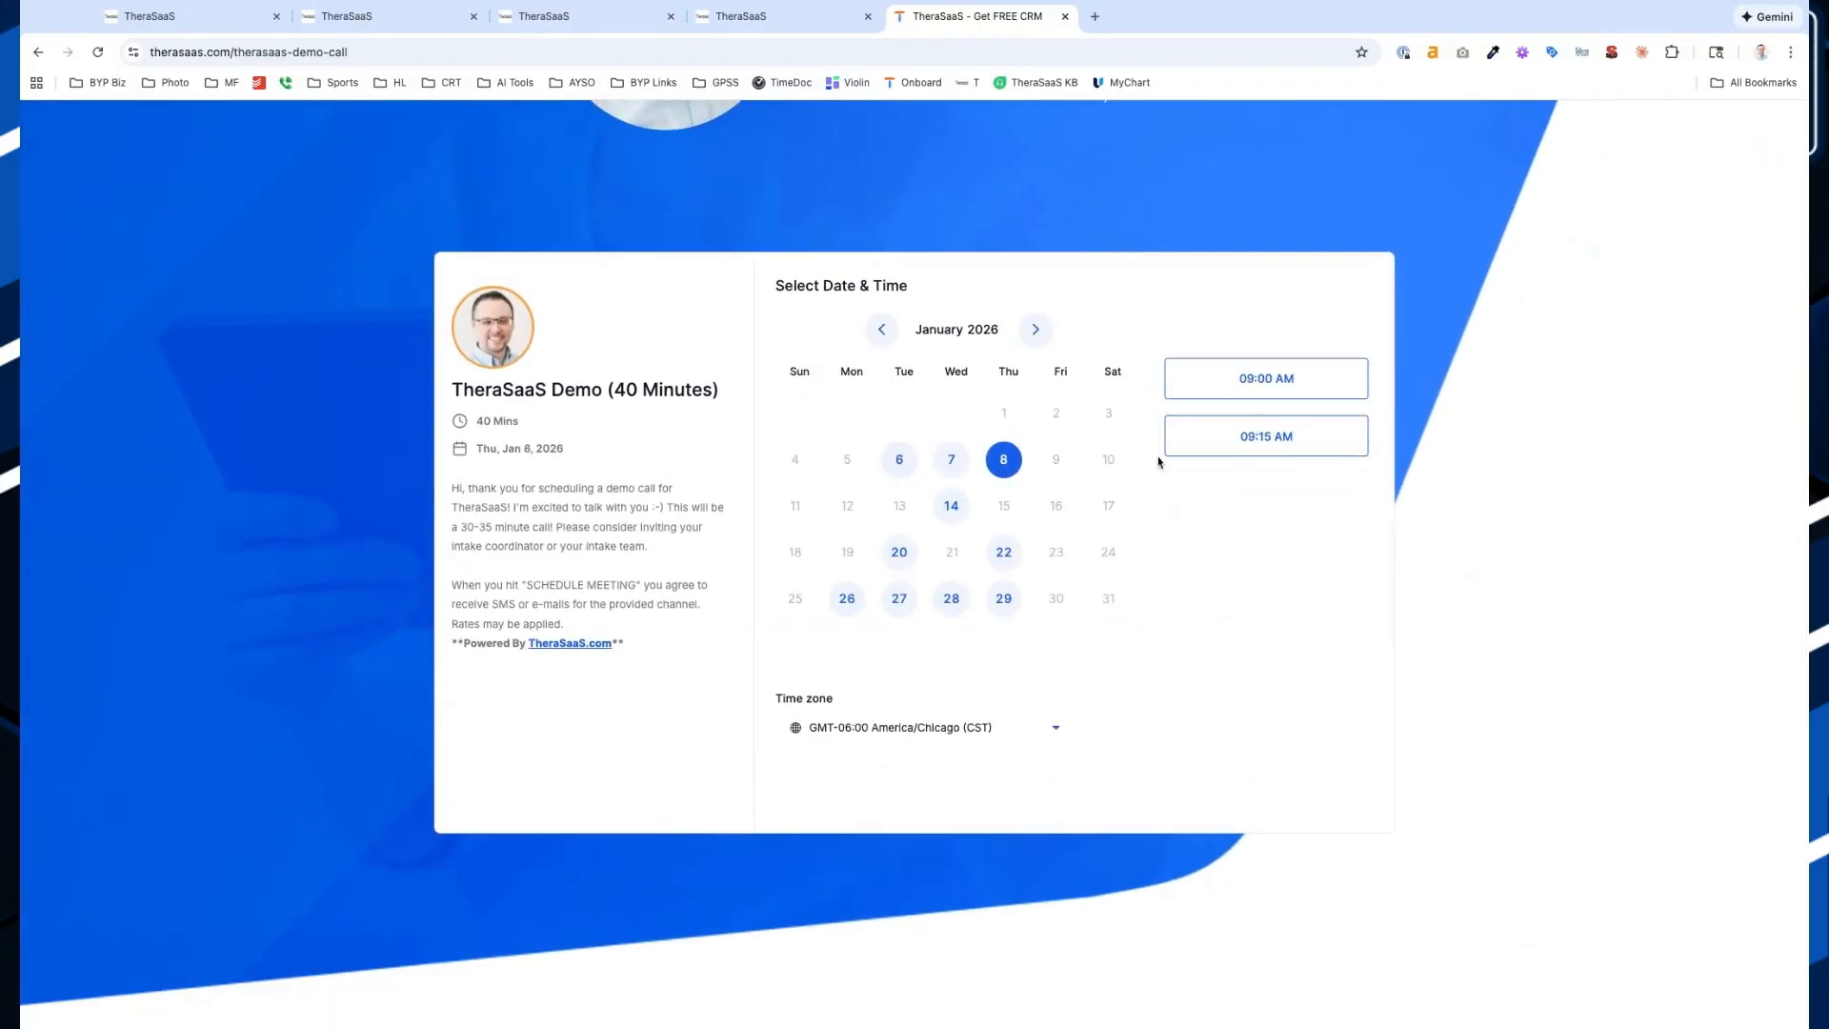
pyautogui.click(1259, 438)
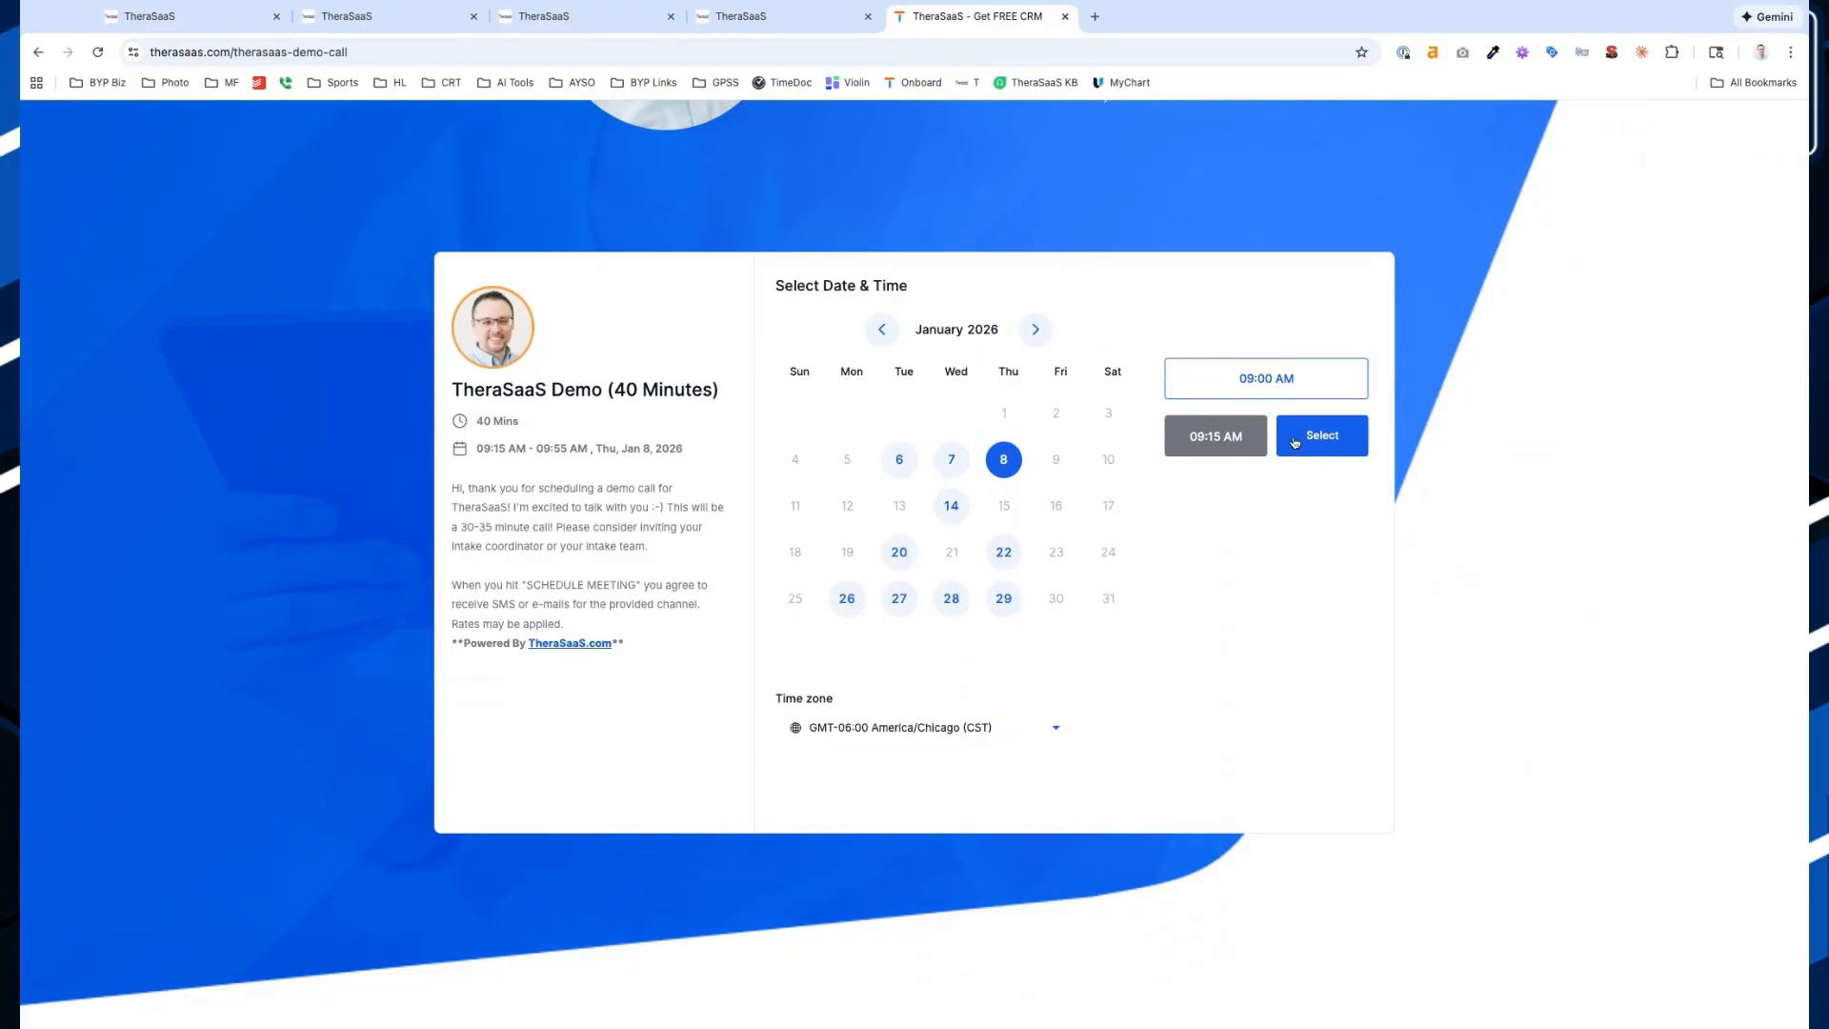
pyautogui.click(1294, 443)
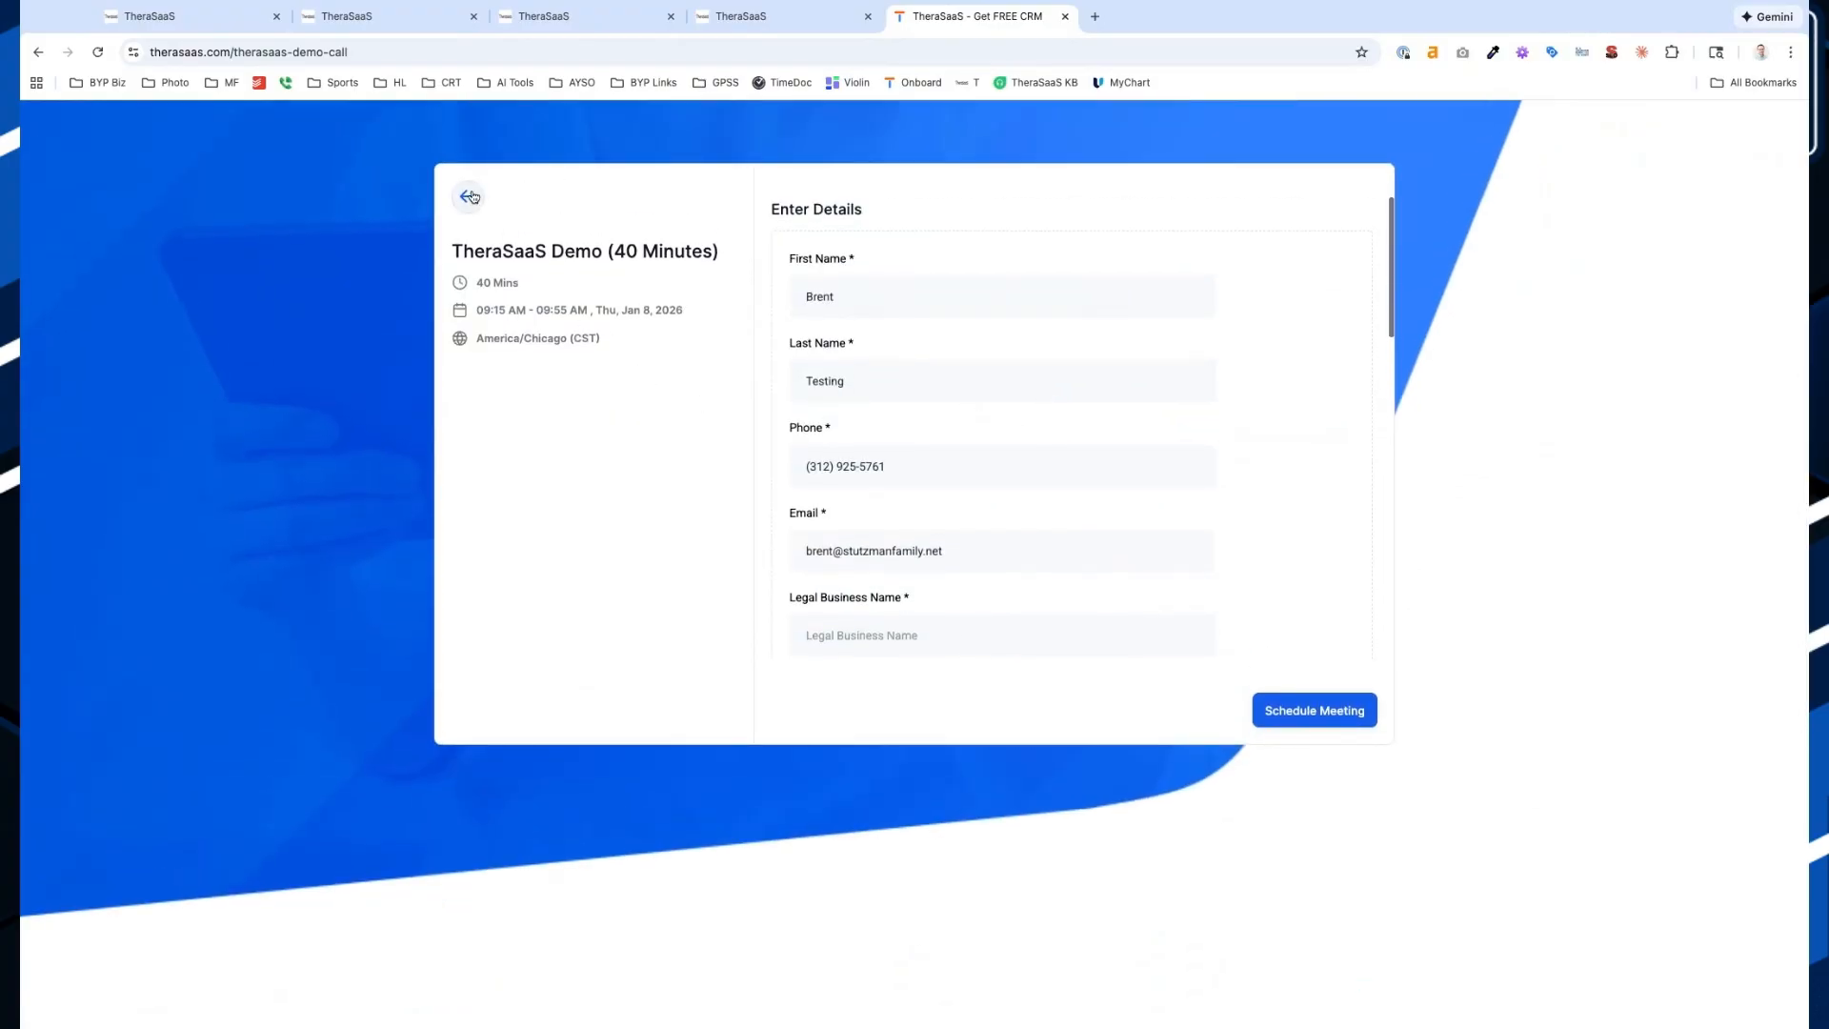
pyautogui.click(470, 196)
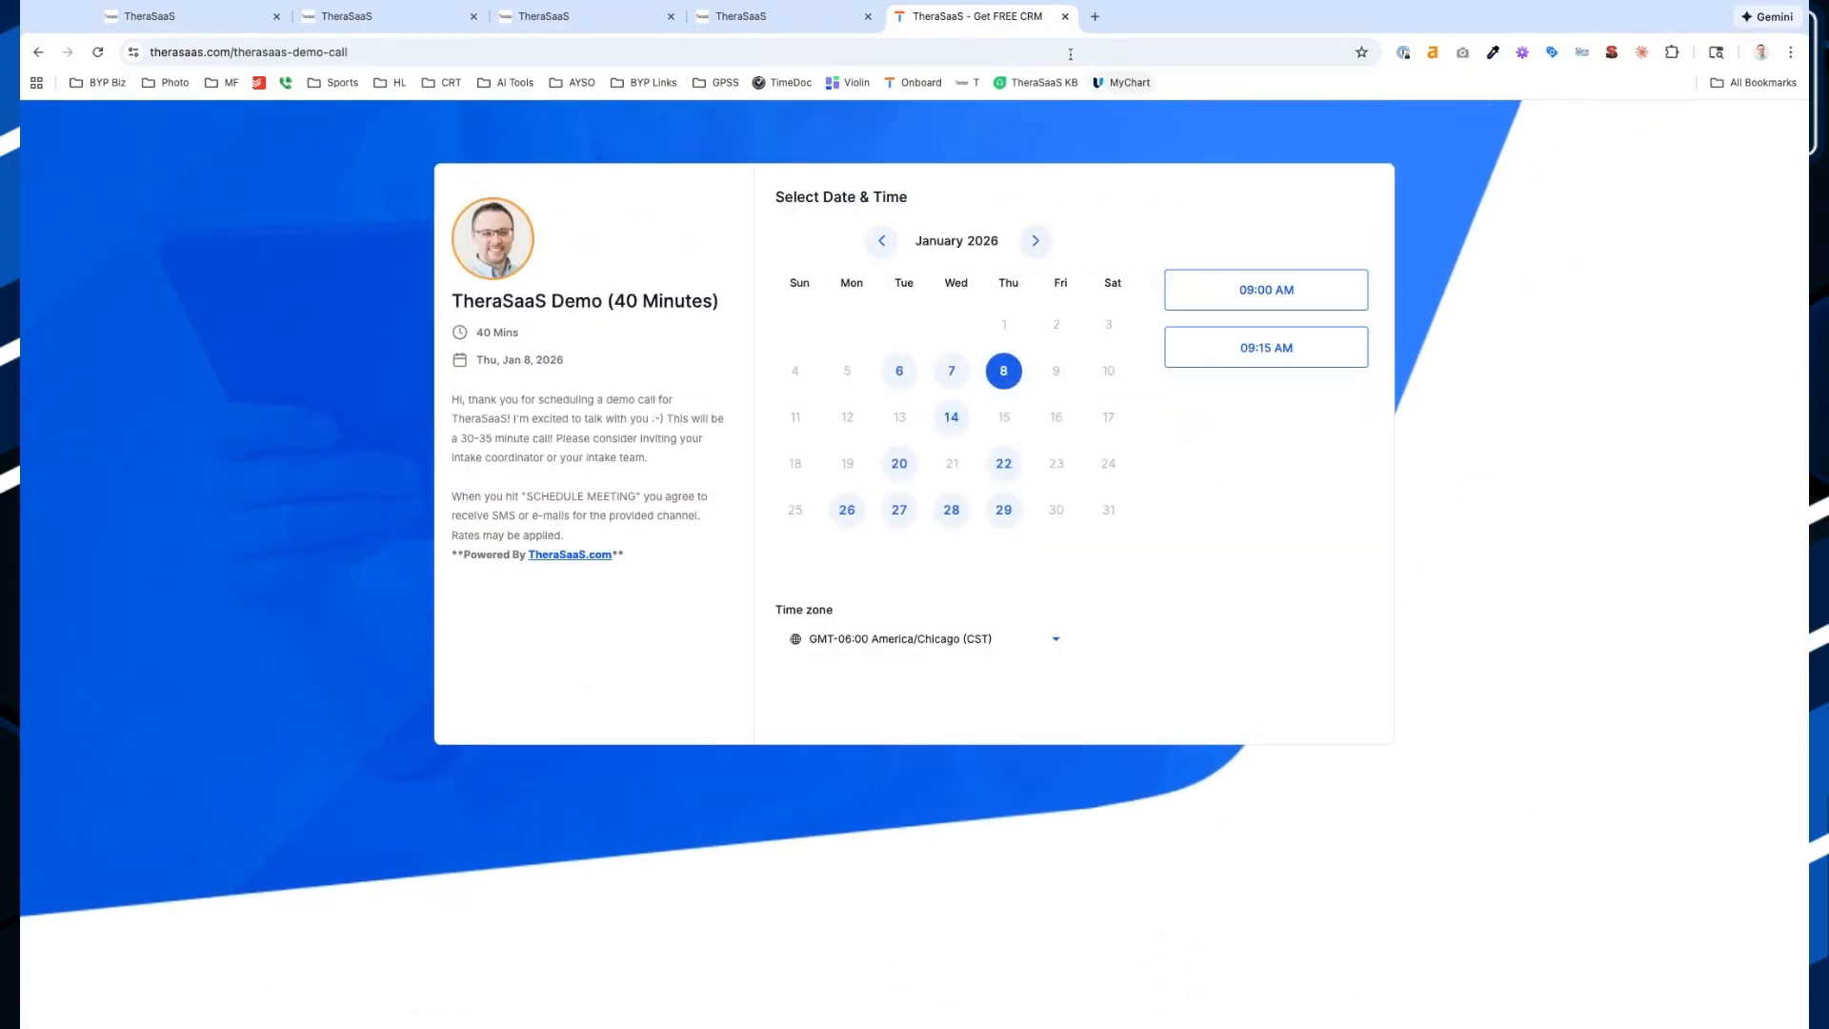
pyautogui.click(1064, 17)
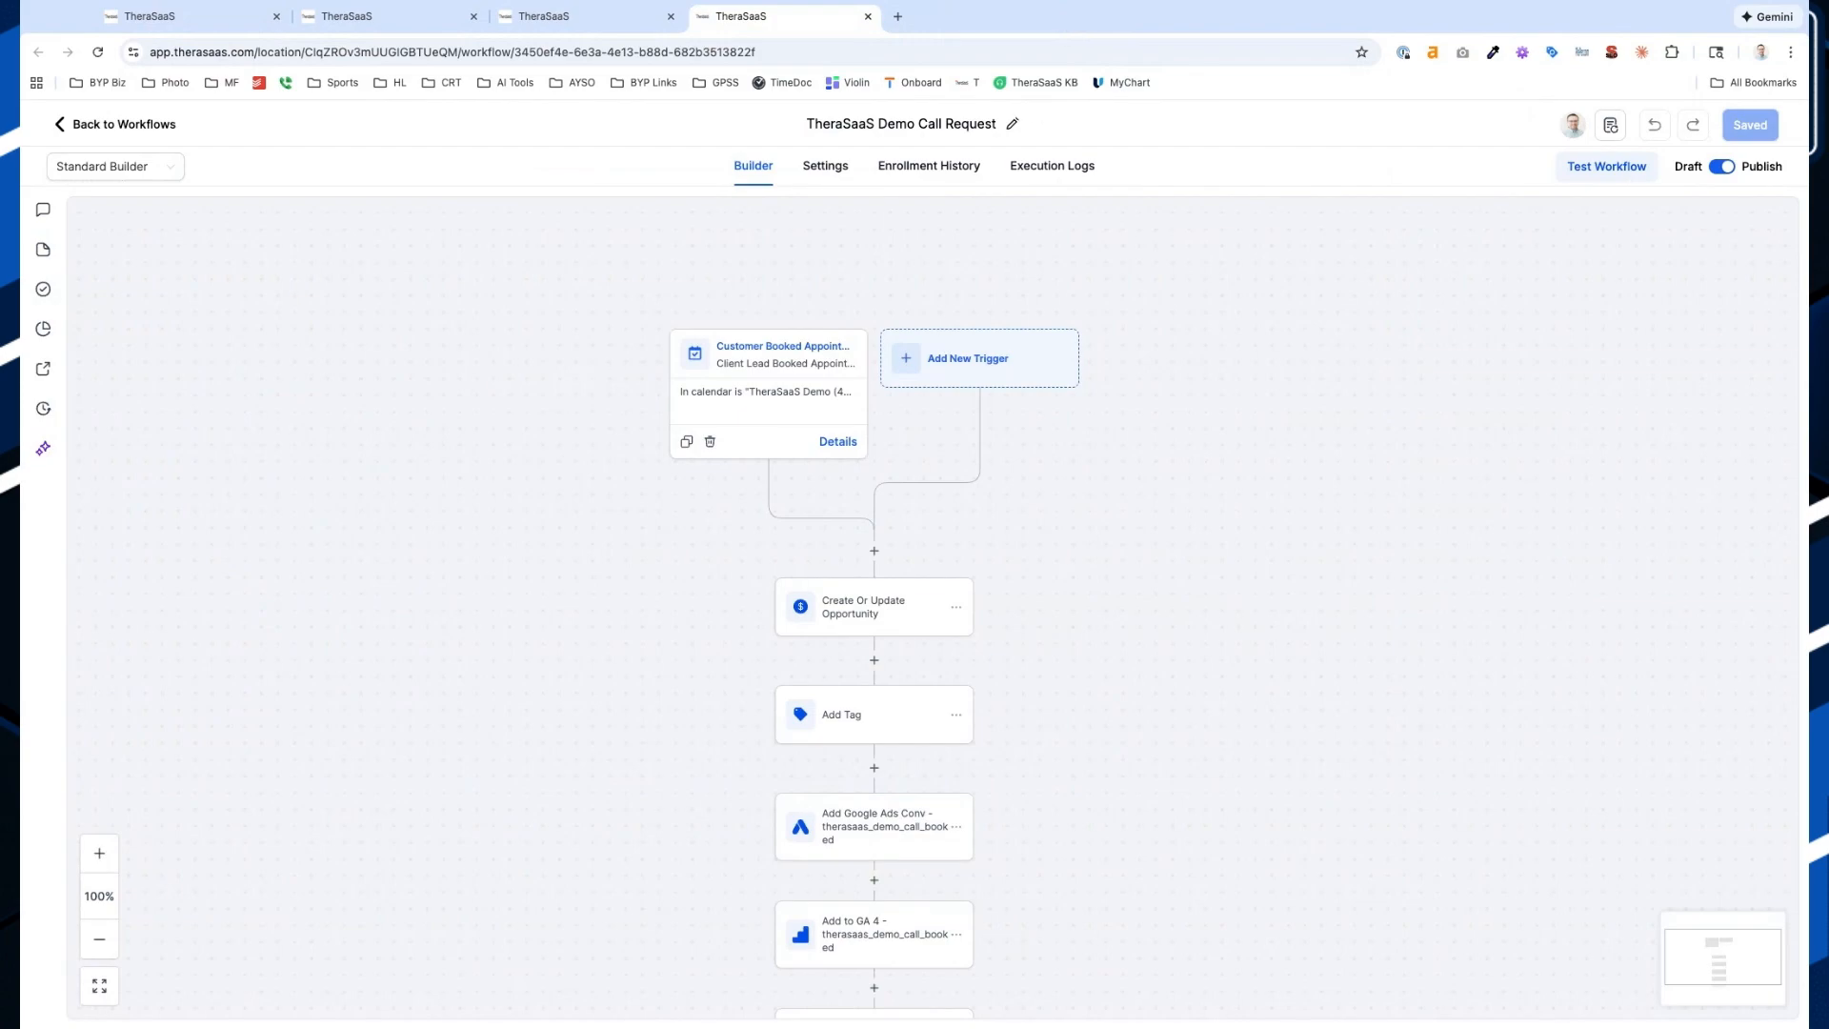
# Open the existing Customer Booked Appointment trigger of the TheraSaaS Demo Call Request workflow and review its calendar filter
pyautogui.hscroll(3, 612, 477)
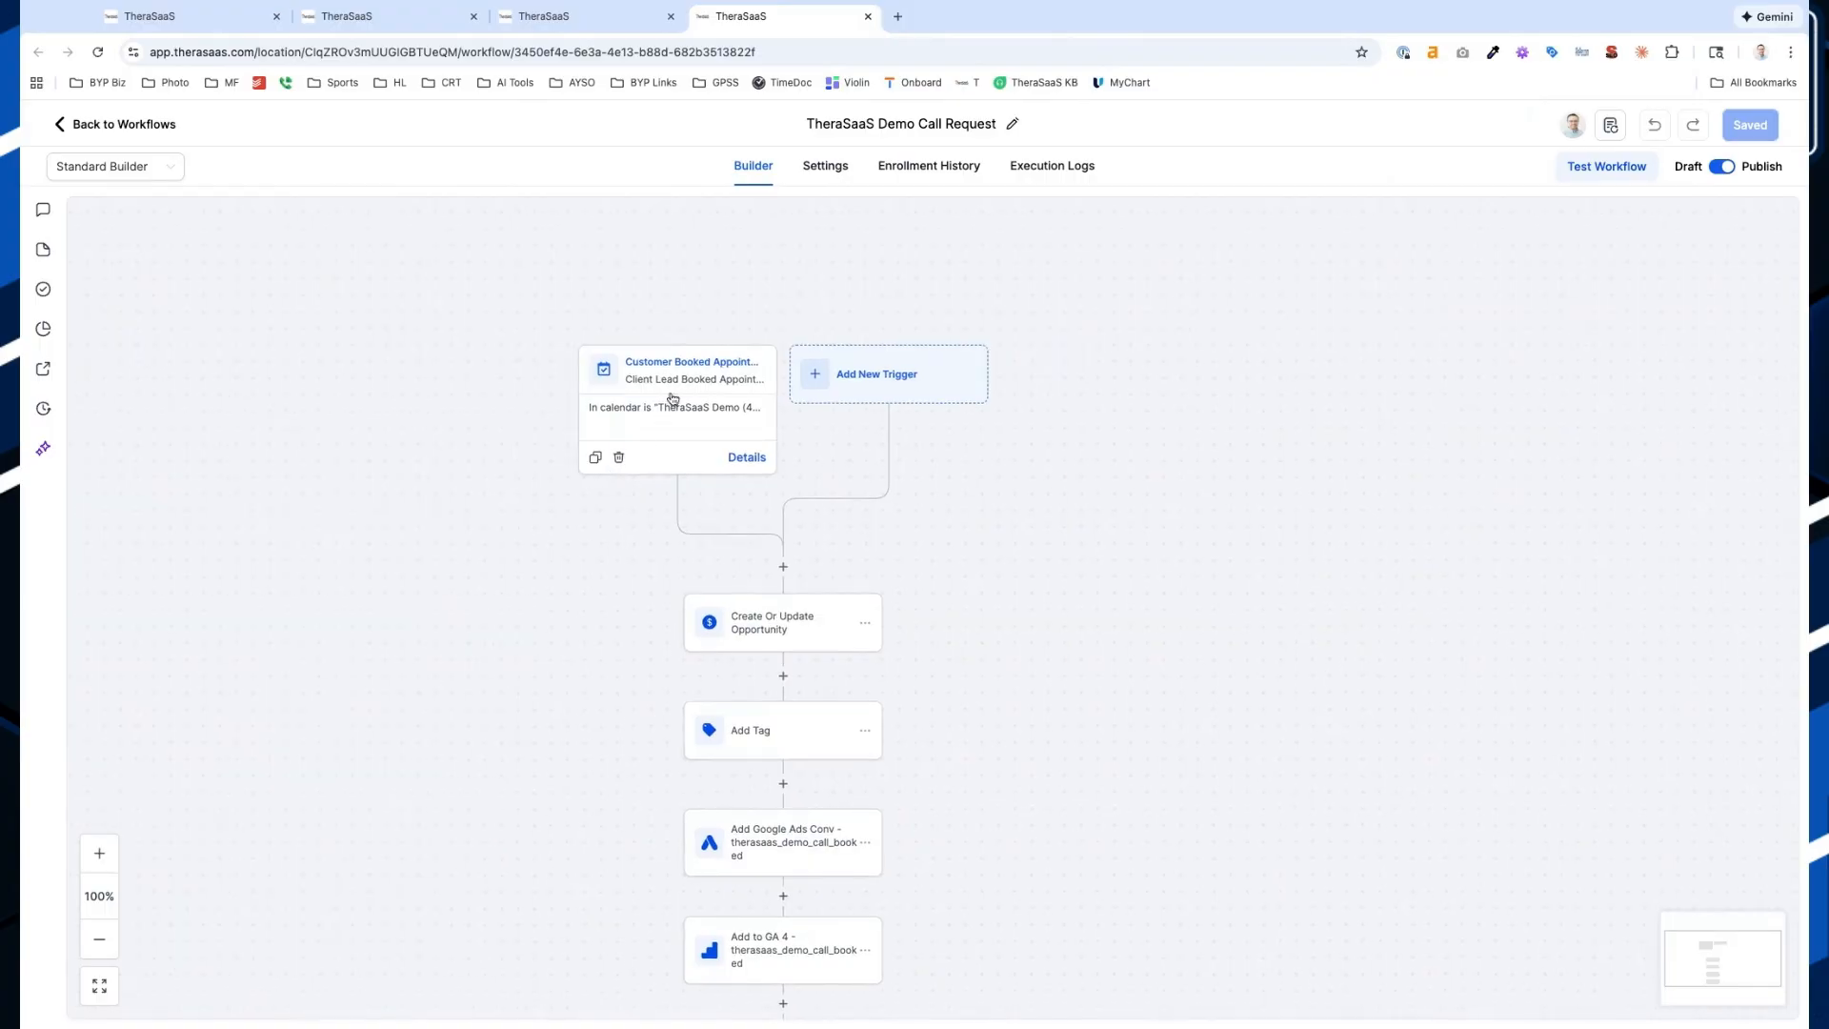
pyautogui.click(681, 399)
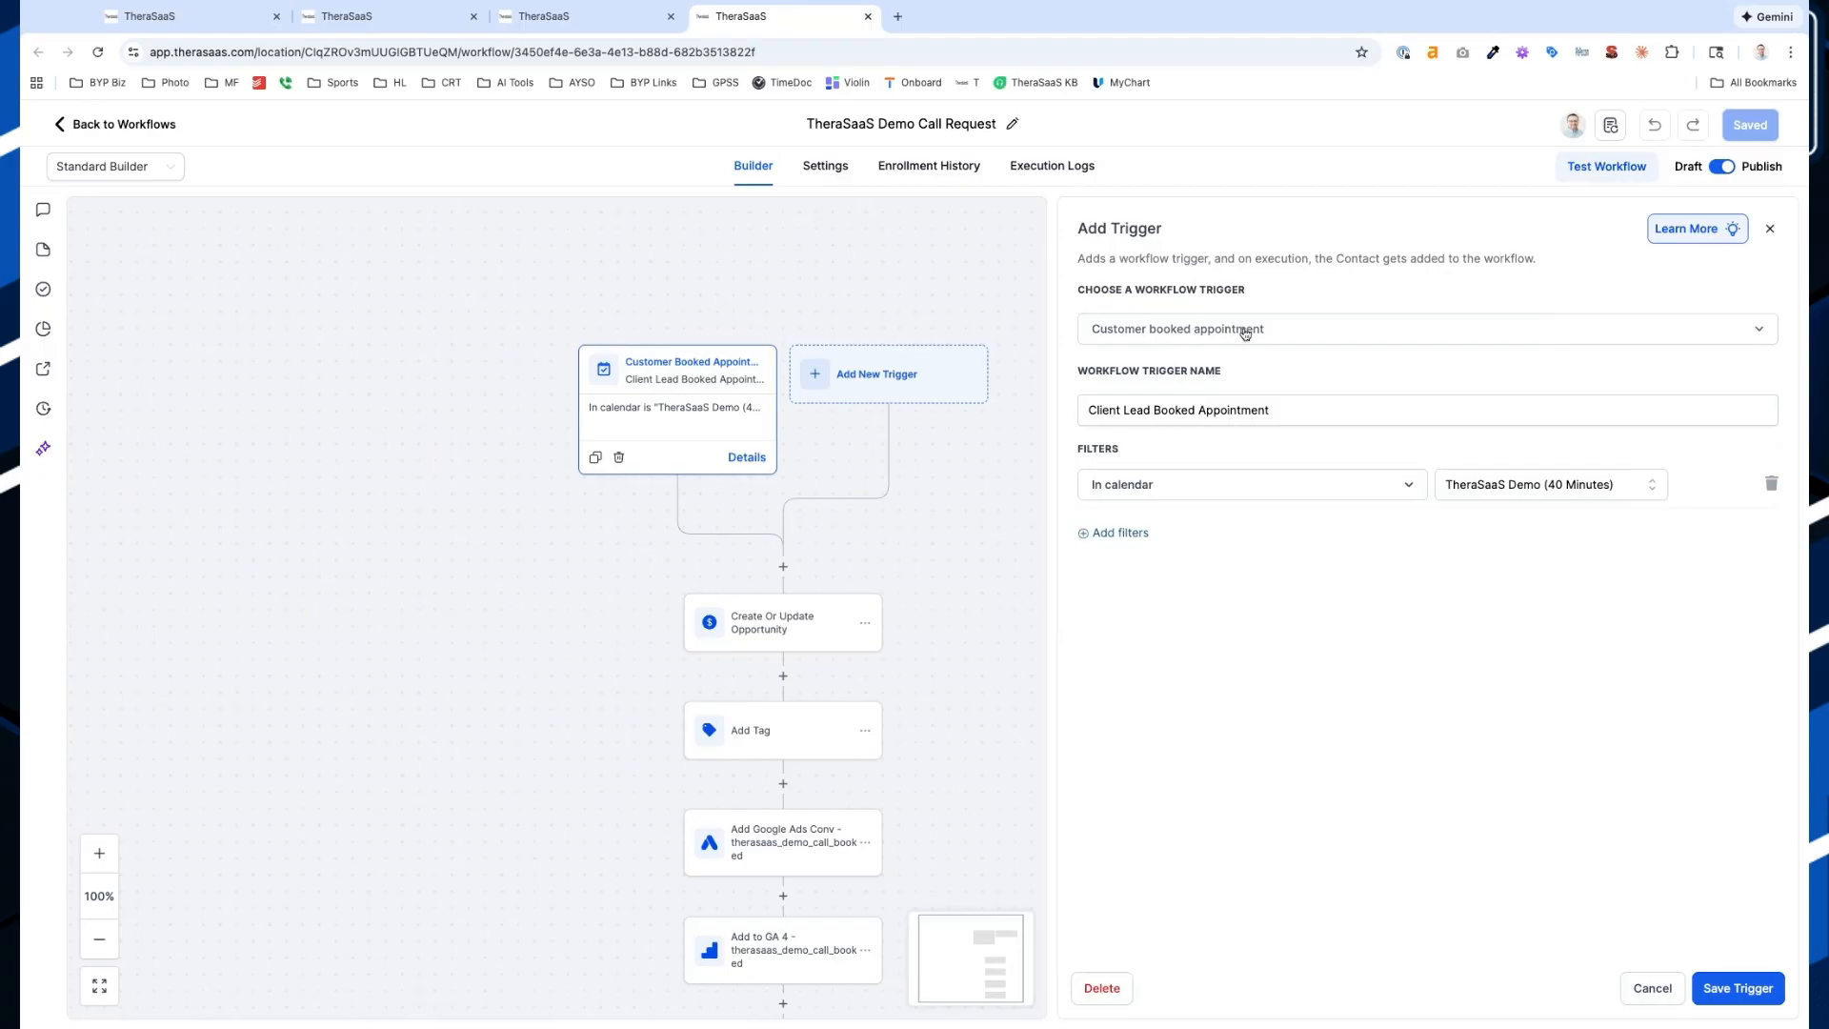
# Start a new Customer Booked Appointment trigger in the TheraSaaS Demo Call Request workflow
pyautogui.click(887, 377)
pyautogui.write('appoin')
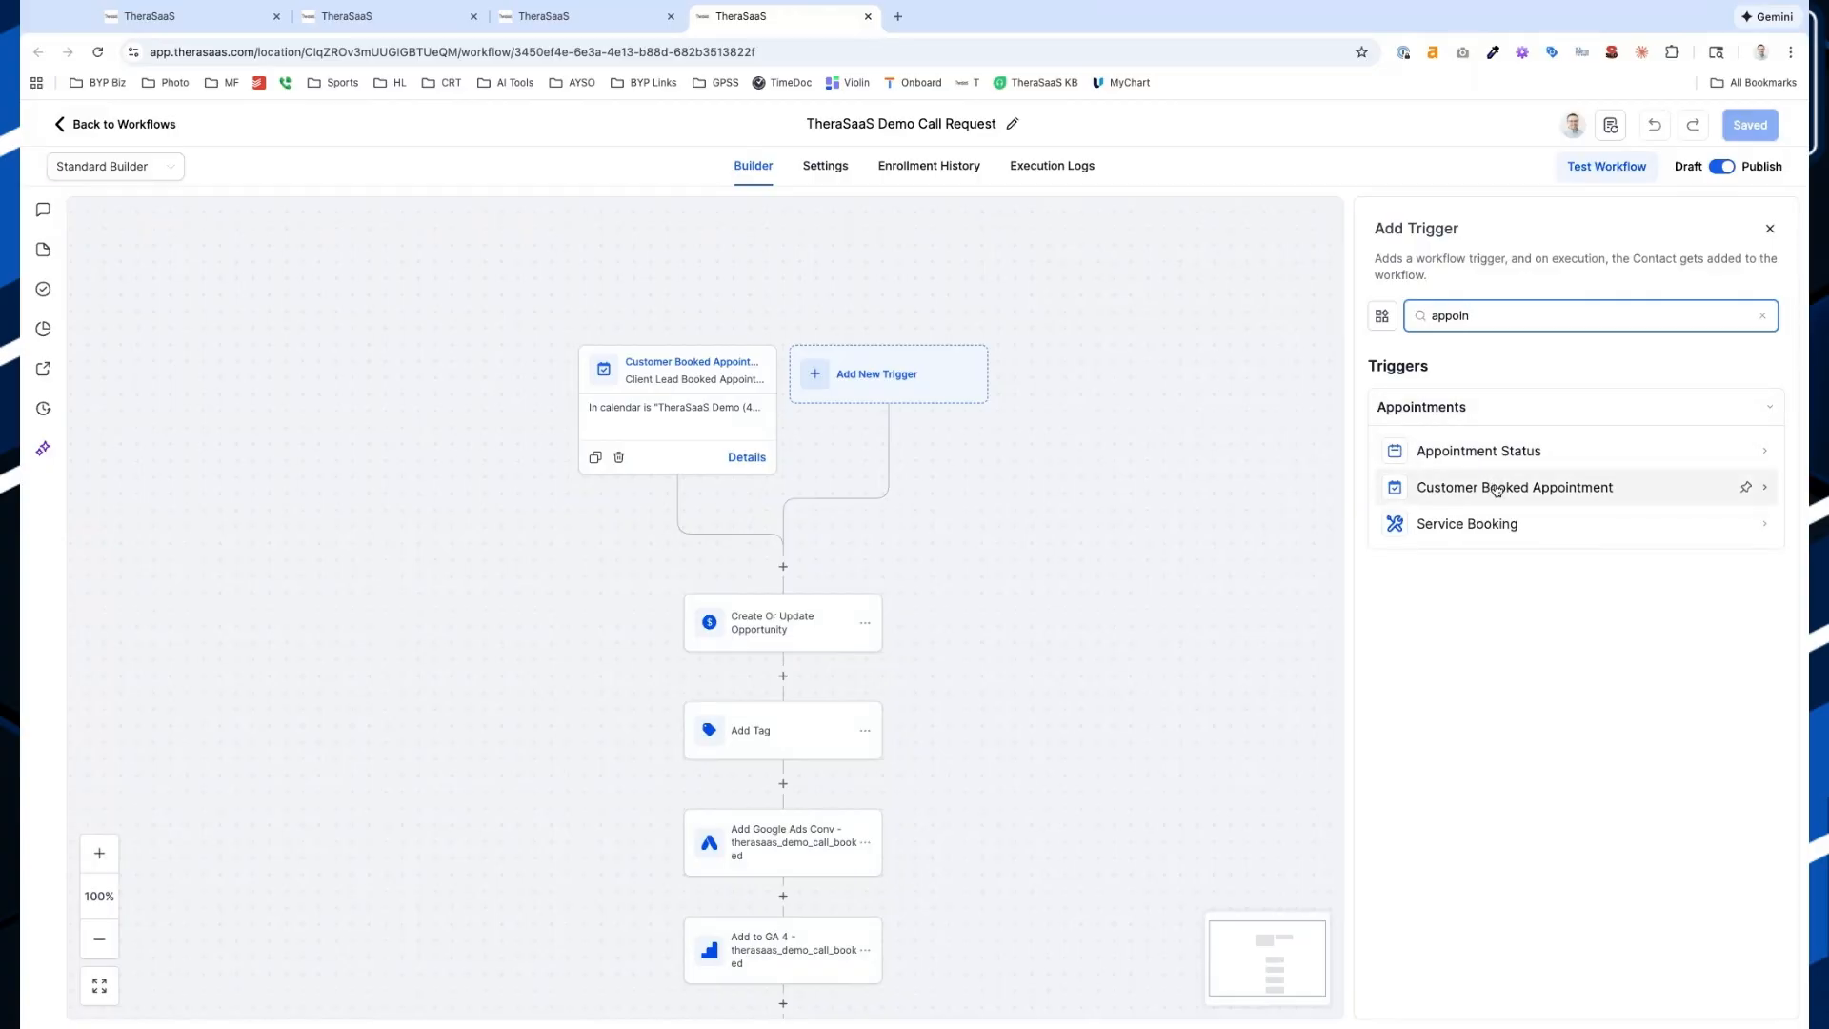
pyautogui.scroll(5, 1497, 490)
pyautogui.click(1498, 488)
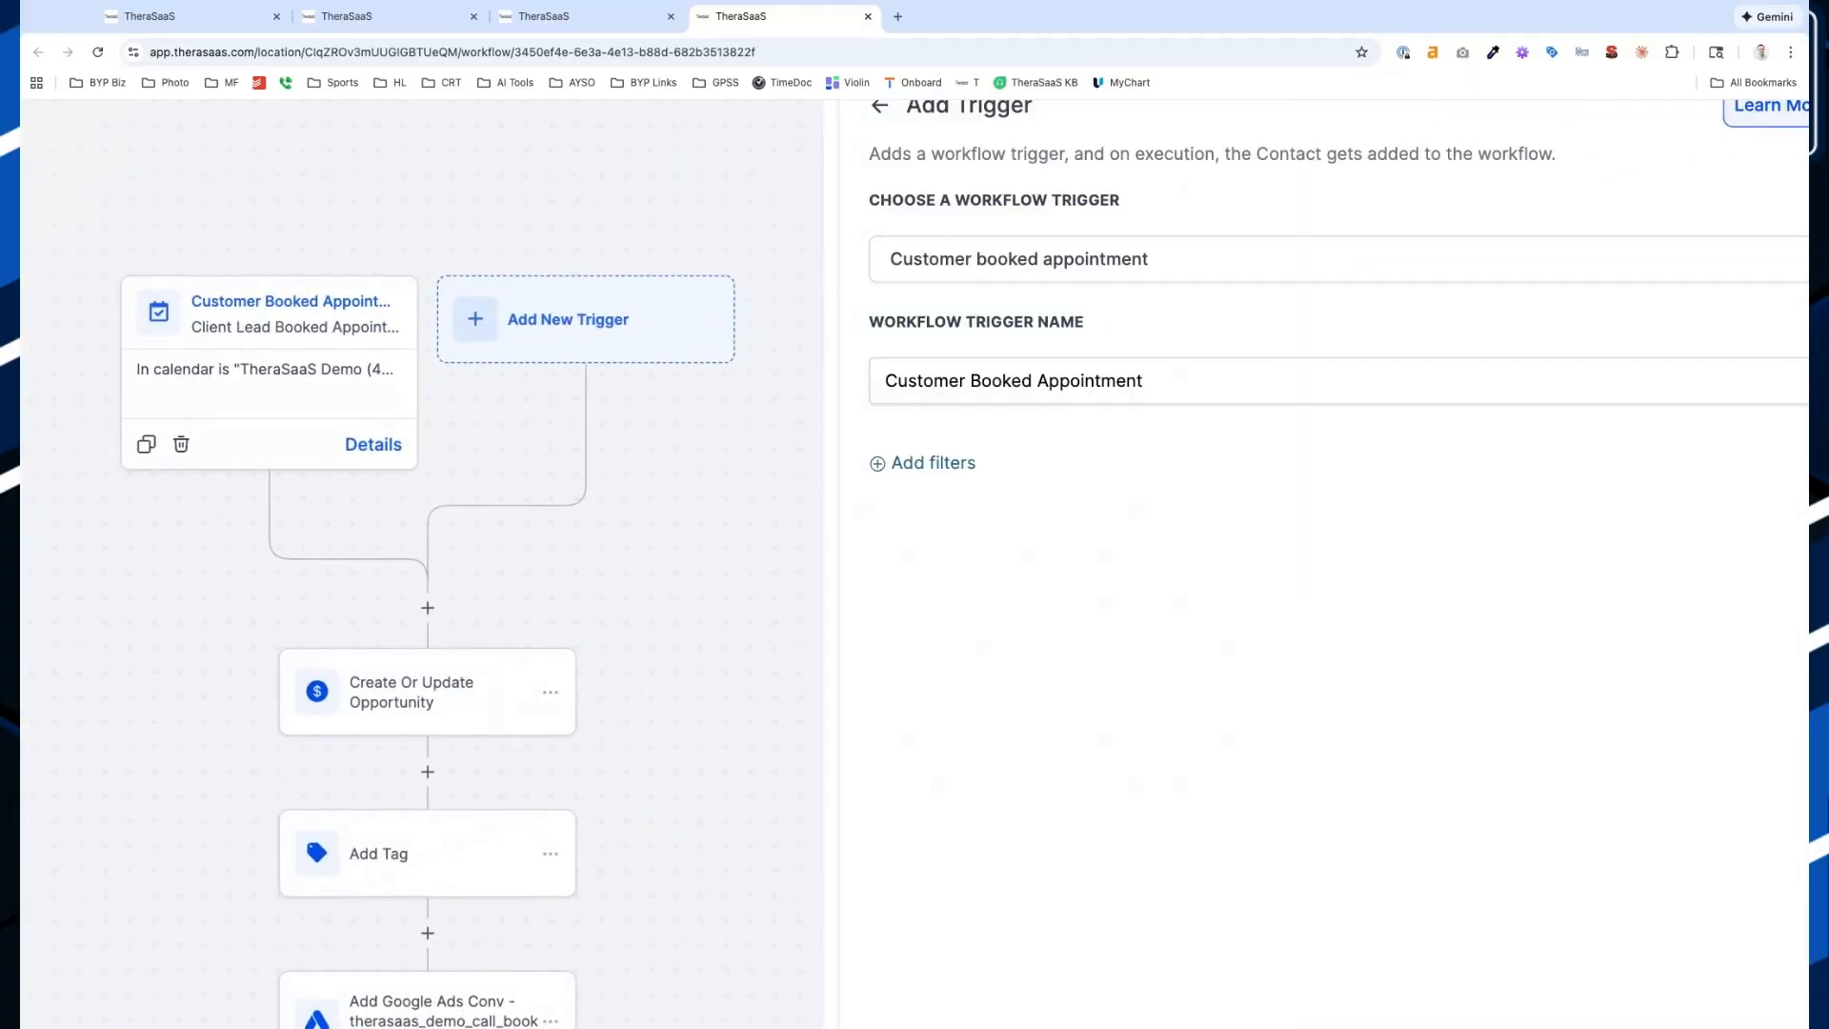
pyautogui.hscroll(3, 1346, 459)
pyautogui.scroll(2, 1353, 458)
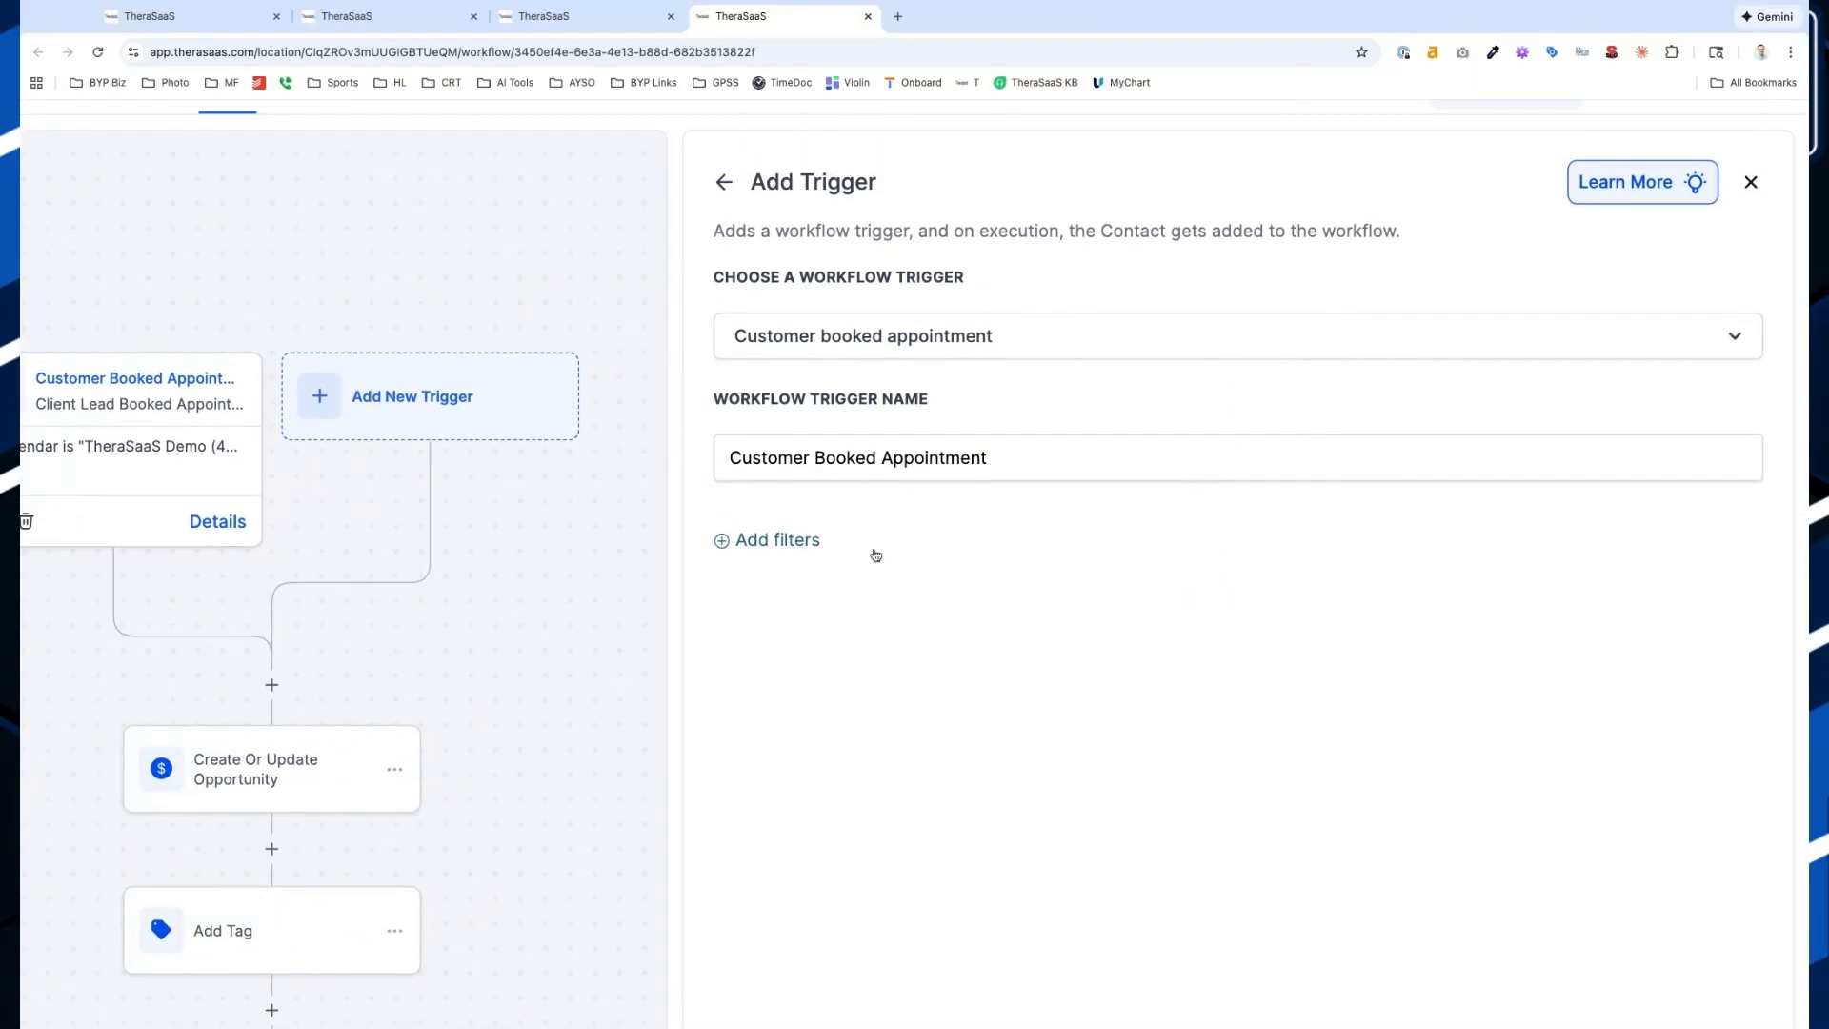
# Try an In calendar filter on the new trigger, look through the available calendars, and remove the filter
pyautogui.click(801, 550)
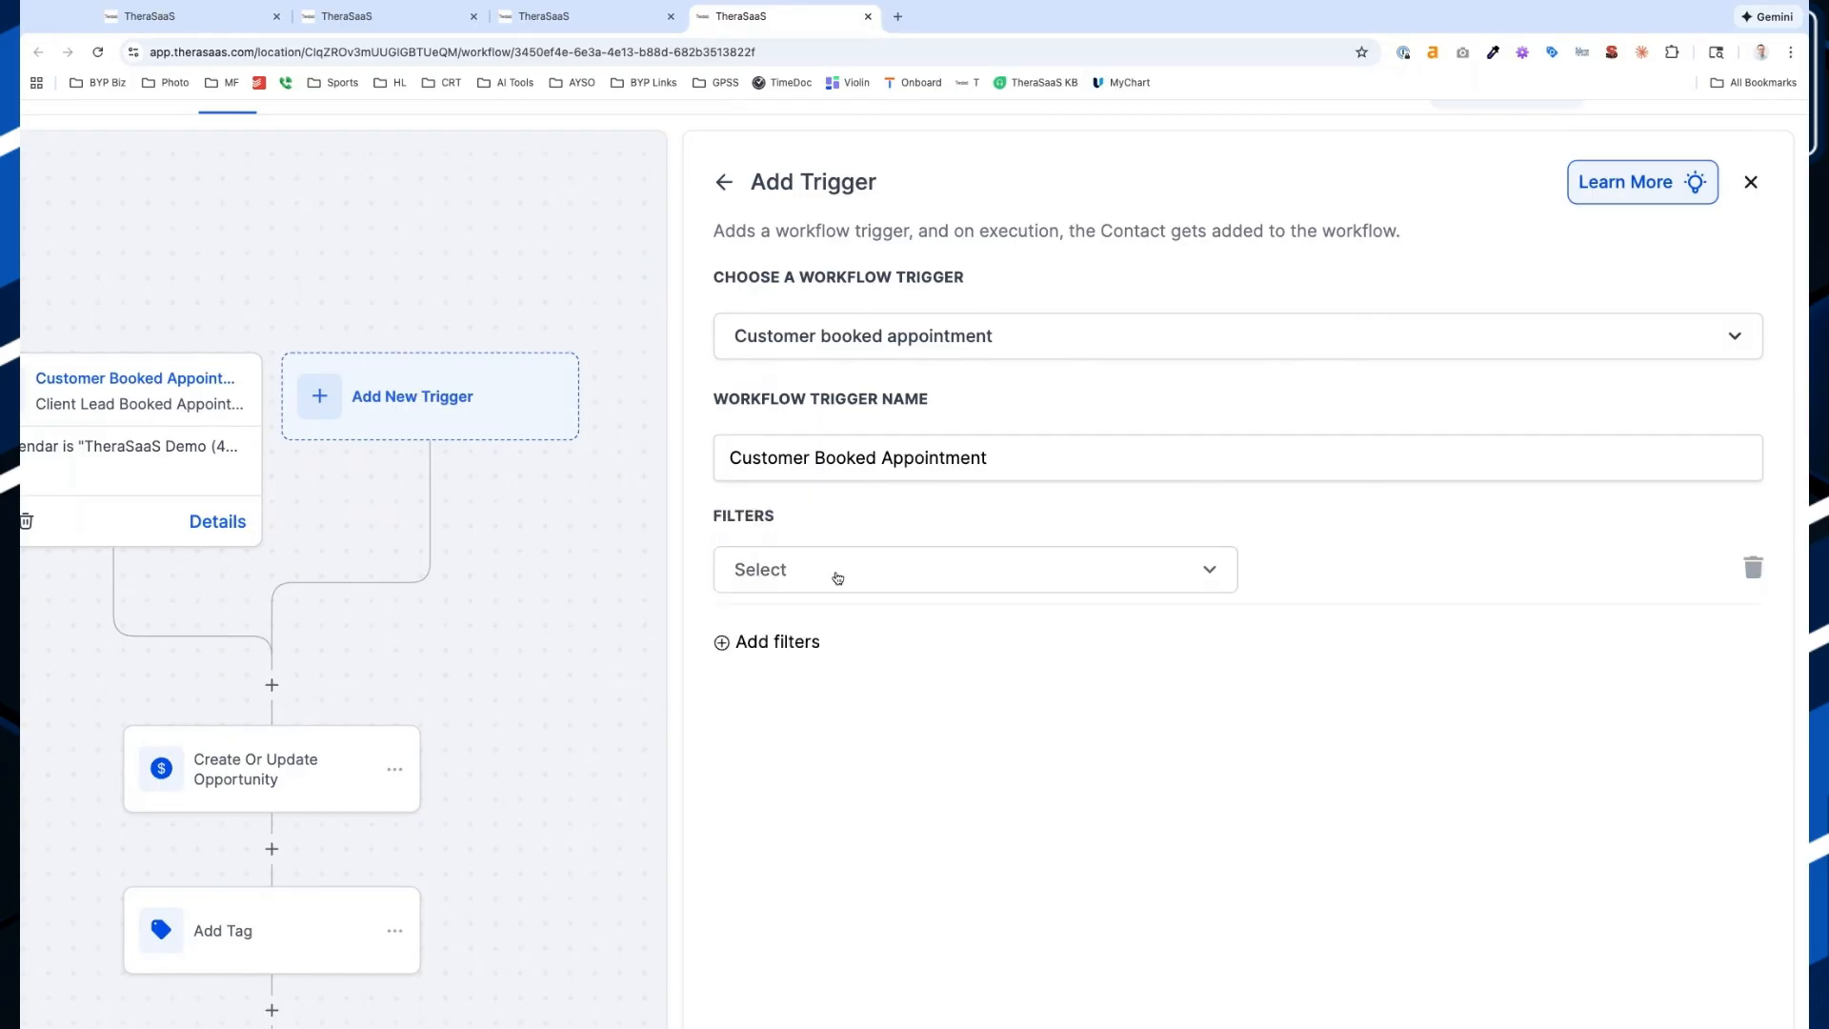
pyautogui.click(838, 575)
pyautogui.click(845, 787)
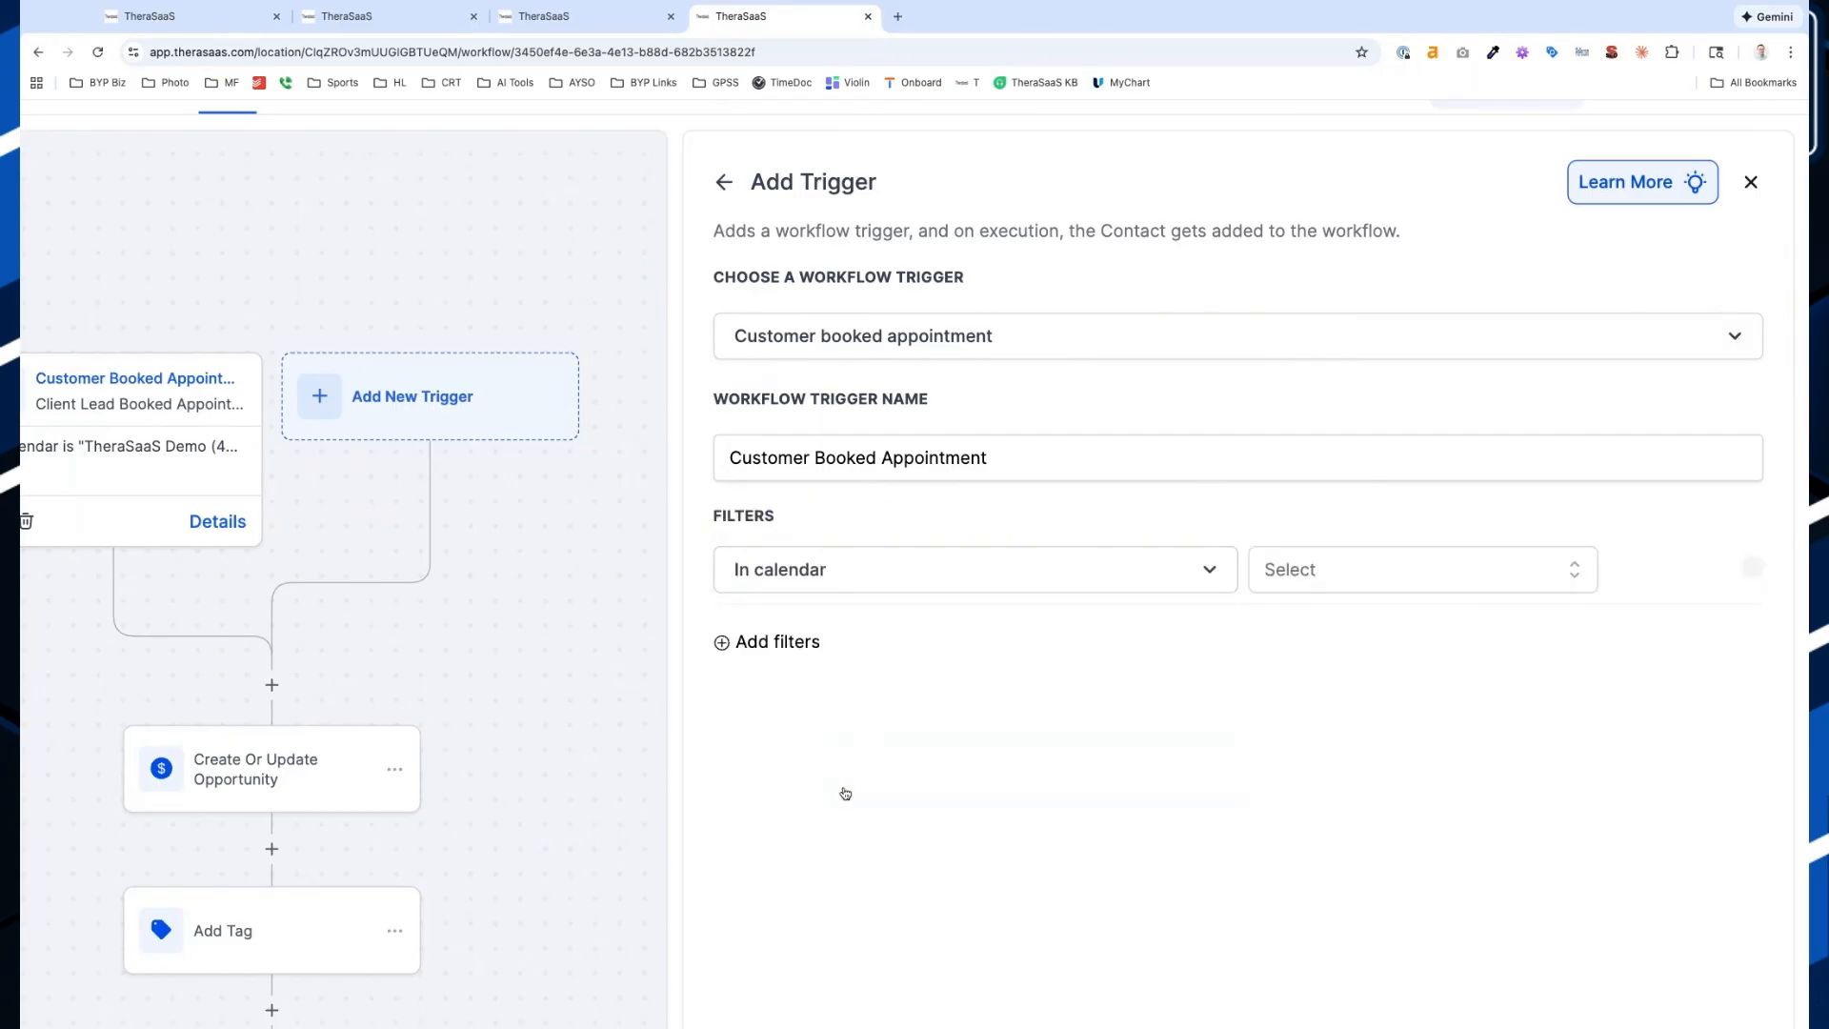
pyautogui.click(1364, 554)
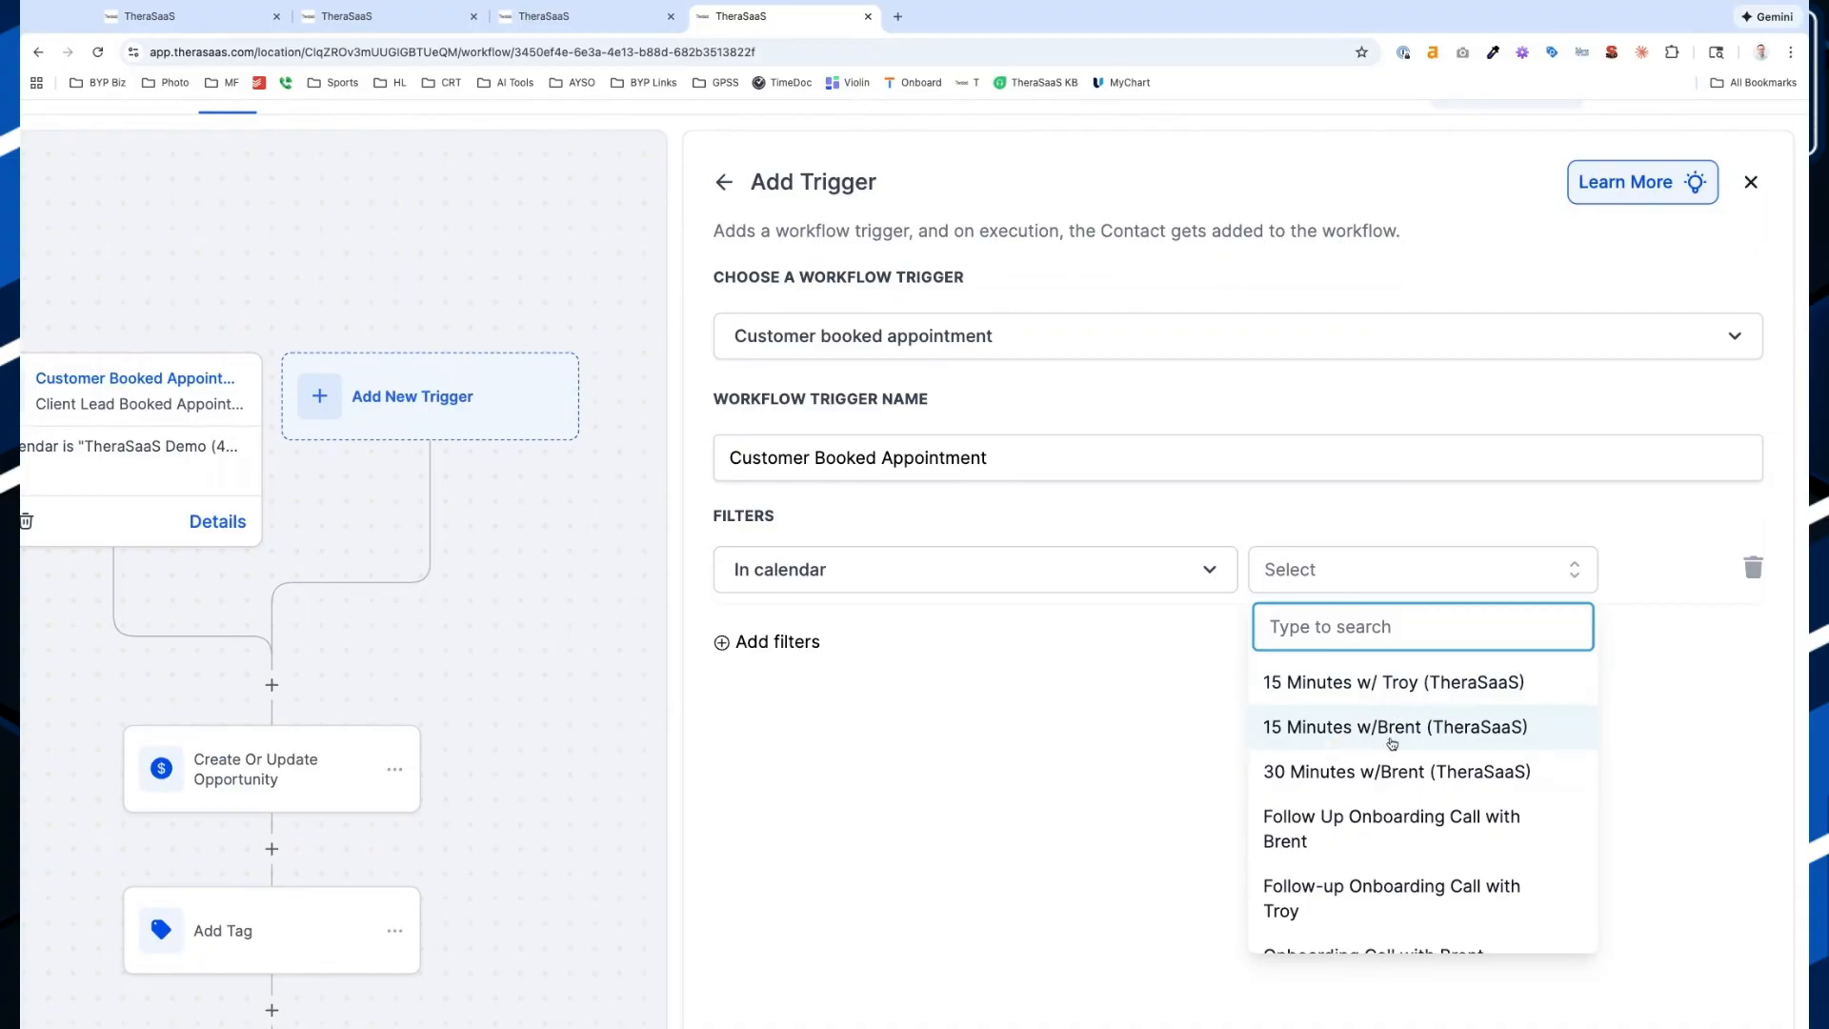
pyautogui.click(1105, 808)
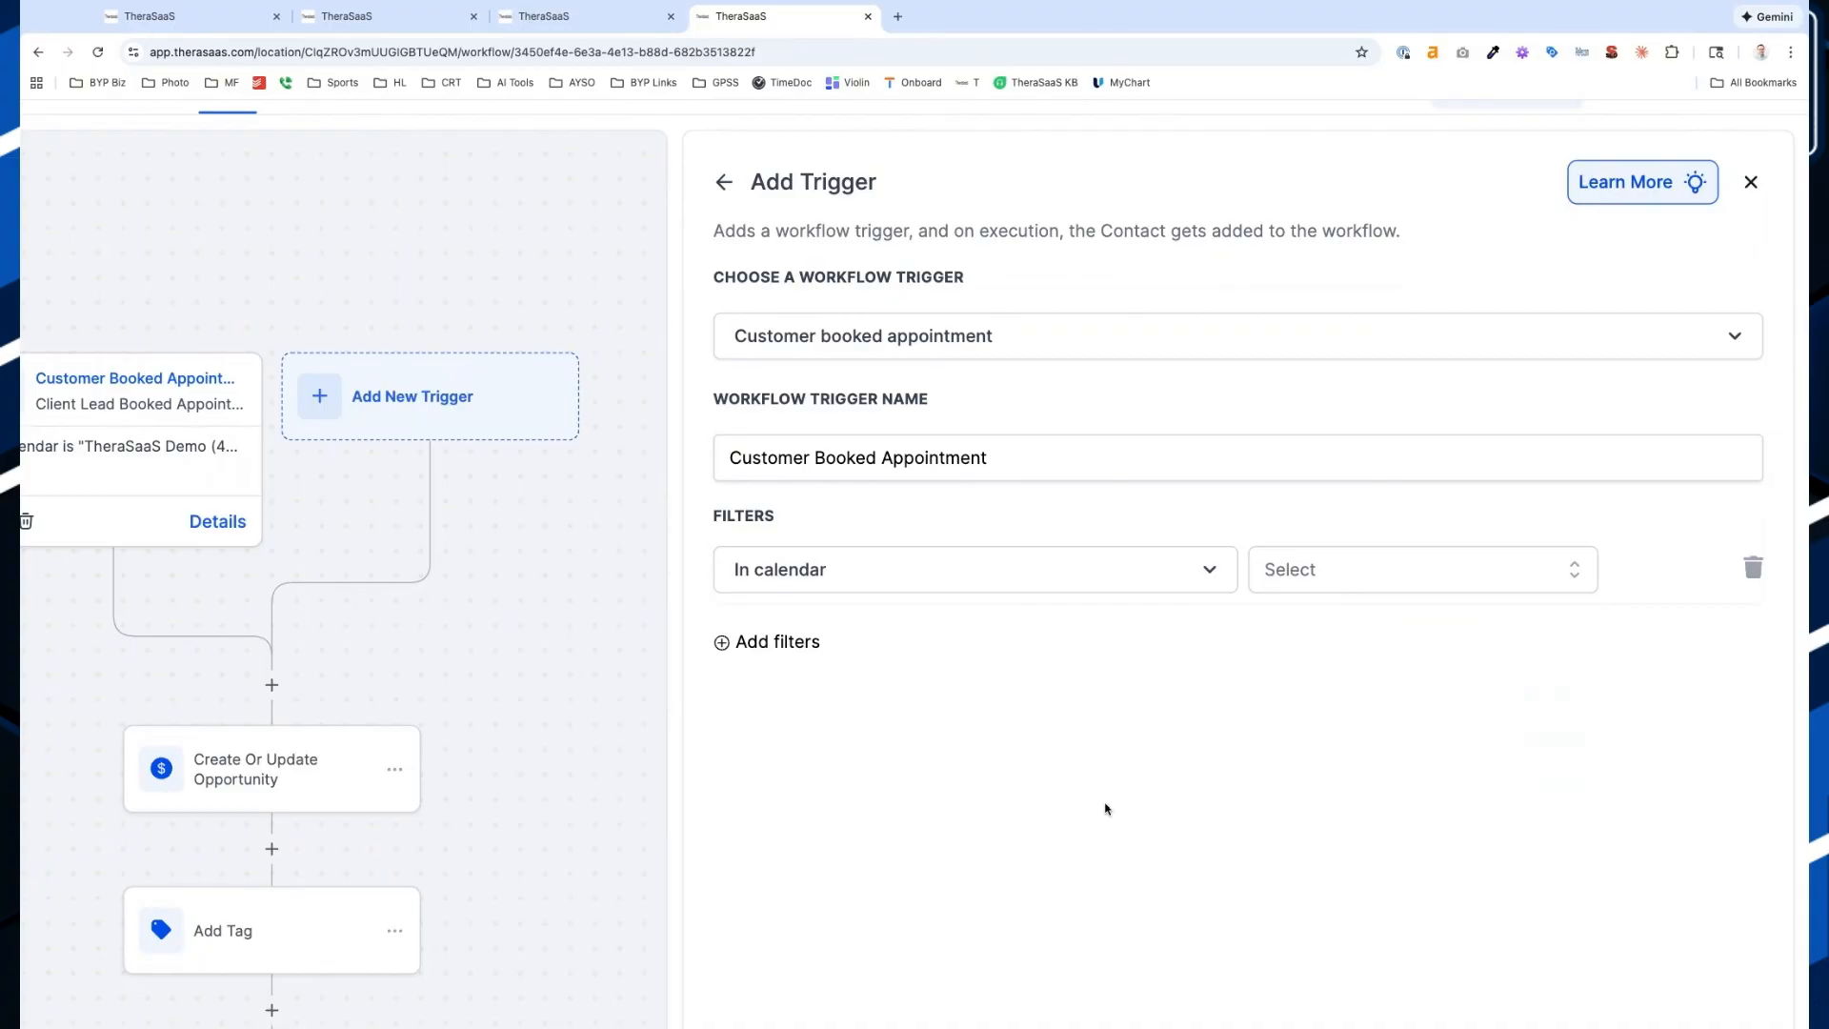
pyautogui.click(1753, 567)
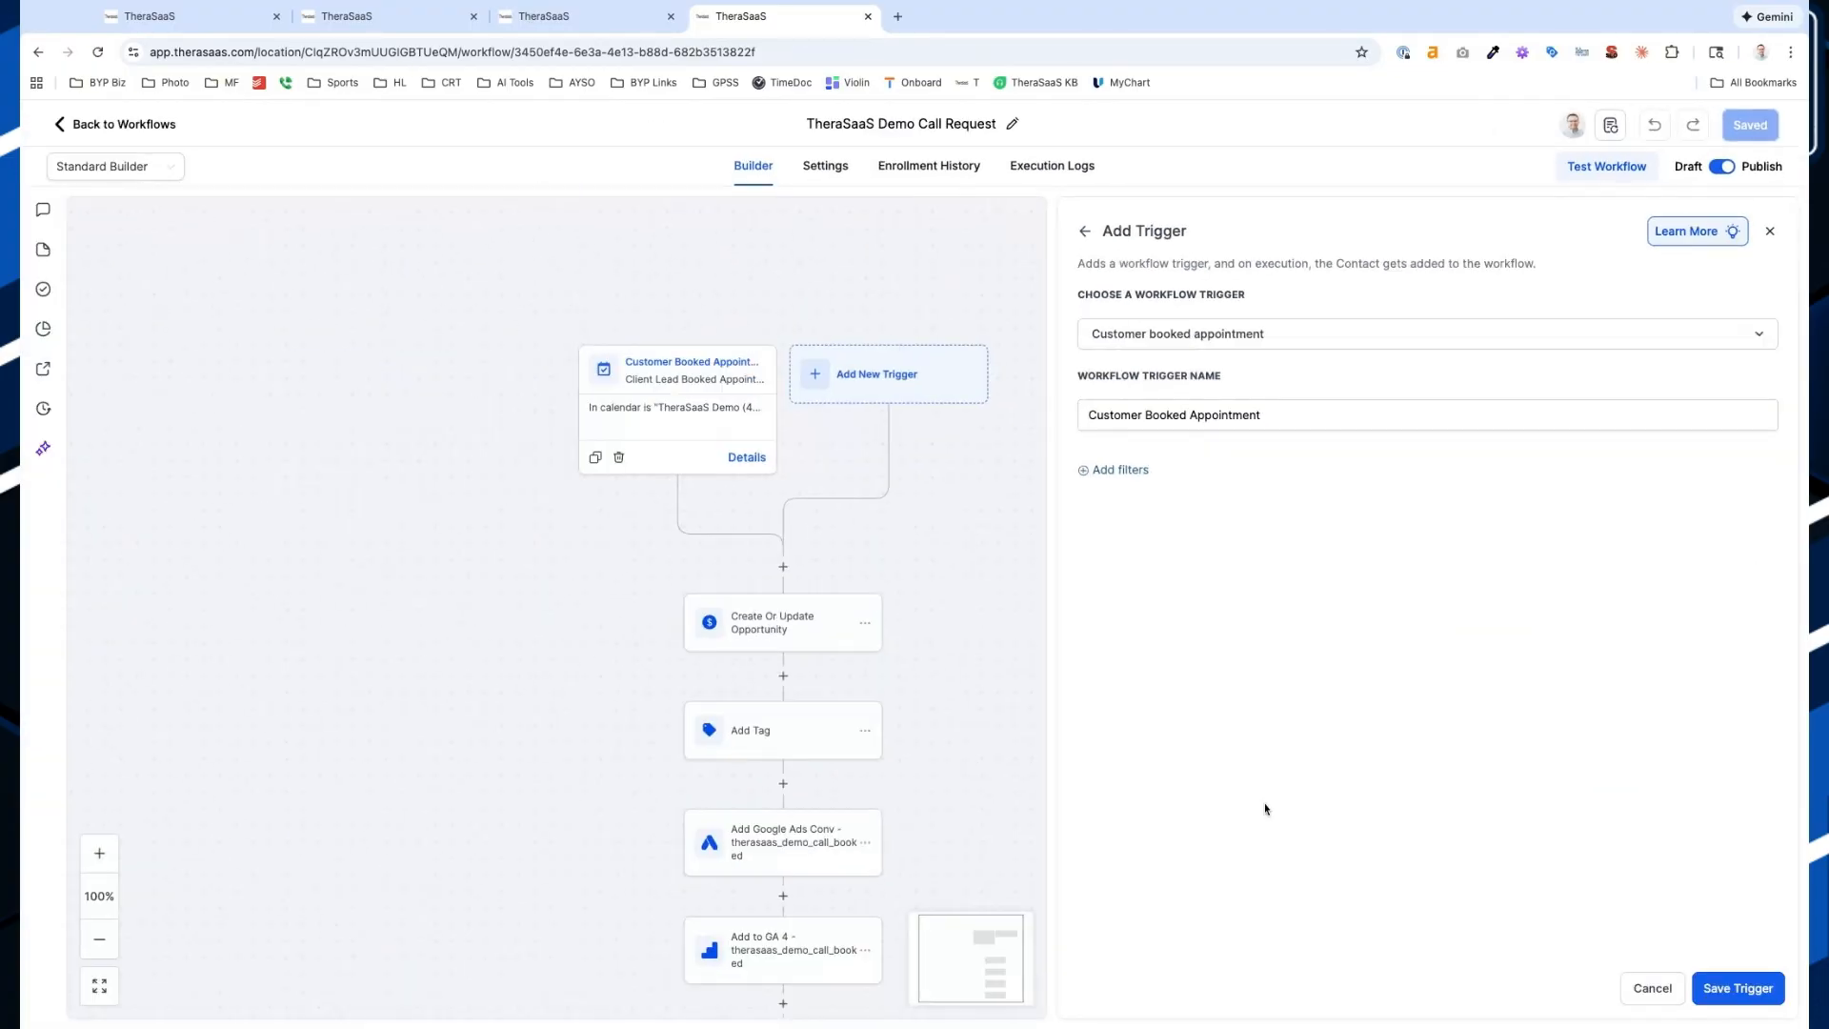
# Open the Create Or Update Opportunity action and review its deprecation notice and its pipeline, stage, value and status settings
pyautogui.click(774, 635)
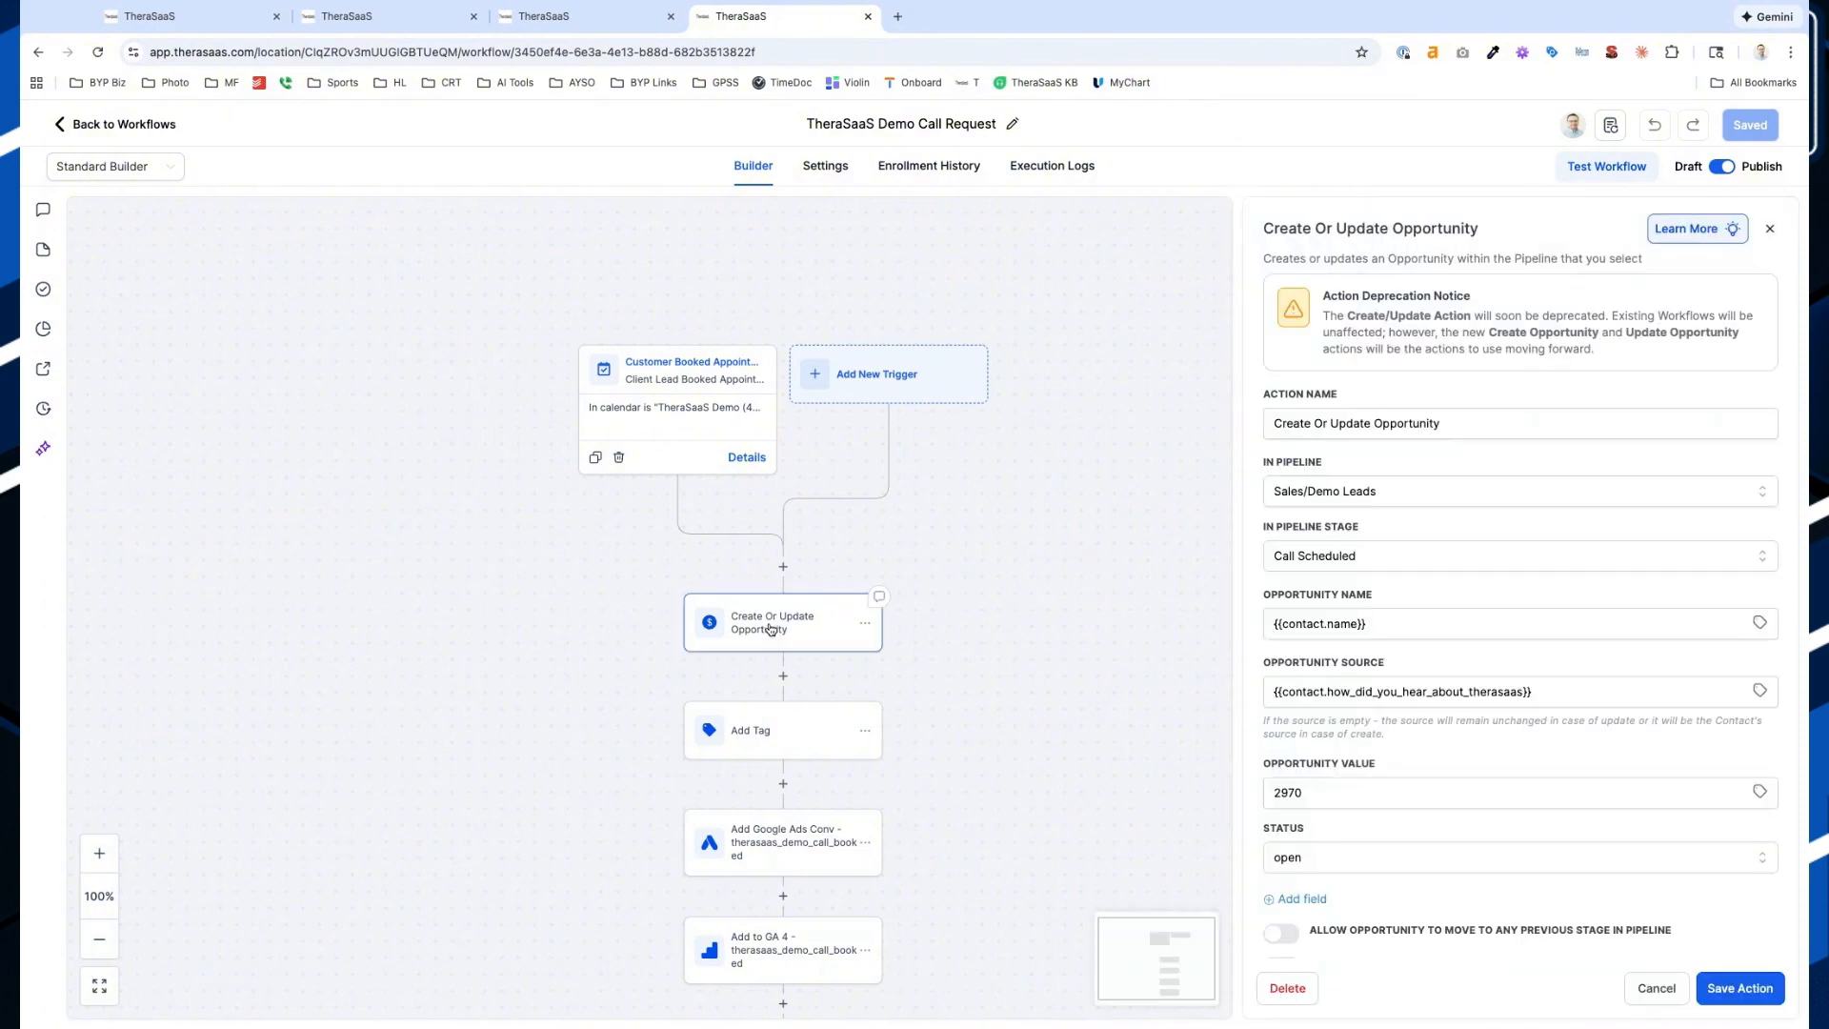
pyautogui.scroll(5, 770, 630)
pyautogui.scroll(-5, 768, 629)
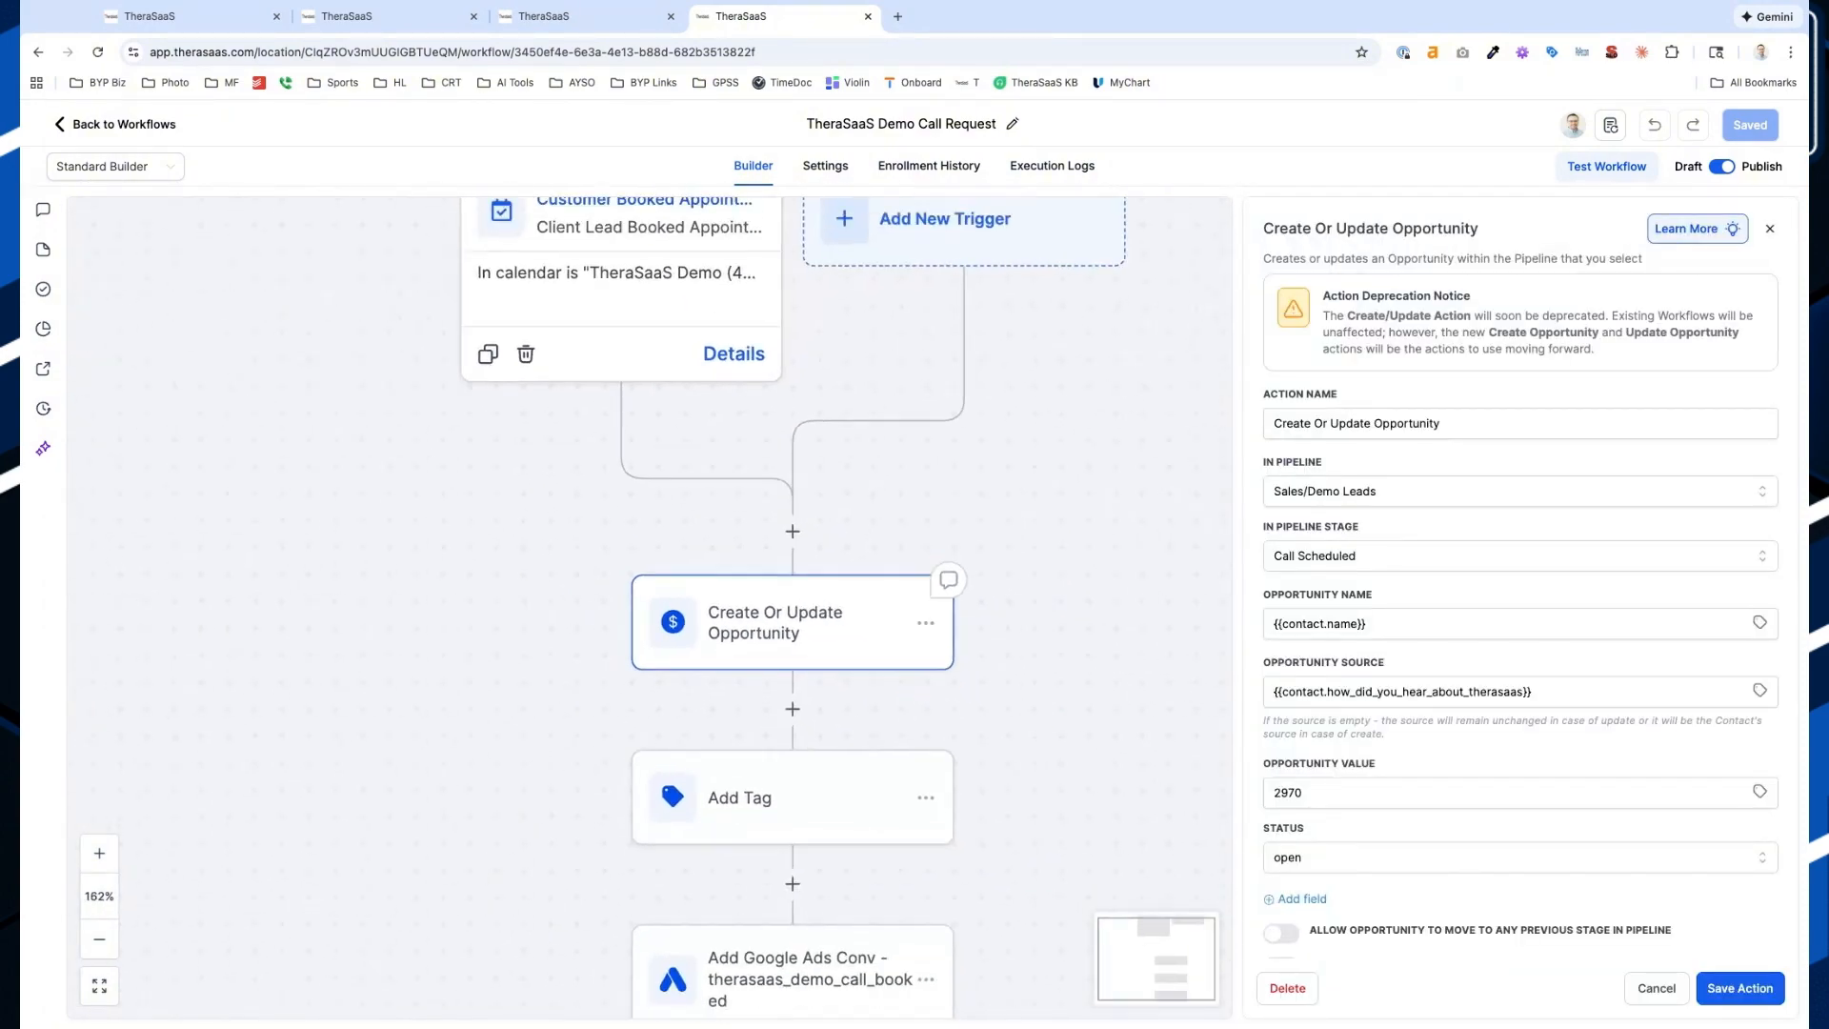
pyautogui.scroll(-4, 782, 622)
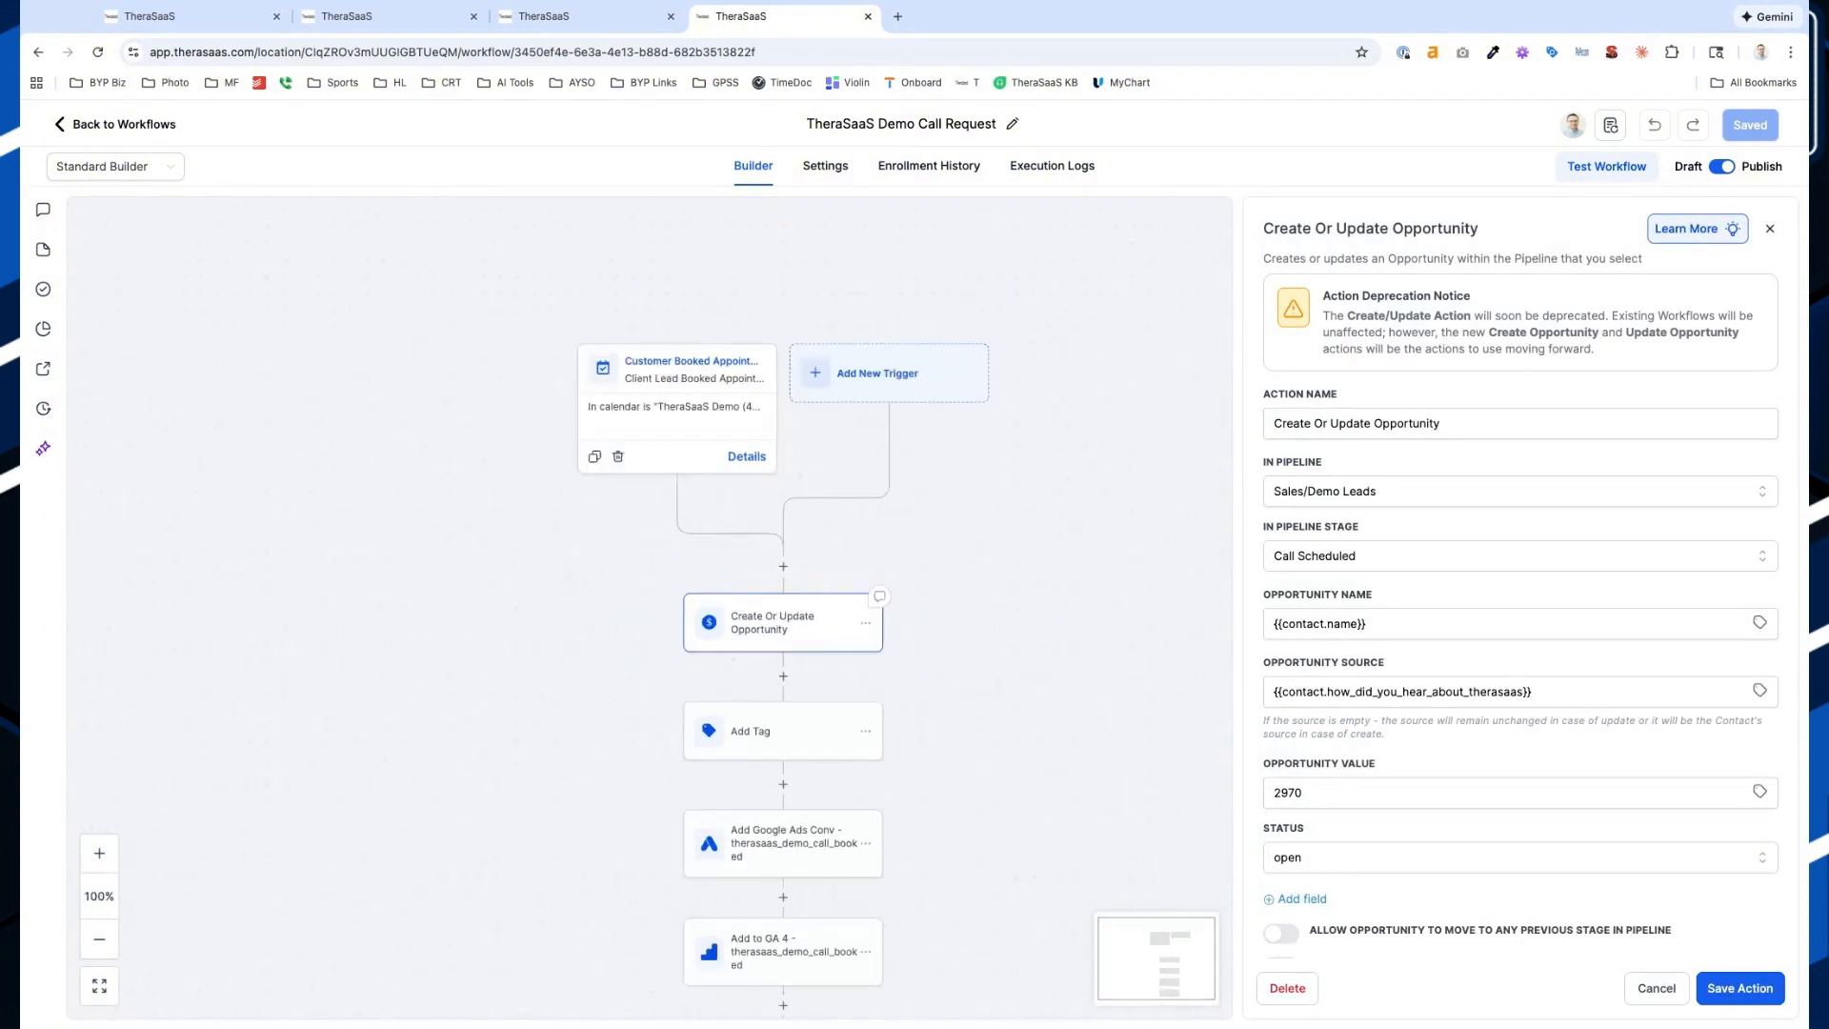
pyautogui.click(783, 672)
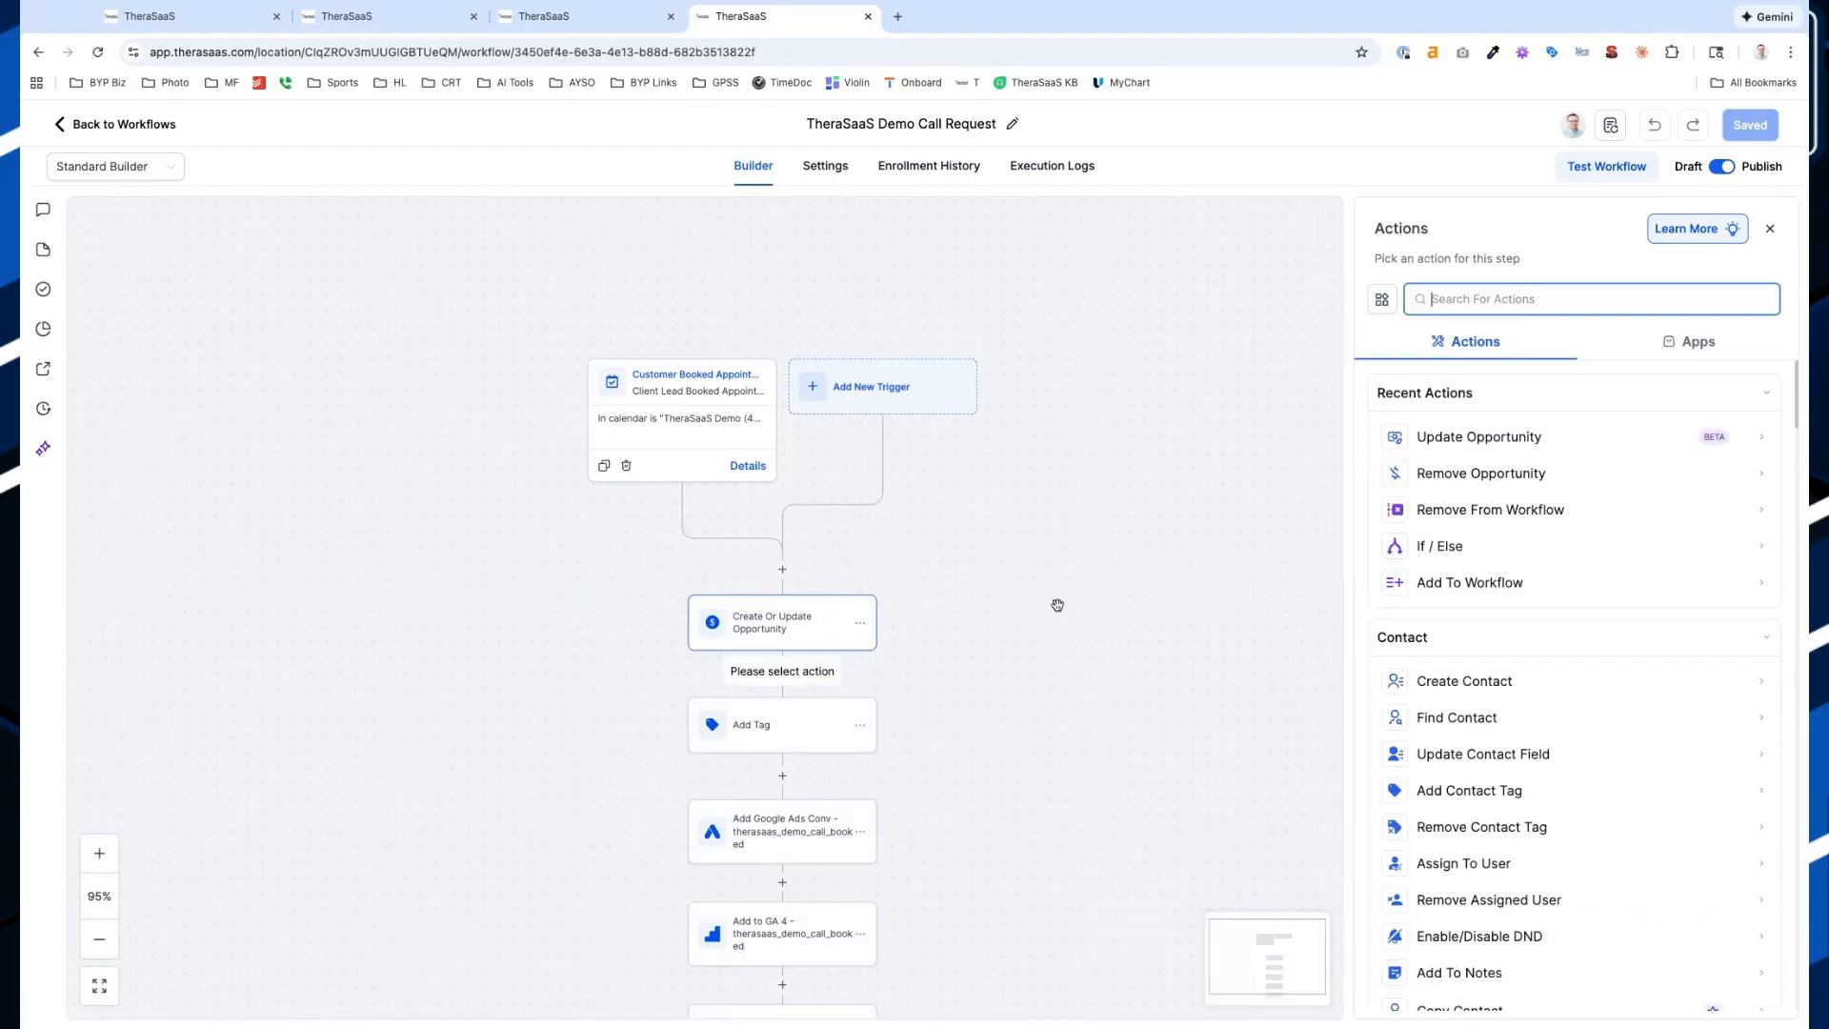
pyautogui.click(871, 600)
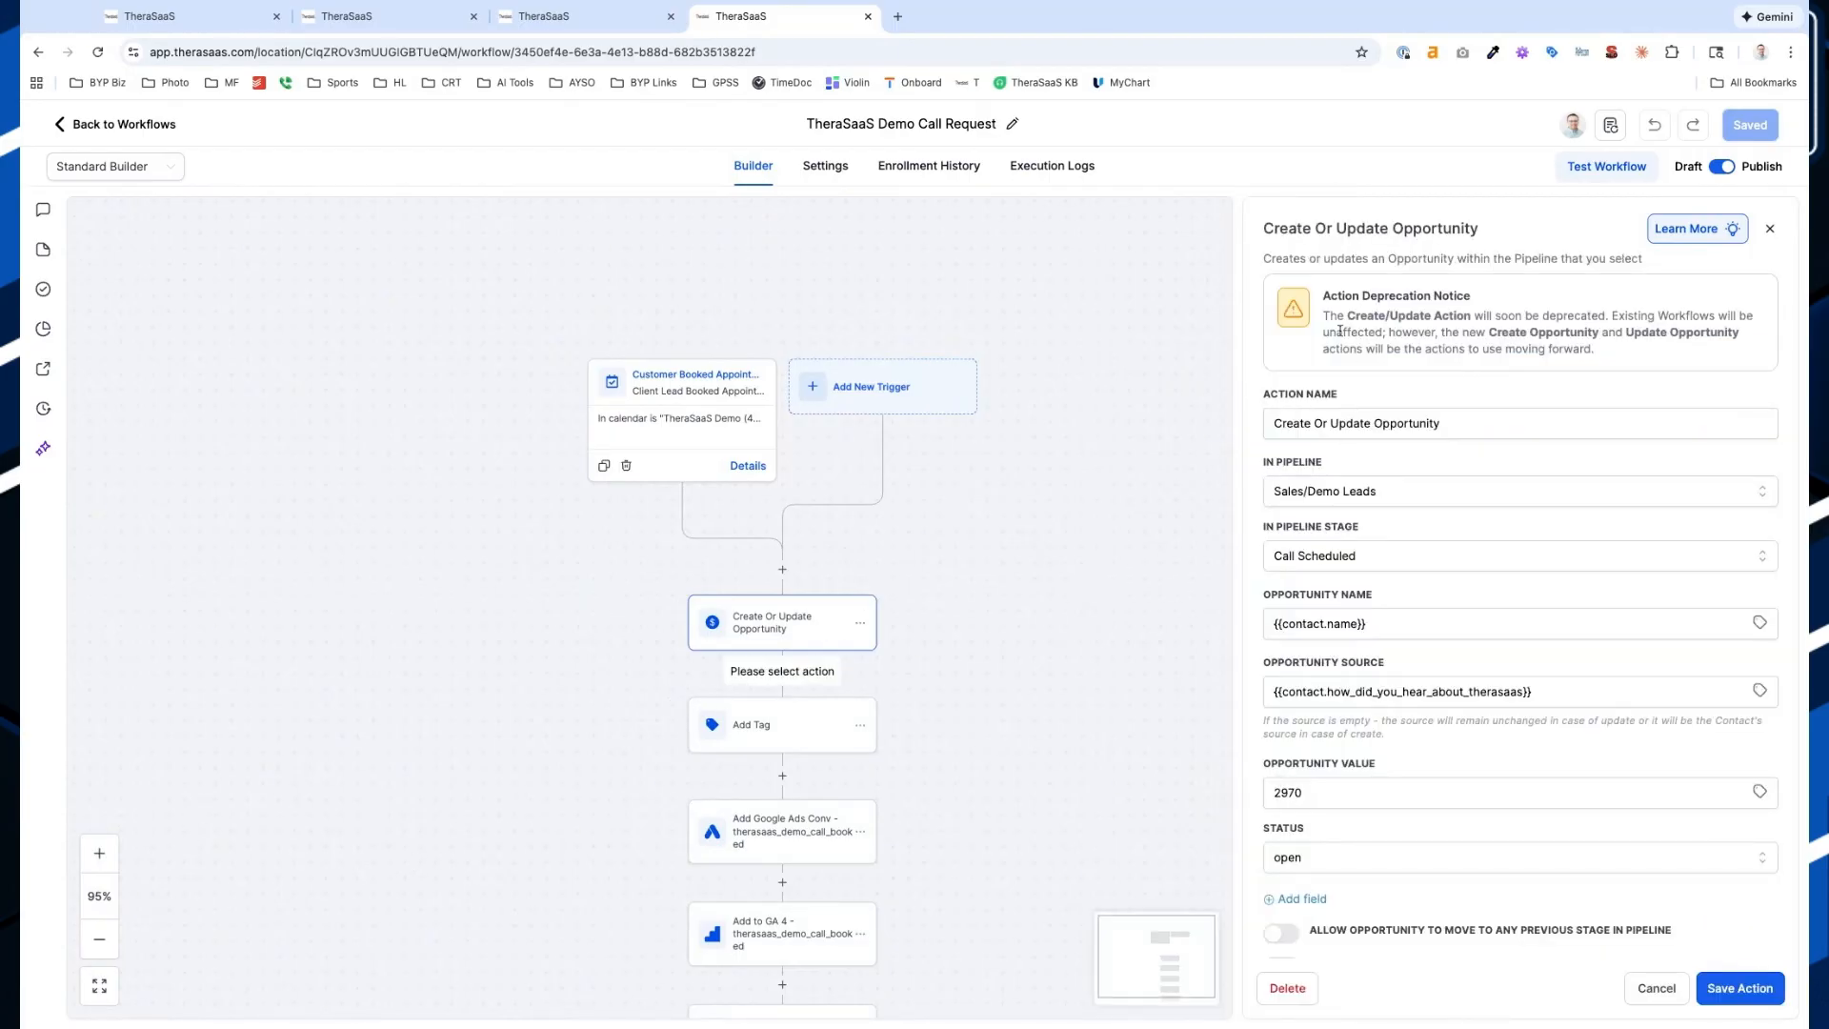
# Insert a Create Opportunity action between Create Or Update Opportunity and Add Tag, and add a Pipeline Stage field to it
pyautogui.click(800, 667)
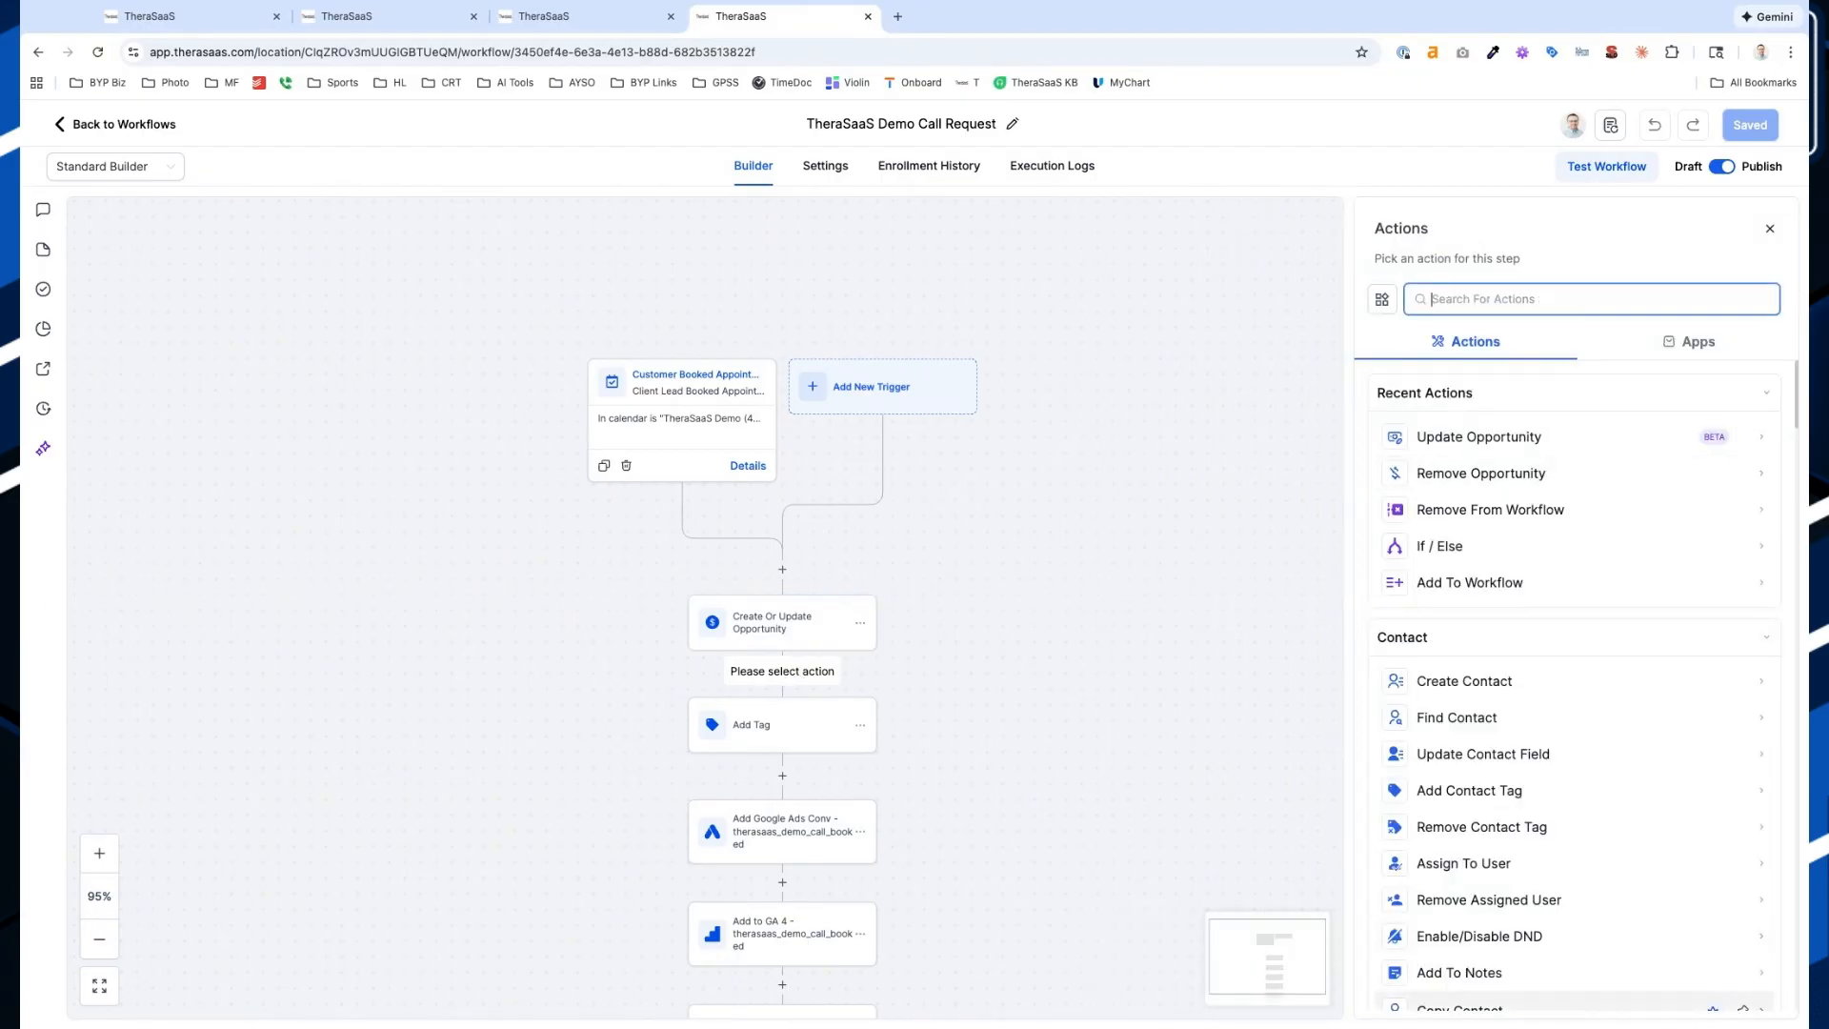
pyautogui.write('opp')
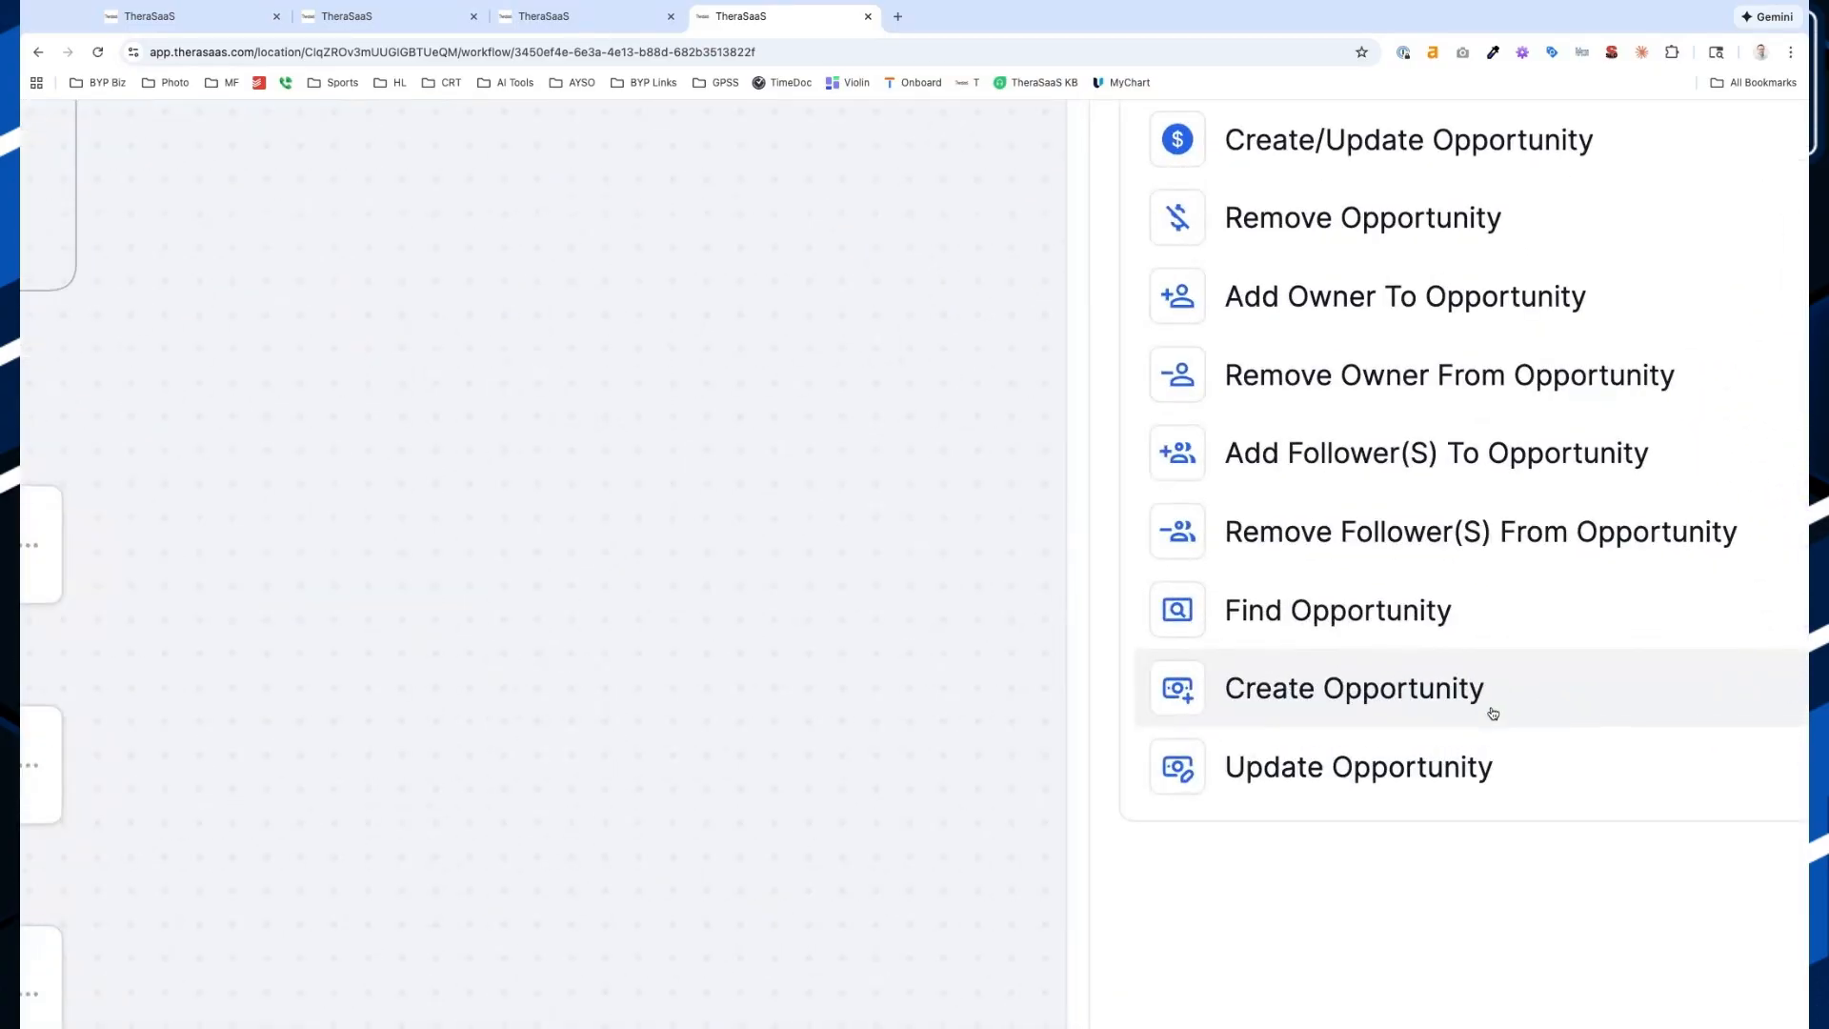
pyautogui.click(1409, 695)
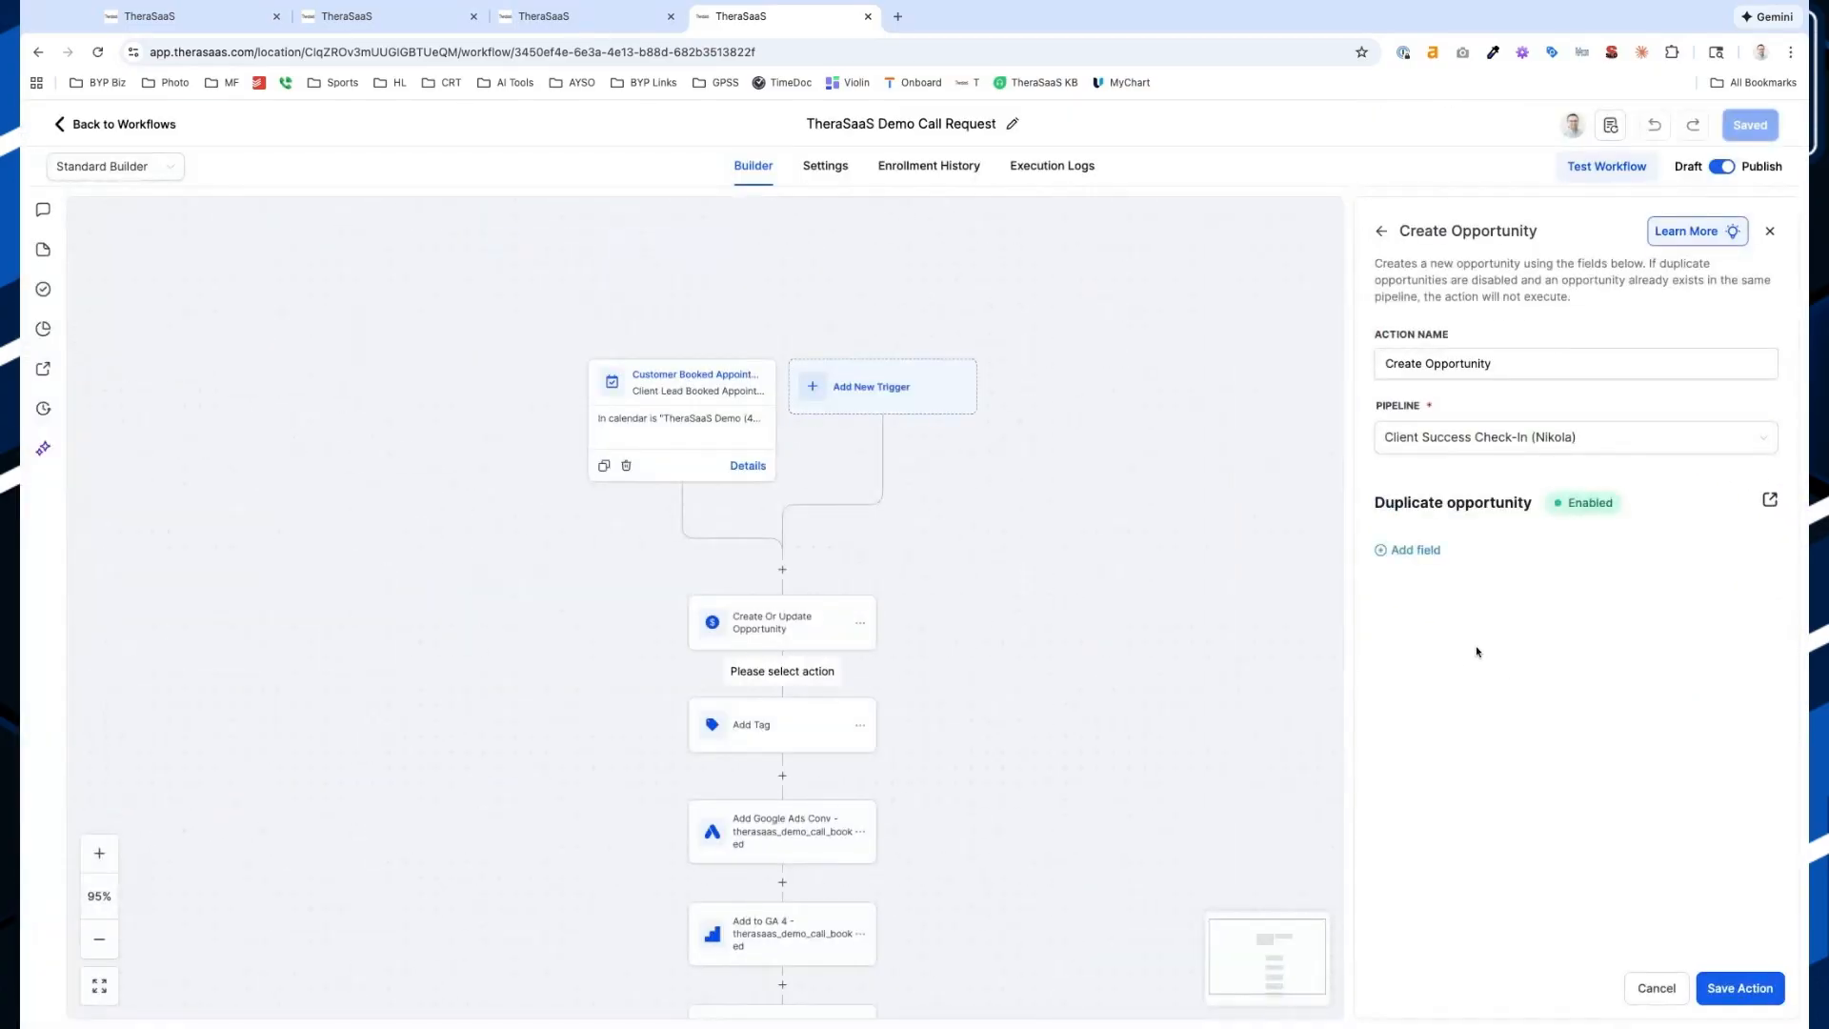
pyautogui.click(1418, 551)
pyautogui.click(1419, 567)
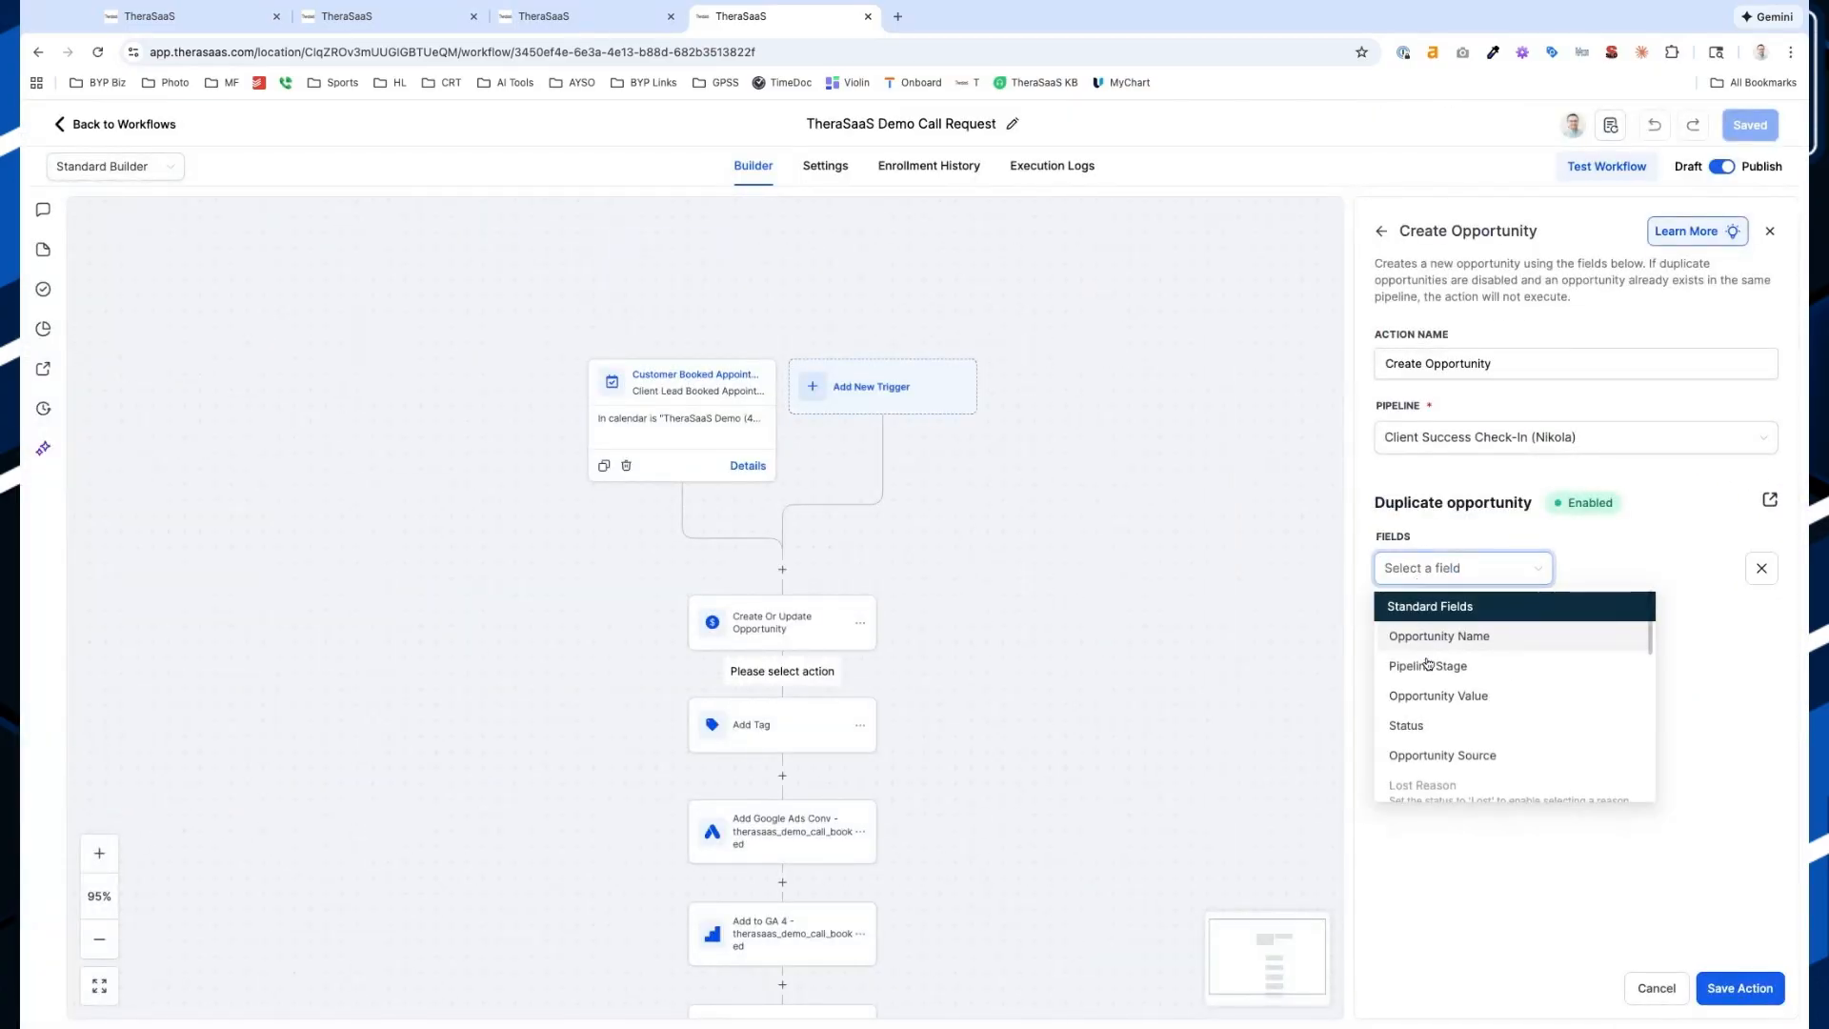
pyautogui.click(1428, 667)
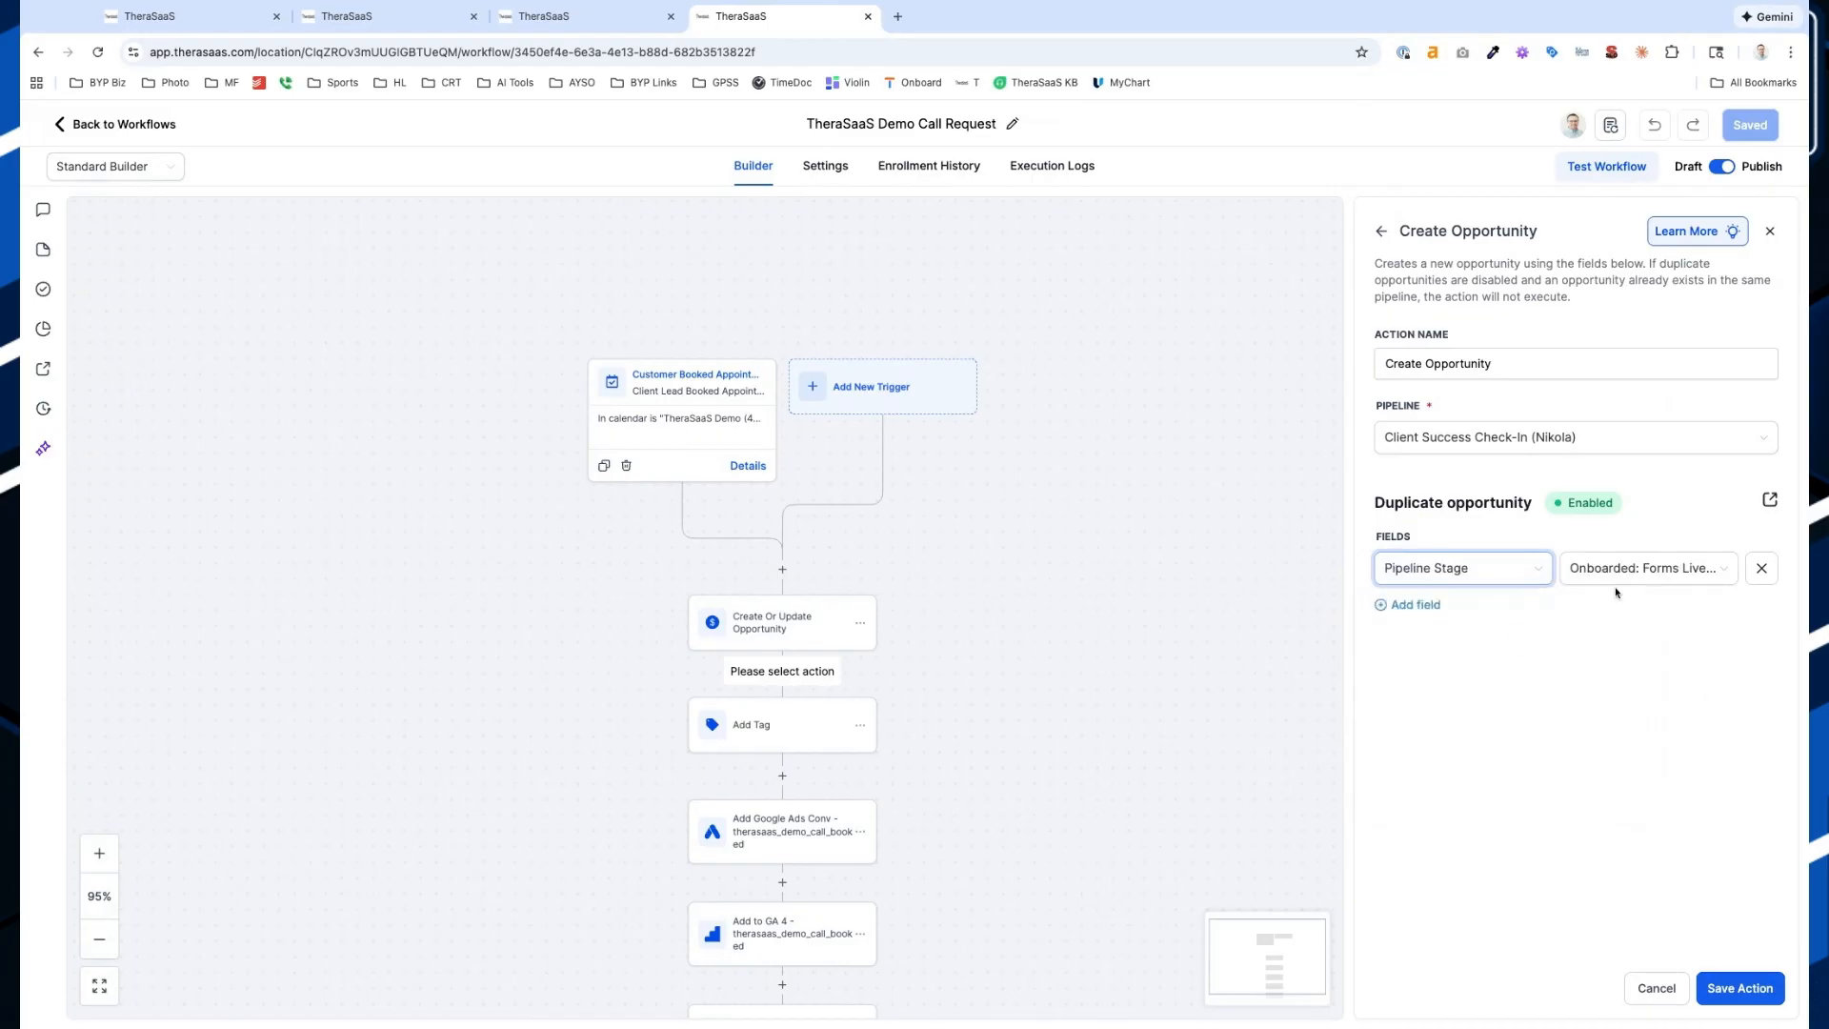
# Set the Create Opportunity action to the Onboarded: Forms Live (60-Days) stage with an added Status field of Open, and save the action
pyautogui.click(1462, 582)
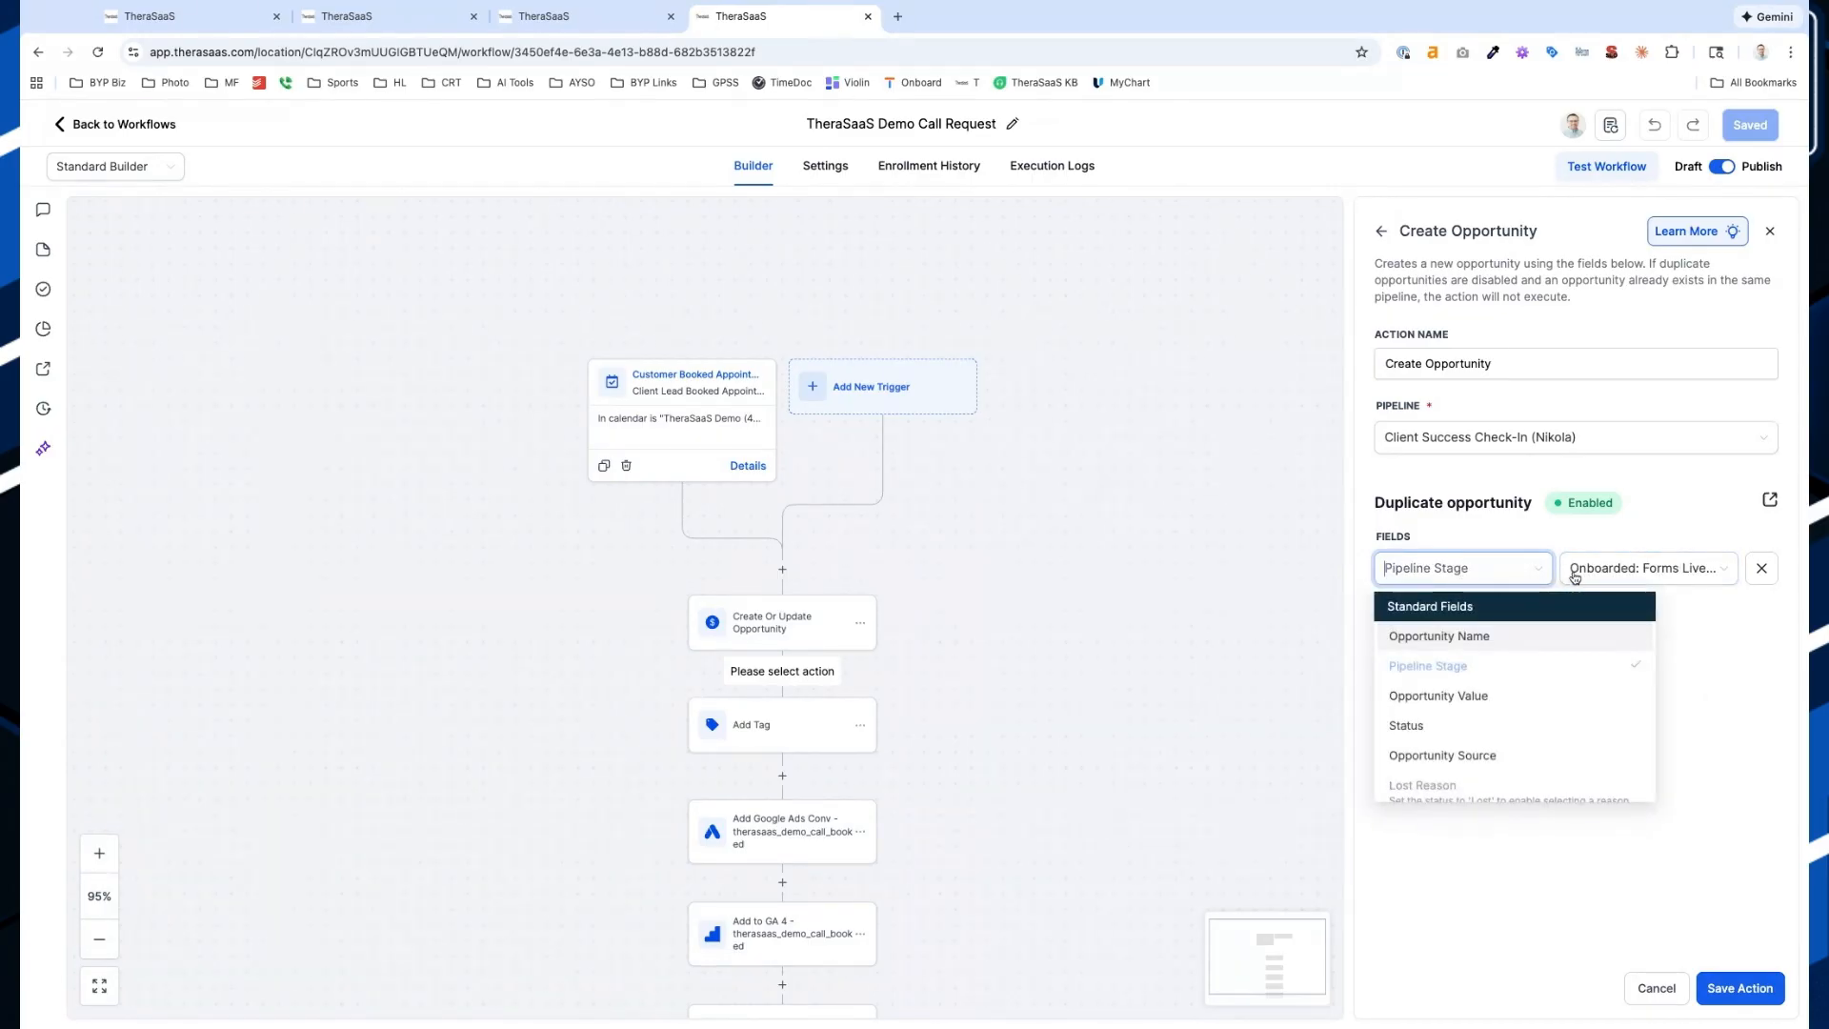
pyautogui.click(1601, 579)
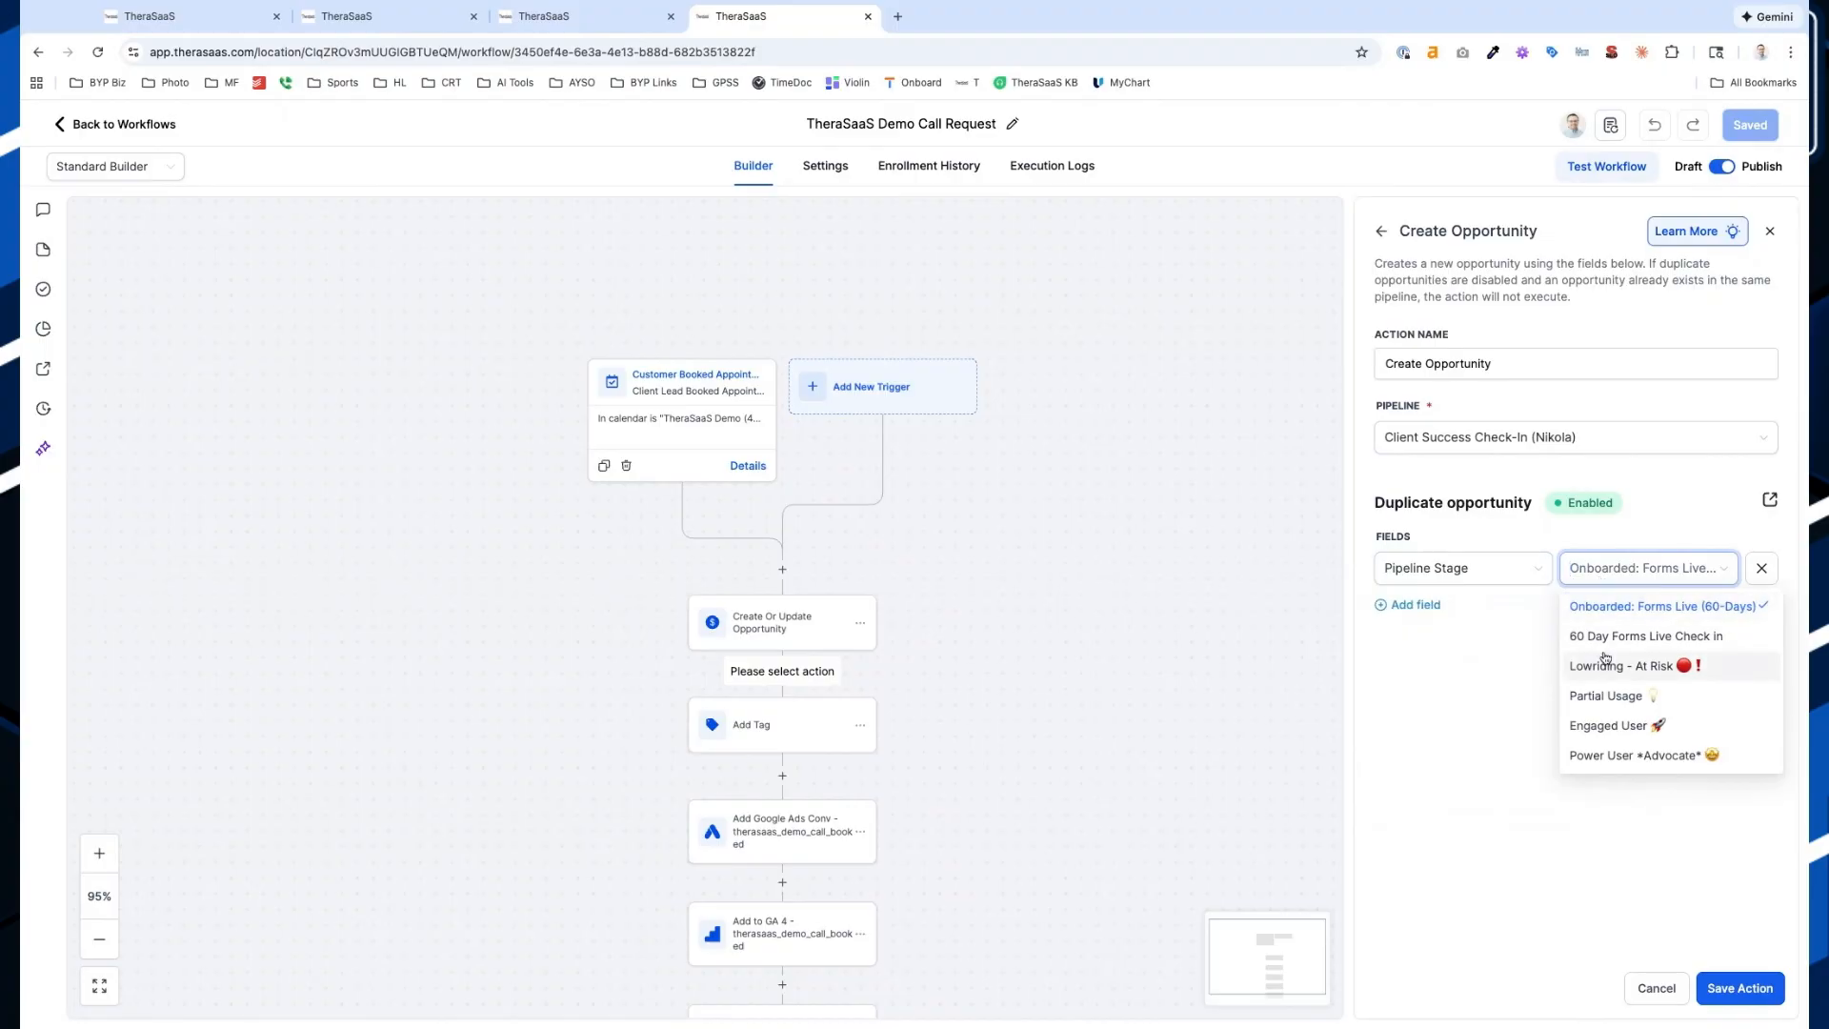
pyautogui.click(1410, 604)
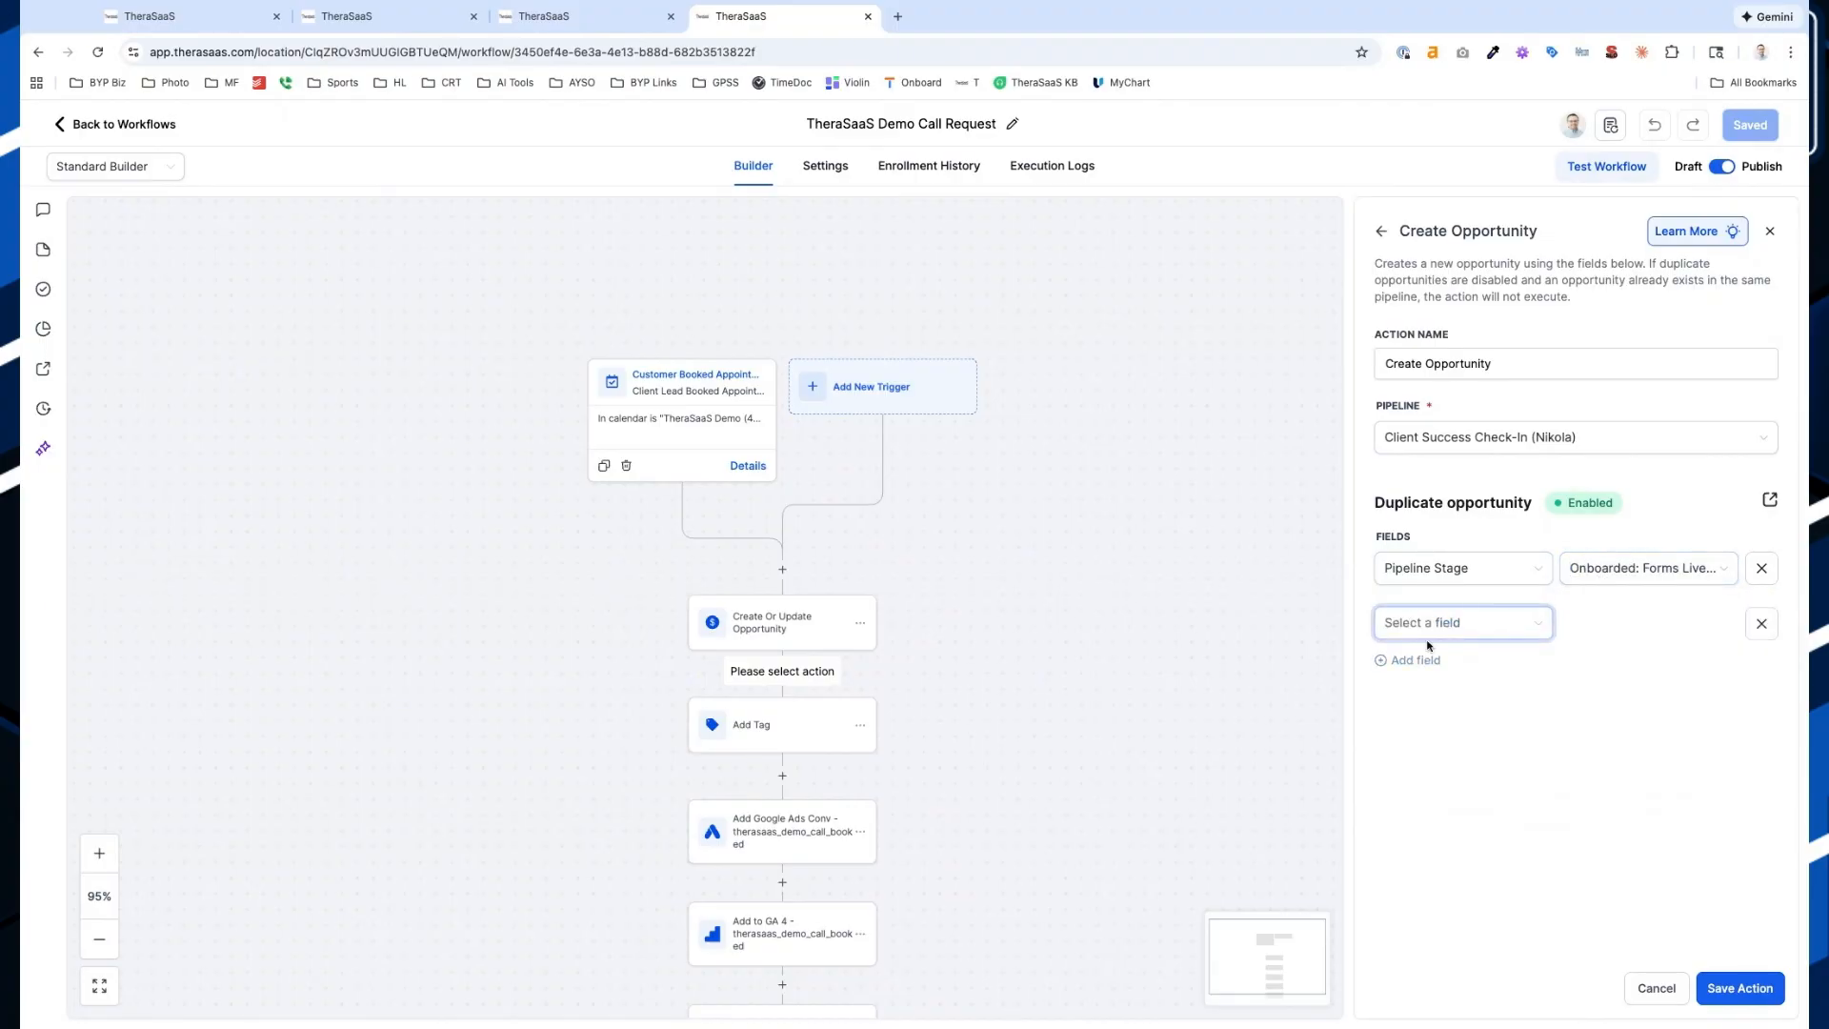
pyautogui.click(1445, 628)
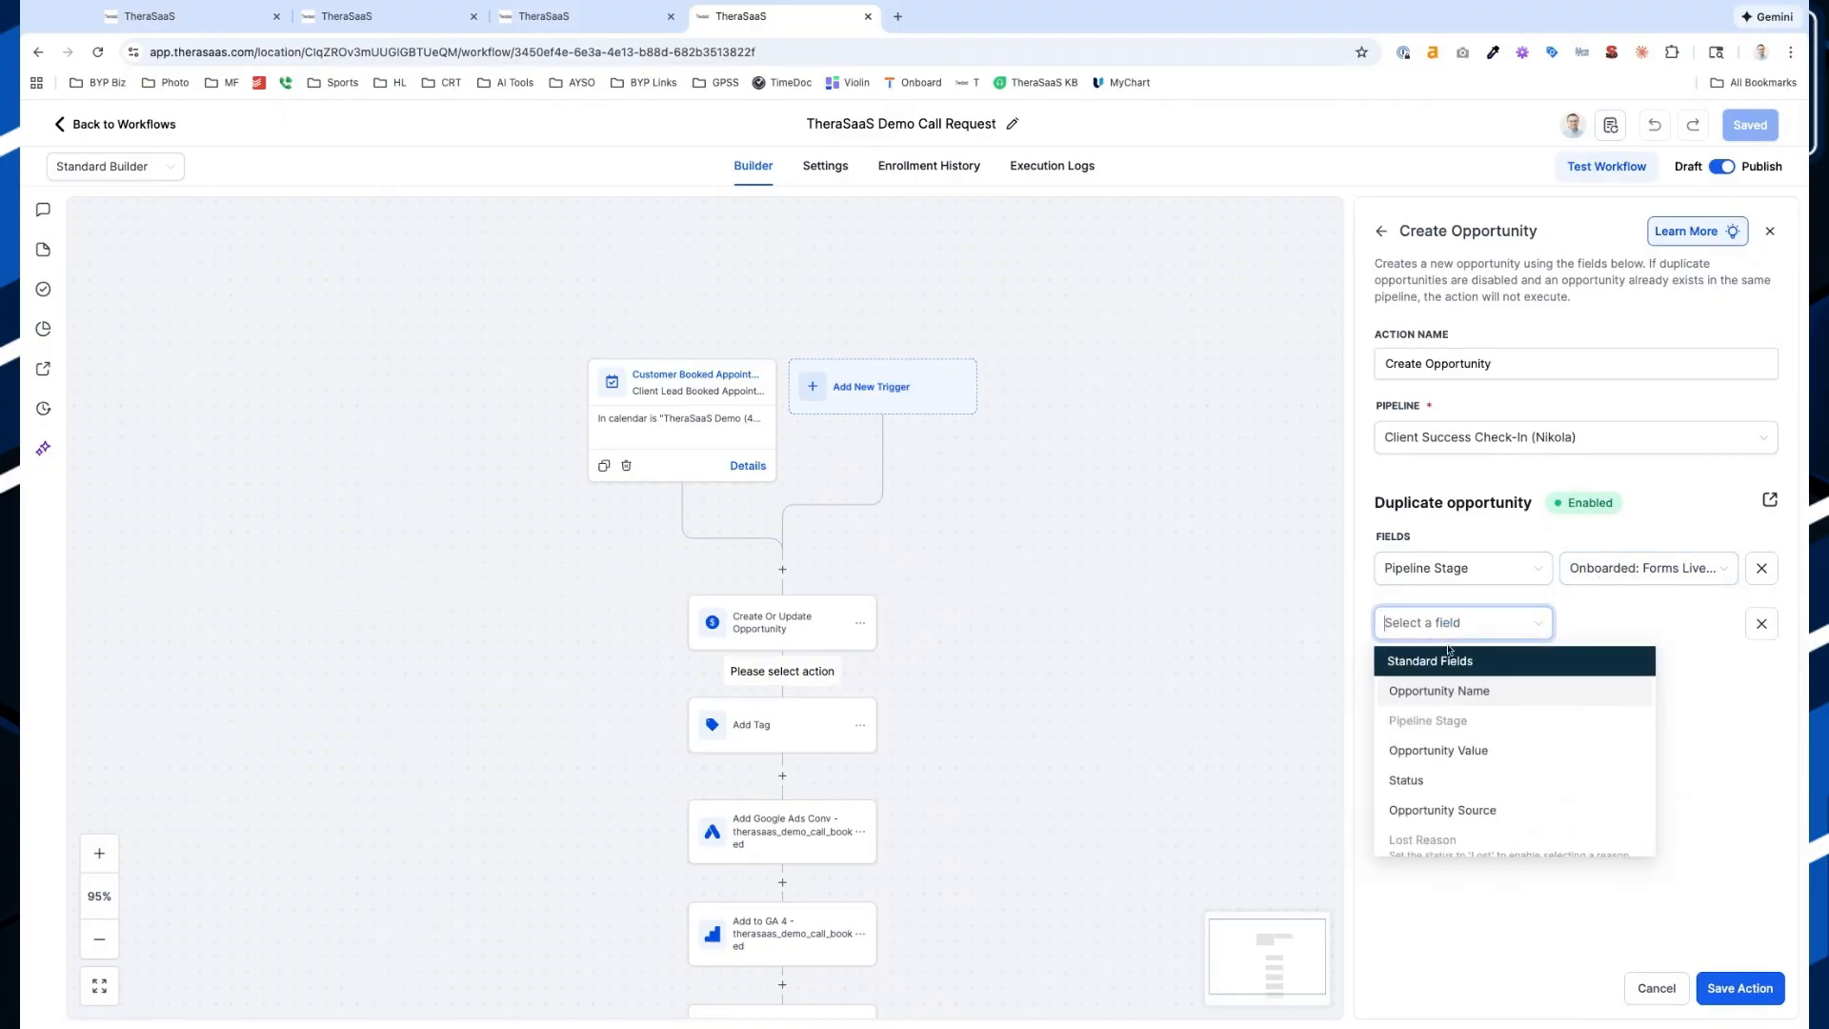
pyautogui.click(1457, 780)
pyautogui.click(1608, 636)
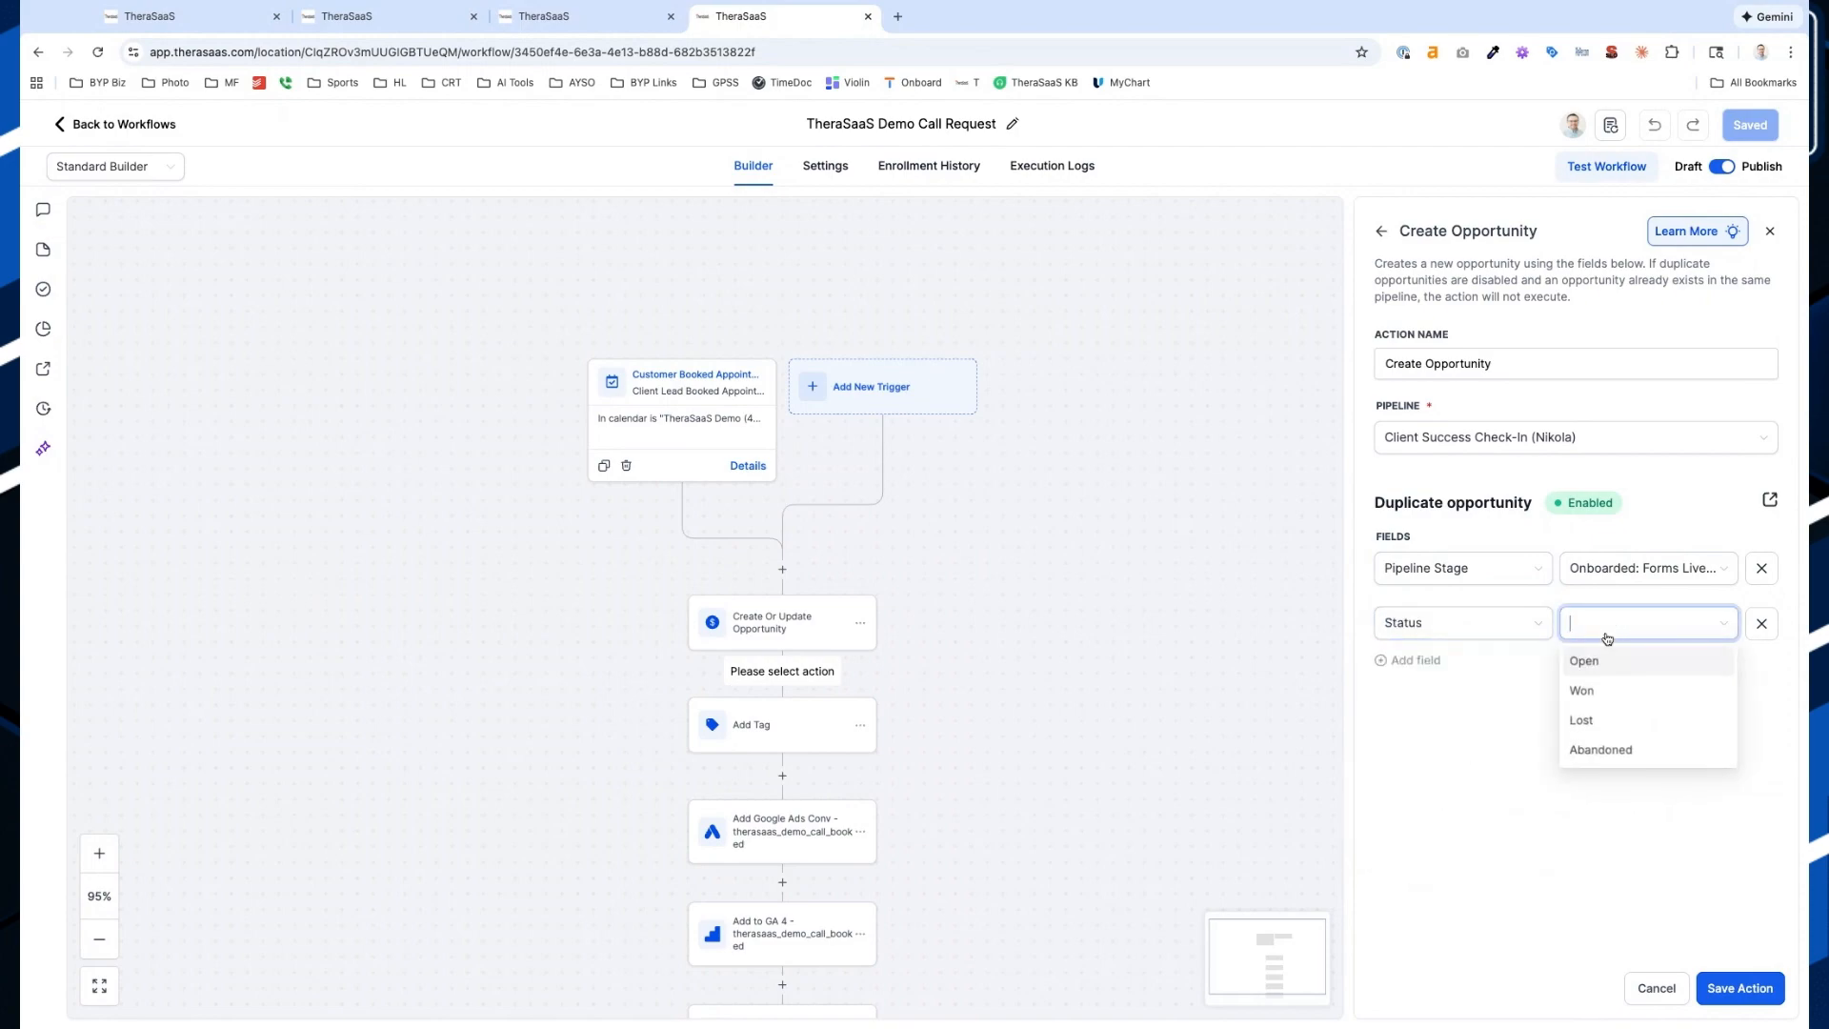
pyautogui.click(1610, 661)
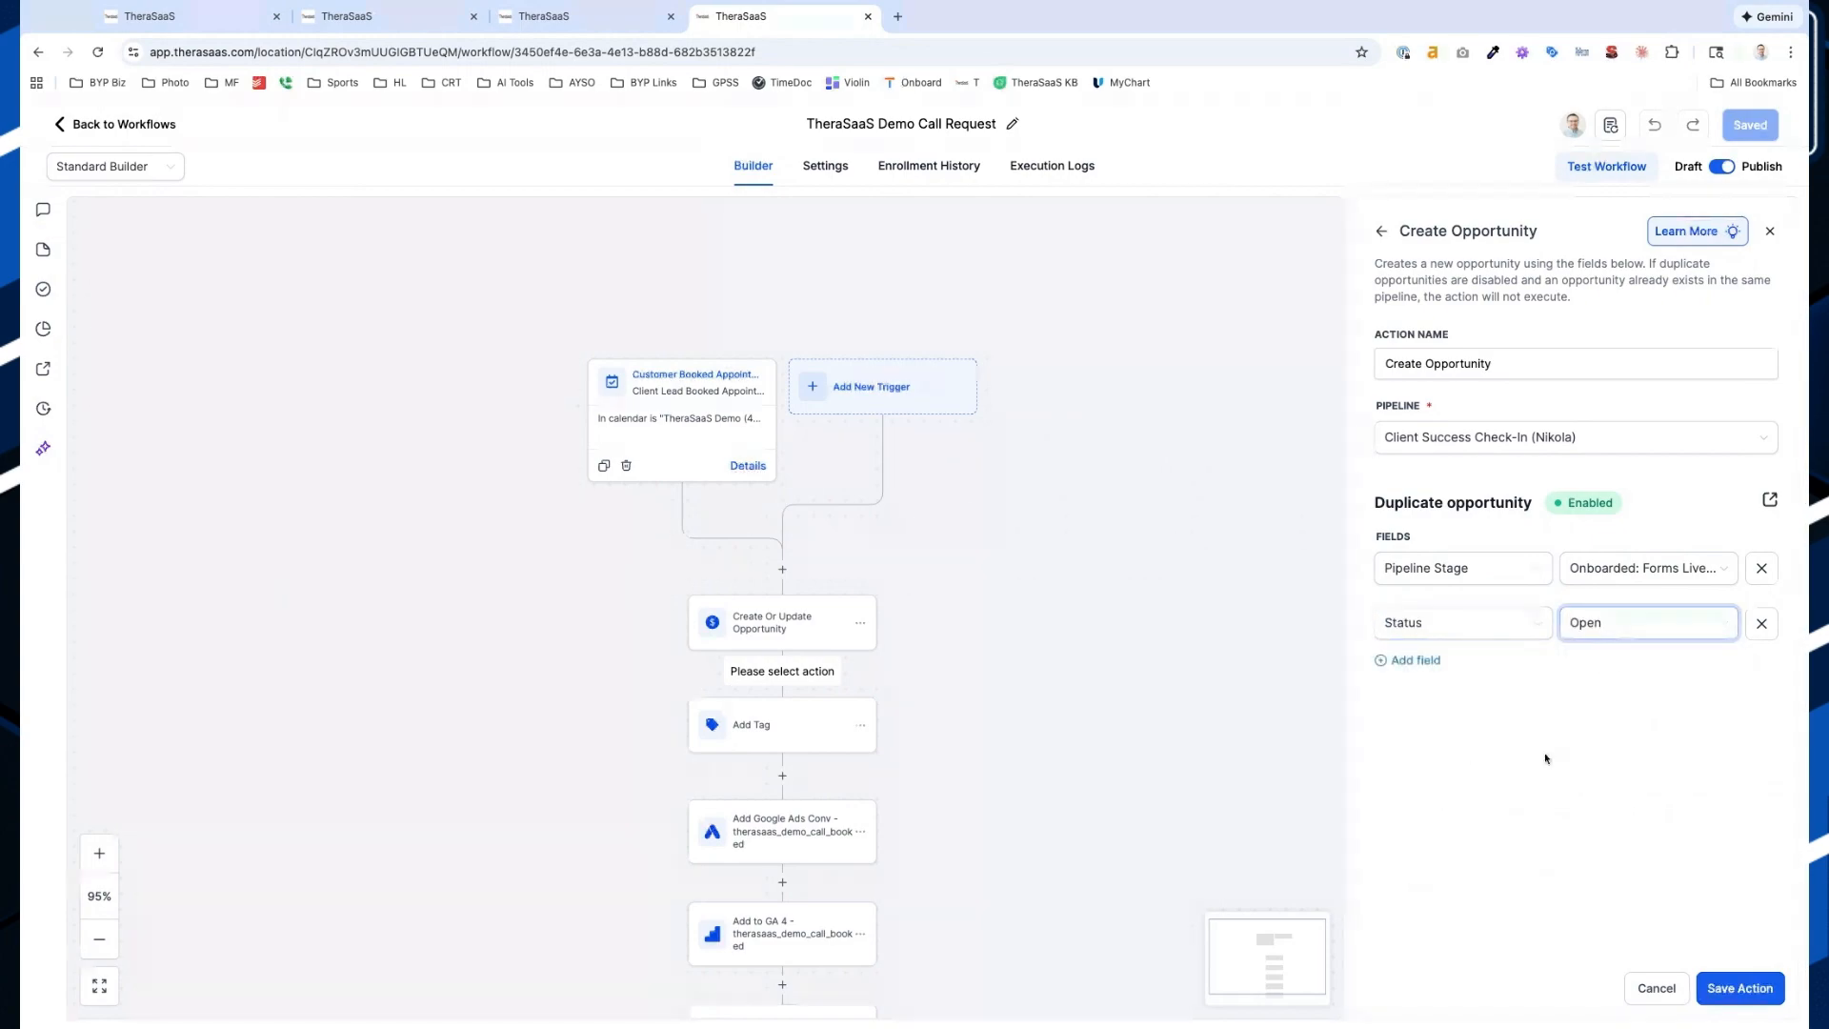
pyautogui.click(1706, 972)
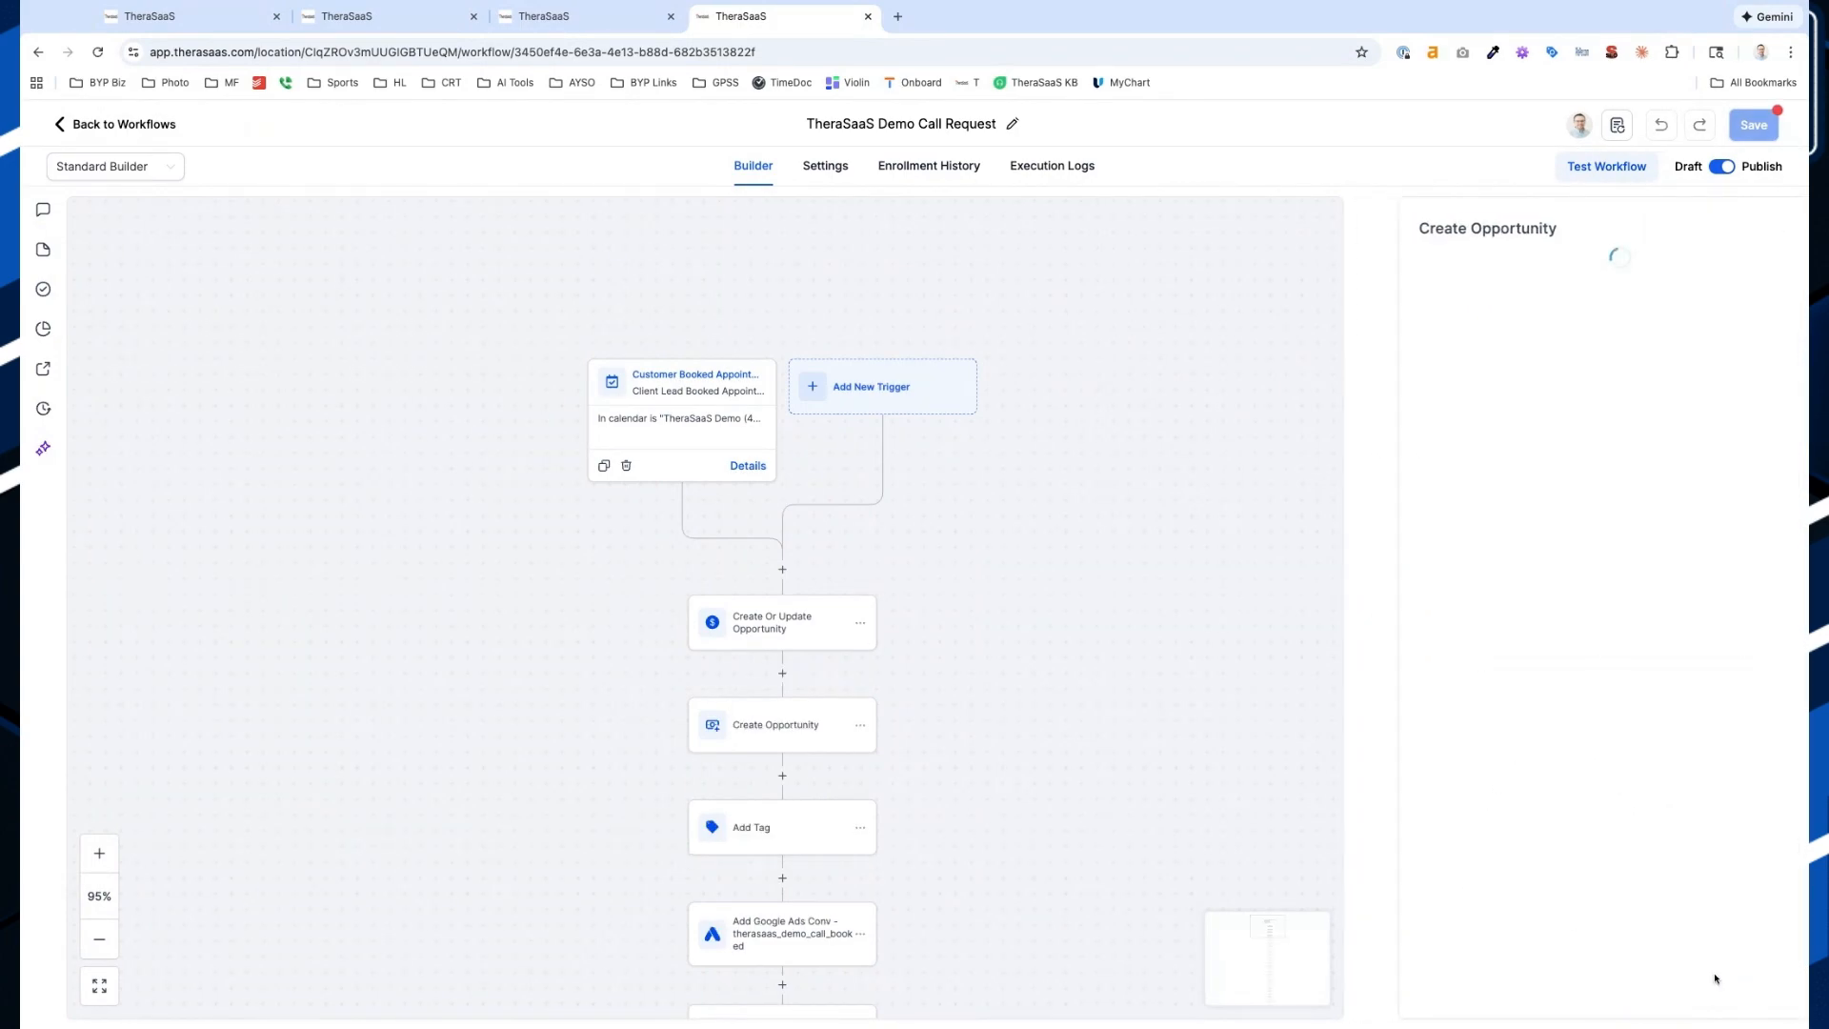
# Delete the Create Opportunity action that sits below Create Or Update Opportunity
pyautogui.scroll(3, 765, 714)
pyautogui.scroll(5, 765, 715)
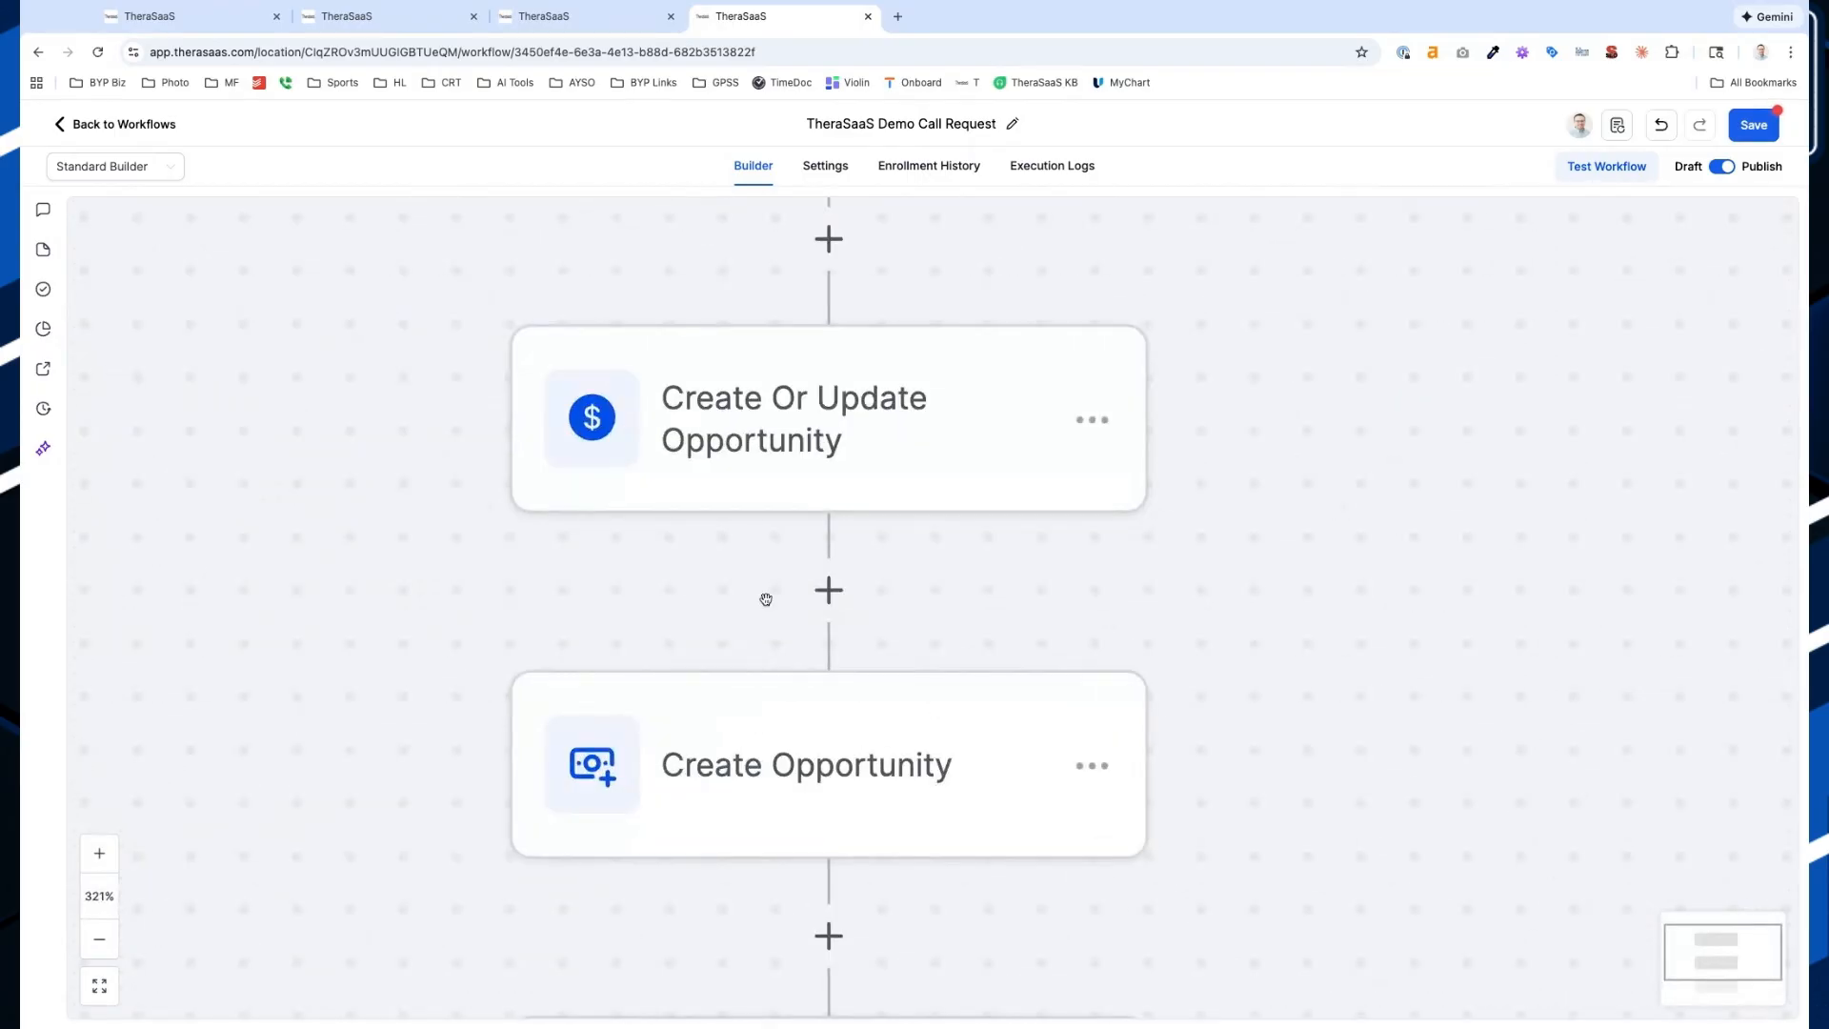
pyautogui.click(1091, 767)
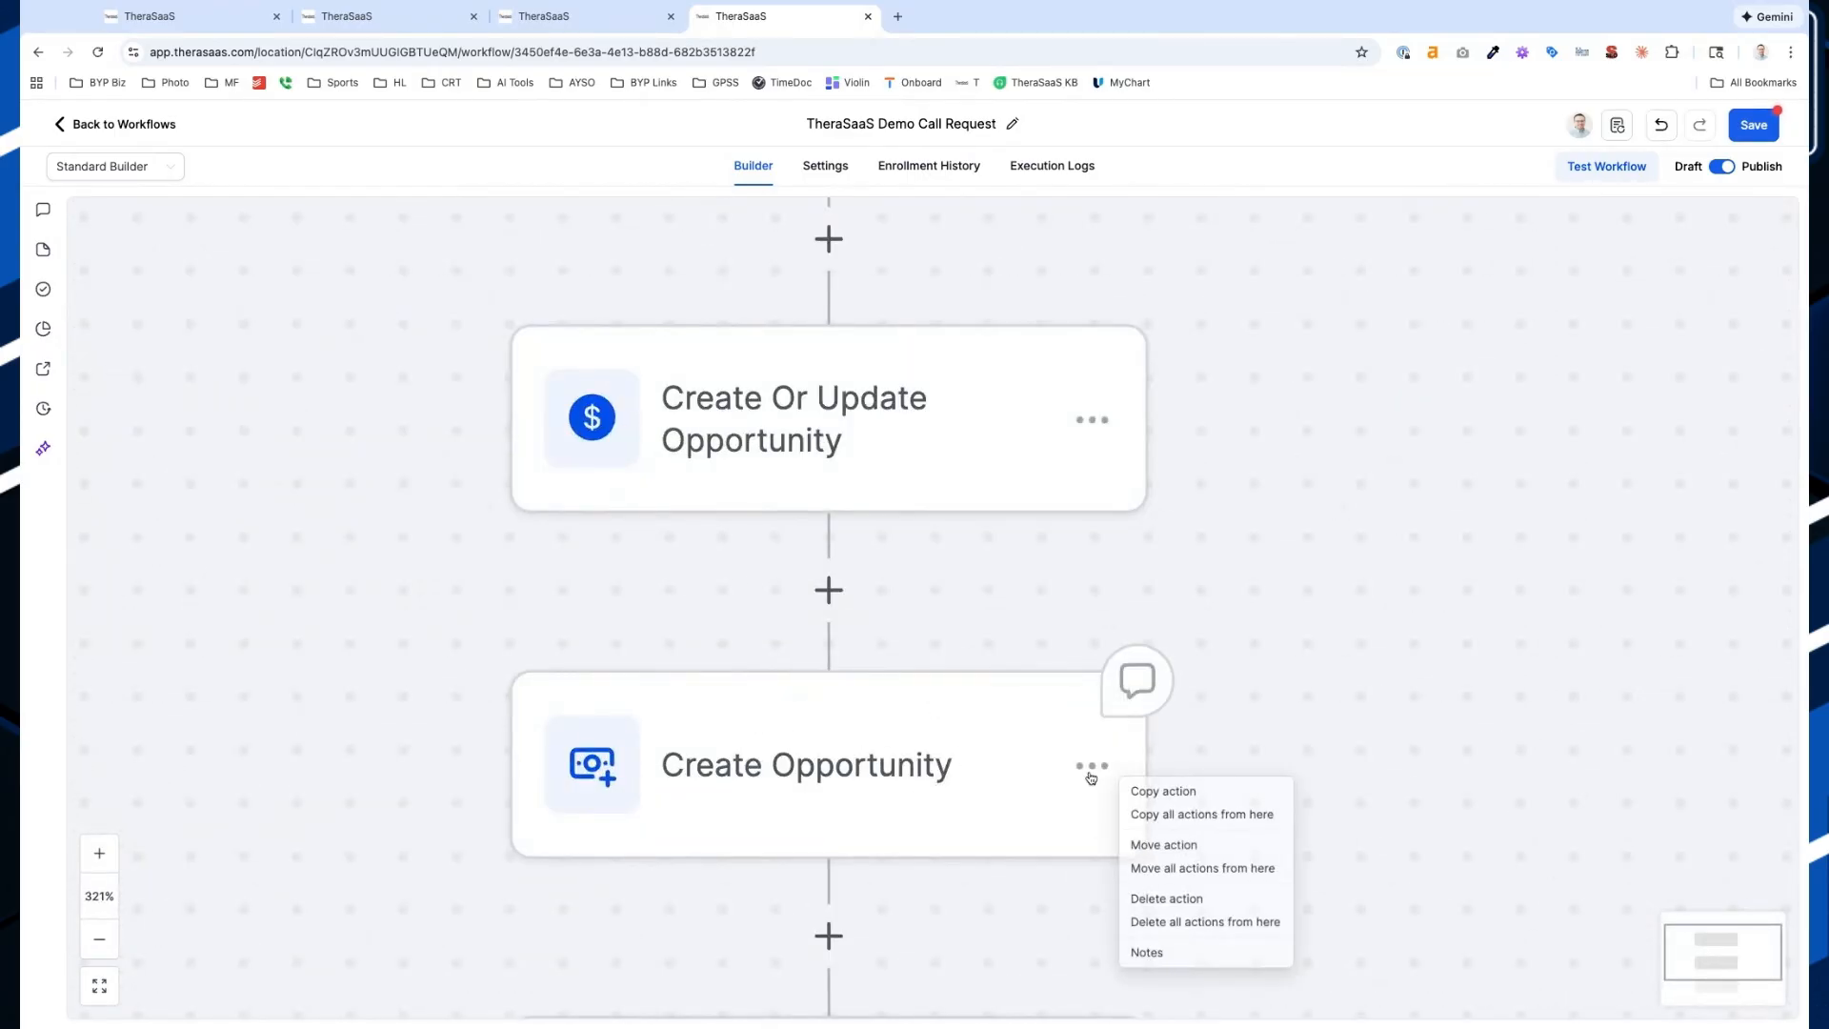
pyautogui.click(1166, 899)
pyautogui.click(1107, 666)
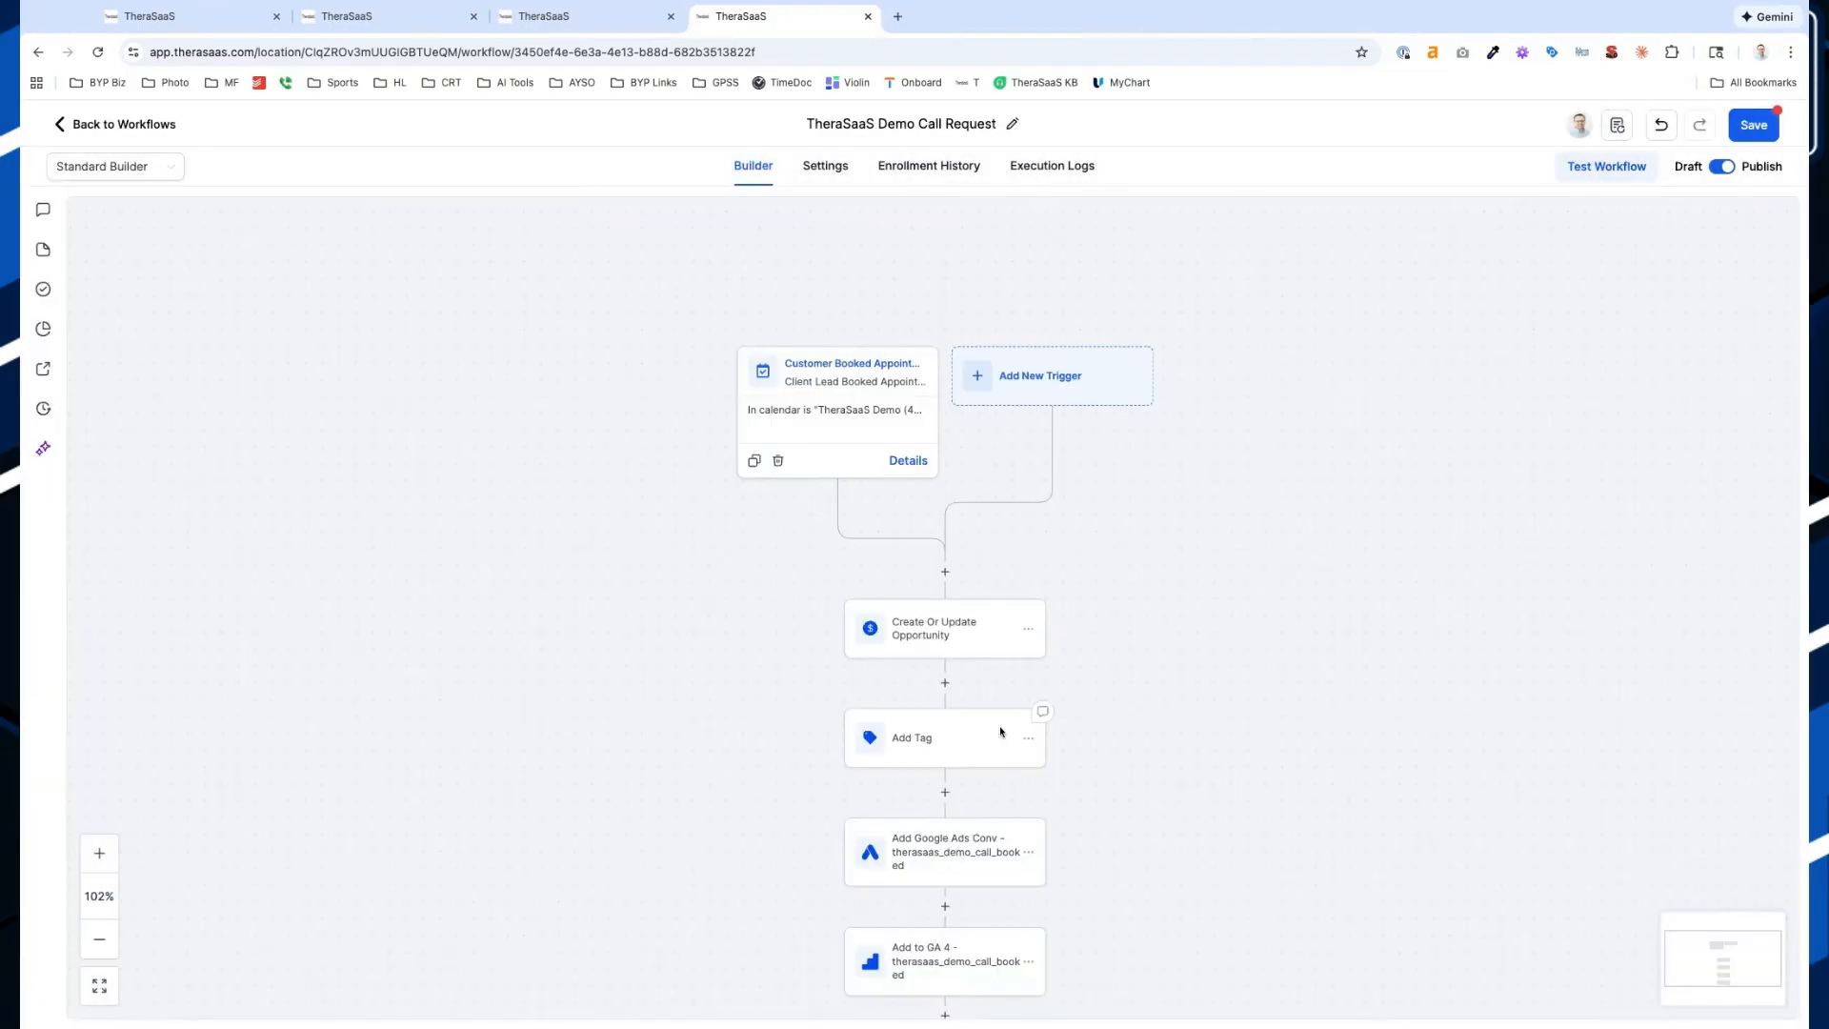
# Review the tag applied by the Add Tag action and the actions that follow it
pyautogui.click(937, 752)
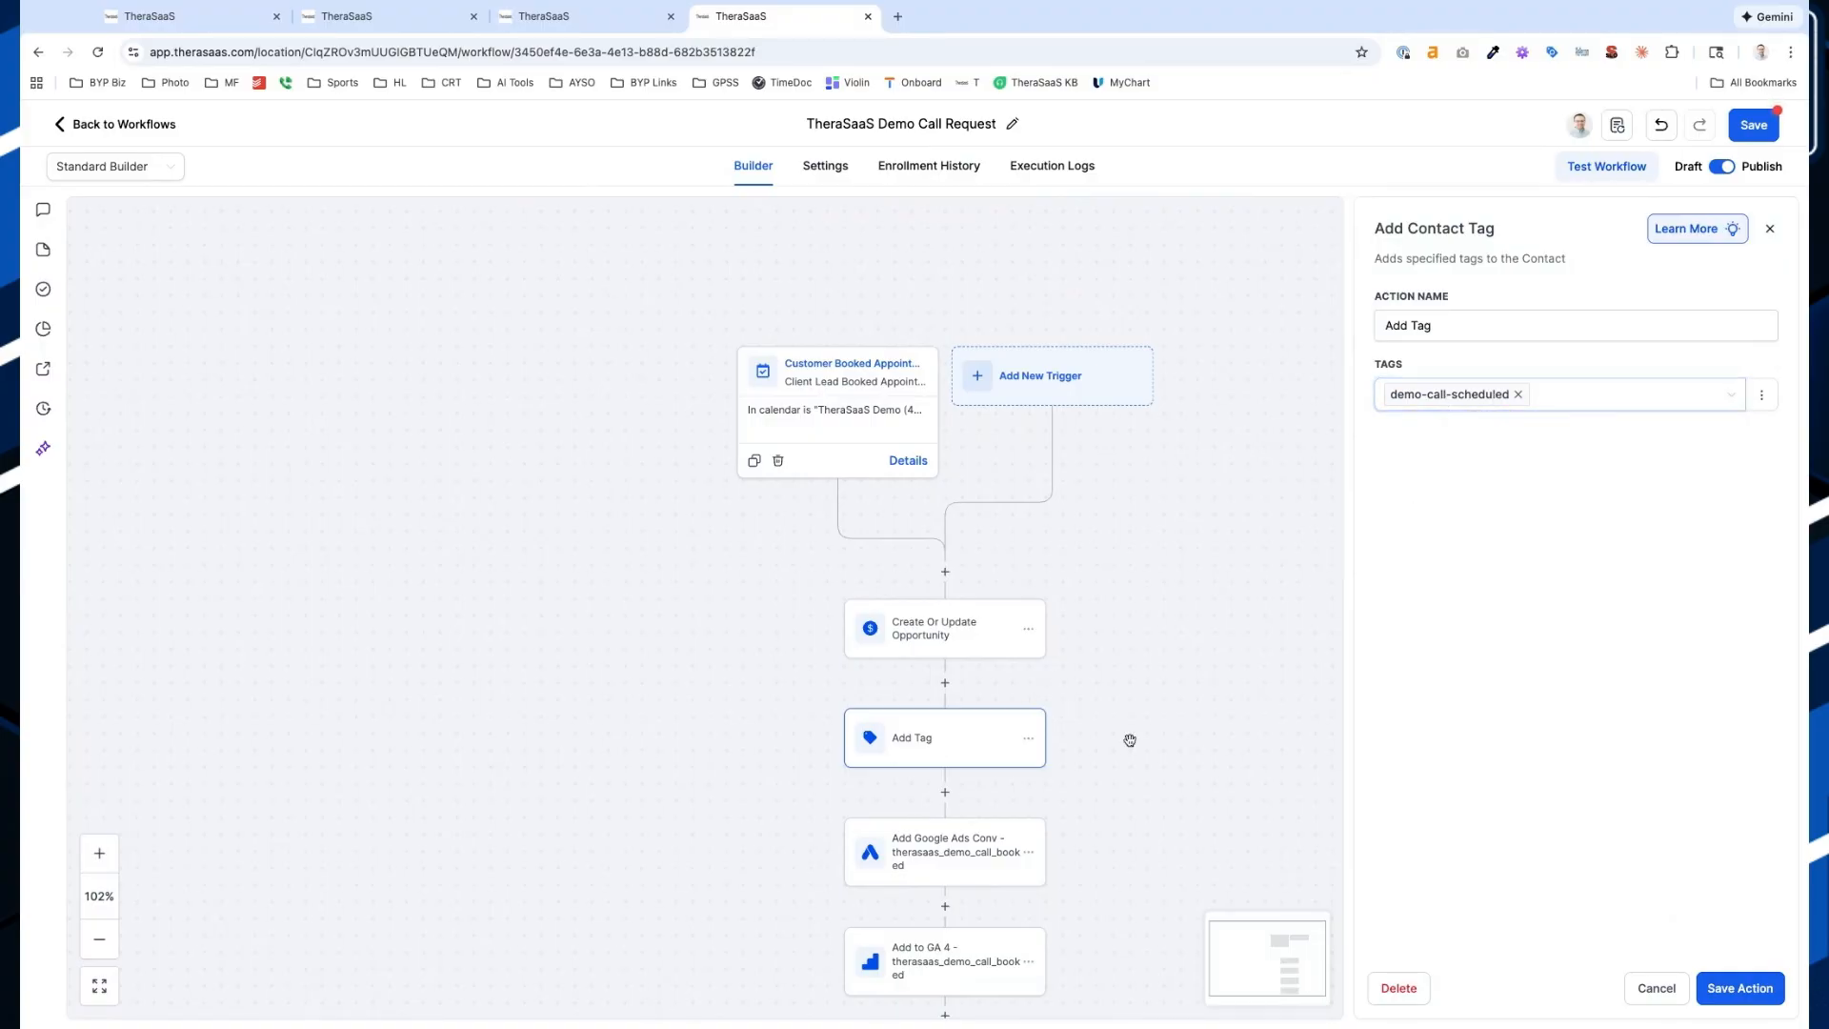
pyautogui.scroll(-3, 1102, 768)
pyautogui.scroll(5, 1009, 767)
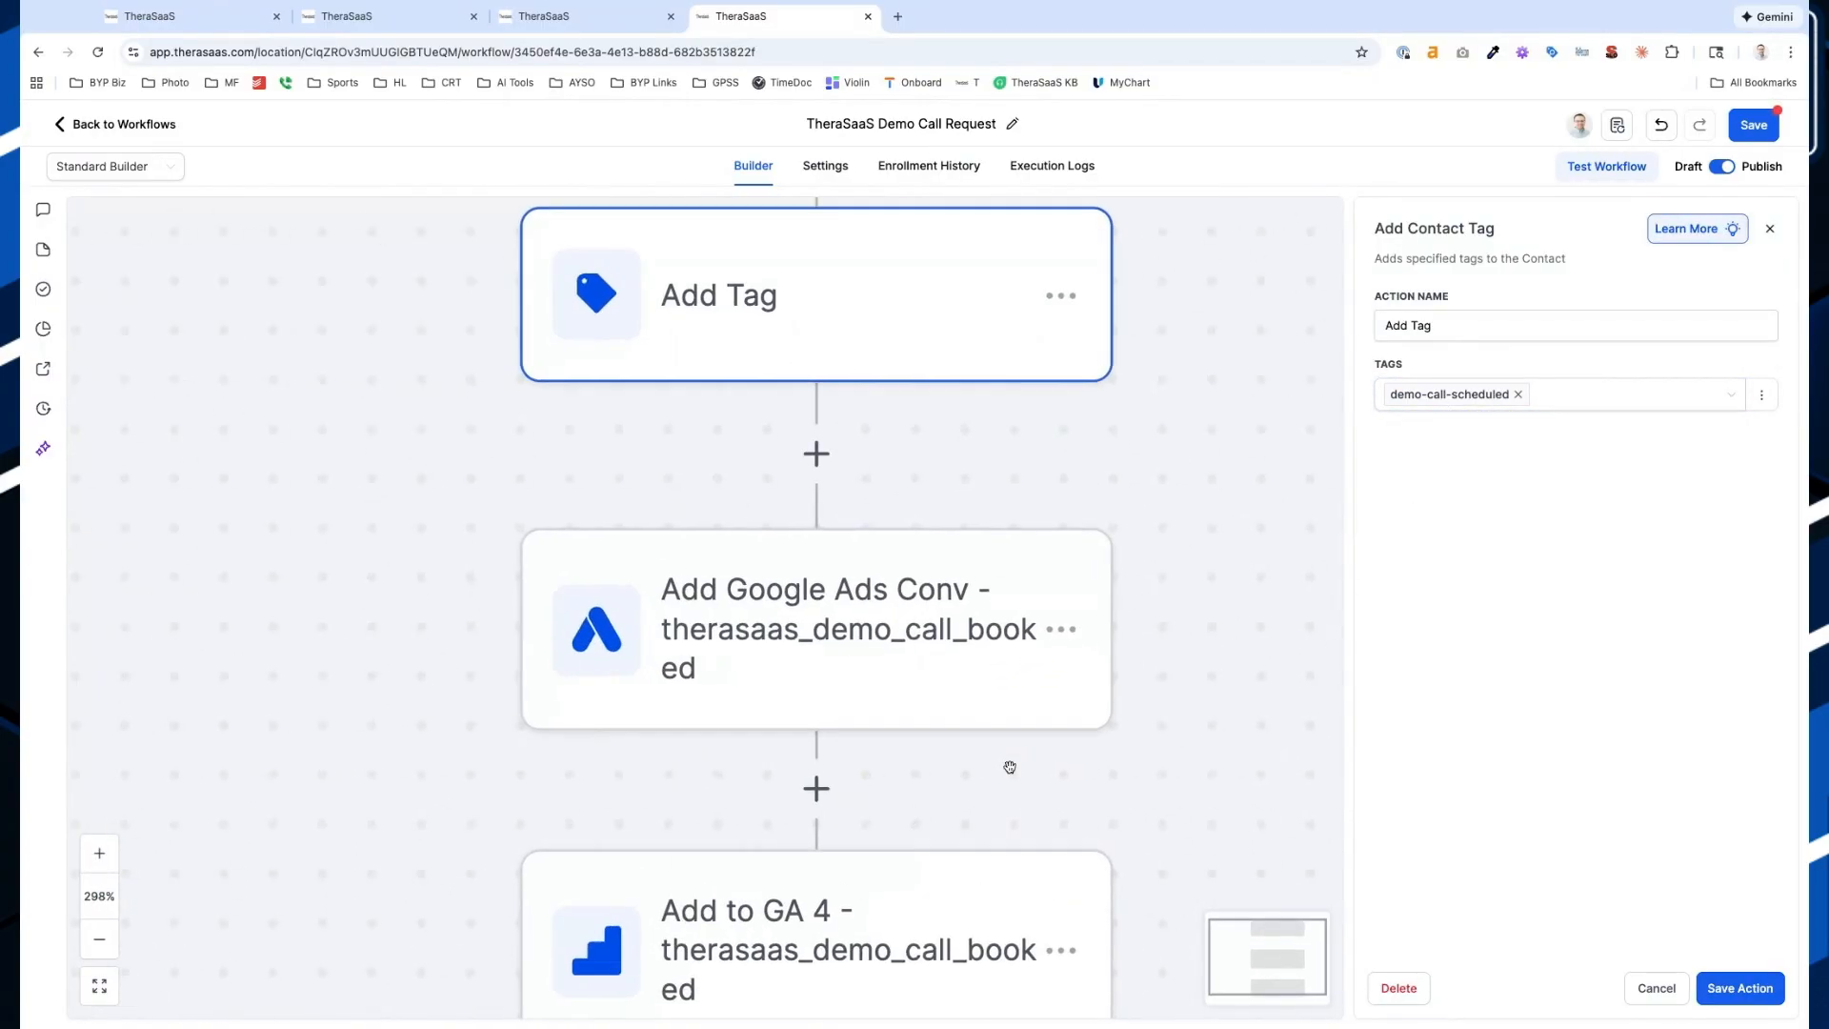
pyautogui.scroll(-4, 1010, 767)
pyautogui.scroll(-2, 1010, 767)
pyautogui.scroll(-2, 874, 682)
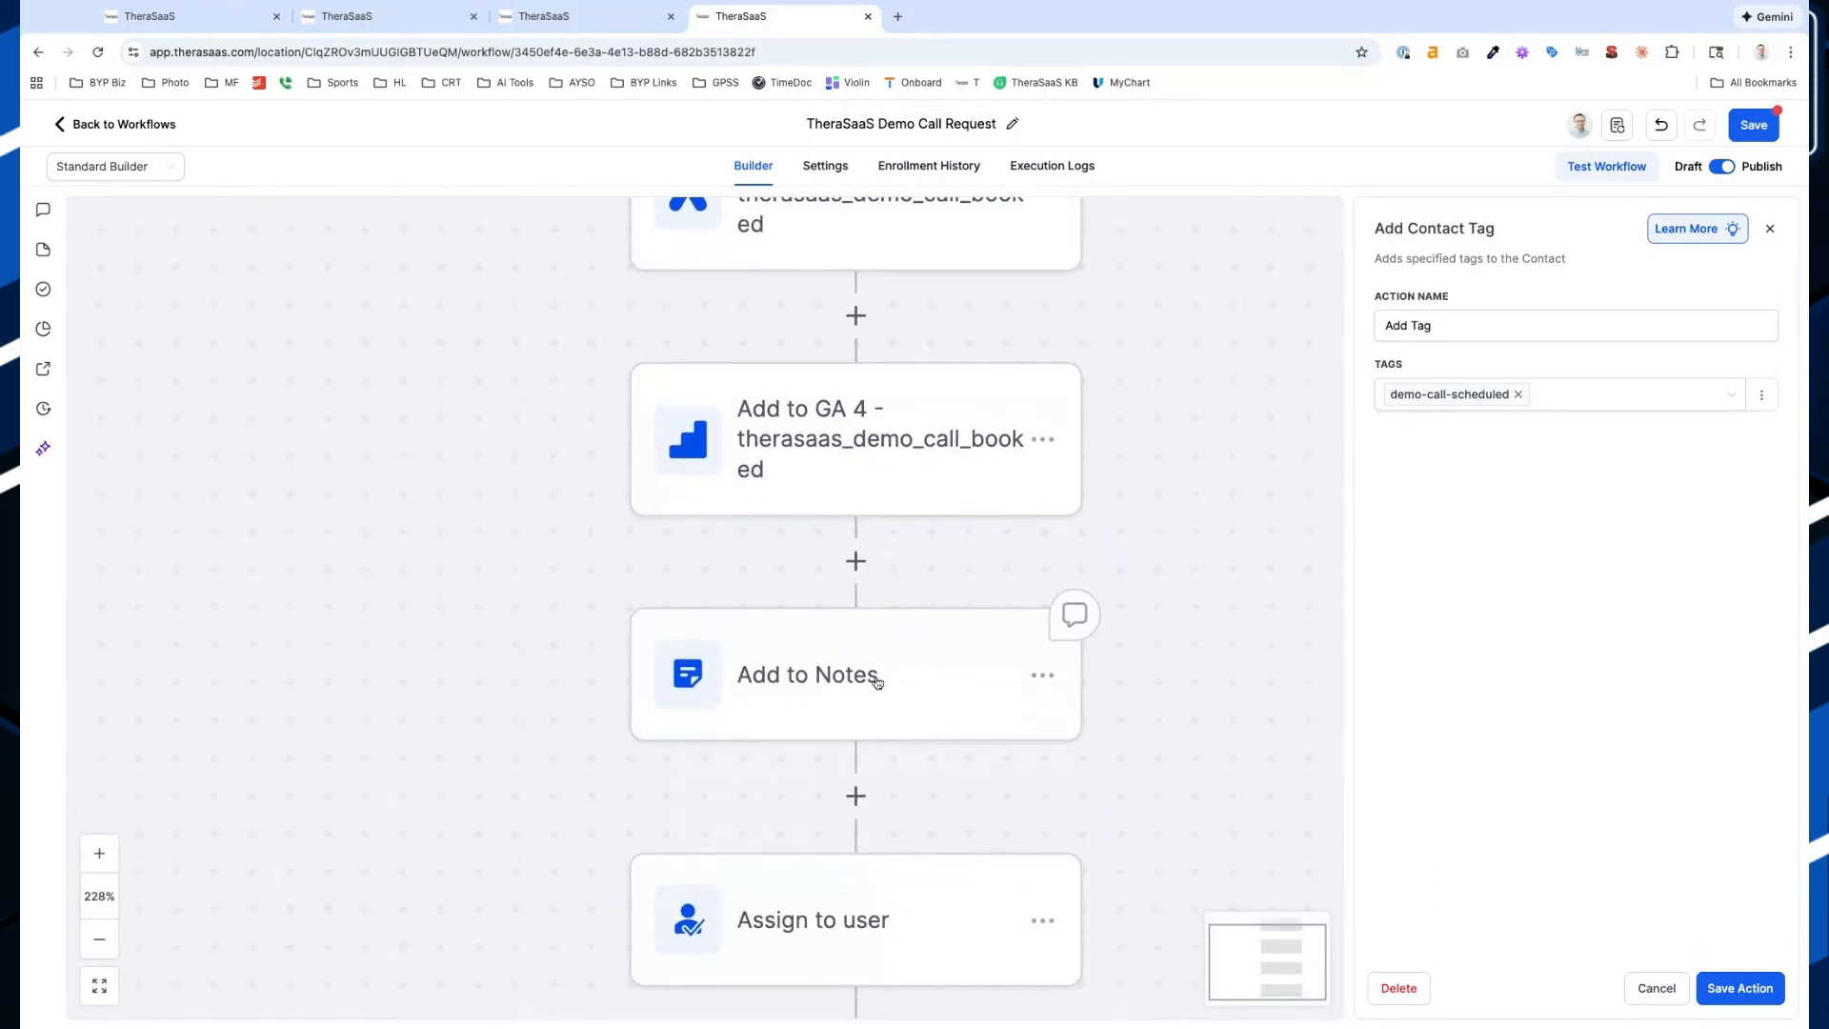
# Open the Add to Notes action and examine the contact custom field placeholders in its note
pyautogui.click(875, 682)
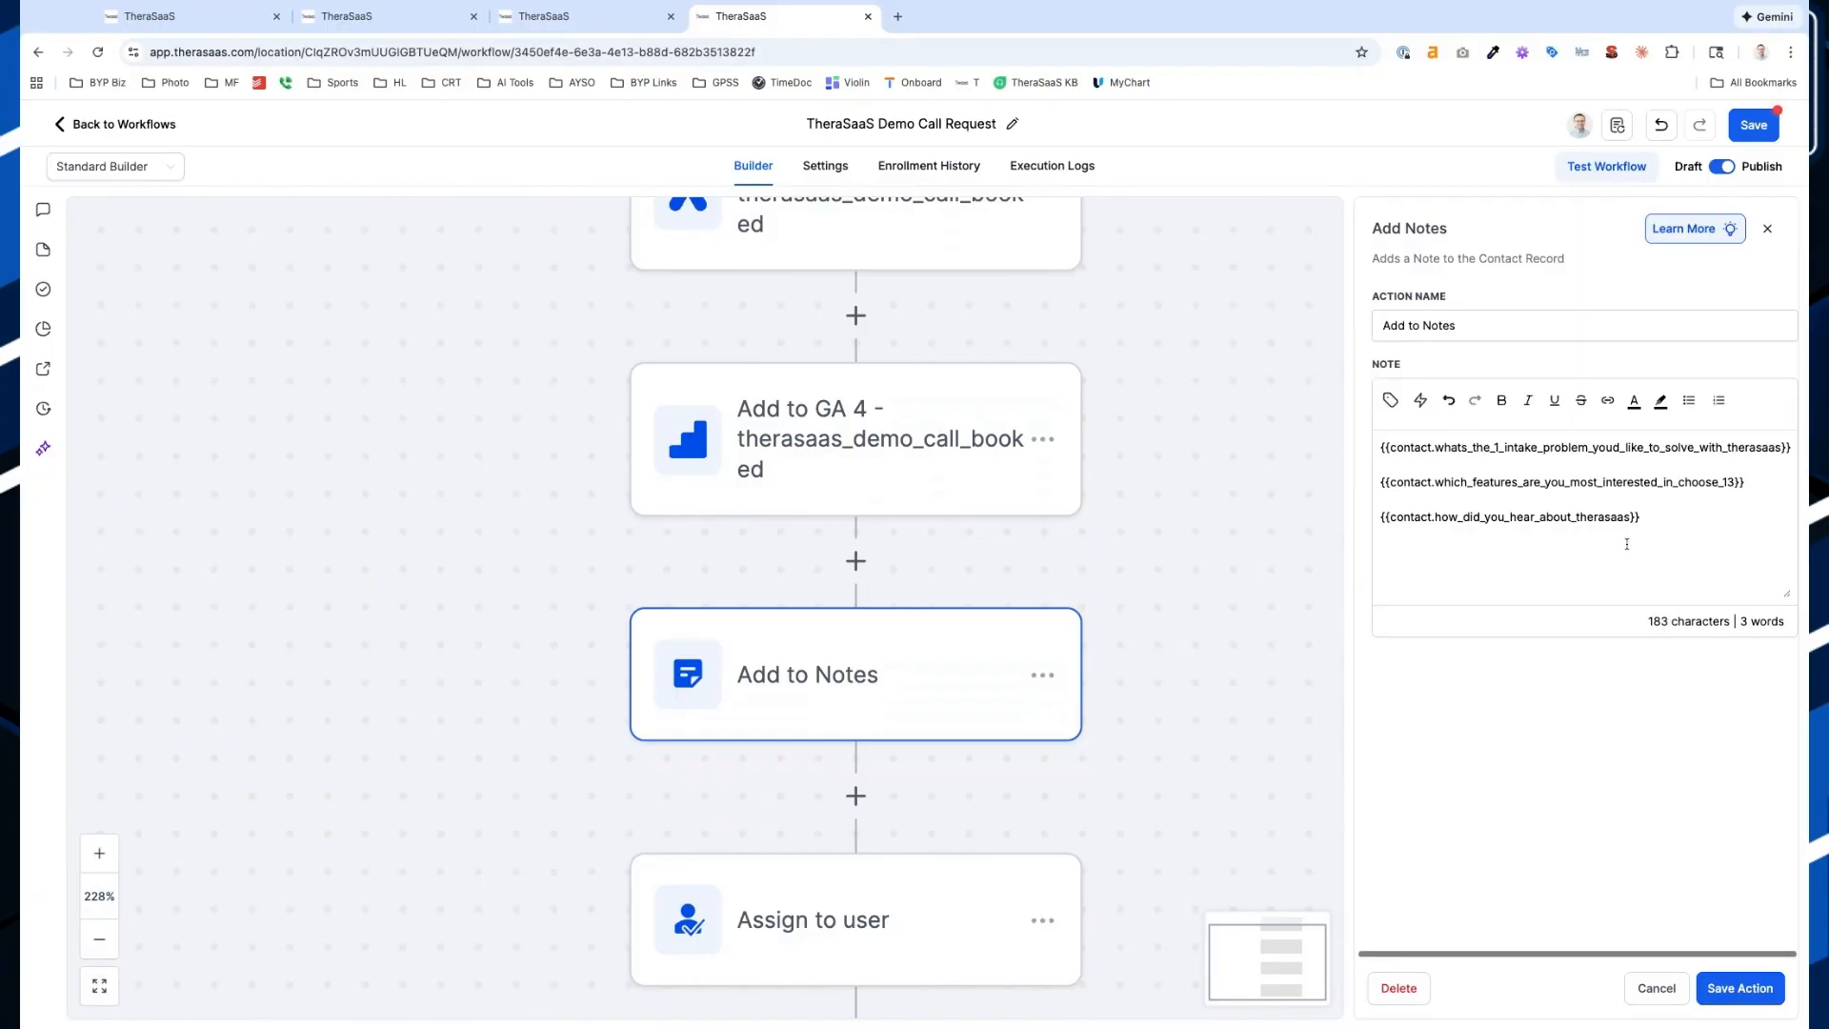
pyautogui.scroll(5, 1658, 534)
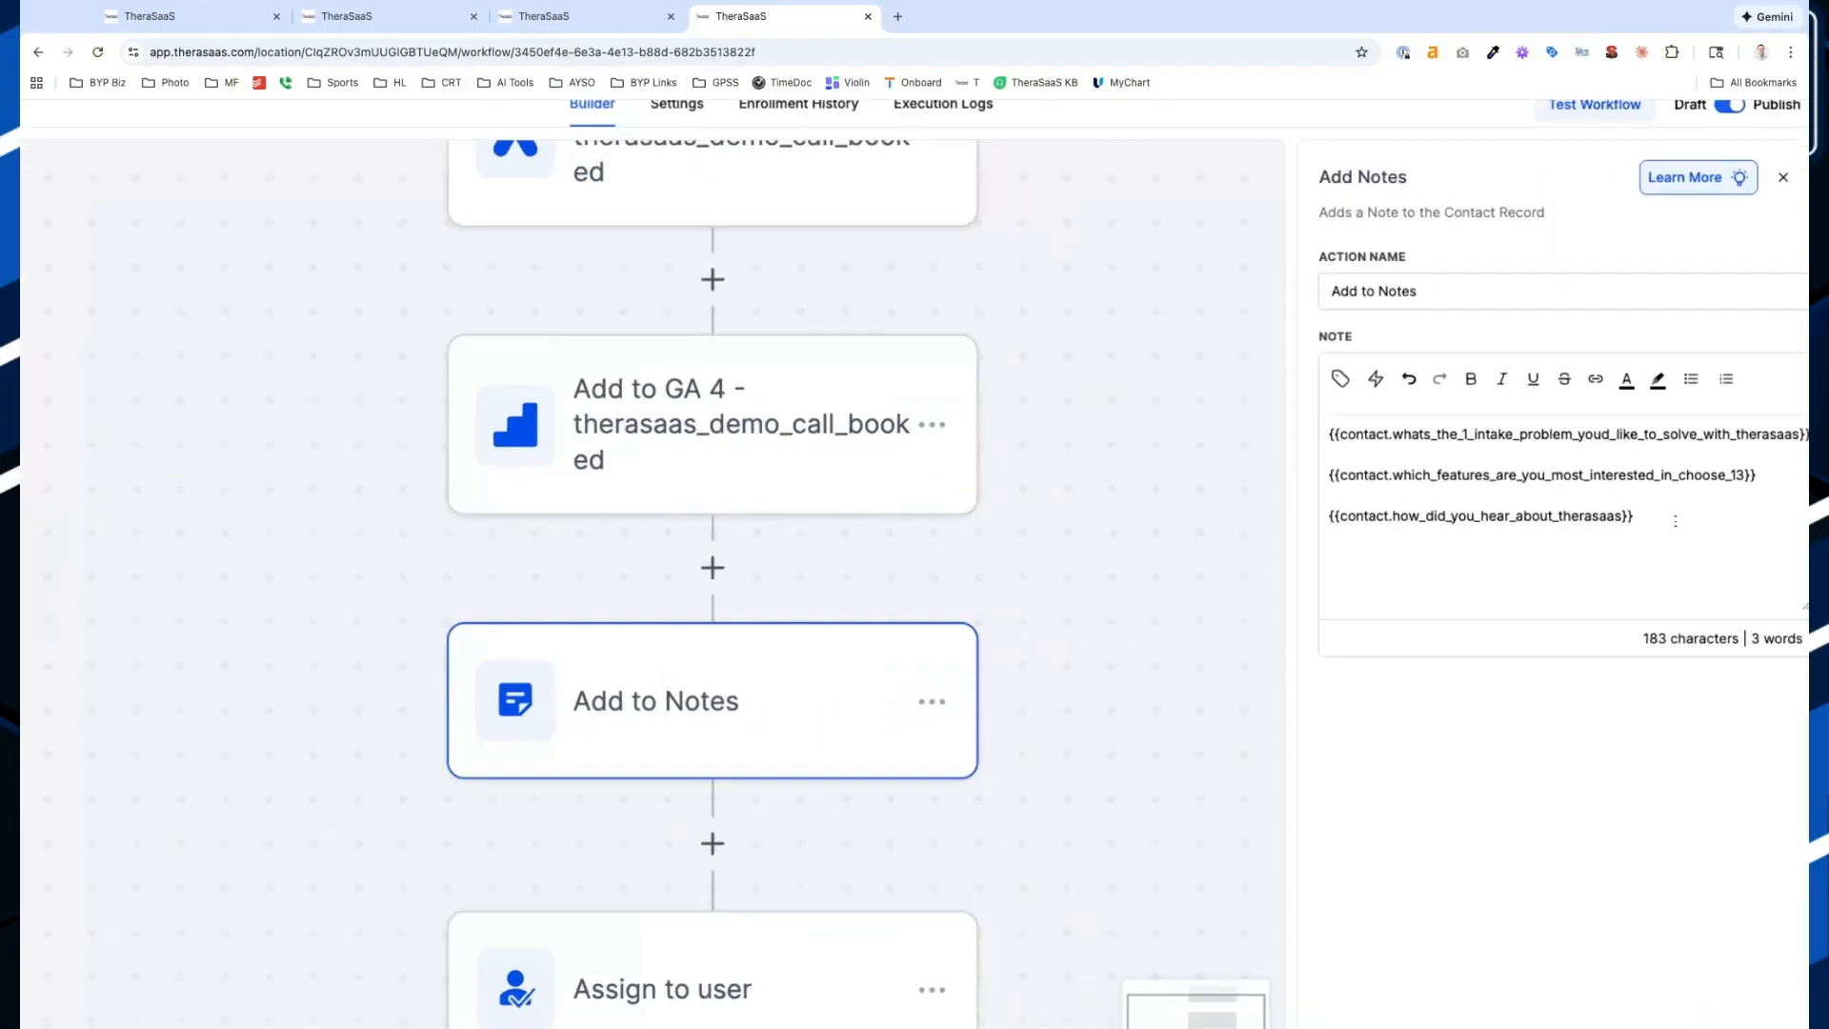
pyautogui.hscroll(1, 1673, 520)
pyautogui.scroll(1, 1675, 522)
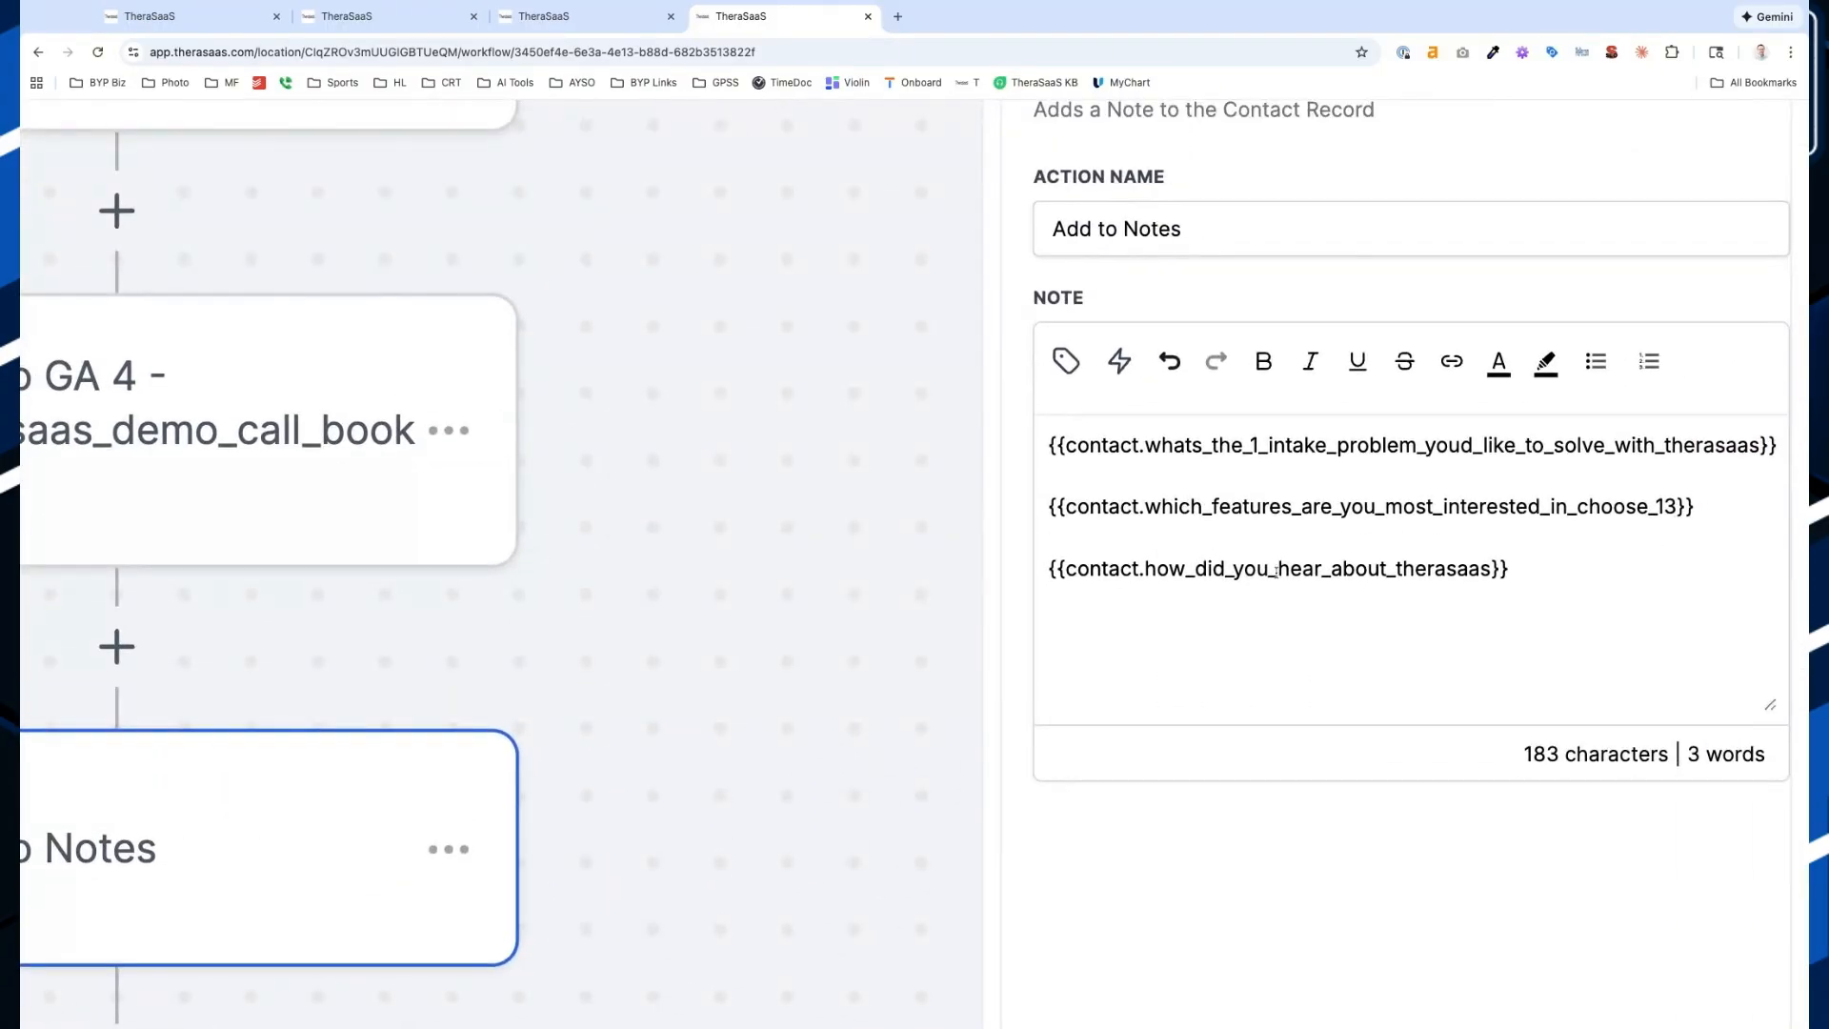
pyautogui.click(1514, 568)
pyautogui.press('Return')
pyautogui.press('super+a')
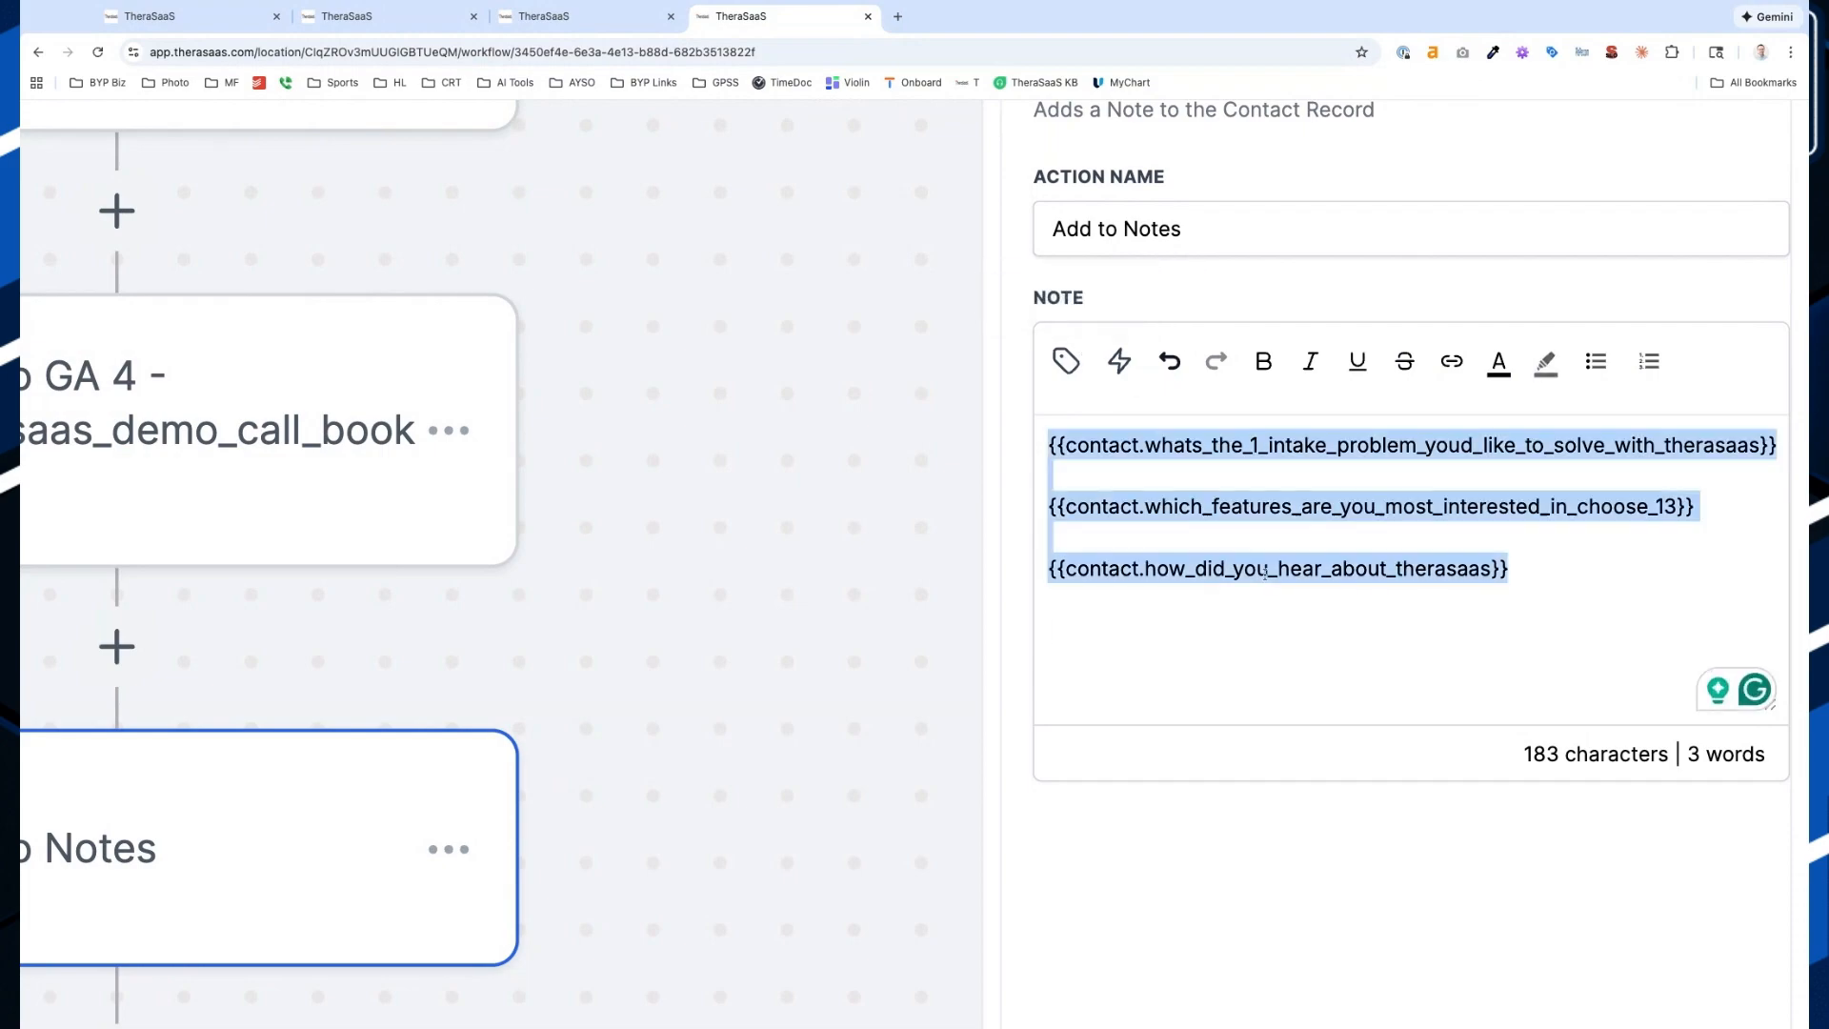
pyautogui.click(1268, 568)
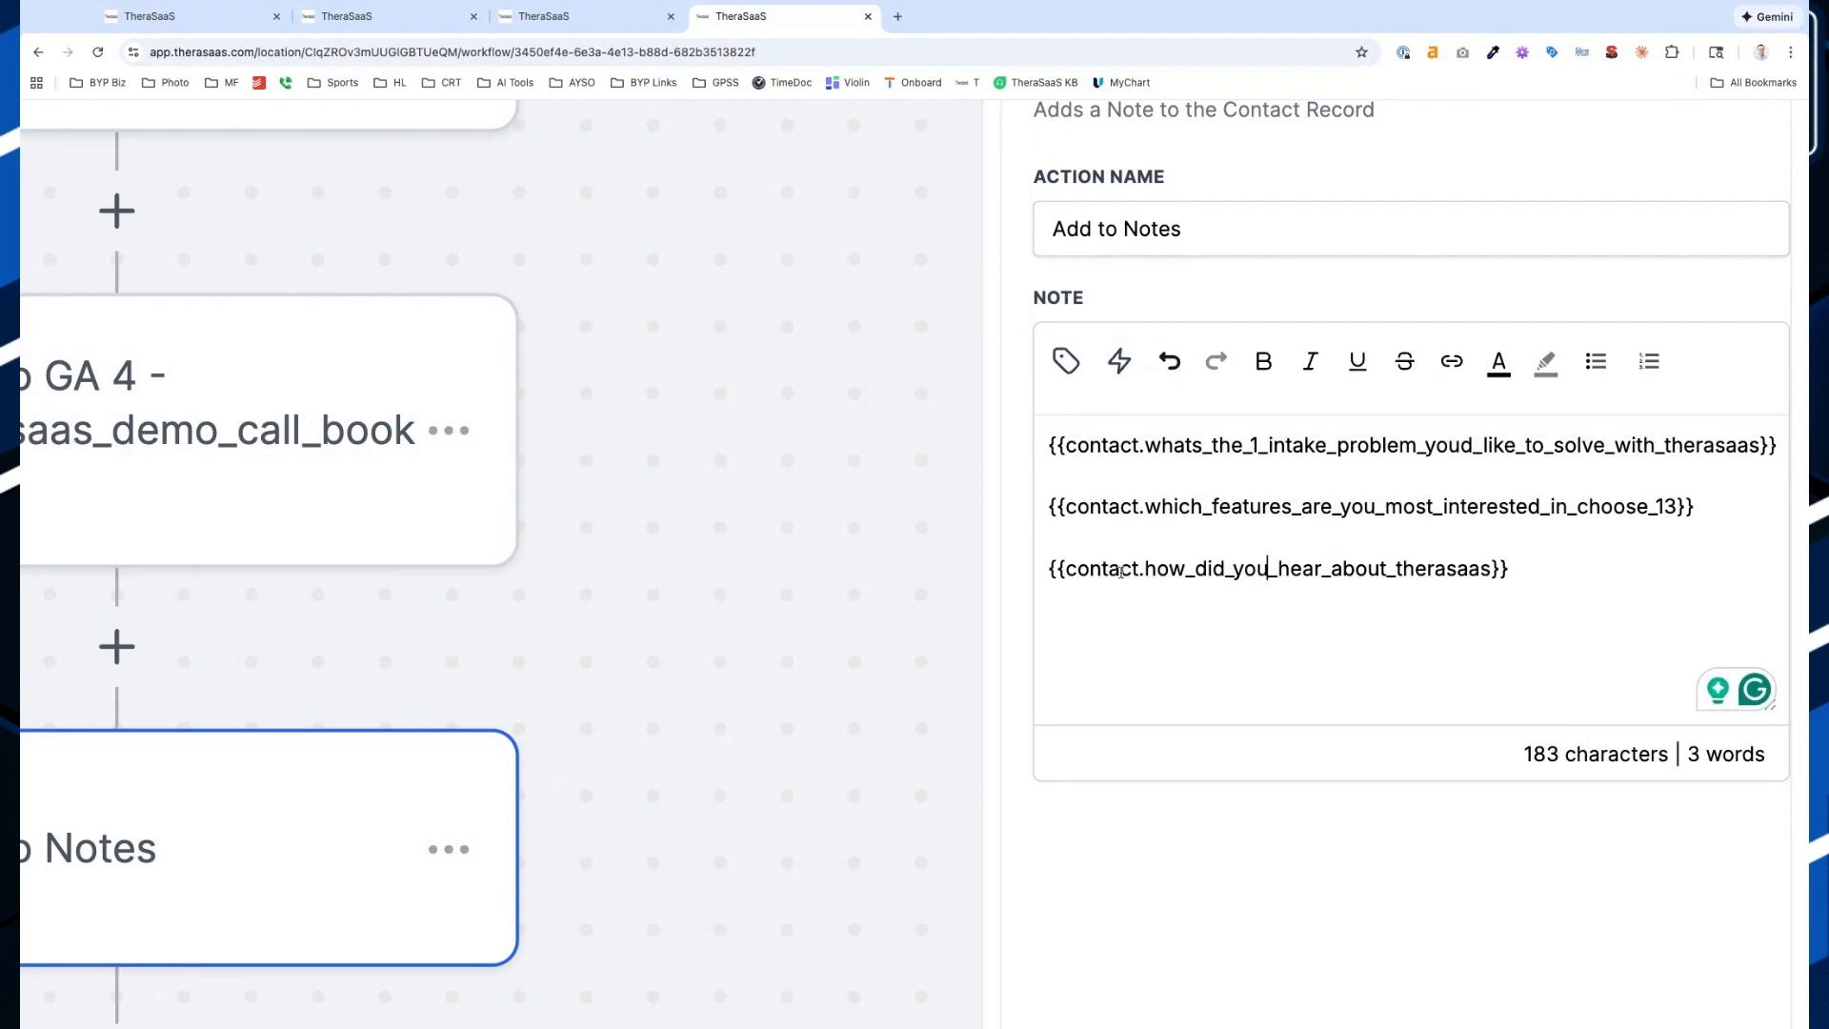
pyautogui.hotkey('shift', 'Right')
pyautogui.hotkey('shift', 'Right')
pyautogui.hotkey('shift', 'Right')
pyautogui.hotkey('shift', 'Right')
pyautogui.hotkey('shift', 'Right')
pyautogui.hotkey('shift', 'Right')
pyautogui.hotkey('shift', 'Right')
pyautogui.hotkey('shift', 'Right')
pyautogui.hotkey('shift', 'Right')
pyautogui.hotkey('shift', 'Right')
pyautogui.hotkey('shift', 'Right')
pyautogui.hotkey('shift', 'Right')
pyautogui.hotkey('shift', 'Right')
pyautogui.hotkey('shift', 'Right')
pyautogui.hotkey('shift', 'Right')
pyautogui.hotkey('shift', 'Right')
pyautogui.hotkey('shift', 'Right')
pyautogui.hotkey('shift', 'Right')
pyautogui.hotkey('shift', 'Right')
pyautogui.hotkey('shift', 'Right')
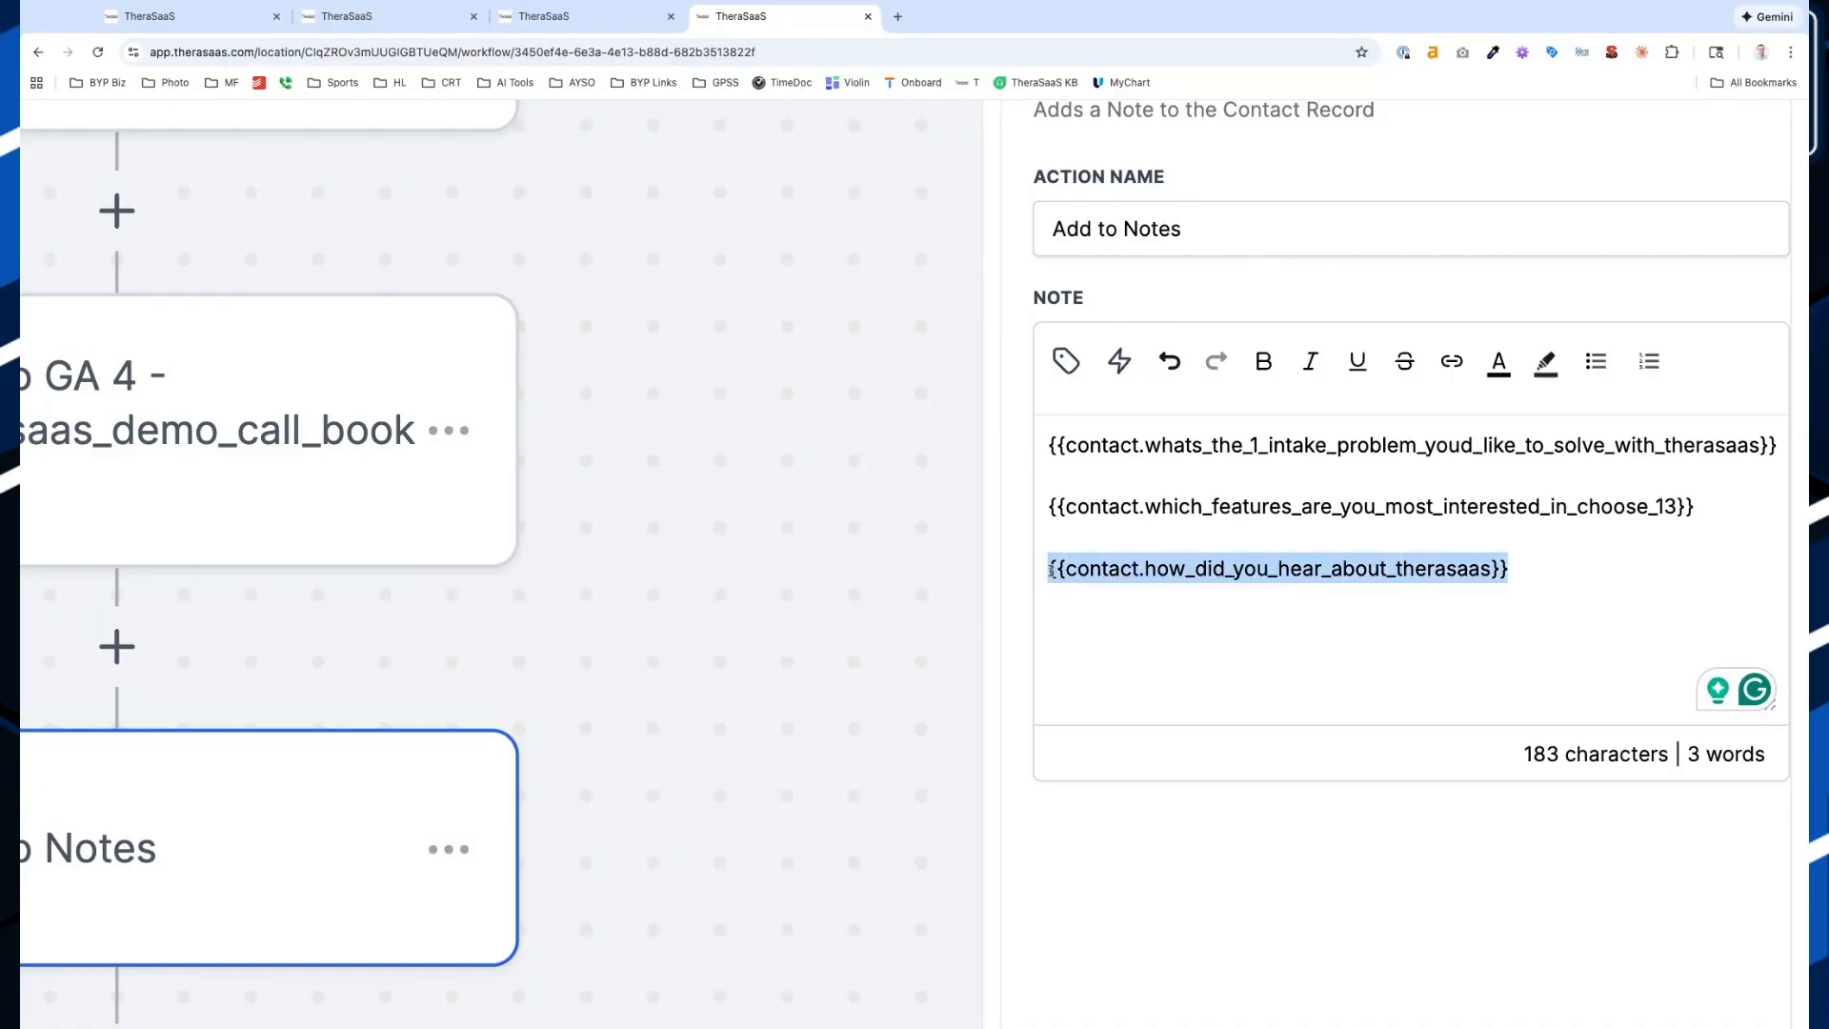
# Insert the contact custom field about existing template SMS or emails below the last placeholder in the note
pyautogui.click(1483, 623)
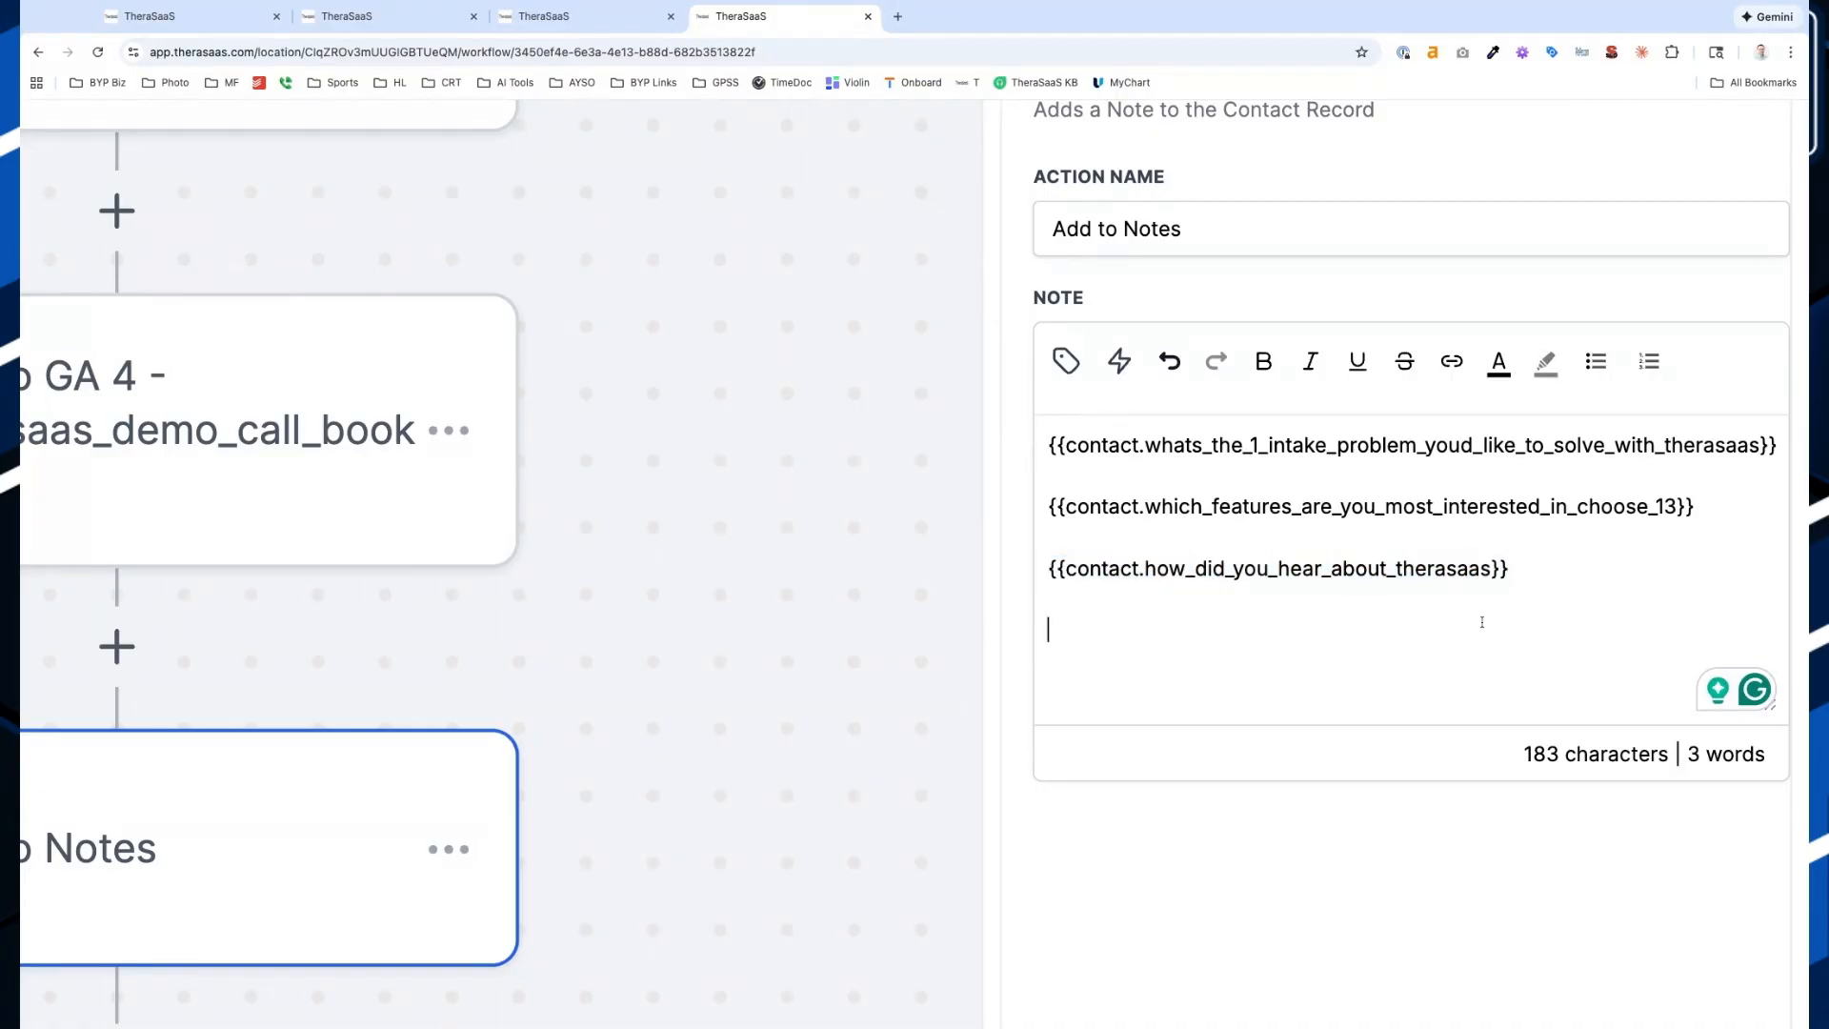
pyautogui.click(1066, 360)
pyautogui.scroll(2, 828, 575)
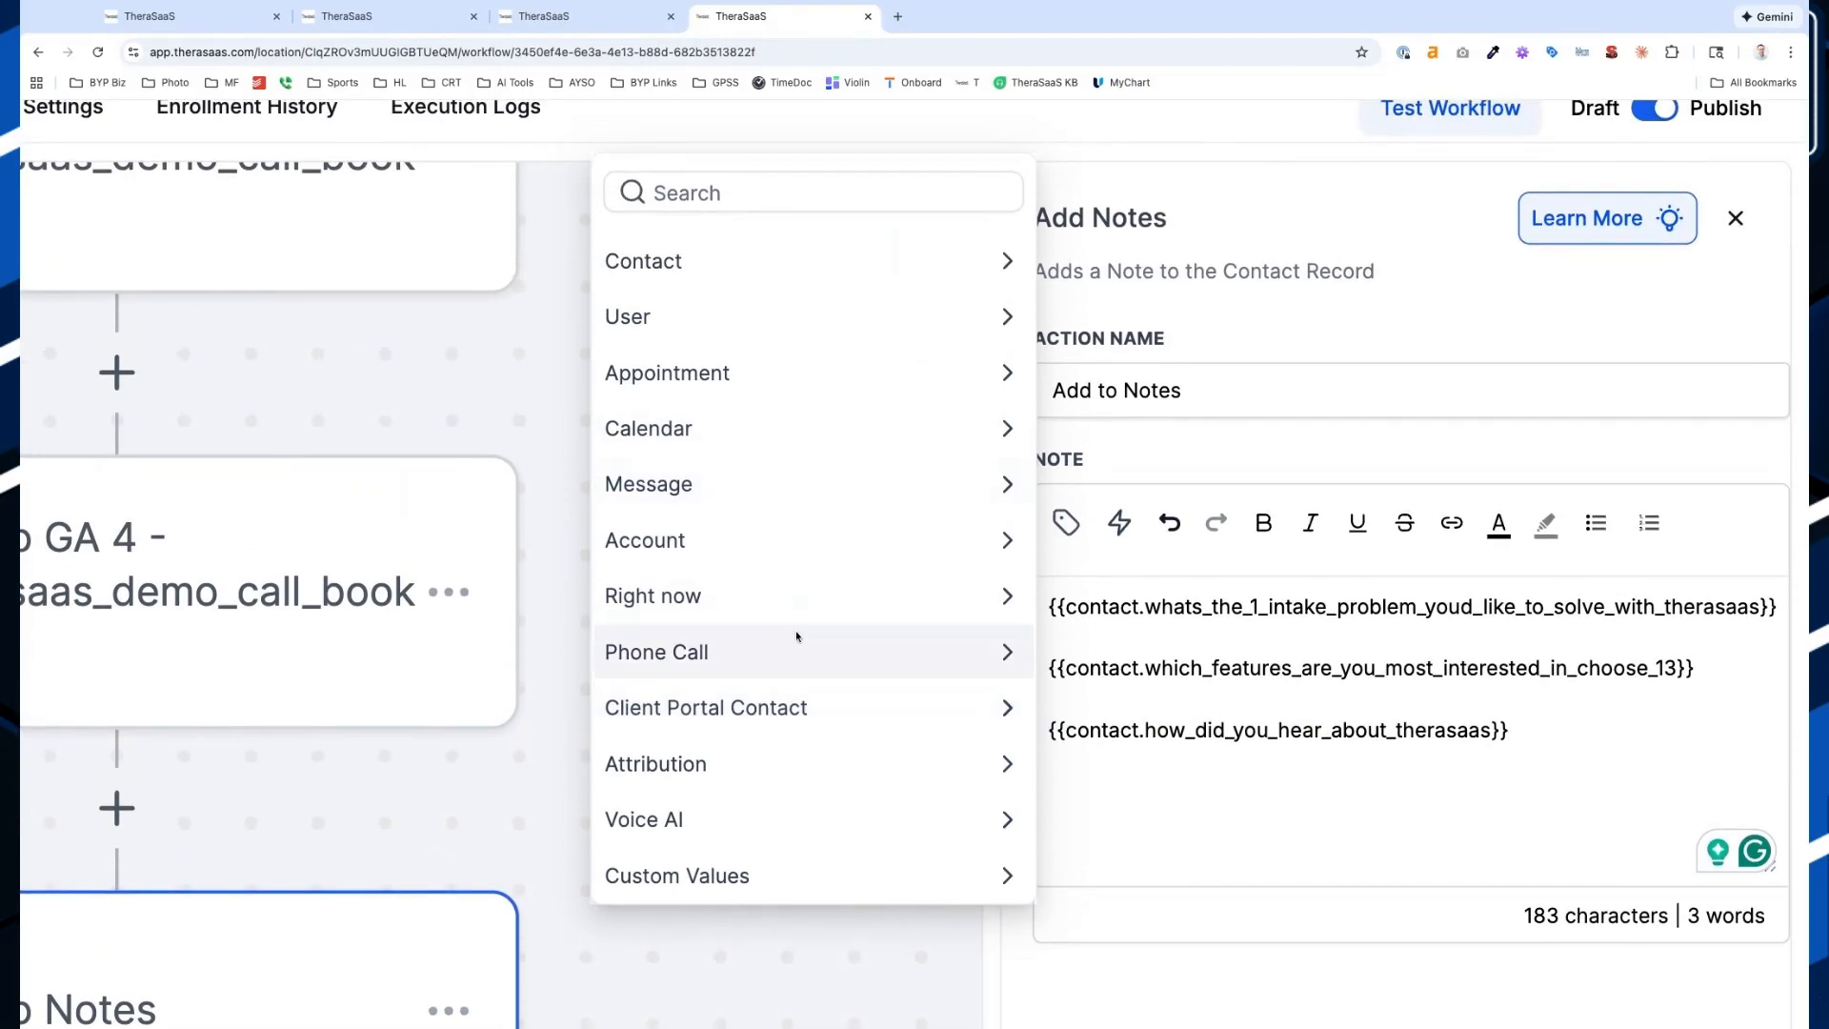
pyautogui.scroll(-2, 804, 857)
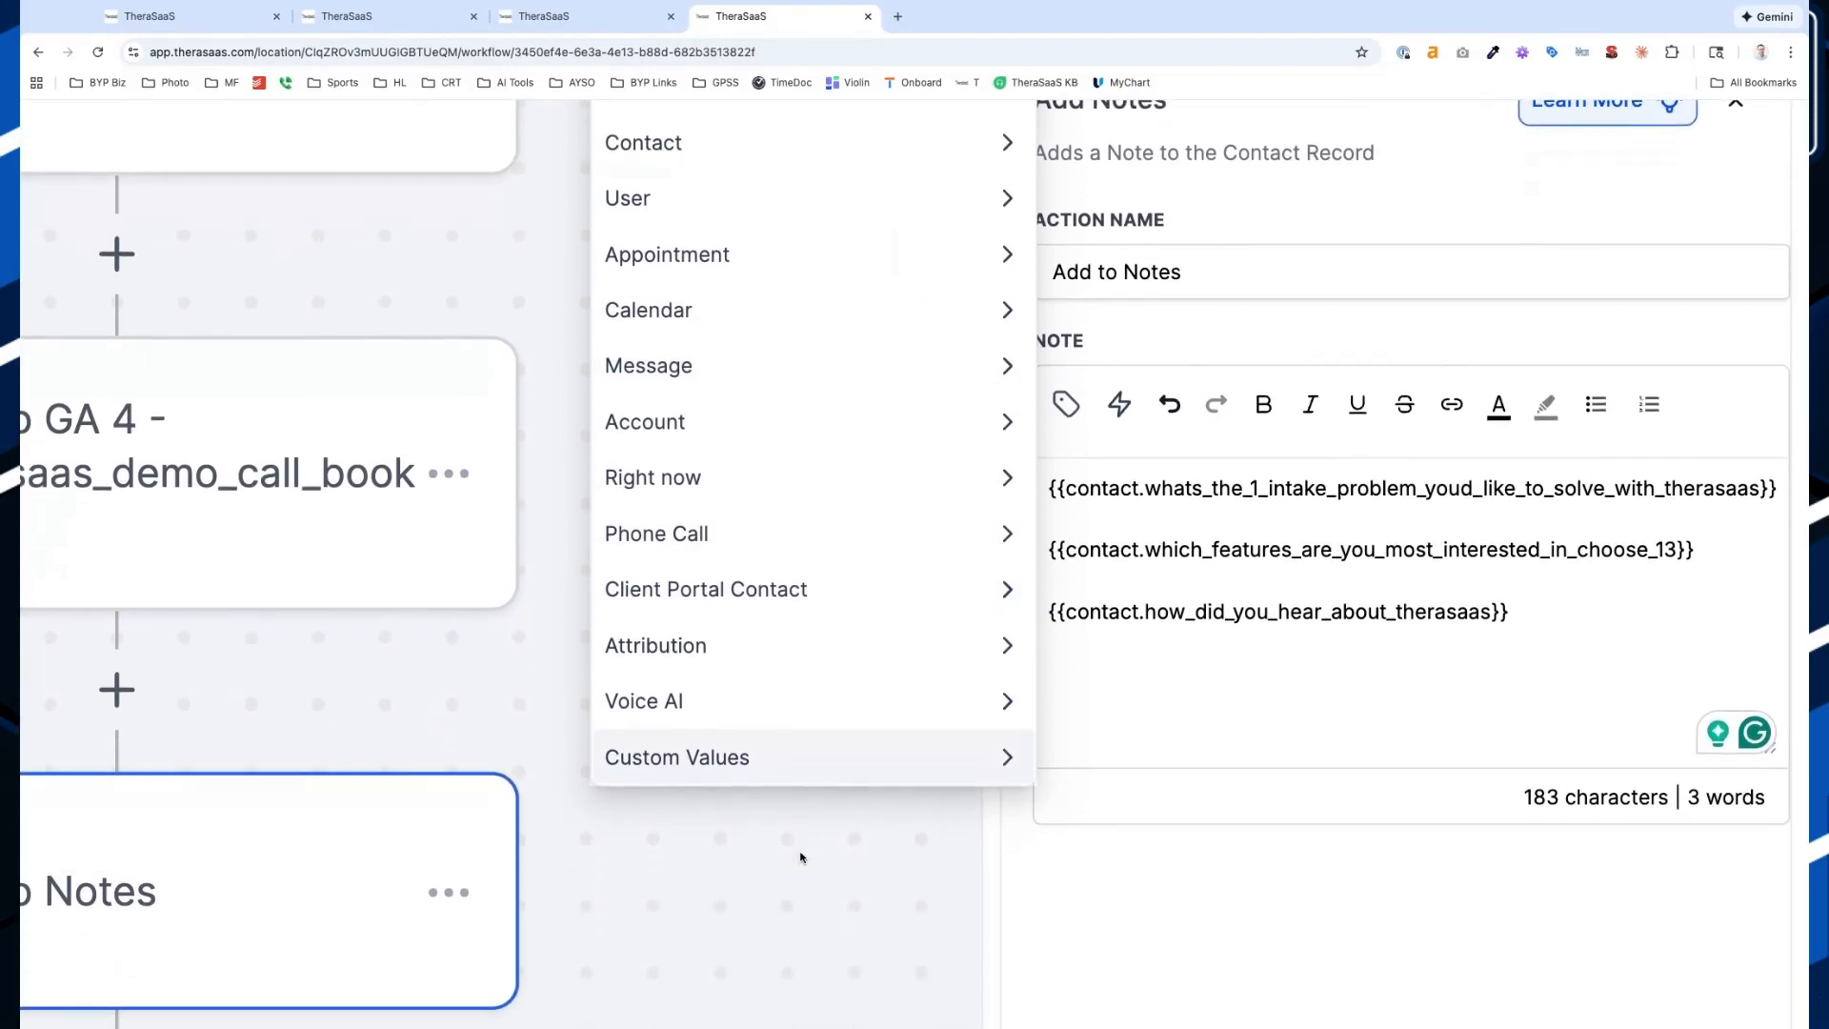
pyautogui.scroll(3, 804, 858)
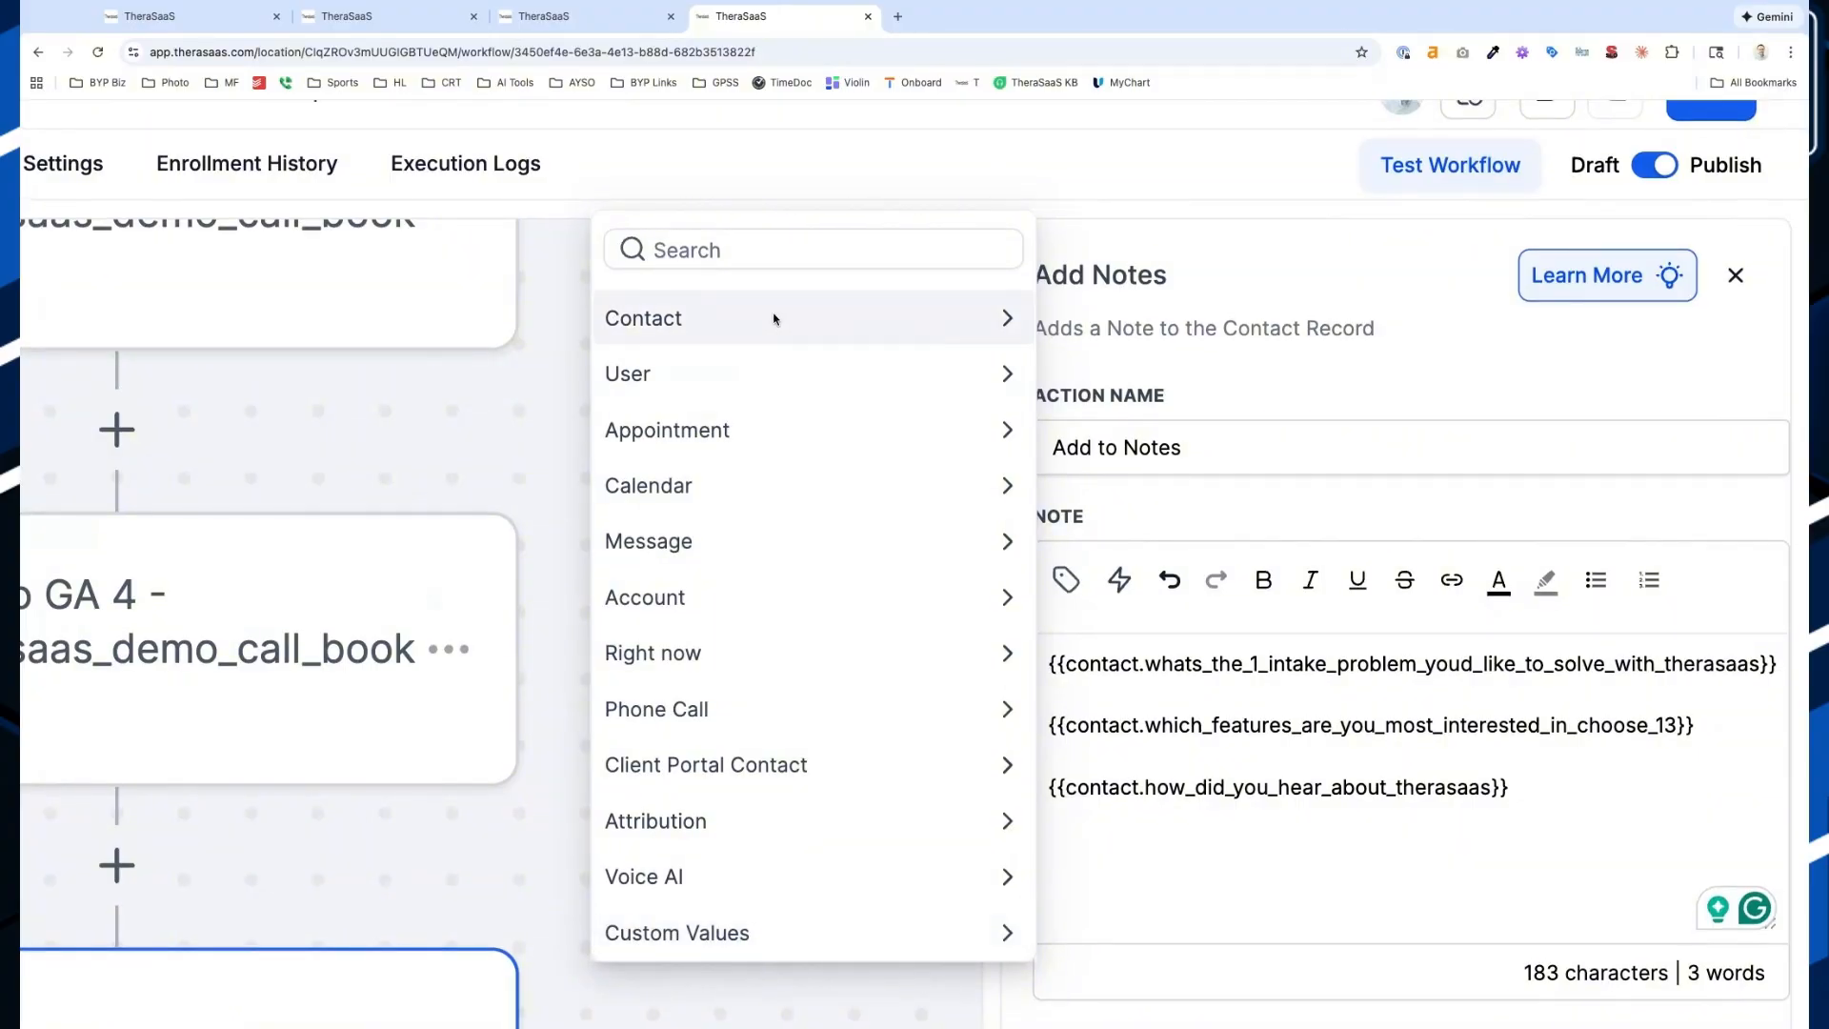
pyautogui.click(773, 320)
pyautogui.scroll(-5, 831, 709)
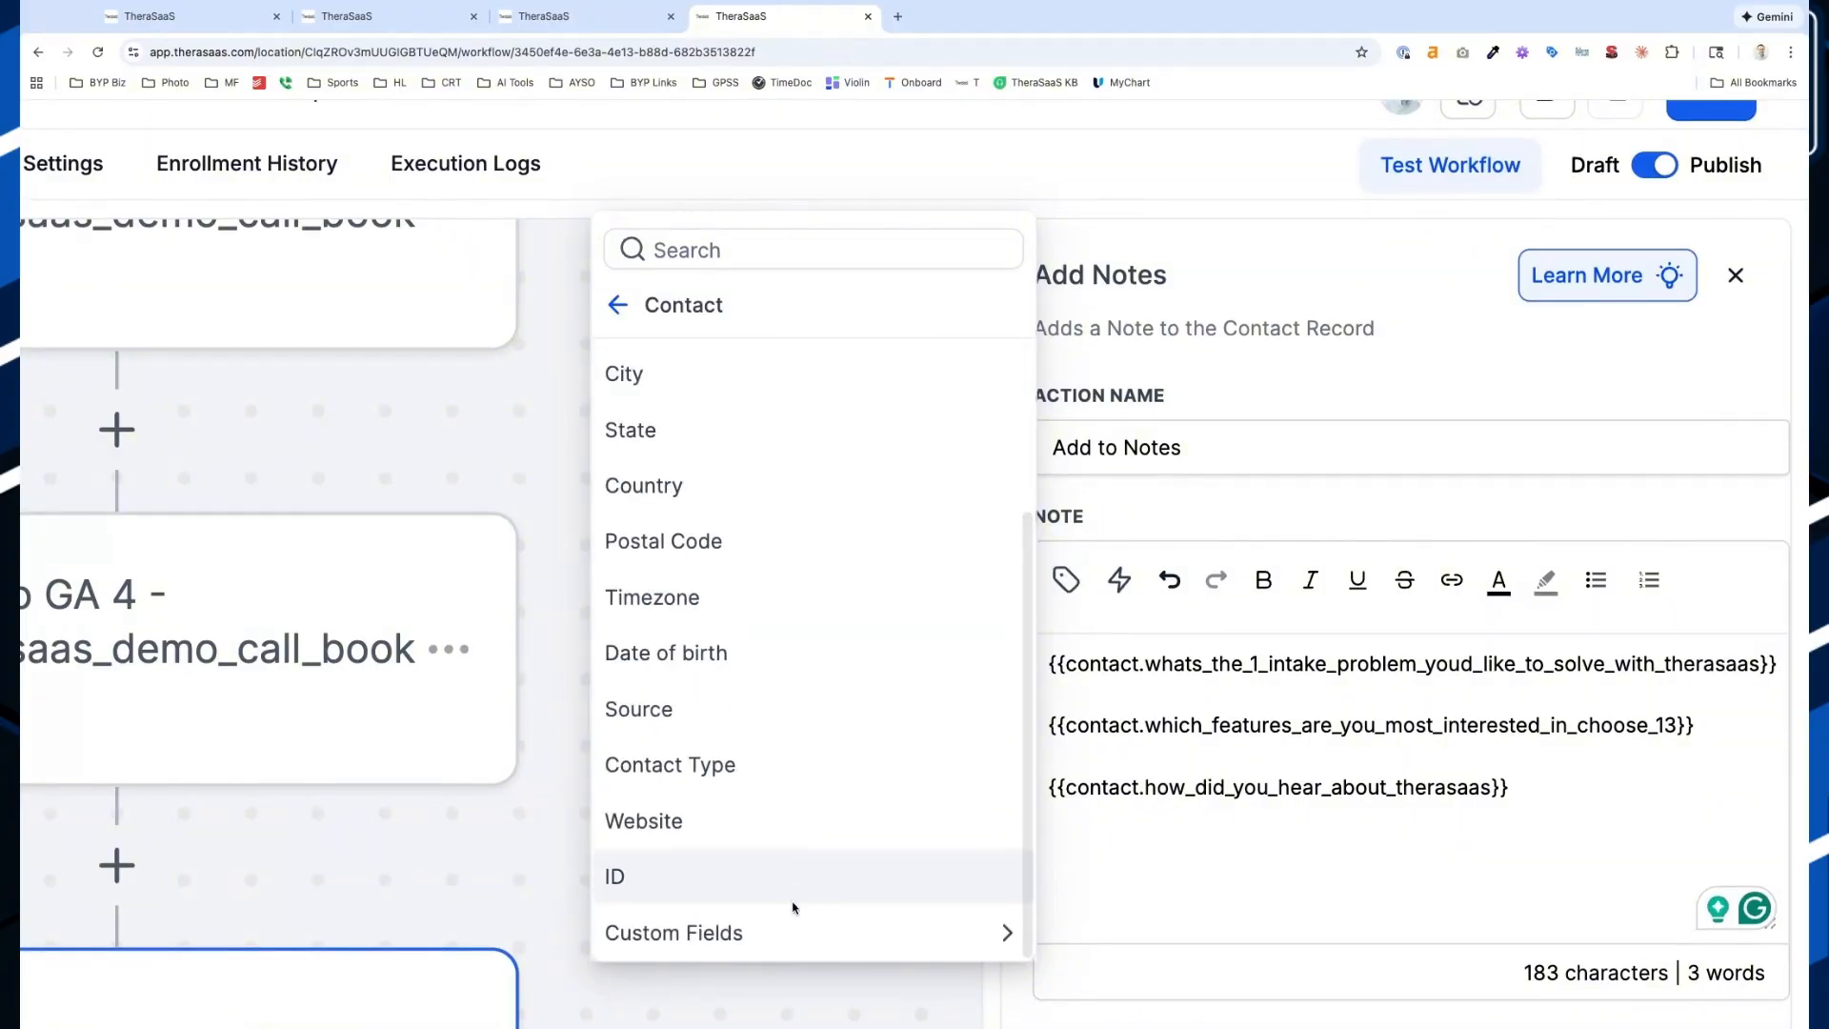
pyautogui.click(794, 925)
pyautogui.scroll(-5, 805, 688)
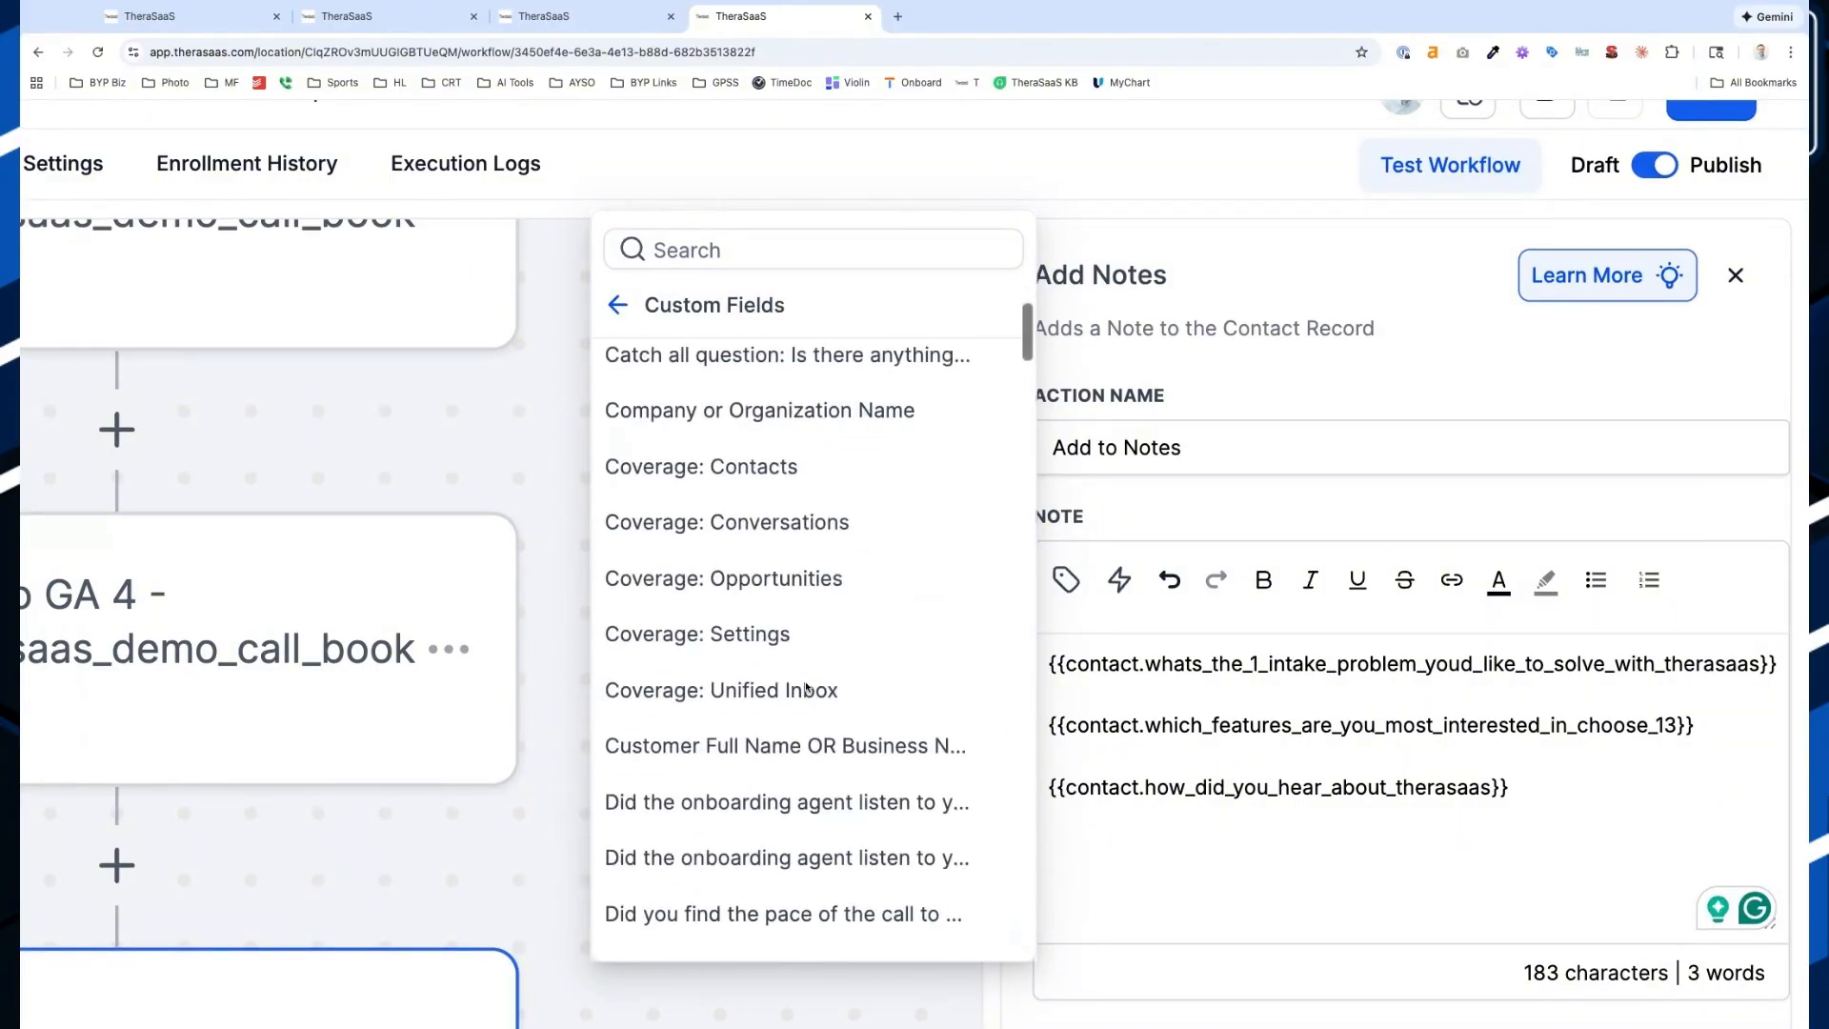
pyautogui.scroll(-6, 800, 704)
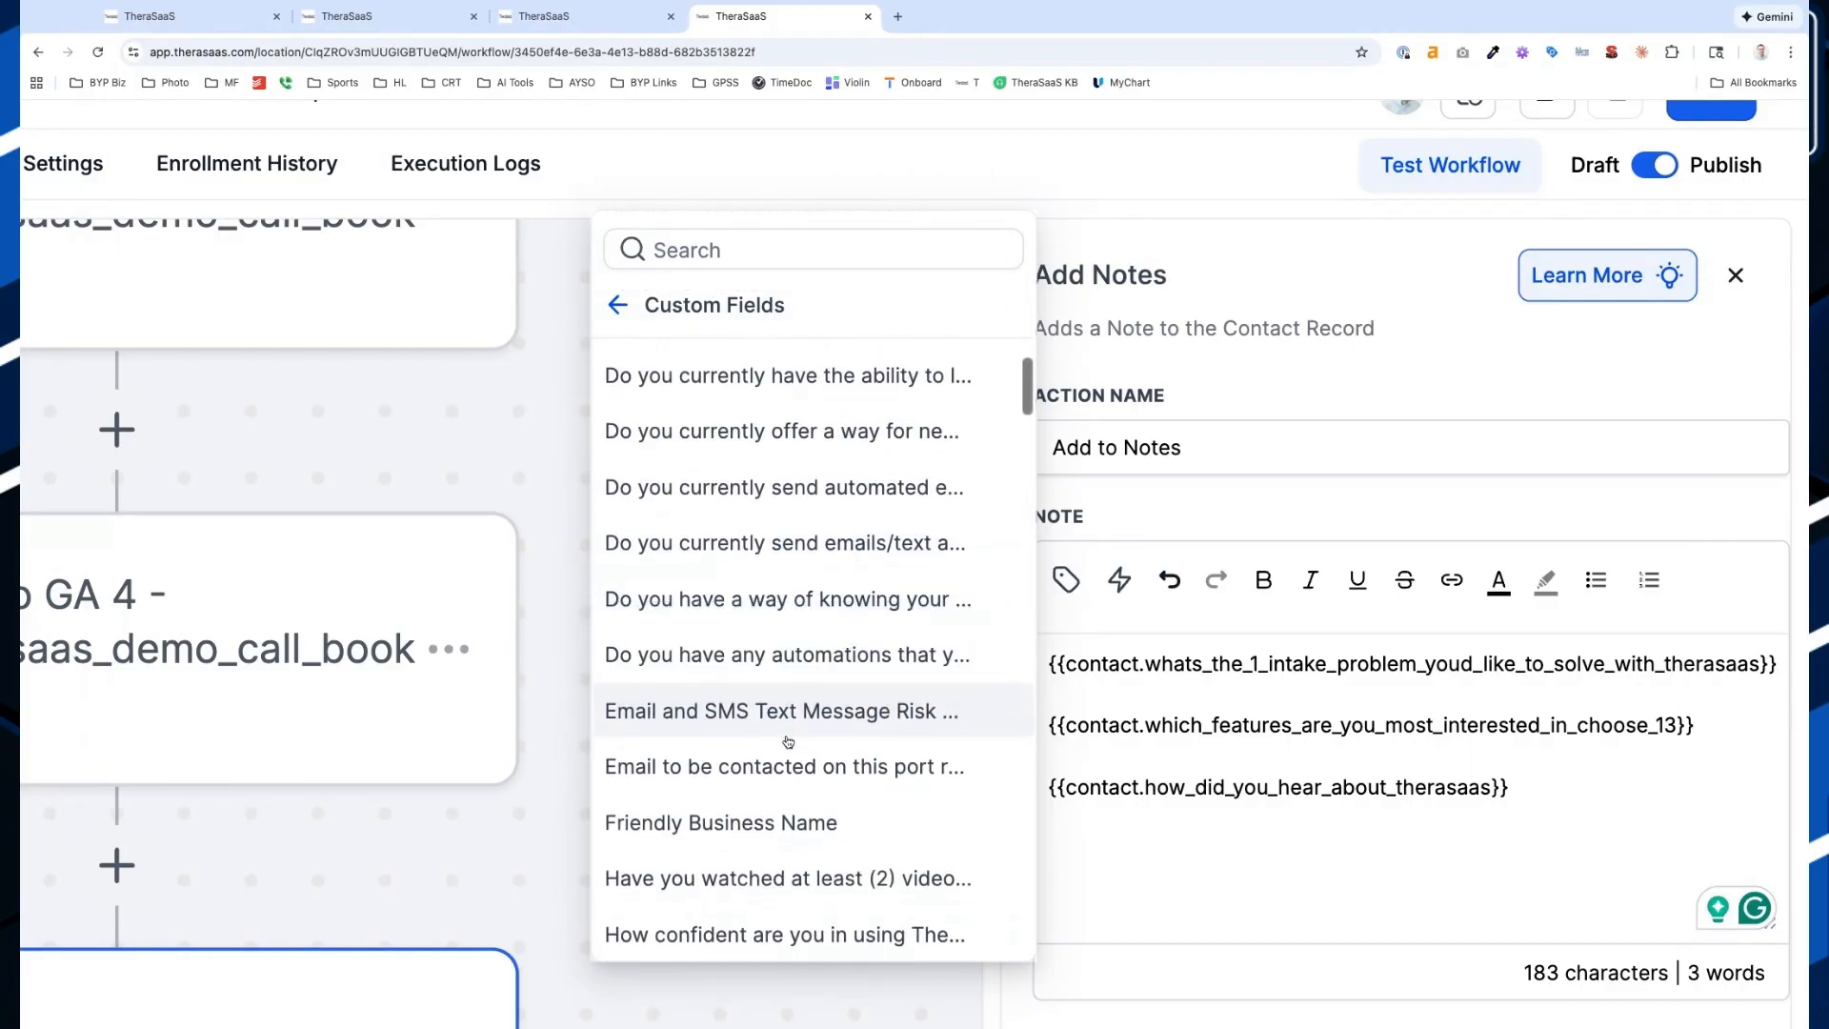
pyautogui.scroll(-5, 790, 724)
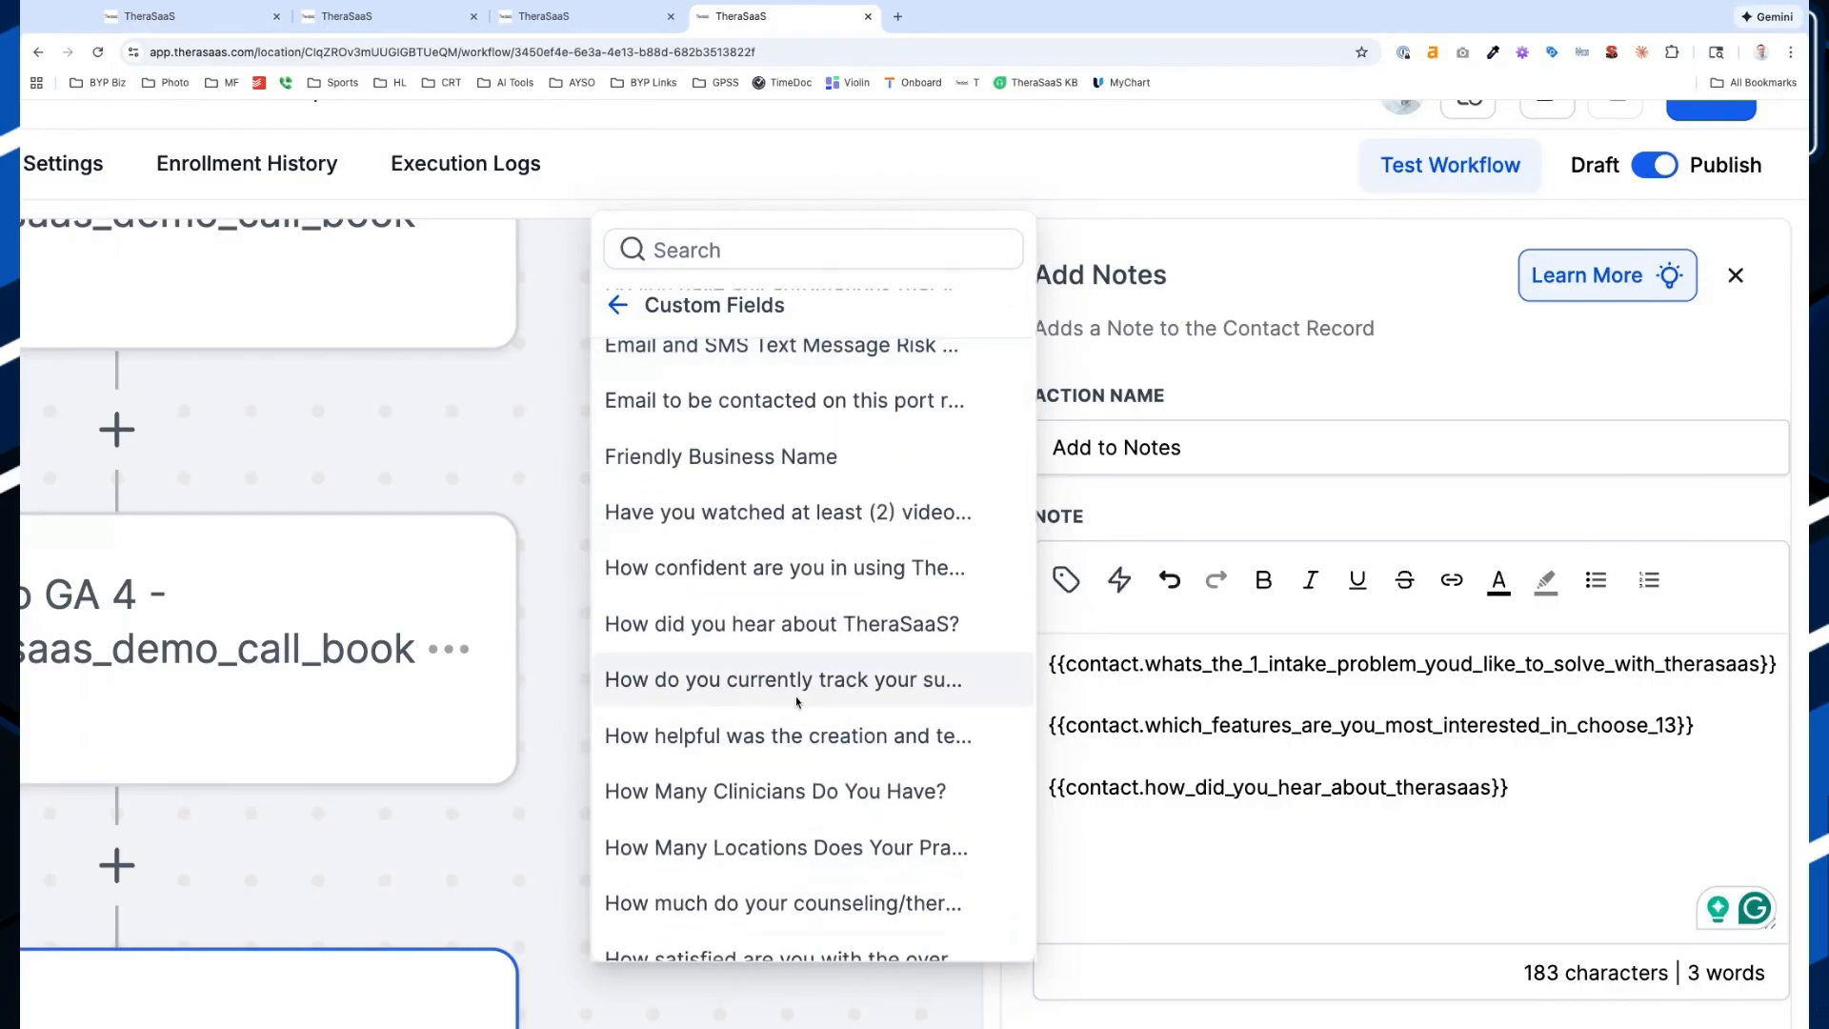
pyautogui.scroll(-7, 796, 702)
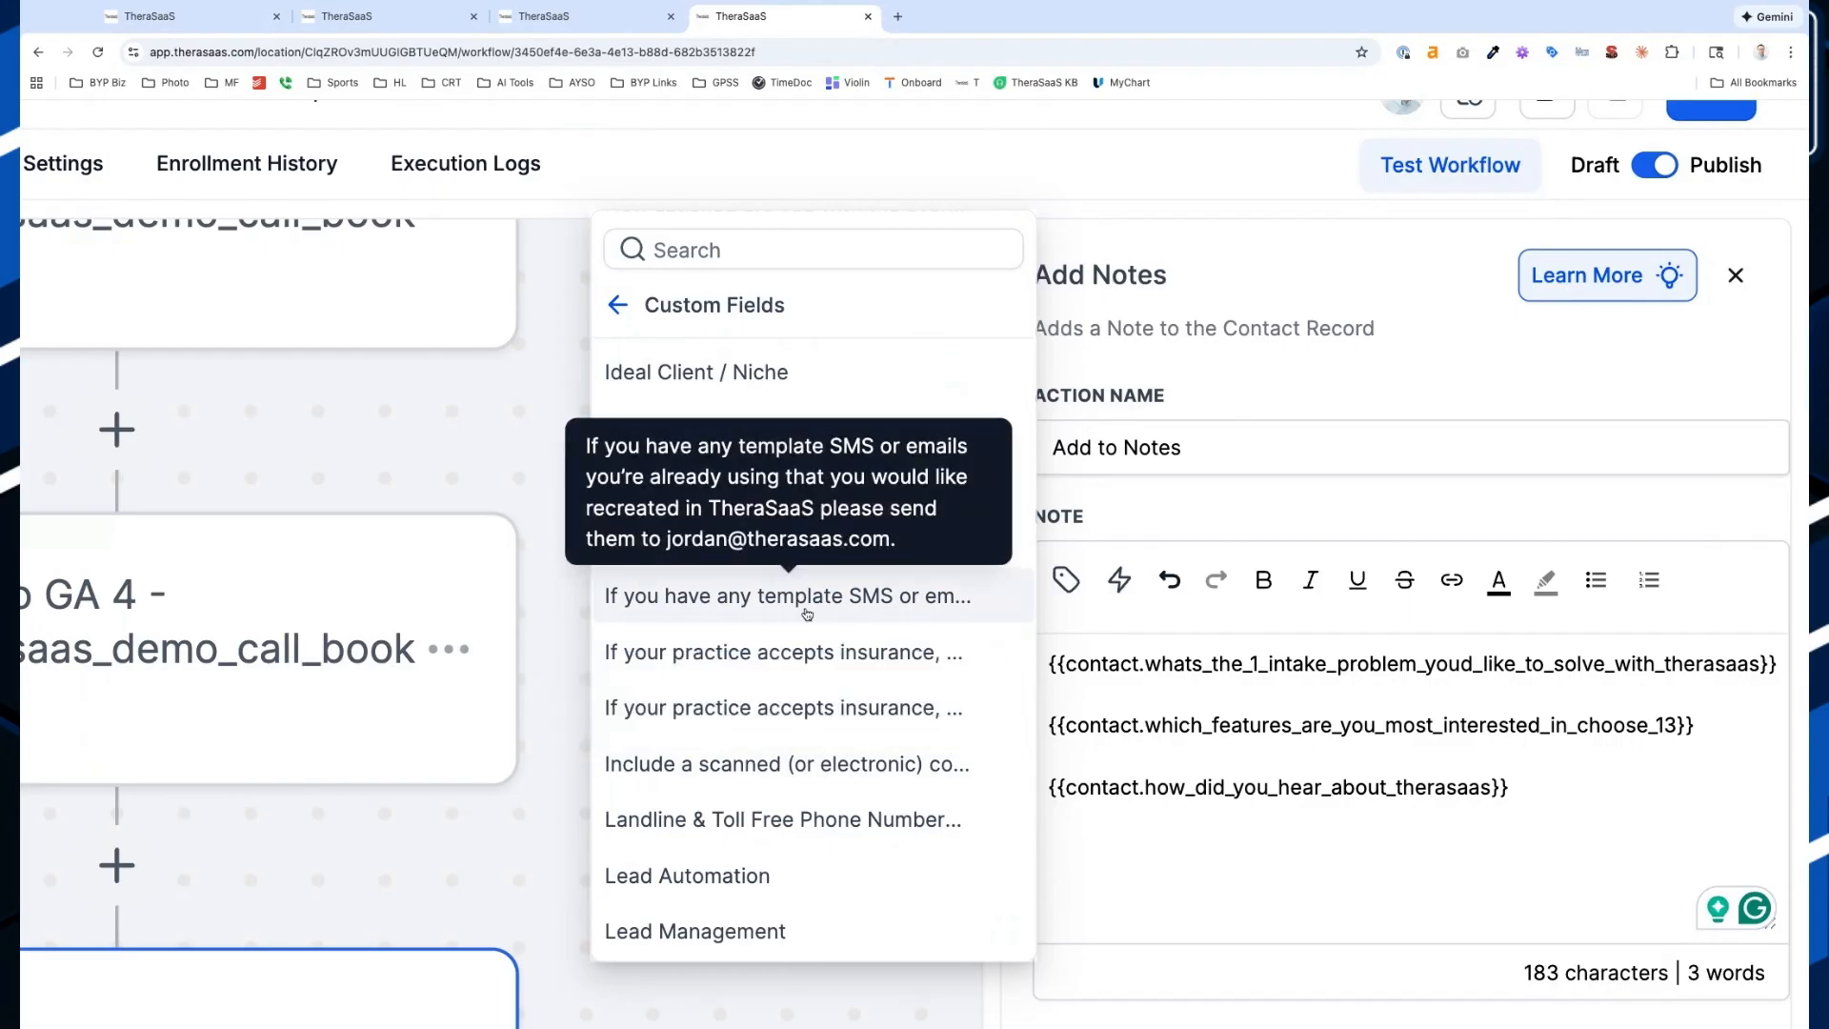
pyautogui.click(807, 613)
# Try italic formatting on the template SMS or emails placeholder, revert it, and delete the placeholder from the note
pyautogui.tripleClick(1263, 870)
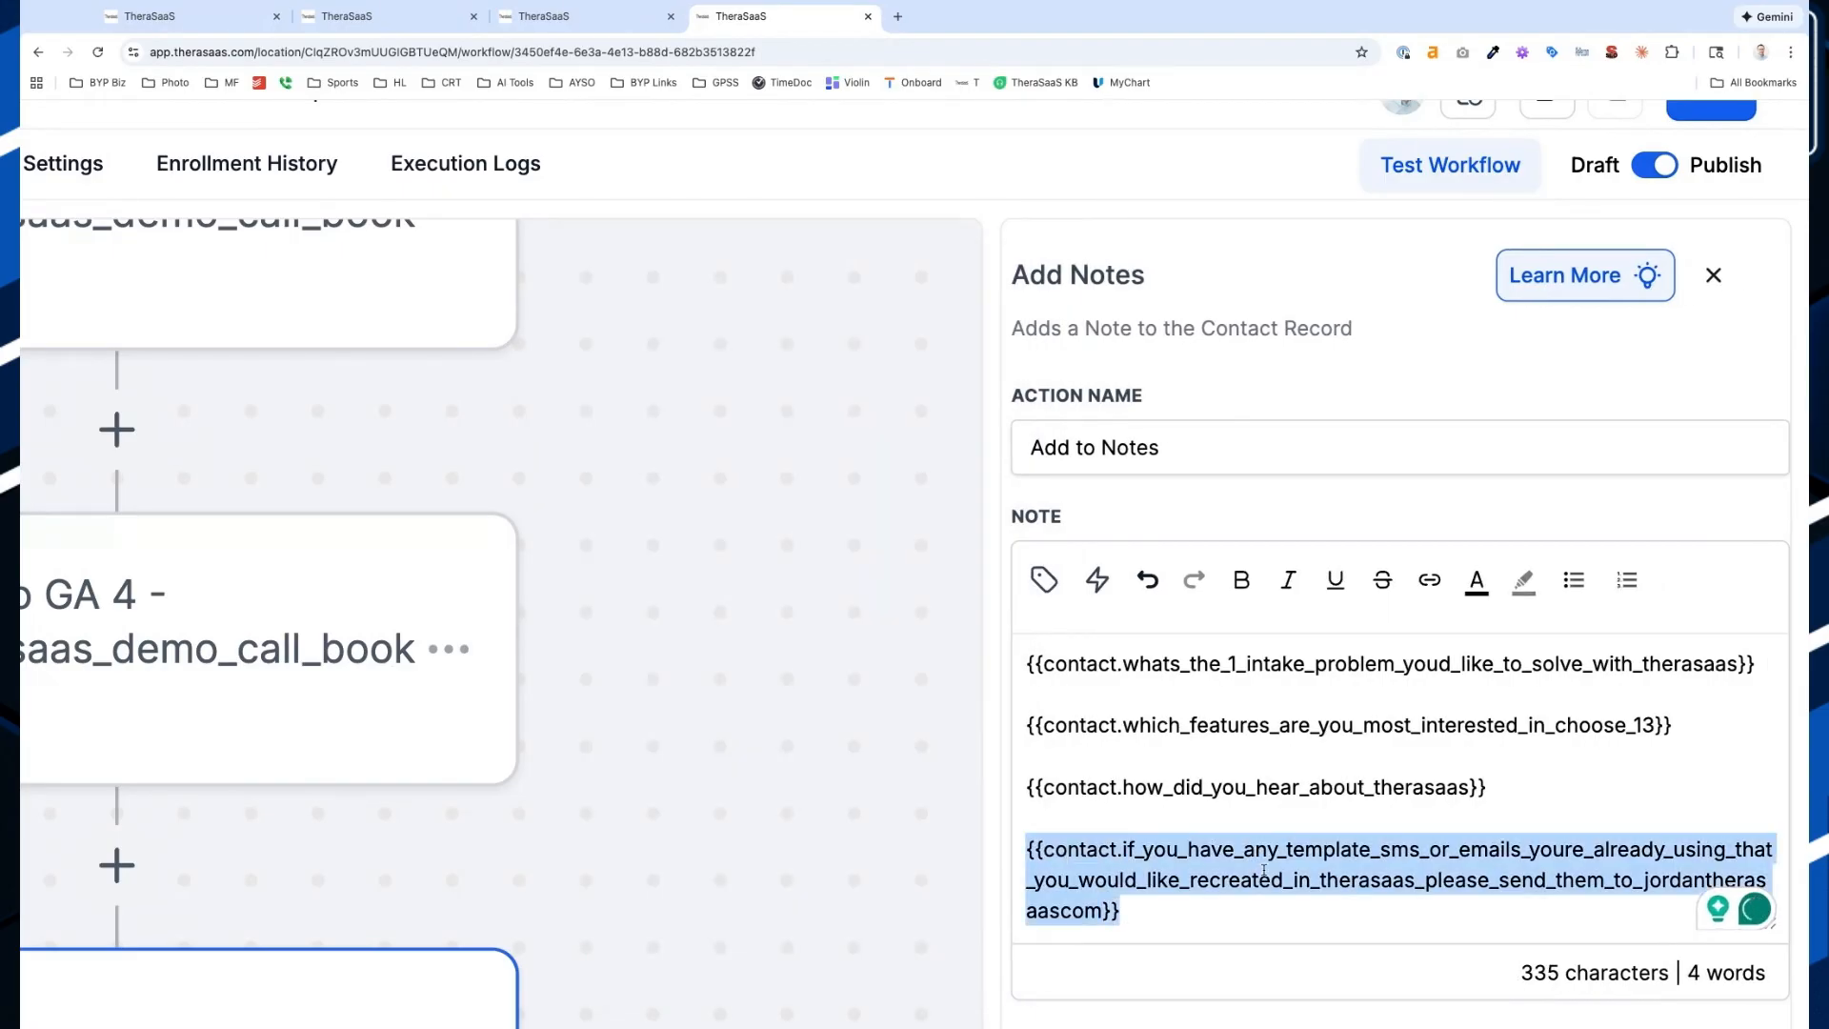
pyautogui.hotkey('ctrl', 'i')
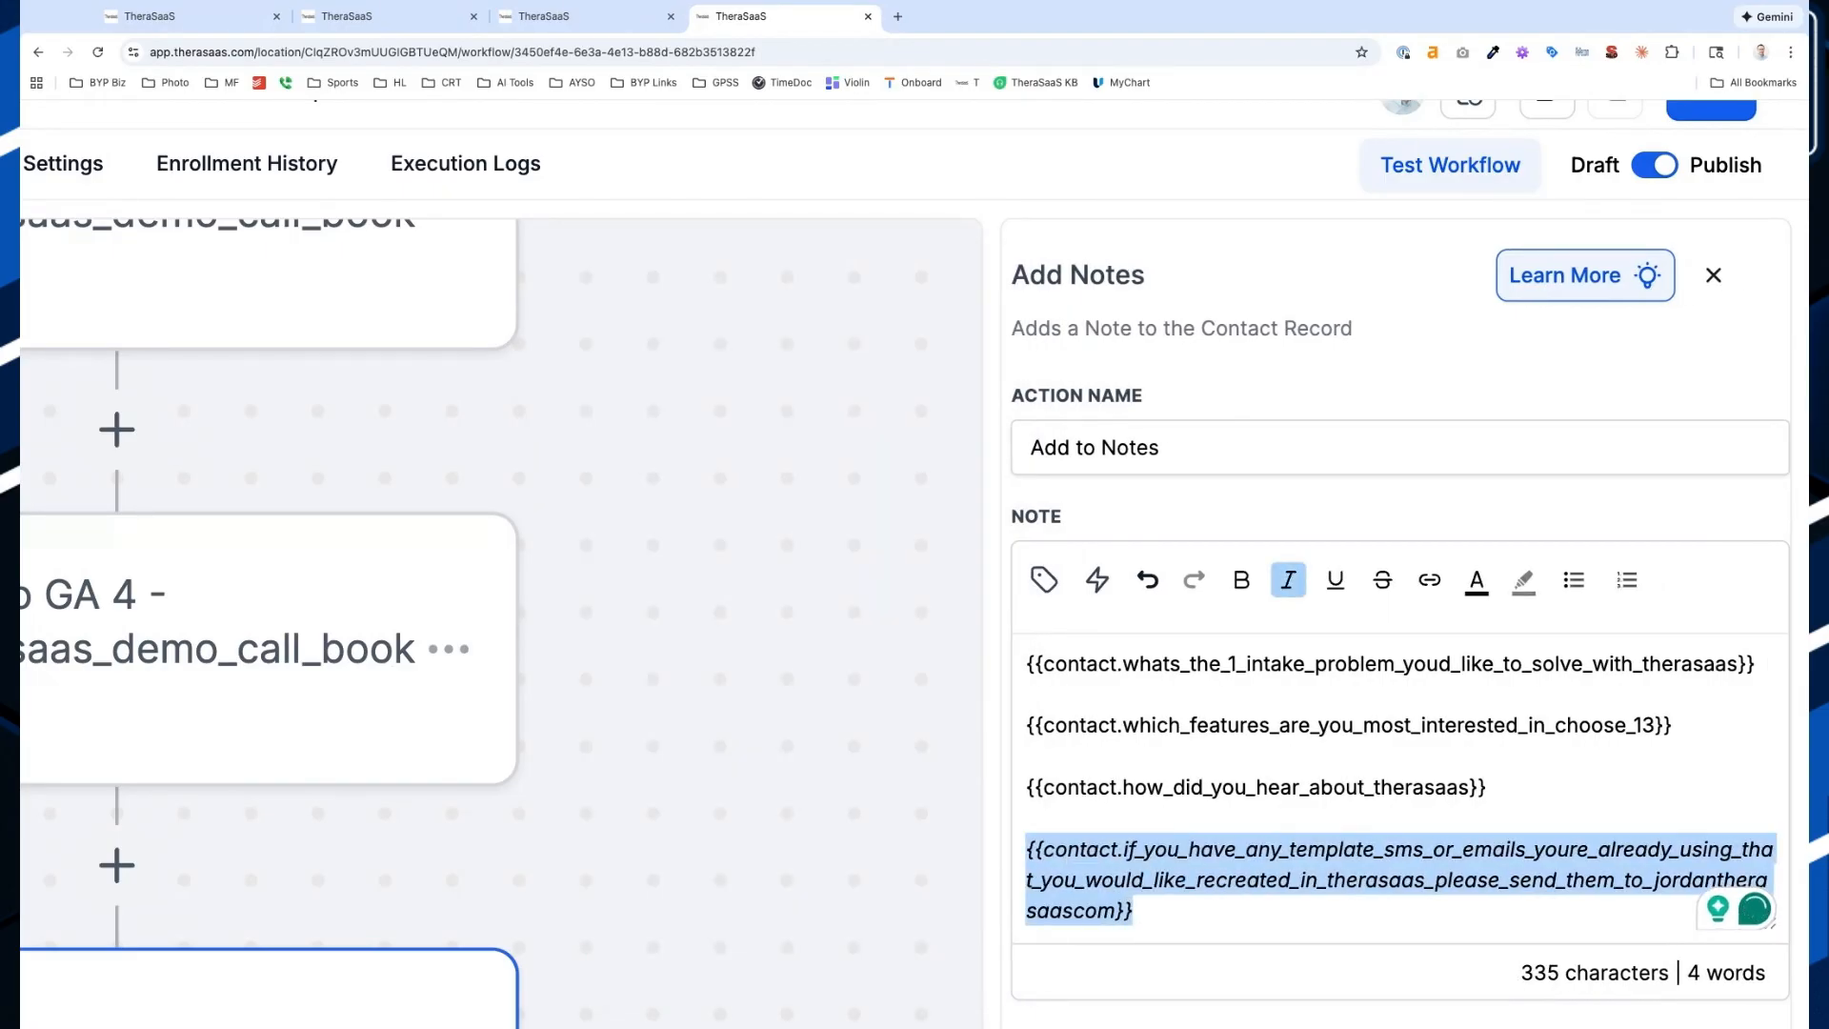
pyautogui.hotkey('ctrl', 'i')
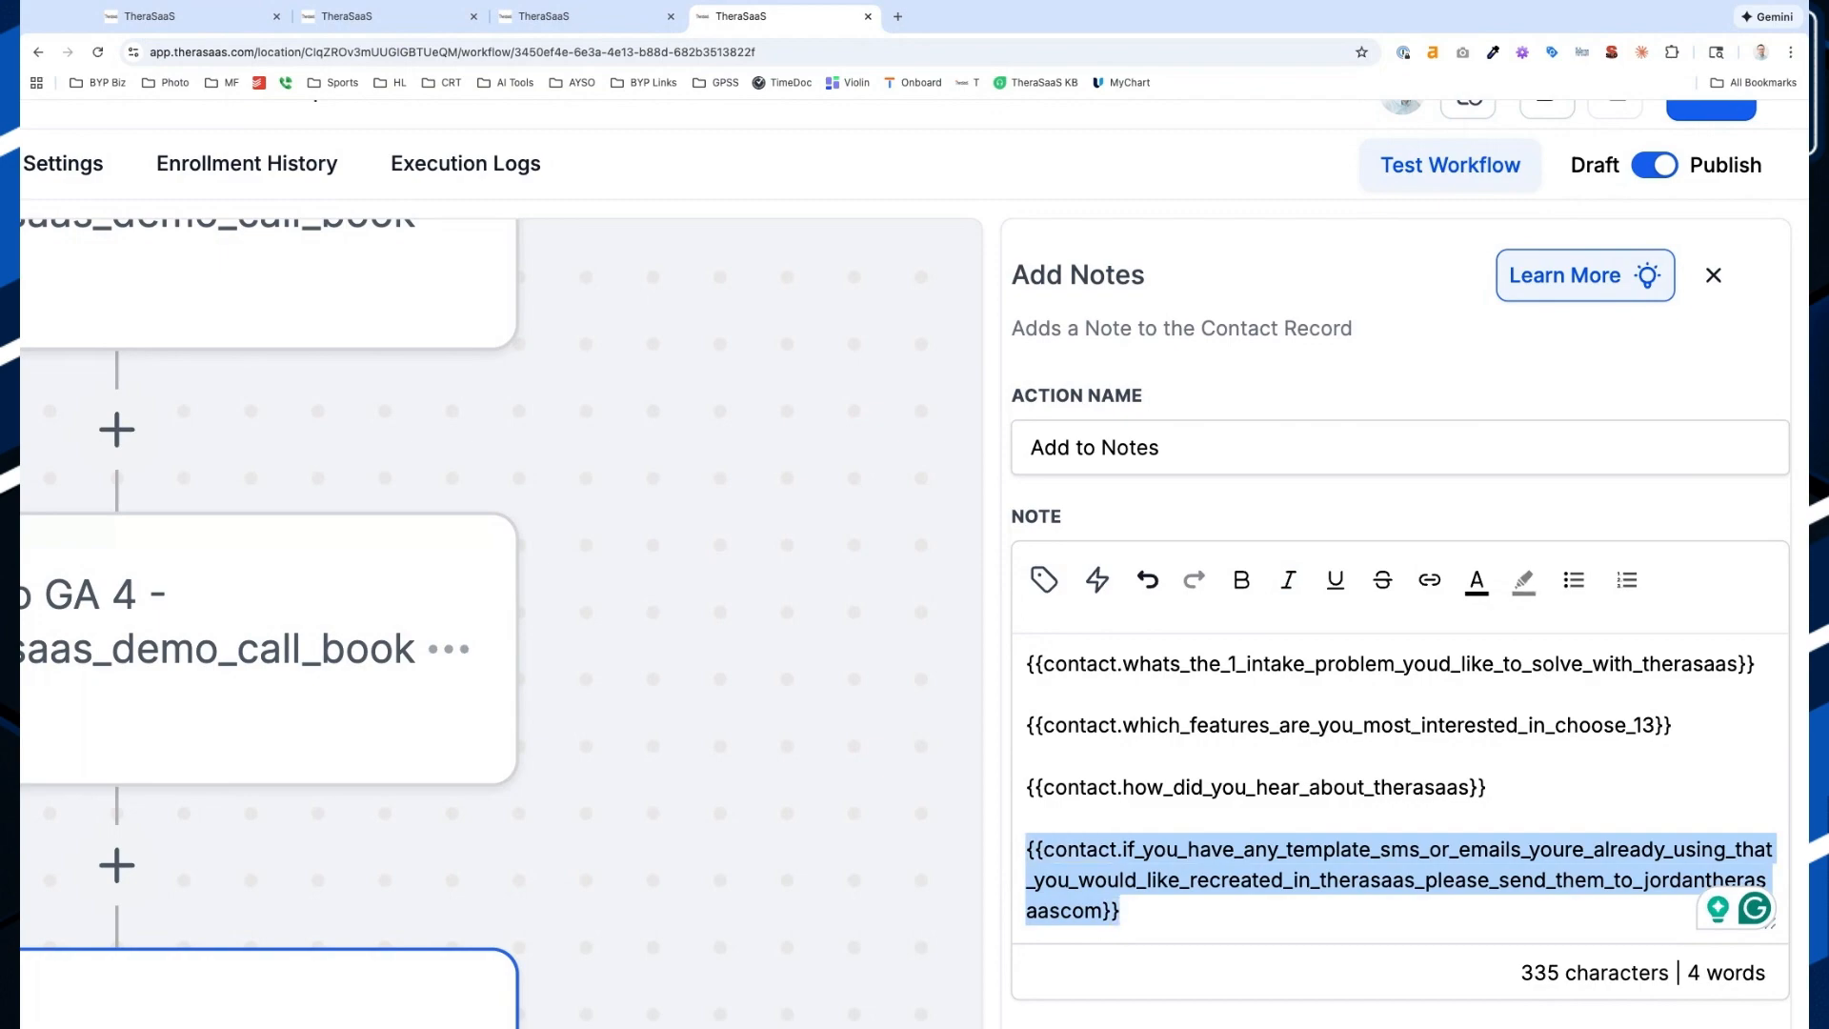
pyautogui.press('BackSpace')
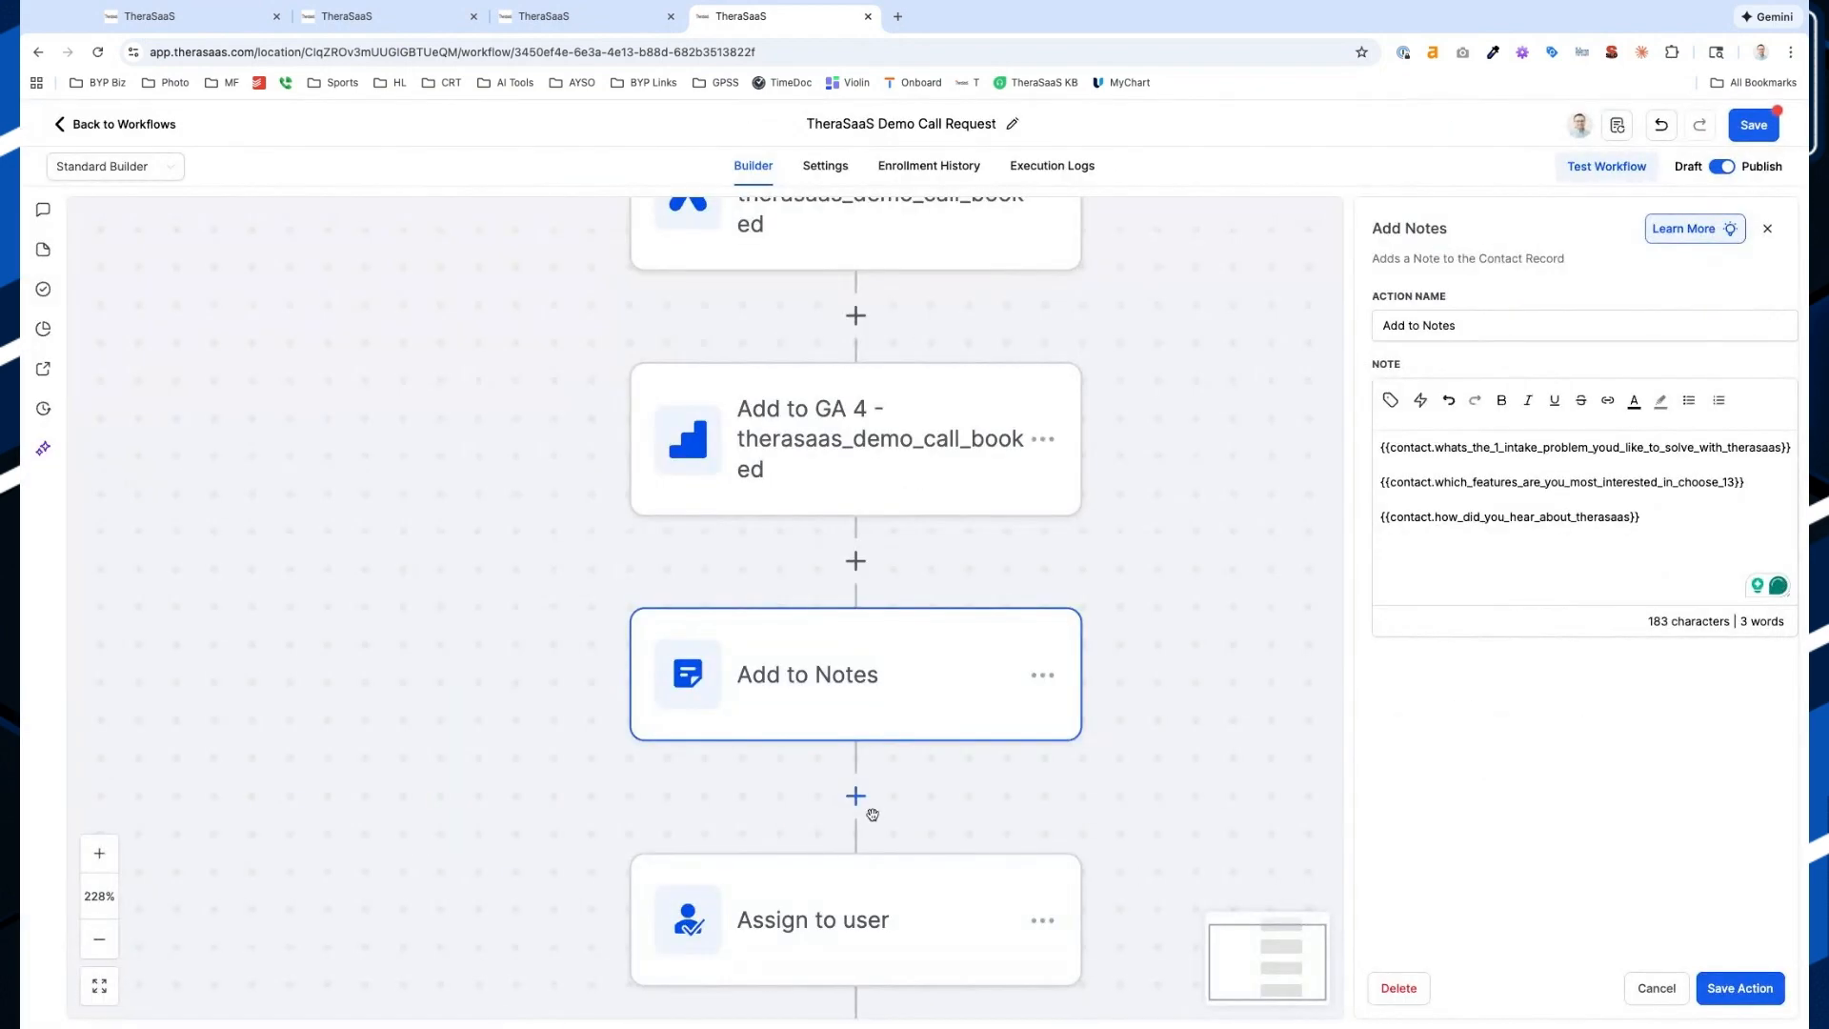
# Review the Assign to user action's user setting and the notification actions that follow it
pyautogui.hscroll(1, 1126, 717)
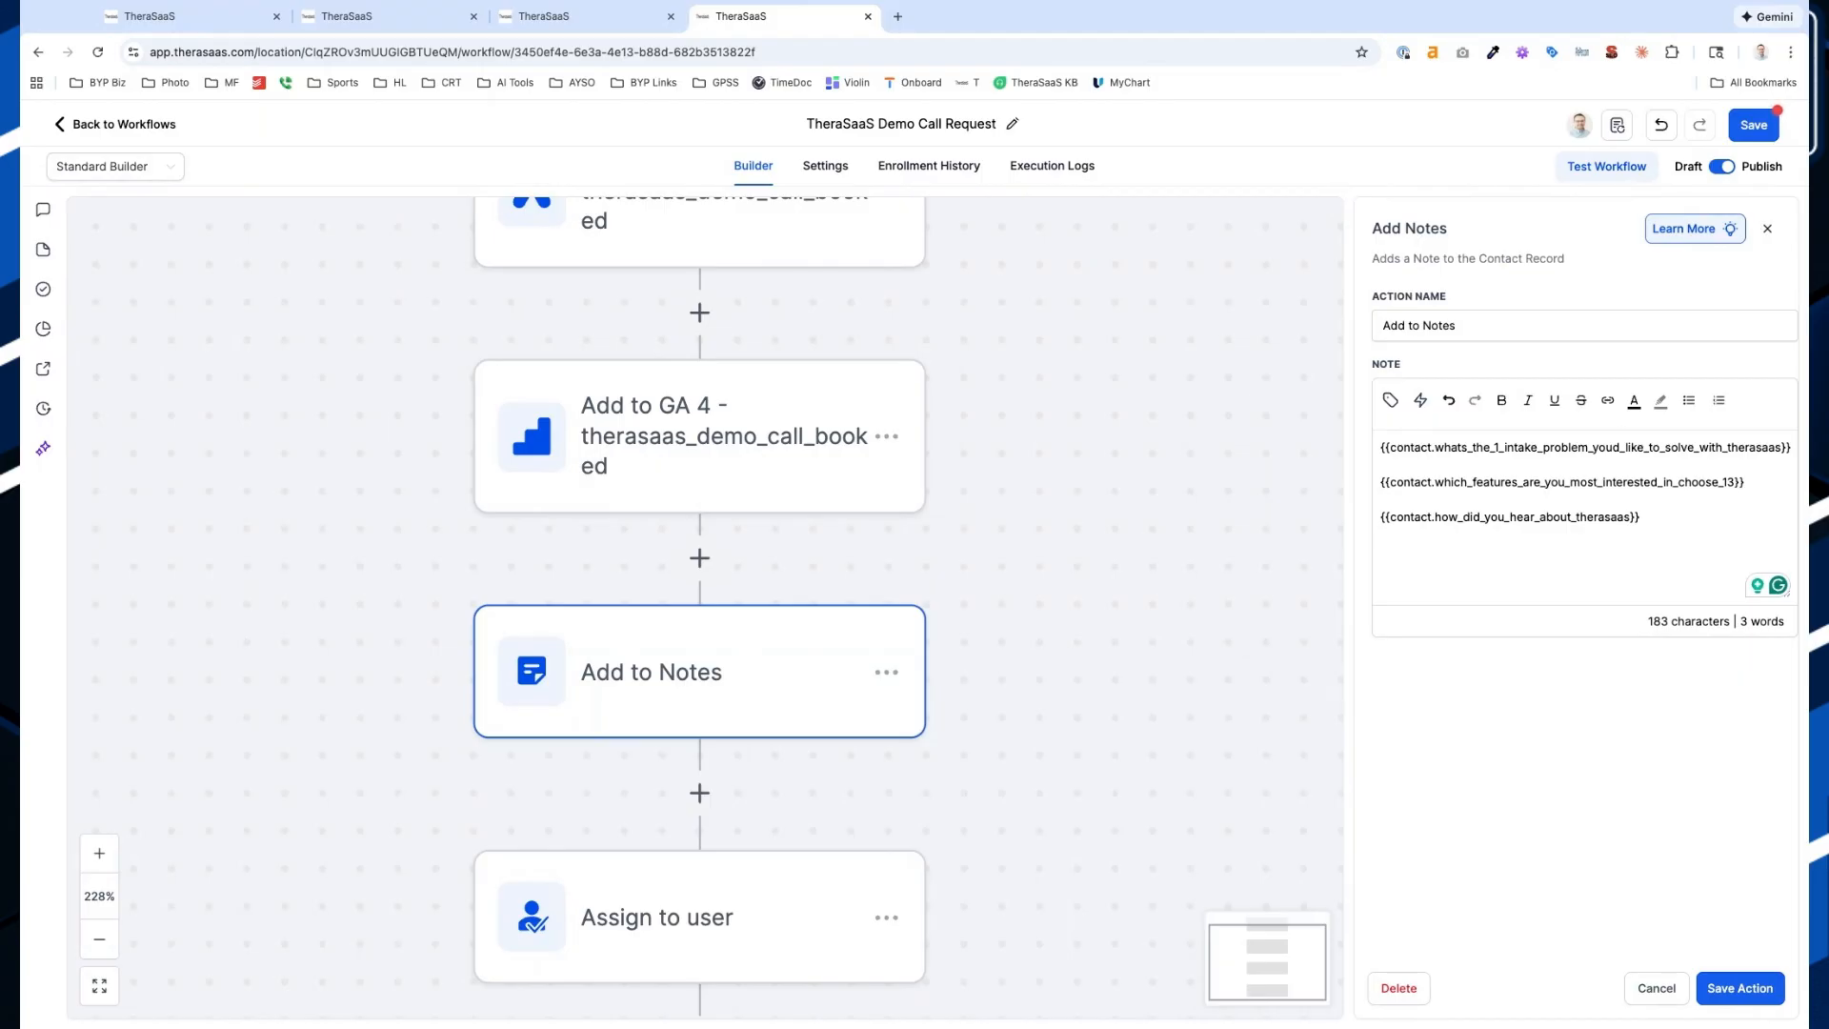
pyautogui.scroll(-3, 820, 886)
pyautogui.click(729, 772)
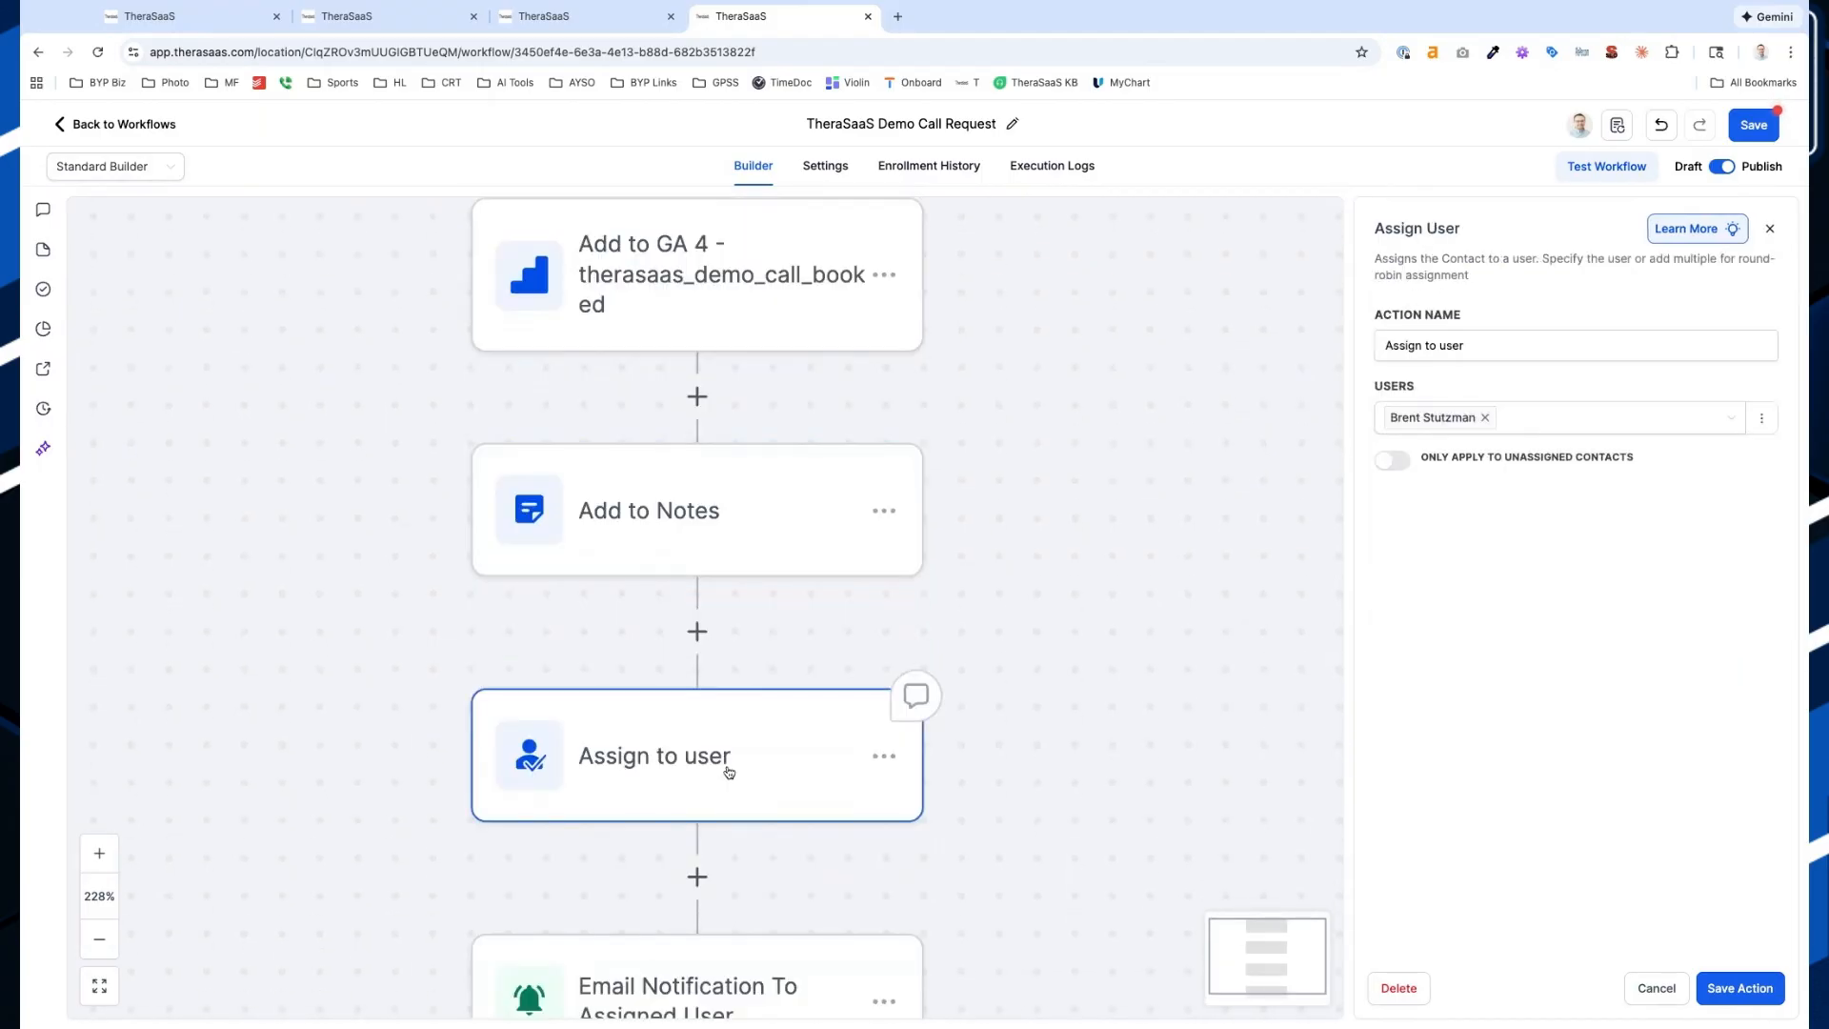
pyautogui.scroll(-5, 729, 772)
pyautogui.scroll(-3, 723, 834)
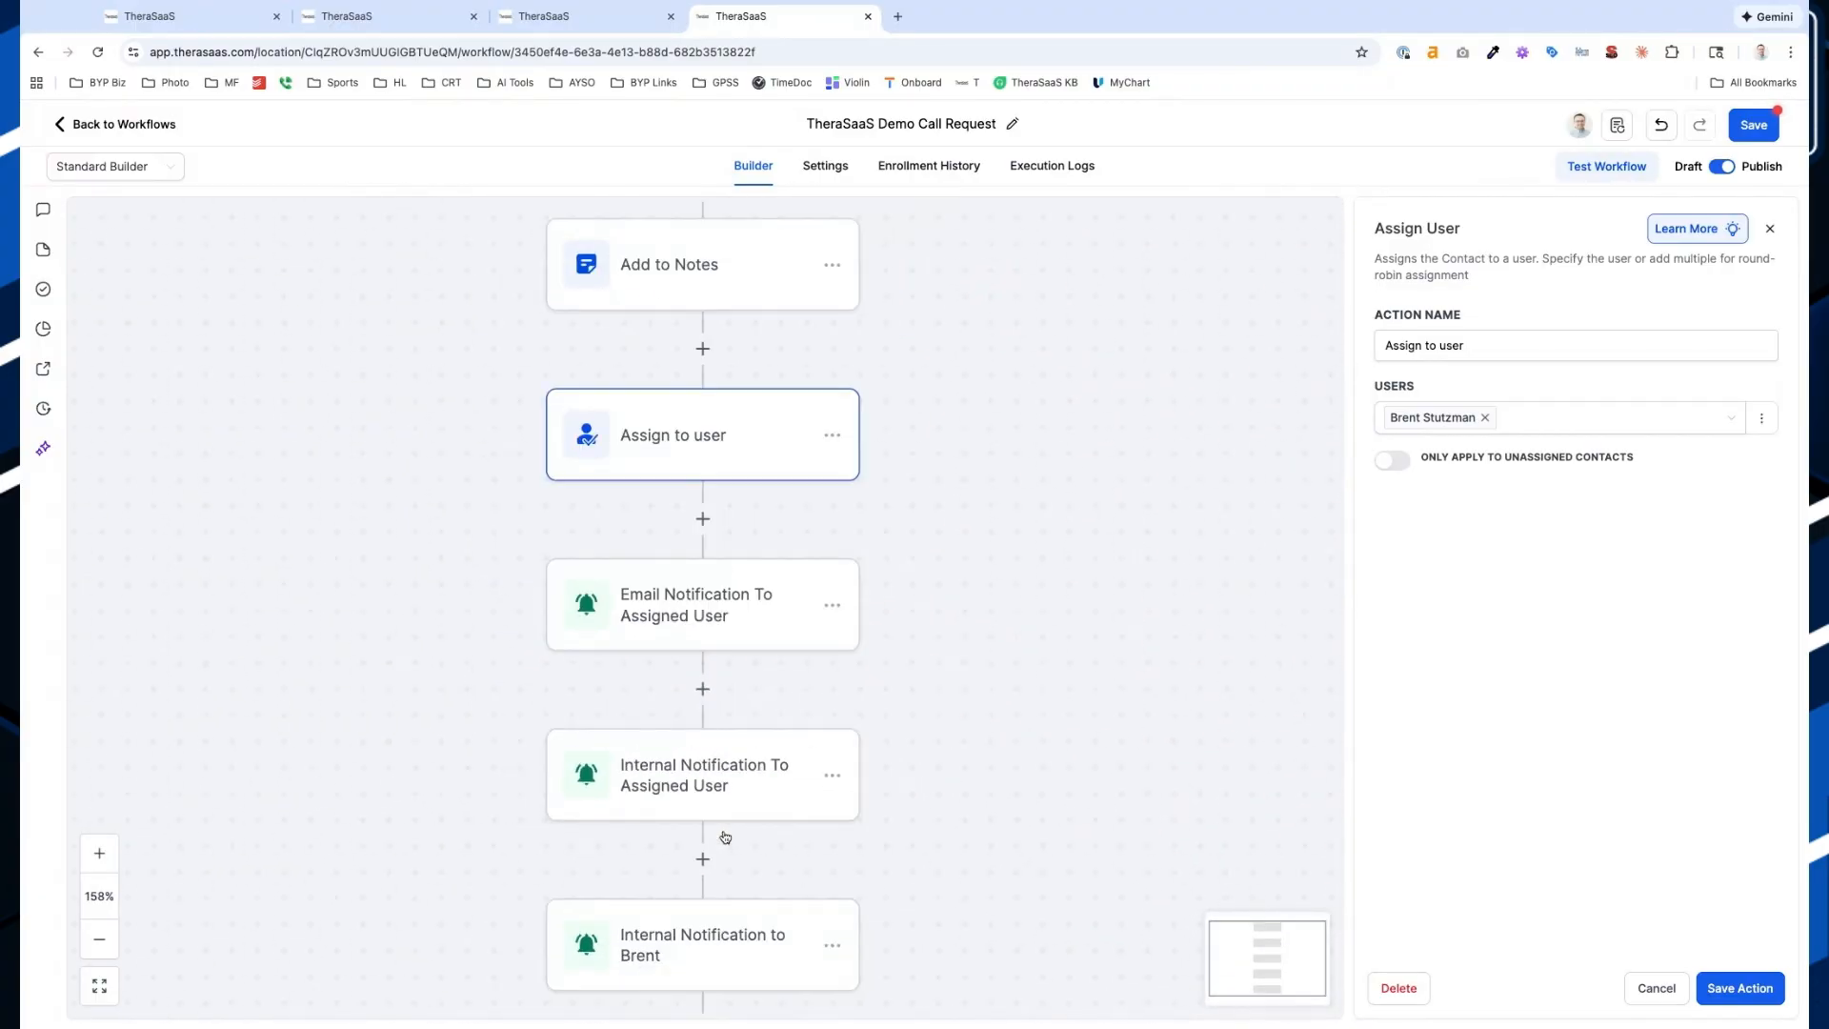
# Open the Confirmation SMS action further down the workflow and examine its message text
pyautogui.scroll(-3, 703, 612)
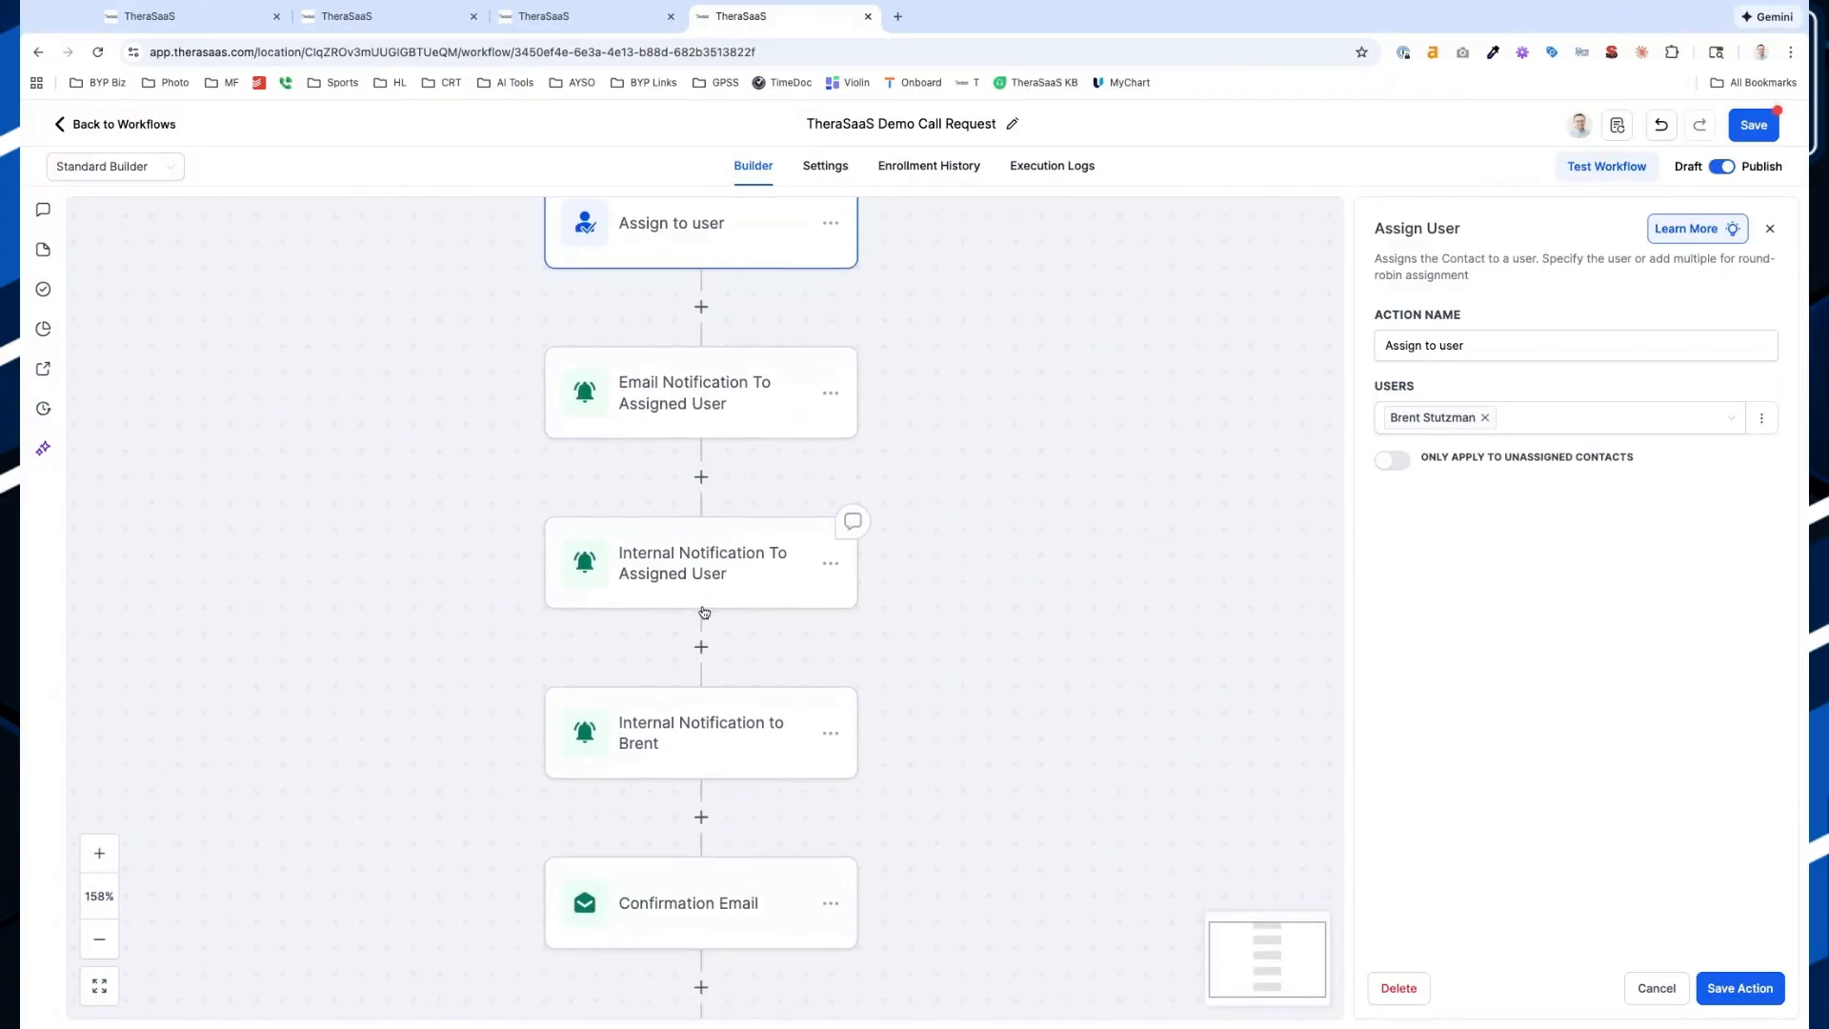
pyautogui.scroll(-5, 703, 610)
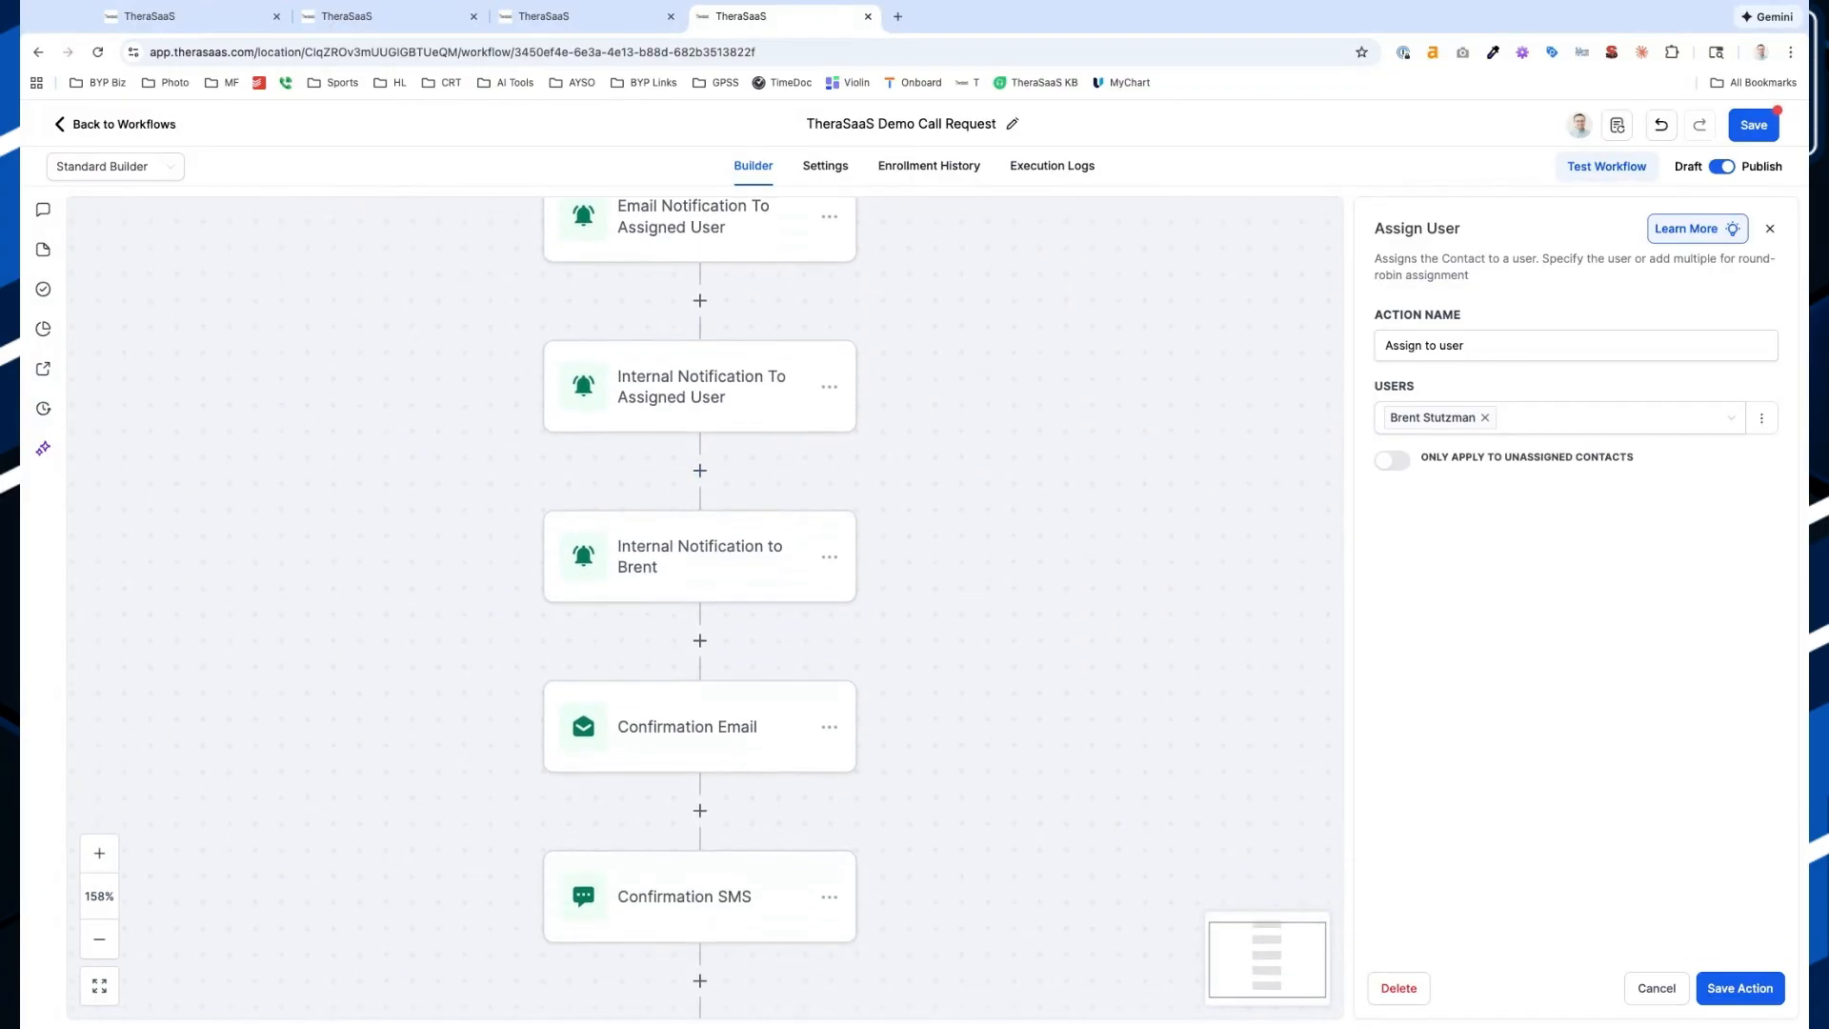
pyautogui.scroll(-2, 703, 609)
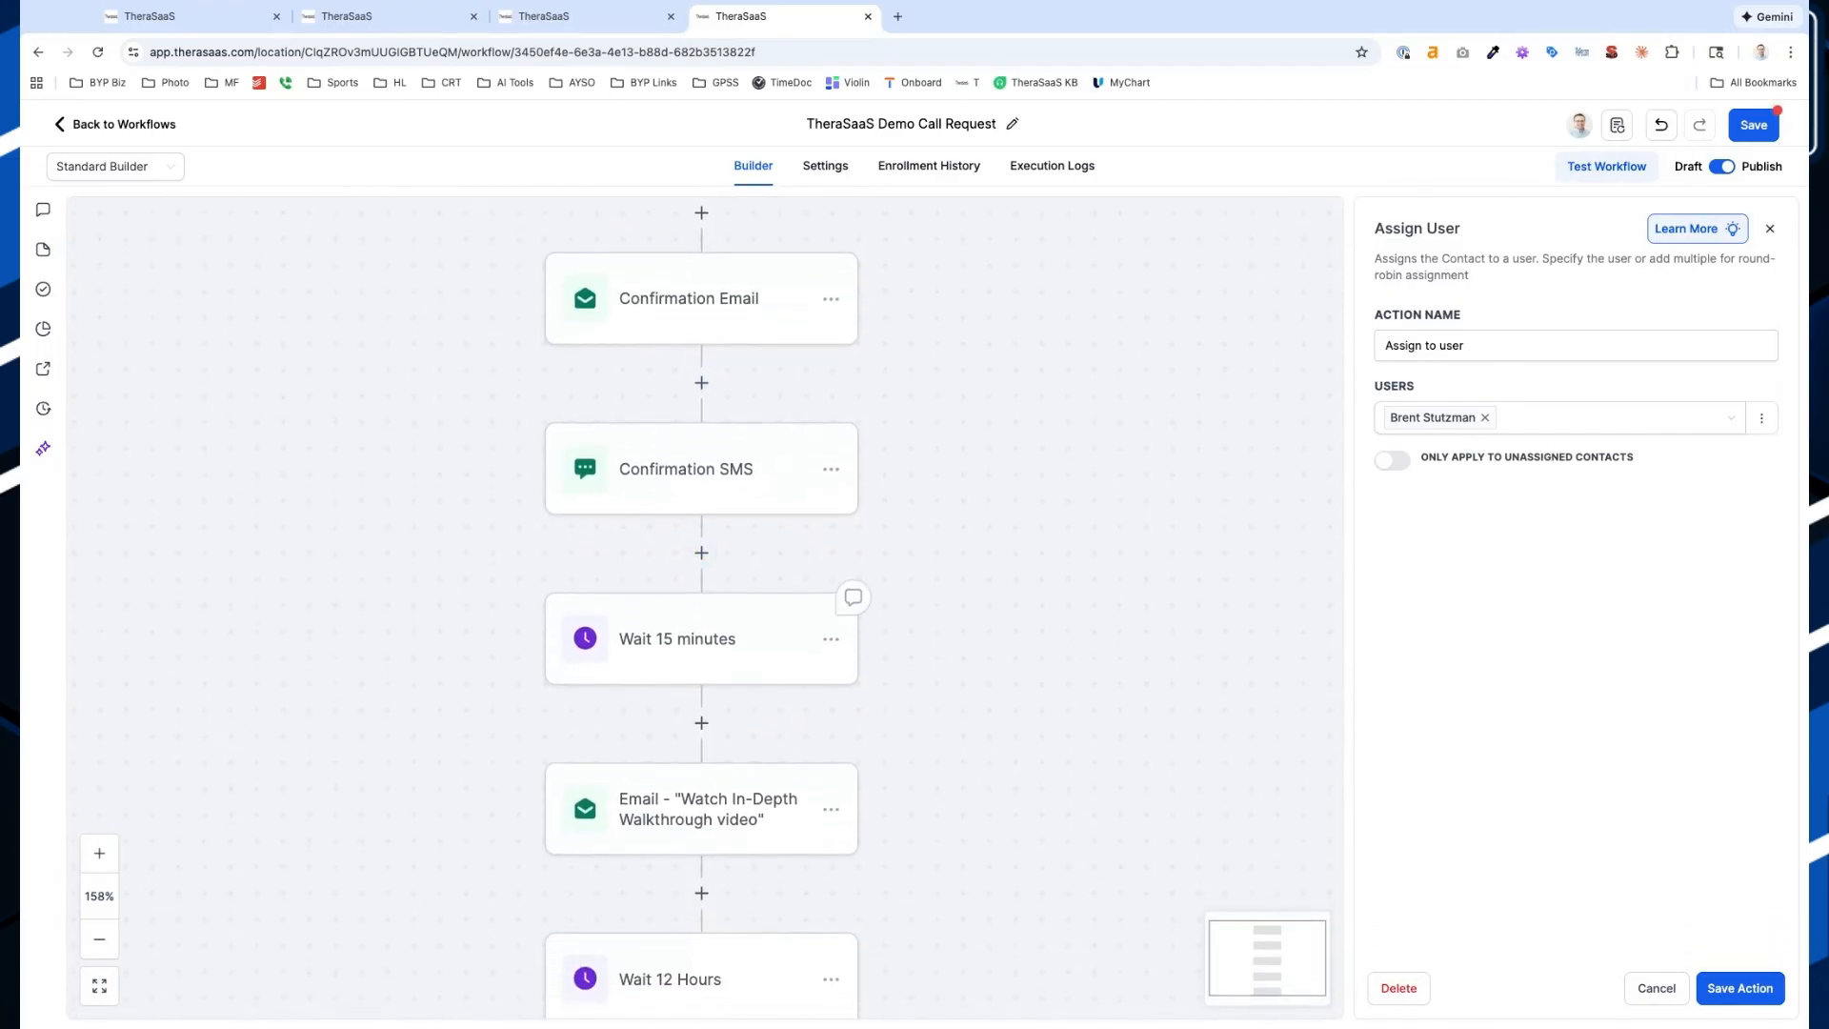
pyautogui.click(688, 477)
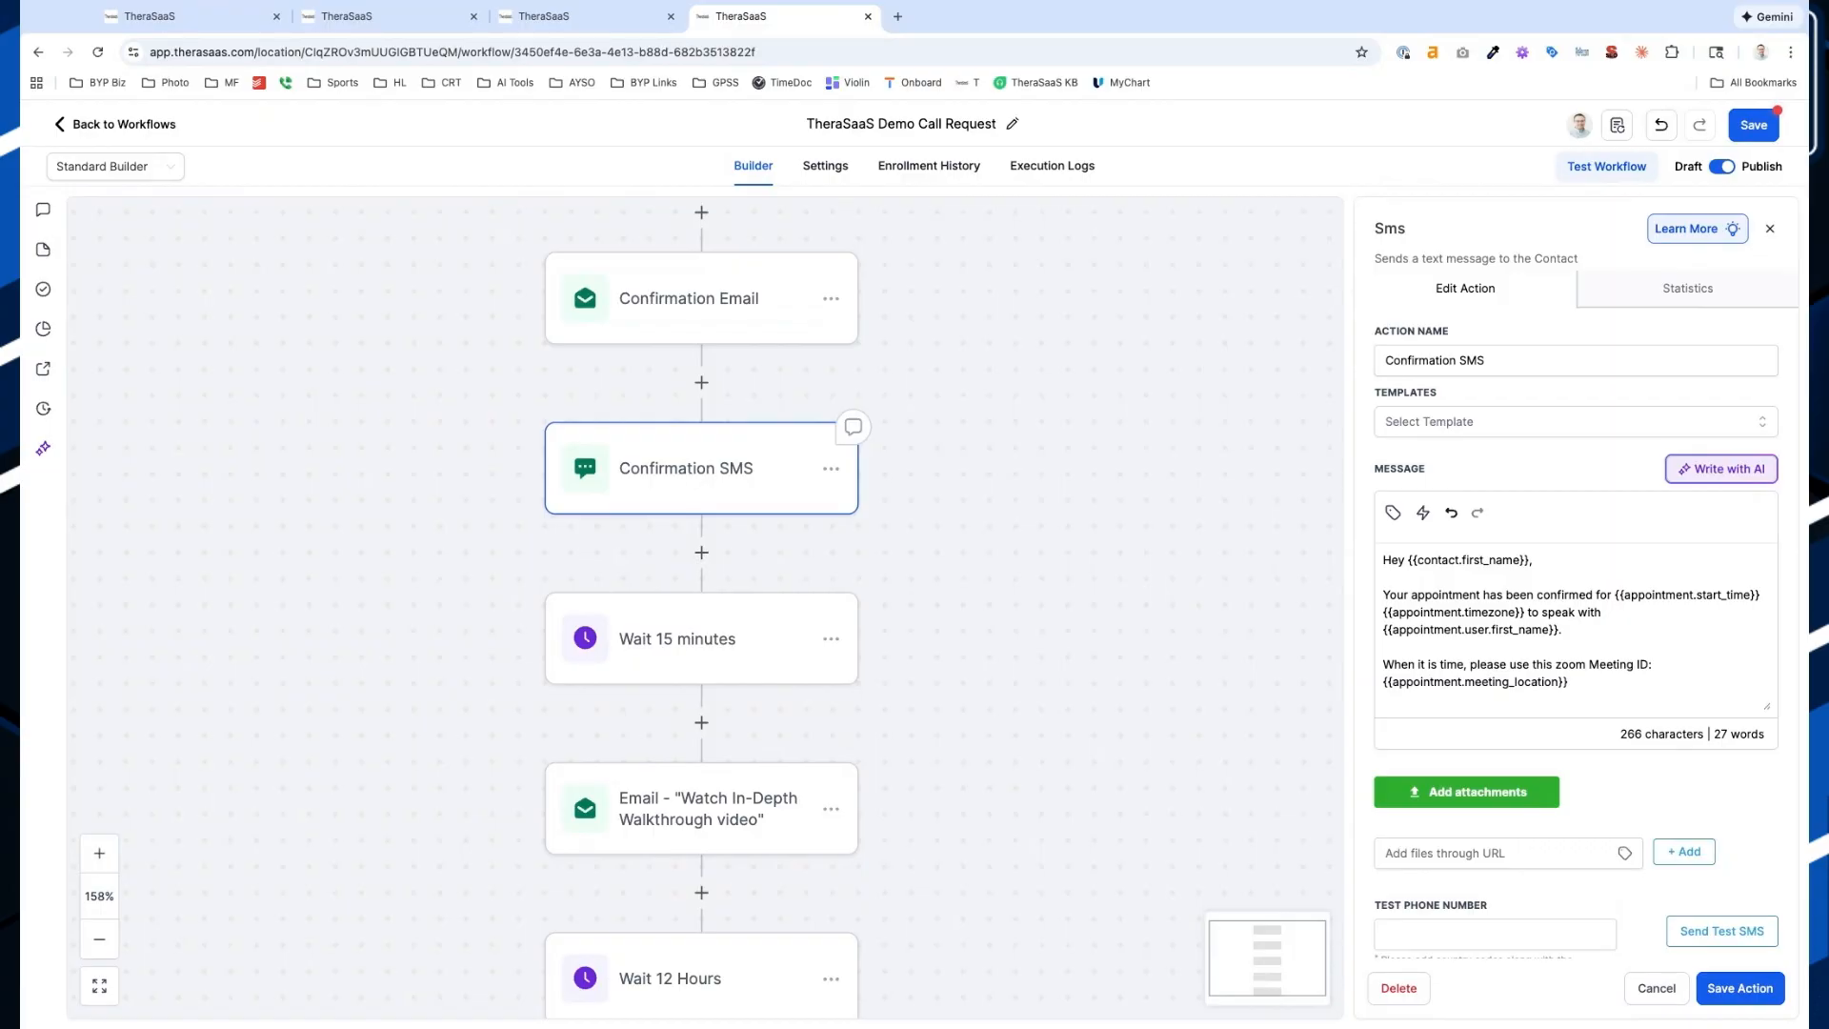
pyautogui.scroll(-2, 1523, 619)
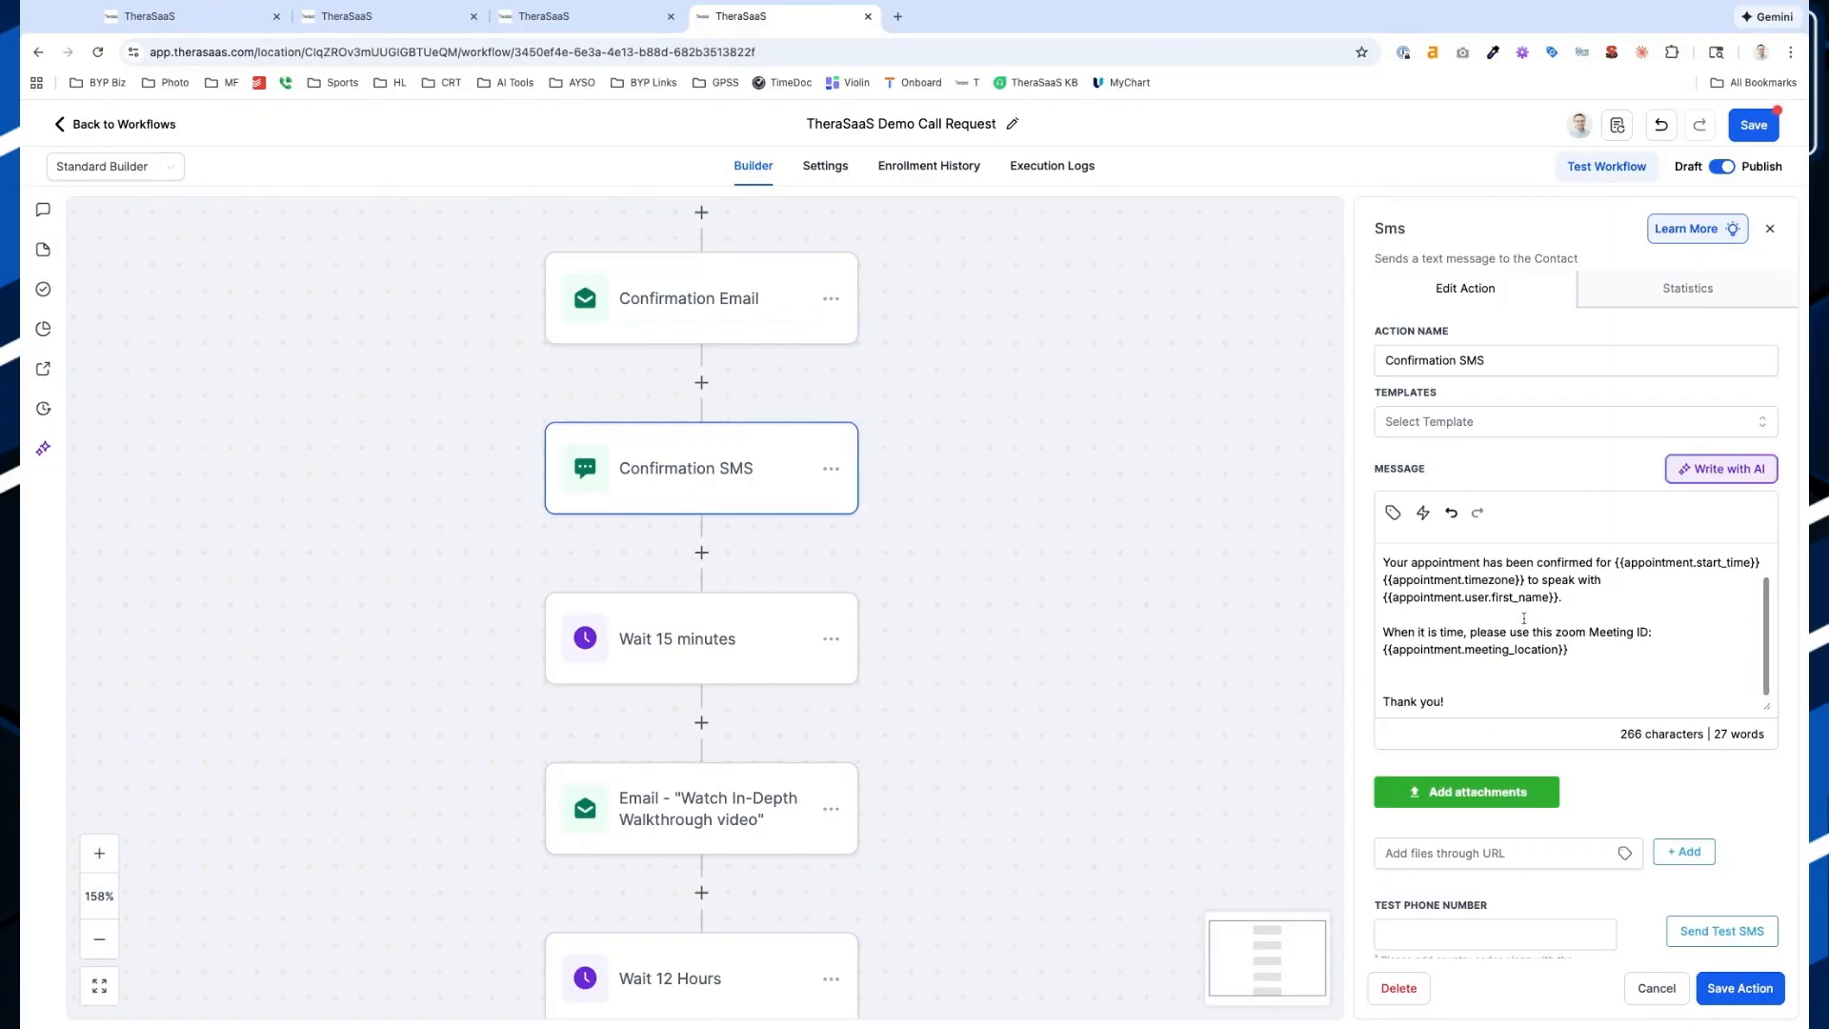
pyautogui.scroll(2, 1524, 620)
pyautogui.scroll(5, 1577, 622)
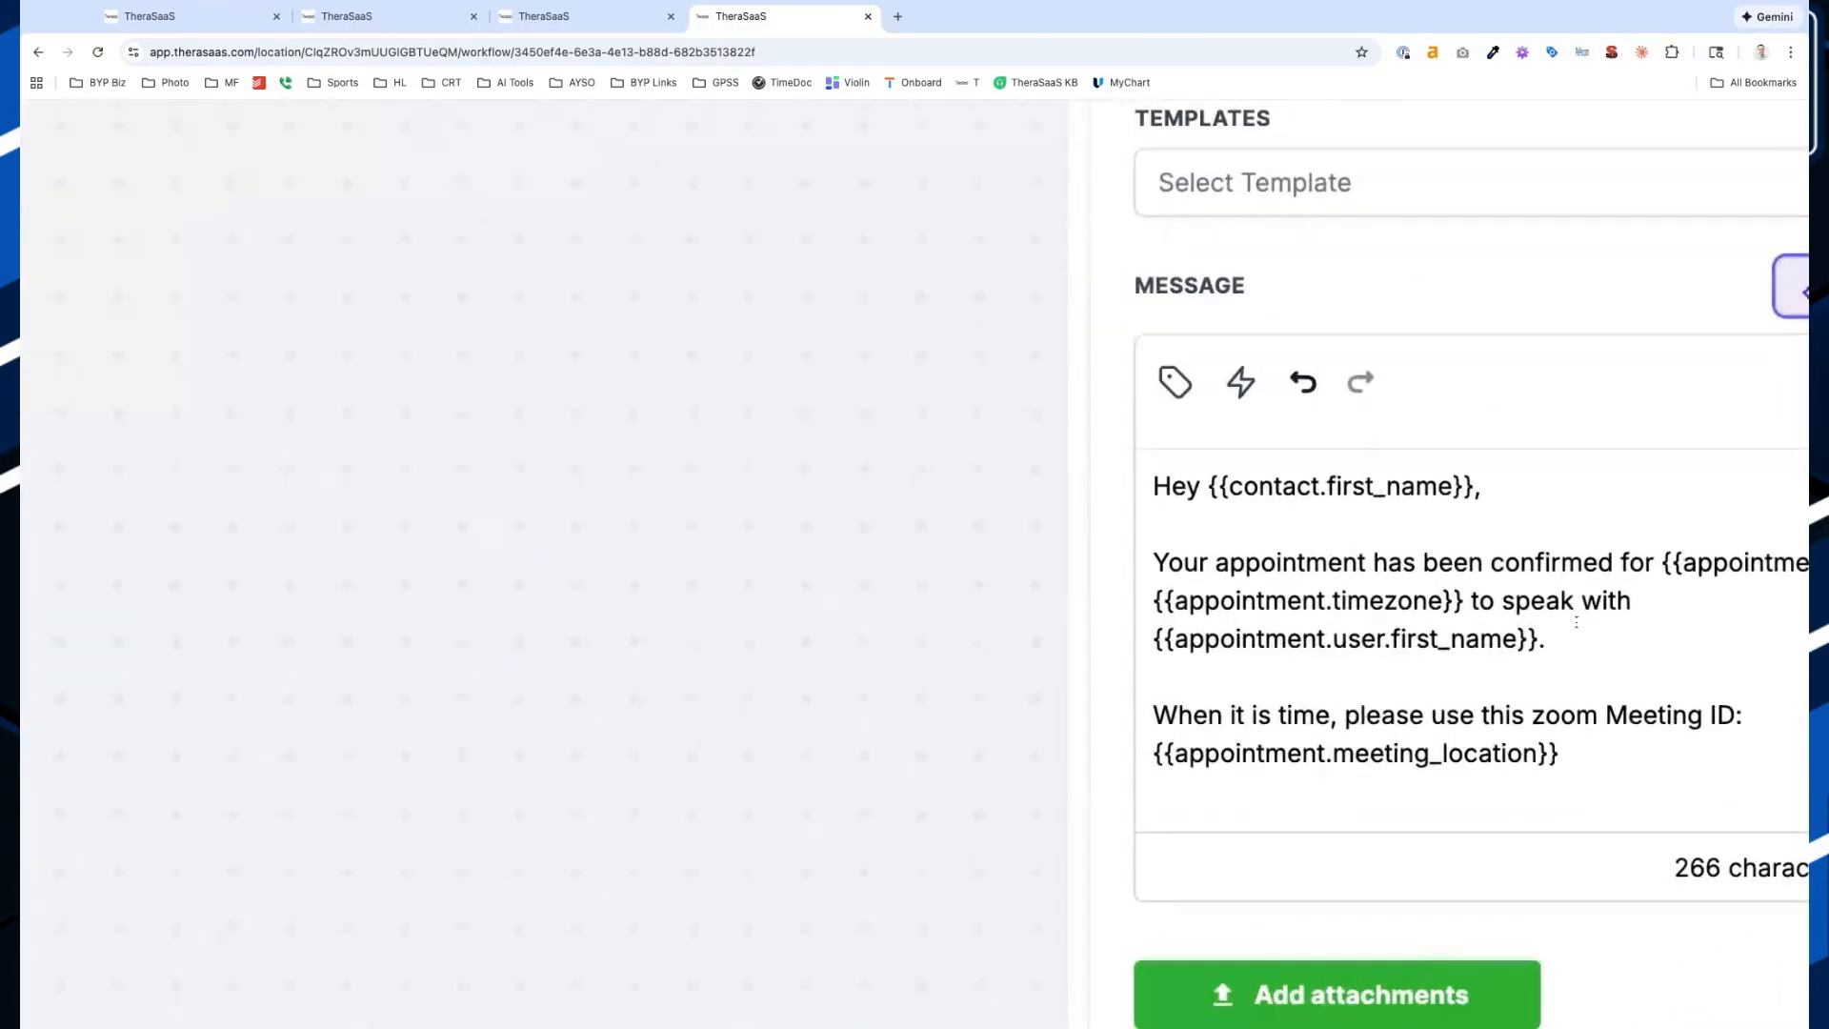
pyautogui.hscroll(3, 1576, 622)
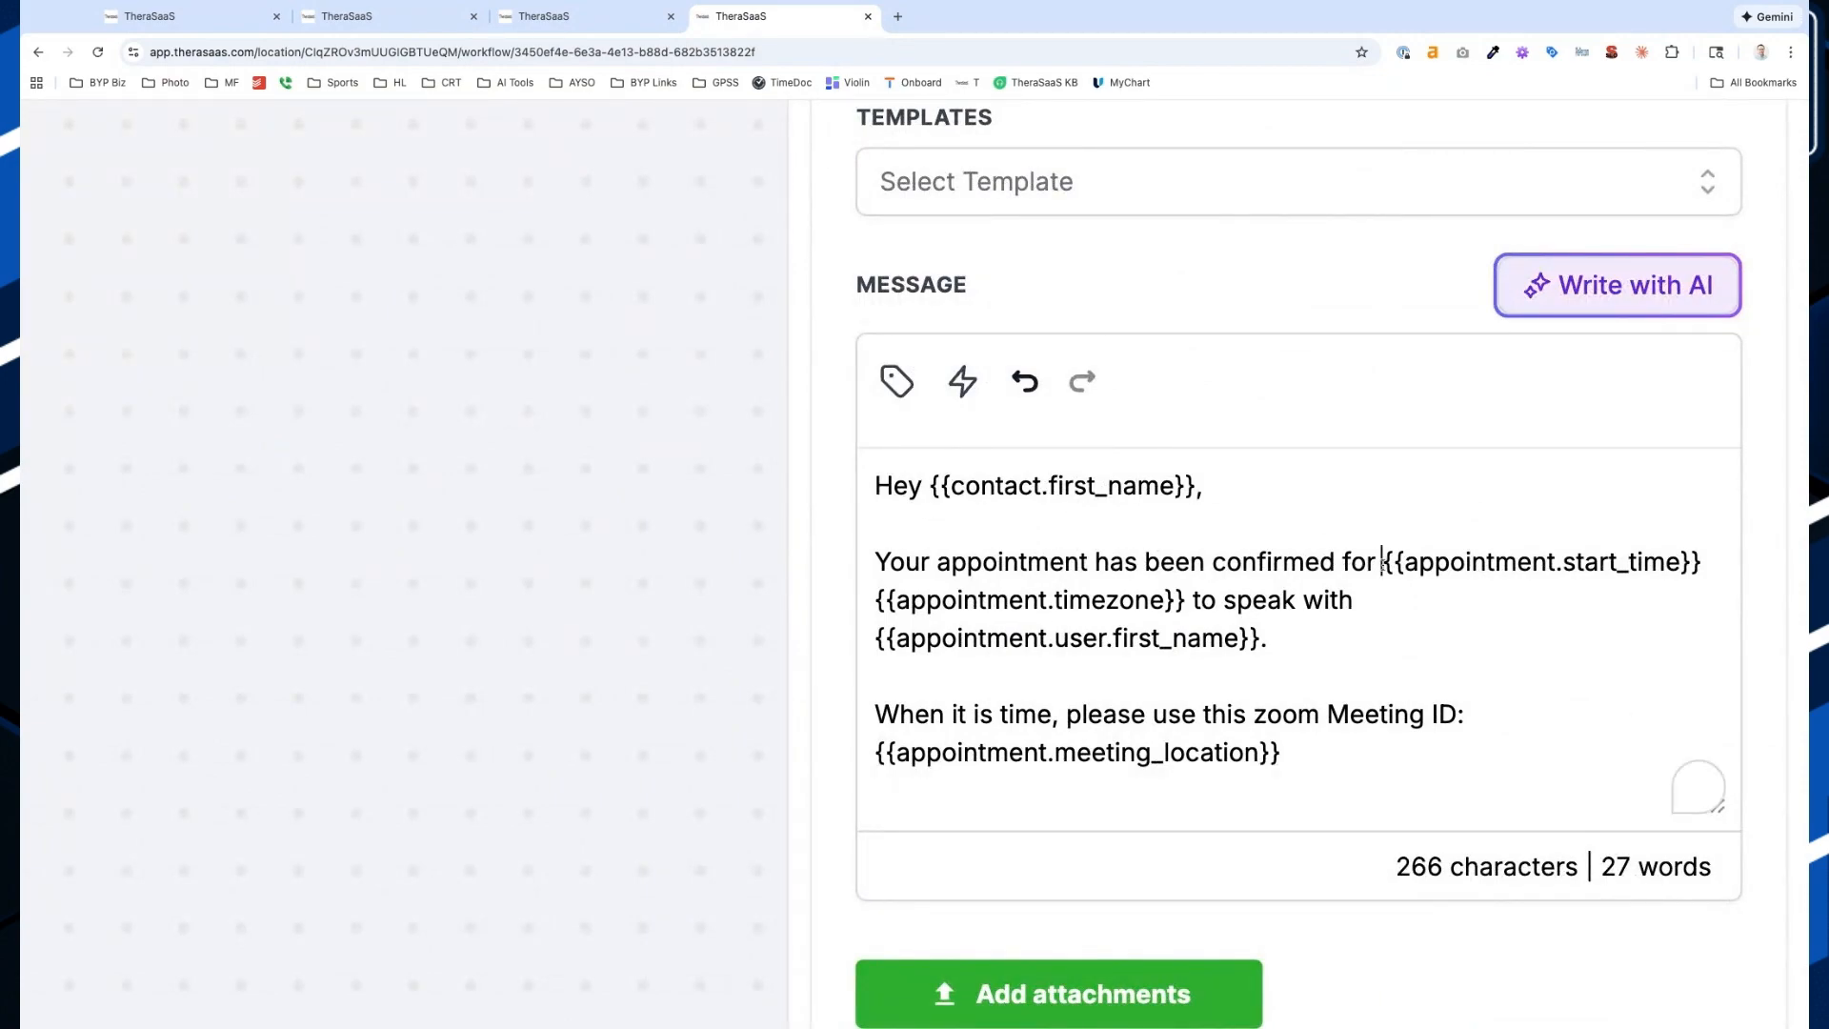
# Highlight the appointment start time, timezone and user first name placeholders in the Confirmation SMS message
pyautogui.moveTo(1383, 563); pyautogui.dragTo(1701, 564)
pyautogui.click(1039, 602)
pyautogui.tripleClick(1038, 602)
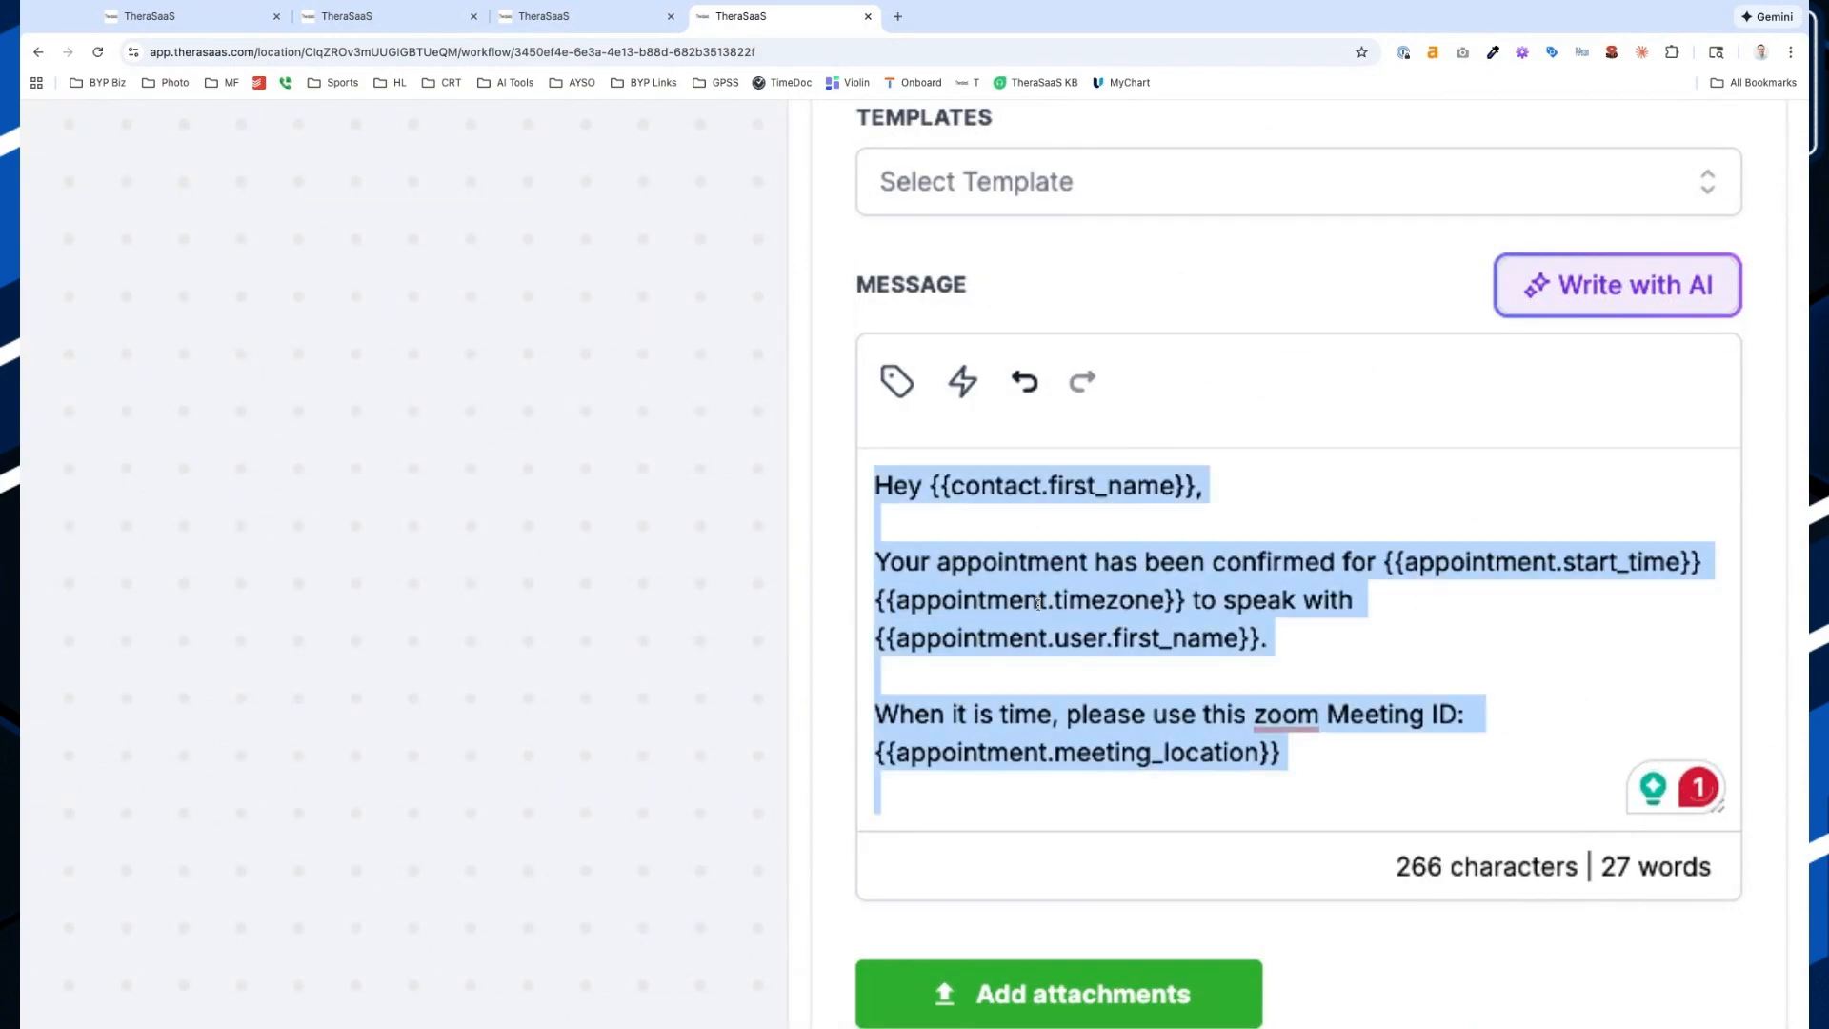
pyautogui.click(1039, 602)
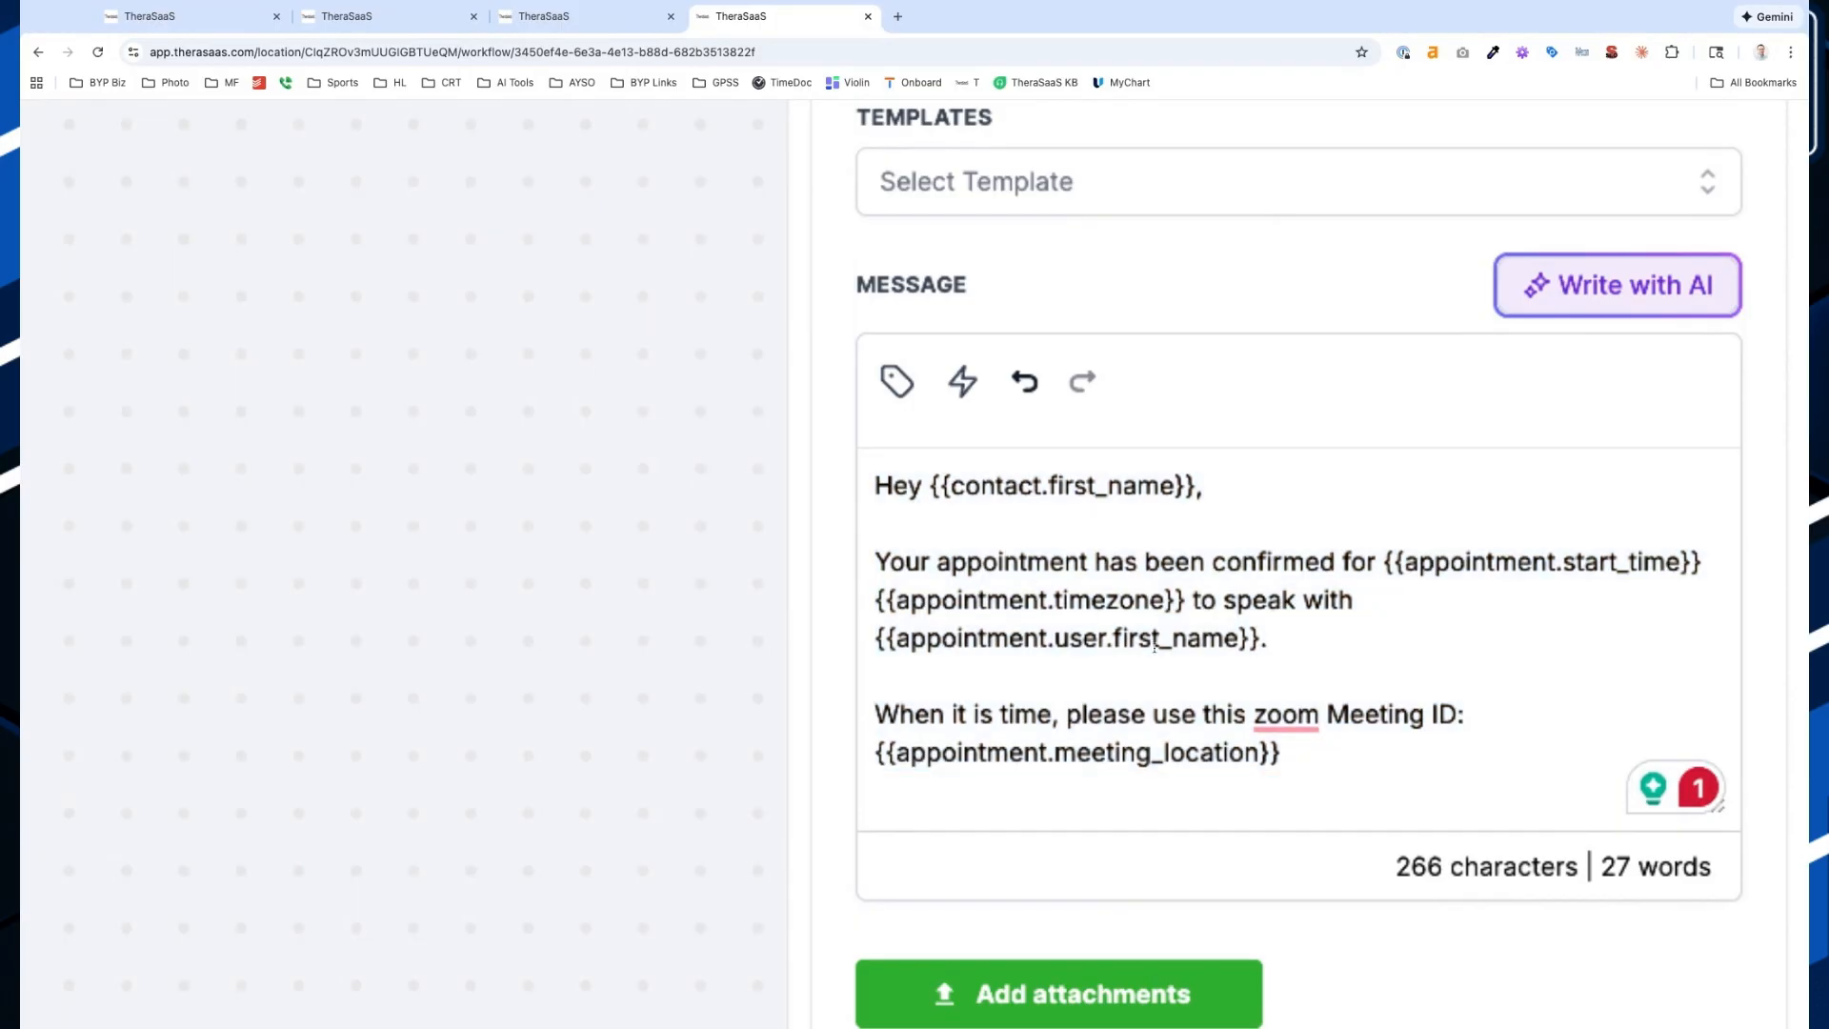
pyautogui.click(1261, 639)
pyautogui.hotkey('shift', 'Left')
pyautogui.hotkey('shift', 'Left')
pyautogui.hotkey('shift', 'Left')
pyautogui.hotkey('shift', 'Left')
pyautogui.hotkey('shift', 'Left')
pyautogui.hotkey('shift', 'Left')
pyautogui.hotkey('shift', 'Left')
pyautogui.hotkey('shift', 'Left')
pyautogui.hotkey('shift', 'Left')
pyautogui.hotkey('shift', 'Left')
pyautogui.hotkey('shift', 'Left')
pyautogui.hotkey('shift', 'Left')
pyautogui.hotkey('shift', 'Left')
pyautogui.hotkey('shift', 'Left')
pyautogui.hotkey('shift', 'Left')
pyautogui.hotkey('shift', 'Left')
pyautogui.hotkey('shift', 'Left')
pyautogui.hotkey('shift', 'Left')
pyautogui.hotkey('shift', 'Left')
pyautogui.hotkey('shift', 'Left')
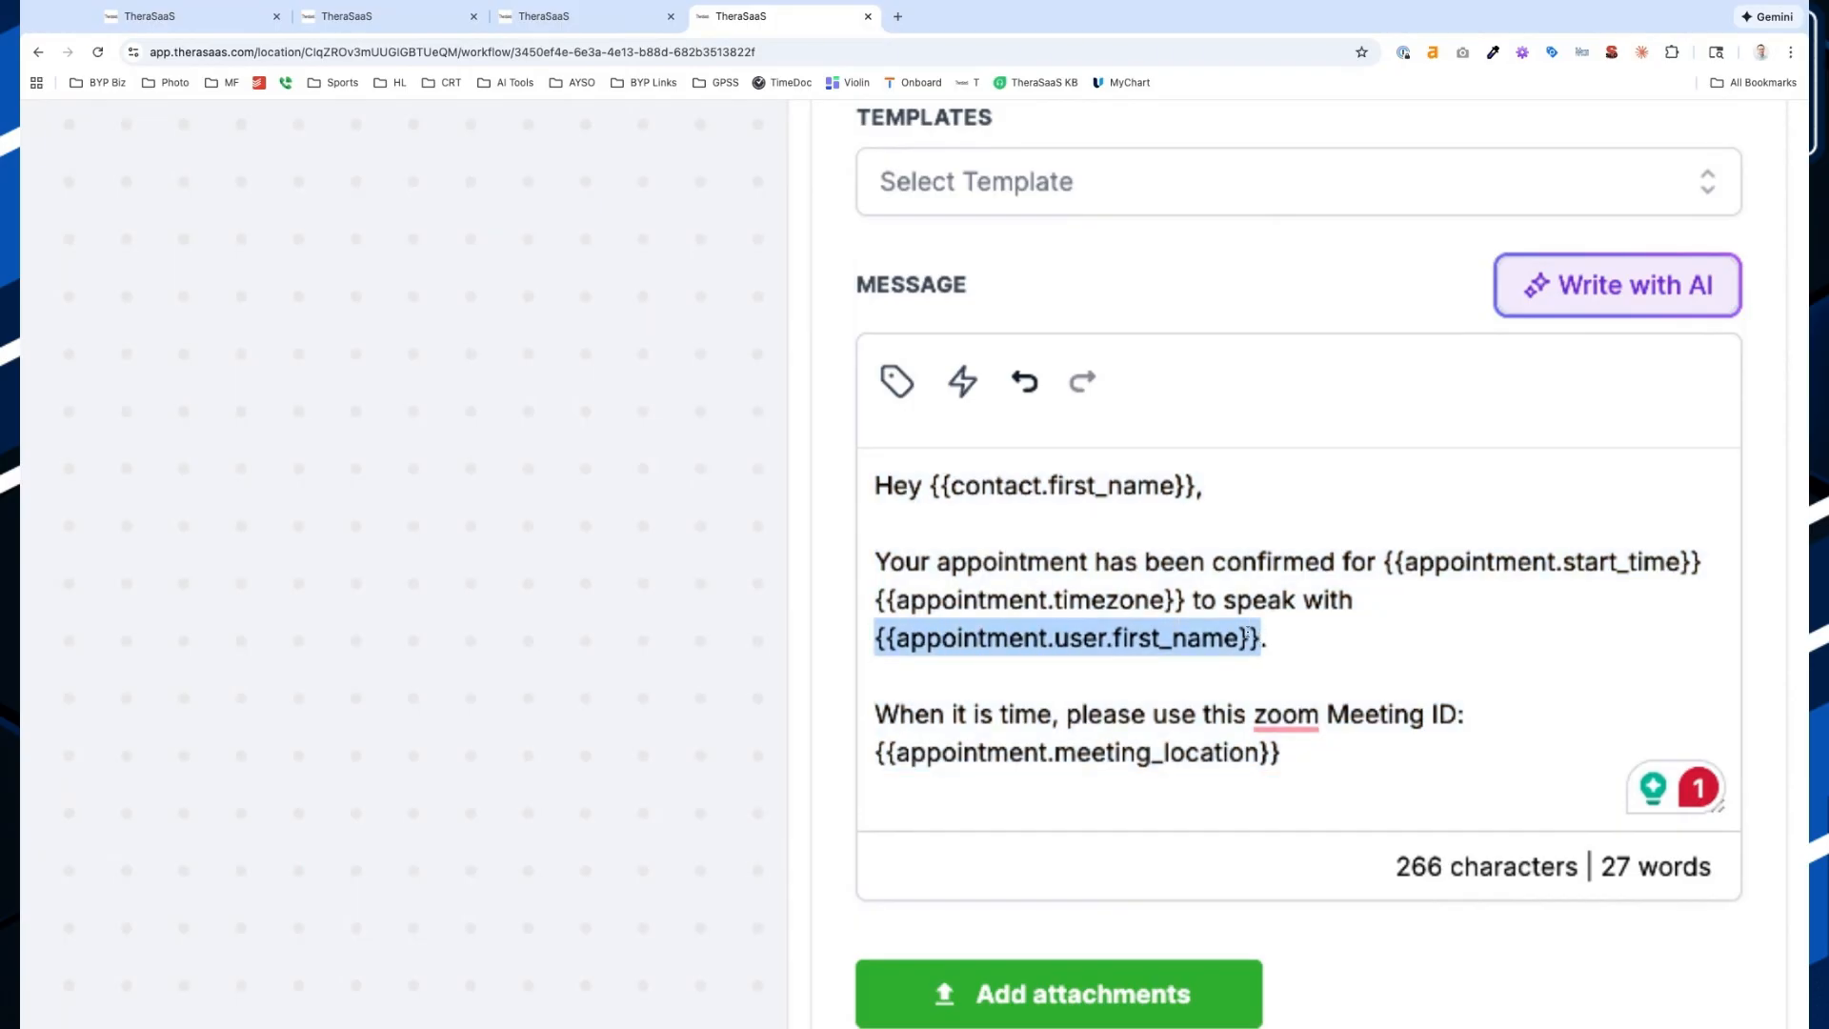
# Insert the appointment Meeting Location custom value on a new line below the existing meeting location placeholder in the SMS message
pyautogui.click(1299, 779)
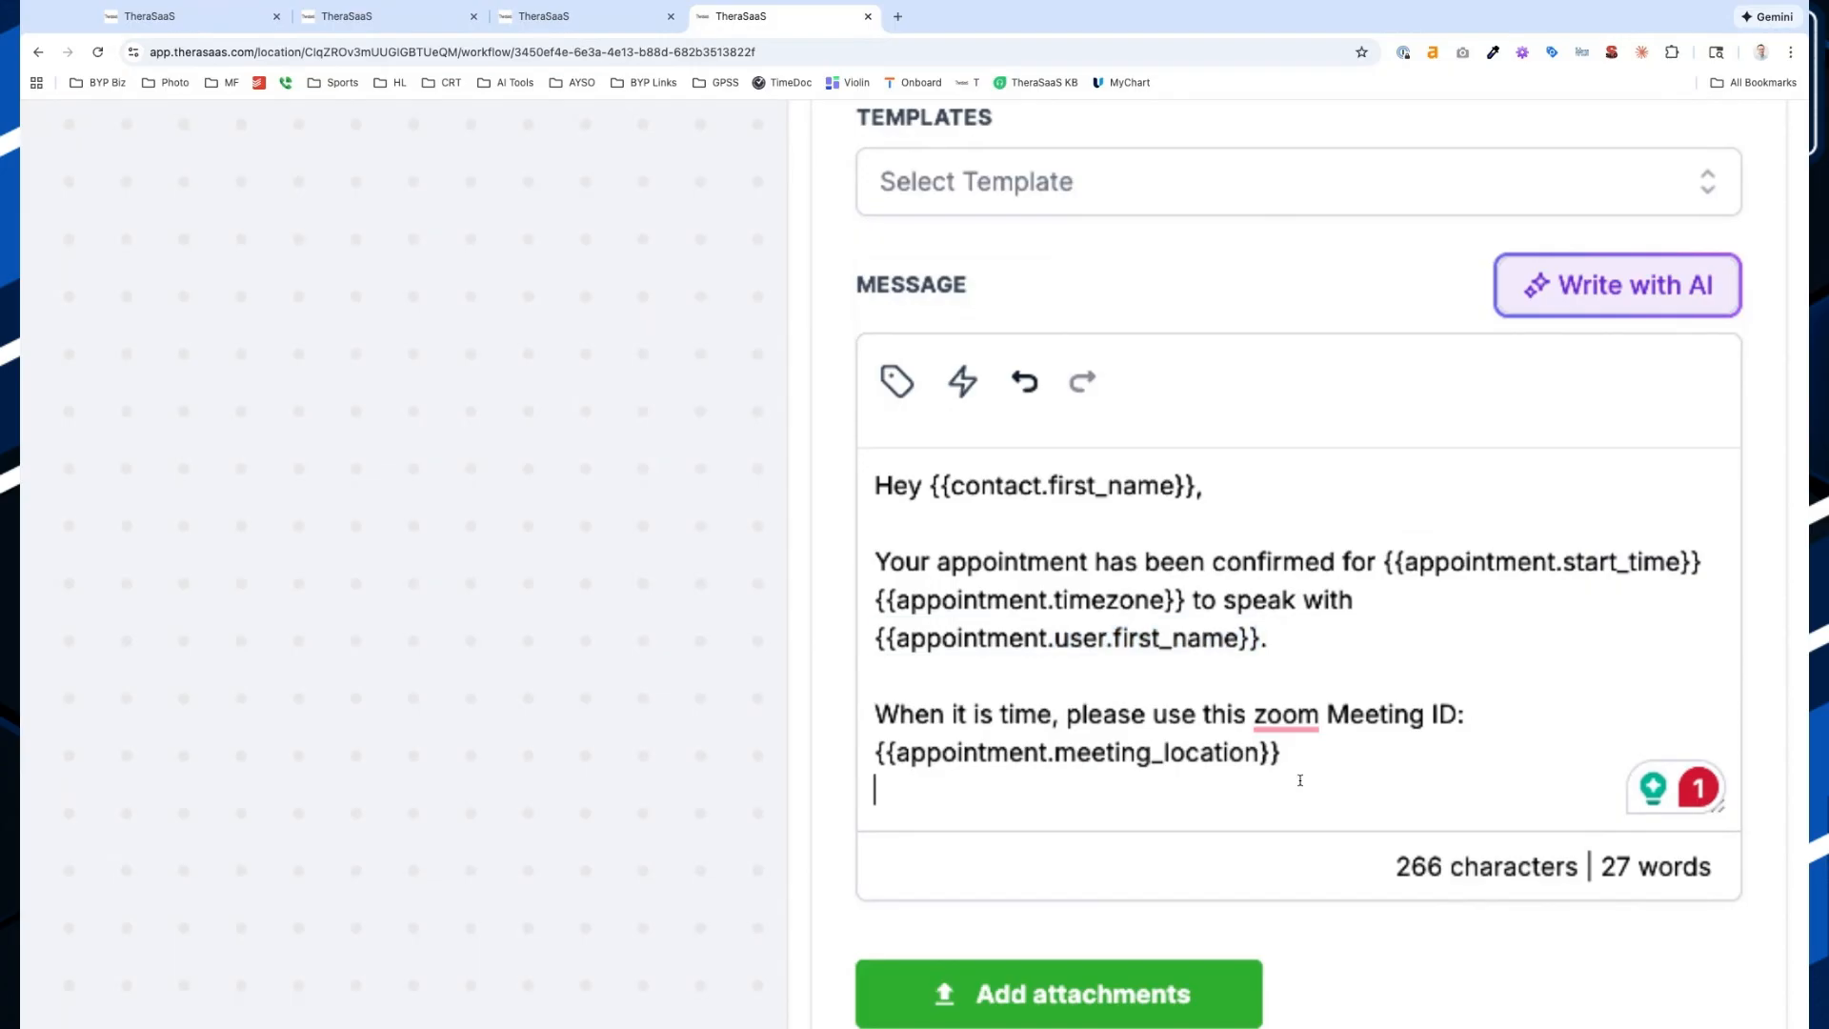
pyautogui.press('Return')
pyautogui.click(896, 381)
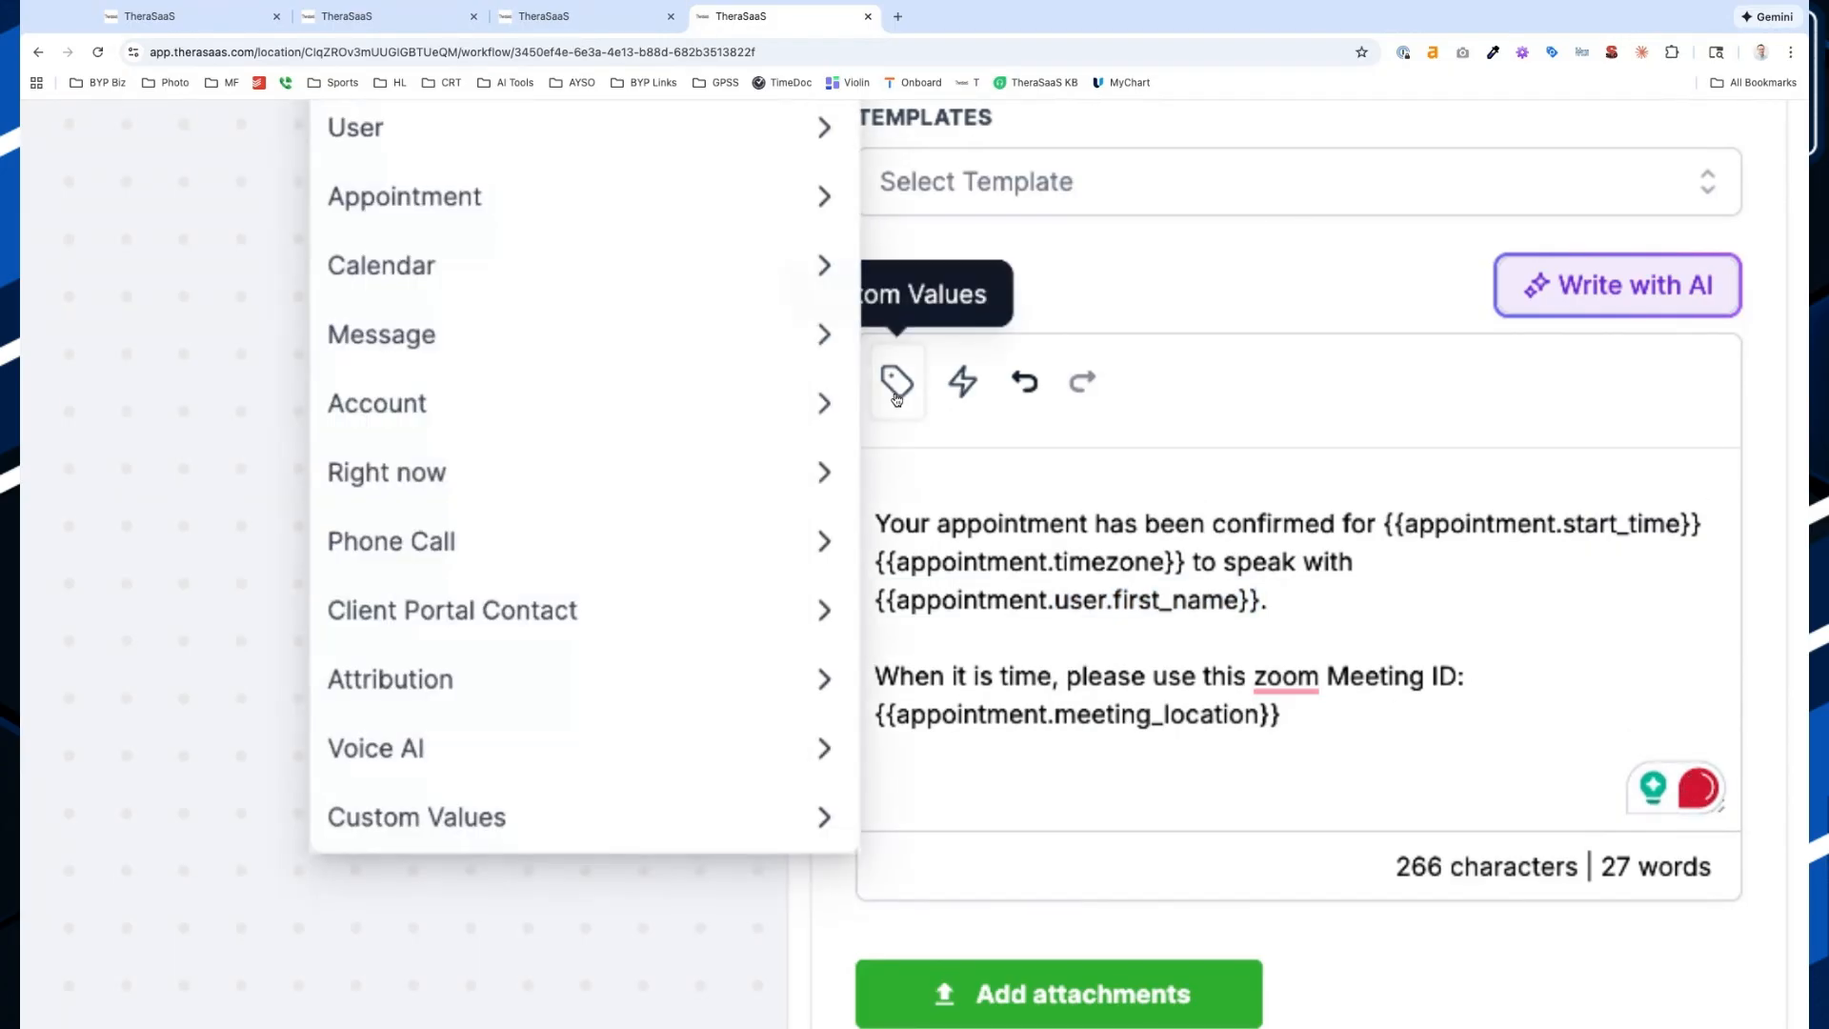
pyautogui.scroll(2, 692, 446)
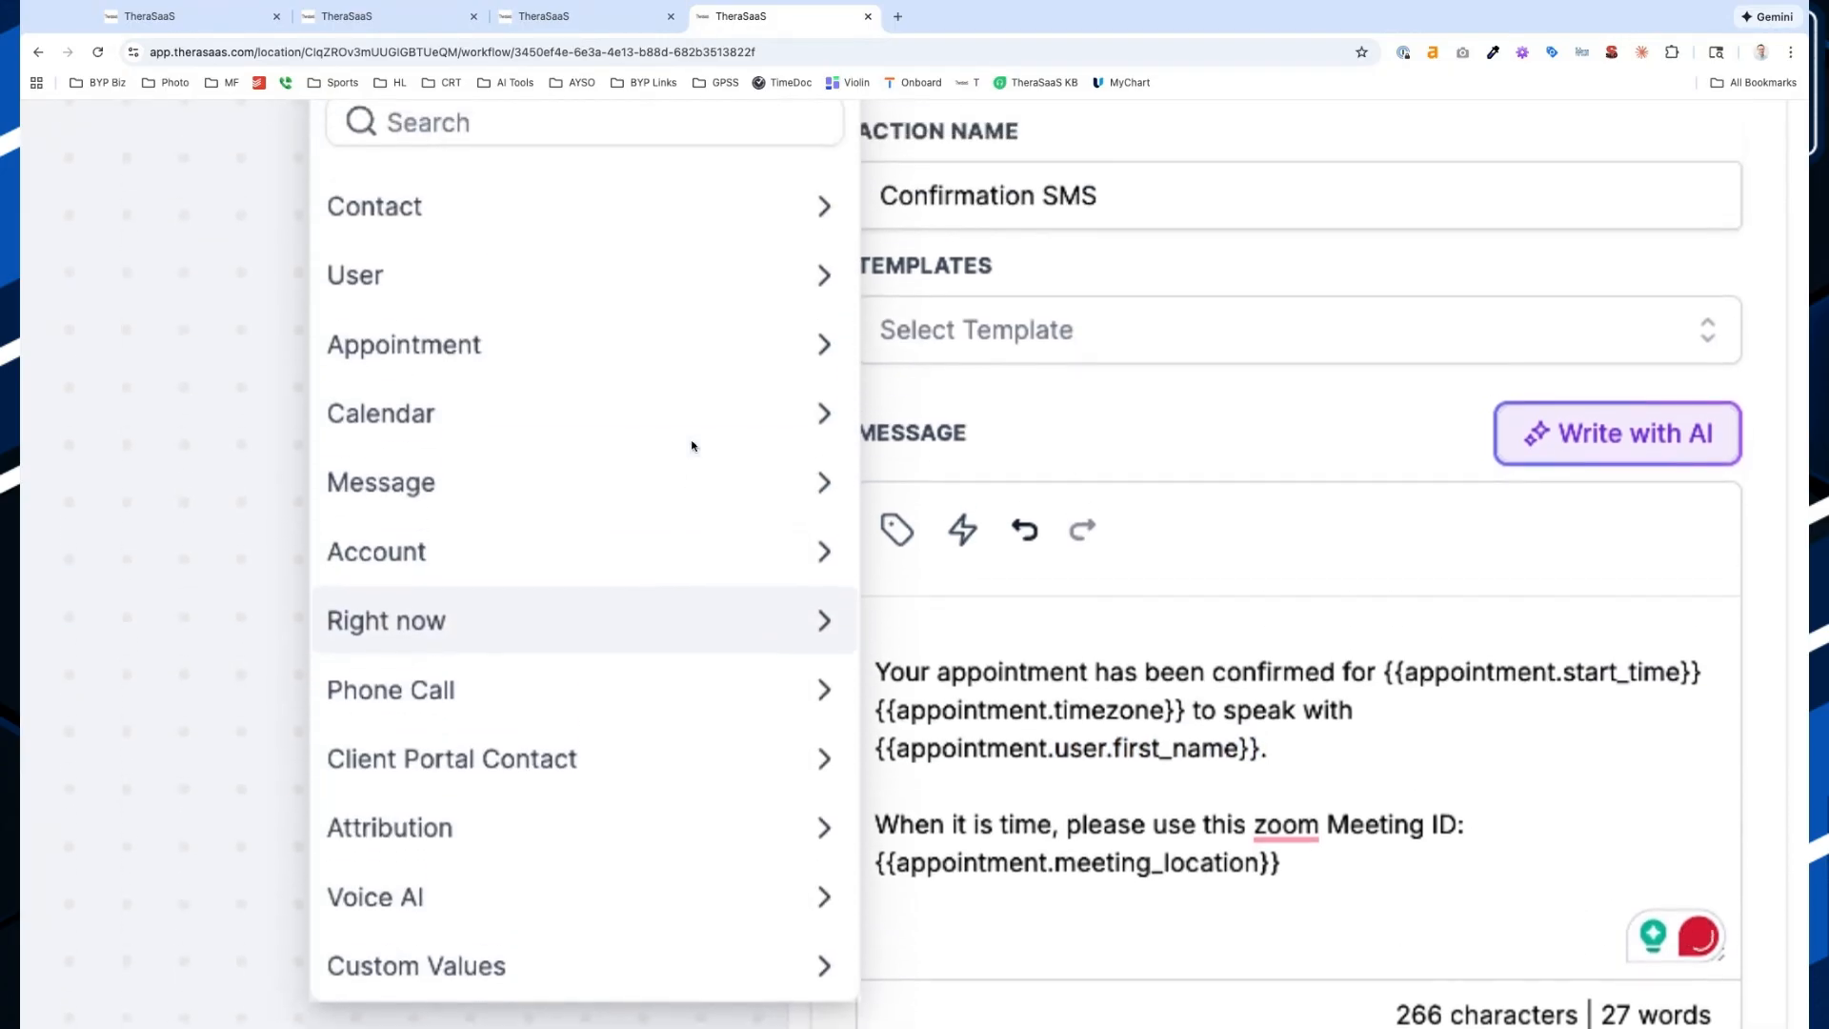
pyautogui.click(654, 360)
pyautogui.scroll(-2, 584, 620)
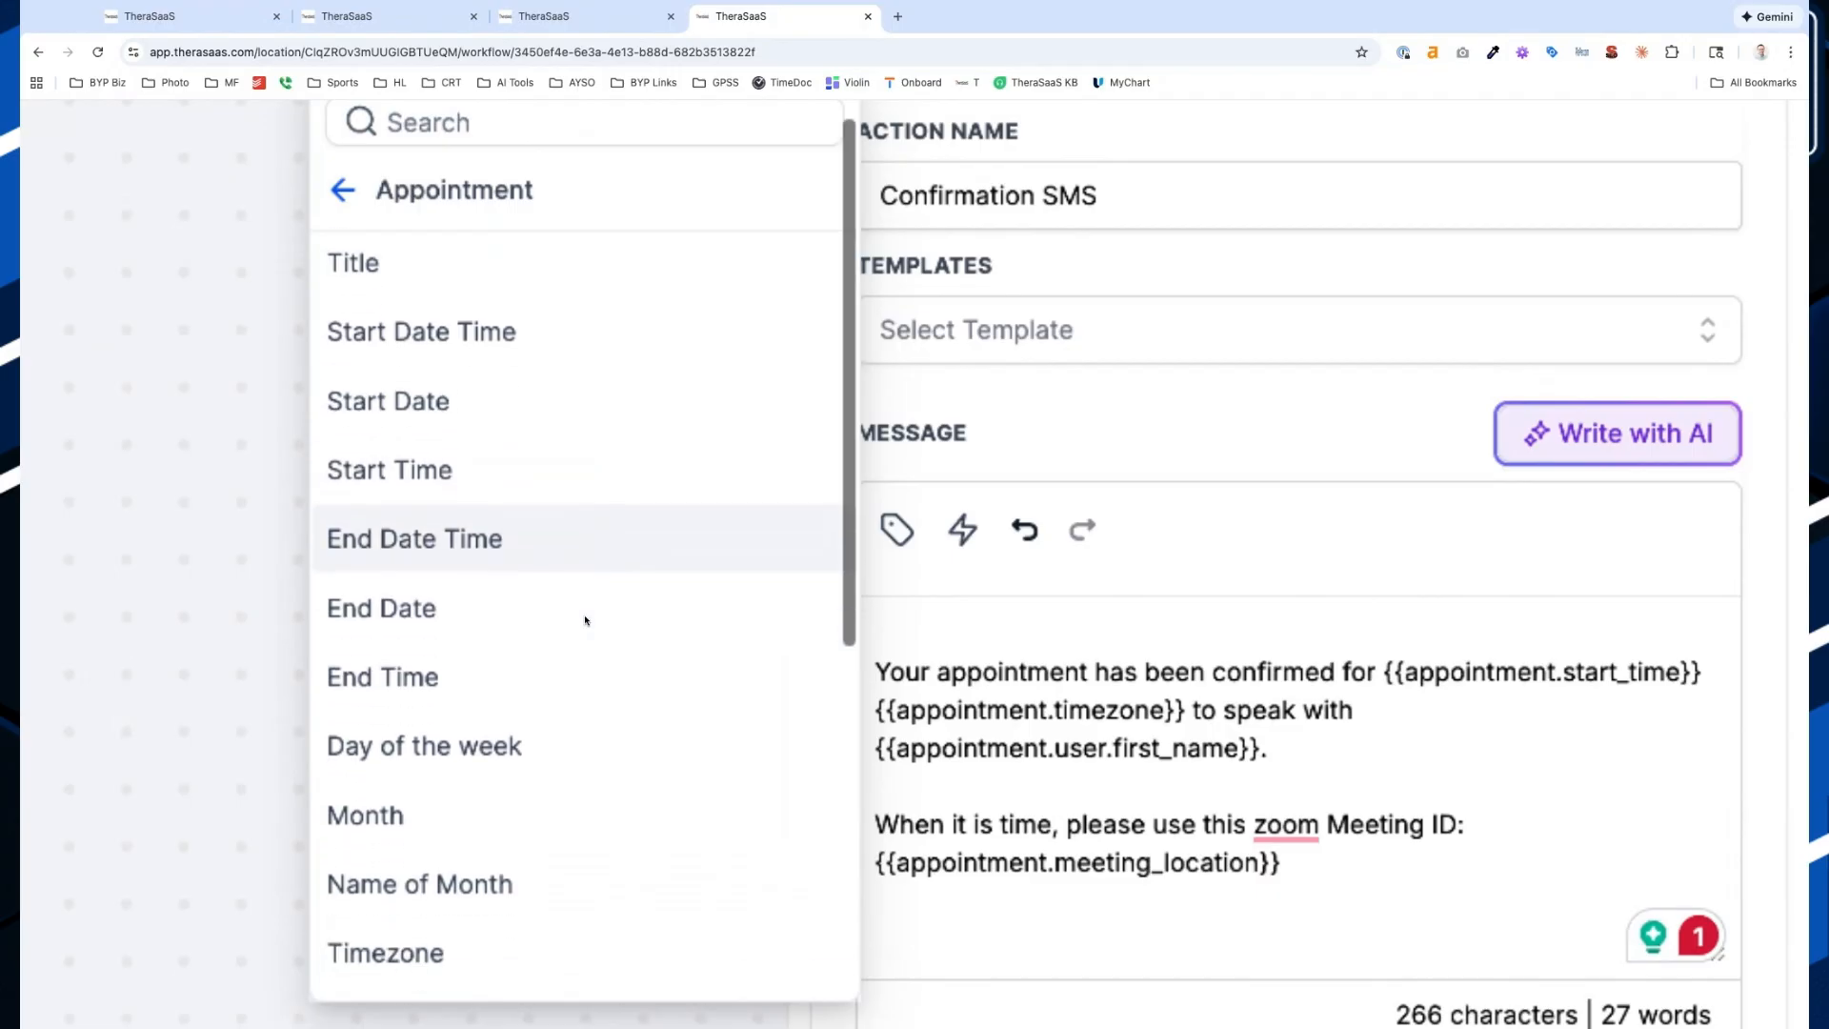
pyautogui.scroll(-2, 584, 620)
pyautogui.scroll(-2, 560, 753)
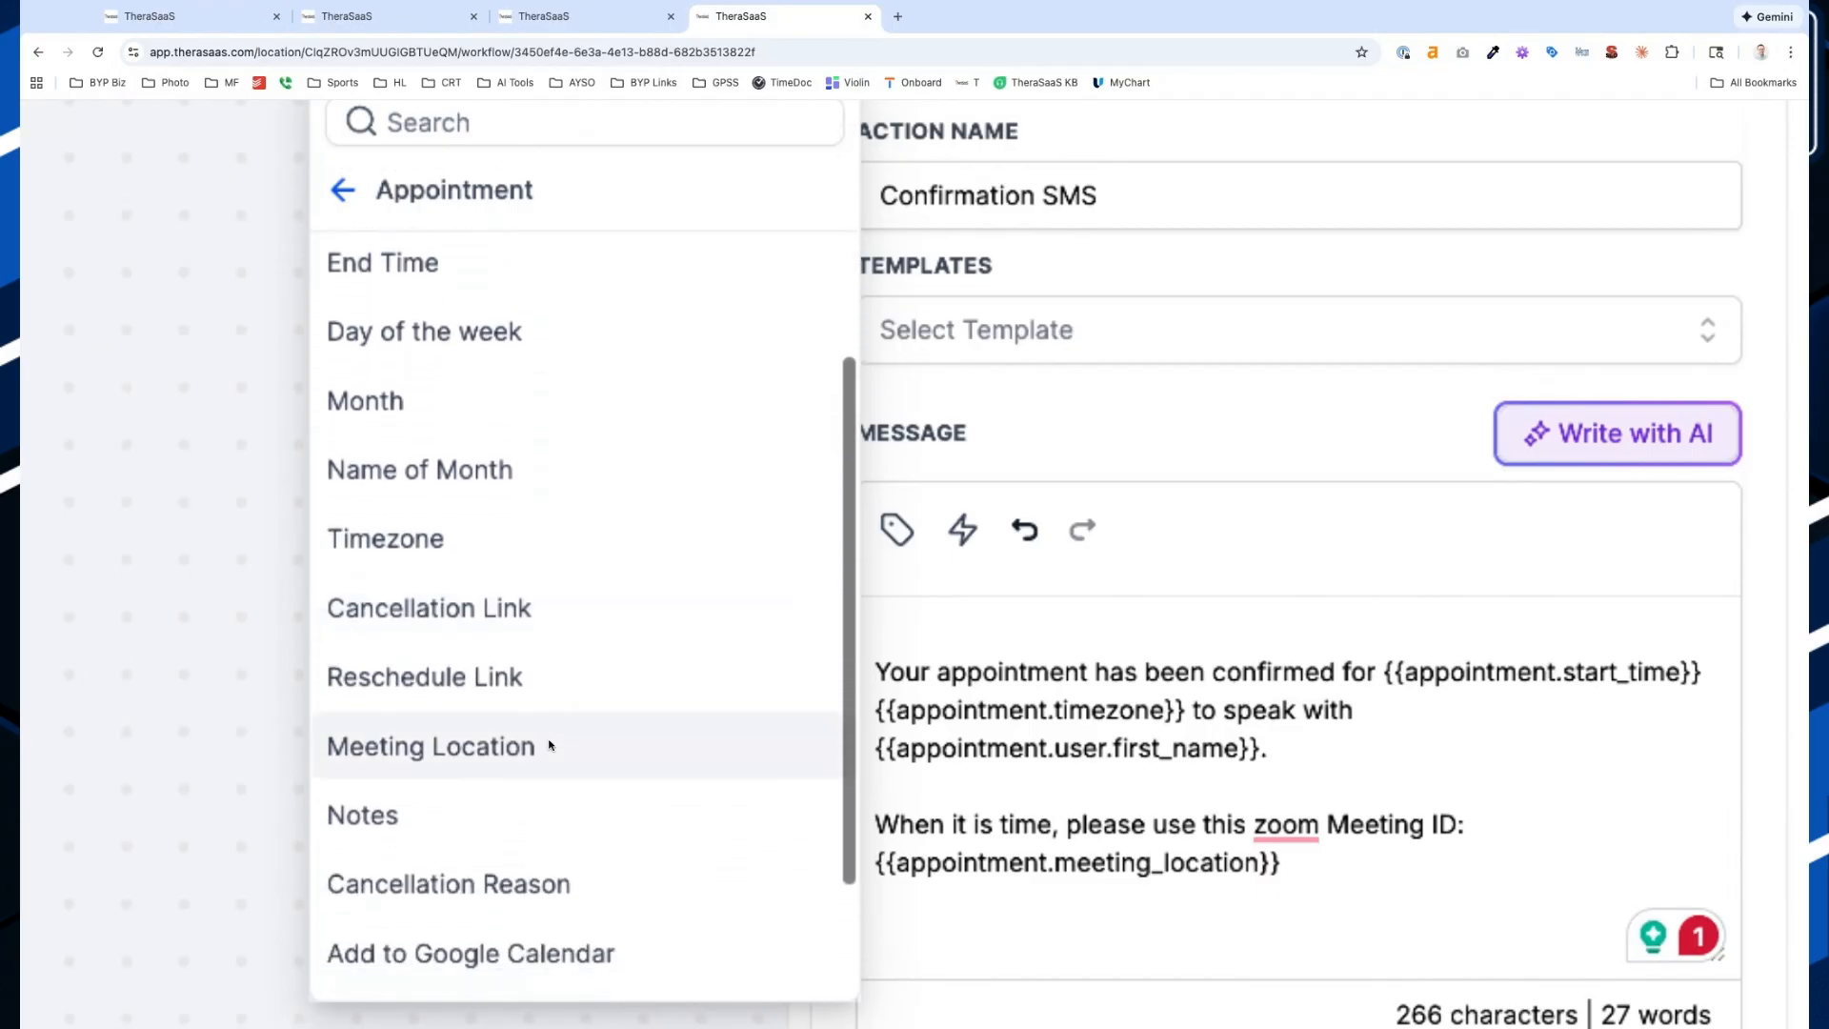
pyautogui.scroll(-2, 474, 743)
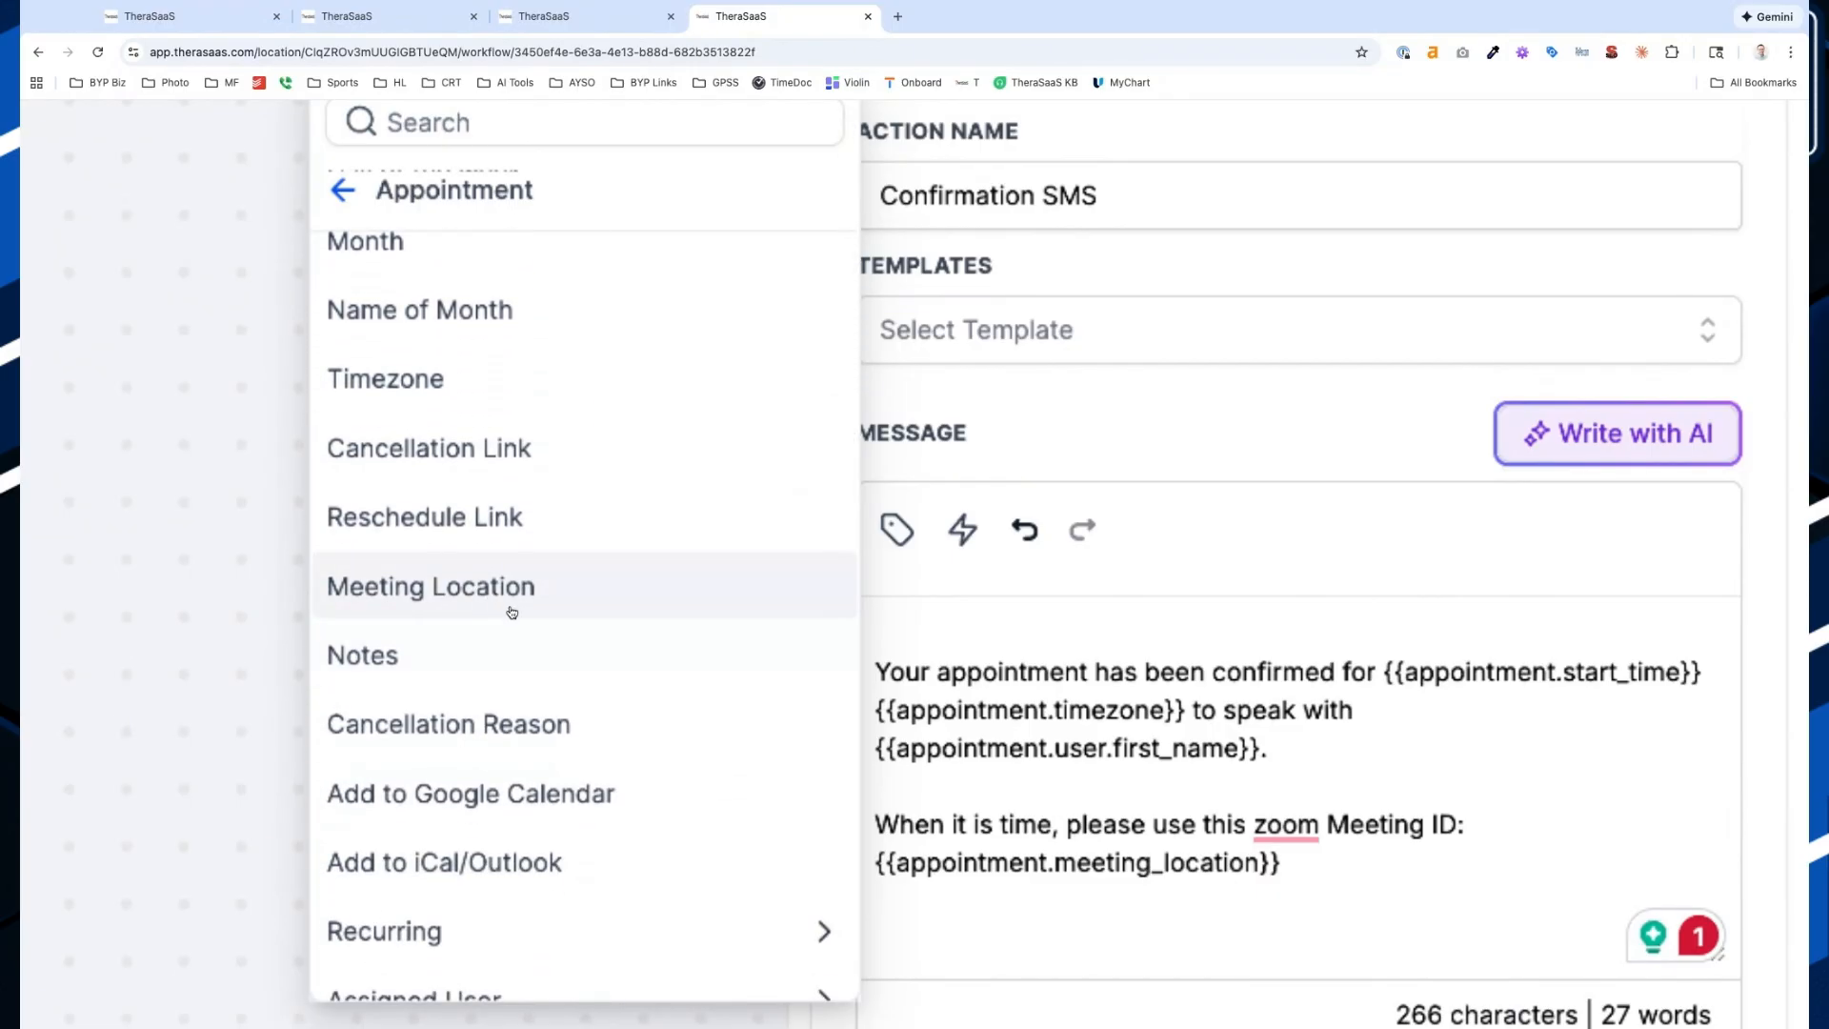
pyautogui.click(537, 593)
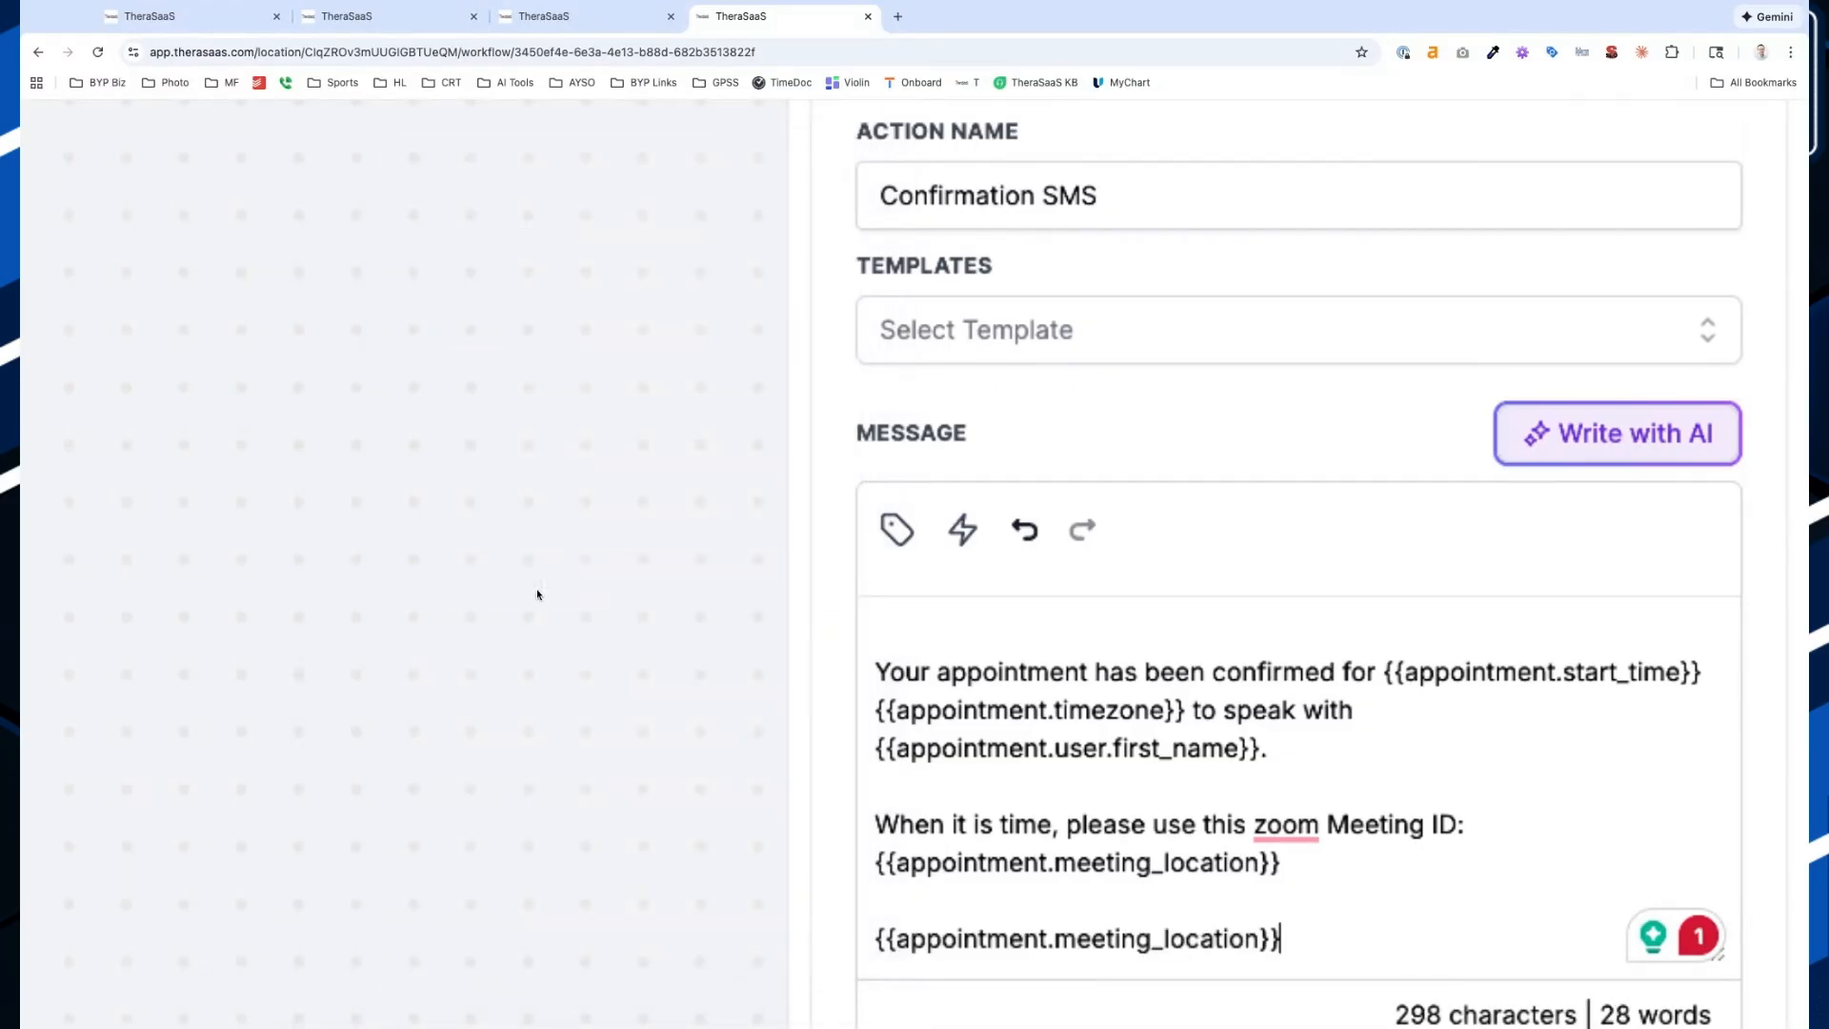
# Delete the duplicate meeting location placeholder with its extra line and discard the unsaved changes to the Confirmation SMS
pyautogui.doubleClick(1102, 863)
pyautogui.tripleClick(1102, 868)
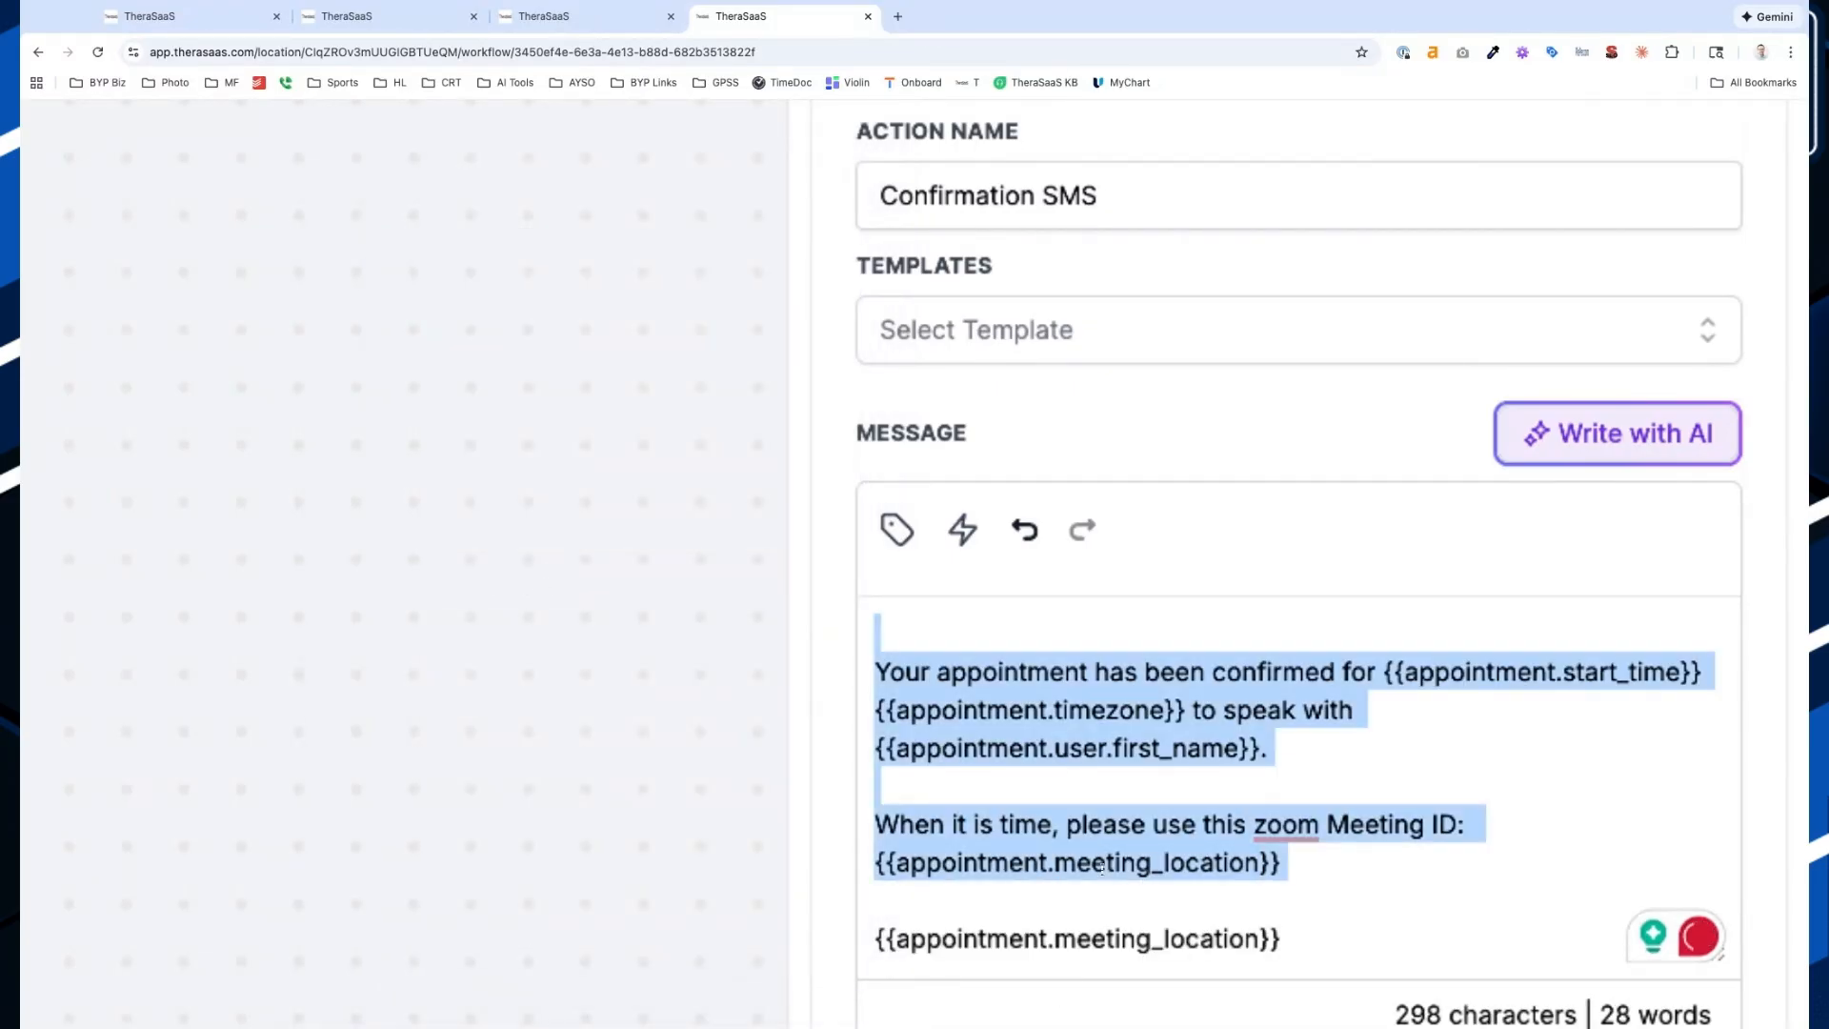
pyautogui.click(1102, 868)
pyautogui.click(1309, 943)
pyautogui.hotkey('shift', 'Right')
pyautogui.hotkey('shift', 'Right')
pyautogui.hotkey('shift', 'Right')
pyautogui.hotkey('shift', 'Right')
pyautogui.hotkey('shift', 'Right')
pyautogui.hotkey('shift', 'Right')
pyautogui.hotkey('shift', 'Right')
pyautogui.hotkey('shift', 'Right')
pyautogui.hotkey('shift', 'Right')
pyautogui.hotkey('shift', 'Up')
pyautogui.hotkey('shift', 'Up')
pyautogui.hotkey('shift', 'Left')
pyautogui.hotkey('shift', 'Left')
pyautogui.hotkey('shift', 'Left')
pyautogui.hotkey('shift', 'Left')
pyautogui.hotkey('shift', 'Left')
pyautogui.hotkey('shift', 'Left')
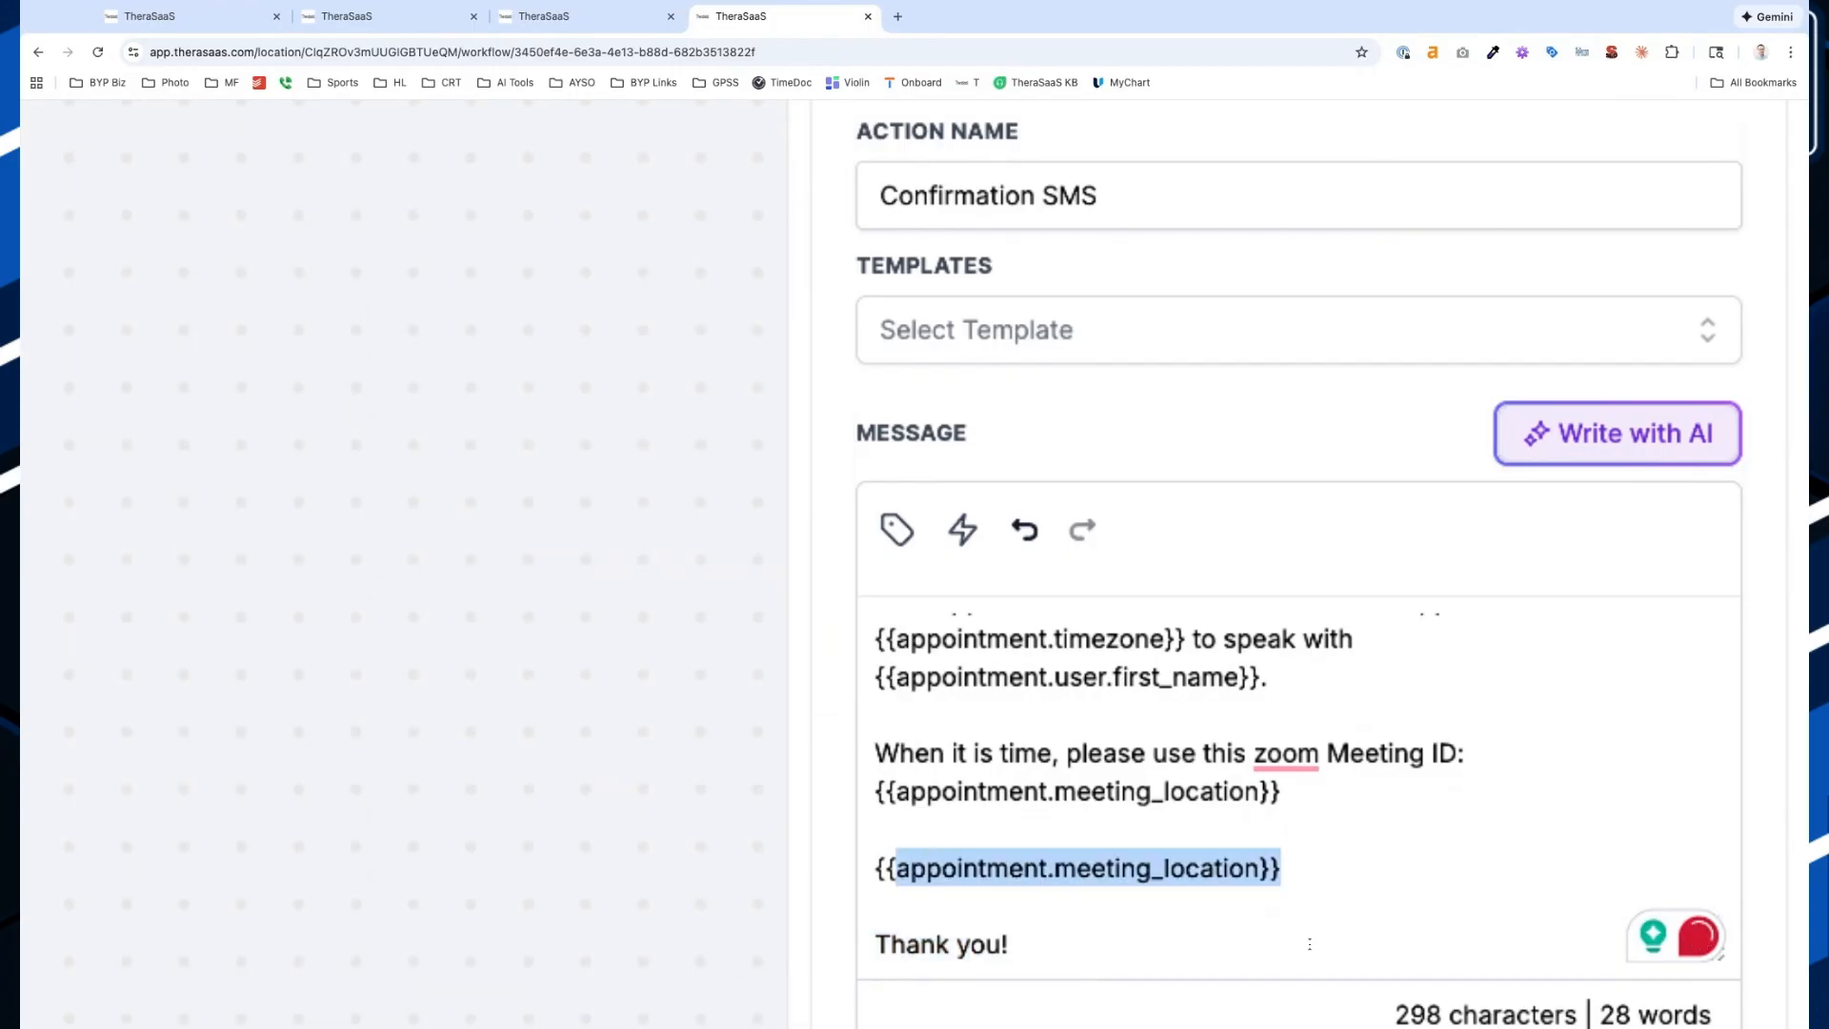
pyautogui.press('BackSpace')
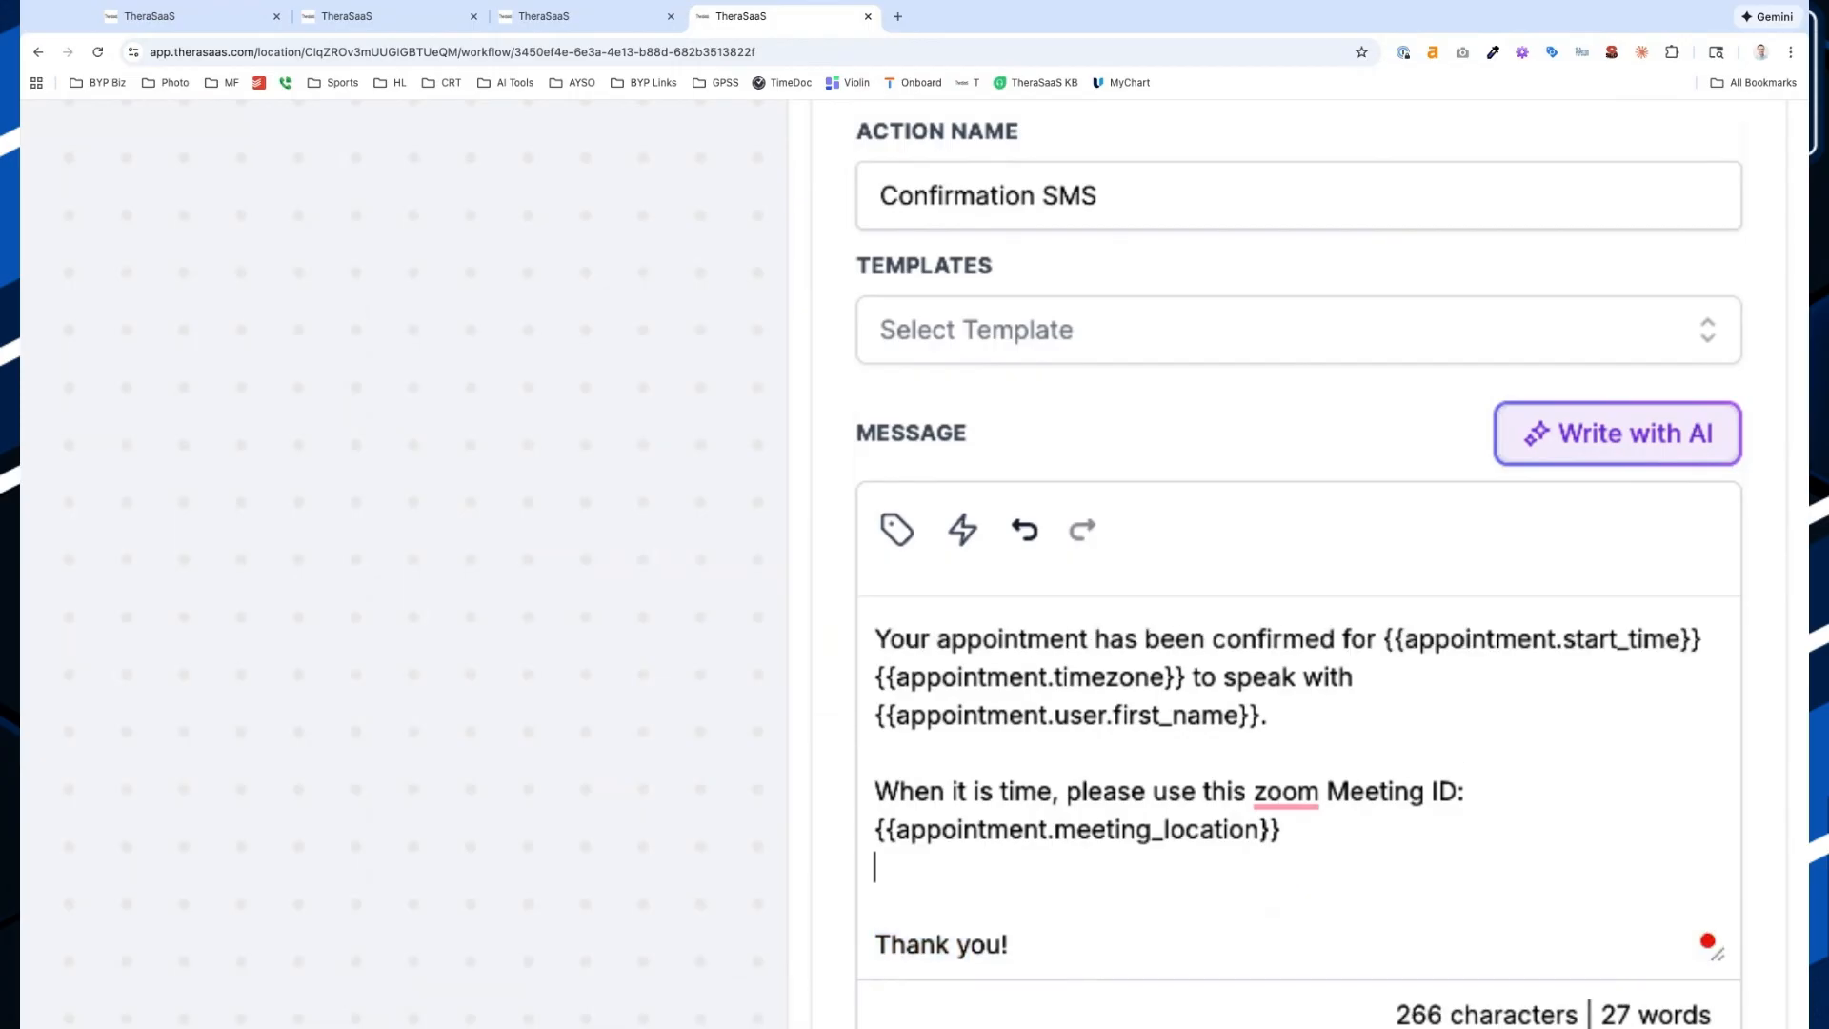
pyautogui.press('BackSpace')
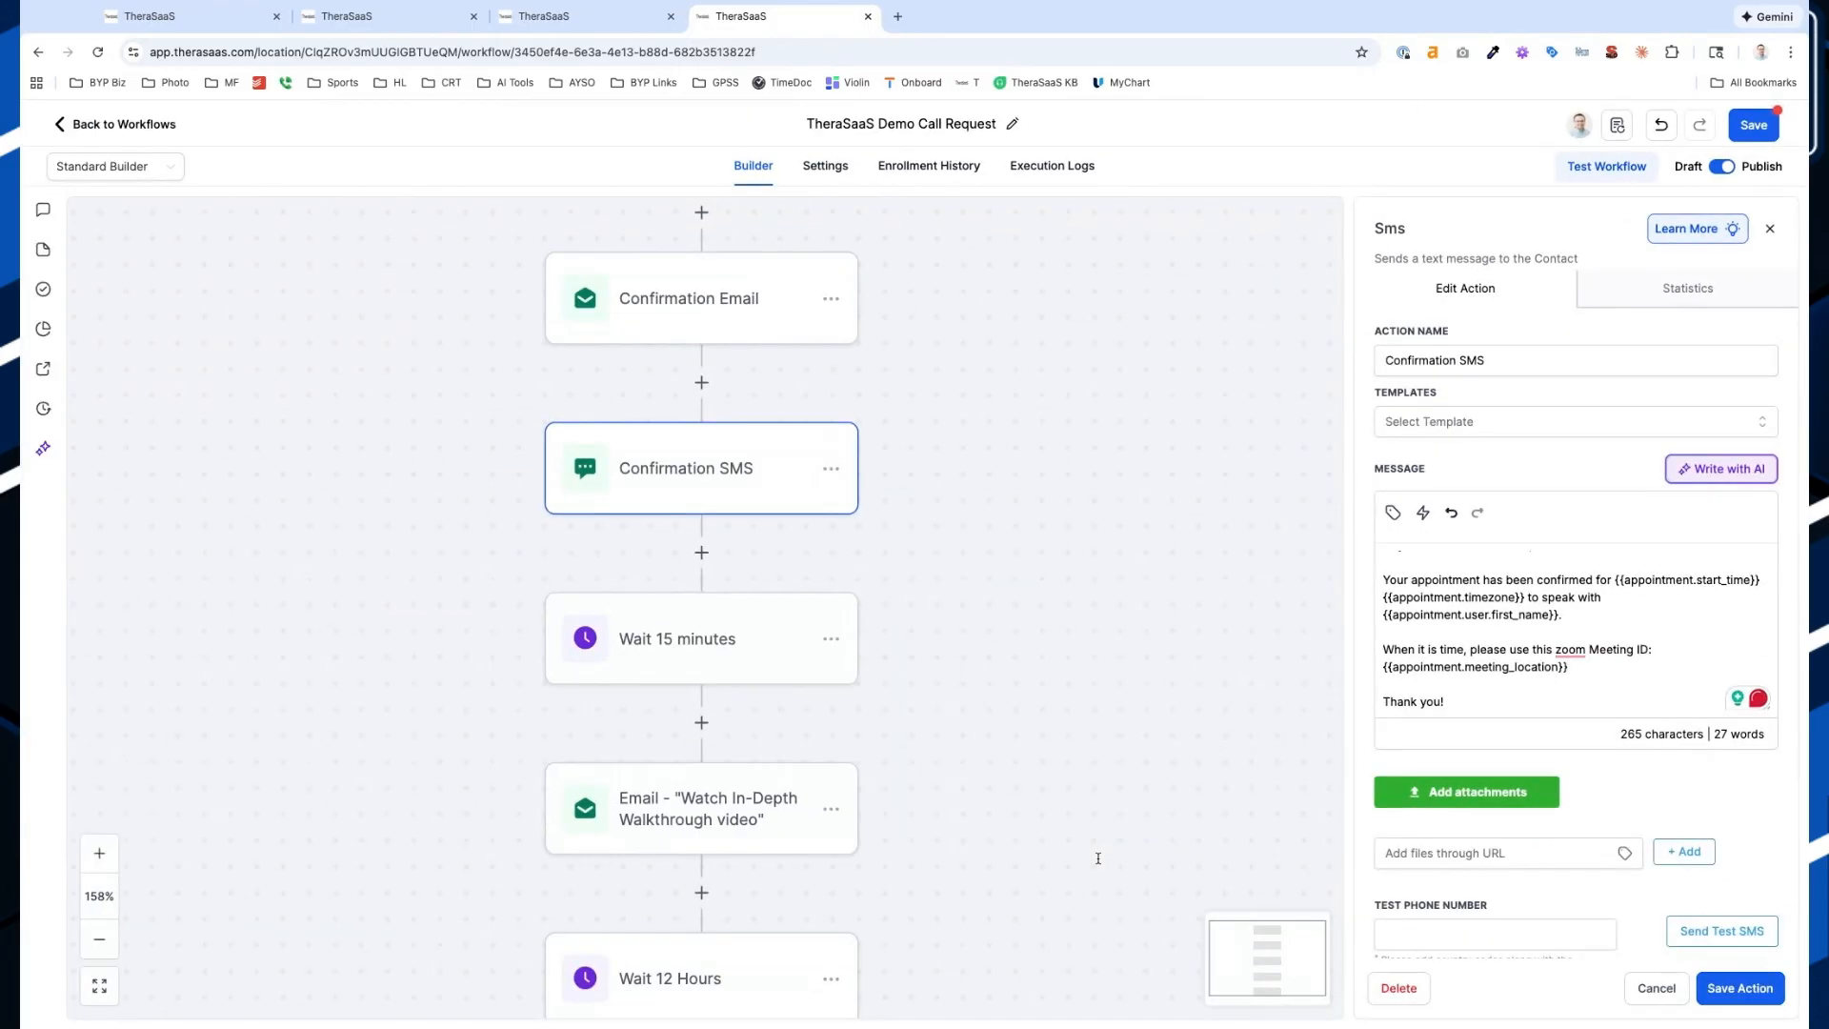
pyautogui.click(1656, 988)
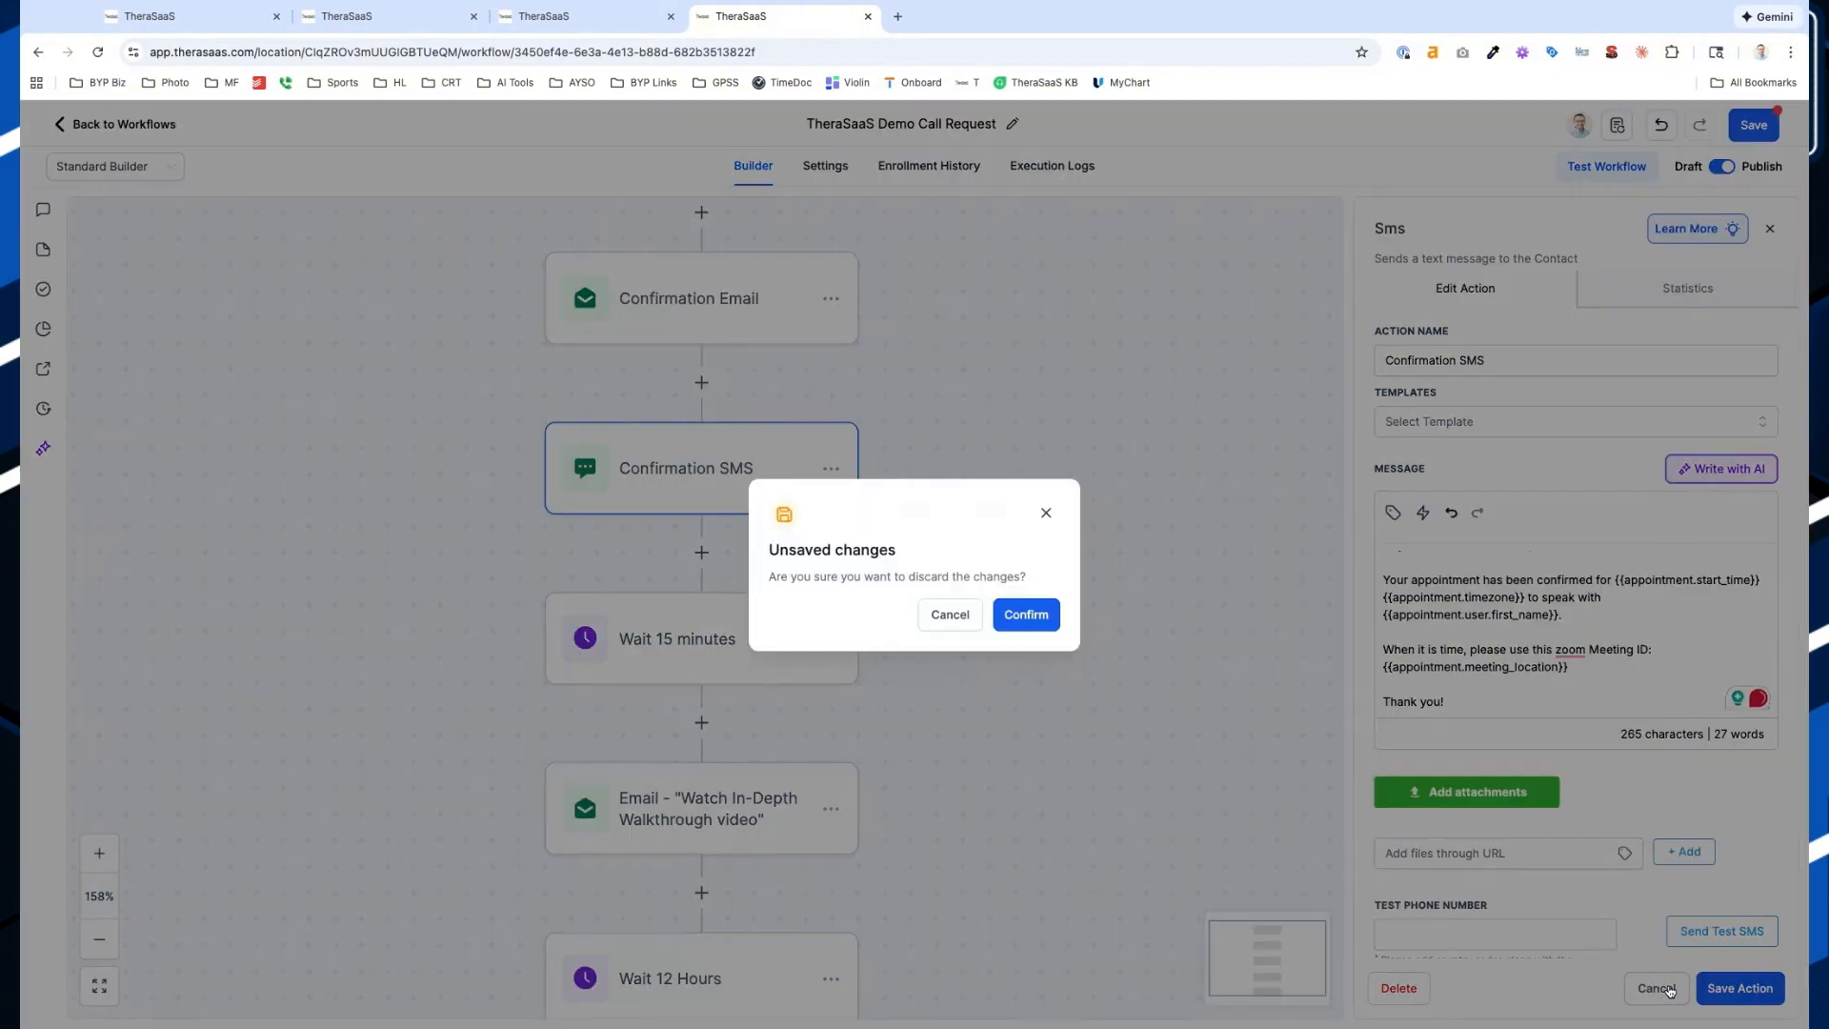
pyautogui.click(1025, 613)
# Open the "Watch In-Depth Walkthrough video" email action and review its subject and message
pyautogui.scroll(-2, 696, 753)
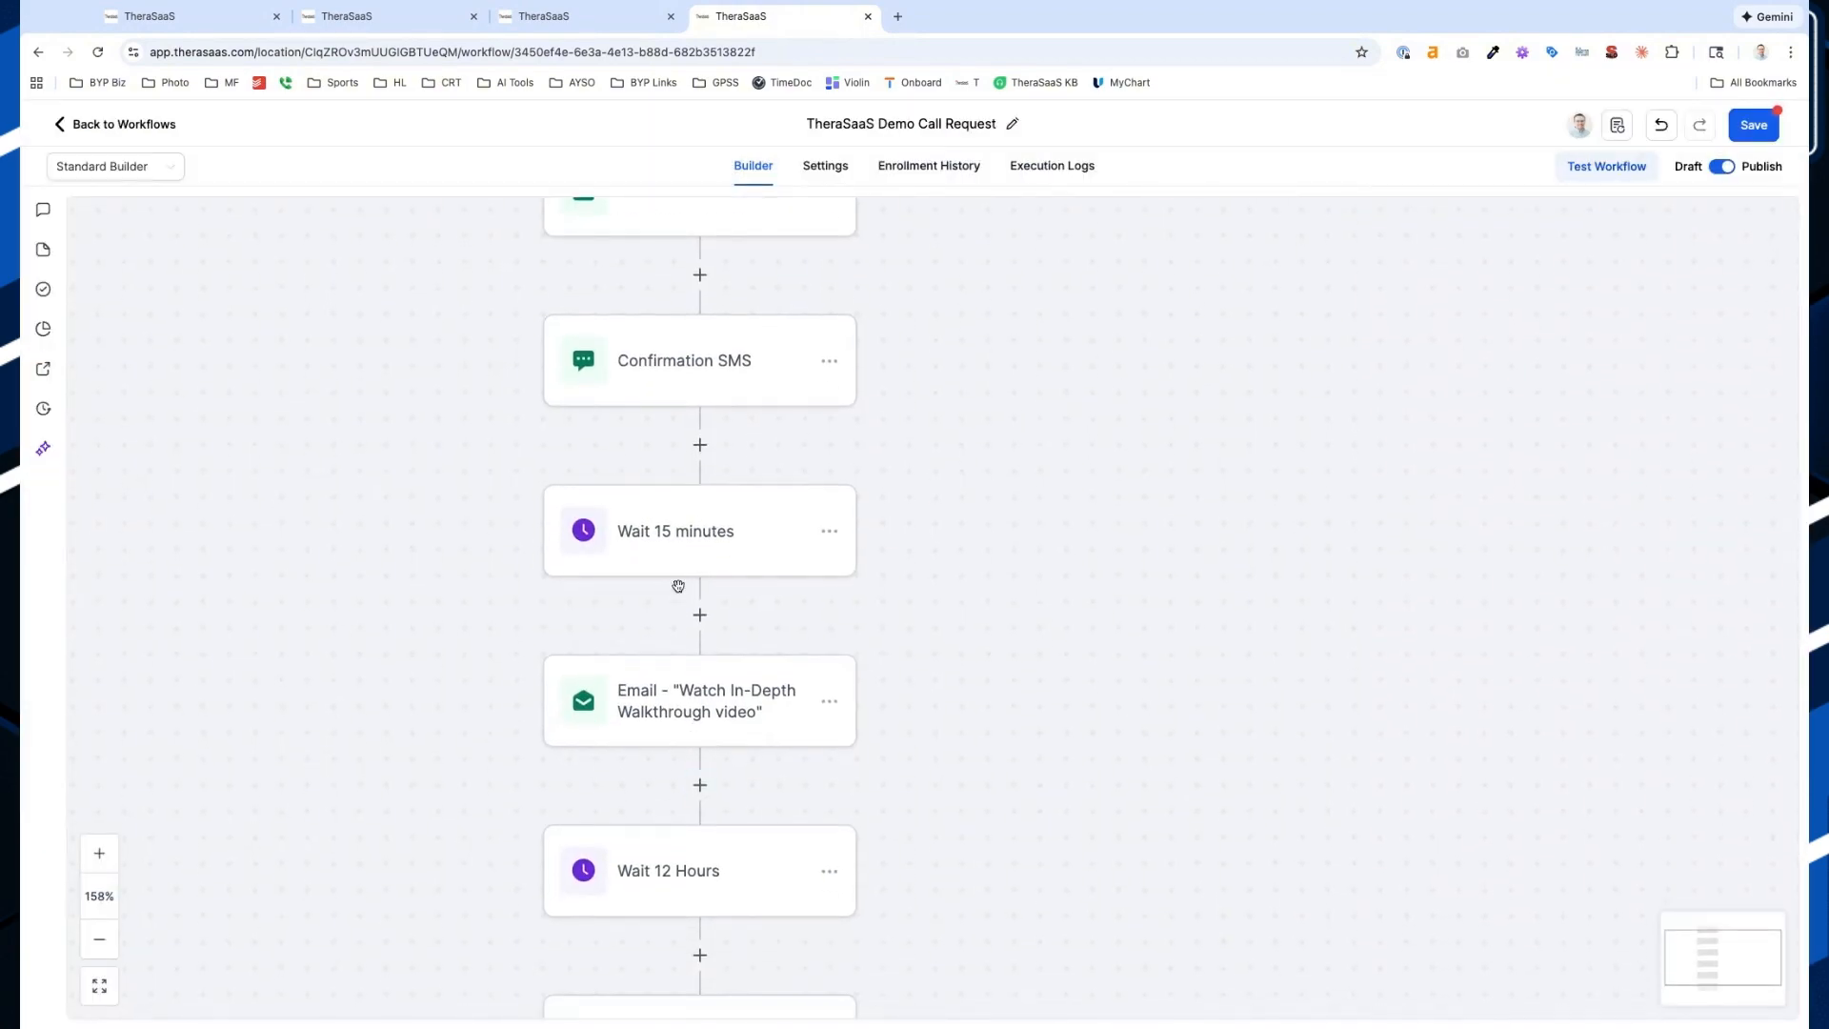
pyautogui.click(688, 717)
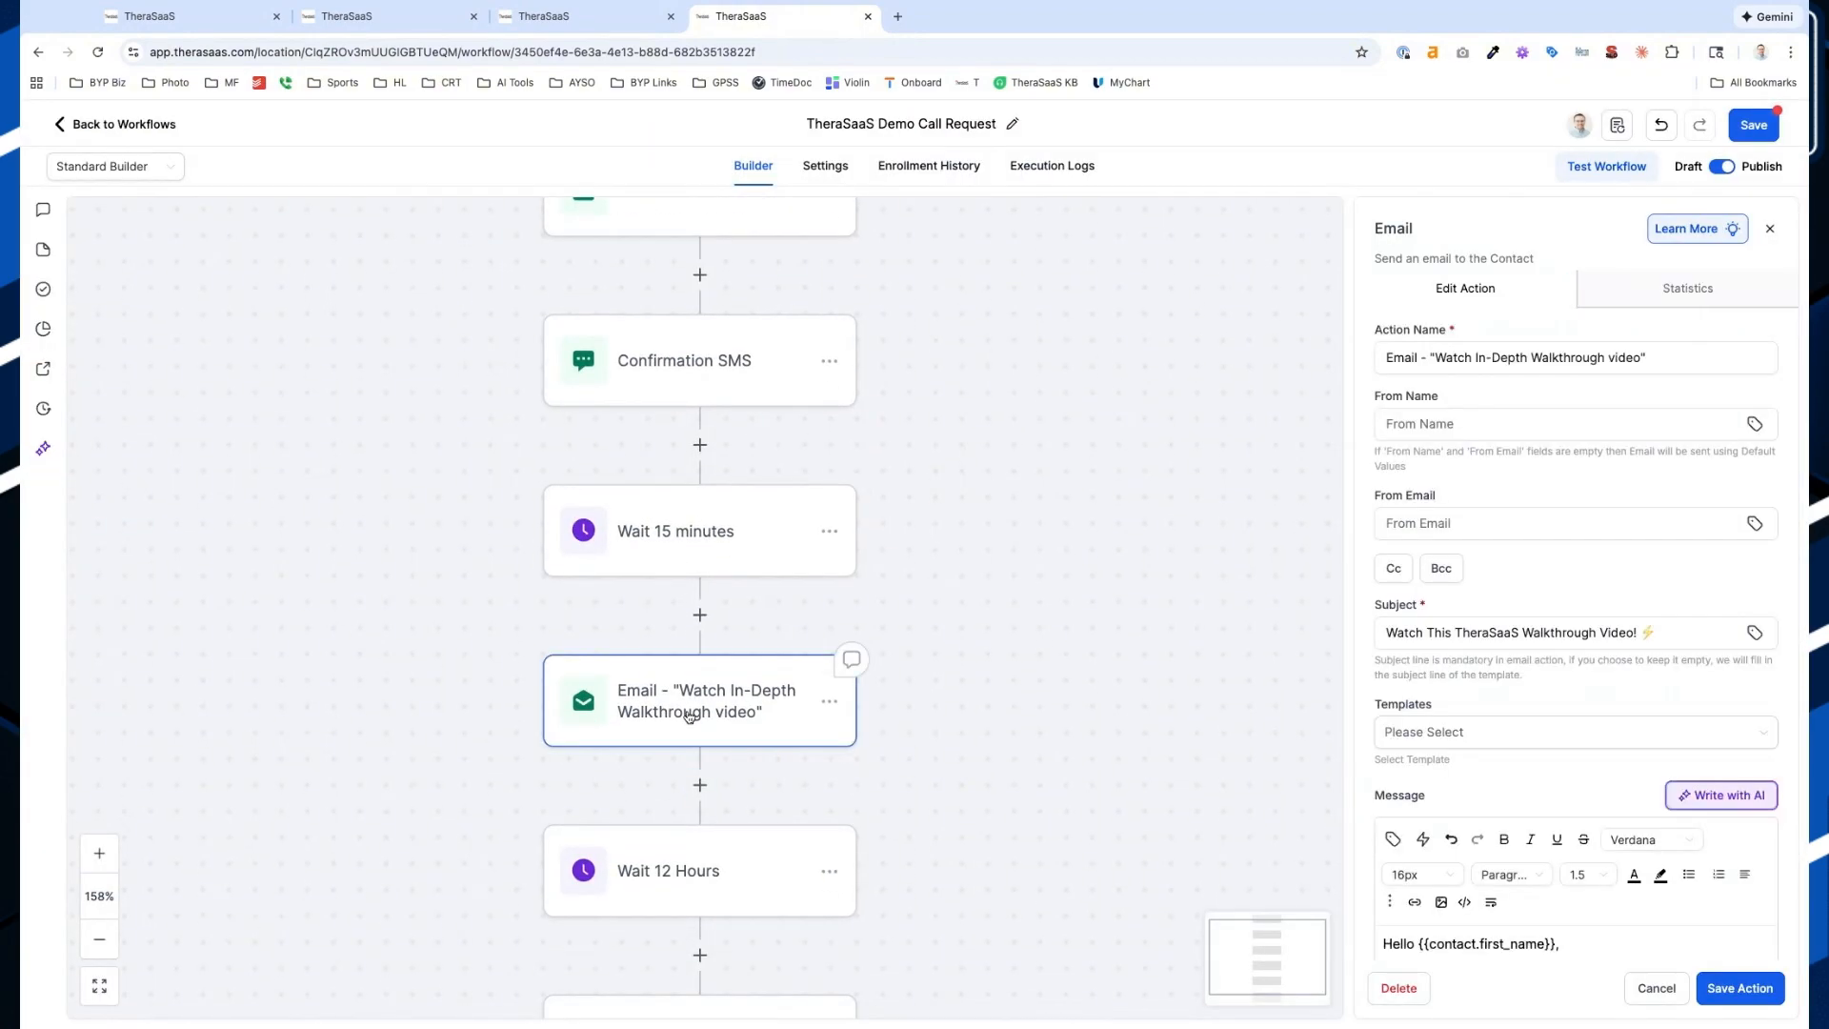
pyautogui.scroll(-3, 1590, 635)
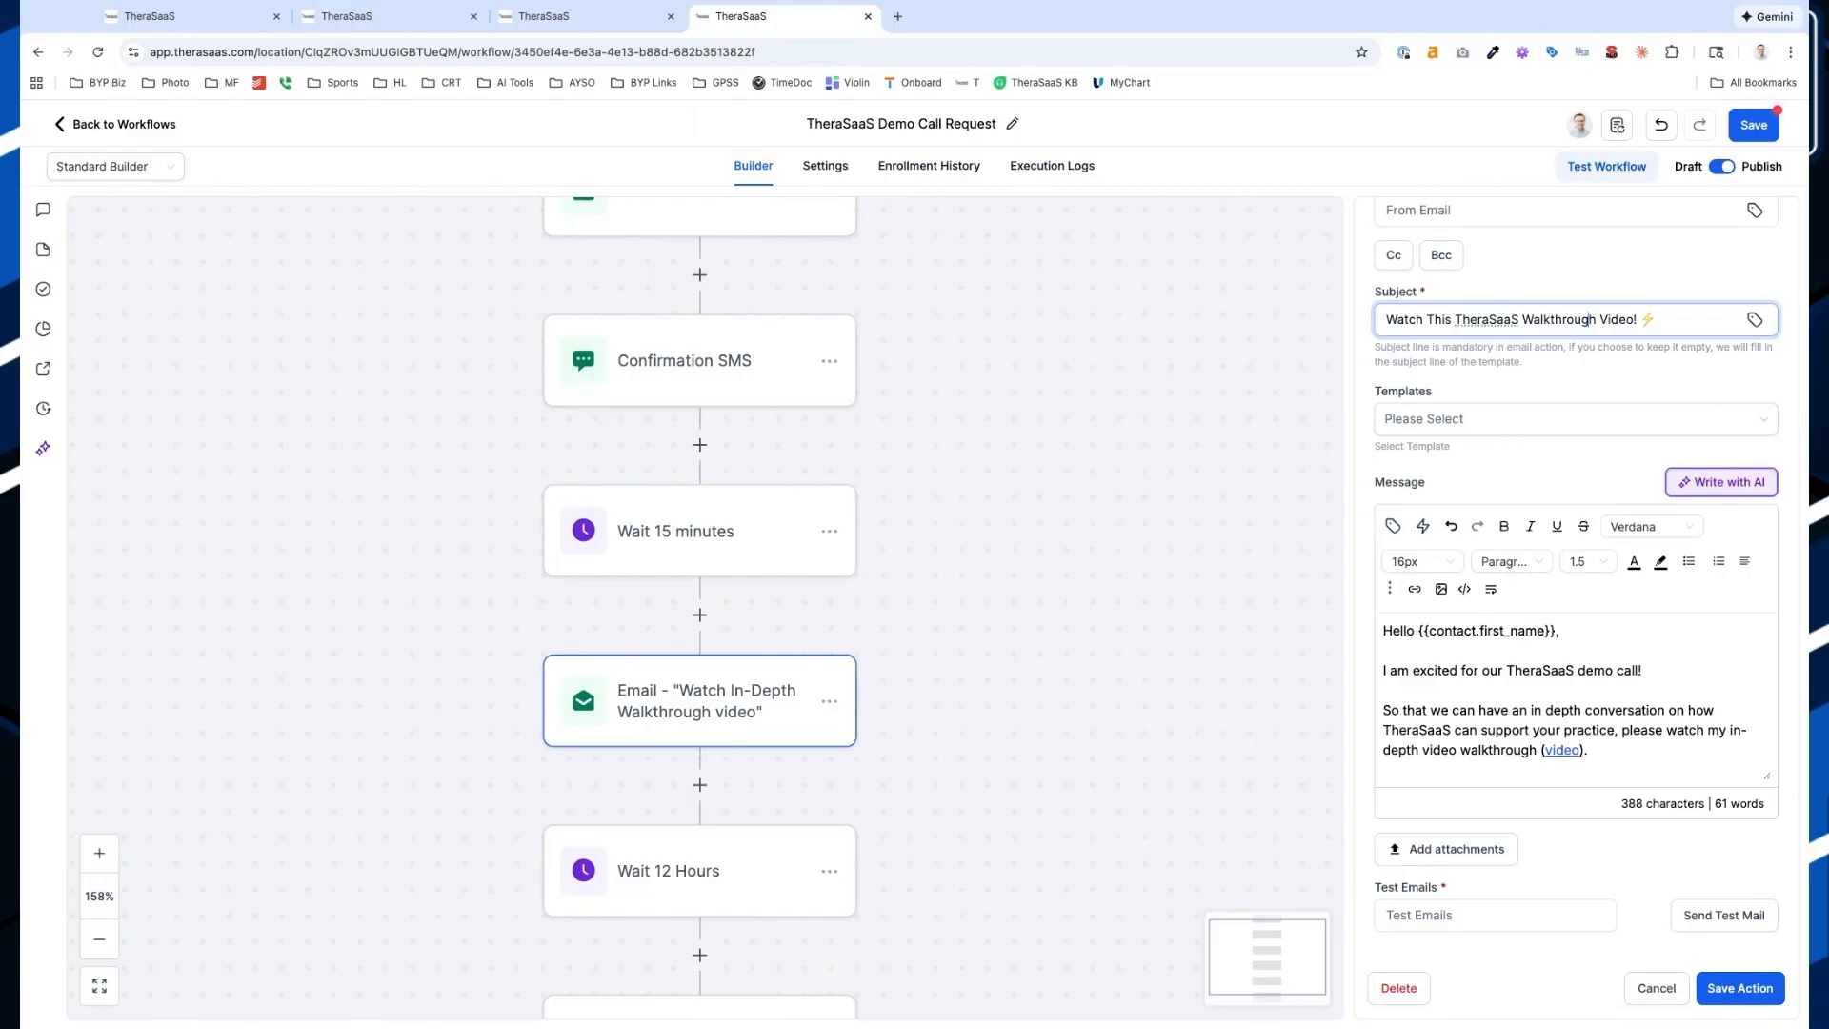
# Open the Wait 12 Hours action and turn on its advance window
pyautogui.scroll(-3, 877, 792)
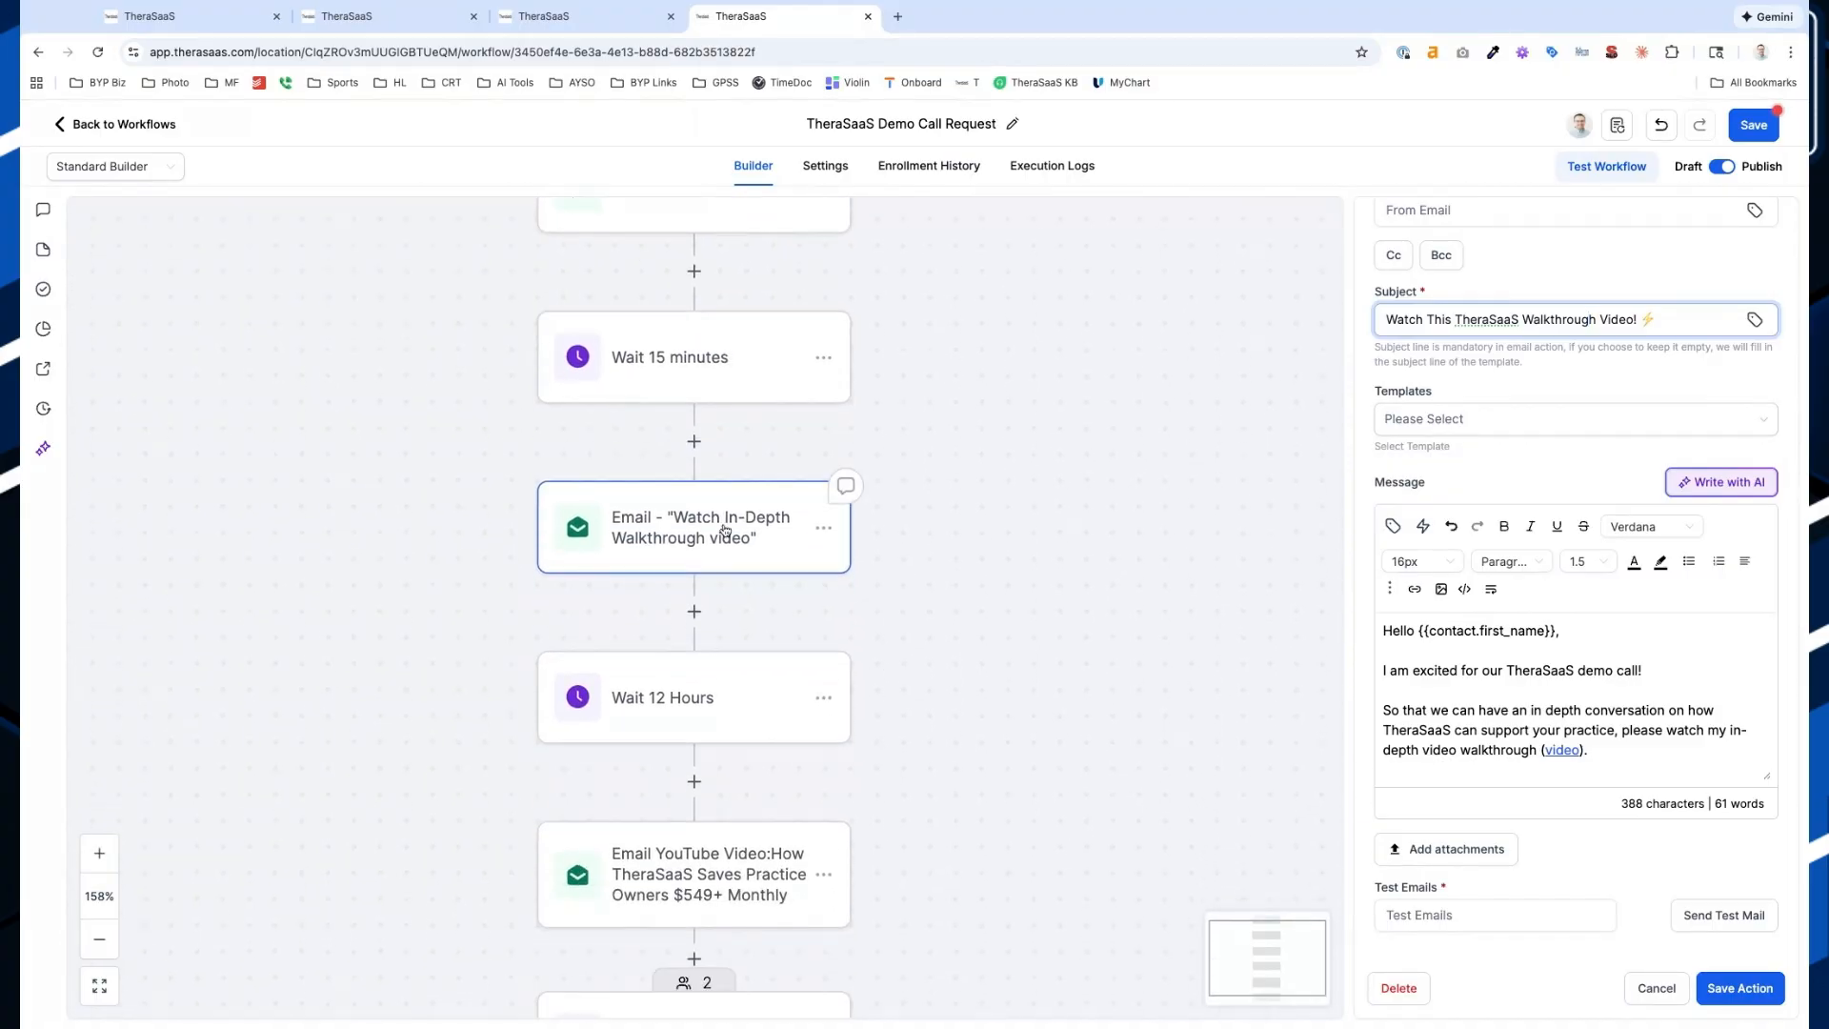
pyautogui.click(685, 715)
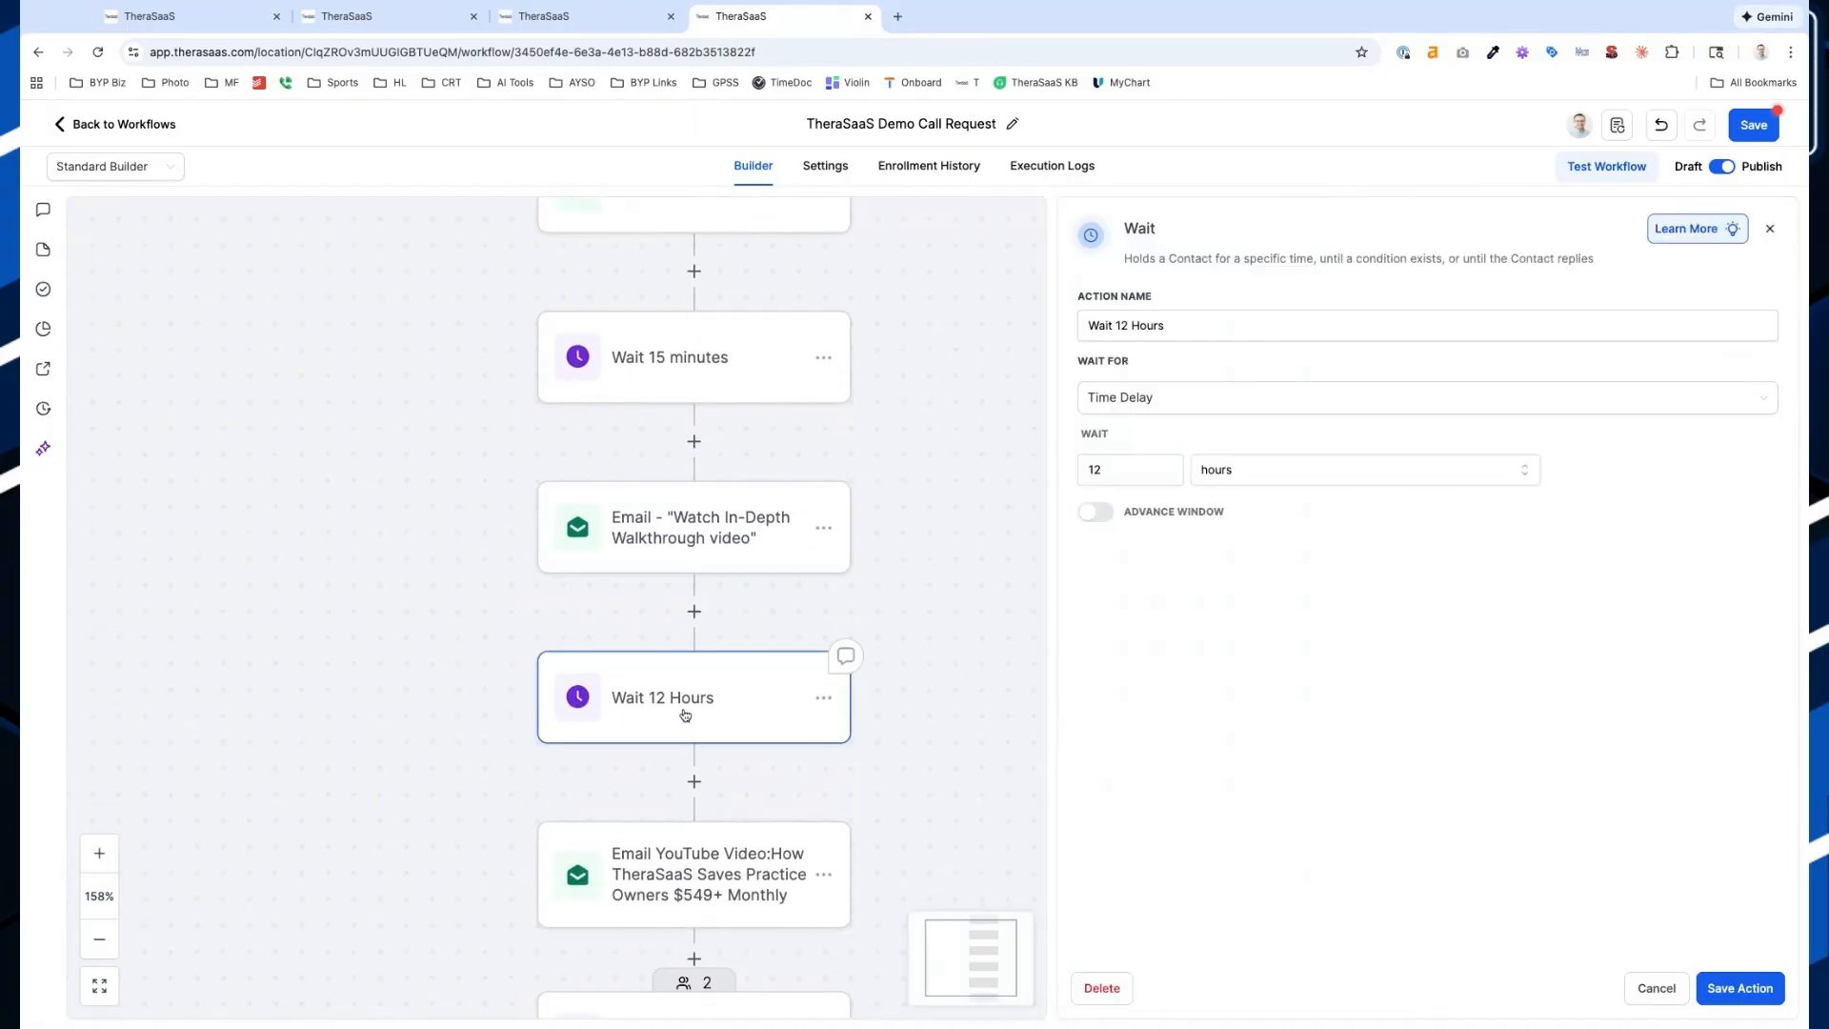
pyautogui.click(1096, 520)
pyautogui.scroll(4, 1308, 600)
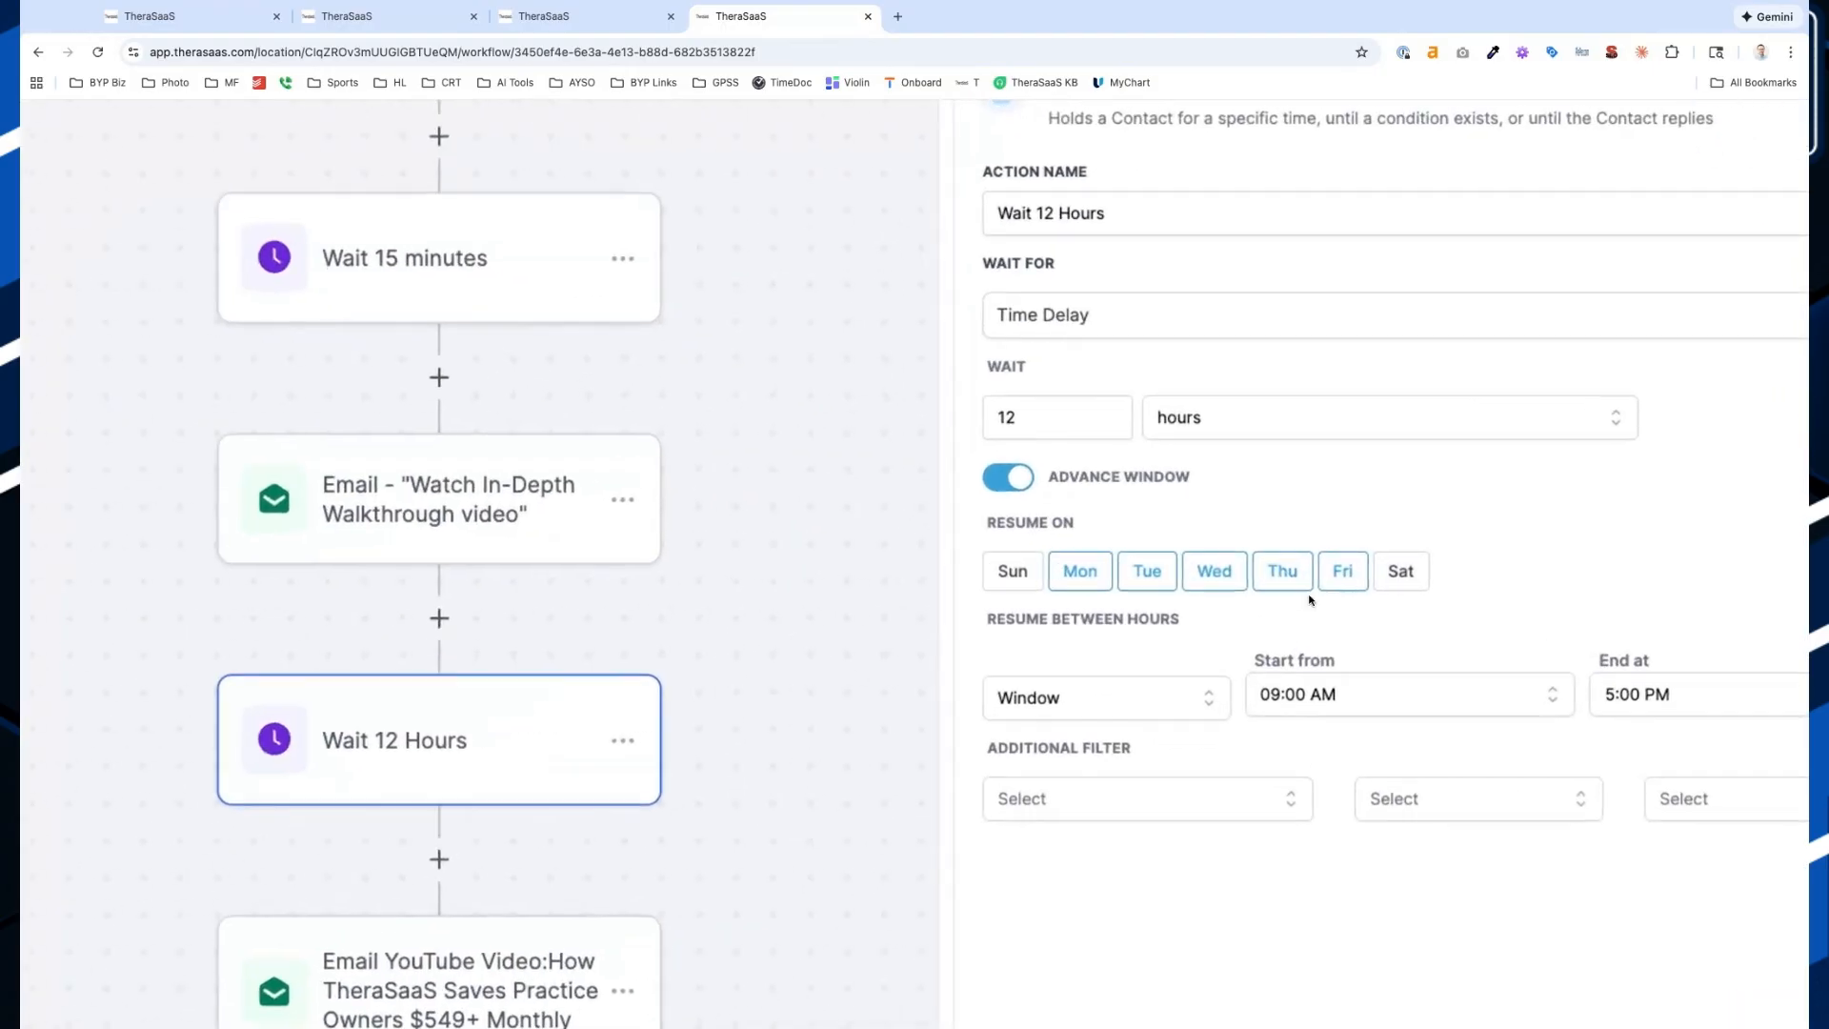
pyautogui.hscroll(2, 1201, 626)
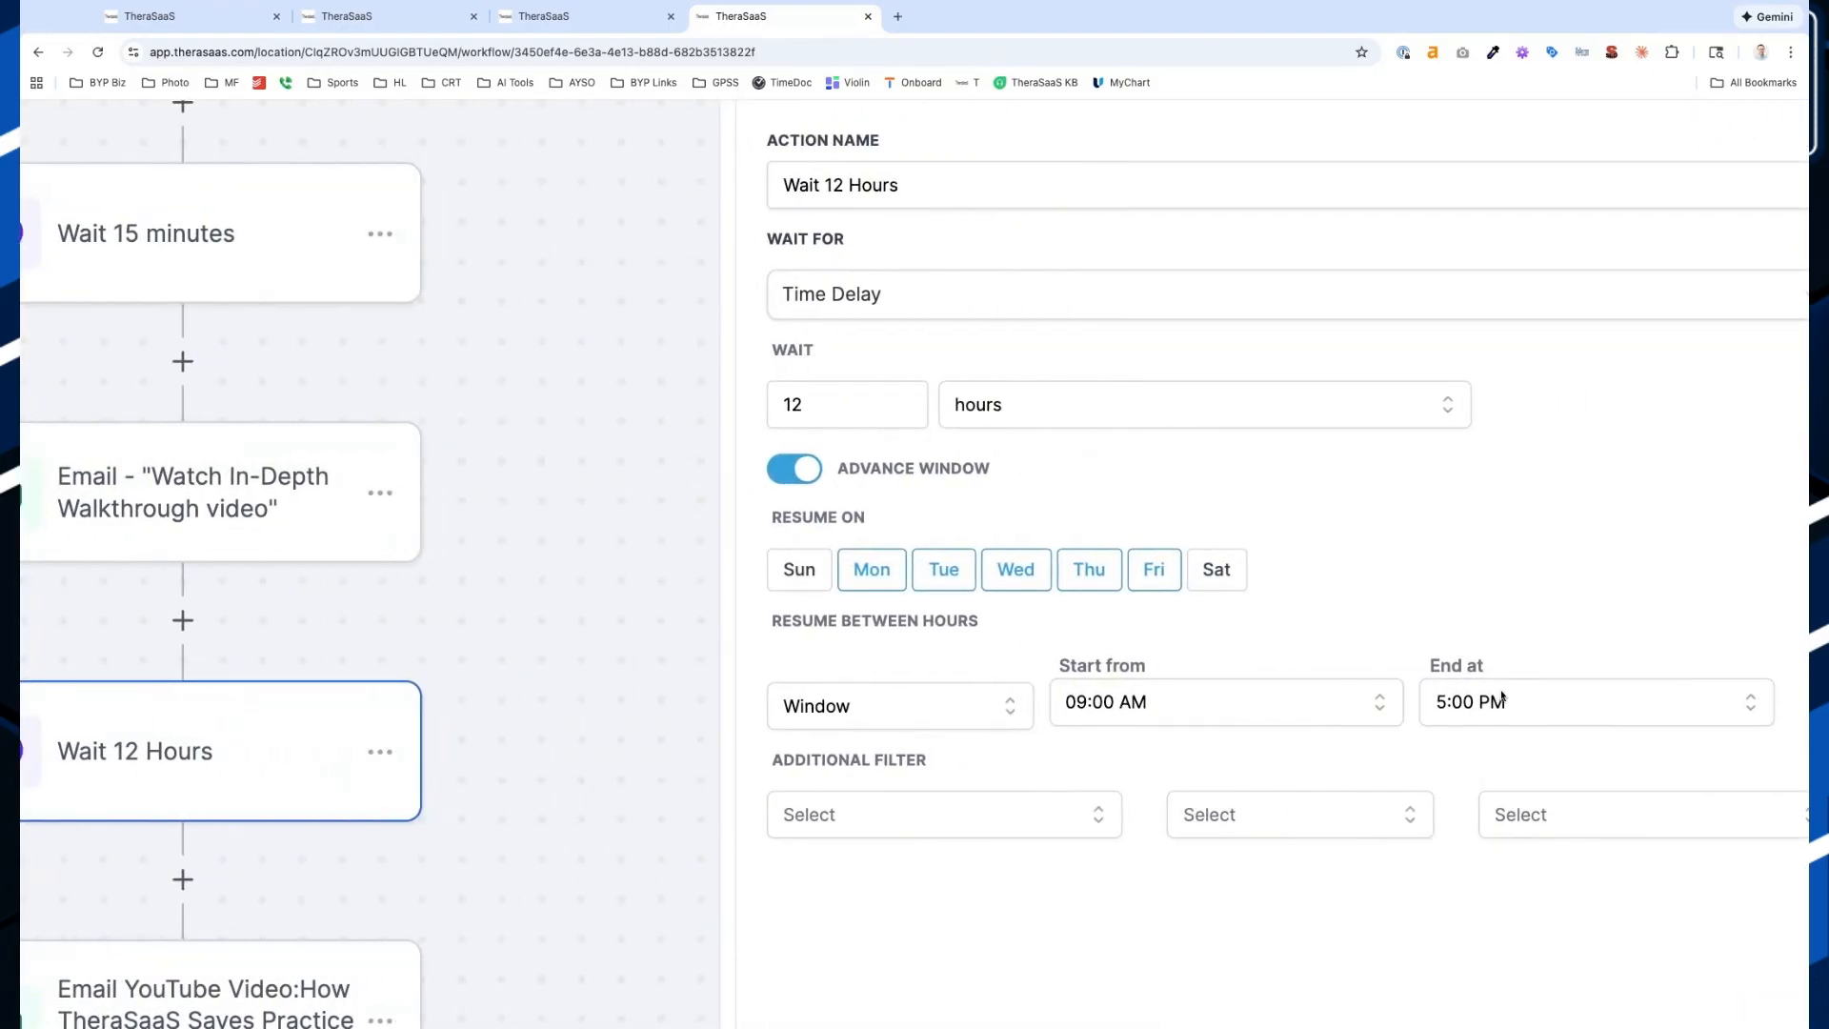
pyautogui.click(1502, 696)
pyautogui.scroll(-3, 1543, 858)
pyautogui.scroll(-4, 1545, 882)
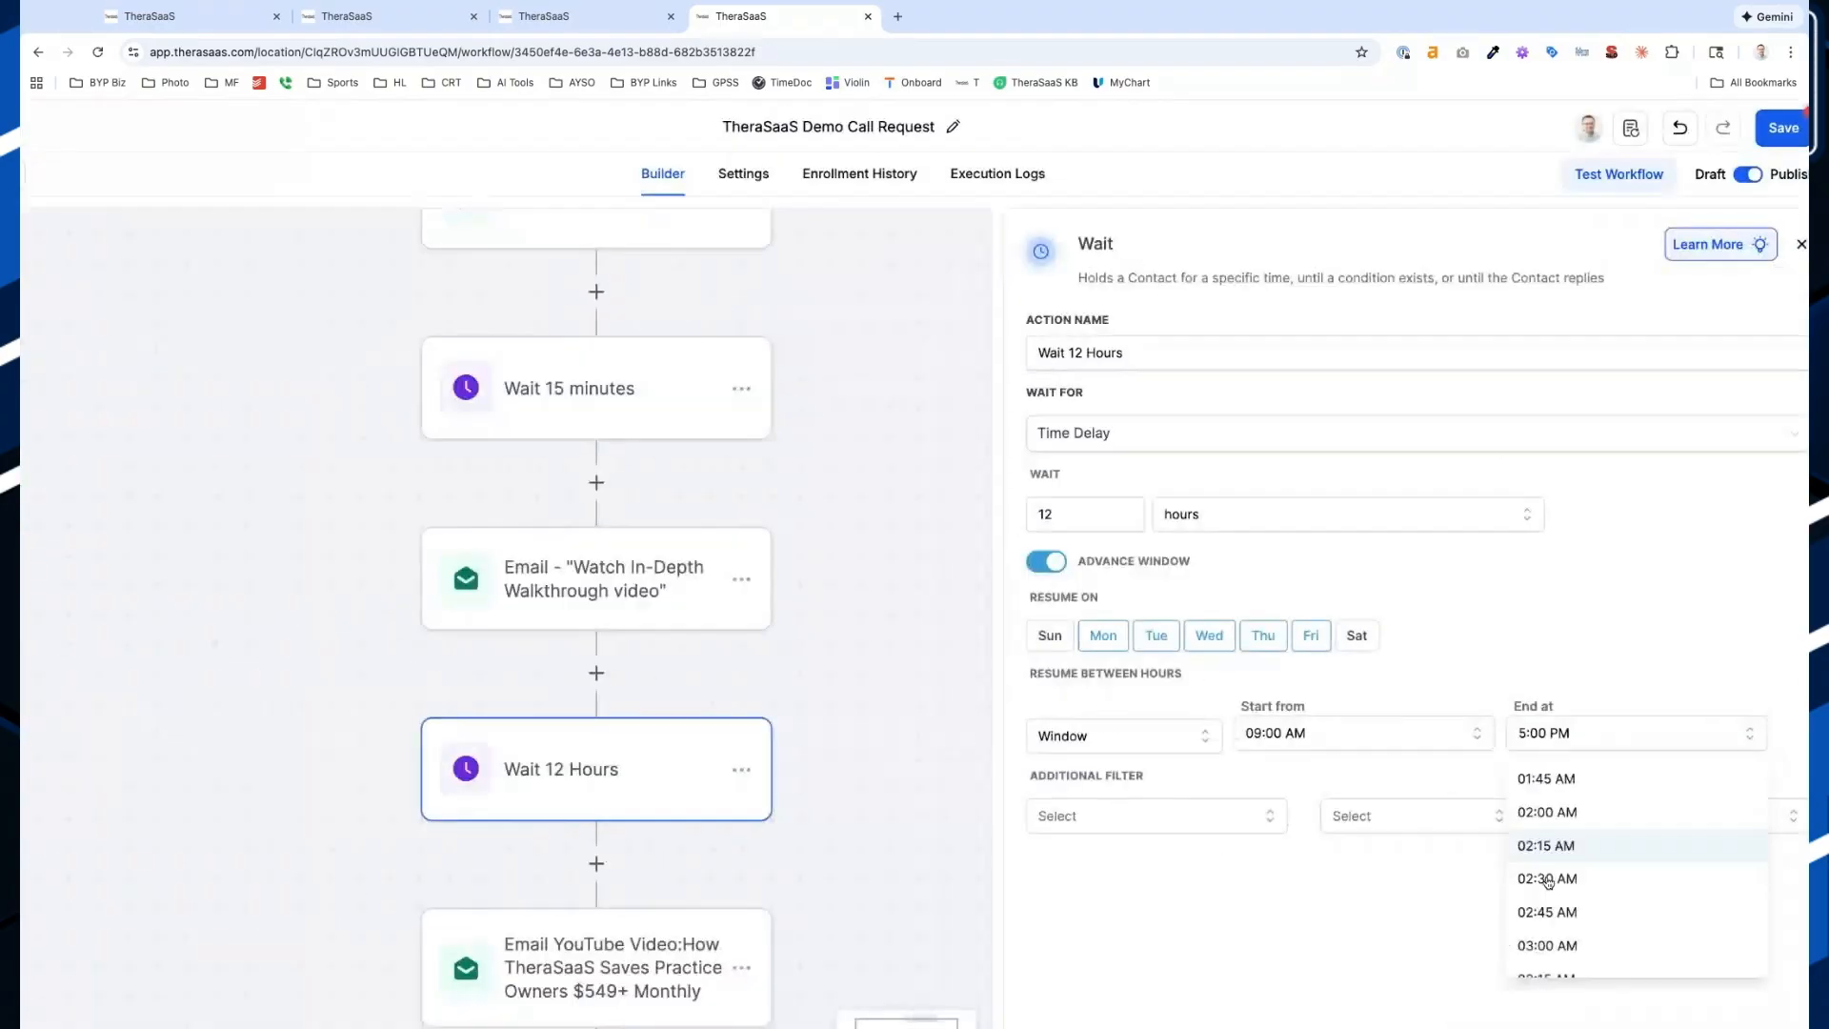
pyautogui.click(1547, 878)
# Set the end of the Wait 12 Hours action's resume window to 10:30 PM and save the action
pyautogui.click(1578, 674)
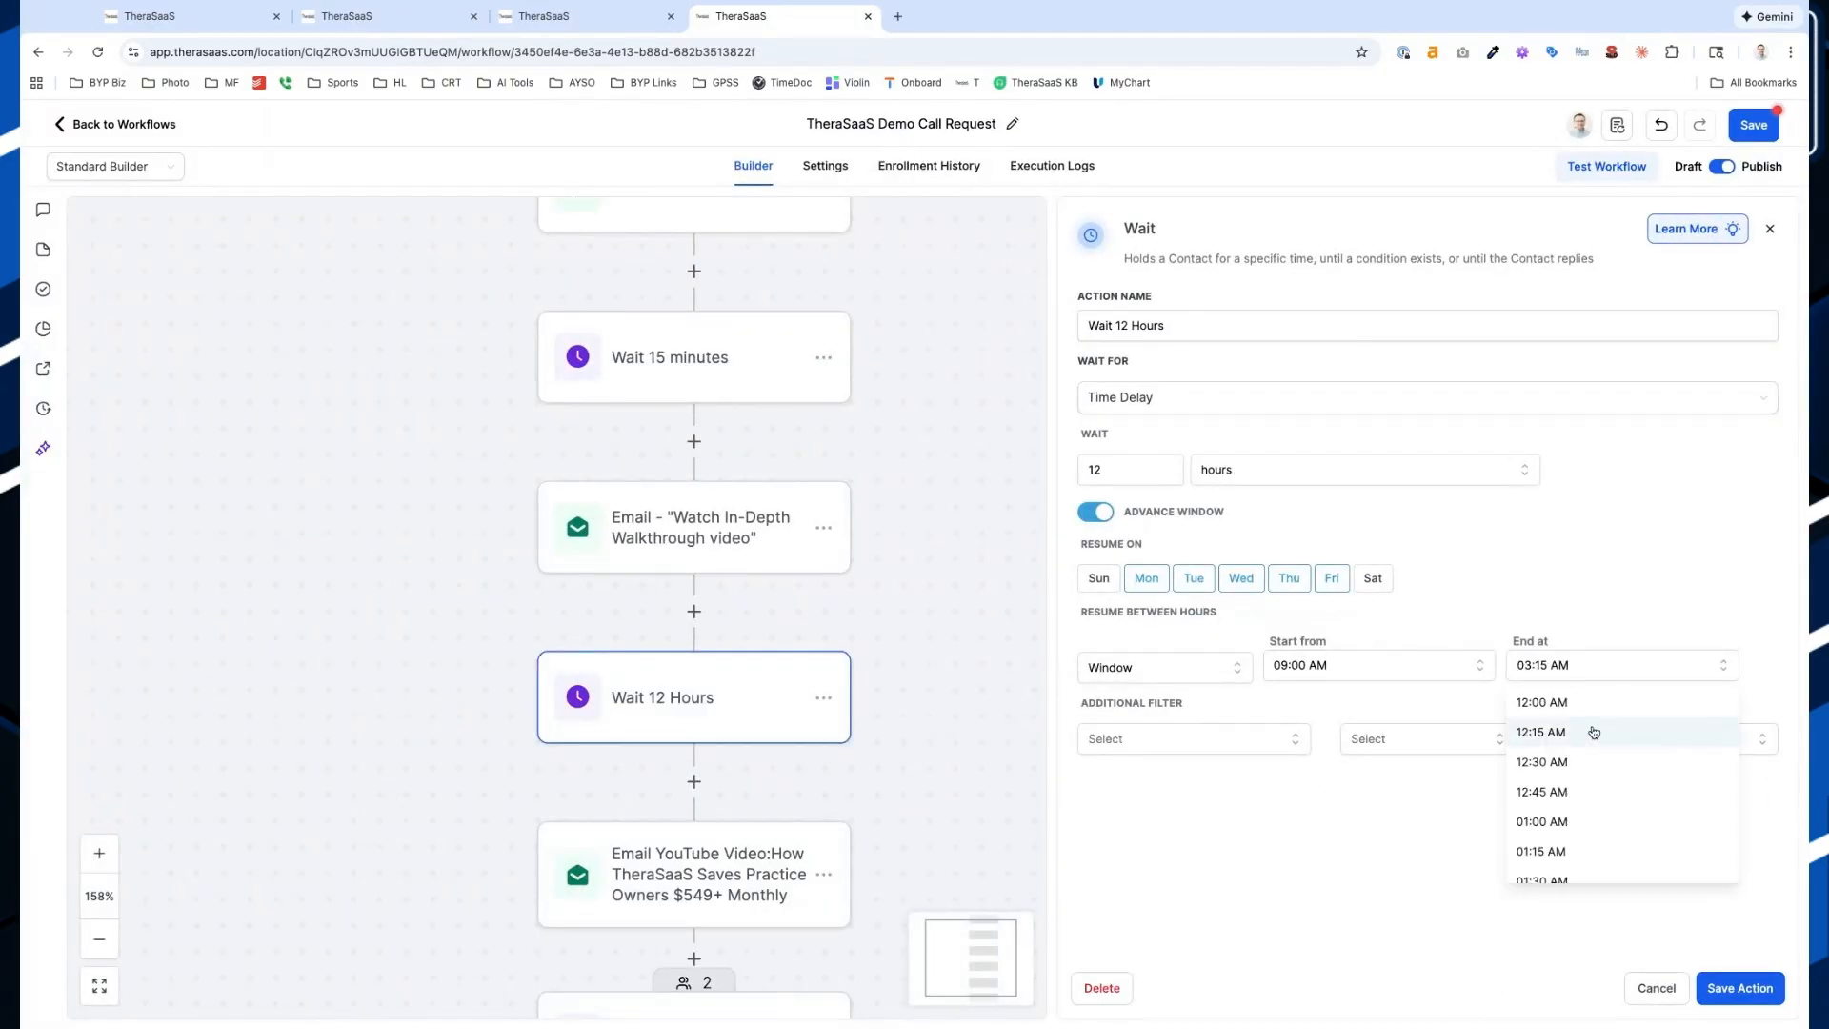
pyautogui.scroll(-10, 1593, 729)
pyautogui.scroll(-12, 1592, 732)
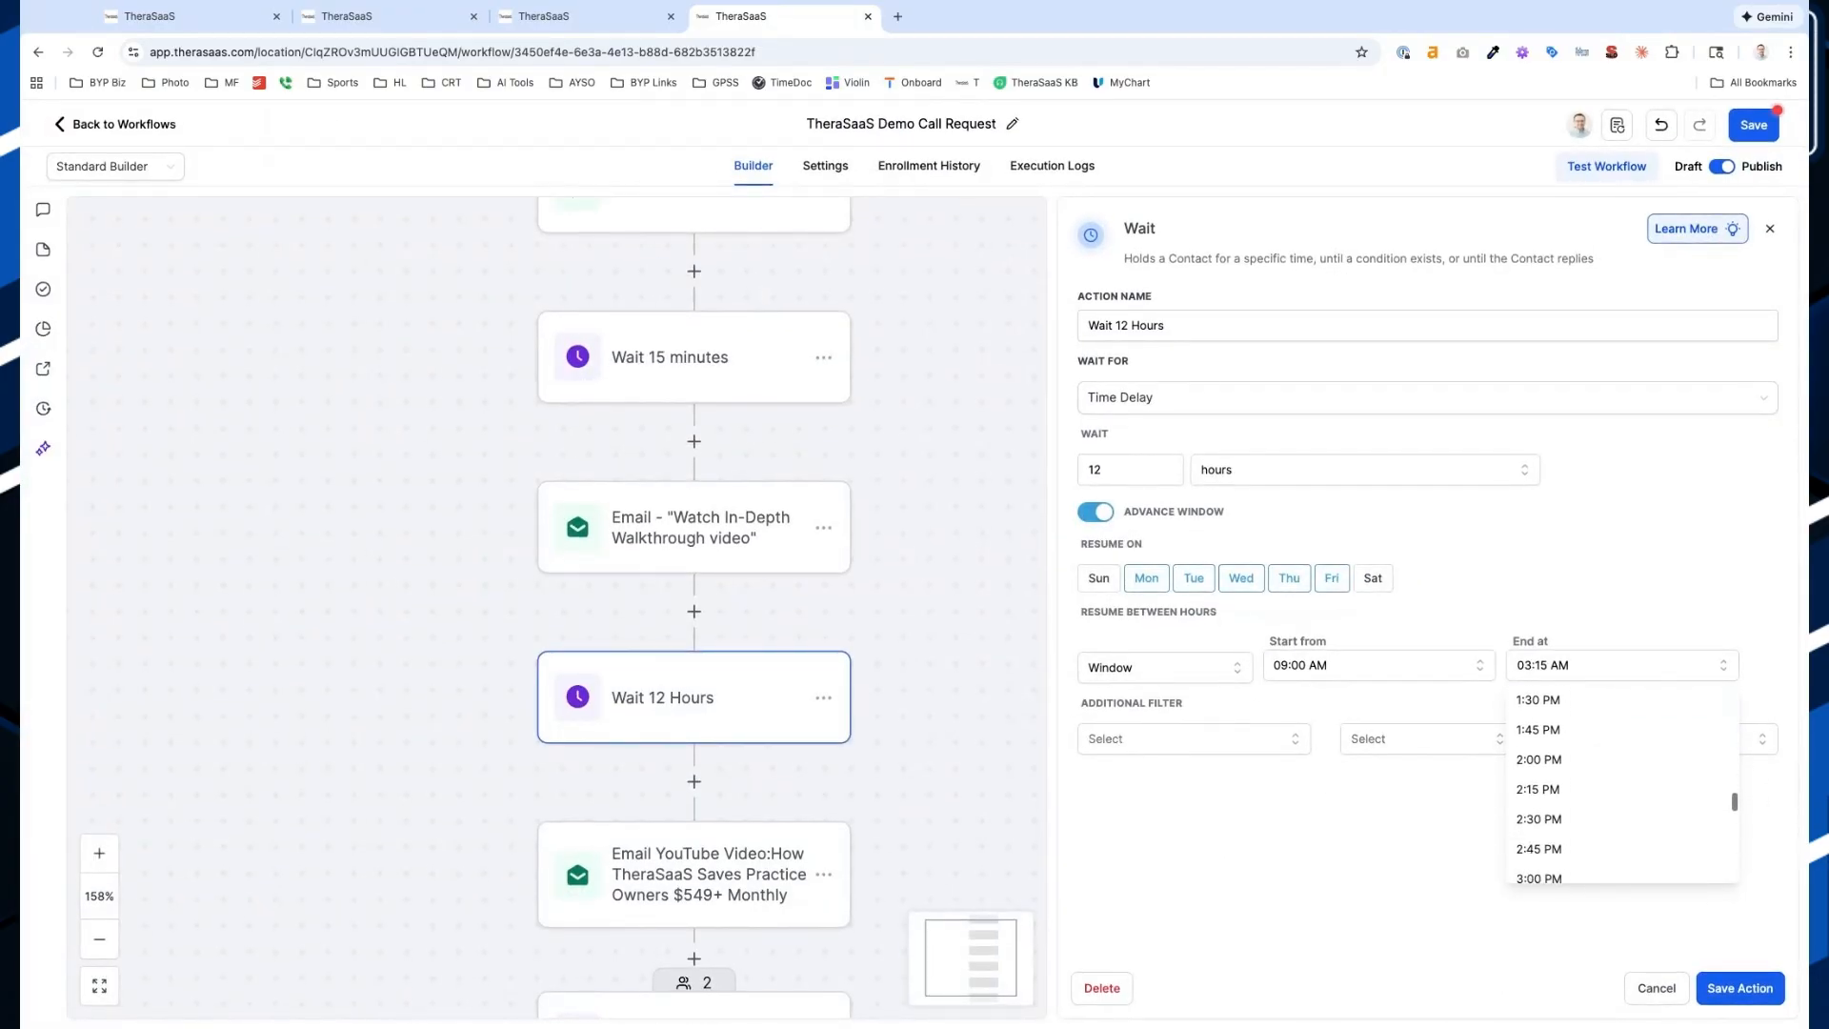
pyautogui.scroll(-6, 1584, 817)
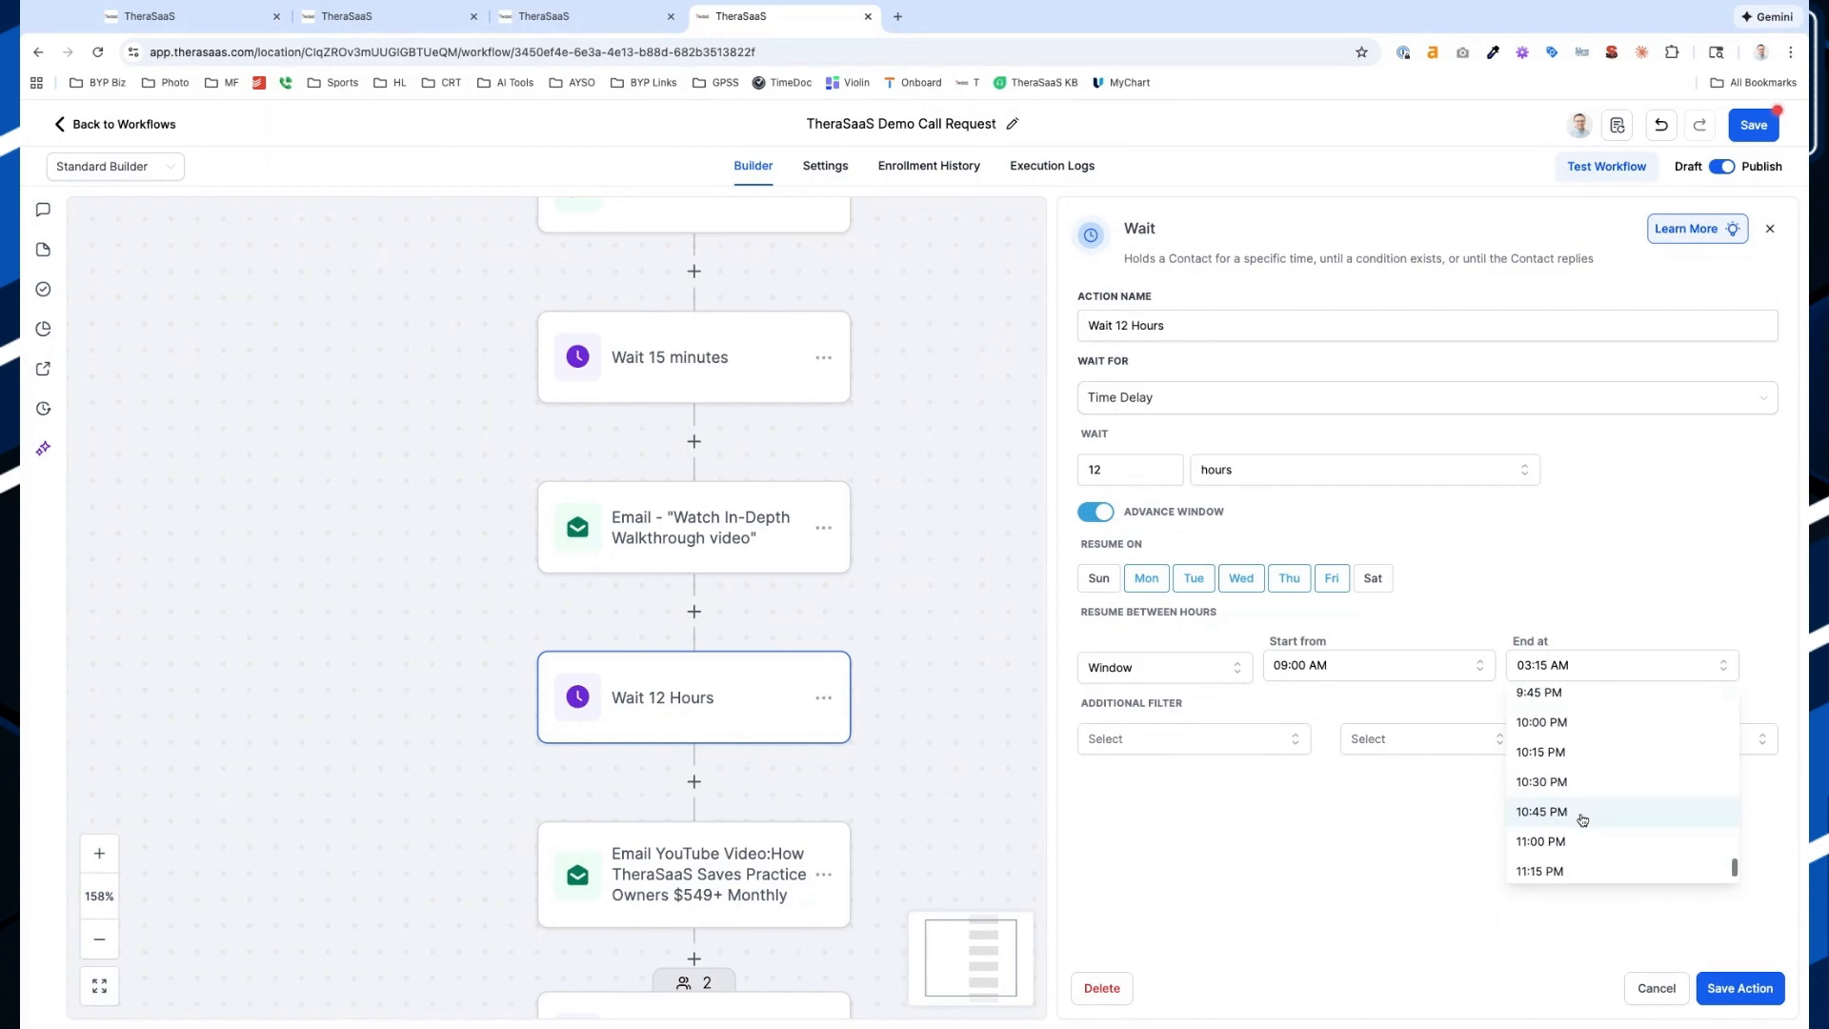
pyautogui.click(1574, 783)
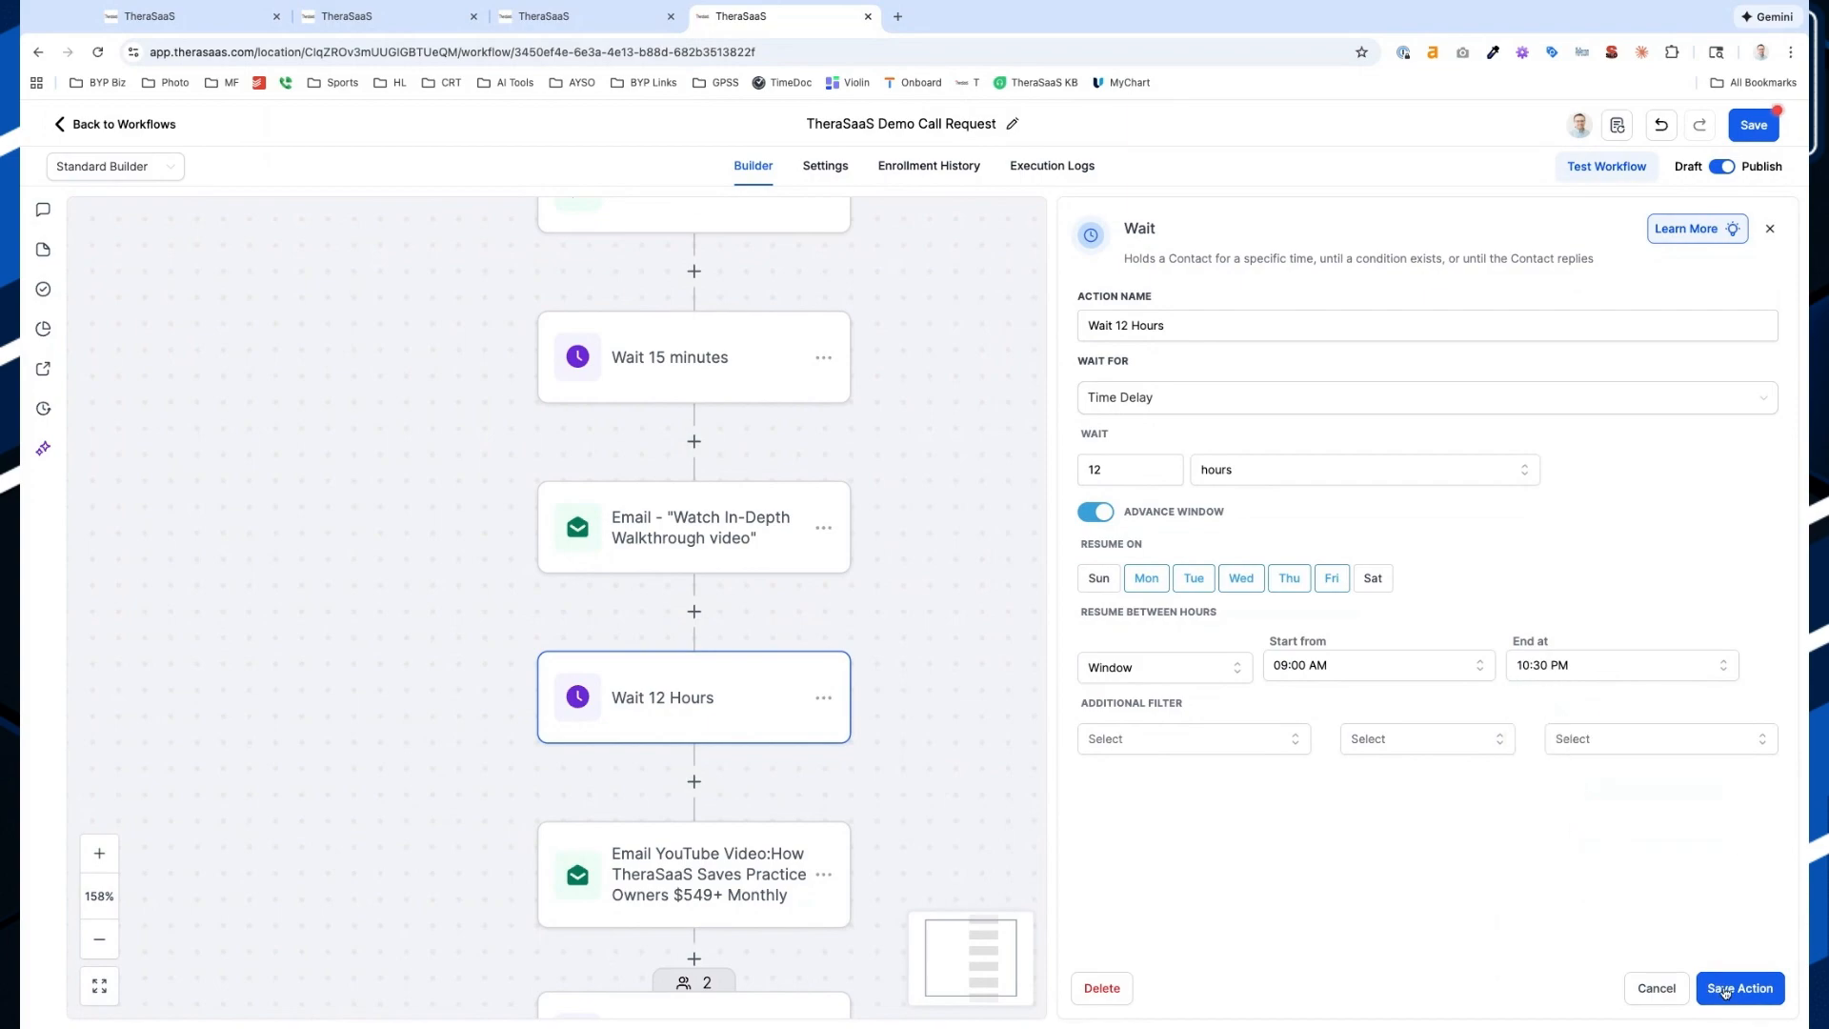
pyautogui.click(1726, 991)
pyautogui.scroll(-3, 714, 747)
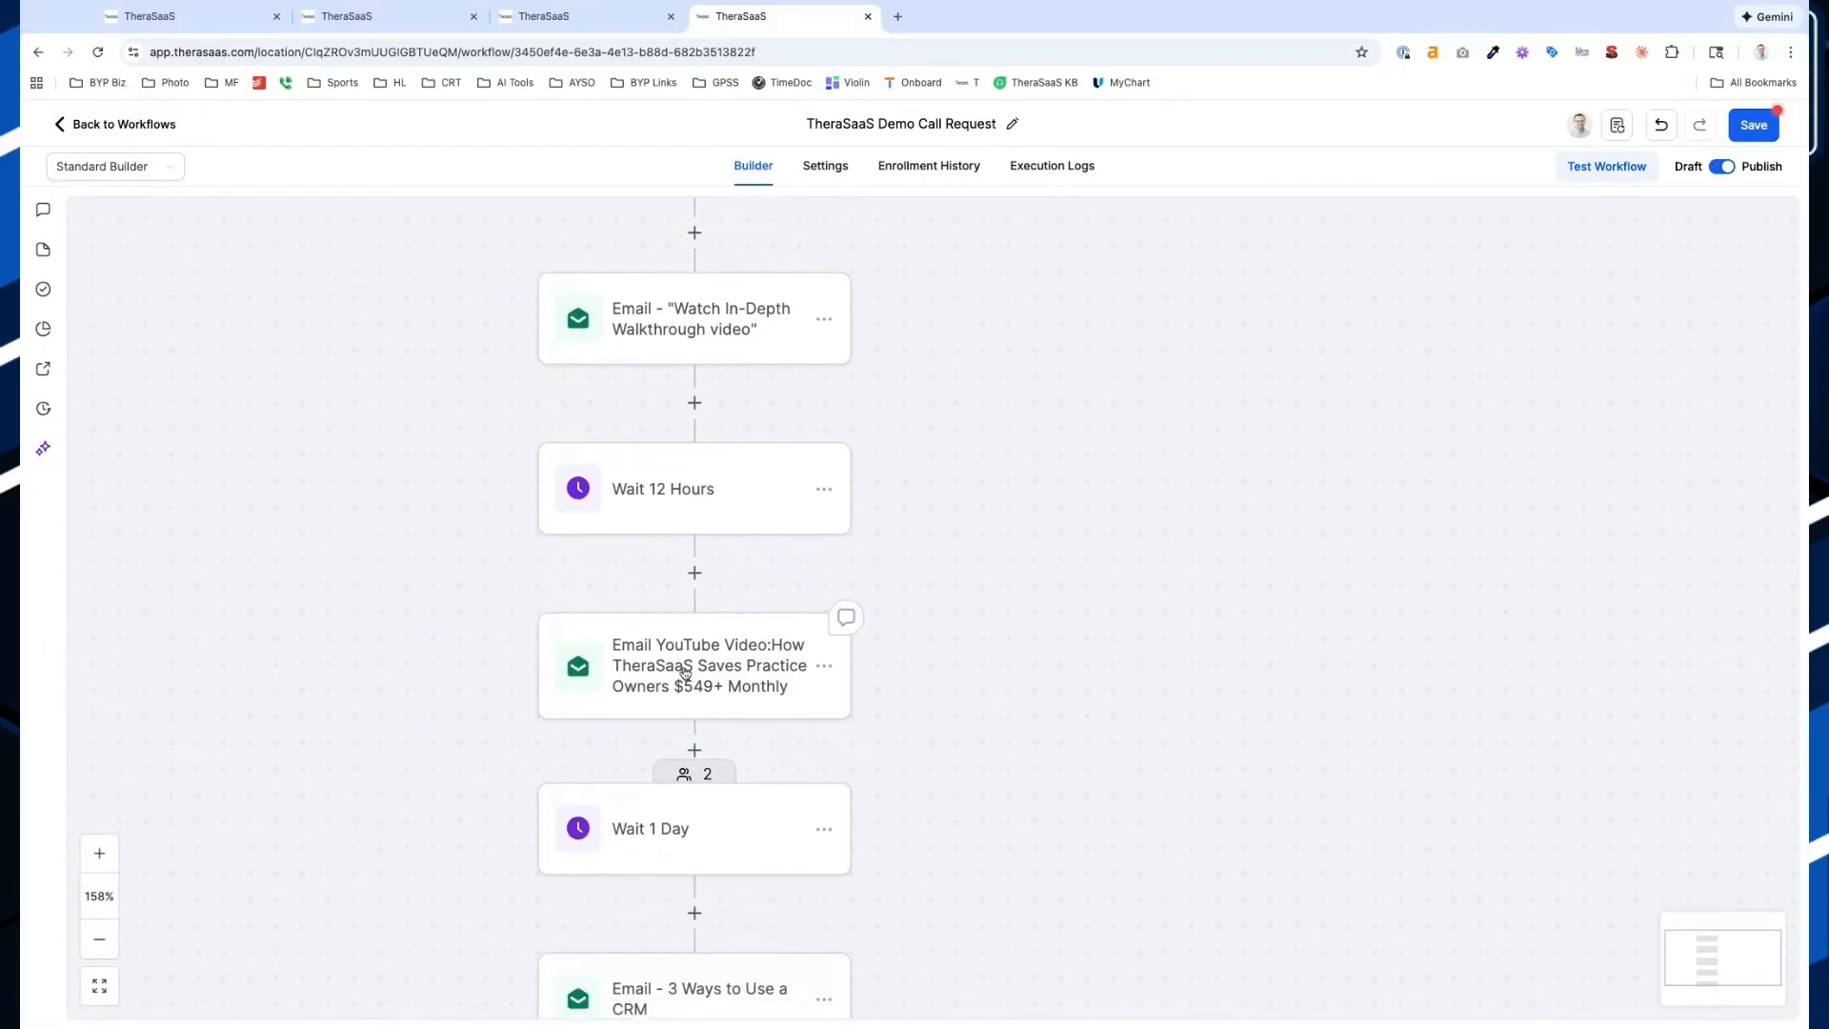
# Open the YouTube video email action about saving practice owners $549+ monthly and review its subject and message
pyautogui.click(684, 672)
pyautogui.scroll(-3, 1600, 652)
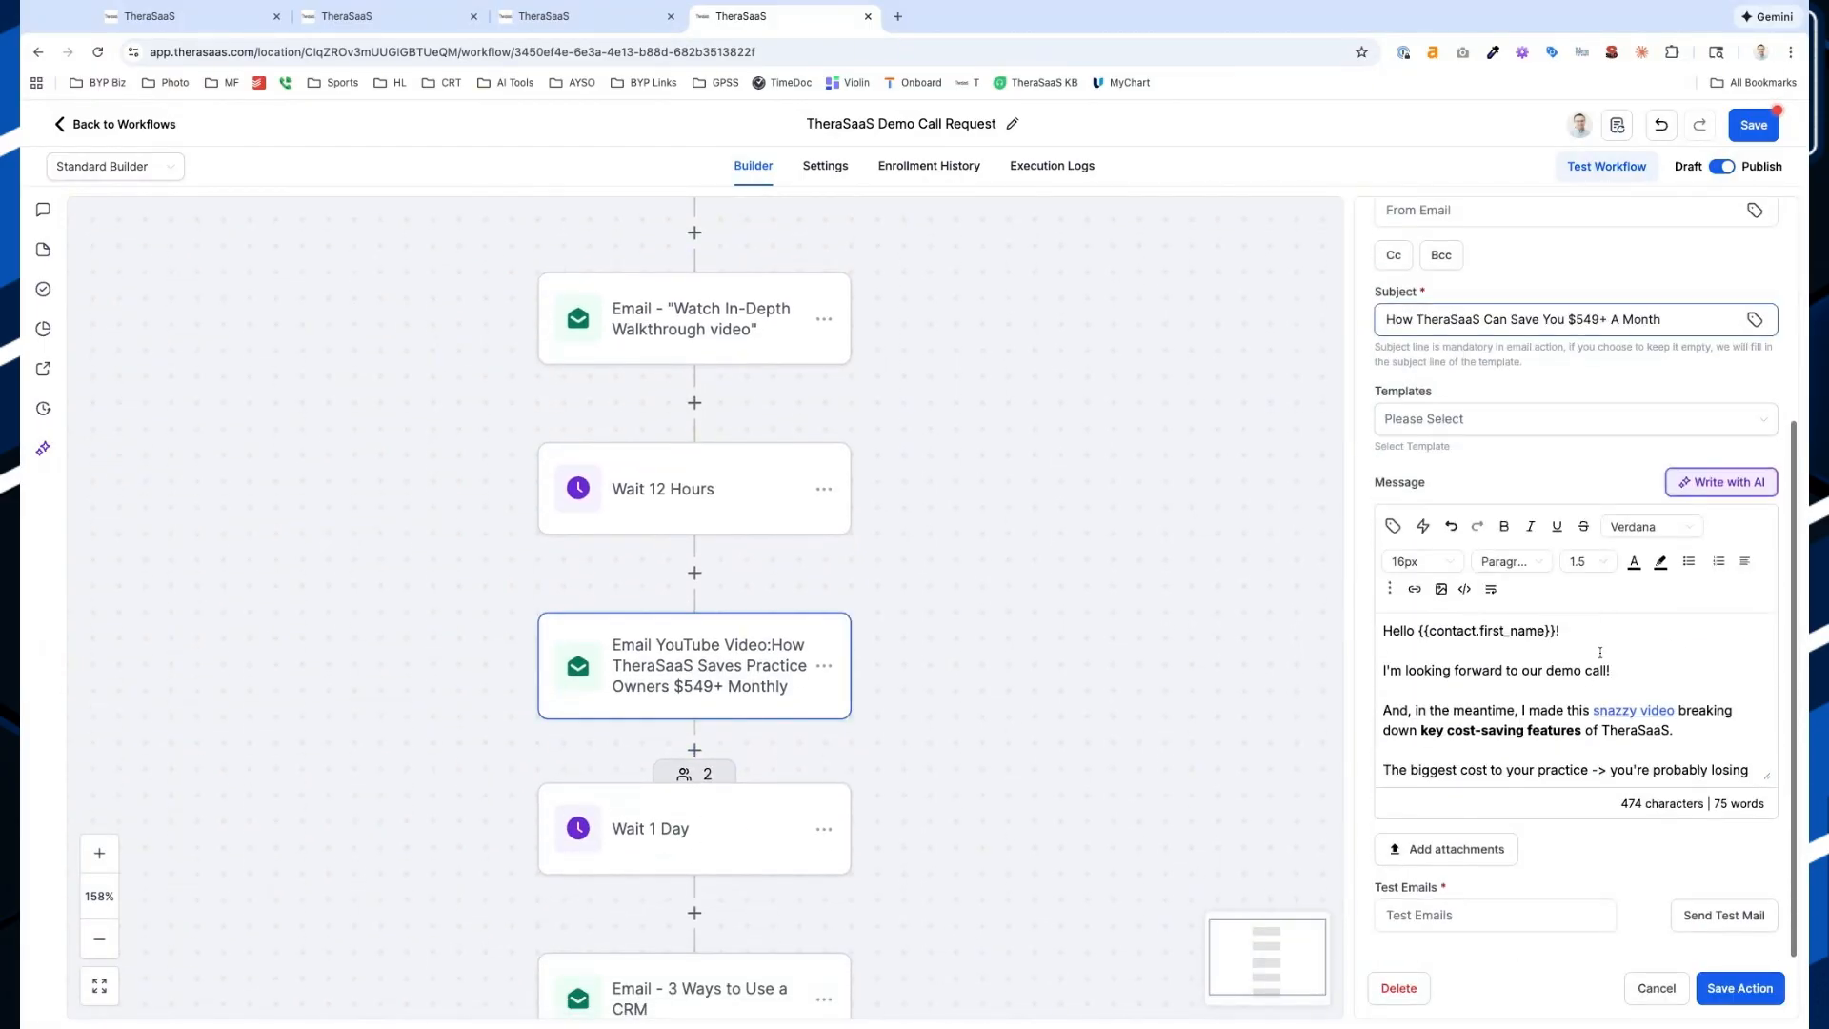
pyautogui.scroll(-5, 1601, 667)
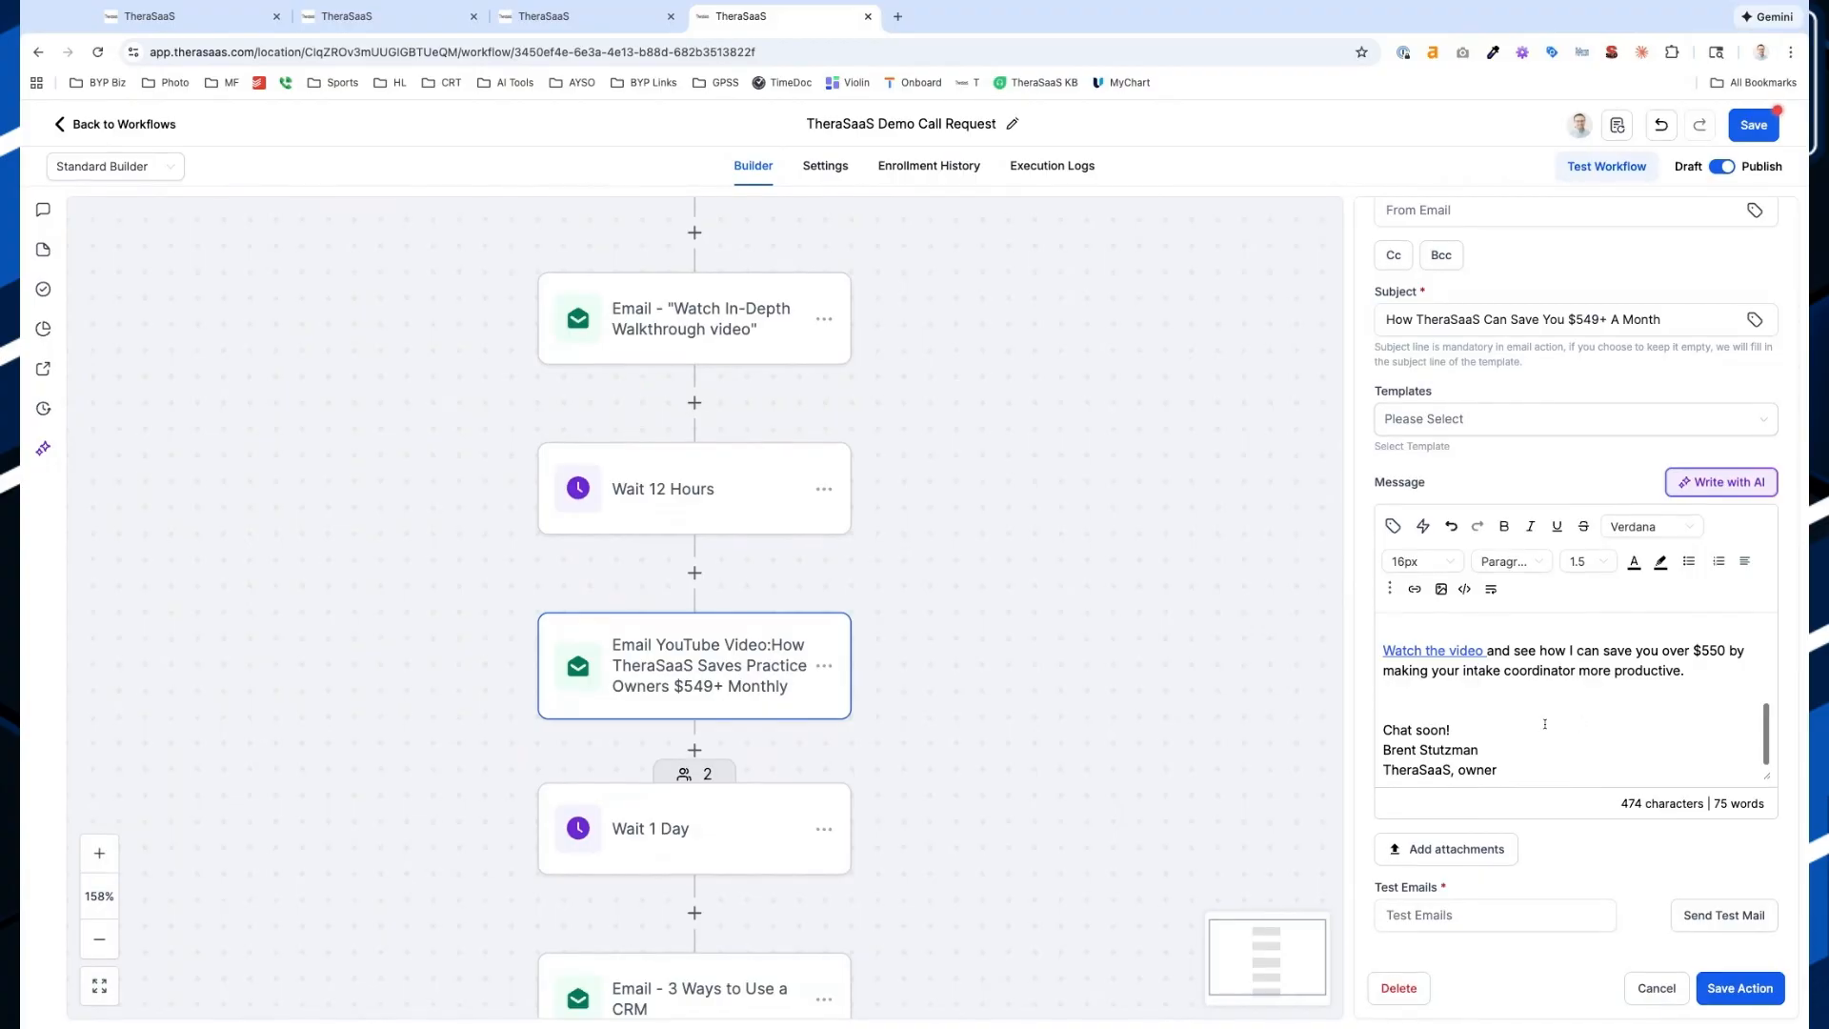
# Look over the following waits and reminders, and examine the settings of the "24 Hours before The appointment" wait
pyautogui.scroll(-4, 676, 545)
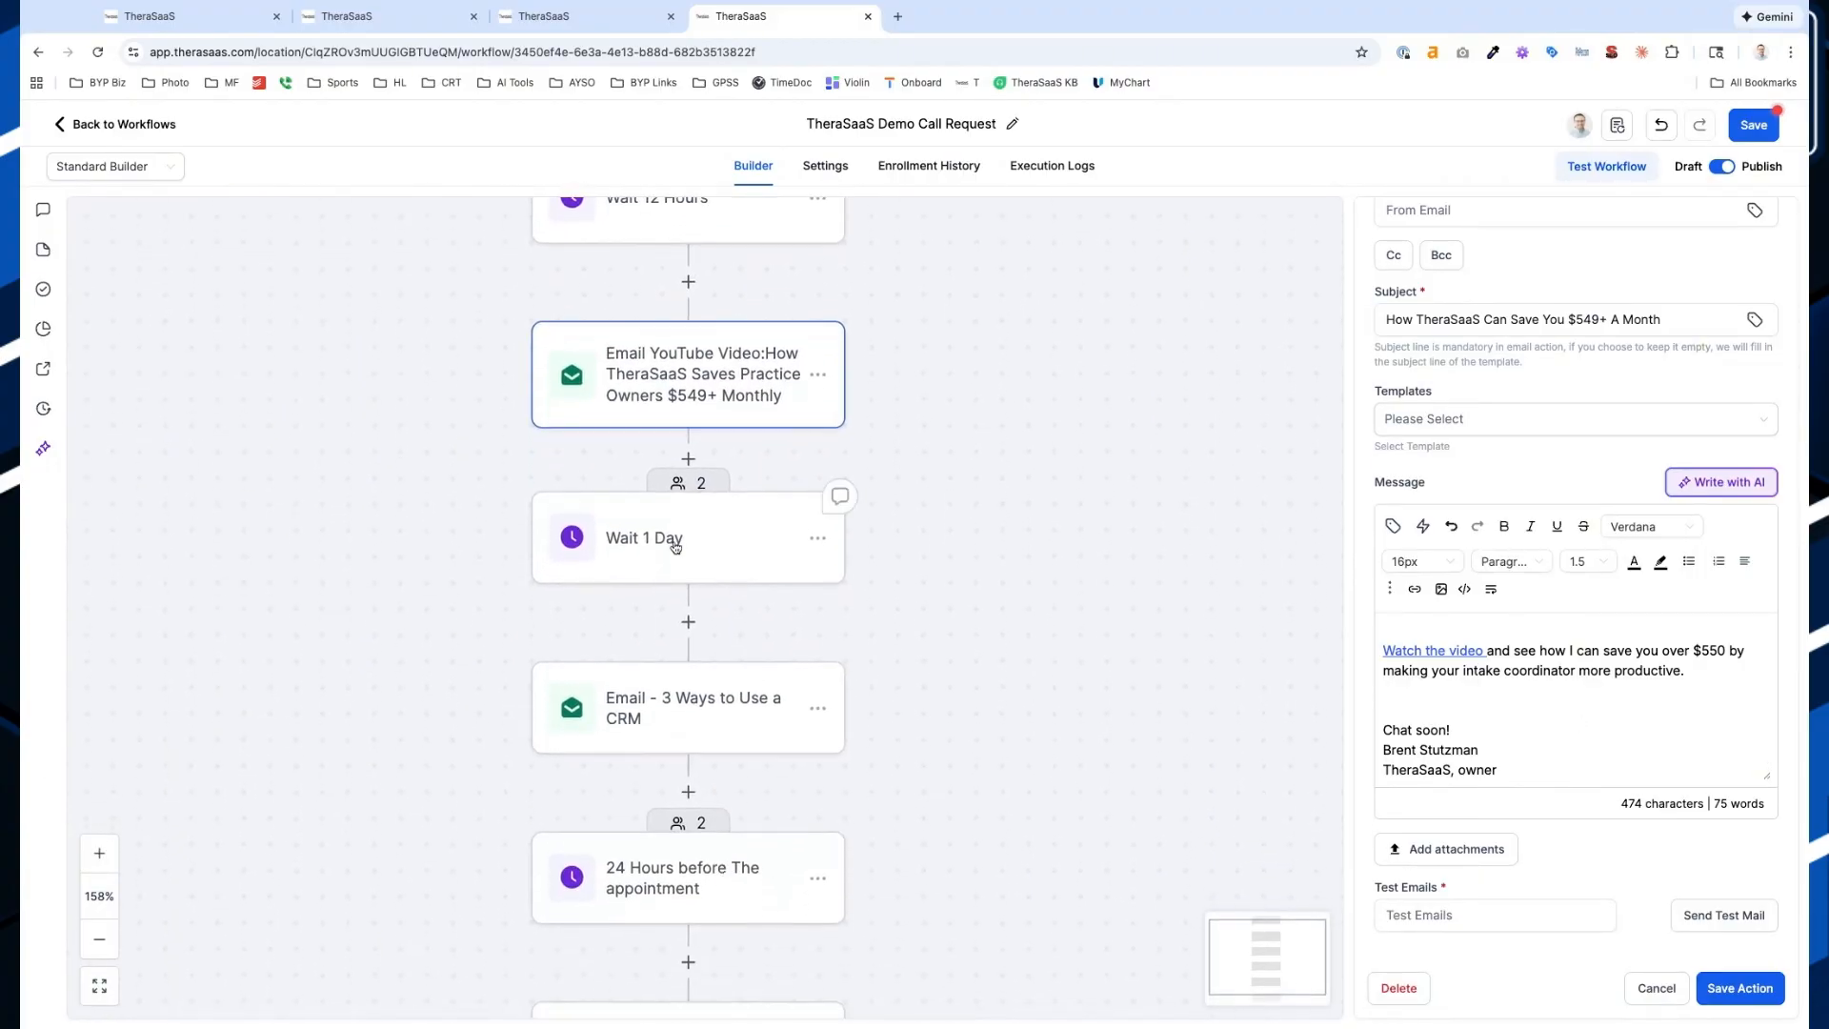
pyautogui.scroll(-1, 757, 669)
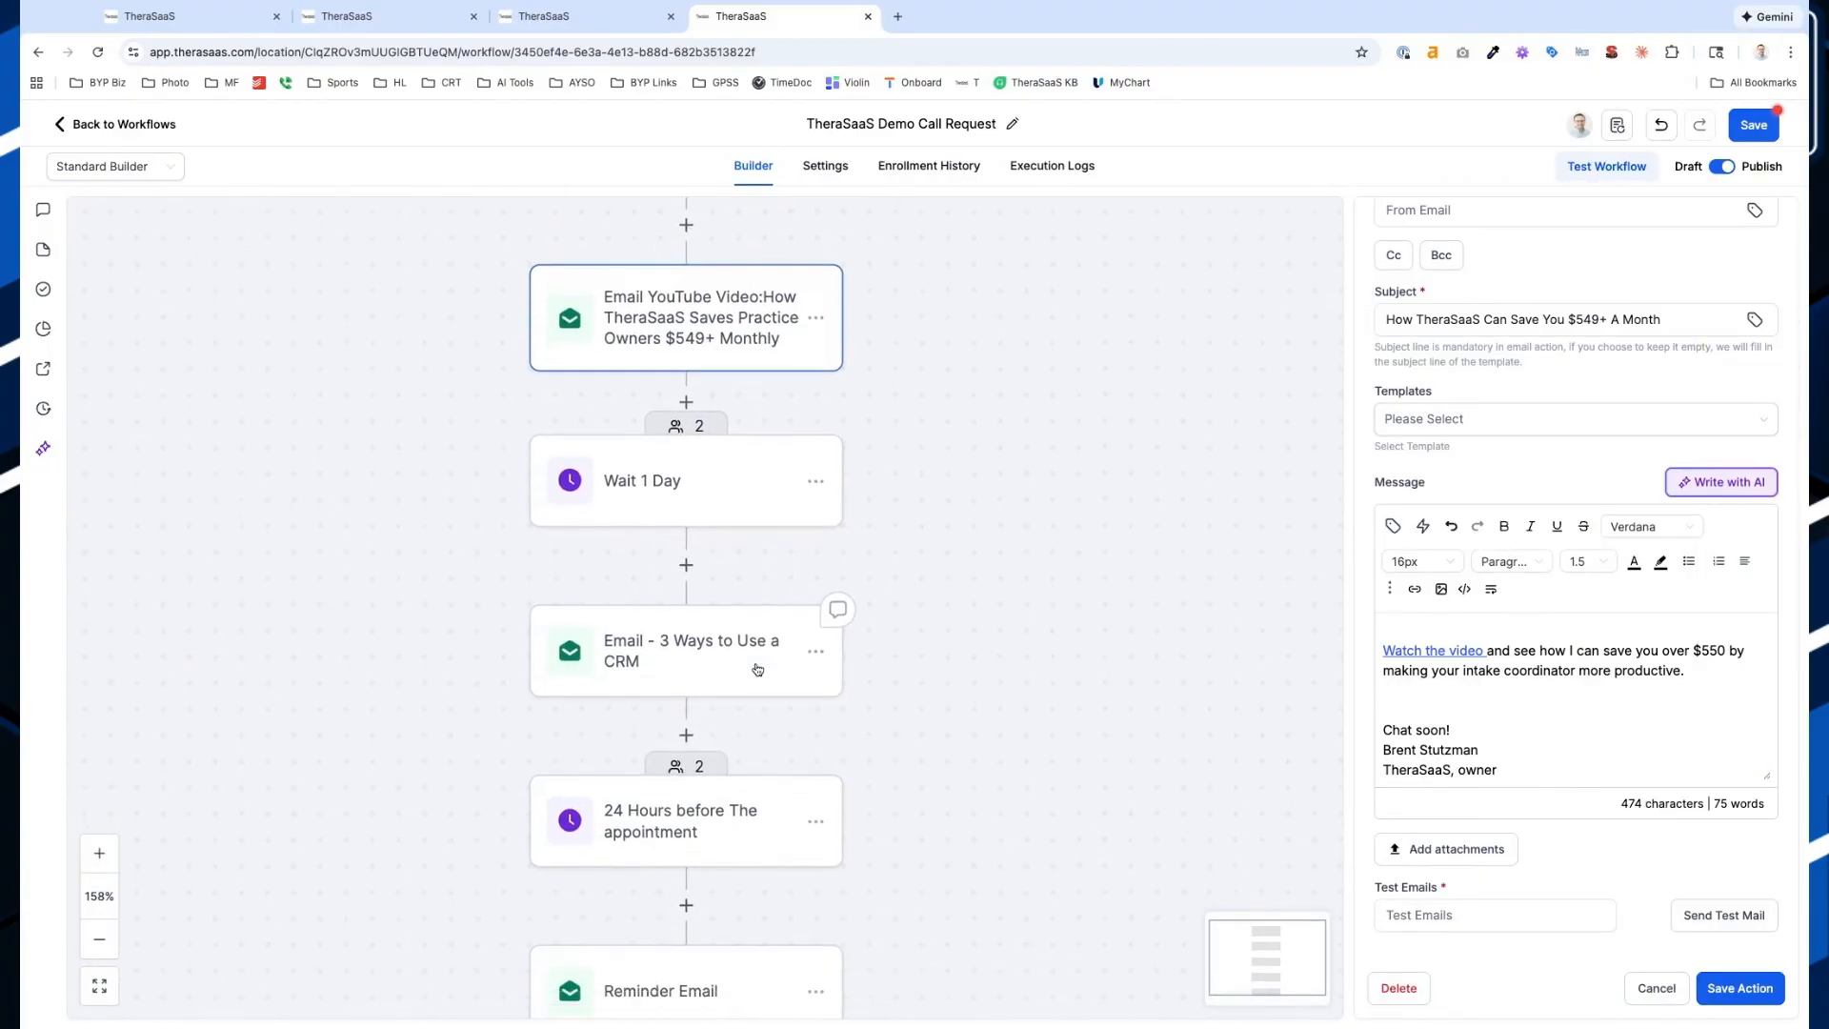
pyautogui.scroll(-8, 757, 670)
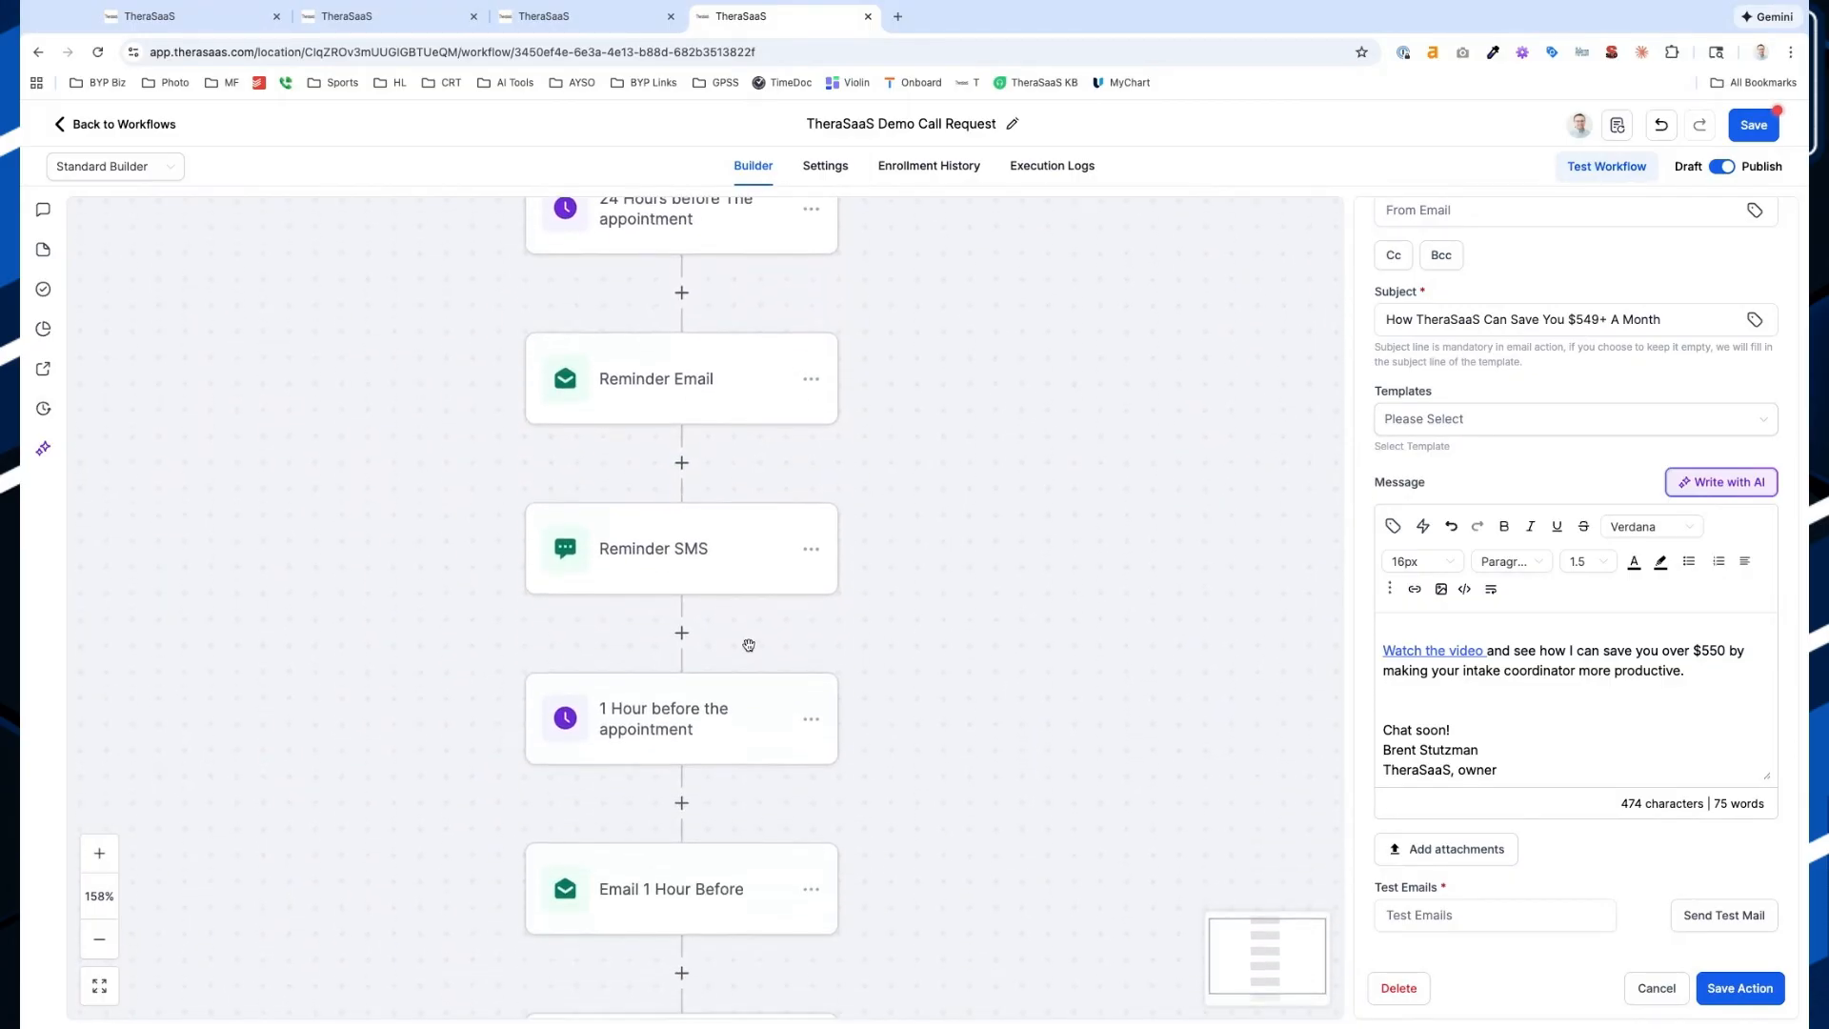
pyautogui.scroll(4, 749, 644)
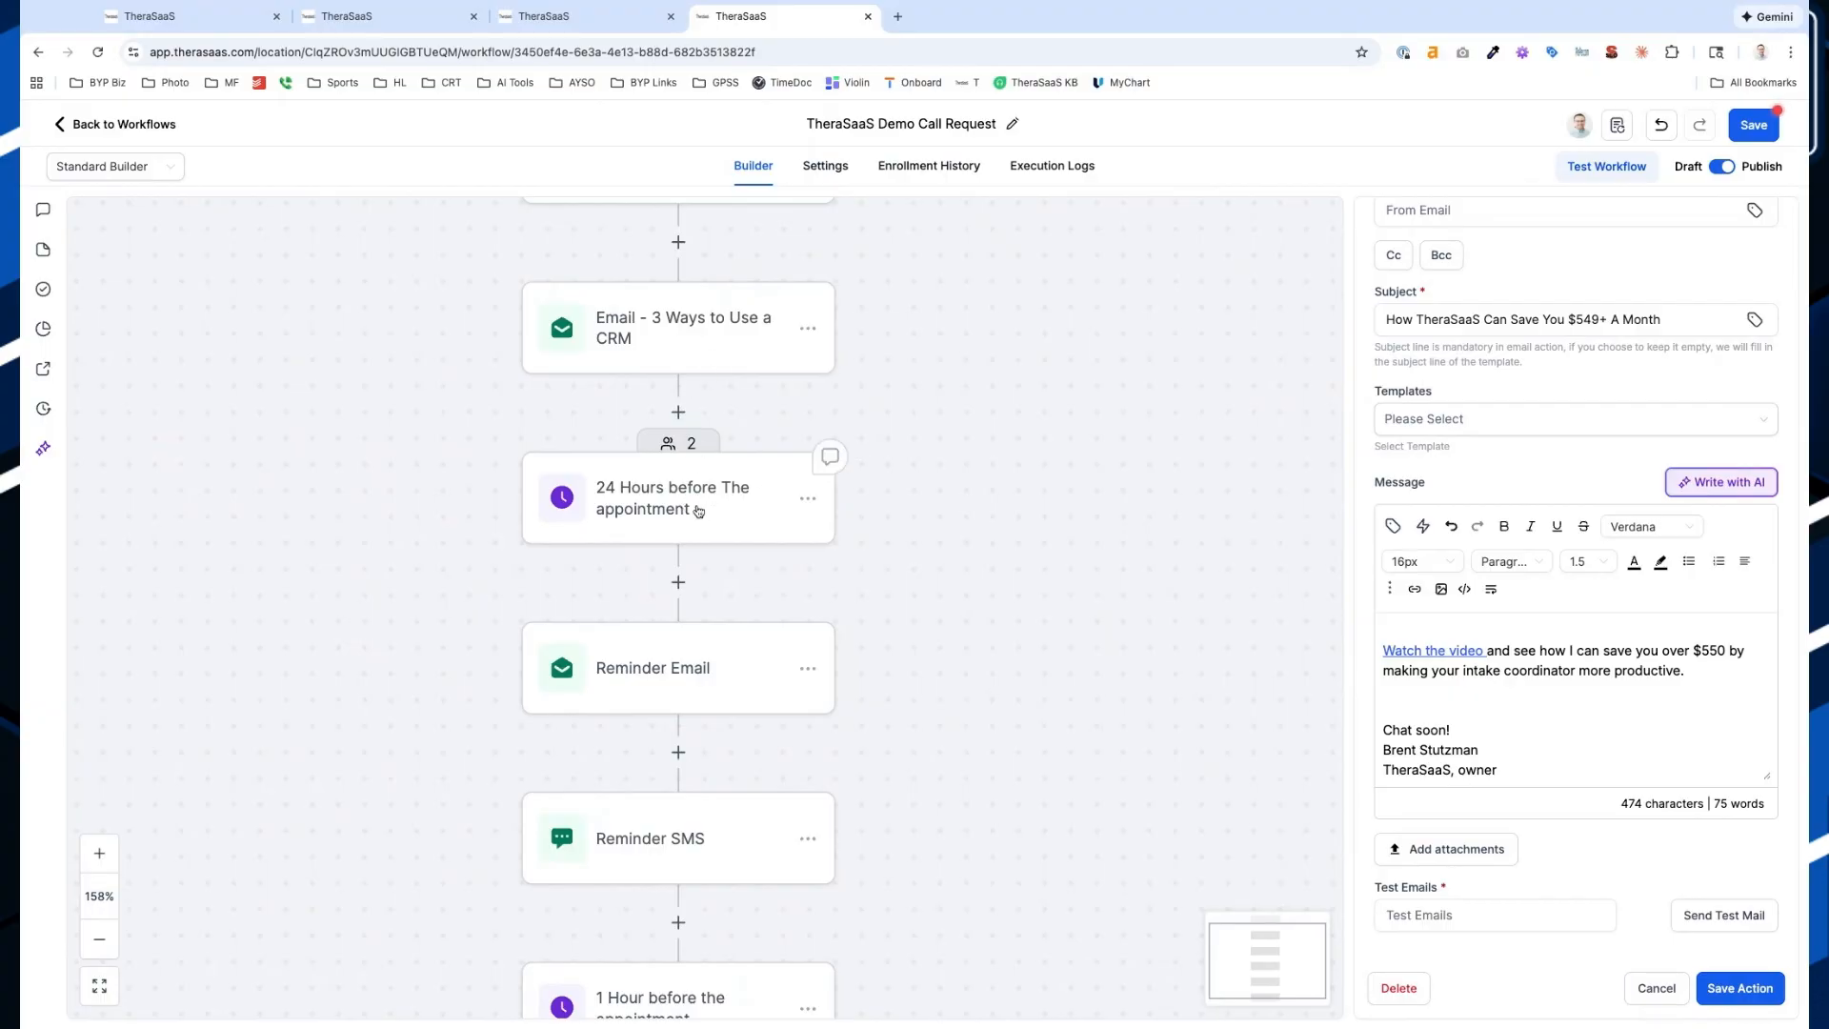
pyautogui.click(678, 509)
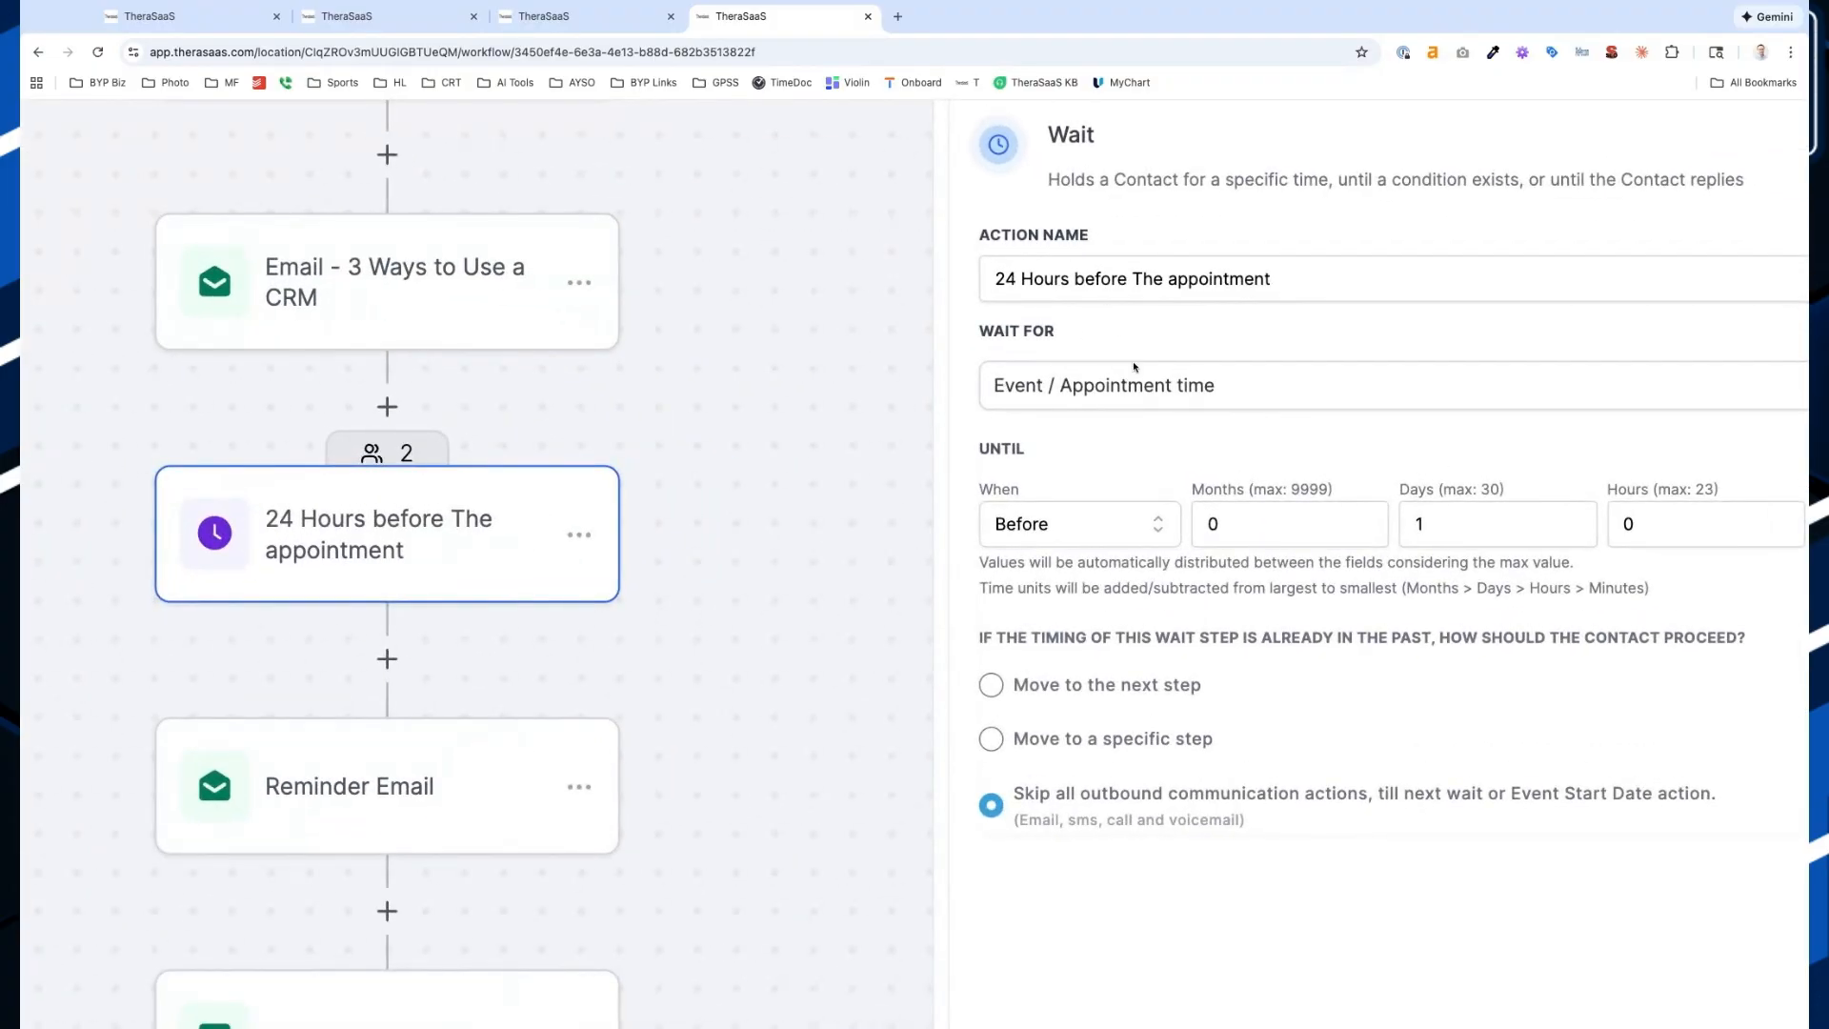
pyautogui.hscroll(3, 1158, 402)
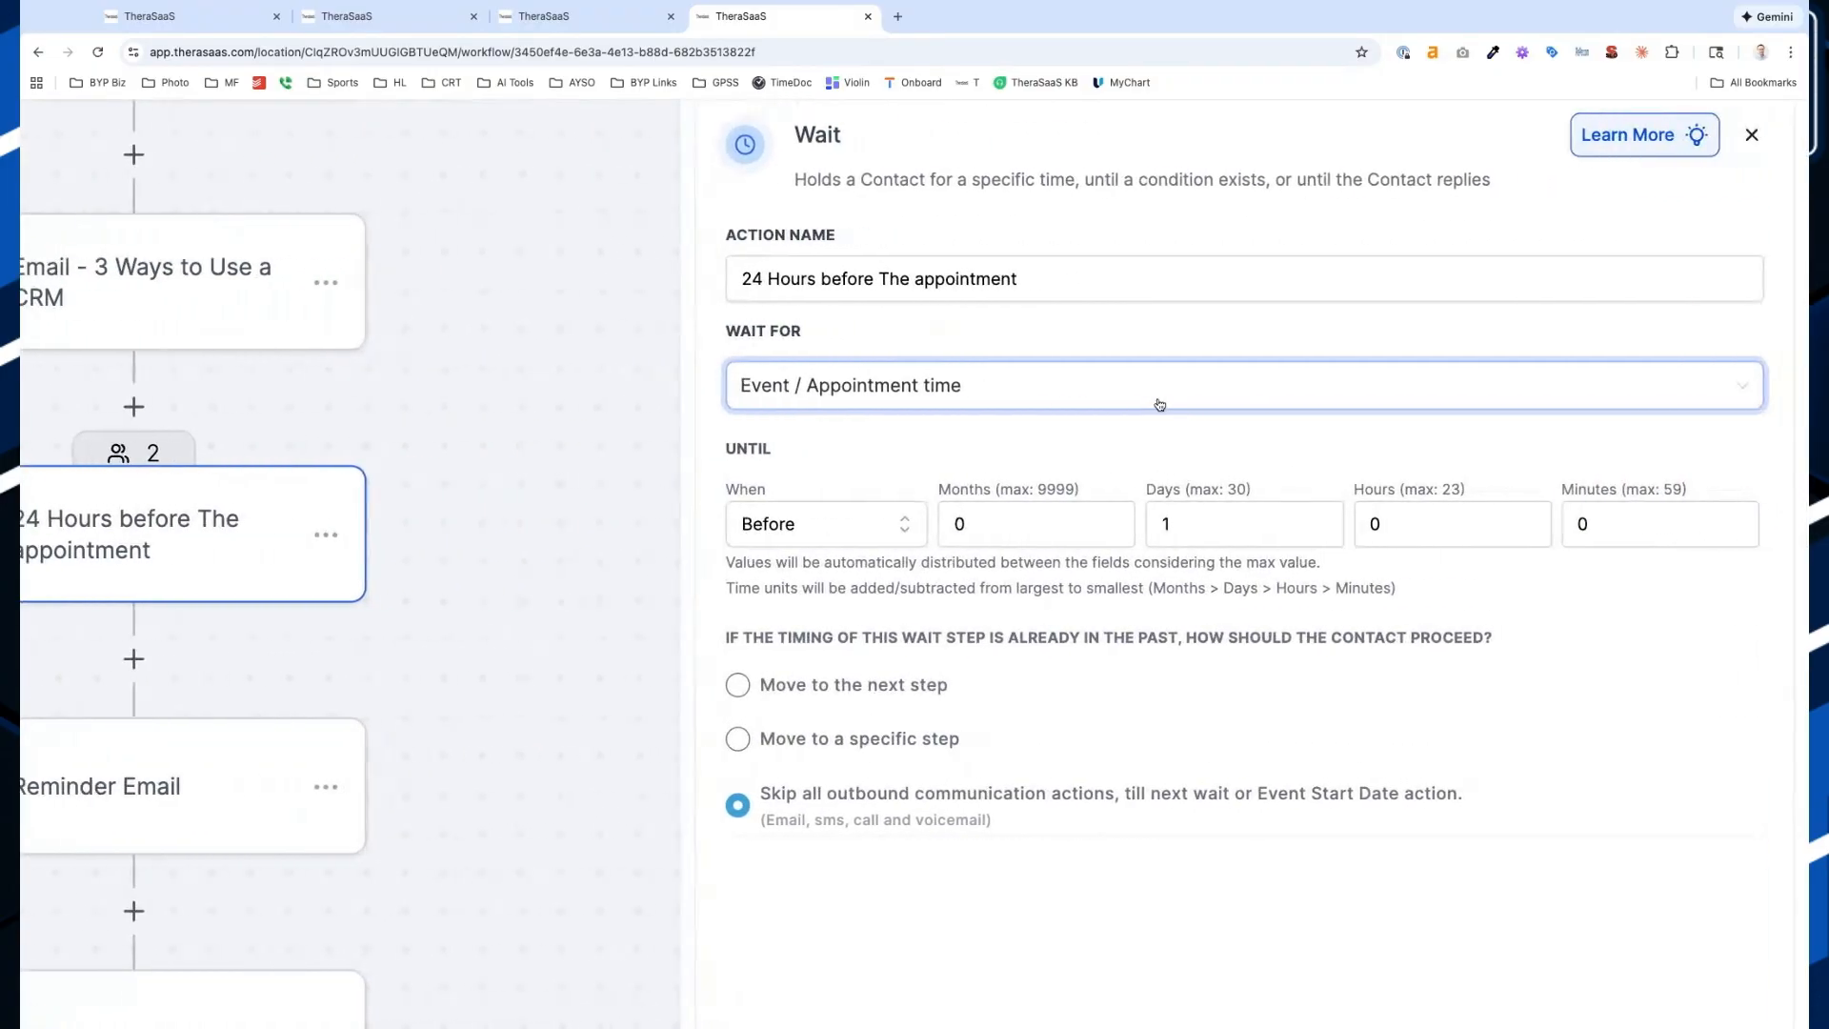
pyautogui.hscroll(-4, 1159, 404)
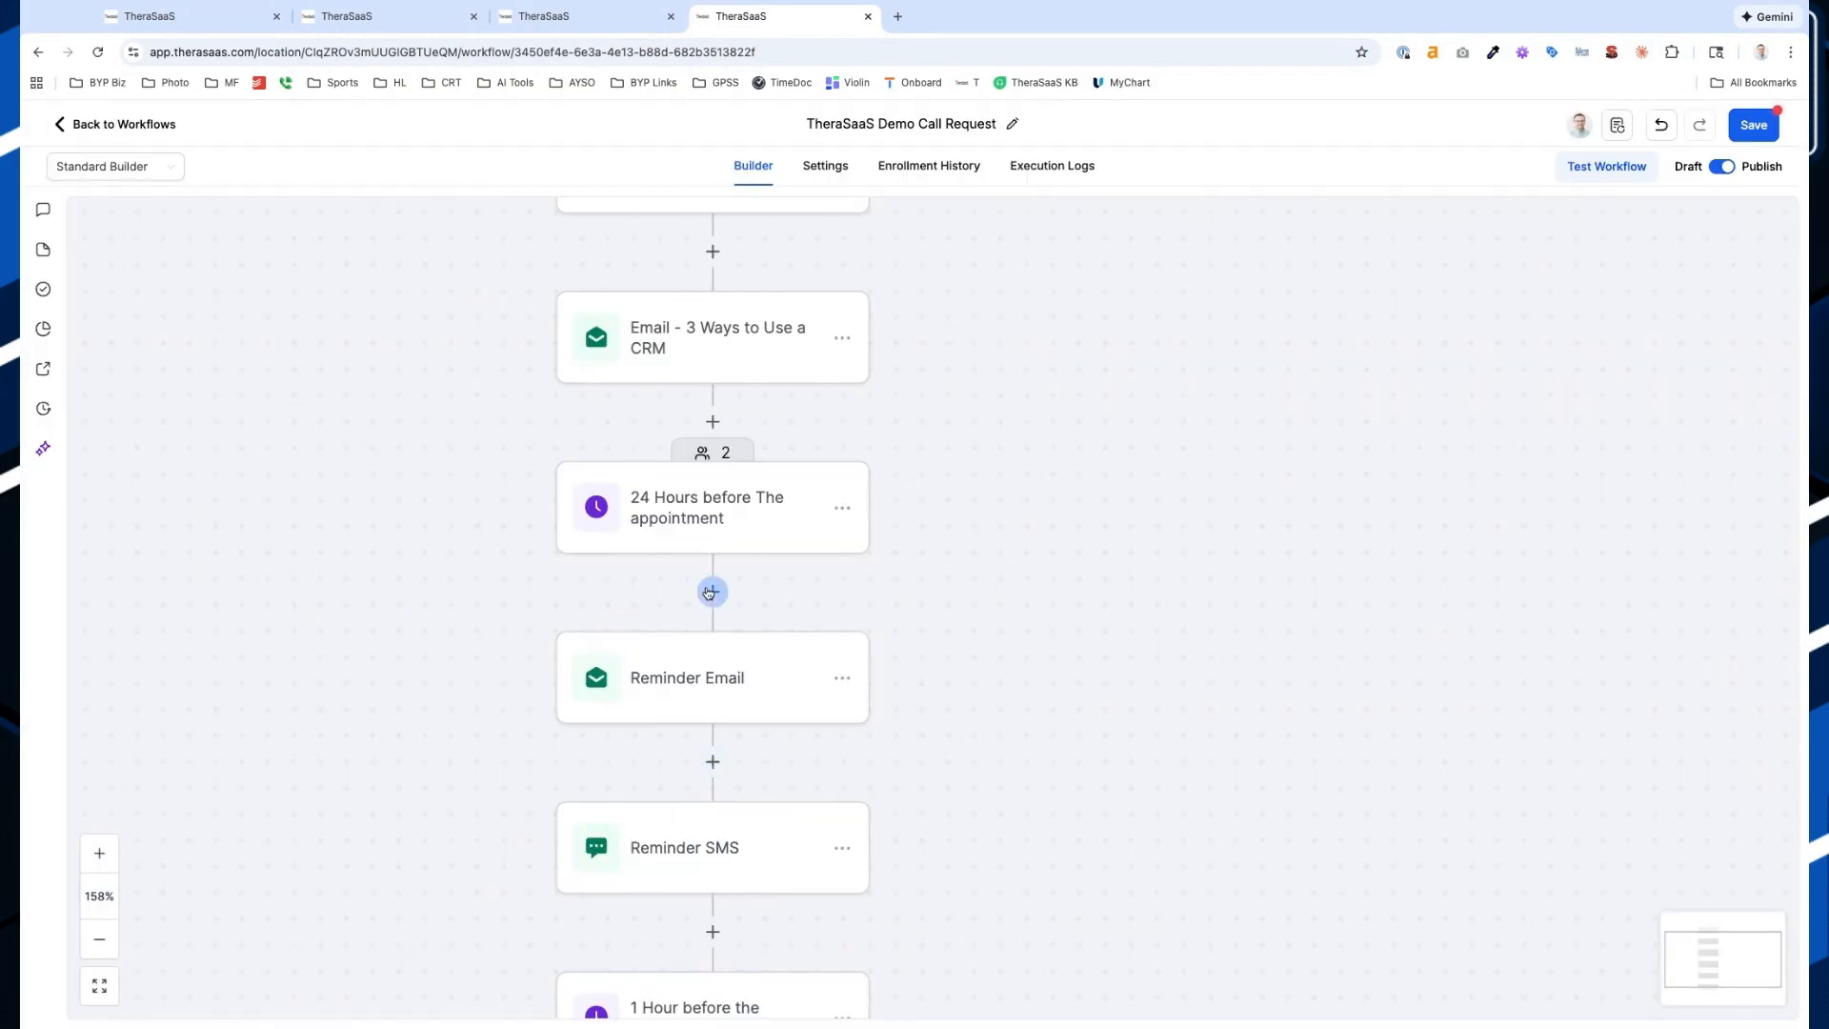
# Insert a Wait action after the "24 Hours before The appointment" wait and make it wait for Event / Appointment time
pyautogui.click(710, 592)
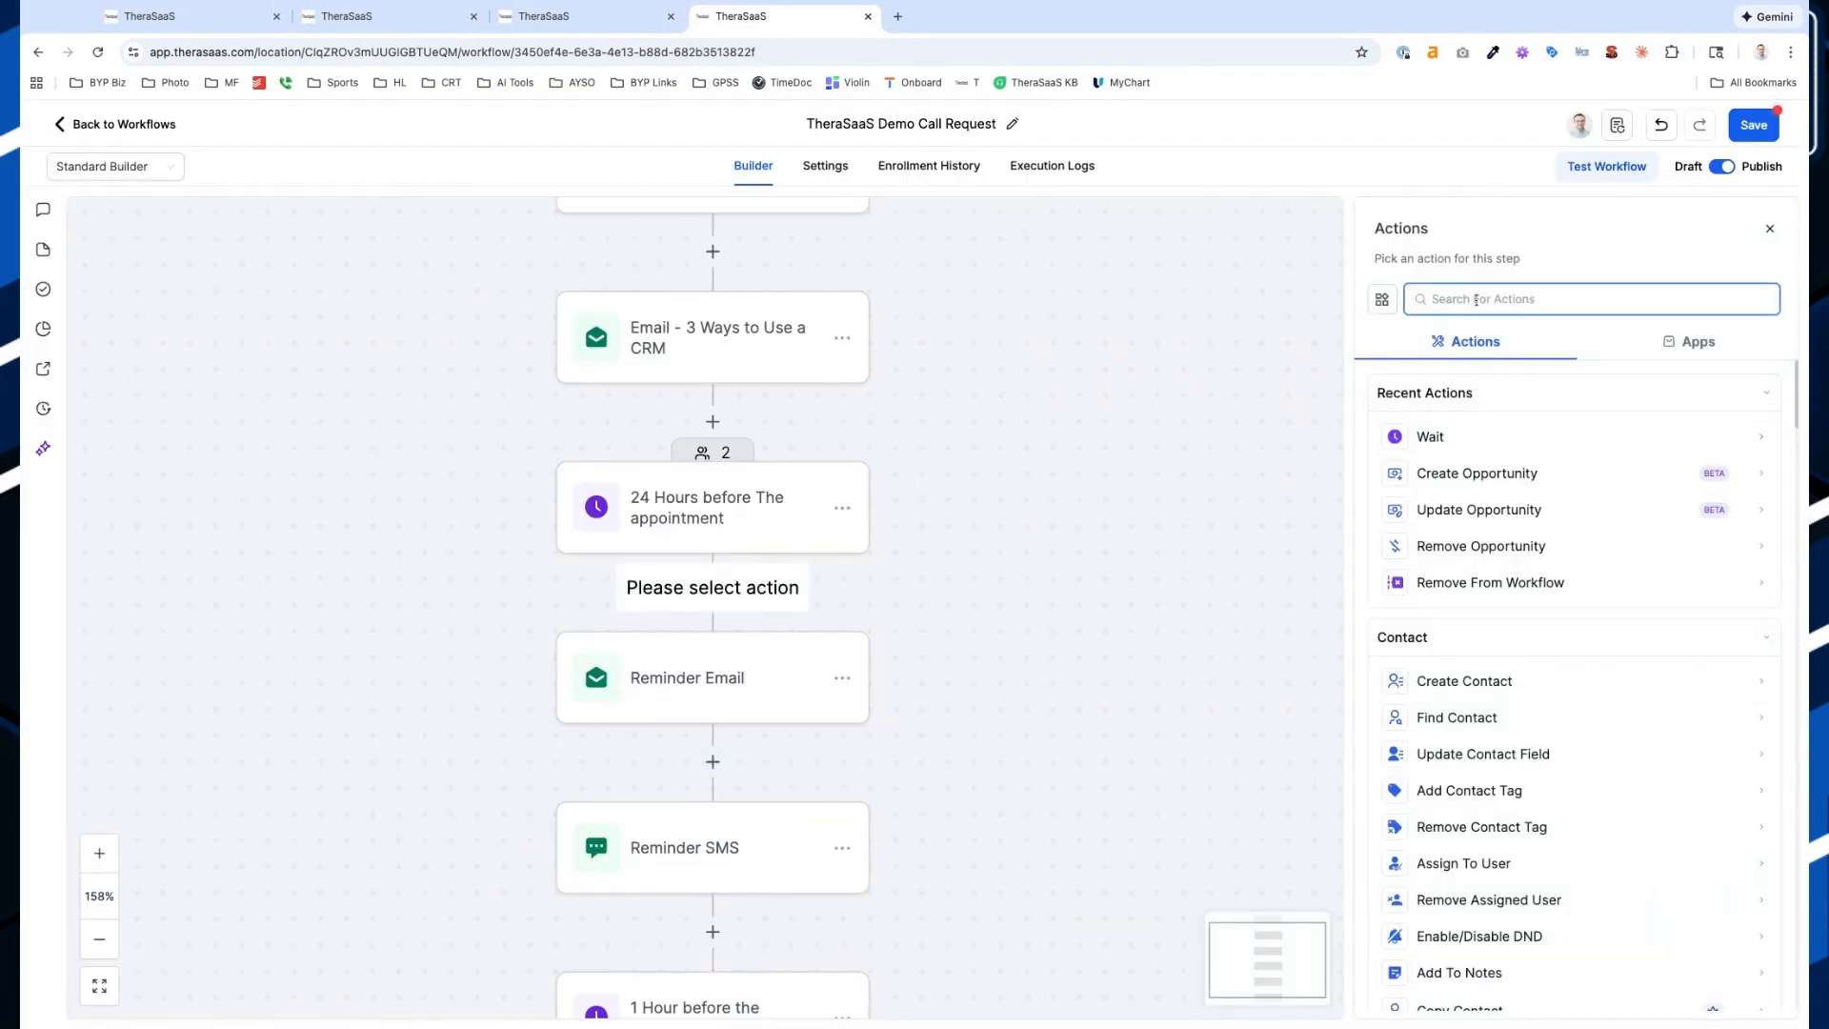
pyautogui.write('wait')
pyautogui.click(1432, 434)
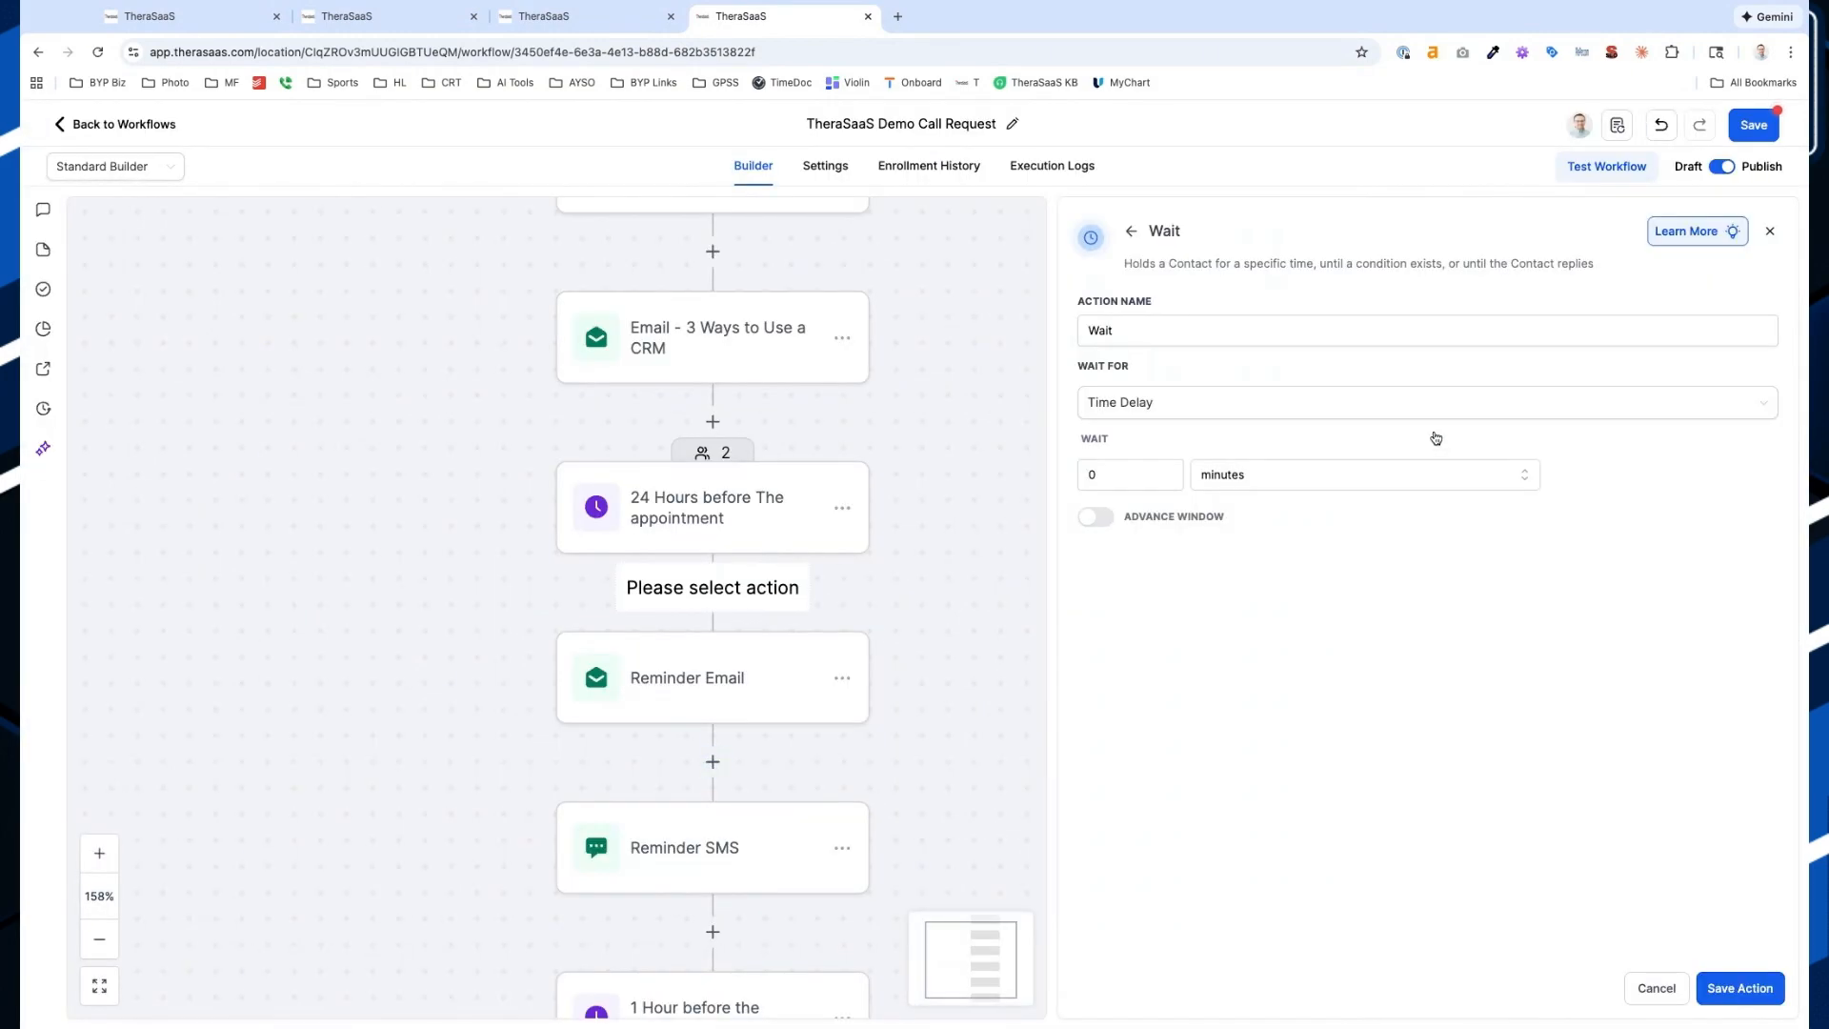
pyautogui.click(1139, 403)
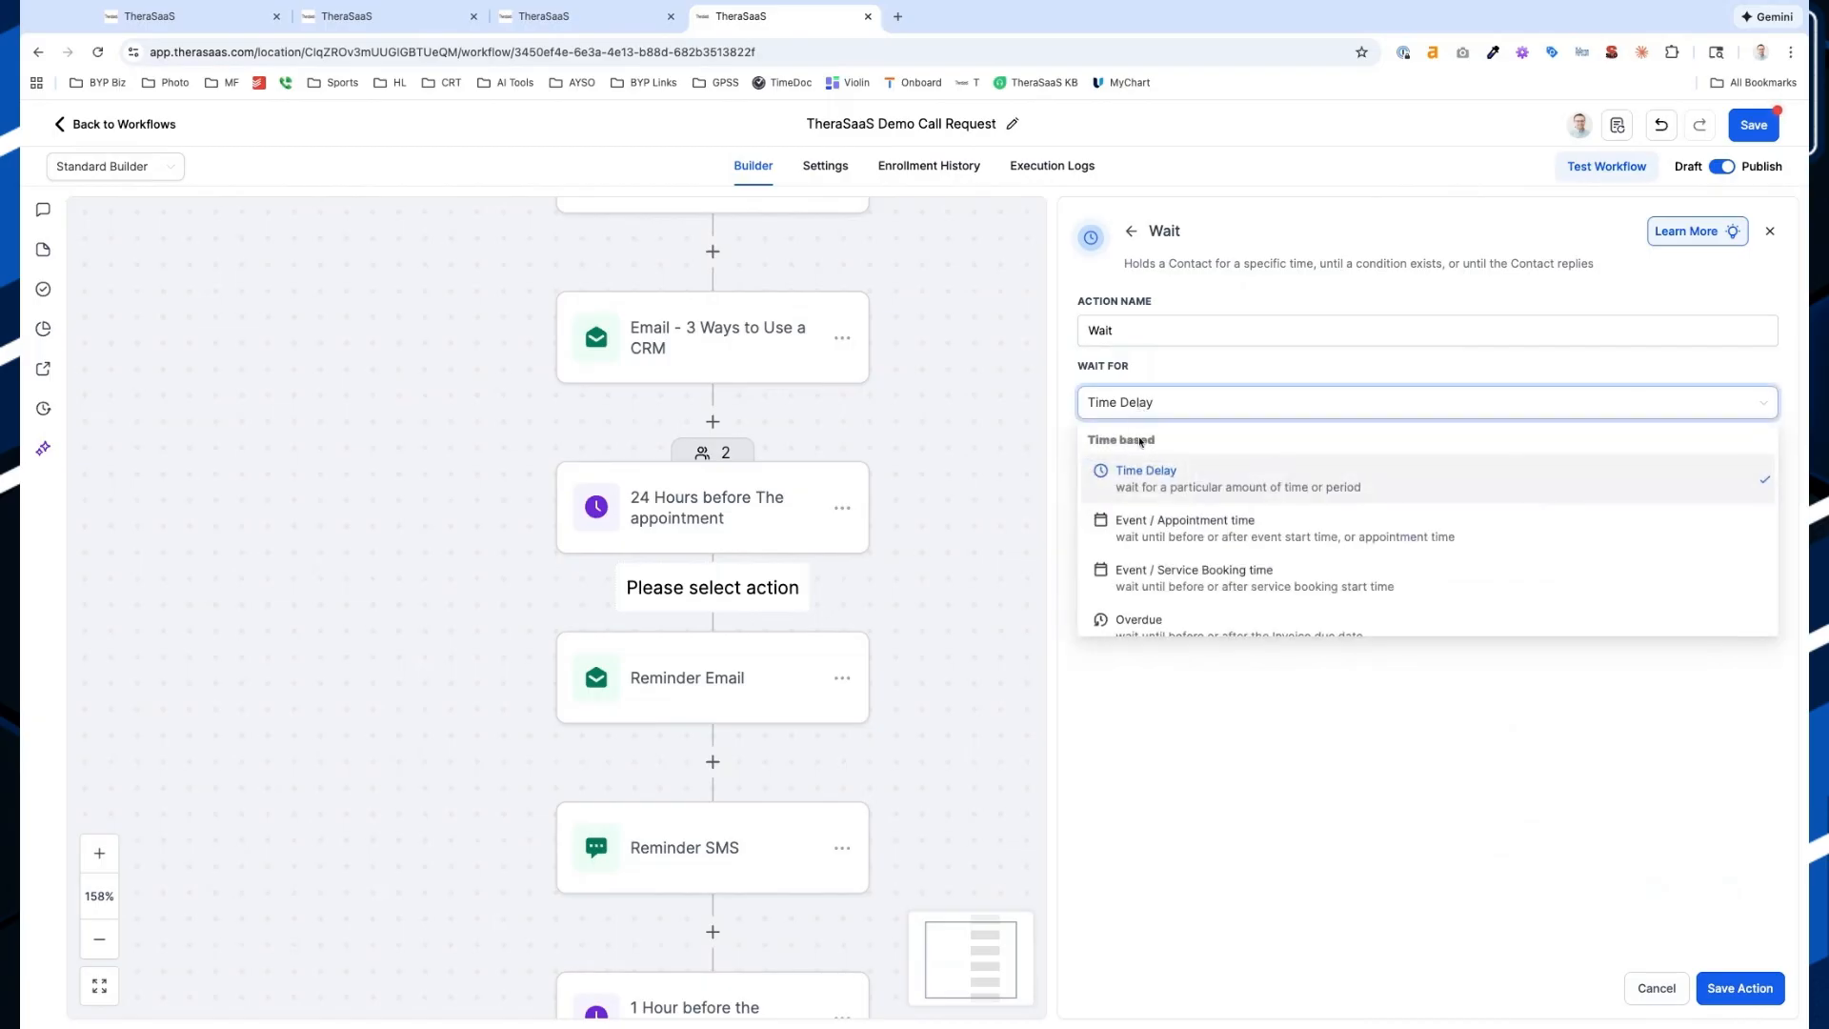
pyautogui.click(1148, 529)
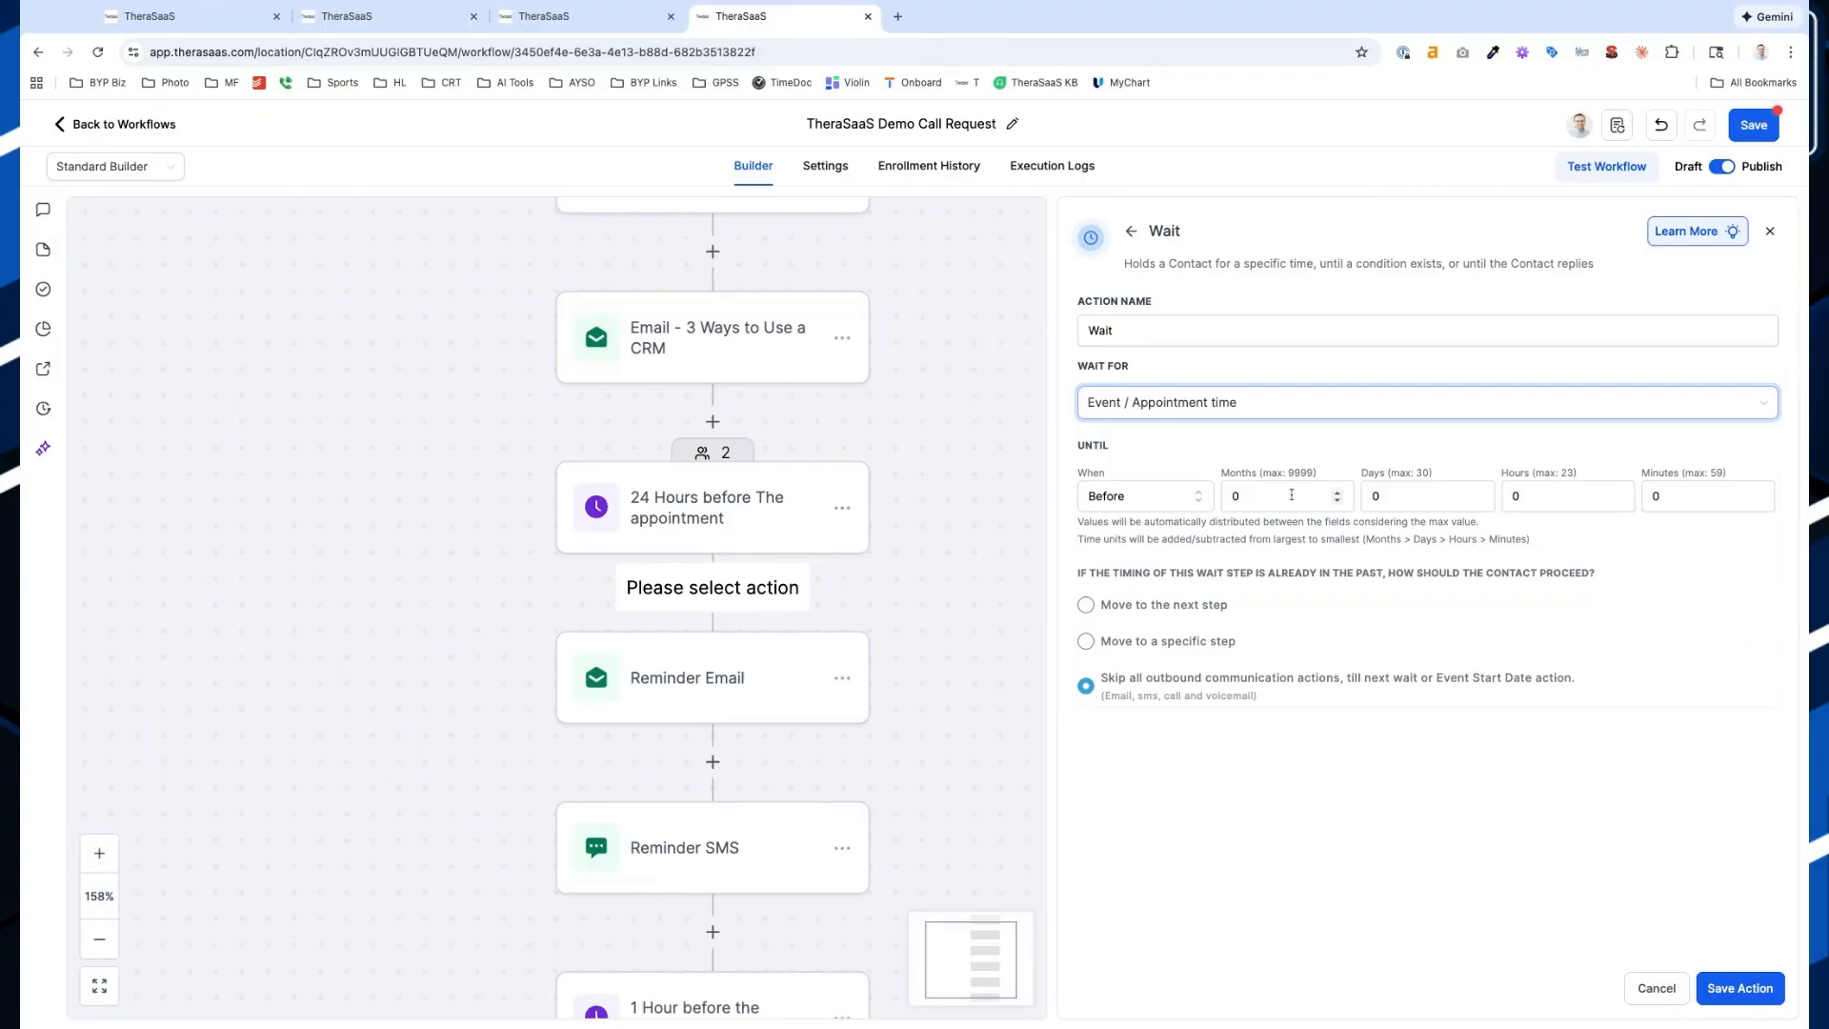
# Set the new wait to 1 day before, skipping outbound communication if the timing is already past, and discard the action
pyautogui.click(1393, 497)
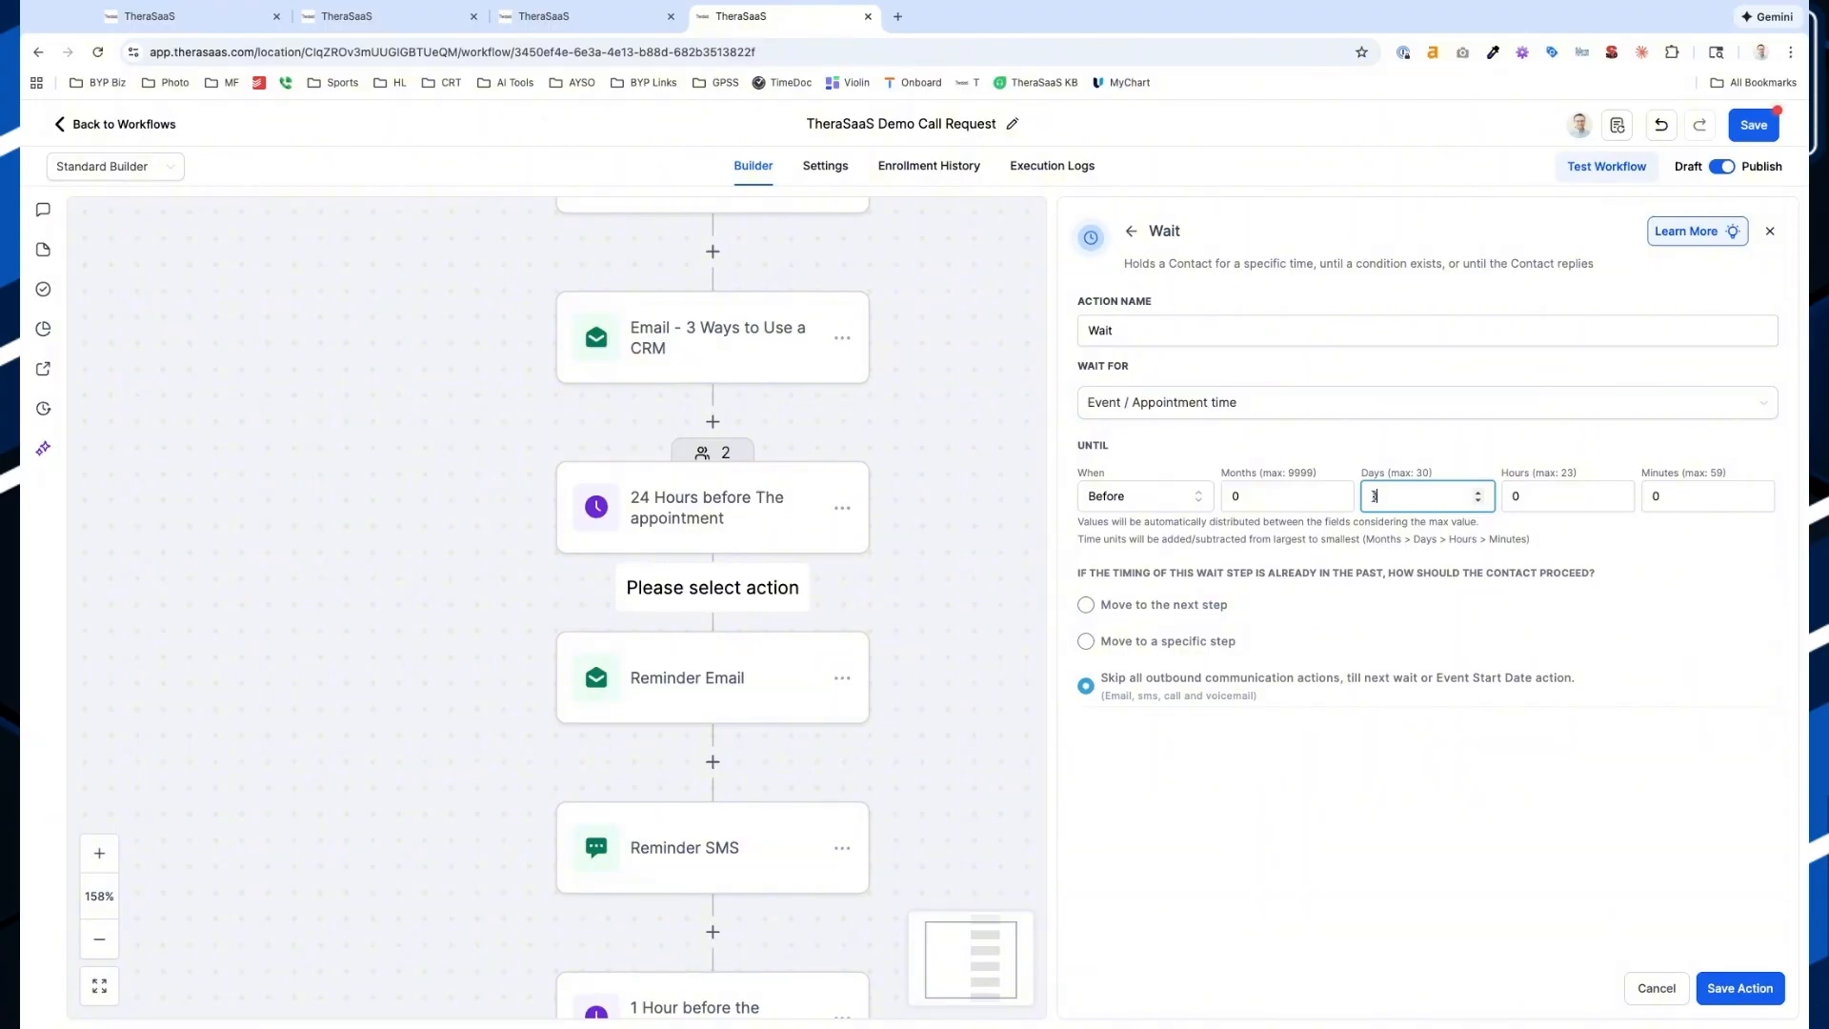
pyautogui.click(1394, 642)
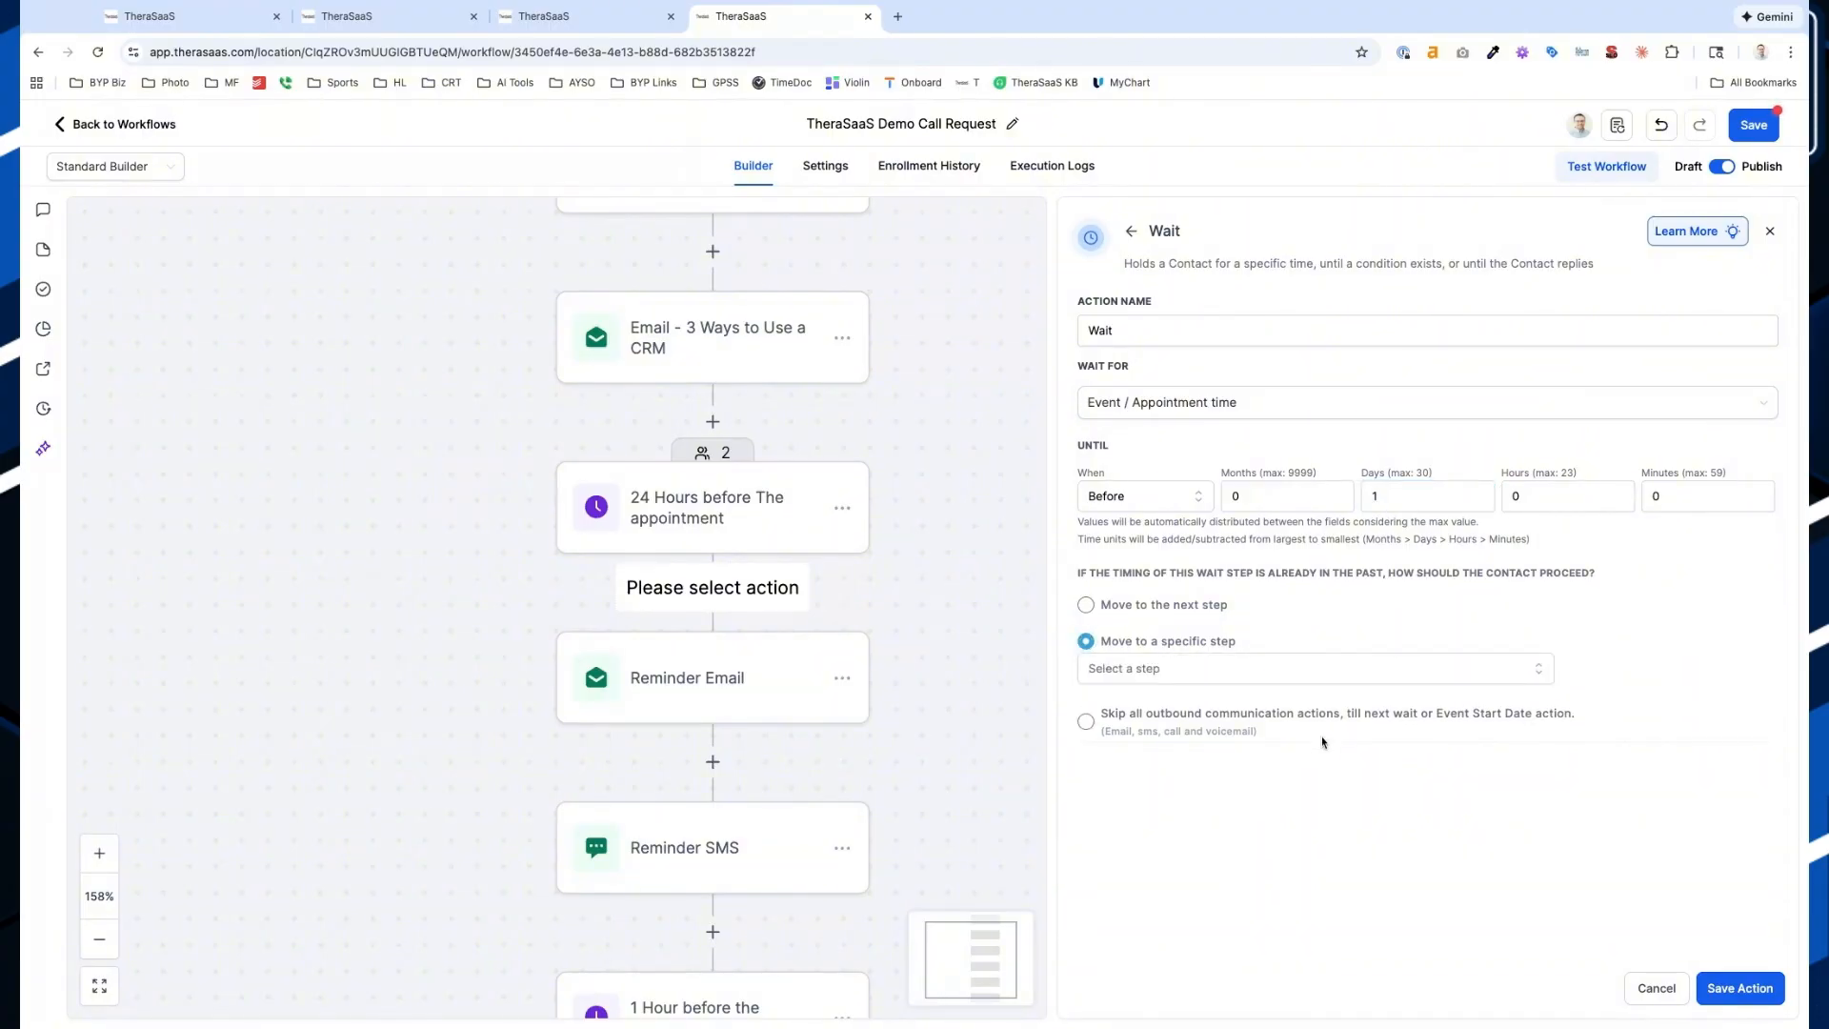
pyautogui.click(1085, 721)
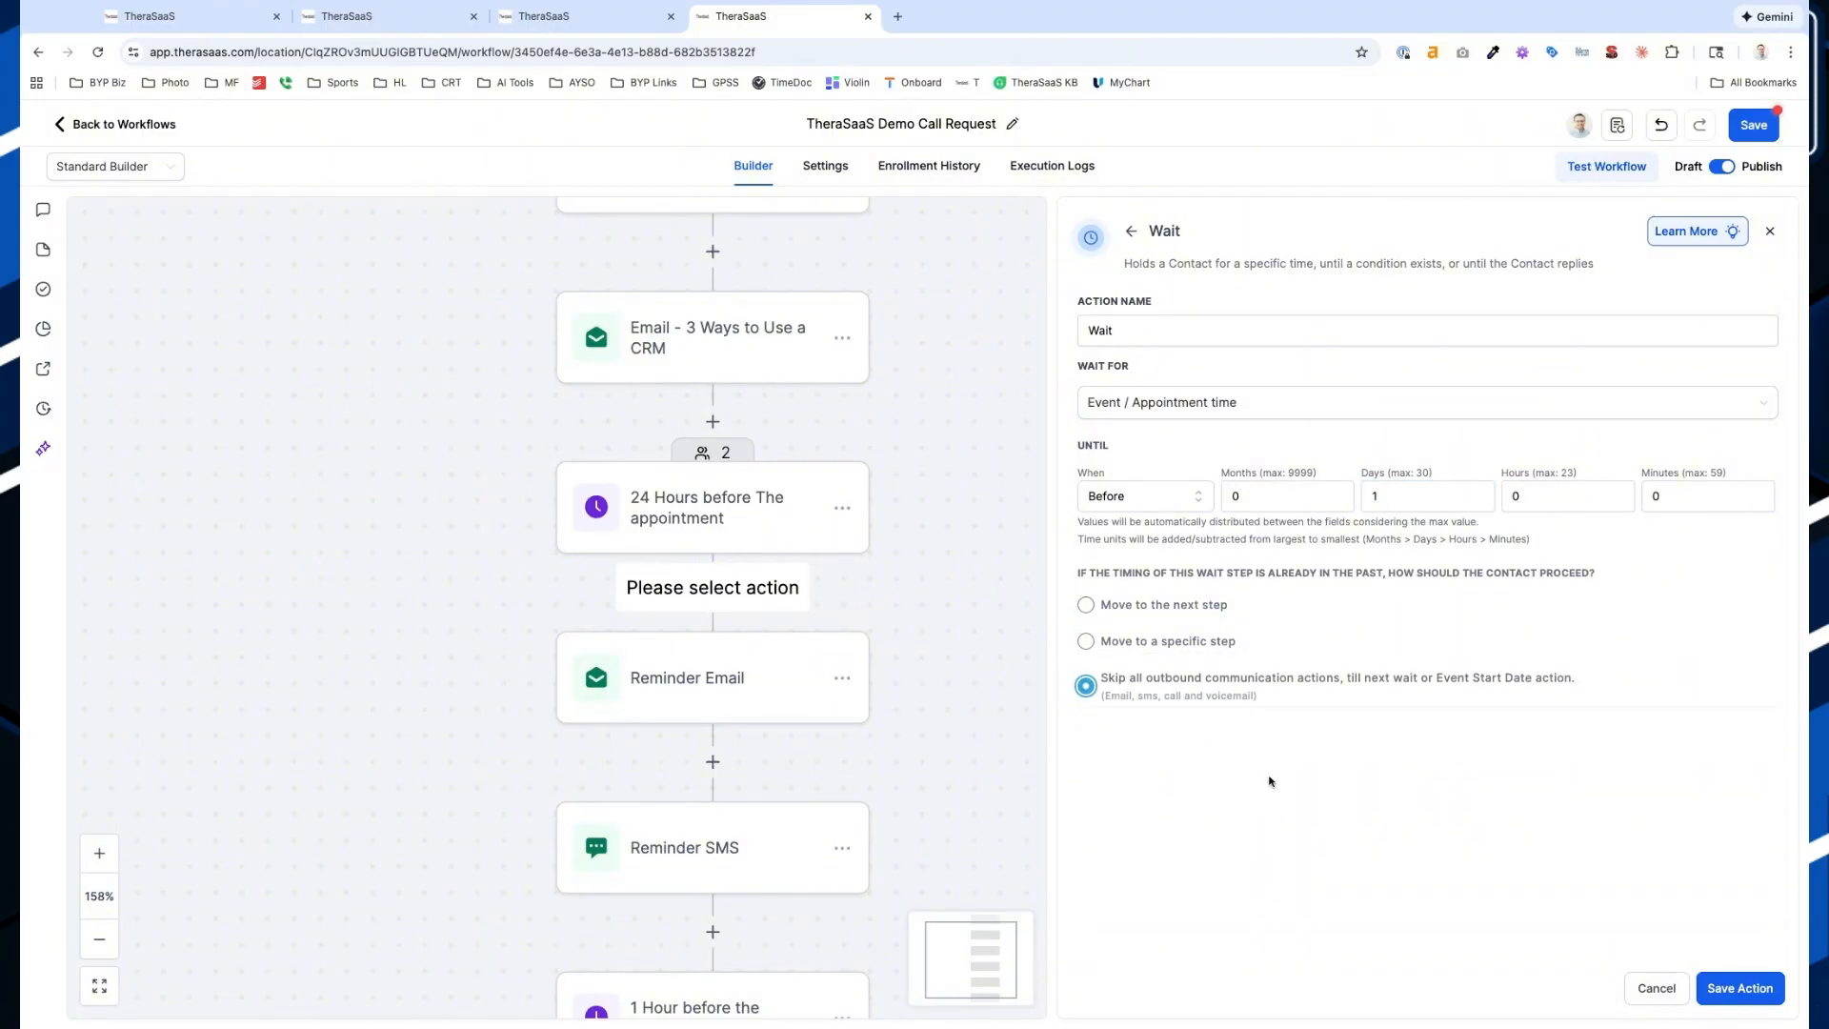
pyautogui.click(1667, 995)
pyautogui.click(1026, 620)
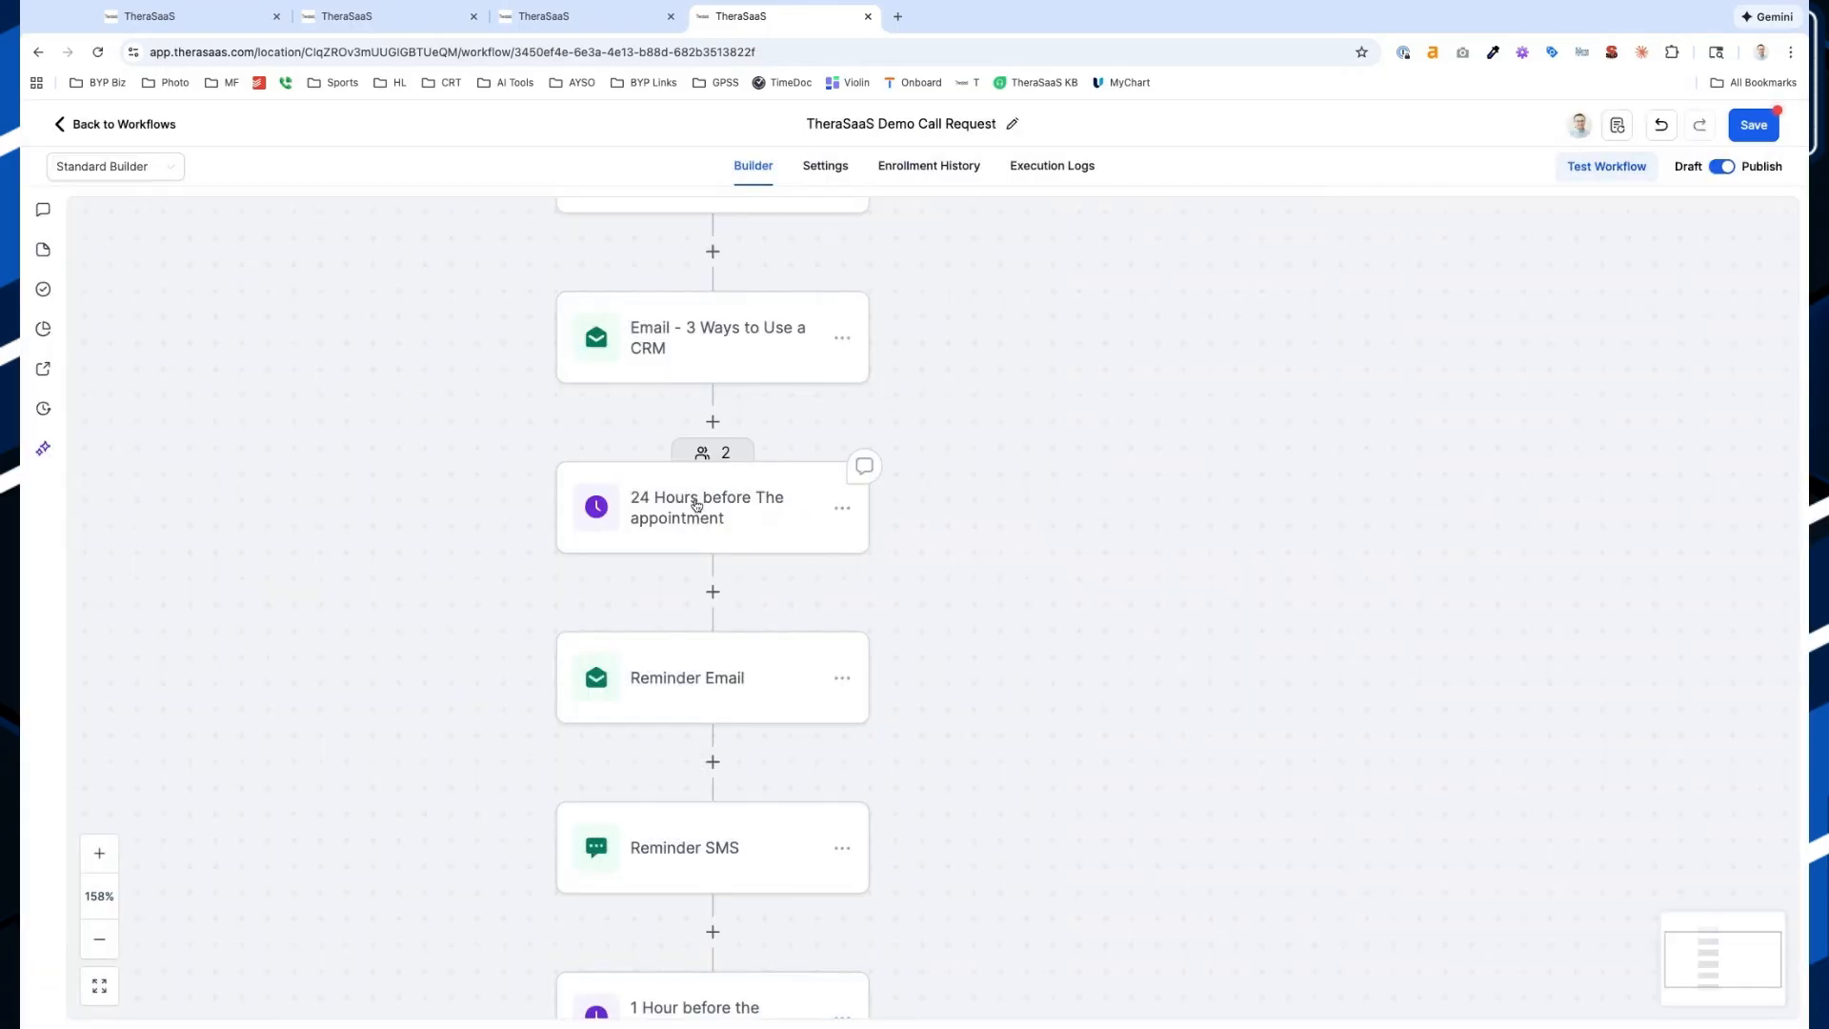
# Insert a blank line before the "When it is time" sentence in the Reminder Email message and save the action
pyautogui.click(700, 506)
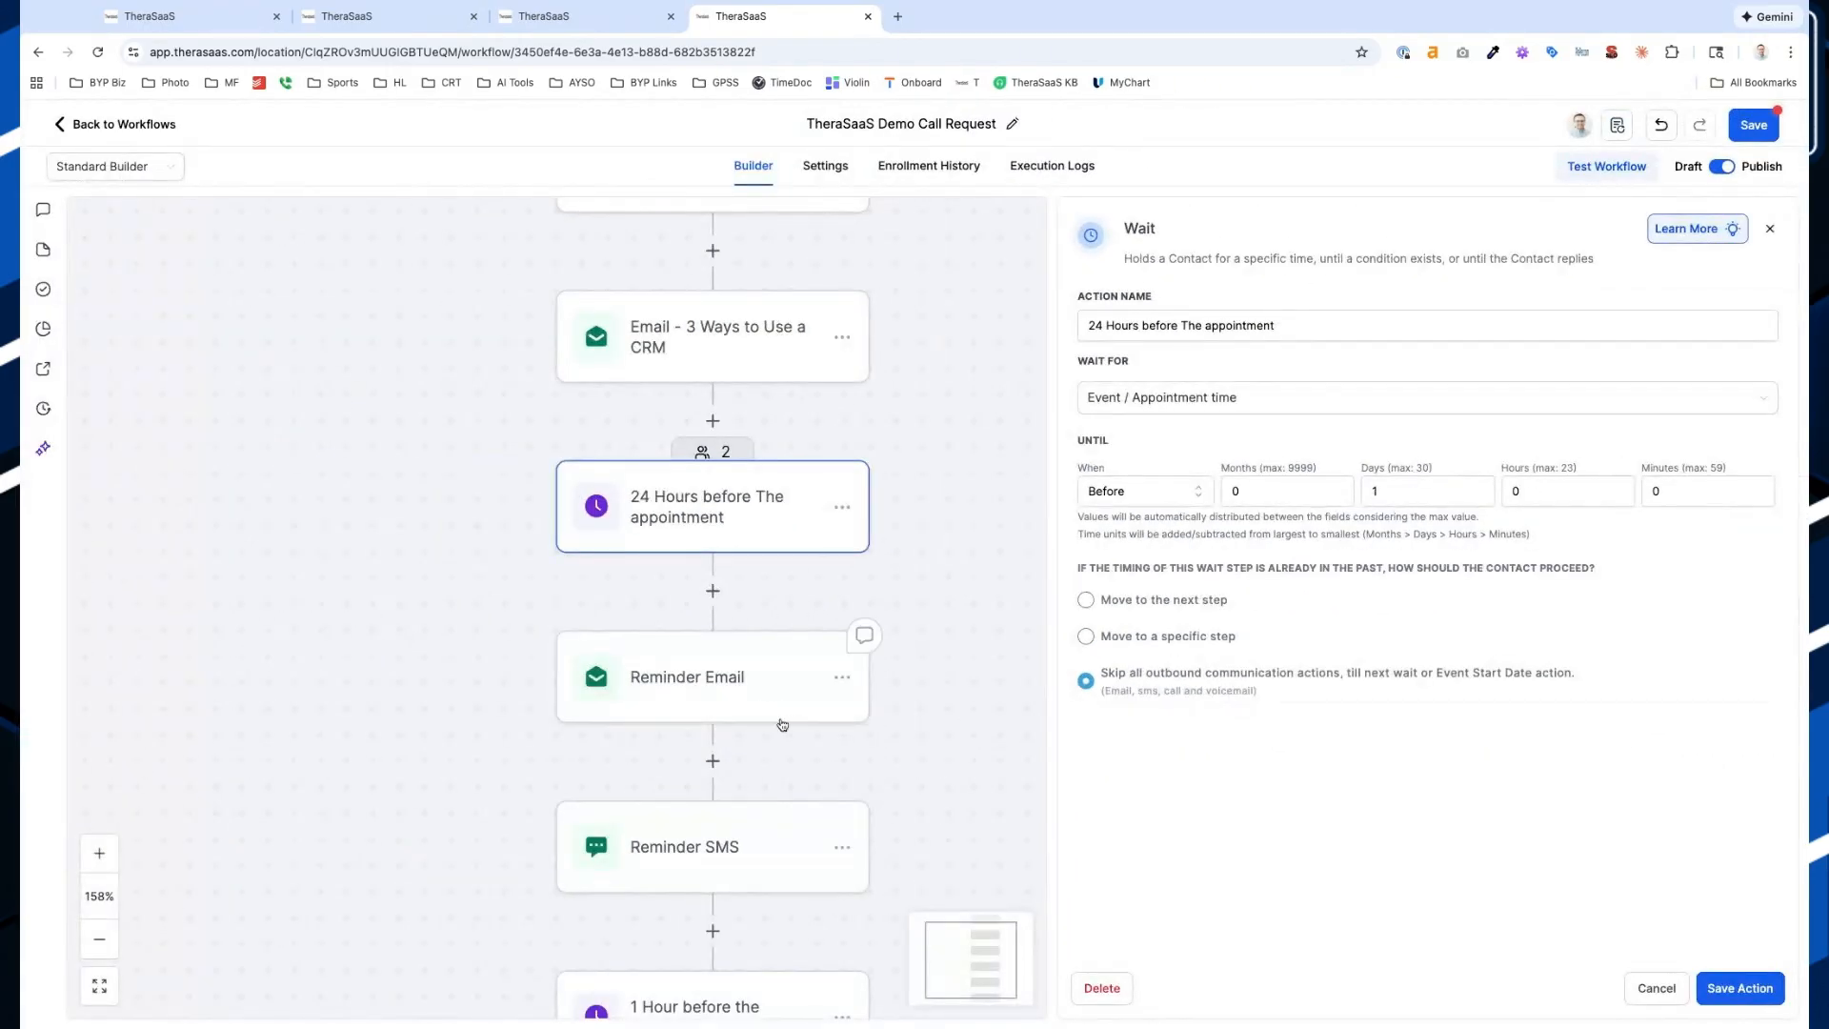
pyautogui.click(733, 692)
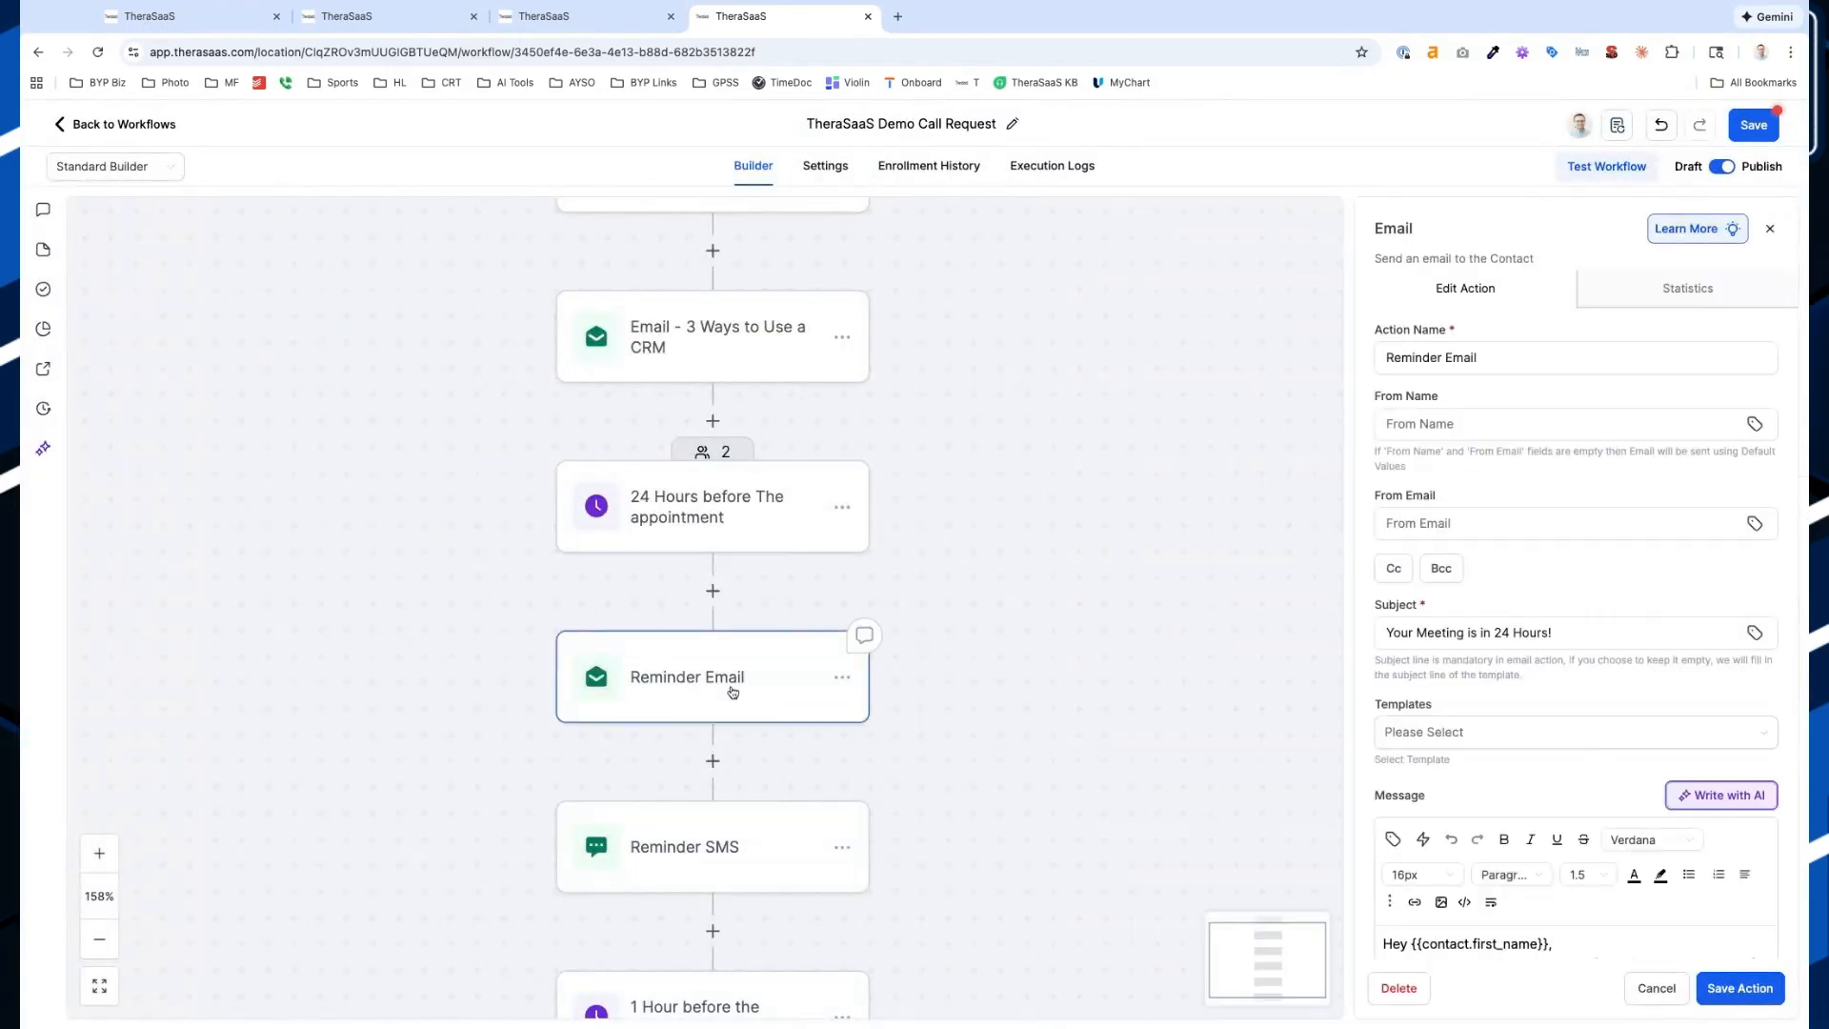
pyautogui.scroll(-2, 733, 692)
pyautogui.scroll(-3, 1596, 721)
pyautogui.scroll(2, 1653, 700)
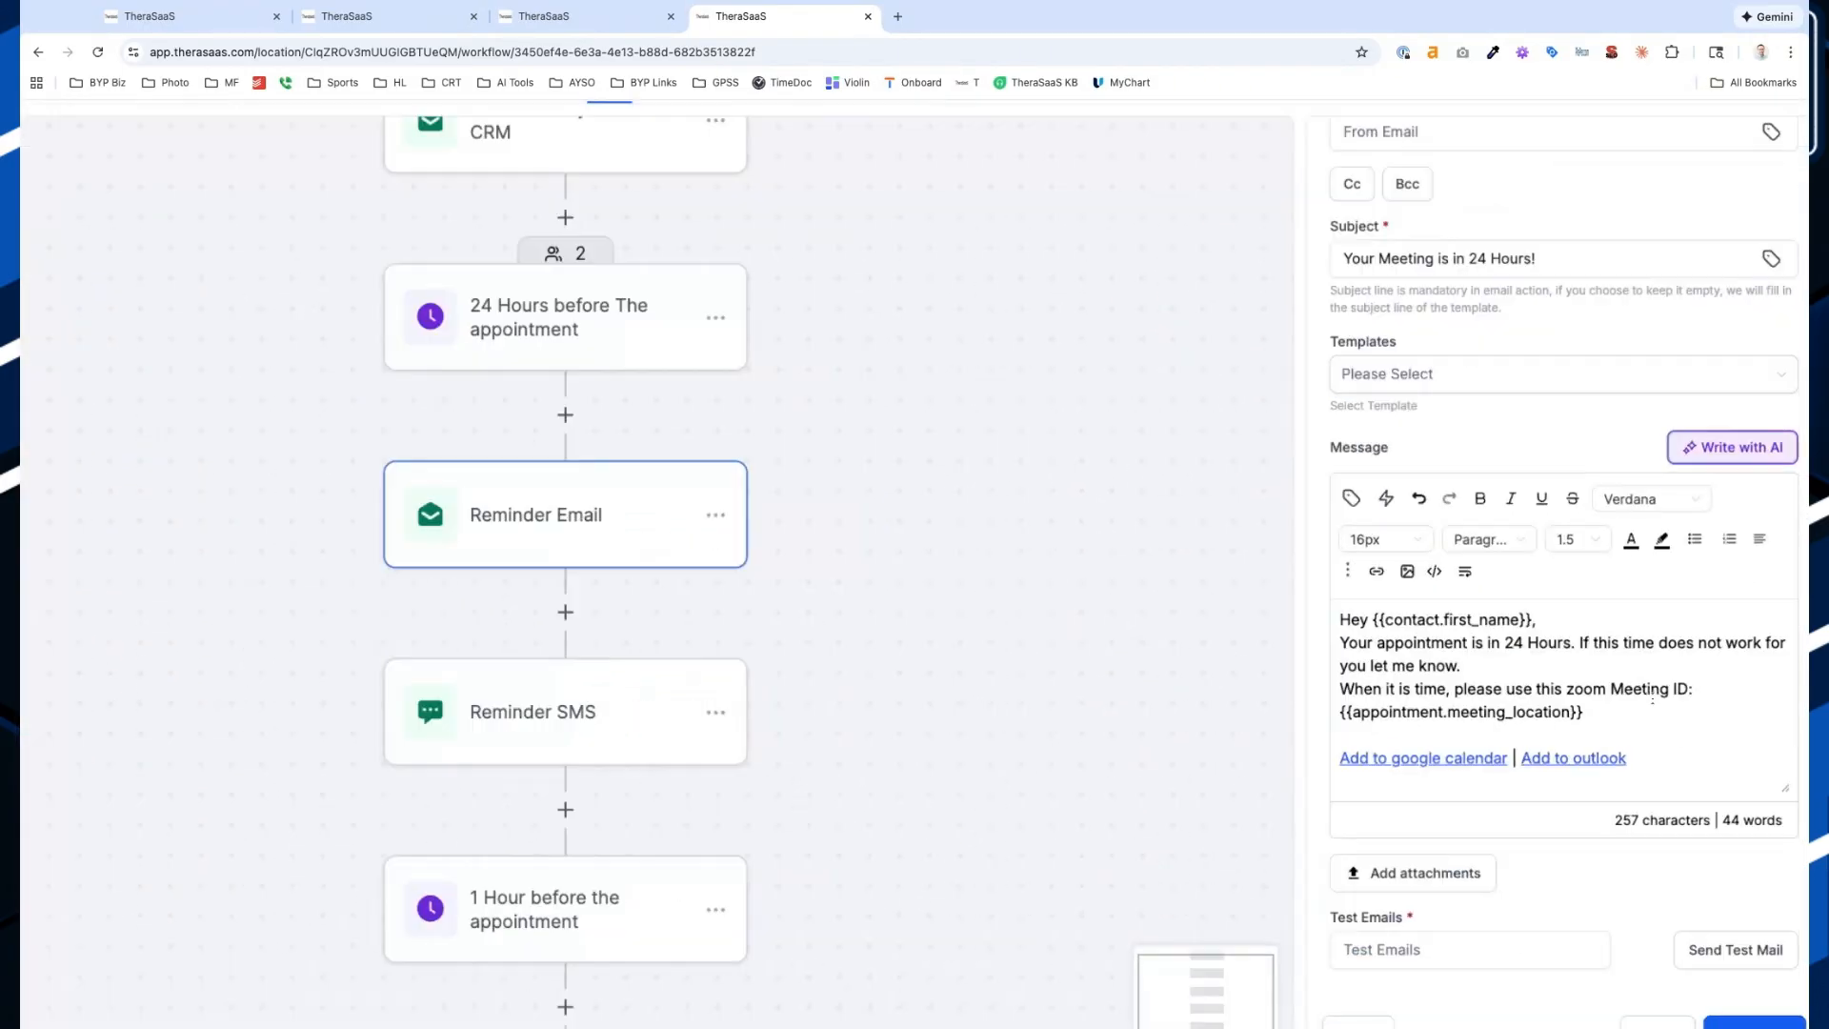
pyautogui.scroll(3, 1653, 701)
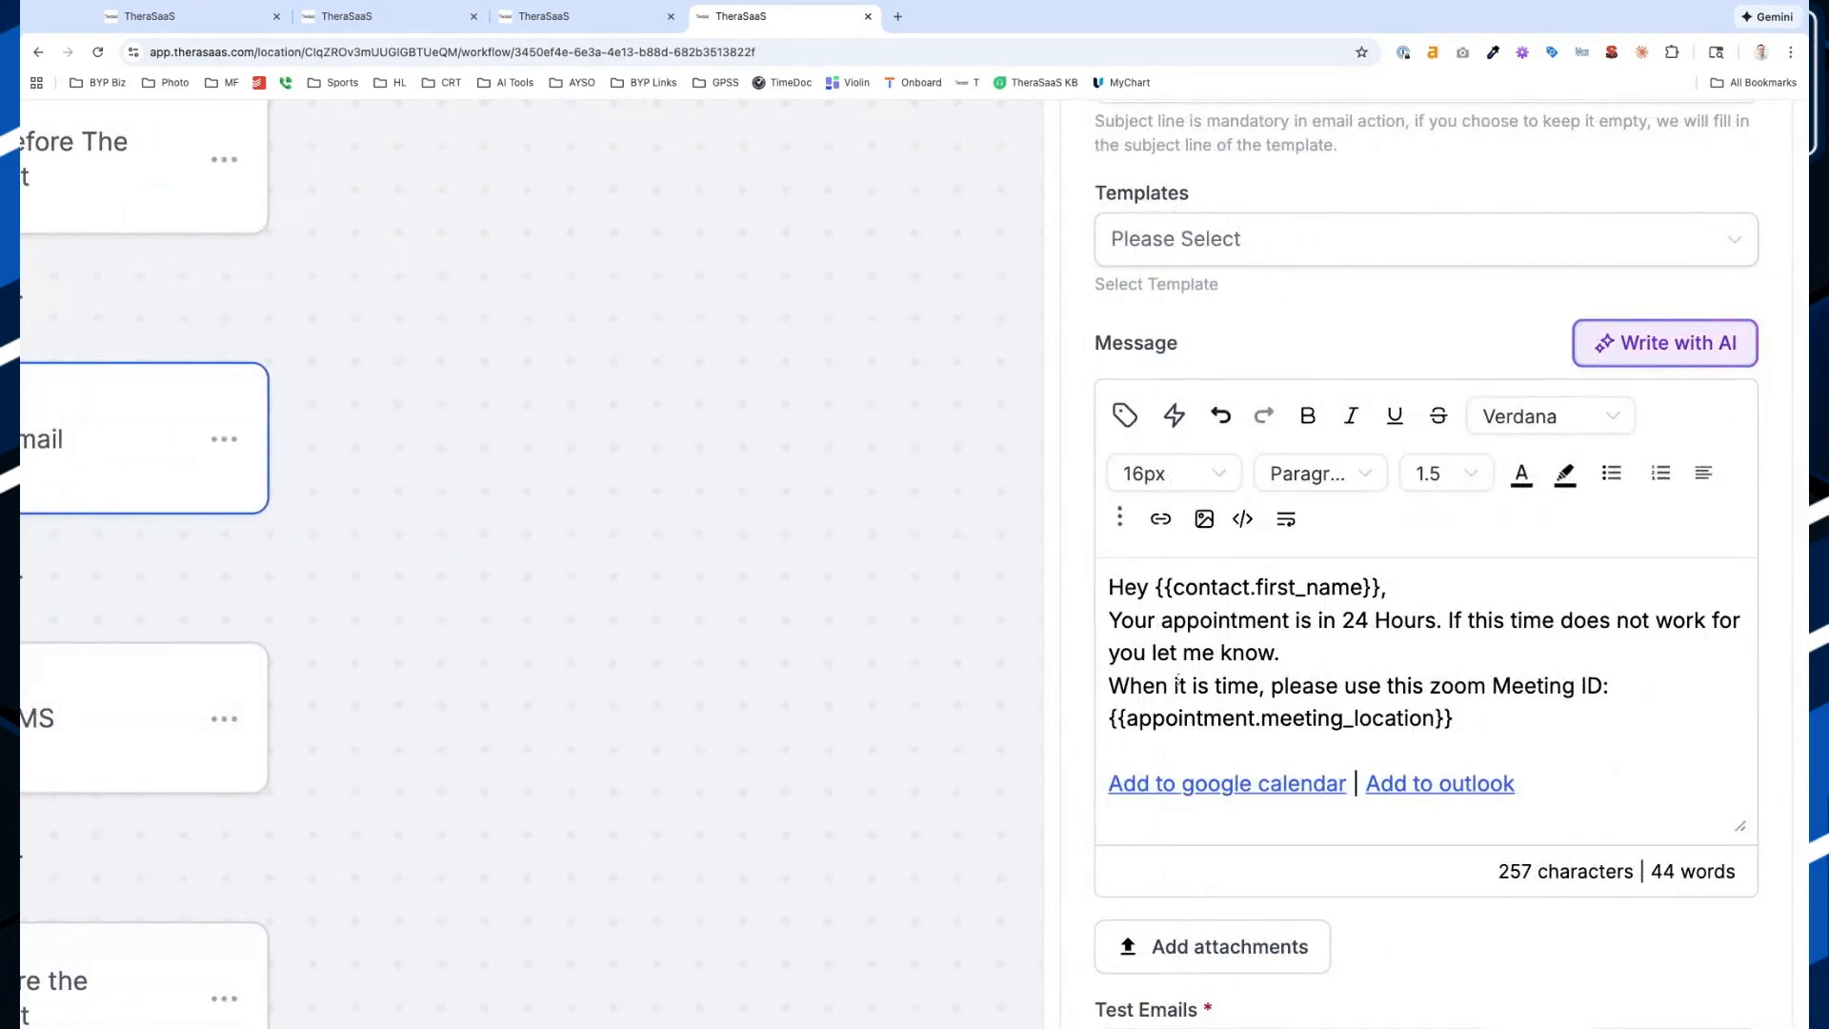
pyautogui.press('Return')
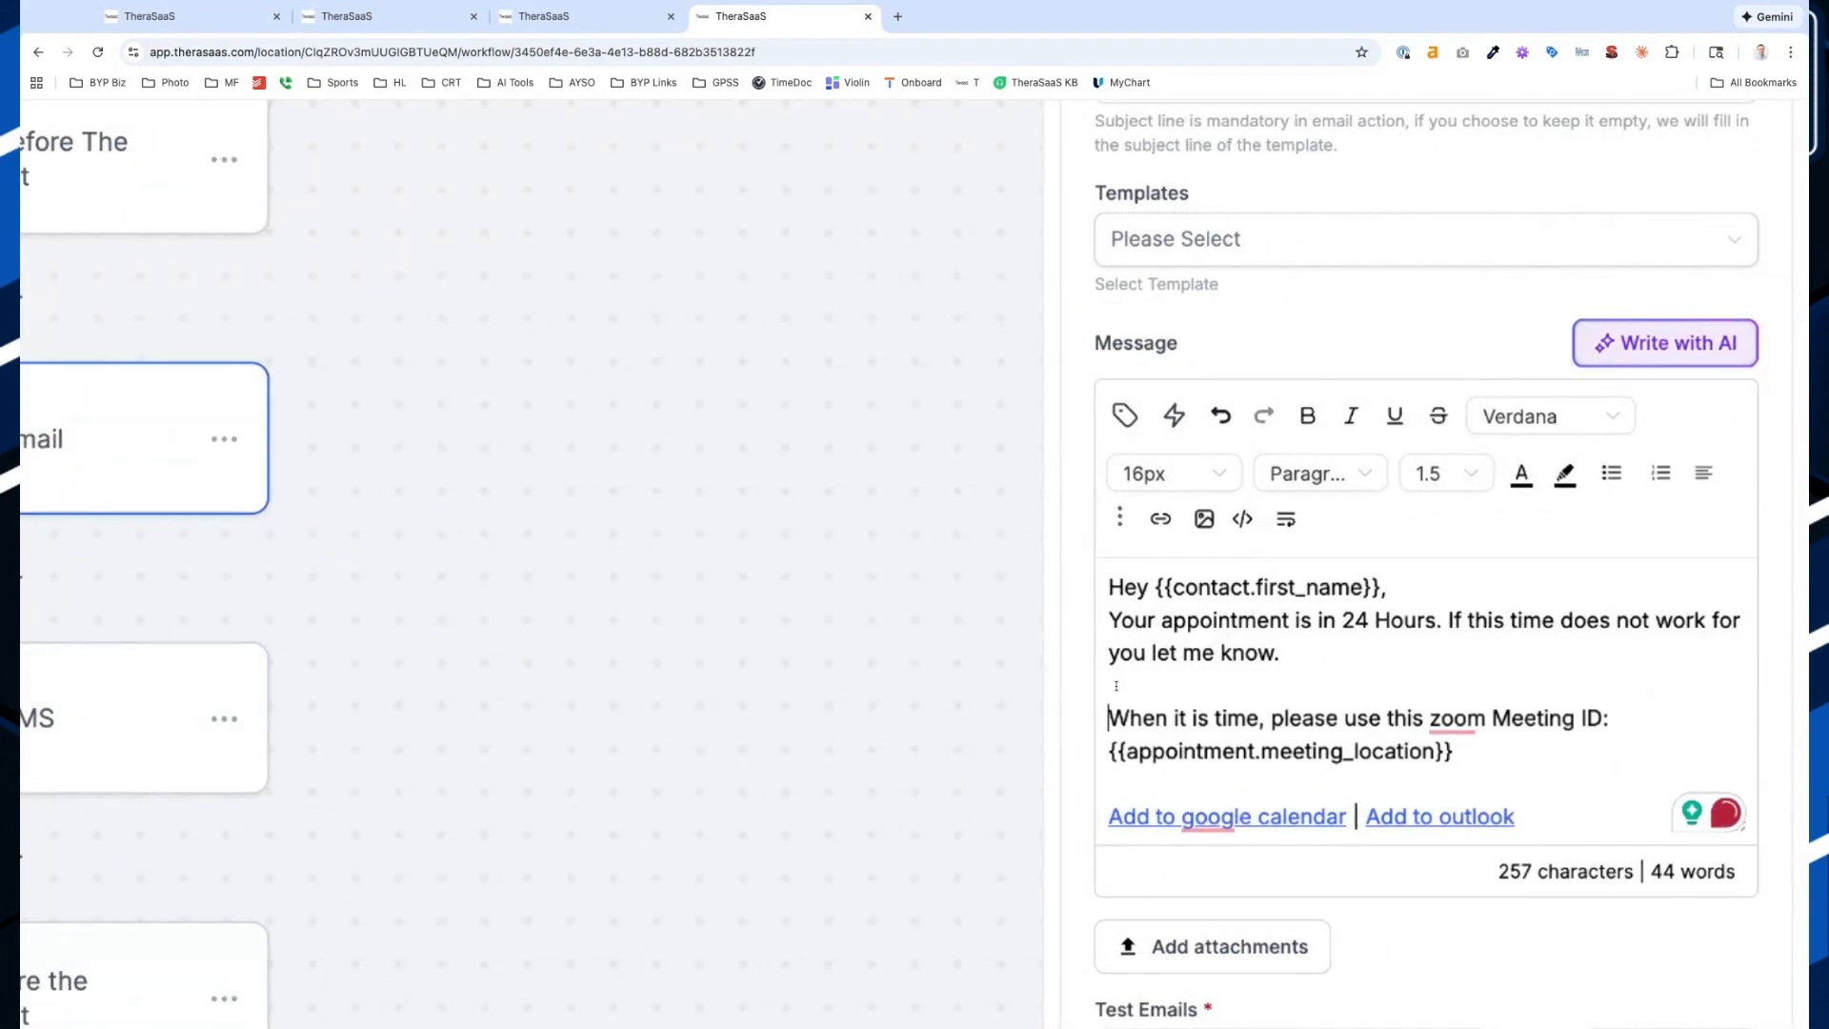
pyautogui.scroll(-3, 1358, 685)
pyautogui.scroll(-3, 1359, 686)
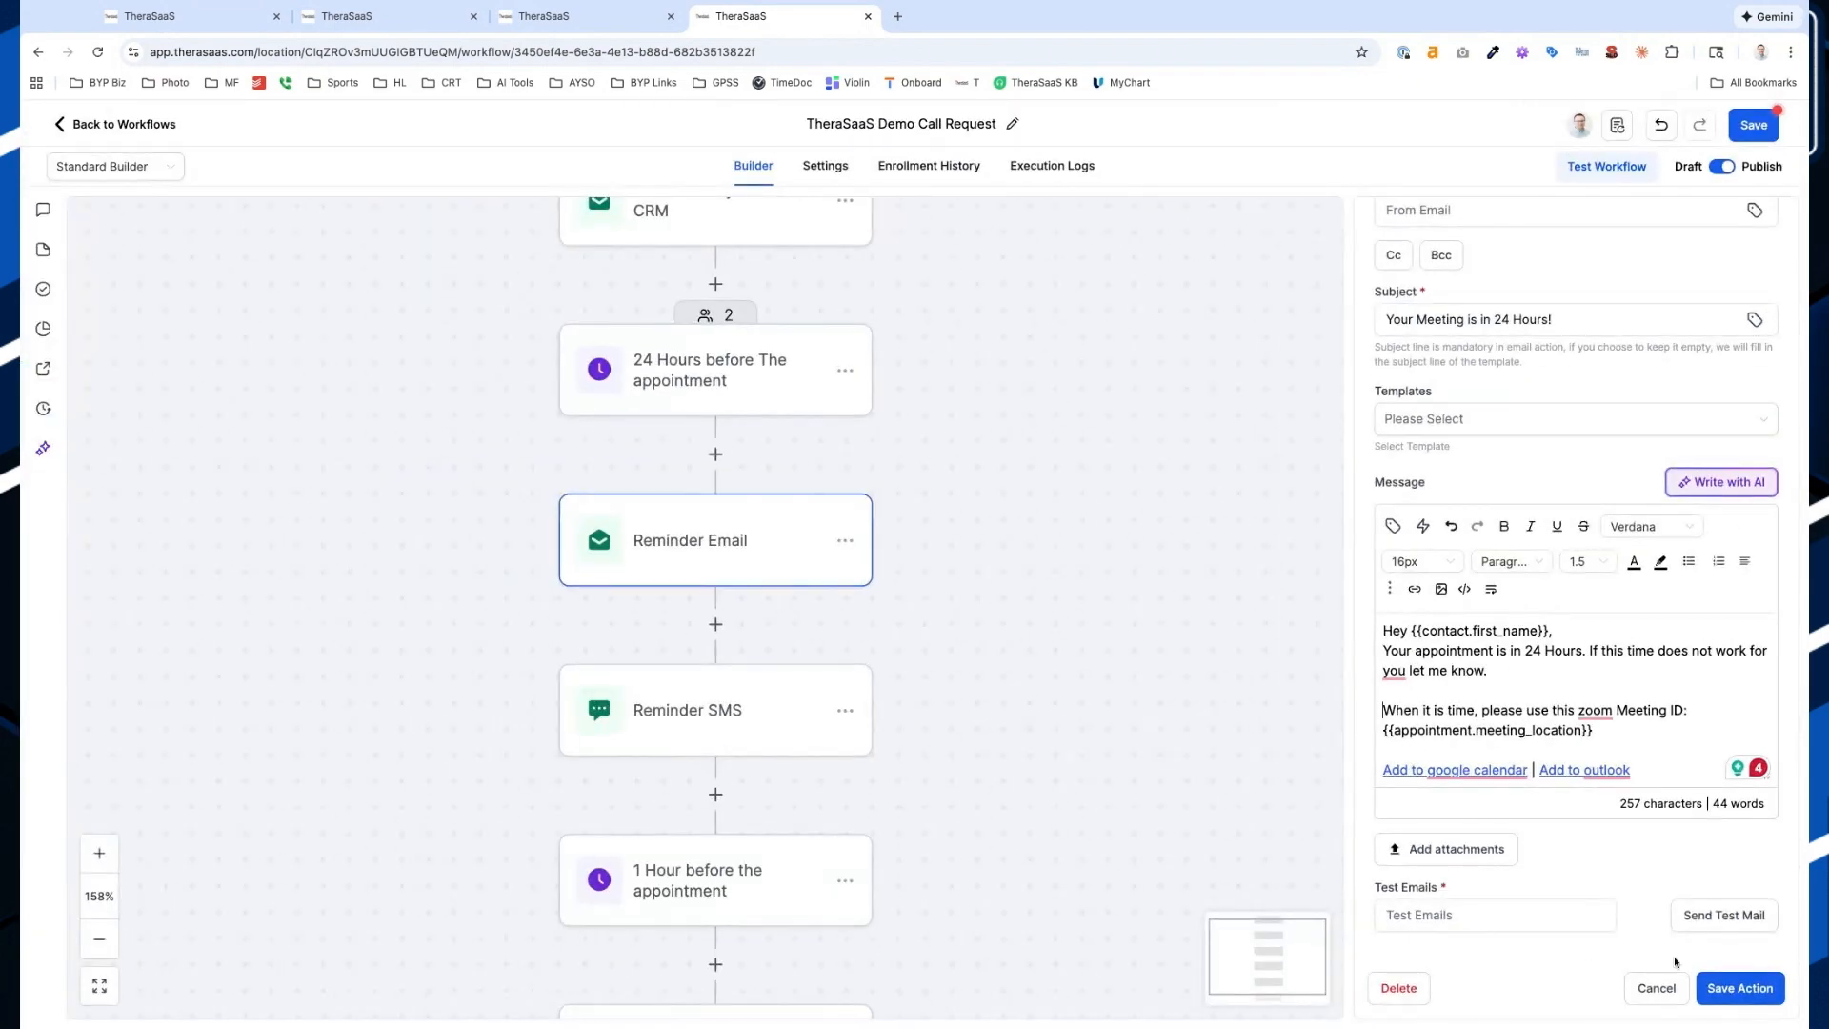
pyautogui.click(1717, 991)
# Remove two blank lines above "Thanks!" in the Reminder SMS message and save the action
pyautogui.click(857, 685)
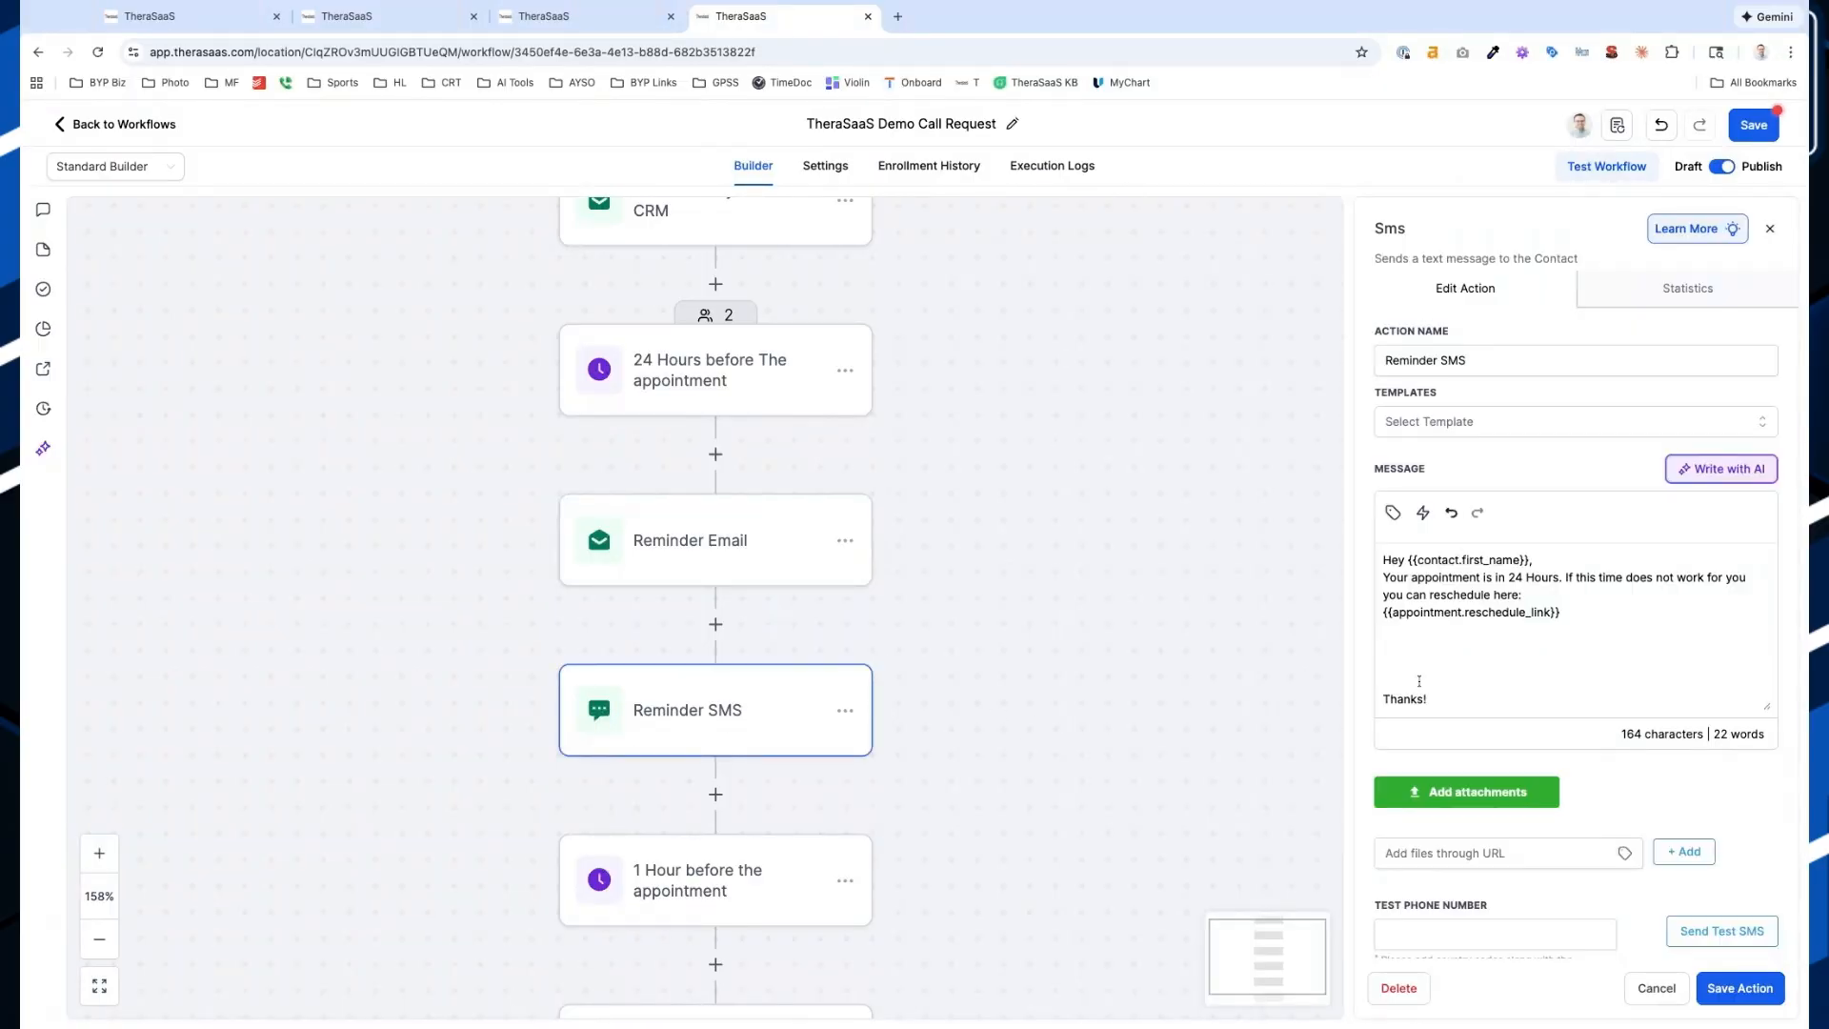
pyautogui.scroll(5, 1567, 610)
pyautogui.click(1380, 747)
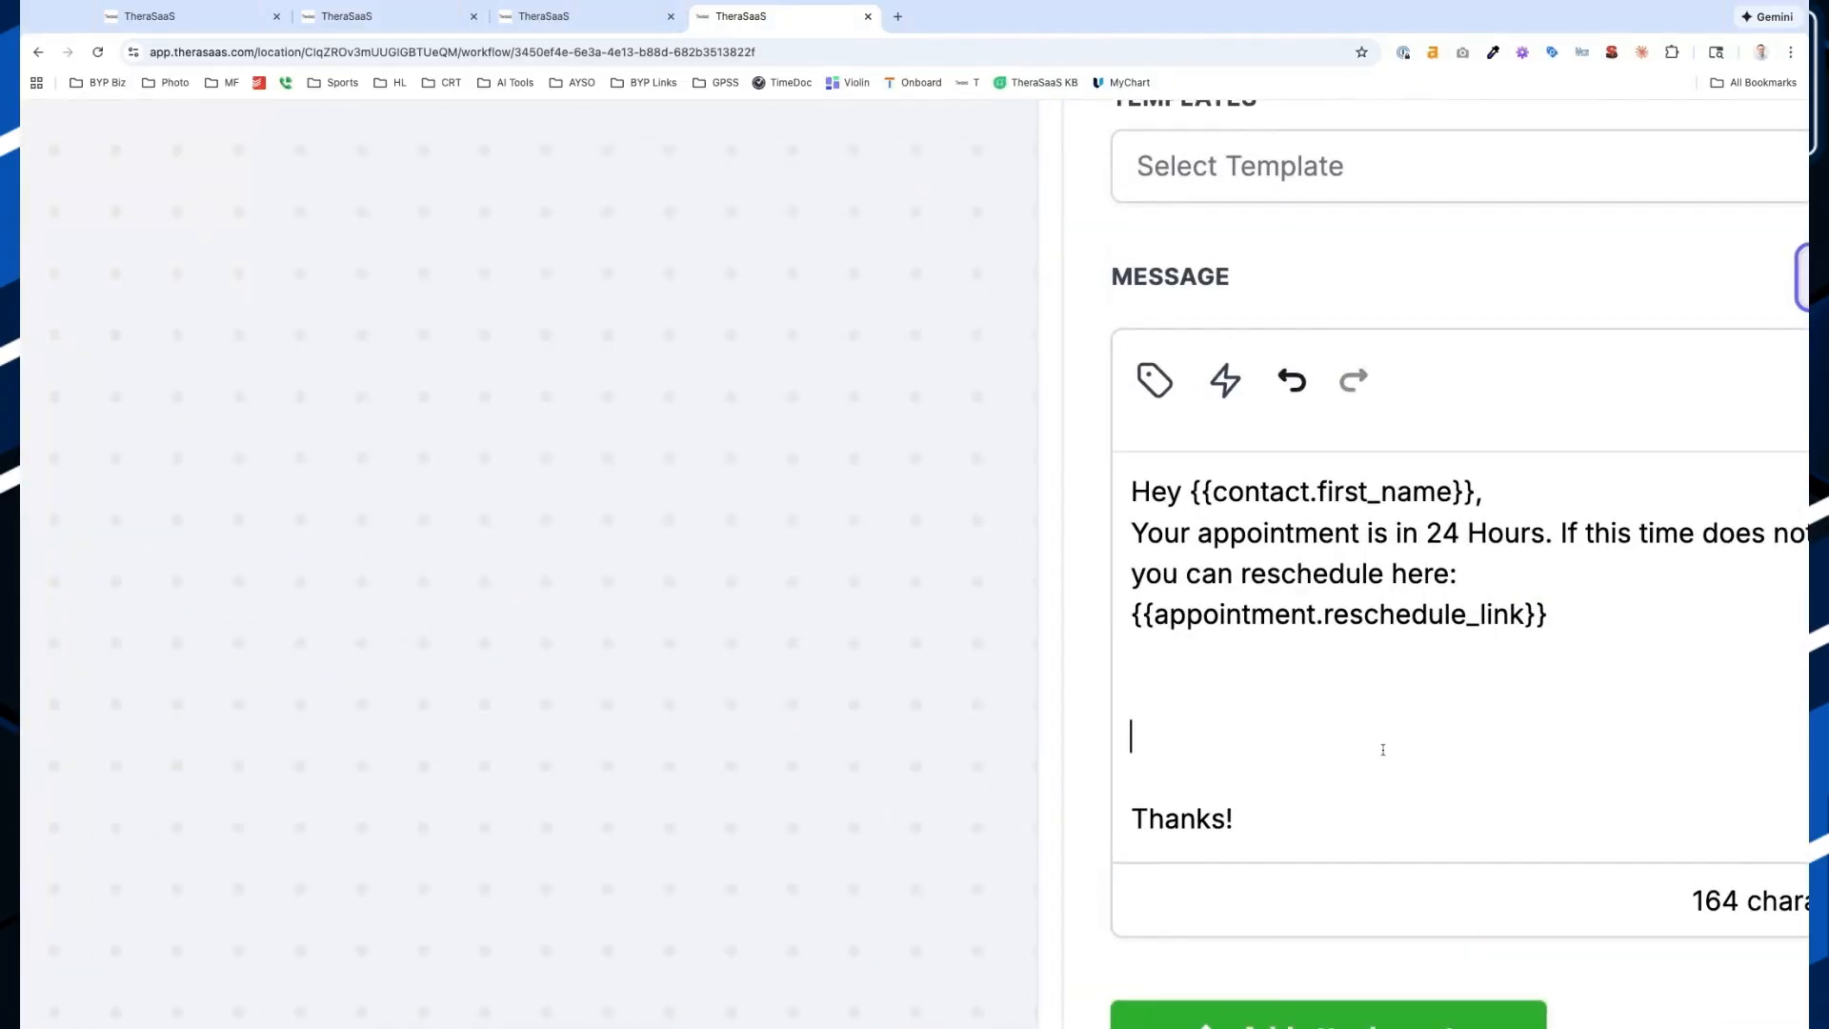
pyautogui.press('BackSpace')
pyautogui.press('BackSpace')
pyautogui.scroll(-5, 1493, 788)
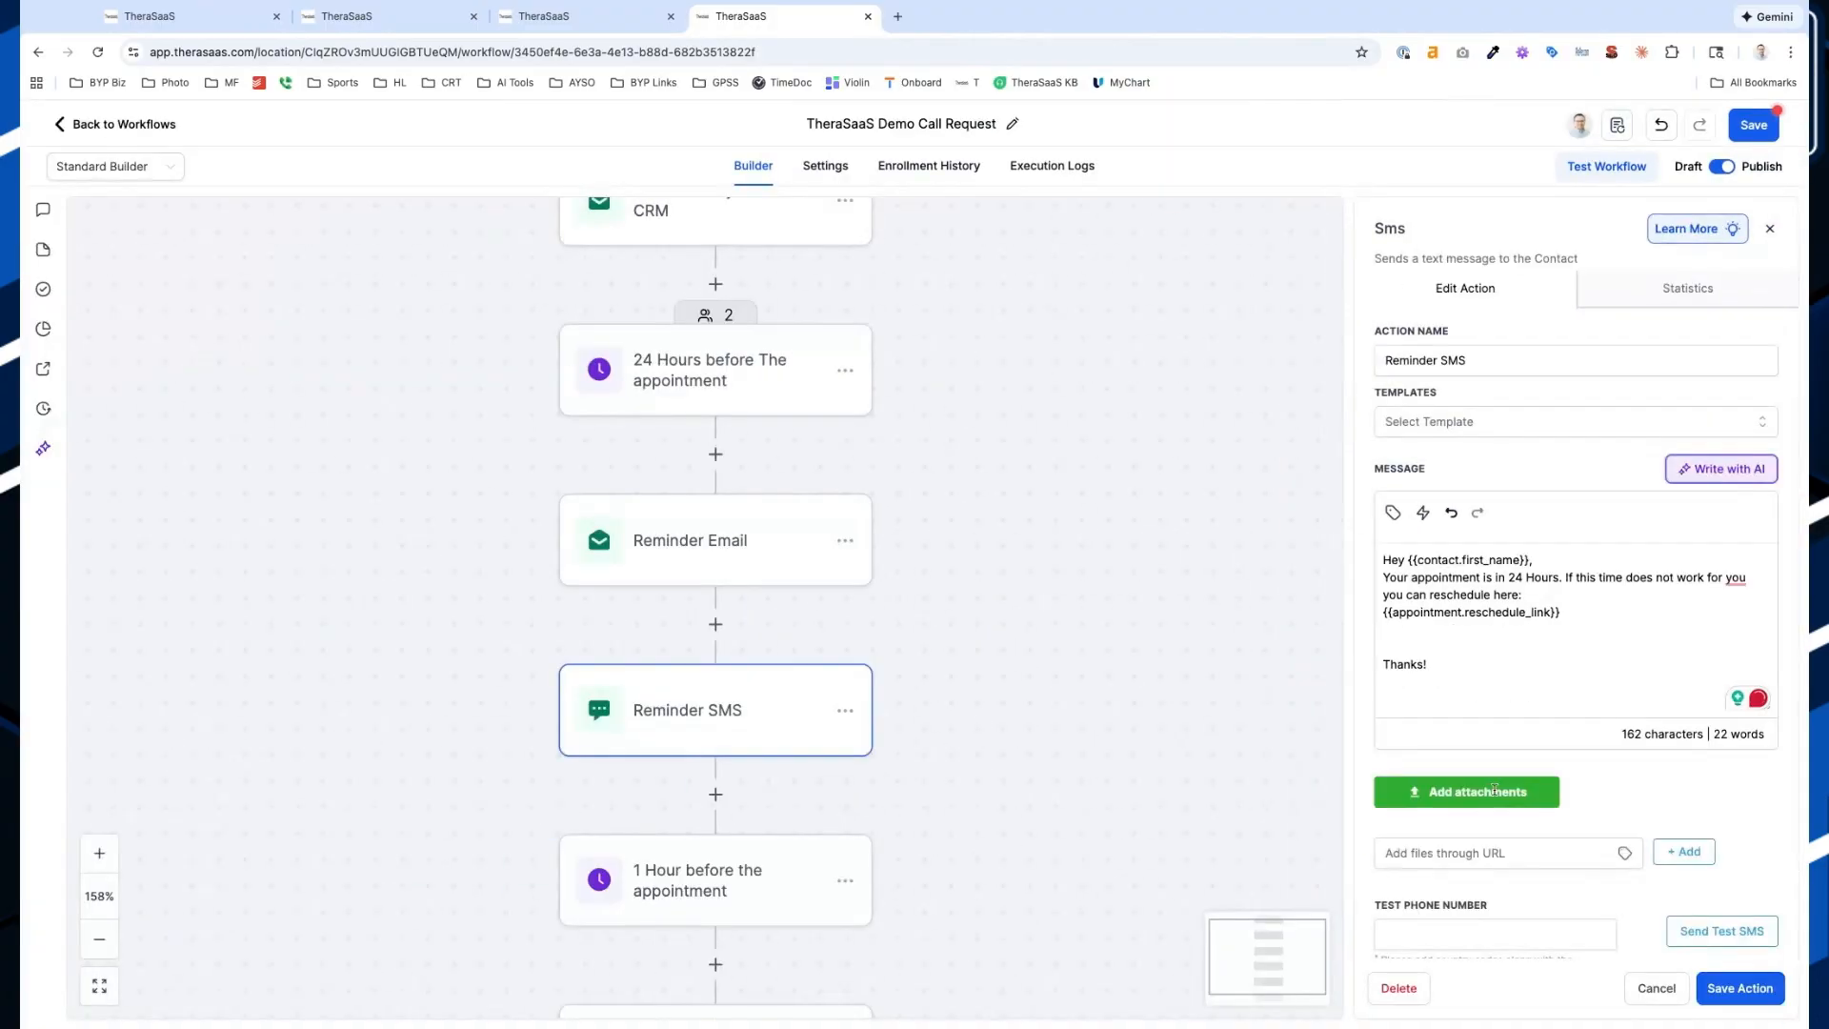
pyautogui.click(1755, 990)
# Open the "1 Hour before the appointment" wait and review its timing and past-timing settings
pyautogui.scroll(-1, 902, 877)
pyautogui.scroll(-1, 901, 878)
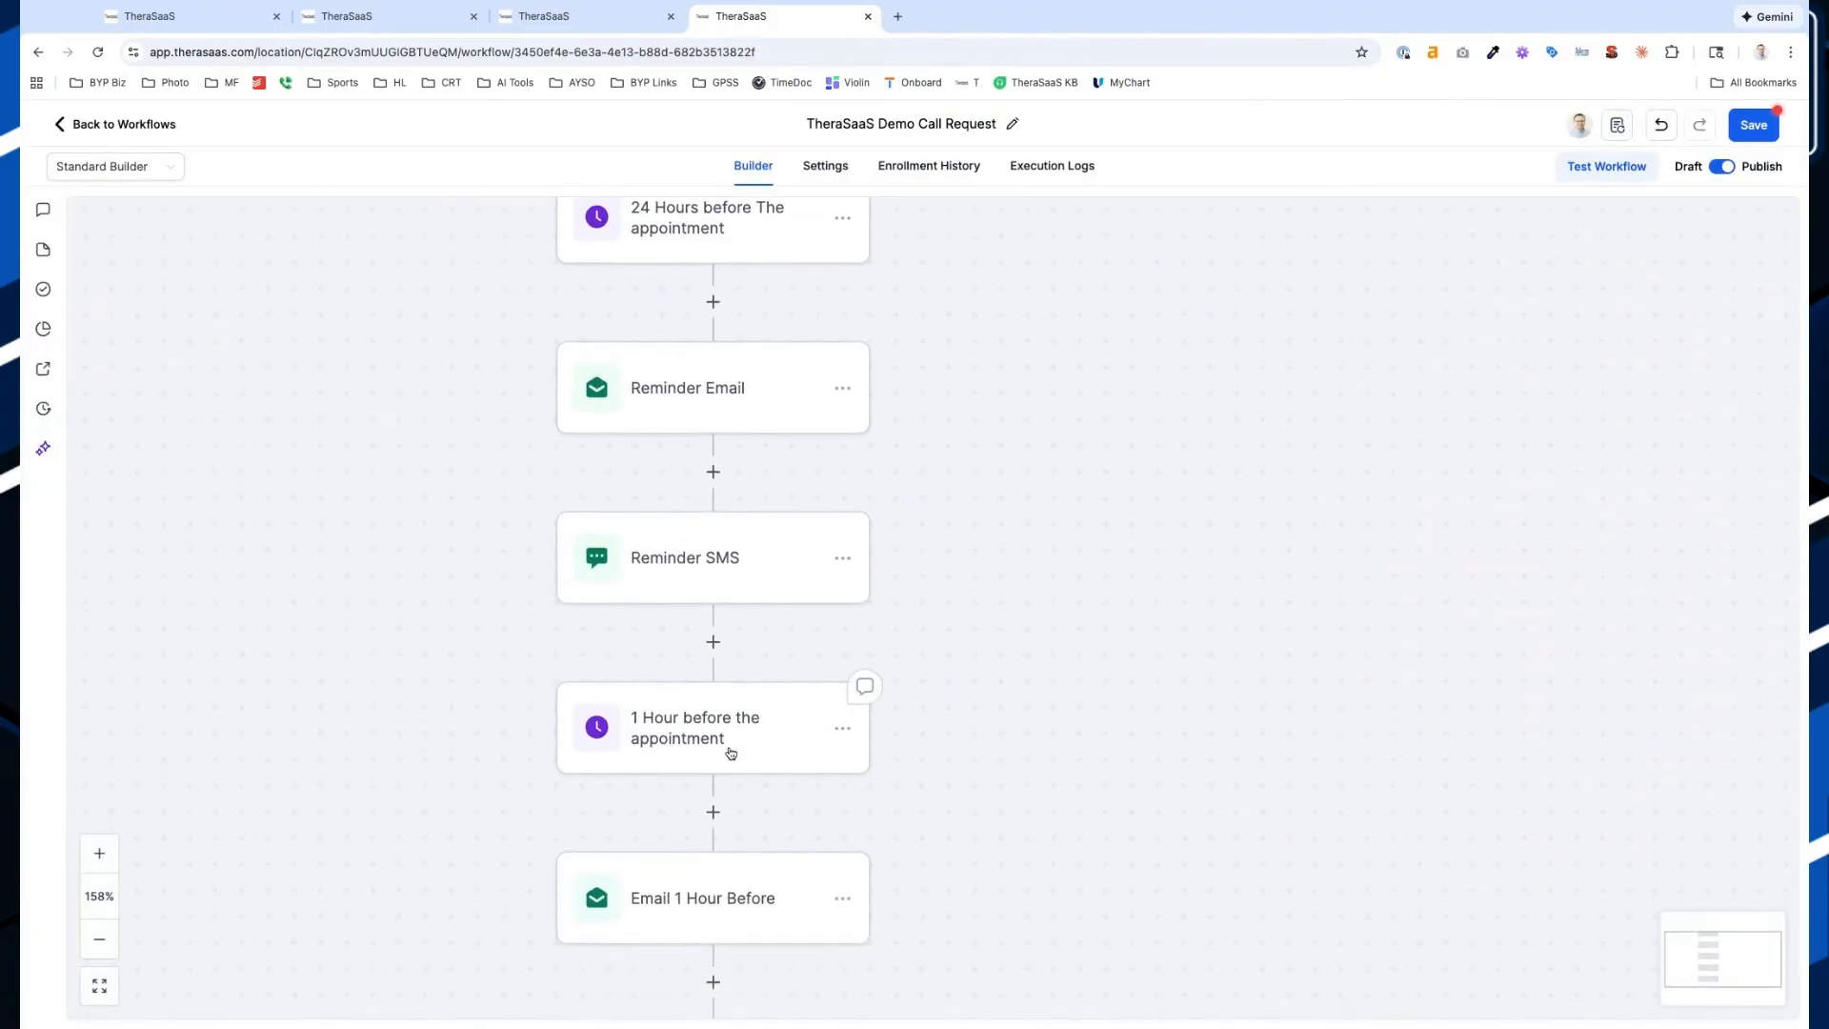
pyautogui.click(731, 753)
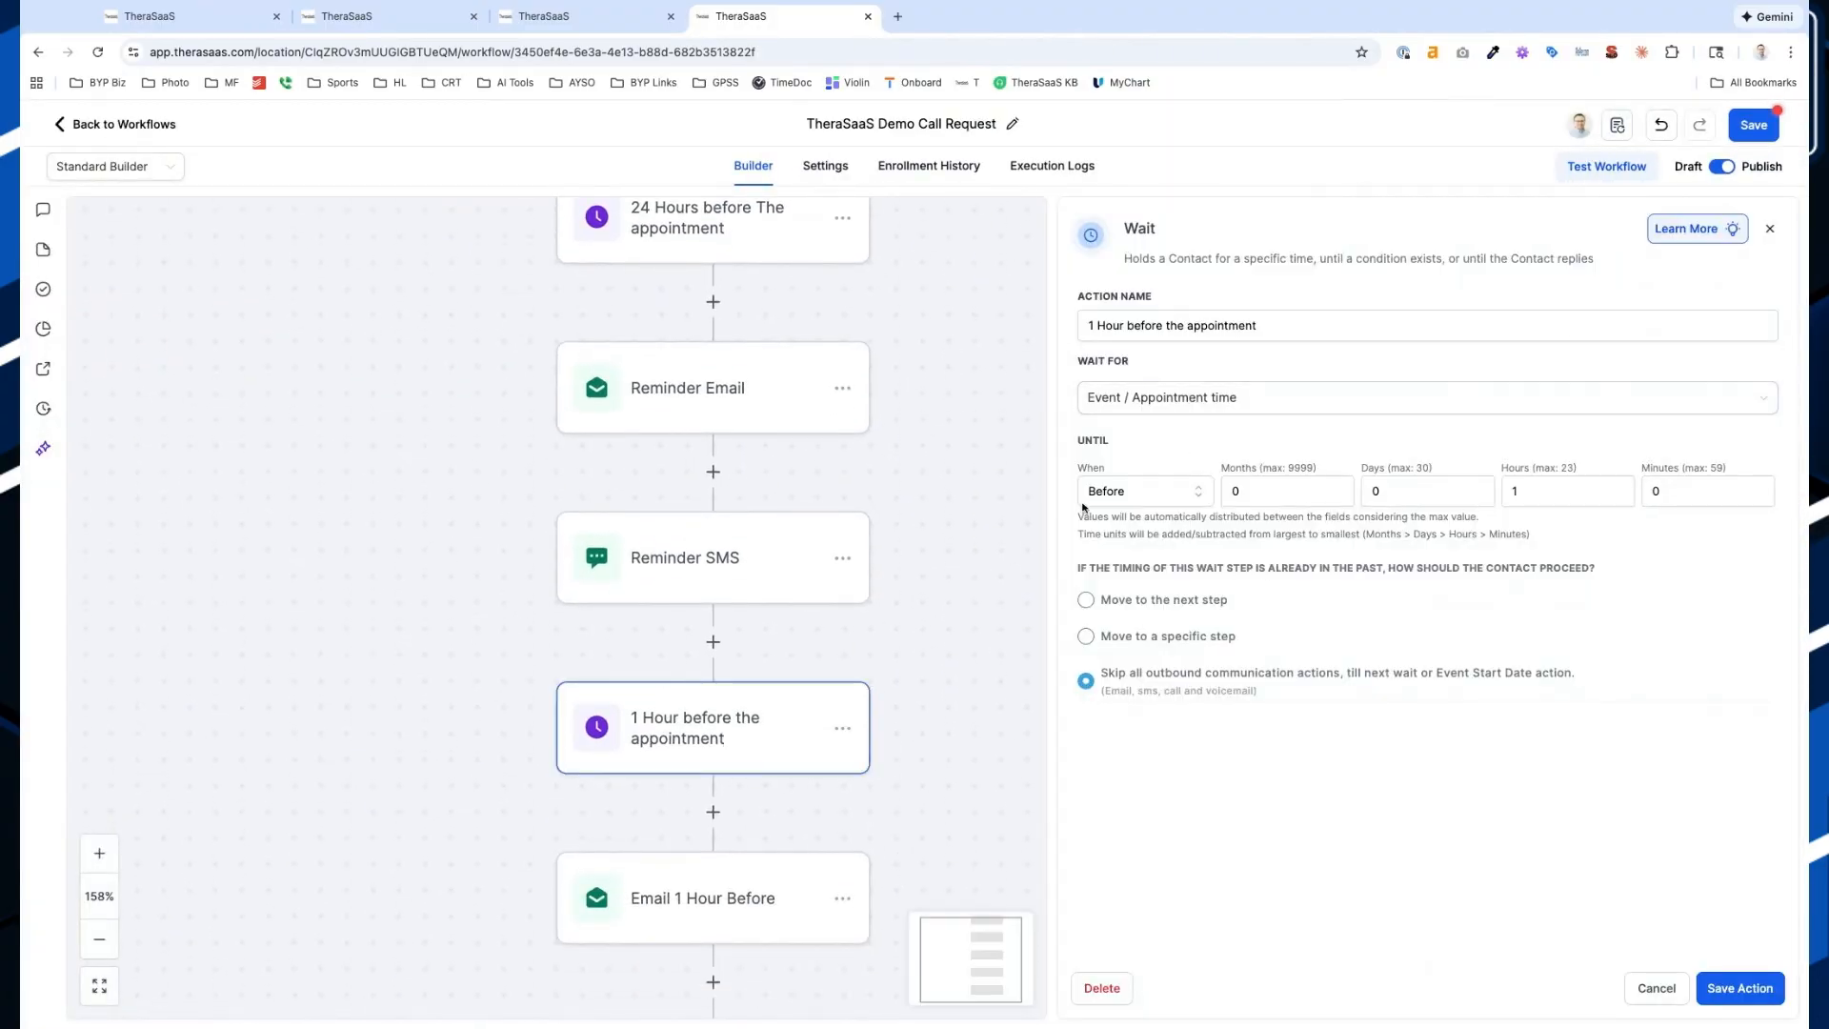
pyautogui.scroll(1, 738, 476)
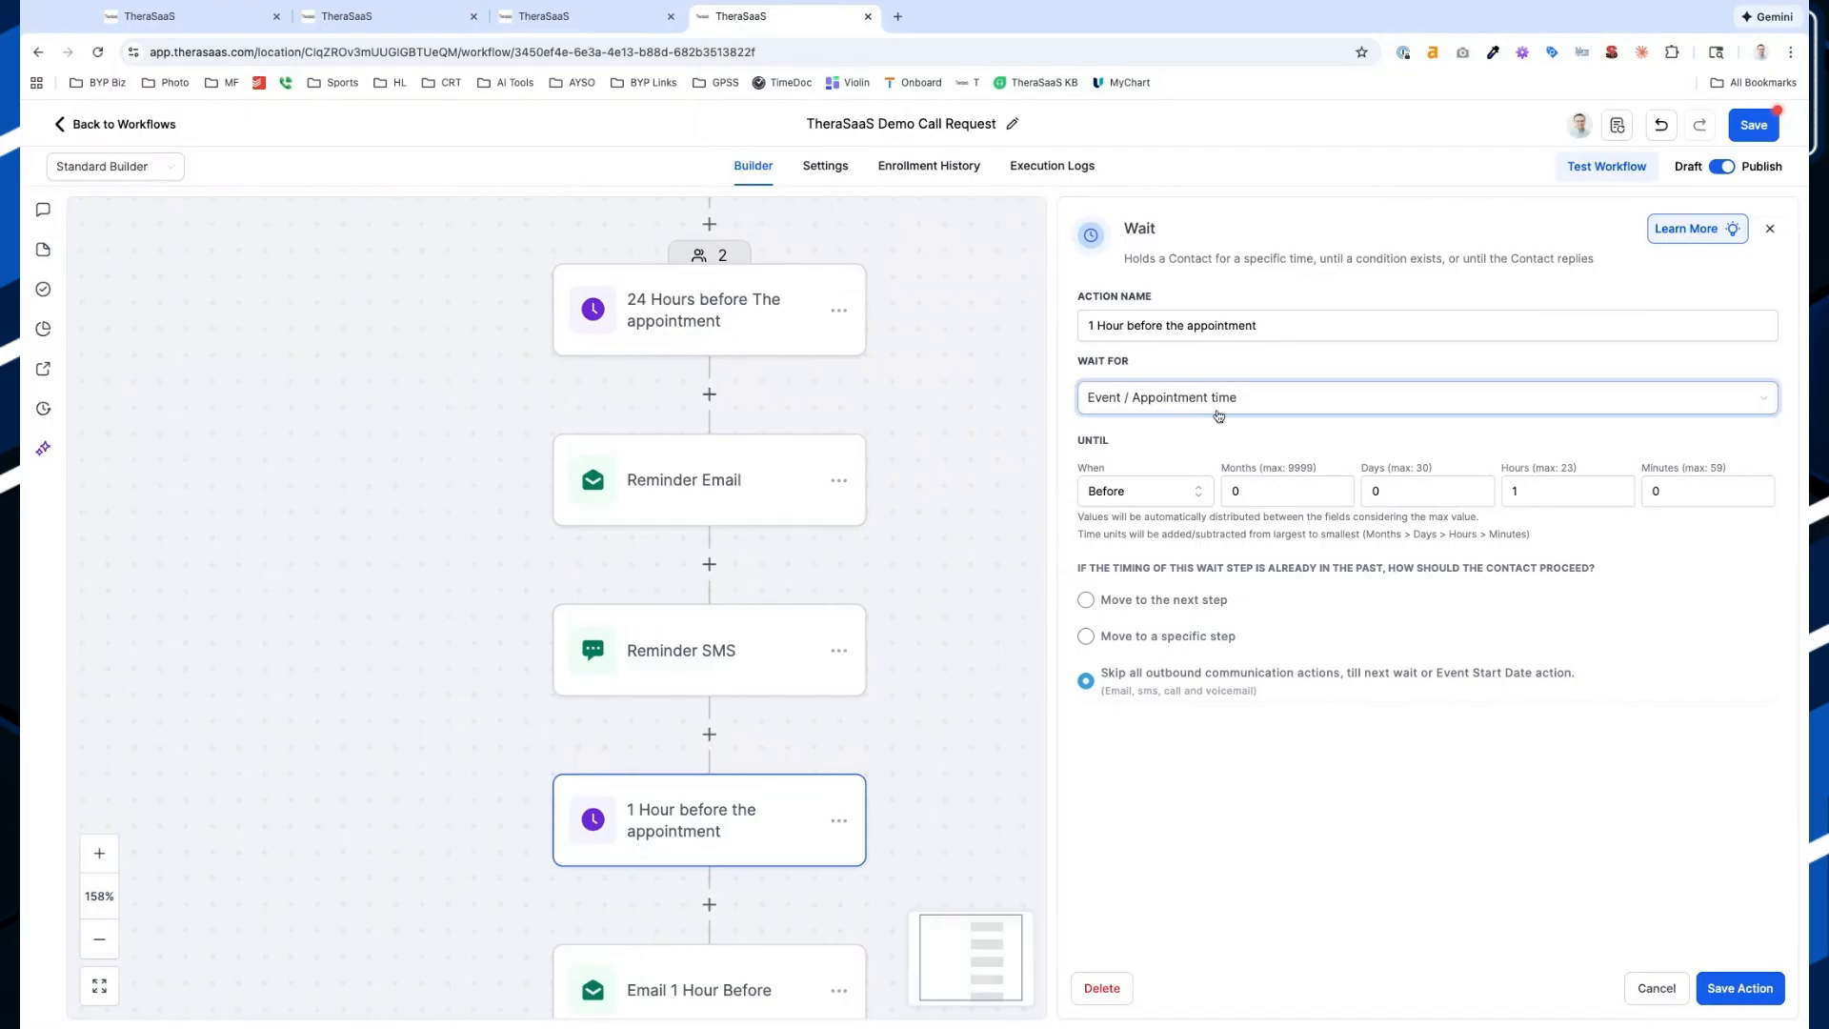
# Open the "10 Minutes before the appointment" wait and review its timing along with the remaining reminders to the workflow's end
pyautogui.scroll(-5, 857, 829)
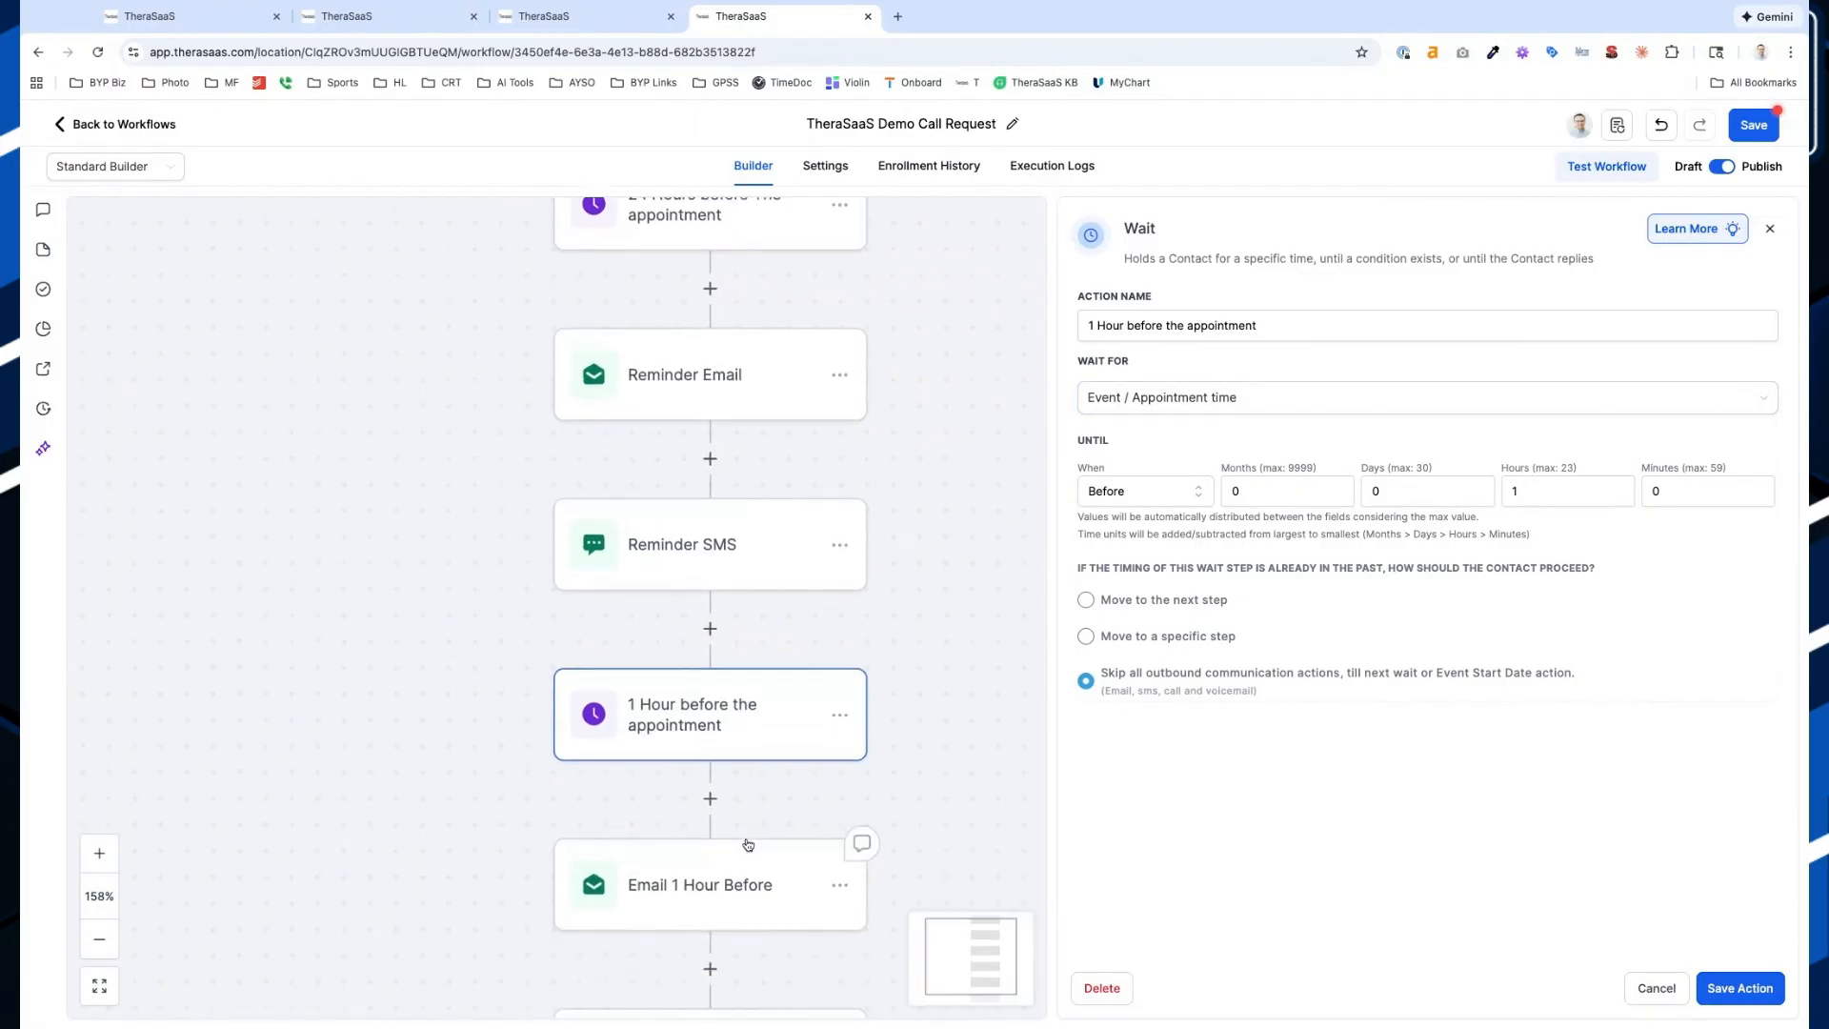
pyautogui.click(705, 803)
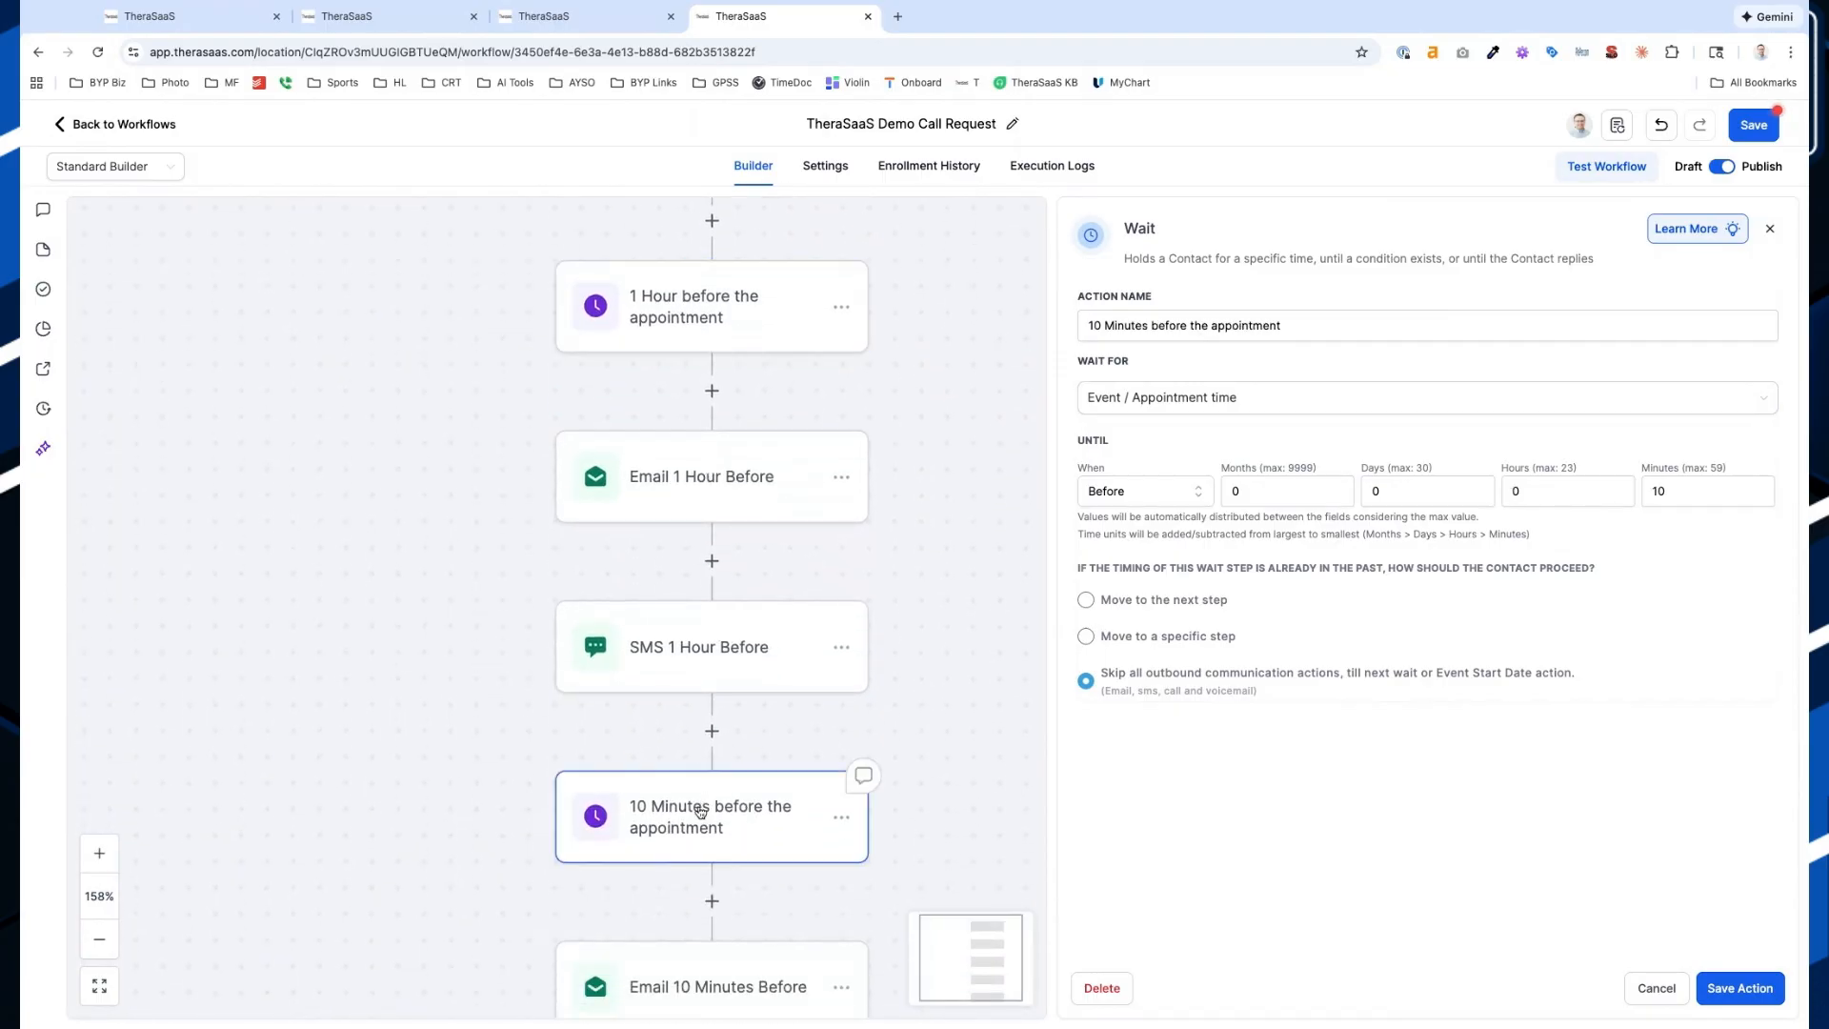
pyautogui.scroll(-4, 892, 773)
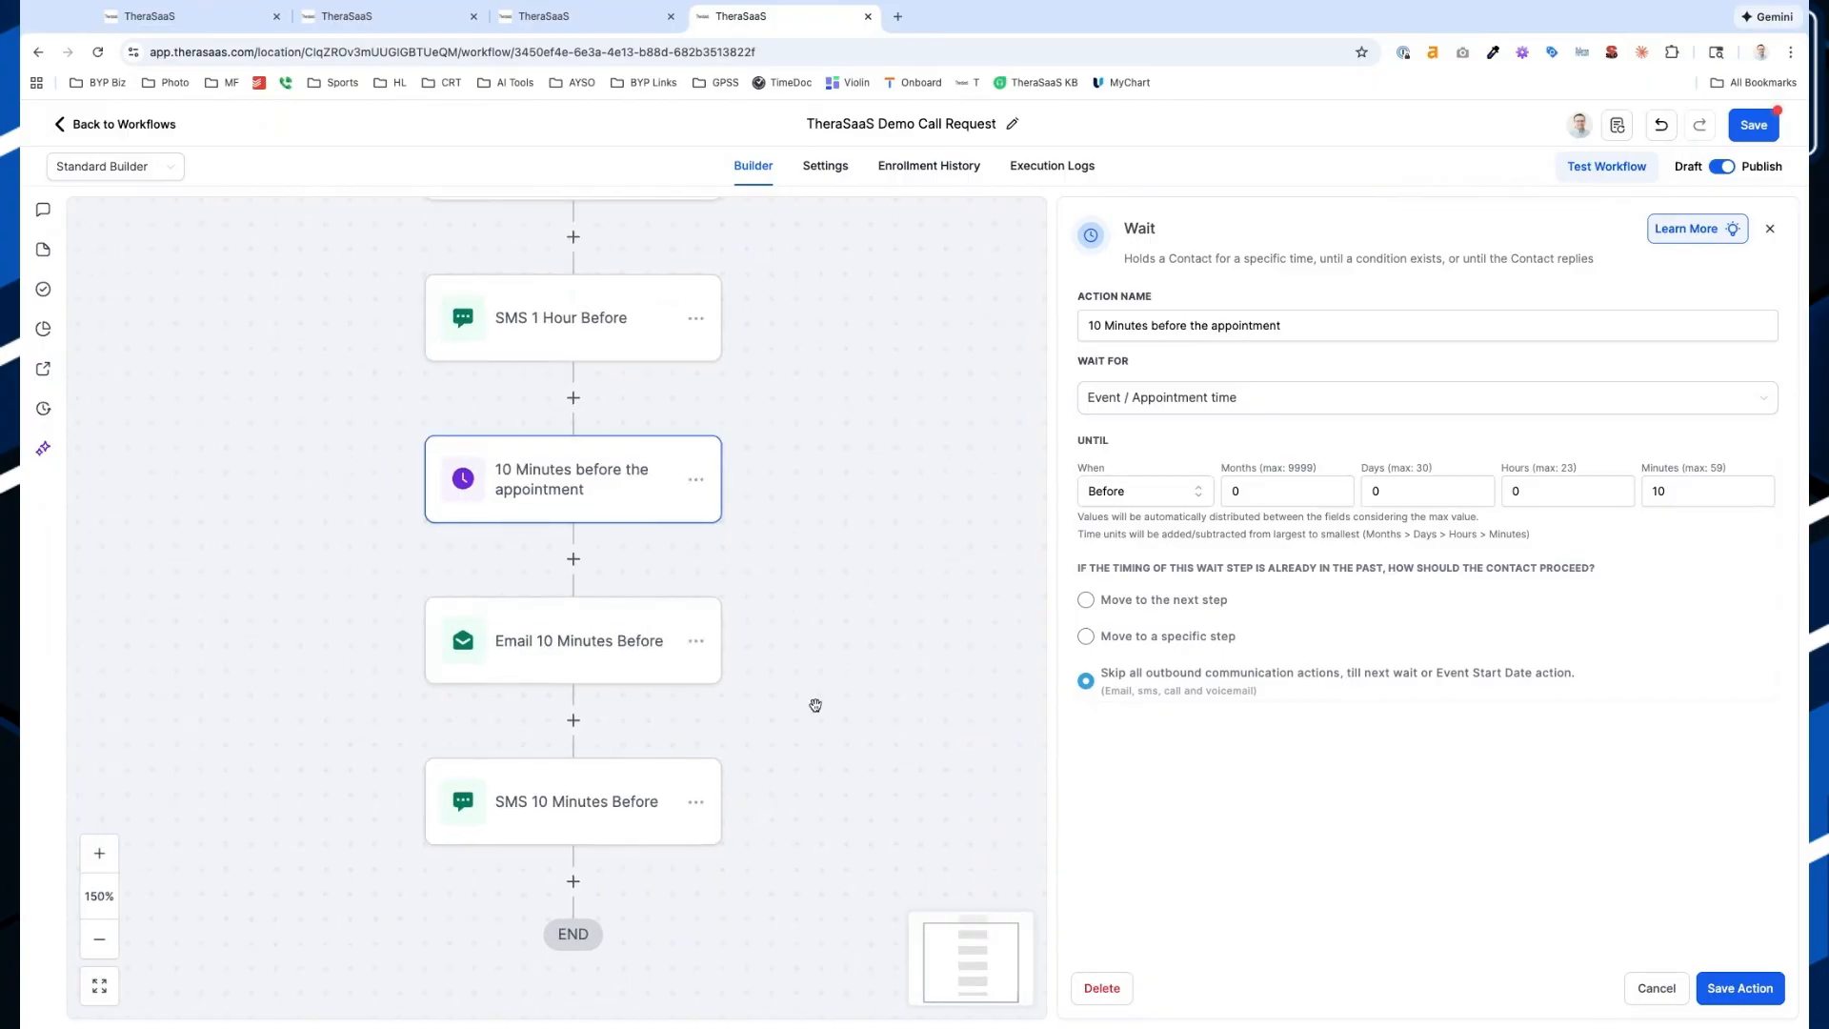
pyautogui.scroll(-5, 812, 703)
pyautogui.scroll(1, 844, 590)
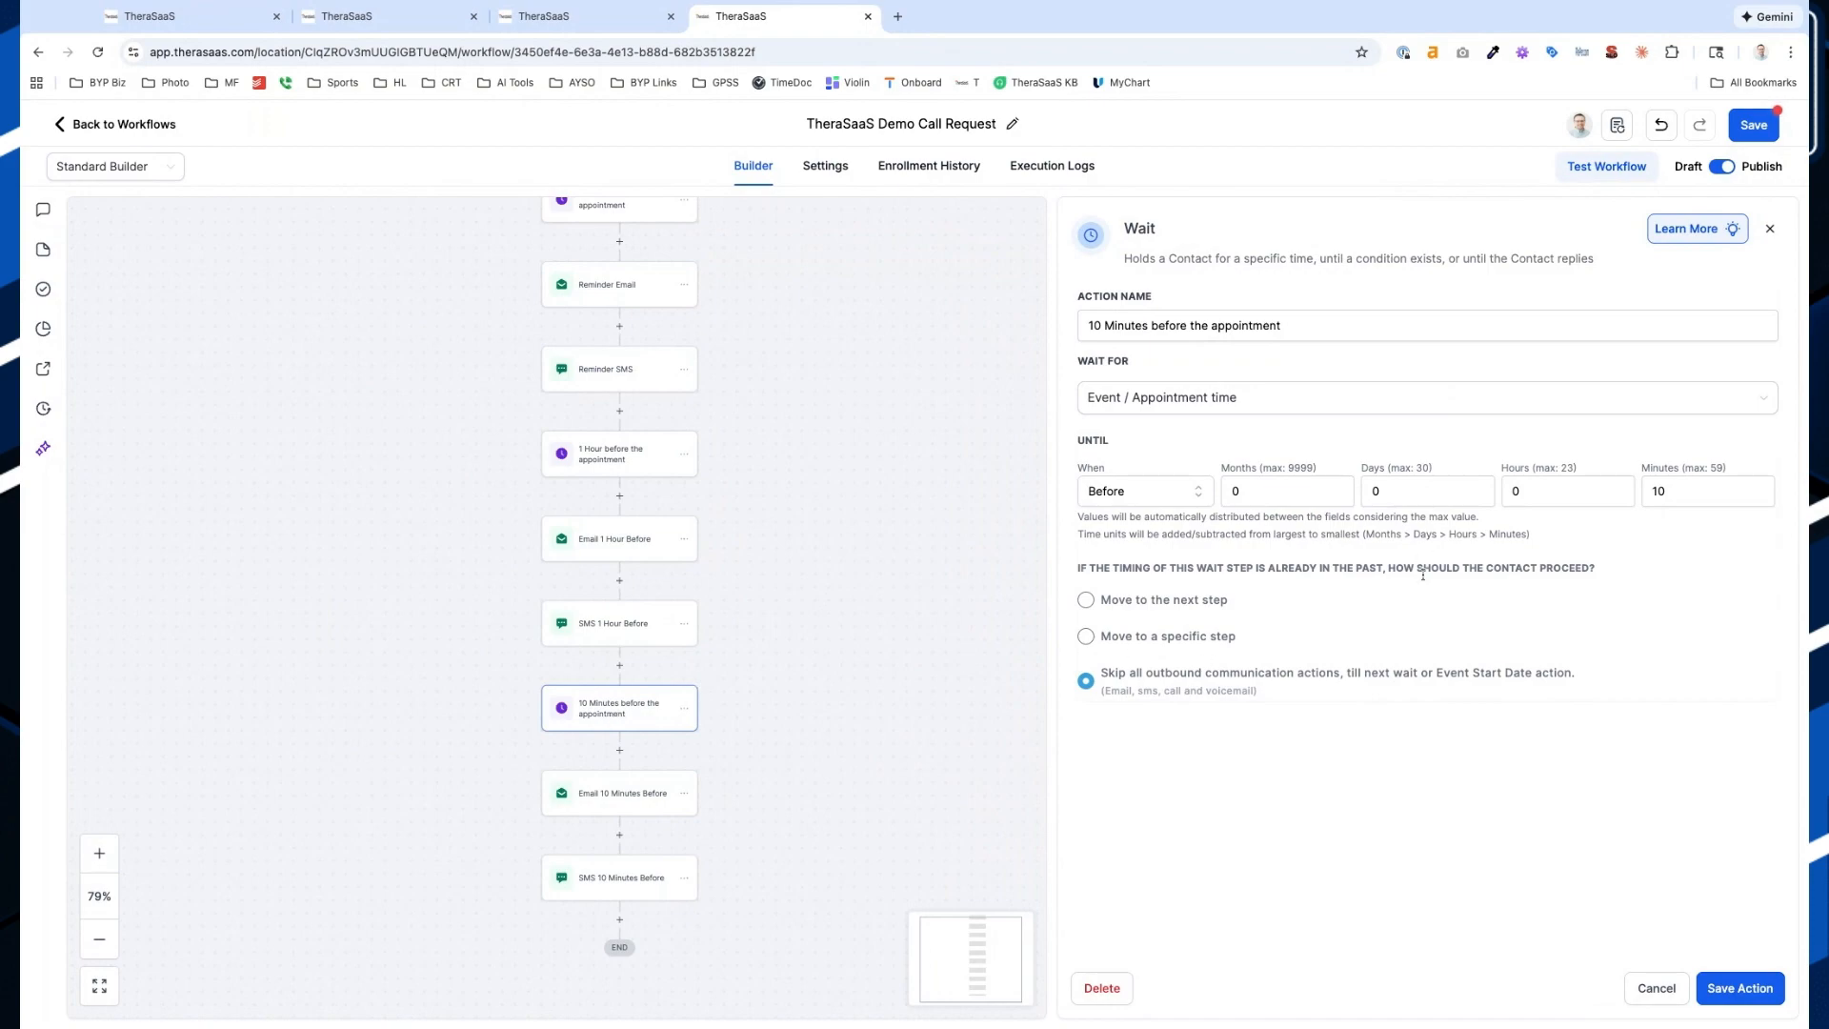
pyautogui.scroll(5, 1672, 488)
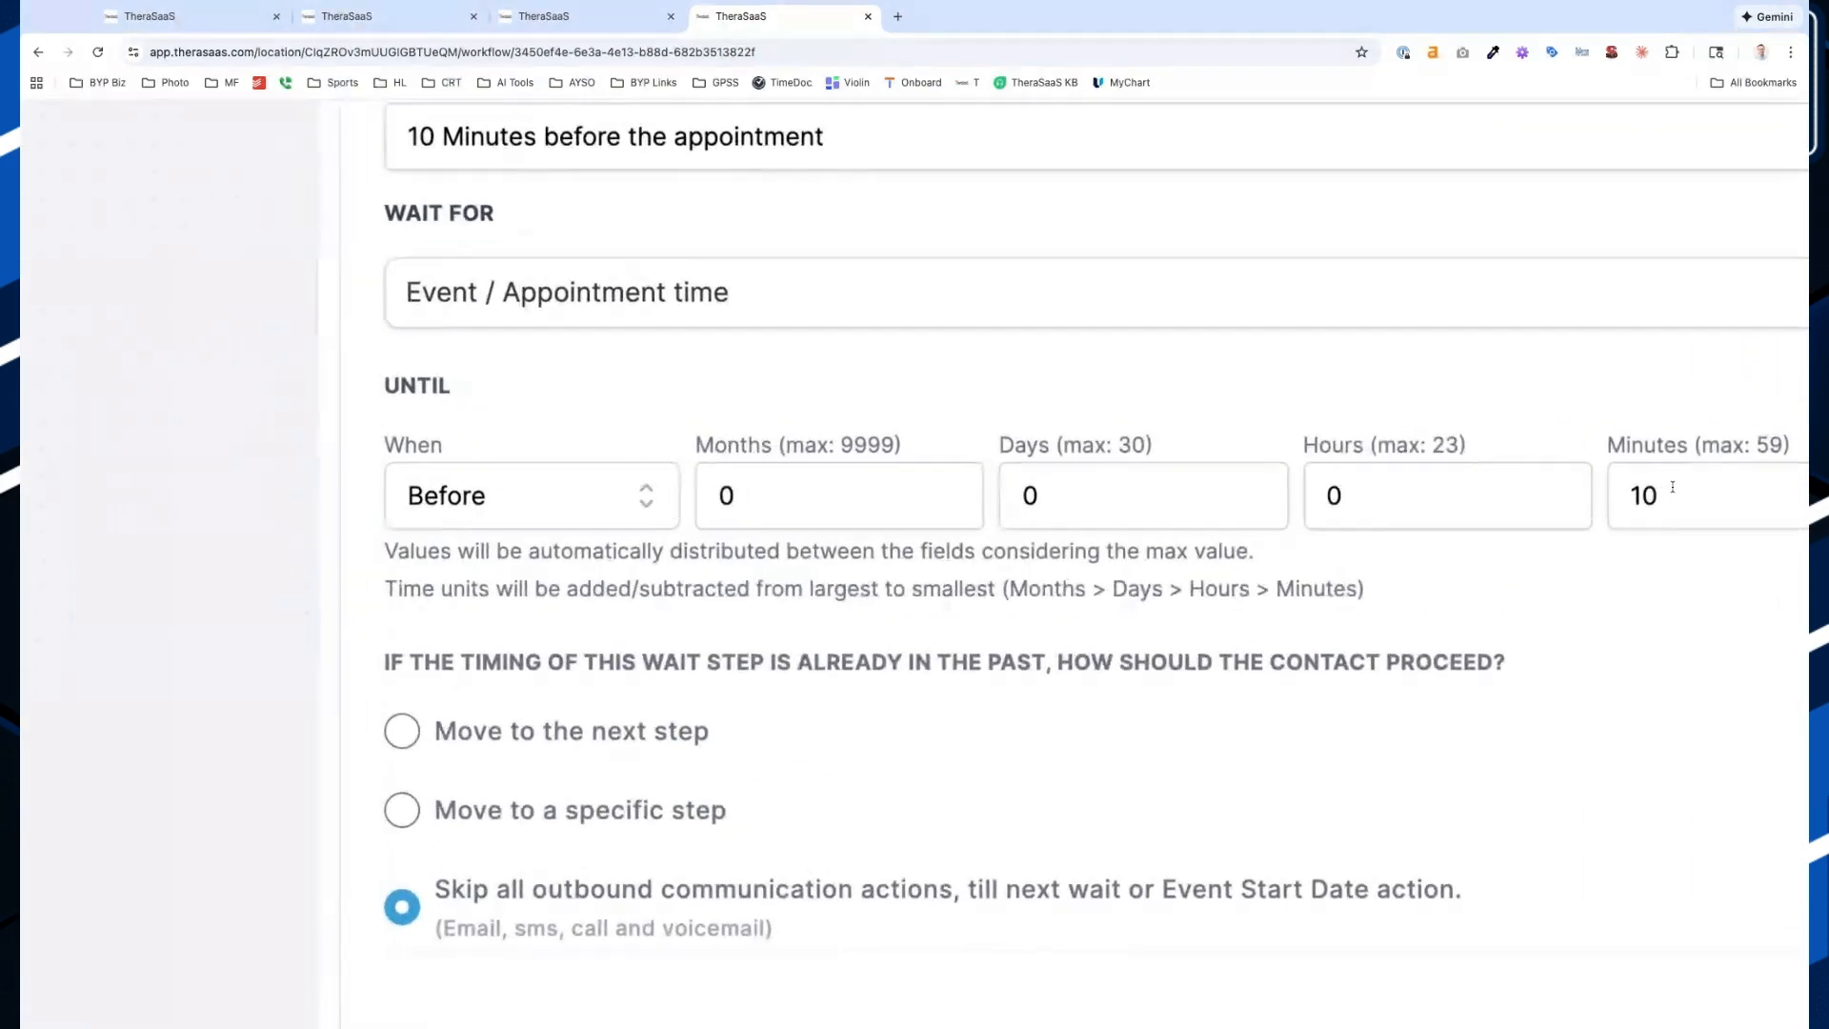
pyautogui.scroll(-3, 1672, 488)
pyautogui.hscroll(1, 1637, 639)
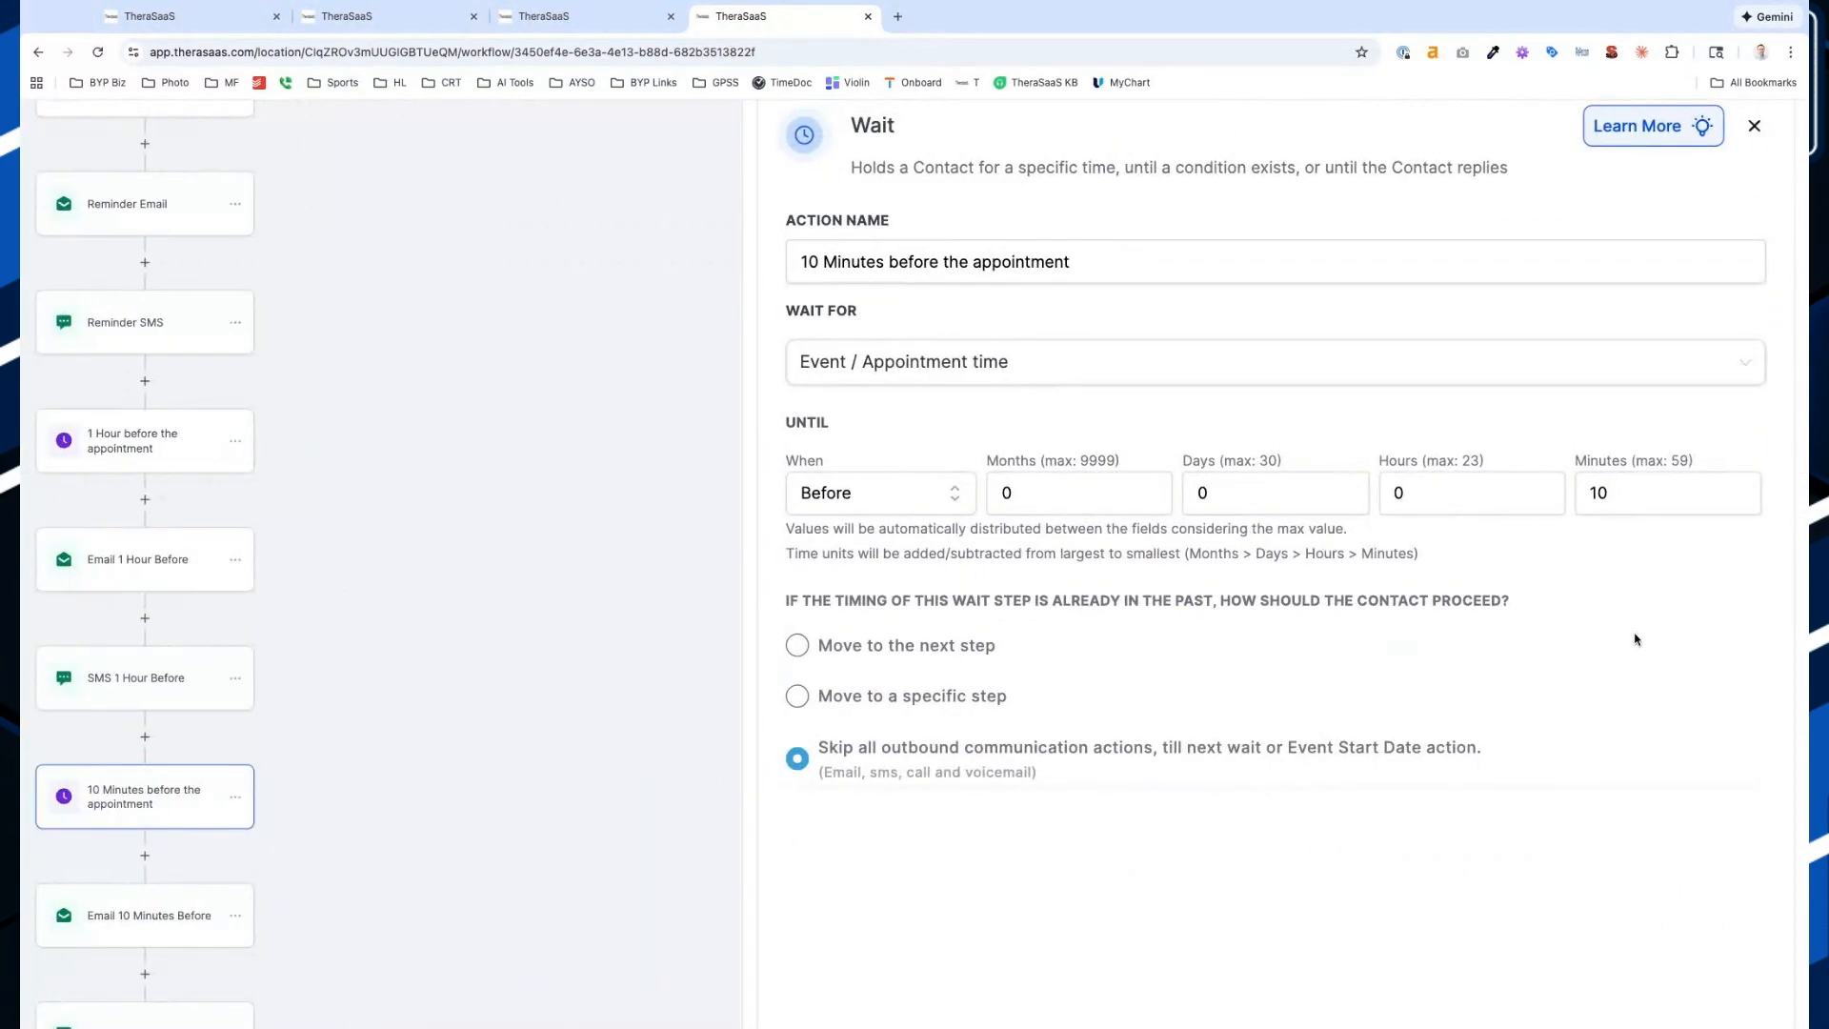
# Open the "SMS 10 Minutes Before" action at the workflow's end and review its reminder message
pyautogui.scroll(-5, 1637, 638)
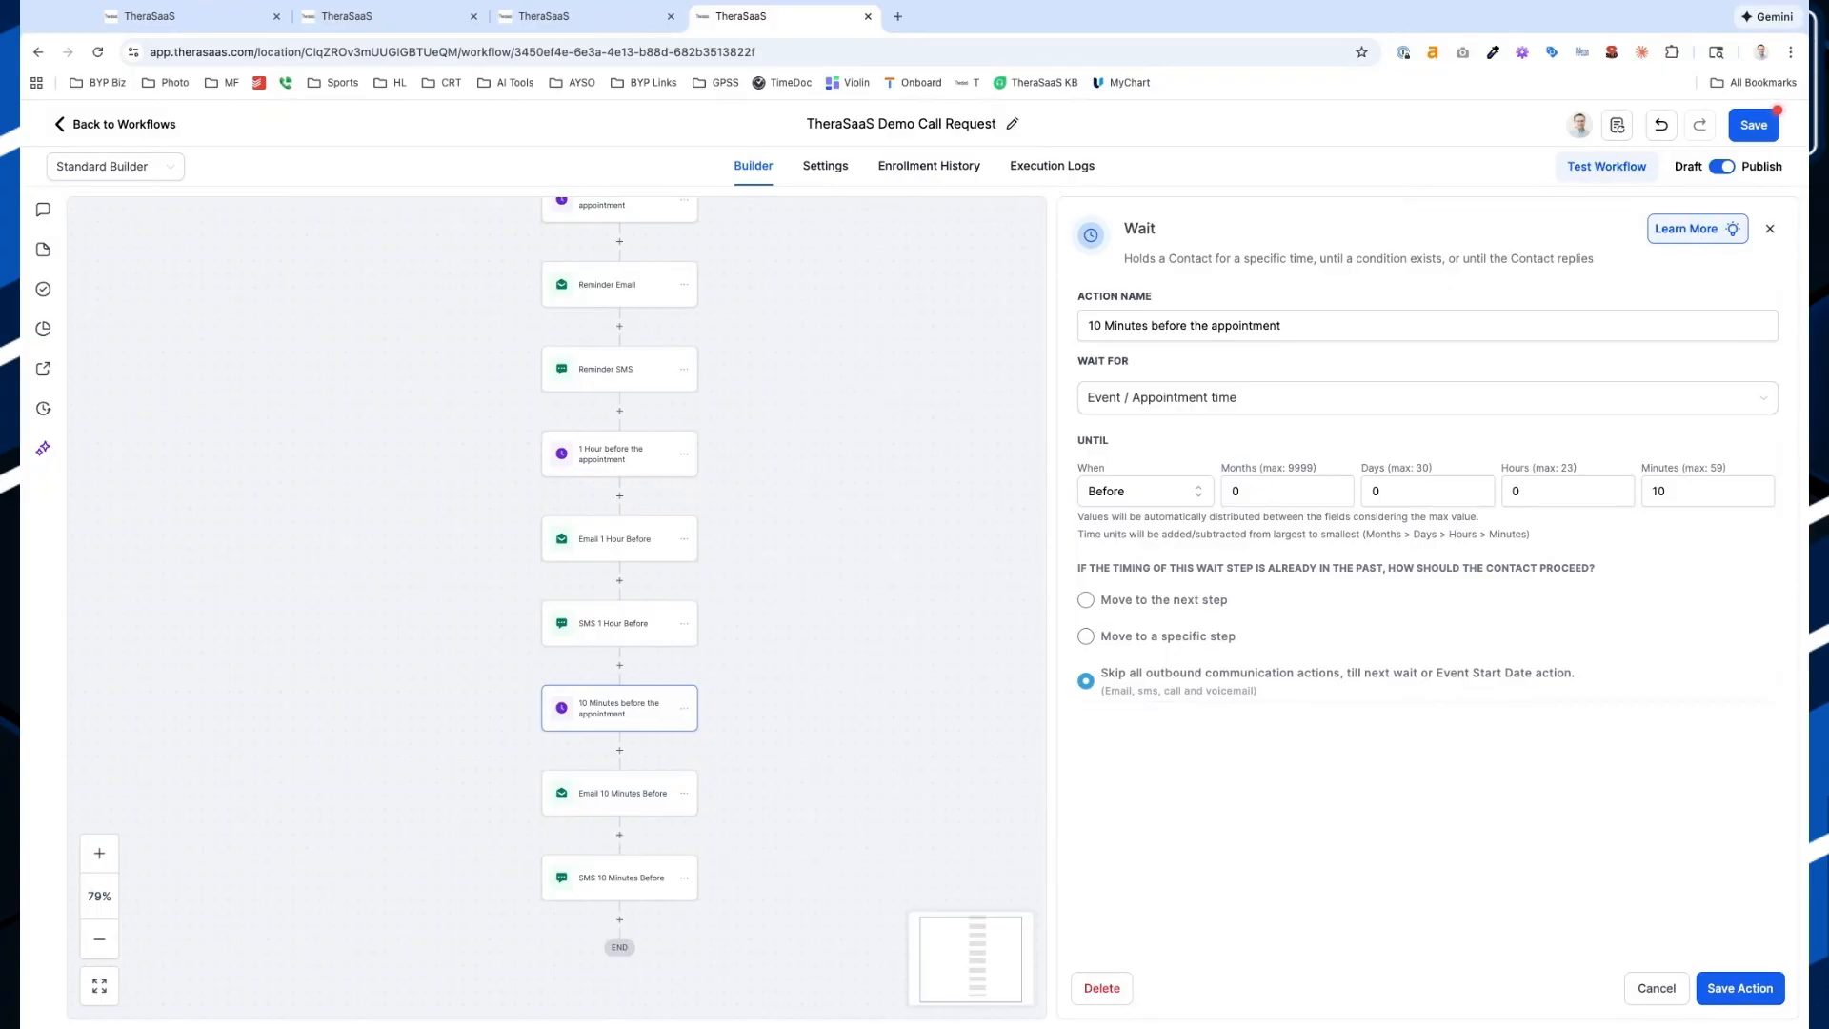
pyautogui.click(638, 882)
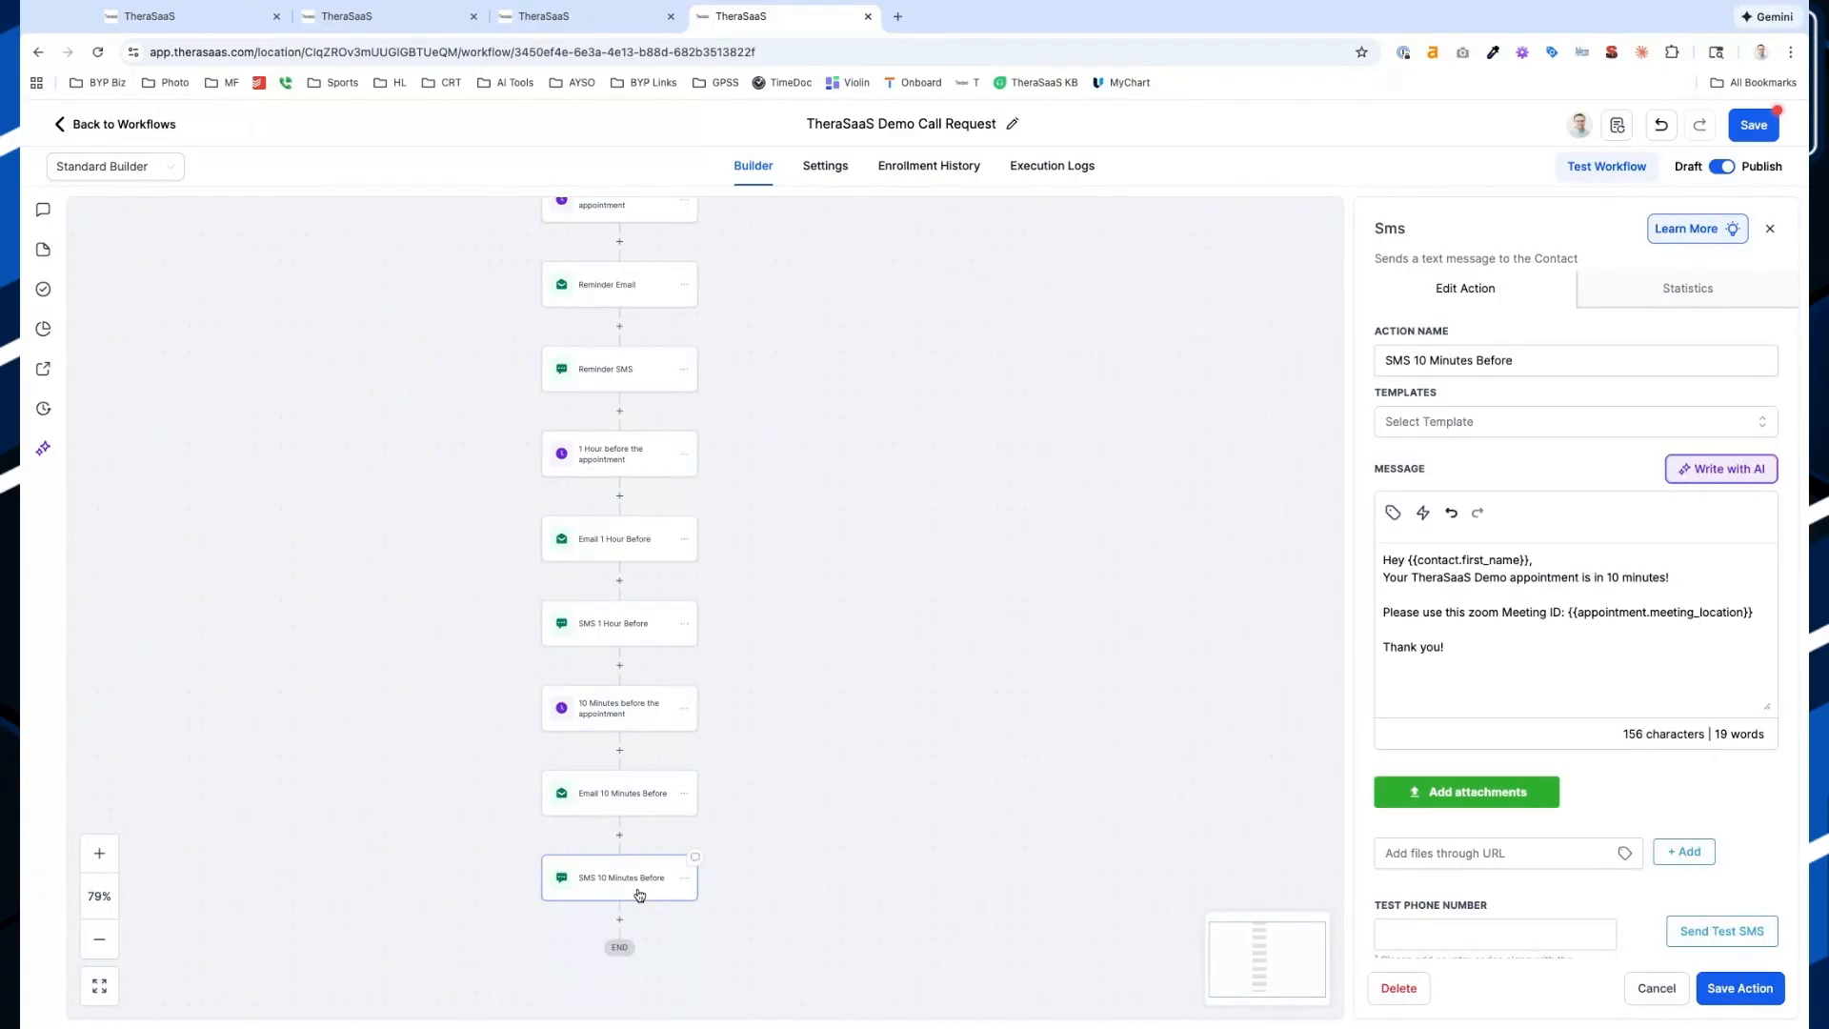
# Review the whole booked-appointment workflow from the reminders back to the Customer Booked Appointment trigger and its first actions
pyautogui.scroll(5, 638, 730)
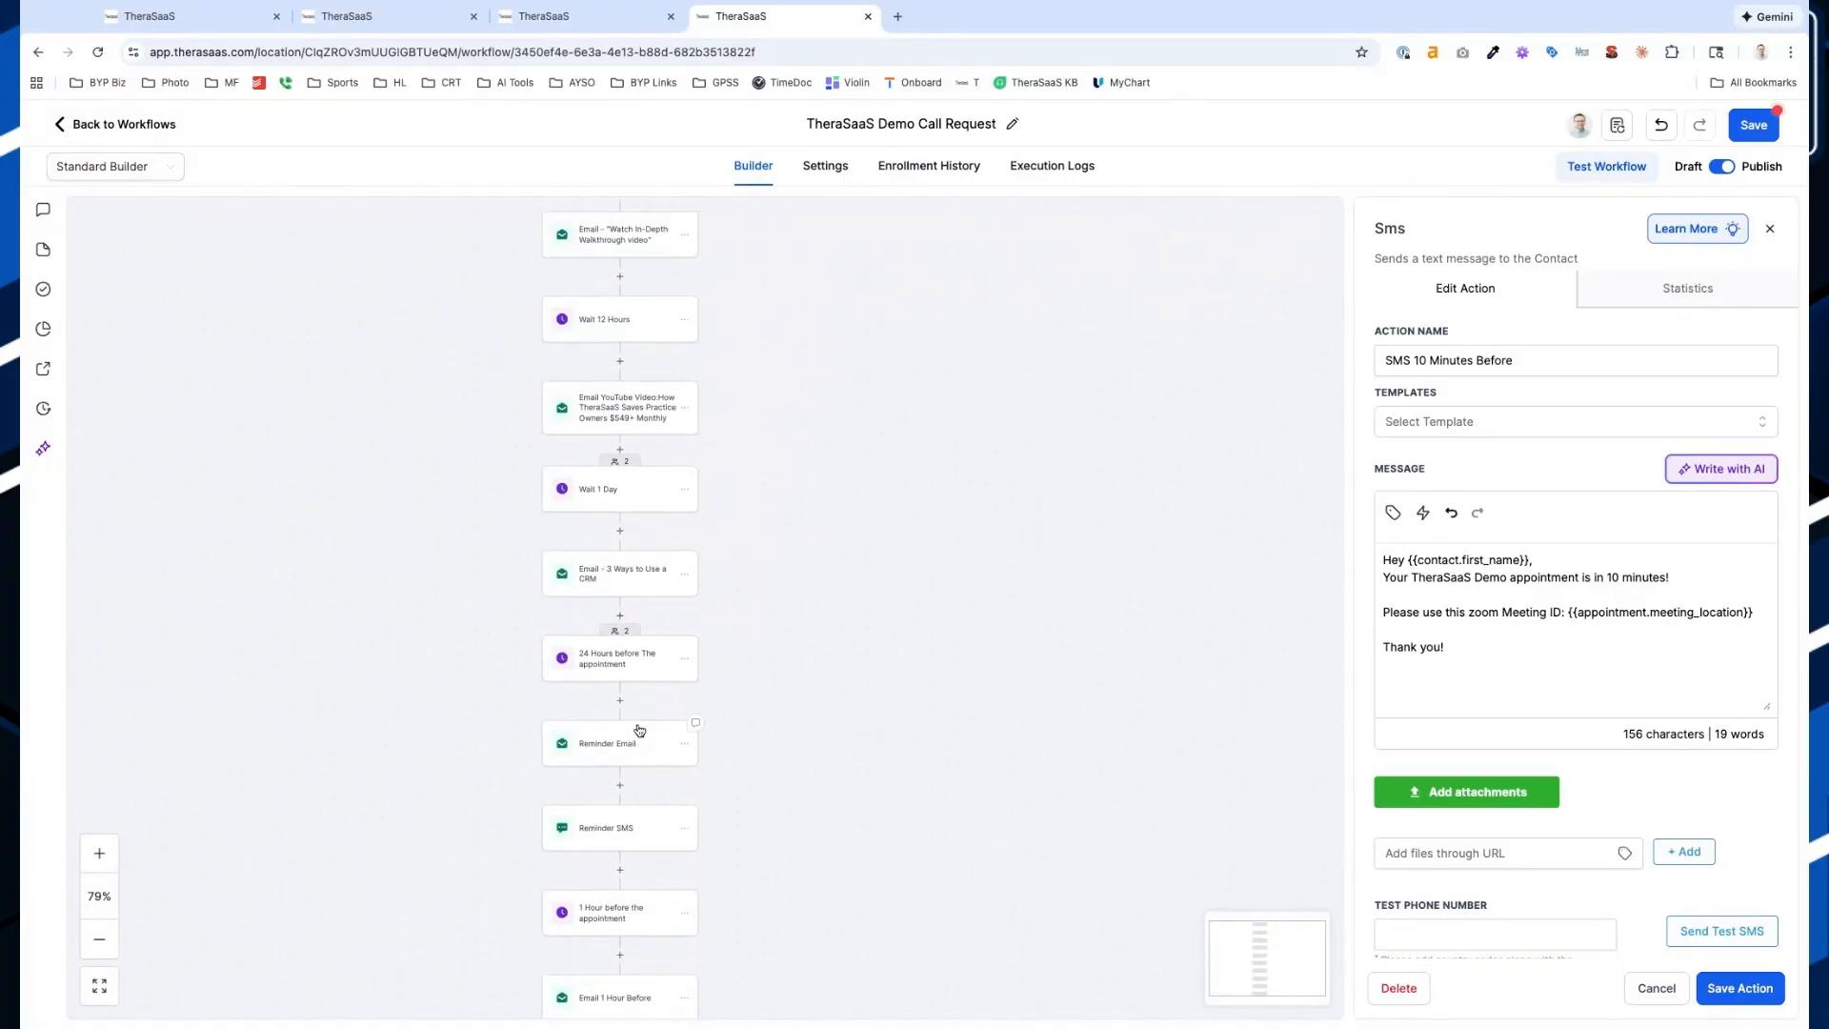
pyautogui.scroll(10, 638, 730)
pyautogui.scroll(10, 525, 351)
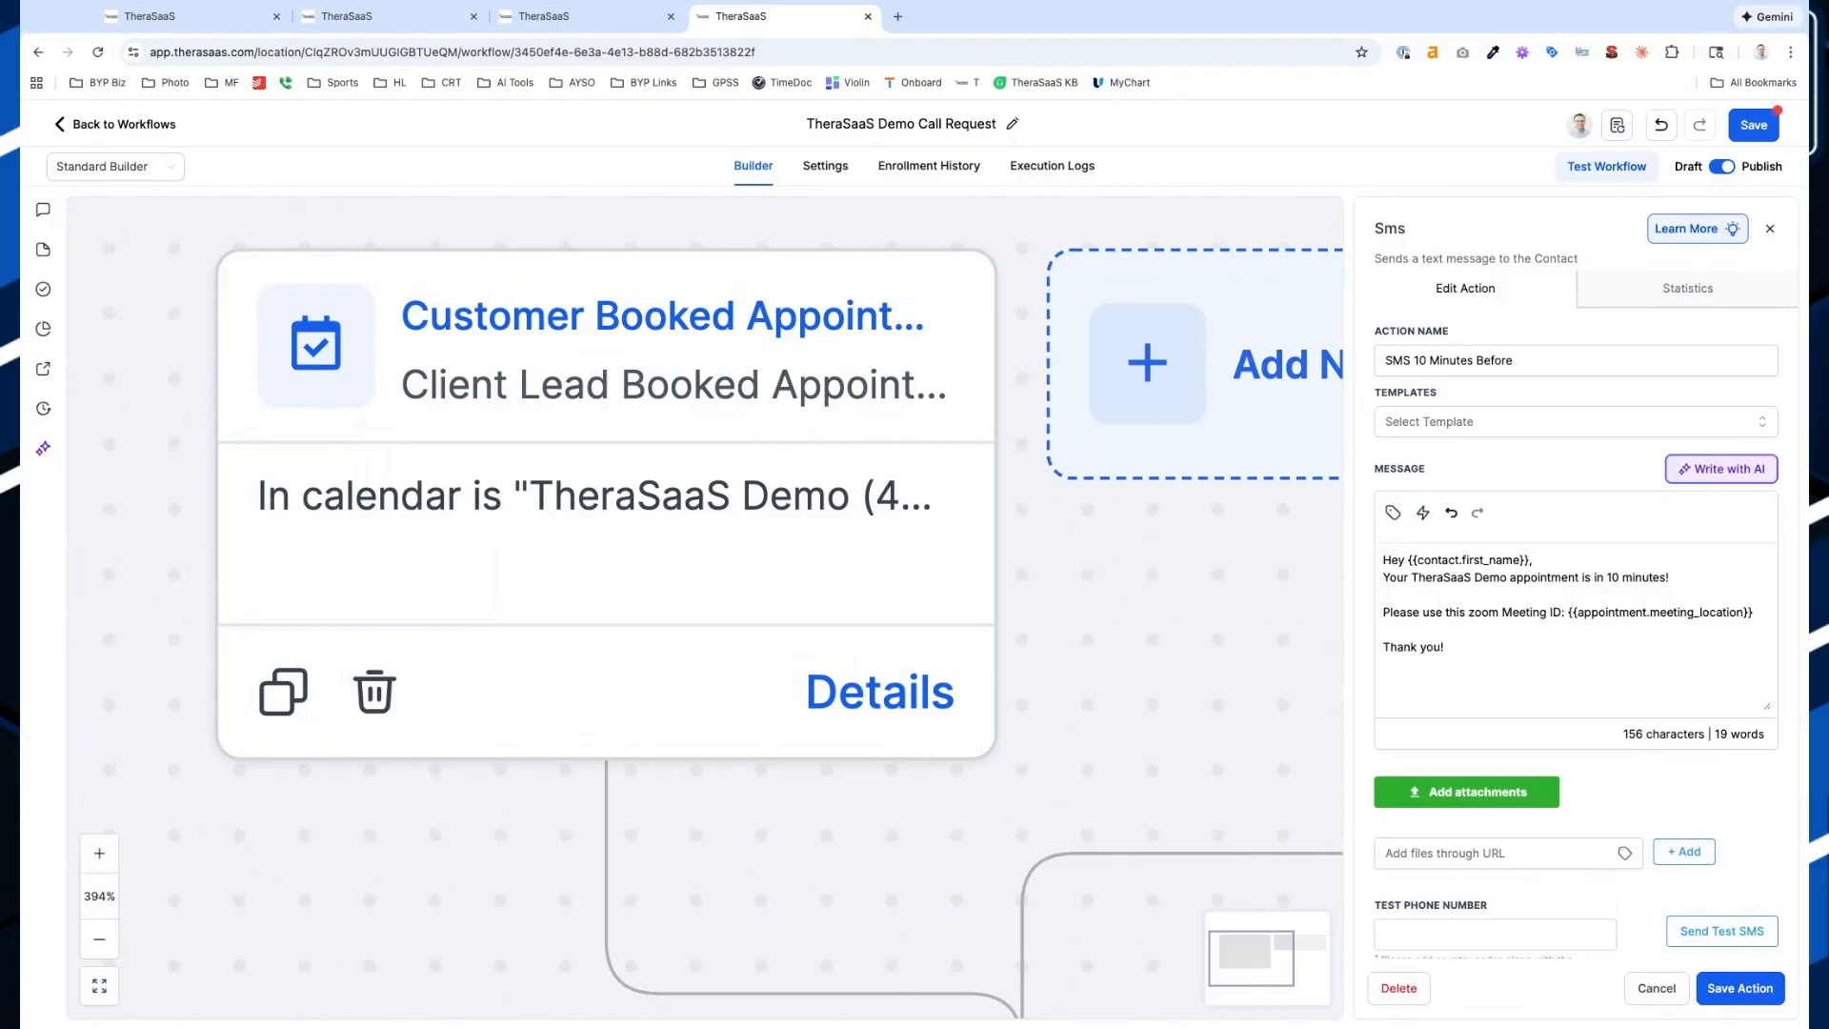
pyautogui.scroll(-3, 521, 345)
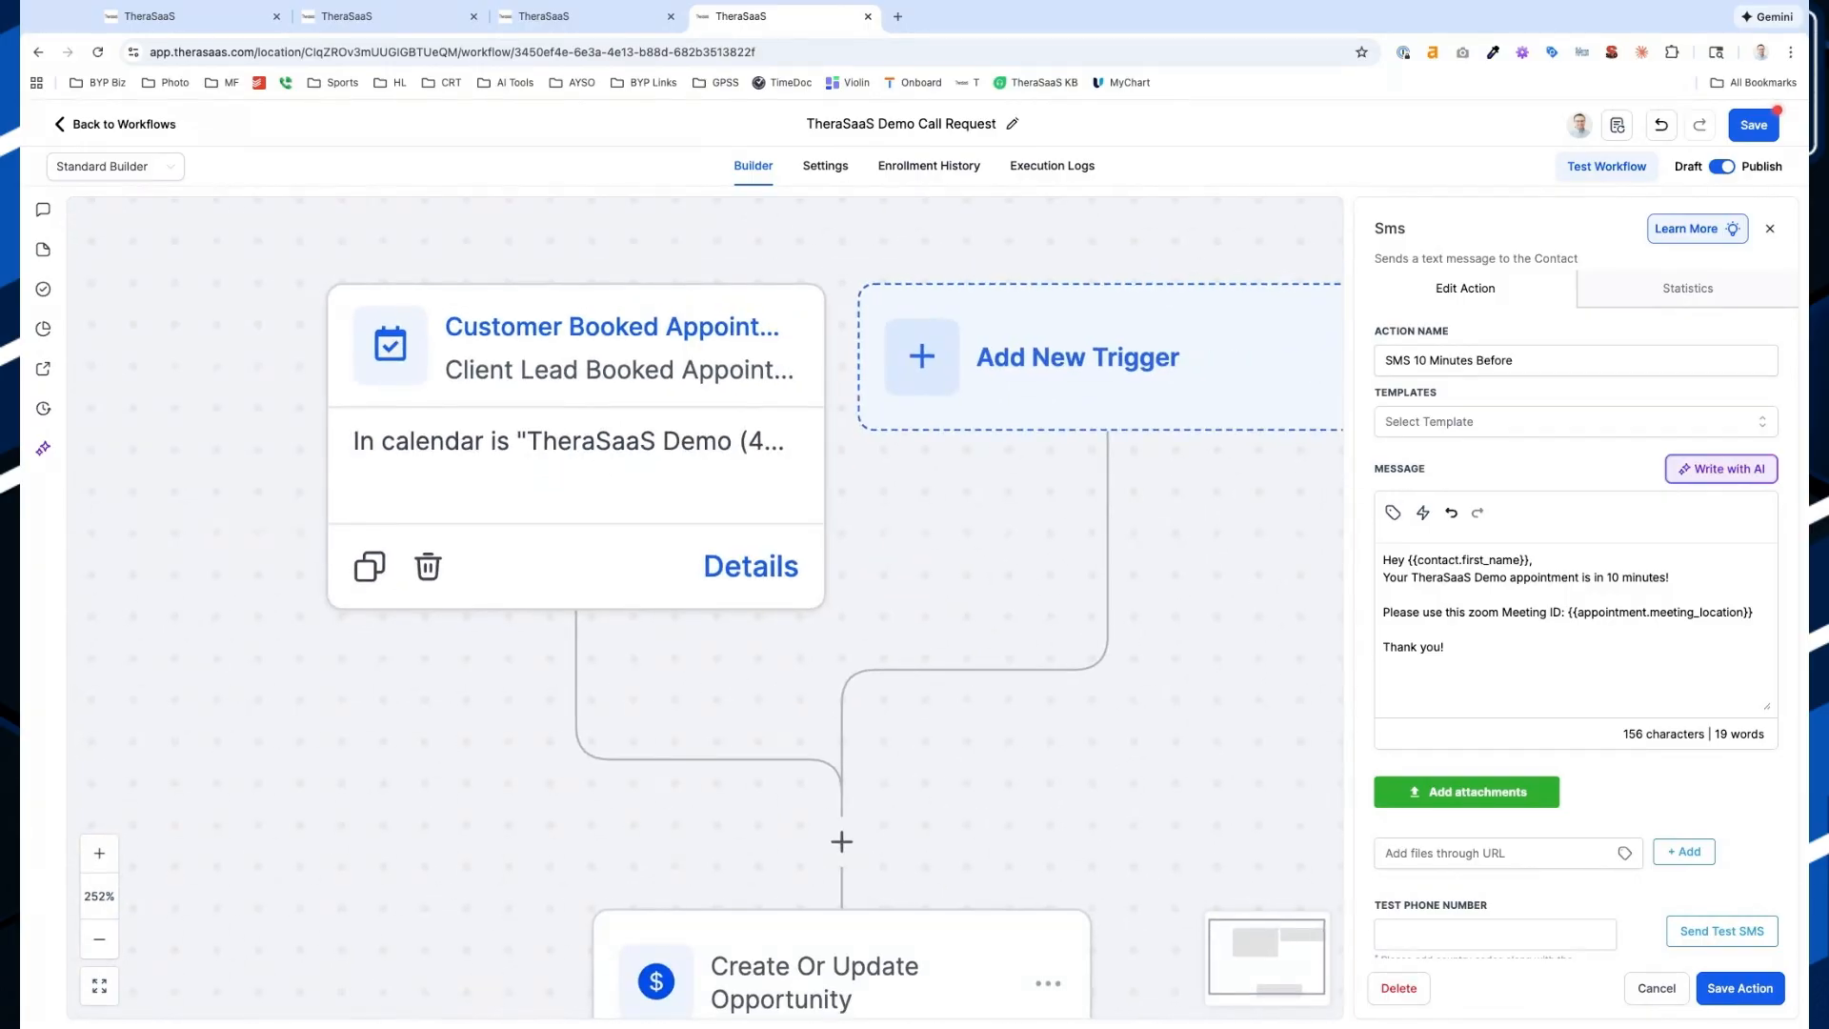
pyautogui.scroll(-2, 519, 346)
pyautogui.scroll(-2, 429, 286)
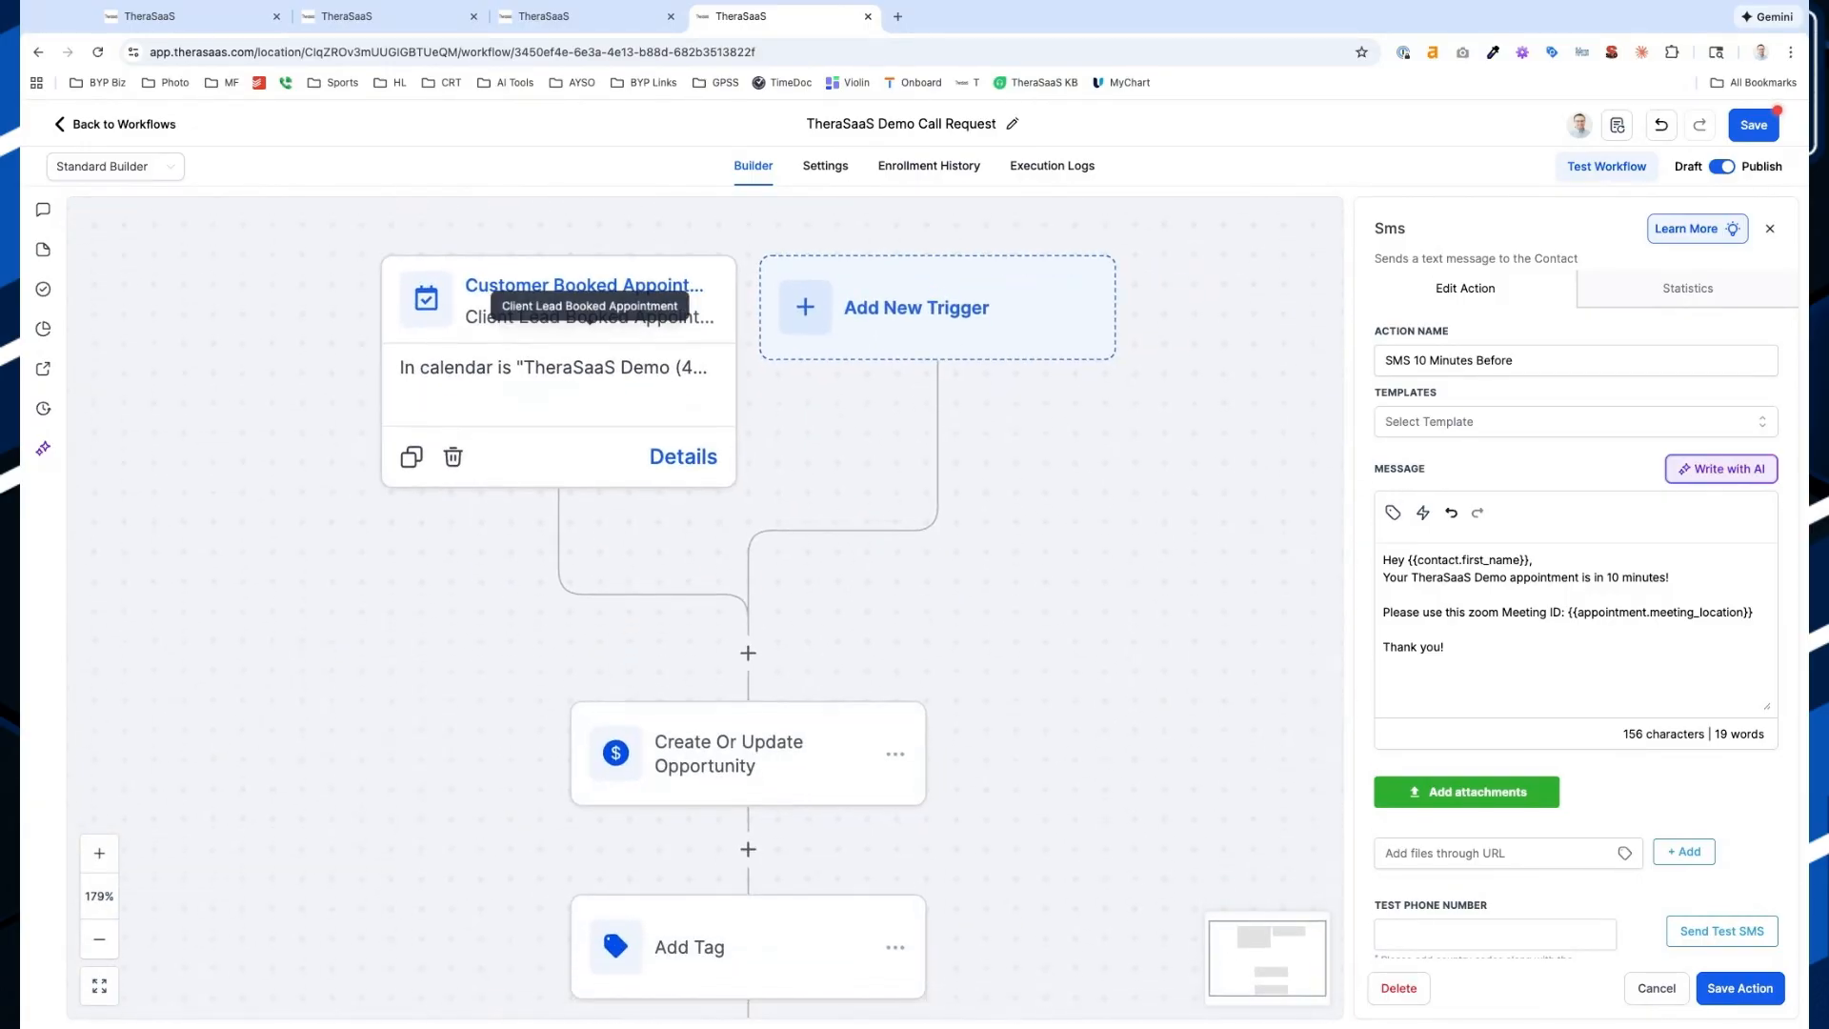
pyautogui.scroll(-7, 507, 762)
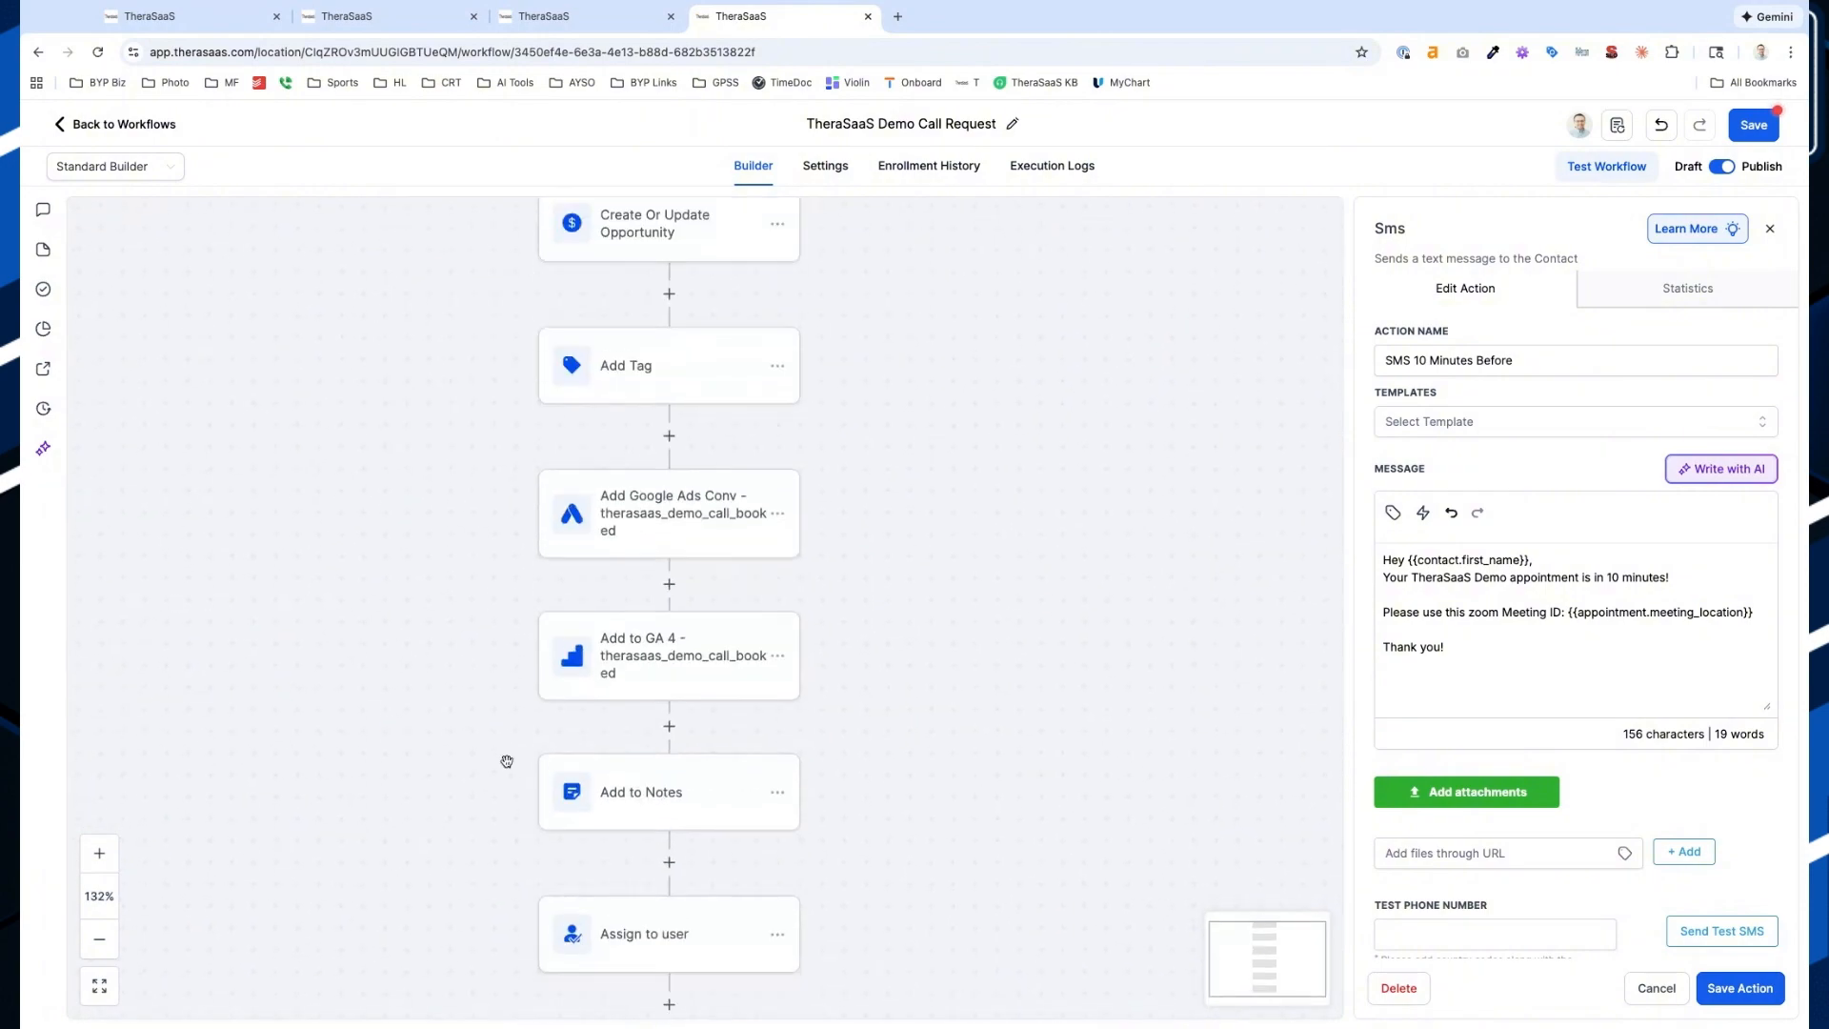
pyautogui.scroll(-3, 507, 762)
pyautogui.scroll(3, 506, 764)
pyautogui.scroll(1, 506, 763)
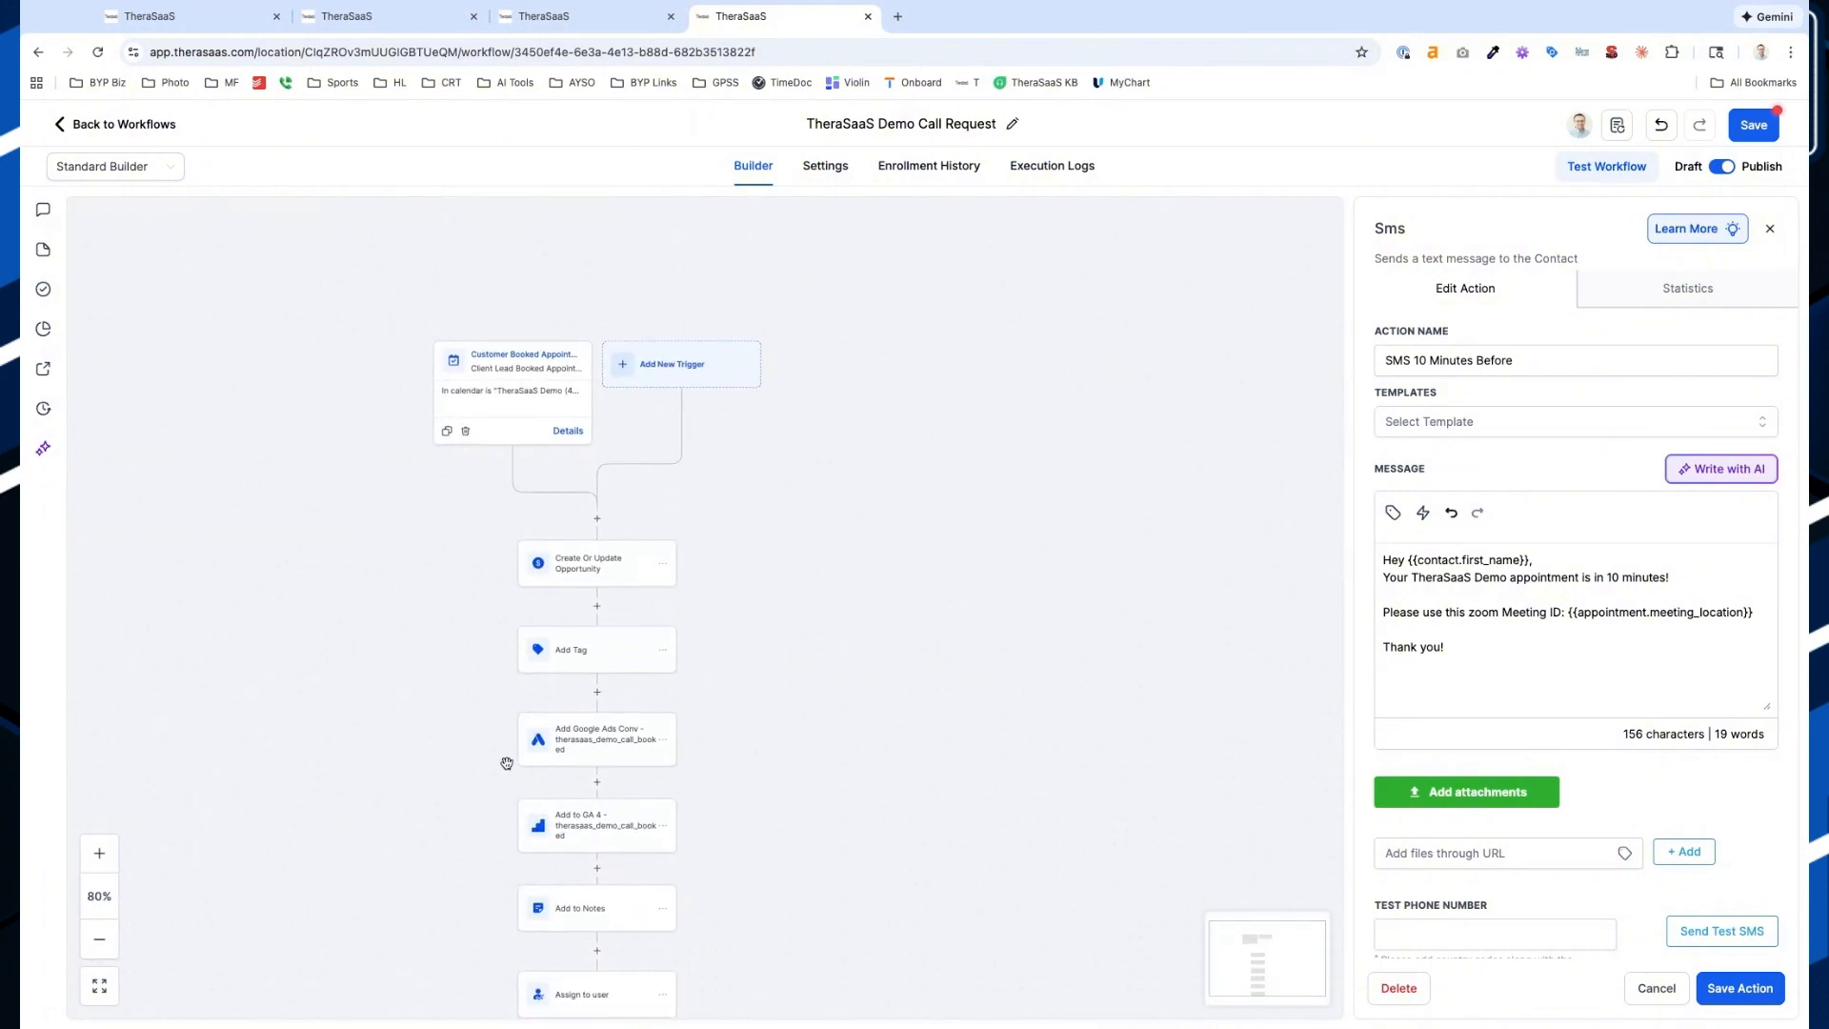